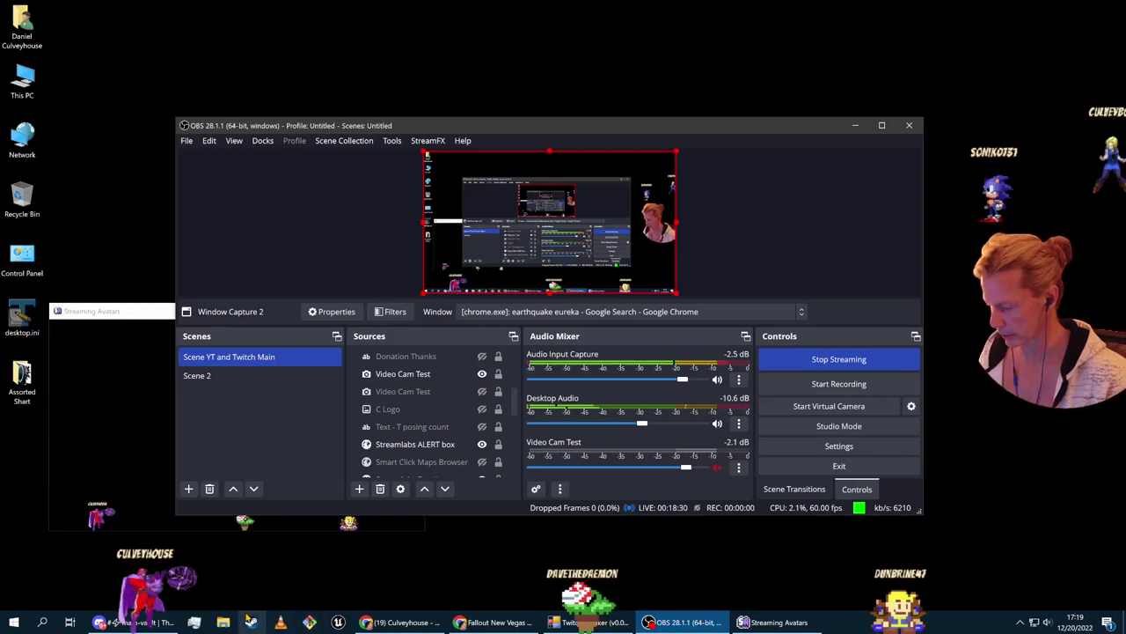
Open the TinyGame4 folder inside Unreal Projects in File Explorer
click(223, 623)
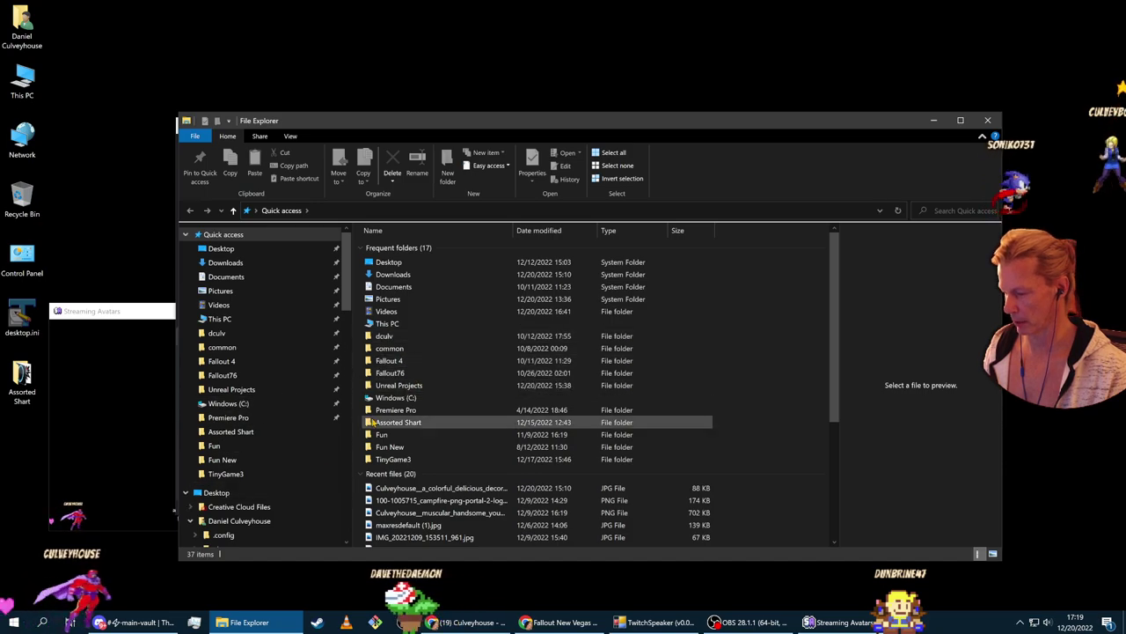
double_click(407, 388)
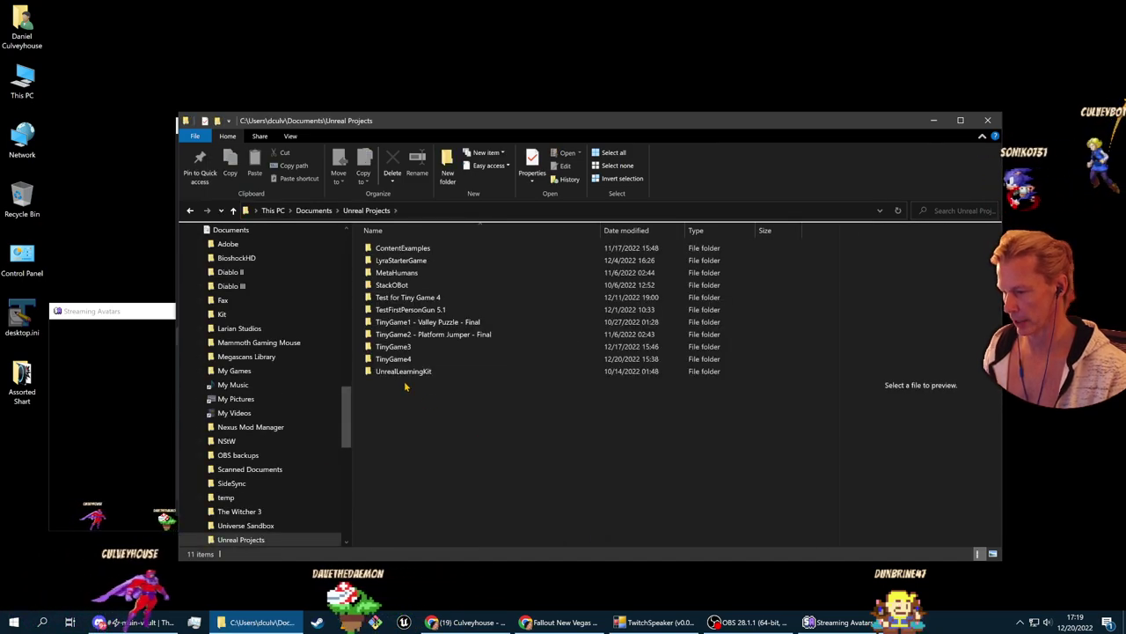
click(393, 358)
drag(432, 122, 430, 44)
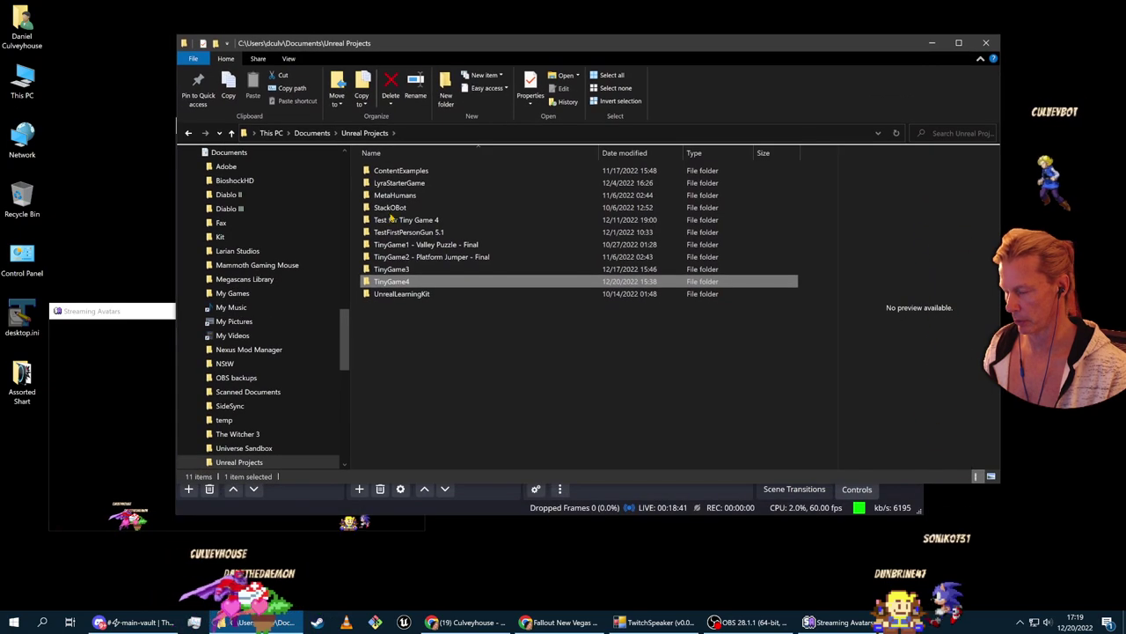
double_click(392, 281)
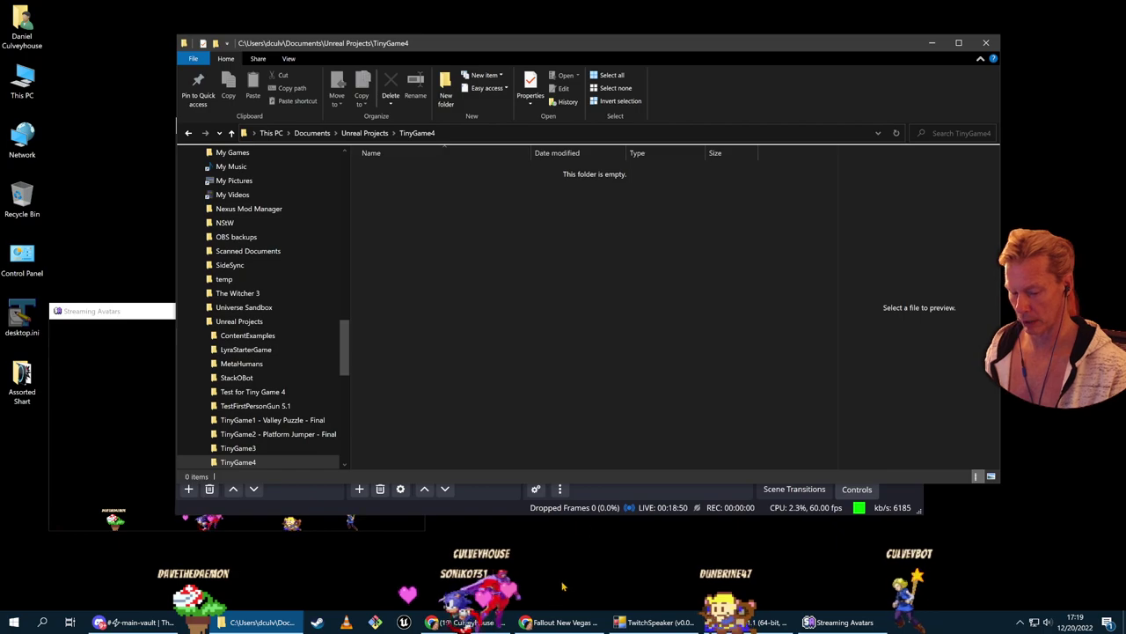
In a new Chrome window, open the Content page of the SimpleShorts/TinyGame3 repository on GitHub
click(588, 622)
key(ctrl+n)
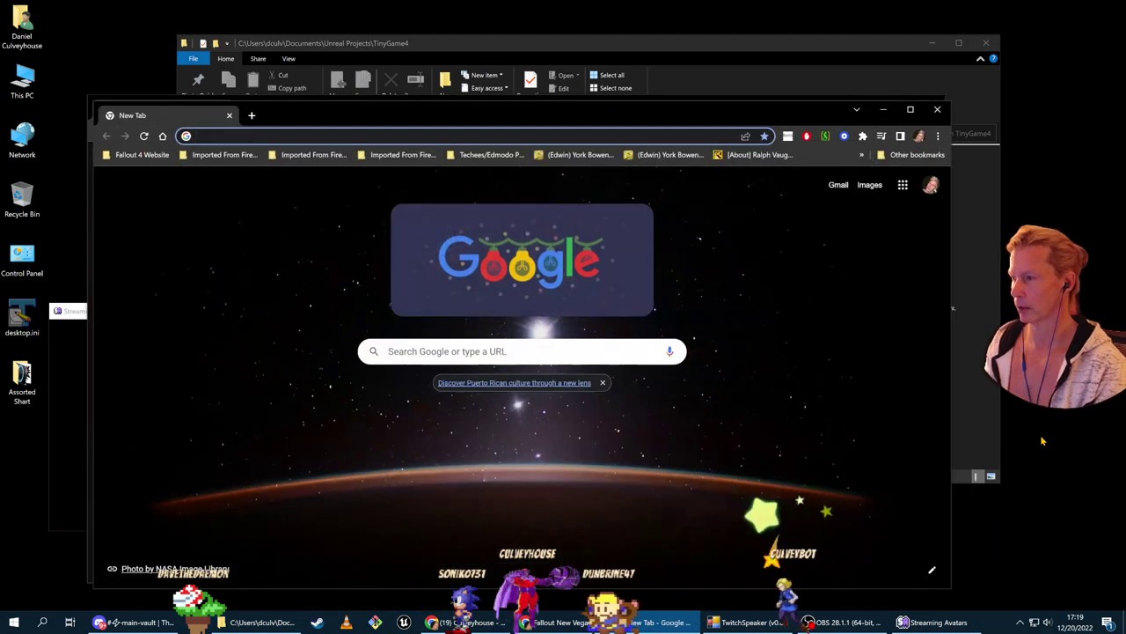
text(simple)
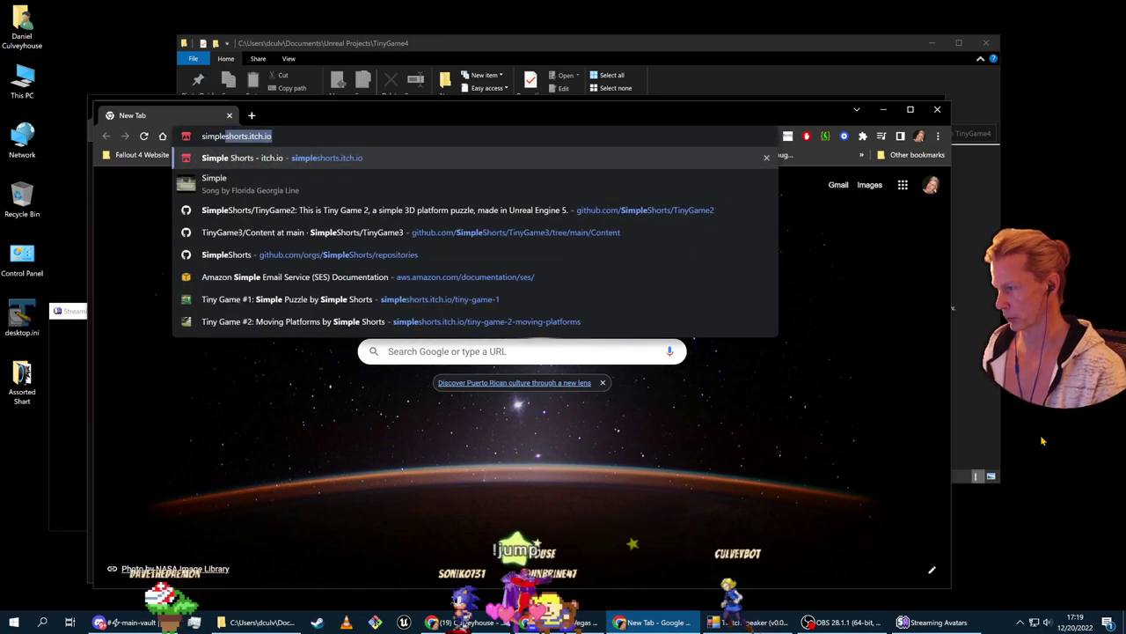
click(449, 232)
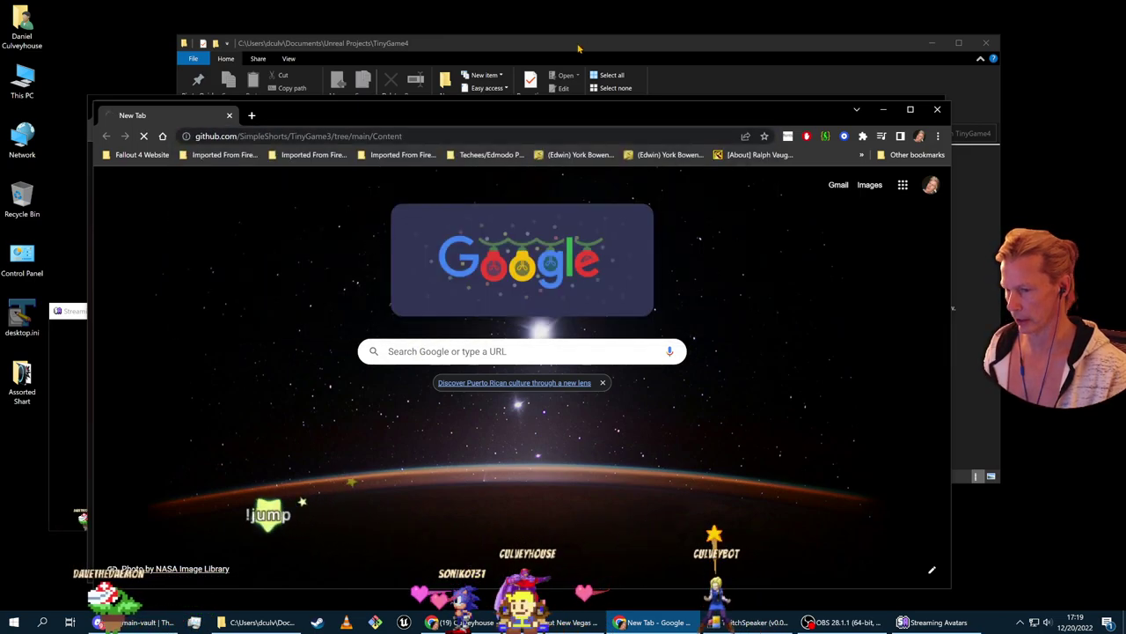
drag(458, 115, 472, 86)
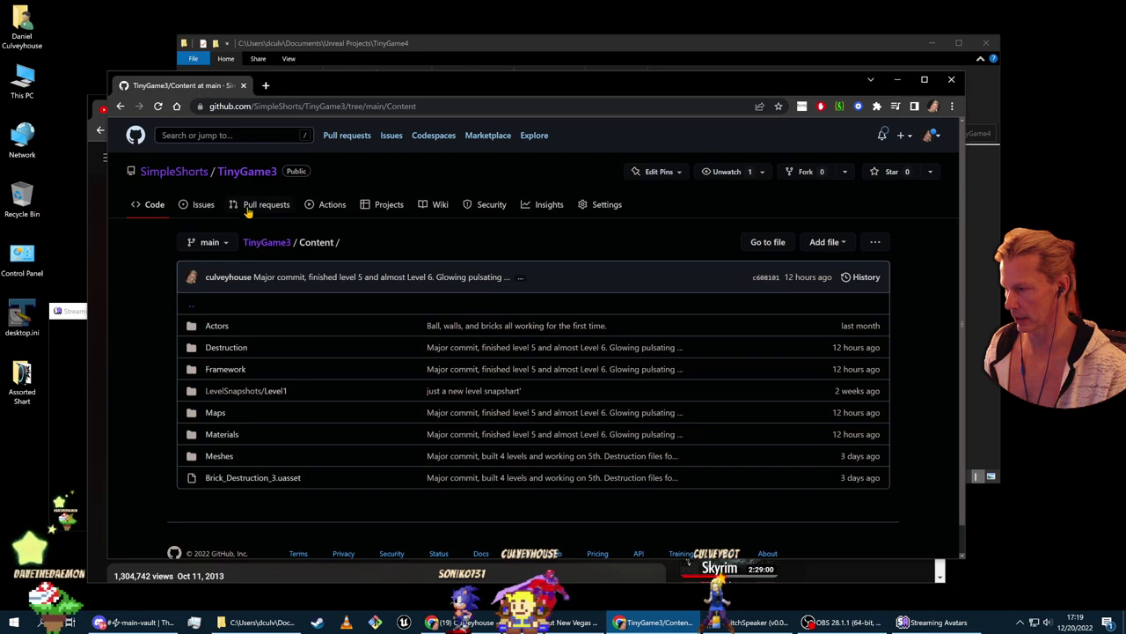
Open the TinyGame4 repository from the SimpleShorts organization's repositories and show its HTTPS clone URL
click(191, 170)
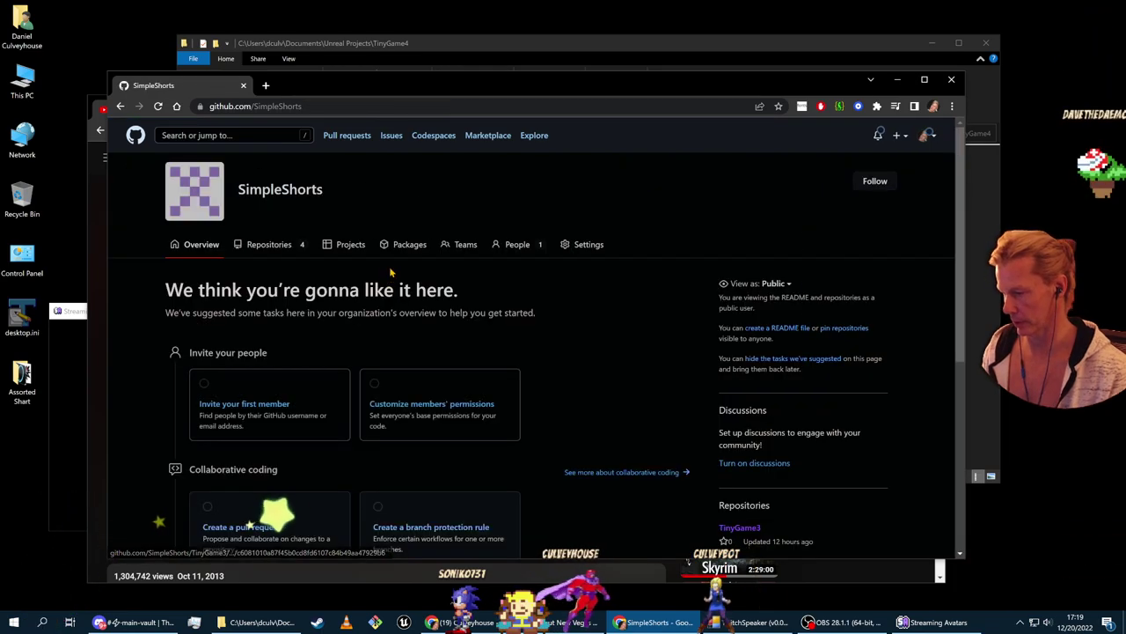
click(278, 250)
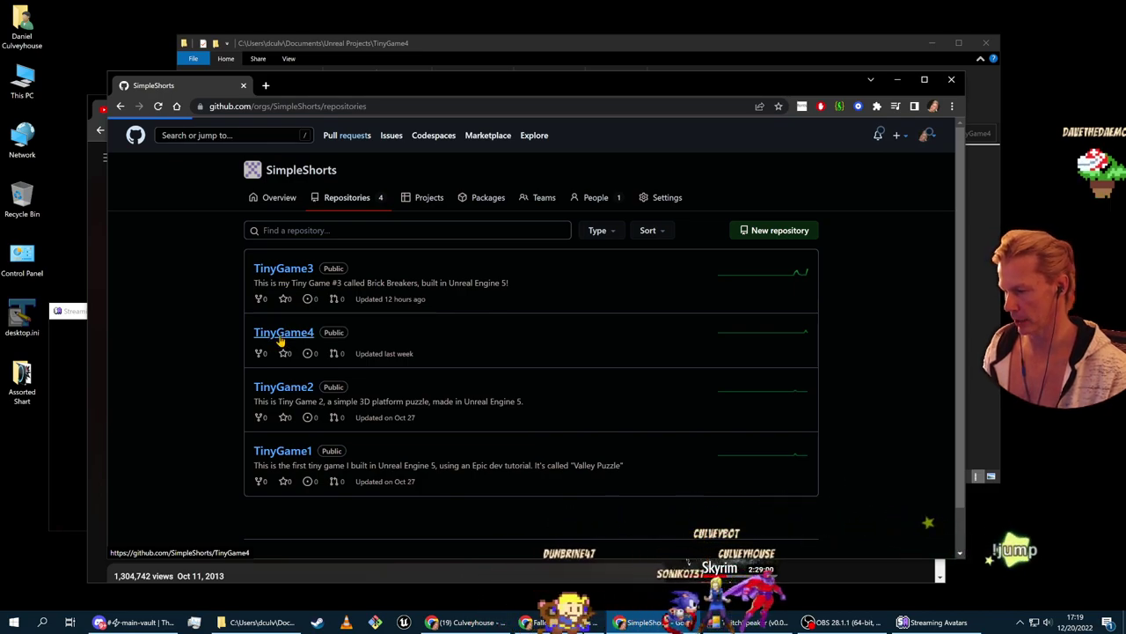
click(282, 339)
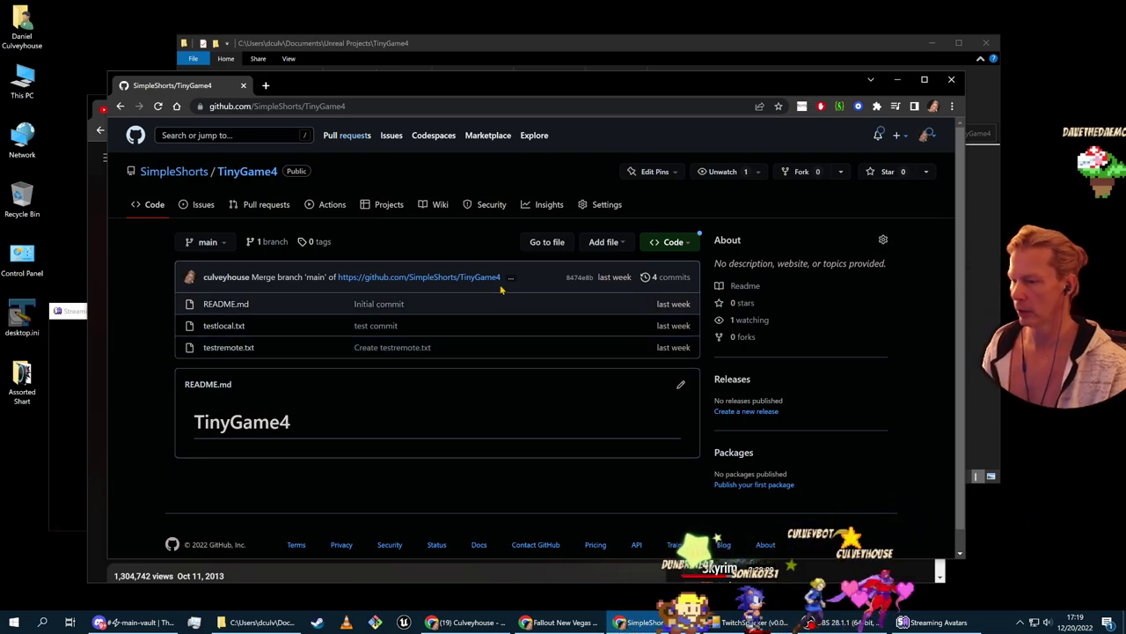
click(692, 249)
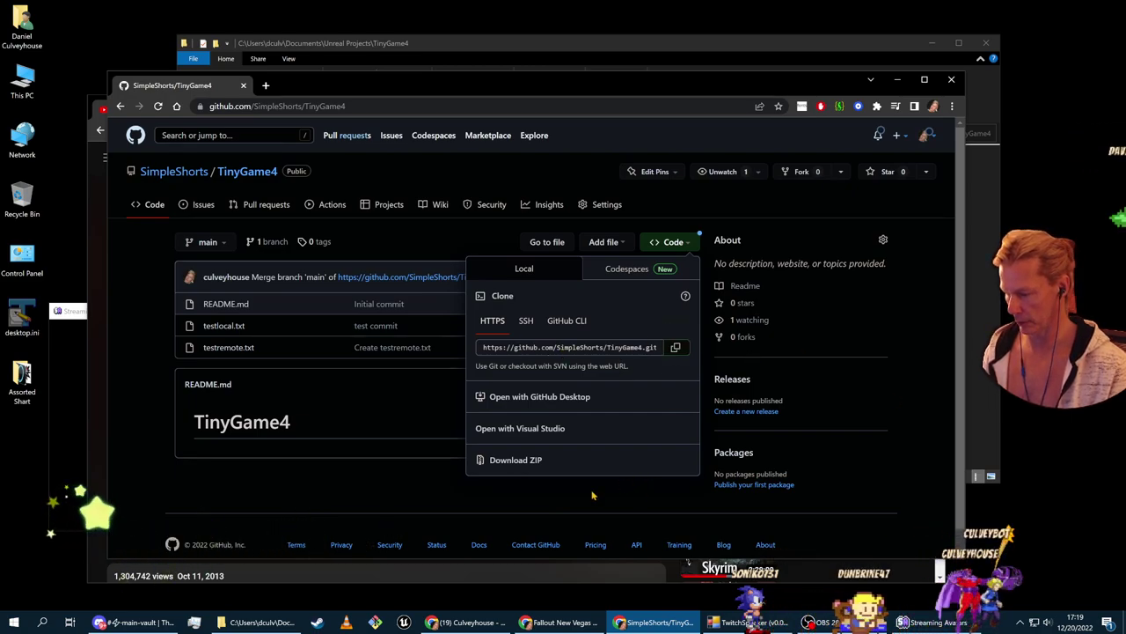
Switch back to the TinyGame4 folder in File Explorer, open Git Bash there and run git status
click(265, 623)
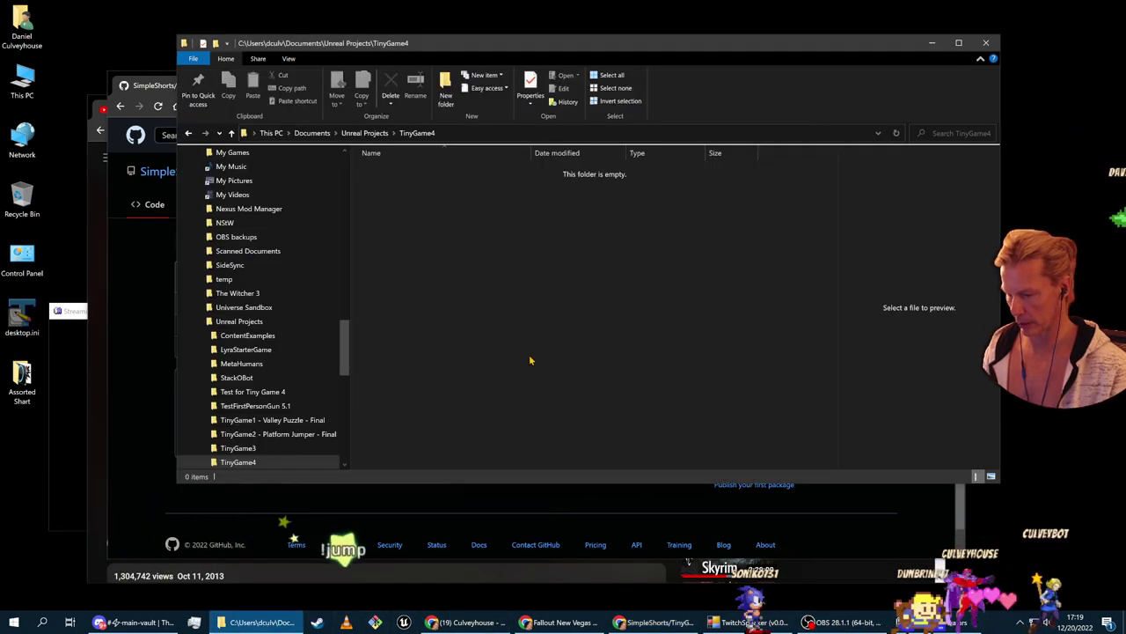
right_click(517, 237)
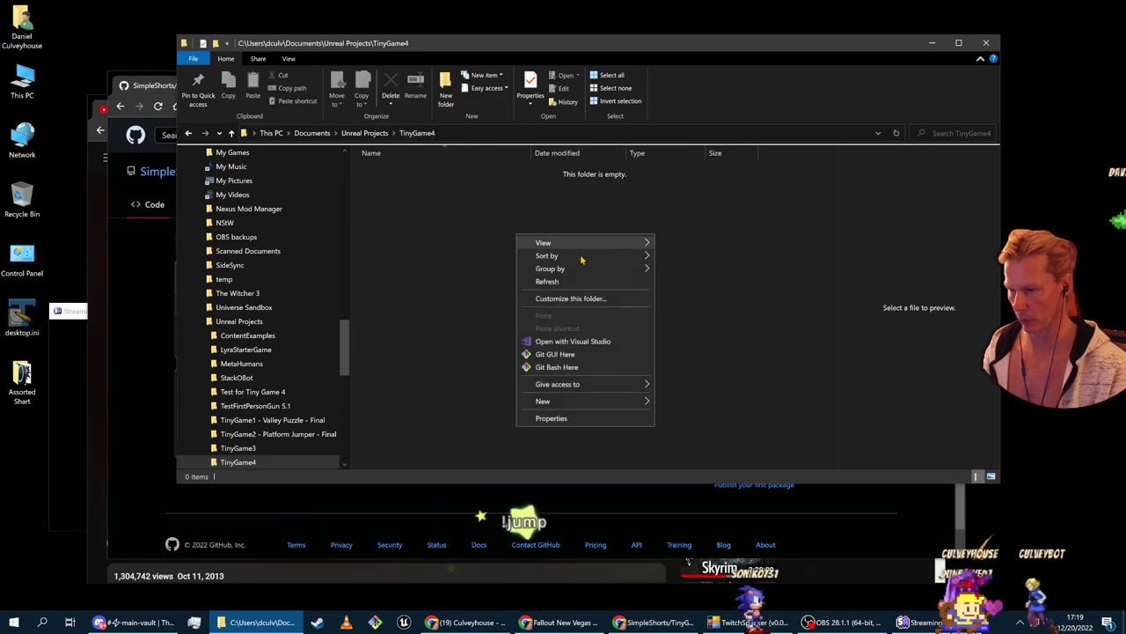
click(554, 367)
drag(459, 54, 622, 103)
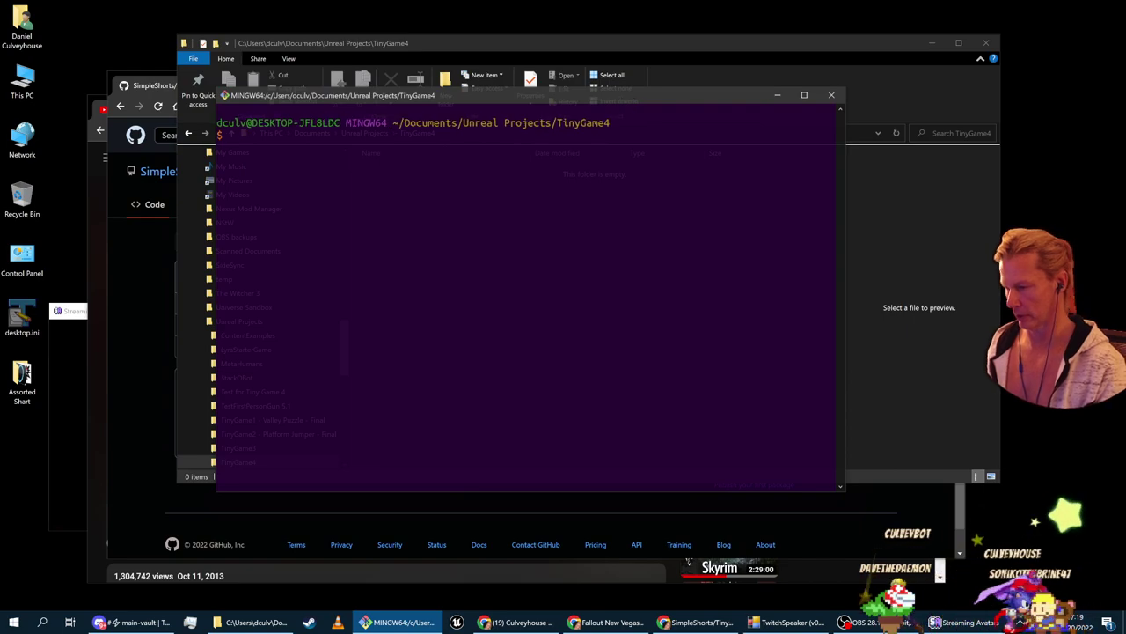
drag(536, 94, 607, 89)
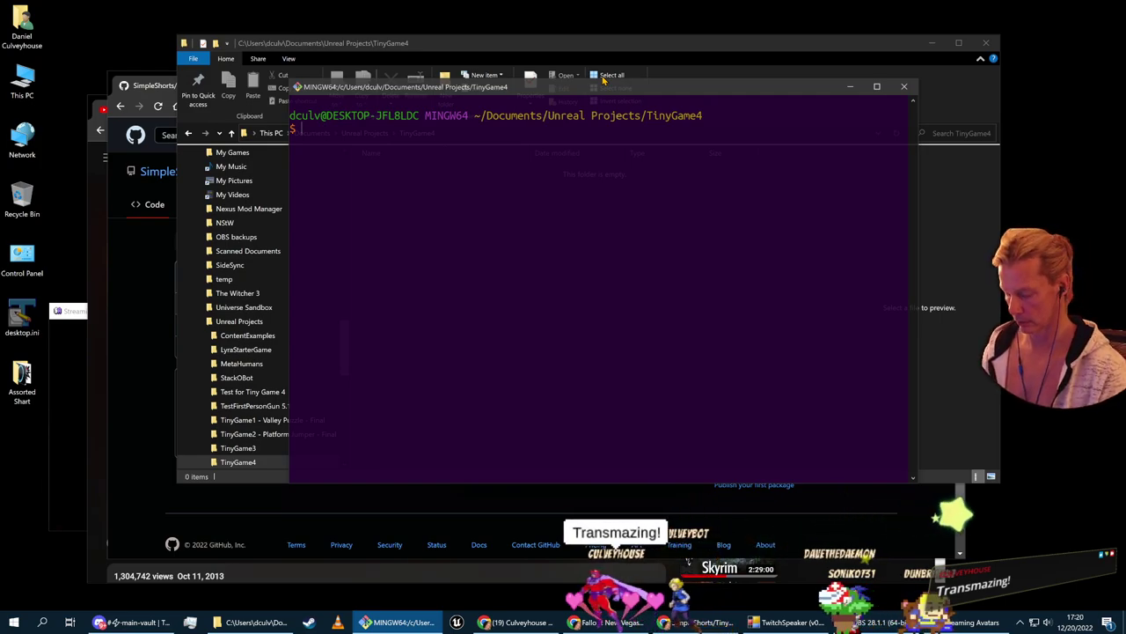
text(git status)
key(Return)
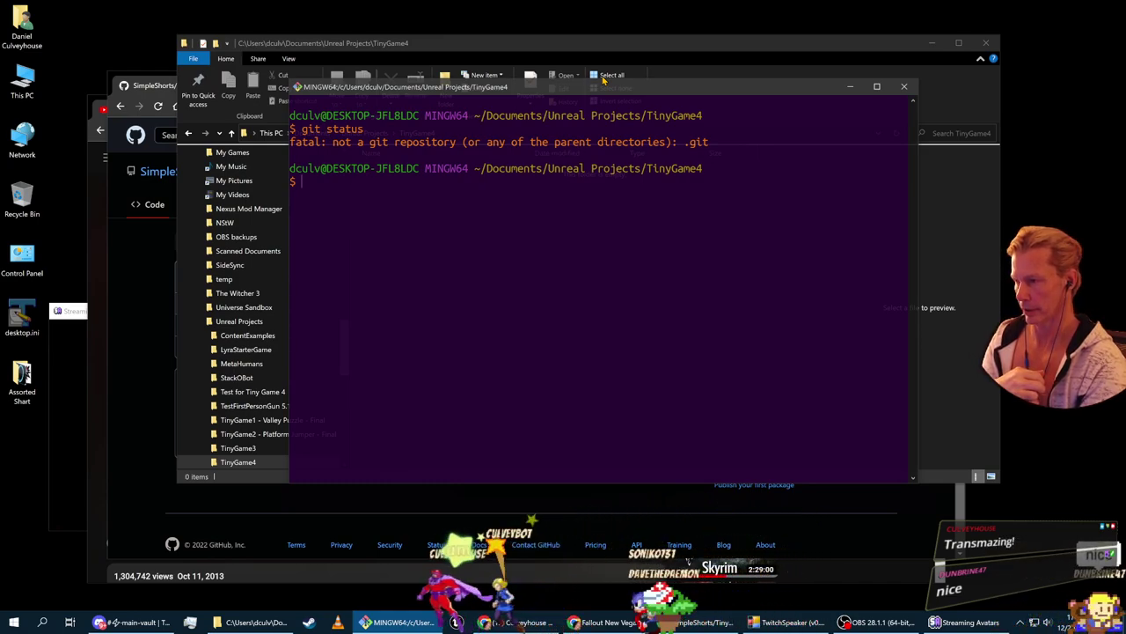
text(git c)
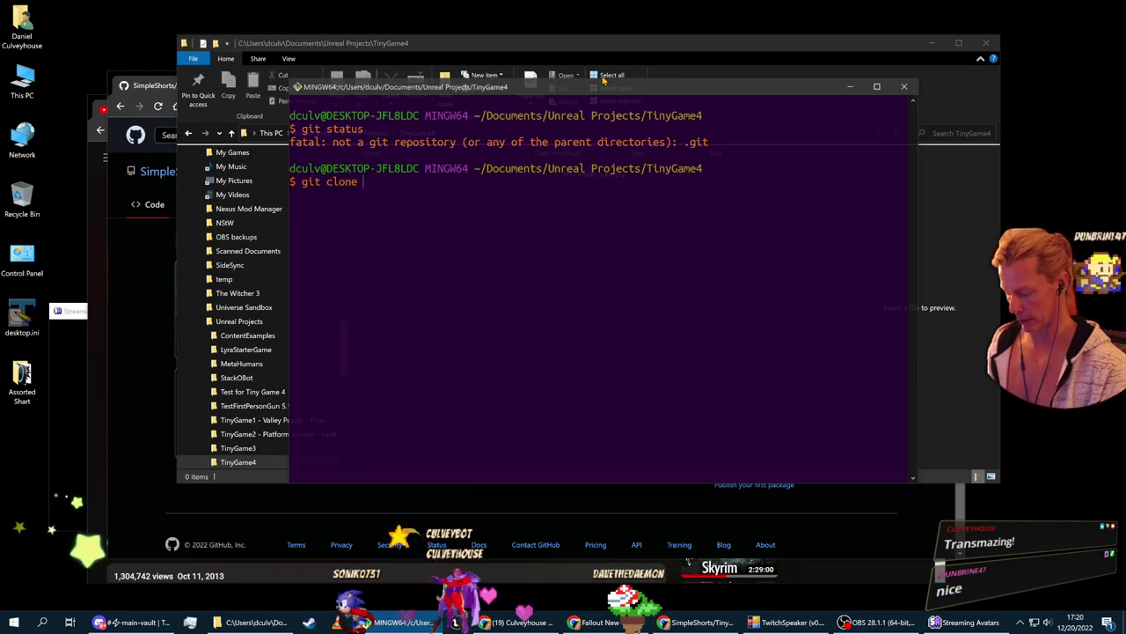
text(lone)
text(https://github.com/SimpleShorts/TinyGame4.git)
key(Right)
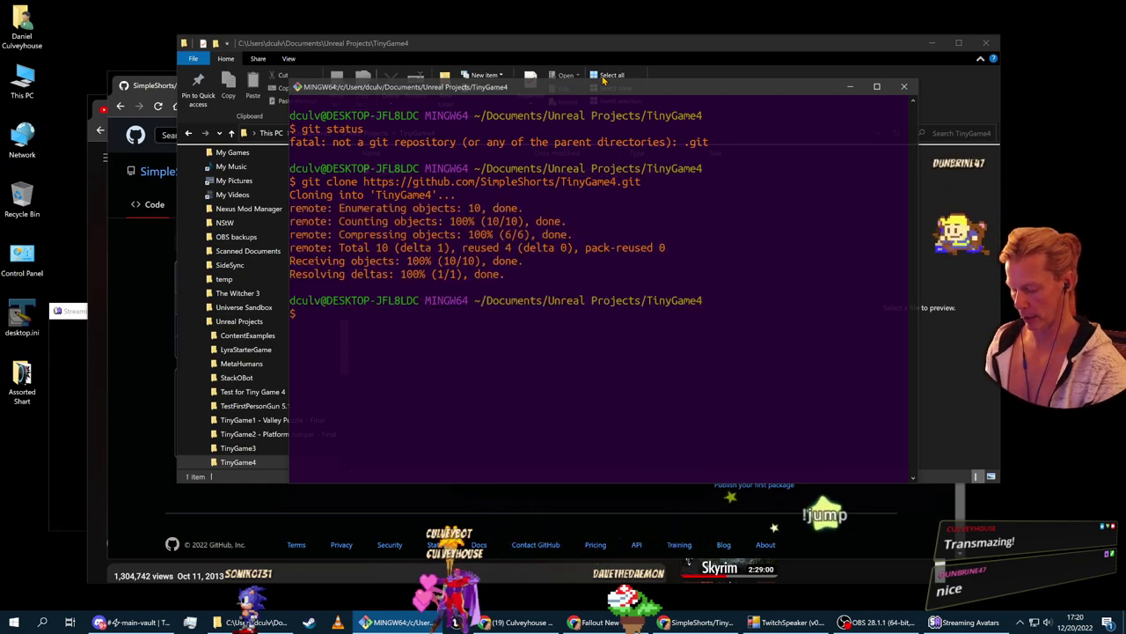
Check the folder's repository state with git status and list its contents with ls -l
text(git status)
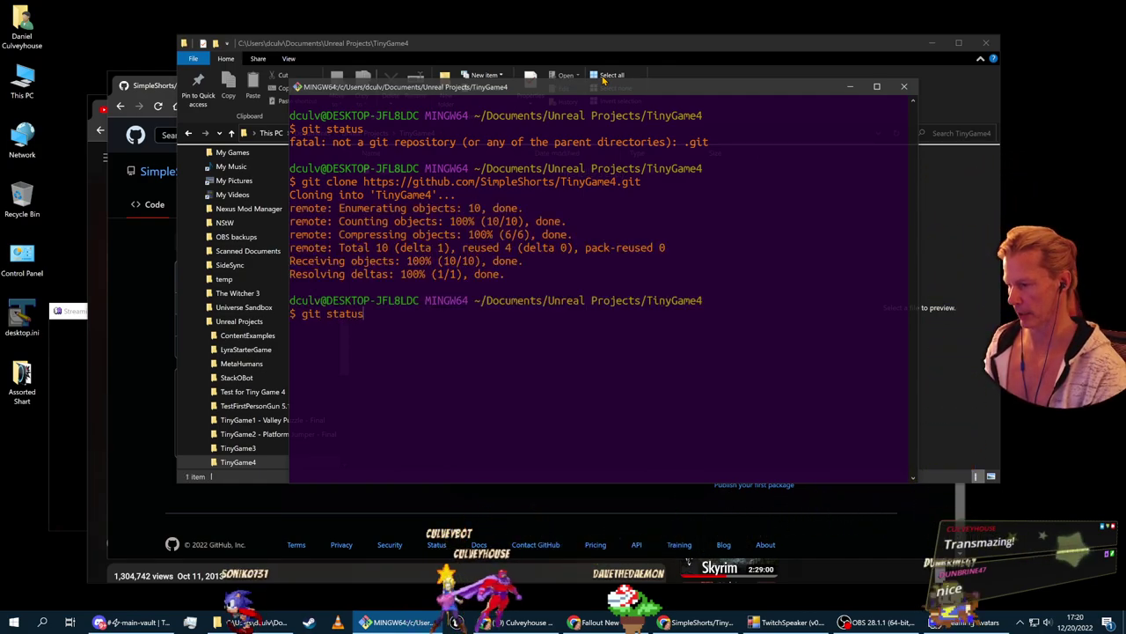
key(Return)
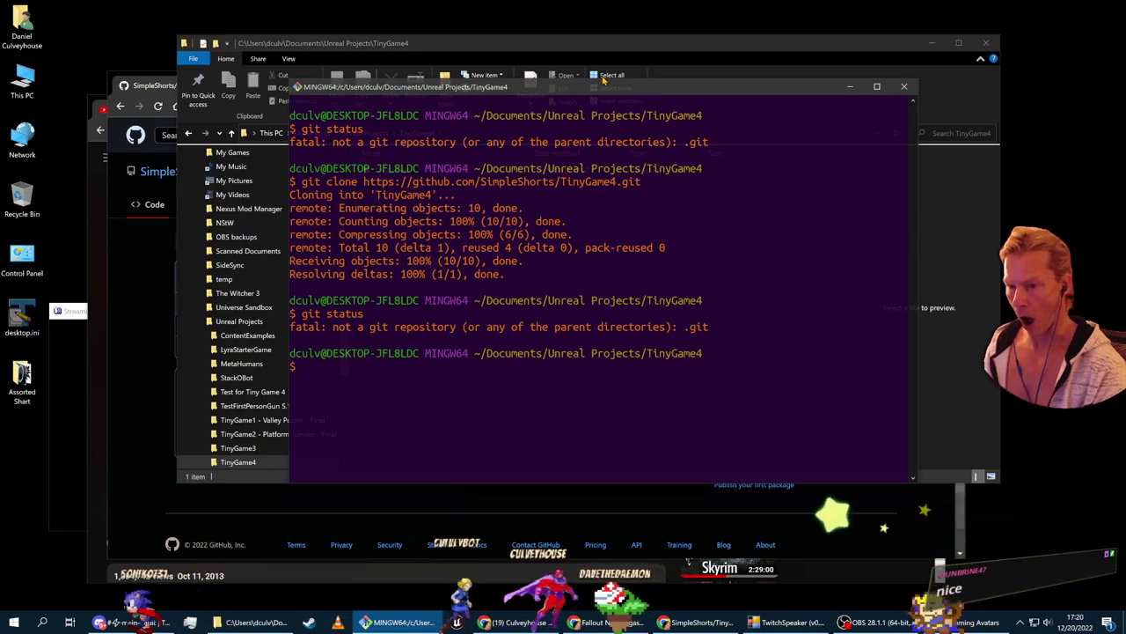
text(ls -l)
key(Return)
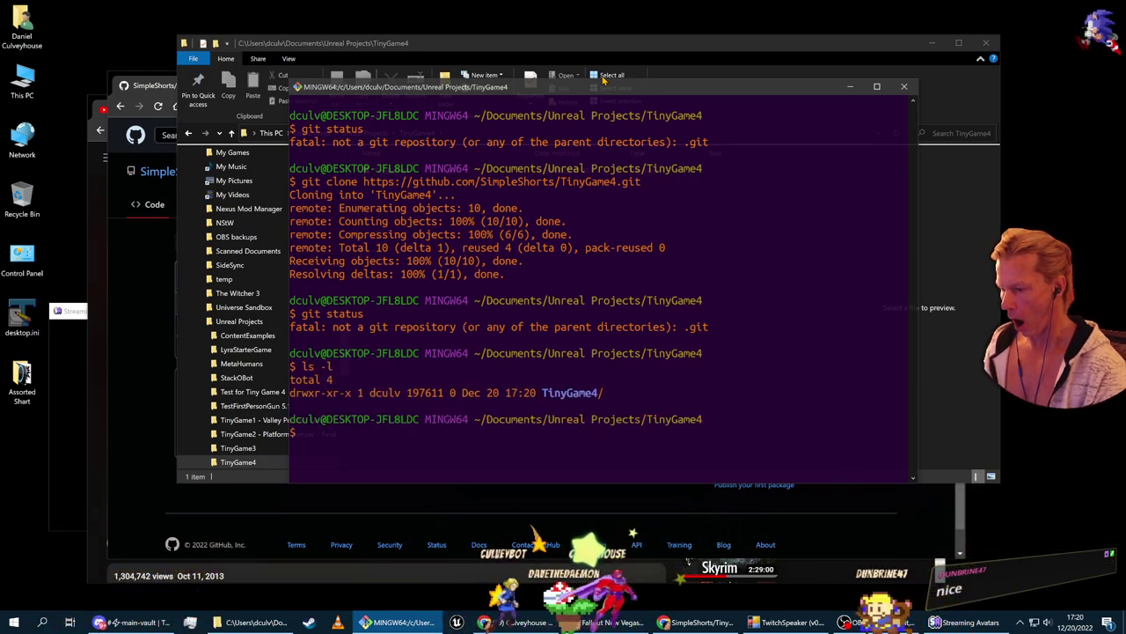
Remove the nested TinyGame4 clone with rm -rf and list the folder's contents with ls -l
text(cd ..)
key(BackSpace)
key(BackSpace)
key(BackSpace)
key(BackSpace)
key(BackSpace)
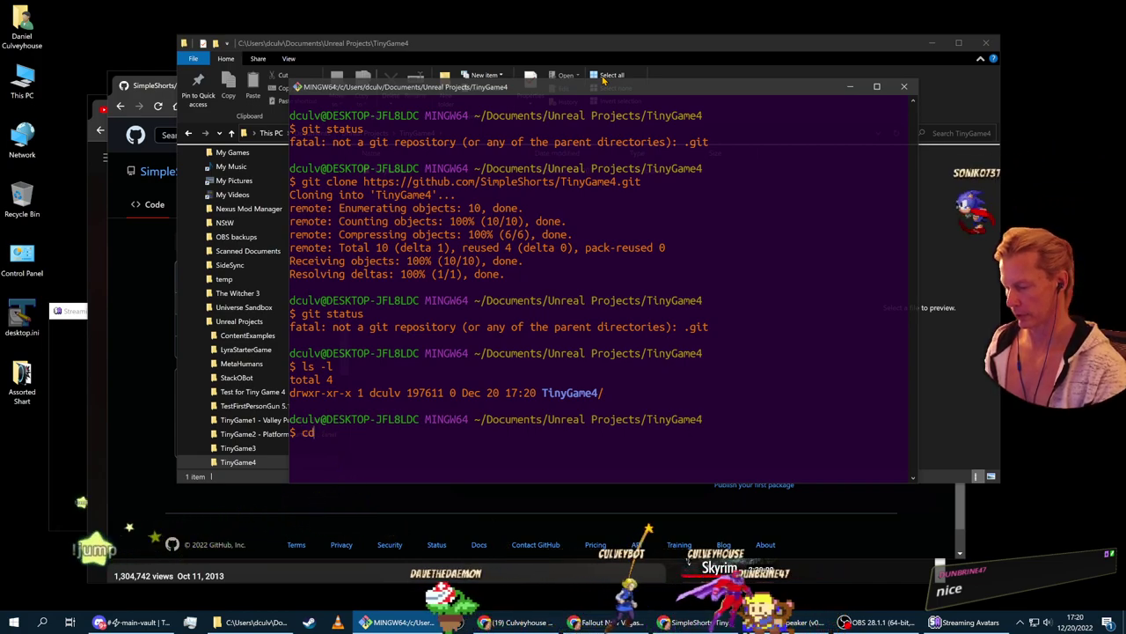
text(rm -rf )
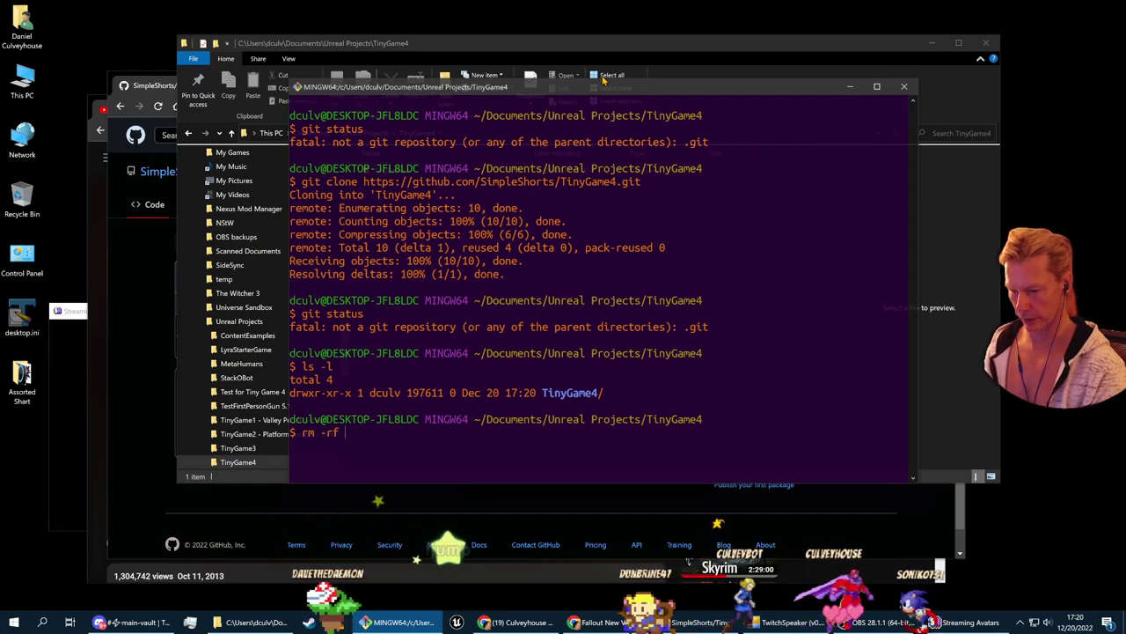
text(Ti)
key(Tab)
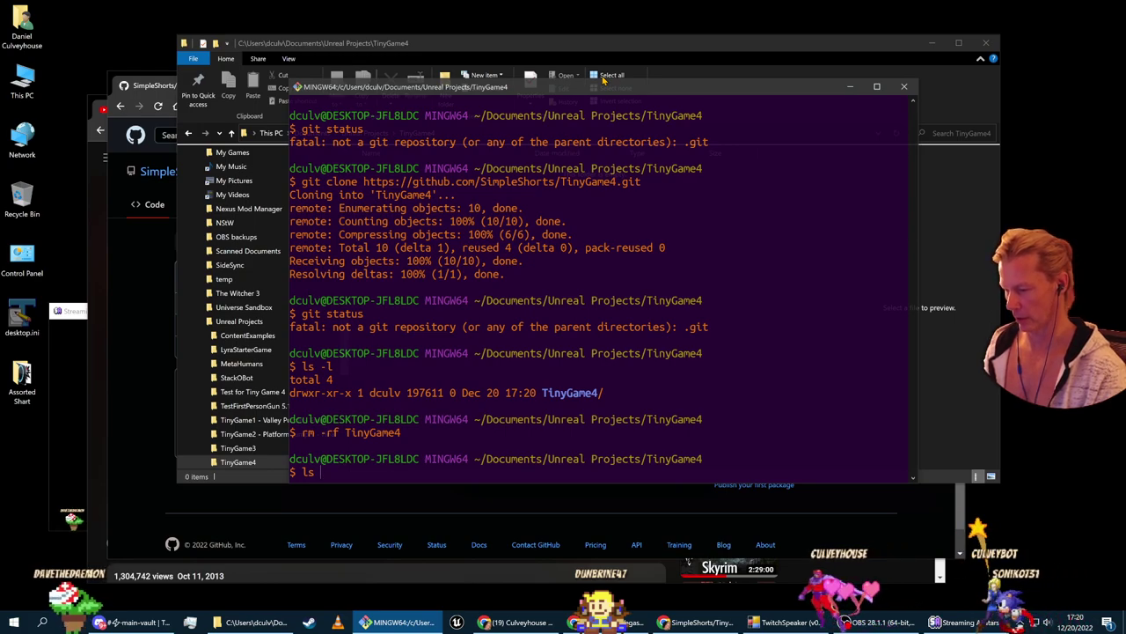
key(Return)
Go up to the Unreal Projects folder, list its contents and try to remove TinyGame4 with rm -rf
text(cd ..)
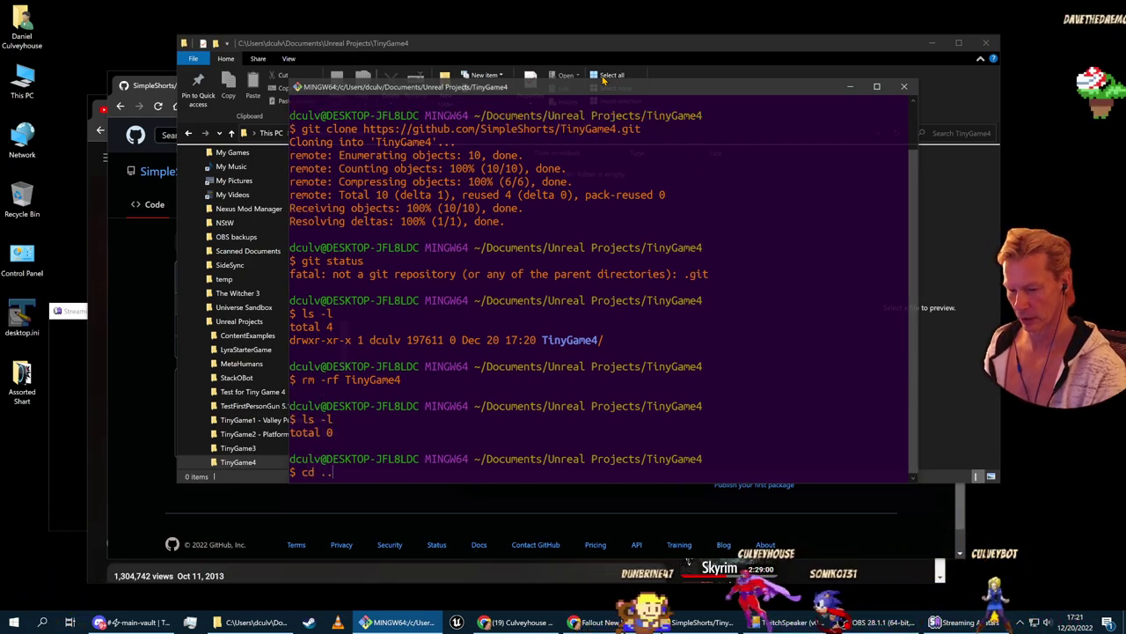
key(Return)
text(ls -l)
key(Return)
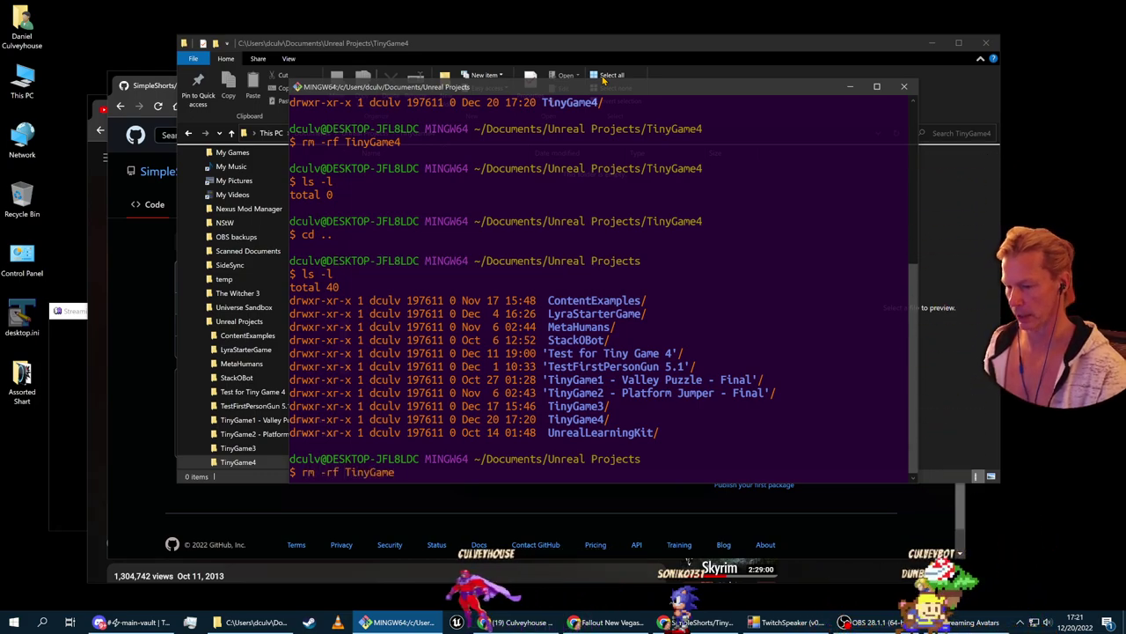
key(Return)
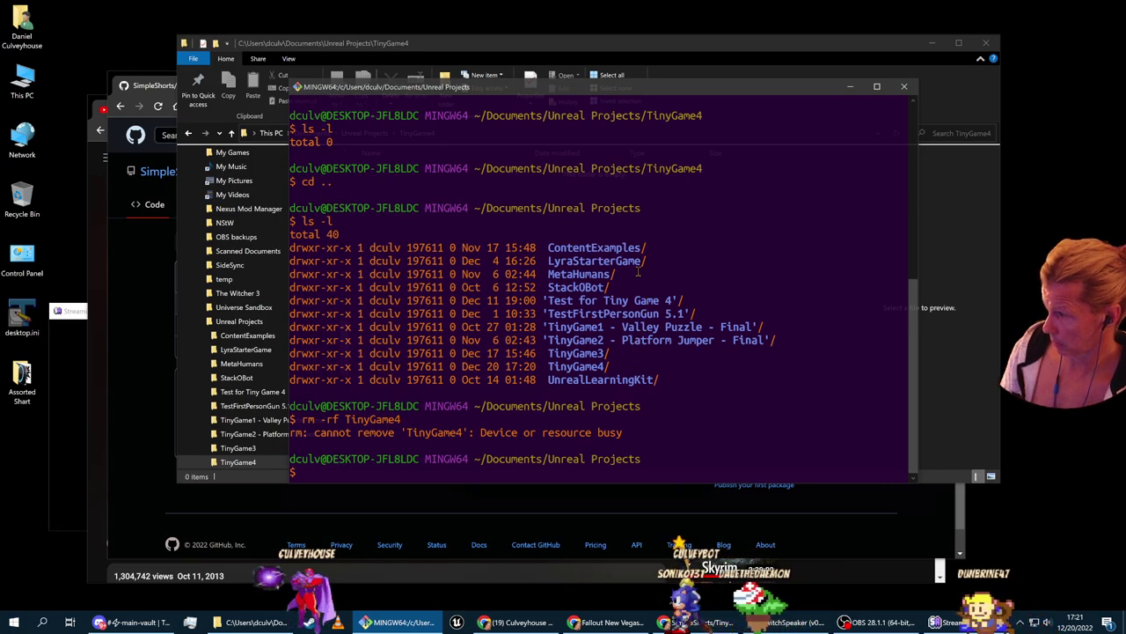
Close Git Bash and delete the TinyGame4 folder from Unreal Projects in File Explorer
click(904, 86)
click(365, 133)
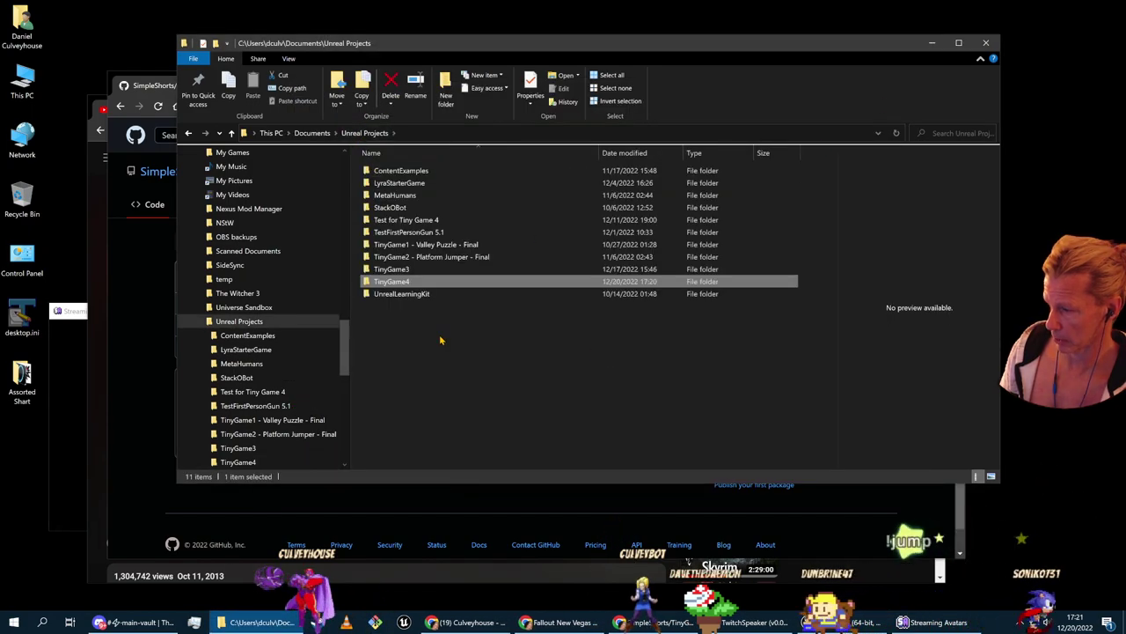
click(417, 283)
key(Delete)
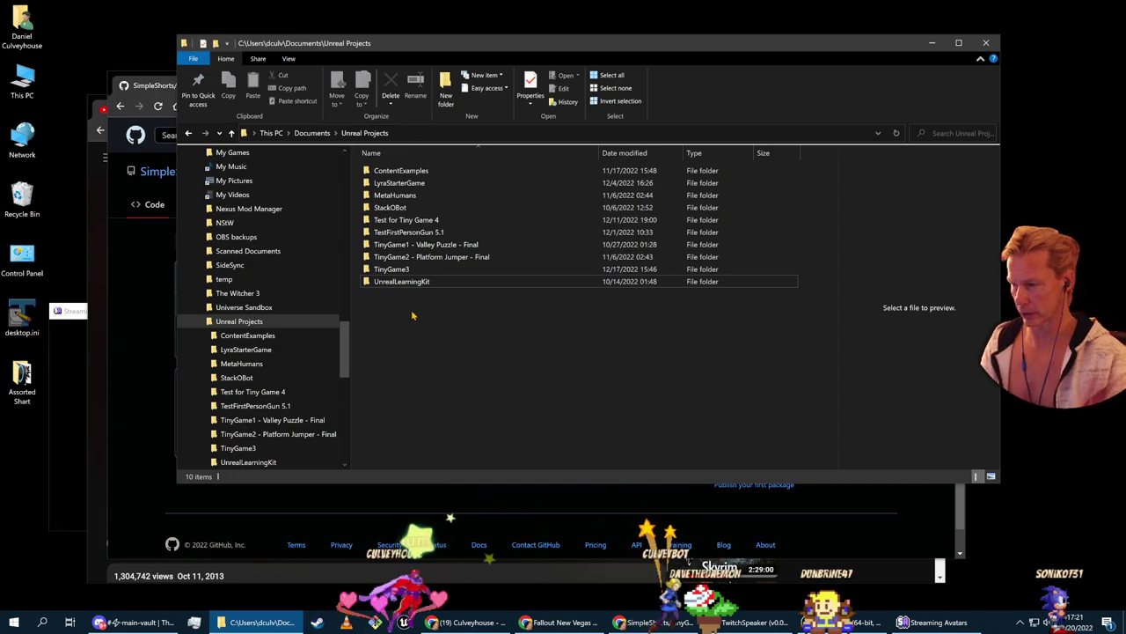
right_click(492, 349)
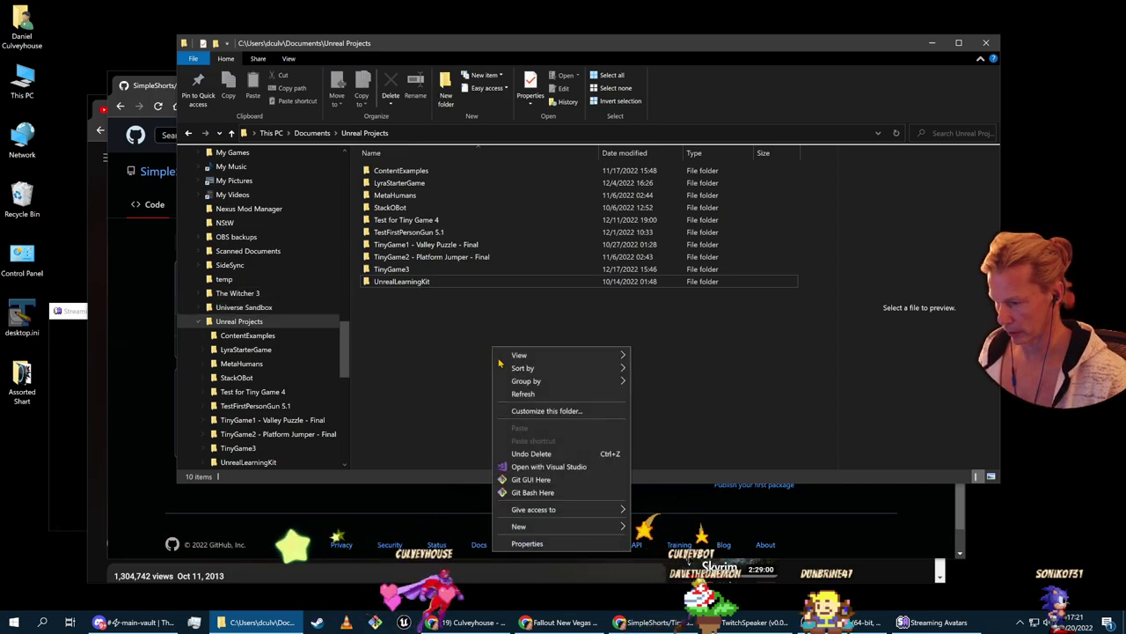
click(532, 492)
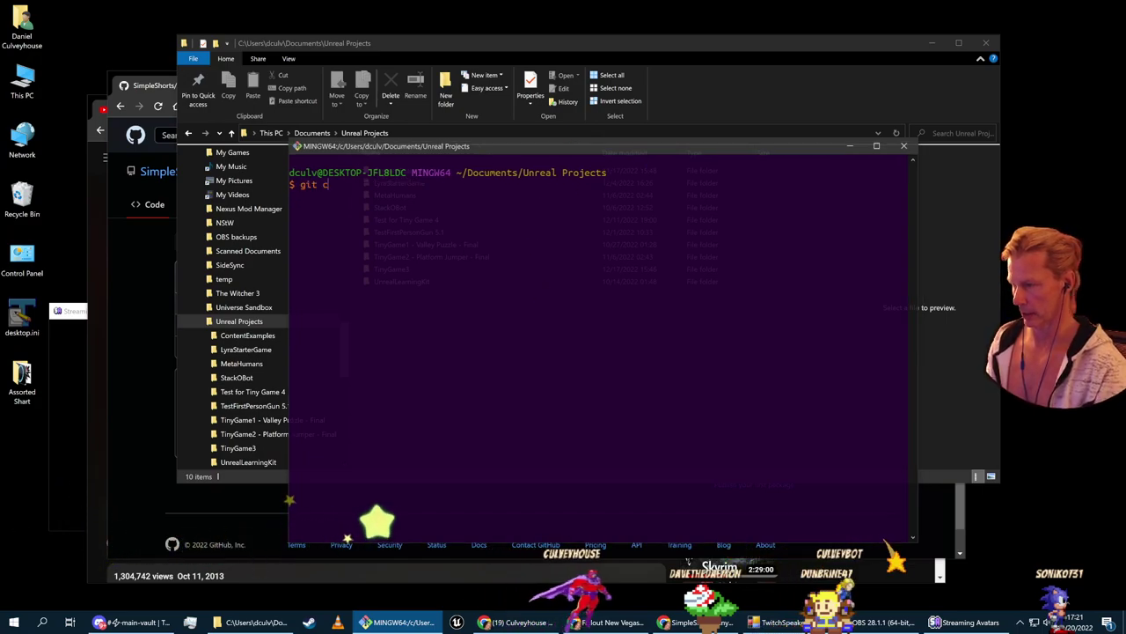
key(Up)
key(Up)
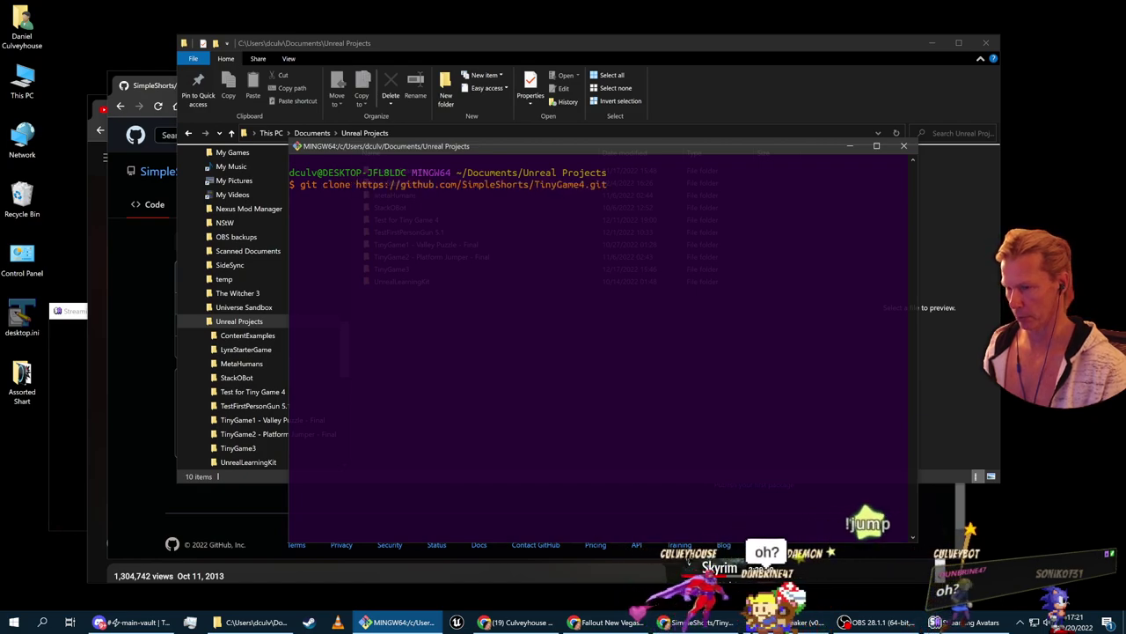
key(Down)
key(Up)
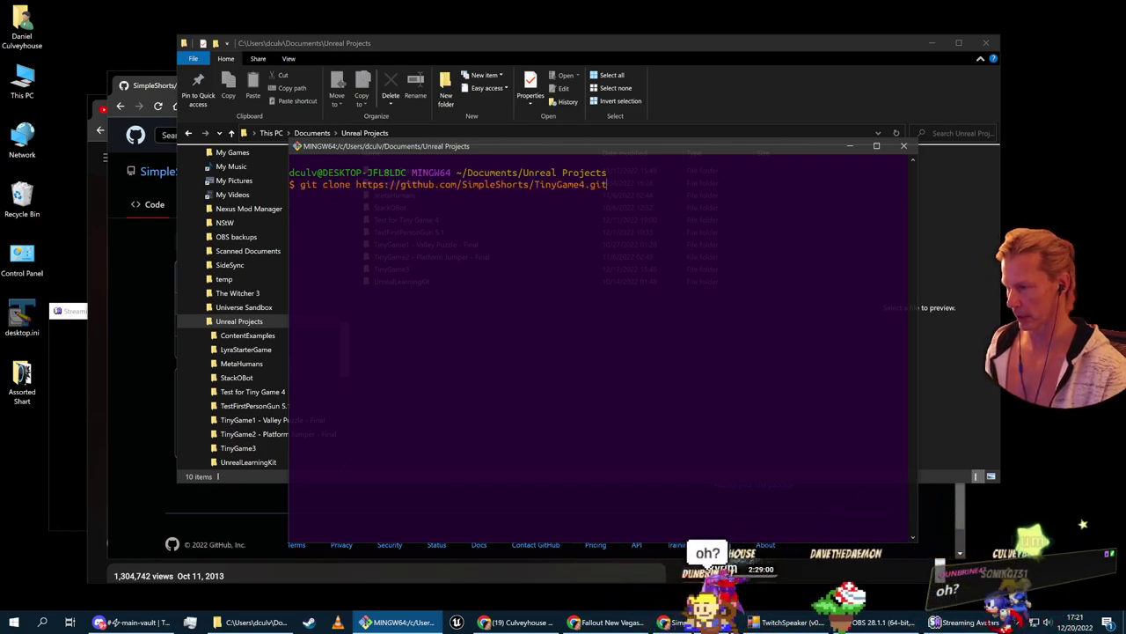
key(Return)
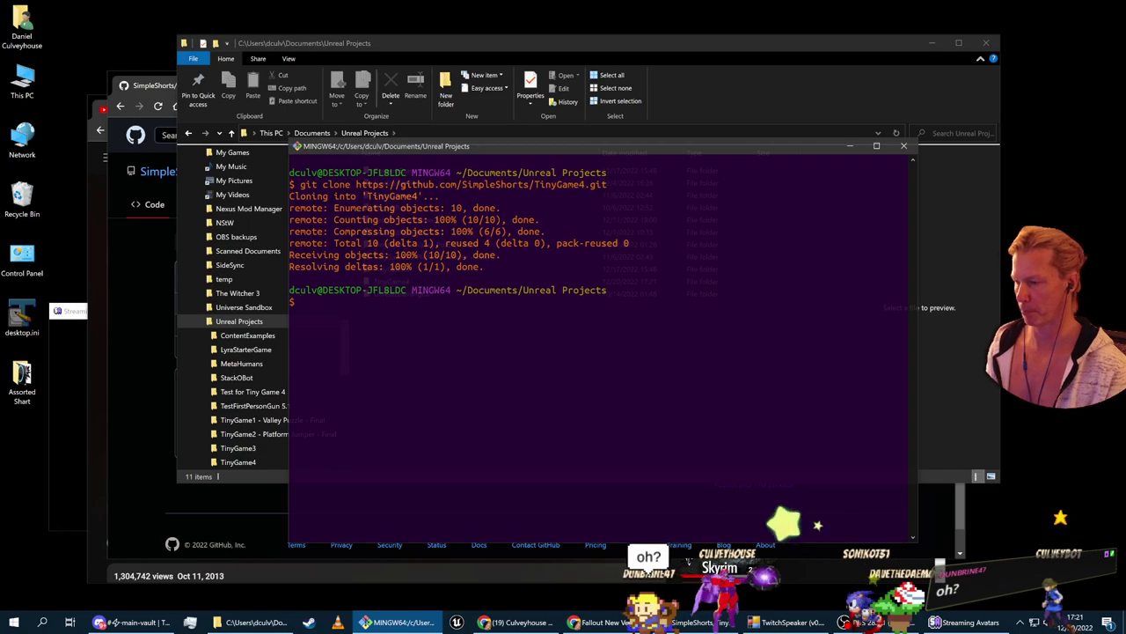
Enter the cloned TinyGame4 folder and list its files with ls -l
text(cd)
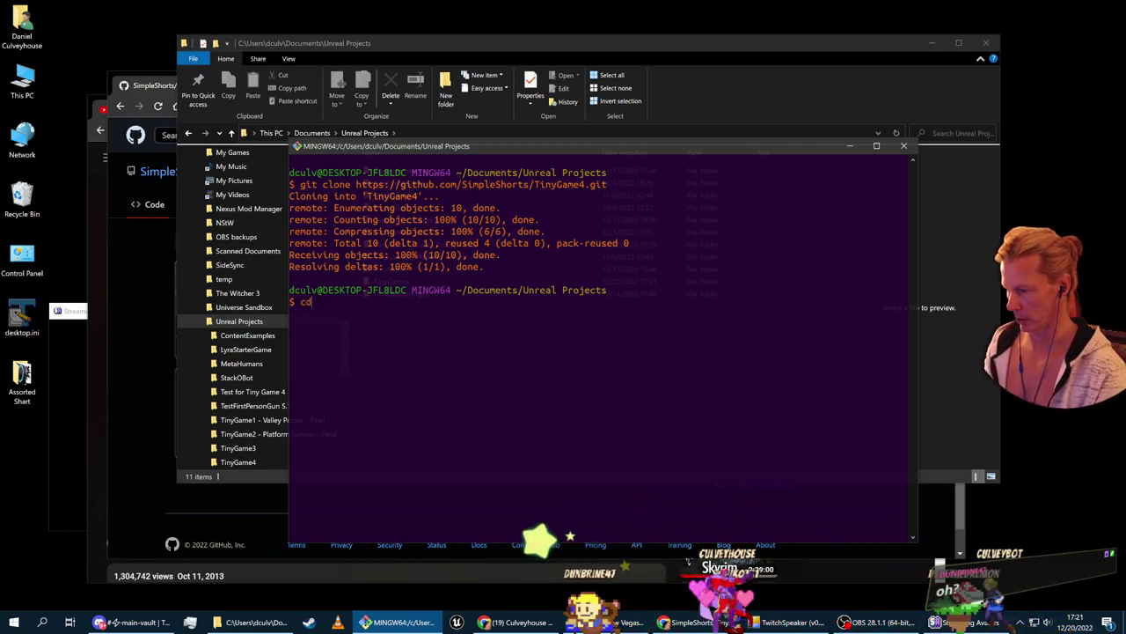
text( TinyGame4)
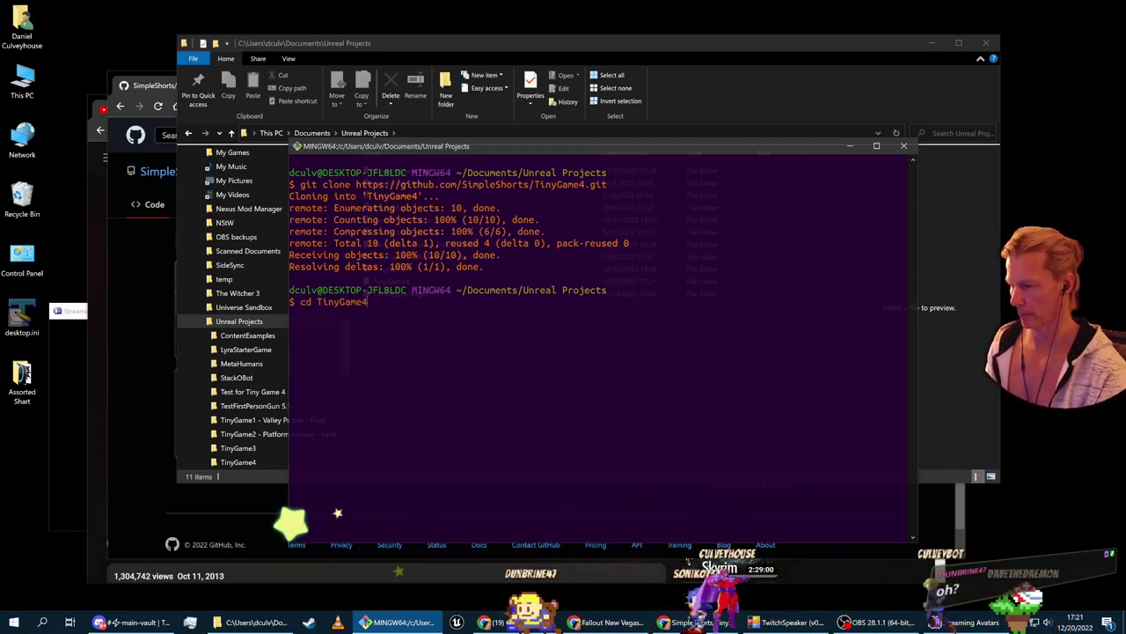
key(Return)
text(ls -l)
key(Return)
text(l)
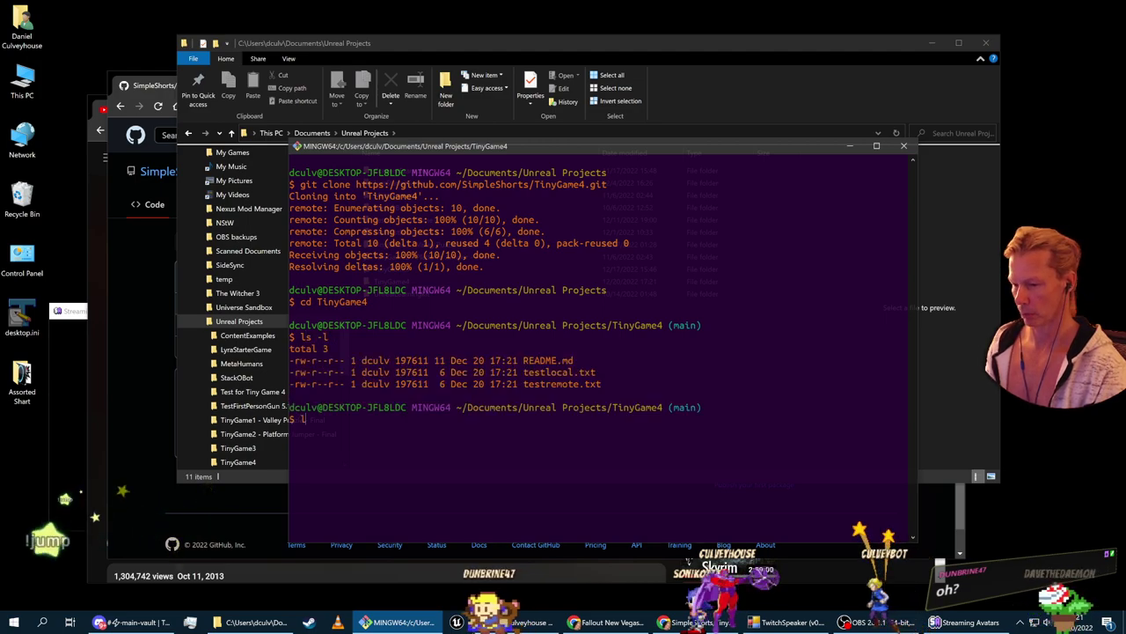
text(s -l)
key(Return)
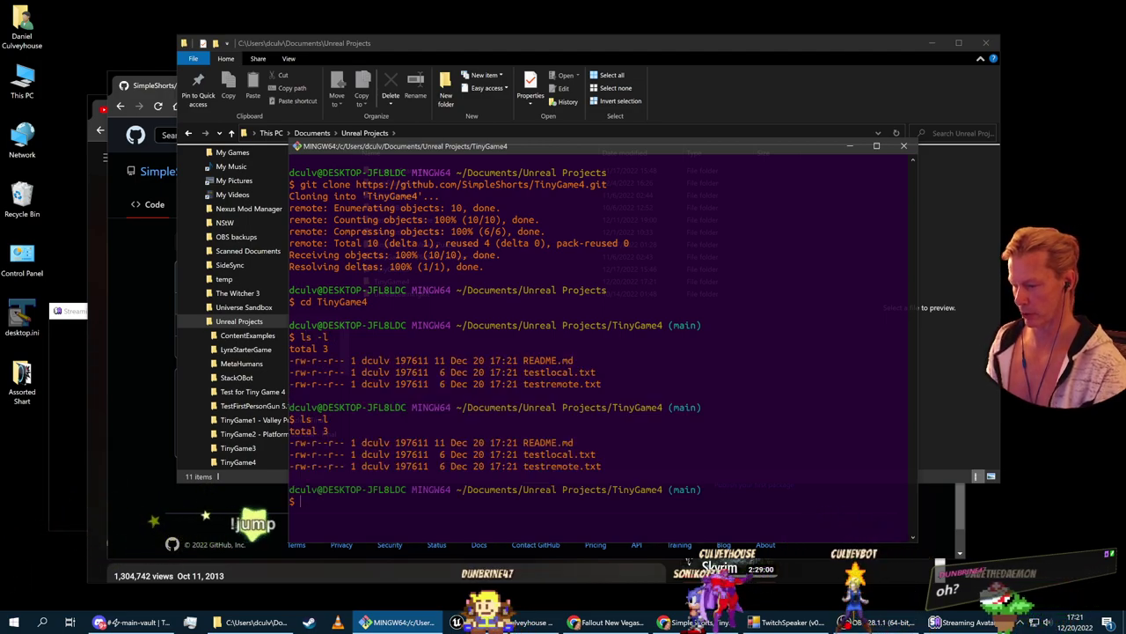
Check the state of the TinyGame4 repository with git status
text(git statu)
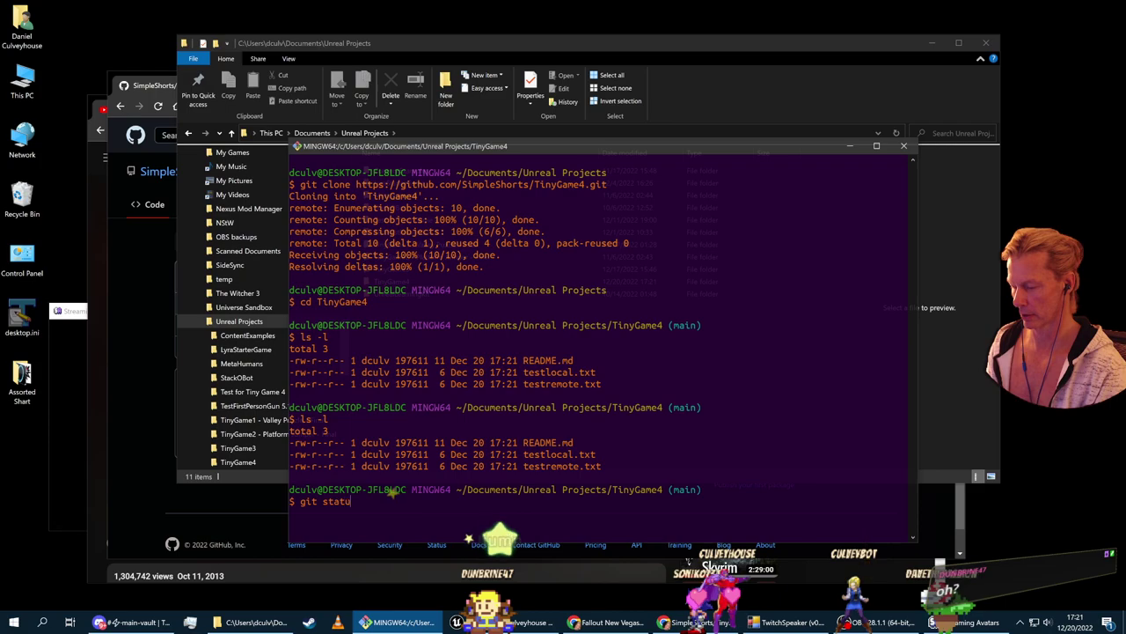
text(s)
key(Return)
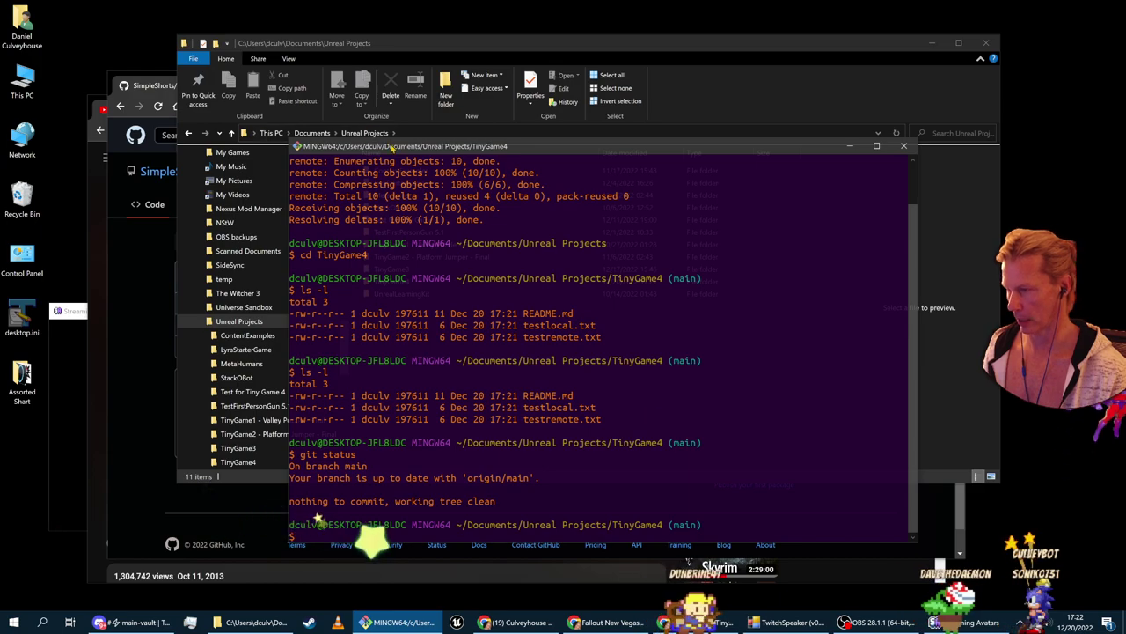
Copy the .gitignore file from the TinyGame3 folder into the TinyGame4 folder in File Explorer
click(794, 100)
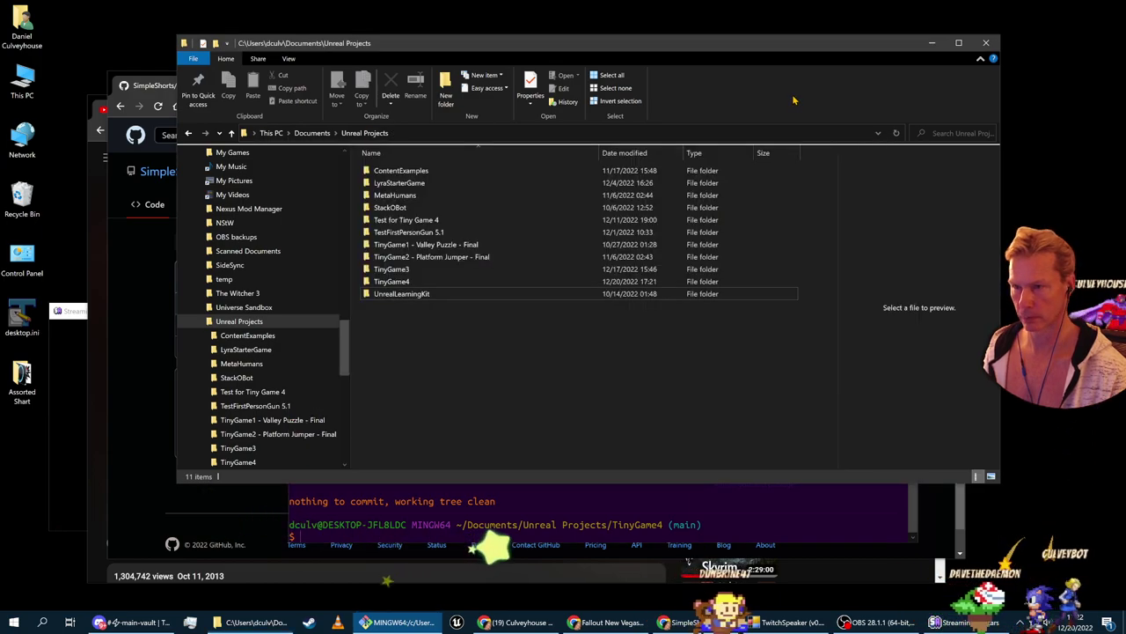
double_click(407, 270)
click(388, 281)
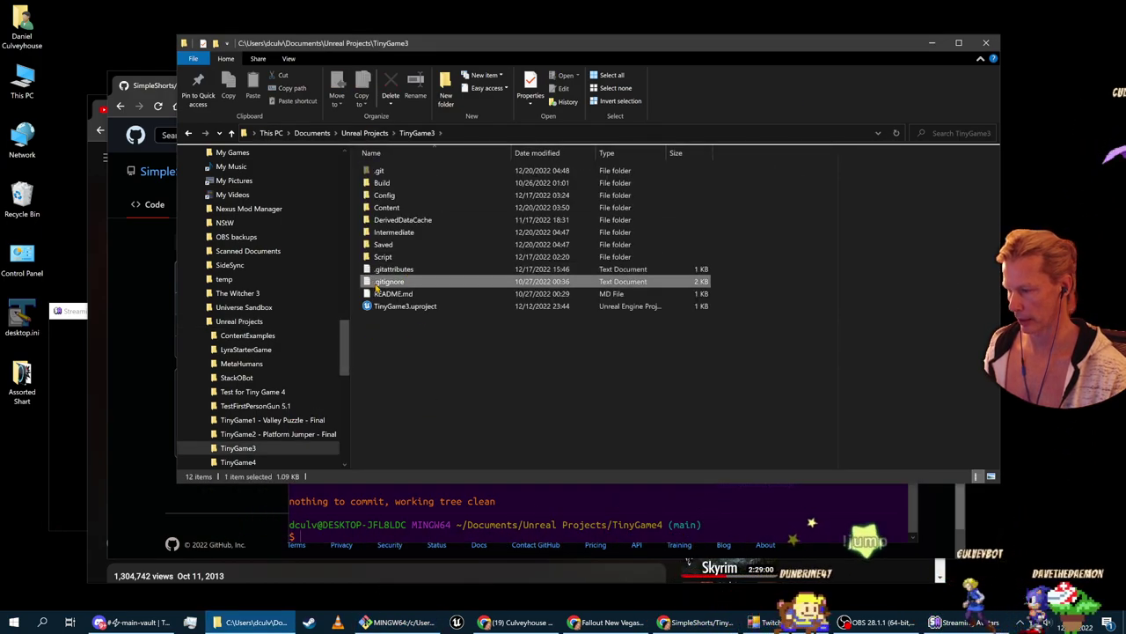
click(404, 272)
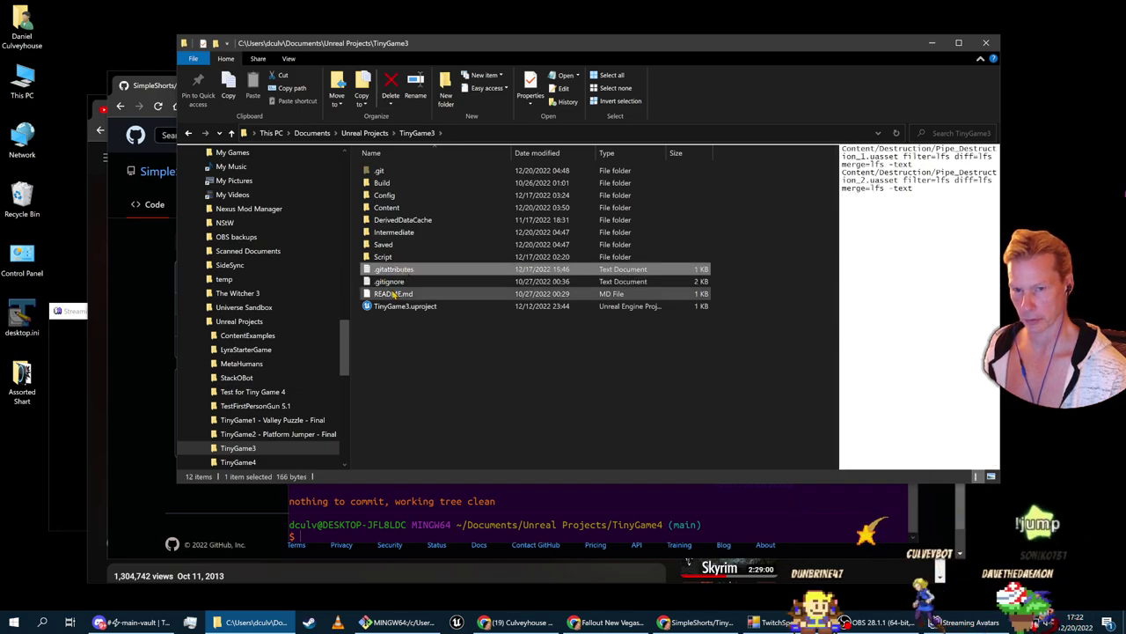
click(390, 282)
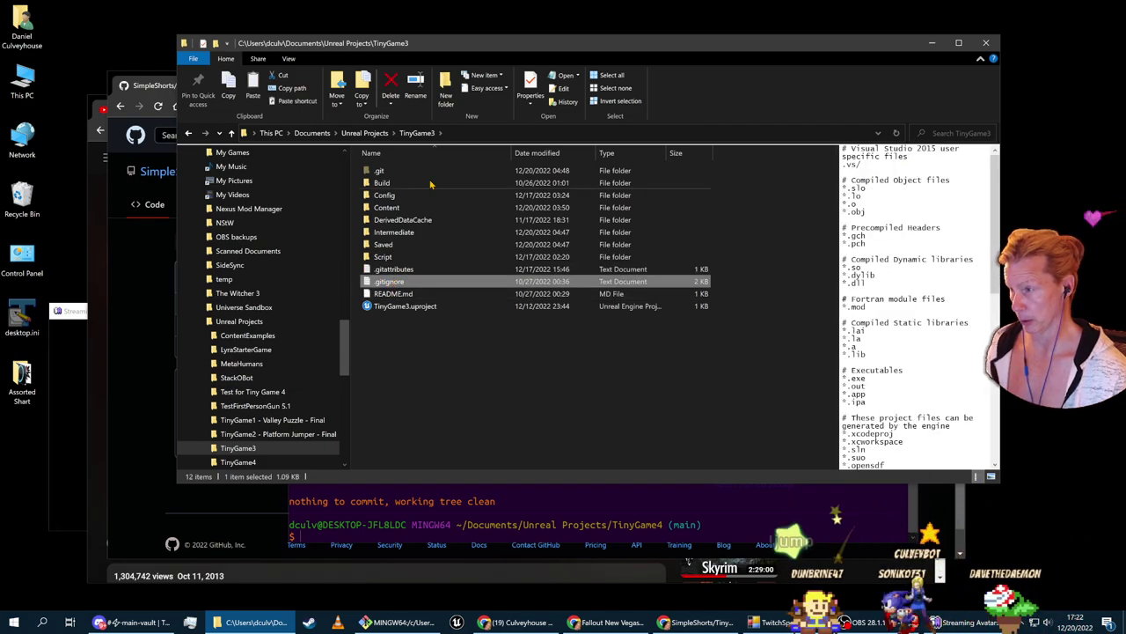
click(364, 134)
click(393, 281)
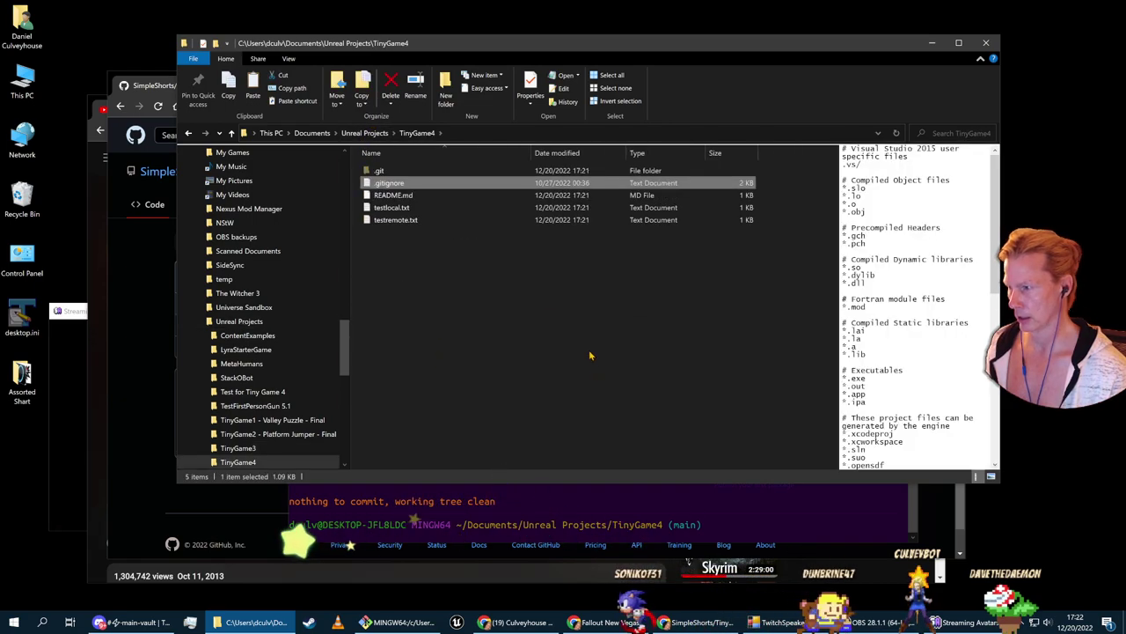
Return to Git Bash, list all TinyGame4 files including hidden ones with ls -la, and run git status
key(alt+Tab)
text(ls -la)
key(Return)
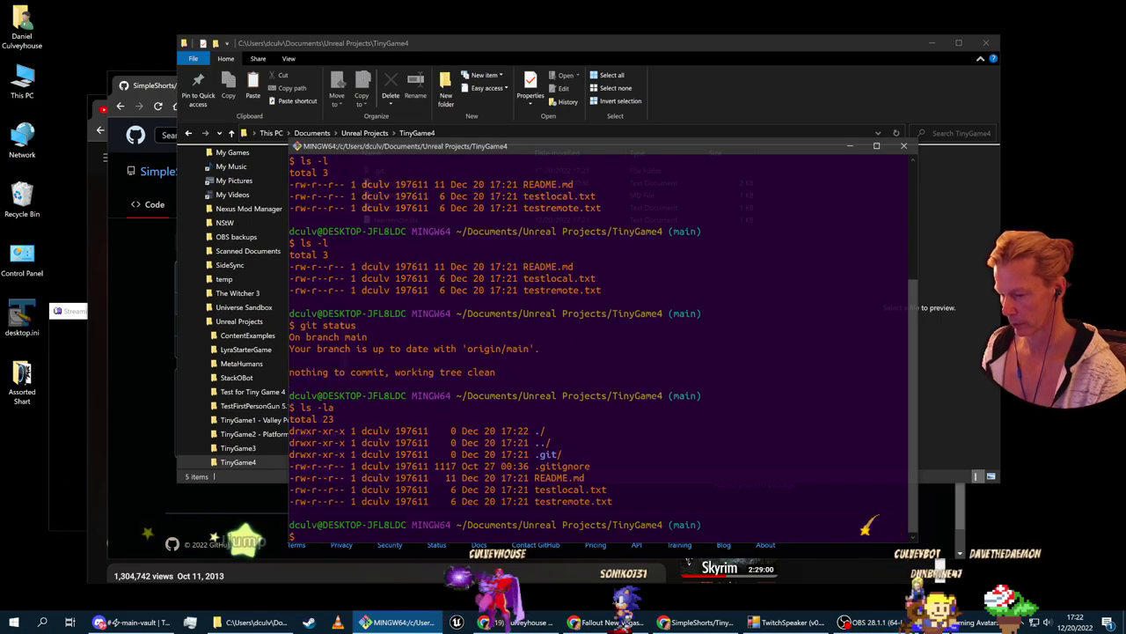
text(git stat)
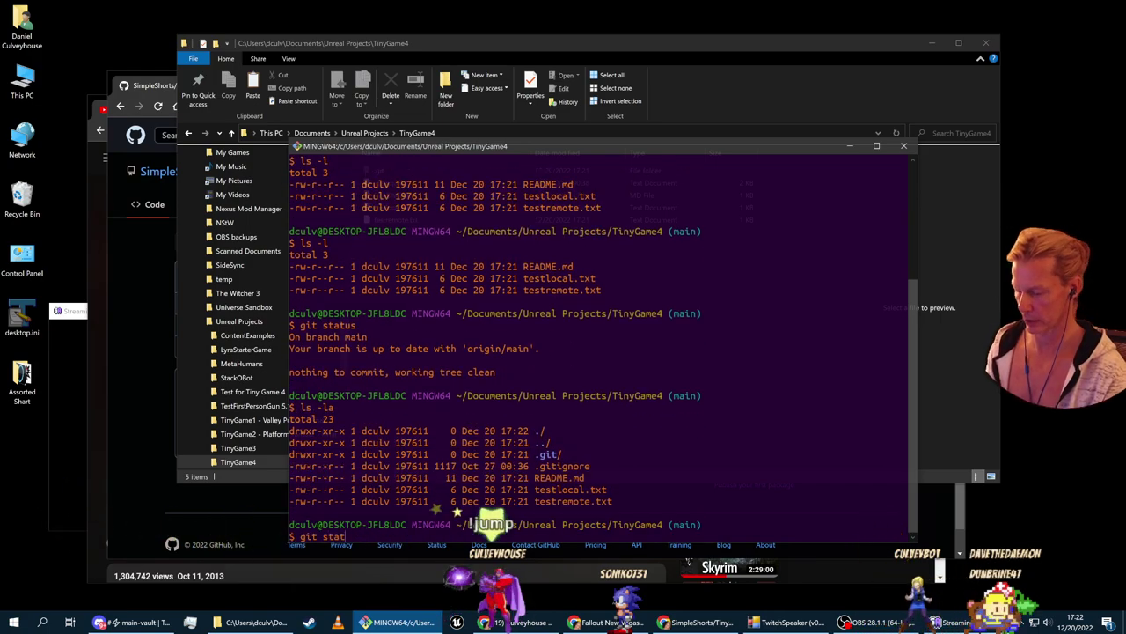
text(us)
key(Return)
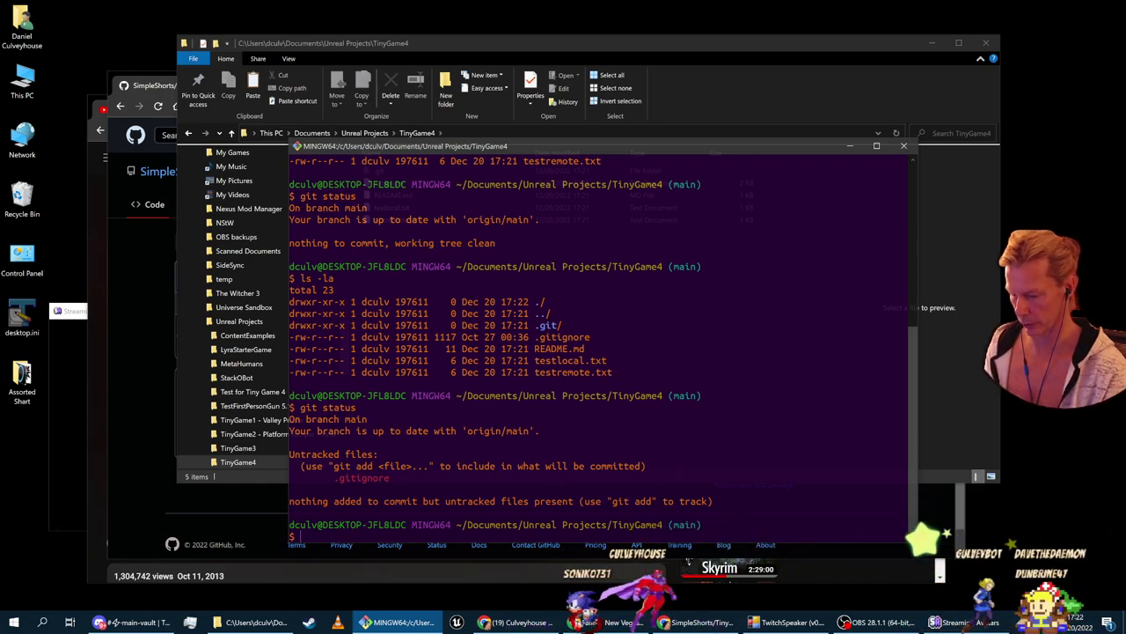
Try to stage the new file with git add * and check the result with git status
drag(405, 149, 381, 91)
text(git a)
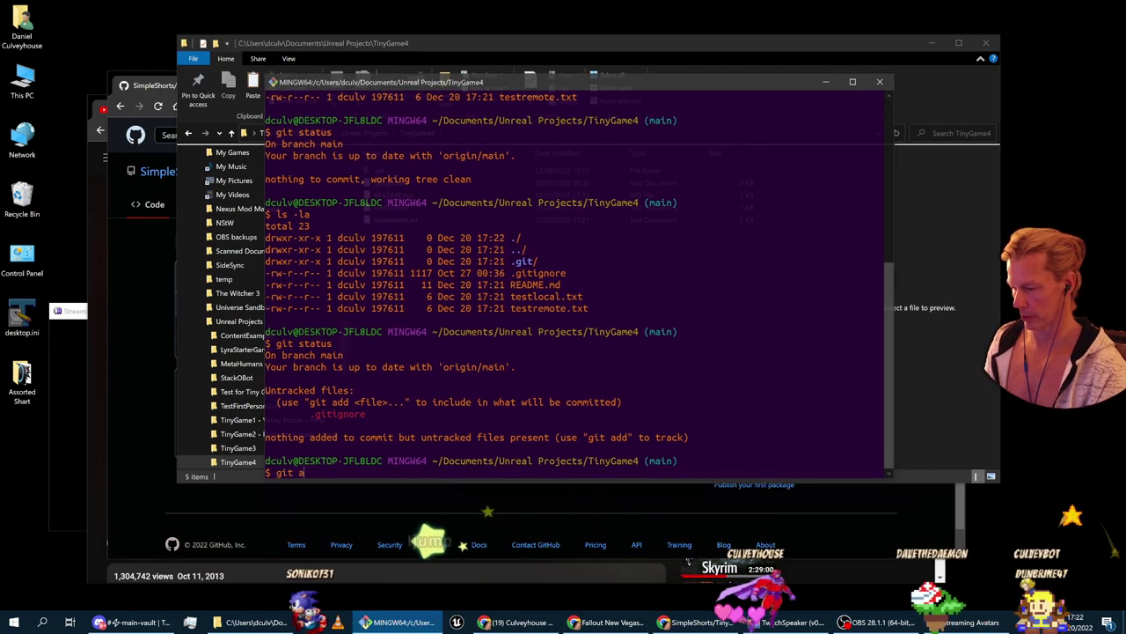
text(dd *)
key(Return)
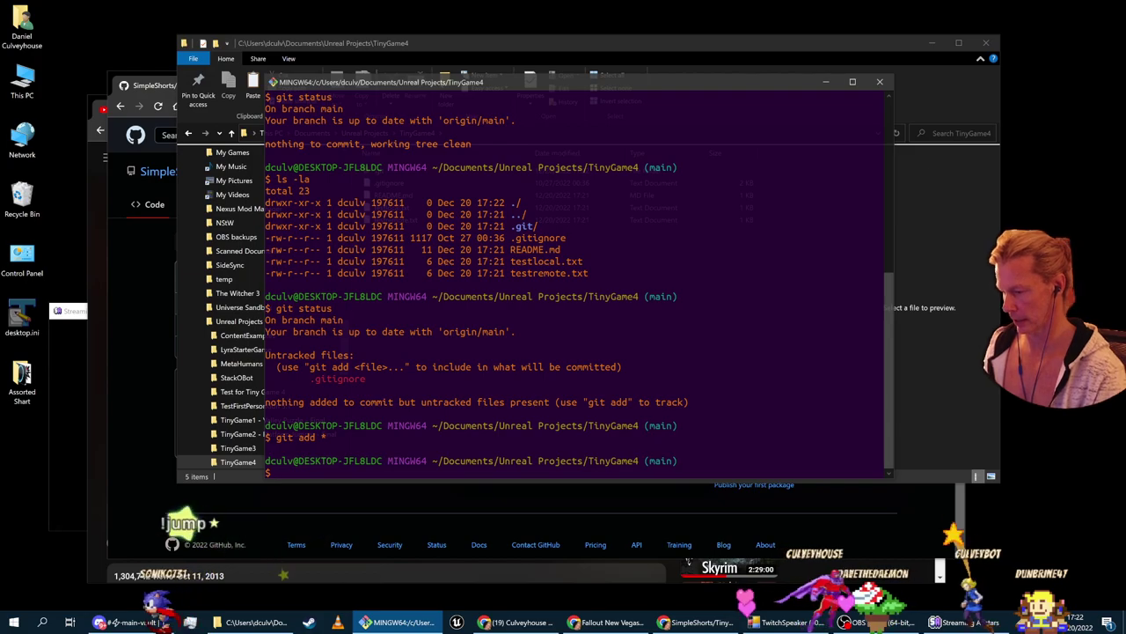
text(got sta)
key(BackSpace)
key(BackSpace)
key(BackSpace)
key(BackSpace)
key(BackSpace)
key(BackSpace)
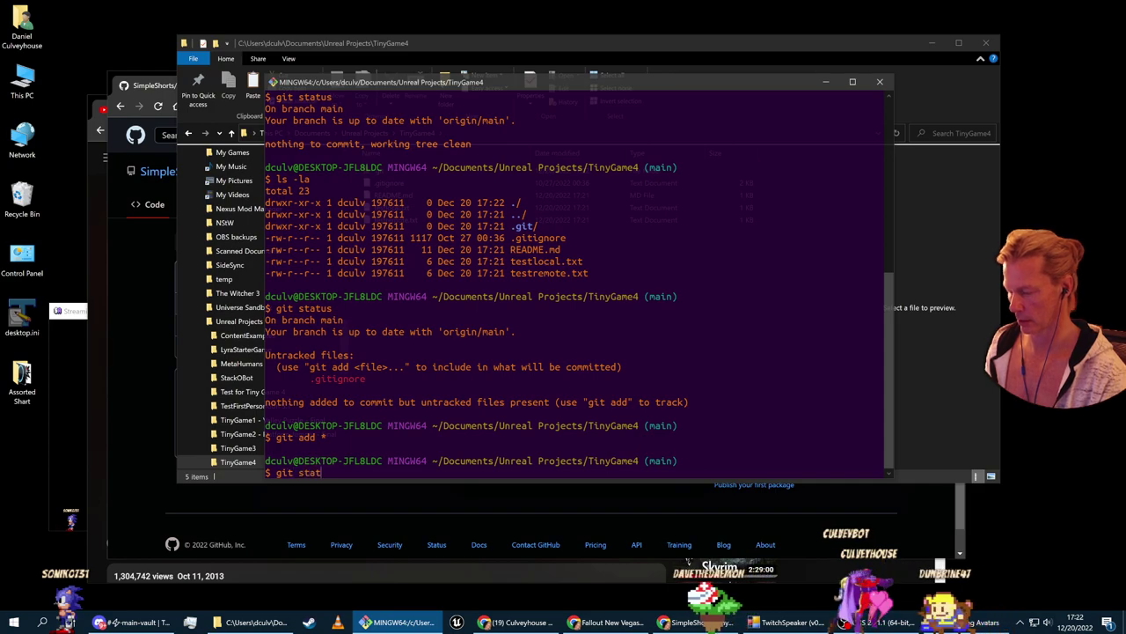
key(Return)
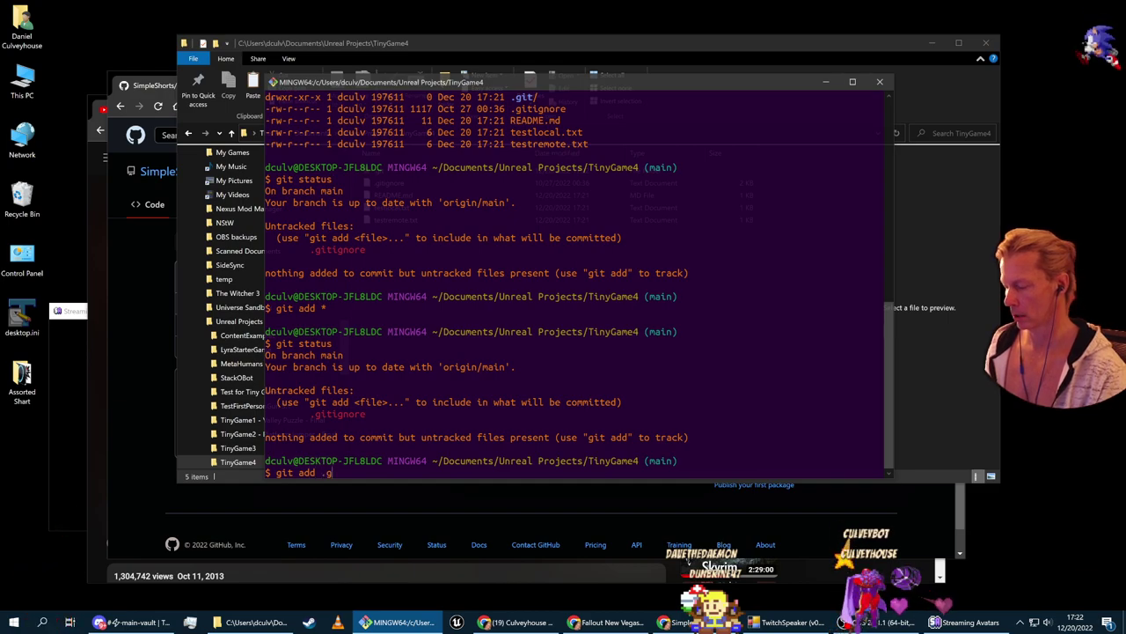
Stage the ignore file with git add .gitignore and run git status
key(Return)
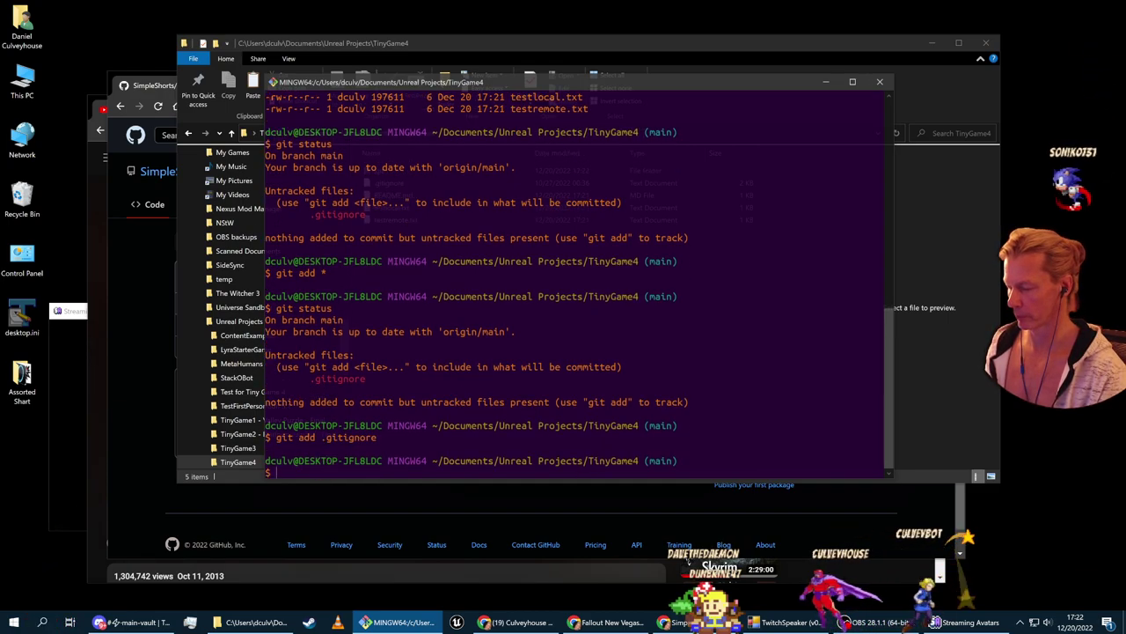
text(git status)
key(Return)
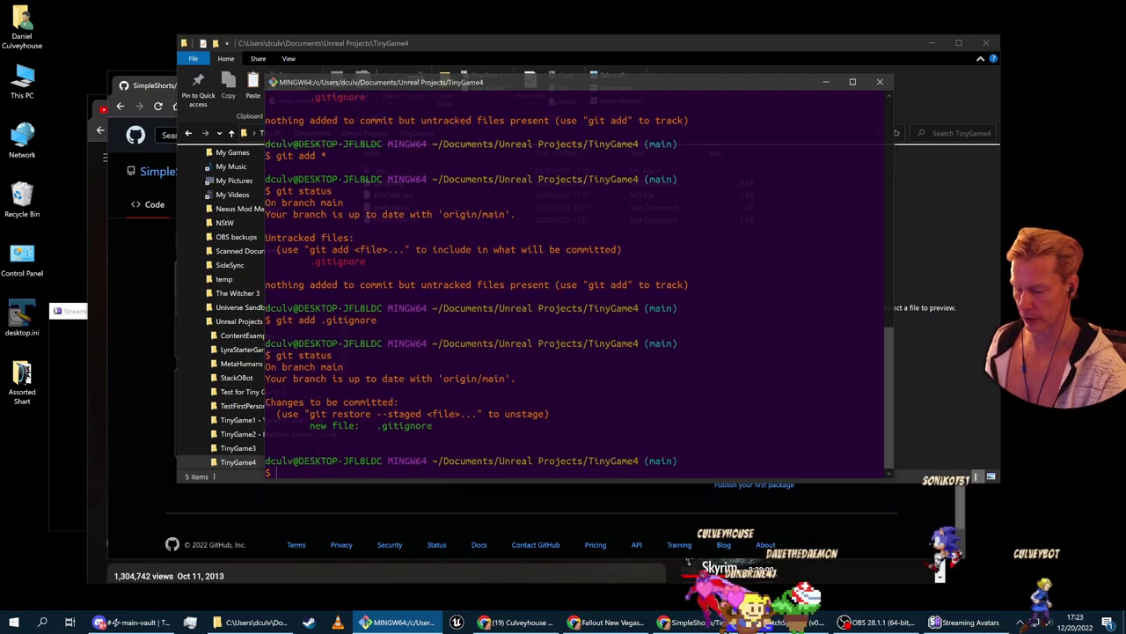
Commit the staged file with the message 'First commit from local, adding .gitignore'
text(git commit -m 'Fi)
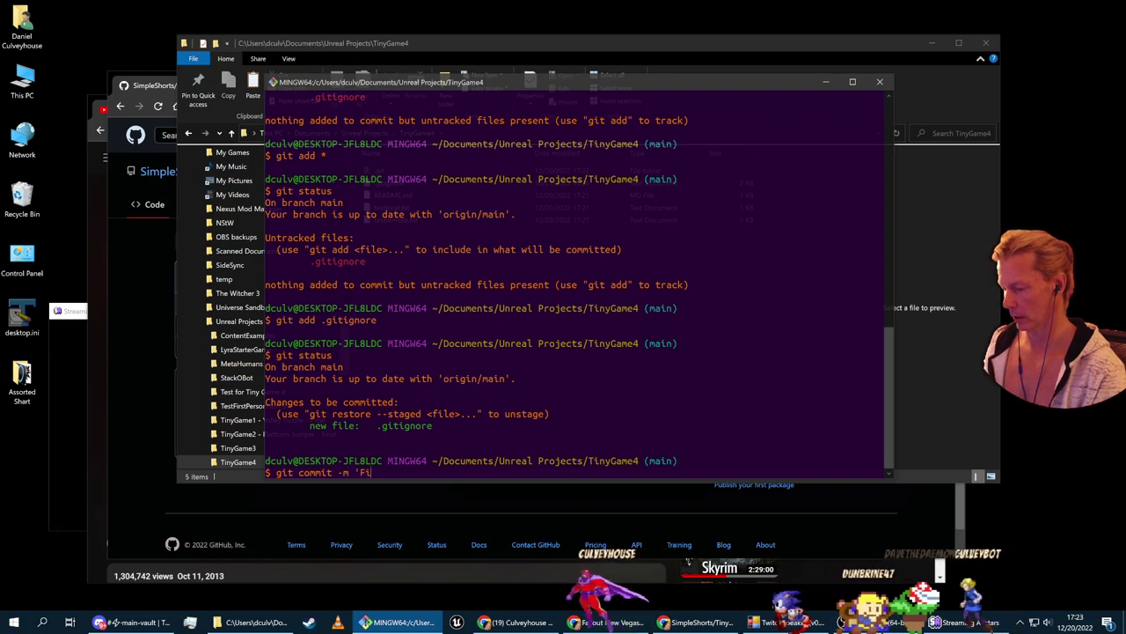
text(rst c)
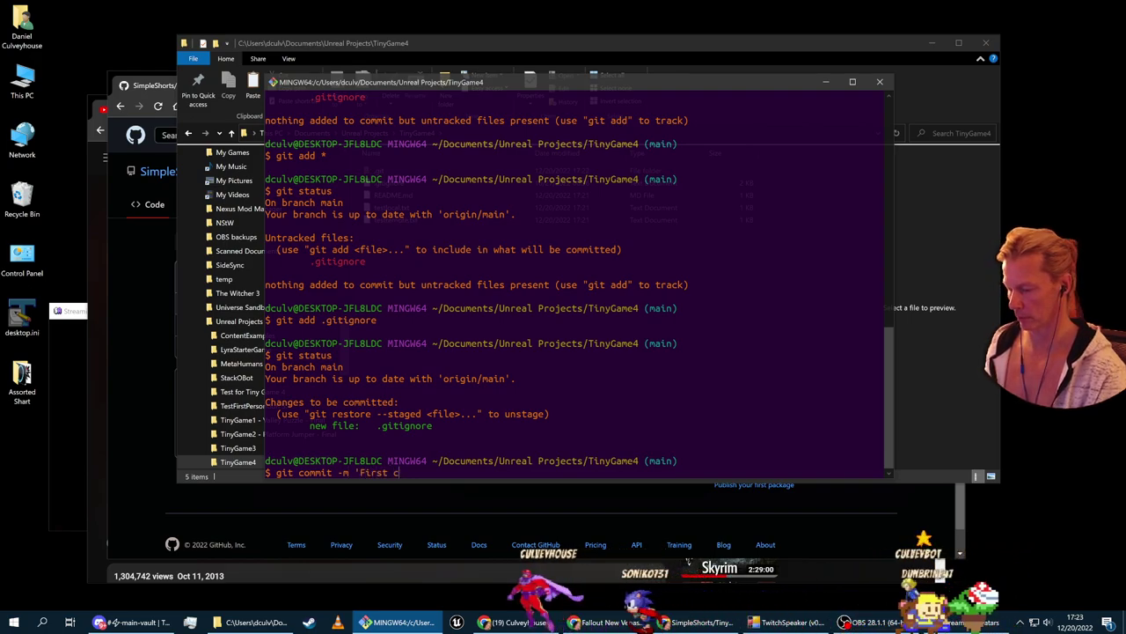
text(ommit from local)
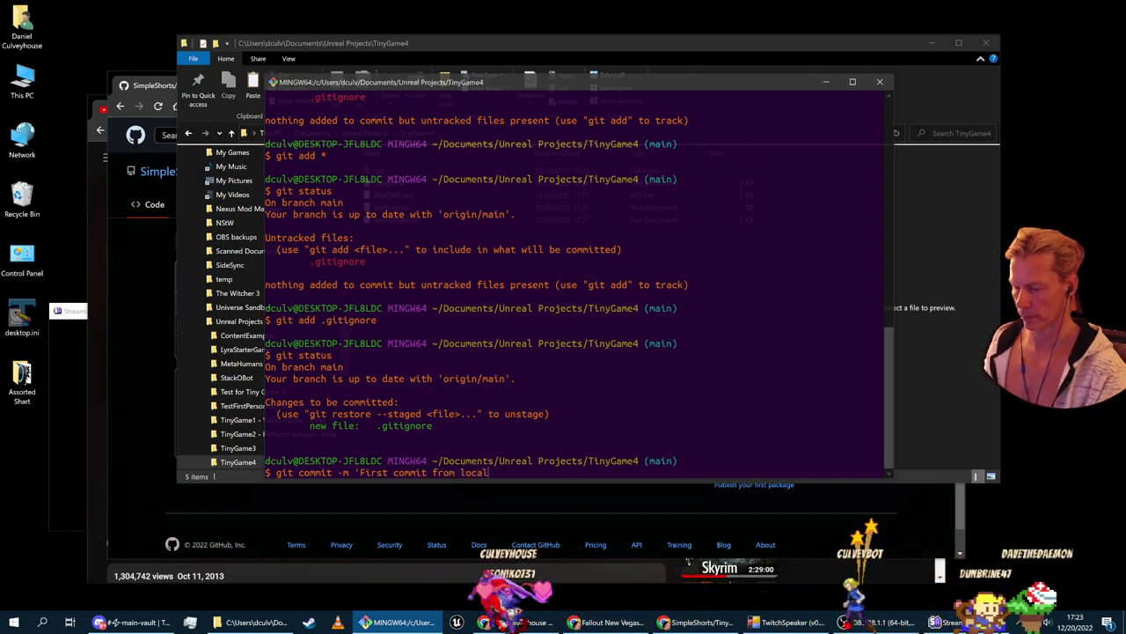
text(, adding .gitin)
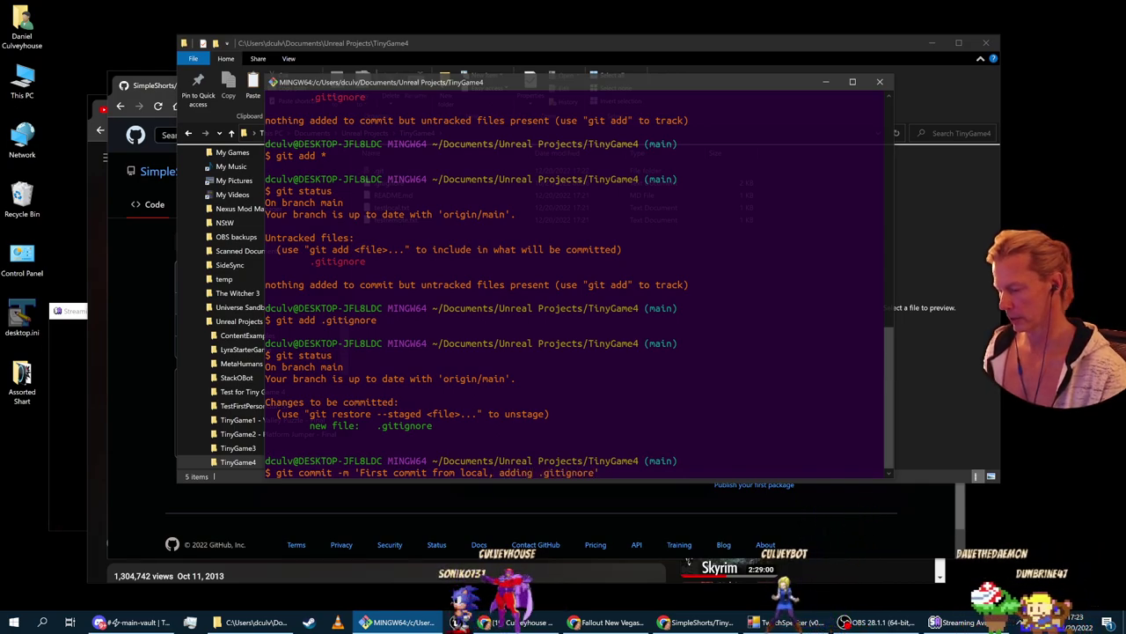
text(nore')
key(Return)
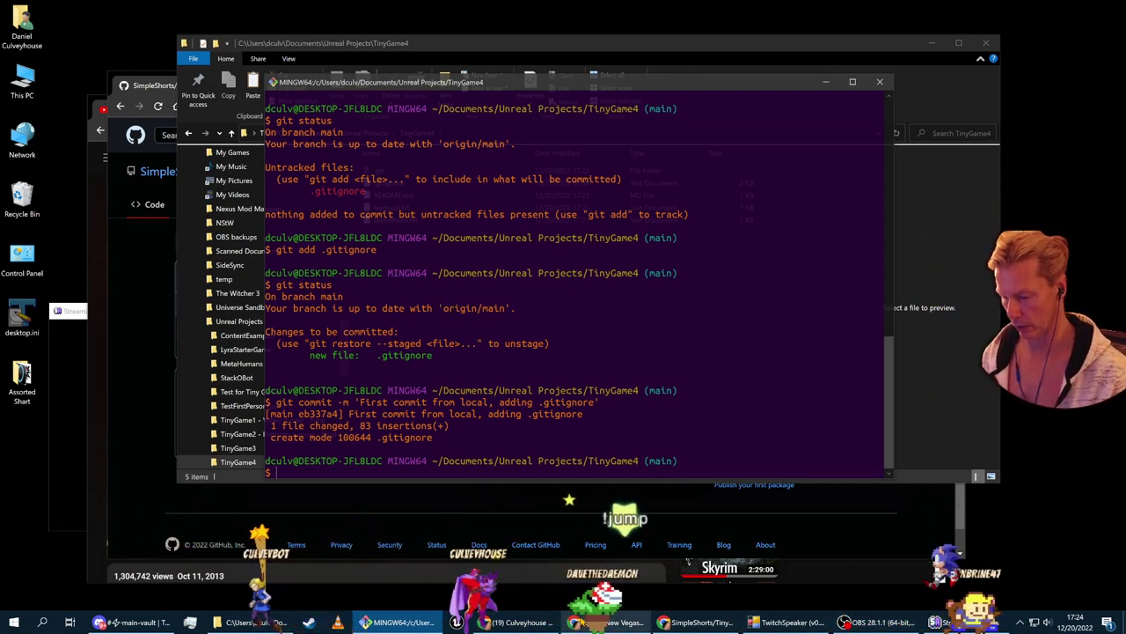
Switch to the browser, go to udemy.com and open Unreal Engine 5: The Complete Beginner's Course from My learning
mouse_move(588, 623)
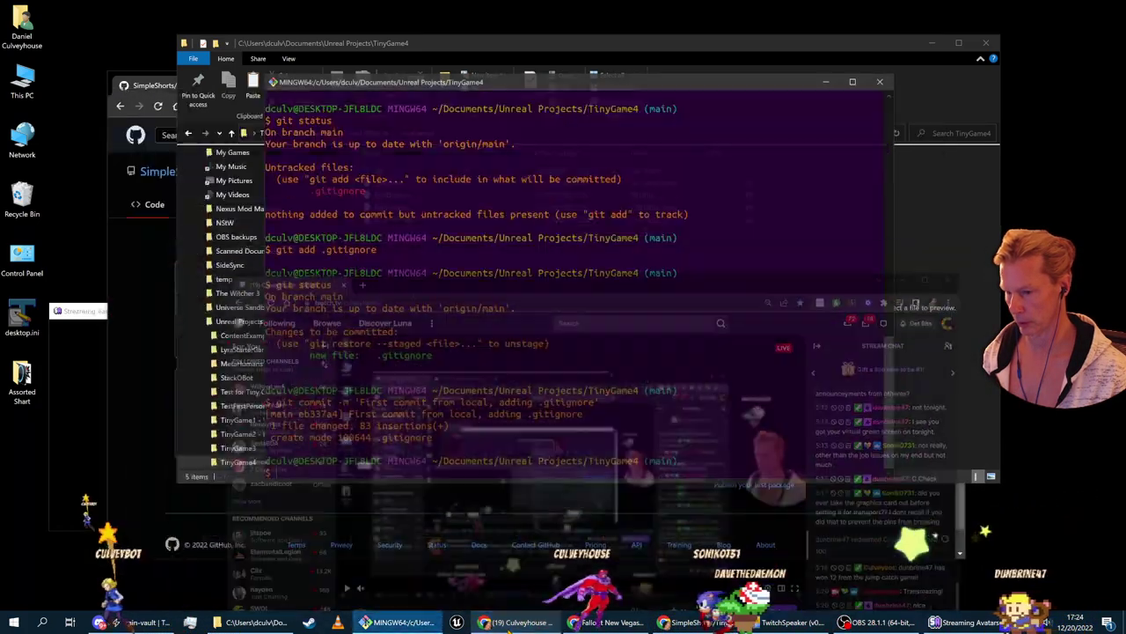
click(520, 622)
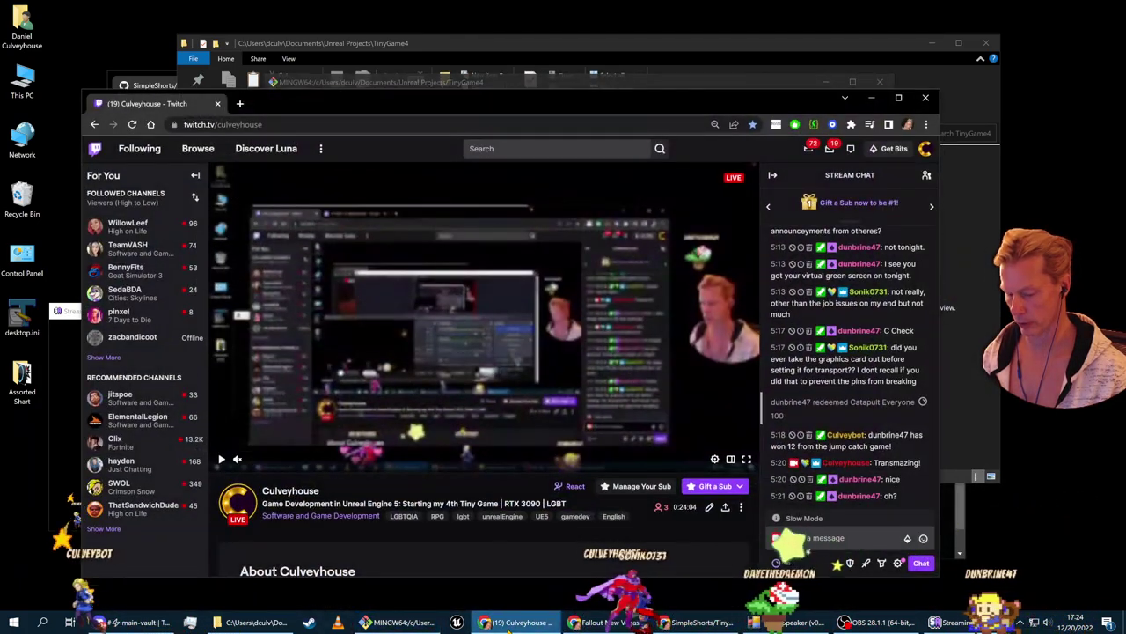
click(695, 622)
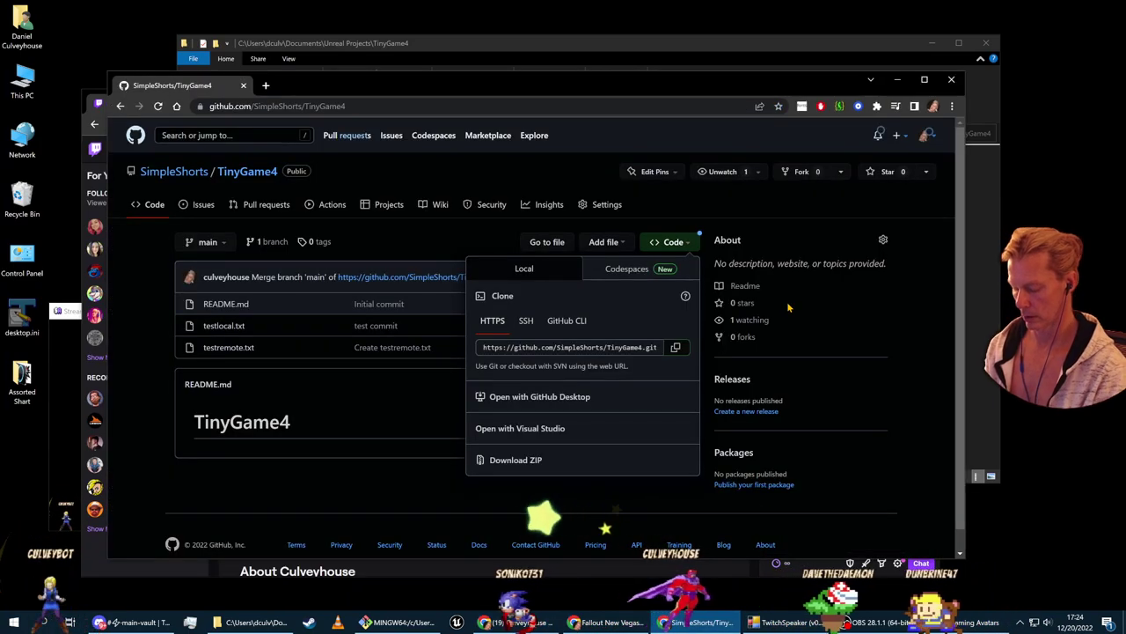
key(ctrl+l)
text(udem)
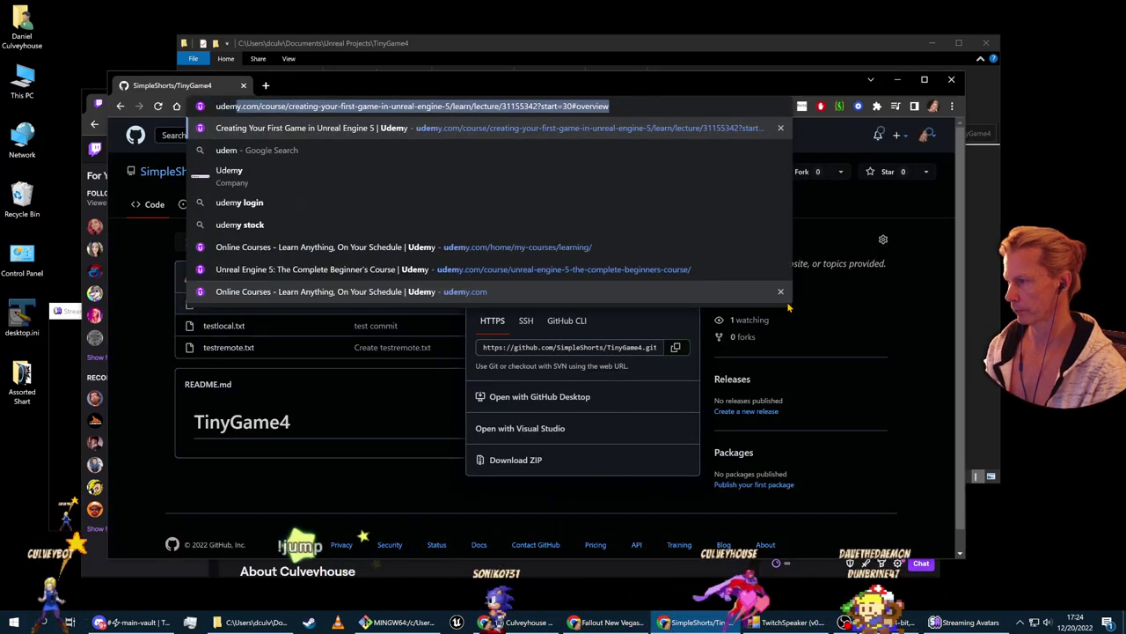
key(Return)
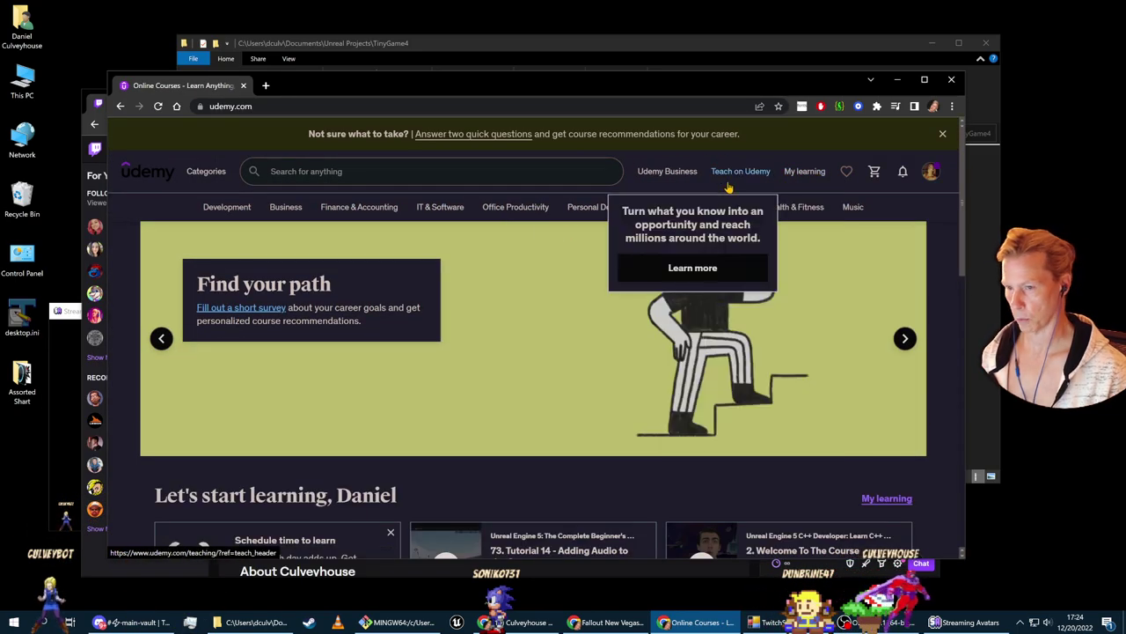
click(804, 171)
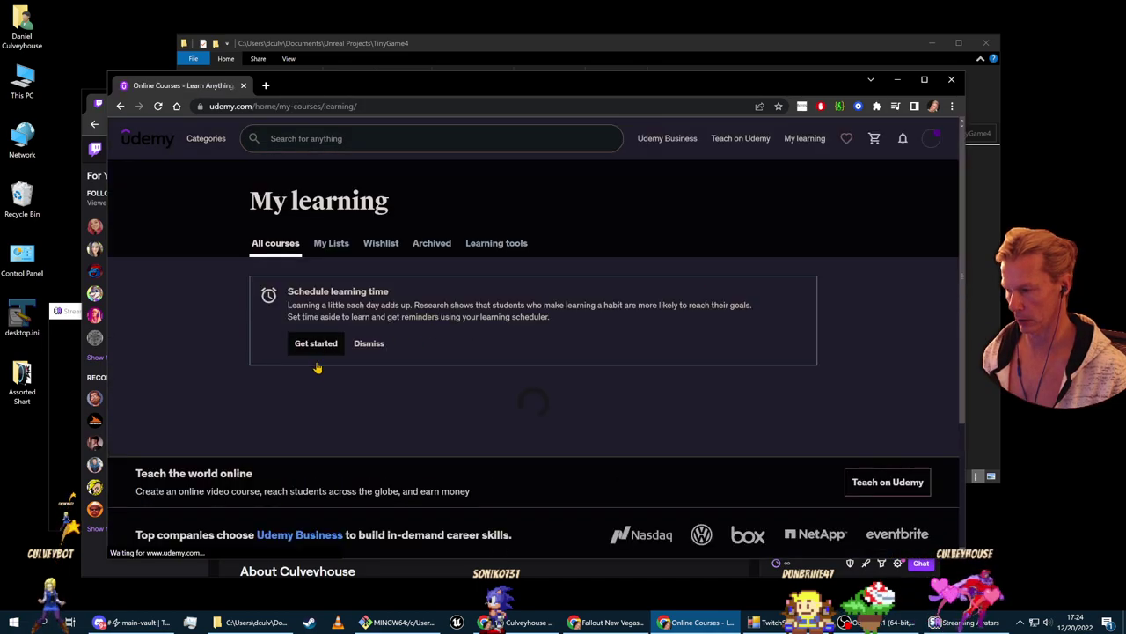
click(461, 446)
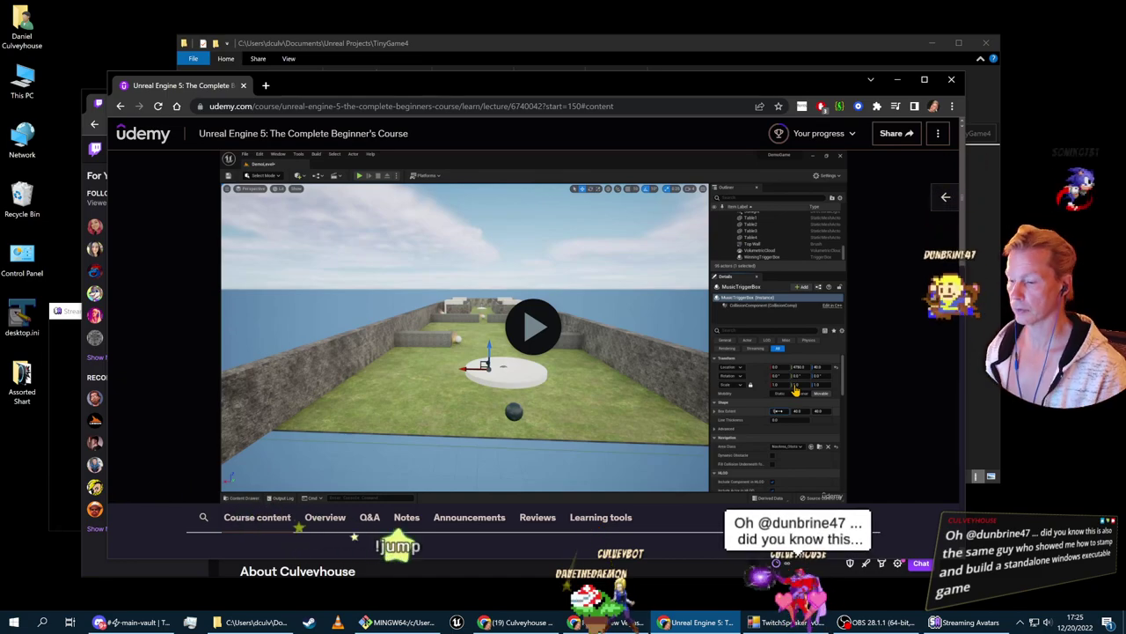
click(106, 622)
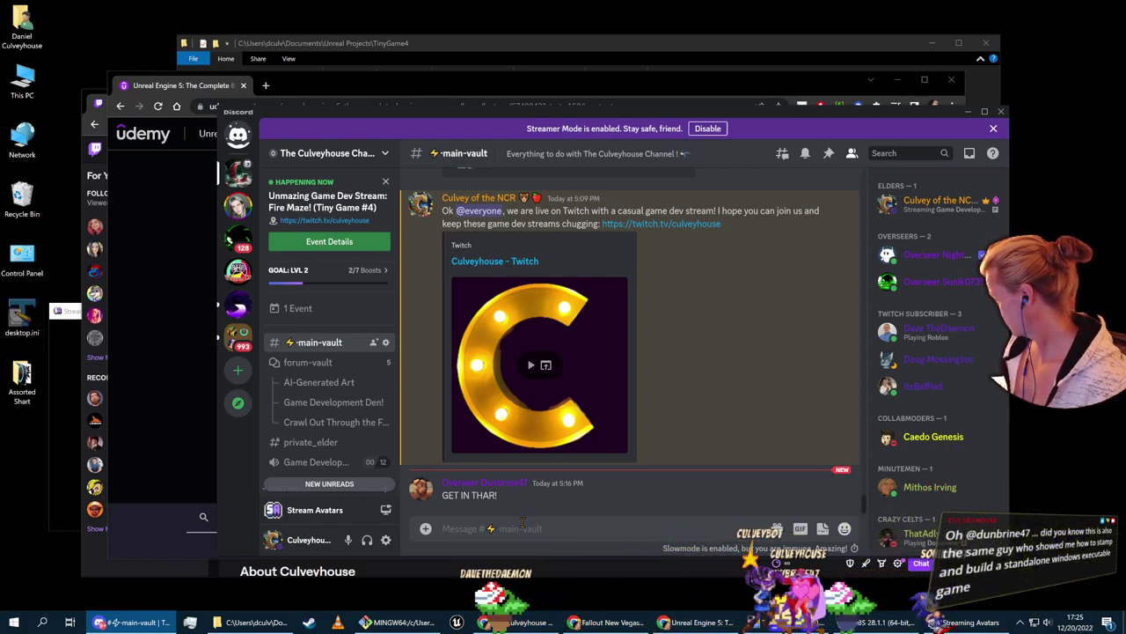
click(967, 113)
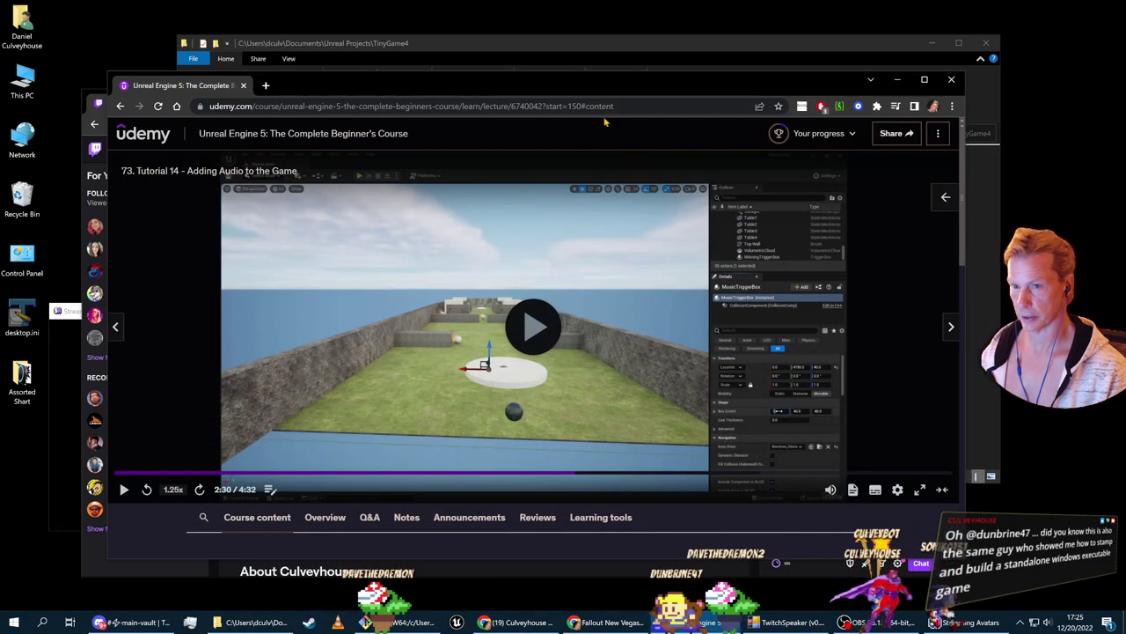
drag(646, 88, 658, 85)
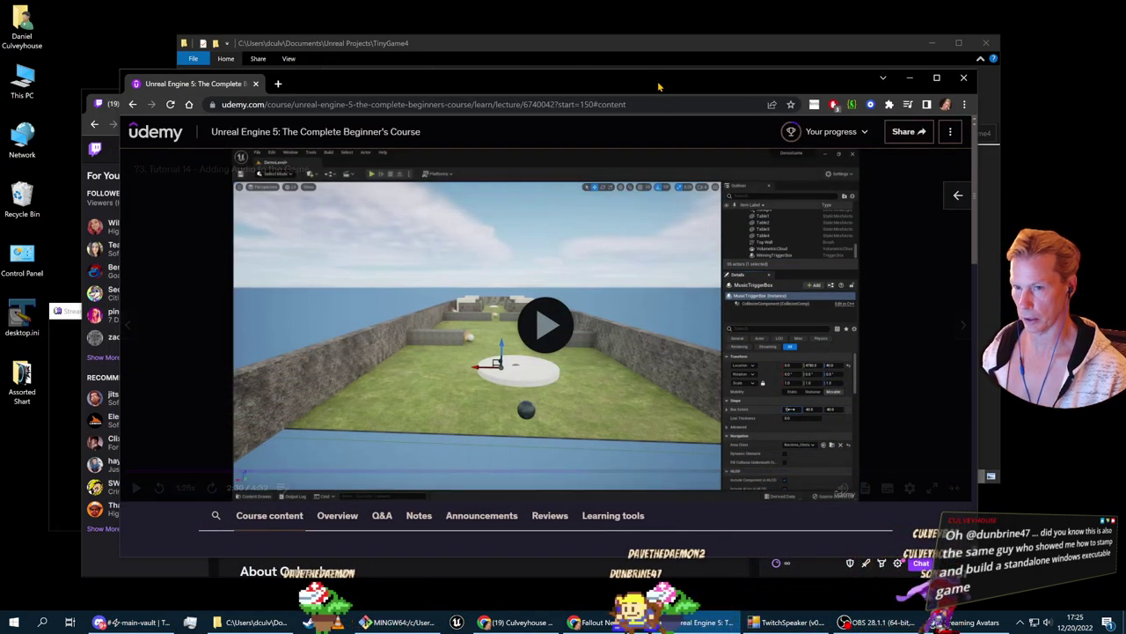
Maximize the browser, return to the lecture 'Tutorial 14 - Adding Audio to the Game' and play it from near the middle
double_click(658, 85)
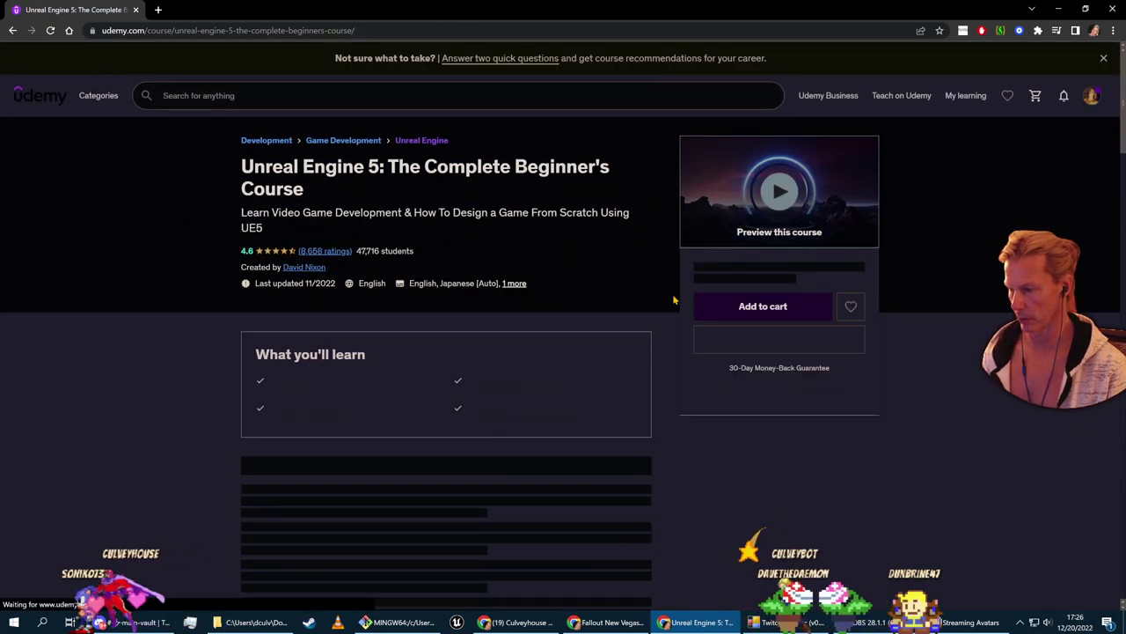
click(12, 30)
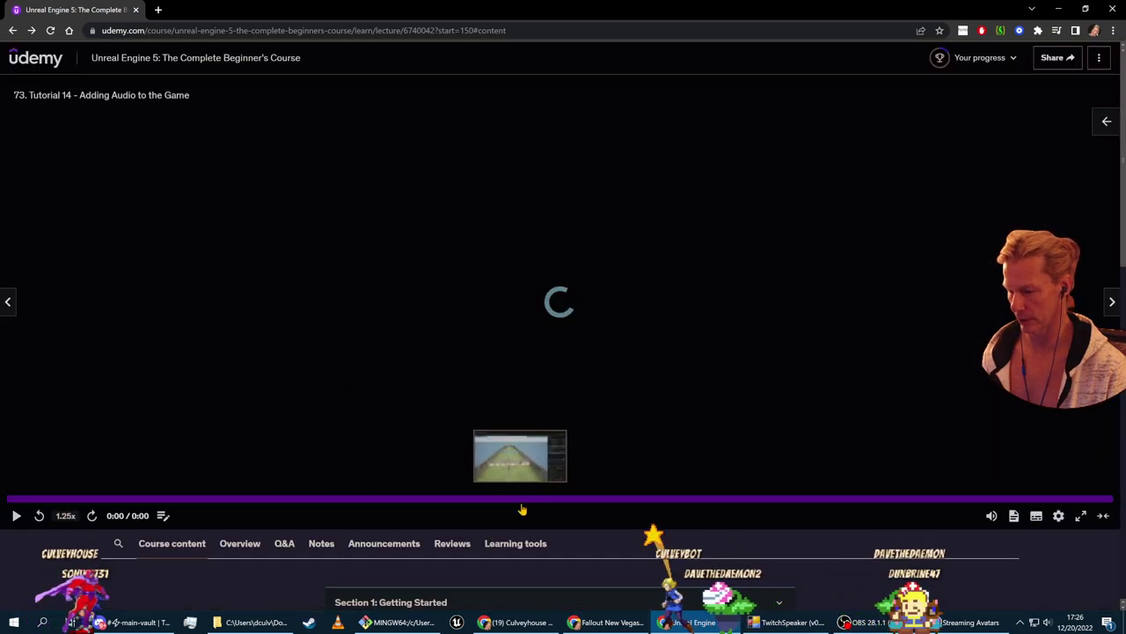
click(522, 502)
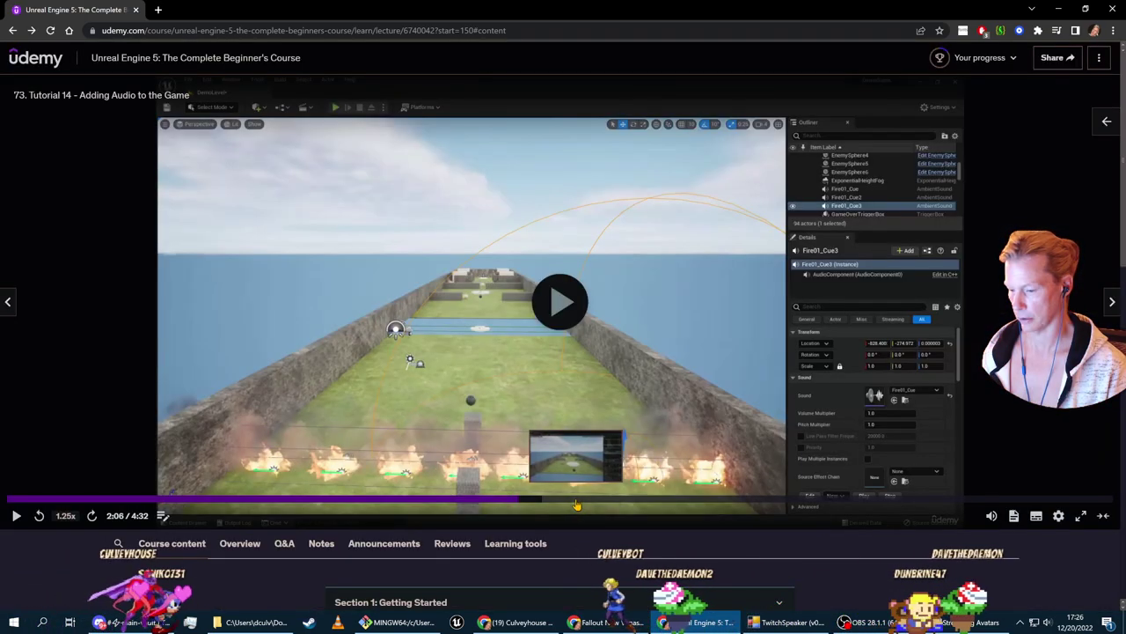
click(17, 516)
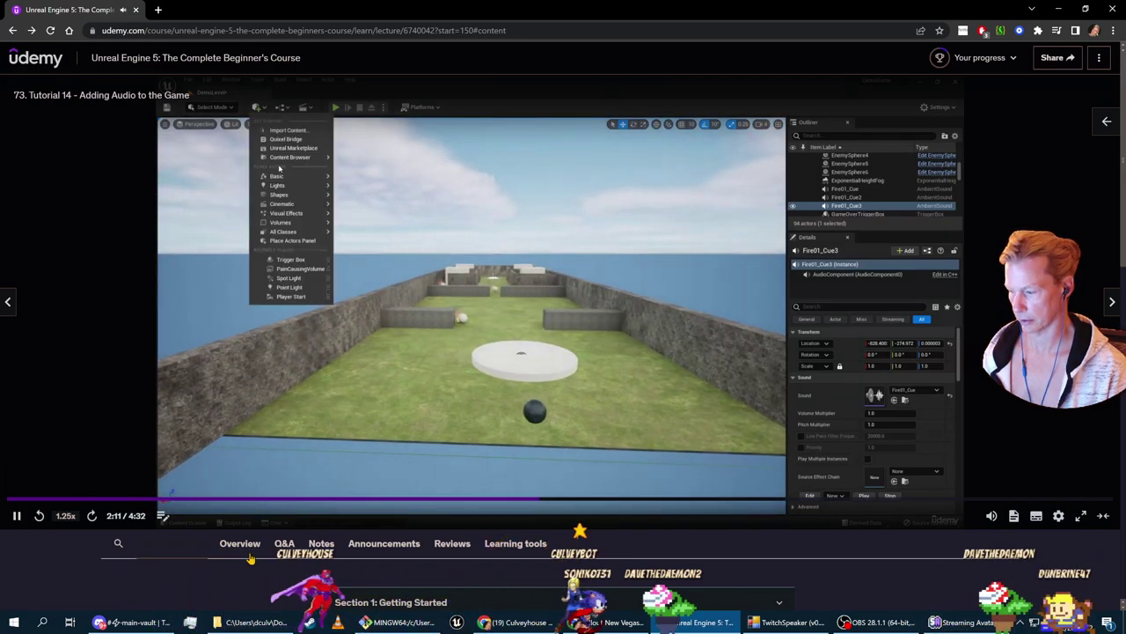
Reopen the Complete Beginner's Course from My learning and go to its course description page
click(12, 31)
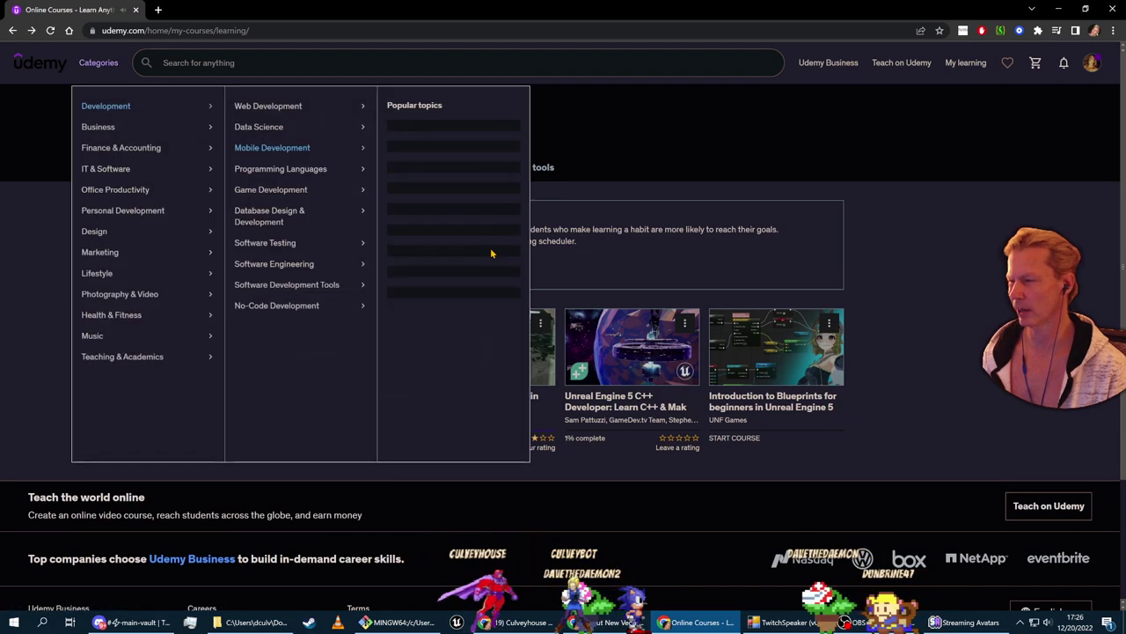
click(329, 351)
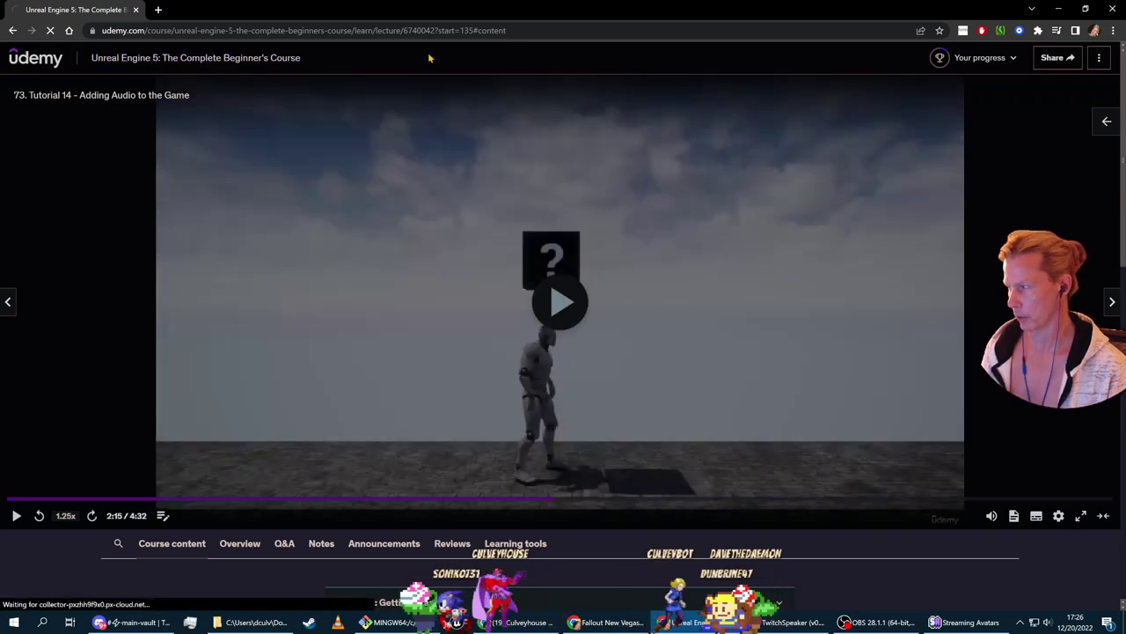
click(175, 56)
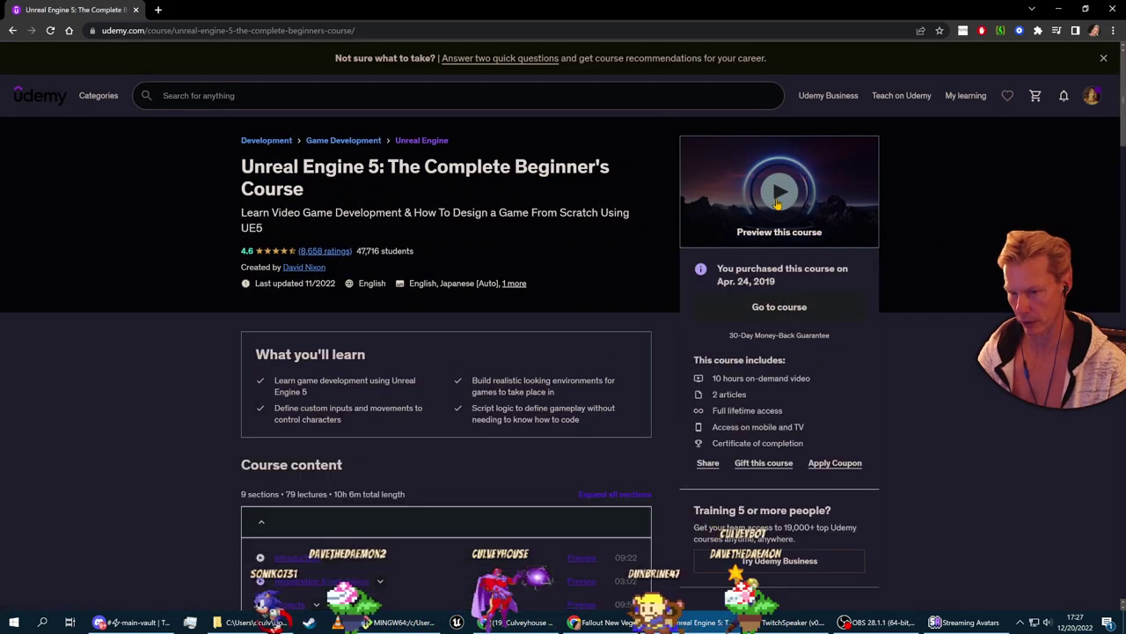
Examine the course content on the description page, expanding The Level Editor section, and open and close the Actors lecture preview
scroll(844, 506, down, 3)
scroll(794, 488, up, 2)
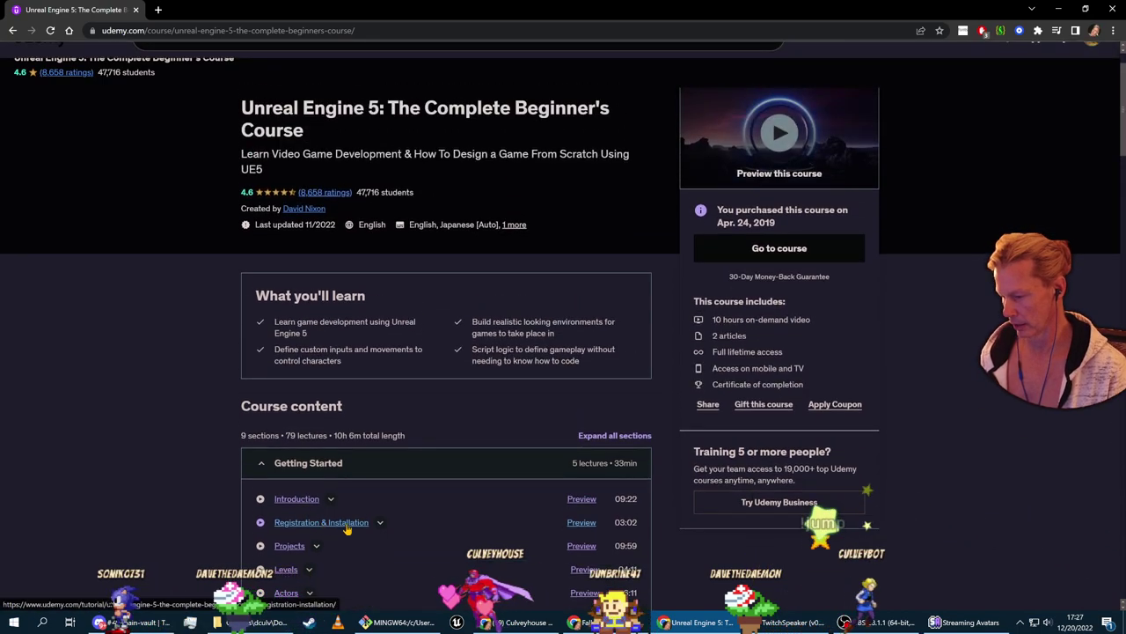
scroll(348, 545, down, 1)
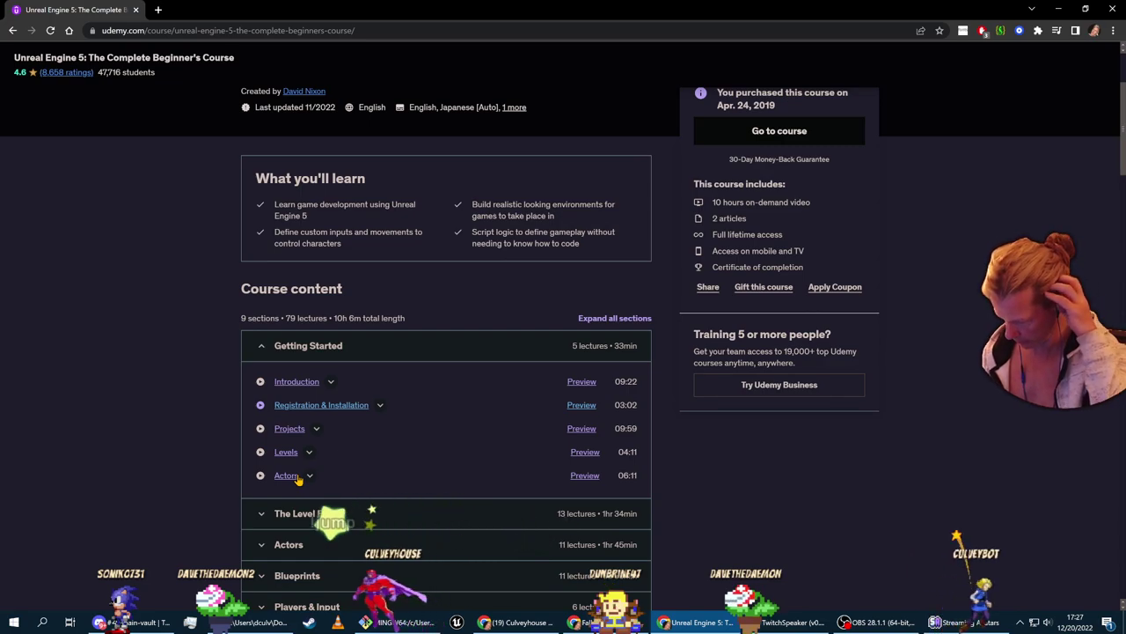
click(327, 520)
scroll(519, 466, down, 2)
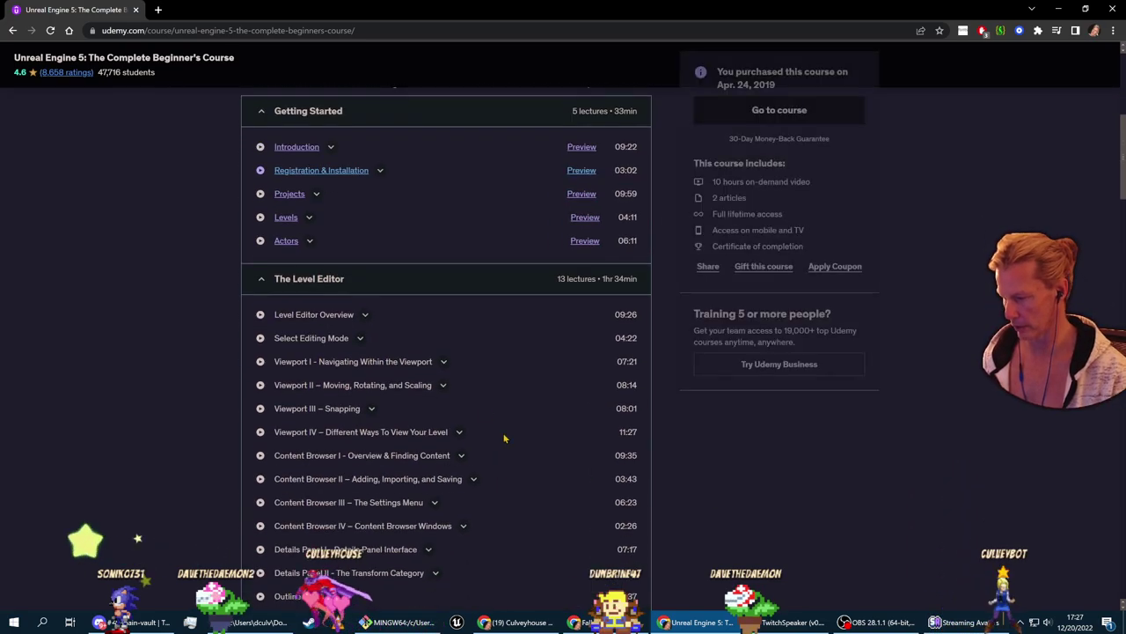
click(287, 245)
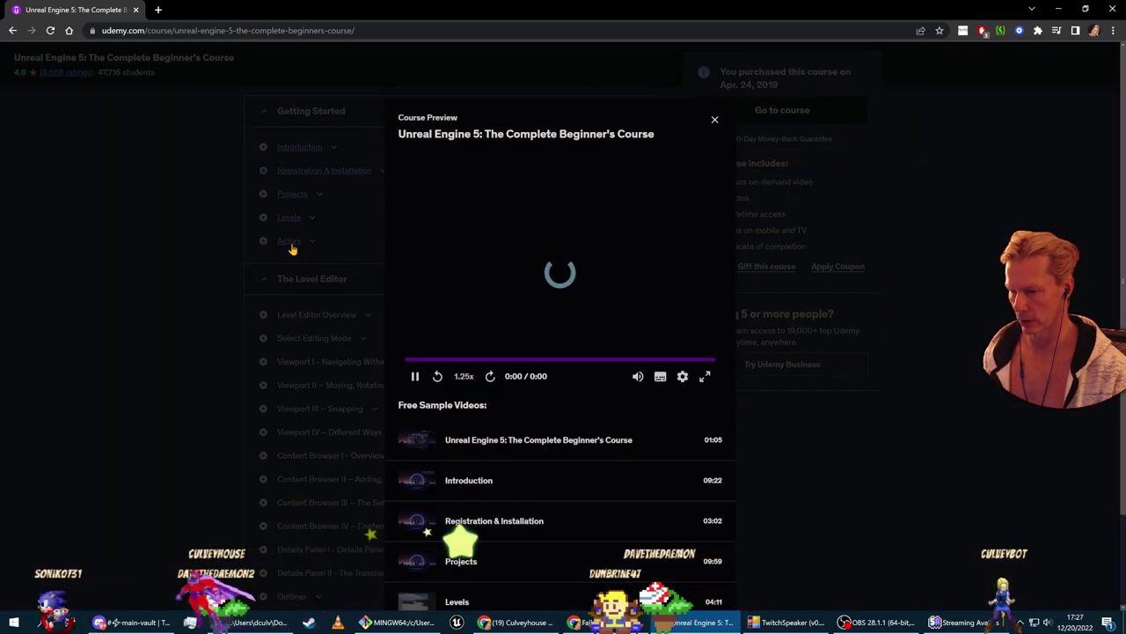
click(716, 121)
scroll(466, 253, up, 5)
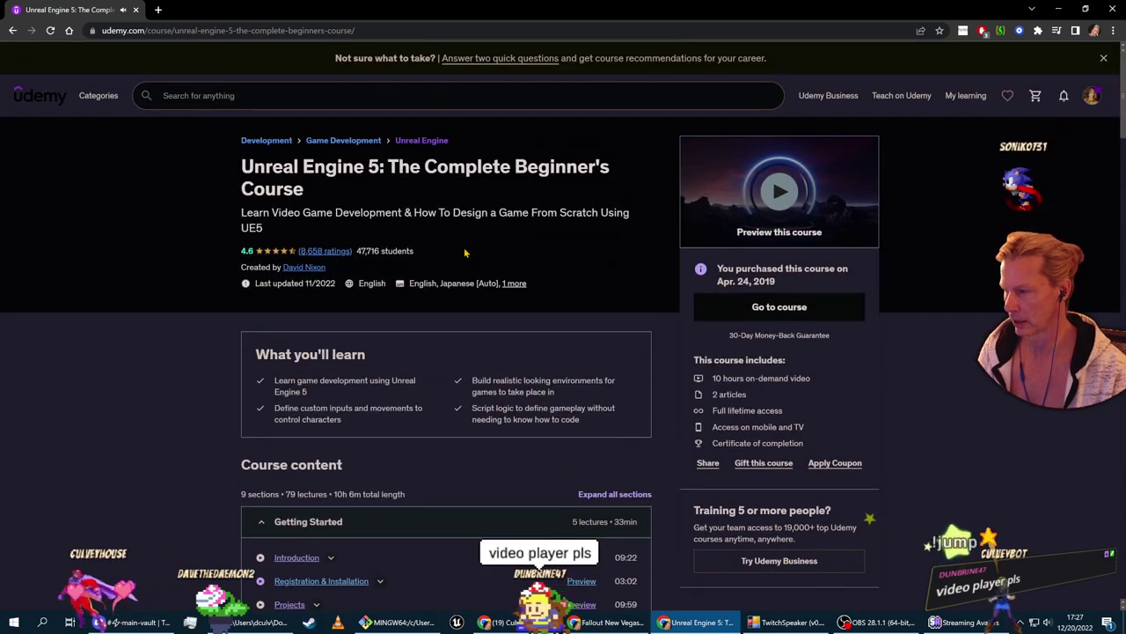
Enter the course player with the course content list shown, expand Section 2: The Level Editor and open lecture 18, Outliner
click(766, 308)
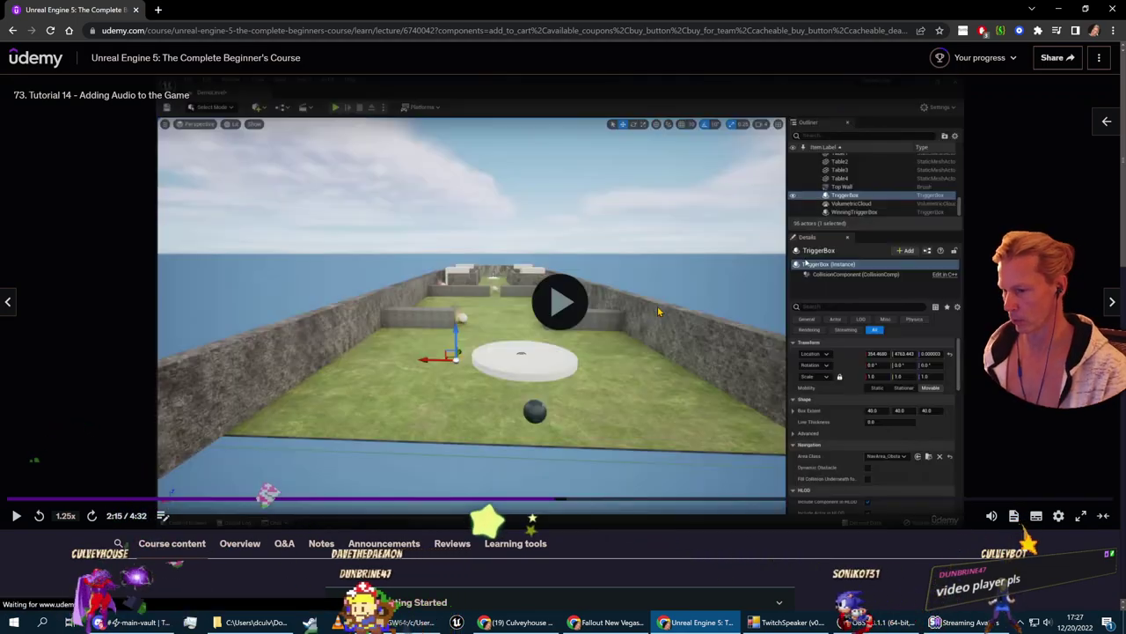
click(1103, 516)
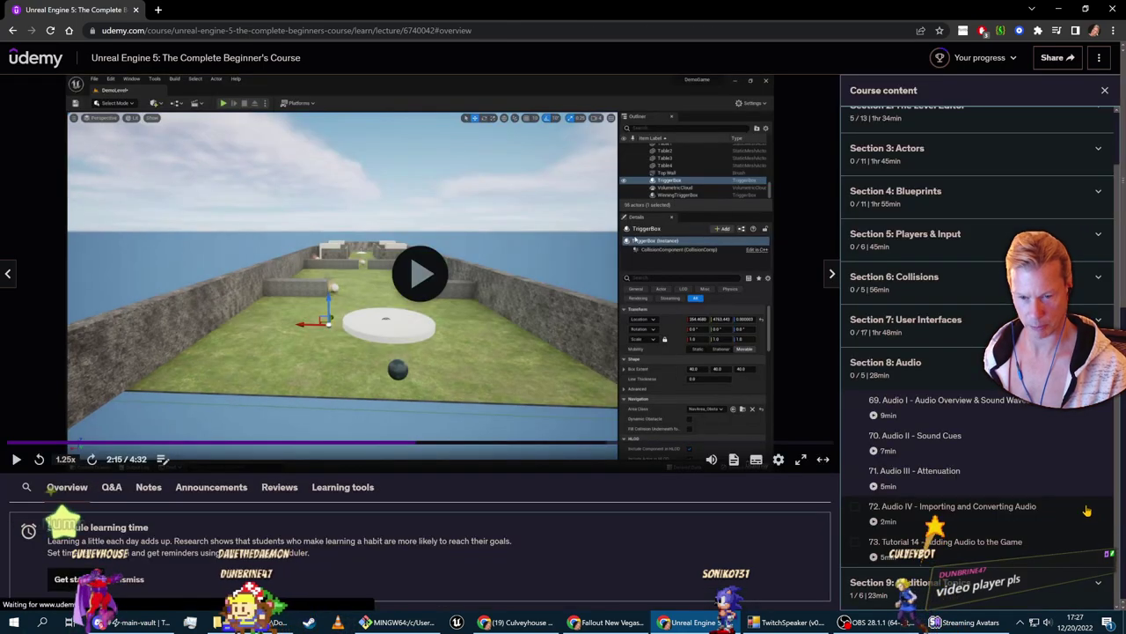
scroll(959, 379, up, 1)
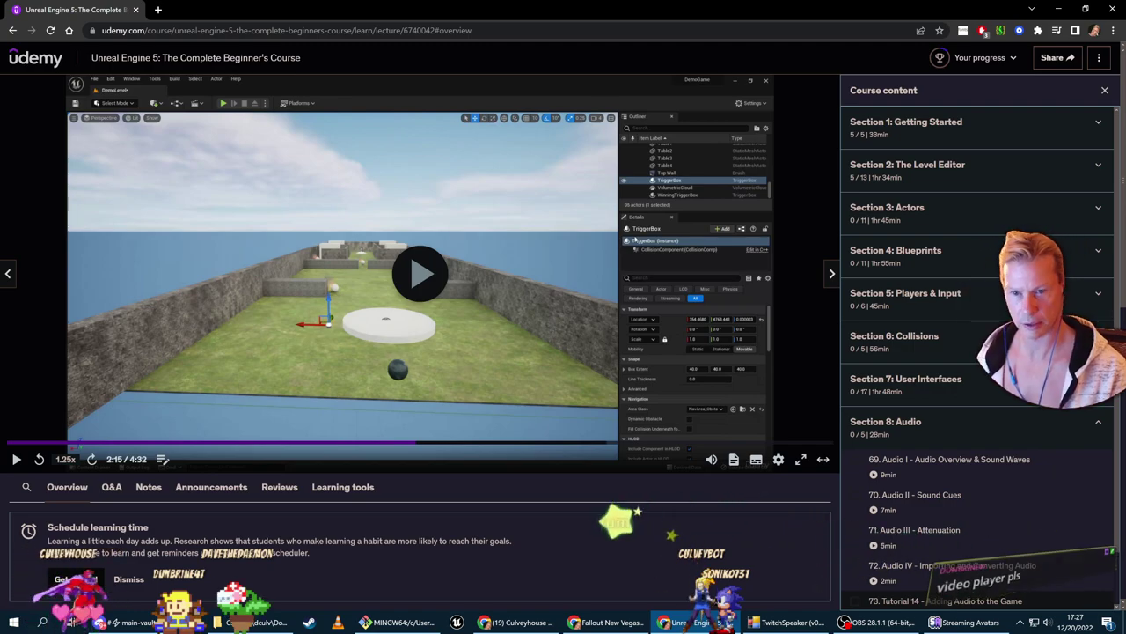
click(991, 171)
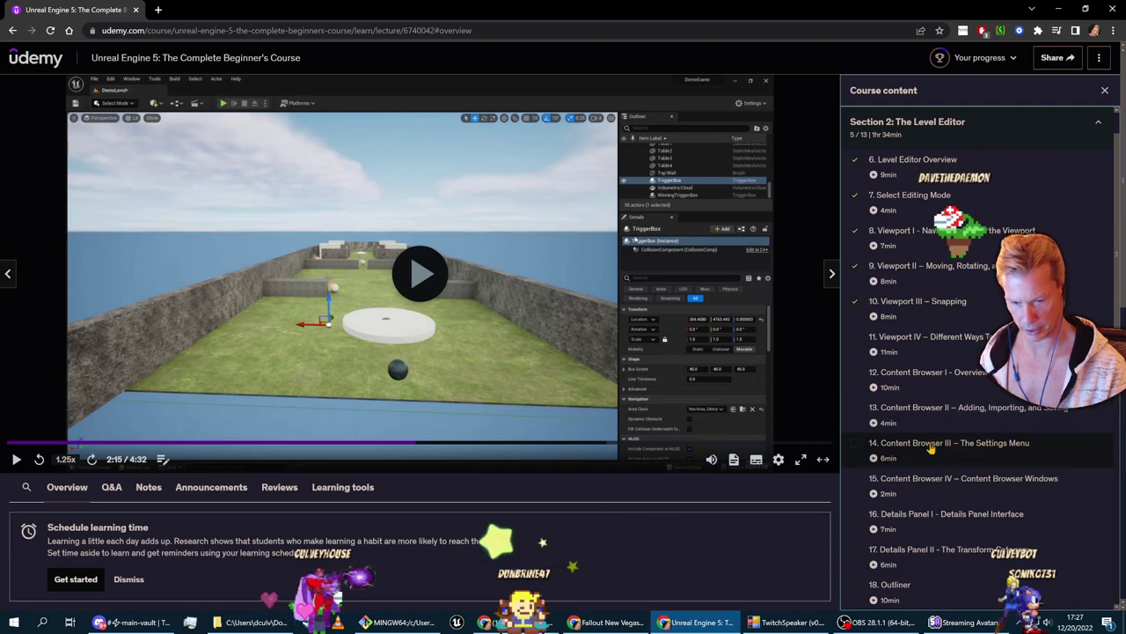
scroll(914, 490, down, 3)
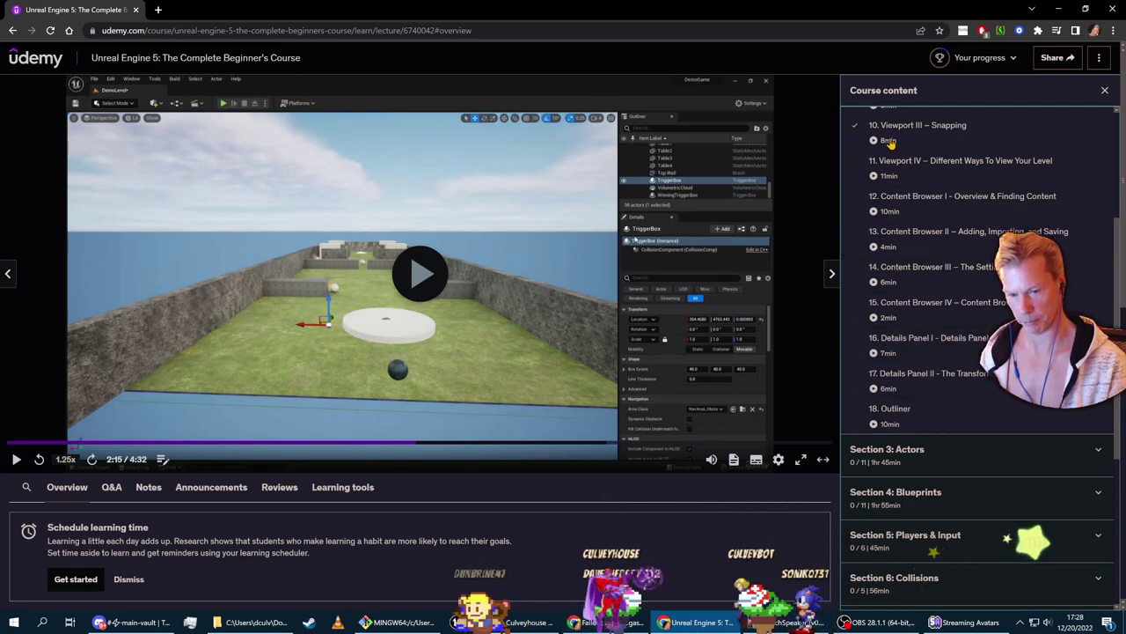
click(908, 412)
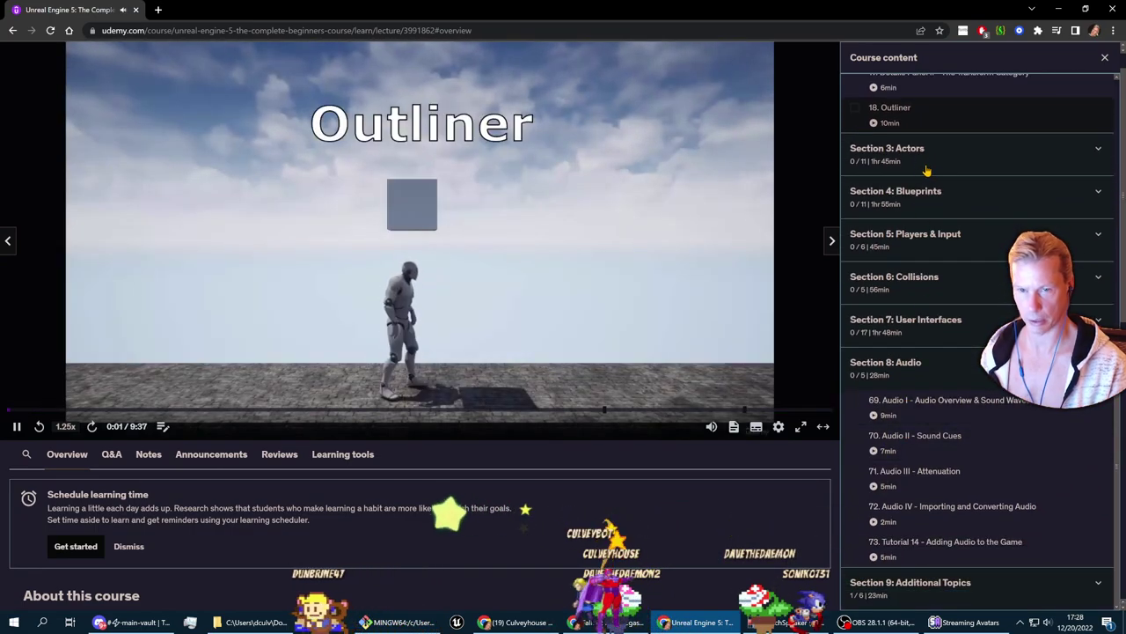
Pause the Outliner lecture and expand Section 3: Actors to review its lectures and the remaining course sections
click(926, 170)
scroll(925, 171, down, 1)
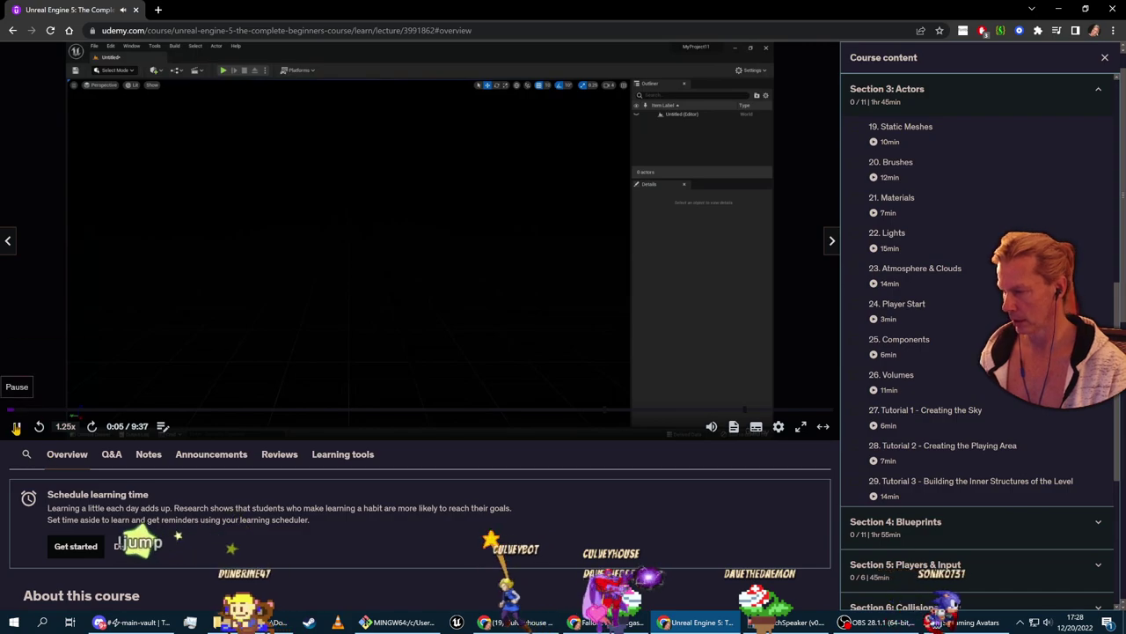
click(16, 426)
scroll(925, 435, up, 6)
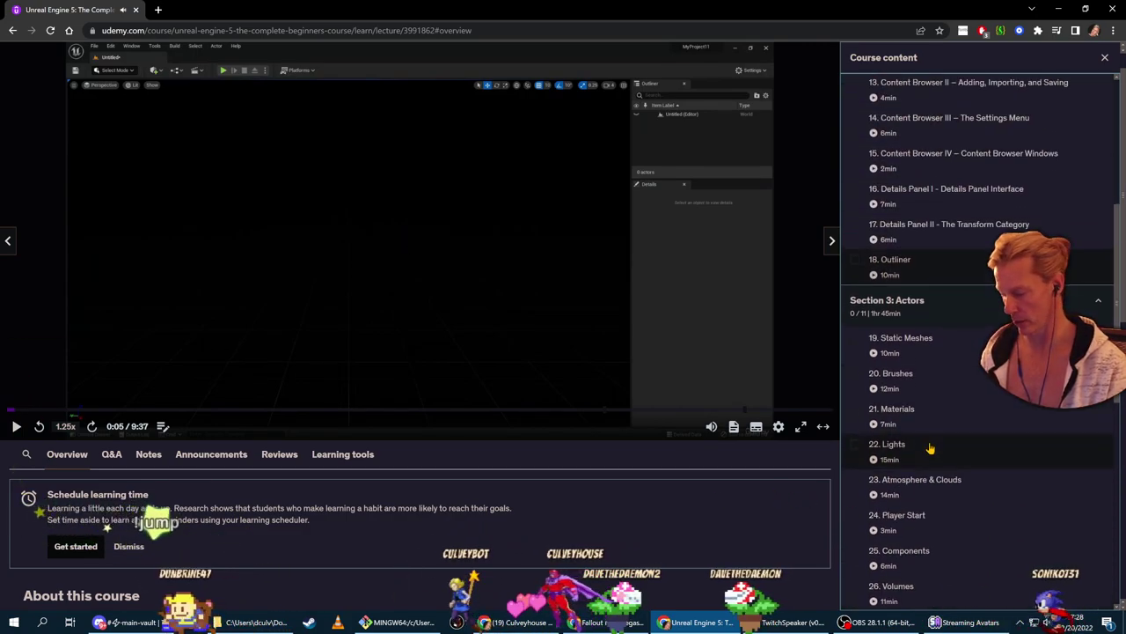
scroll(963, 366, down, 5)
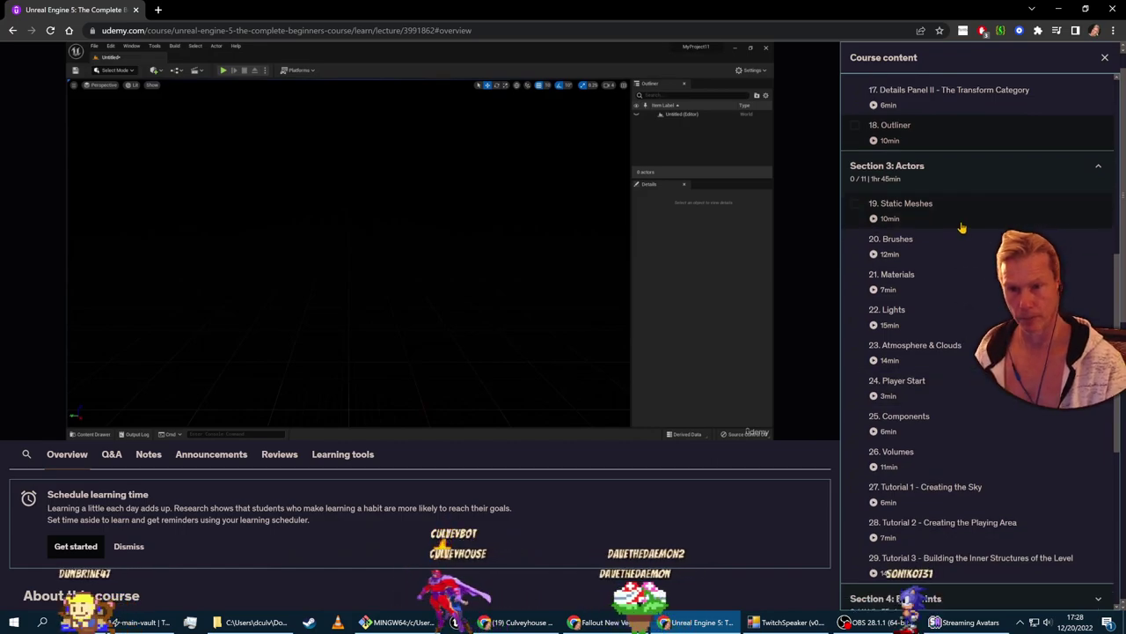
click(935, 203)
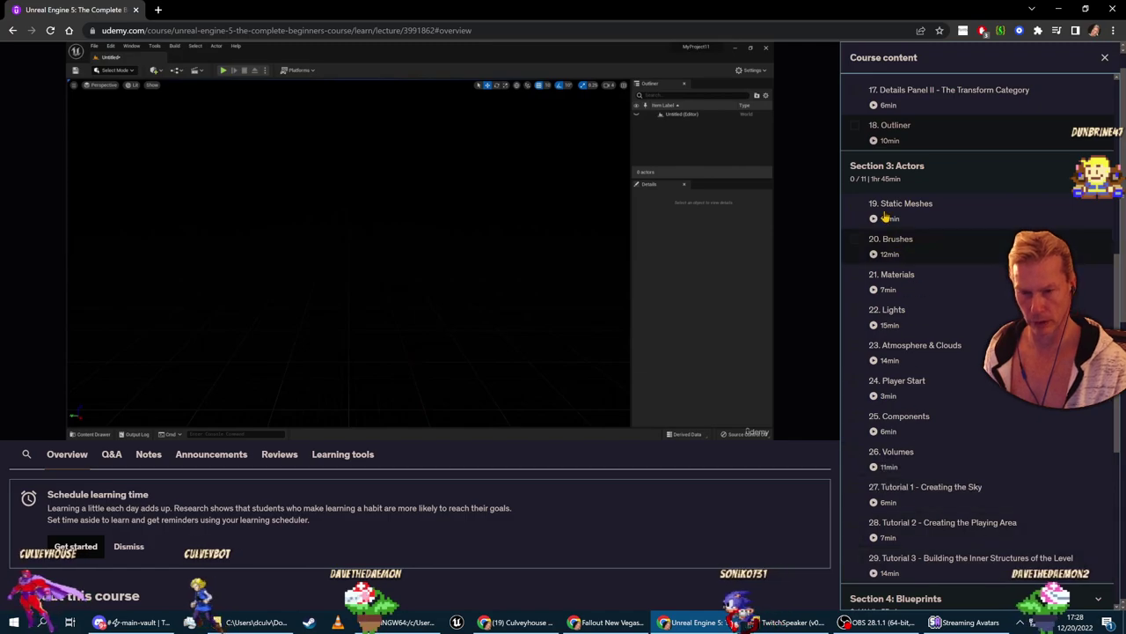
scroll(963, 330, down, 3)
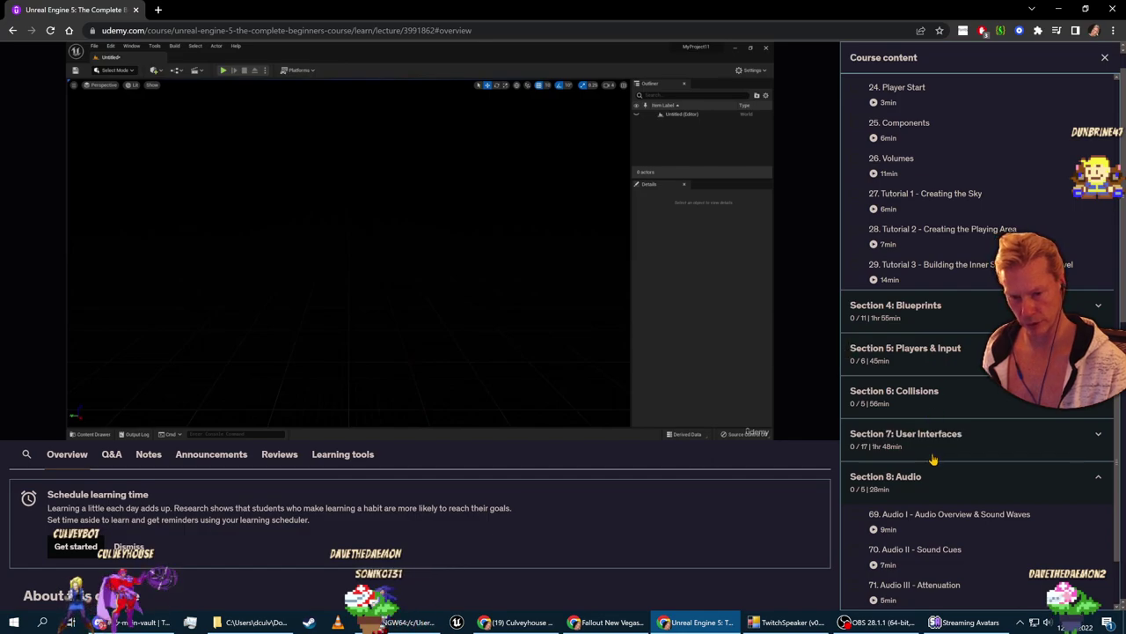
scroll(932, 475, down, 1)
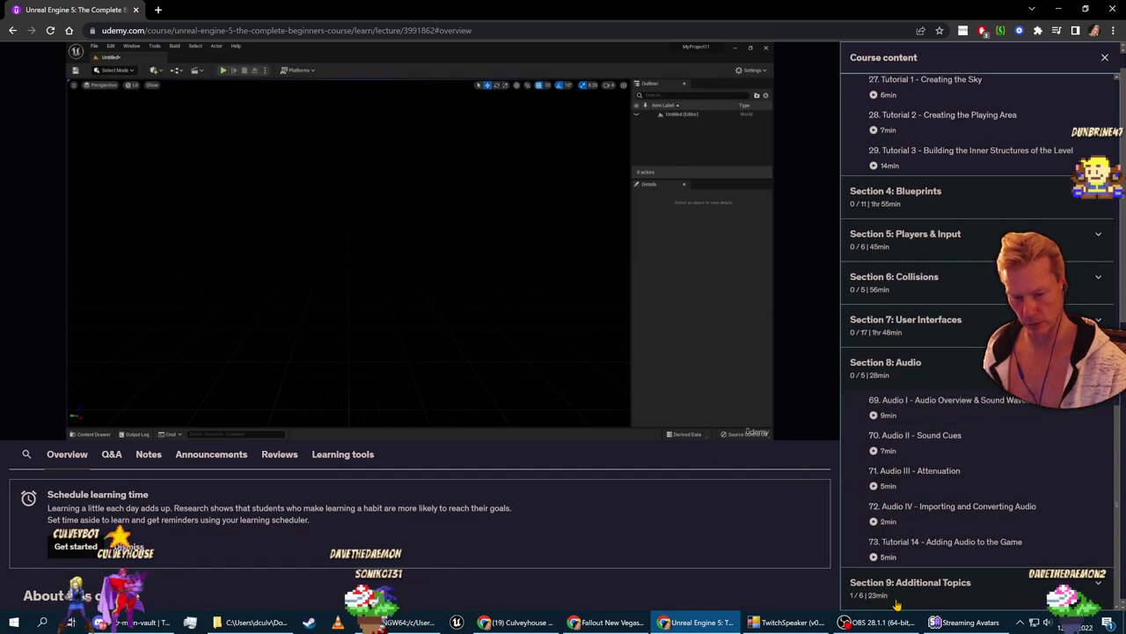
Expand Section 4: Blueprints and Section 5: Players & Input to review their lectures
click(930, 186)
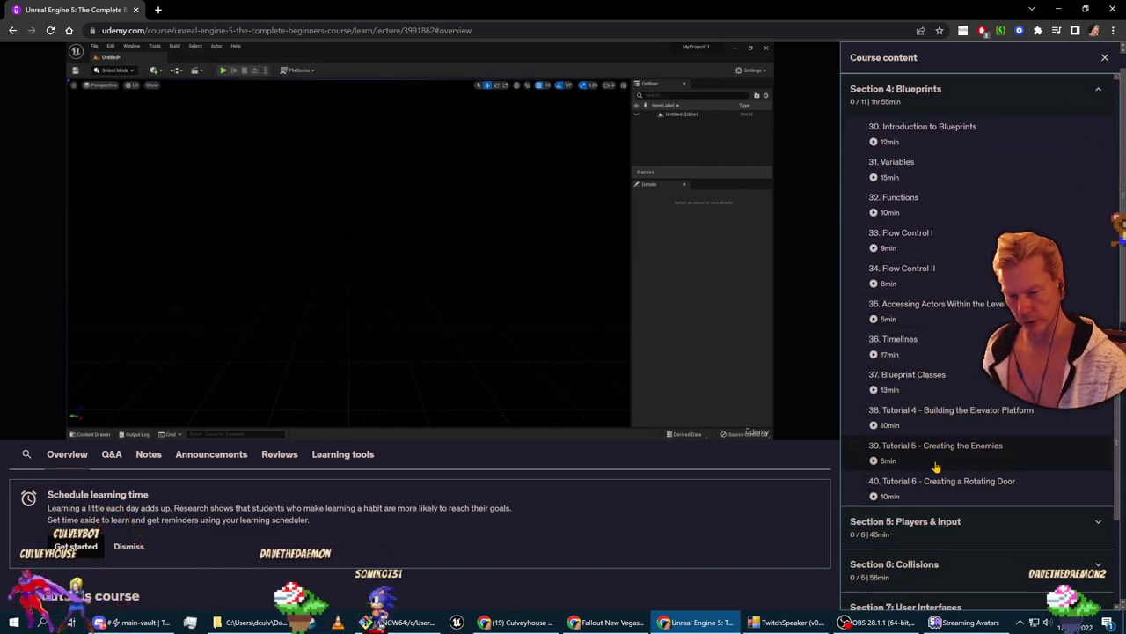
scroll(957, 498, down, 2)
click(941, 400)
scroll(929, 352, down, 4)
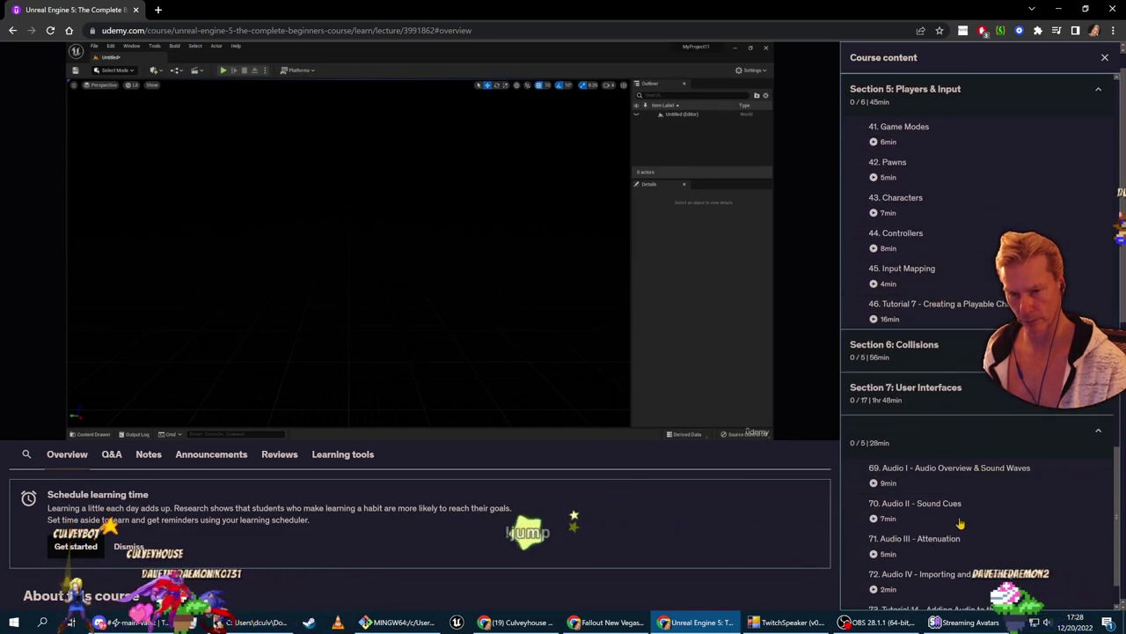
Open lecture 19, Static Meshes, in Section 3: Actors
scroll(972, 519, up, 10)
scroll(975, 525, up, 3)
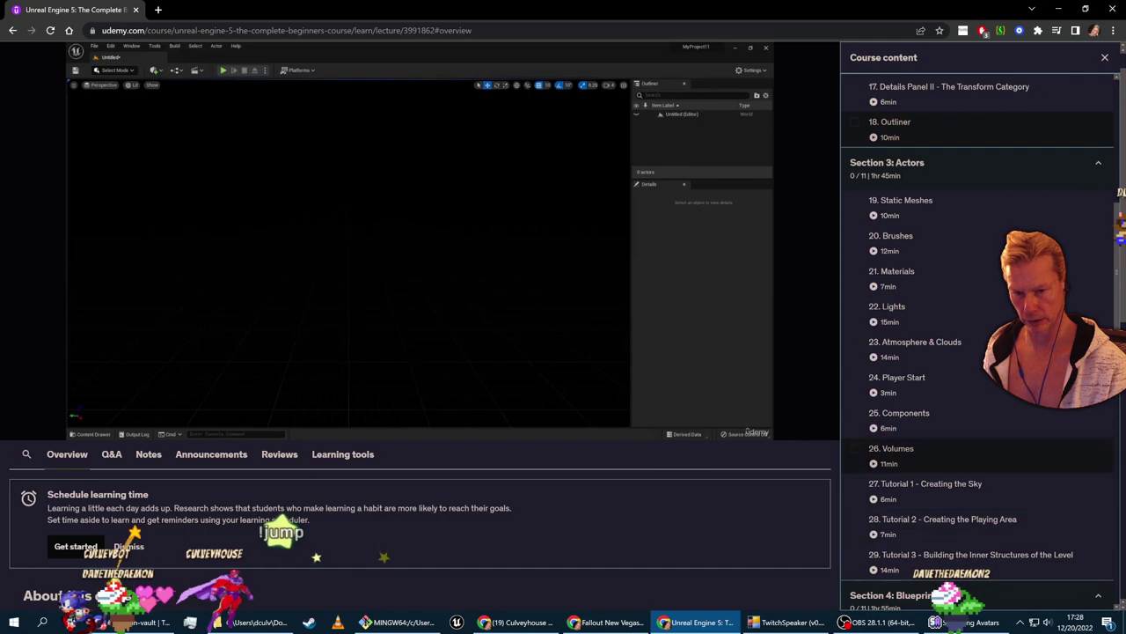
click(930, 210)
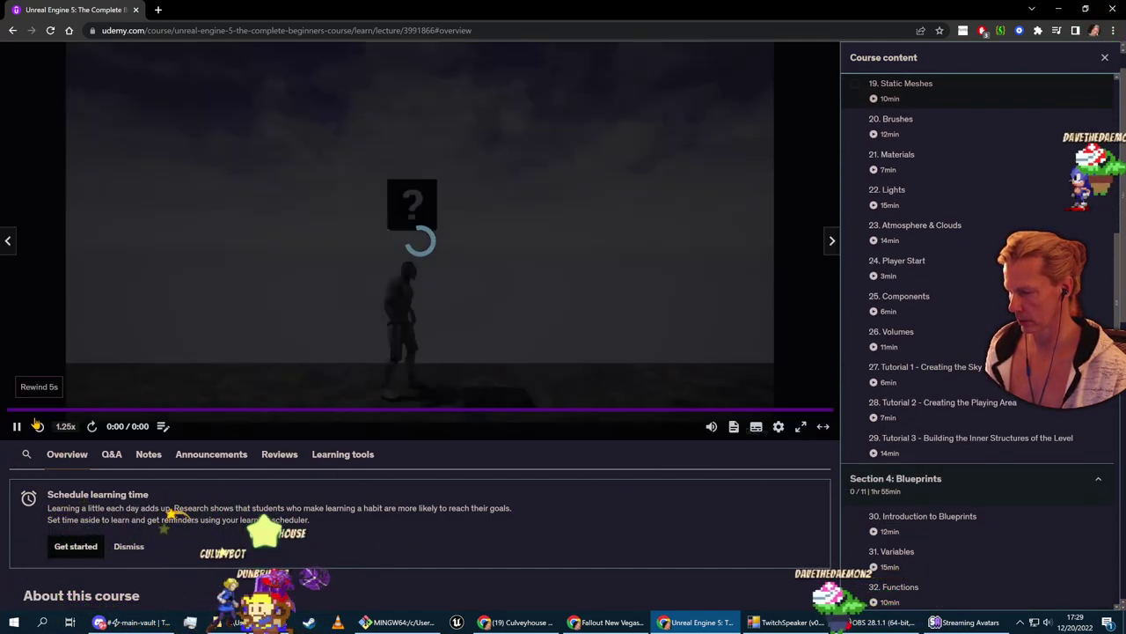
Search Windows for 'unreal engine' and launch the Unreal Engine app
key(super)
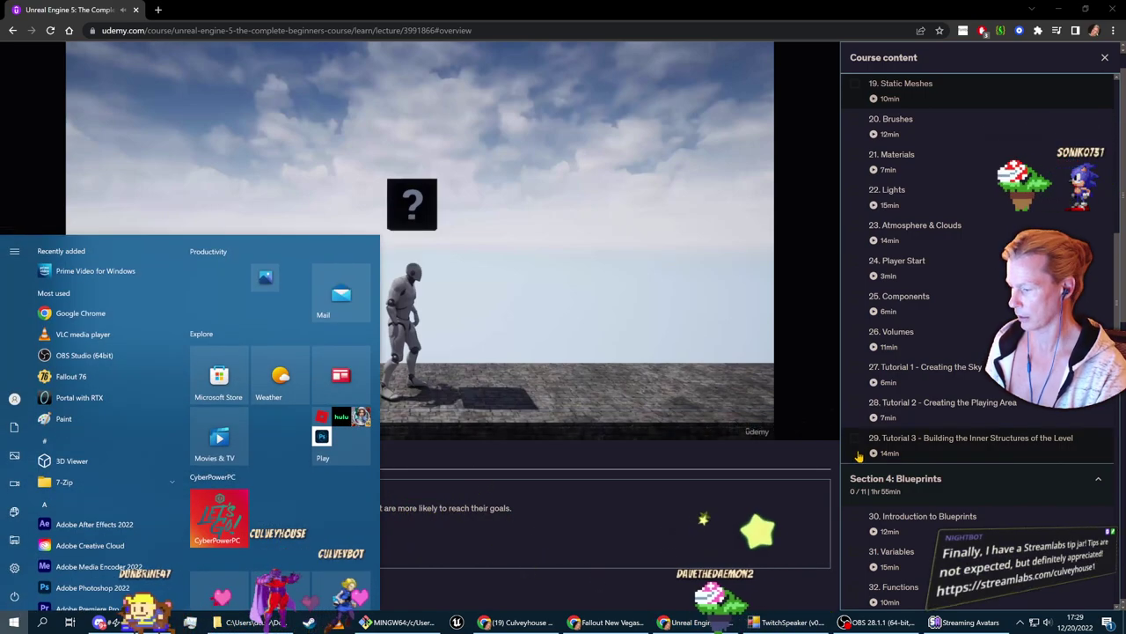
text(unreal eng)
text(ing)
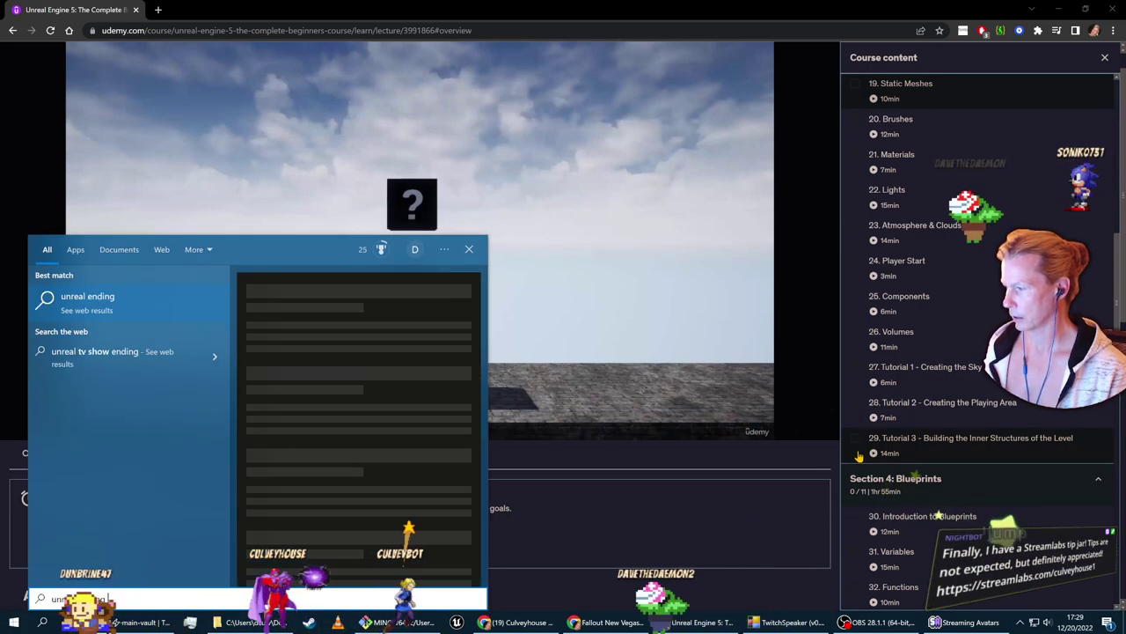
key(BackSpace)
key(BackSpace)
key(BackSpace)
key(BackSpace)
text(gine)
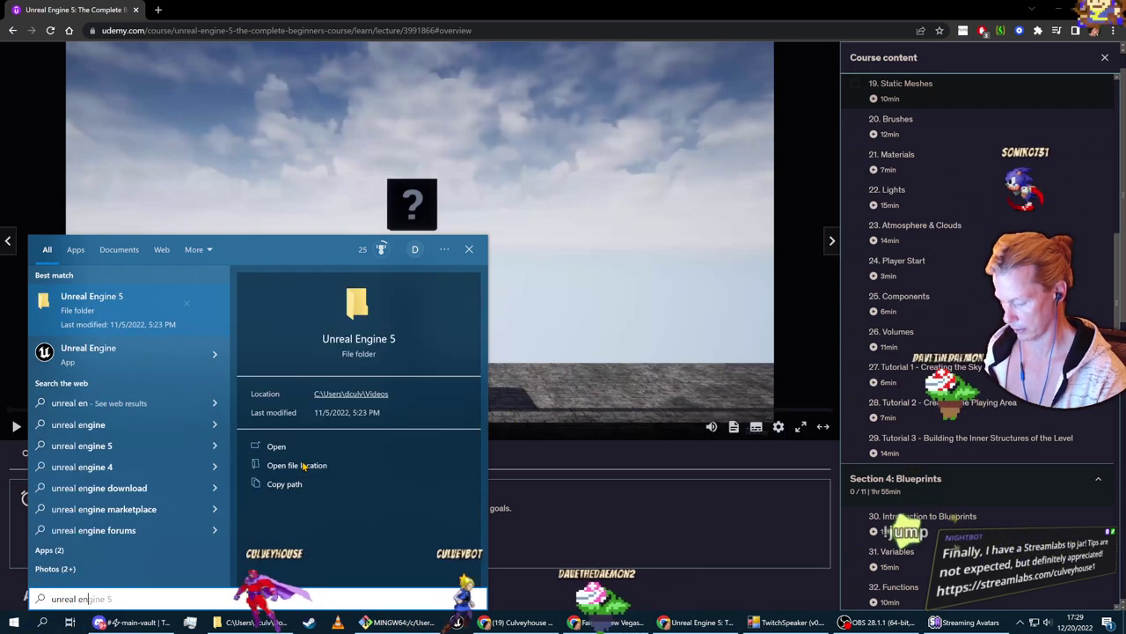
click(122, 354)
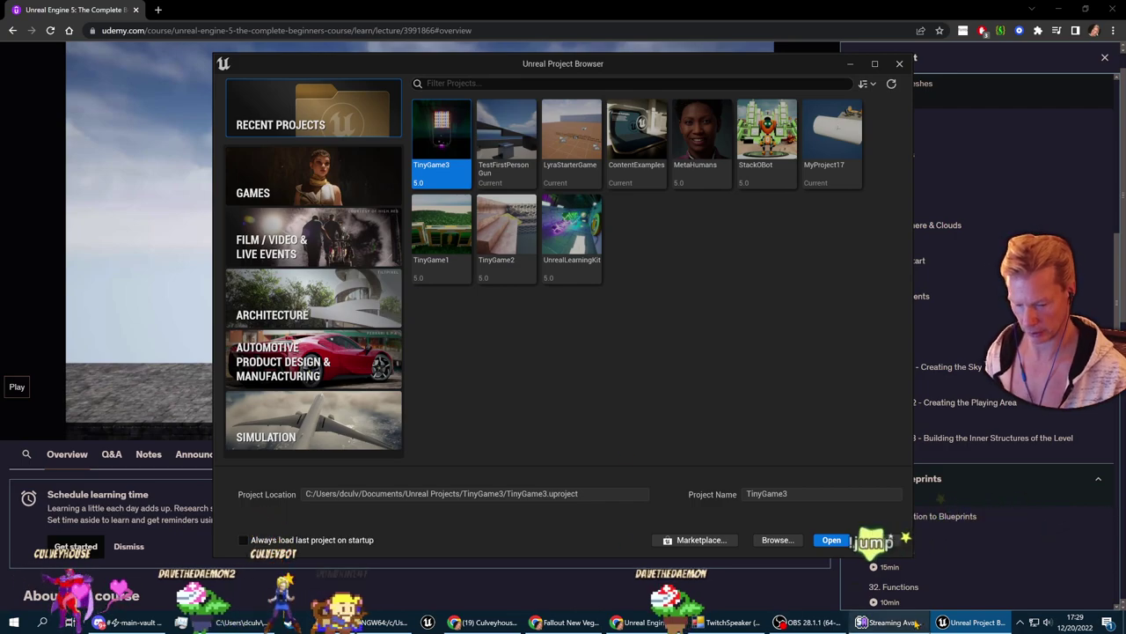
Bring up the Streaming Avatars window and move it to the lower-left corner of the desktop
click(887, 622)
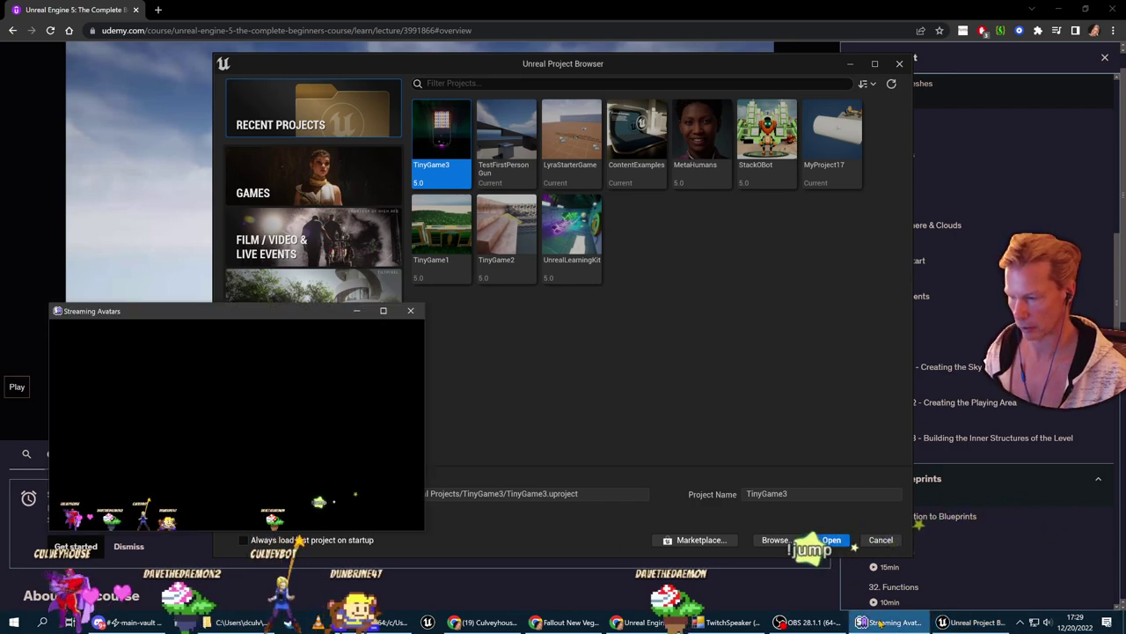
click(727, 380)
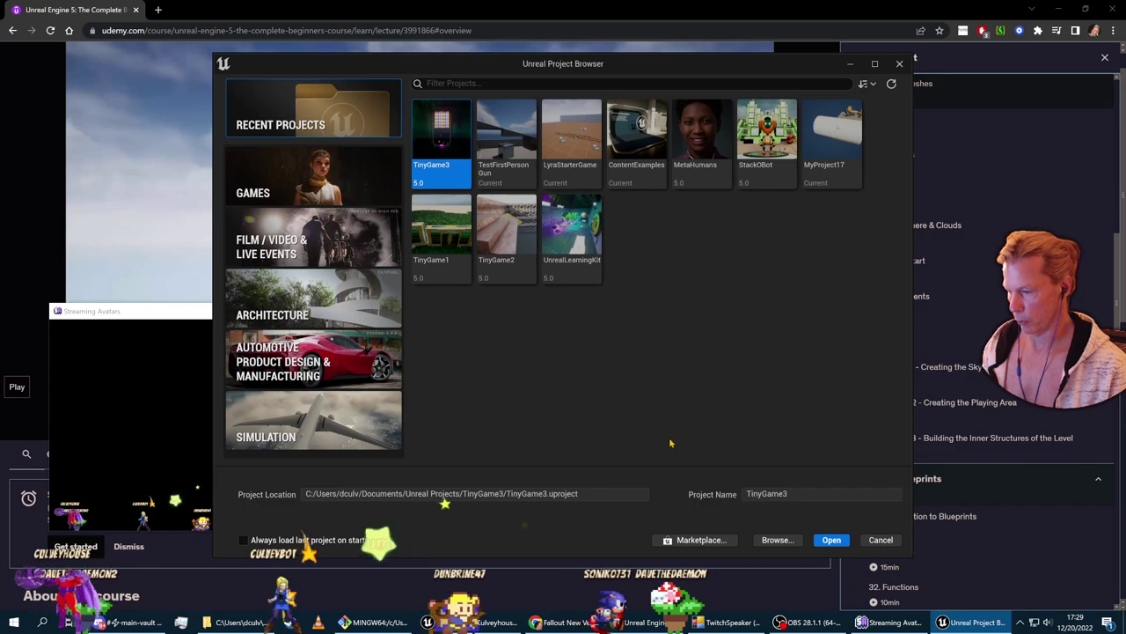
drag(119, 317, 66, 384)
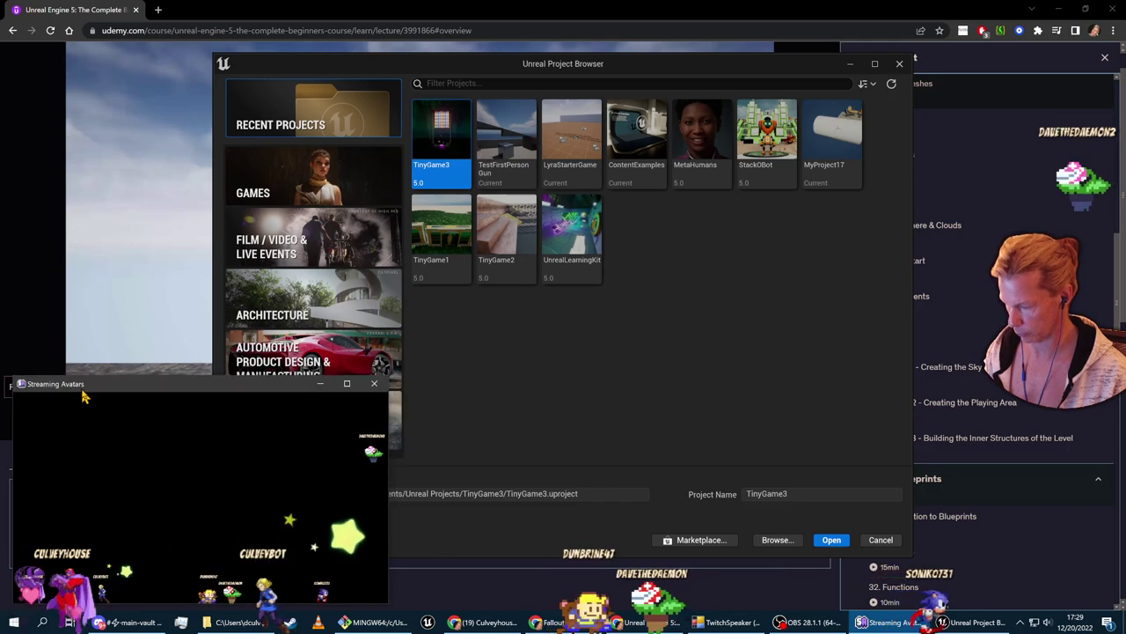
Bring up the TinyGame4 folder in File Explorer and close the Unreal Project Browser without opening a project
click(640, 371)
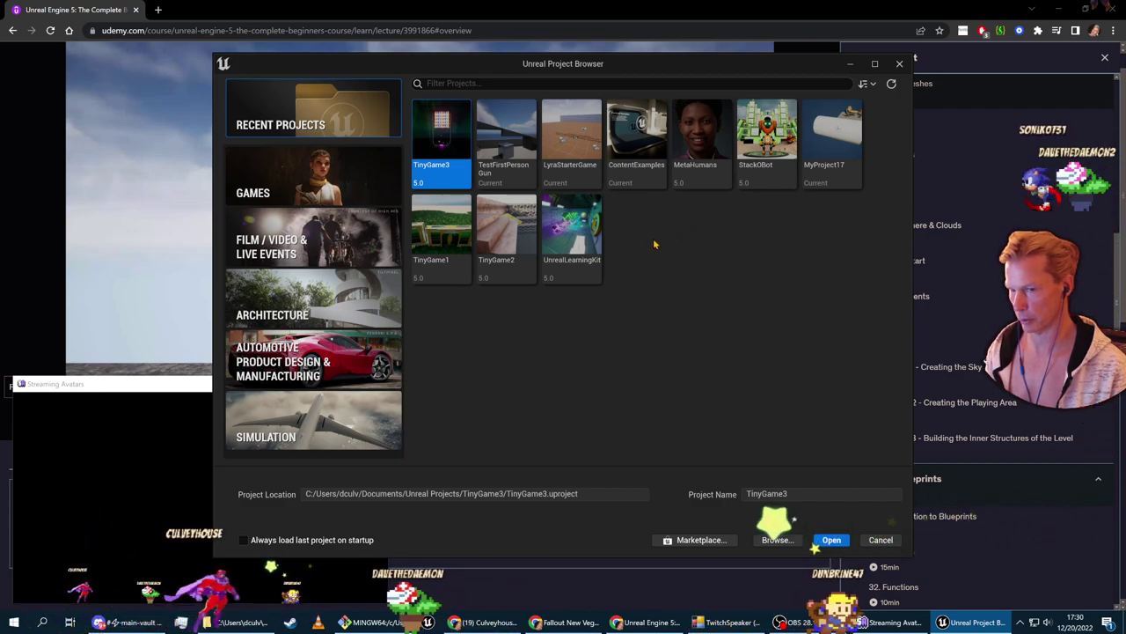
click(230, 623)
key(alt+Tab)
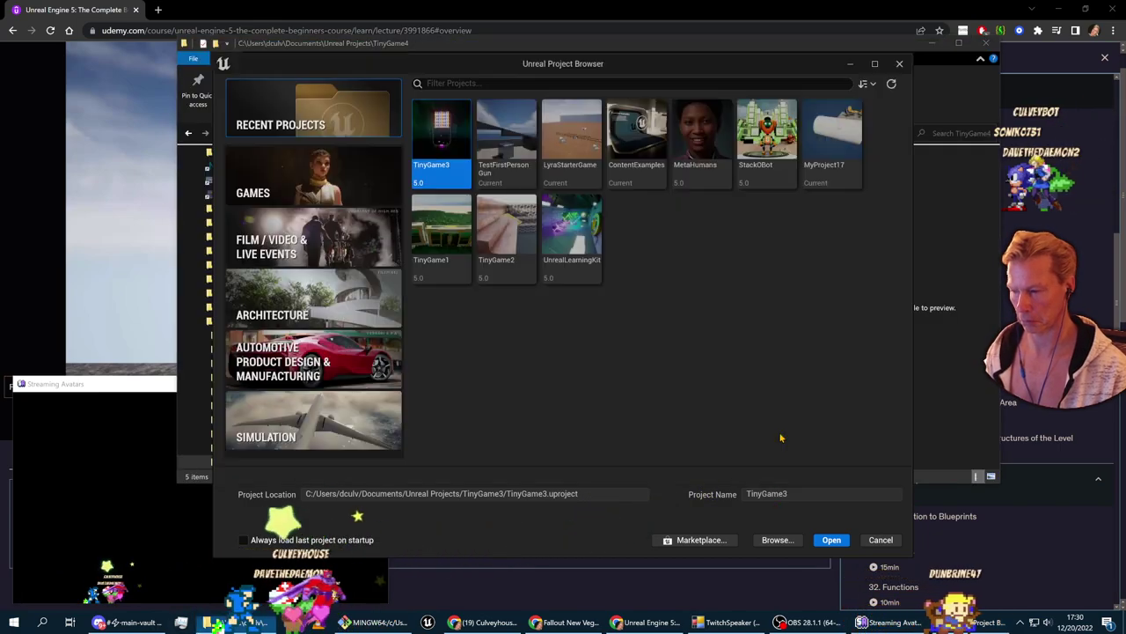
click(898, 67)
Open MyProject17.uproject from the 'Test for Tiny Game 4' folder in Unreal Projects
click(364, 133)
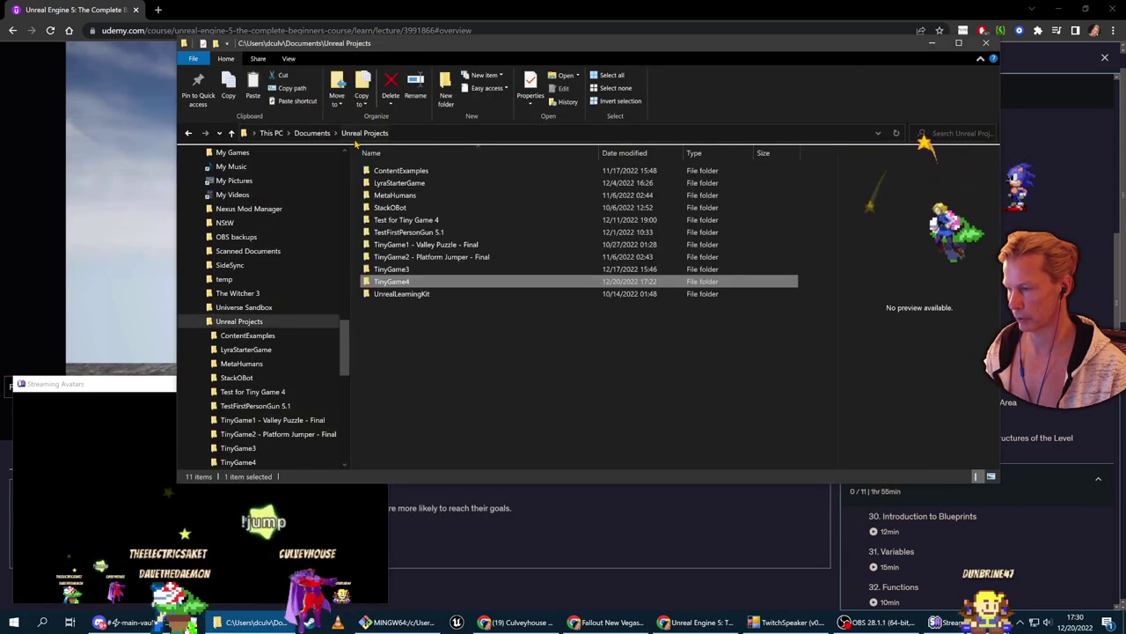
click(400, 222)
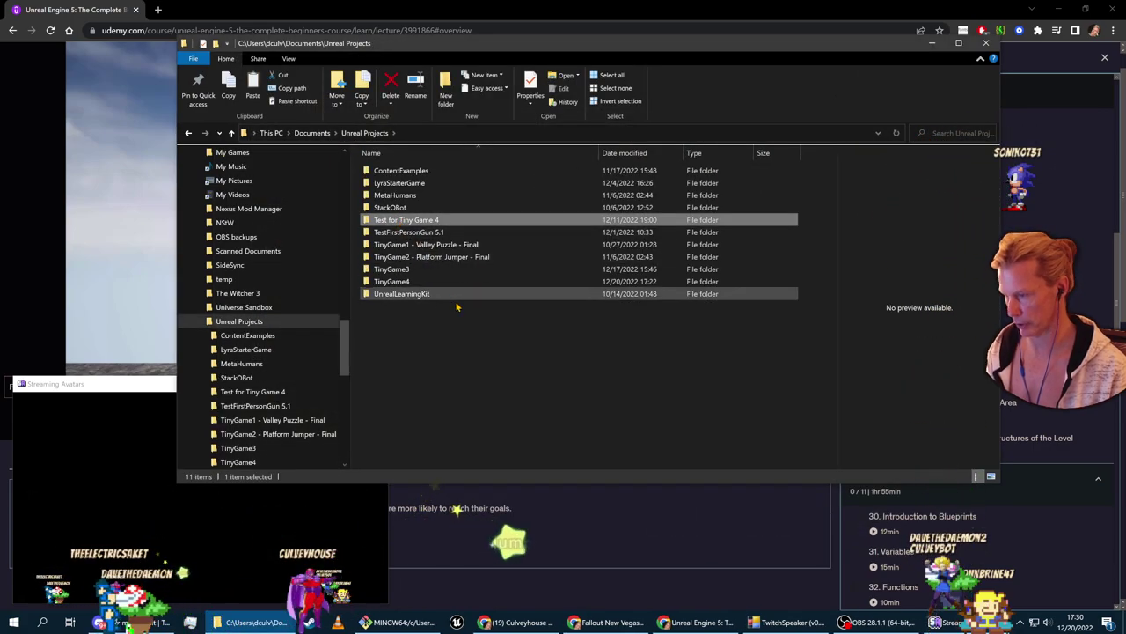
double_click(398, 221)
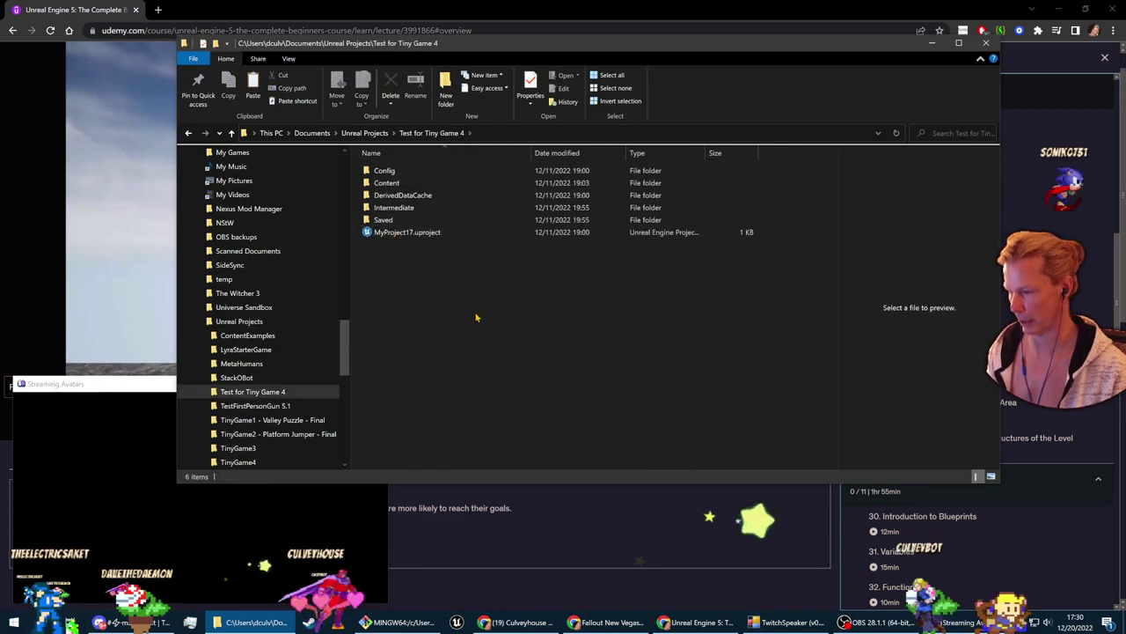
click(426, 234)
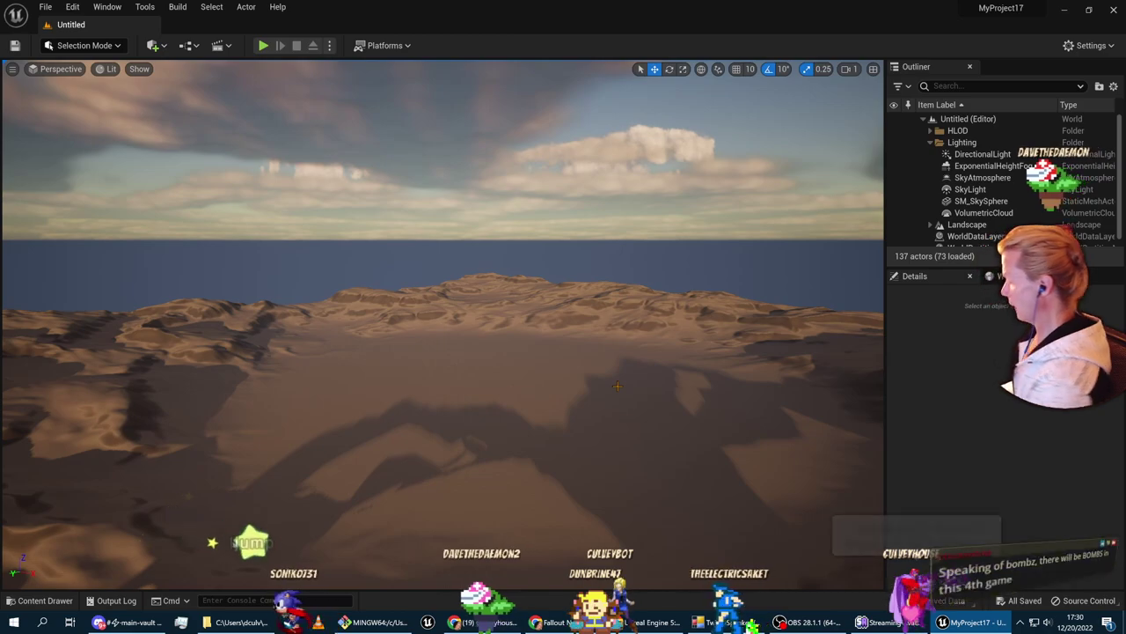
Look around the untitled level's desert landscape and examine the project's Content and StarterContent folders
right_drag(547, 362, 574, 355)
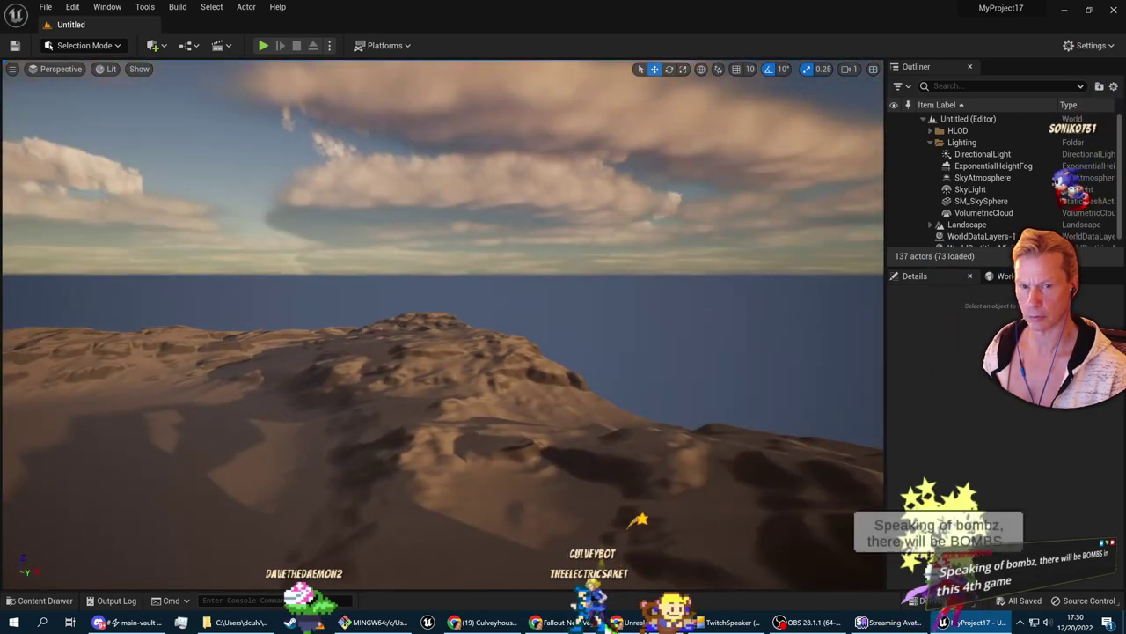
right_drag(227, 300, 132, 323)
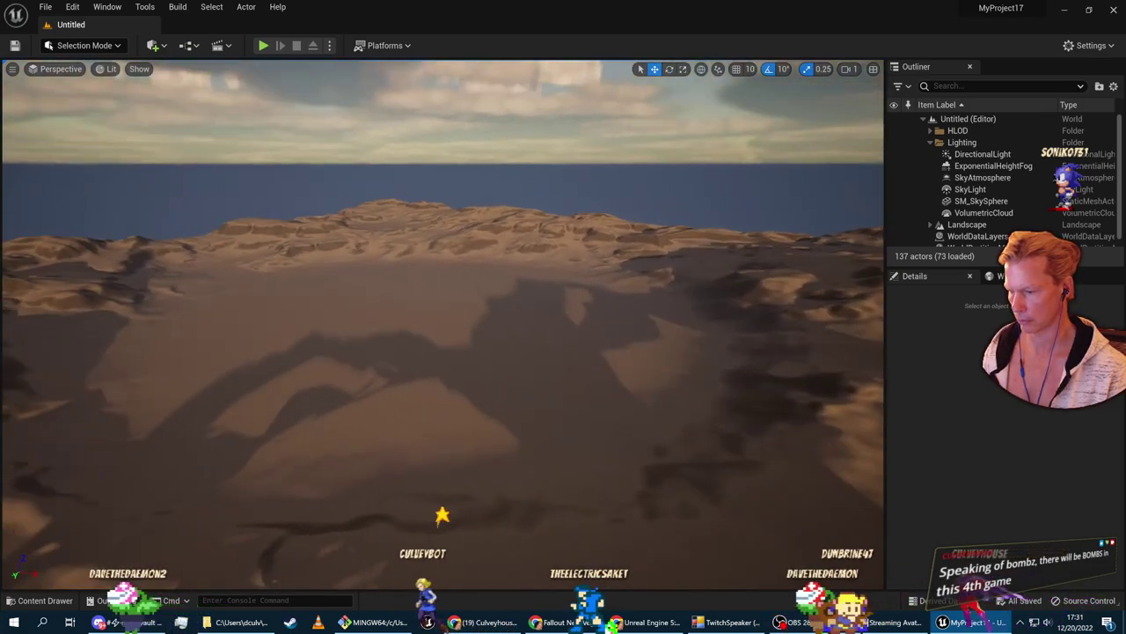
right_drag(230, 320, 352, 315)
right_drag(147, 203, 148, 203)
key(a)
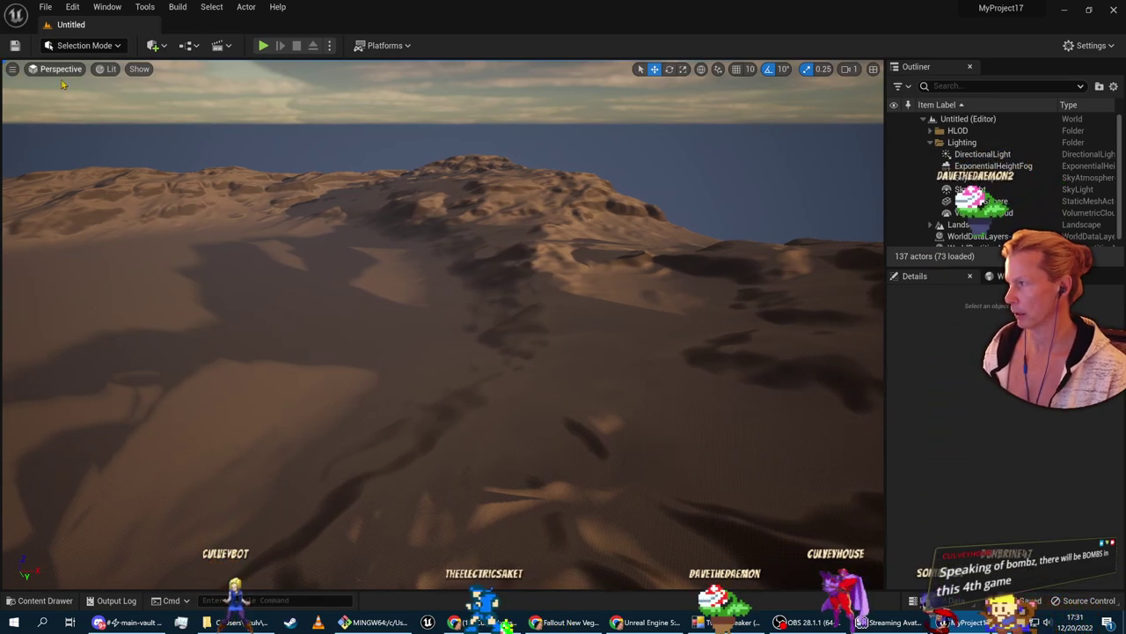
click(40, 600)
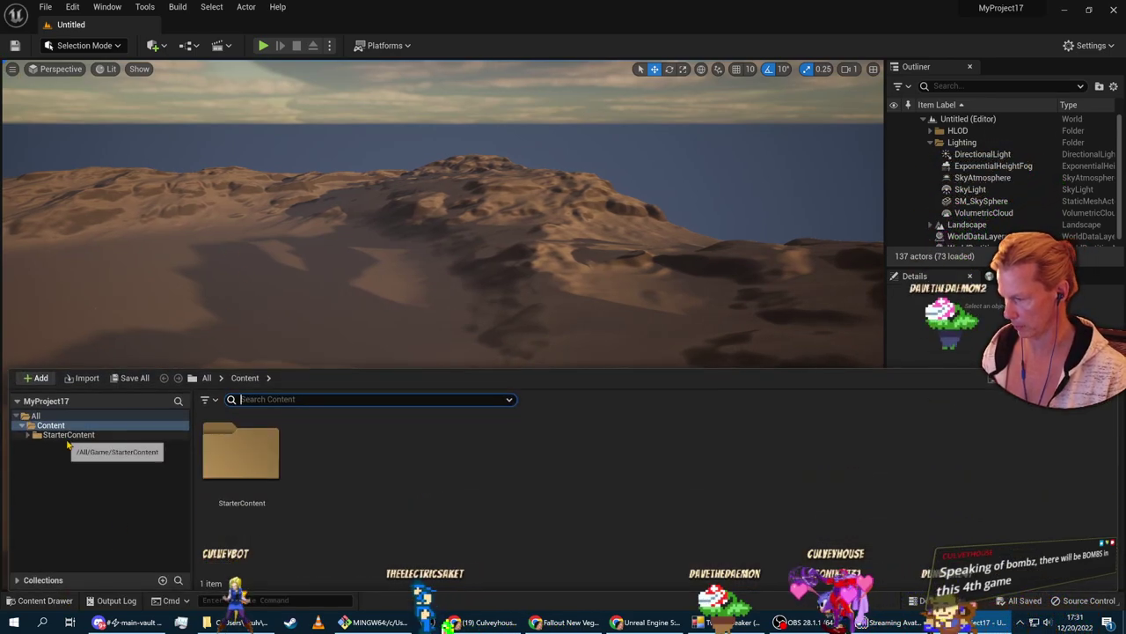
click(38, 417)
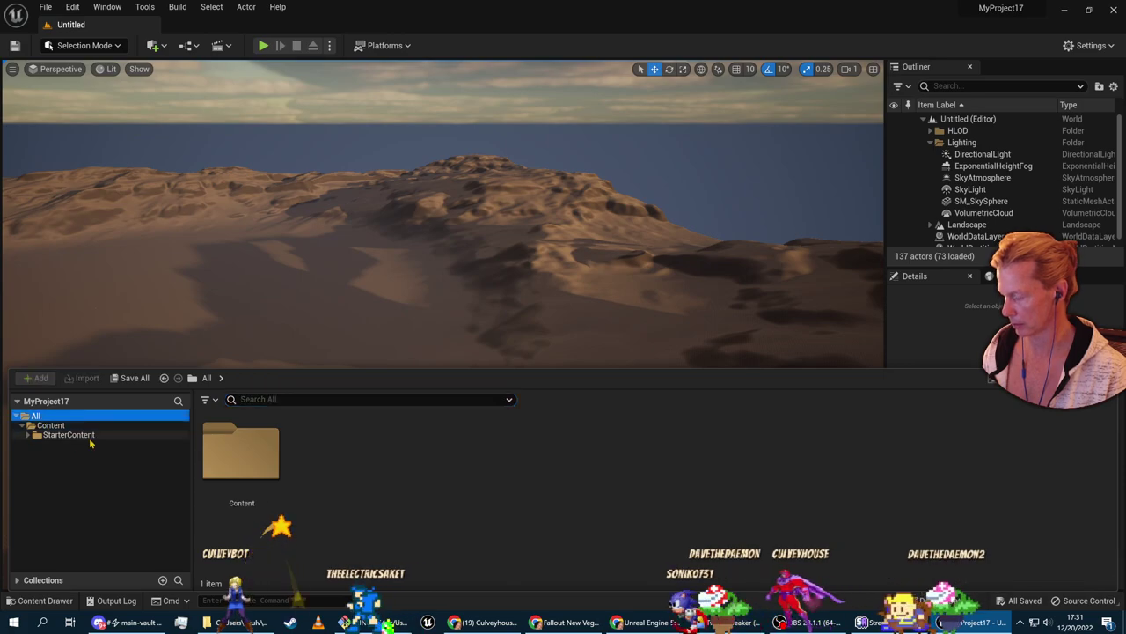
click(50, 425)
click(67, 434)
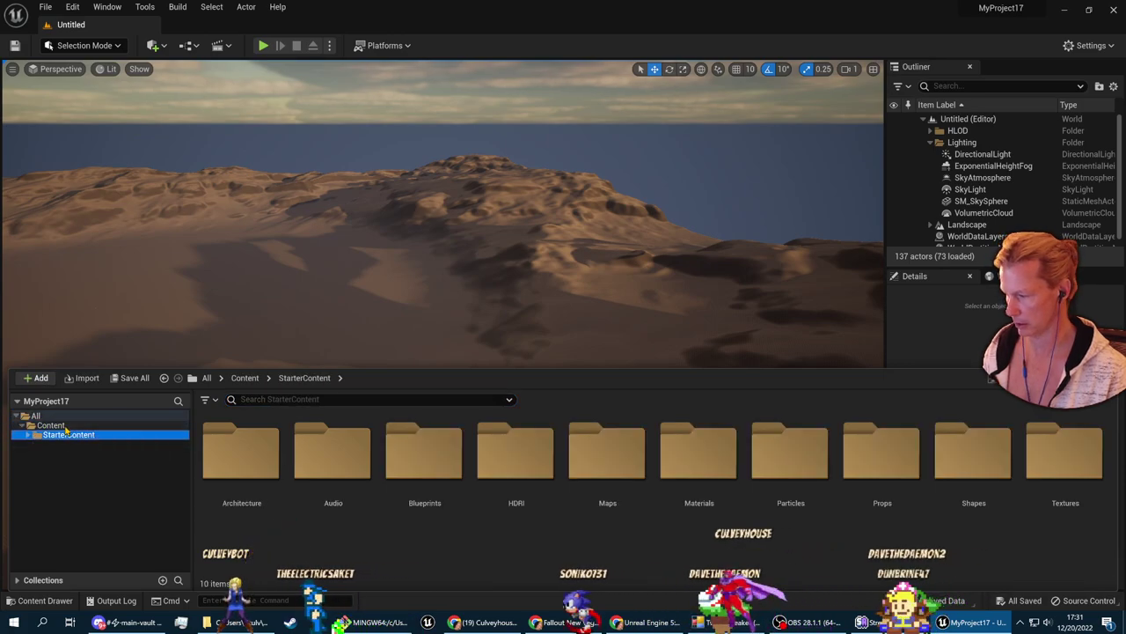
click(51, 425)
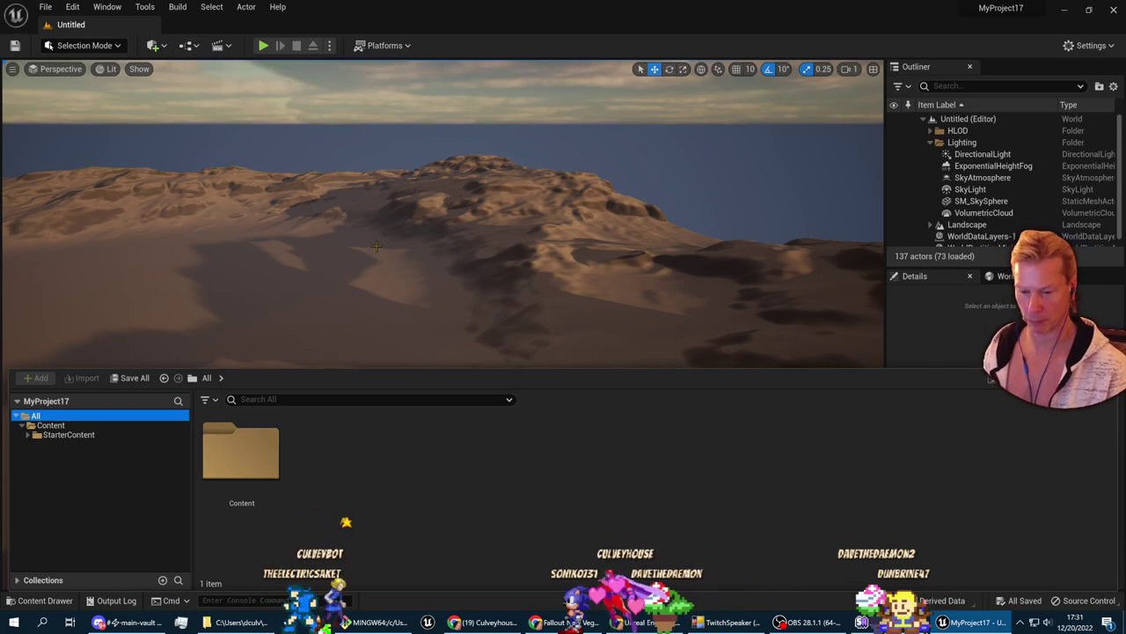
Switch to the Udemy course in Chrome and play lecture 19, Static Meshes
key(alt+Tab)
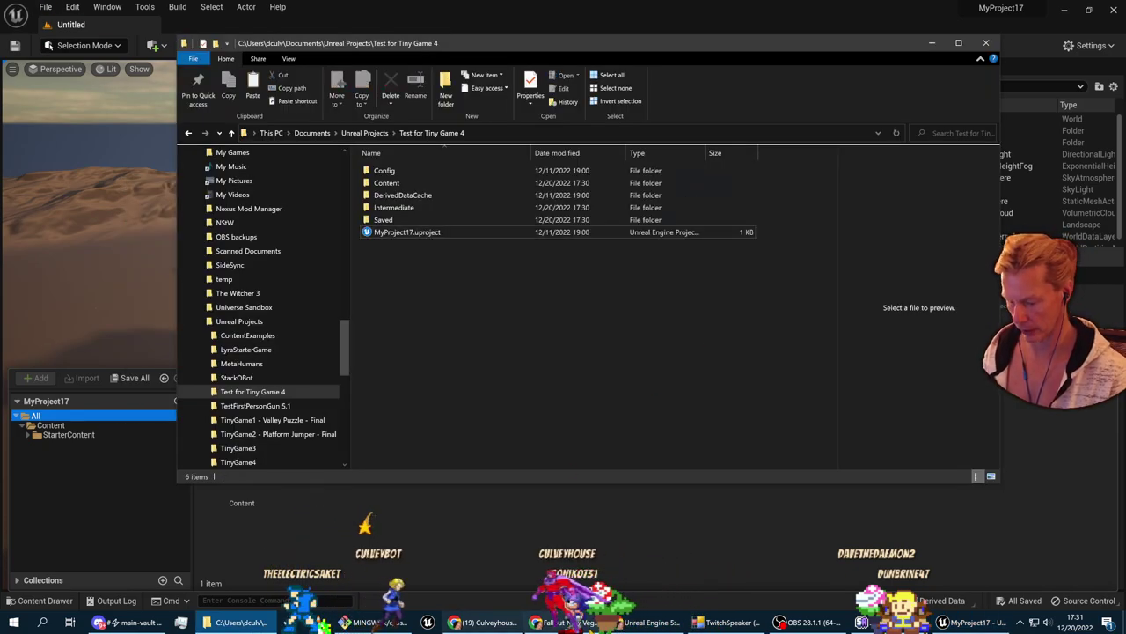
key(alt+Tab)
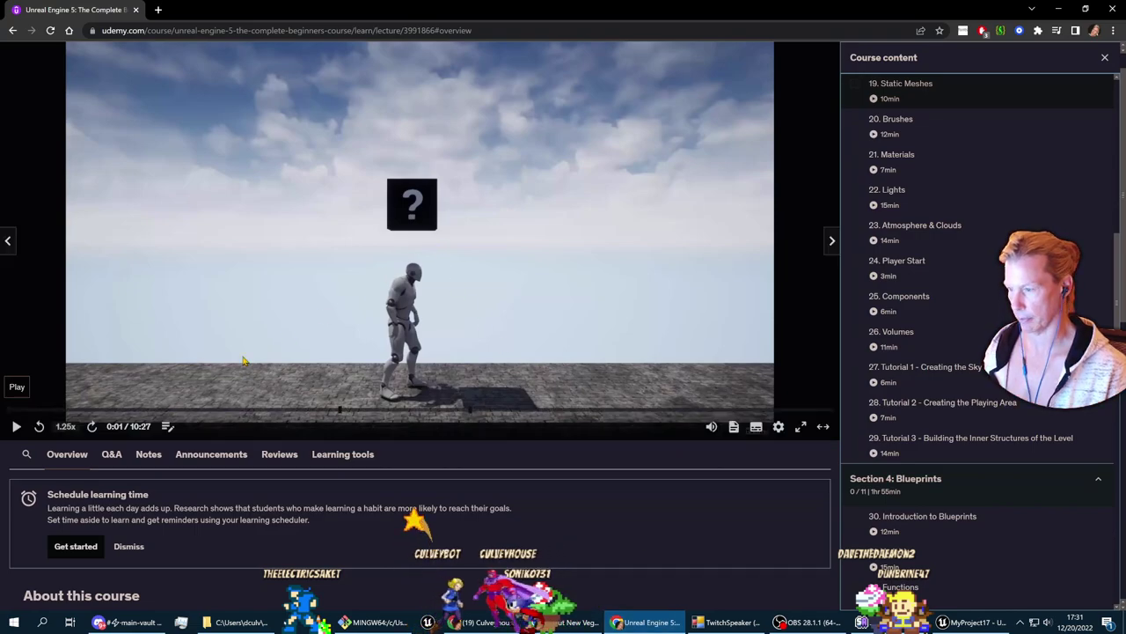
click(15, 426)
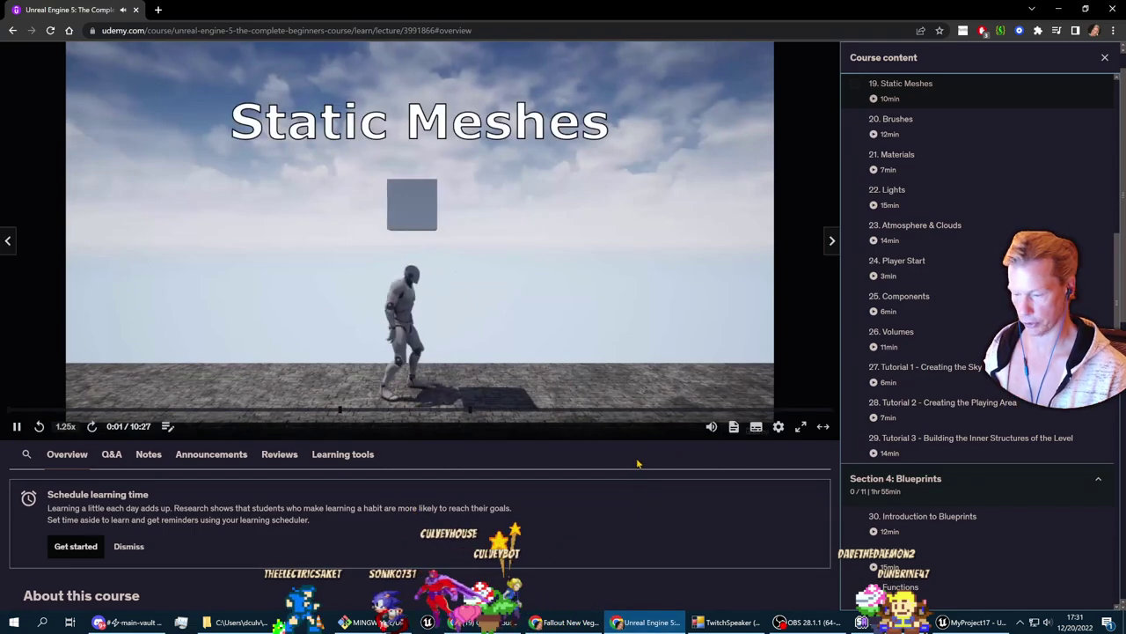
scroll(652, 534, up, 1)
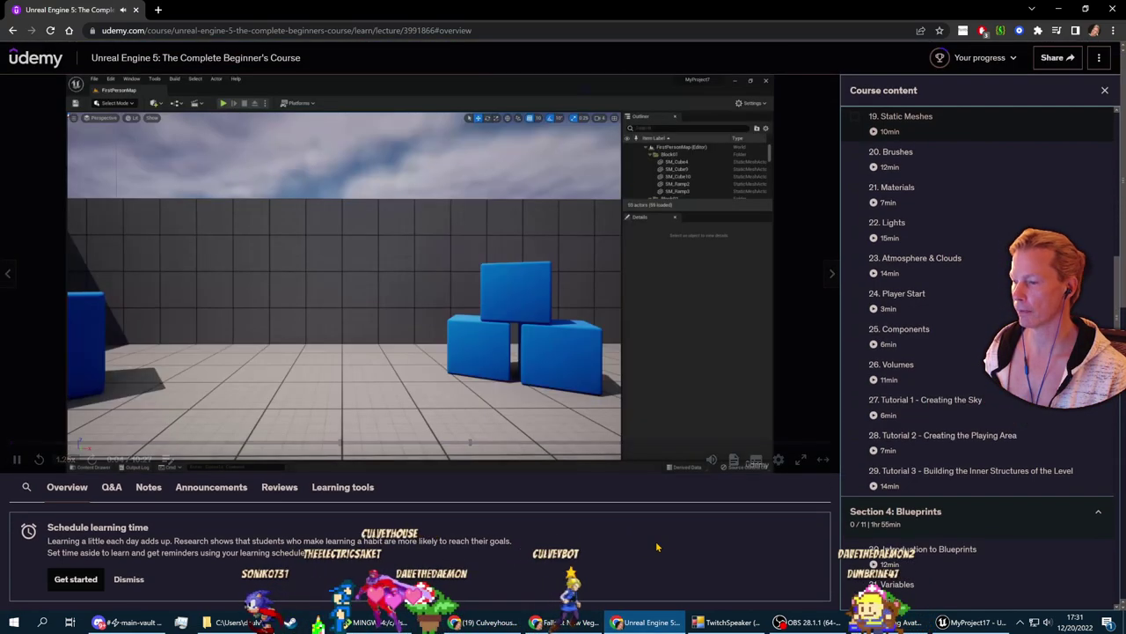
mouse_move(16, 464)
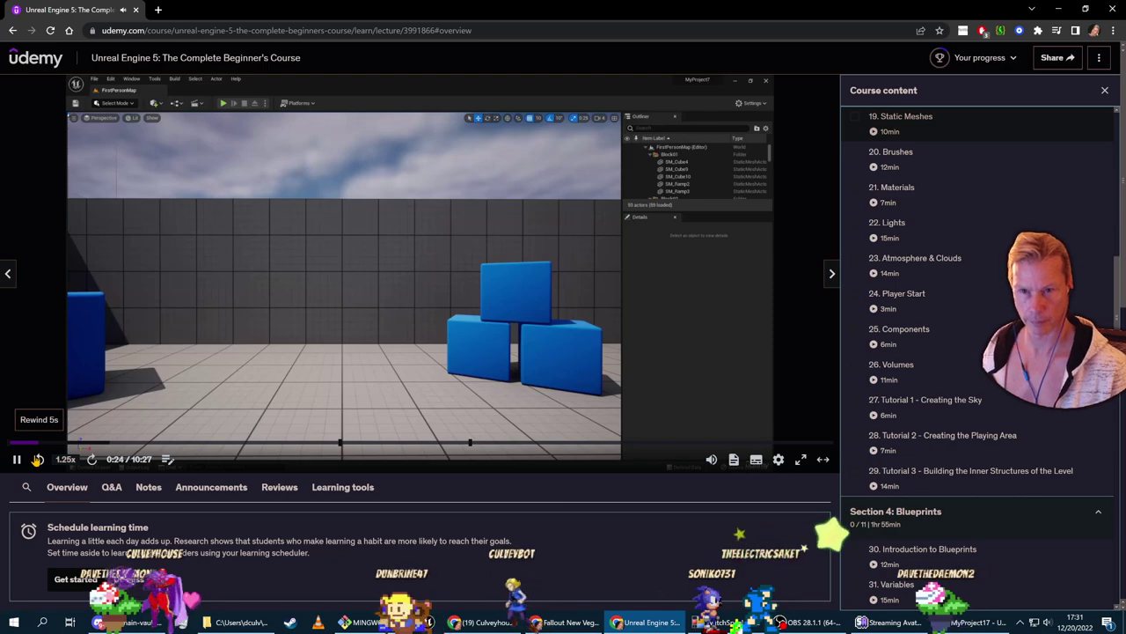
Turn on captions for the Static Meshes lecture and pause it at the part about the Shapes category
scroll(957, 403, up, 2)
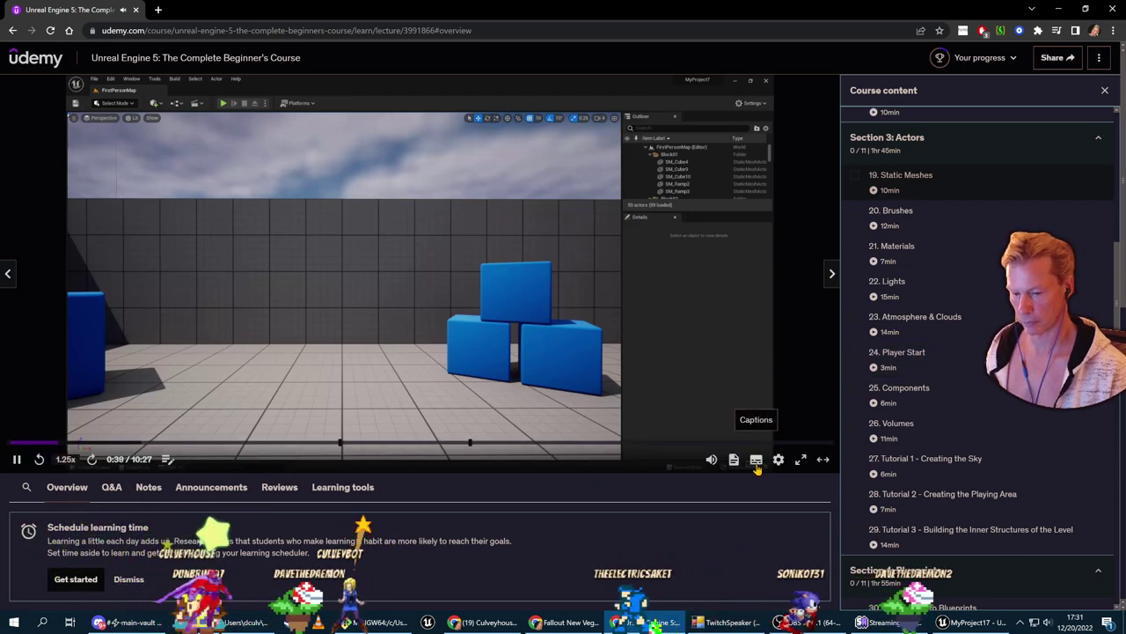
click(757, 461)
click(715, 323)
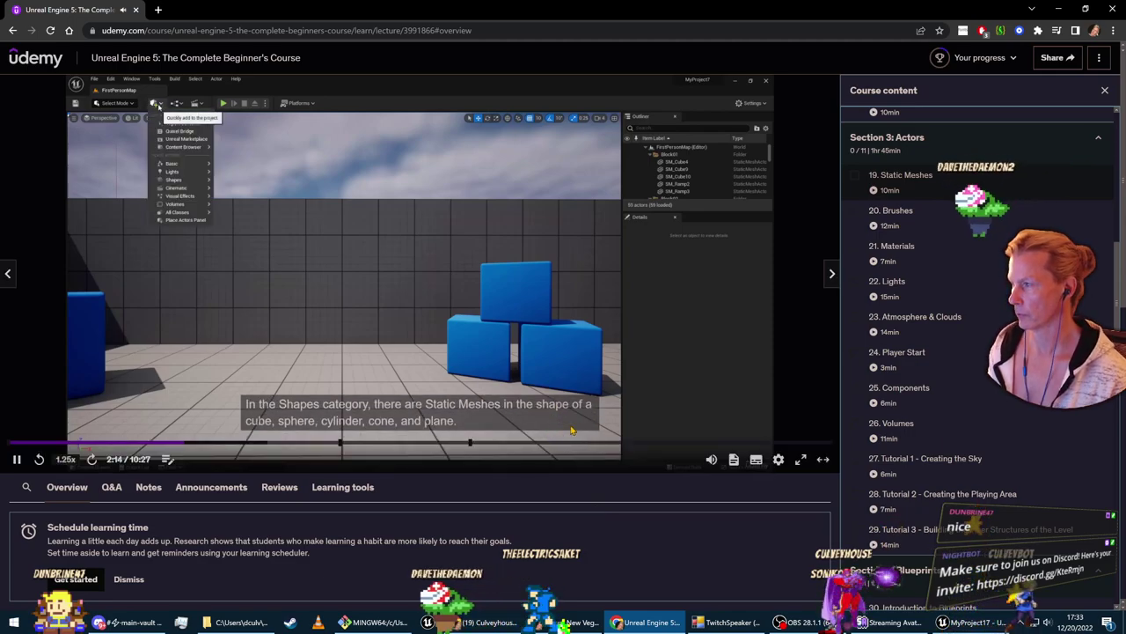
click(15, 460)
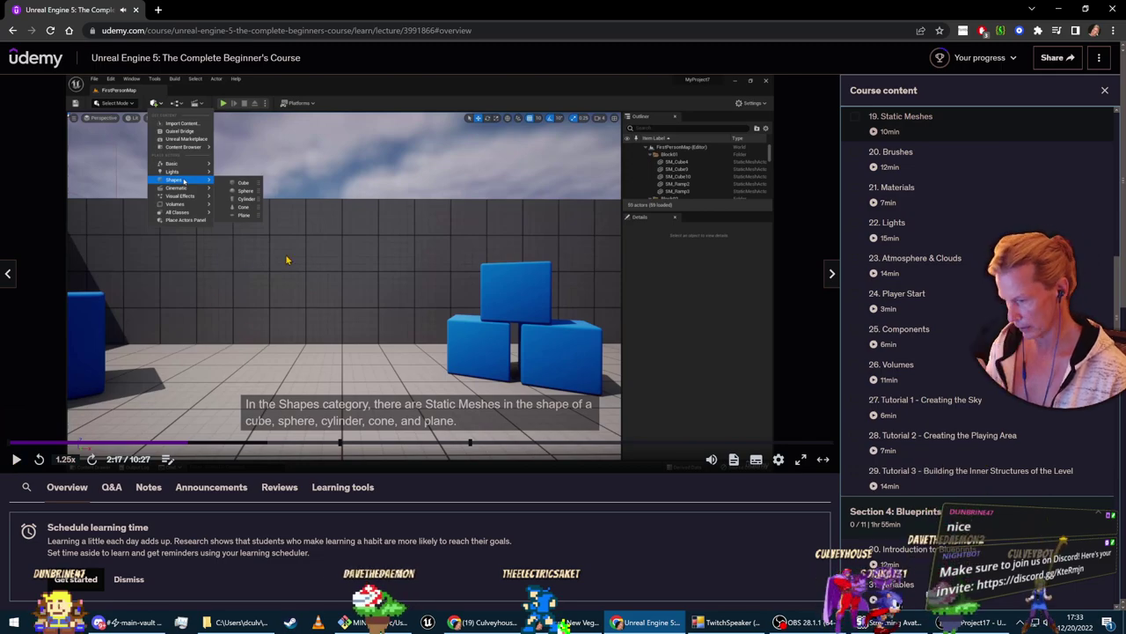
Switch back to the Unreal Editor and create a new level from the Basic template
key(alt+Tab)
key(alt+Tab)
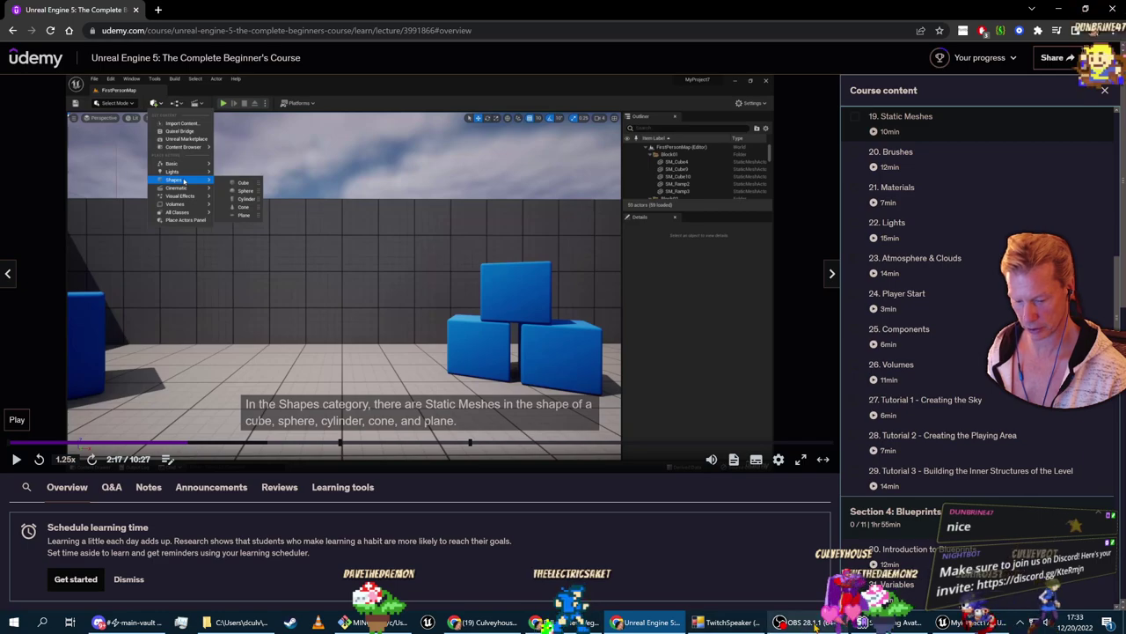
key(alt+Tab)
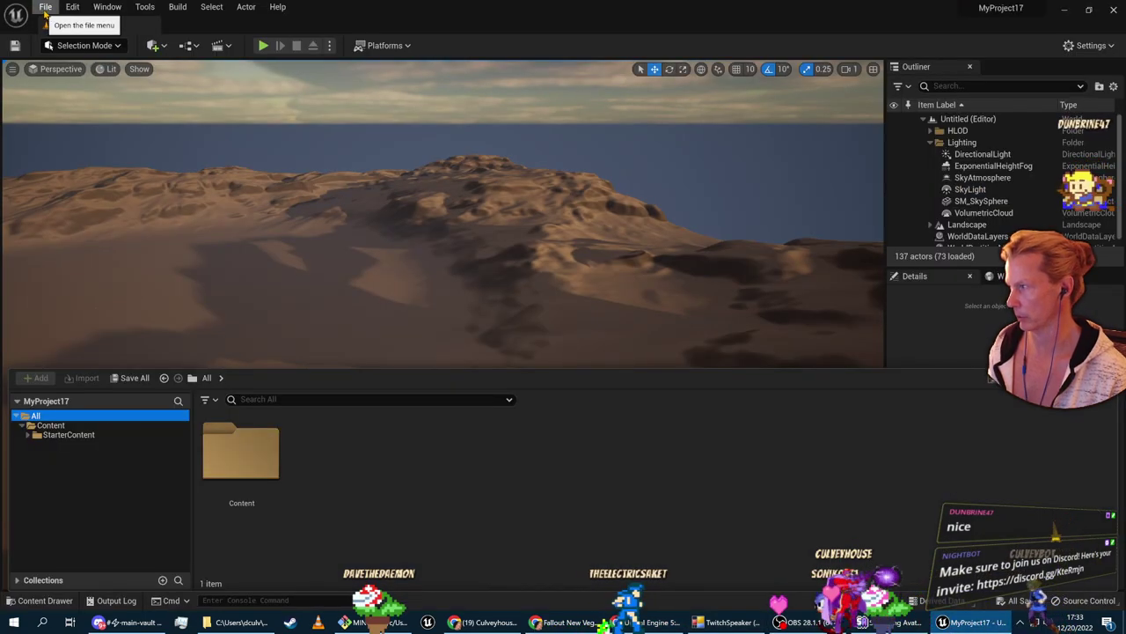
click(44, 7)
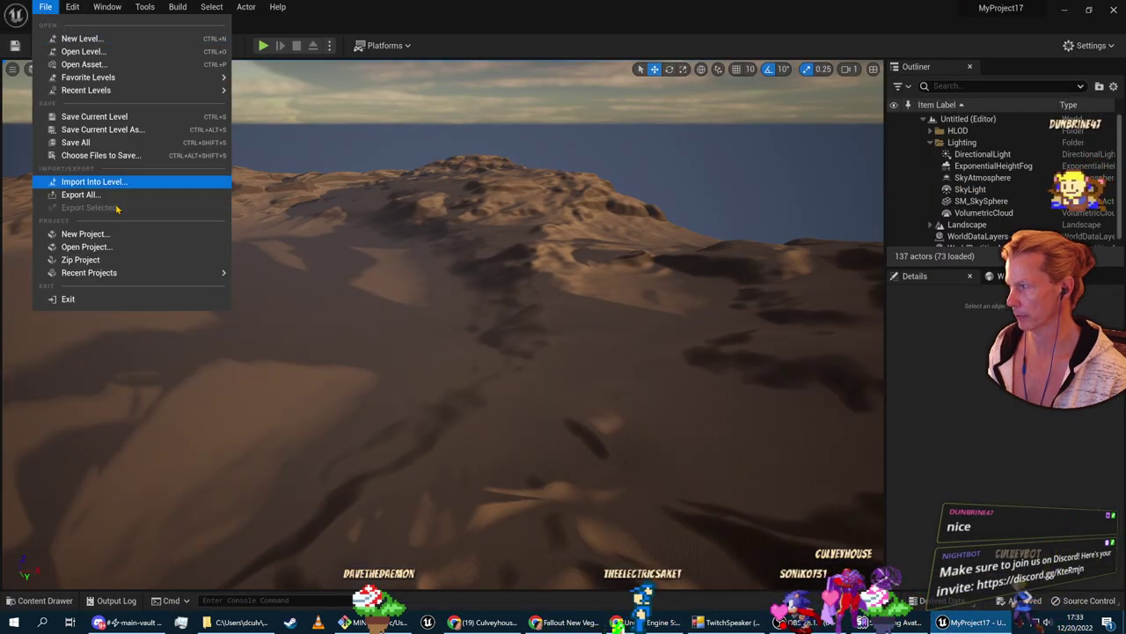
click(81, 39)
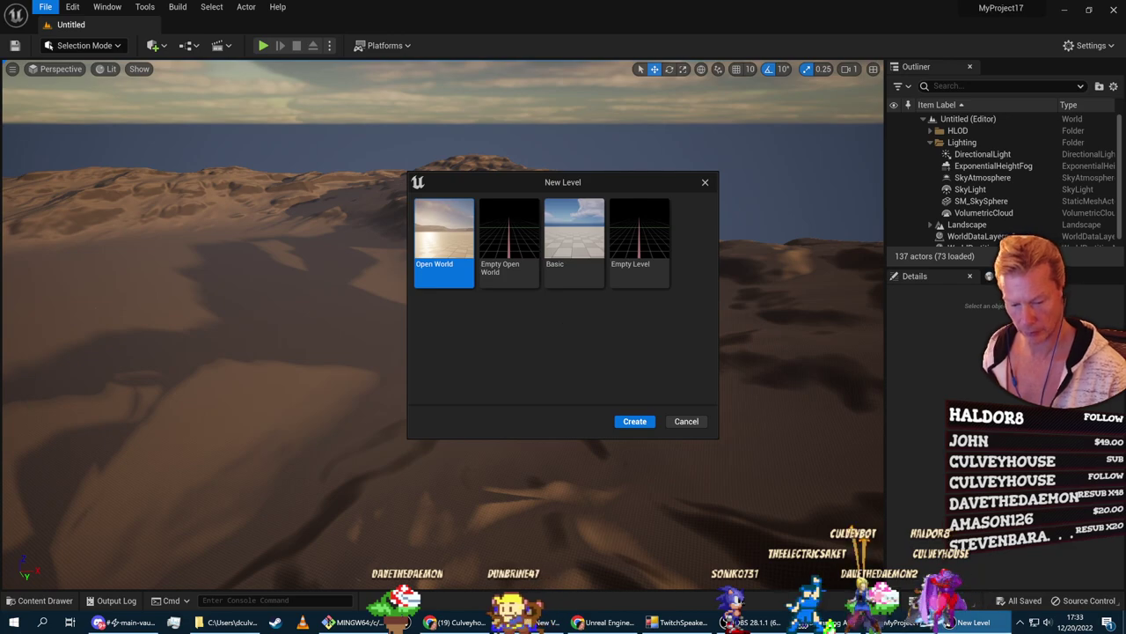
click(748, 622)
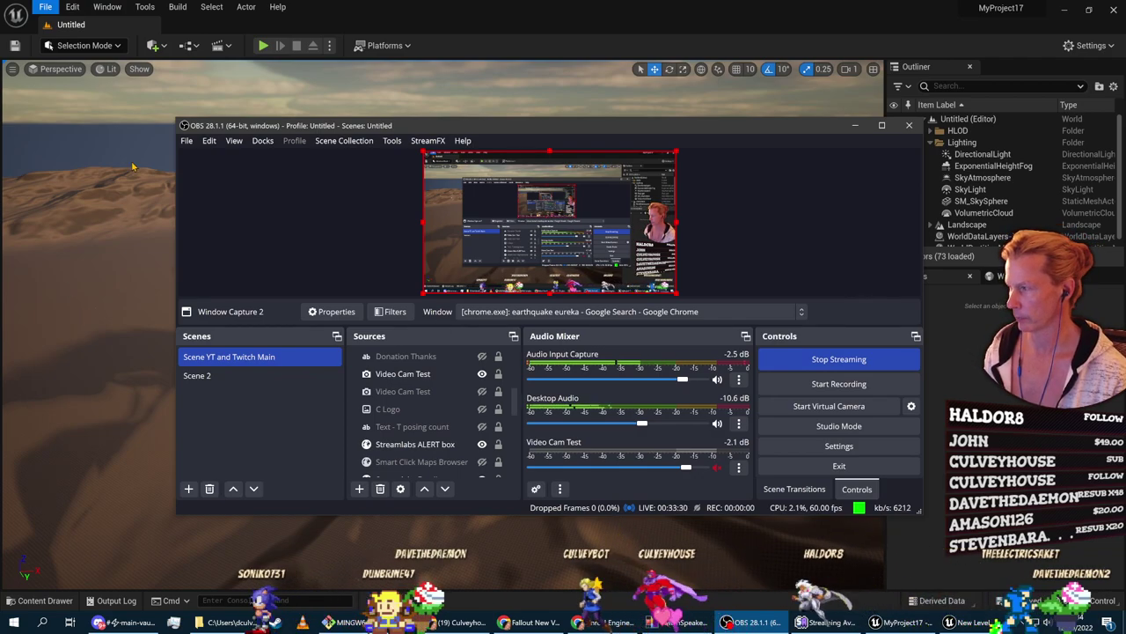
click(93, 31)
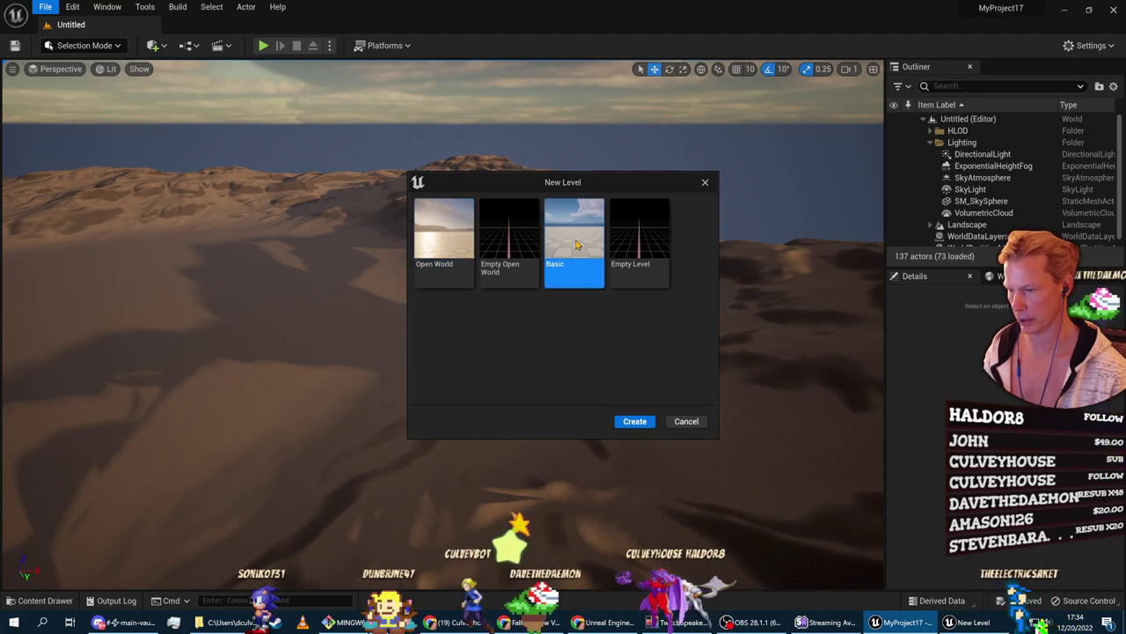
click(633, 422)
right_drag(630, 418, 553, 334)
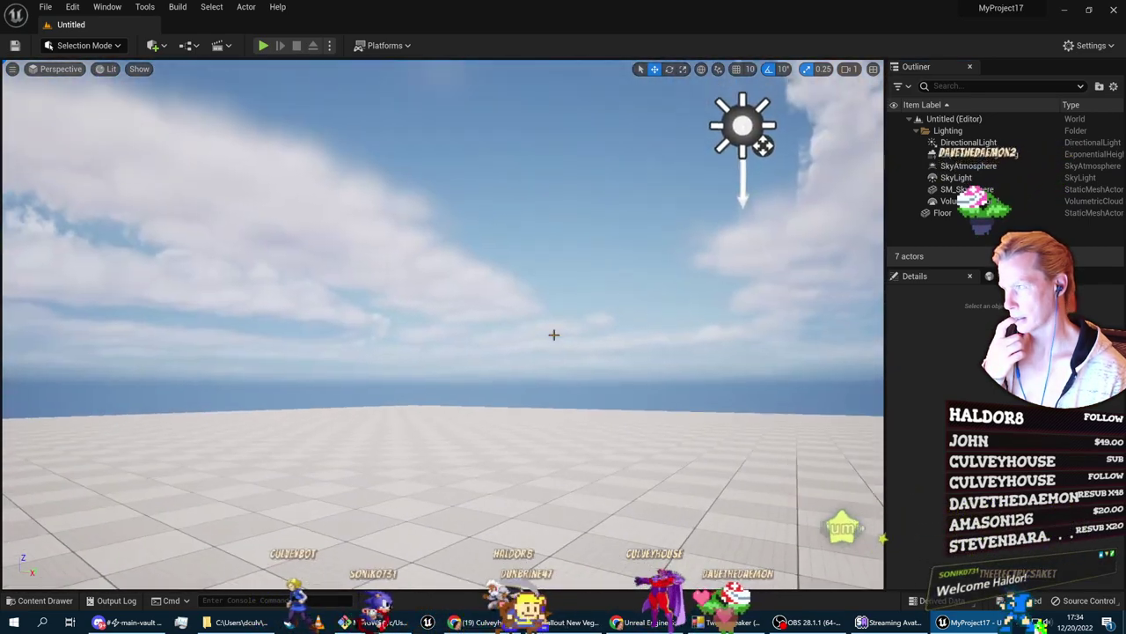
click(48, 7)
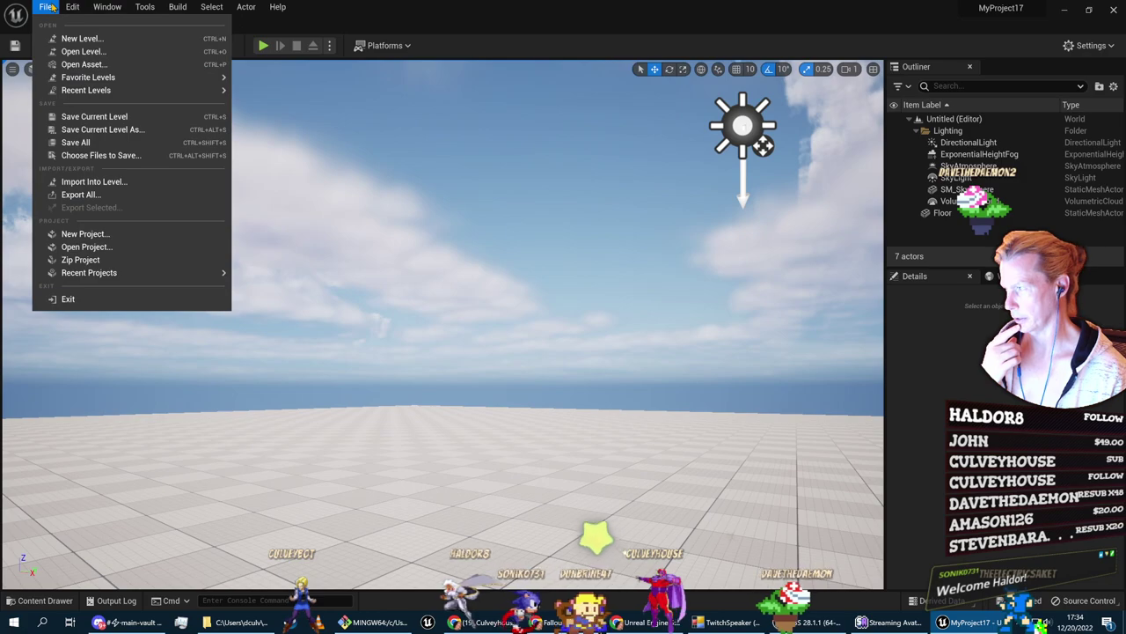
click(88, 52)
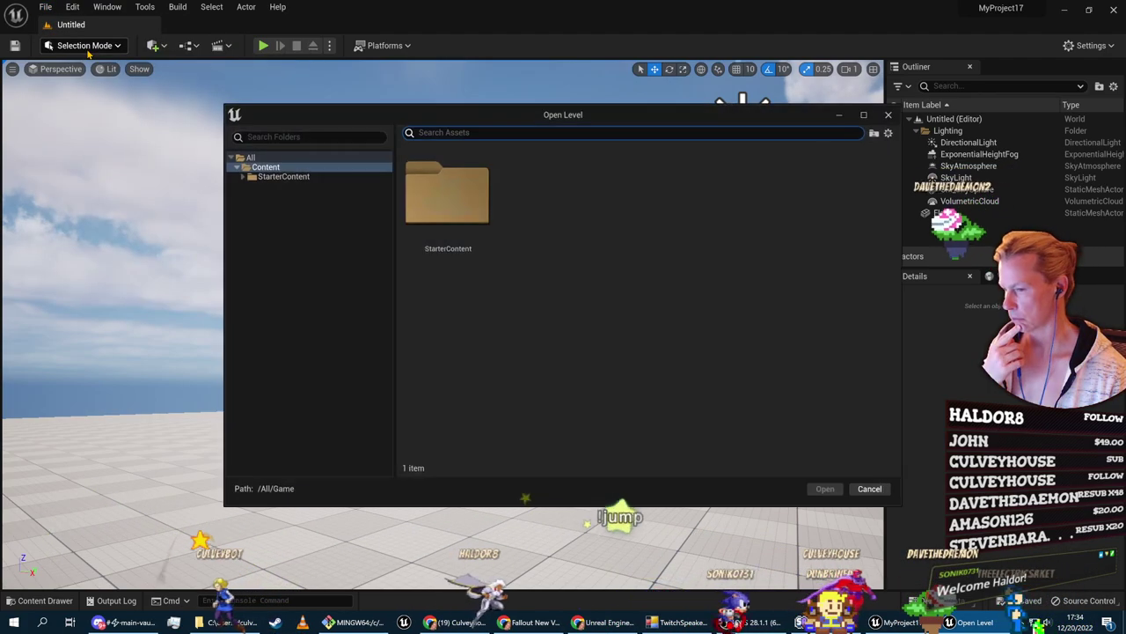
double_click(447, 194)
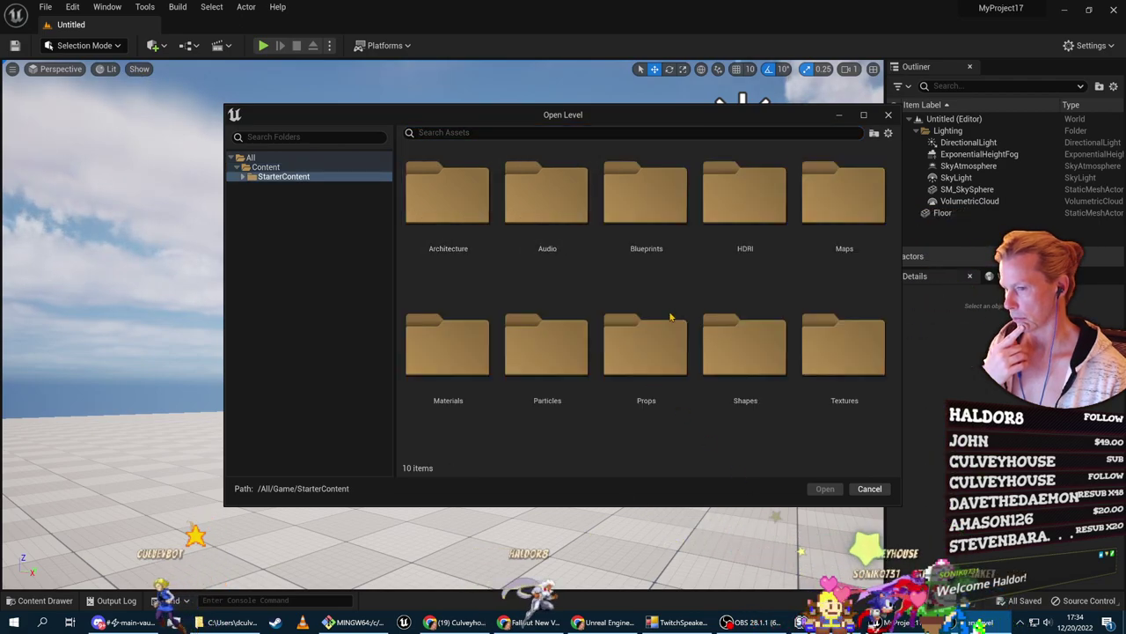
double_click(847, 198)
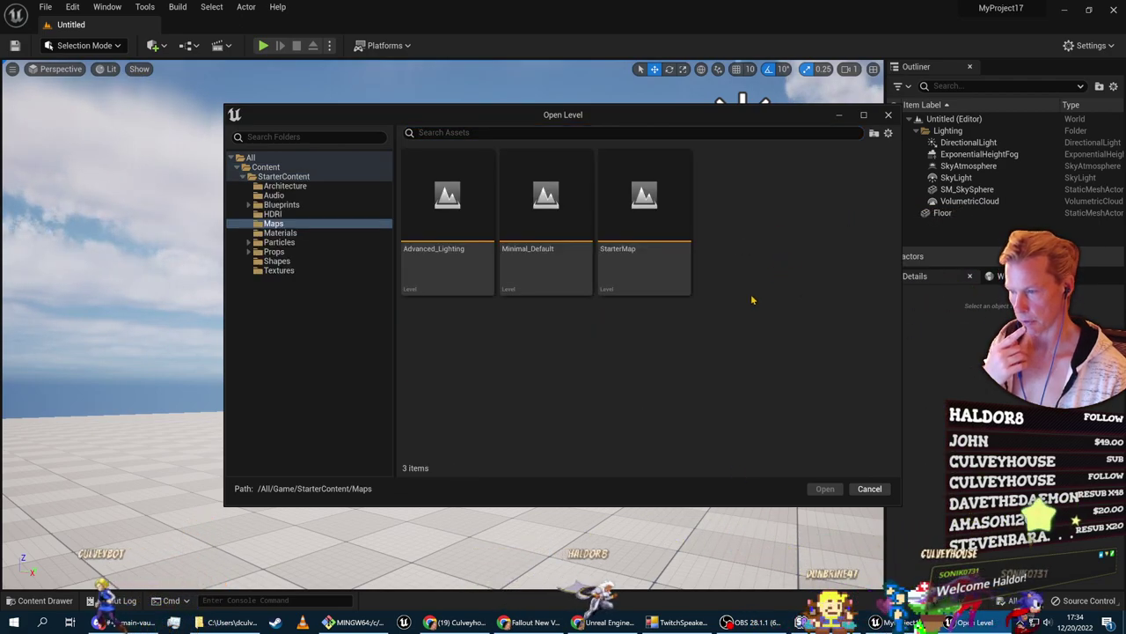
click(654, 285)
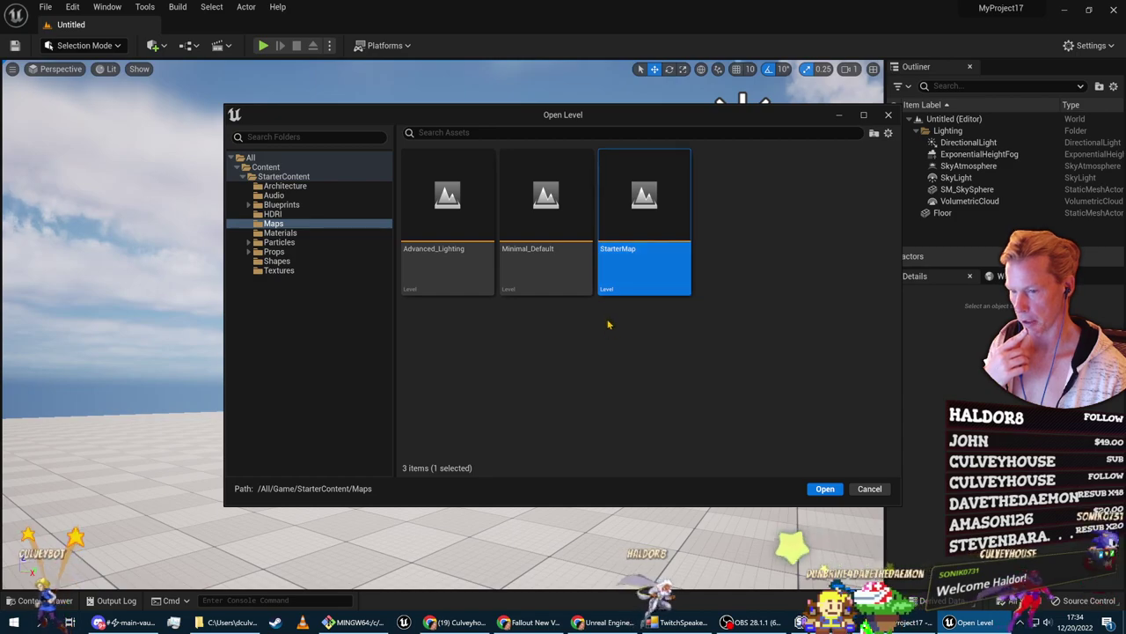
click(550, 268)
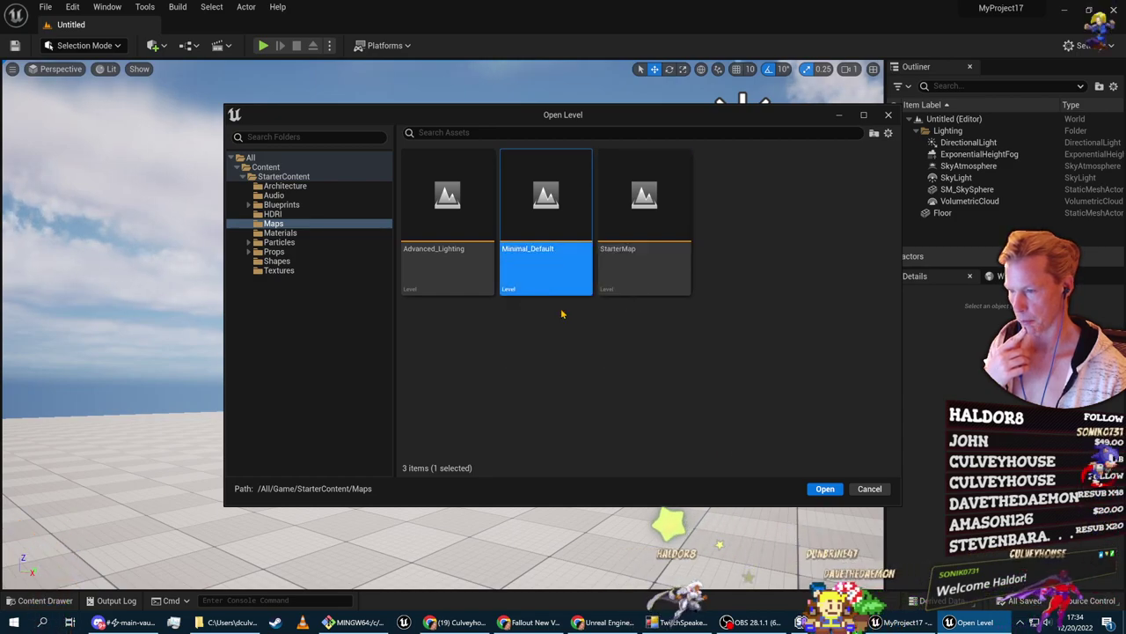
click(873, 494)
right_drag(603, 437, 123, 457)
right_drag(537, 475, 528, 462)
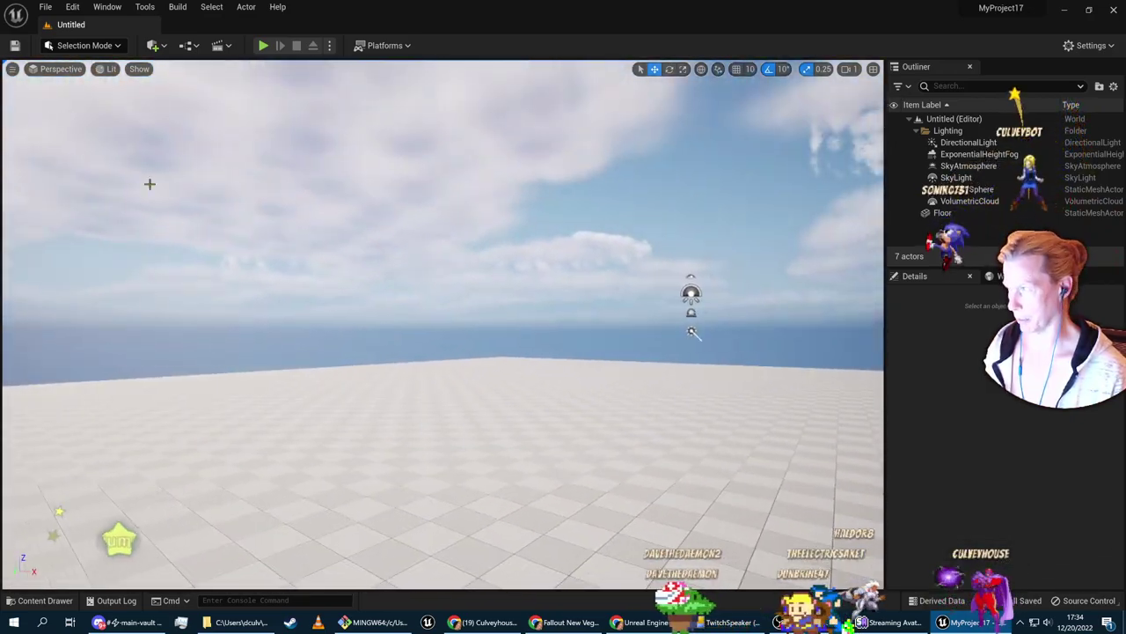
Exit the Unreal Editor and delete the Test for Tiny Game 4 folder from Unreal Projects in File Explorer
click(42, 7)
click(79, 301)
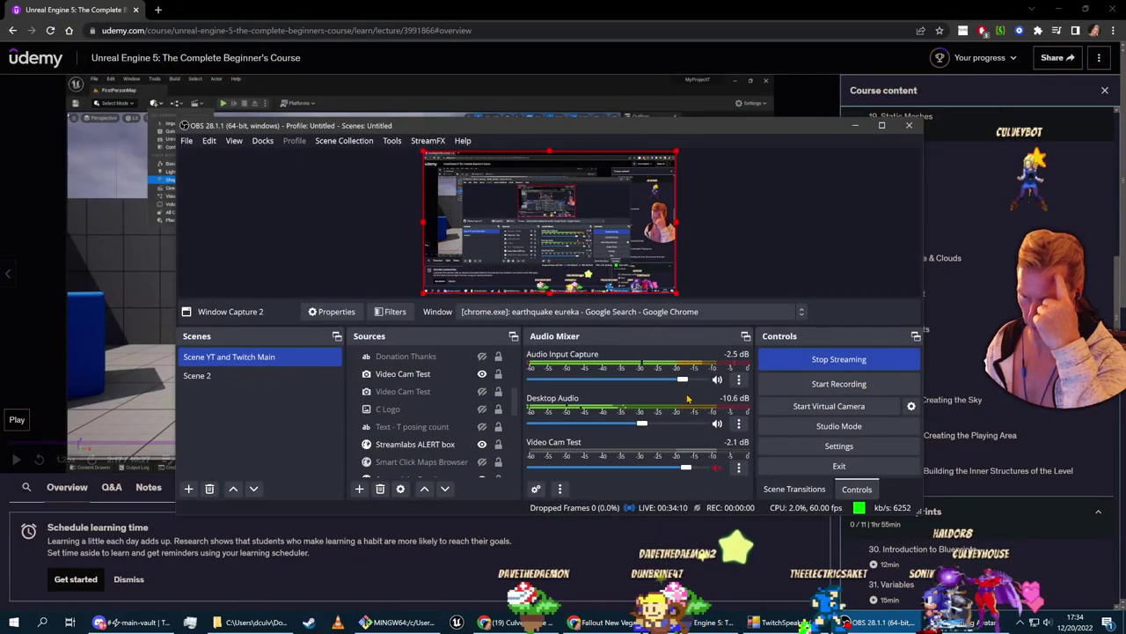
mouse_move(132, 622)
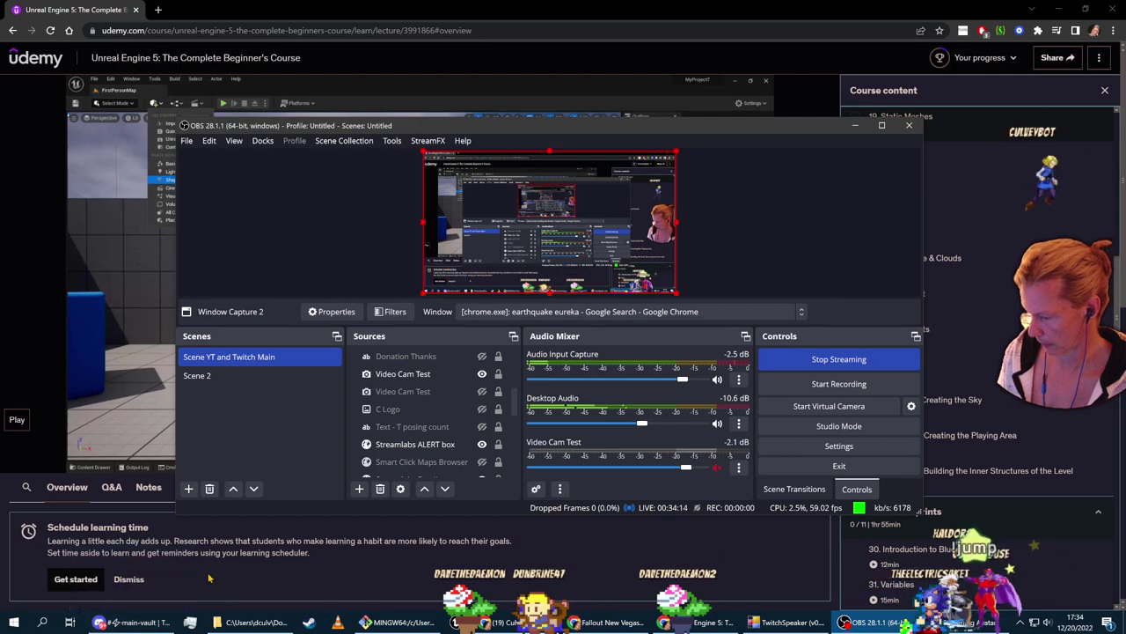
click(251, 622)
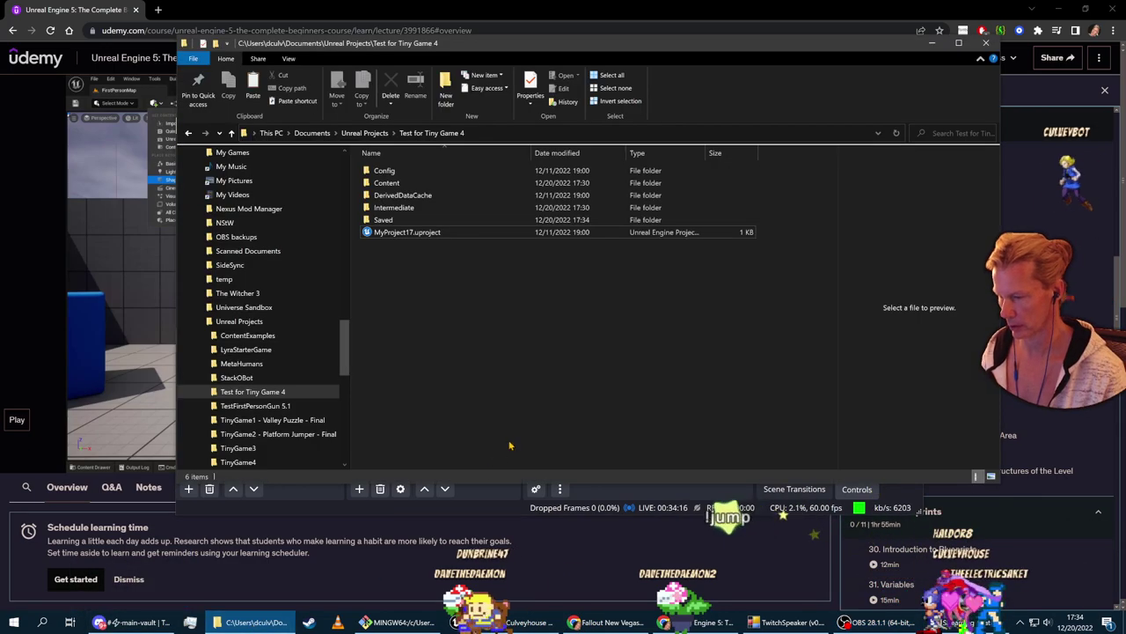
key(BackSpace)
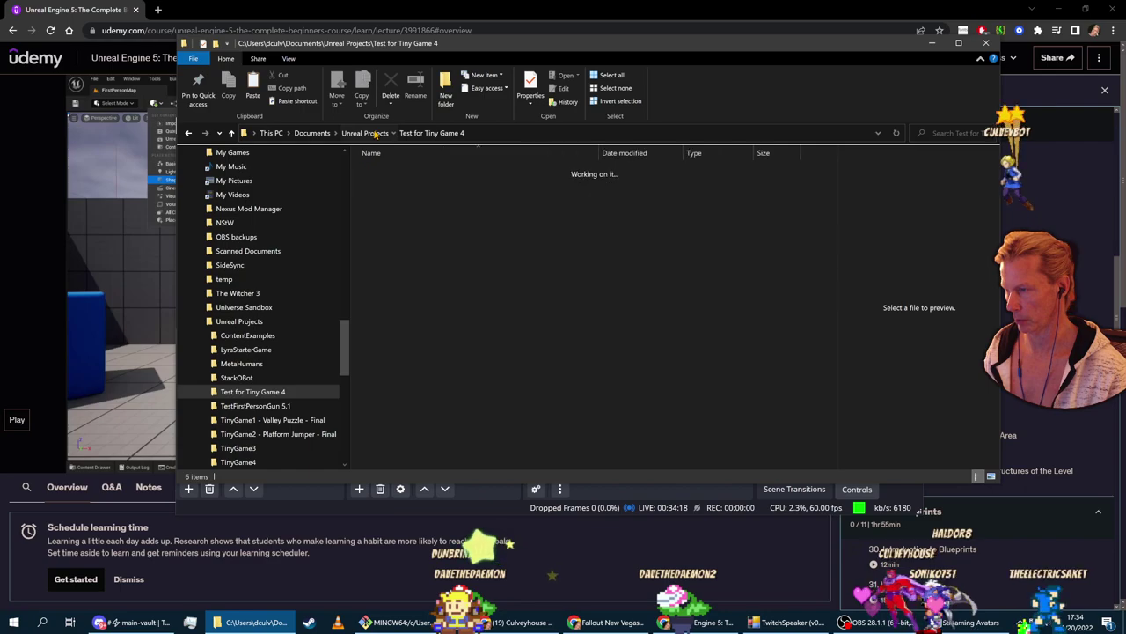
click(554, 325)
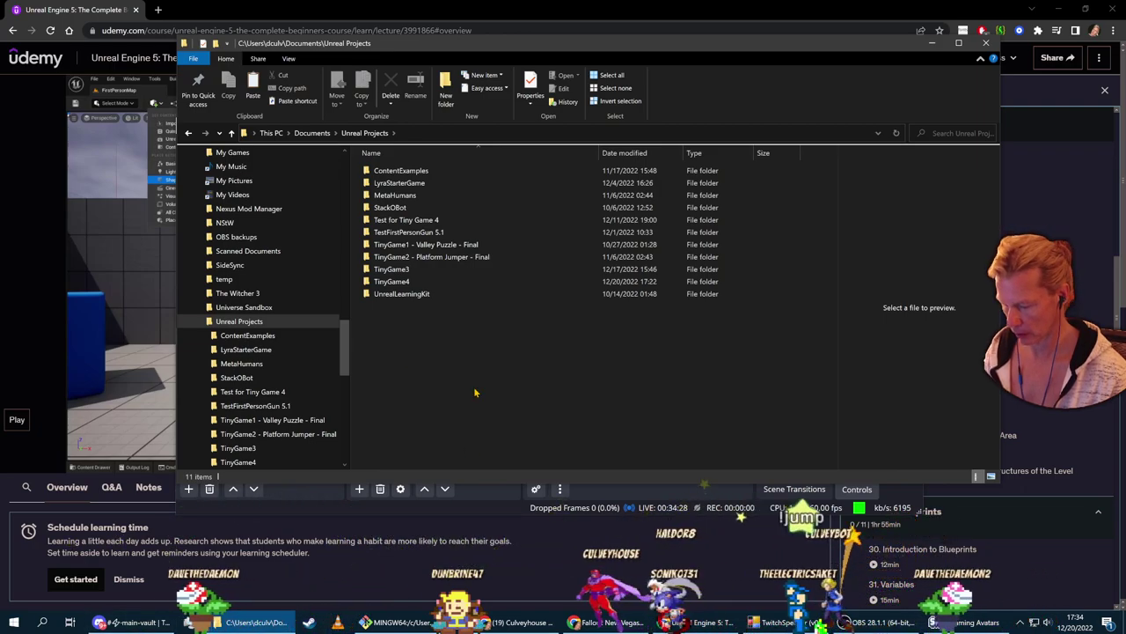
click(405, 220)
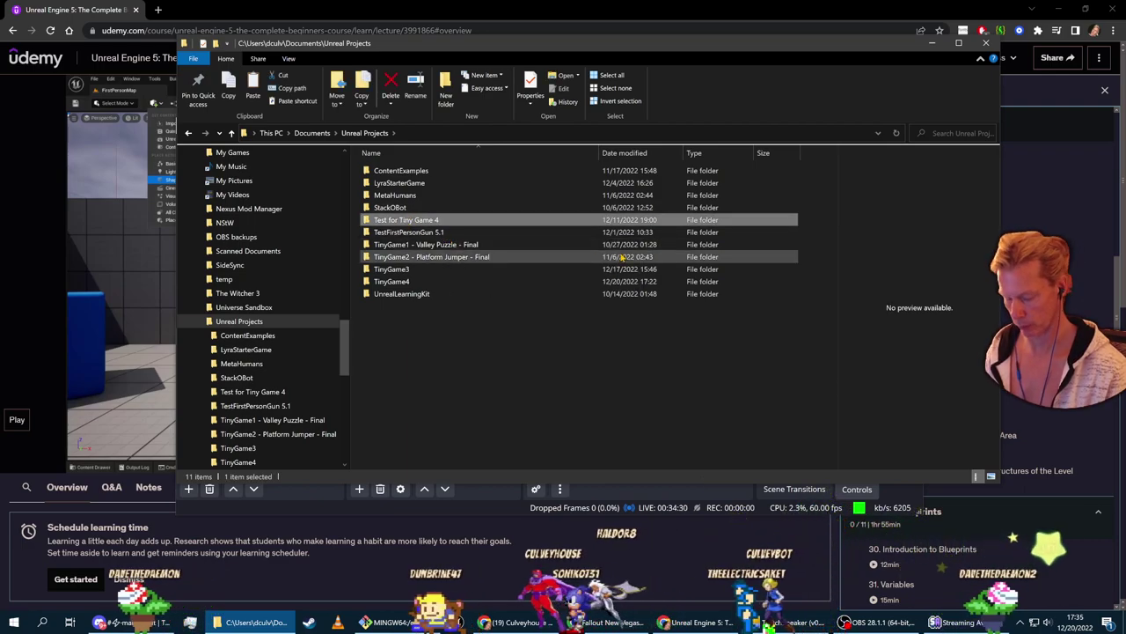
key(Delete)
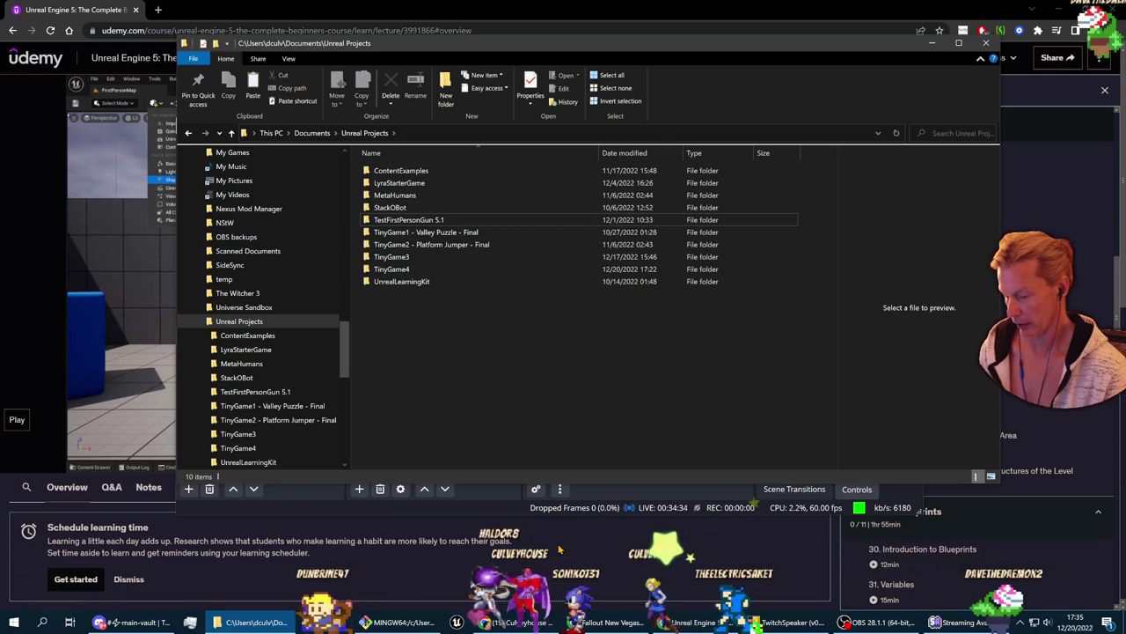
Open the Epic Games Launcher and launch Unreal Engine 5.1.0
key(super)
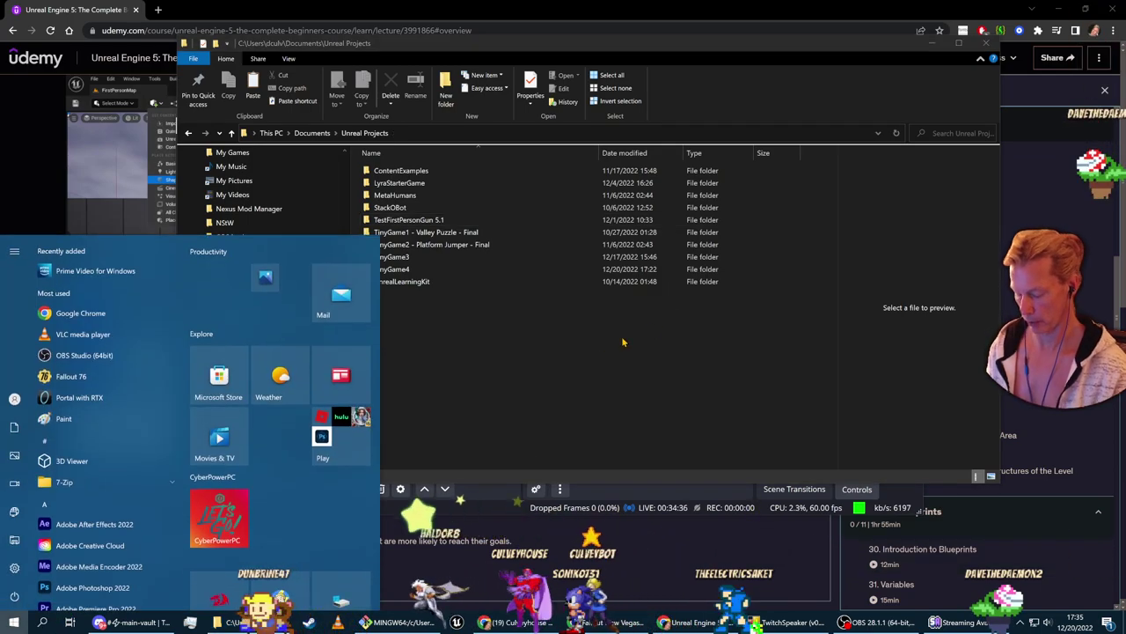
text(unreal)
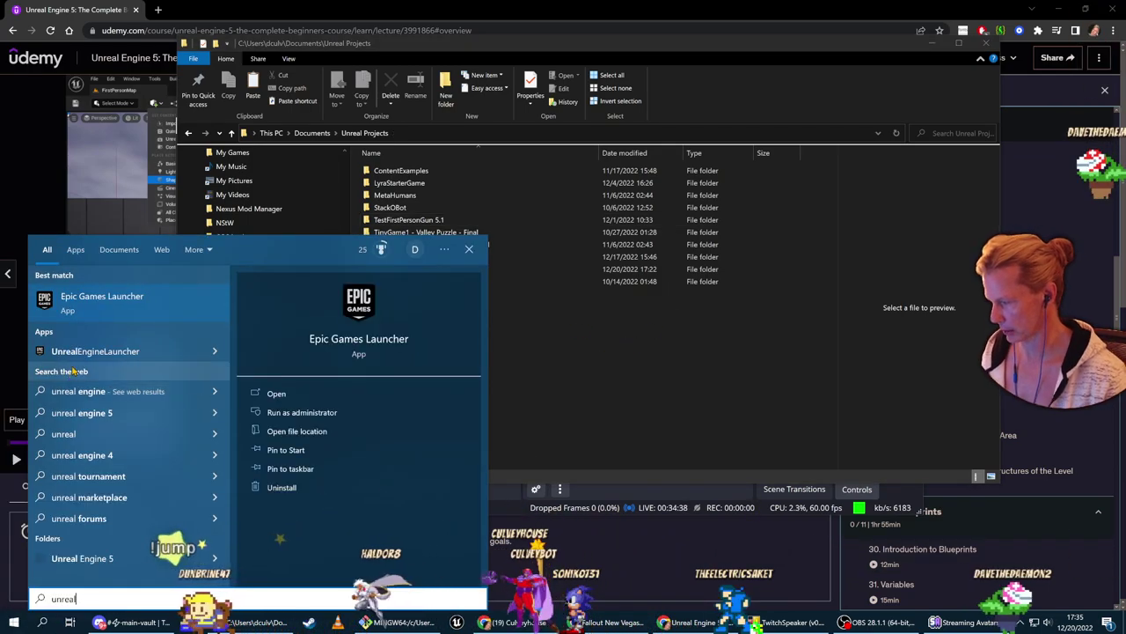
click(98, 350)
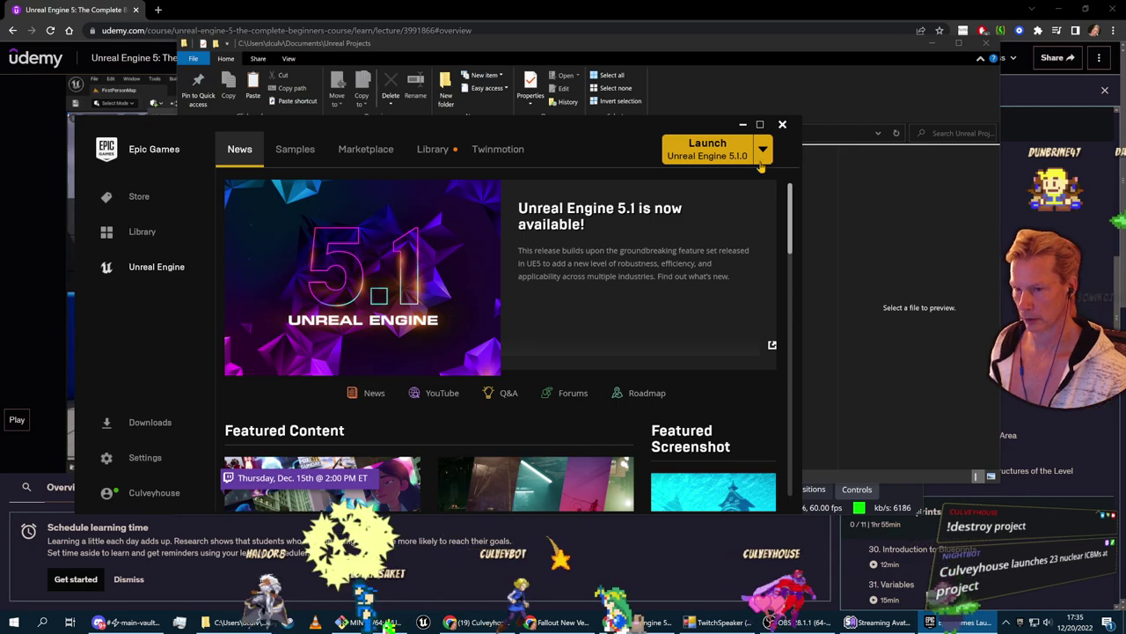
click(711, 155)
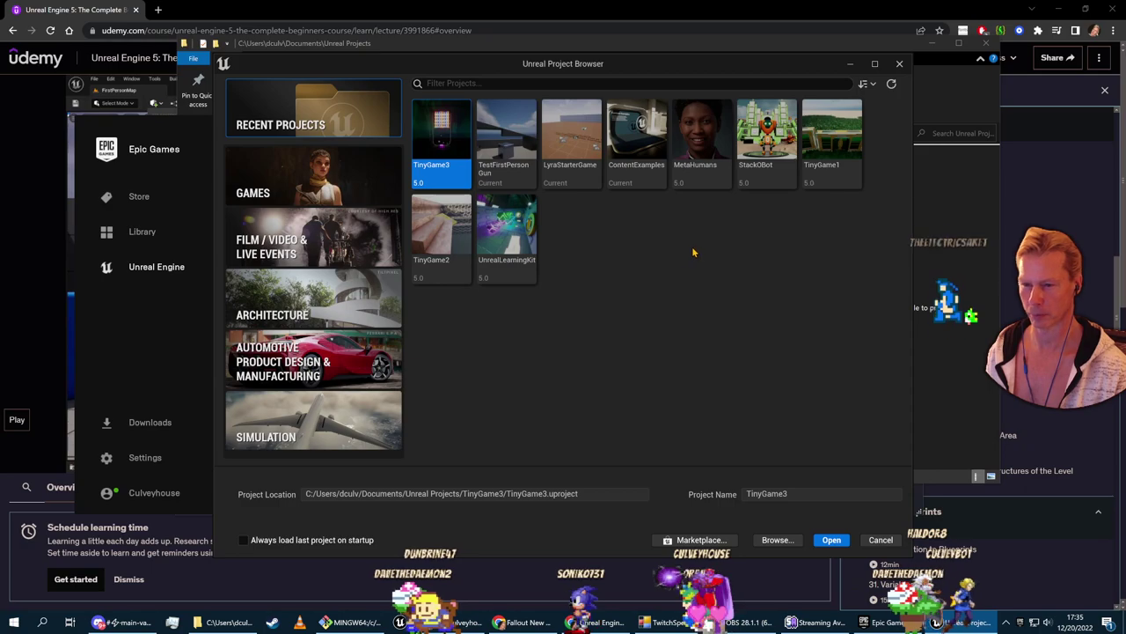
Choose the First Person game template with Raytracing enabled and the quality preset set to Scalable
click(305, 189)
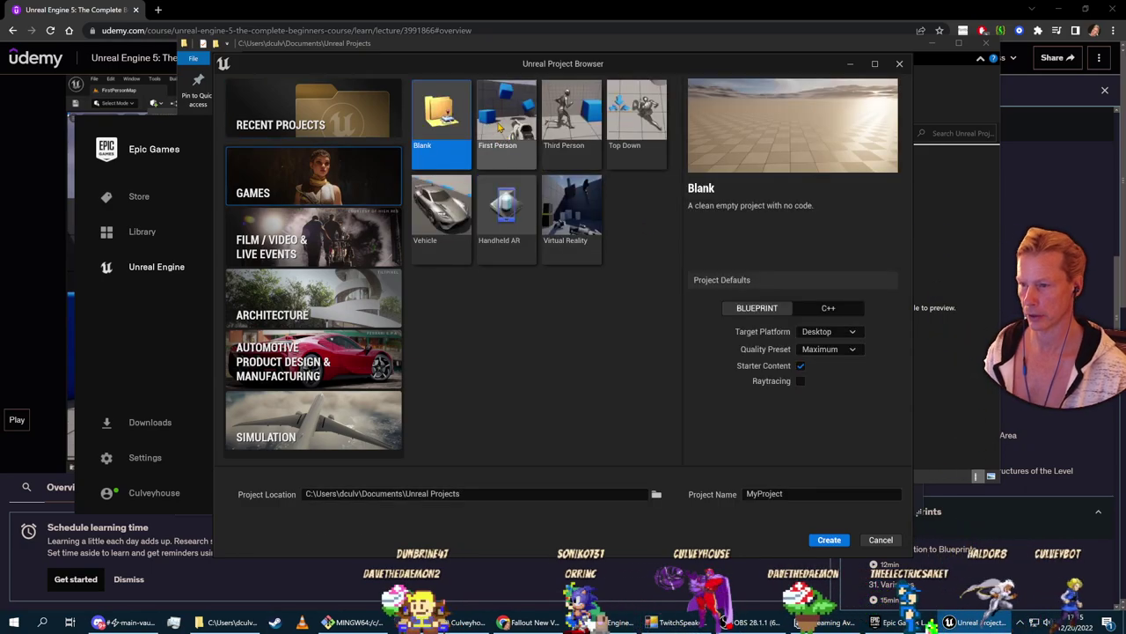
click(499, 129)
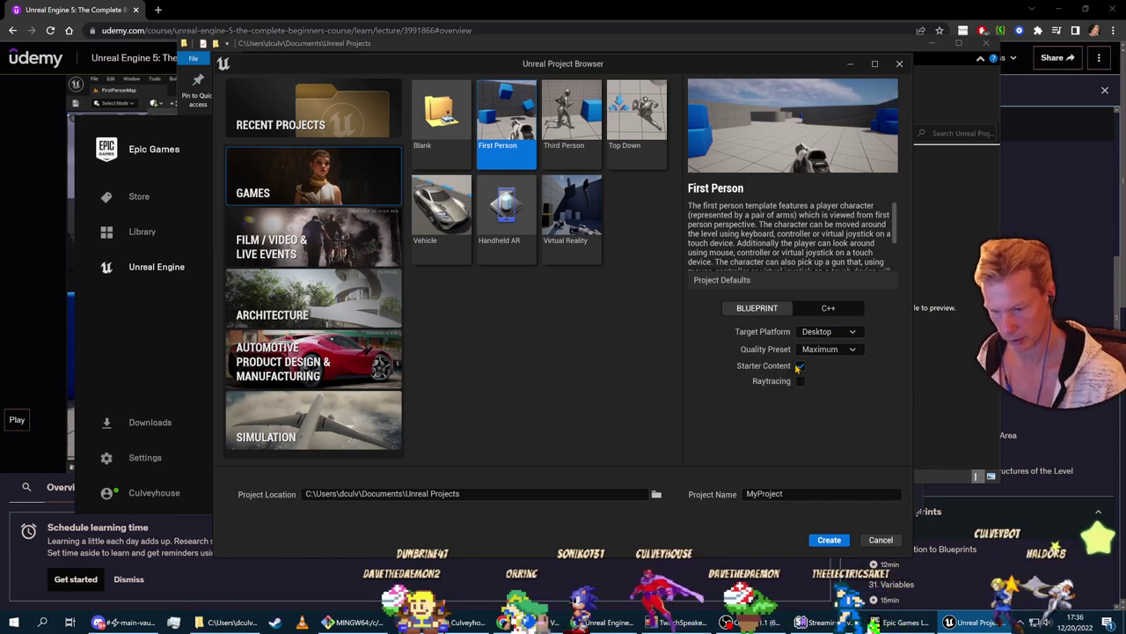
click(800, 380)
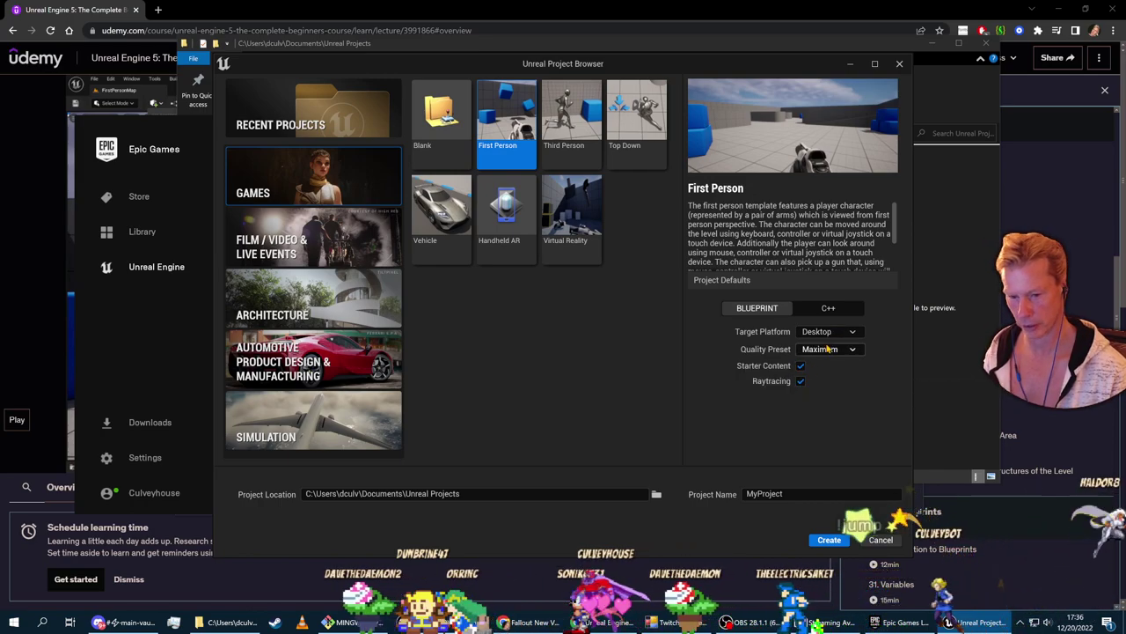
click(828, 350)
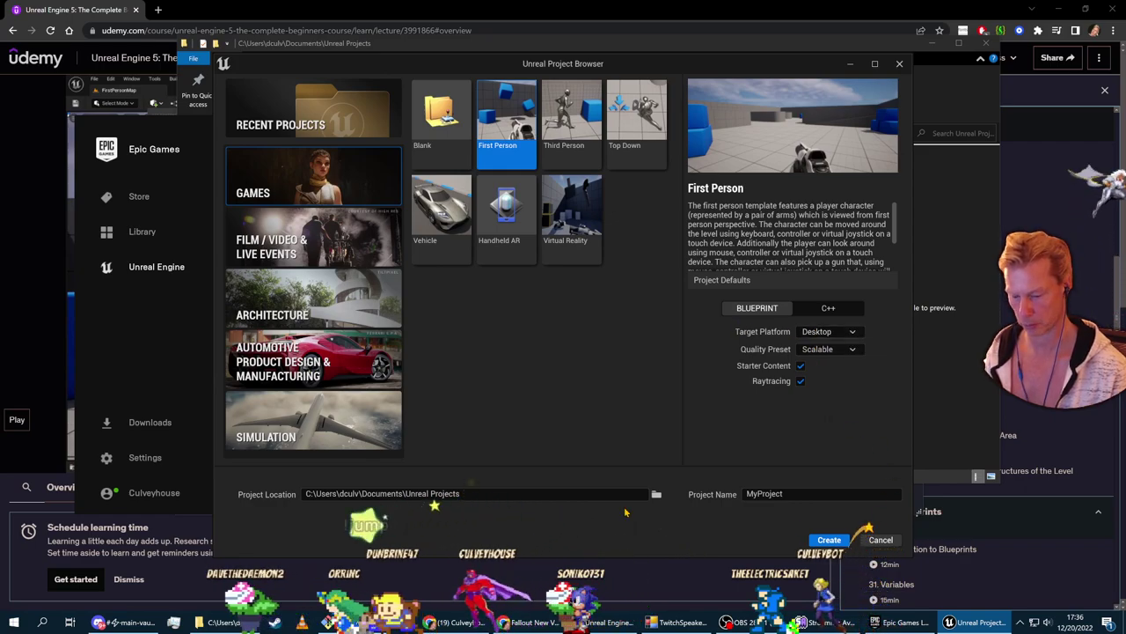
Name the project TestForTinyGame4 and create it in the Unreal Projects folder
click(892, 494)
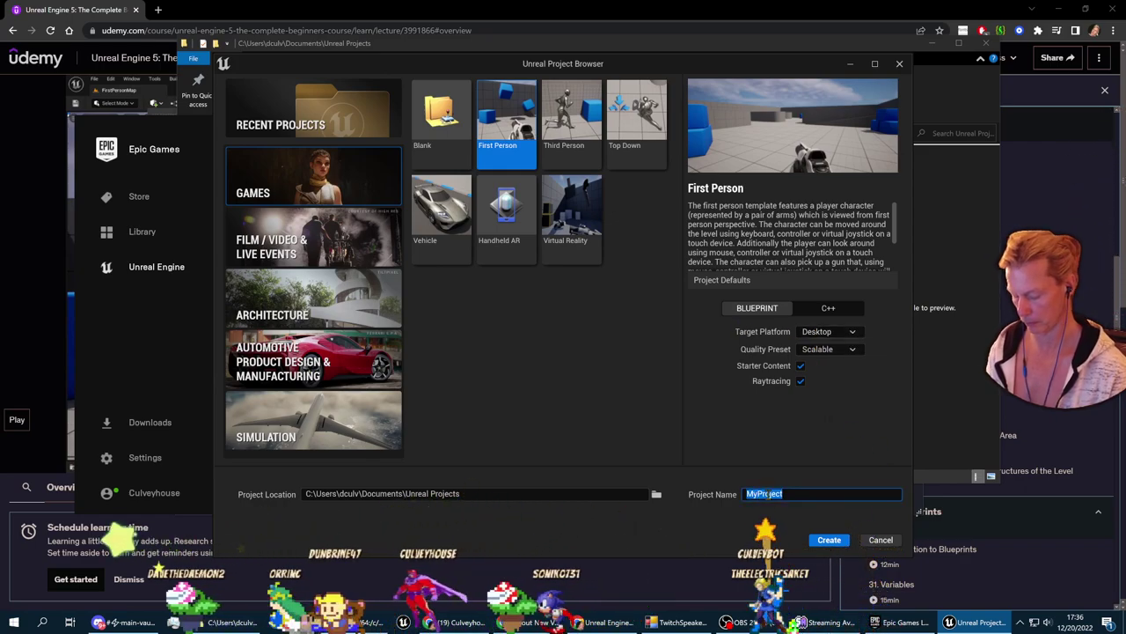
text(Test for Ti)
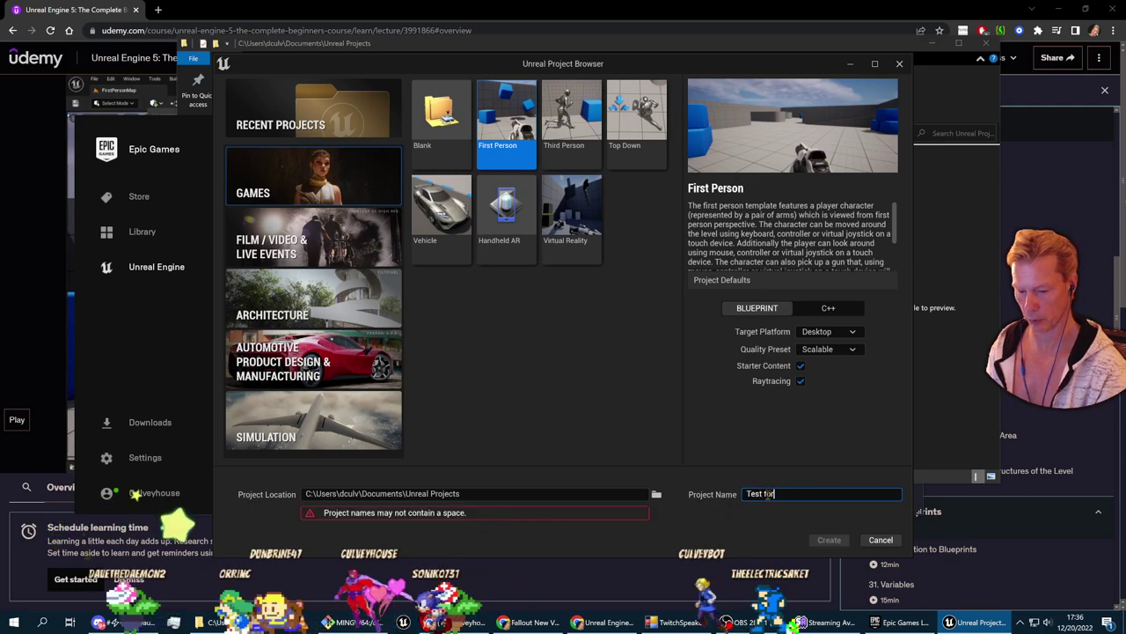
key(BackSpace)
key(BackSpace)
key(BackSpace)
key(BackSpace)
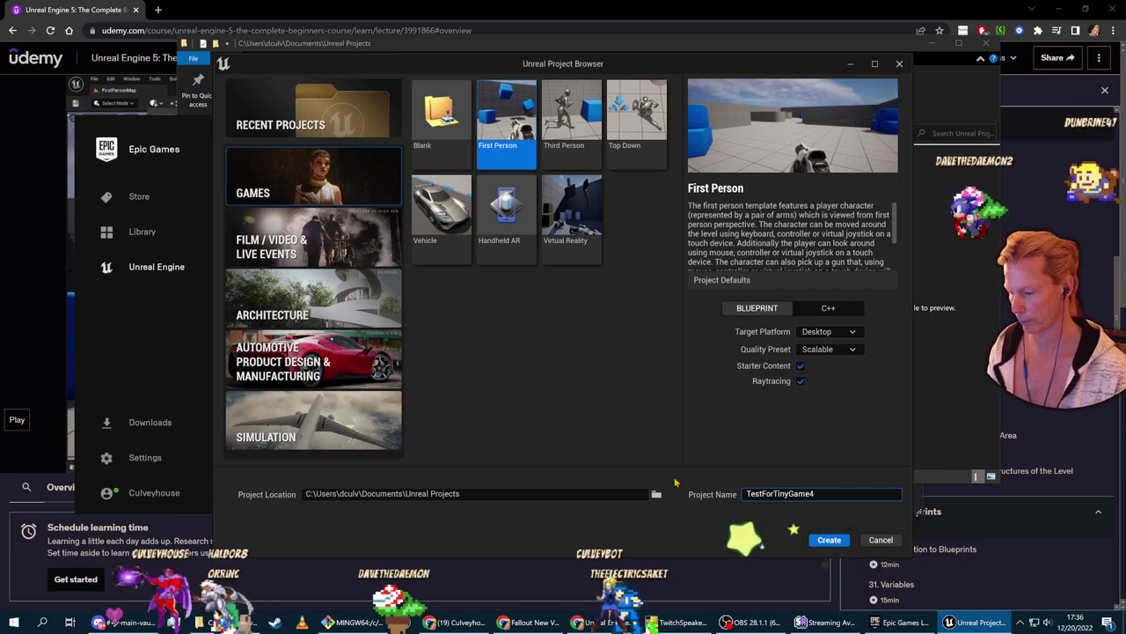
click(832, 540)
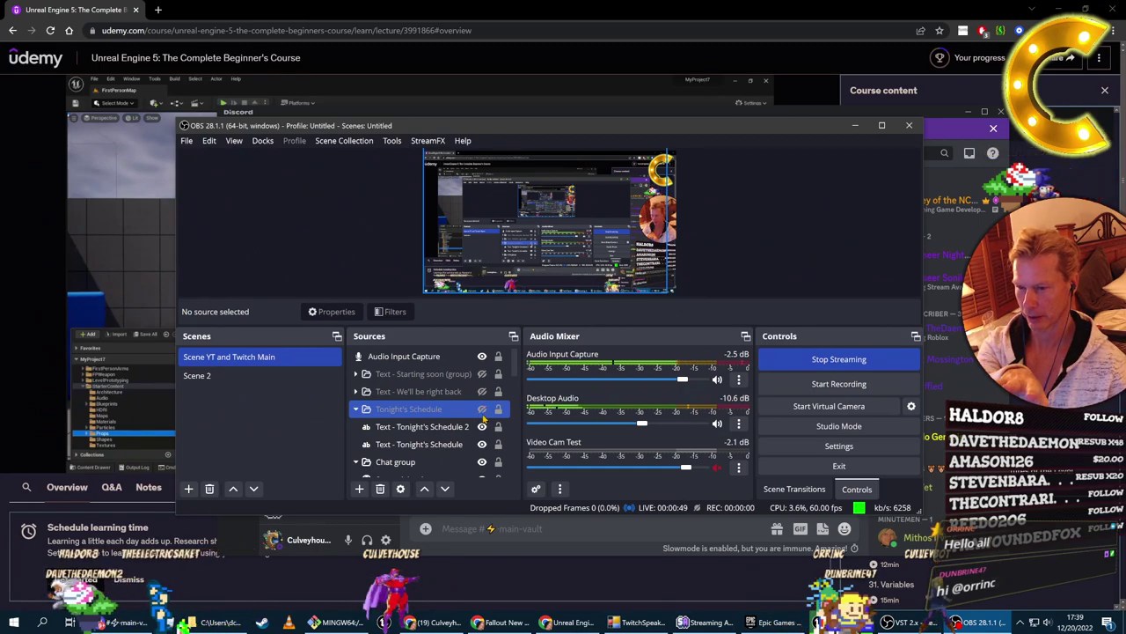
Switch to OBS, hide the C Logo source in the main scene, and close the VST 2.x window
click(479, 427)
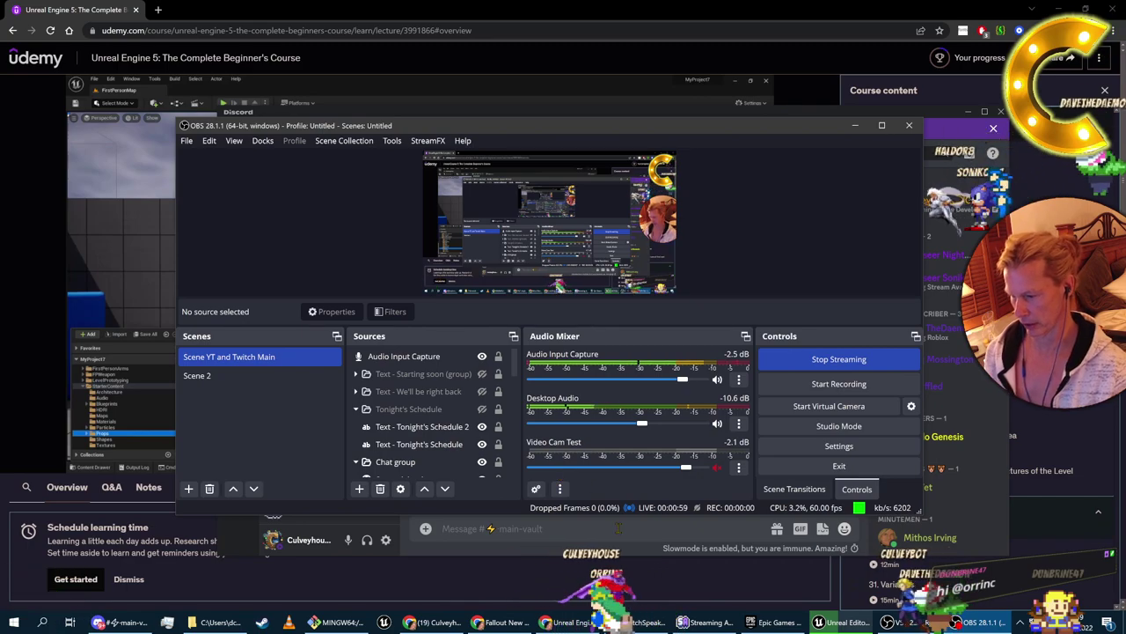
scroll(467, 419, down, 2)
scroll(467, 419, down, 1)
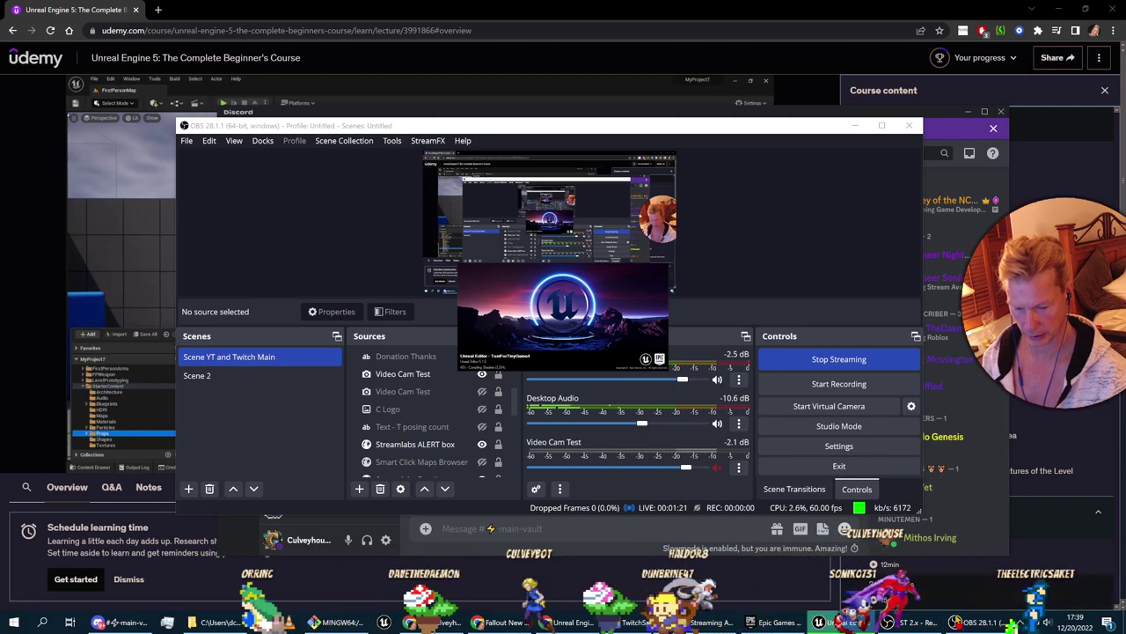
click(915, 622)
right_click(915, 622)
click(882, 599)
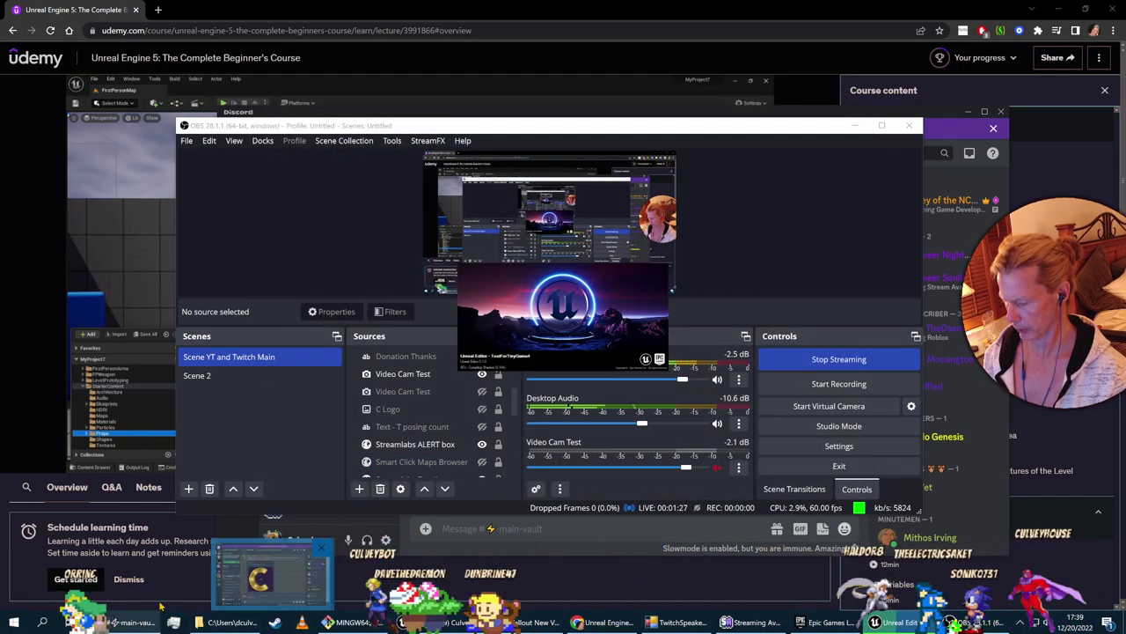
mouse_move(132, 622)
click(352, 622)
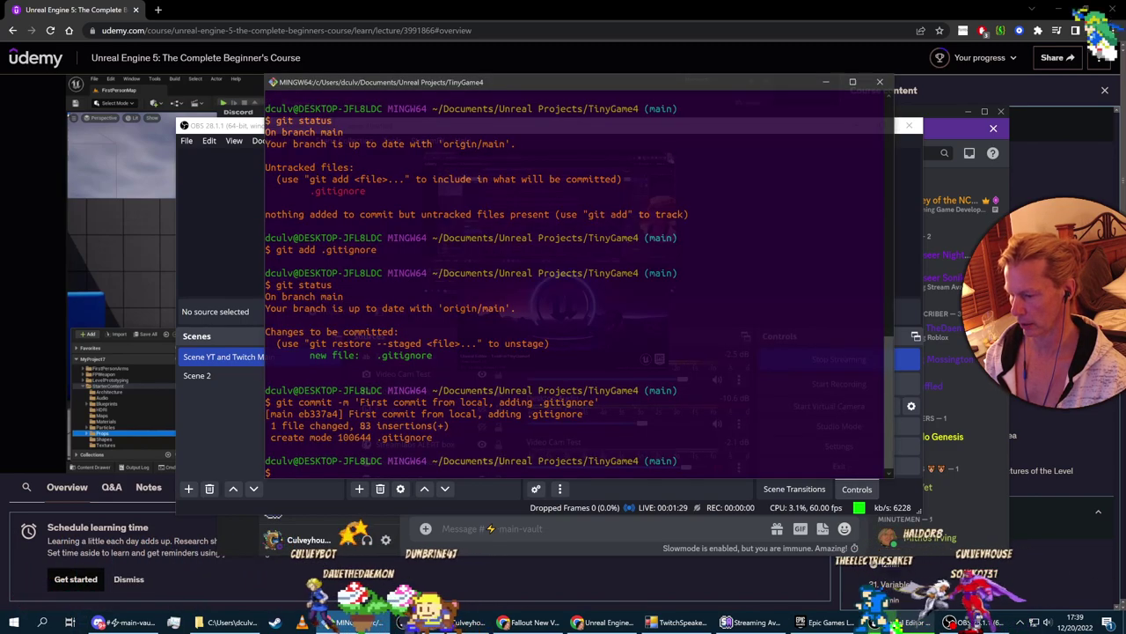
click(352, 622)
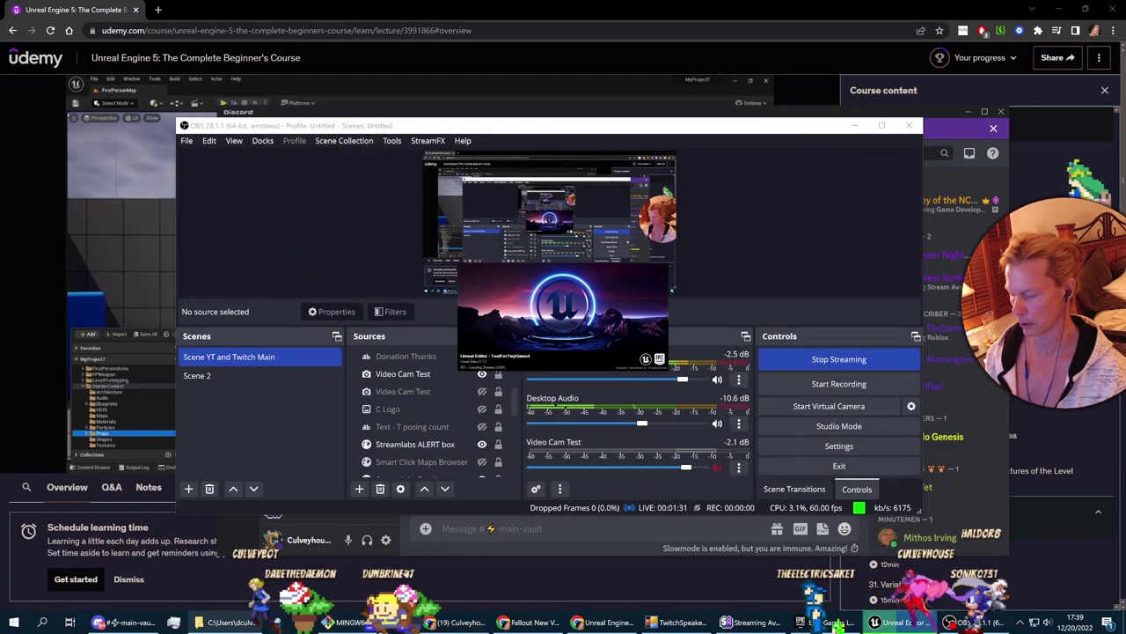
mouse_move(224, 622)
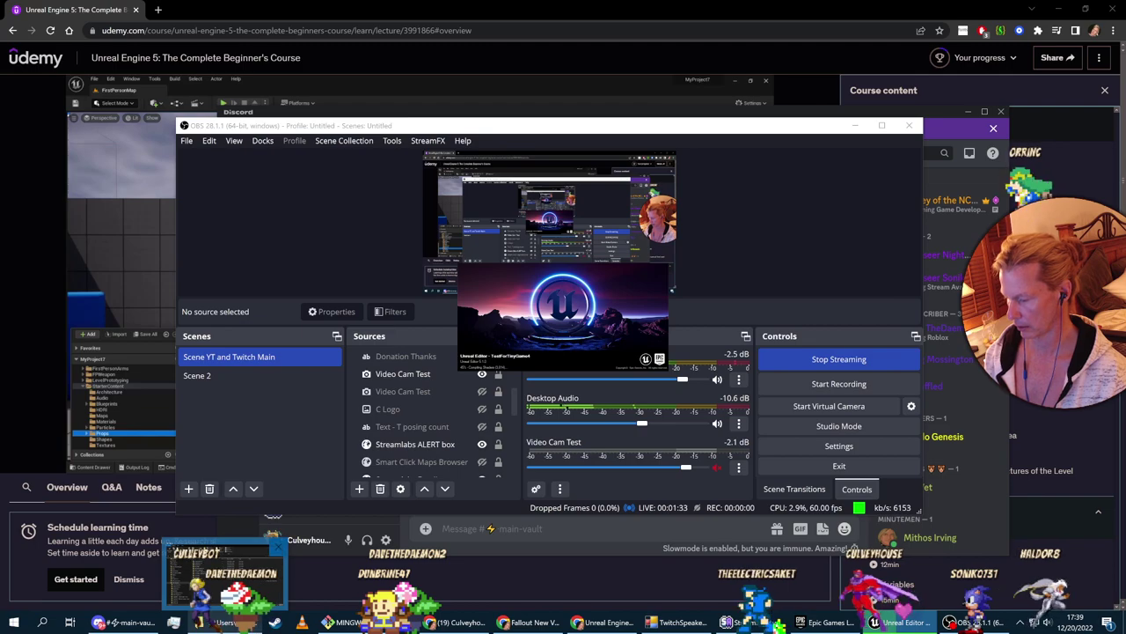
mouse_move(110, 624)
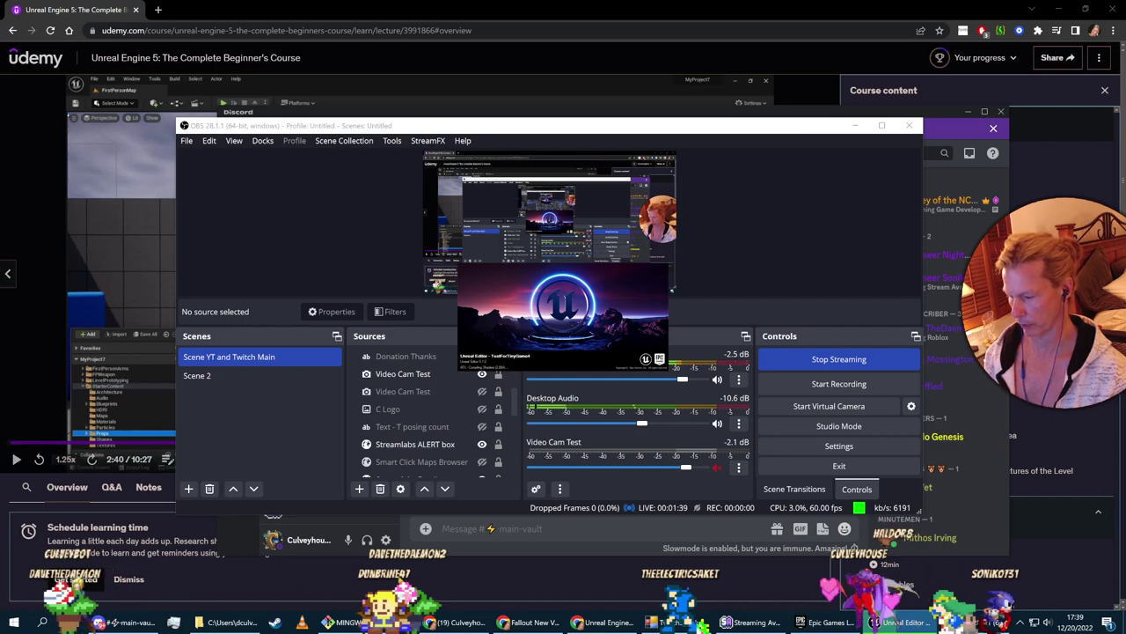
Minimise OBS to return to the Udemy course and play the Static Meshes lecture up to the Simulate Physics instruction
click(855, 125)
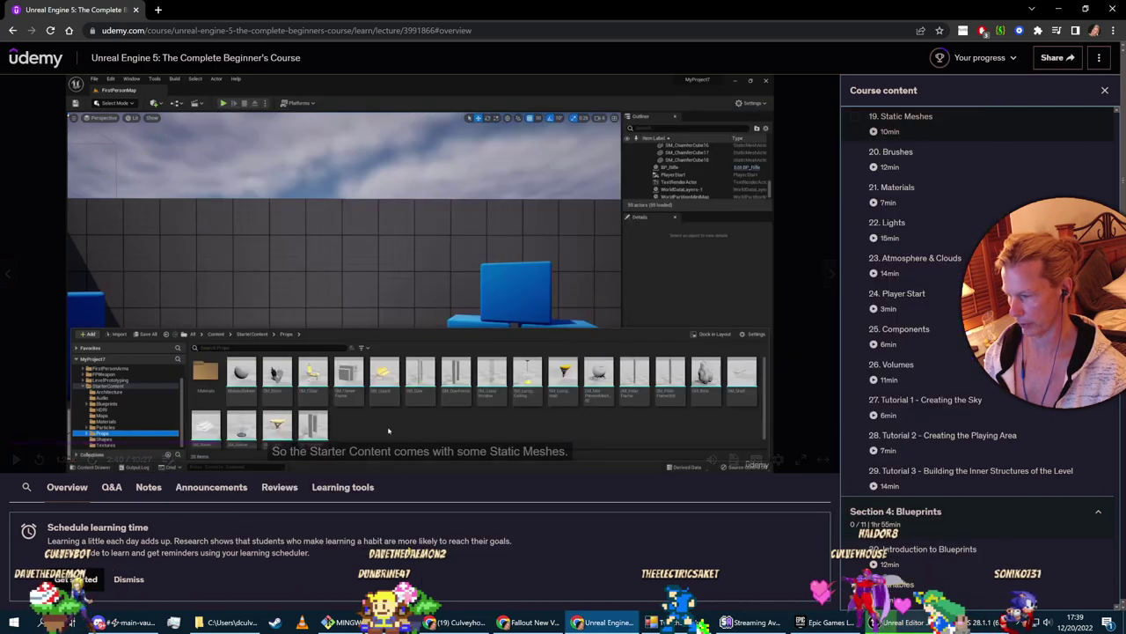
click(17, 461)
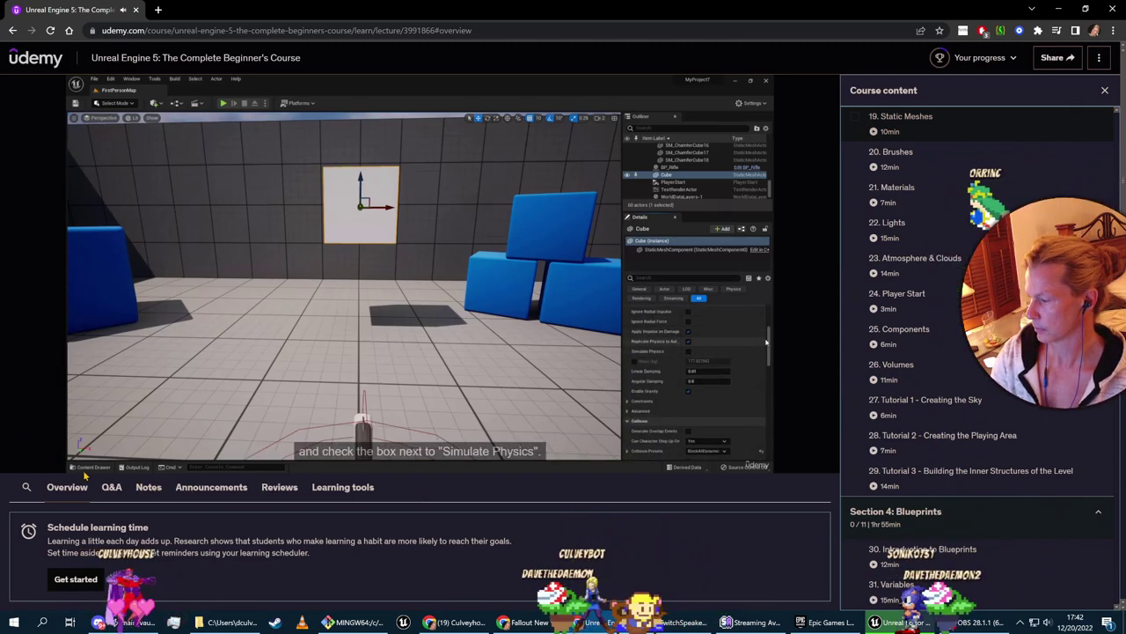
click(16, 458)
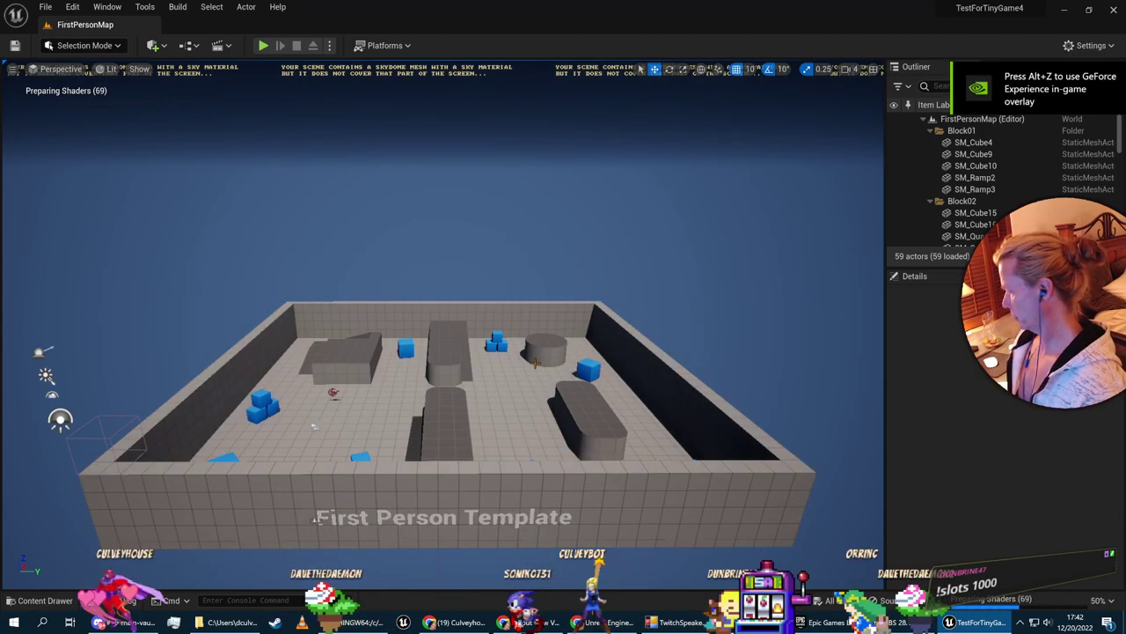
Look around the FirstPersonMap arena in the Unreal Editor and compare it with the paused lecture frame
right_drag(444, 324, 106, 295)
key(w)
key(w)
key(s)
key(w)
mouse_move(450, 370)
right_down()
mouse_move(440, 436)
mouse_move(462, 405)
mouse_move(459, 378)
right_up()
key(alt+Tab)
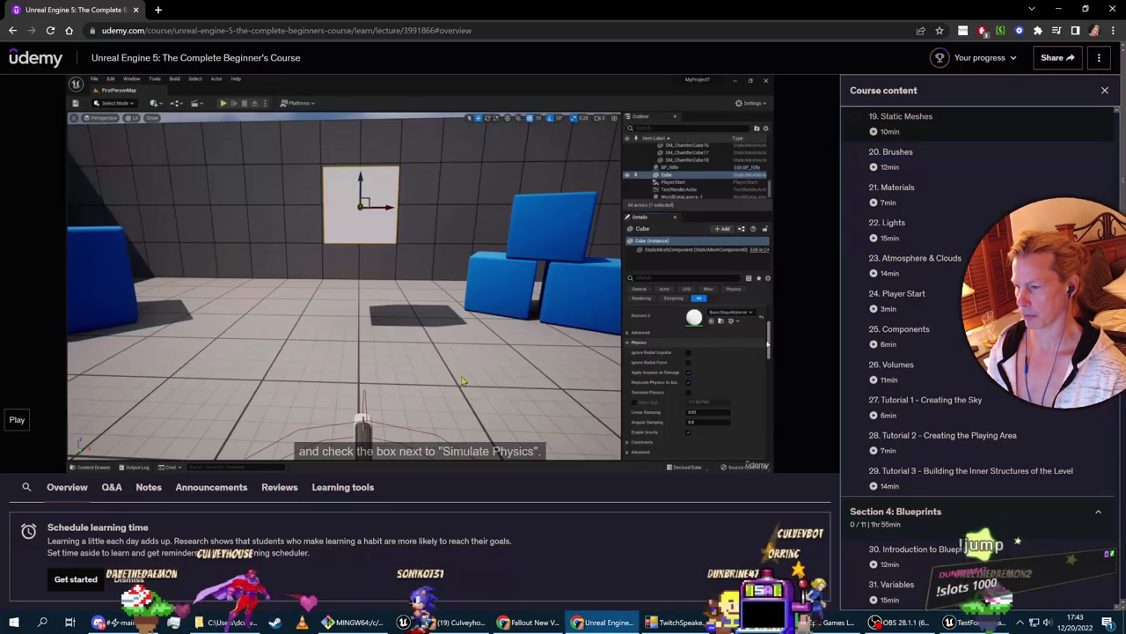
key(alt+Tab)
Raise the top blue cube of the three-cube stack to a Z location of about 270 and play-test the level
key(s)
right_drag(376, 306, 395, 282)
key(d)
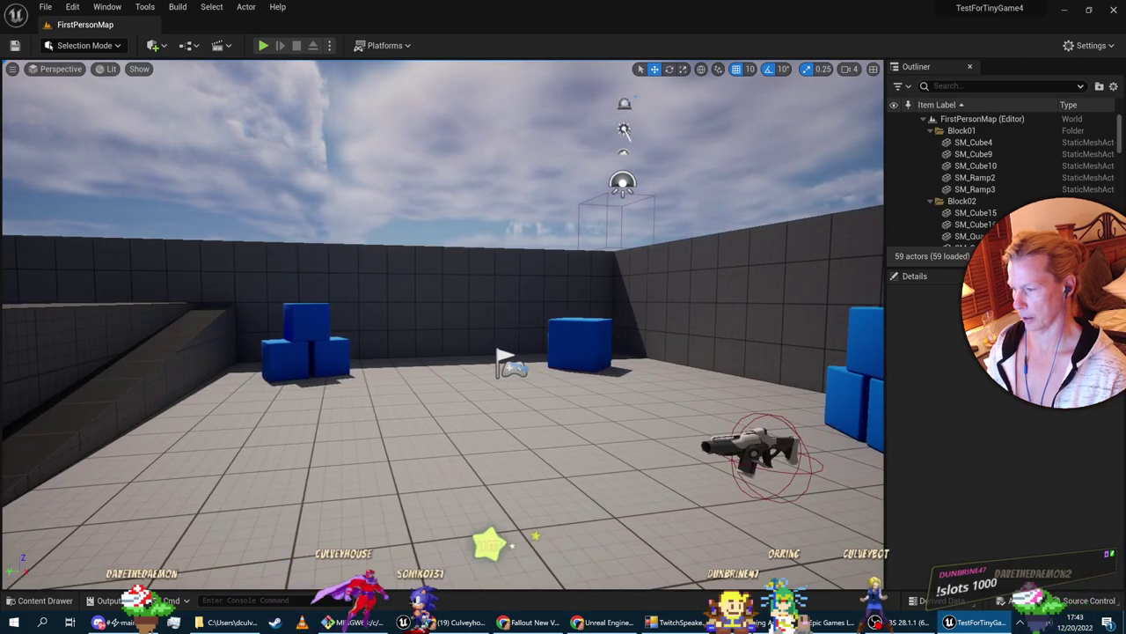
click(308, 324)
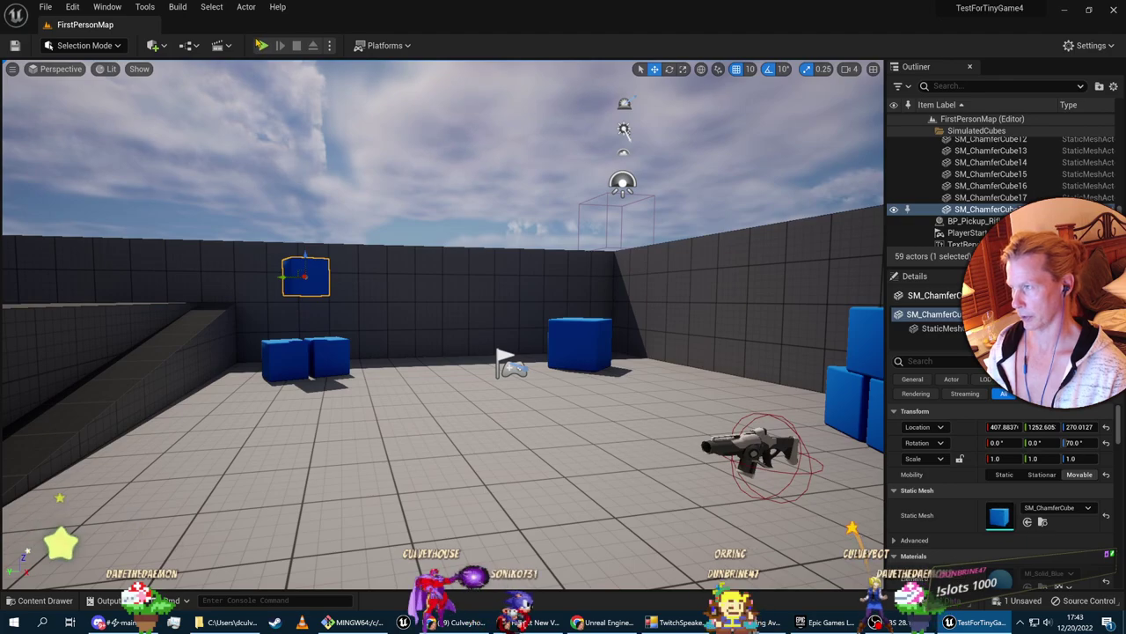
click(262, 45)
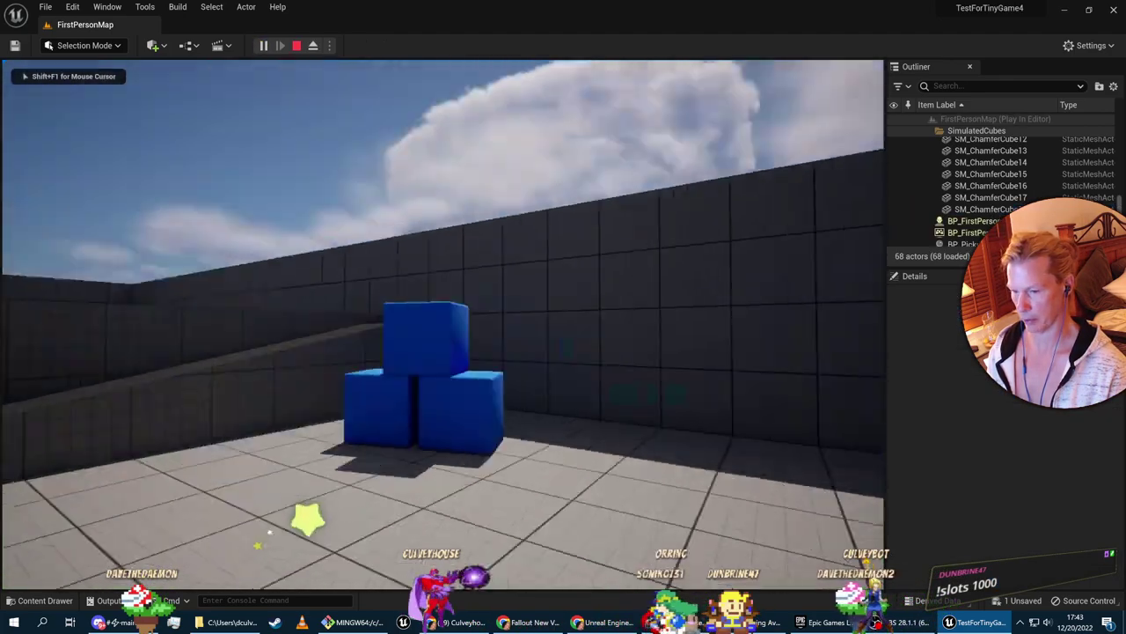
key(s)
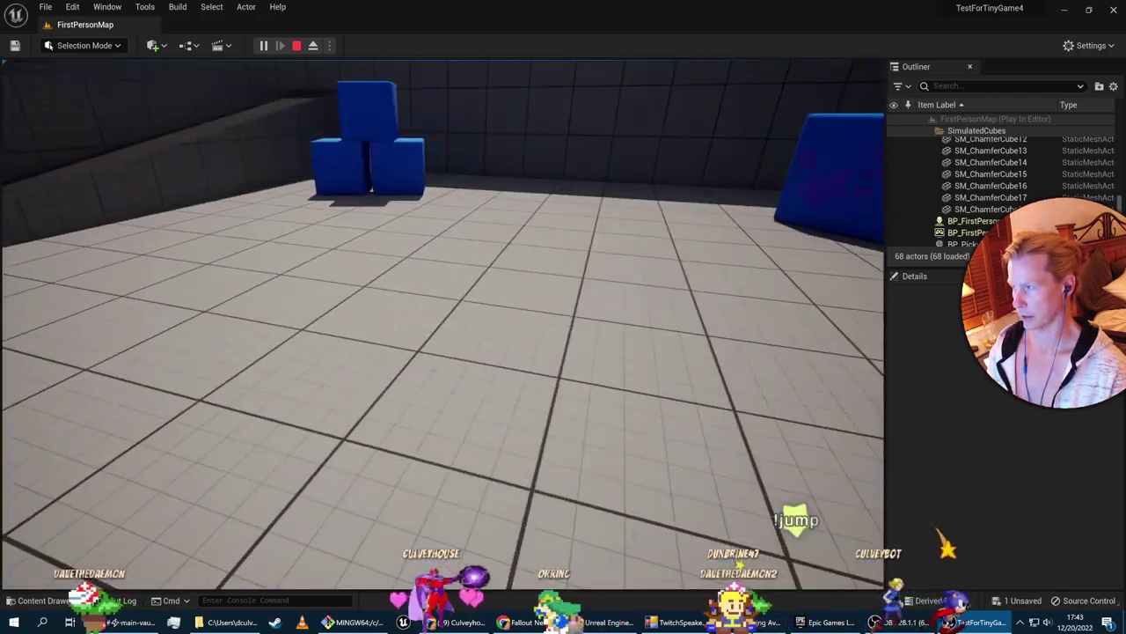
key(Escape)
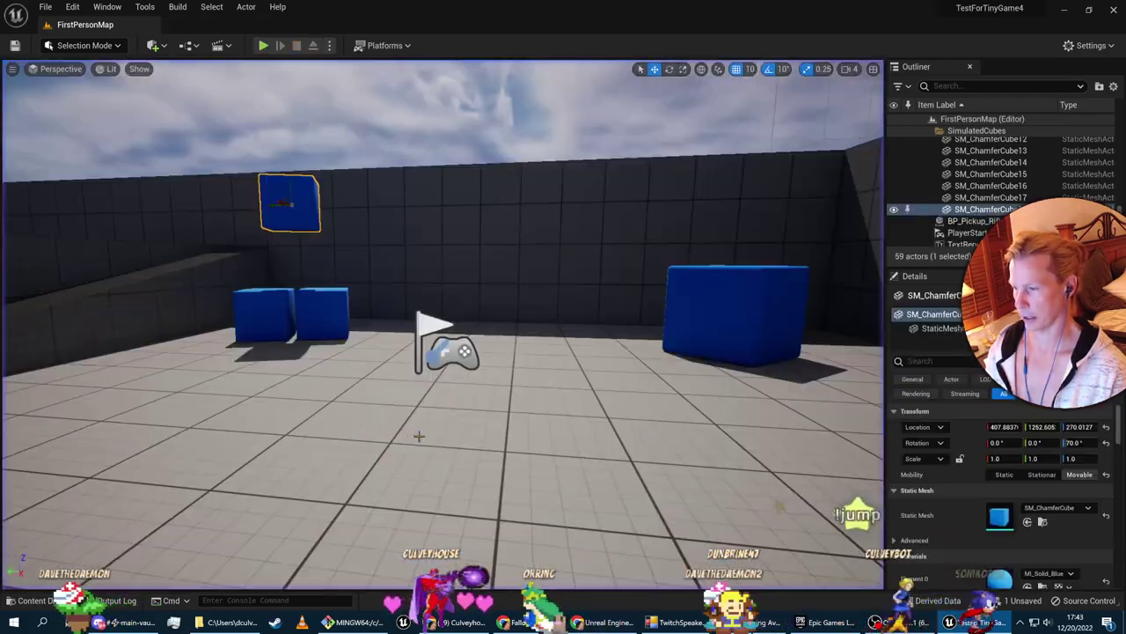
Play-test the level to watch the raised blue cube drop, walk up to the stack, and end the session
click(329, 44)
click(370, 234)
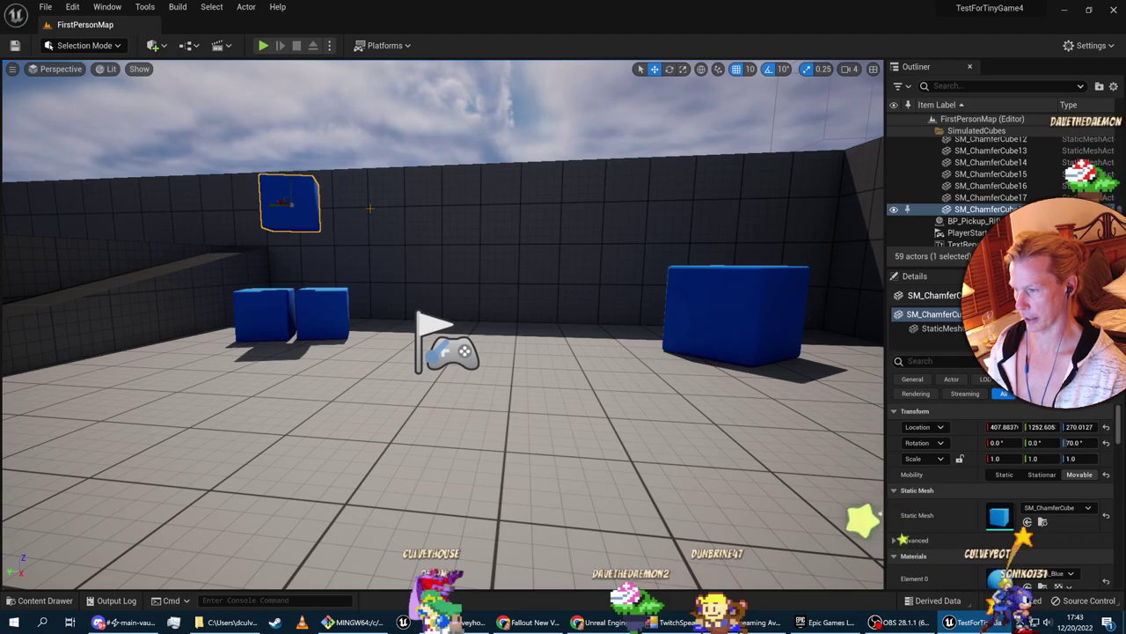
click(262, 46)
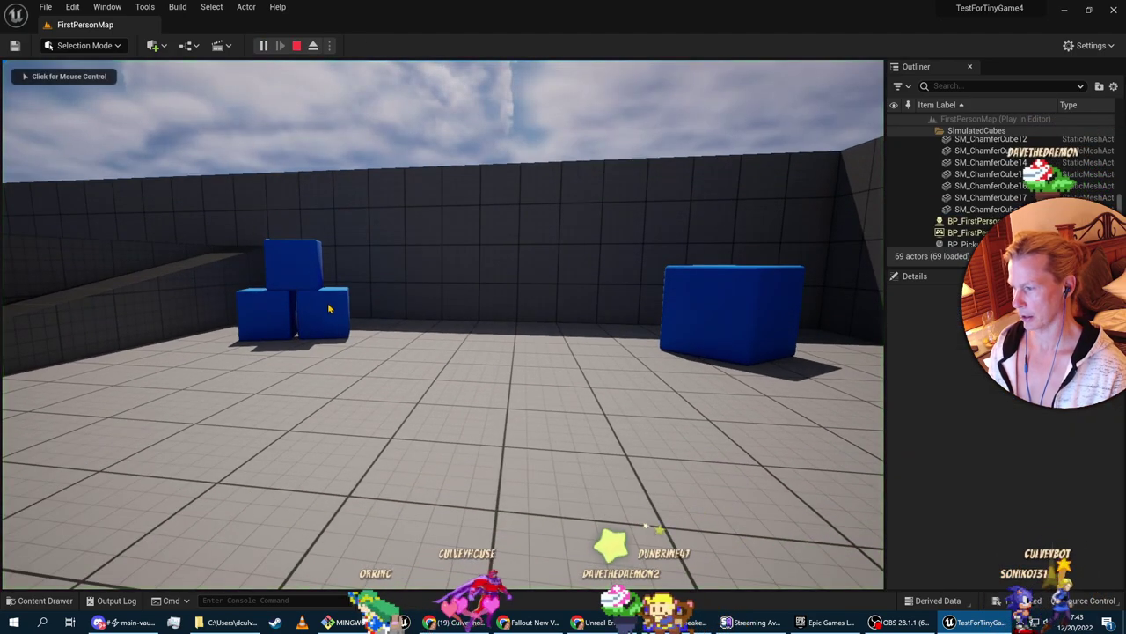
click(328, 308)
key(w)
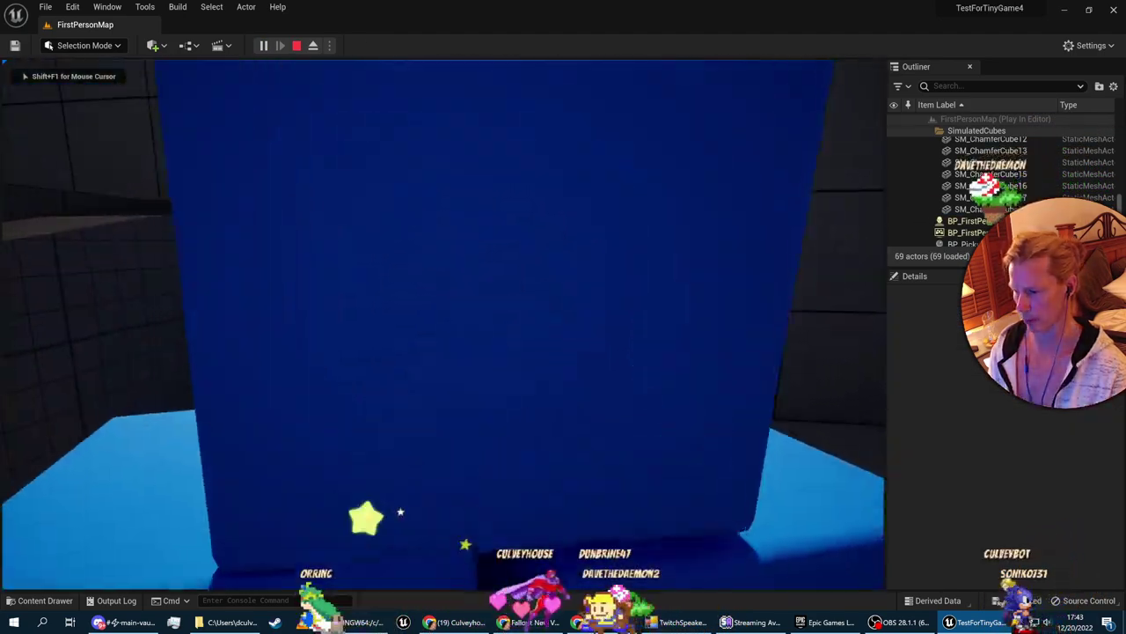
key(s)
key(w)
key(s)
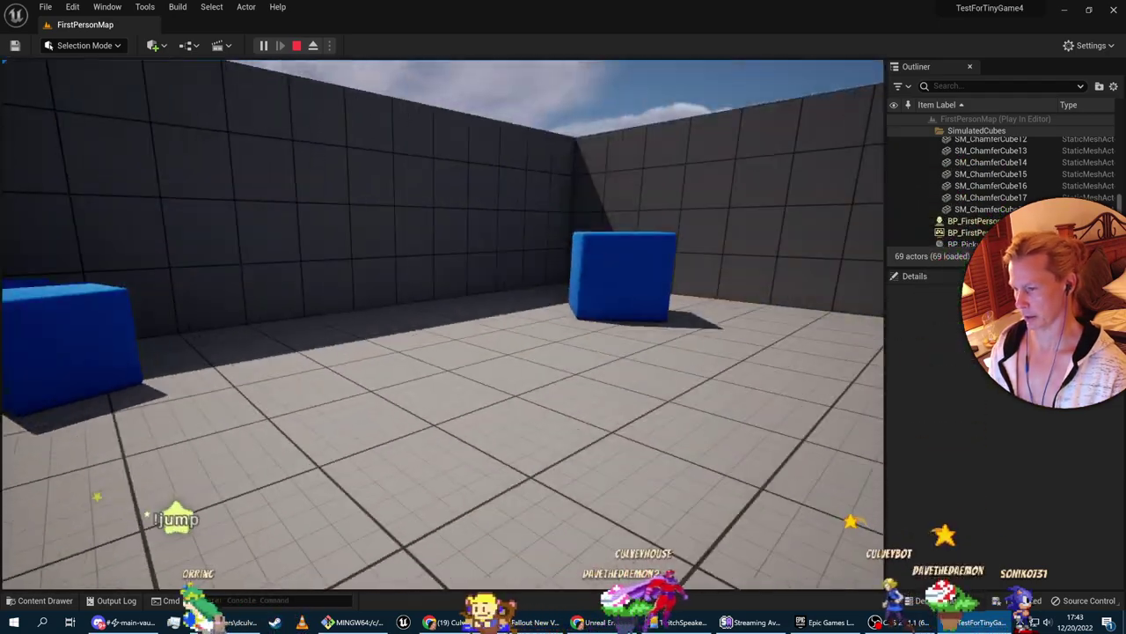
key(Escape)
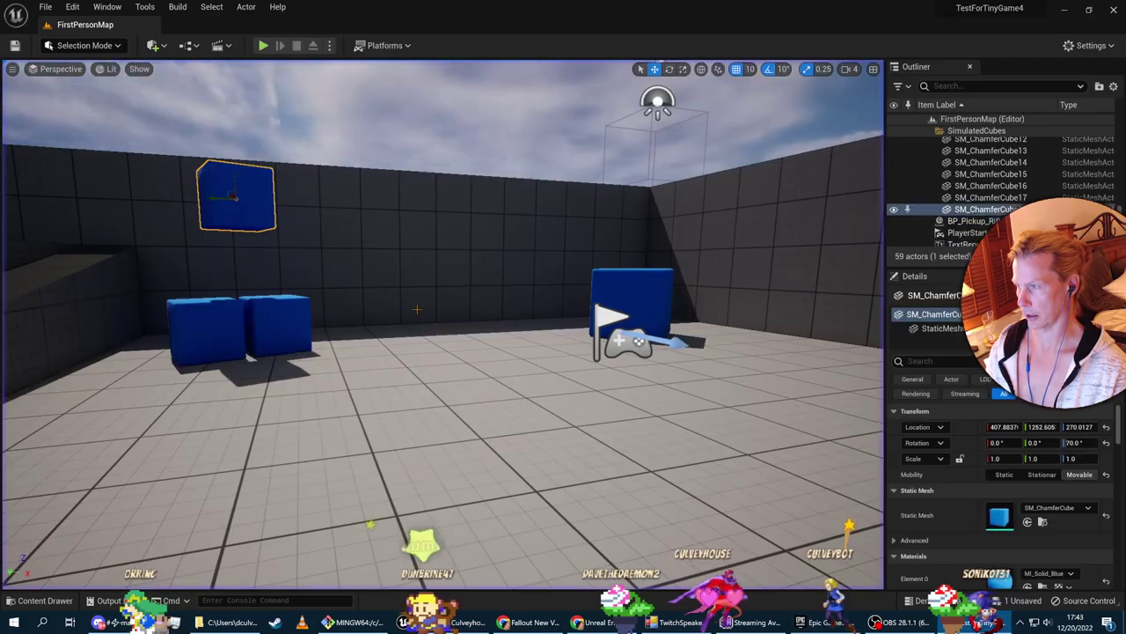
Add a basic cube shape to the level and move it into the air at about X 710, Y 900, Z 270
click(155, 47)
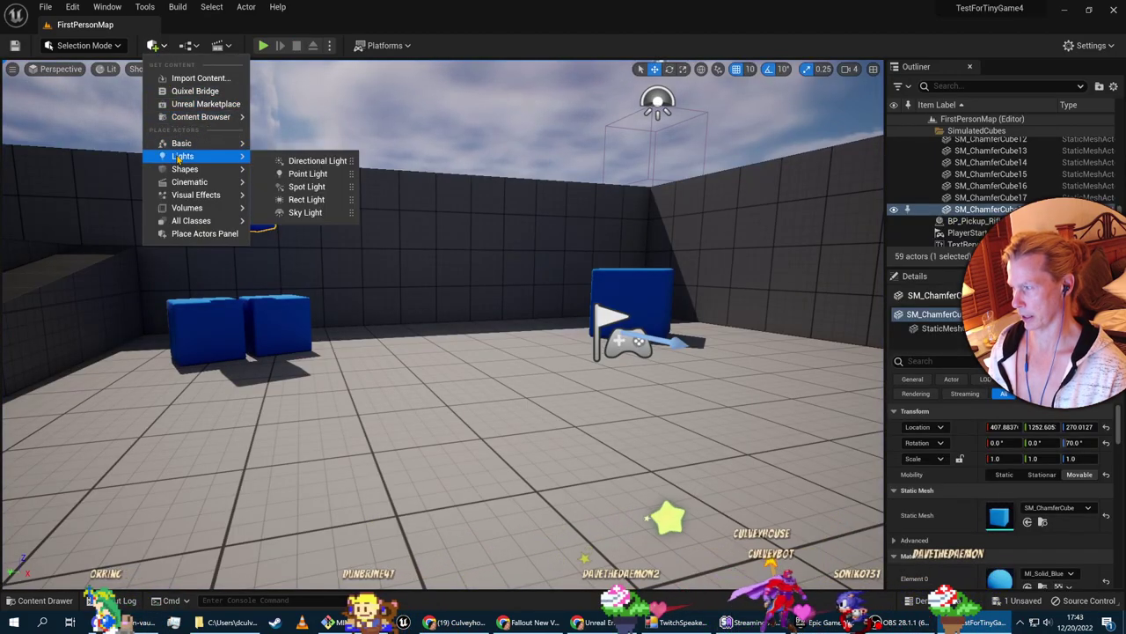
mouse_move(193, 143)
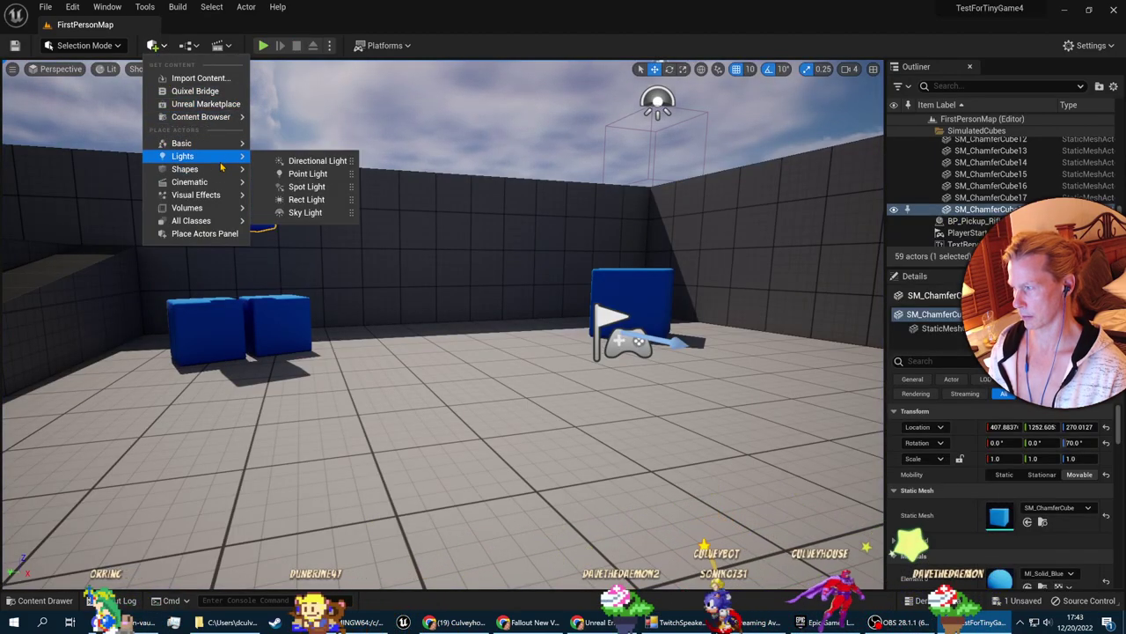
click(297, 174)
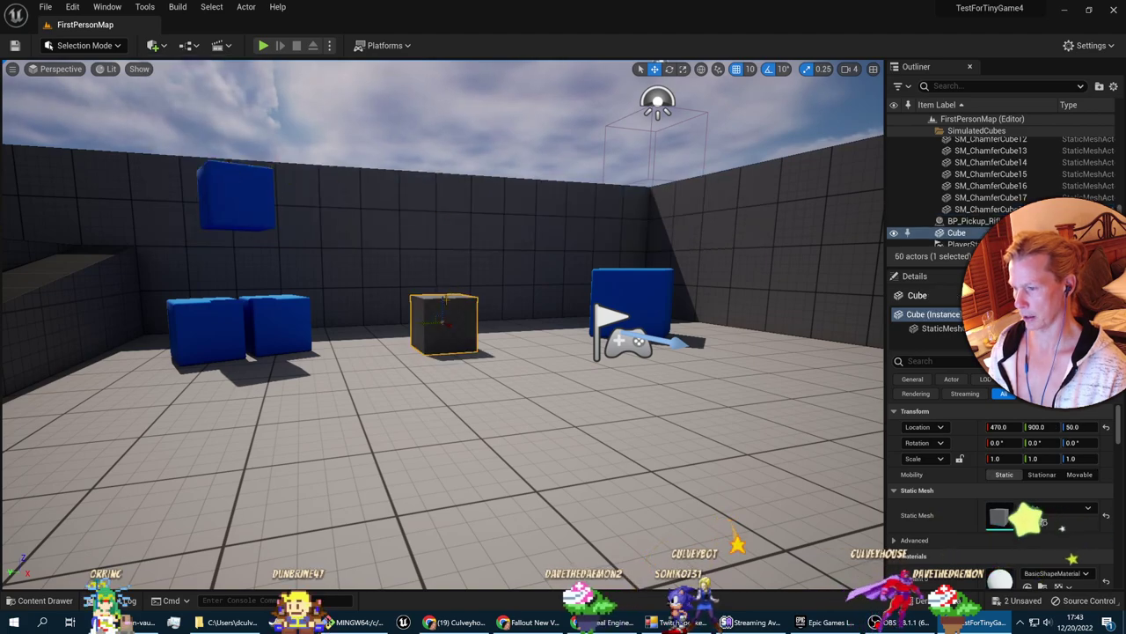
drag(447, 258, 508, 173)
Play-test the level and examine the suspended white cube from underneath, jumping beneath it
click(263, 46)
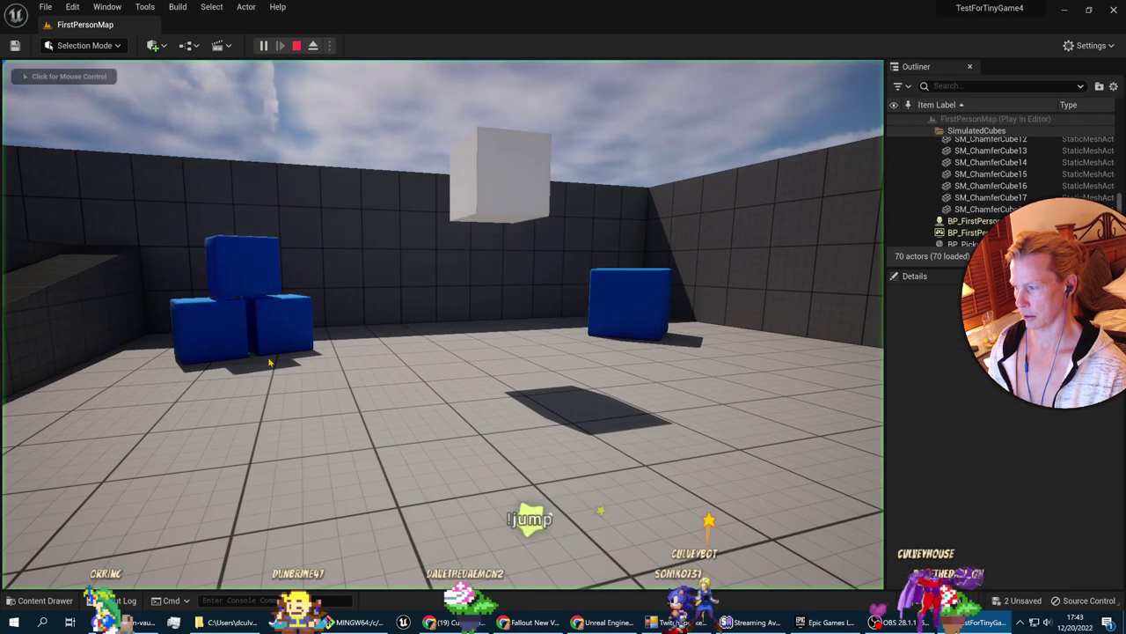
key(w)
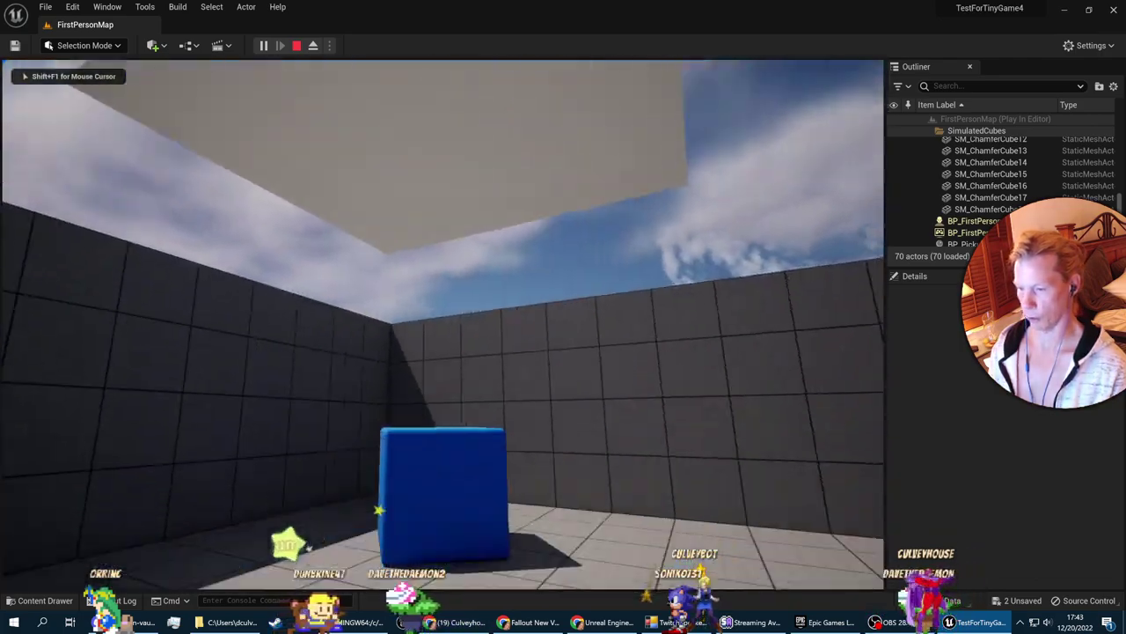
key(space)
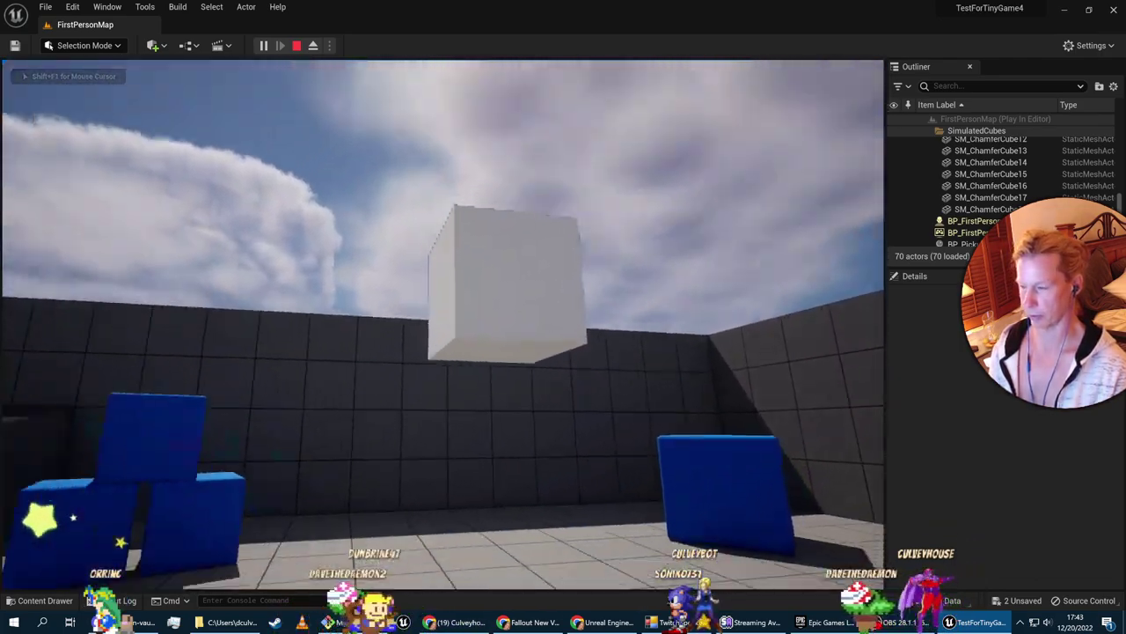
Switch to the Udemy course and replay the Static Meshes lecture's explanation of Movable mobility from about 5:37
key(alt+Tab)
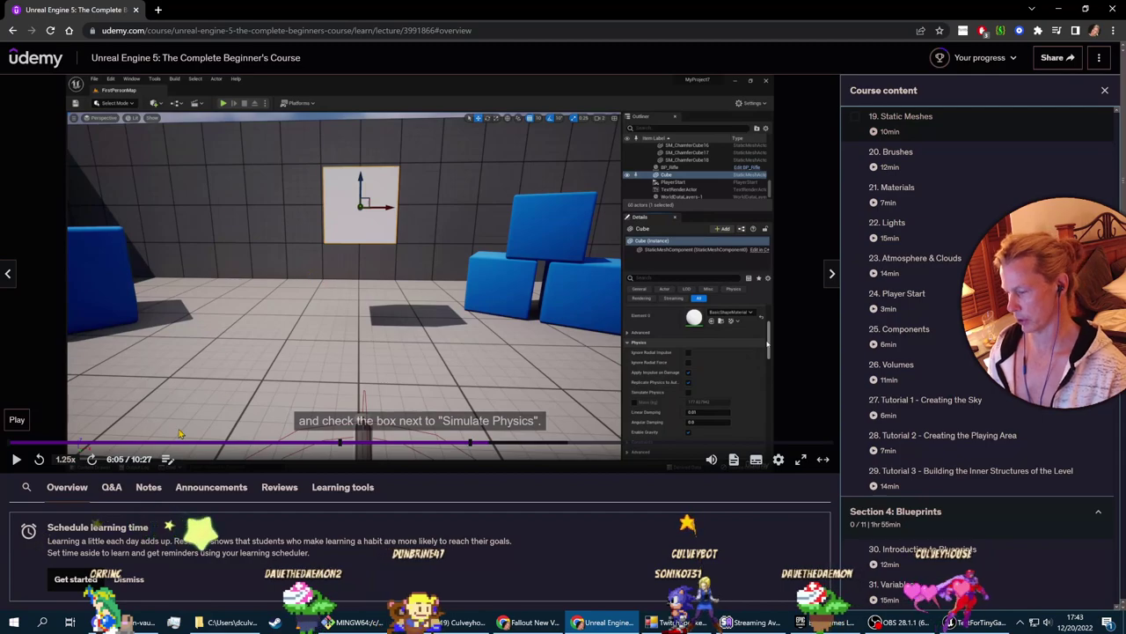
click(17, 460)
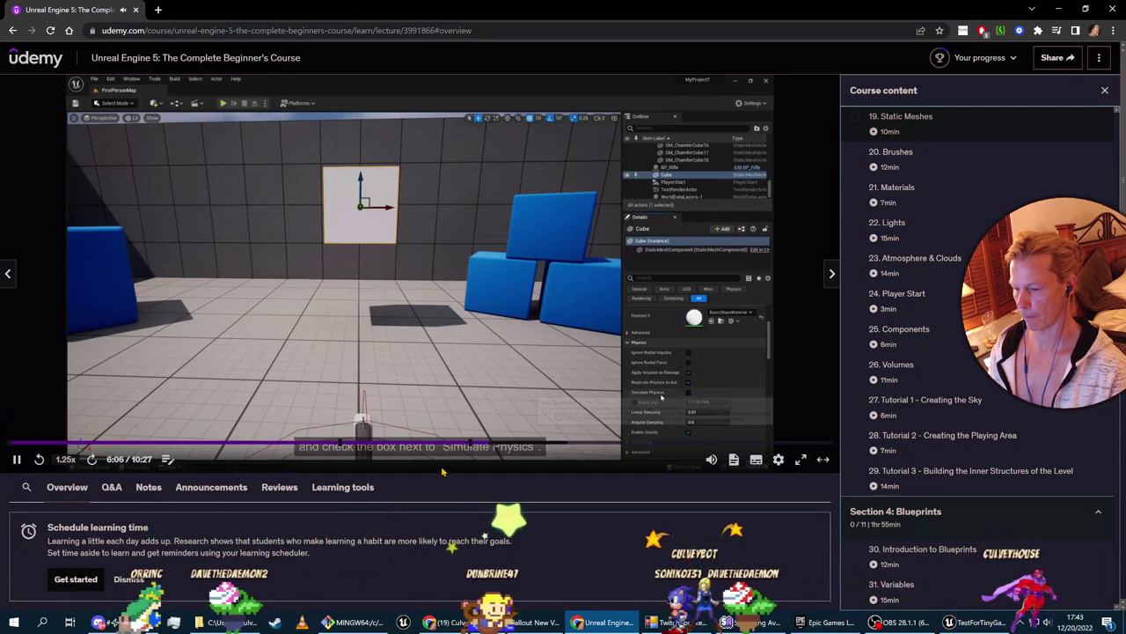
key(Left)
key(Left)
key(Left)
key(Left)
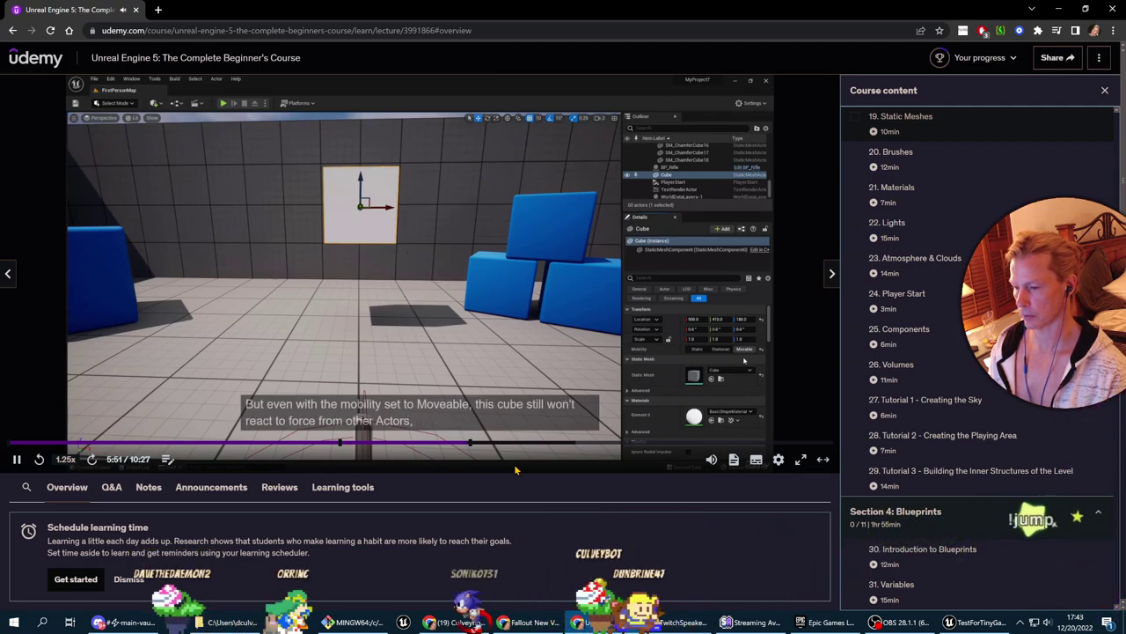
key(Left)
key(Left)
key(Left)
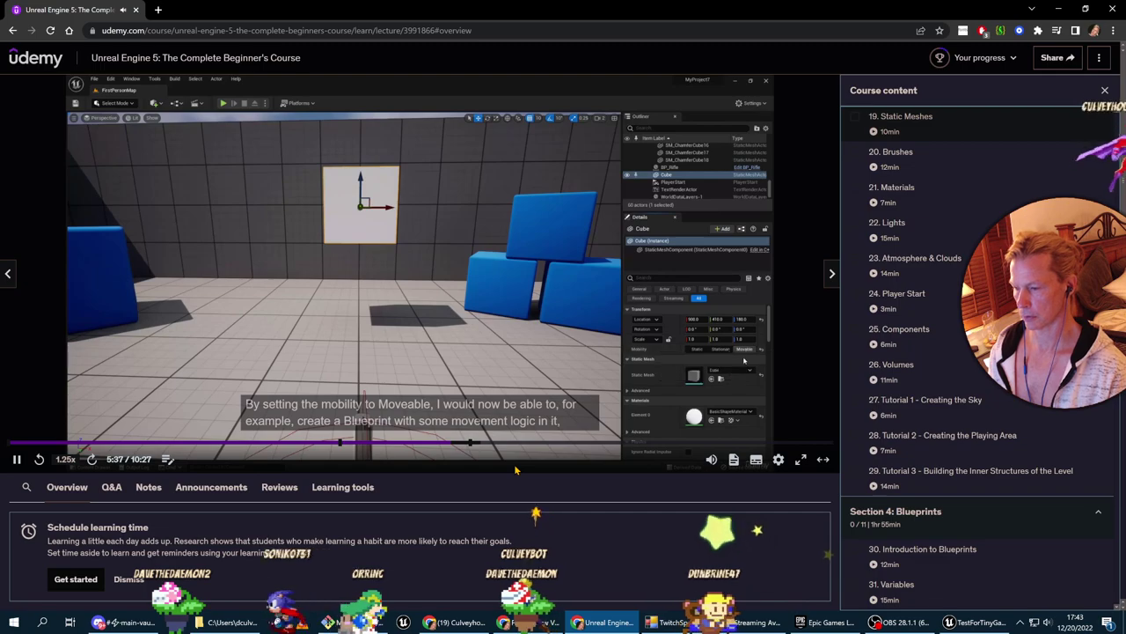
key(Left)
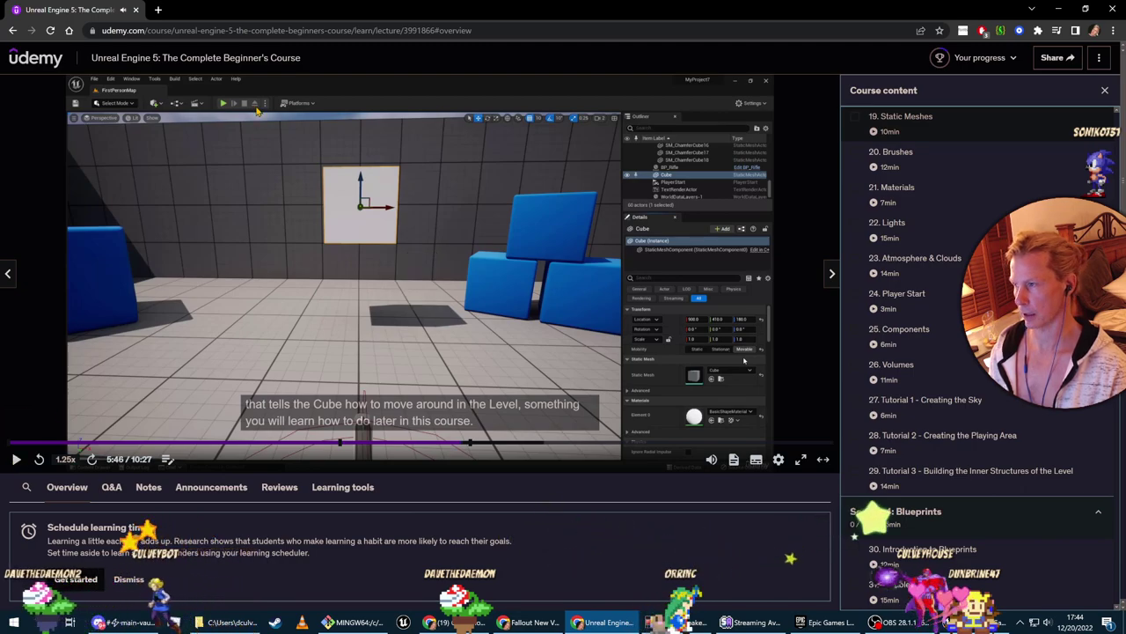
Return to the Unreal Editor, end the play test and set the white cube's mobility to Movable
key(alt+Tab)
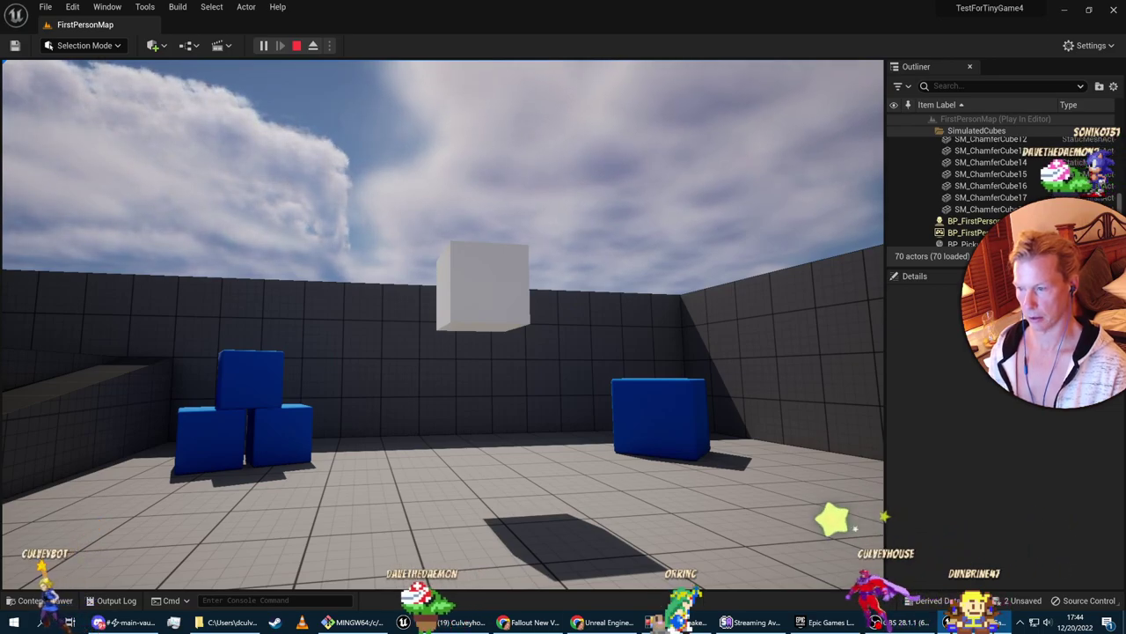
click(443, 324)
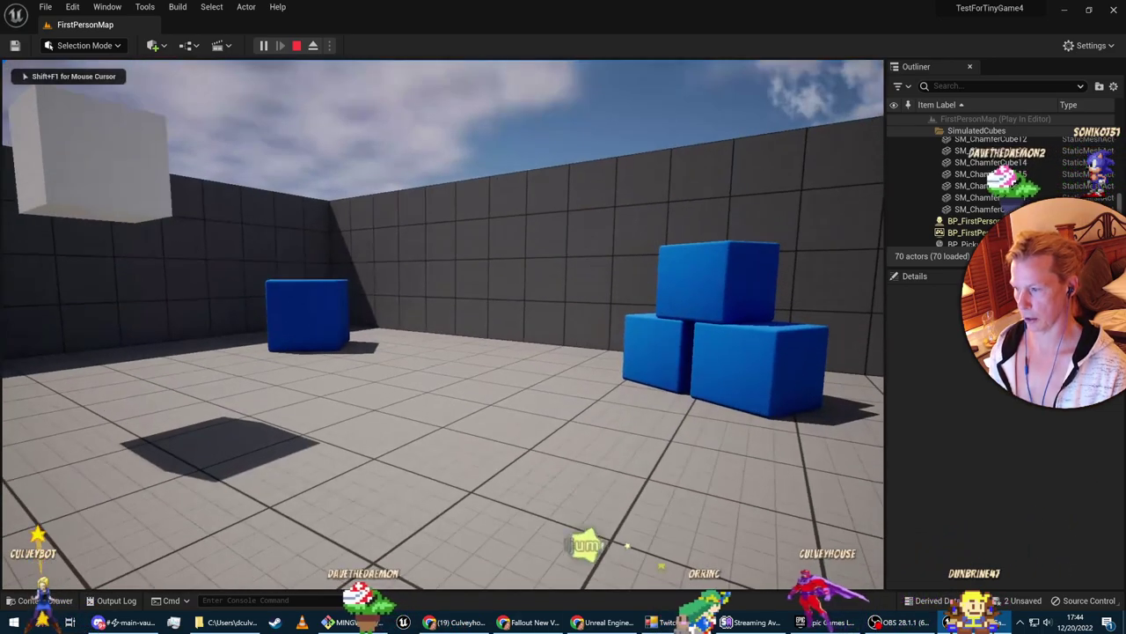
key(Escape)
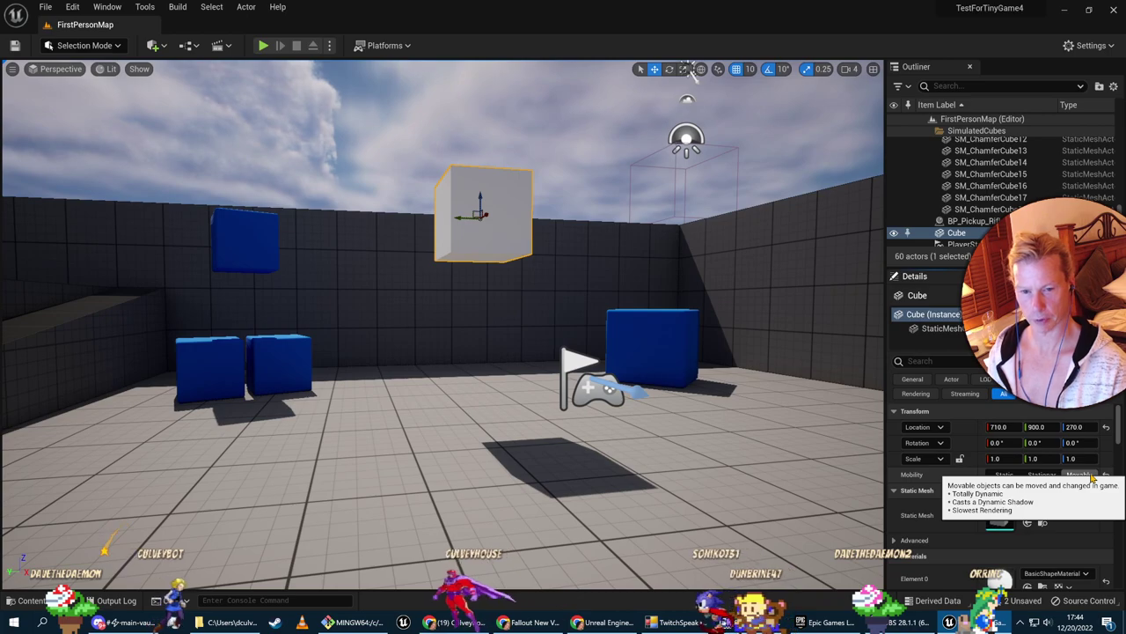
Switch to the Udemy course and play the lecture from 5:46 to the Simulate Physics instruction
key(alt+Tab)
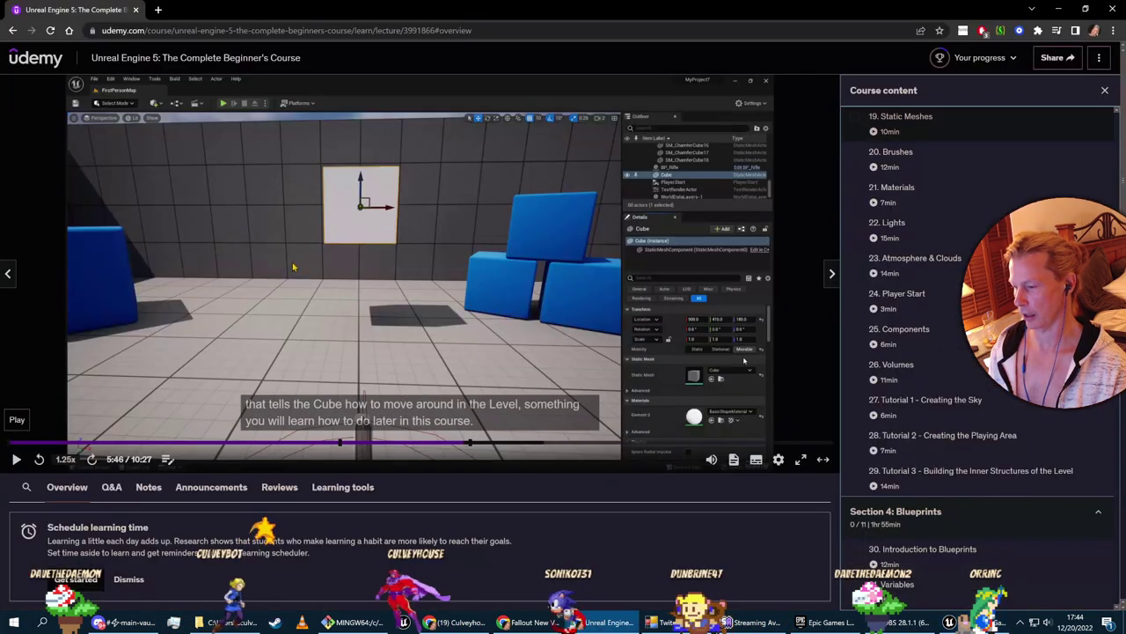
key(space)
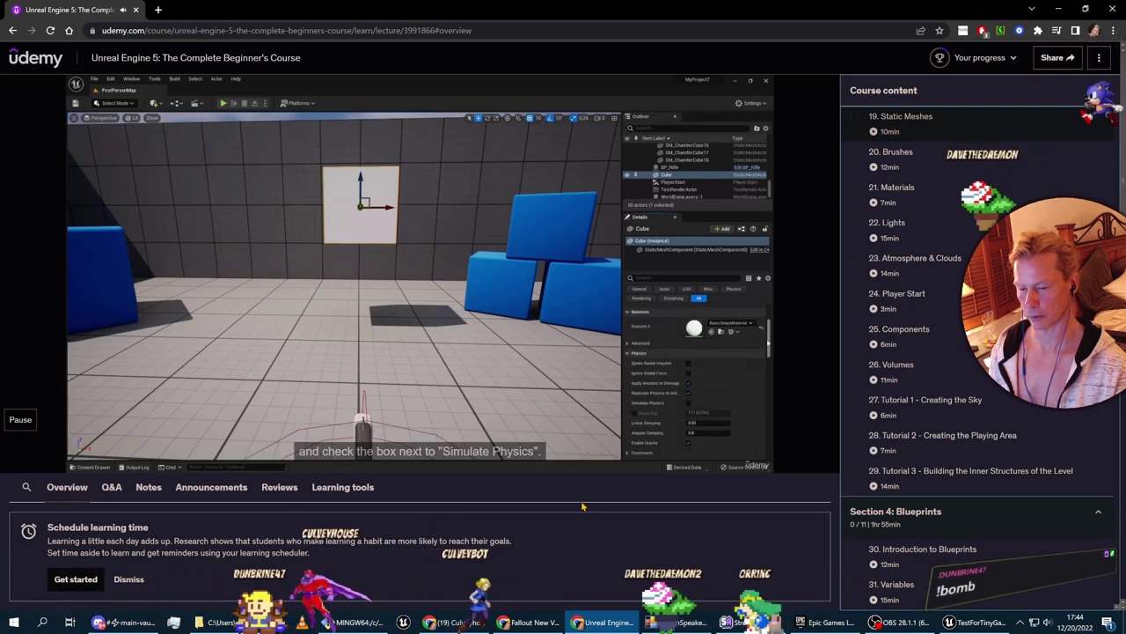
key(space)
Return to the Unreal Editor and enable Simulate Physics for the white cube, checking the setting against the lecture
key(alt+Tab)
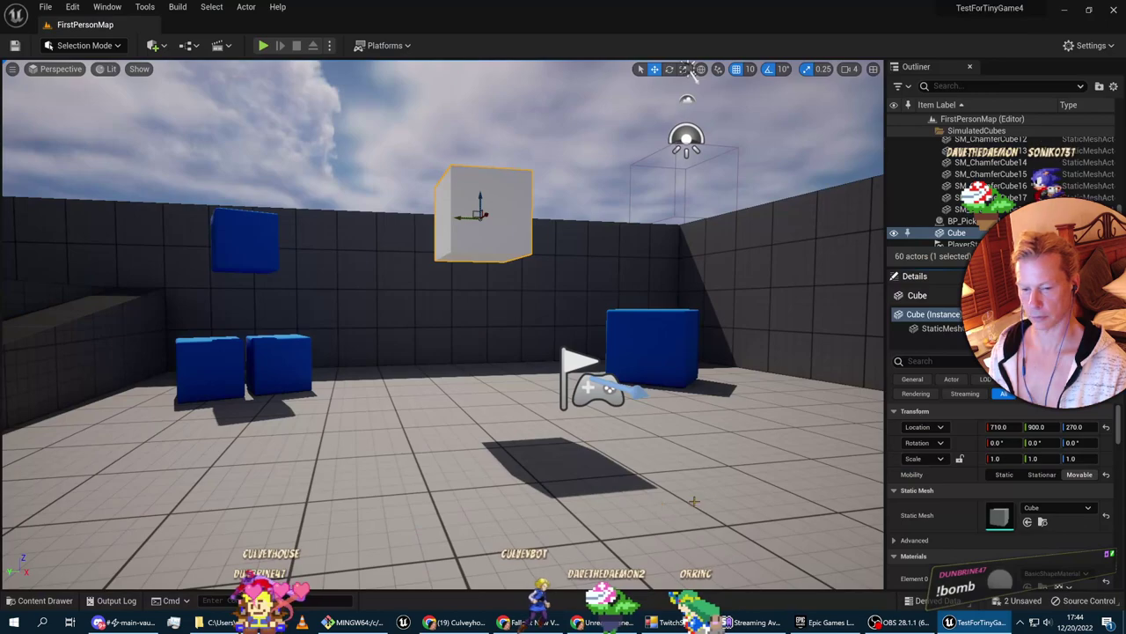
scroll(956, 546, down, 1)
scroll(956, 546, down, 10)
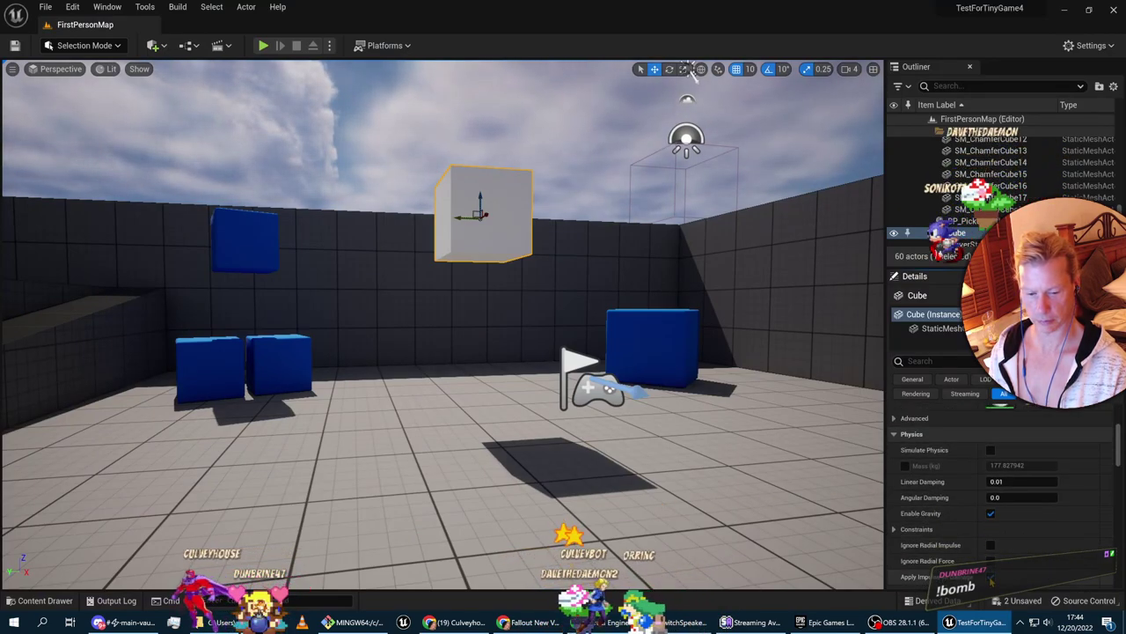
scroll(994, 519, up, 2)
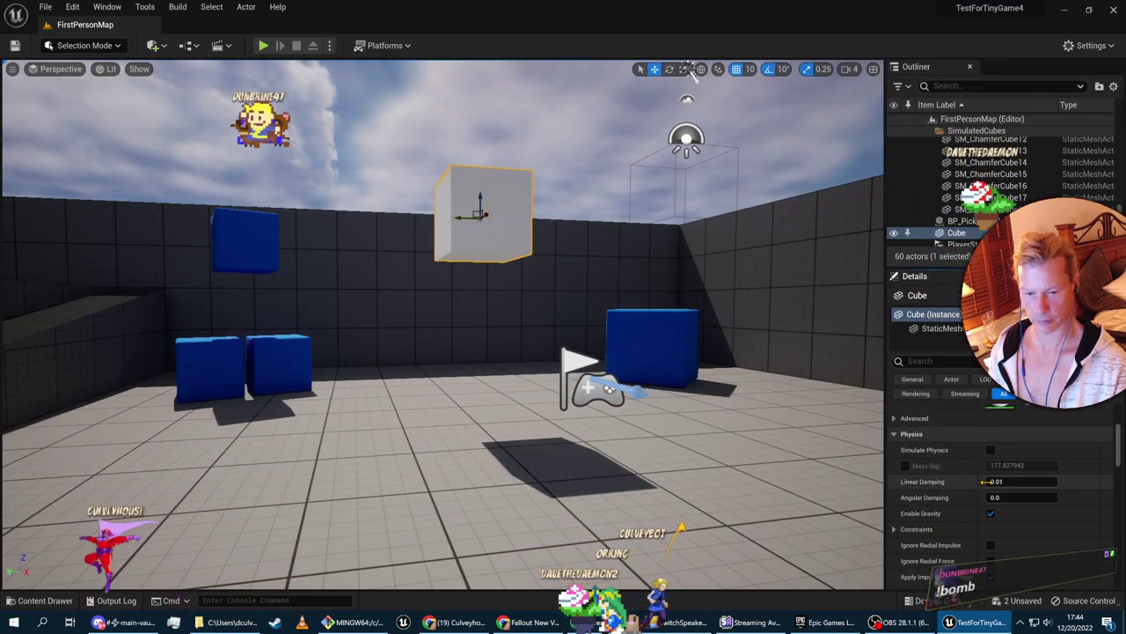
key(alt+Tab)
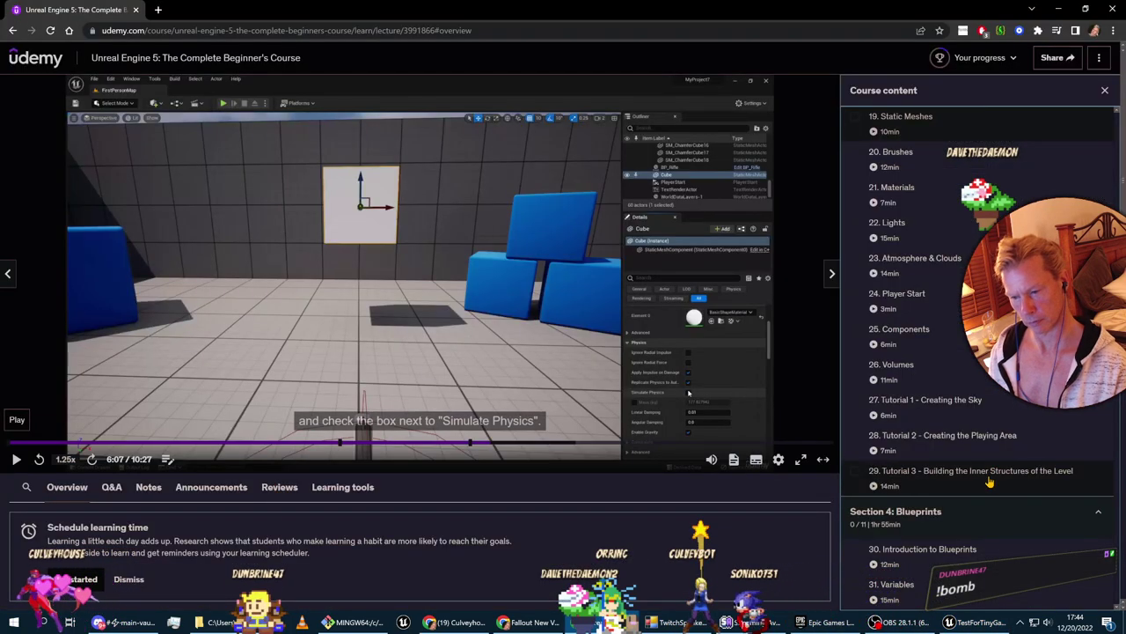
key(alt+Tab)
click(990, 470)
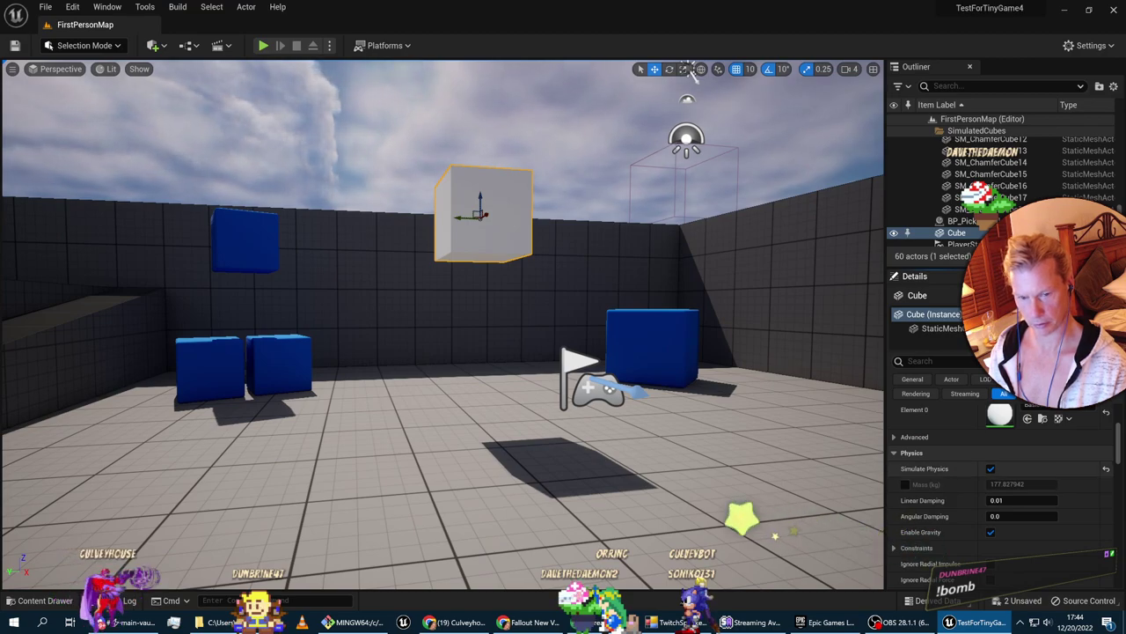
Compare the white cube's Physics settings with the Udemy lecture and play the lecture's falling-cube demonstration
key(alt+Tab)
key(alt+Tab)
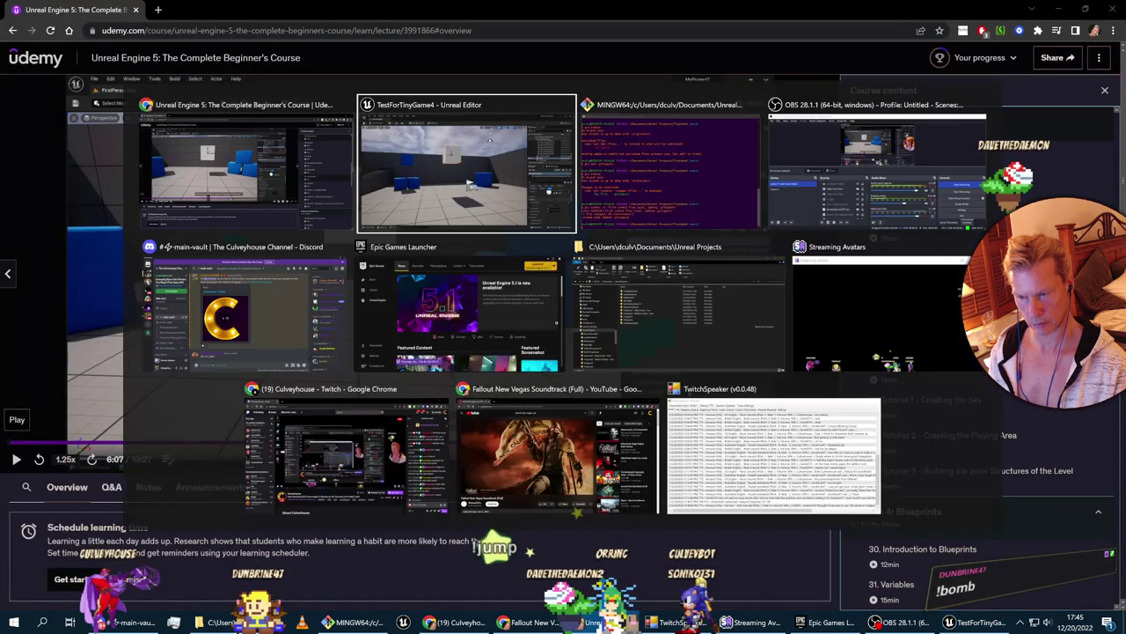
scroll(977, 452, up, 1)
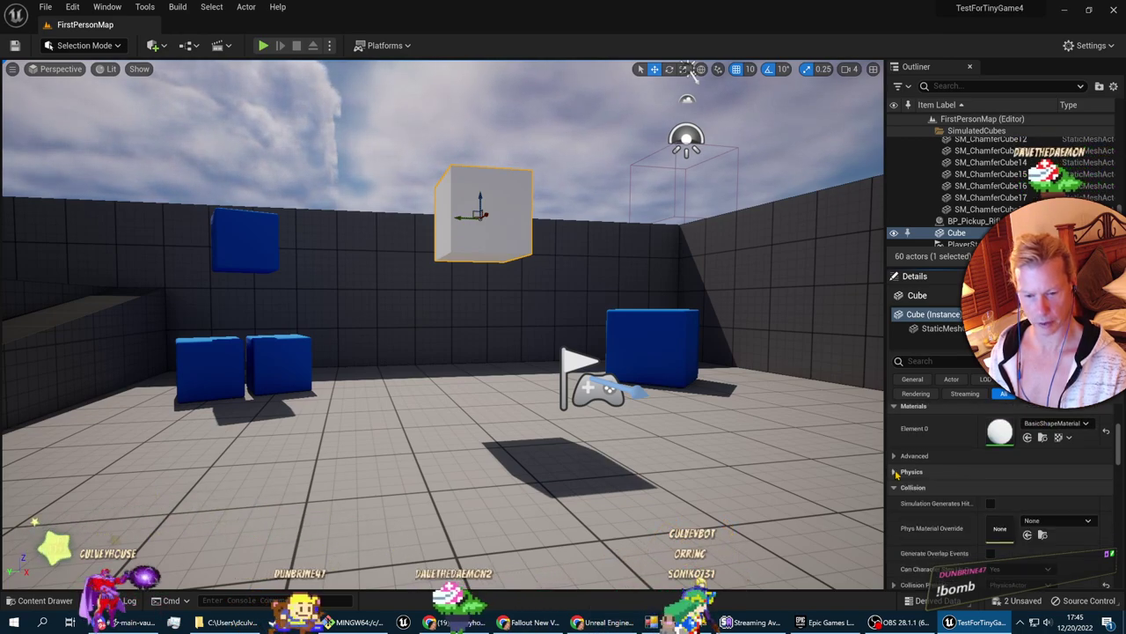
key(alt+Tab)
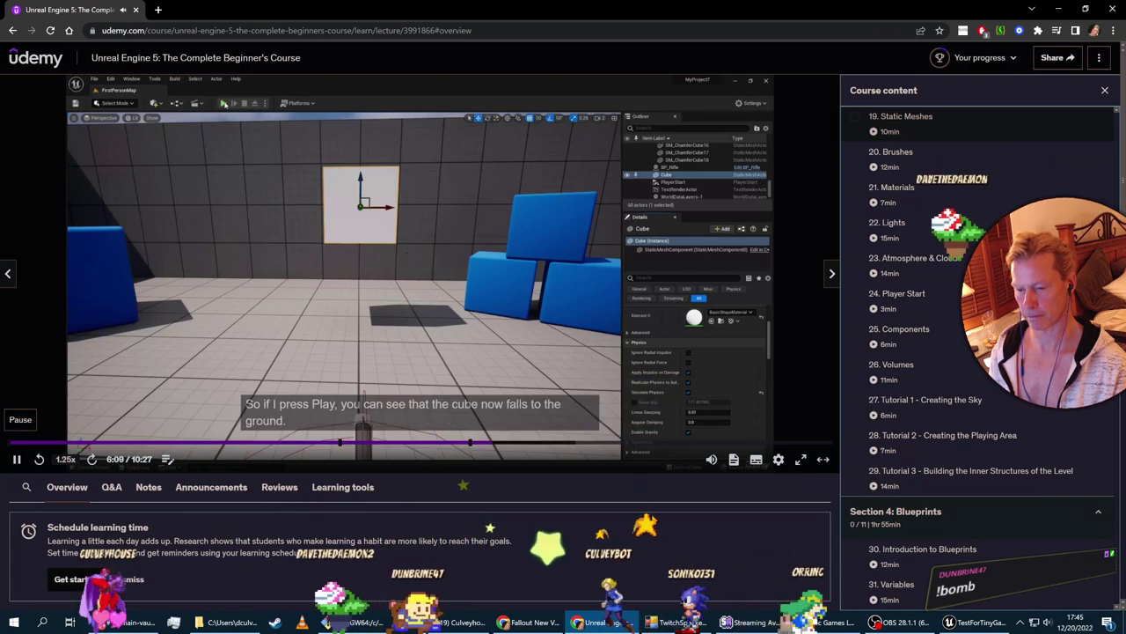
Play-test the physics-enabled white cube in the Unreal Editor by walking into it, and return to the Udemy lecture
key(alt+Tab)
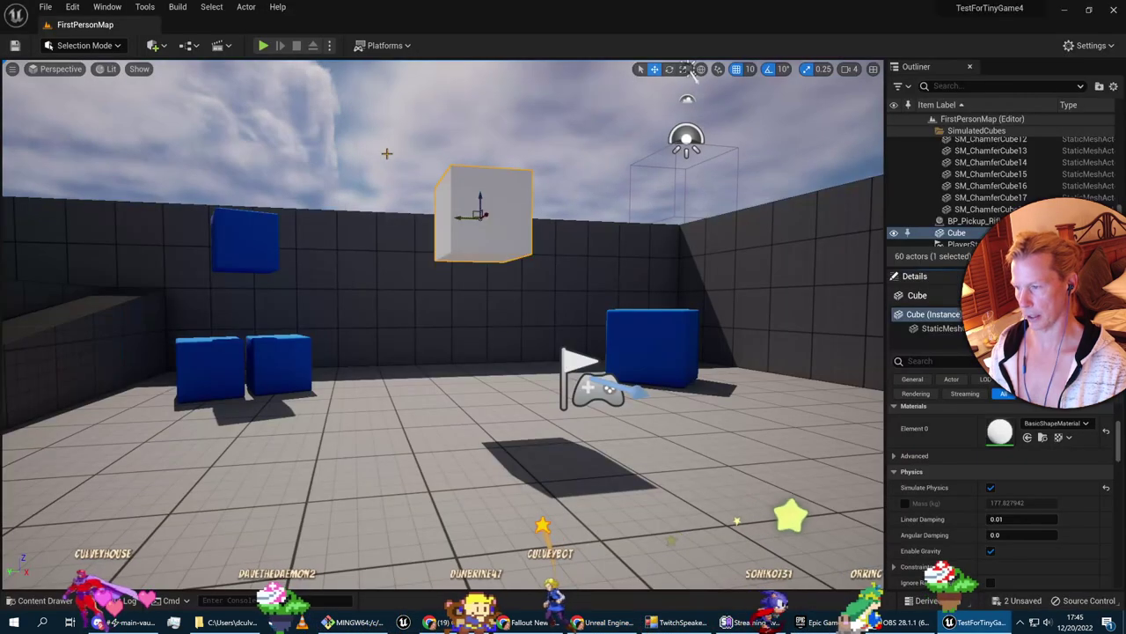
click(263, 45)
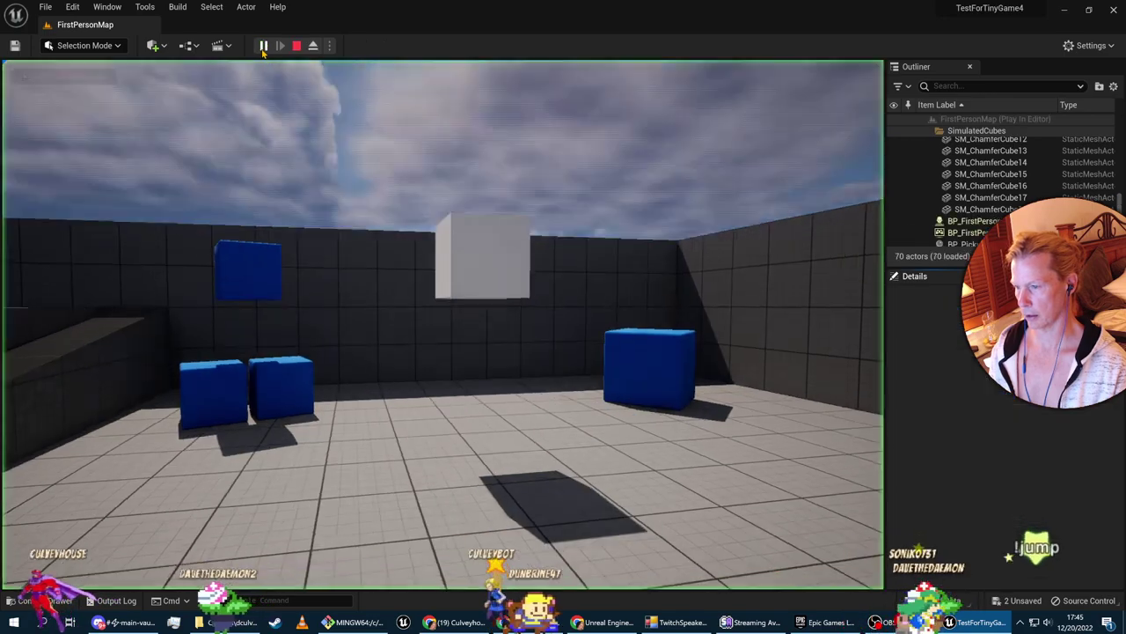
key(w)
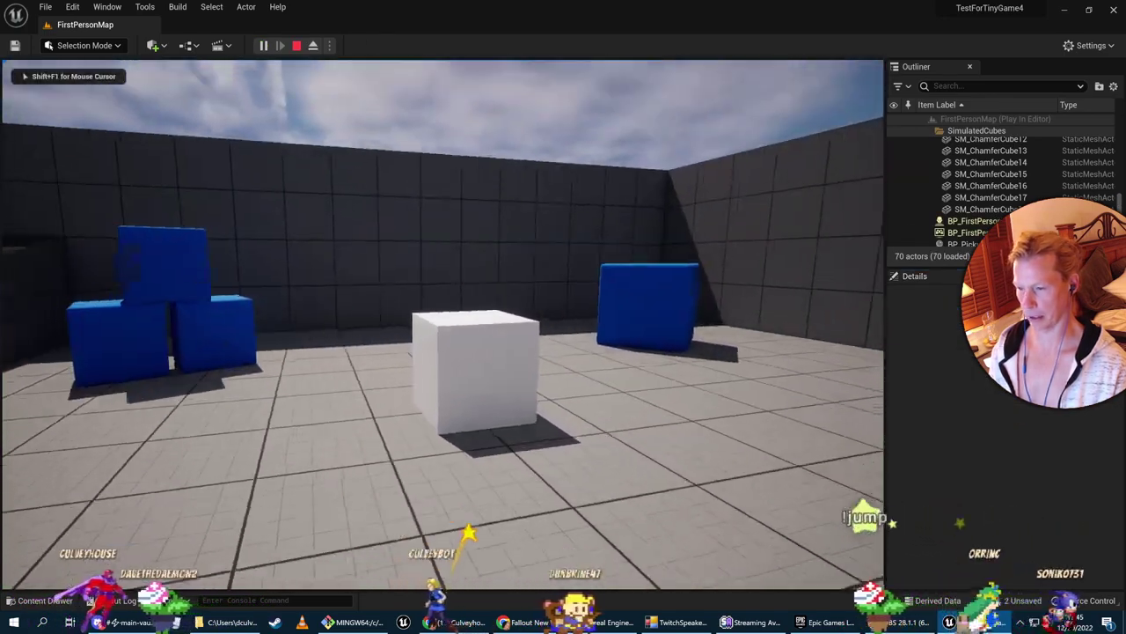
key(d)
key(s)
key(w)
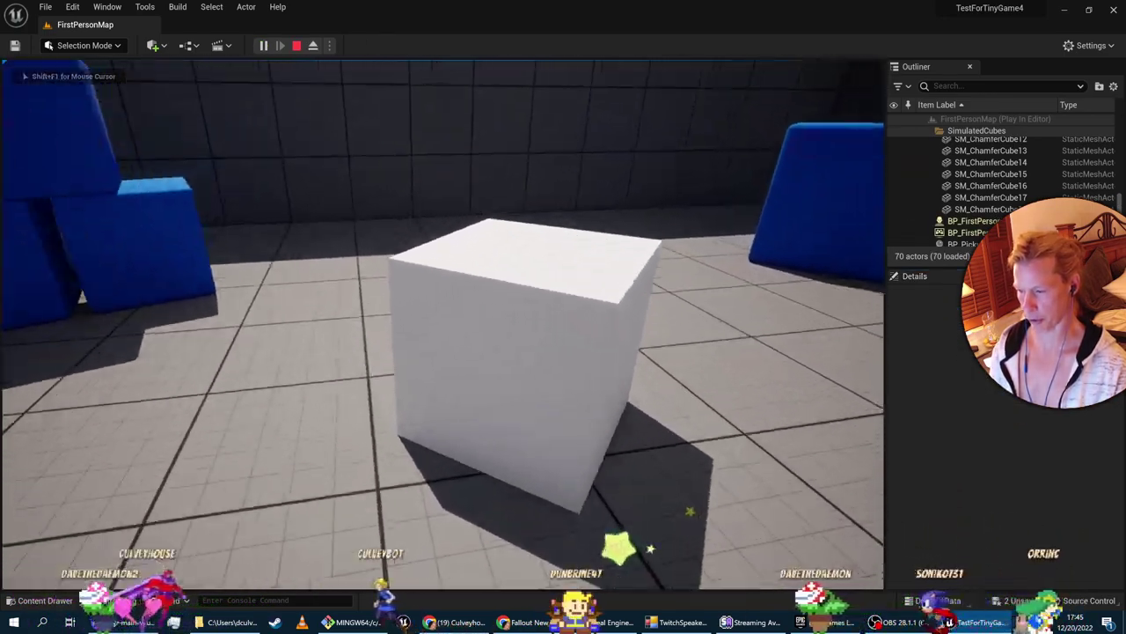
key(s)
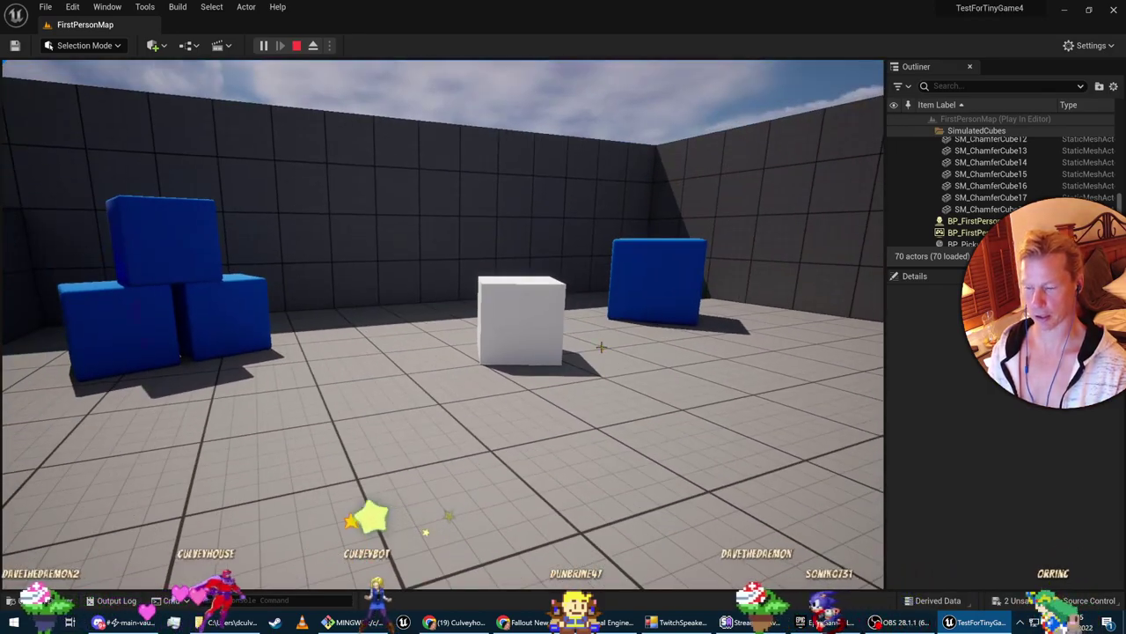
key(Escape)
key(alt+Tab)
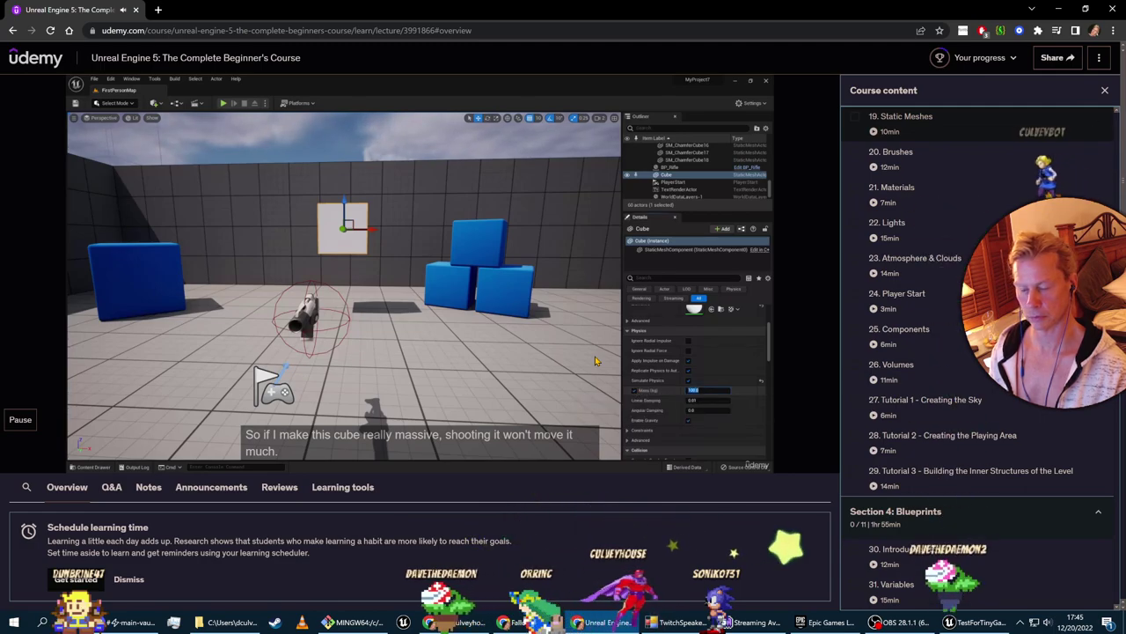
Pause the lecture, return to the Unreal Editor and override the white cube's mass with 5000 kg
mouse_move(595, 360)
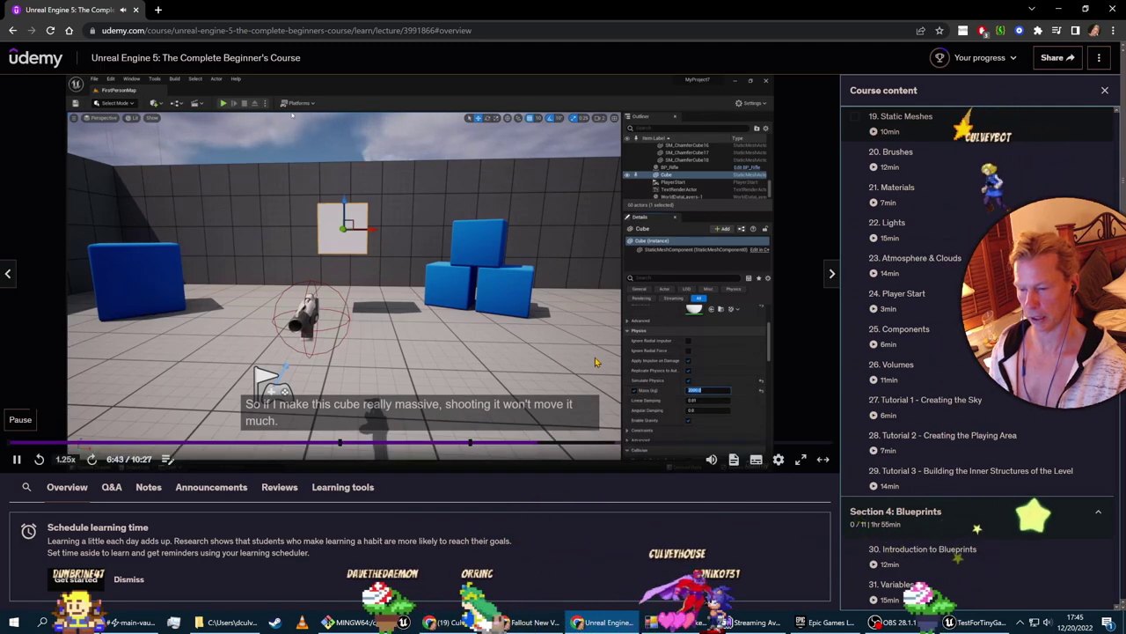
click(596, 362)
key(alt+Tab)
mouse_move(542, 311)
right_down()
mouse_move(563, 317)
mouse_move(542, 311)
right_up()
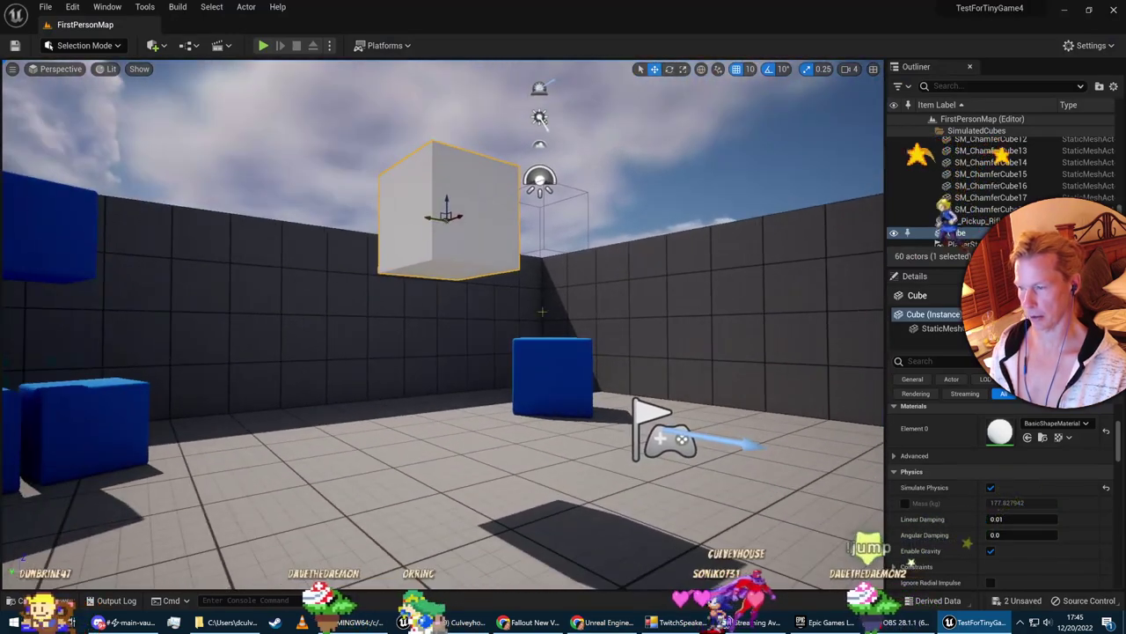
scroll(973, 468, down, 2)
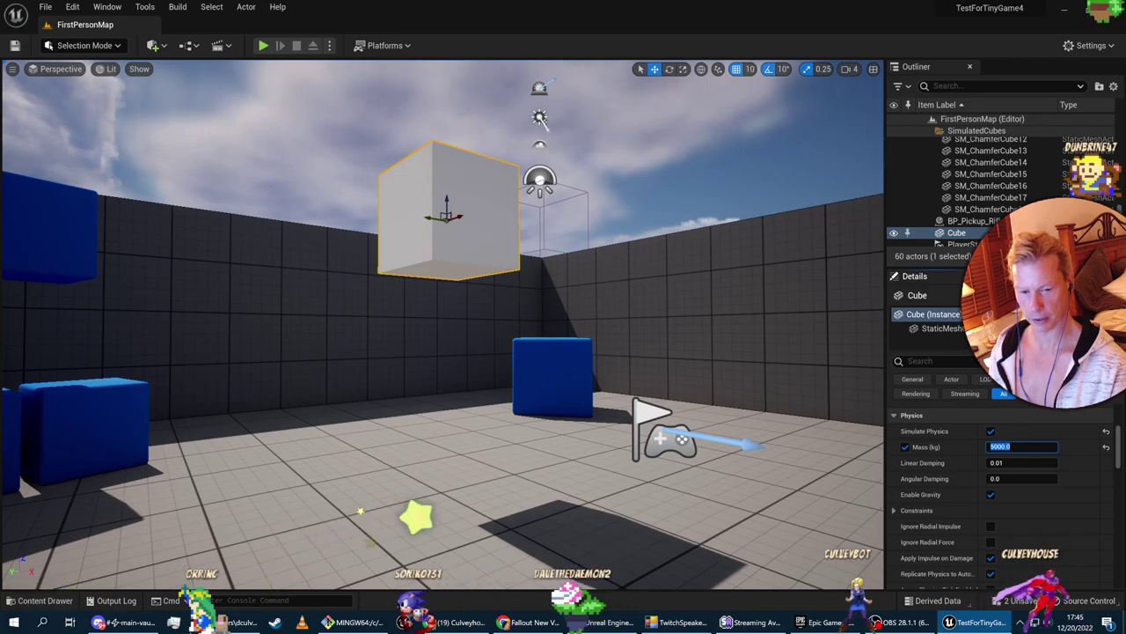
Play-test the 5000 kg white cube by walking into it and picking up the rifle, and reduce its mass to 1 kg
click(266, 45)
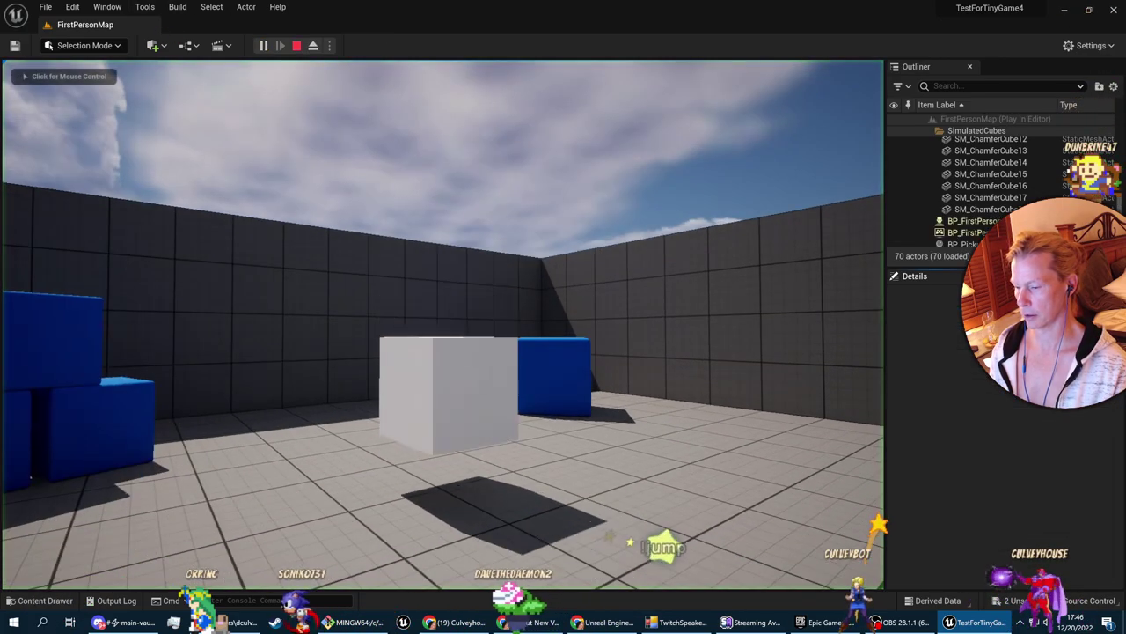
click(352, 194)
key(w)
key(w)
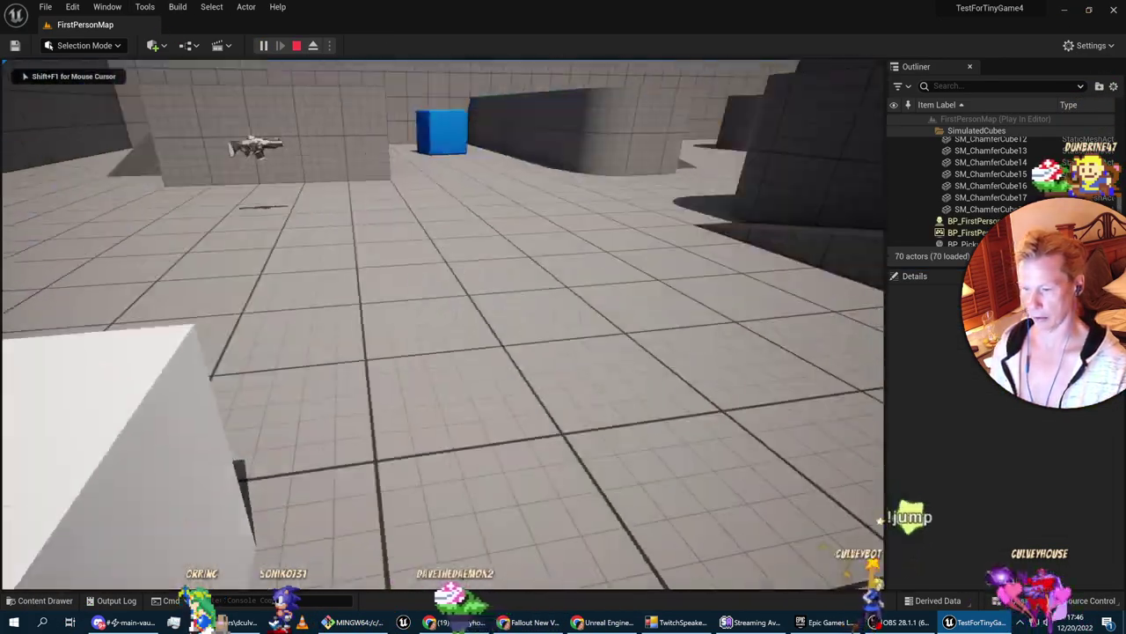
key(s)
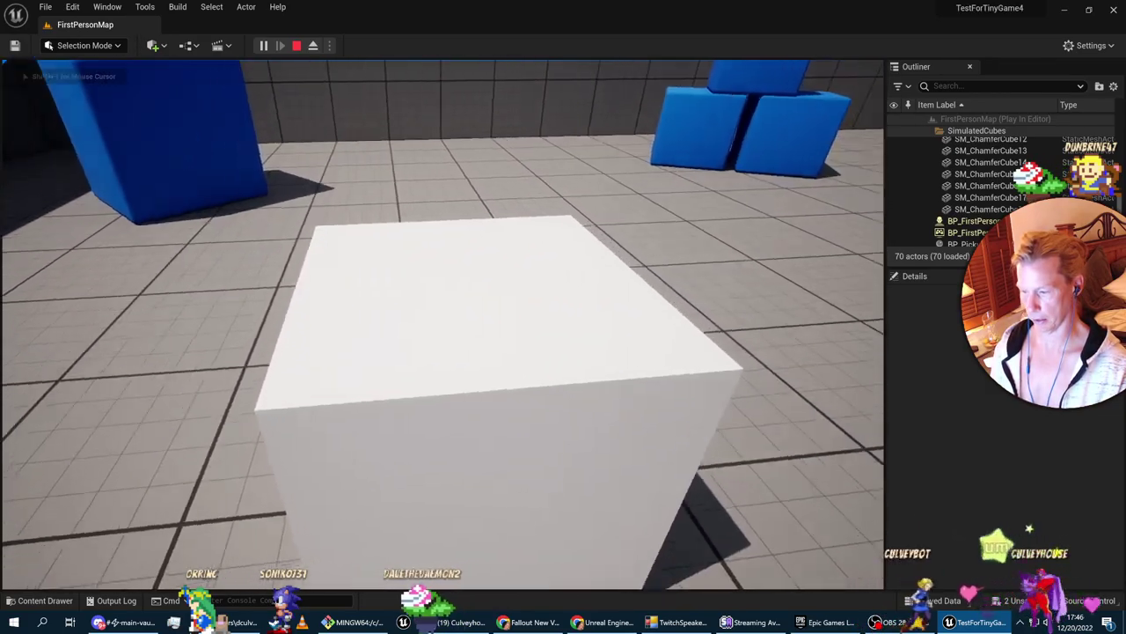
key(s)
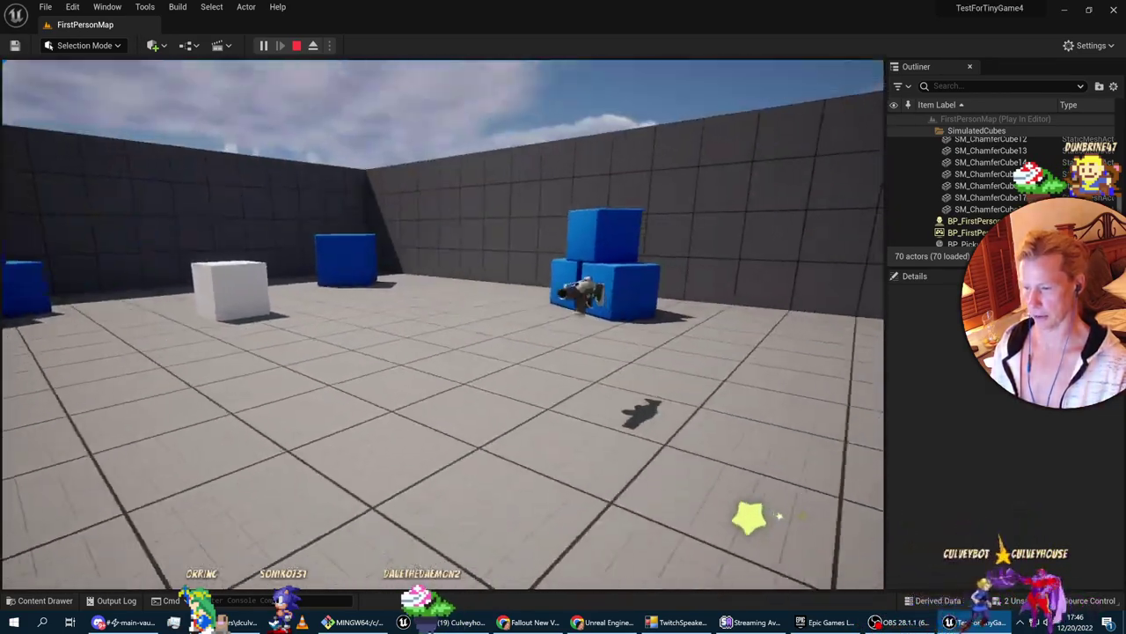
key(w)
key(s)
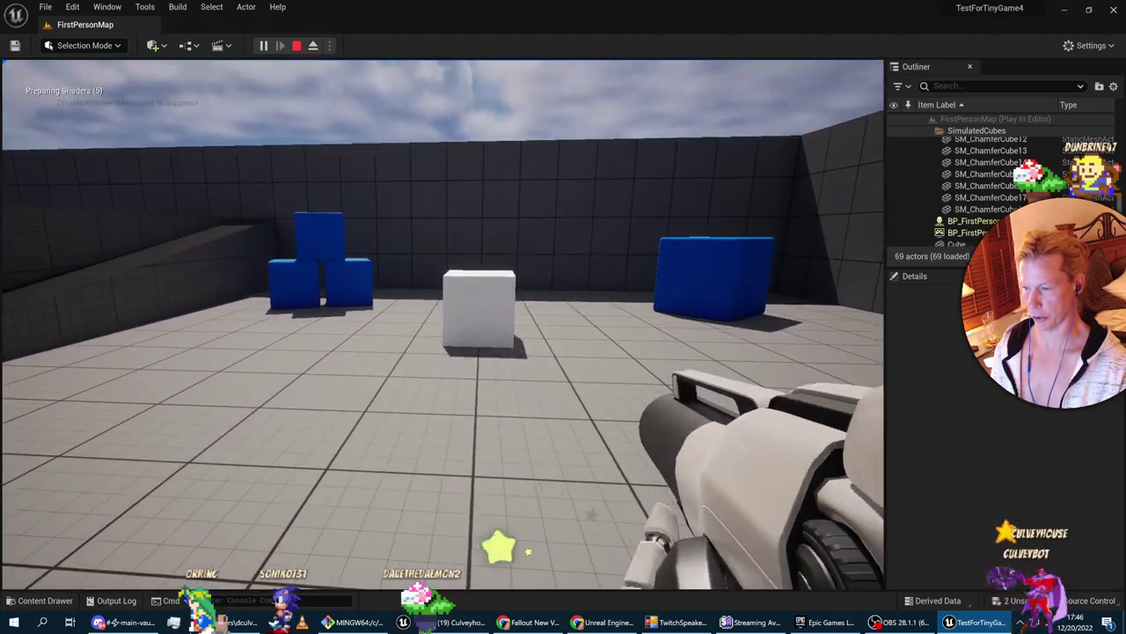
key(w)
key(a)
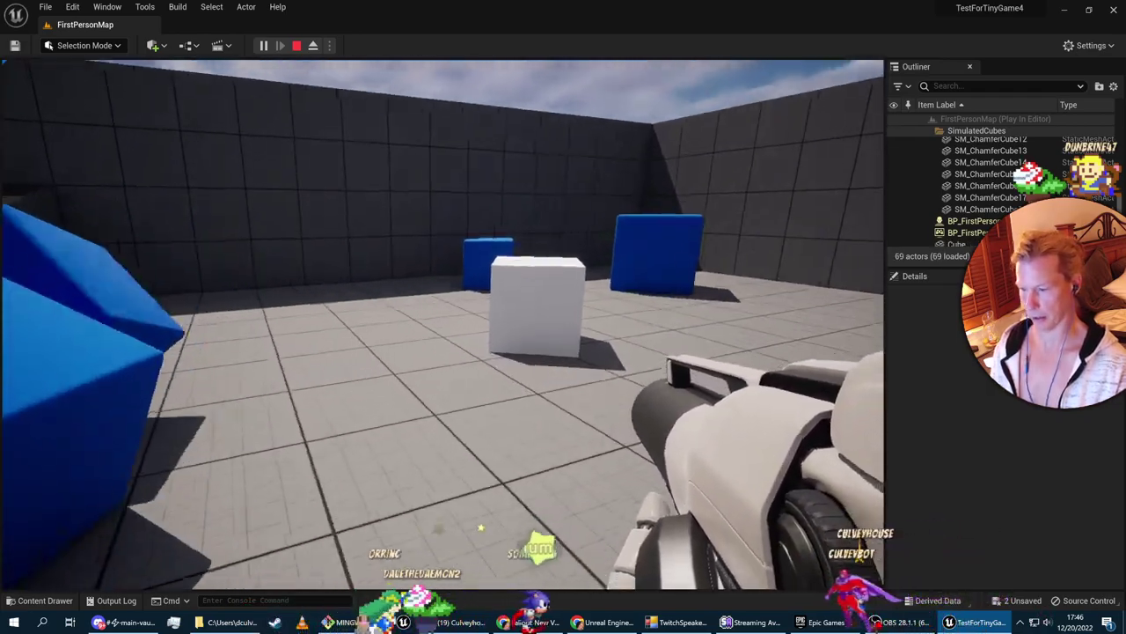
key(Escape)
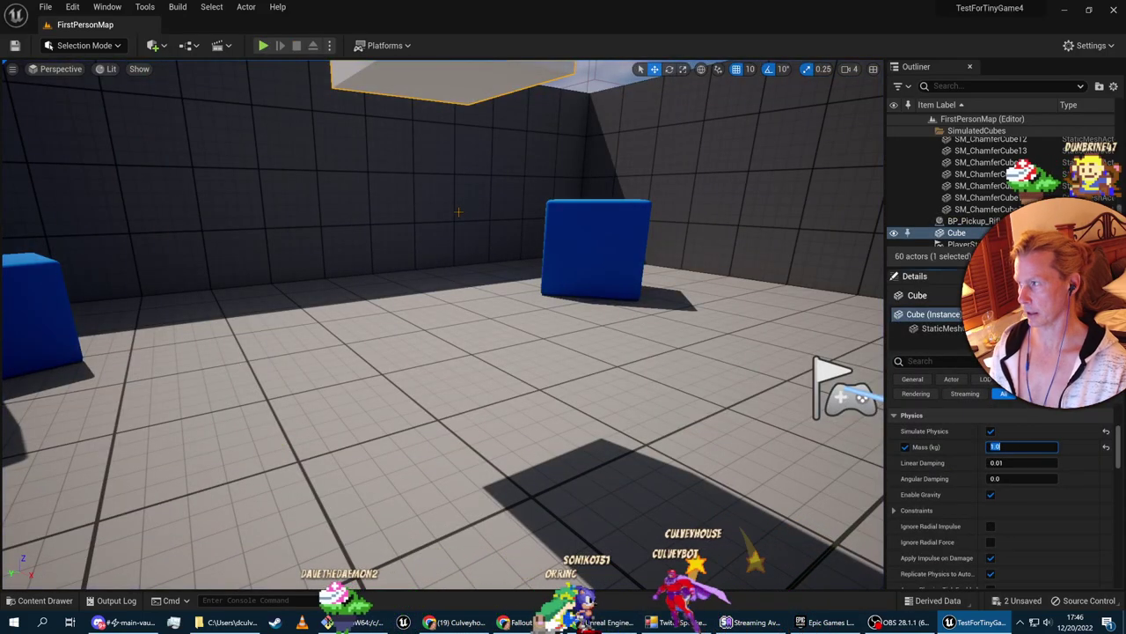
Play-test the 1 kg white cube, restarting once to pick up the rifle and shoot it, and set its mass to 10 kg
click(264, 47)
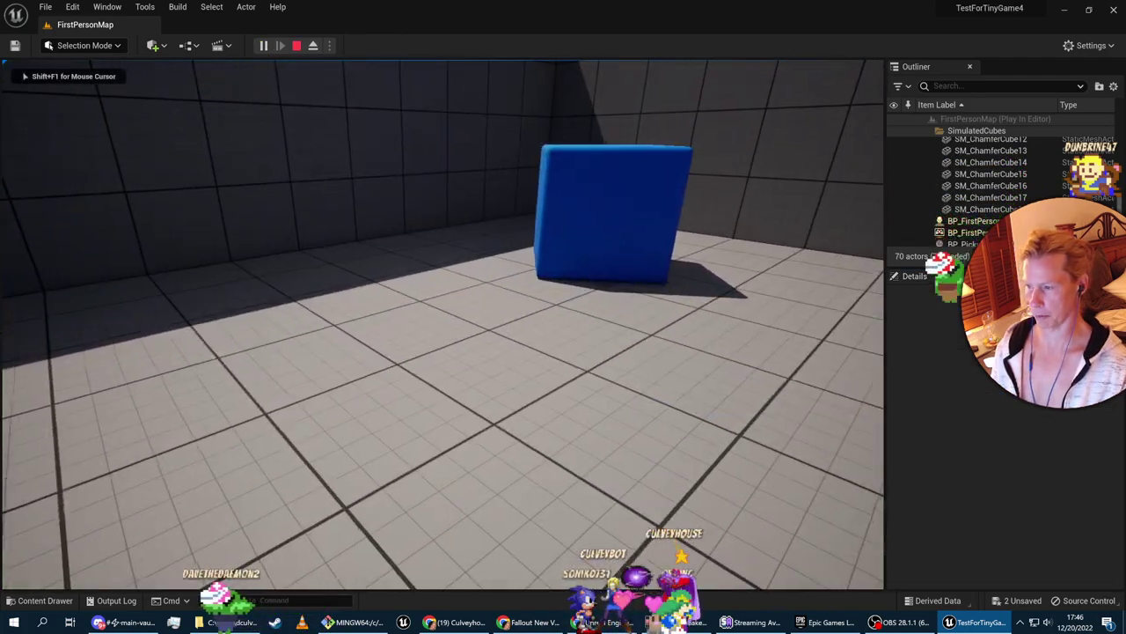
key(d)
key(s)
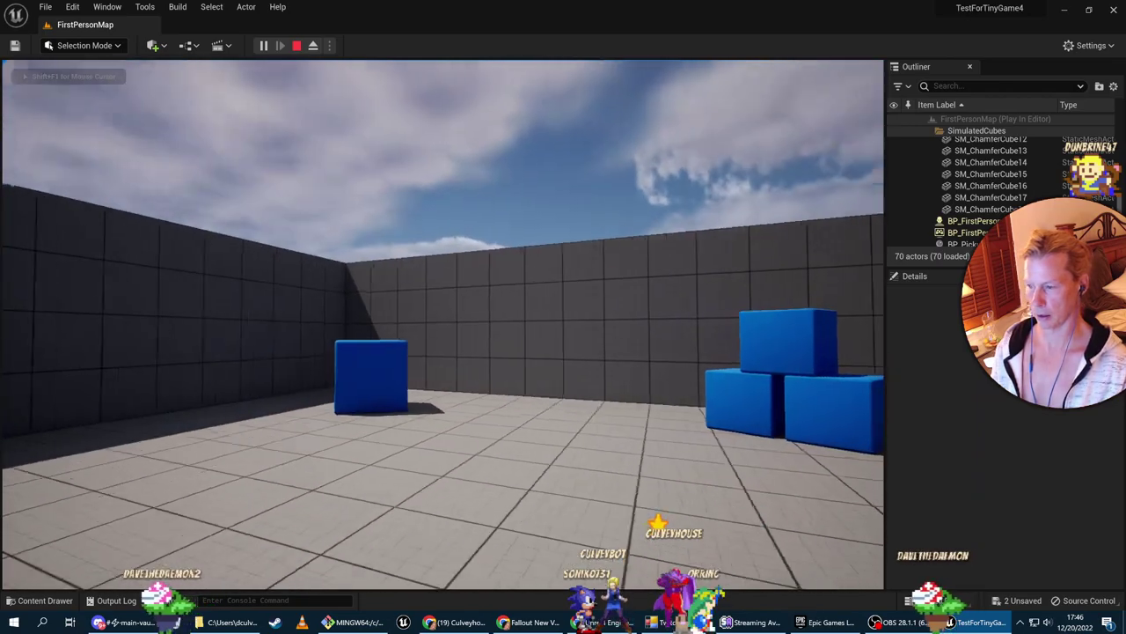
key(Escape)
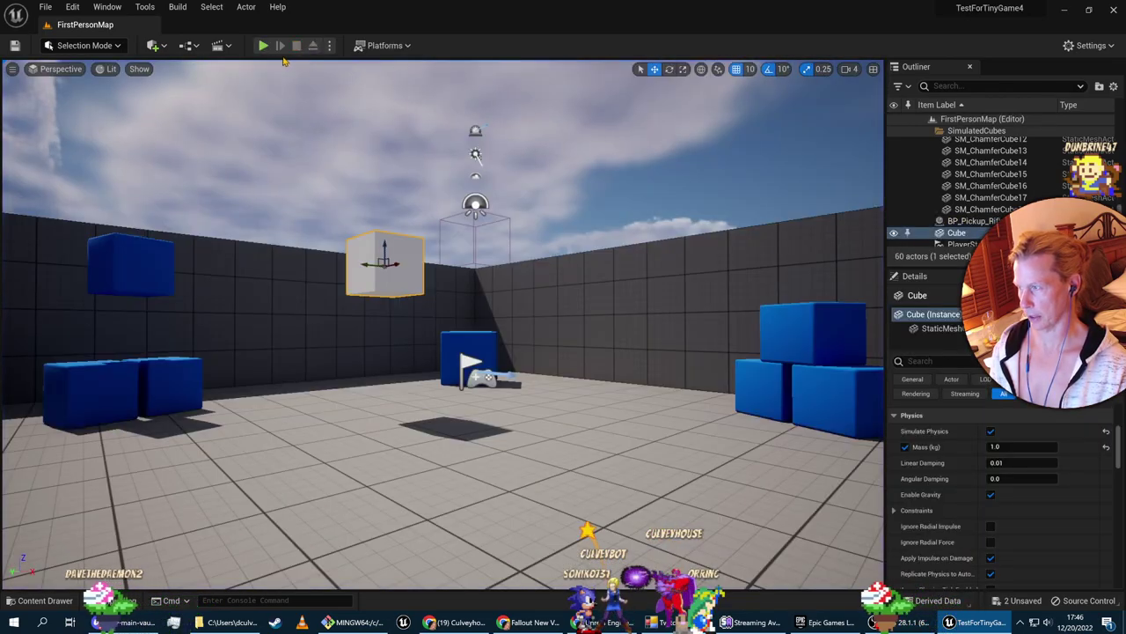
click(263, 47)
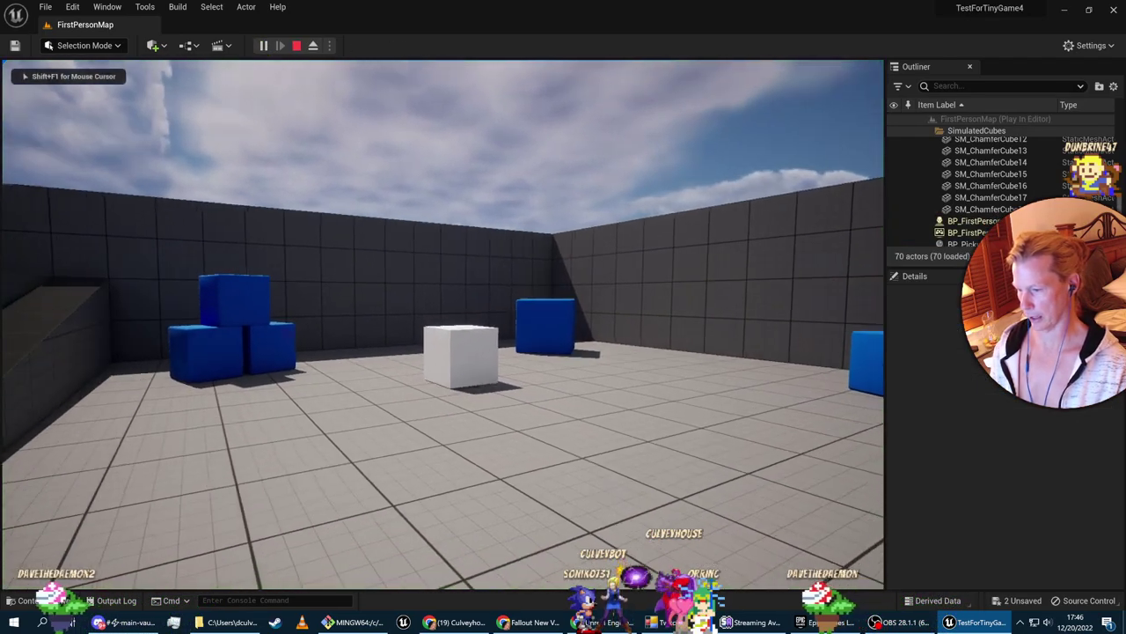
key(w)
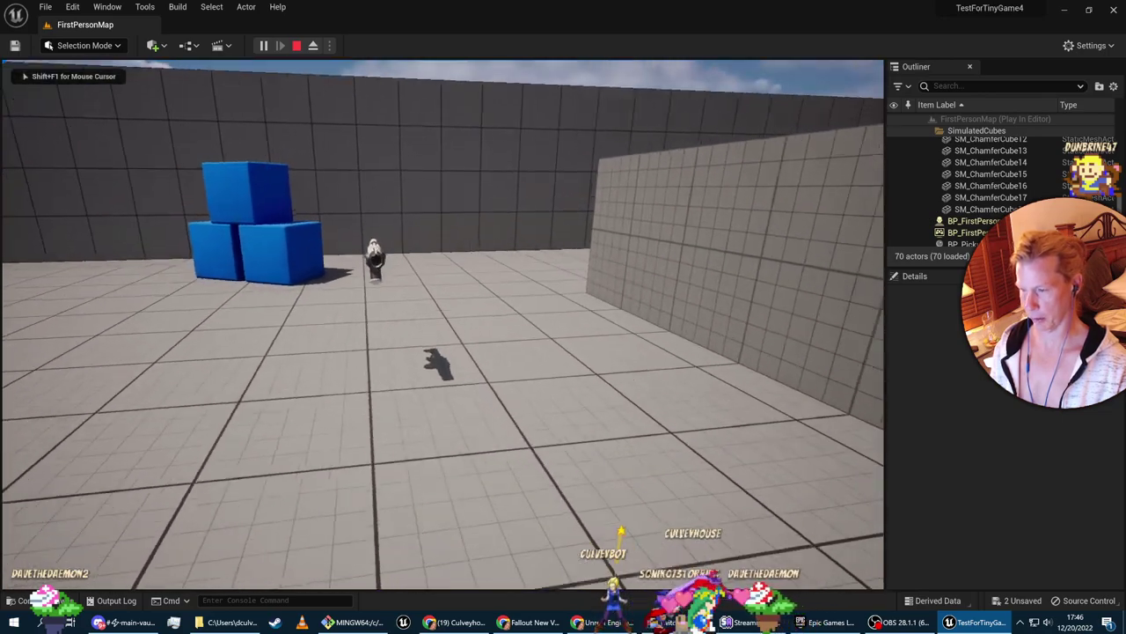
key(s)
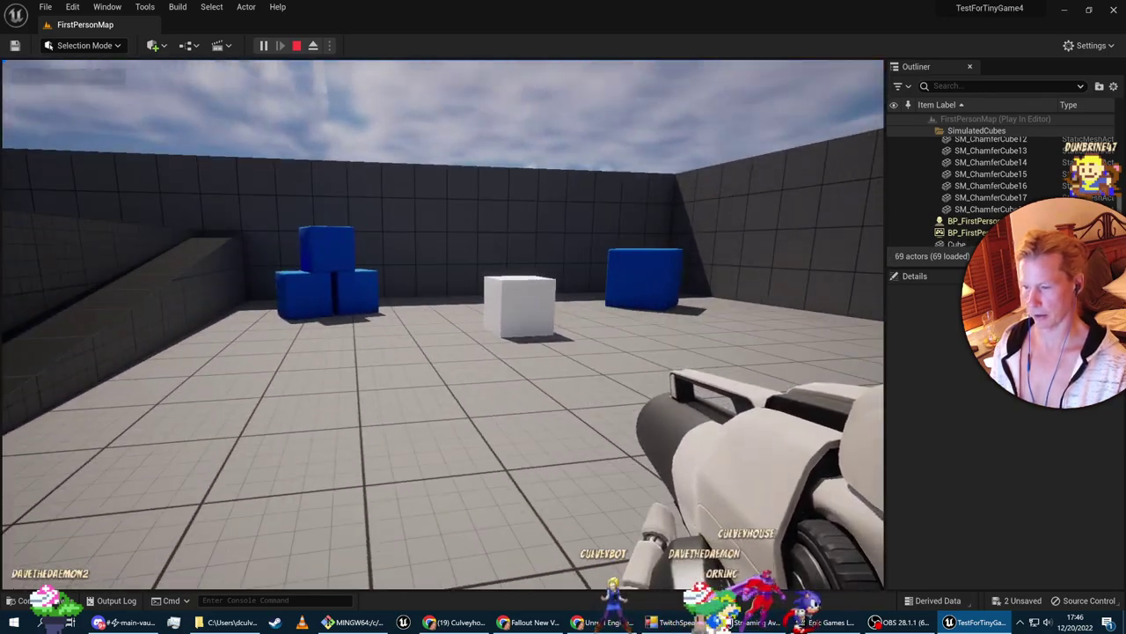
click(443, 325)
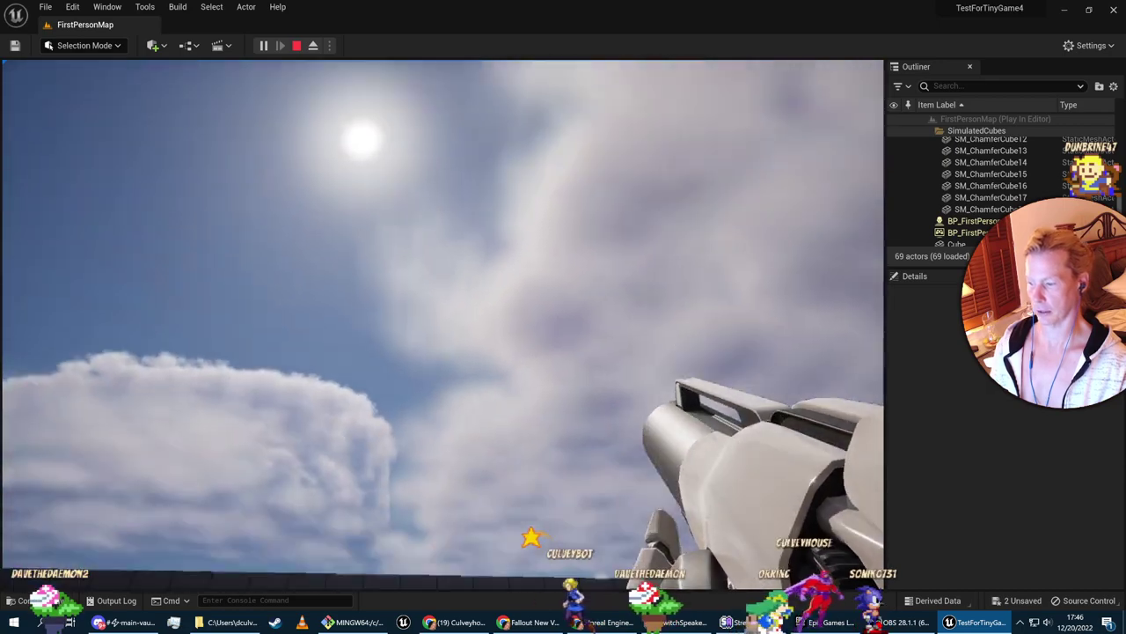
key(Escape)
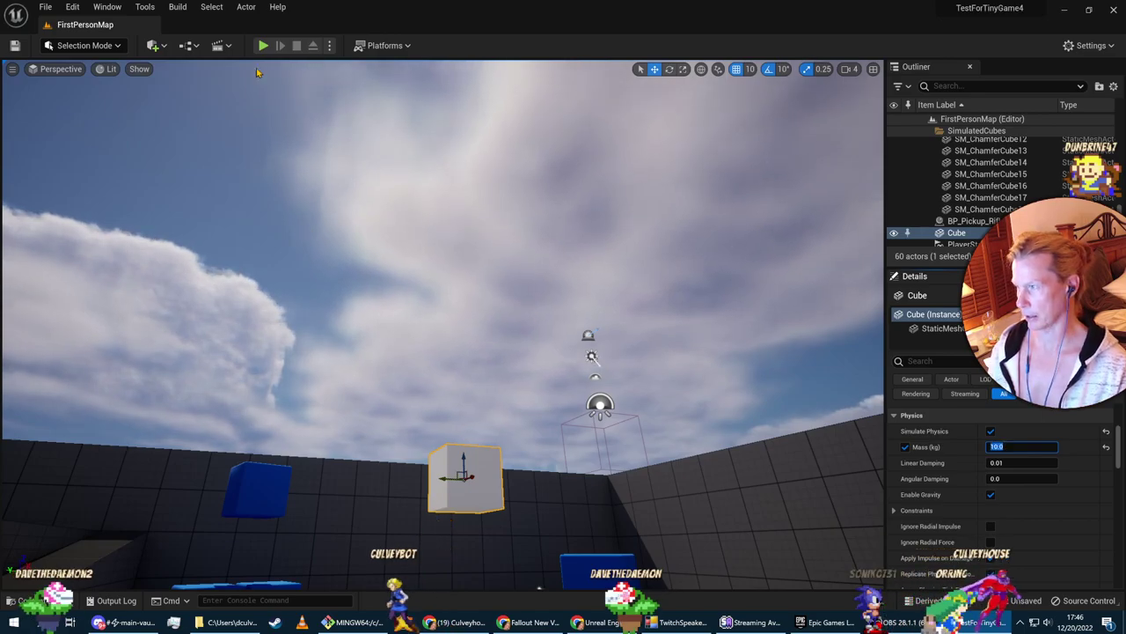
Play-test the 10 kg white cube with the rifle, and set its mass to 50 kg
click(262, 47)
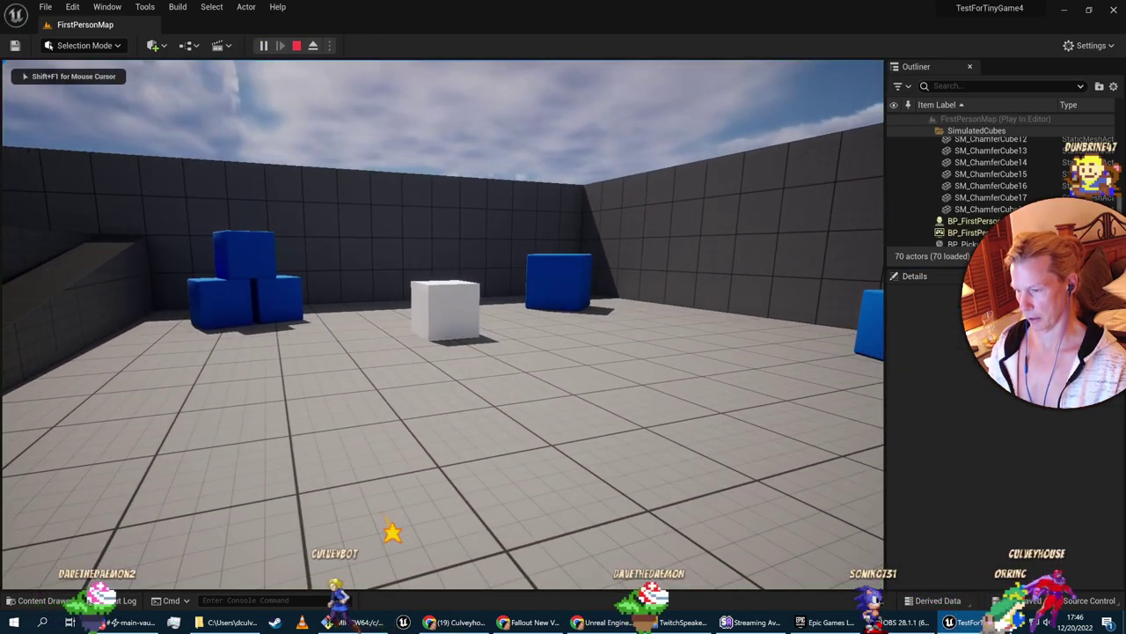
key(w)
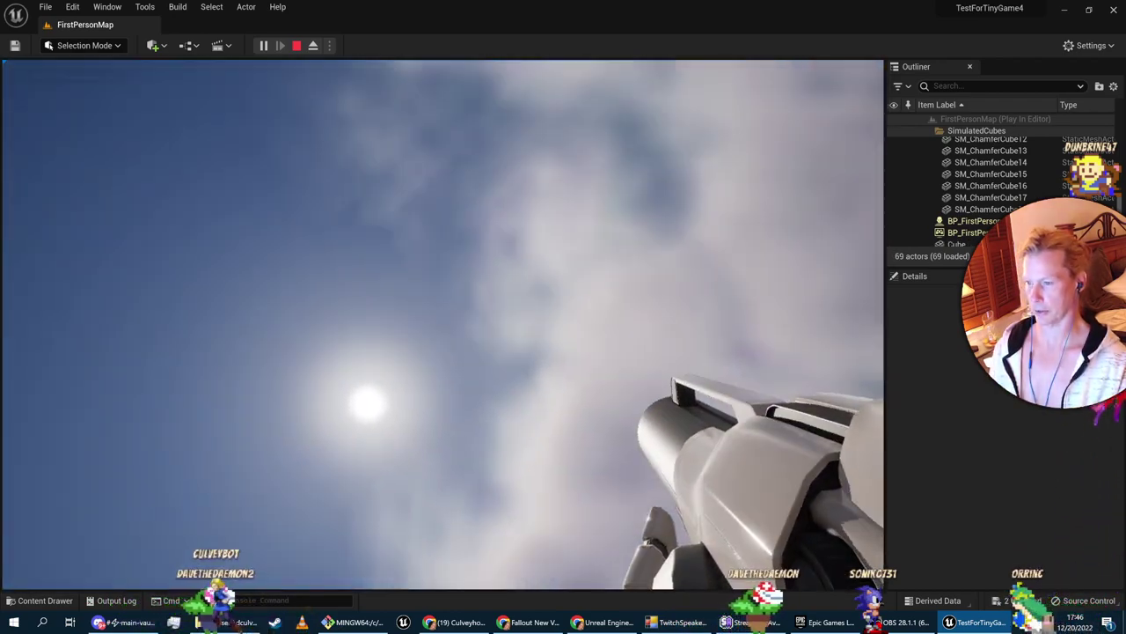
key(Escape)
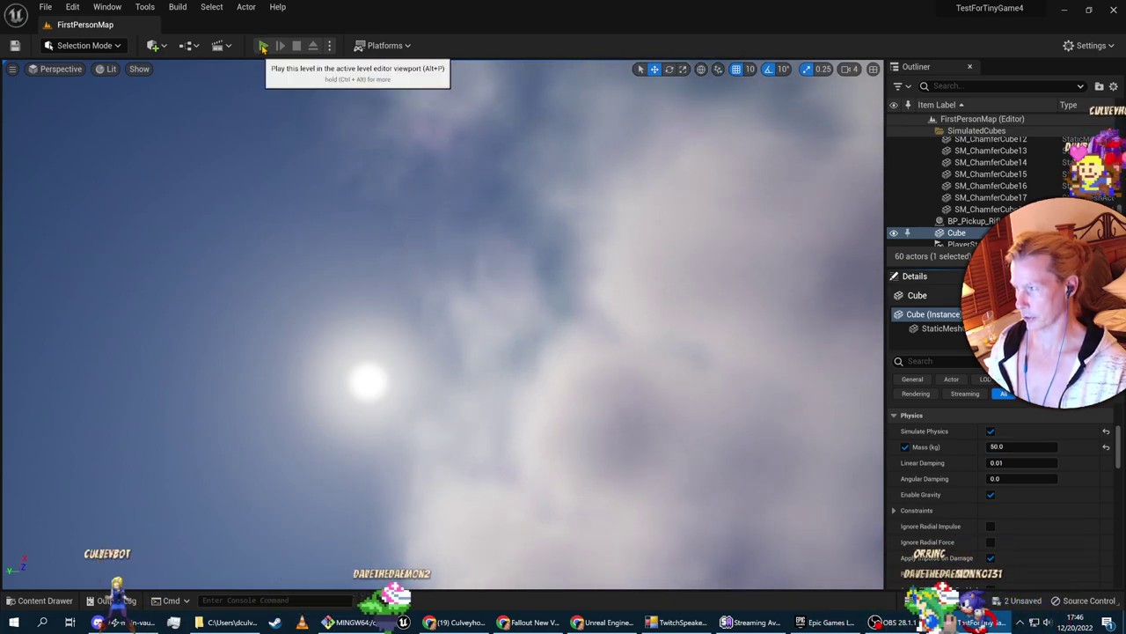
Play-test the 50 kg white cube by collecting the rifle and repeatedly shooting the cube around the arena
click(262, 46)
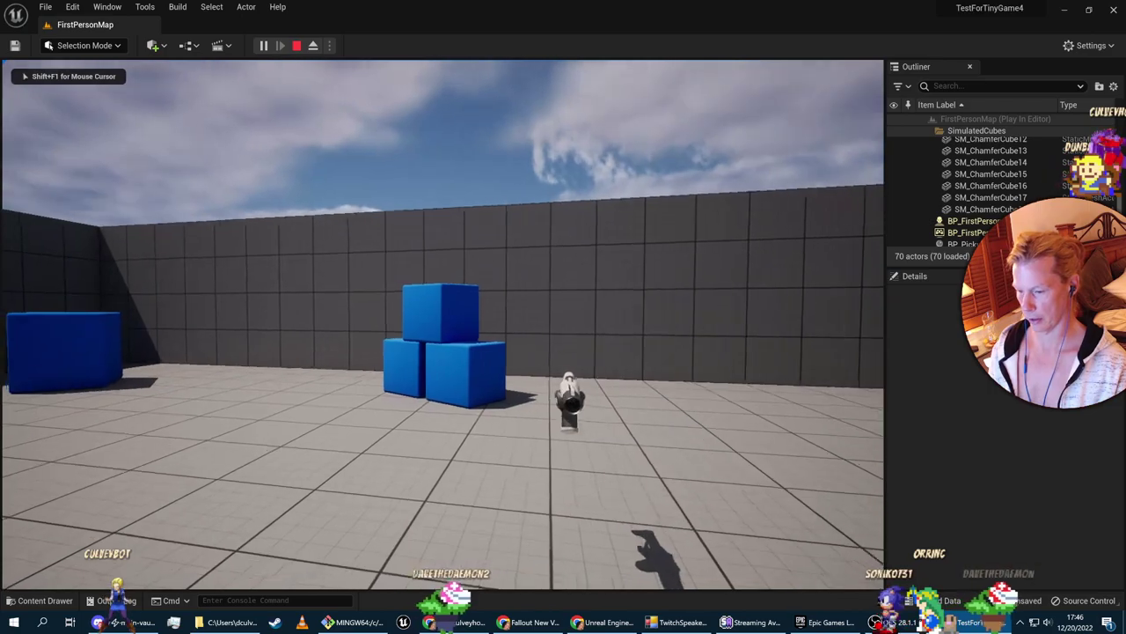
key(w)
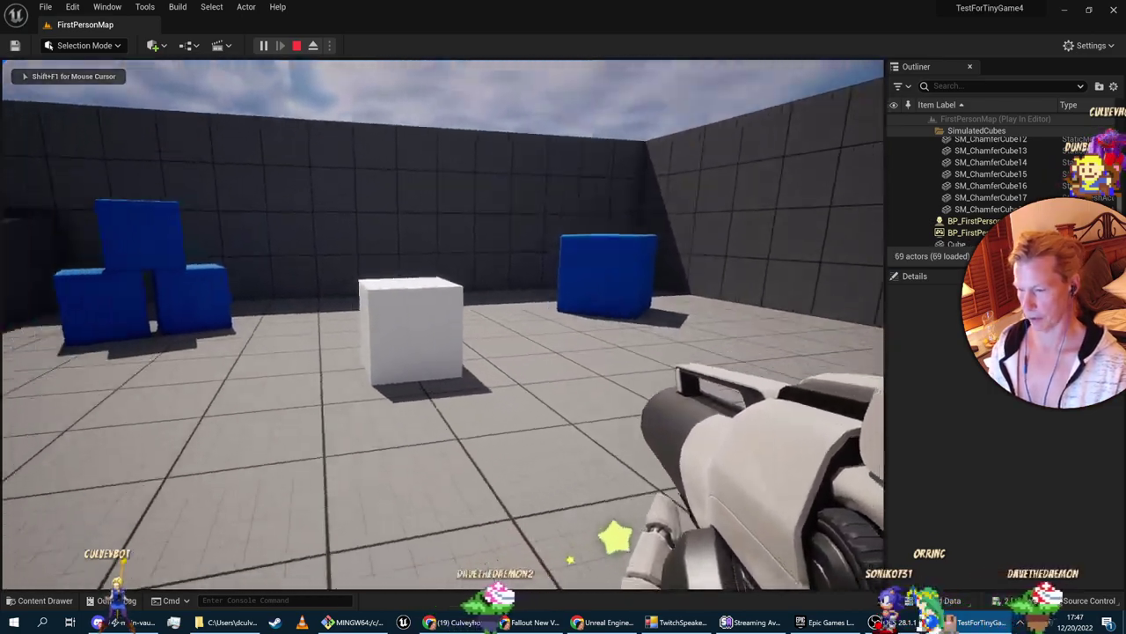
click(443, 324)
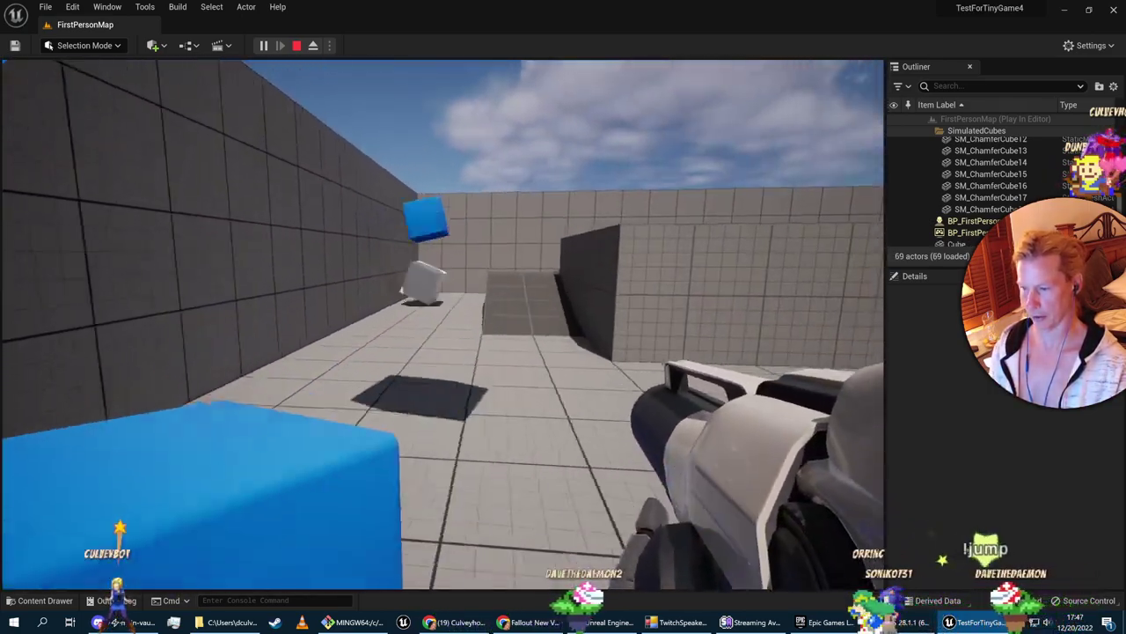
key(w)
click(443, 324)
click(443, 323)
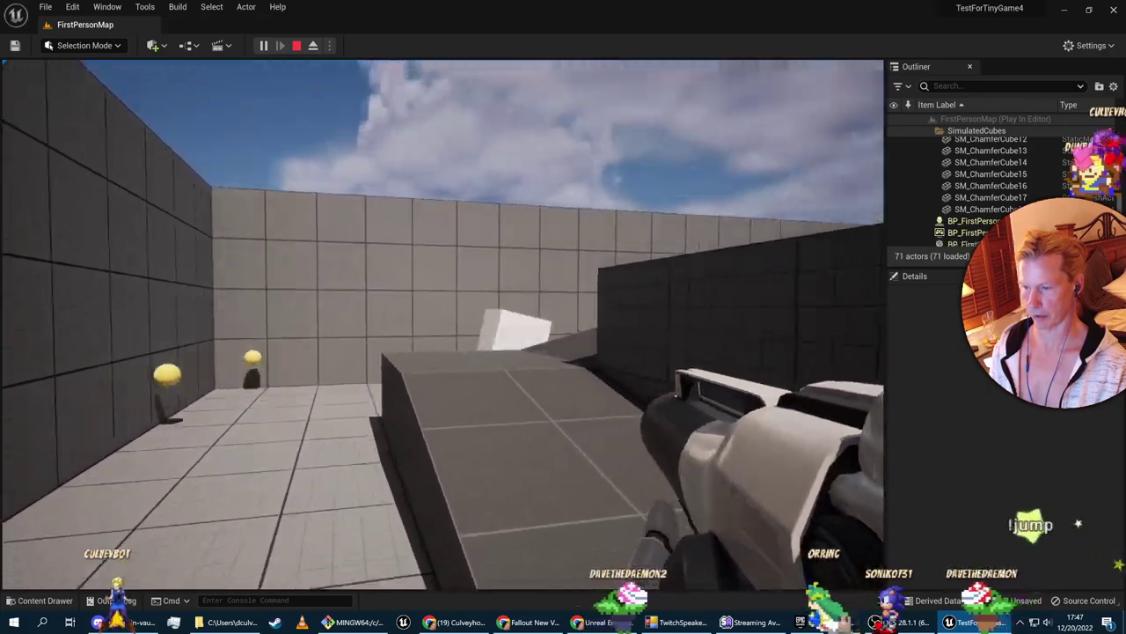
key(w)
click(442, 324)
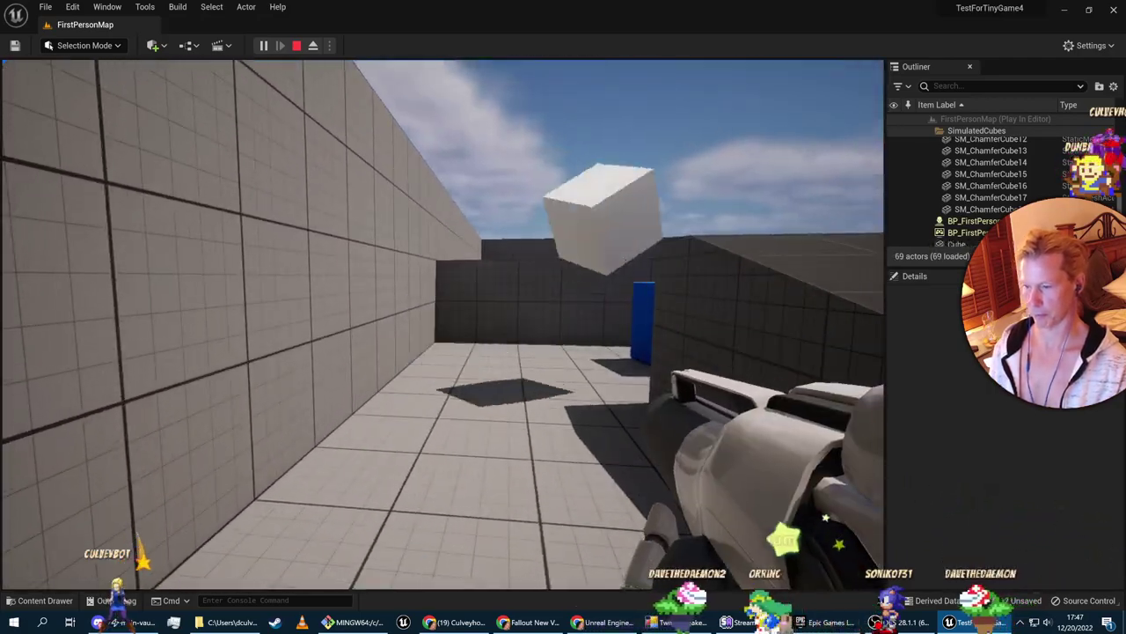
key(w)
click(443, 324)
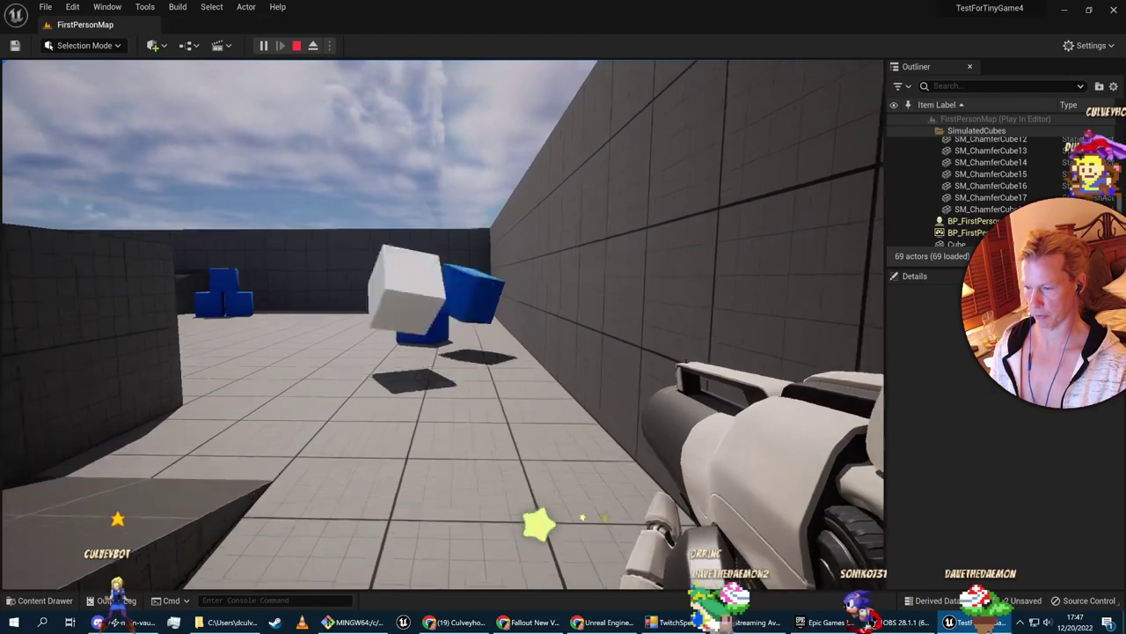
key(w)
click(443, 324)
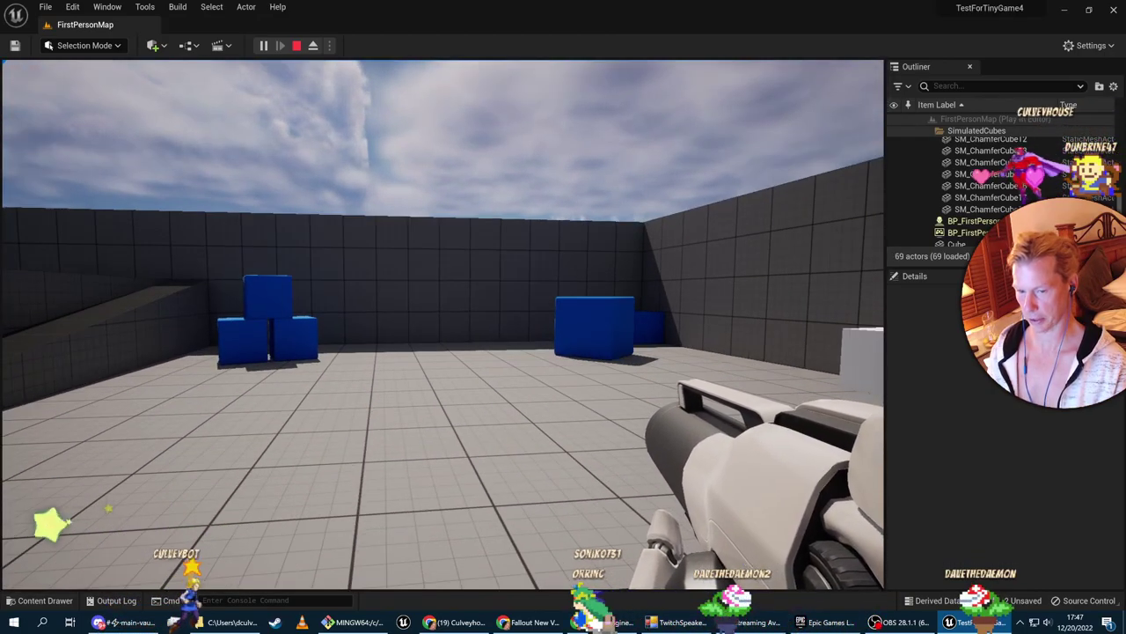
key(Escape)
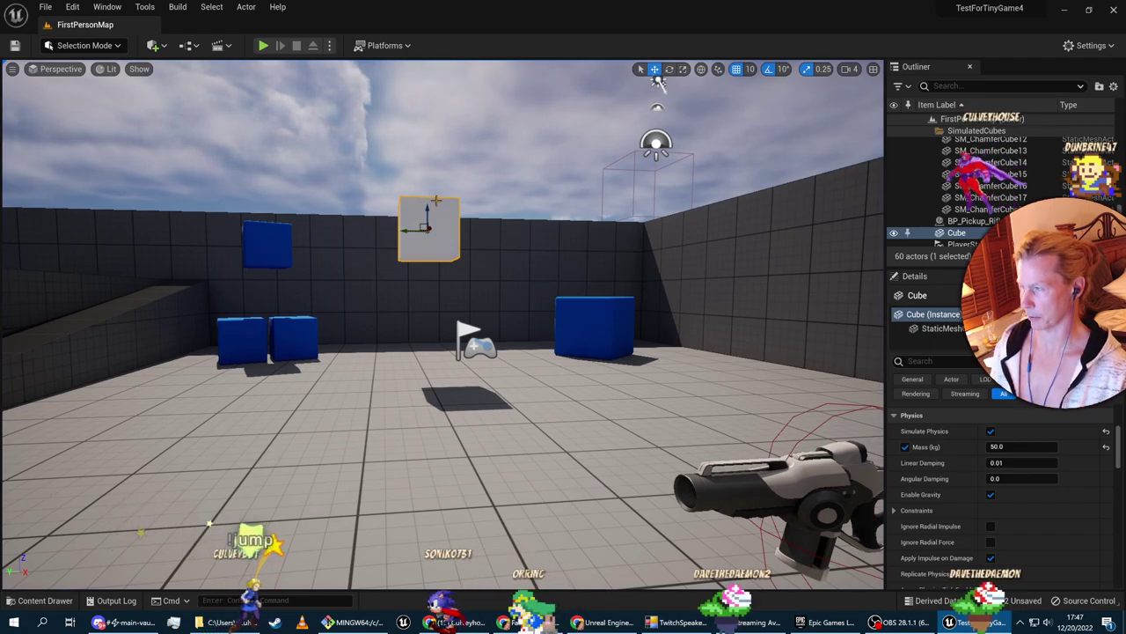
Switch to the Udemy course and play the Static Meshes lecture from 6:43 to 8:34
key(alt+Tab)
click(292, 115)
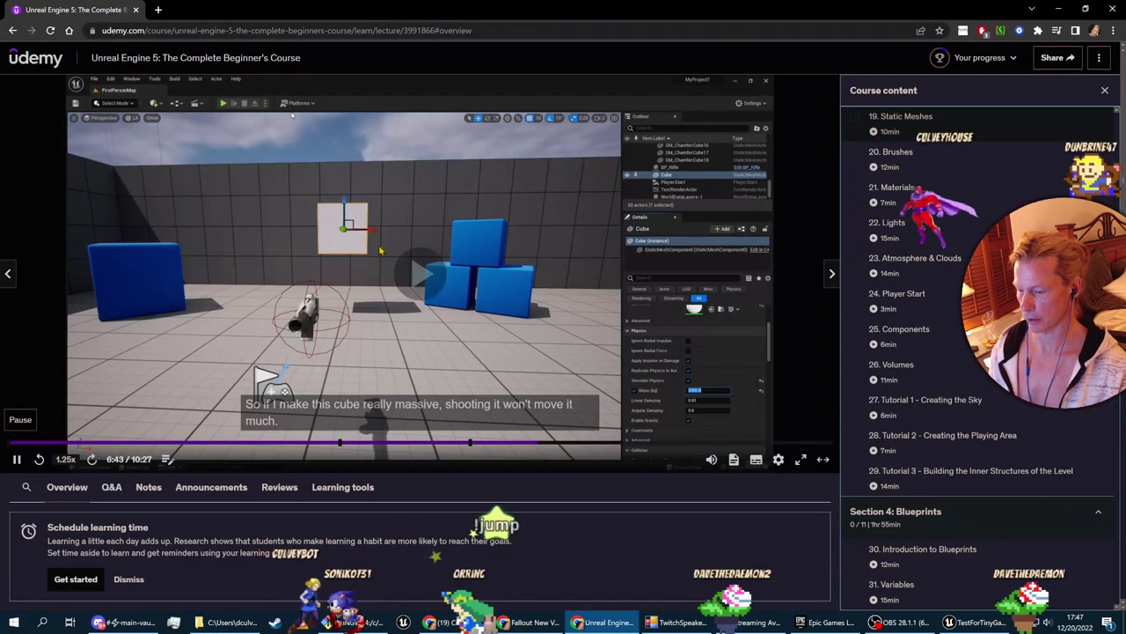
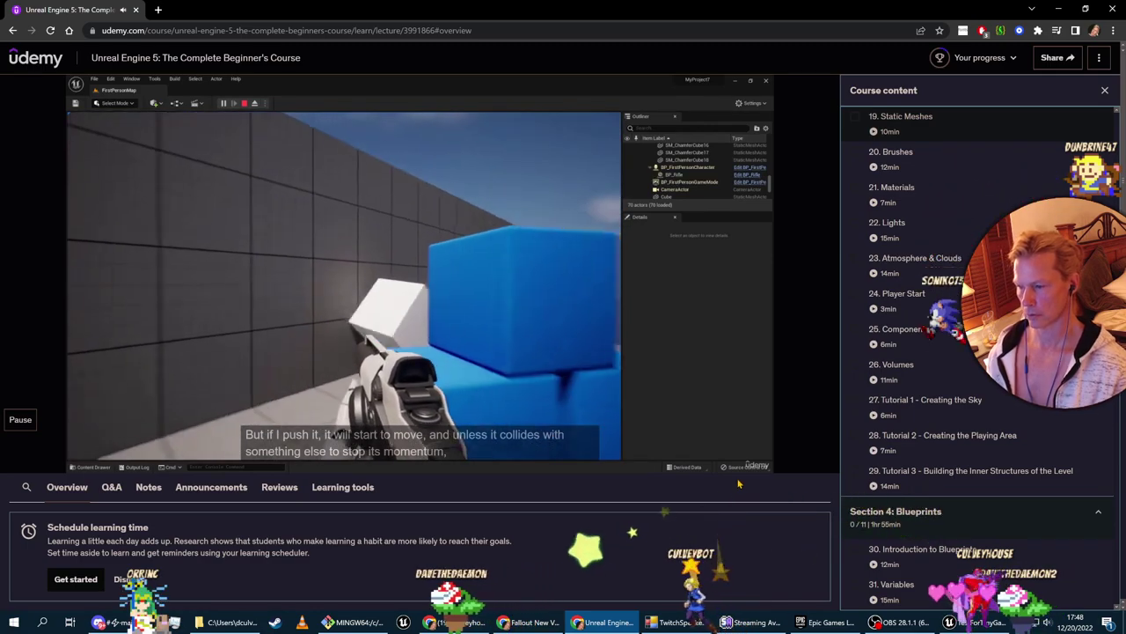
mouse_move(709, 442)
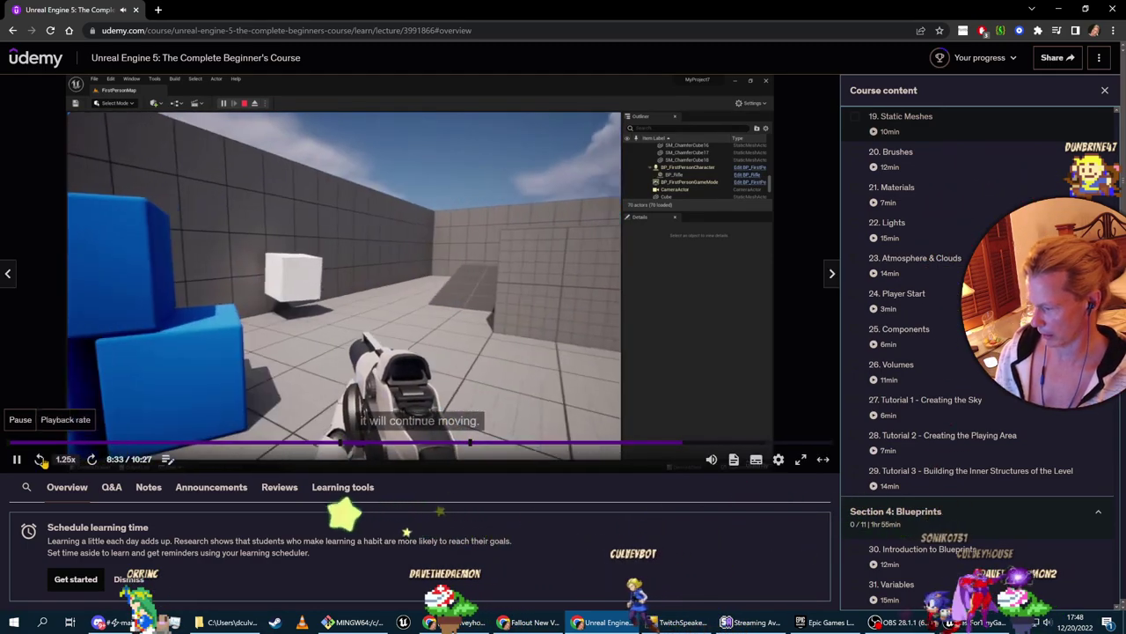
click(16, 460)
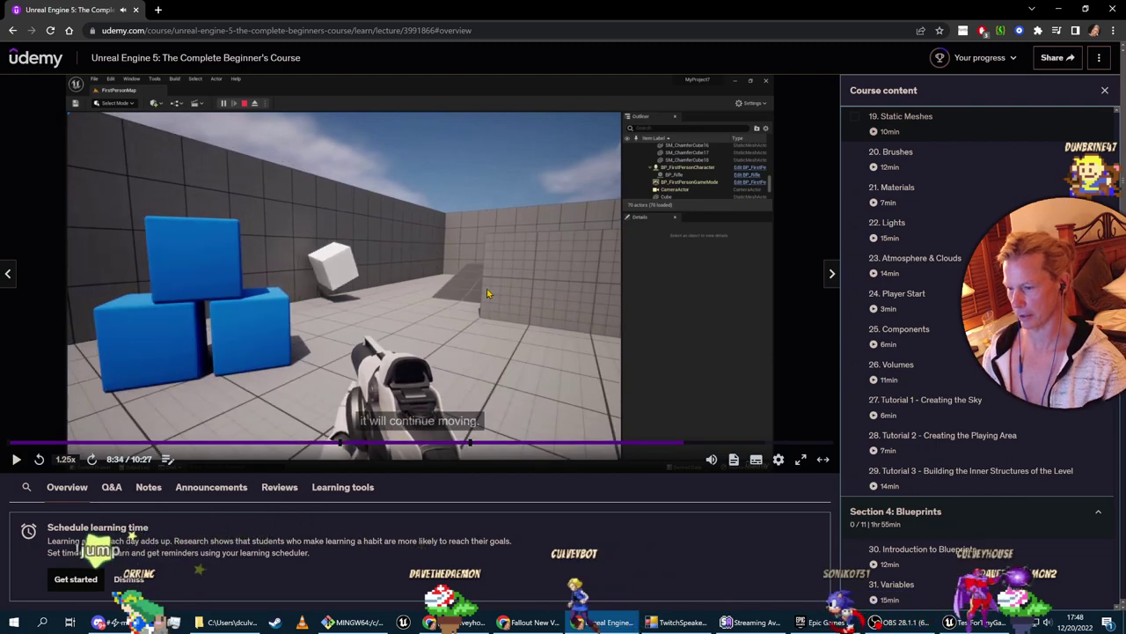
Switch to Unreal Editor and disable gravity on the three stacked blue cubes, the large blue cube and the white cube
key(alt+Tab)
click(268, 244)
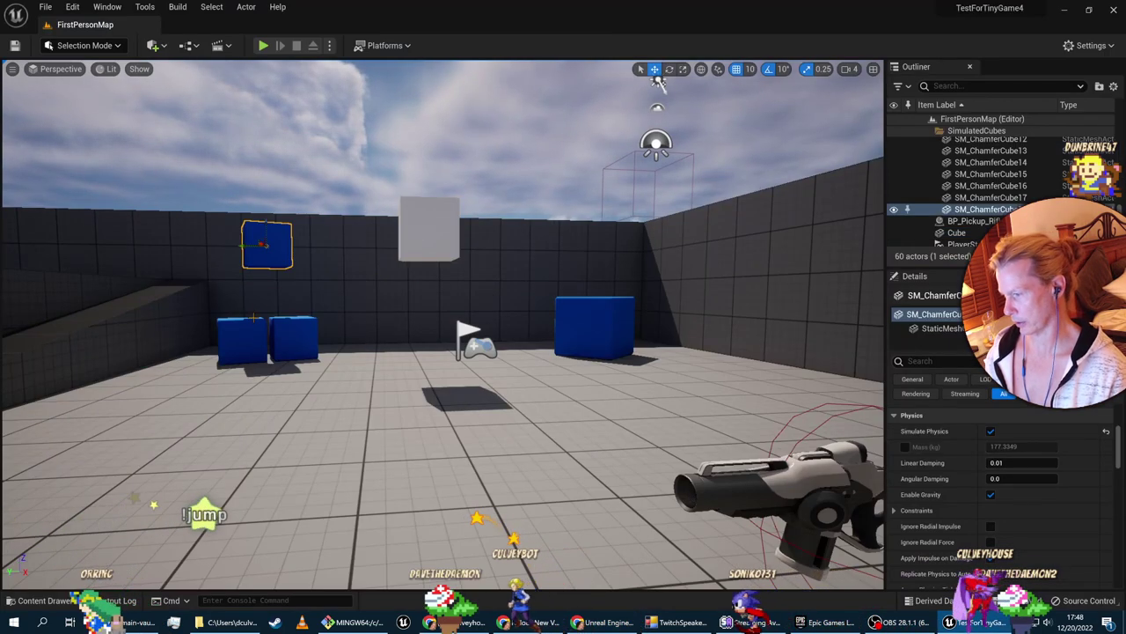
ctrl+click(249, 336)
ctrl+click(288, 337)
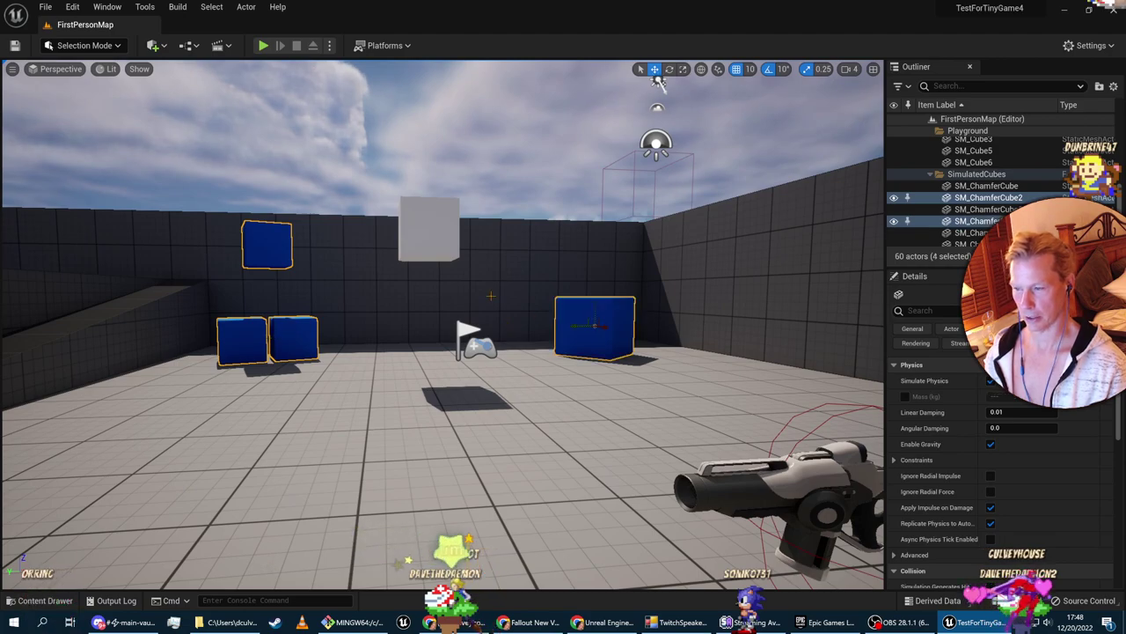
ctrl+click(440, 242)
scroll(1004, 436, down, 2)
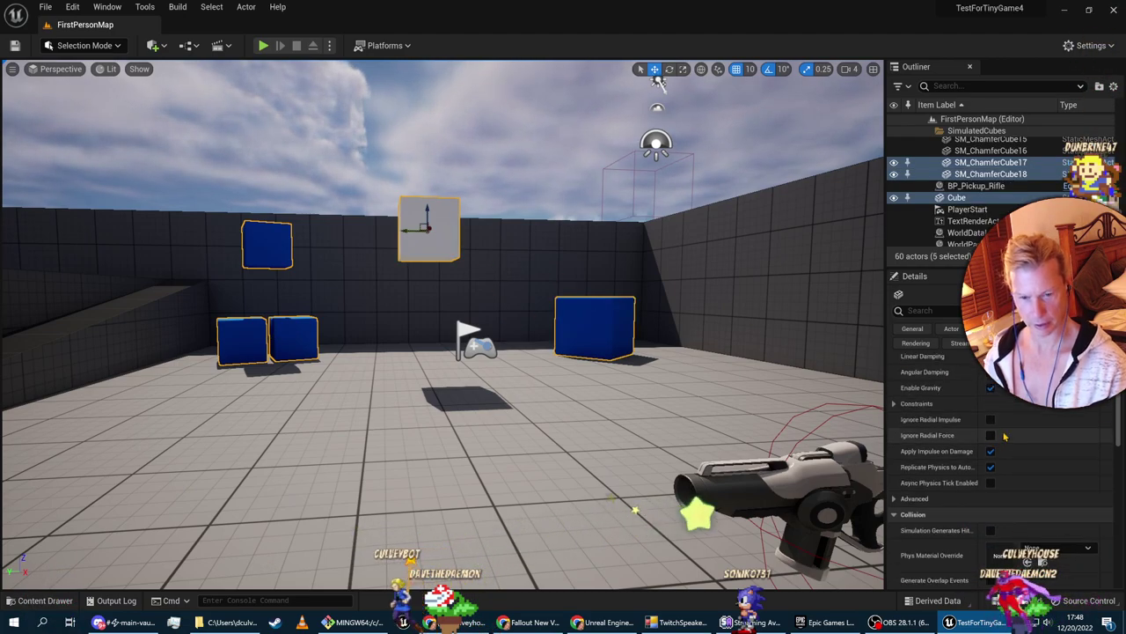
click(991, 388)
scroll(1049, 446, up, 3)
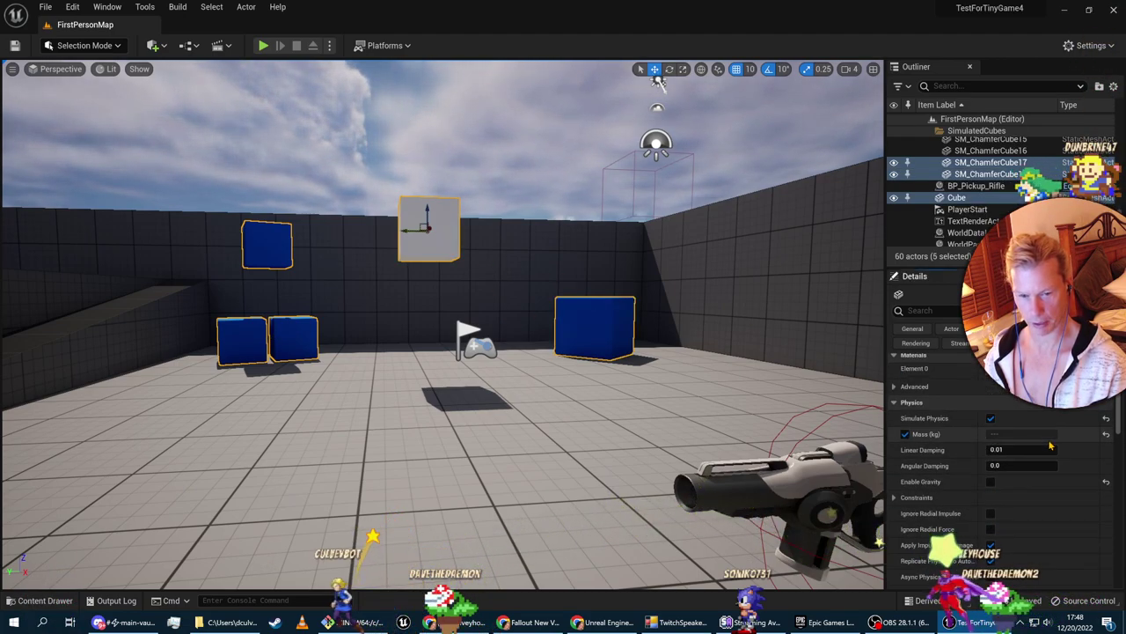
Set the angular damping to -0.356 on the large blue cube and to -3.0 on the three stacked blue cubes
click(607, 343)
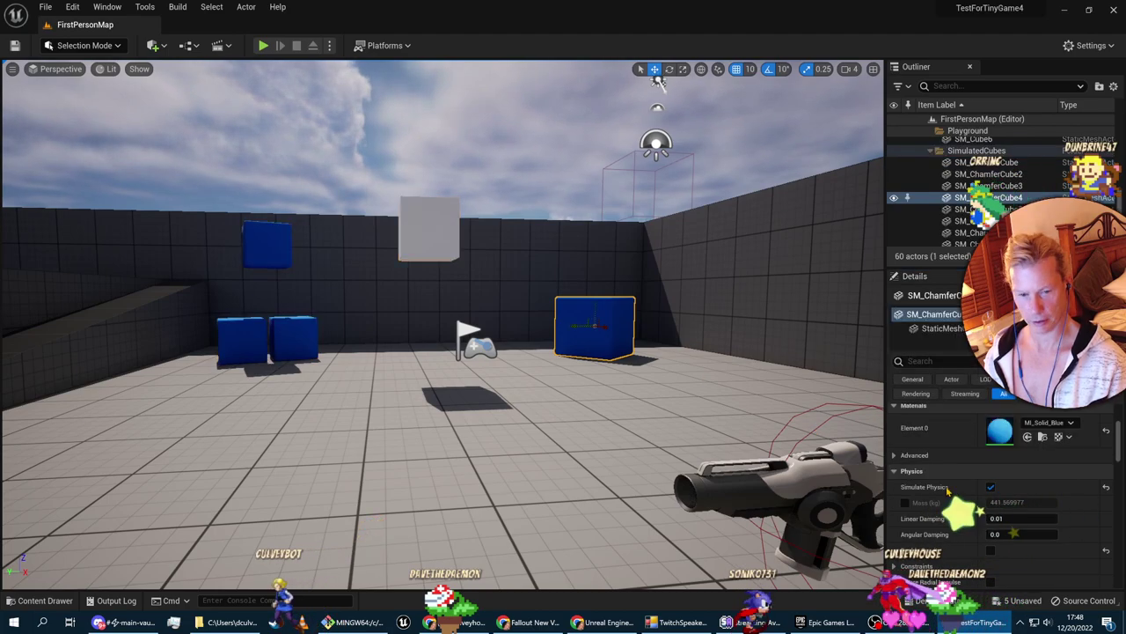
scroll(947, 492, down, 1)
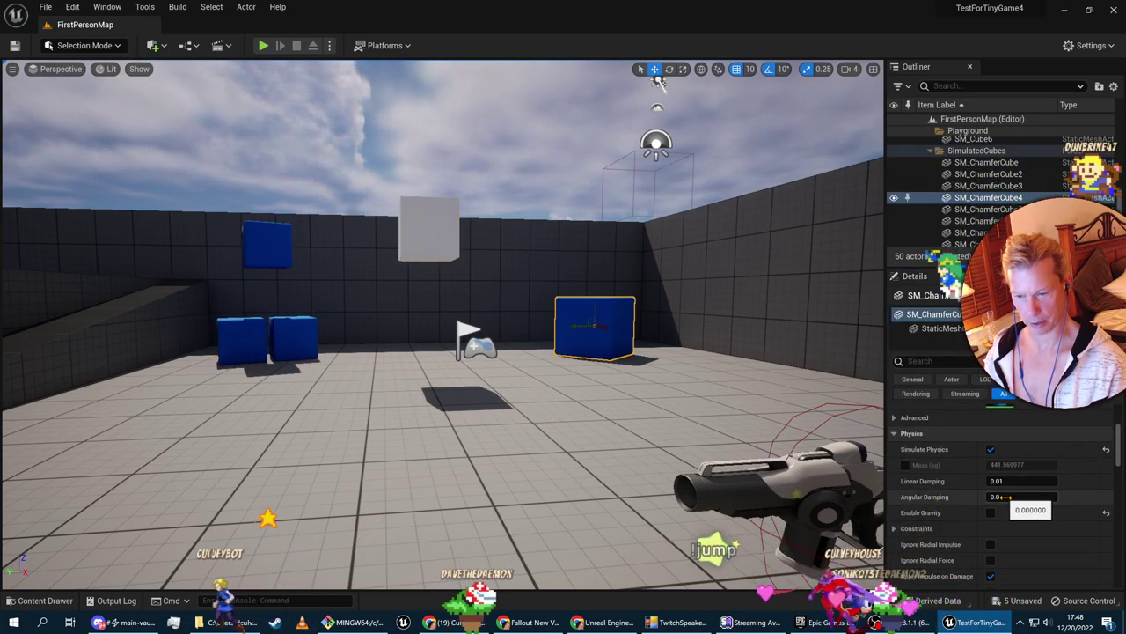
drag(1004, 497, 973, 497)
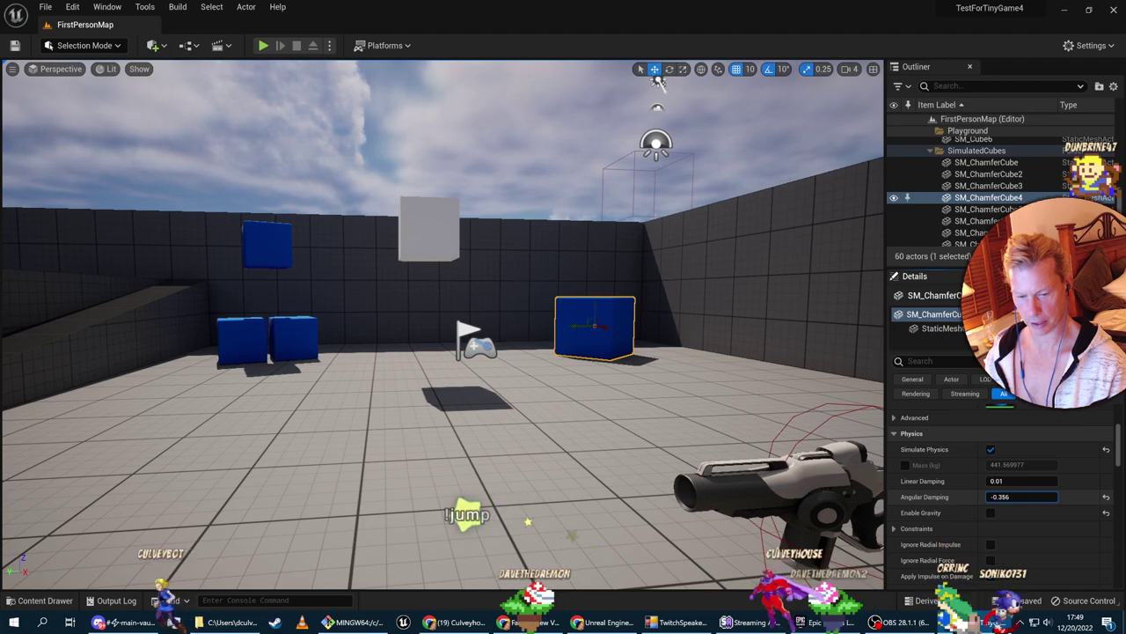
click(295, 339)
ctrl+click(242, 341)
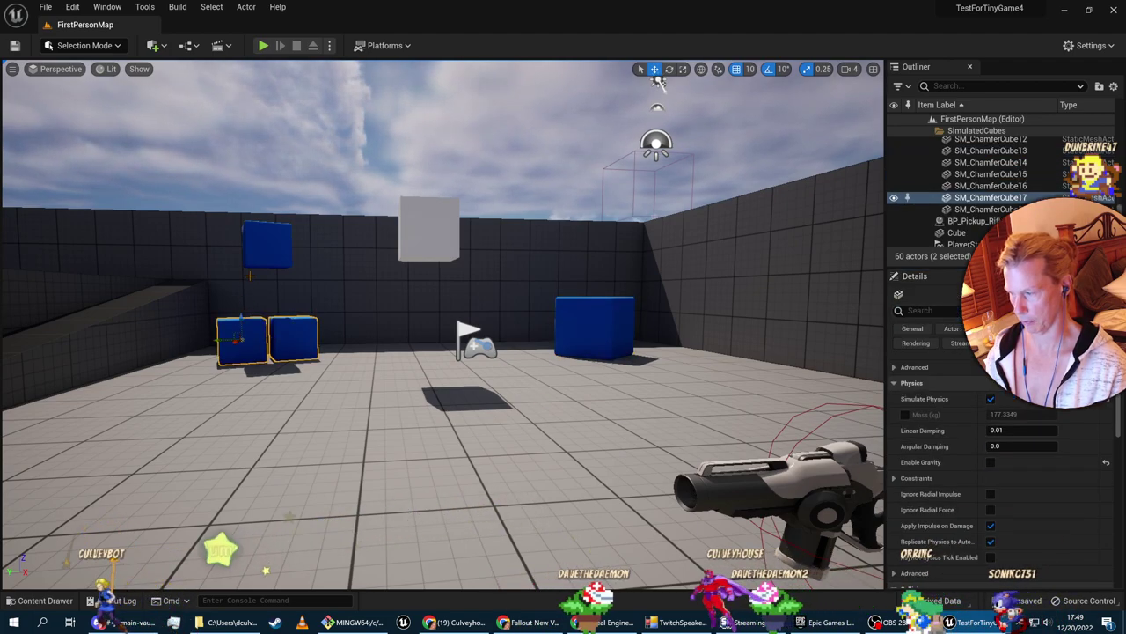
ctrl+click(264, 246)
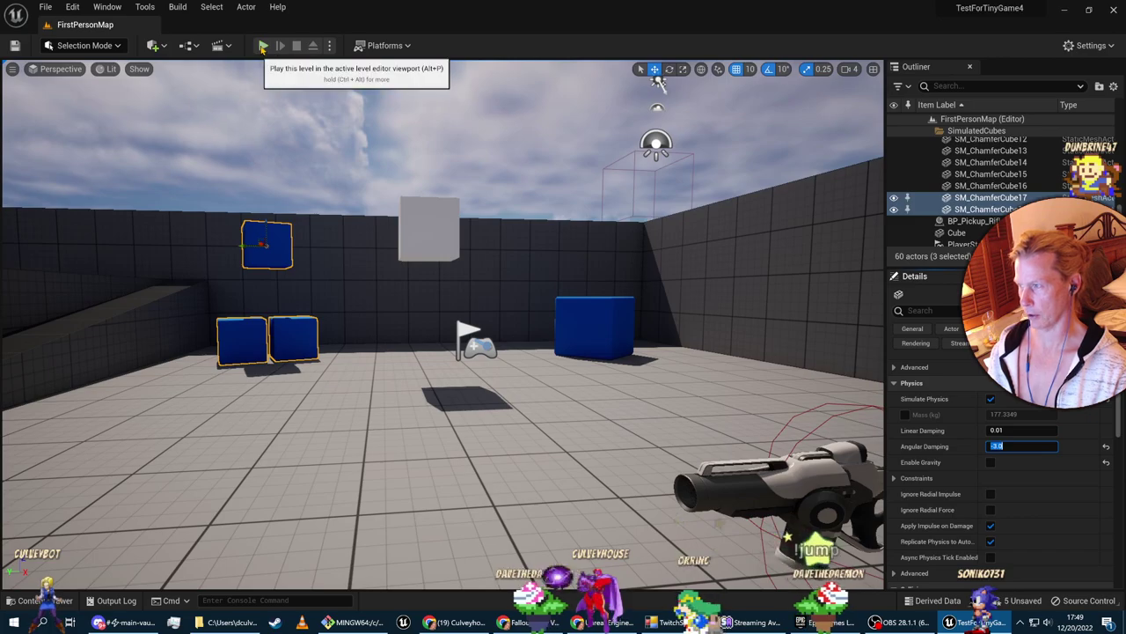
Play-test the cubes without gravity by picking up the rifle and shooting the blue cubes around the arena
click(262, 45)
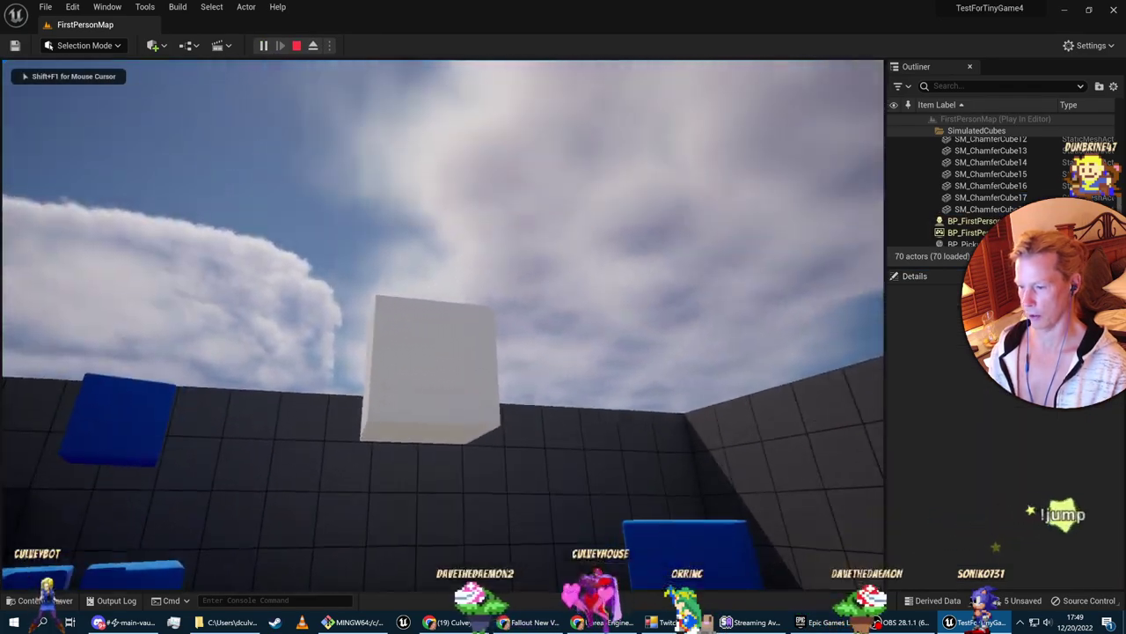
key(s)
key(w)
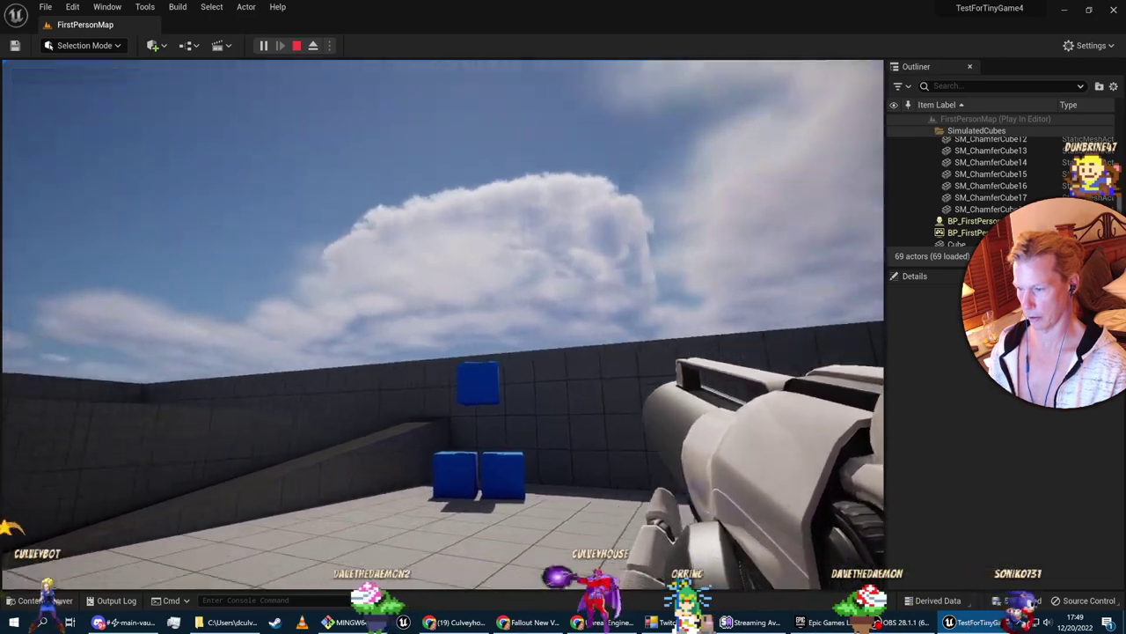
click(443, 325)
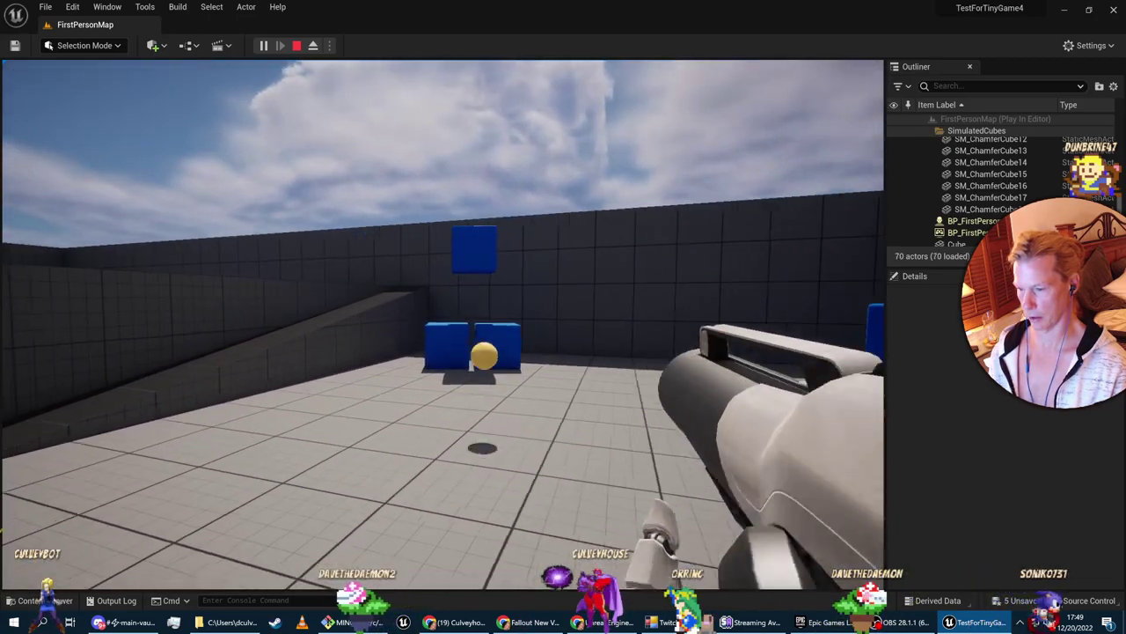
key(w)
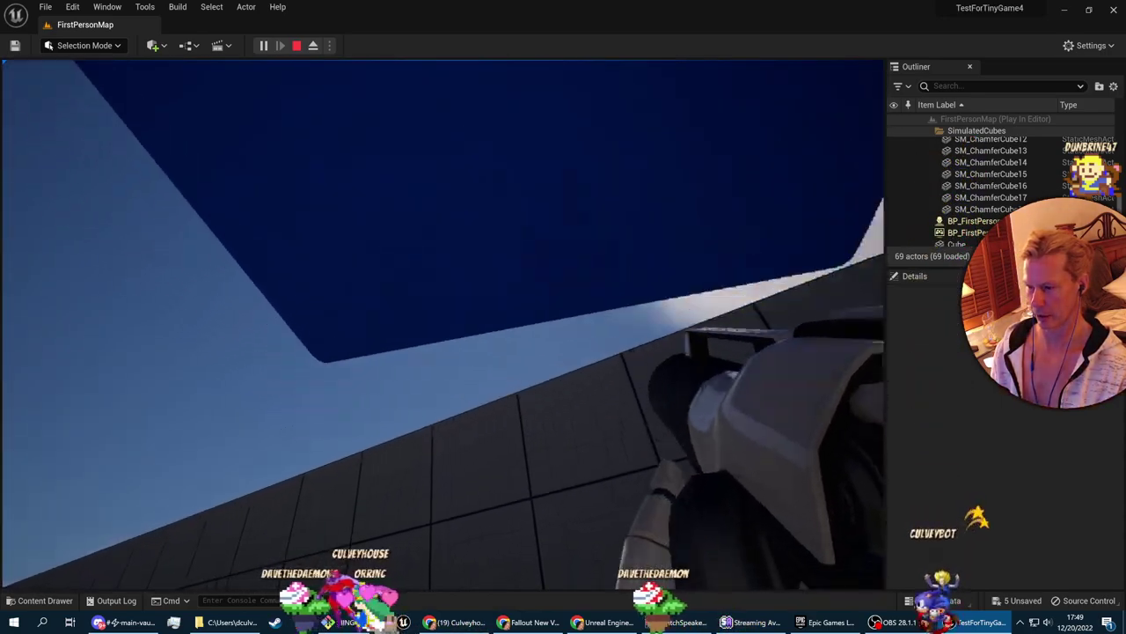
key(w)
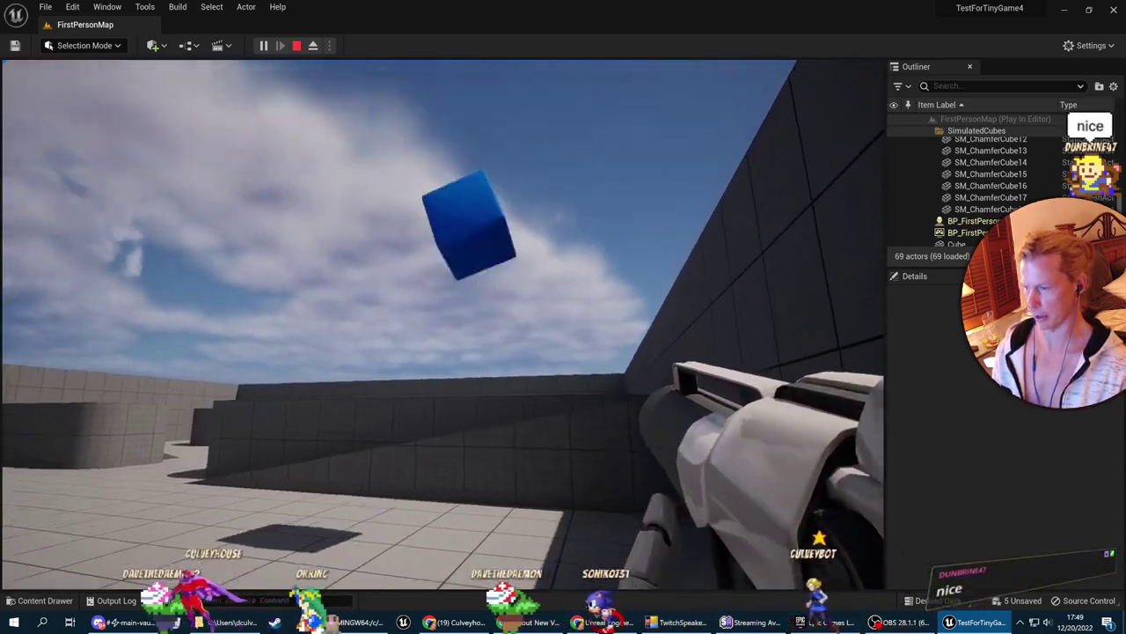
click(443, 323)
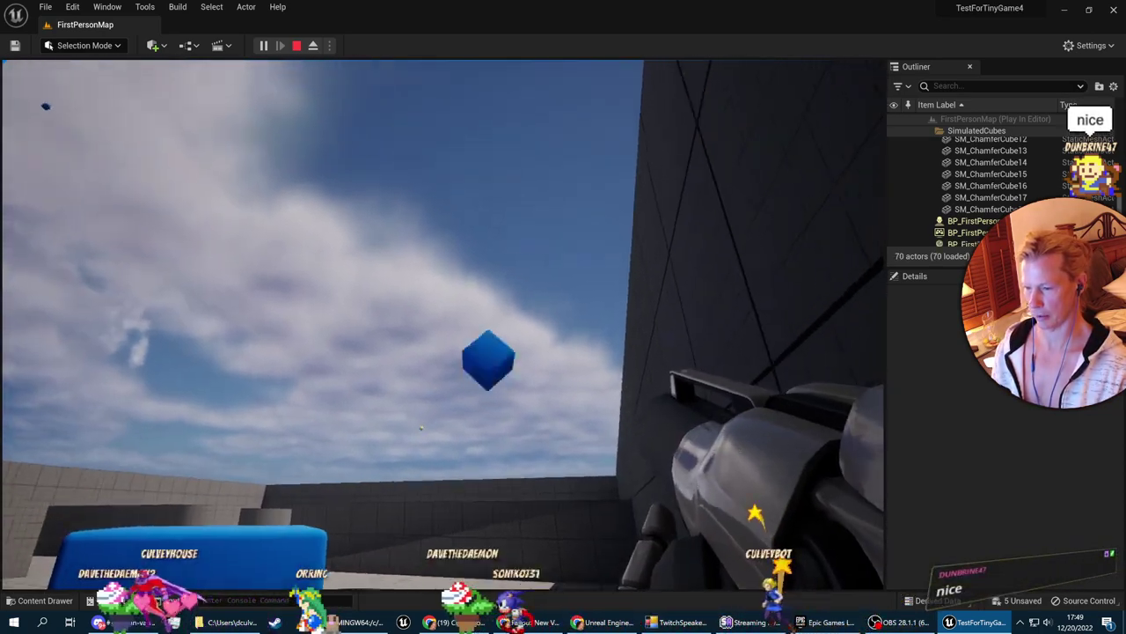
click(443, 324)
click(444, 324)
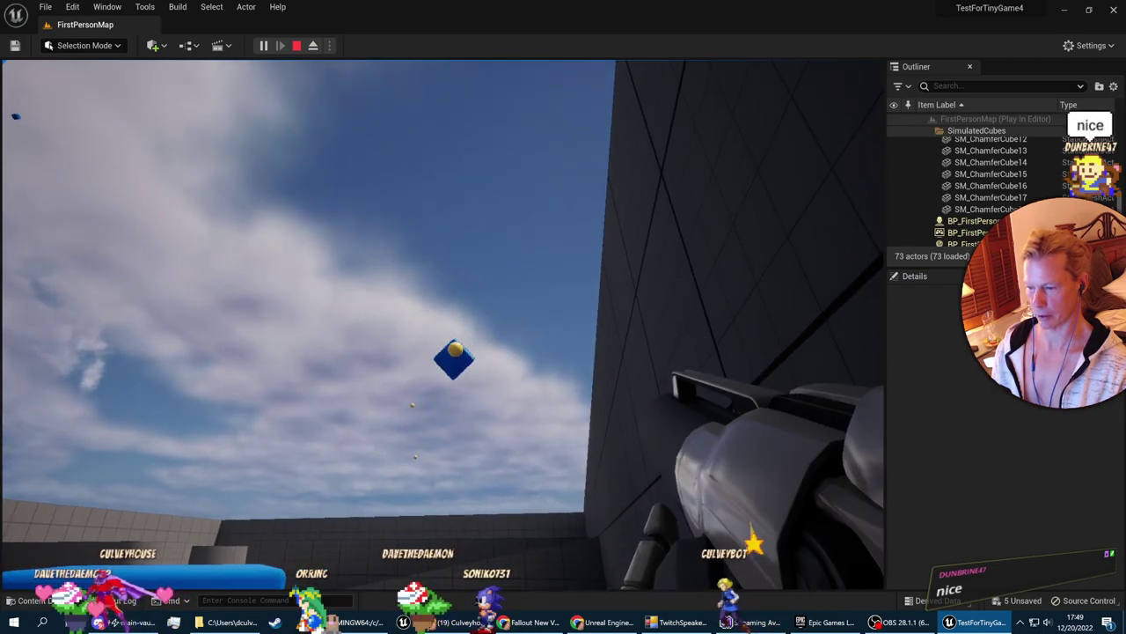
key(w)
key(a)
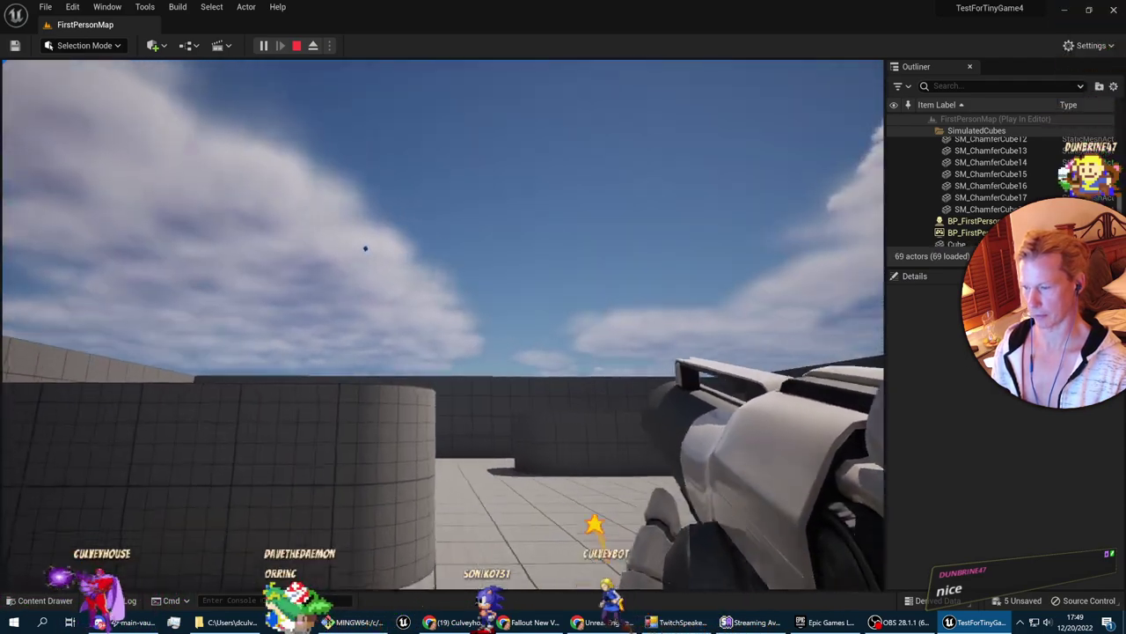
key(Escape)
Switch to the Udemy course, finish the Static Meshes lecture, and play the Brushes lecture up to 3:54
key(alt+Tab)
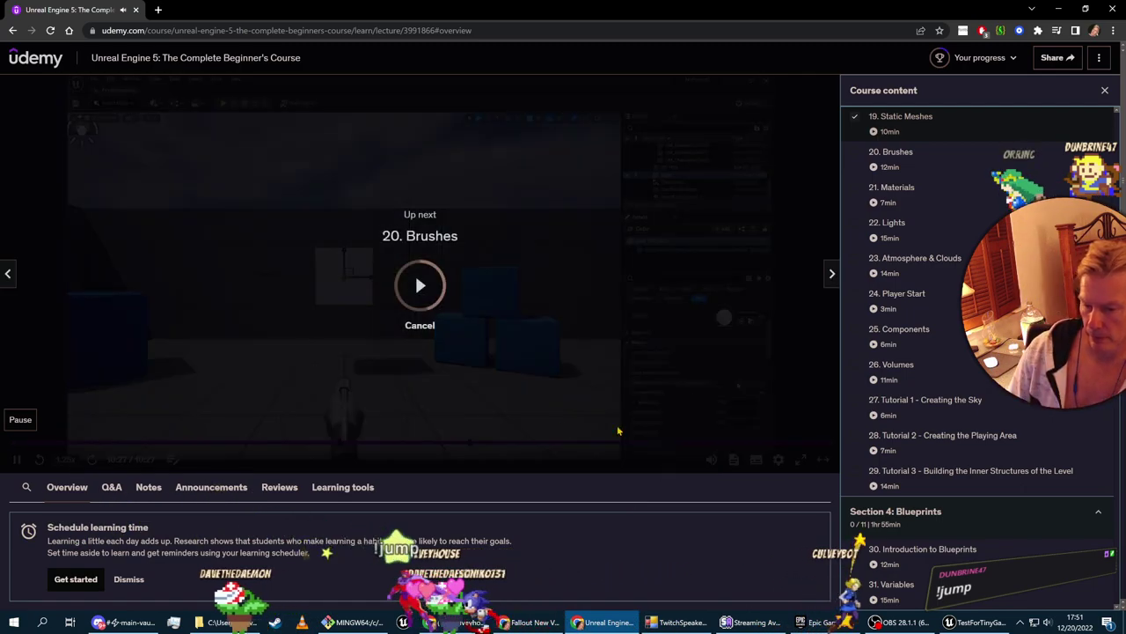
click(426, 296)
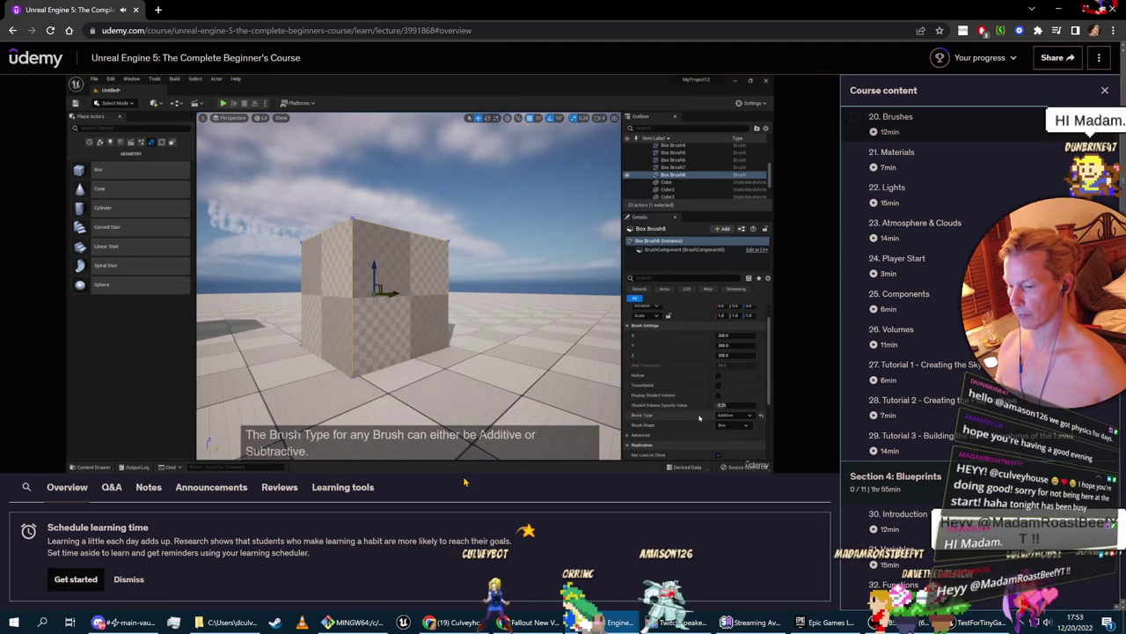
mouse_move(464, 473)
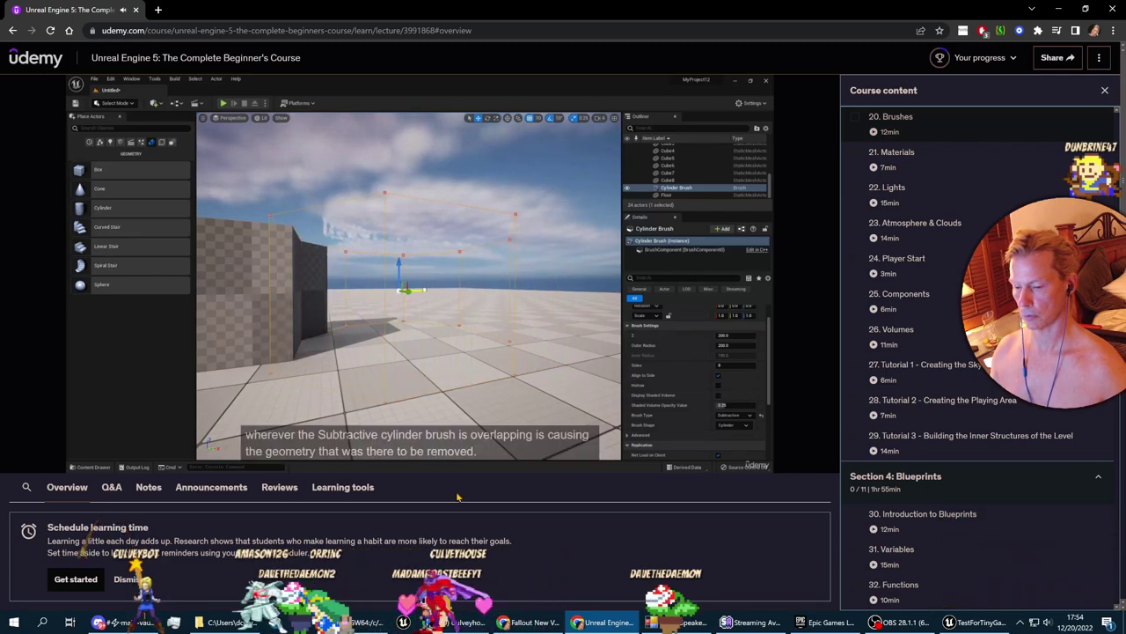
mouse_move(174, 458)
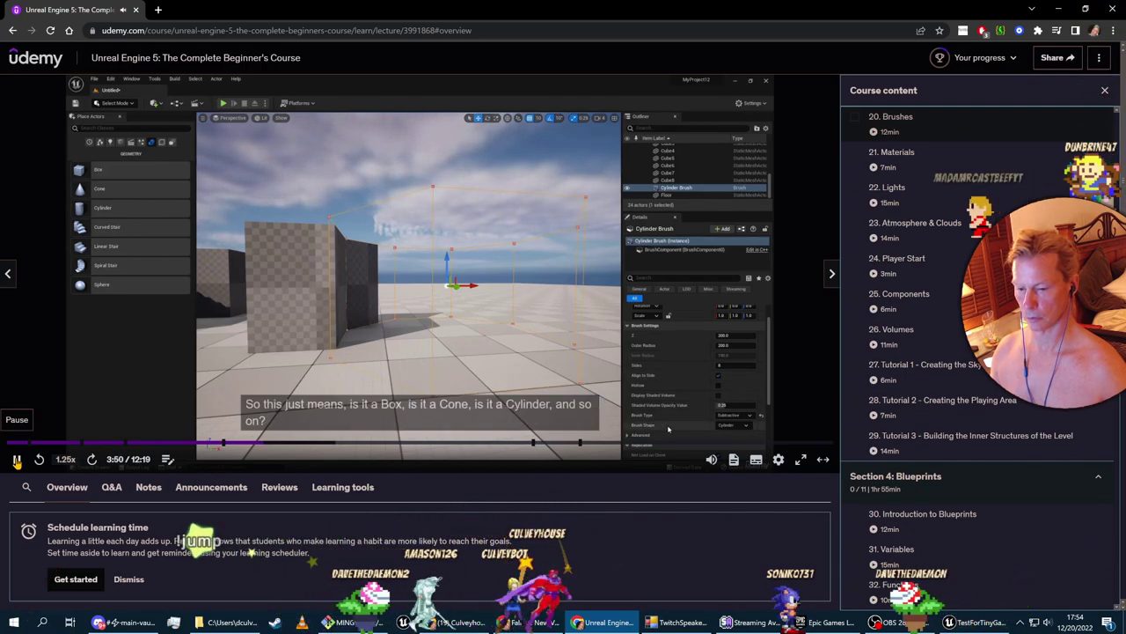
click(16, 459)
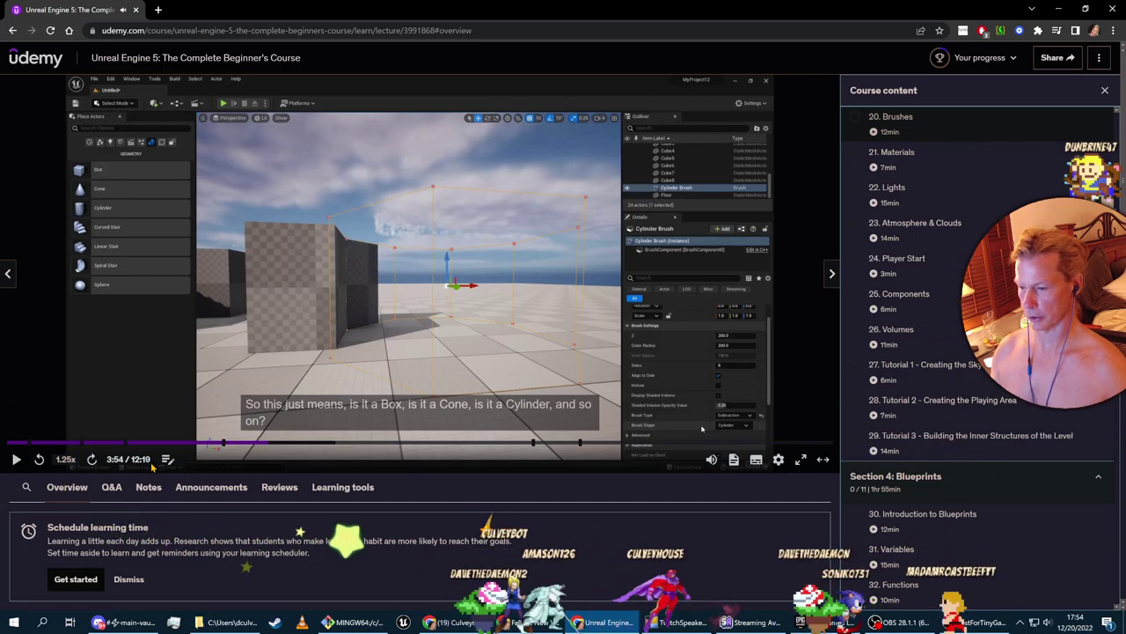
Switch to Unreal Editor and look through the editor modes and placeable actor categories for geometry brushes
key(alt+Tab)
right_drag(152, 456, 4, 448)
key(w)
click(116, 46)
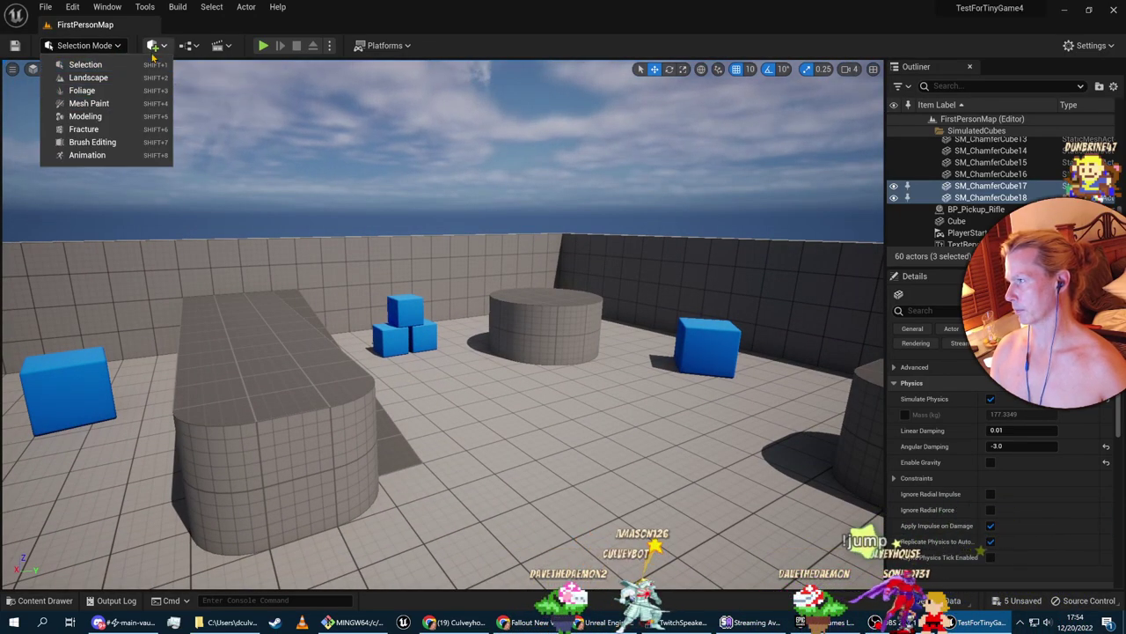
click(153, 46)
mouse_move(192, 161)
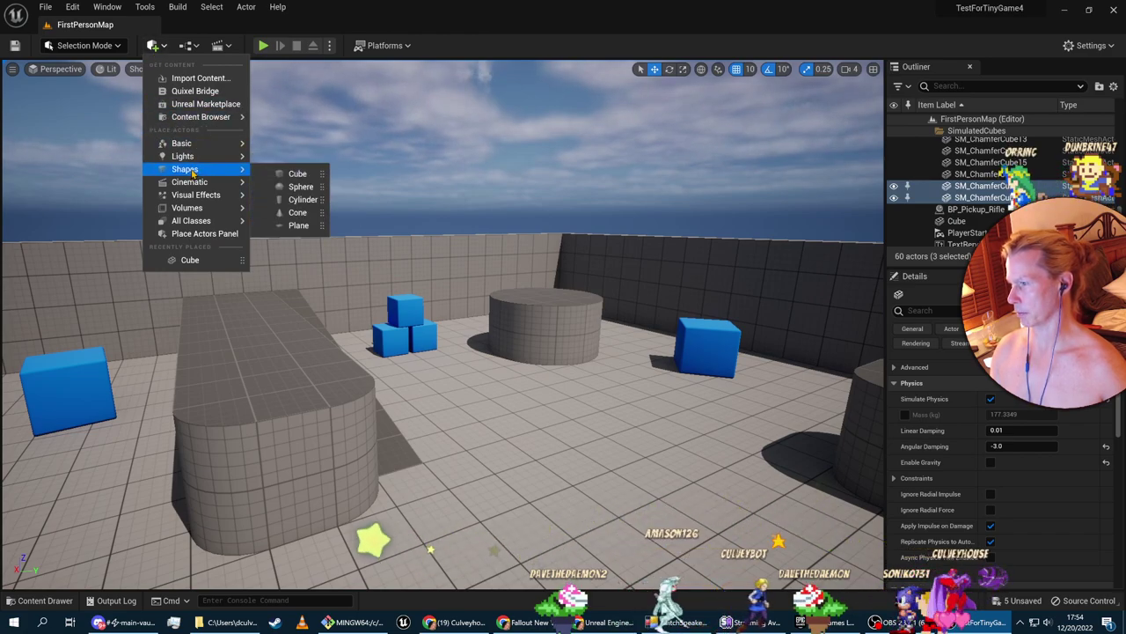
click(118, 49)
click(118, 48)
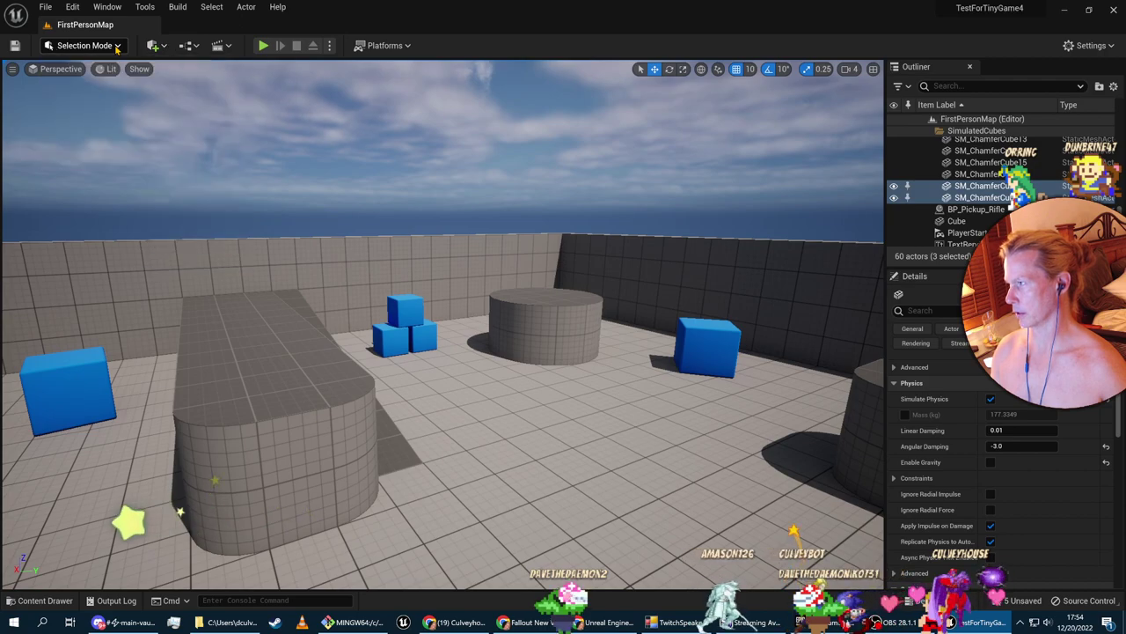
Switch to the Udemy course, step back through the Brushes lecture from 3:54 to its opening seconds, and resume playback
key(alt+Tab)
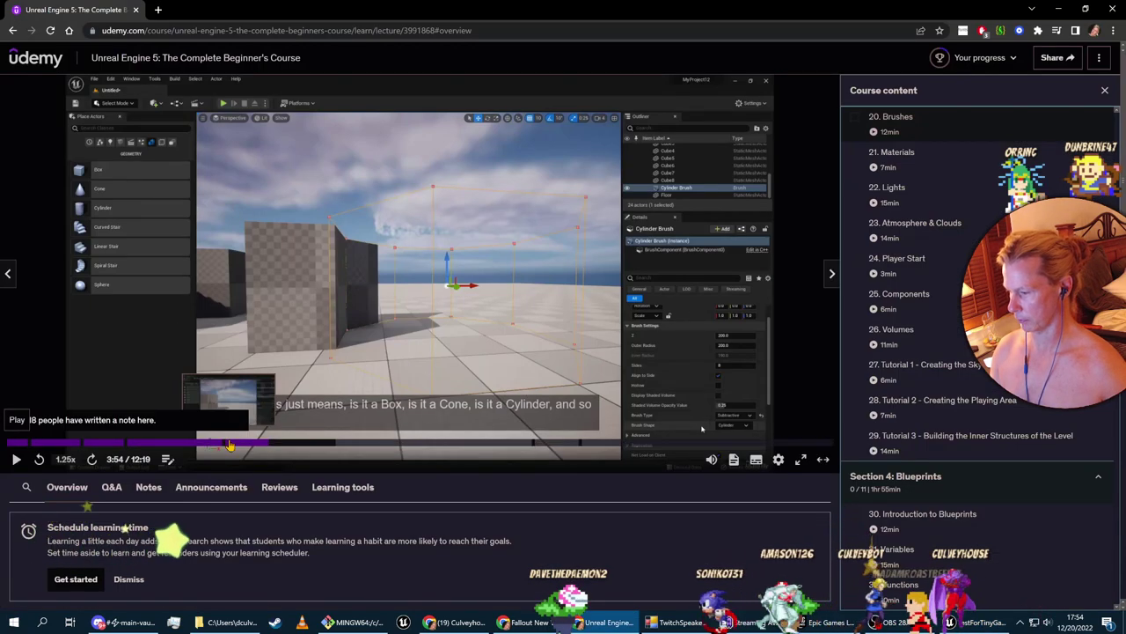
click(229, 445)
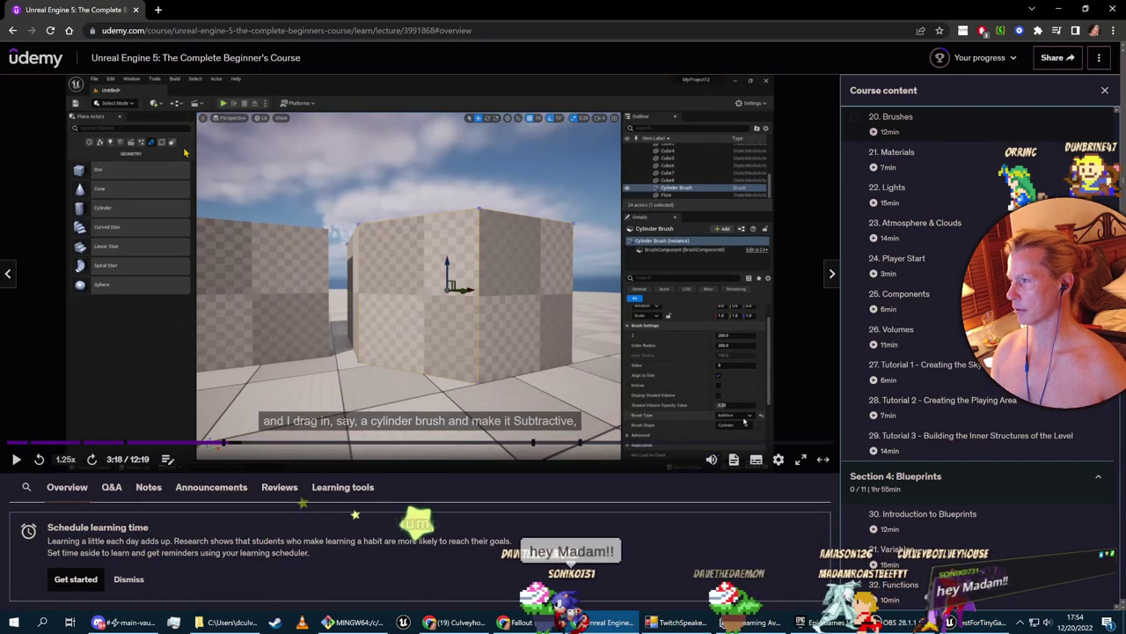
click(201, 446)
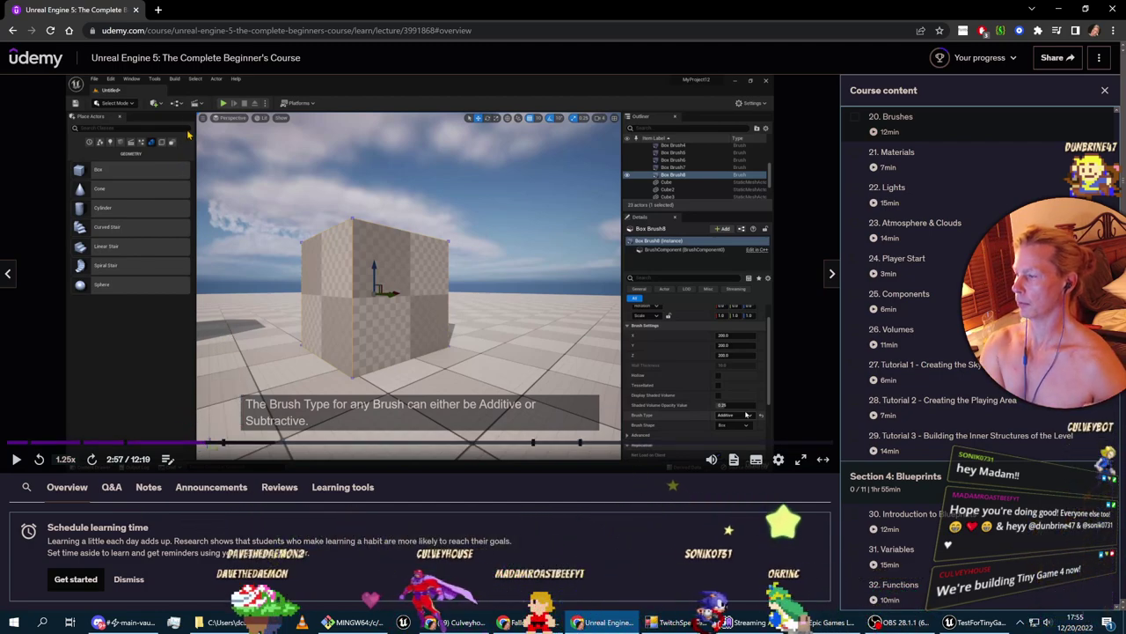
click(197, 443)
click(187, 445)
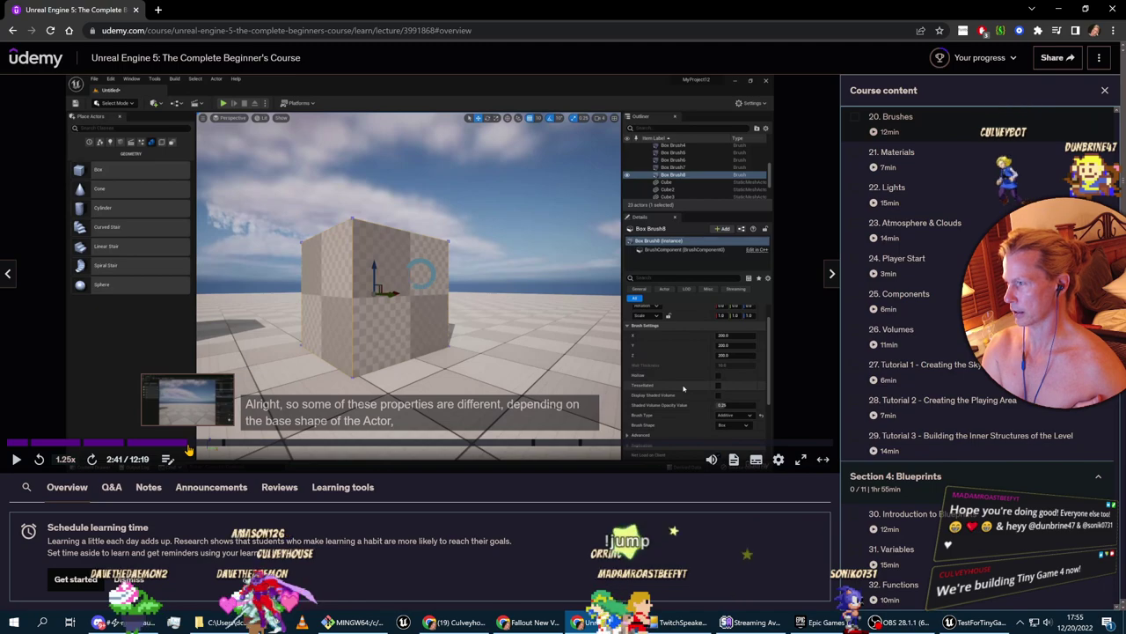
click(183, 444)
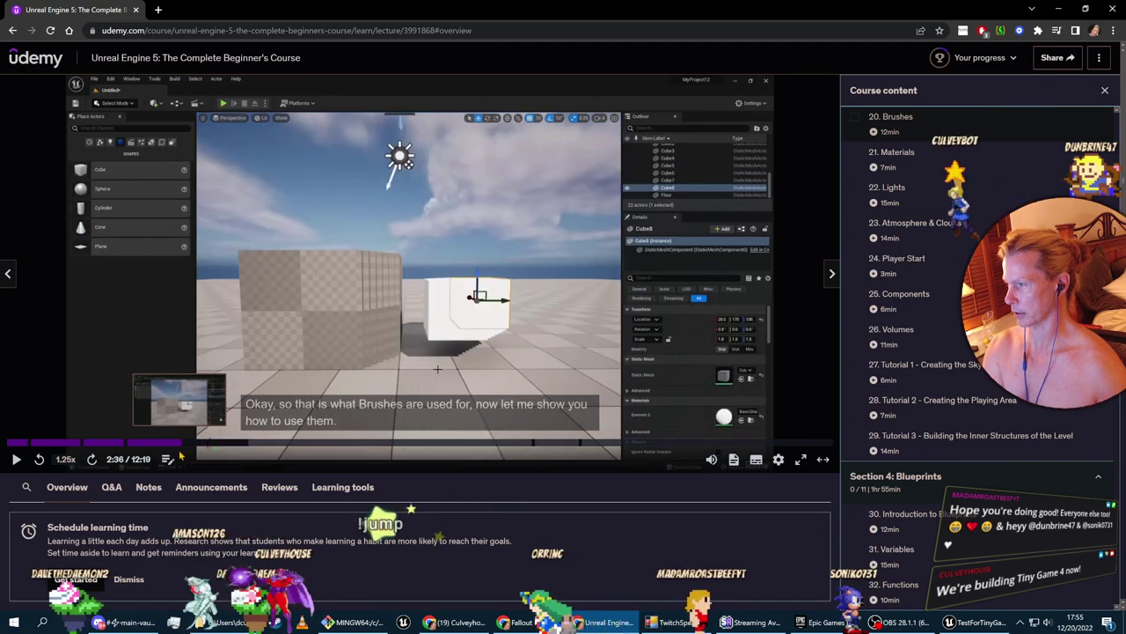
click(174, 444)
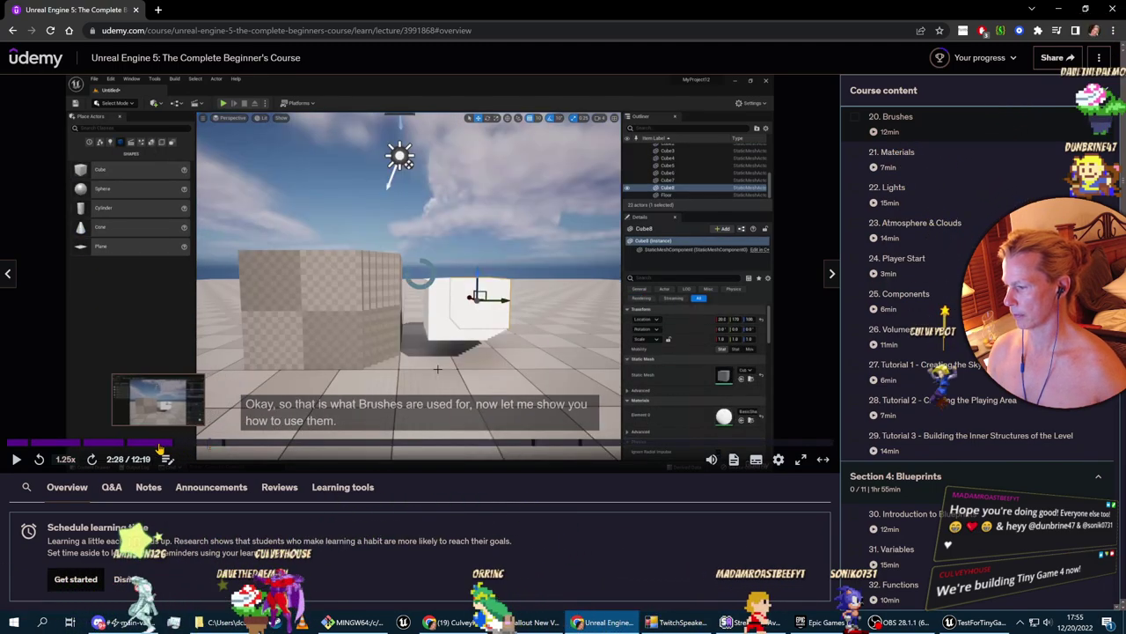
click(155, 444)
click(145, 445)
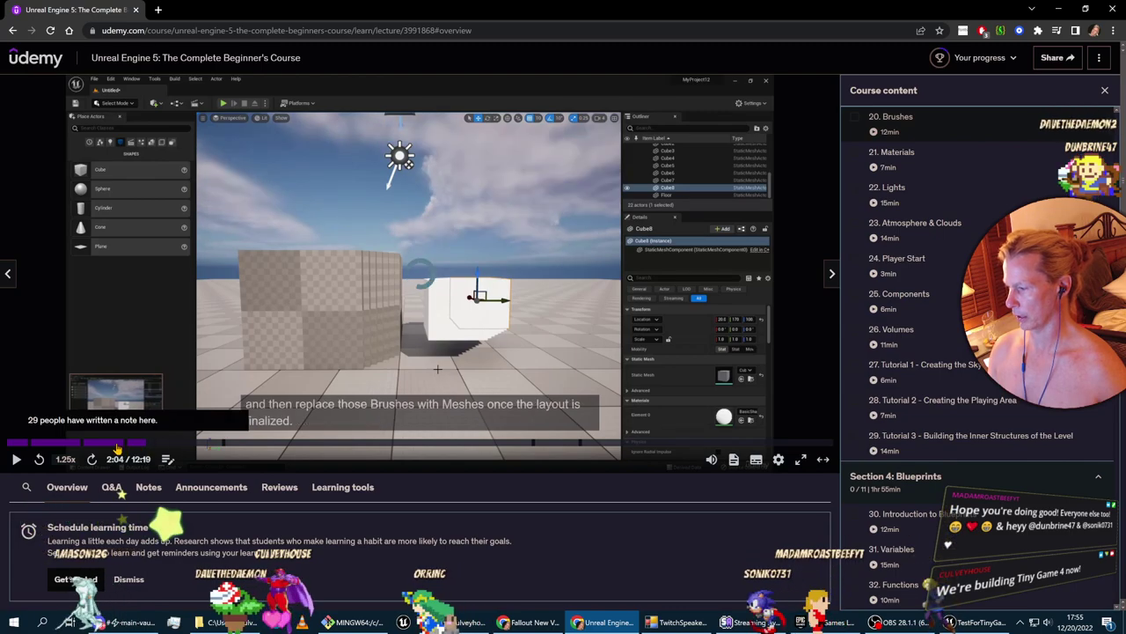
click(117, 445)
click(67, 444)
click(18, 445)
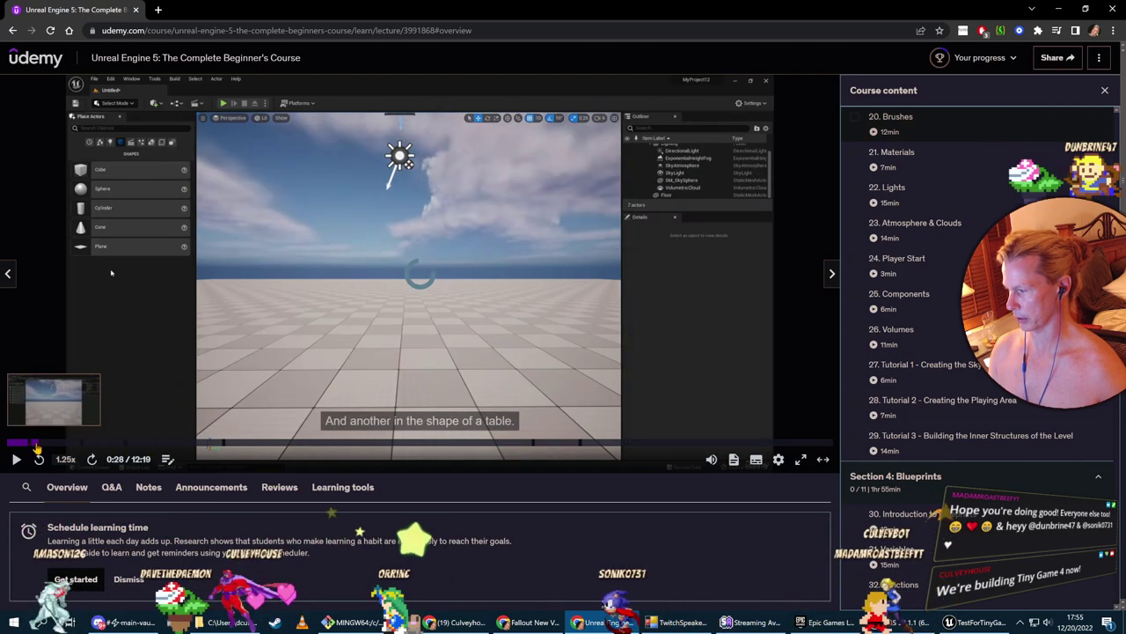
click(10, 445)
click(9, 444)
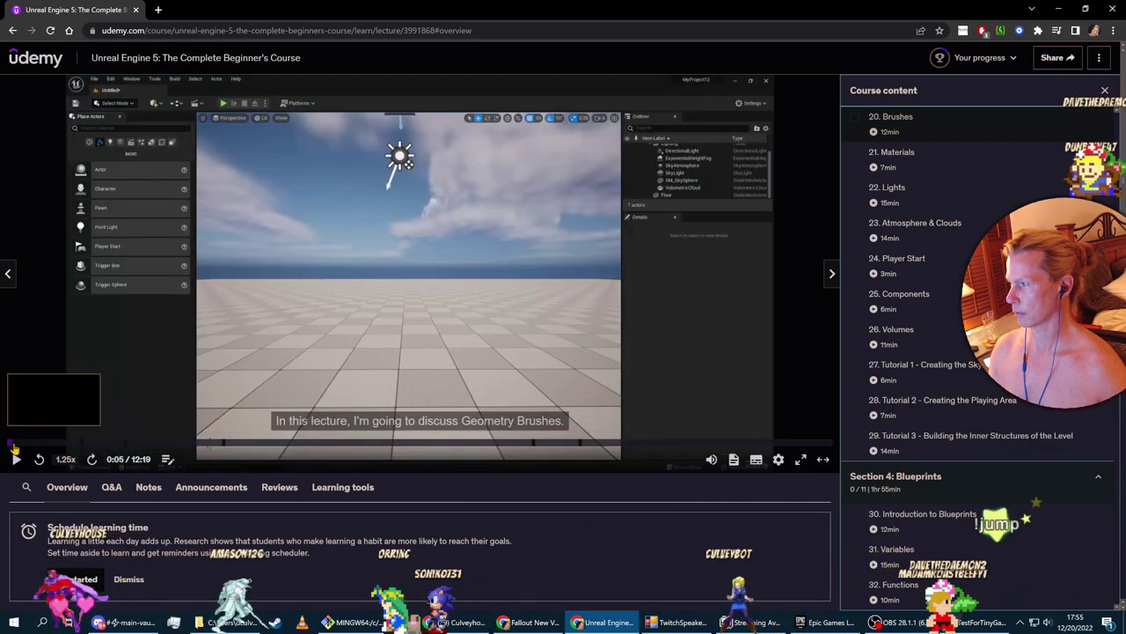
click(19, 449)
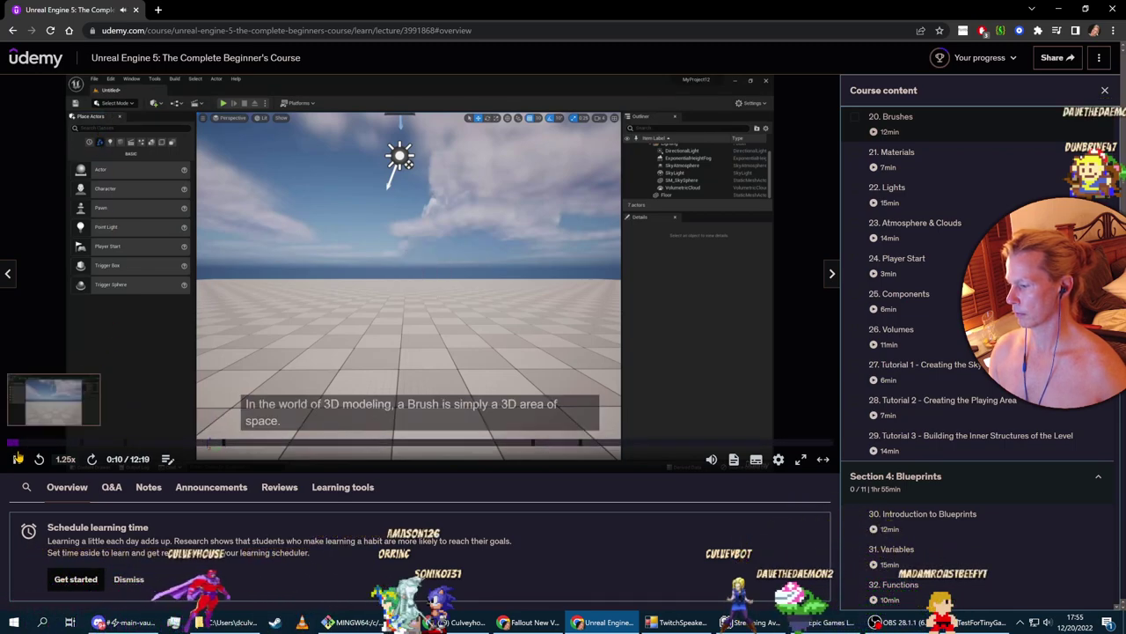
Switch to Unreal Editor and open Place Actors with the Geometry category showing
key(alt+Tab)
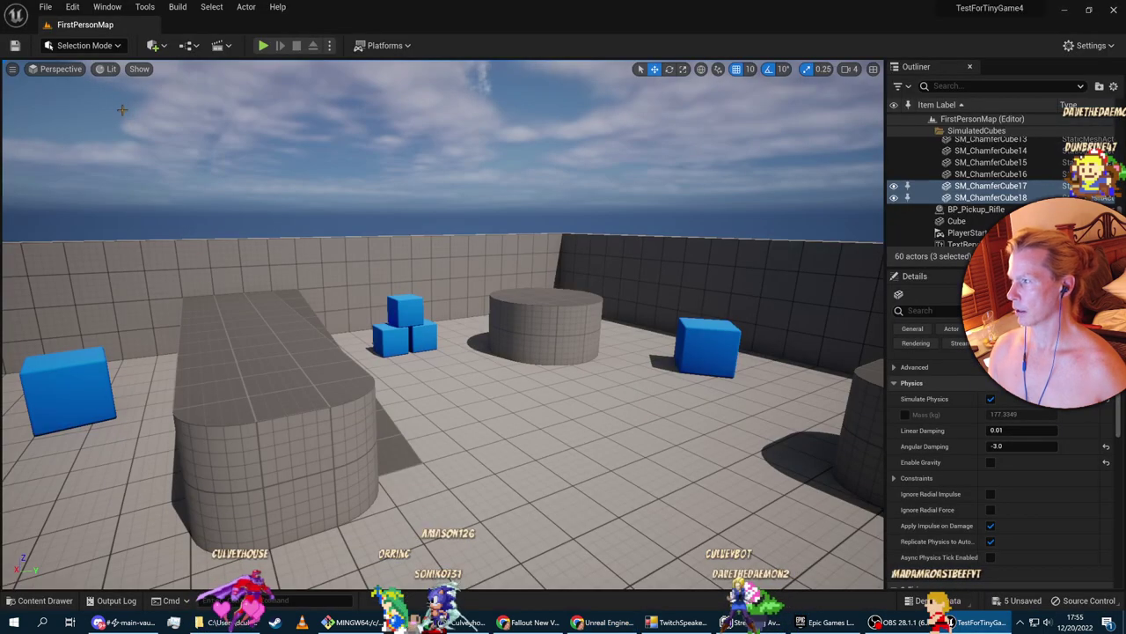
click(120, 13)
text(place)
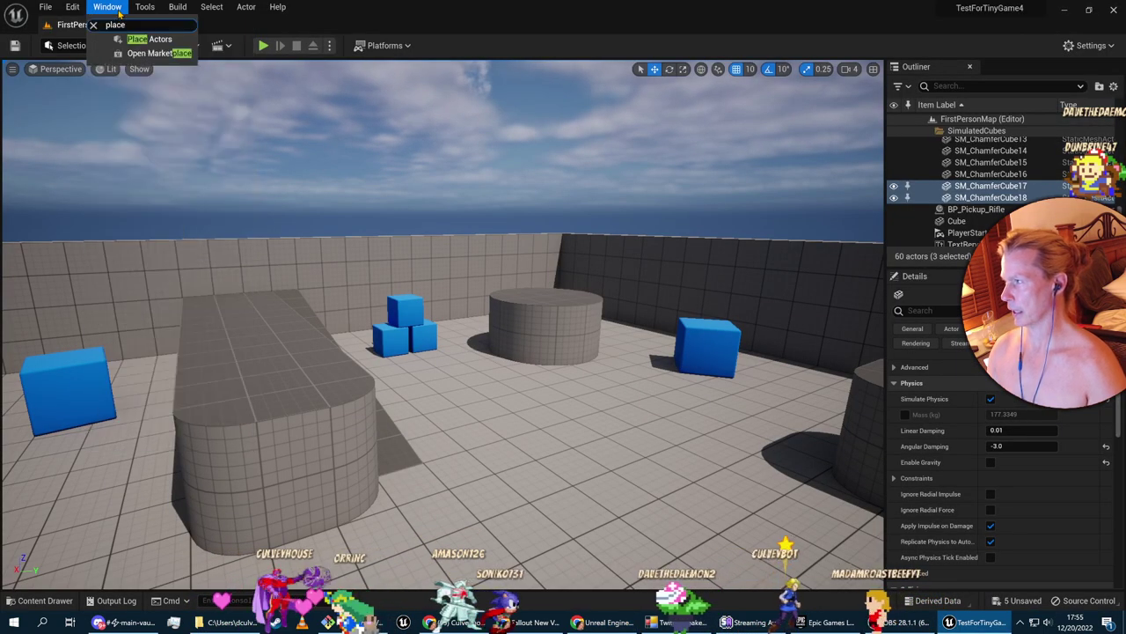
mouse_move(116, 9)
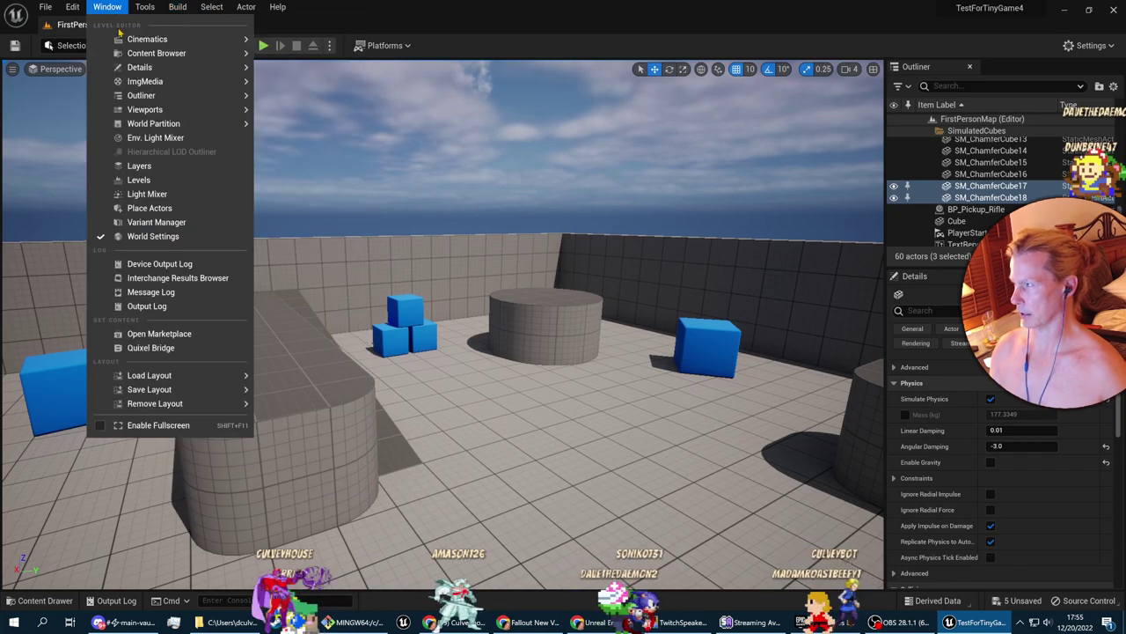
click(149, 208)
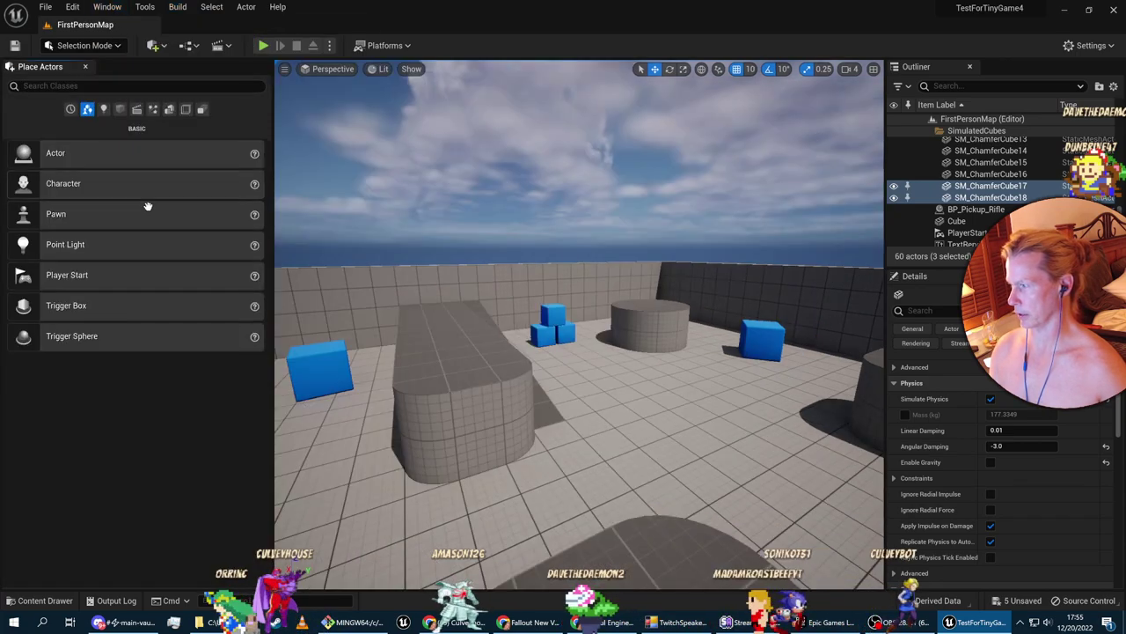
click(170, 109)
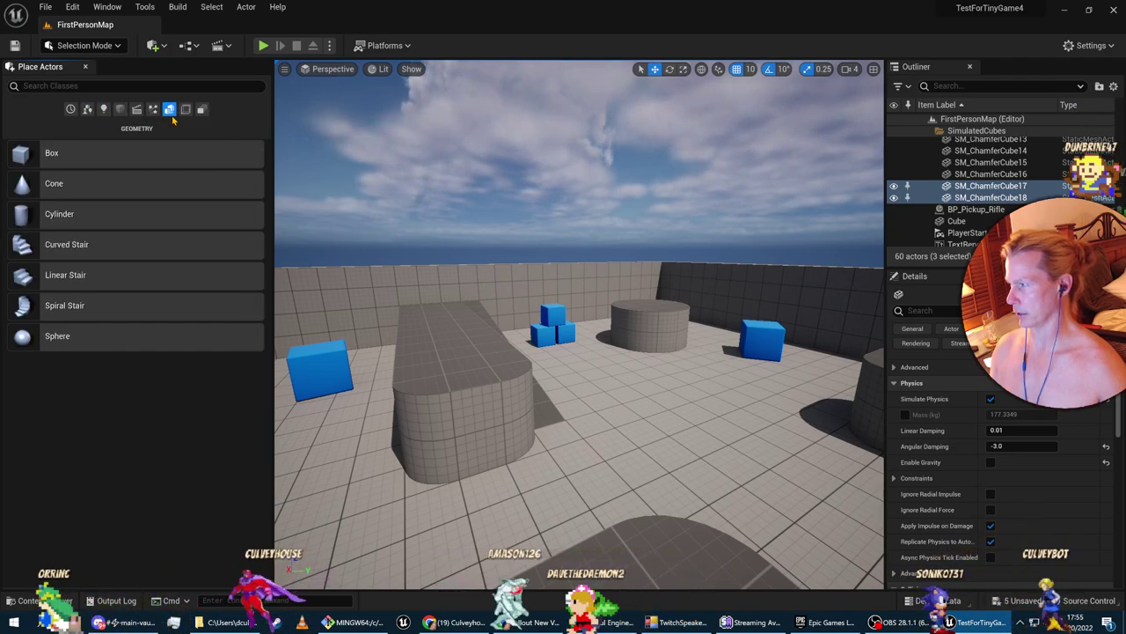
Place a box brush on the arena floor and a cone brush in the air above the long rounded platform
drag(111, 151, 361, 187)
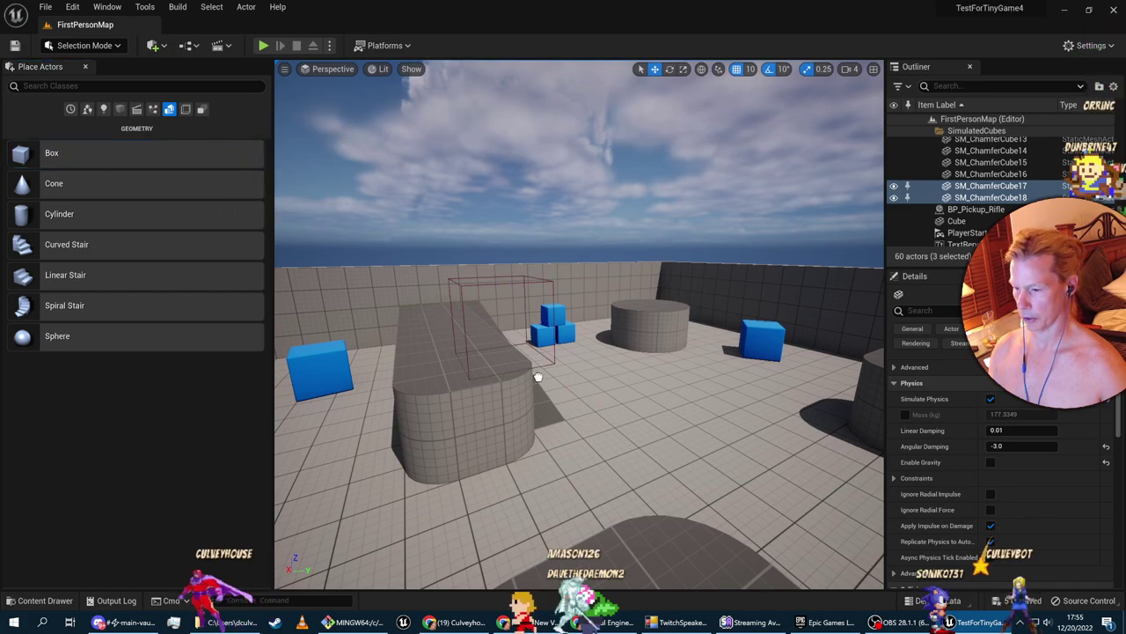
drag(614, 432, 614, 432)
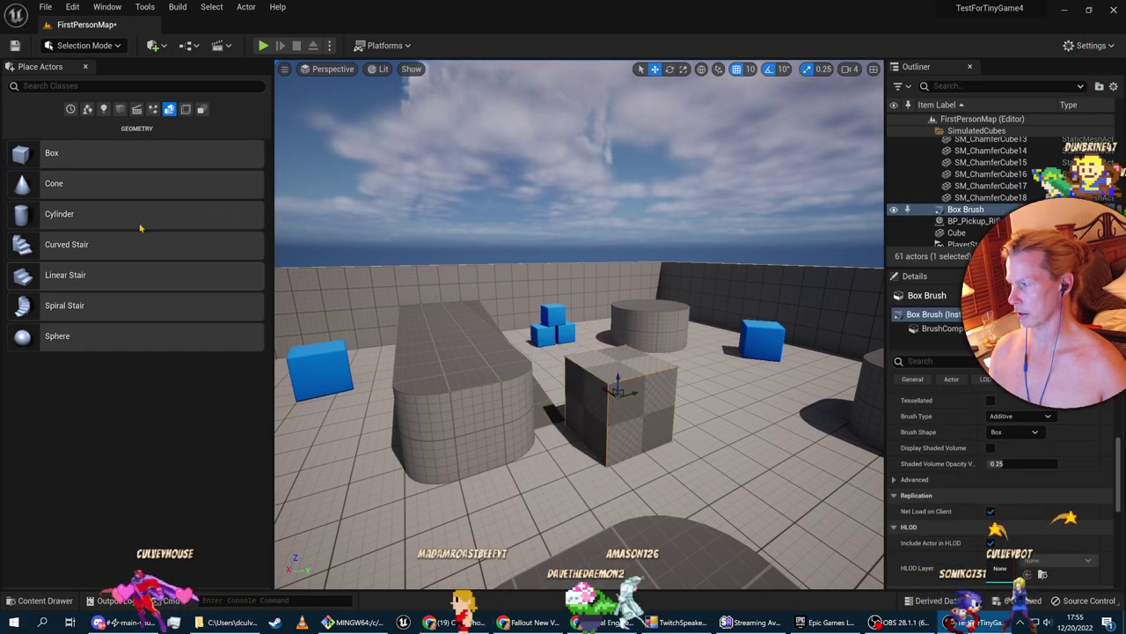
mouse_move(91, 185)
mouse_down()
mouse_move(591, 429)
mouse_move(502, 334)
mouse_move(463, 346)
mouse_move(446, 279)
mouse_up()
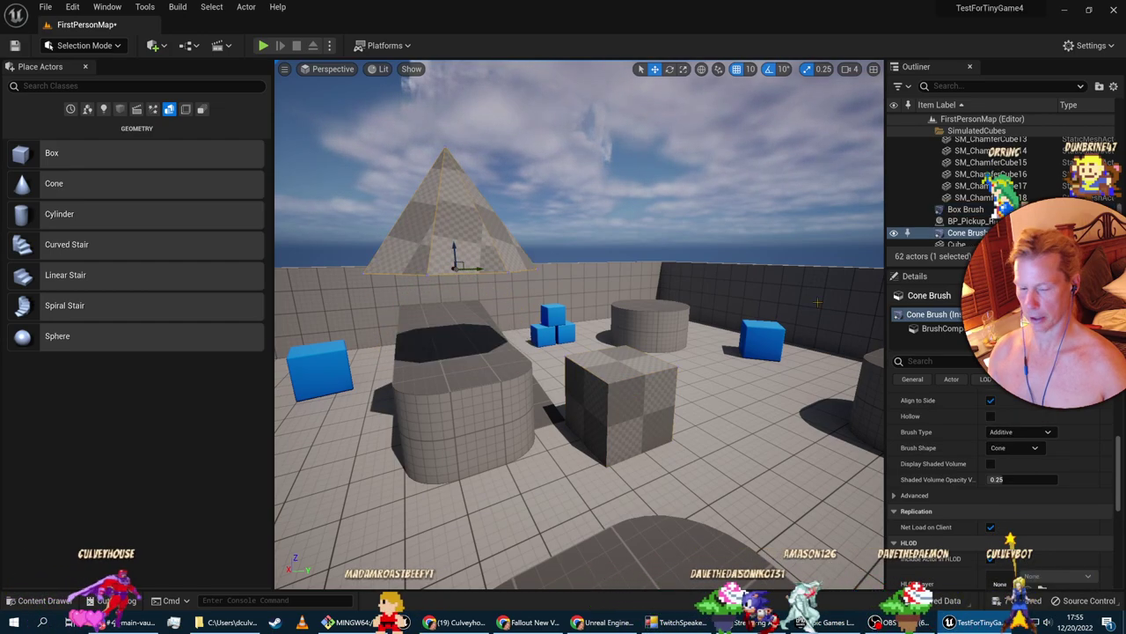
Try the cone brush with 88 sides and with only 3 sides
scroll(1038, 527, down, 3)
scroll(1043, 510, up, 6)
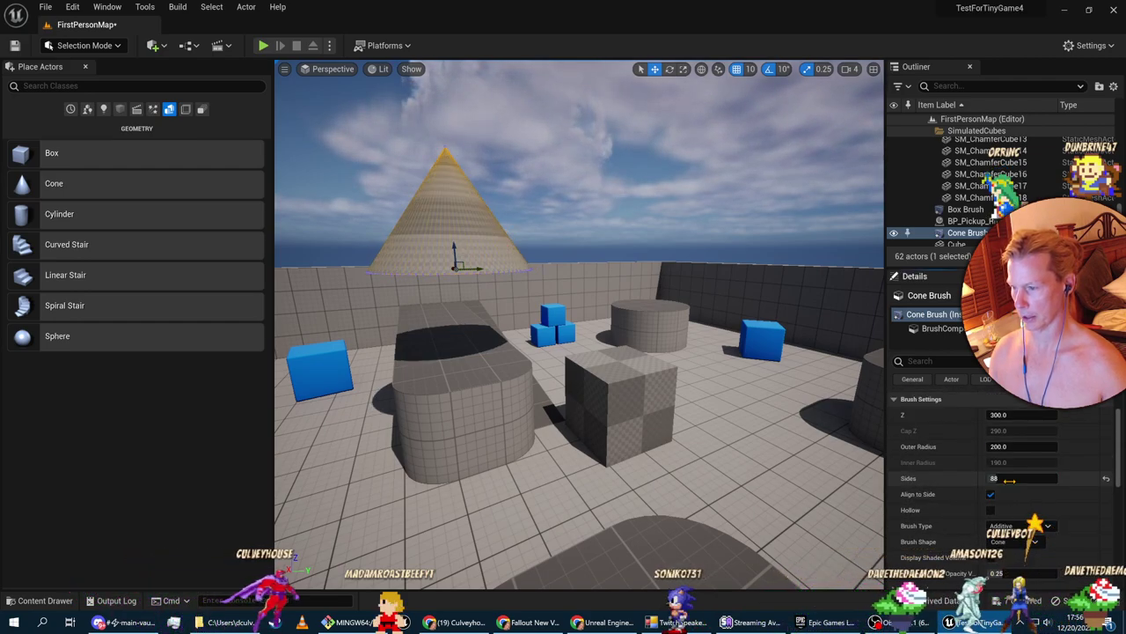
text(3)
key(Return)
Stretch the cone brush taller by raising its Z brush setting to about 675
mouse_move(704, 344)
right_down()
mouse_move(634, 334)
mouse_move(686, 299)
mouse_move(801, 299)
mouse_move(739, 304)
mouse_move(563, 361)
mouse_move(581, 348)
right_up()
scroll(999, 473, up, 2)
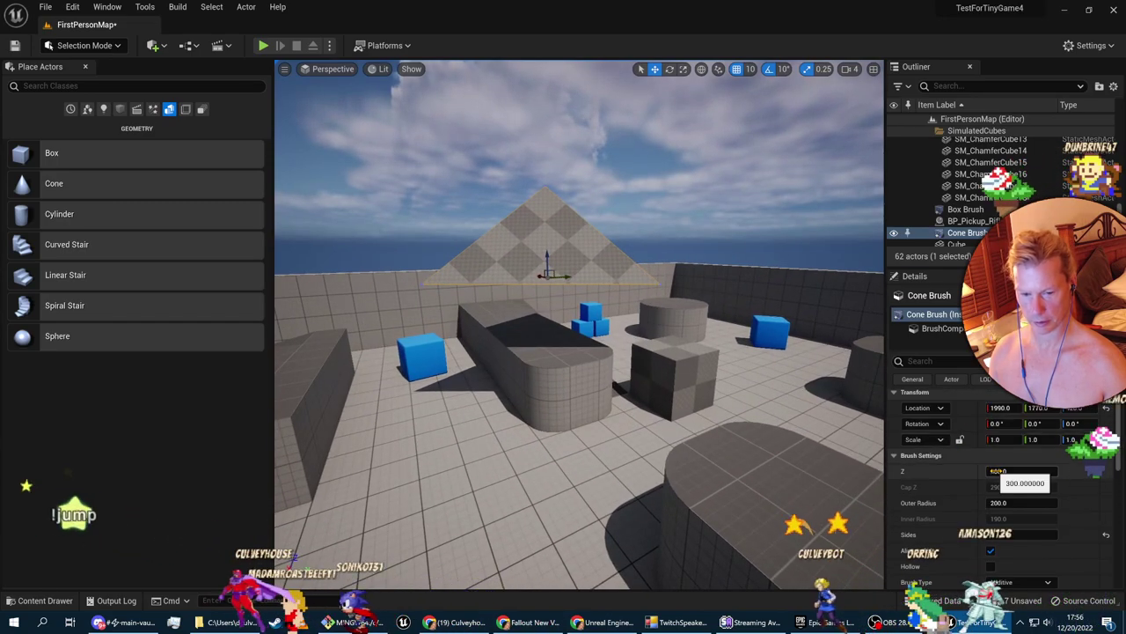
drag(1005, 470, 993, 471)
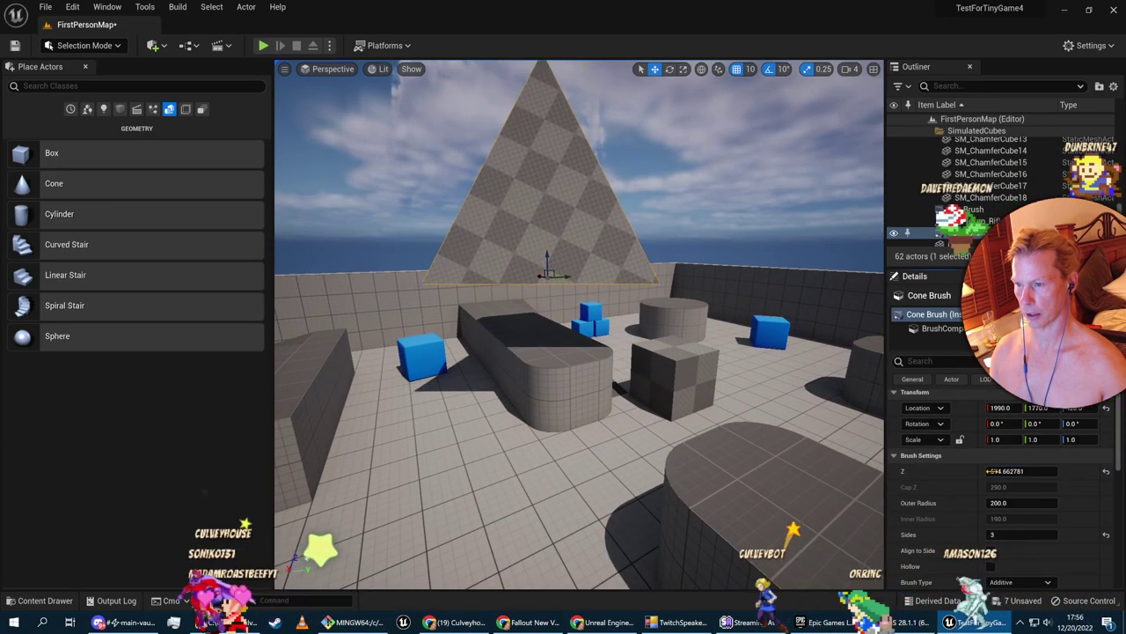
right_drag(774, 387, 741, 334)
key(d)
key(a)
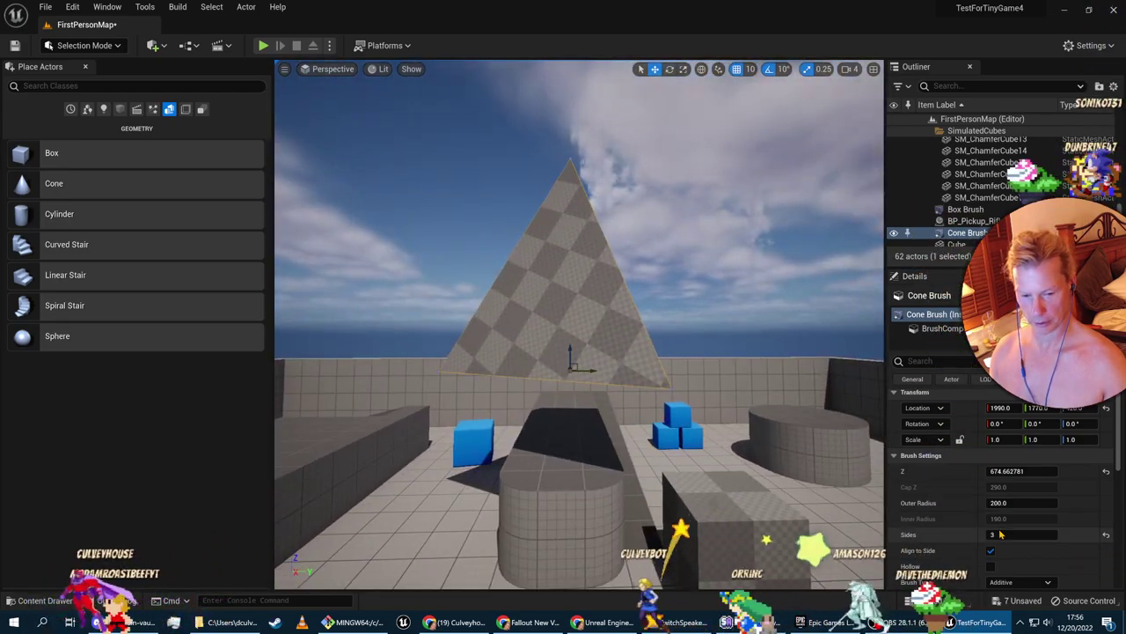
Raise the cone brush's sides to 192 and drop the cone onto the rounded platform below it
mouse_move(1001, 534)
mouse_down()
mouse_move(1056, 534)
mouse_move(1012, 534)
mouse_up()
right_drag(704, 352, 818, 352)
key(w)
key(a)
key(s)
drag(623, 364, 700, 416)
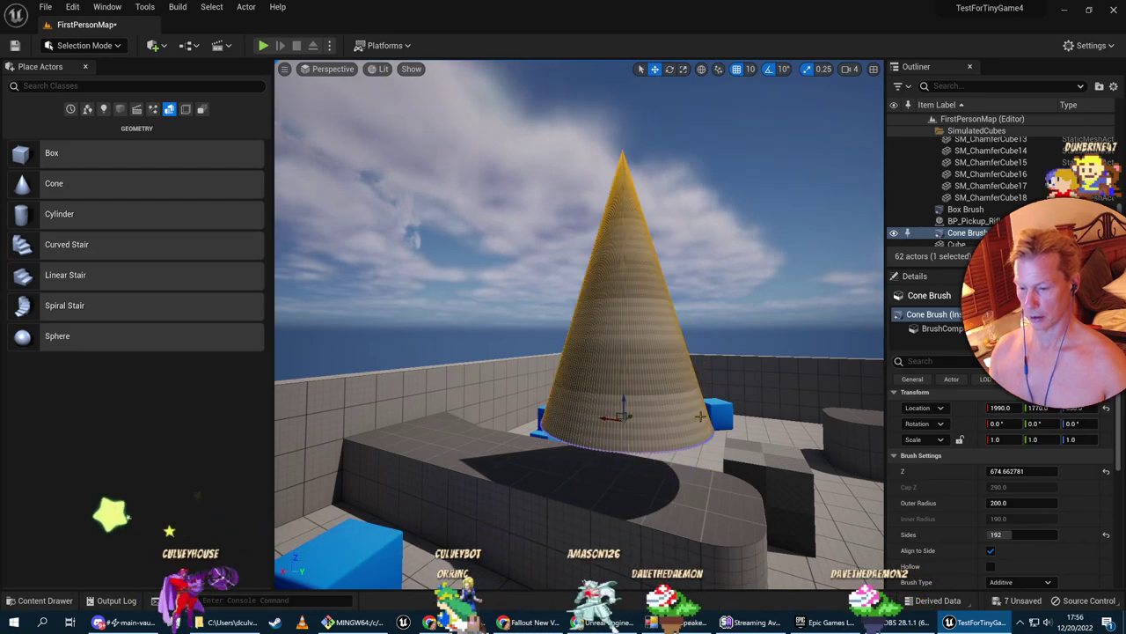
key(End)
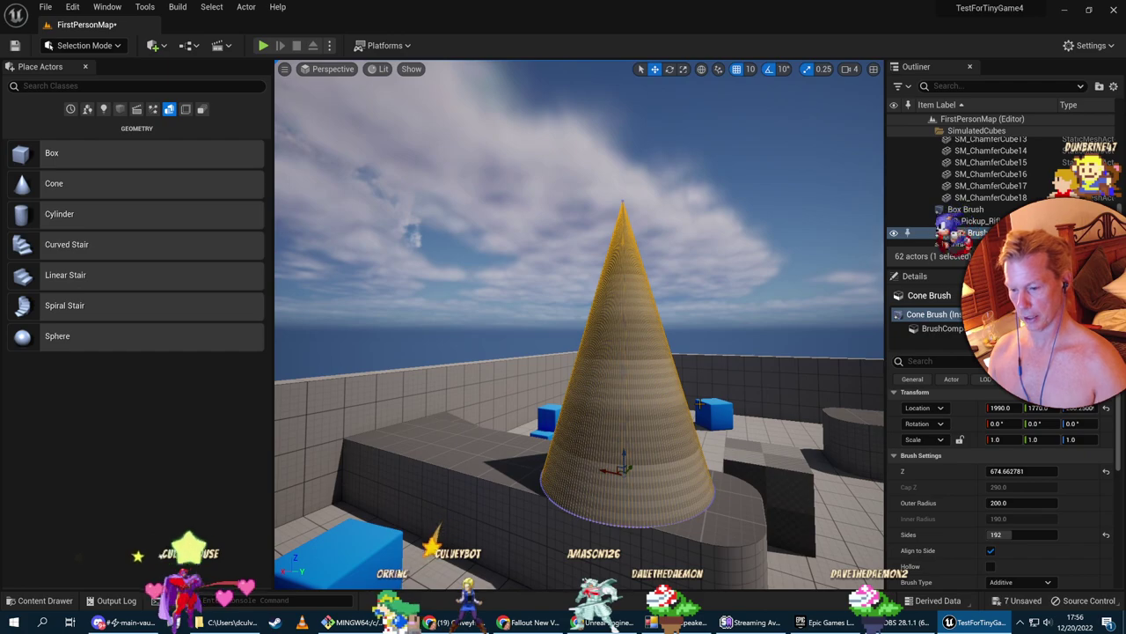
Play-test the level briefly to view the cone from the ground, and look through its brush settings
click(263, 45)
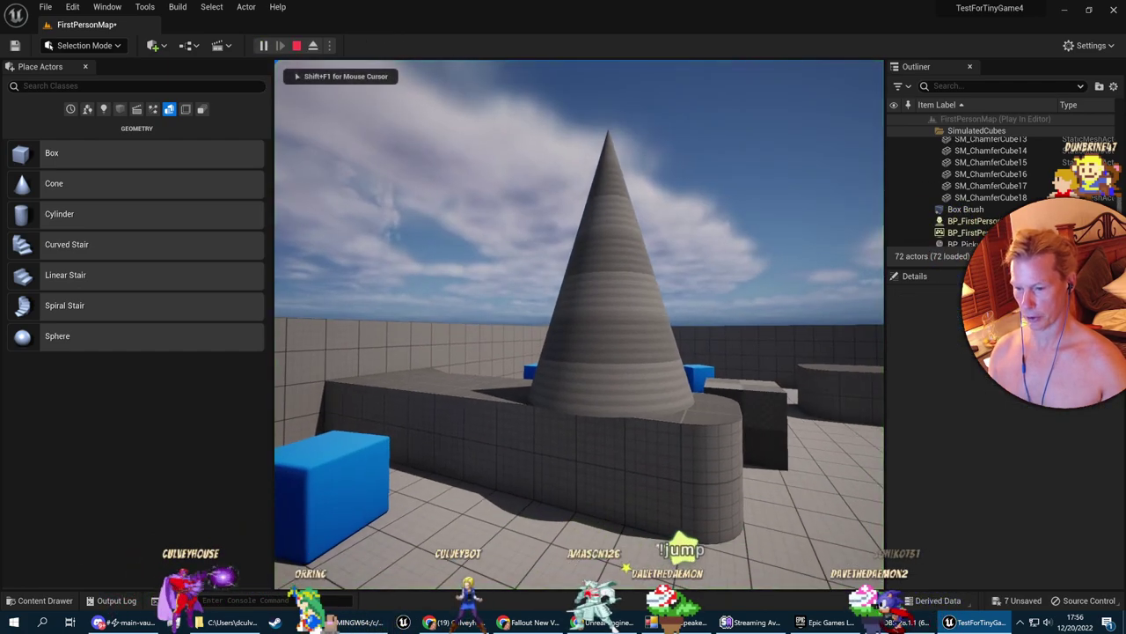
key(s)
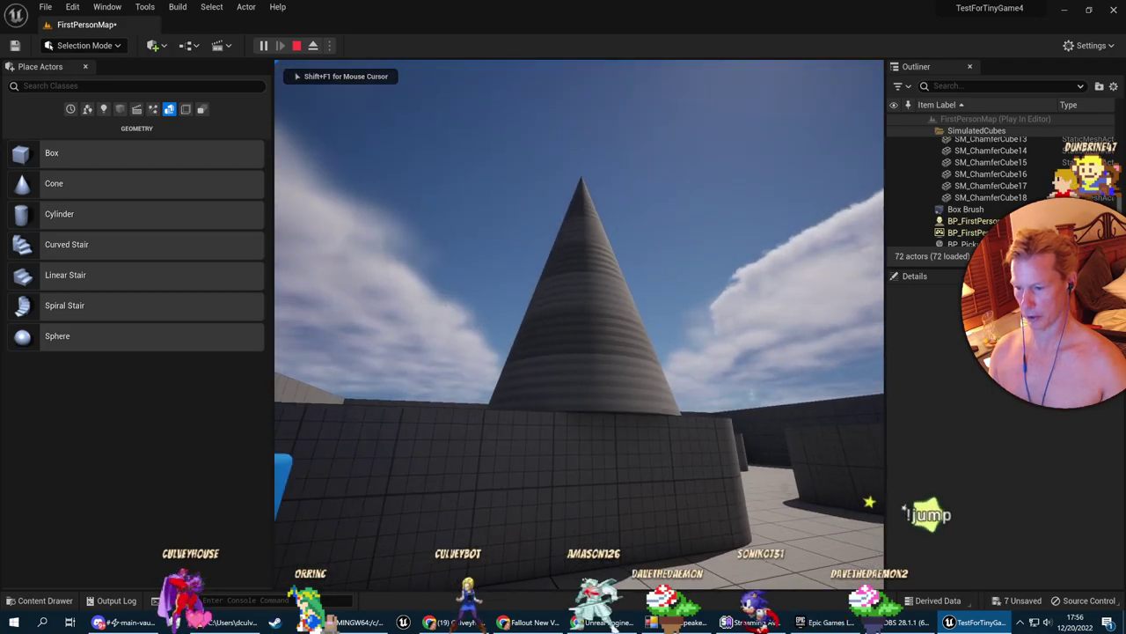
key(w)
key(Escape)
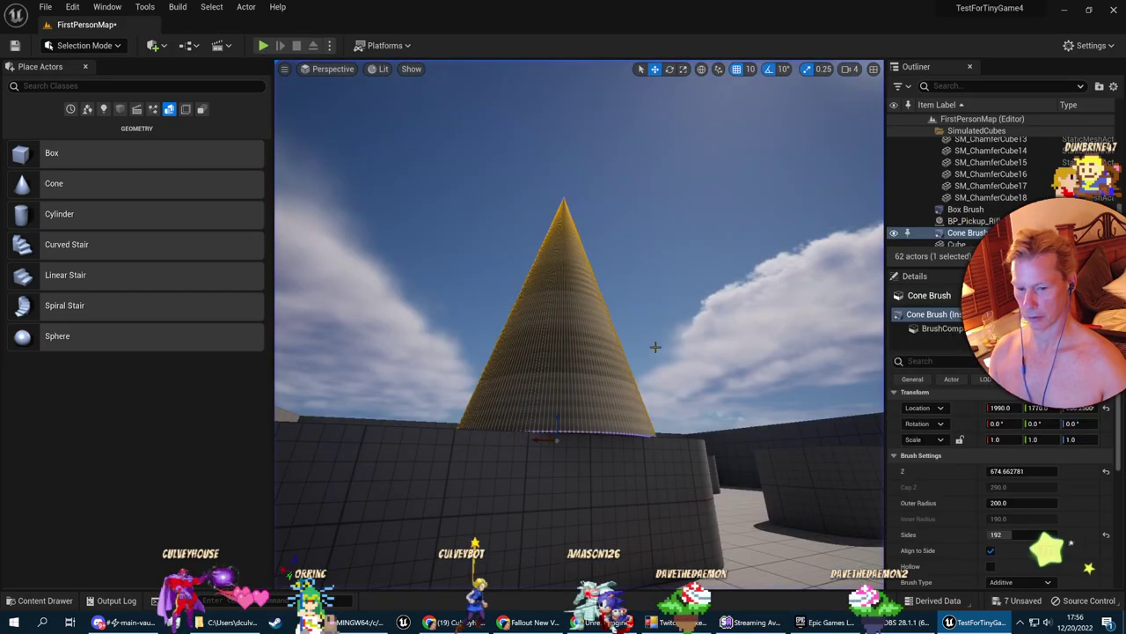
scroll(919, 522, down, 5)
scroll(939, 534, up, 5)
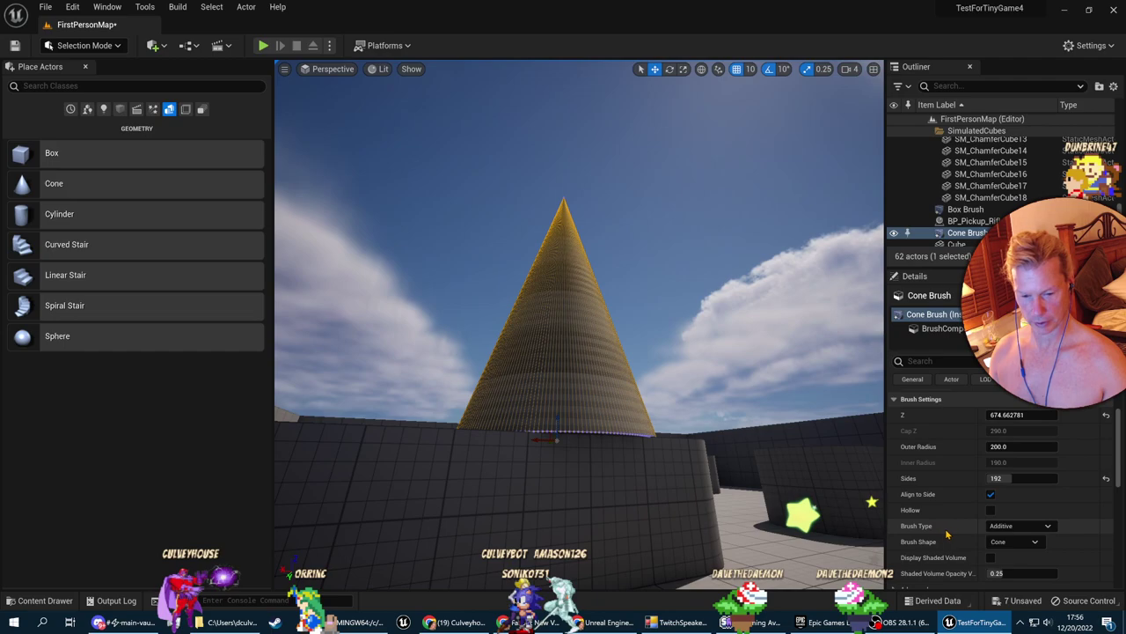
scroll(960, 488, down, 8)
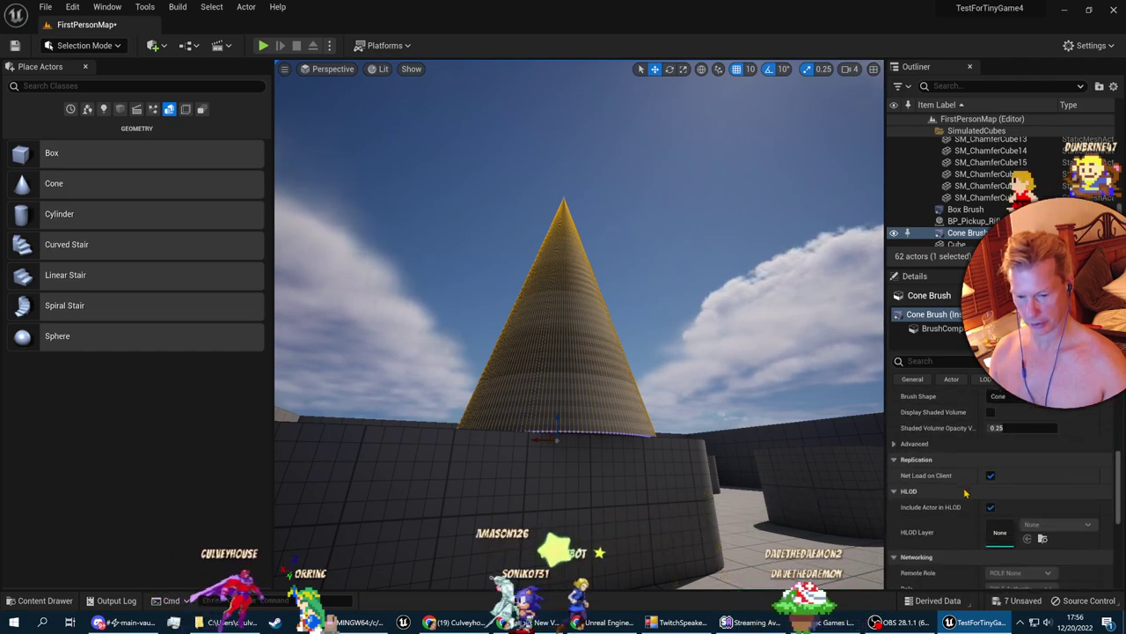
scroll(965, 492, up, 8)
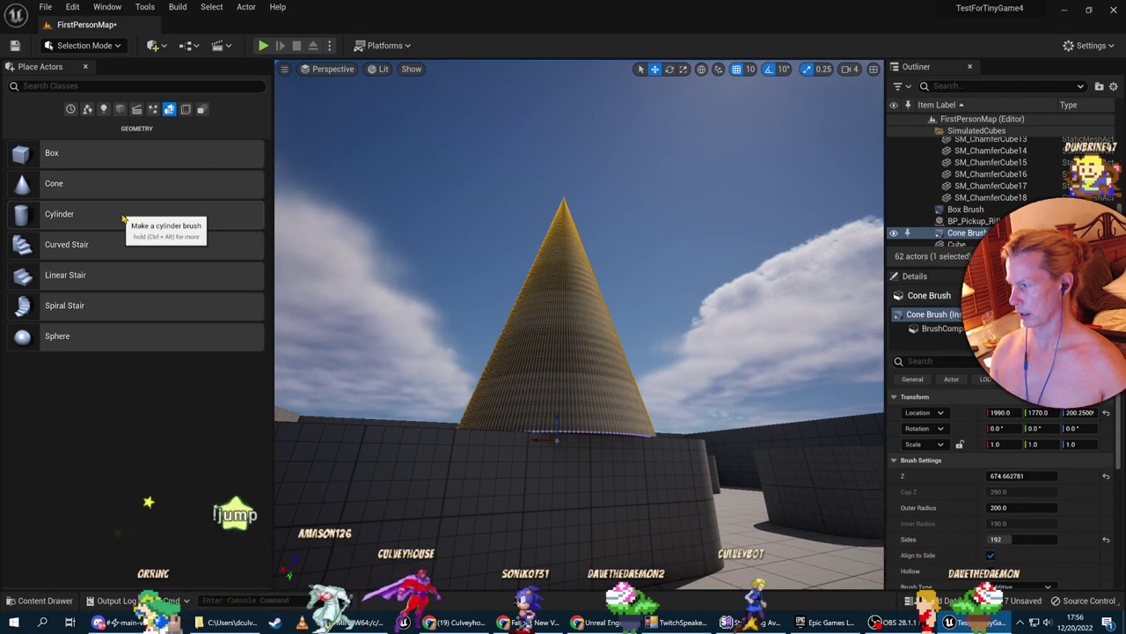
Place a cylinder brush in the air beside the cone, with 42 sides and a Z setting of about 408
mouse_move(198, 227)
mouse_down()
mouse_move(516, 244)
mouse_move(729, 429)
mouse_move(716, 374)
mouse_up()
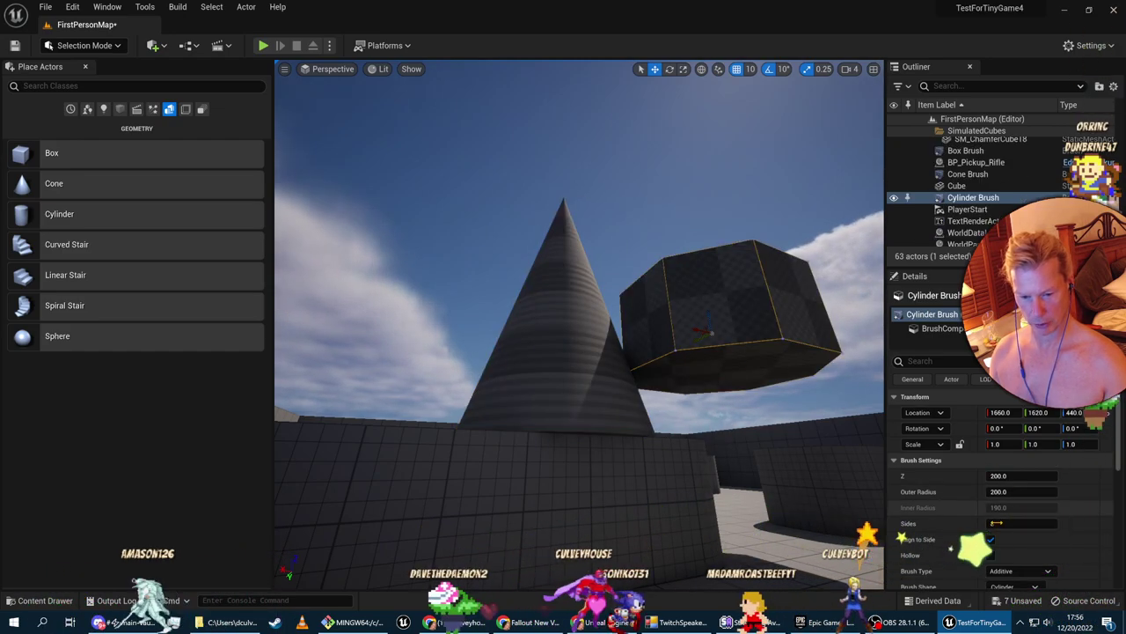
drag(999, 524, 994, 523)
right_drag(748, 396, 739, 340)
key(w)
key(s)
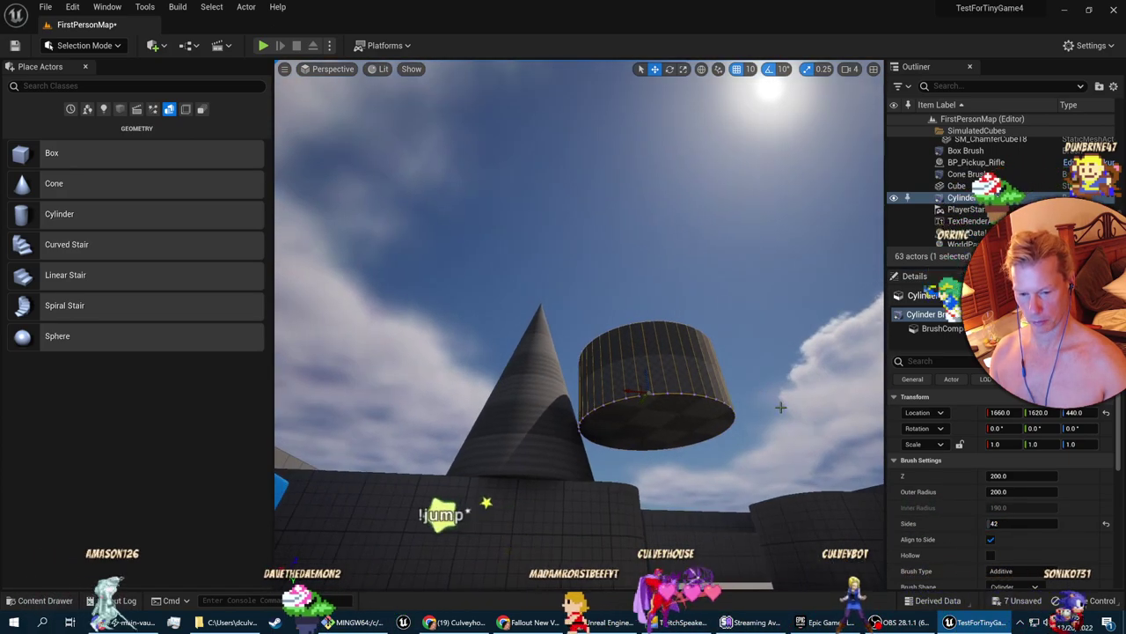
mouse_move(1002, 476)
mouse_down()
mouse_move(989, 476)
mouse_move(1034, 476)
mouse_move(1013, 476)
mouse_up()
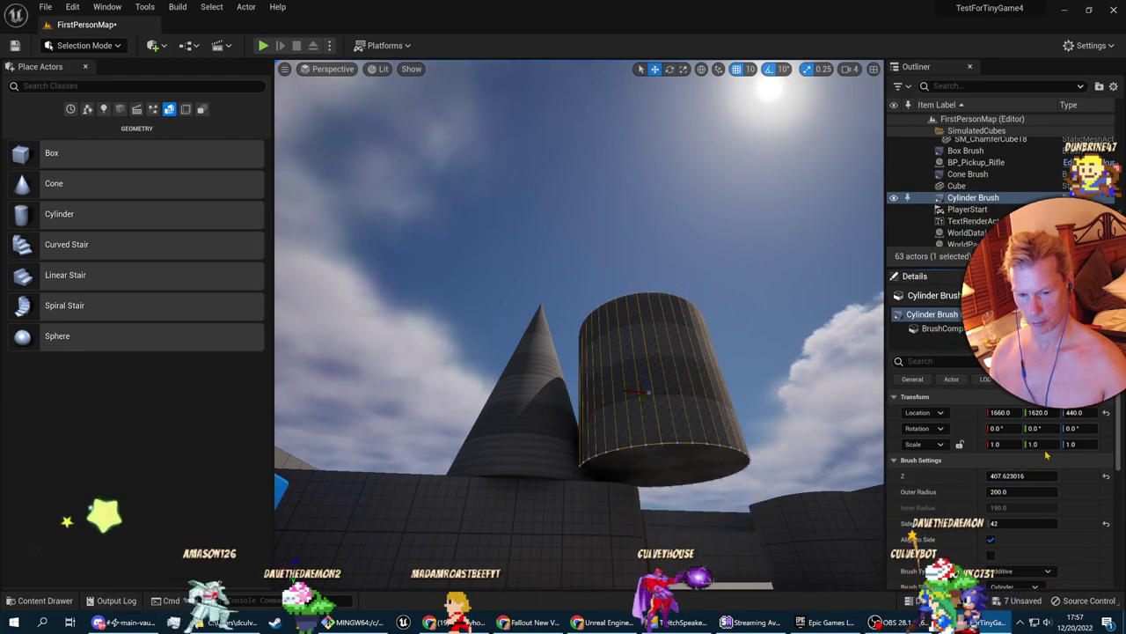
Lock the cylinder brush's scale proportions, try a scale of 0.3, narrow the outer radius to about 85, and settle on scale 0.5
click(960, 446)
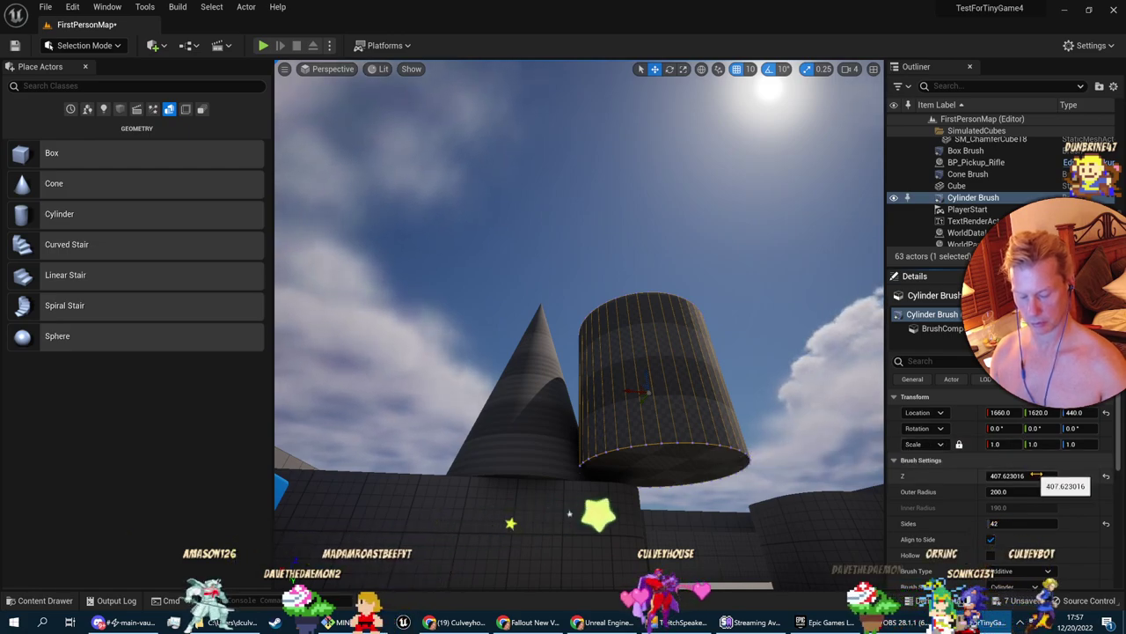
click(1006, 445)
text(0.3)
key(Return)
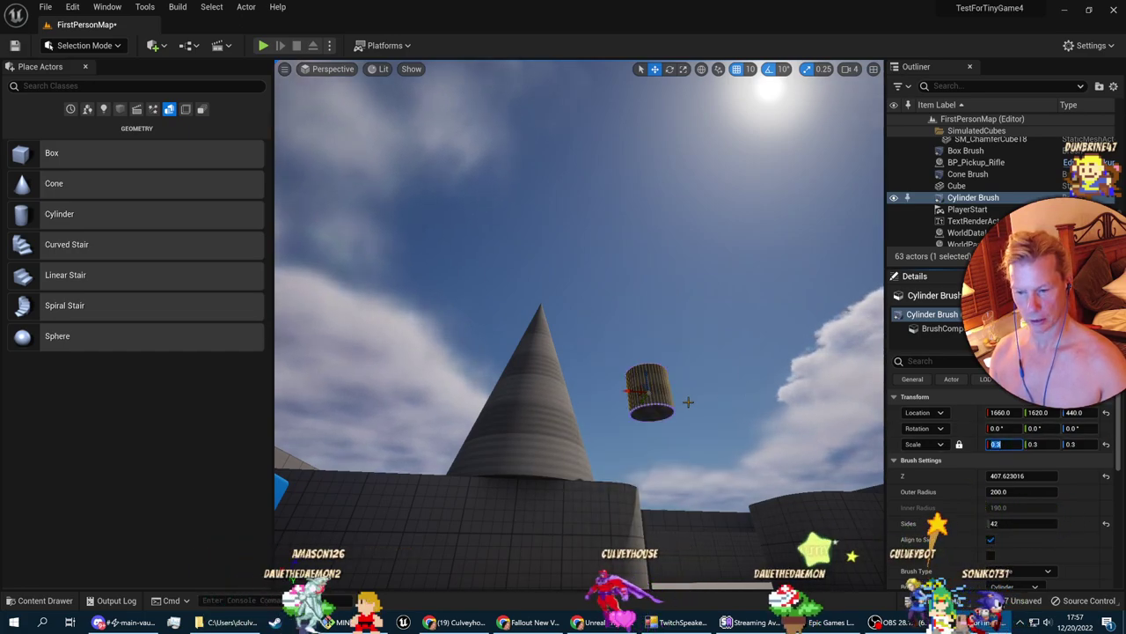
drag(1001, 492, 968, 491)
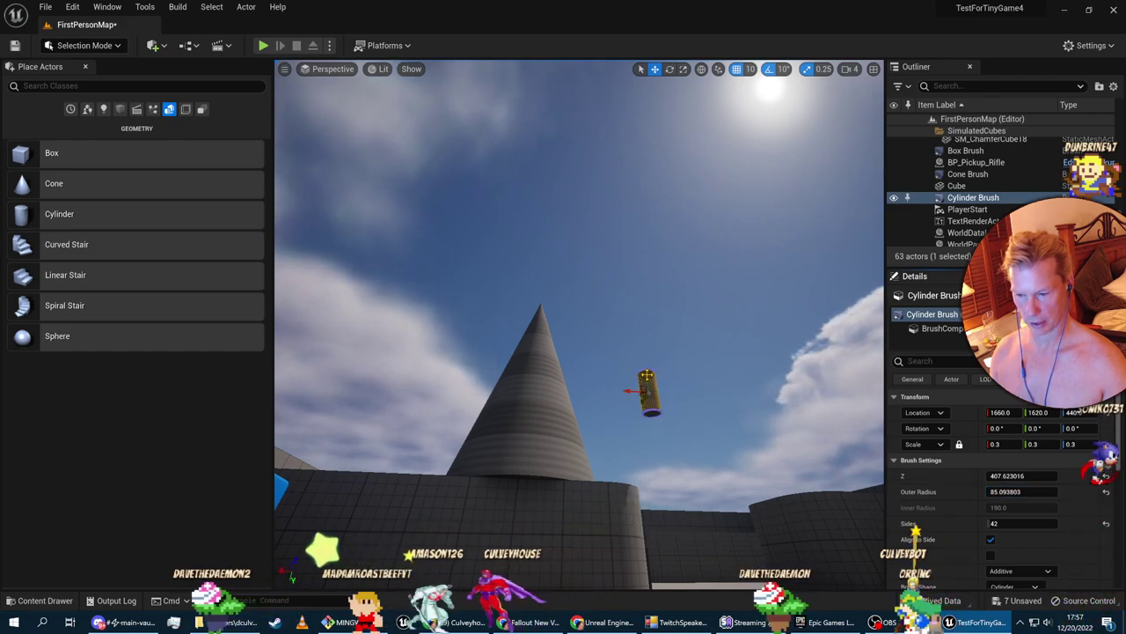
click(1002, 444)
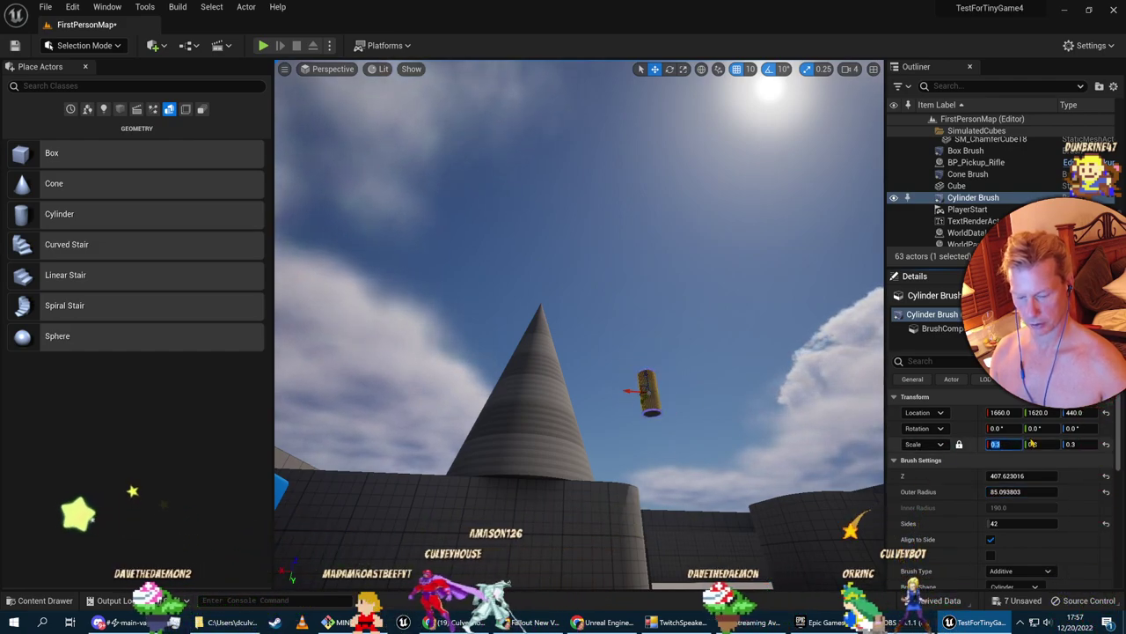
text(0.5)
key(Return)
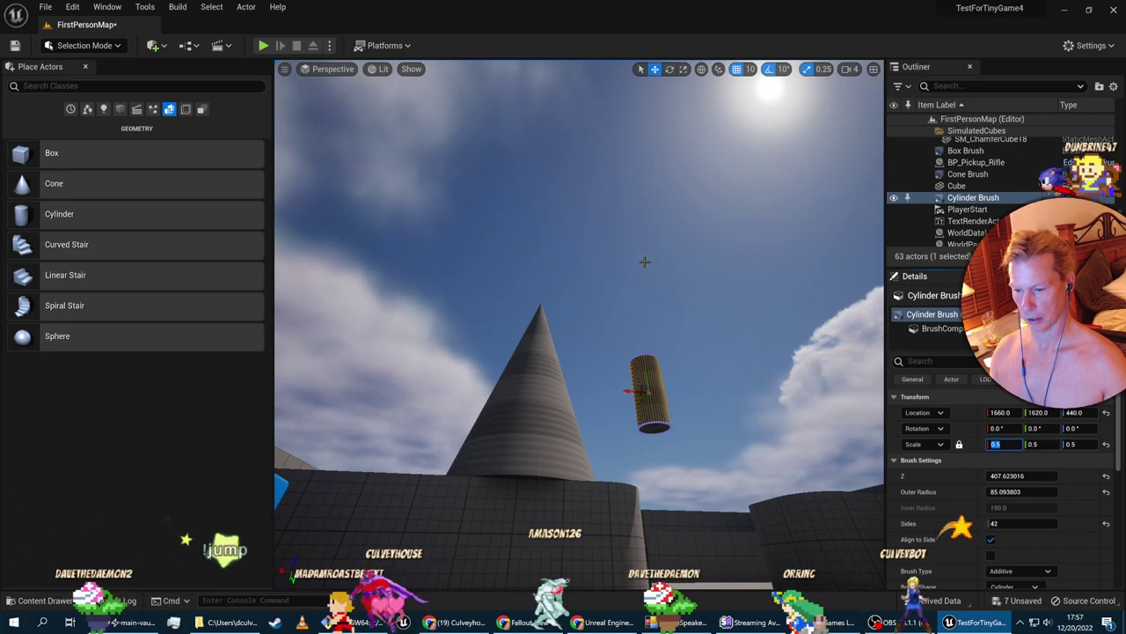
Rotate the cylinder brush to about 69.7°, 9.4° and -63.5° so it lies tilted beside the cone
key(w)
right_drag(643, 261, 648, 312)
key(e)
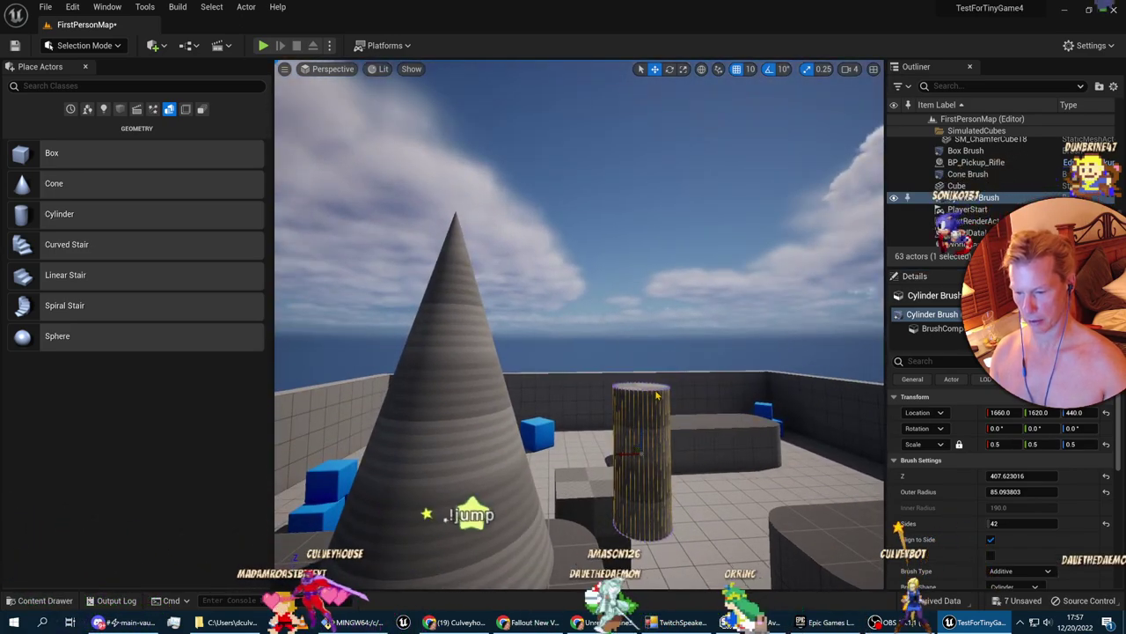
drag(642, 465, 609, 460)
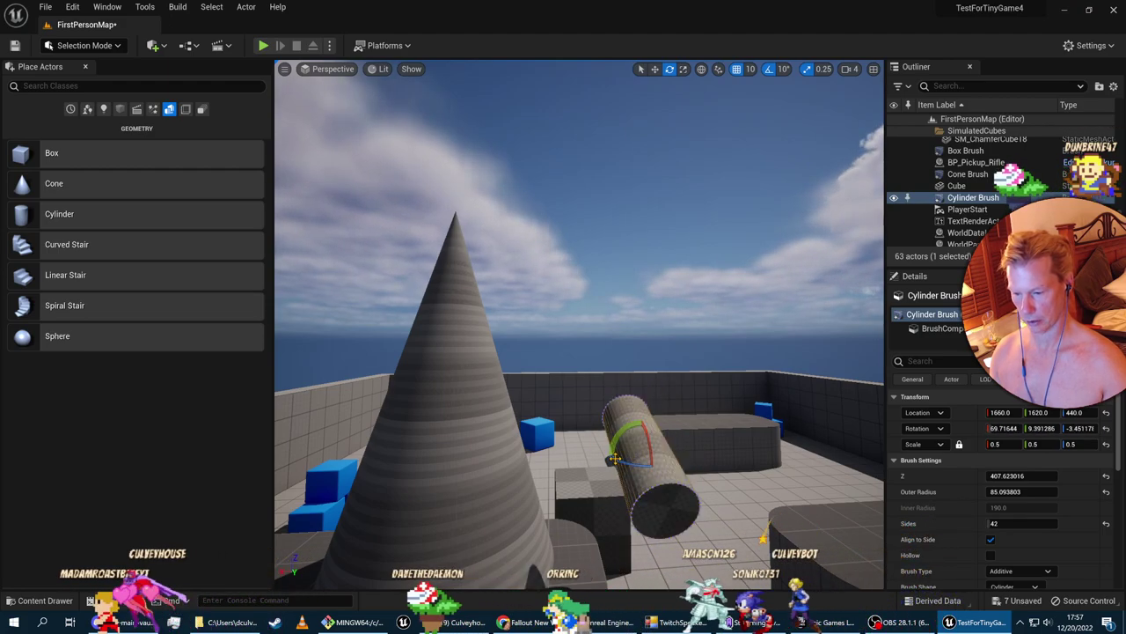
drag(607, 458, 609, 456)
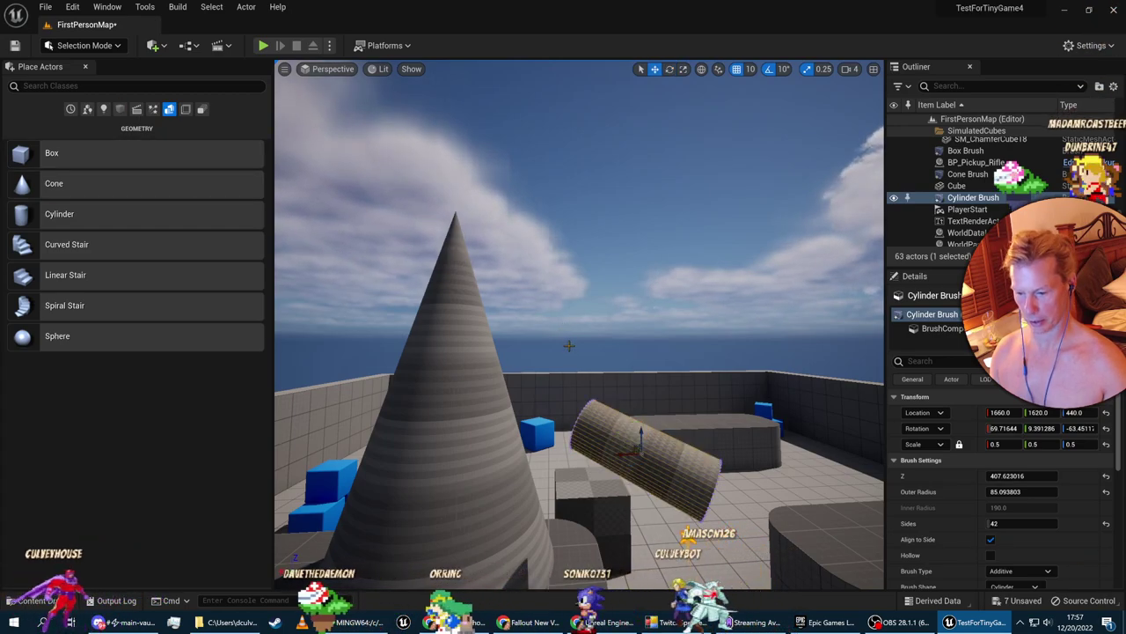
Move the cylinder brush to location 1890, 1680, 470 so that it pokes into the side of the cone
drag(502, 422, 539, 418)
mouse_move(539, 417)
right_down()
mouse_move(493, 417)
mouse_move(588, 440)
right_up()
key(w)
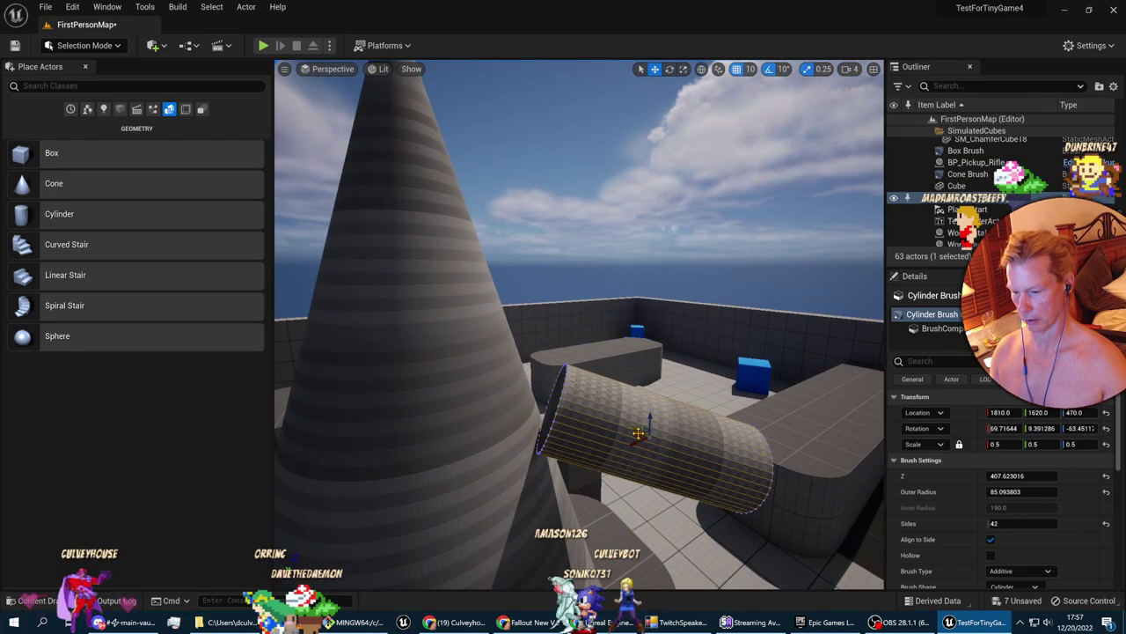
drag(624, 423, 636, 436)
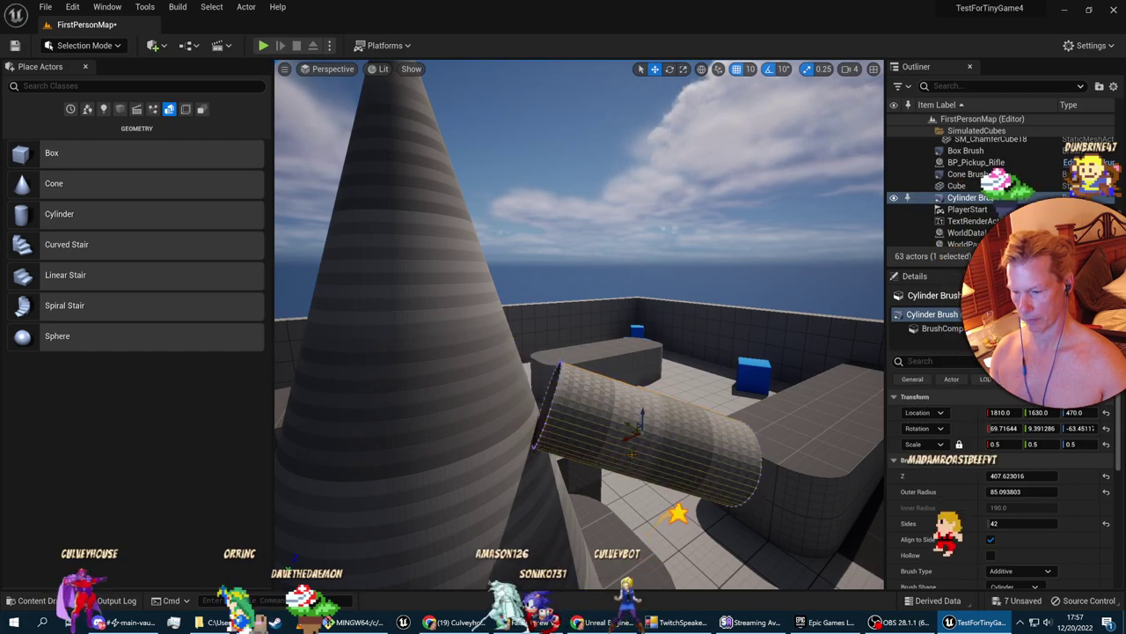
scroll(636, 435, up, 5)
scroll(636, 435, down, 4)
drag(660, 476, 526, 476)
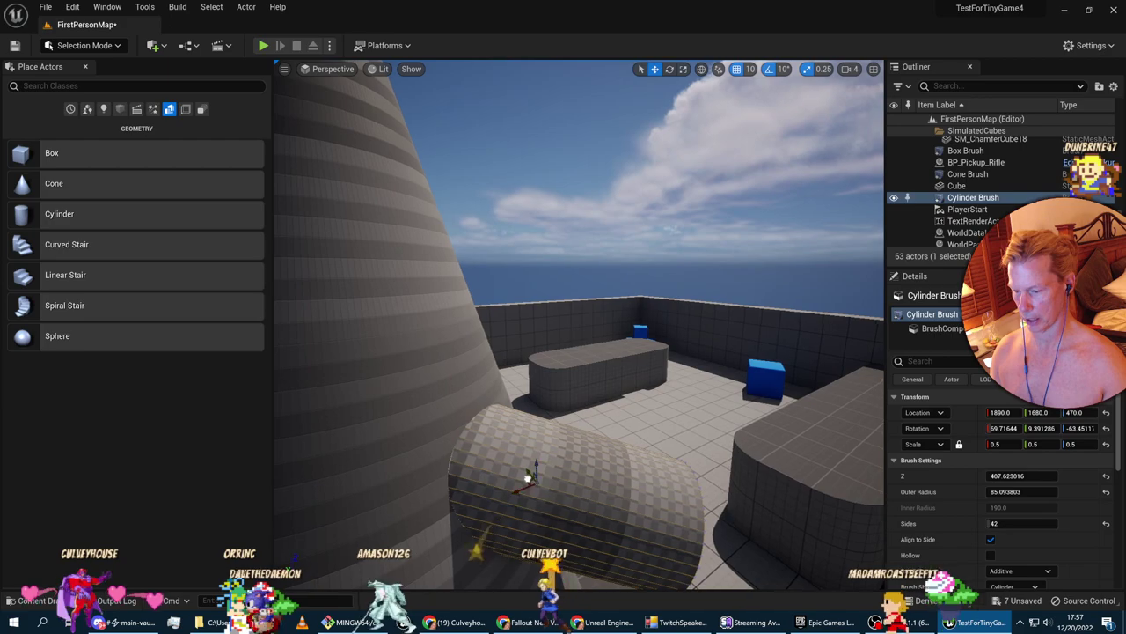
scroll(526, 476, down, 5)
right_drag(527, 476, 573, 462)
key(w)
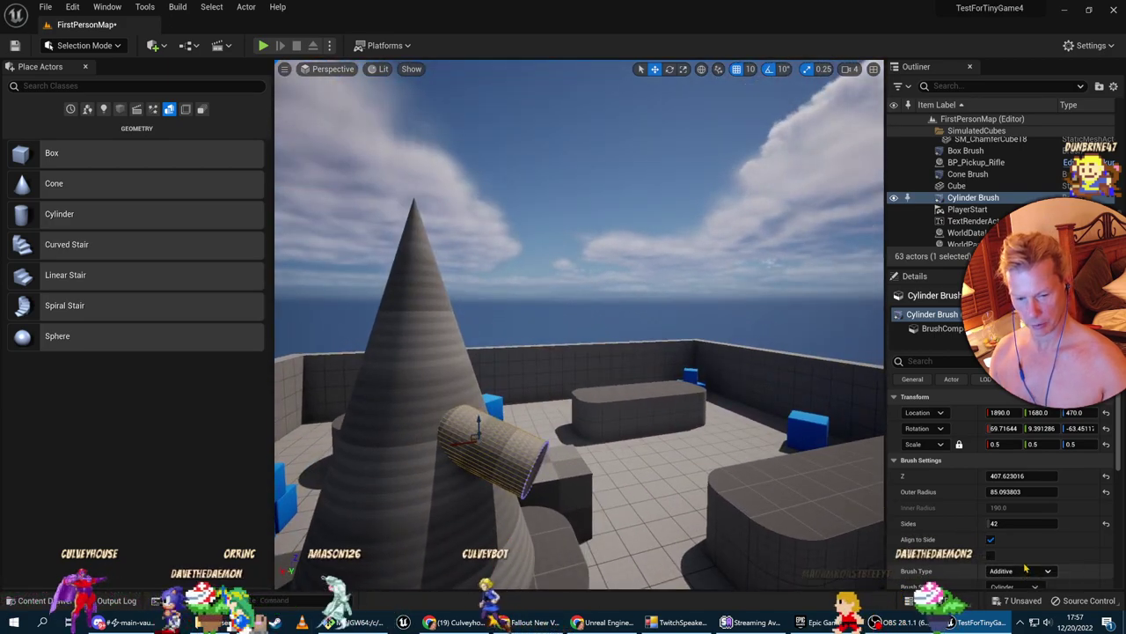
Change the tilted cylinder brush's type to Subtractive so that it cuts a hole into the cone's side
scroll(1026, 519, down, 2)
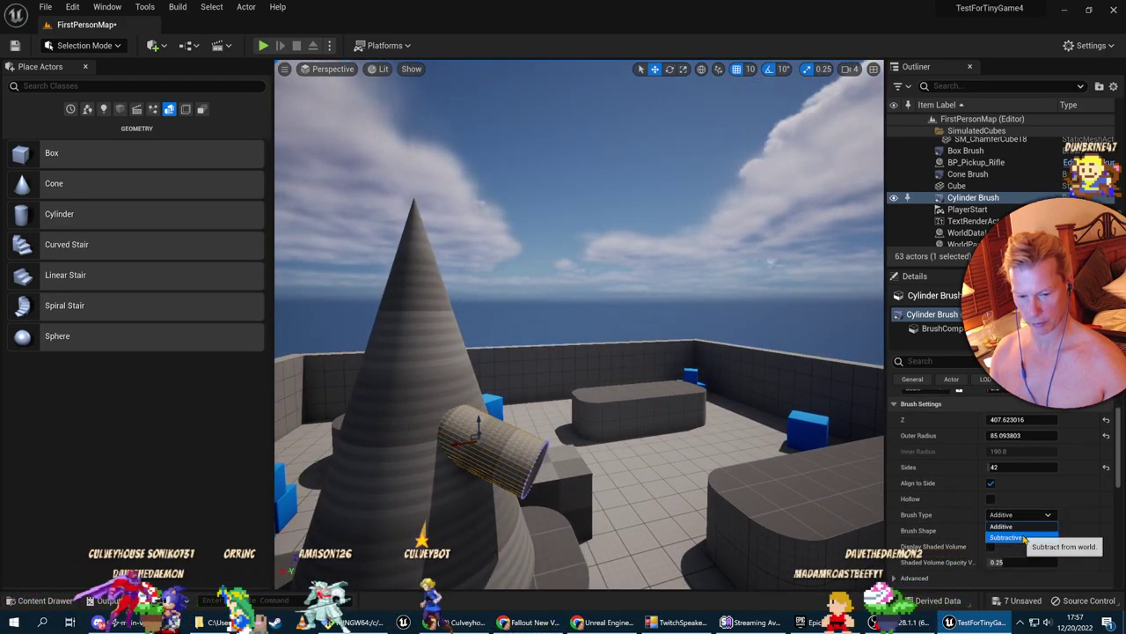
click(1021, 538)
key(d)
right_drag(566, 474, 387, 474)
click(561, 476)
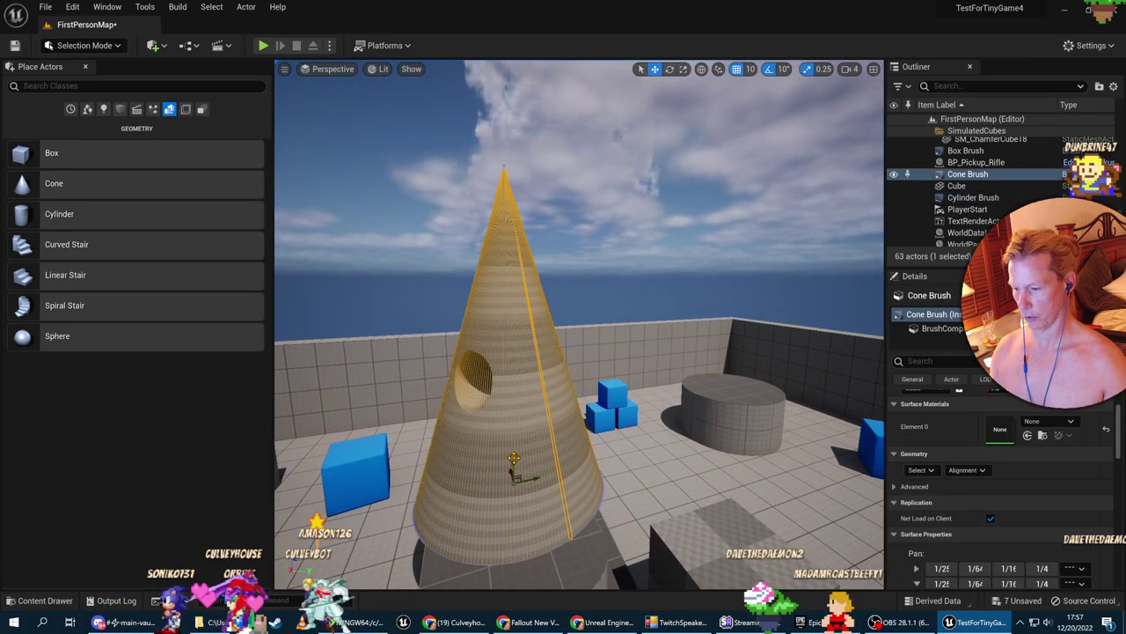
click(630, 480)
key(a)
mouse_move(630, 480)
right_down()
mouse_move(704, 484)
mouse_move(676, 460)
mouse_move(697, 462)
right_up()
key(w)
key(s)
right_drag(513, 474, 513, 474)
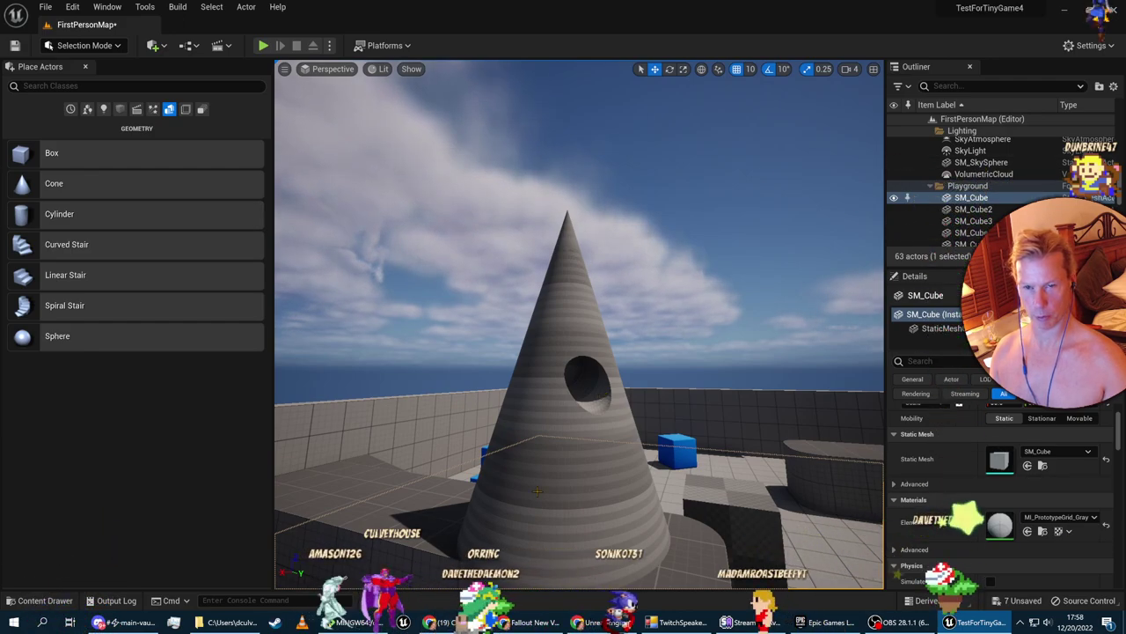
Duplicate the subtractive cylinder brush twice, cutting one more hole in the cone above the original and one below it
scroll(950, 220, down, 2)
scroll(990, 198, up, 2)
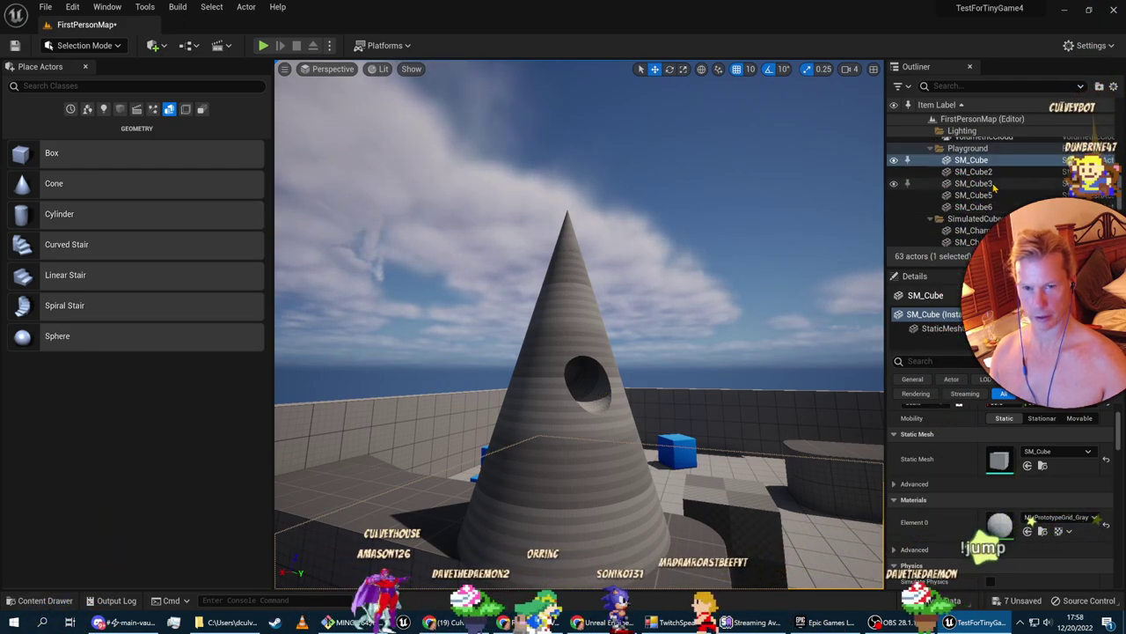
scroll(992, 211, down, 3)
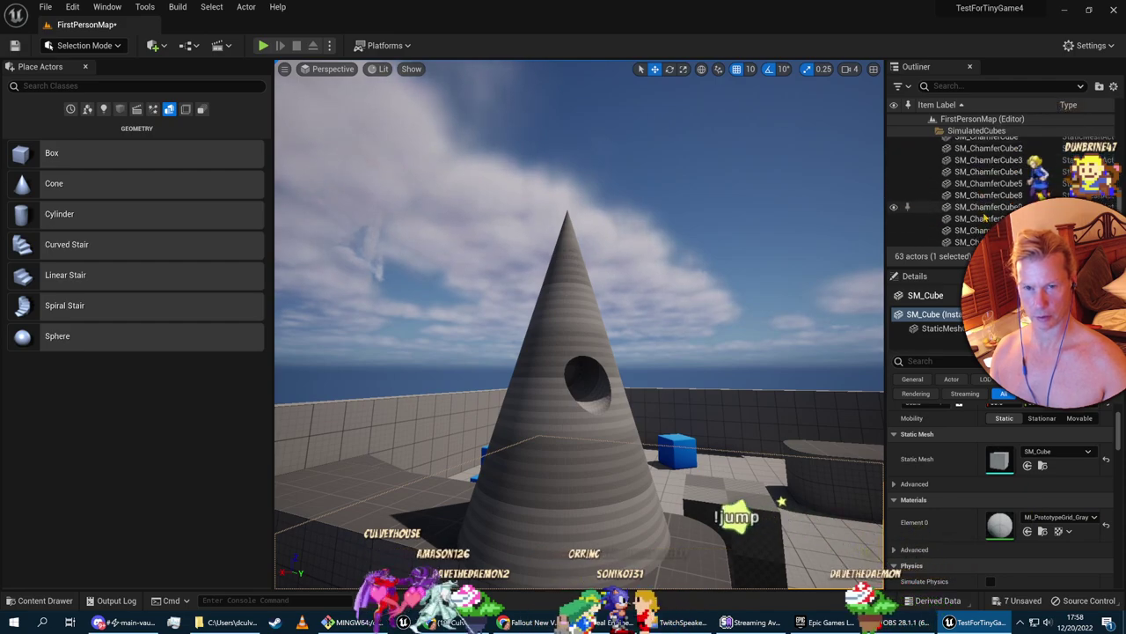
click(977, 193)
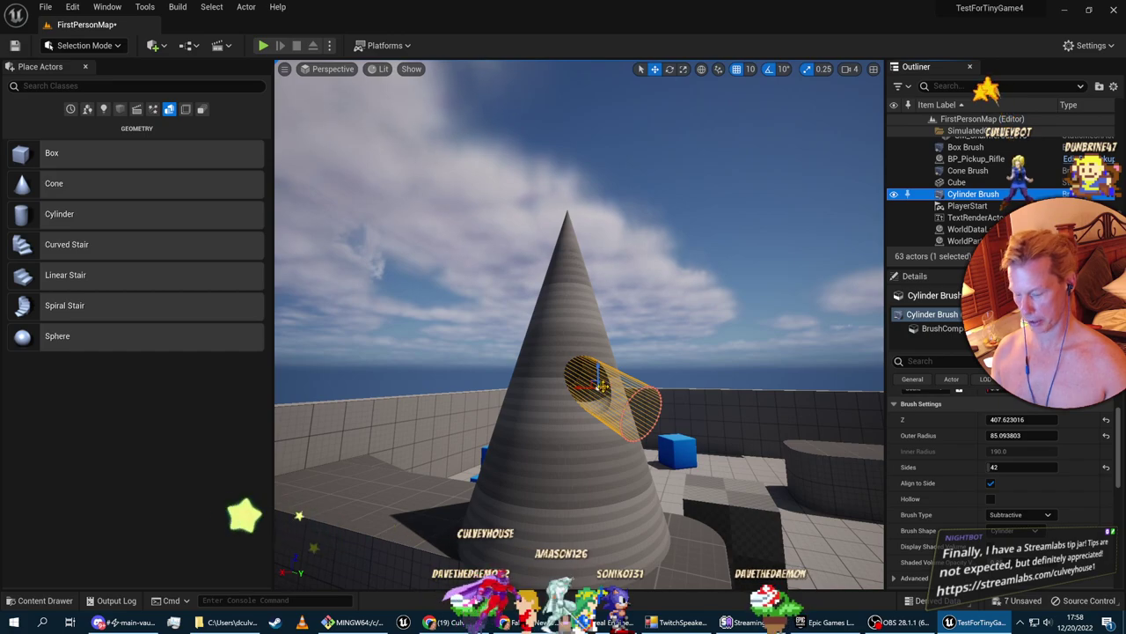
alt+drag(595, 384, 592, 344)
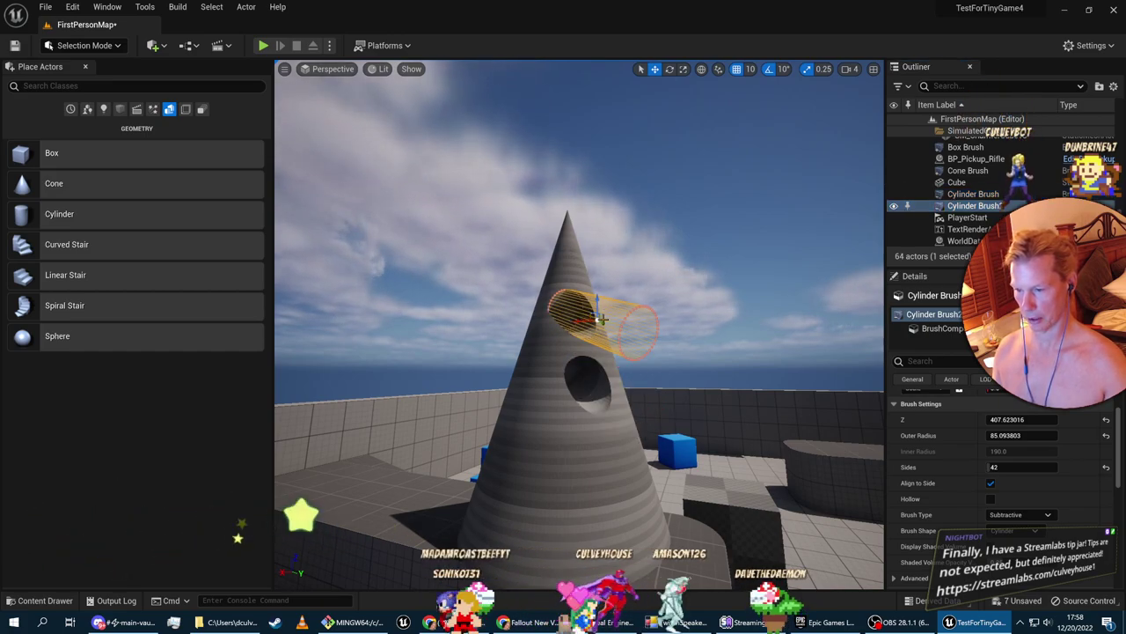
alt+drag(590, 315, 586, 431)
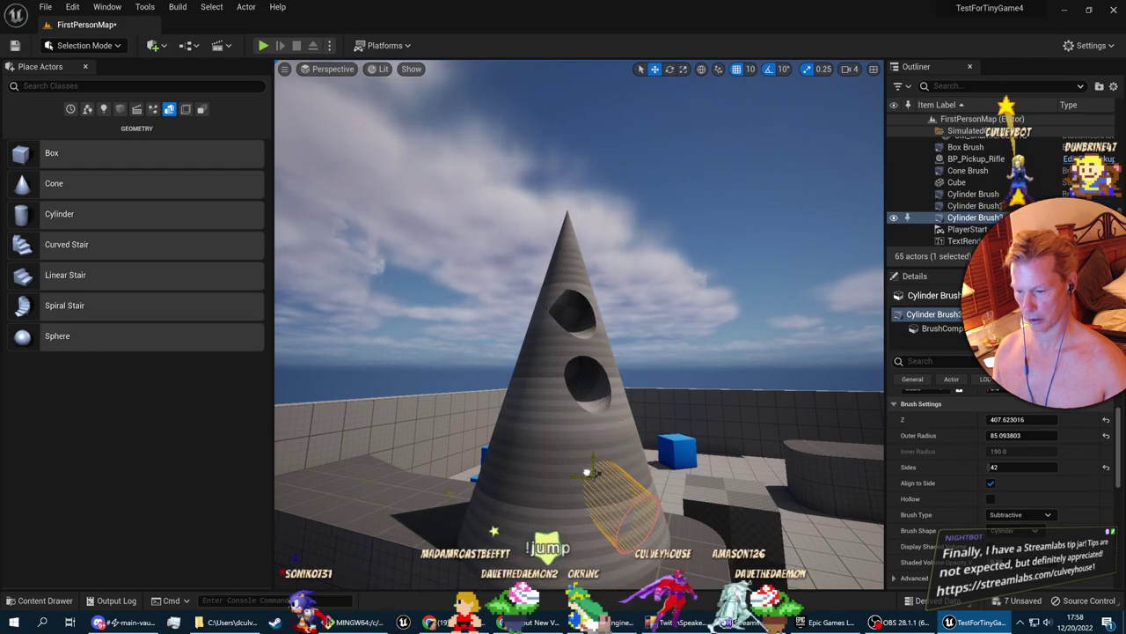
drag(587, 473, 588, 473)
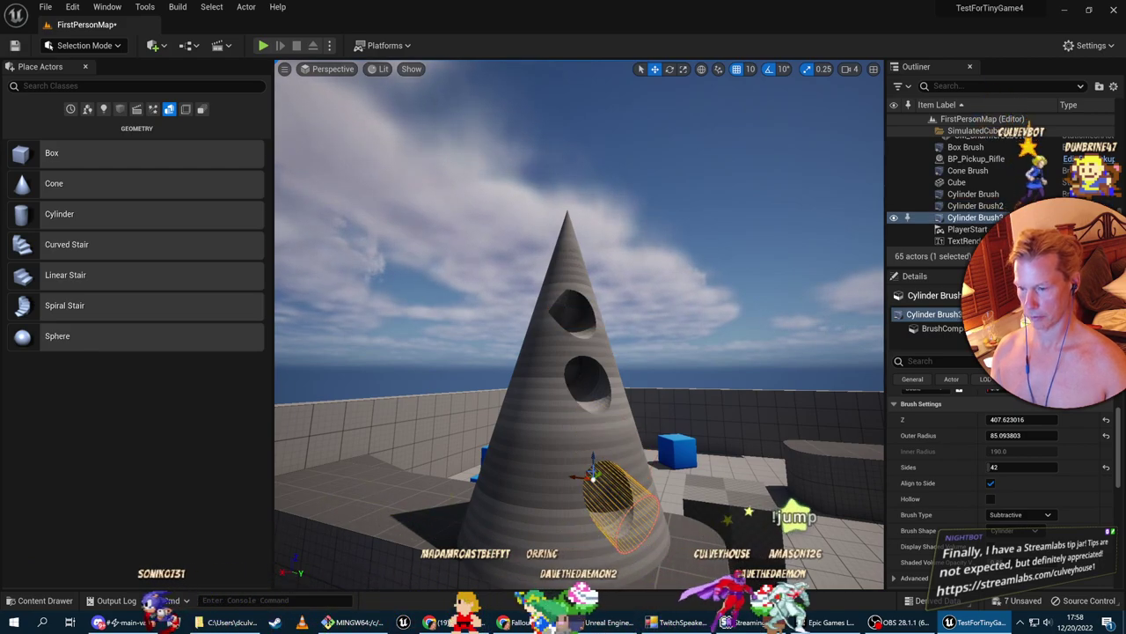
Examine the three holes cut into the cone from different viewpoints
click(695, 264)
key(s)
mouse_move(695, 264)
right_down()
mouse_move(581, 266)
mouse_move(695, 276)
mouse_move(563, 276)
mouse_move(599, 278)
right_up()
key(d)
key(w)
key(a)
key(s)
key(w)
key(d)
key(s)
key(a)
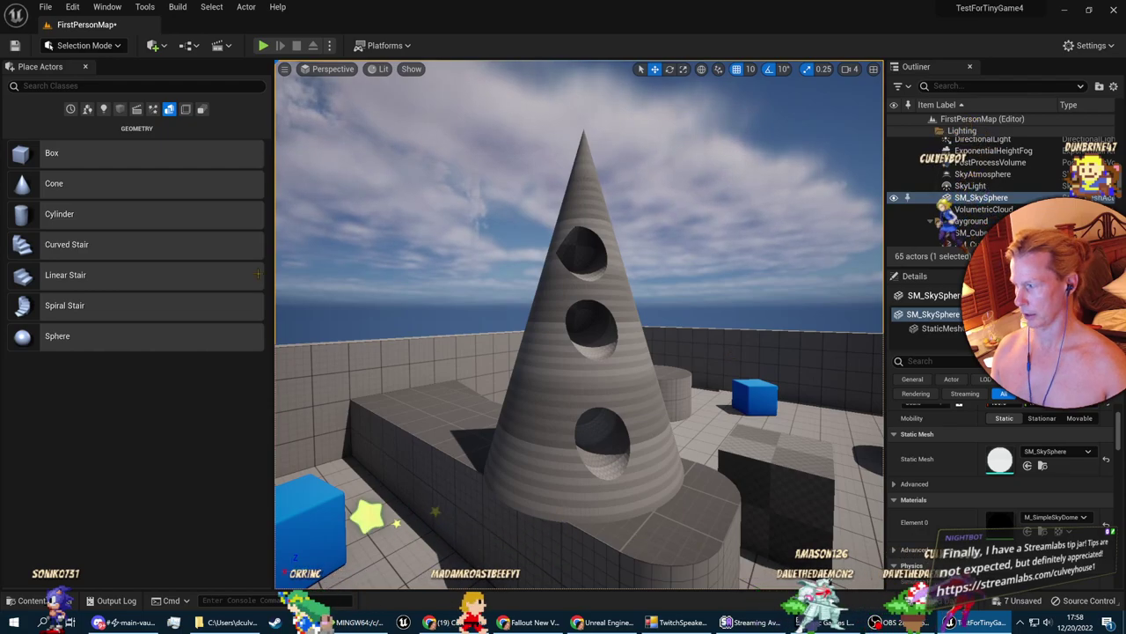
Add a sphere brush to the level, move it beside the cone and scale it down to a small ball
drag(68, 337, 653, 397)
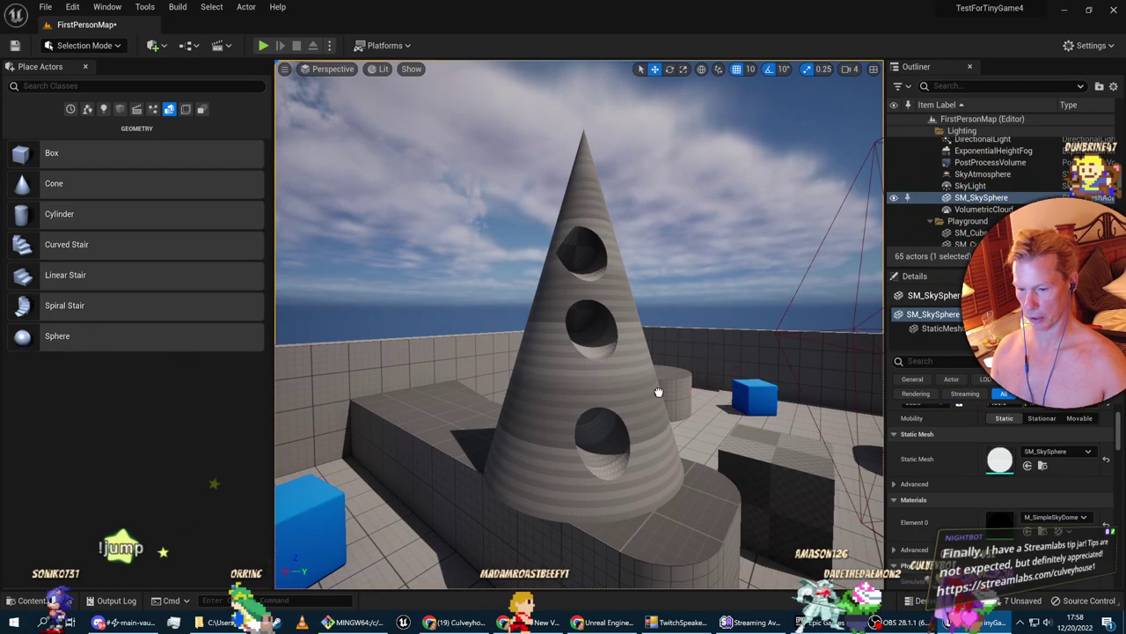
drag(710, 365, 711, 366)
right_drag(711, 366, 747, 369)
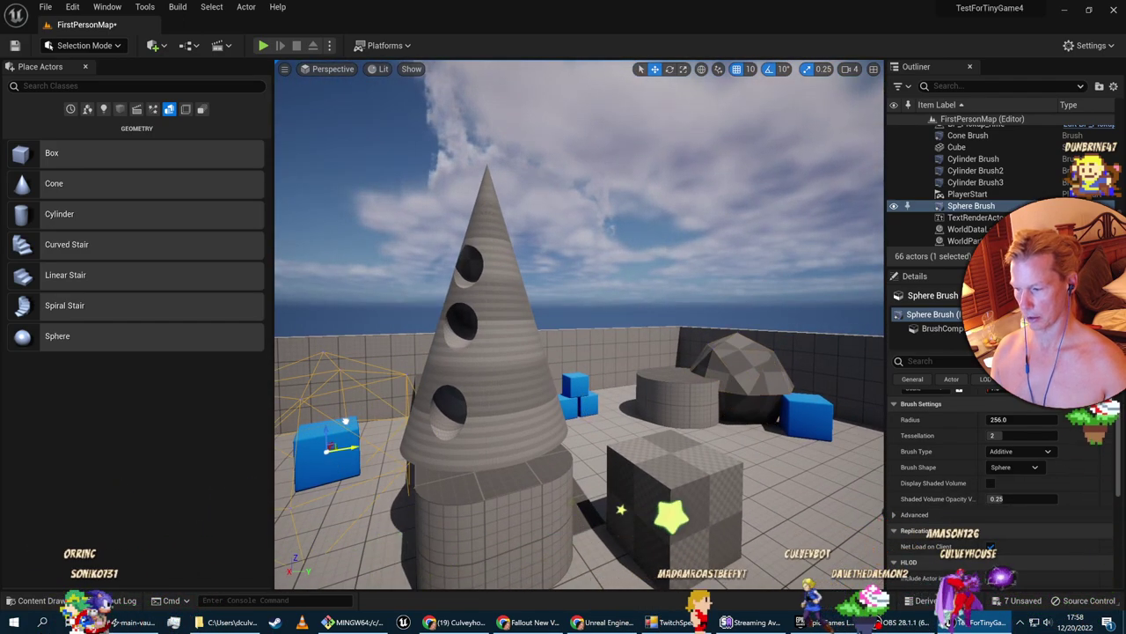
drag(346, 420, 379, 412)
key(a)
right_drag(378, 412, 448, 405)
key(s)
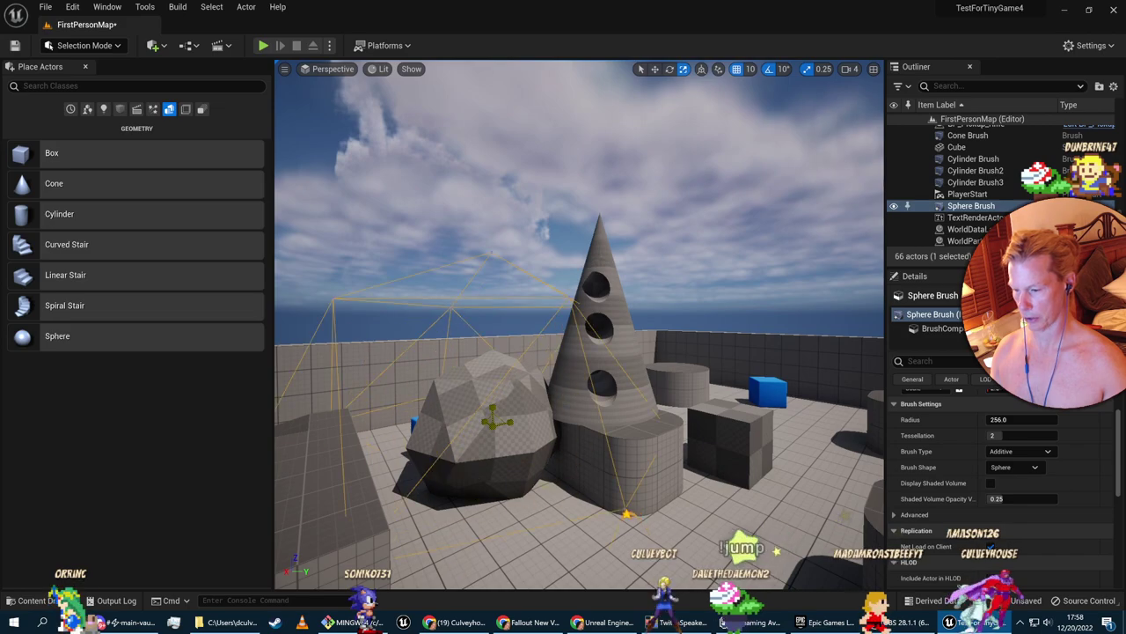
mouse_move(493, 425)
mouse_down()
mouse_move(518, 426)
mouse_move(493, 425)
mouse_up()
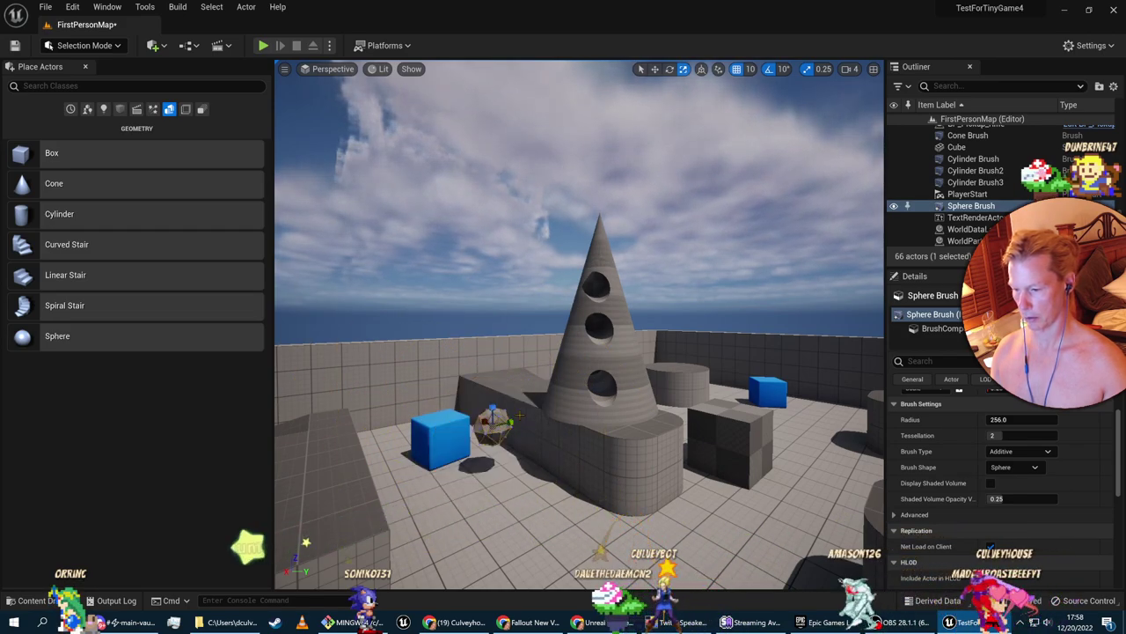
Raise the small sphere brush into the air beside the upper part of the cone
mouse_move(510, 419)
right_down()
mouse_move(598, 421)
mouse_move(517, 426)
right_up()
key(w)
key(s)
key(a)
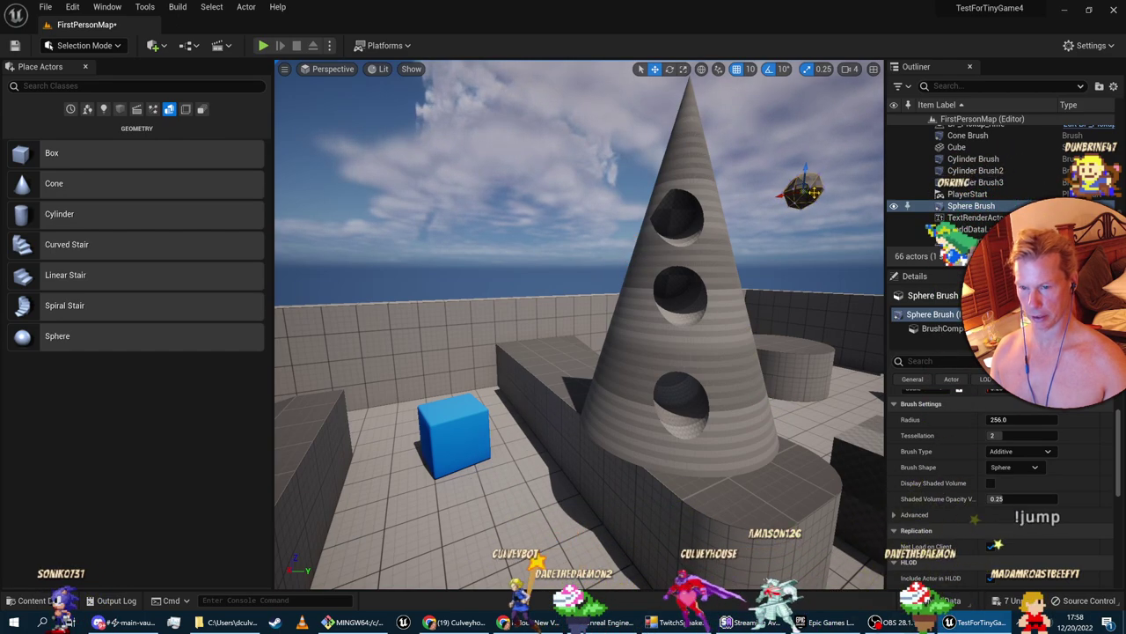
key(a)
right_drag(684, 193, 774, 167)
mouse_move(644, 228)
right_down()
mouse_move(632, 235)
mouse_move(747, 230)
mouse_move(646, 233)
mouse_move(635, 196)
mouse_move(748, 227)
mouse_move(616, 235)
right_up()
key(w)
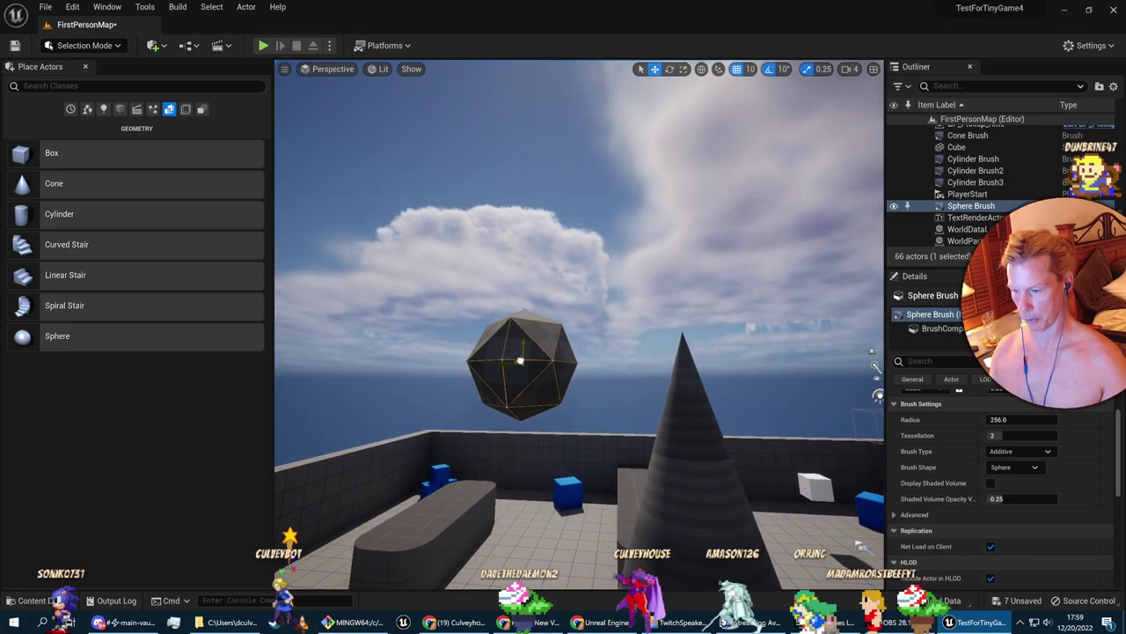
Move the sphere brush across so that it encloses the tip of the cone
drag(542, 362, 543, 362)
right_drag(543, 362, 467, 362)
key(d)
right_drag(608, 350, 639, 395)
drag(571, 396, 308, 408)
right_drag(308, 409, 396, 401)
key(a)
right_drag(556, 415, 551, 414)
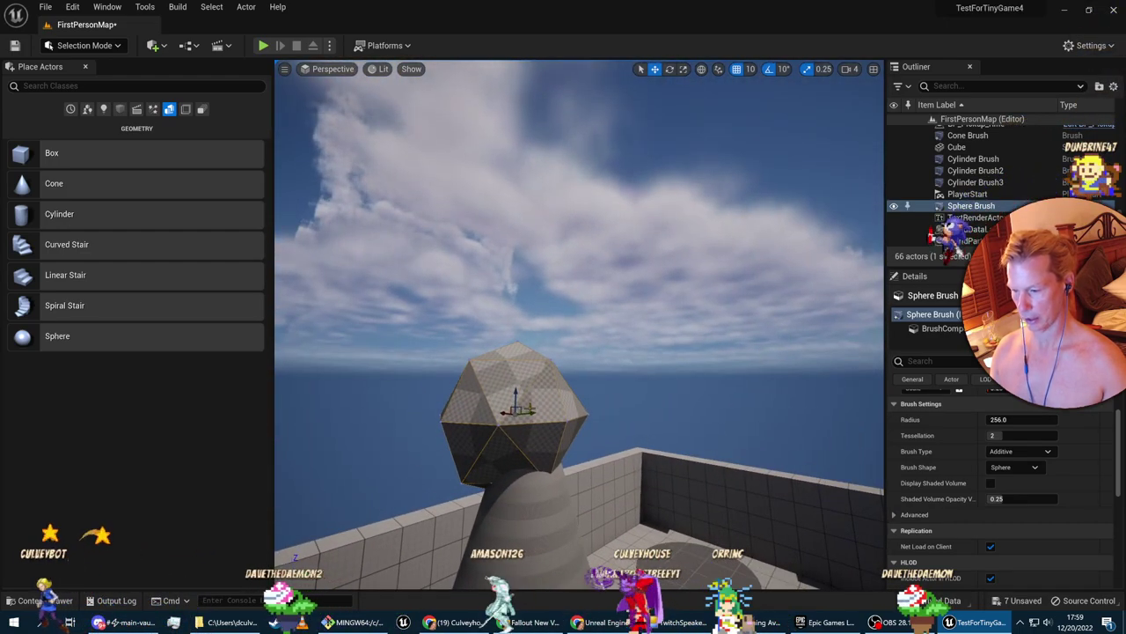
drag(532, 411, 540, 408)
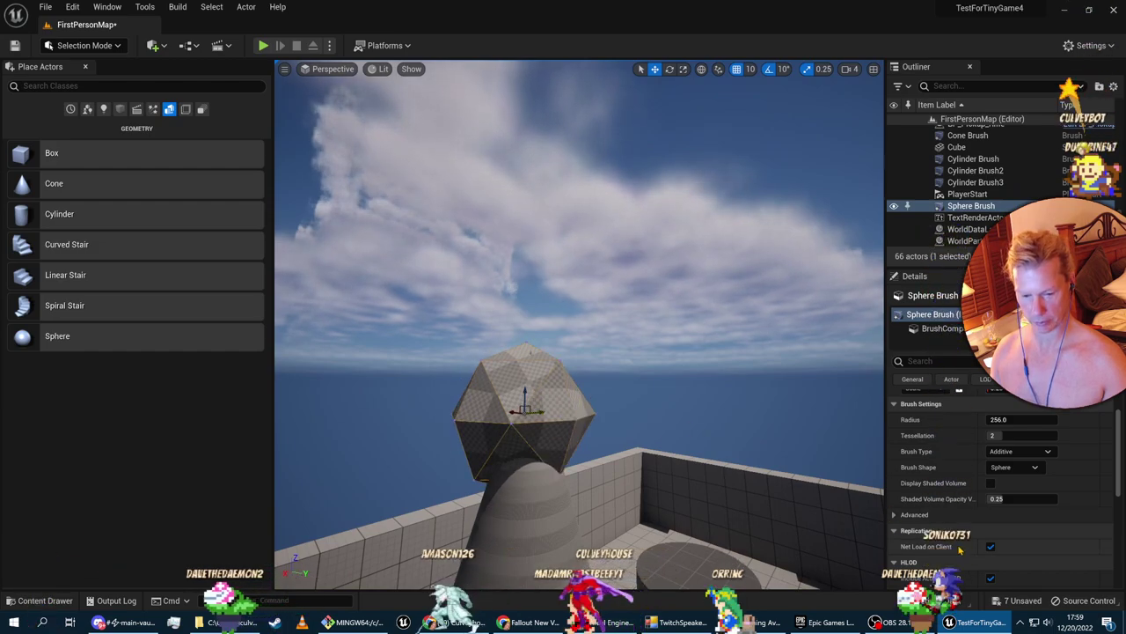
Set the sphere brush's type to Subtractive, leaving its brush shape as Sphere
scroll(1006, 504, down, 1)
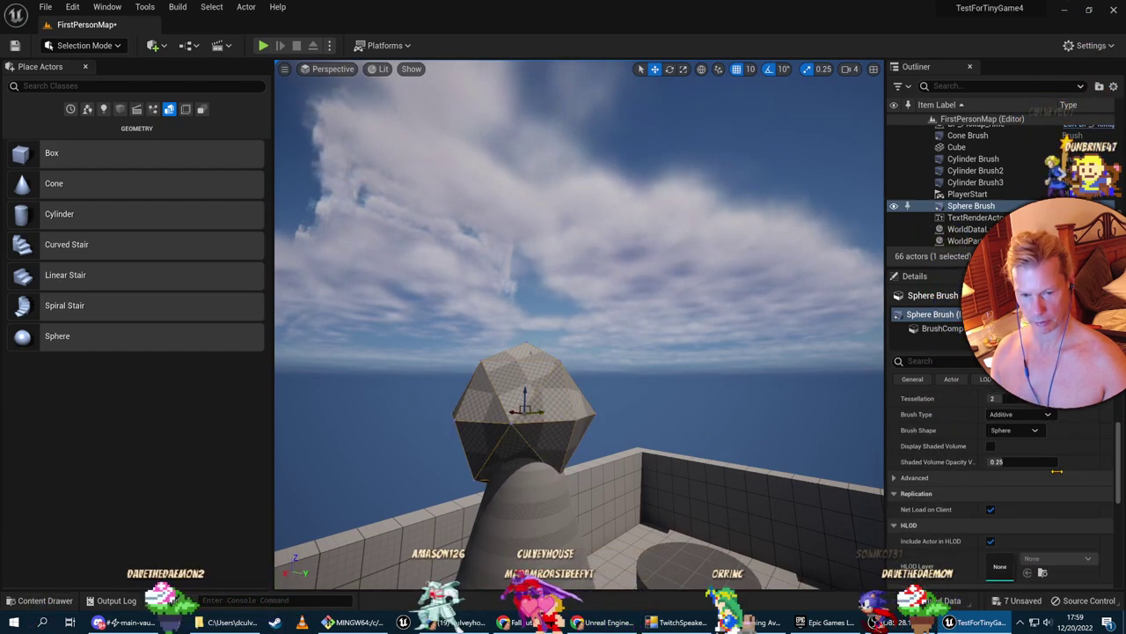
click(1026, 450)
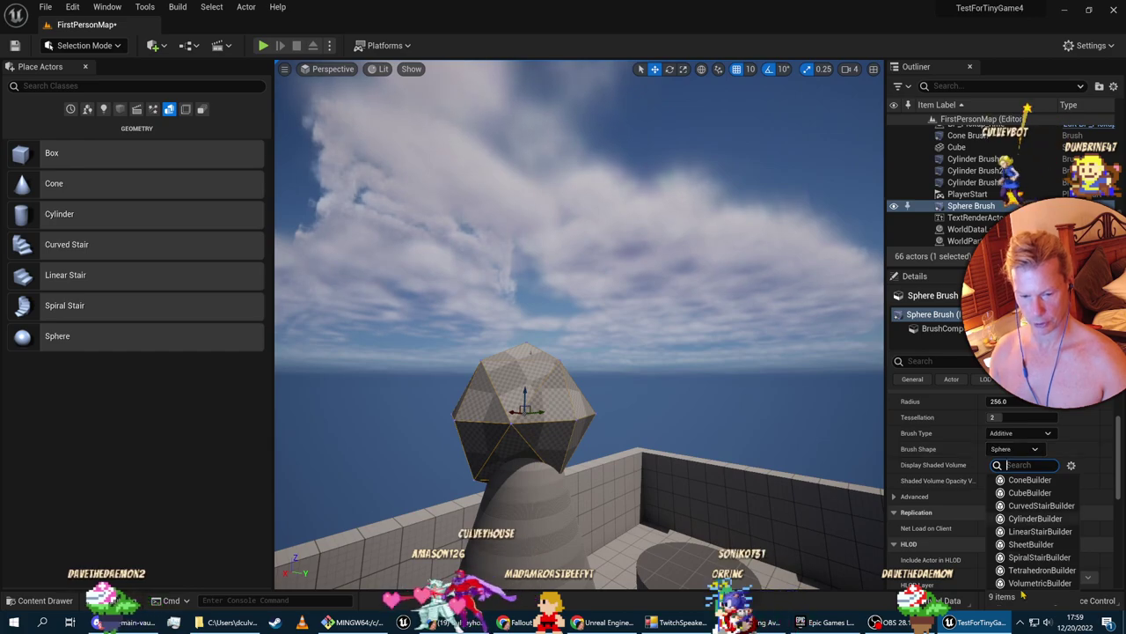
click(1021, 434)
click(1020, 434)
click(1016, 457)
mouse_move(747, 388)
right_down()
mouse_move(722, 387)
mouse_move(717, 400)
mouse_move(546, 387)
right_up()
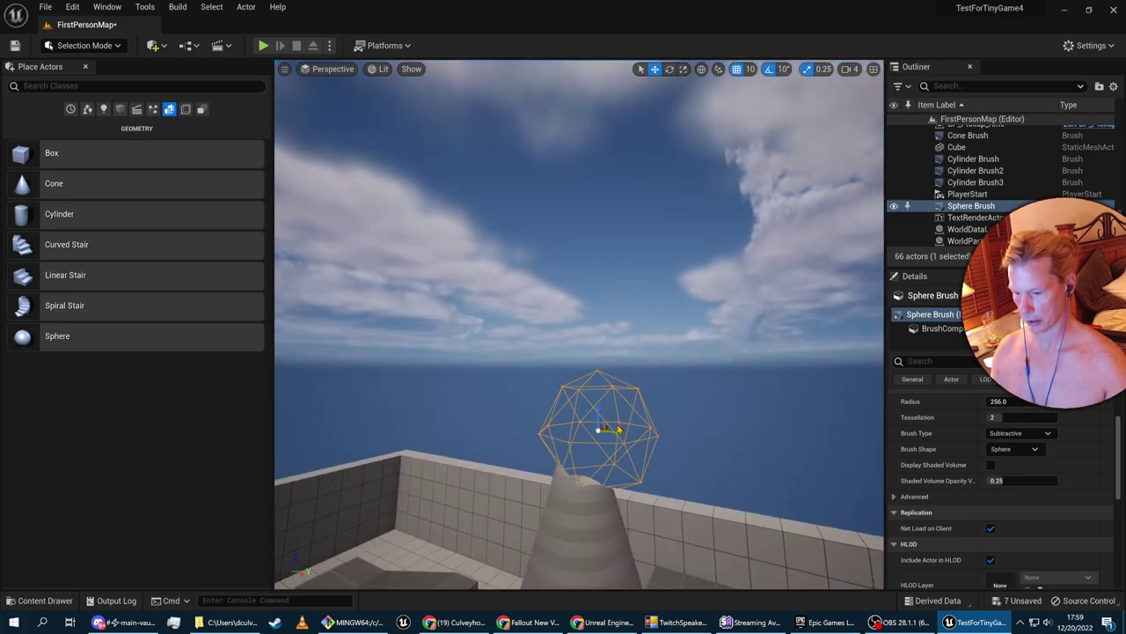
Reposition the subtractive sphere brush around the cone's tip and enlarge it until it cuts the whole tip off
drag(606, 426, 582, 434)
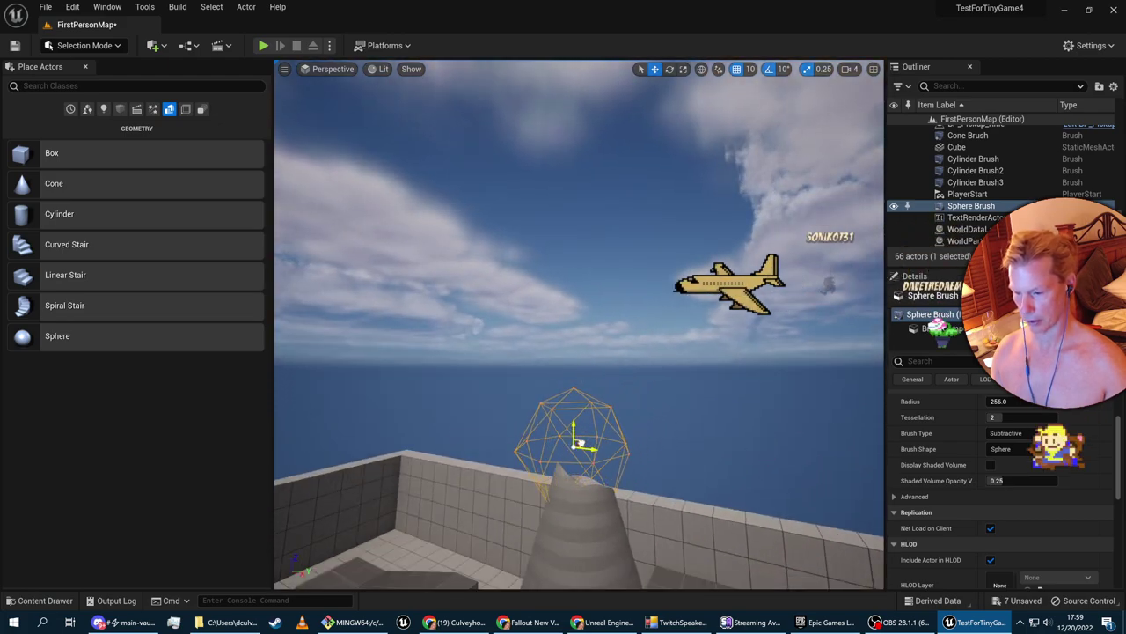
right_drag(582, 434, 458, 440)
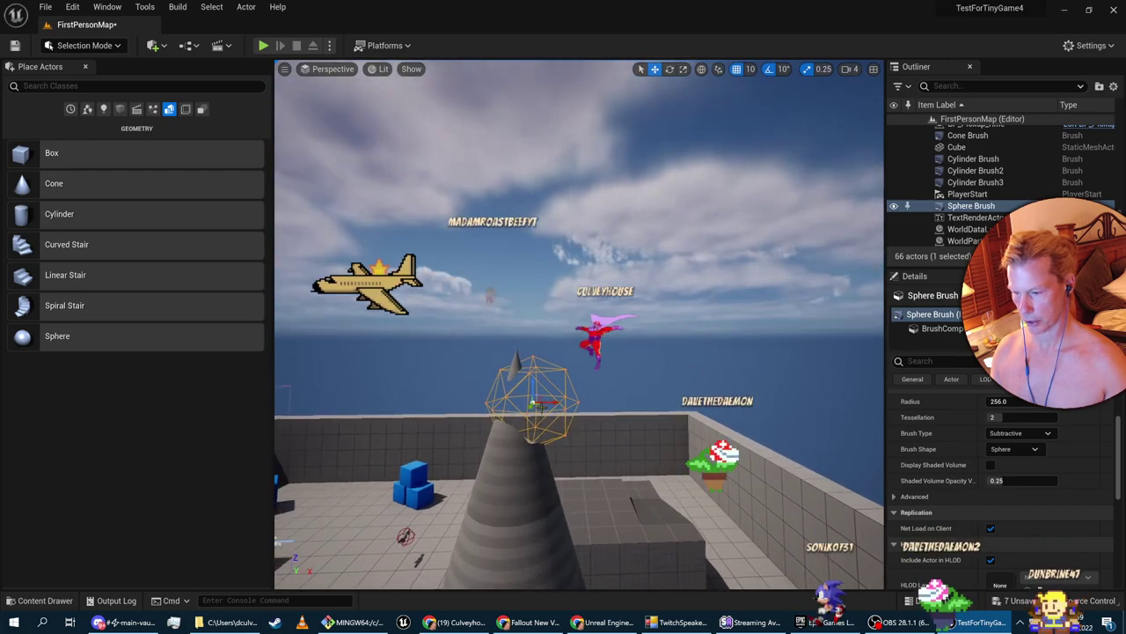
drag(556, 402, 533, 402)
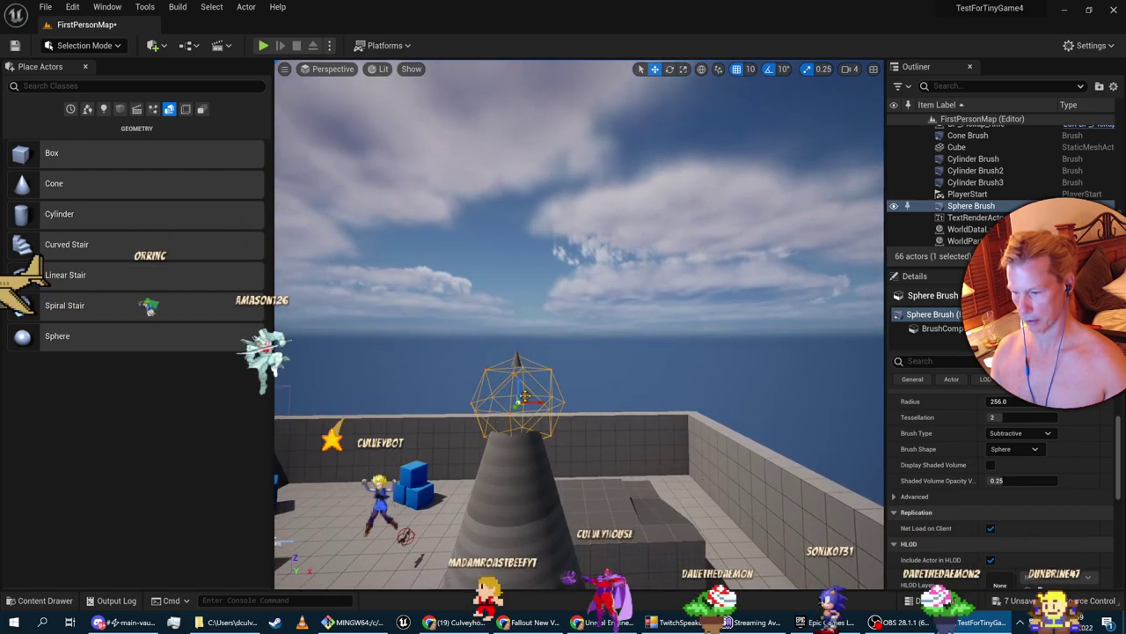
drag(517, 405, 506, 421)
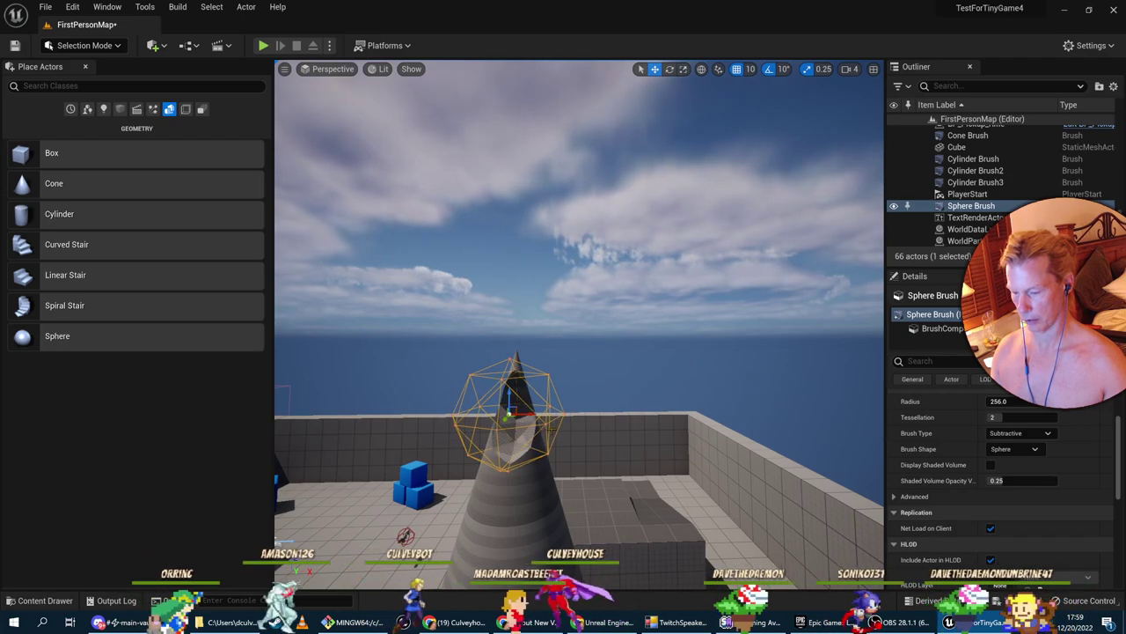
mouse_move(592, 443)
right_down()
mouse_move(519, 443)
mouse_move(591, 442)
right_up()
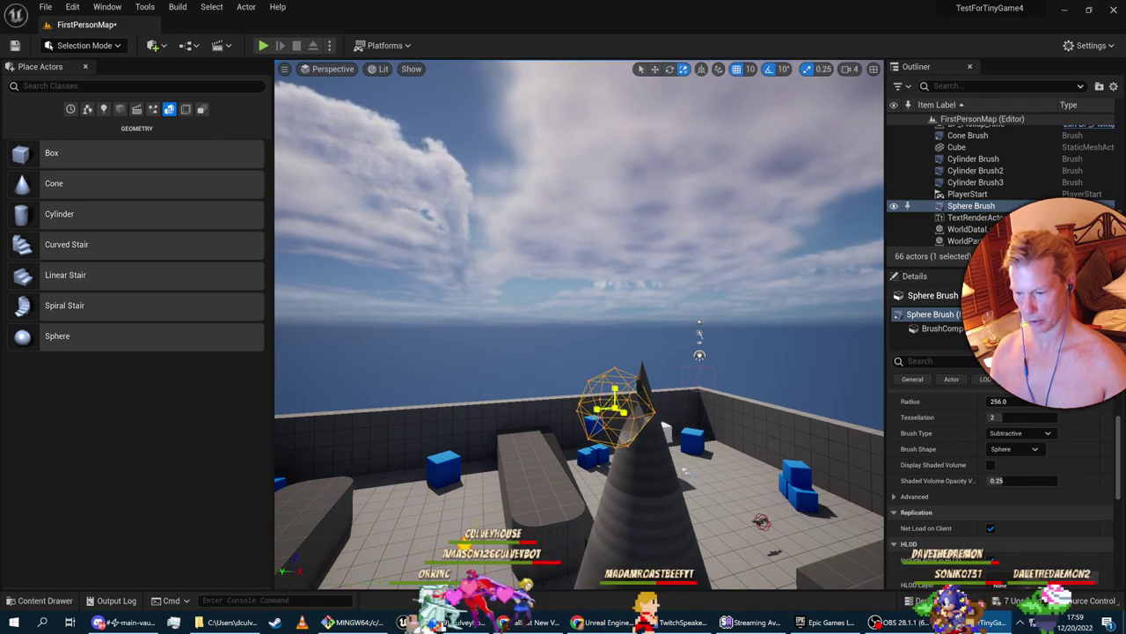
click(741, 409)
mouse_move(741, 409)
right_down()
mouse_move(844, 414)
mouse_move(880, 440)
right_up()
right_drag(687, 450, 687, 450)
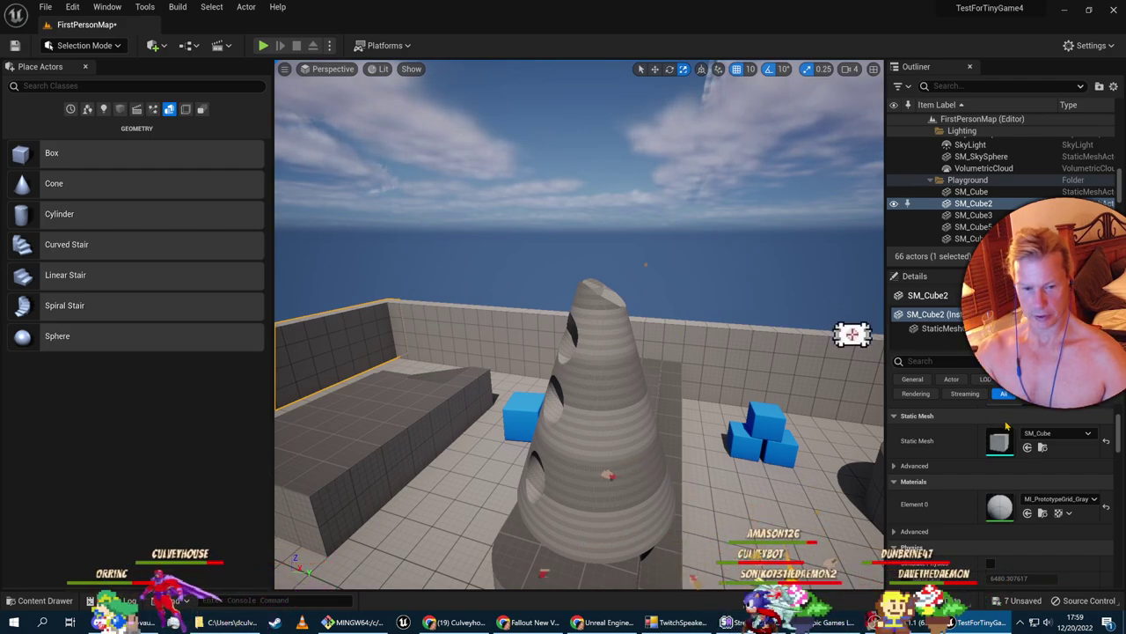
Examine the properties of the cone brush and each of the three cylinder brushes in turn
scroll(1004, 528, down, 1)
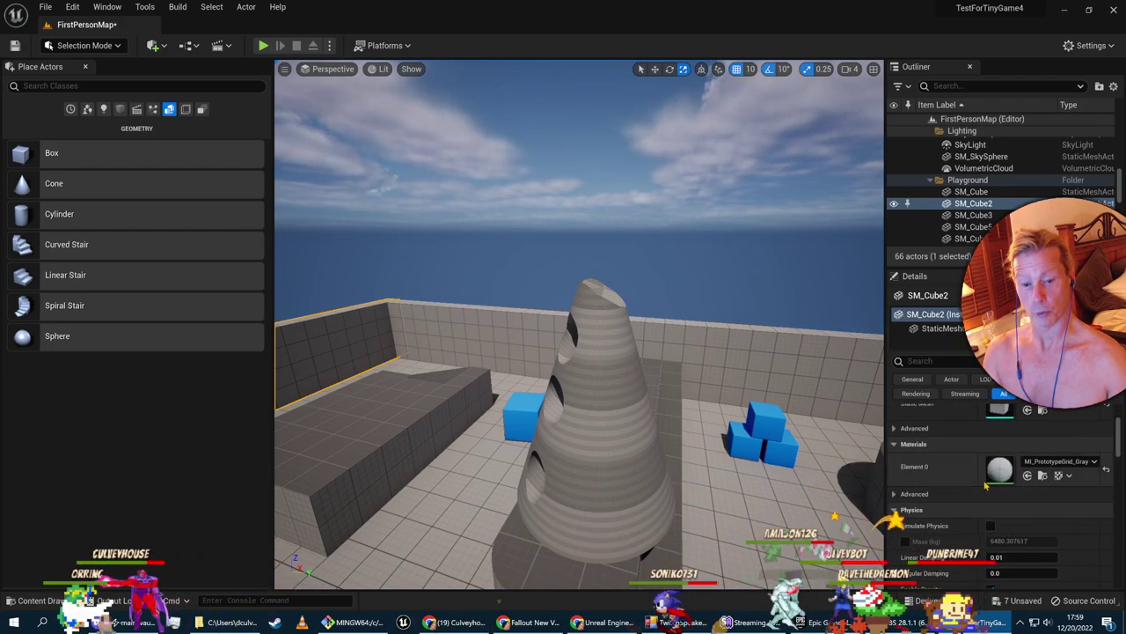
click(602, 464)
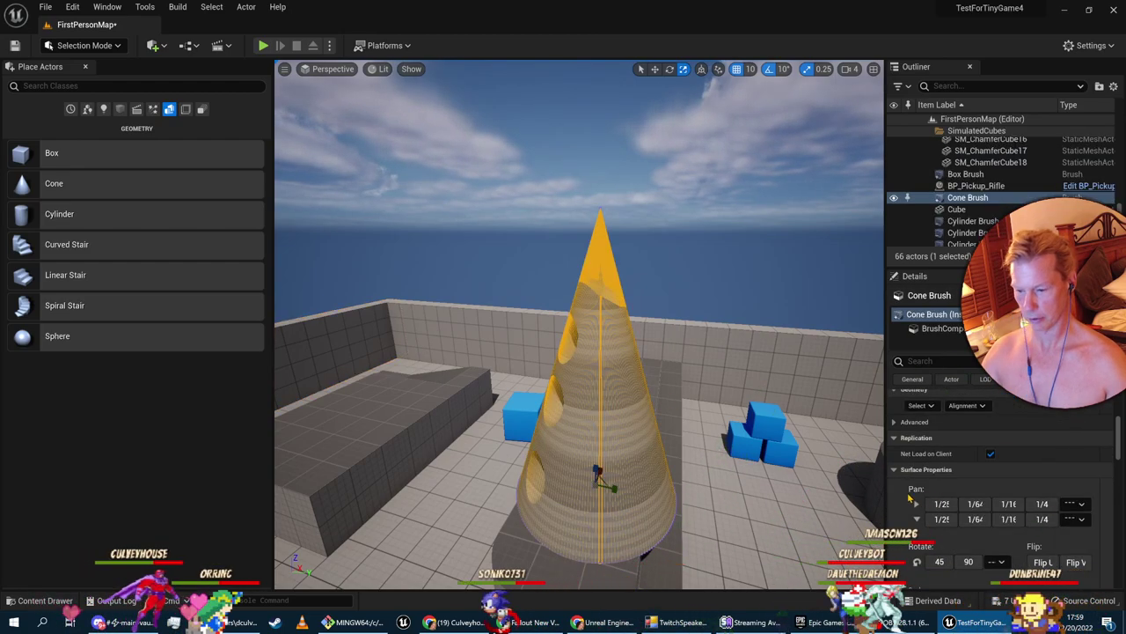
click(636, 490)
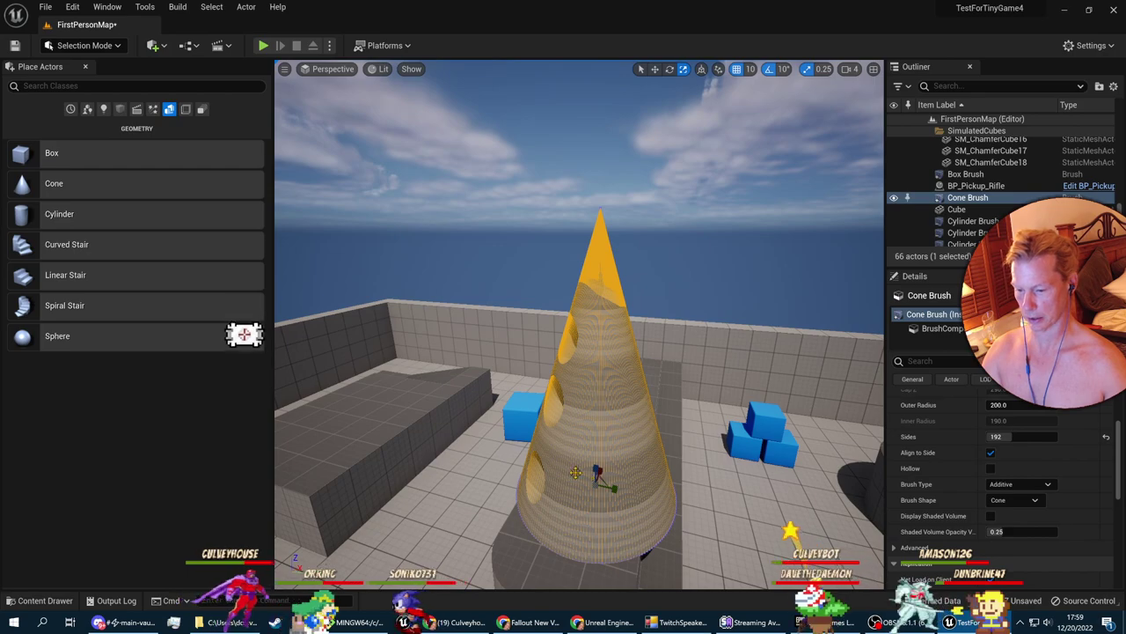
scroll(933, 518, down, 11)
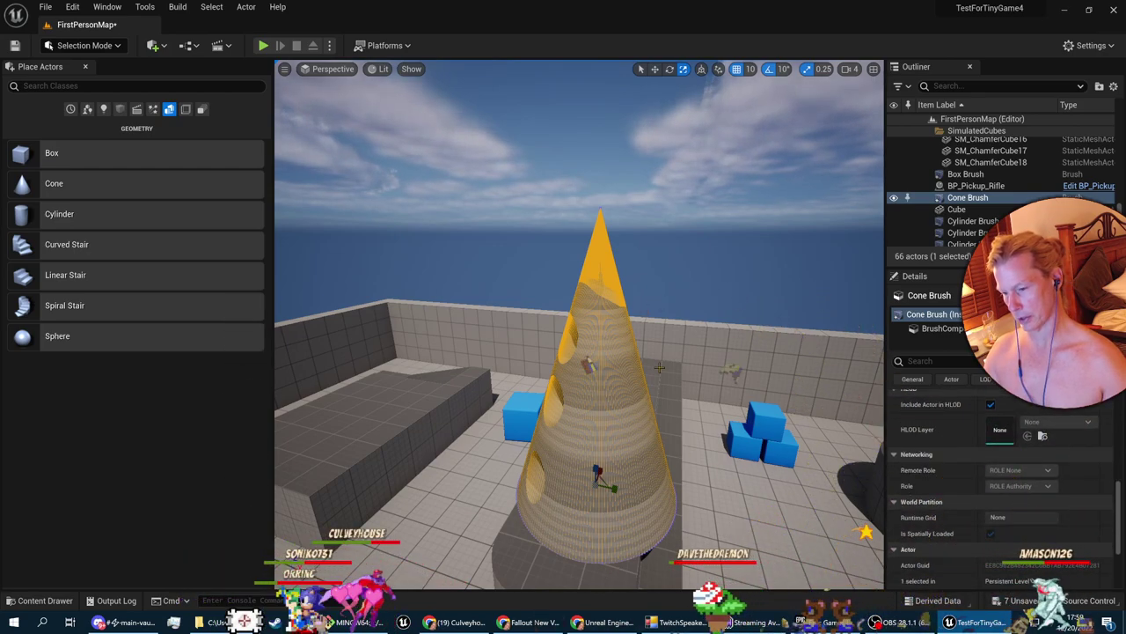
click(971, 221)
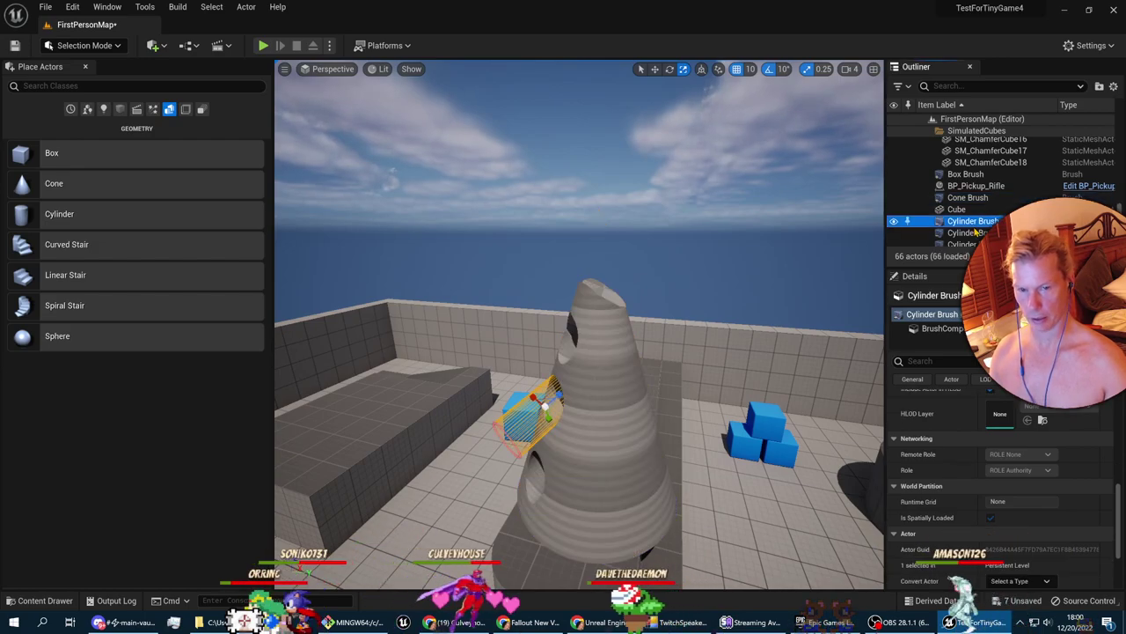
click(972, 232)
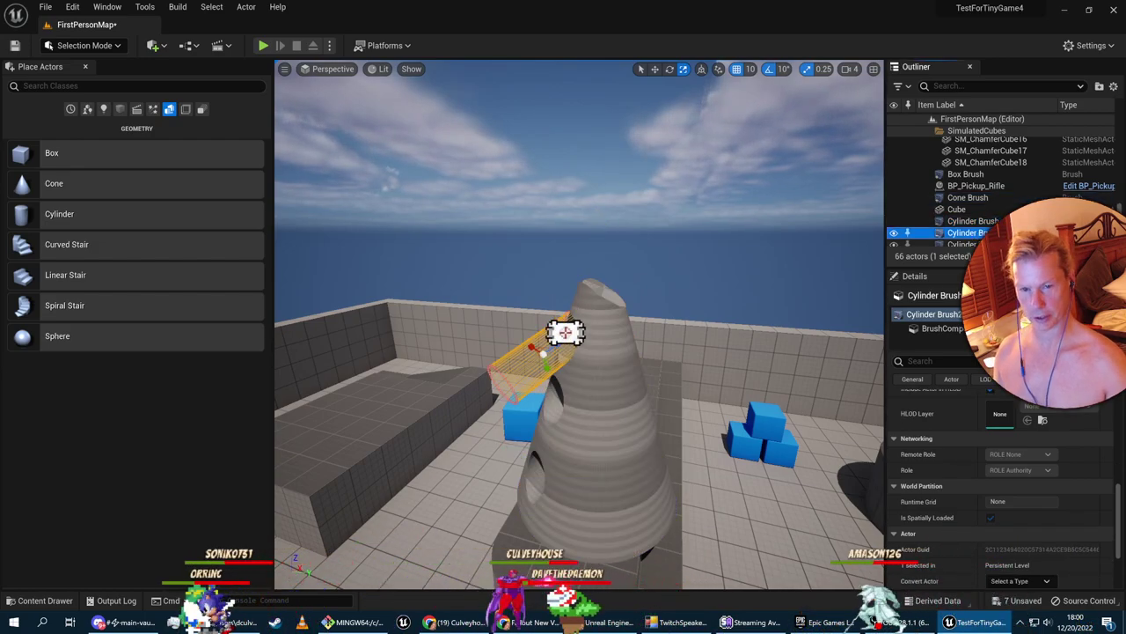
key(Down)
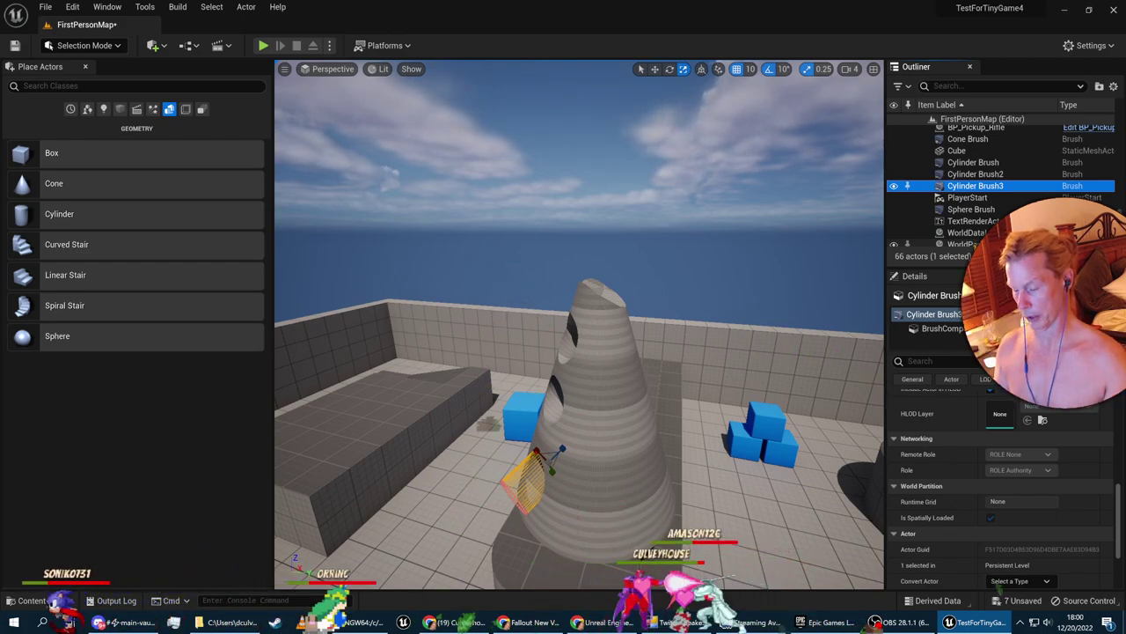
scroll(985, 510, up, 2)
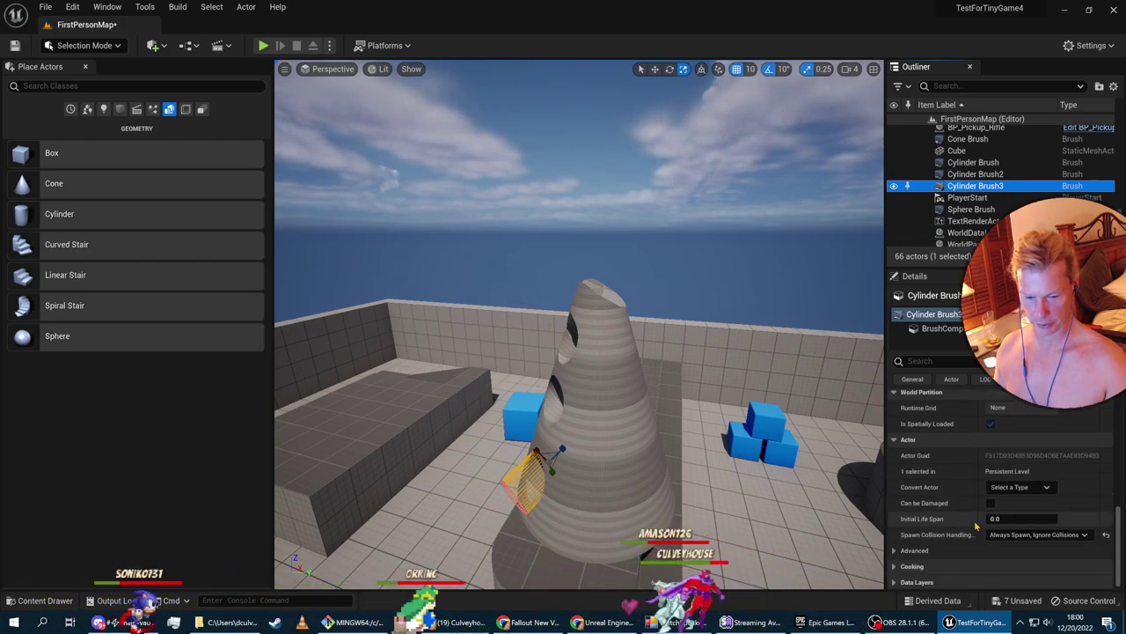
Enable gravity in the Physics settings of the white Cube actor
scroll(986, 510, up, 8)
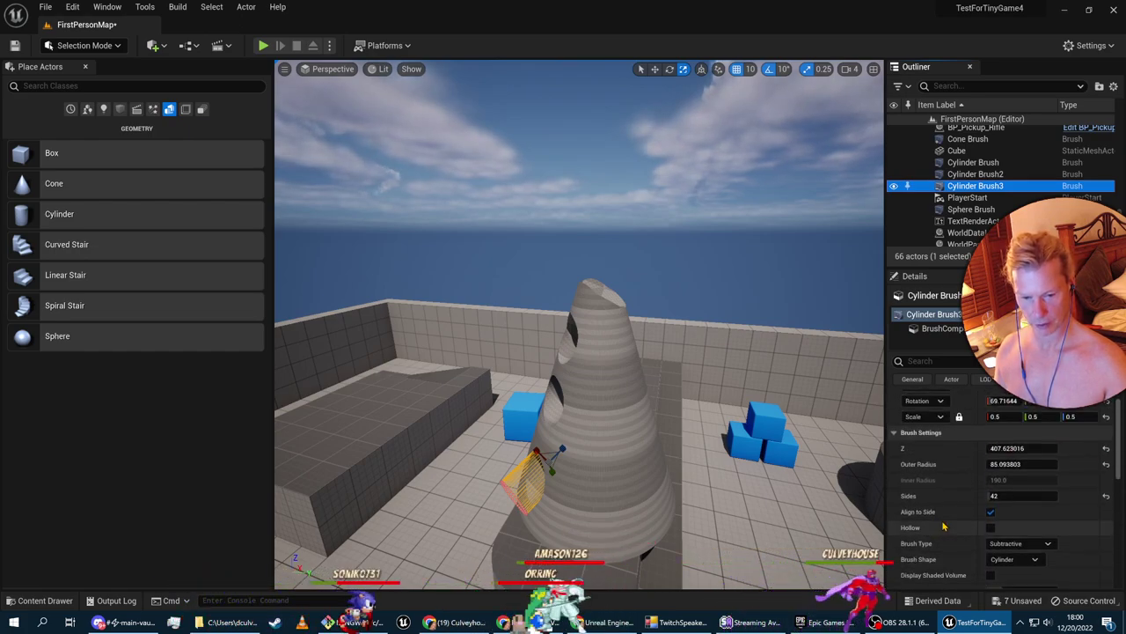
scroll(951, 536, up, 2)
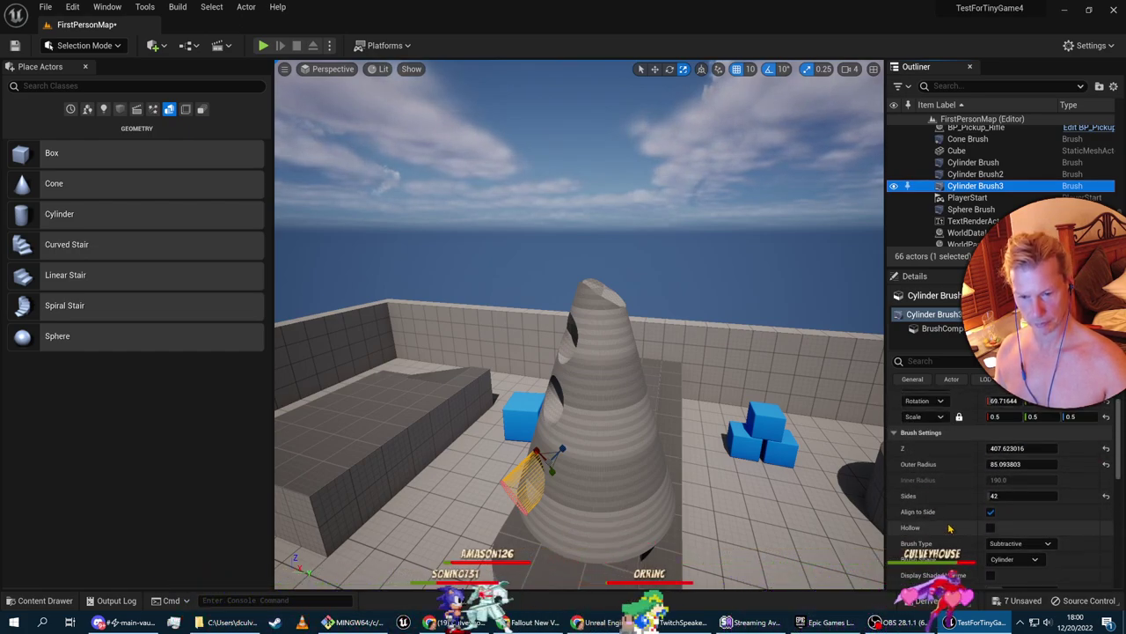
scroll(968, 462, up, 3)
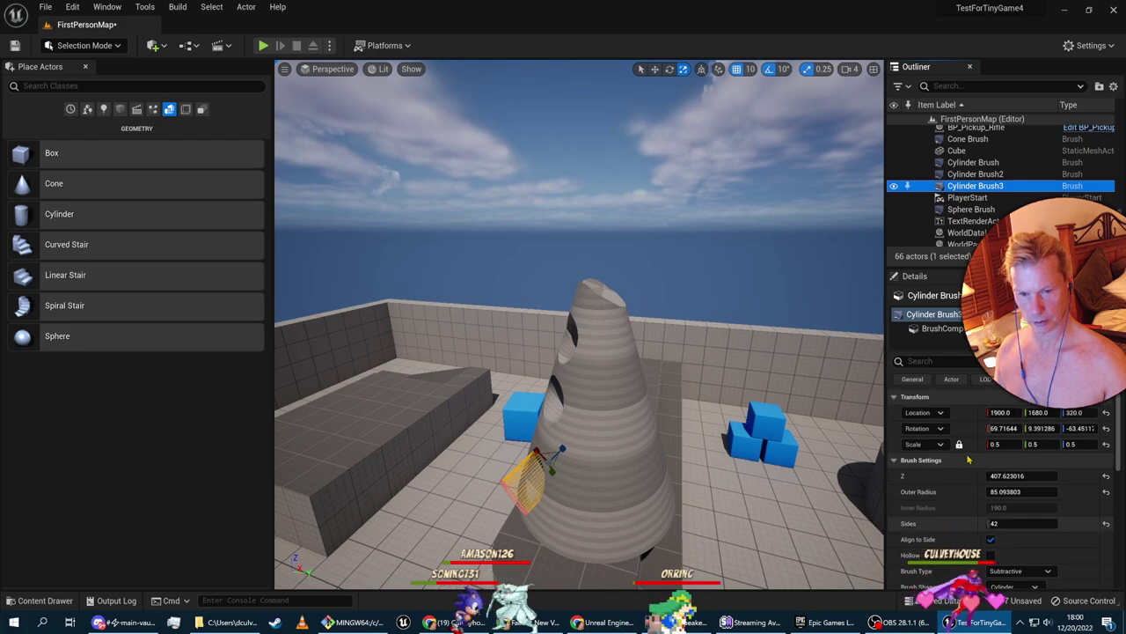
click(957, 151)
scroll(985, 498, down, 8)
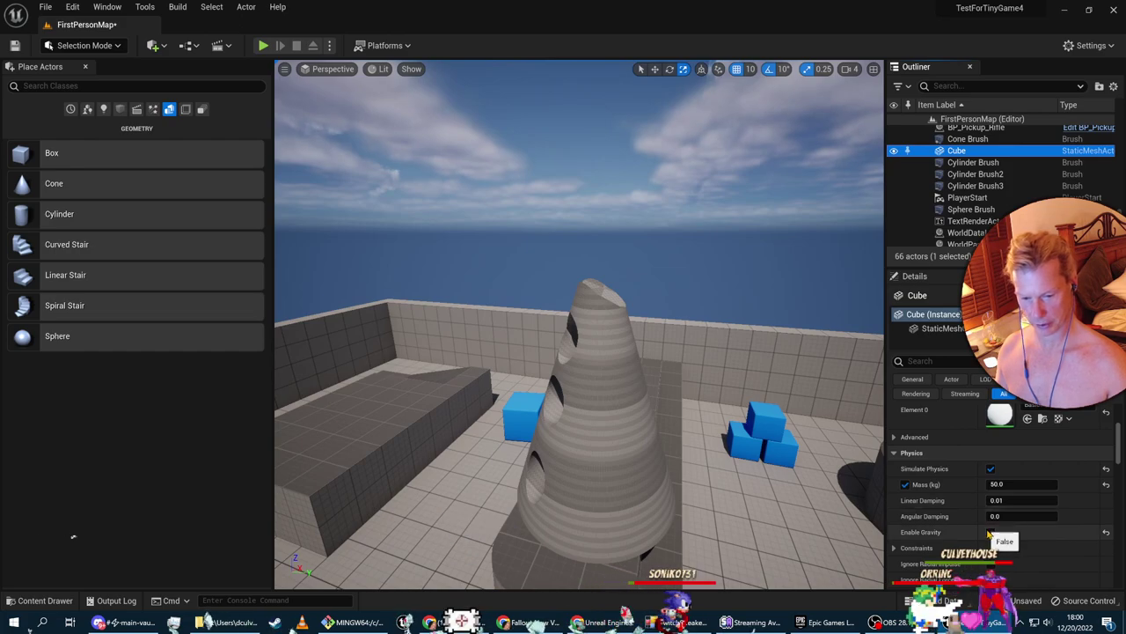
Play-test the level, walking up to the white cube and around the arena to check the cube's physics
right_drag(670, 469, 396, 471)
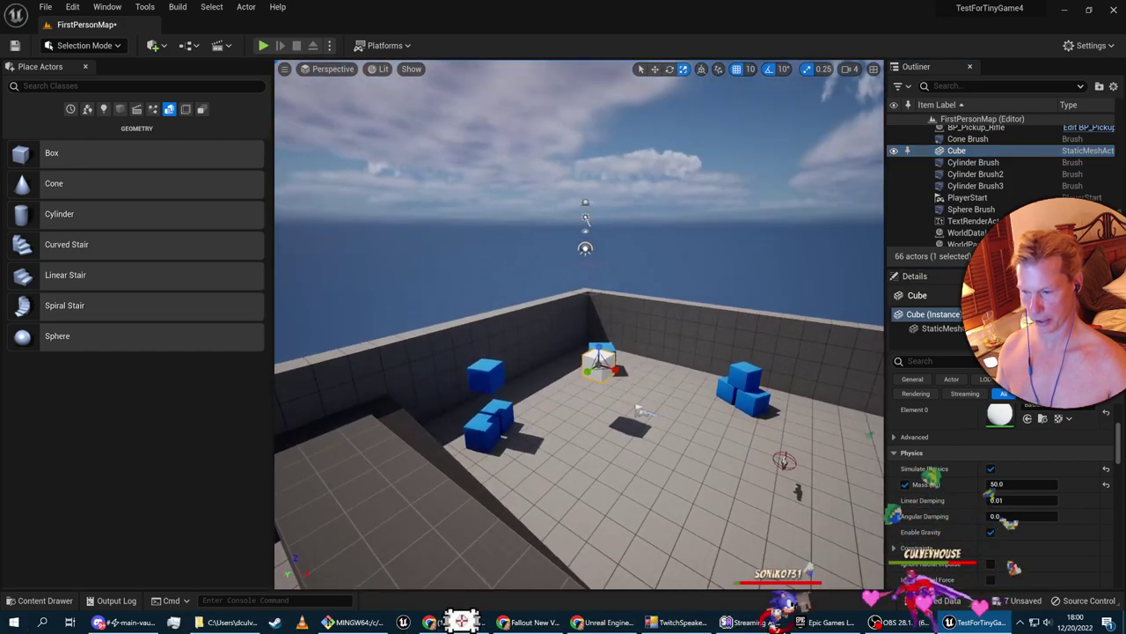
click(263, 45)
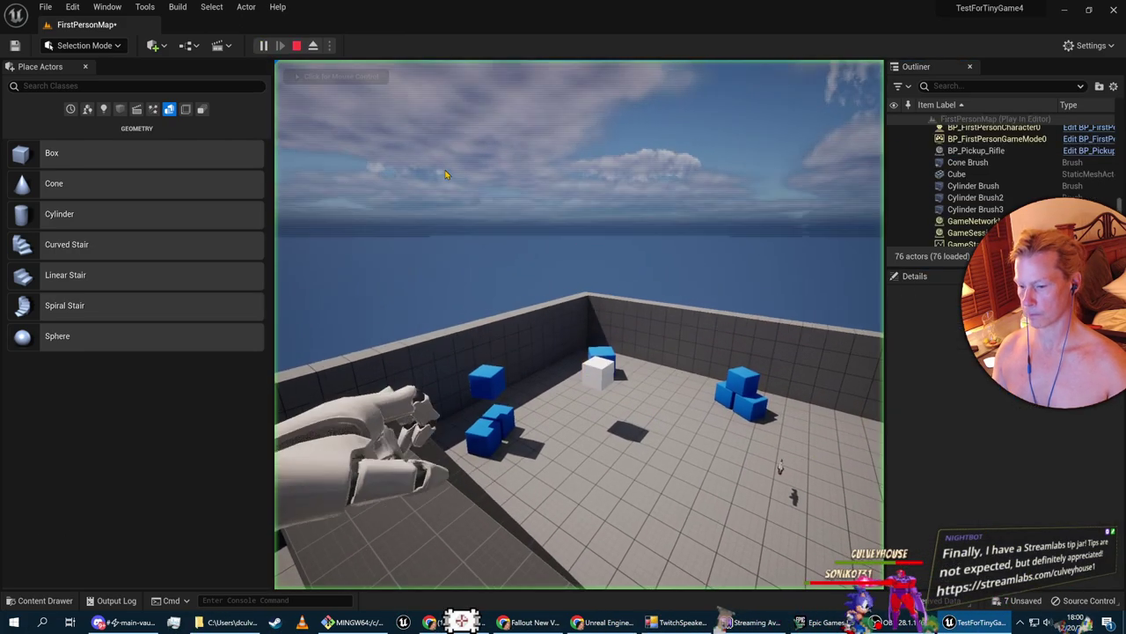
key(w)
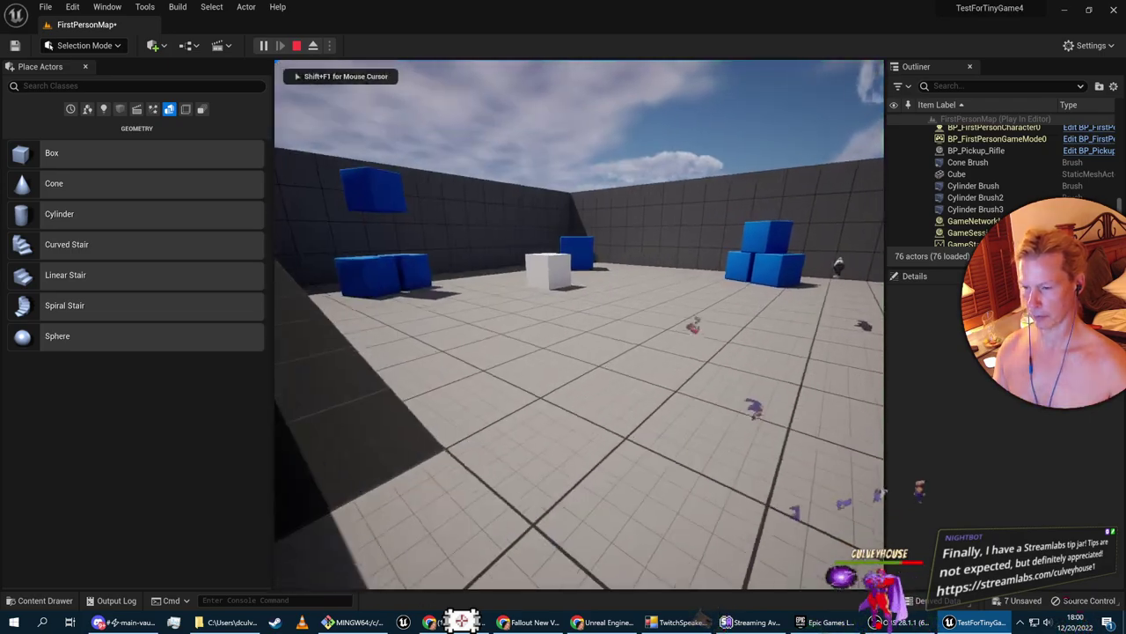
key(s)
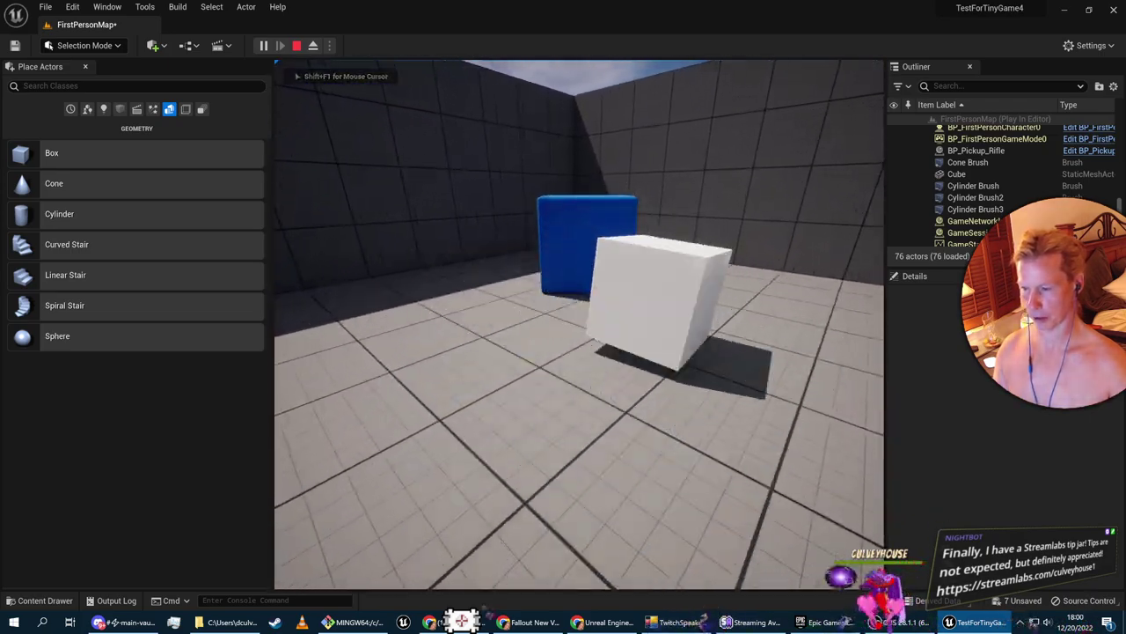
key(w)
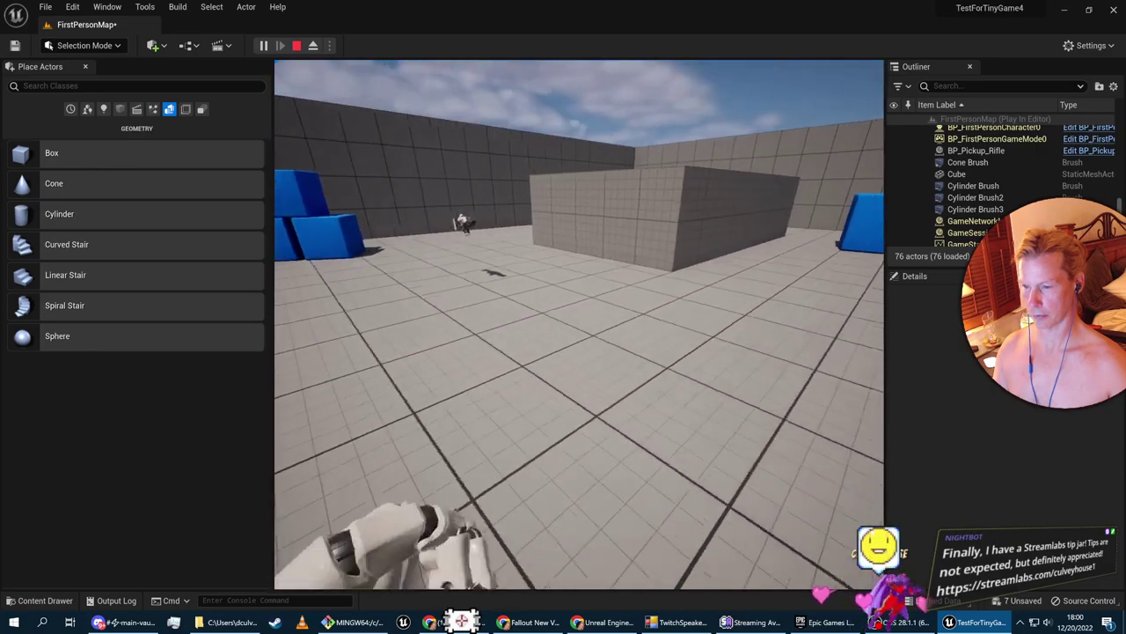
Switch to the Udemy course in Chrome and continue watching the Brushes lecture on the cylinder and sphere brush settings
key(alt+Tab)
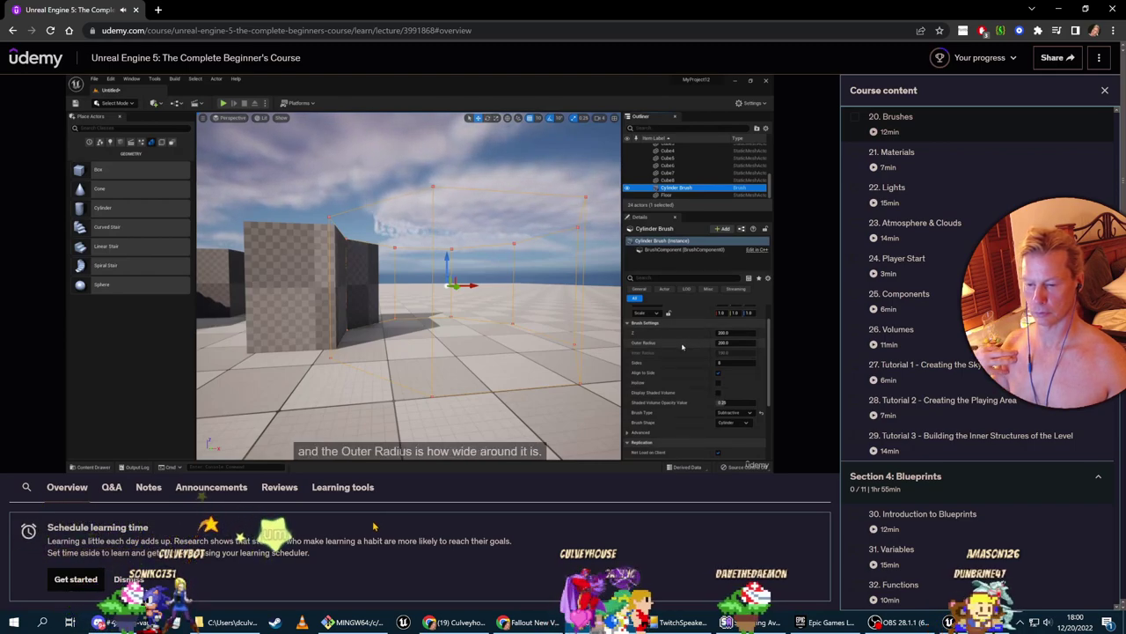
mouse_move(318, 339)
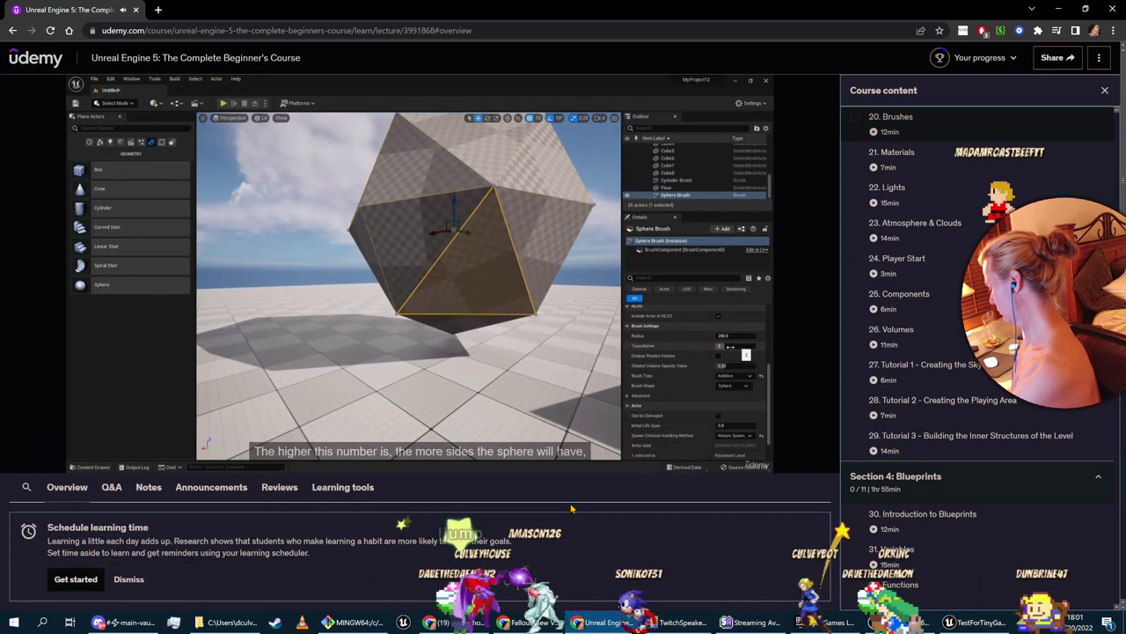
mouse_move(98, 471)
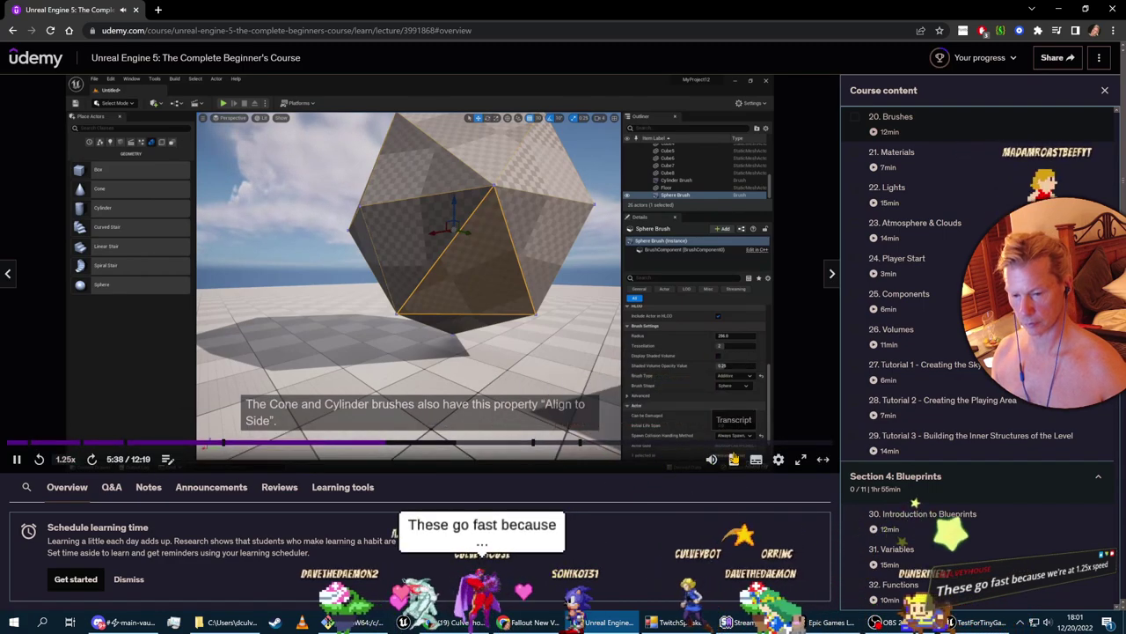
click(778, 459)
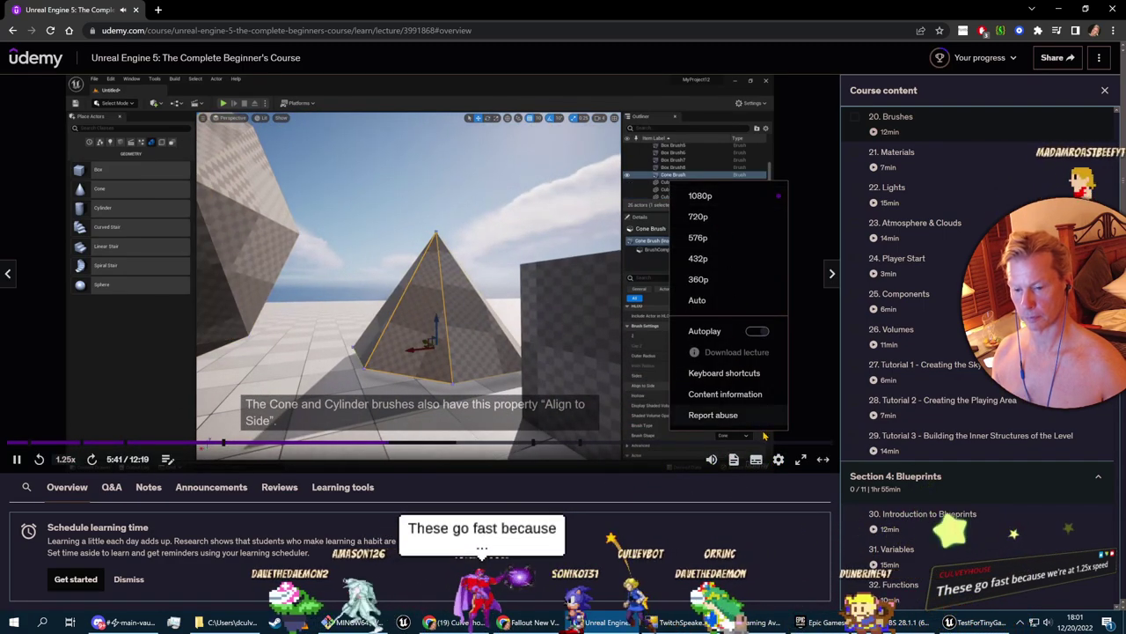
click(688, 493)
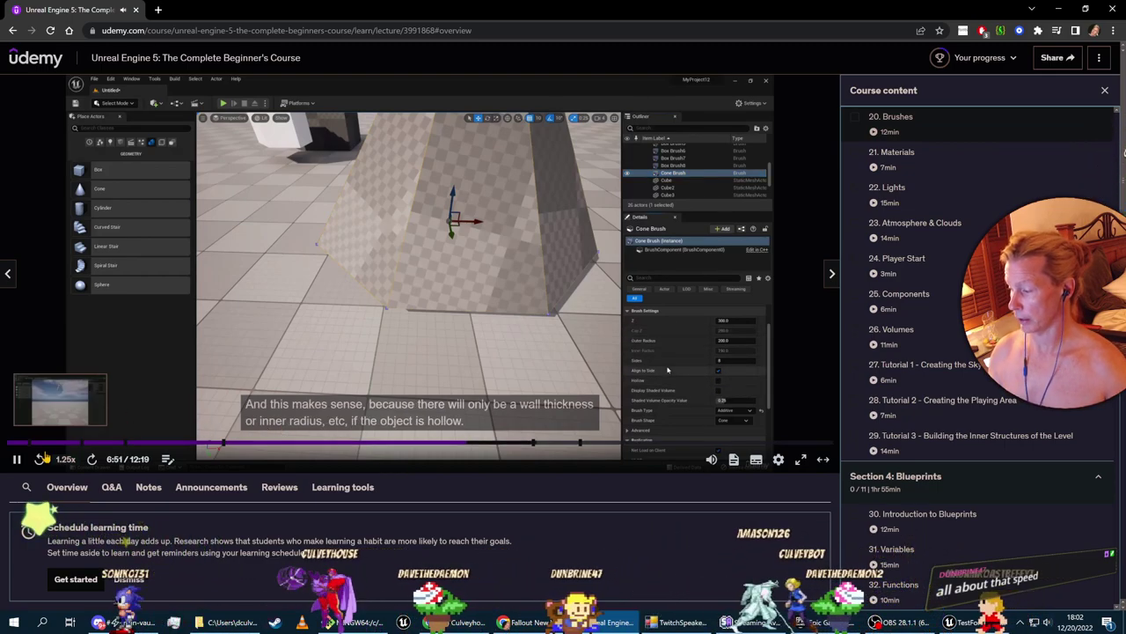
Pause the lecture, switch to the Unreal Editor, and end the play session in the level
click(17, 459)
key(alt+Tab)
click(579, 323)
key(w)
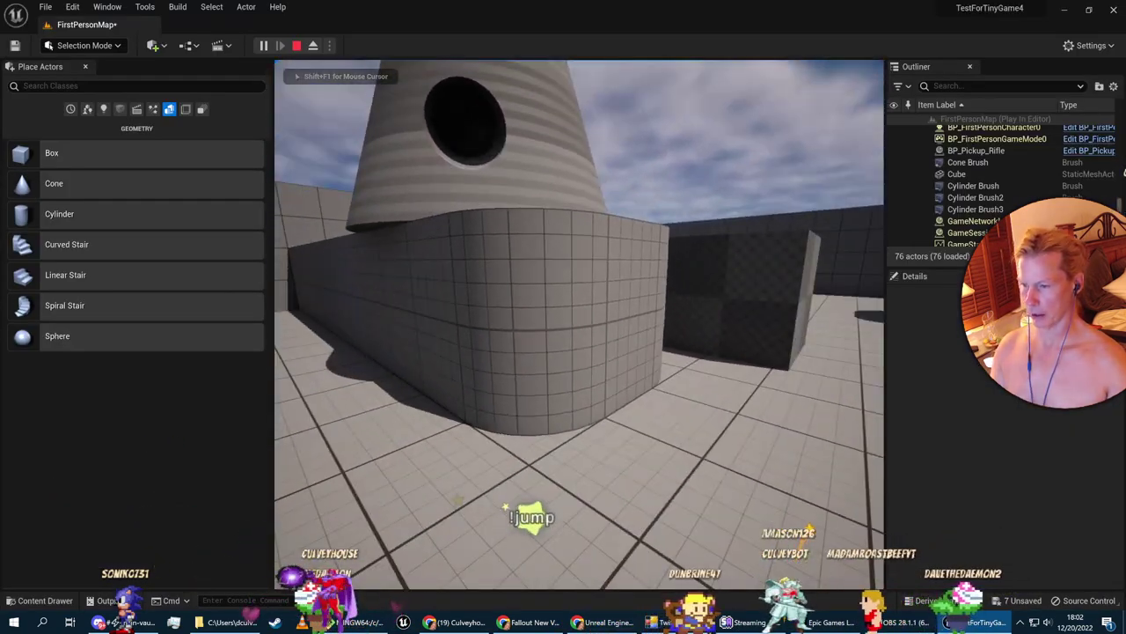
key(Escape)
right_drag(579, 324, 563, 300)
scroll(455, 339, up, 1)
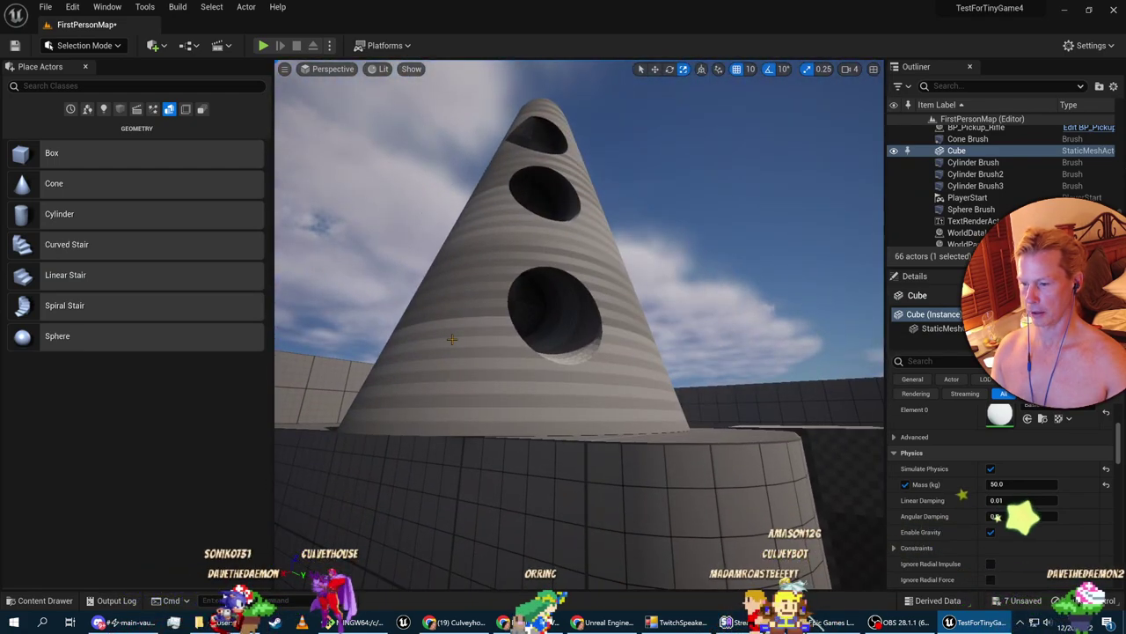
Examine the cone brush's details, including its surface properties, geometry options, transform, and brush component settings
click(455, 338)
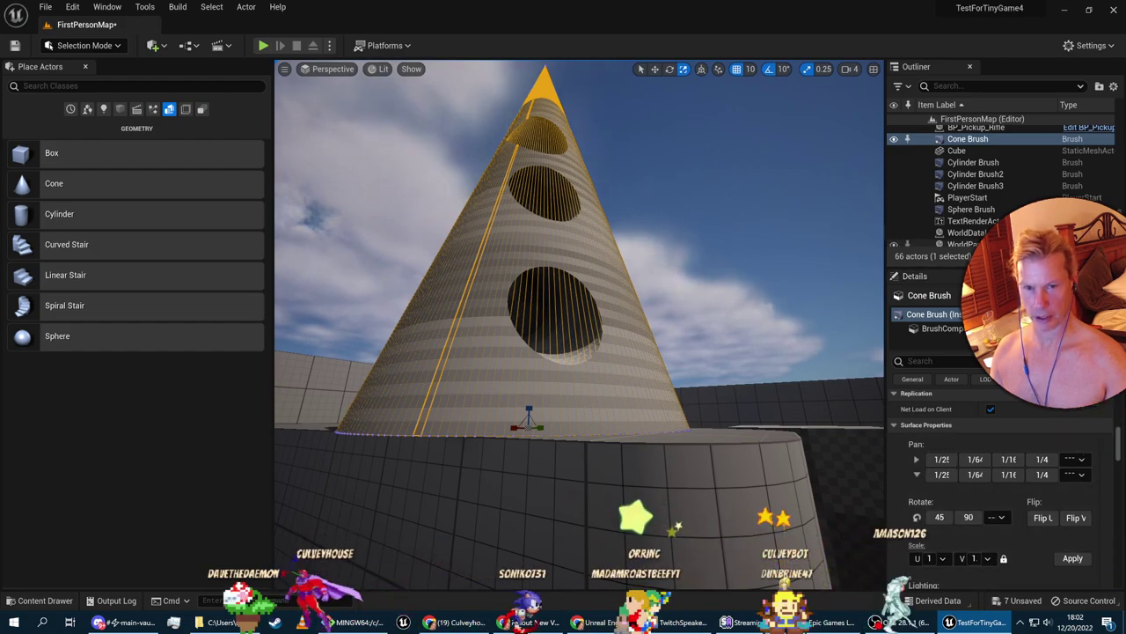
scroll(955, 425, down, 1)
scroll(966, 444, up, 2)
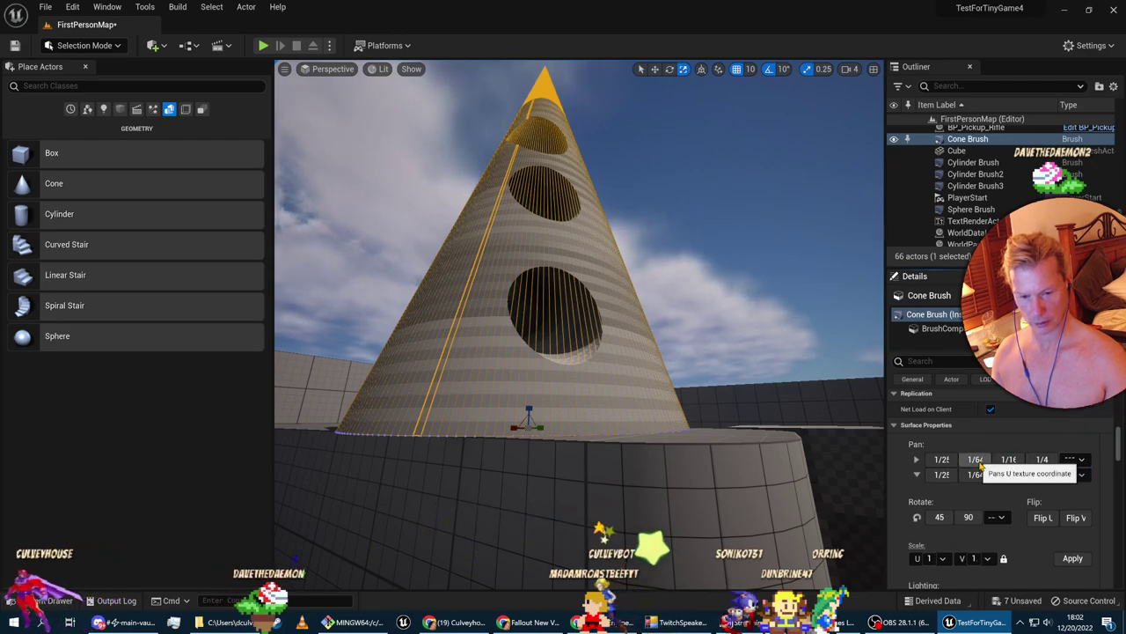
right_drag(975, 463, 974, 465)
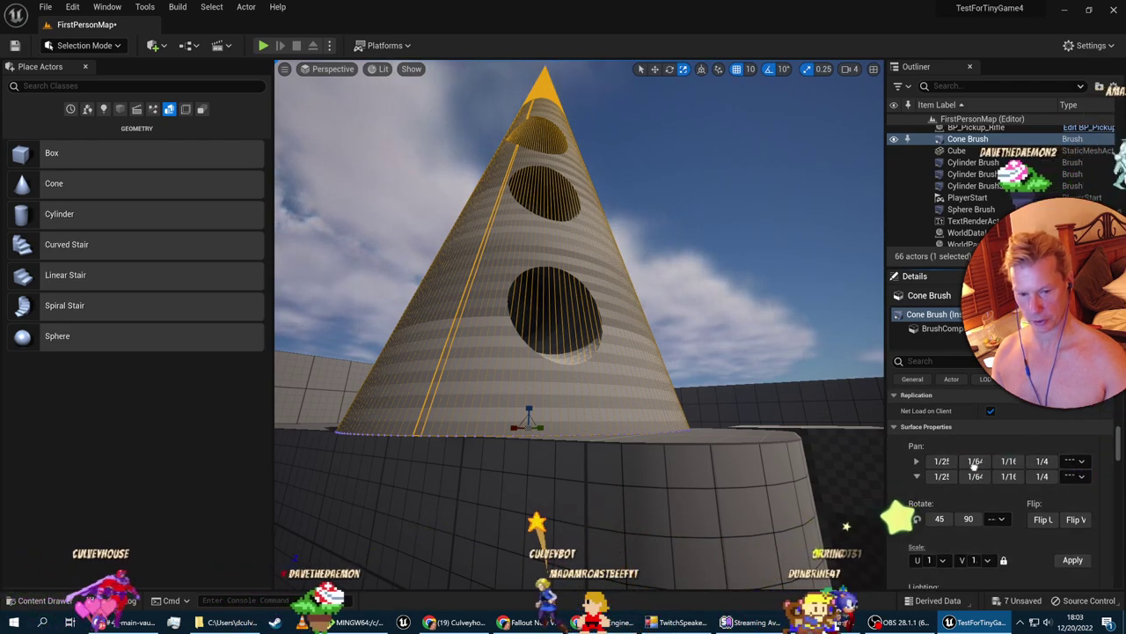
scroll(1012, 447, down, 2)
scroll(1014, 449, down, 1)
scroll(1042, 478, up, 7)
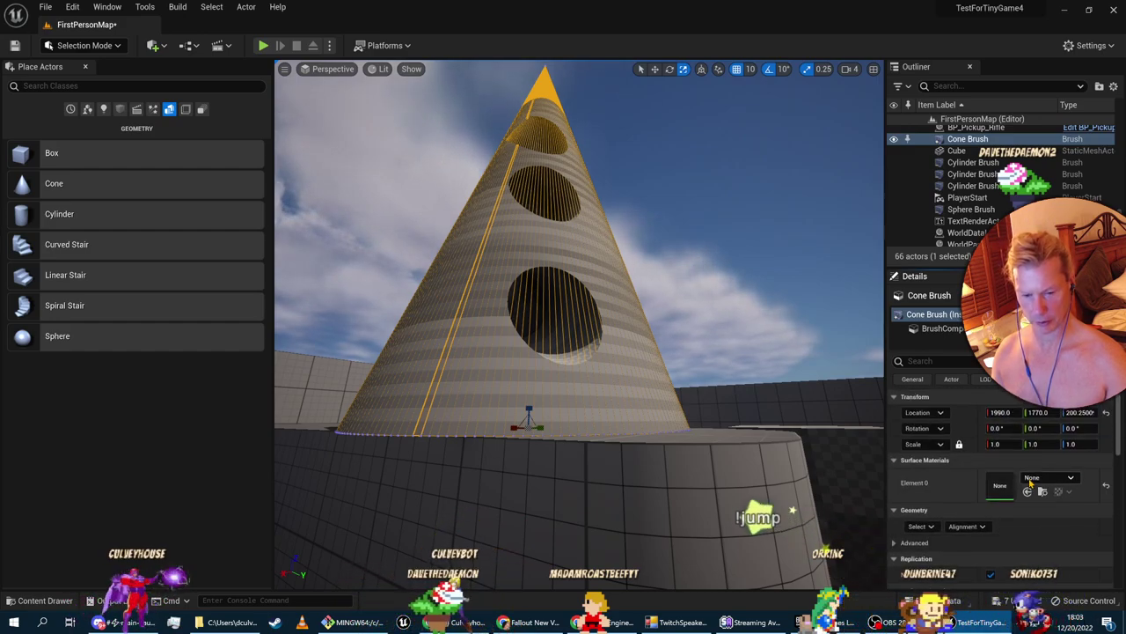
scroll(1035, 506, down, 2)
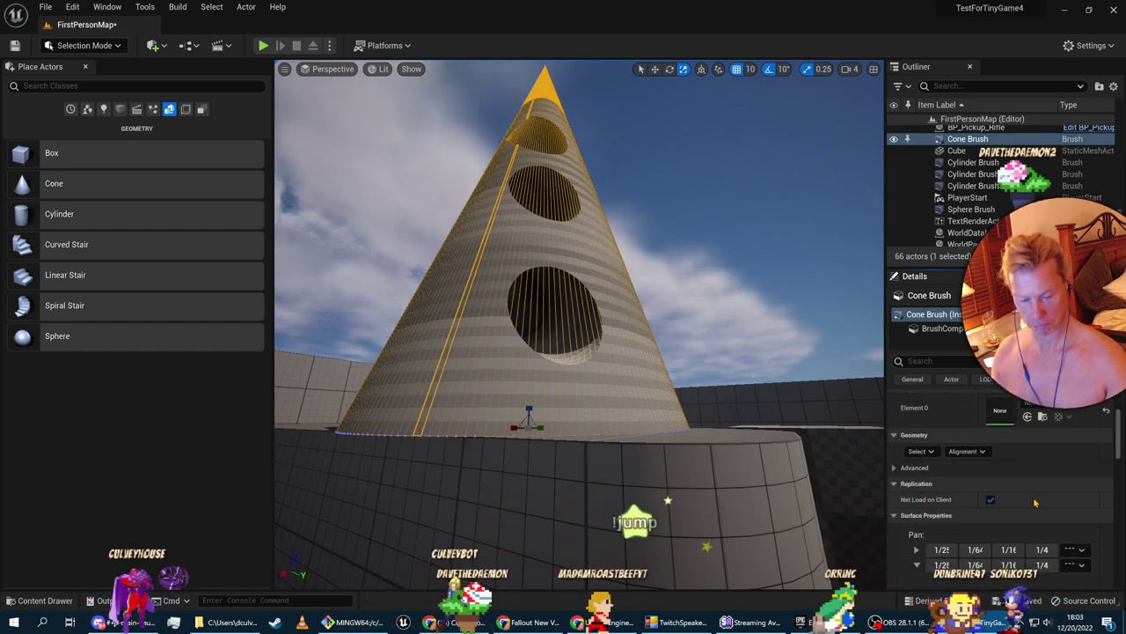
click(894, 468)
scroll(985, 475, down, 1)
scroll(1004, 478, up, 4)
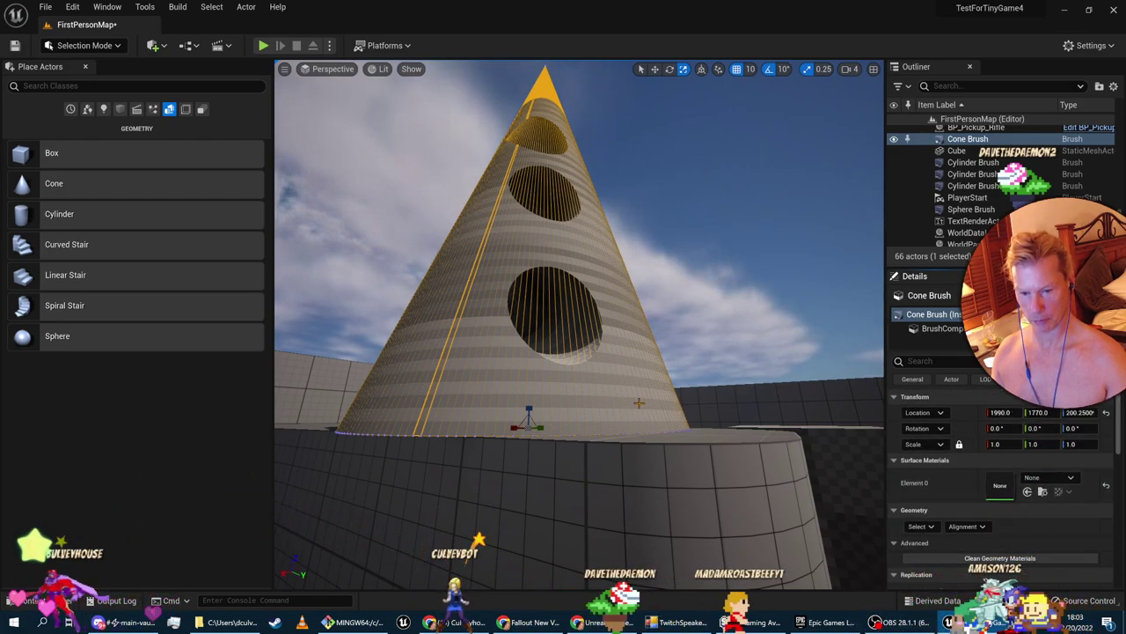
click(921, 526)
click(924, 527)
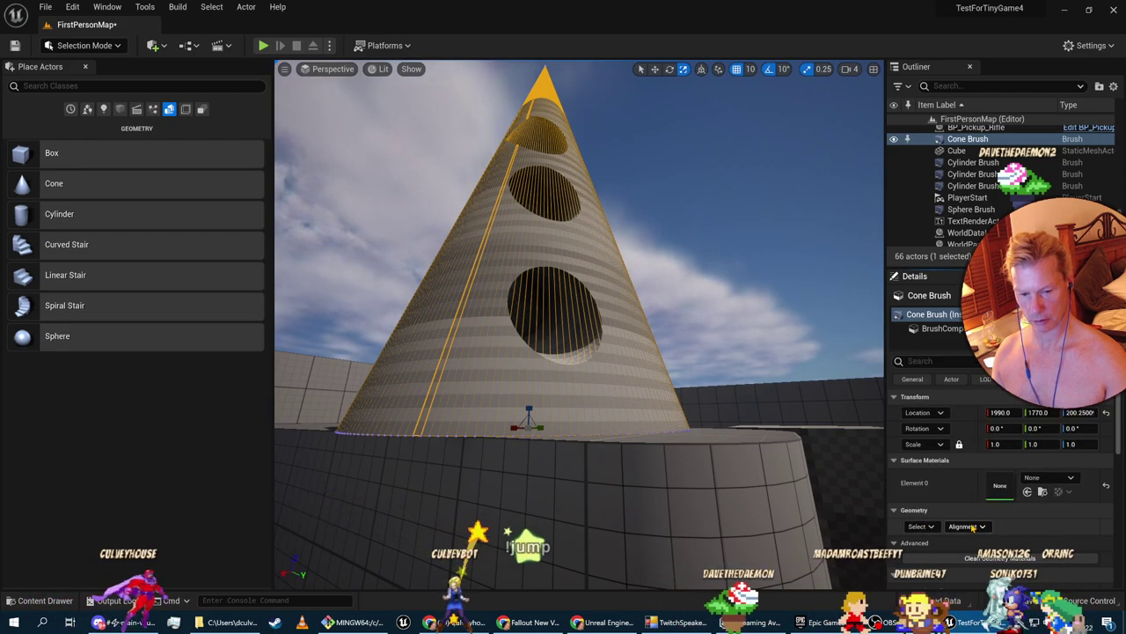
click(942, 328)
scroll(1049, 500, down, 3)
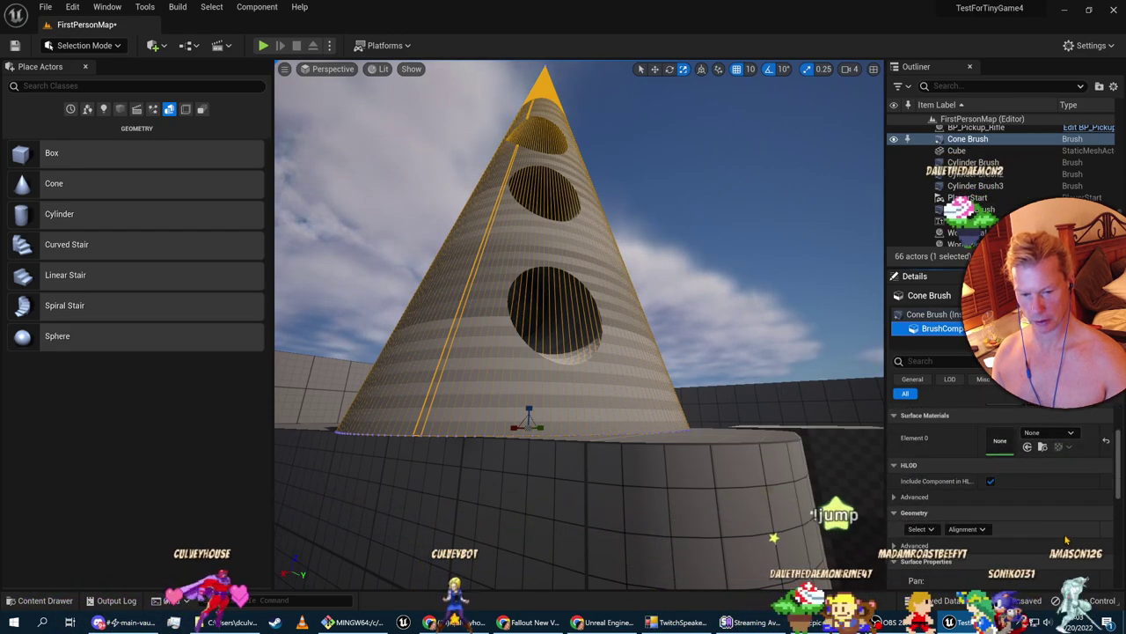
click(929, 314)
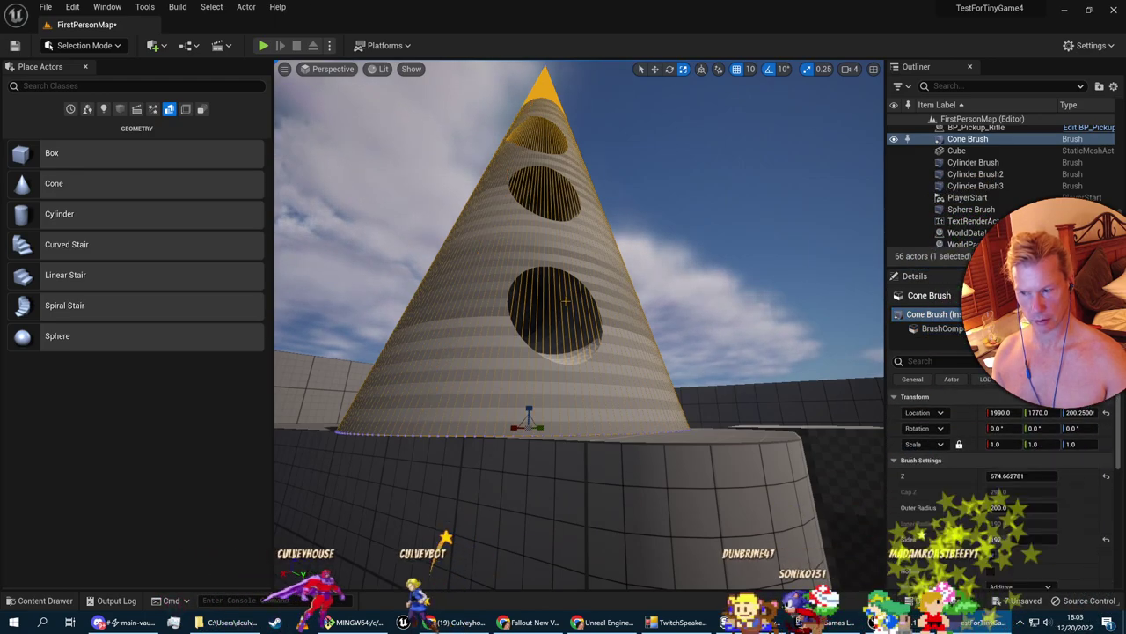
Select the sphere brush at the cone's tip and inspect its brush settings and placement
click(977, 220)
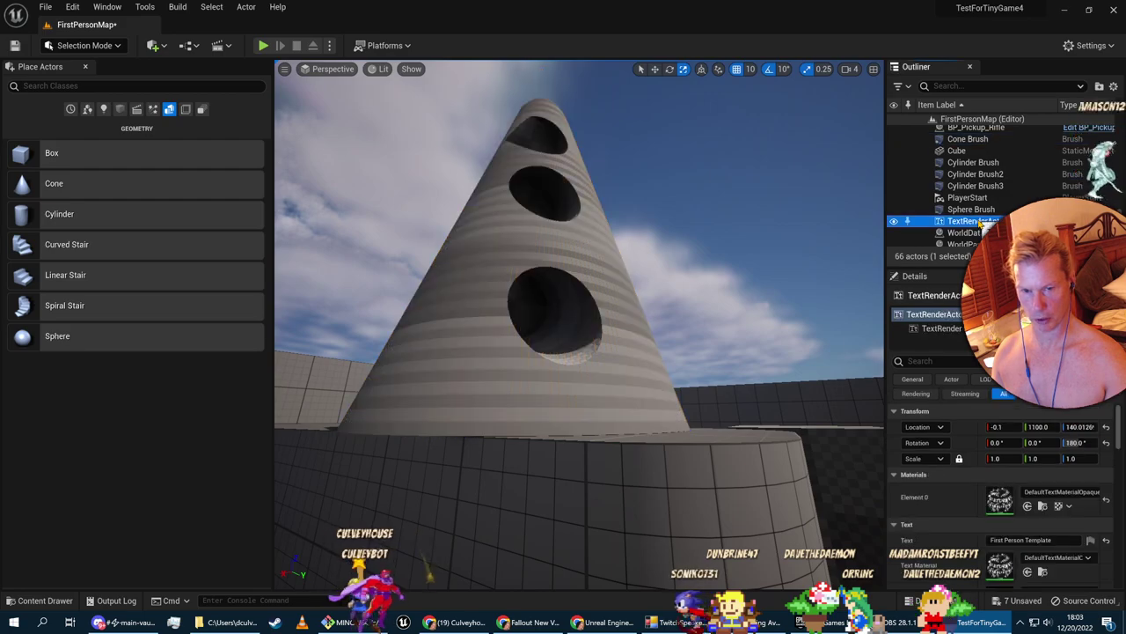
click(972, 209)
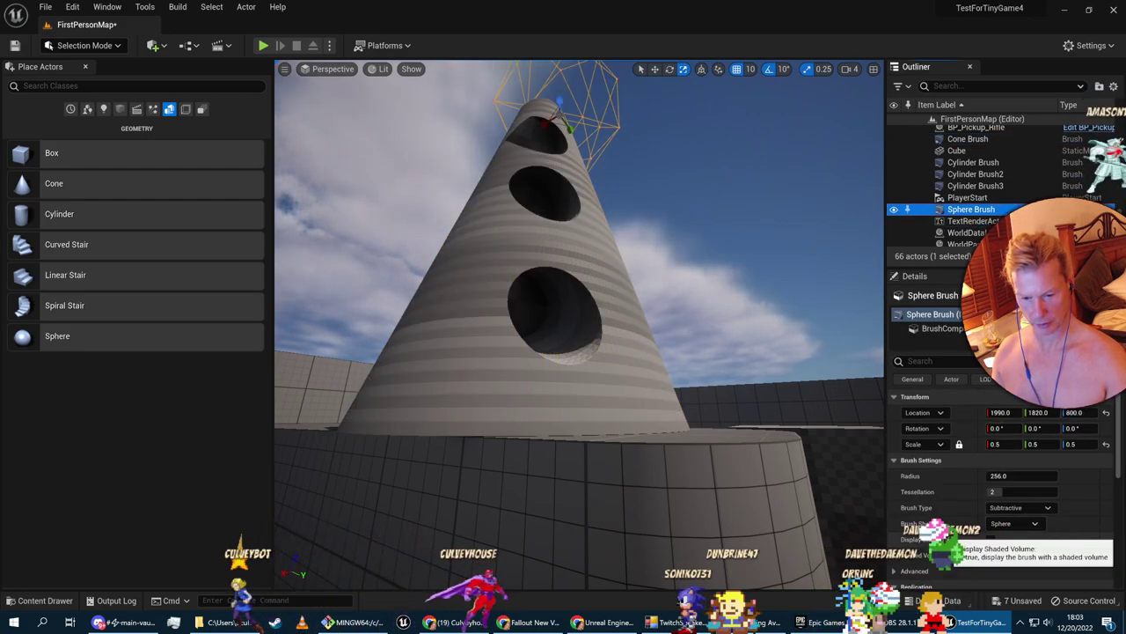
mouse_move(732, 314)
right_down()
mouse_move(717, 189)
mouse_move(715, 317)
mouse_move(734, 311)
right_up()
key(w)
key(s)
key(s)
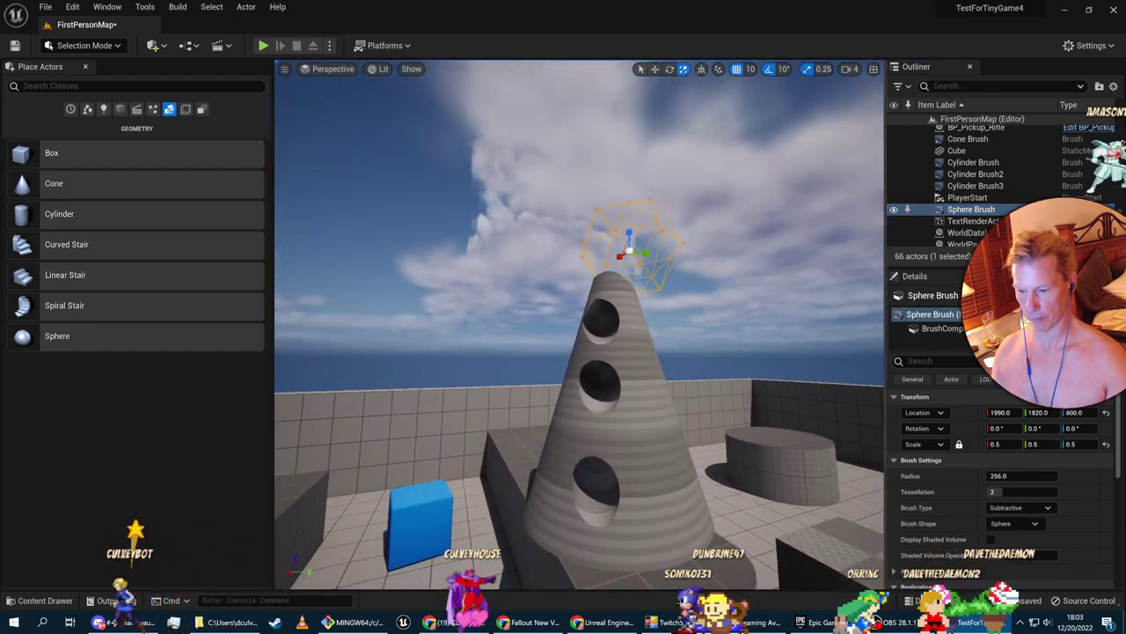
Make the cone brush hollow with an inner radius of about 199.1 and its Z location at 200
click(657, 427)
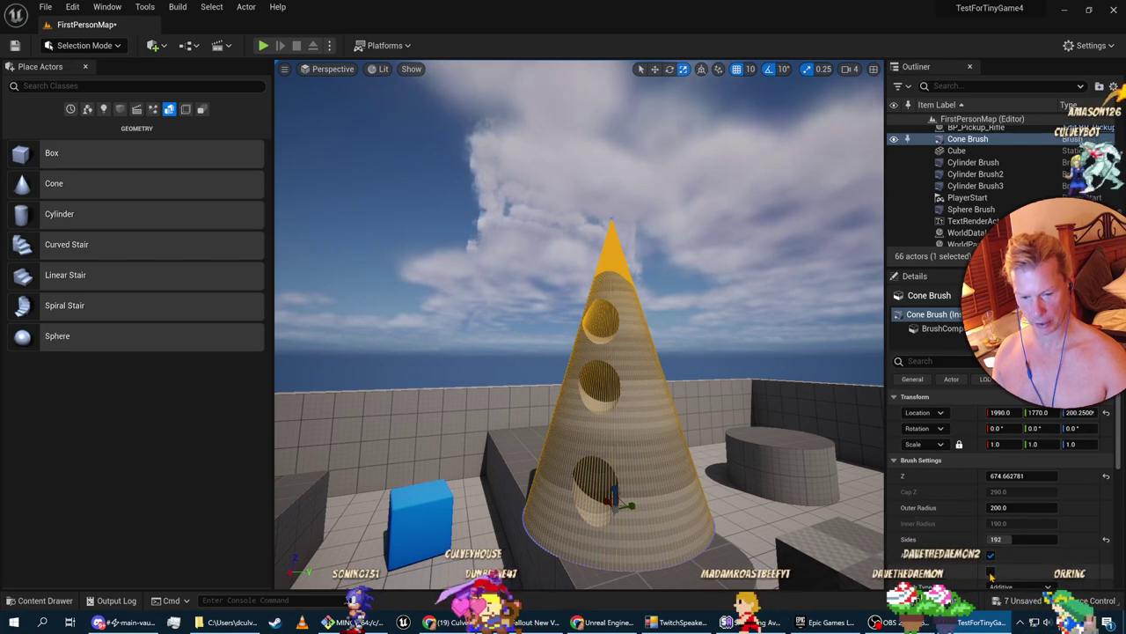
mouse_move(699, 547)
right_down()
mouse_move(625, 549)
mouse_move(616, 581)
right_up()
key(w)
key(s)
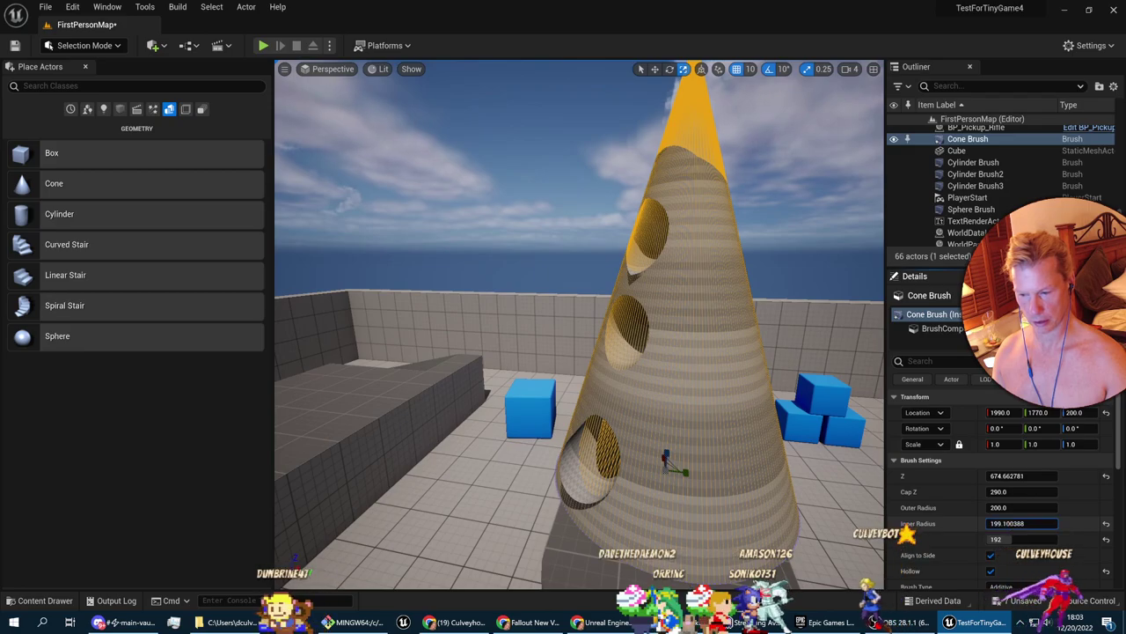
right_drag(744, 531, 867, 532)
key(d)
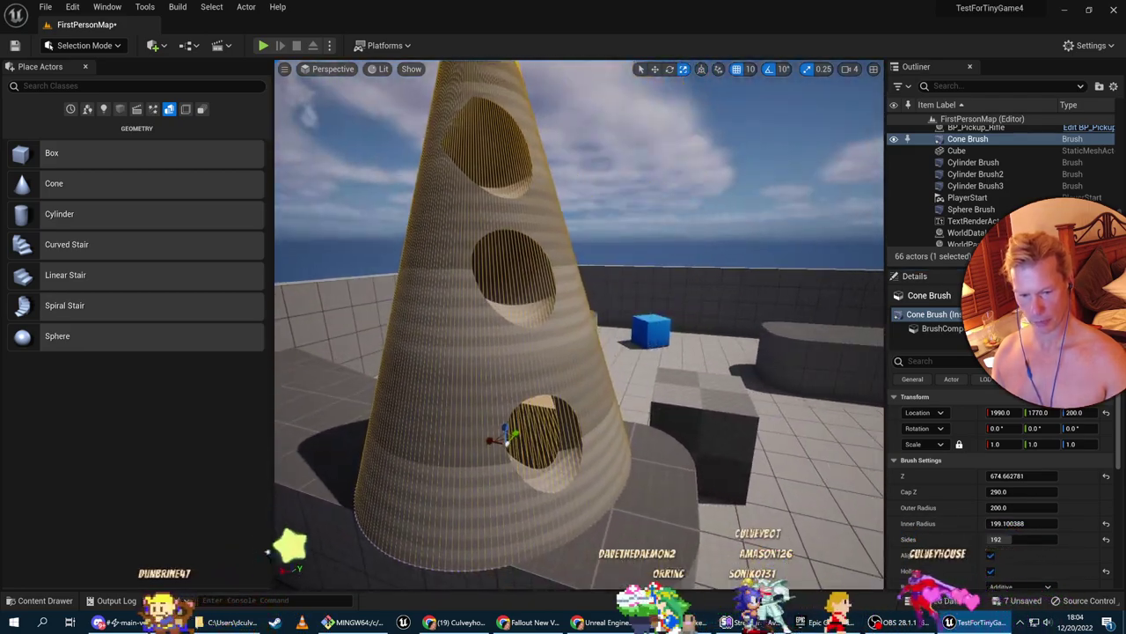
Set the cone brush's Cap Z to about 57.1 and its inner radius to 195
drag(1006, 493, 950, 491)
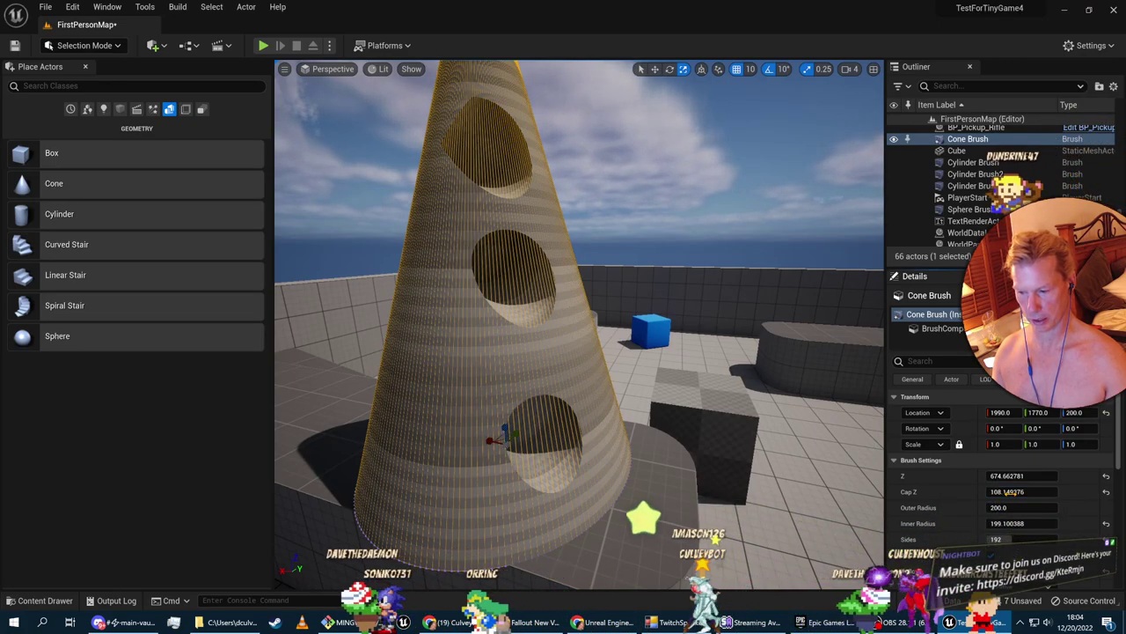
drag(1004, 493, 981, 494)
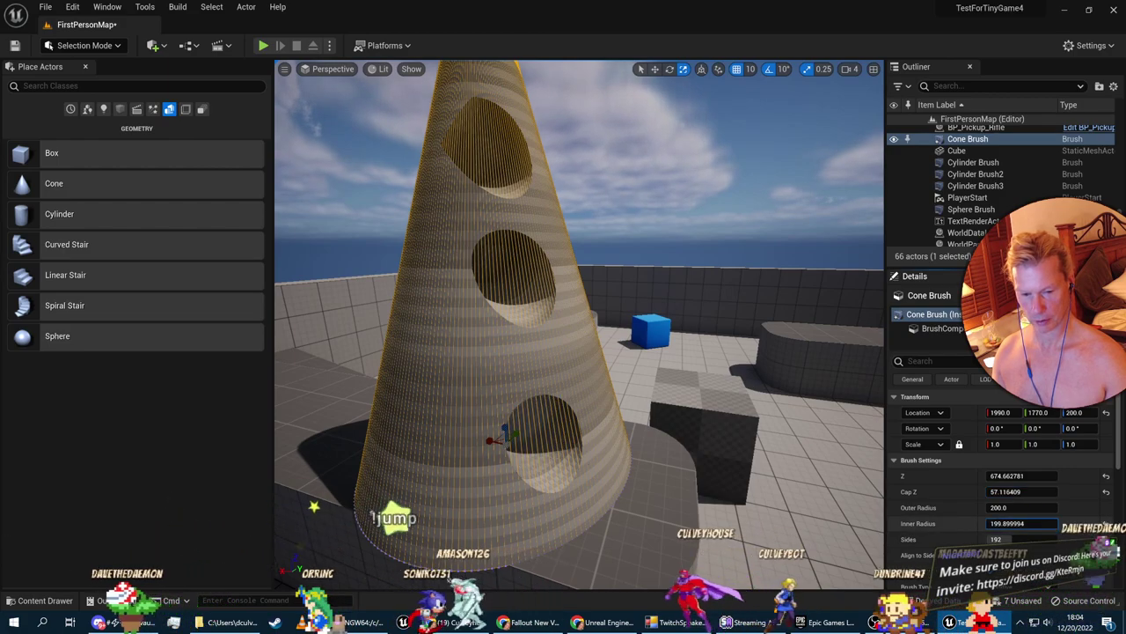
drag(1018, 527, 1021, 526)
key(a)
right_drag(748, 423, 784, 422)
key(d)
right_drag(651, 321, 709, 317)
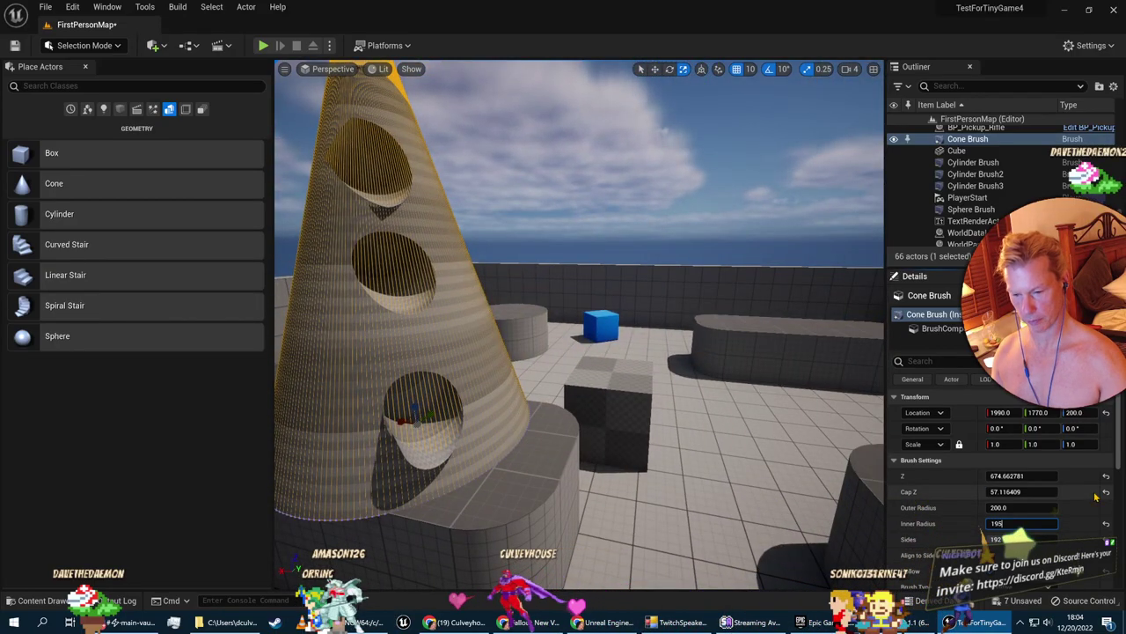
key(Return)
Try very small and very large inner radius values on the cone brush, from about 6.6 to 199.9
right_drag(704, 352, 645, 379)
key(d)
key(w)
click(1003, 538)
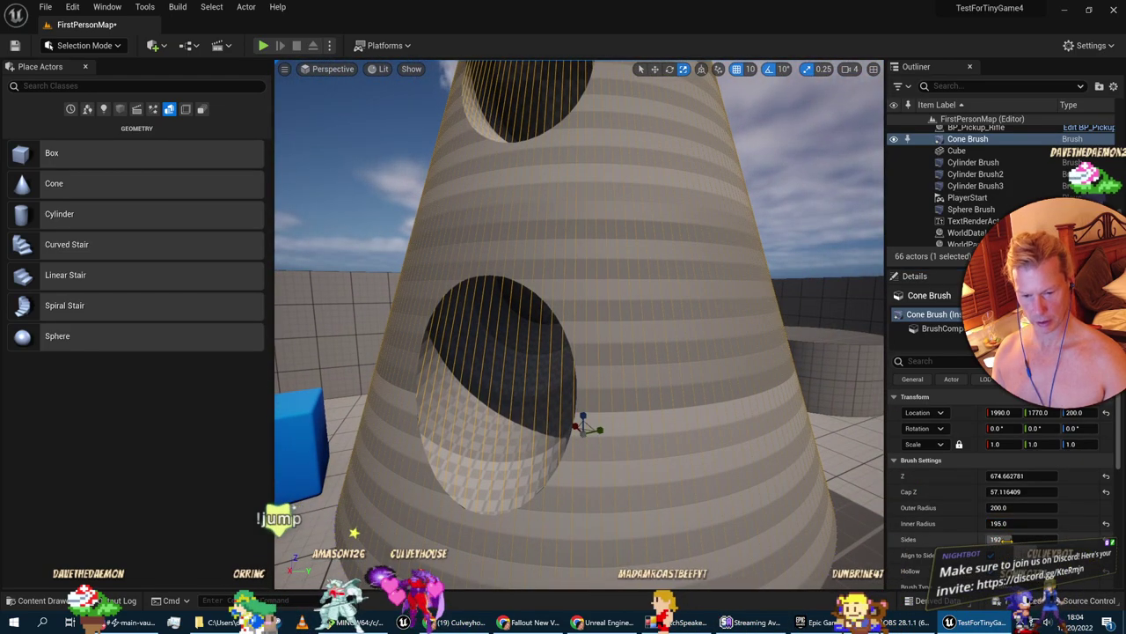
drag(1012, 524, 947, 524)
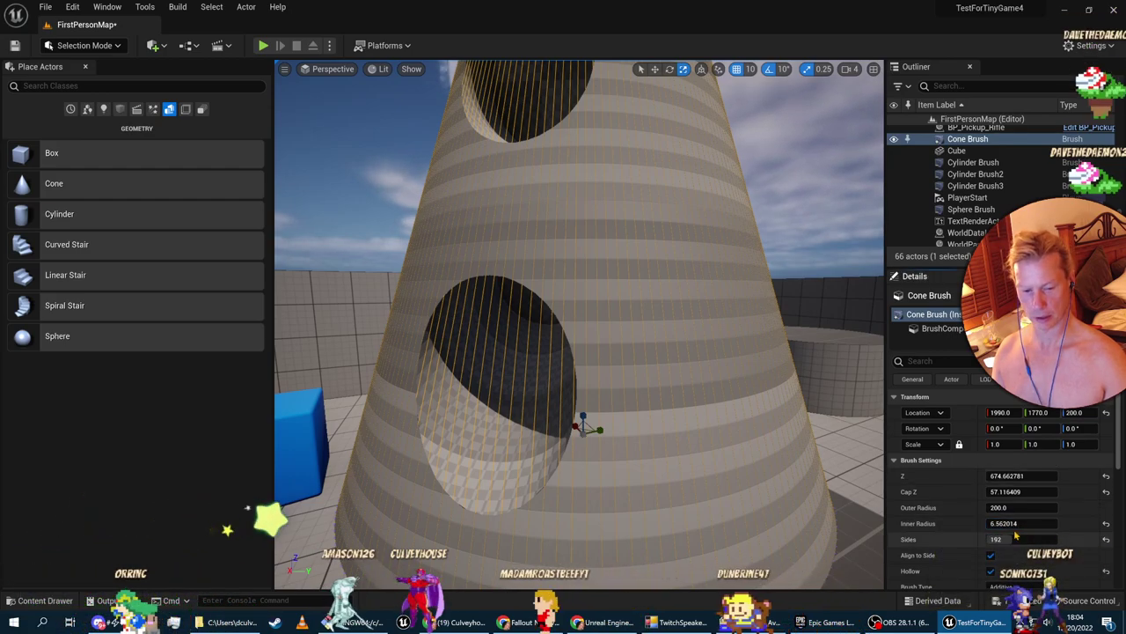
drag(1020, 523, 1056, 523)
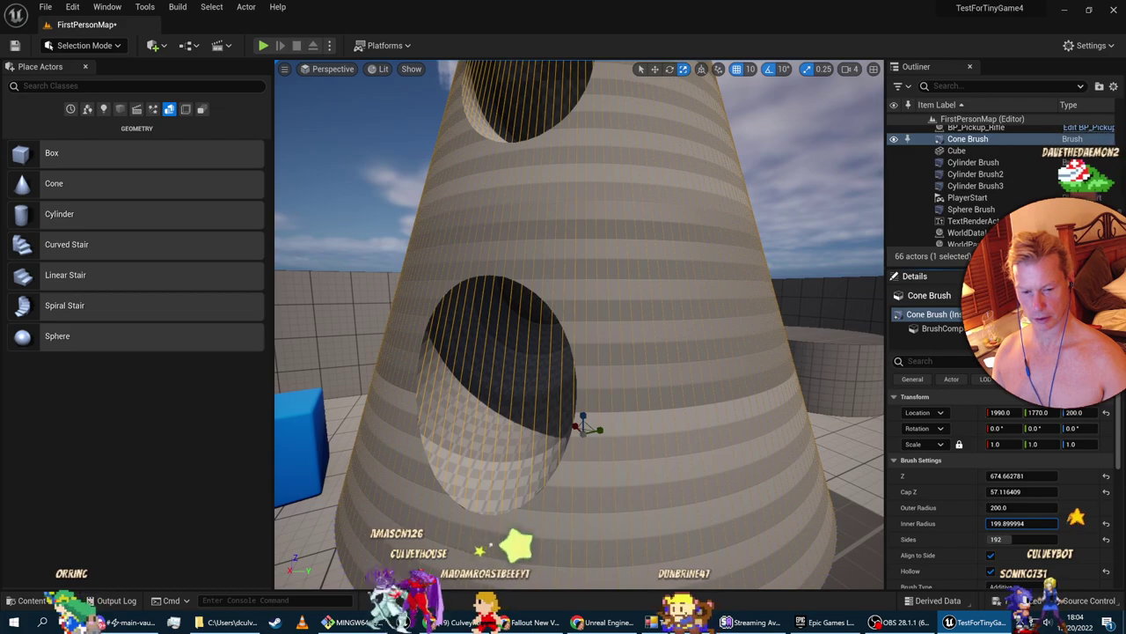
right_drag(774, 396, 846, 356)
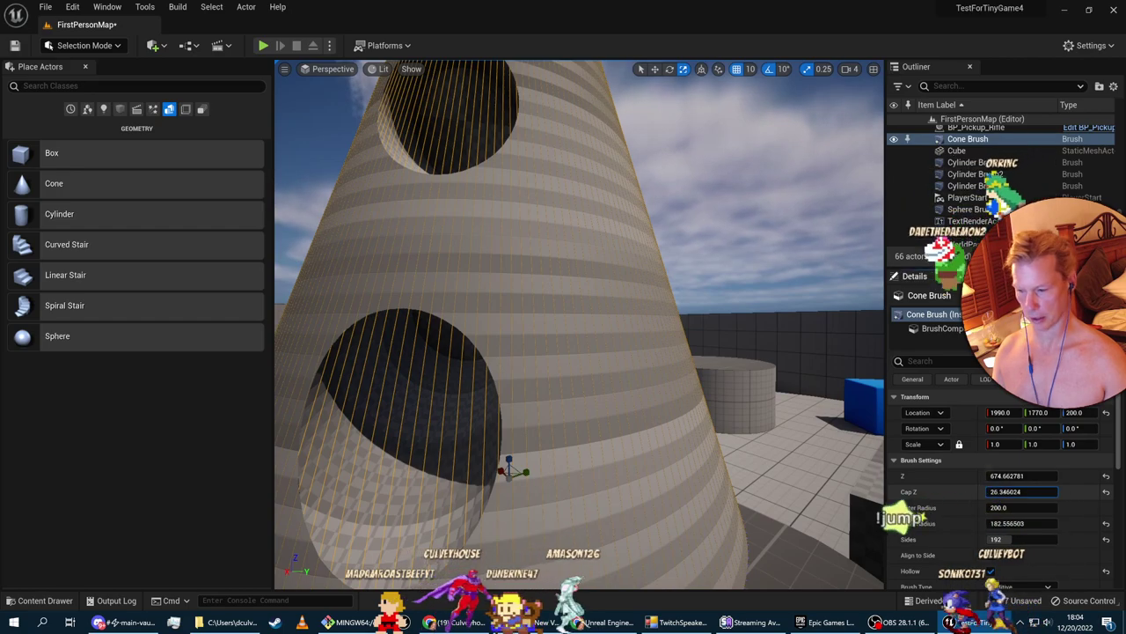
Set the cone brush's Cap Z to about 674.6 and inner radius to 195, and deselect it by selecting the floor
drag(1024, 491, 1107, 491)
mouse_move(579, 324)
right_down()
mouse_move(546, 290)
mouse_move(590, 370)
mouse_move(563, 368)
right_up()
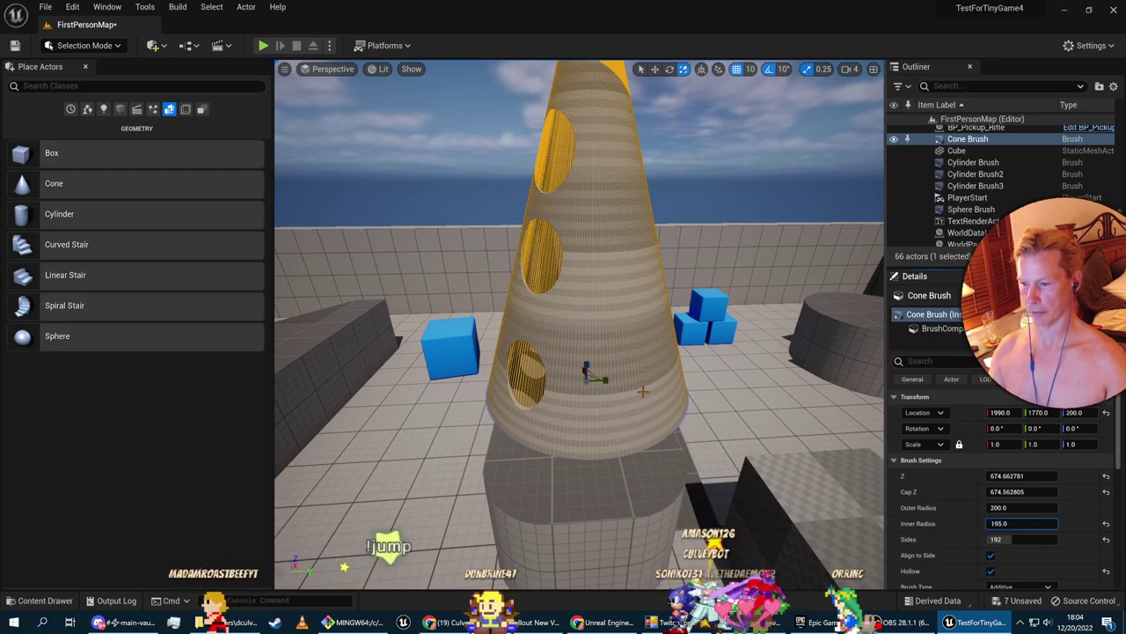
click(731, 427)
mouse_move(730, 428)
right_down()
mouse_move(714, 406)
mouse_move(737, 387)
mouse_move(466, 385)
mouse_move(528, 398)
mouse_move(625, 381)
mouse_move(619, 304)
mouse_move(607, 308)
mouse_move(590, 370)
mouse_move(647, 400)
right_up()
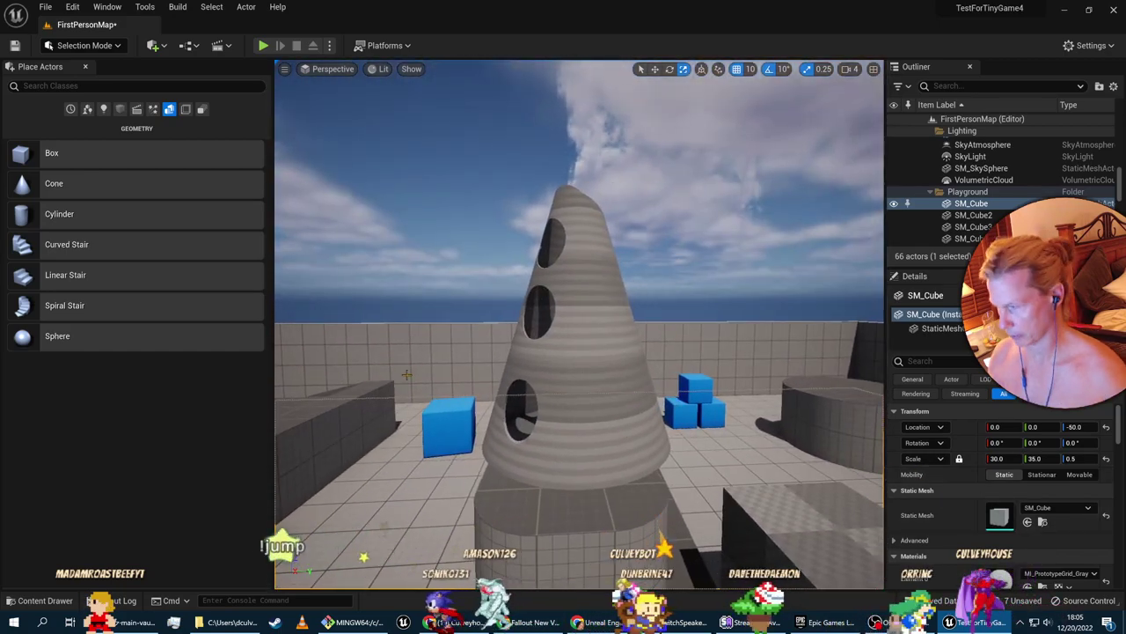
Switch to the Udemy brushes lecture in the browser and watch it up to 7:36
key(alt+Tab)
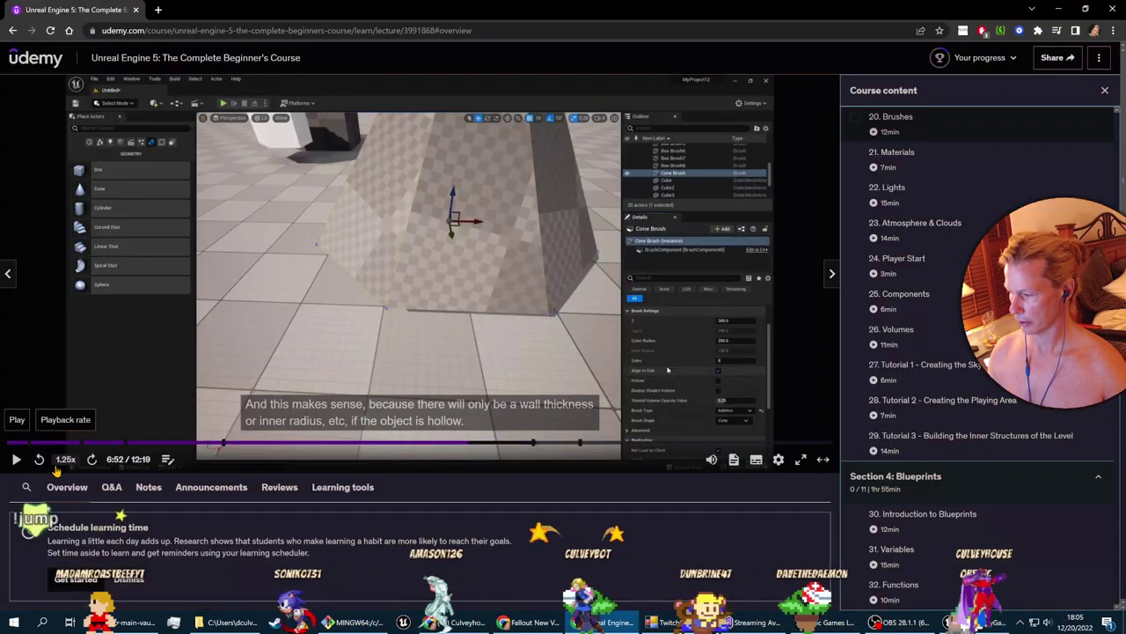
click(13, 463)
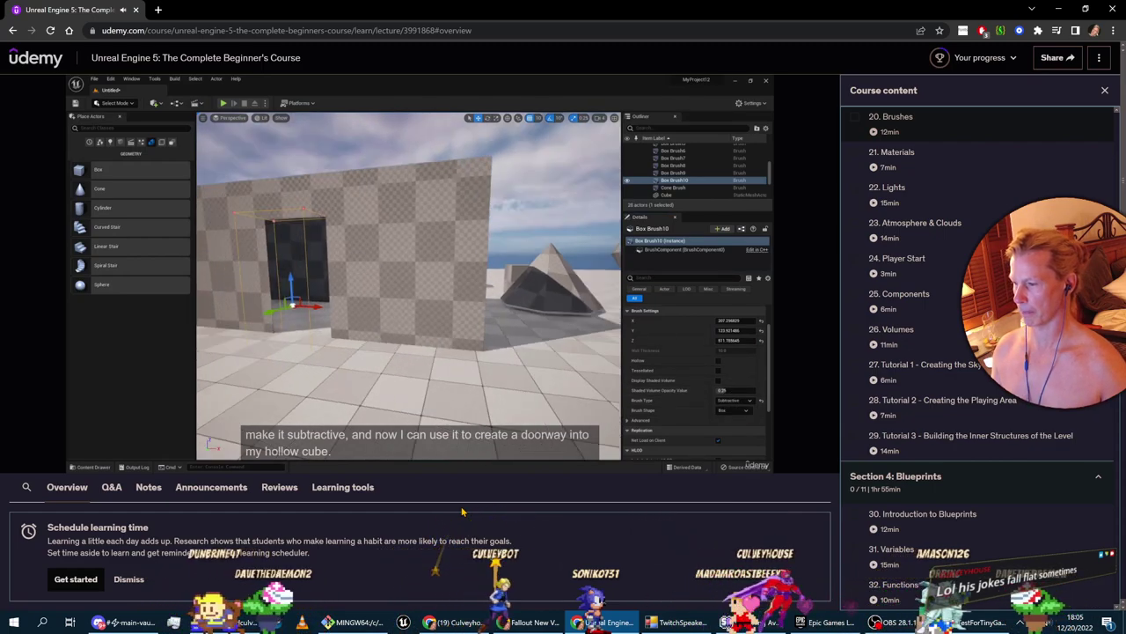
click(17, 460)
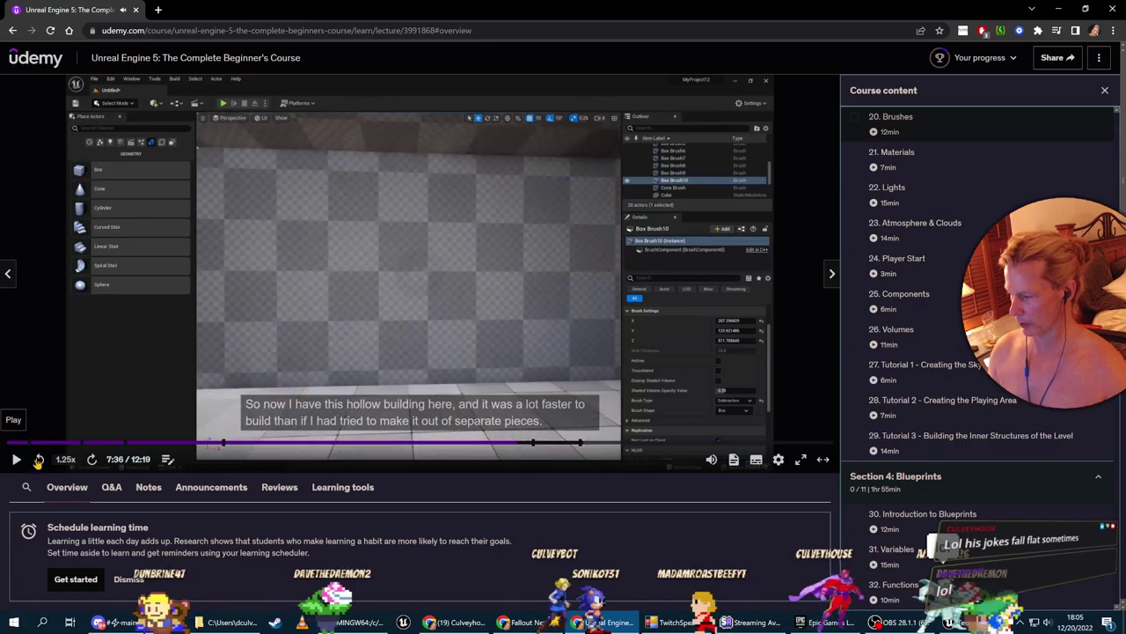
Switch back to the Unreal Editor and select the outer wall SM_Cube3 for moving with the Translate tool
key(alt+Tab)
right_drag(579, 324, 844, 330)
right_drag(783, 458, 701, 457)
click(632, 378)
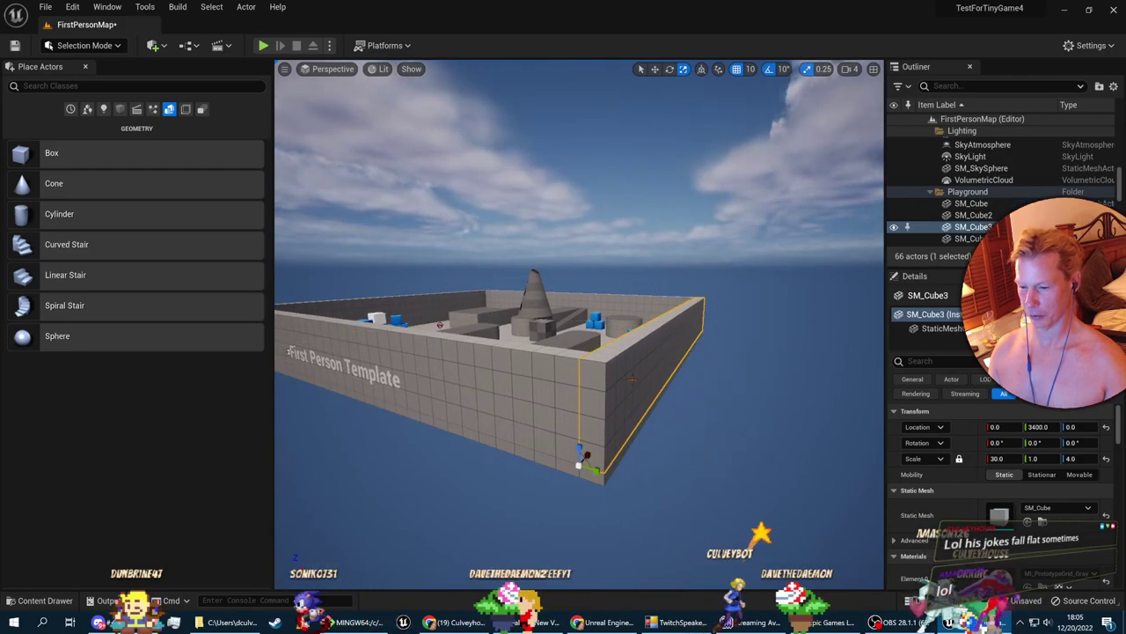
right_click(636, 425)
text(2w)
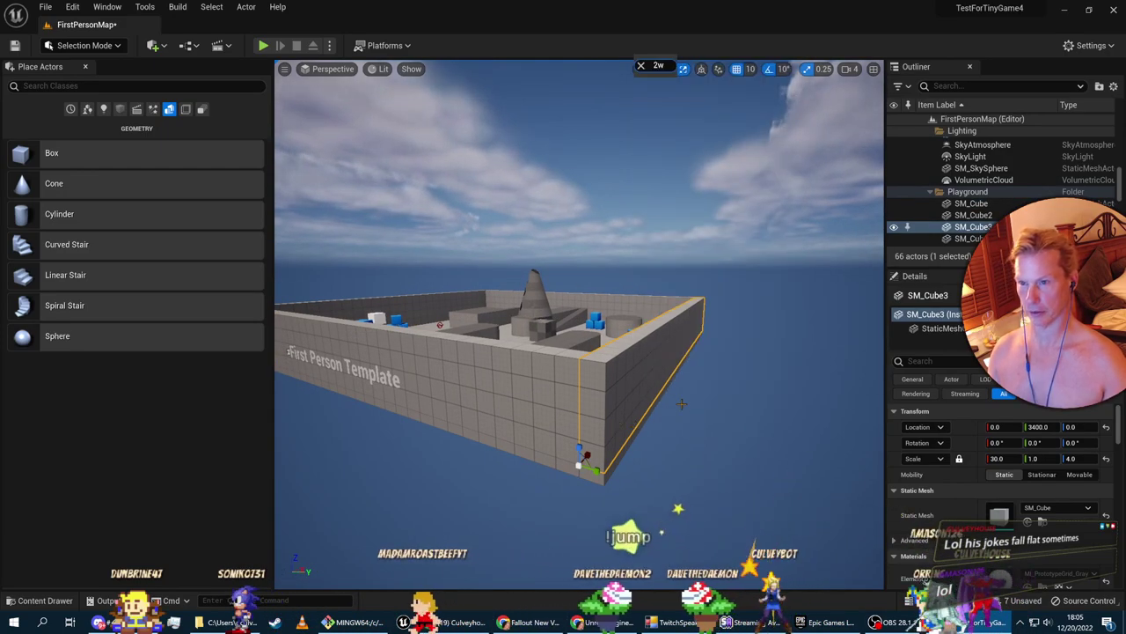
click(688, 403)
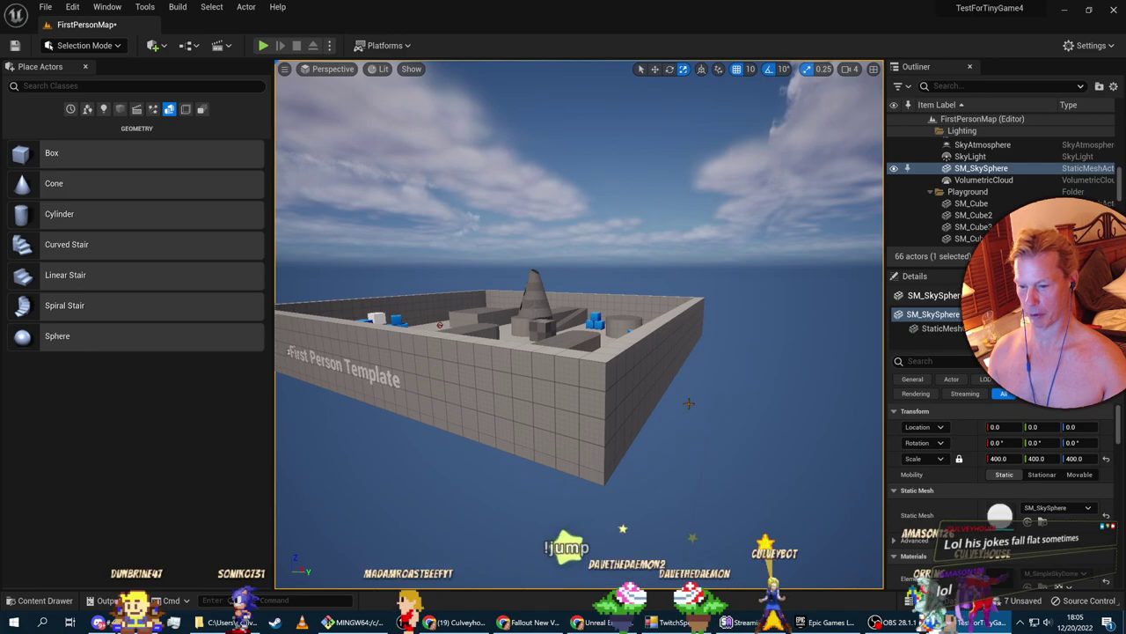
click(649, 402)
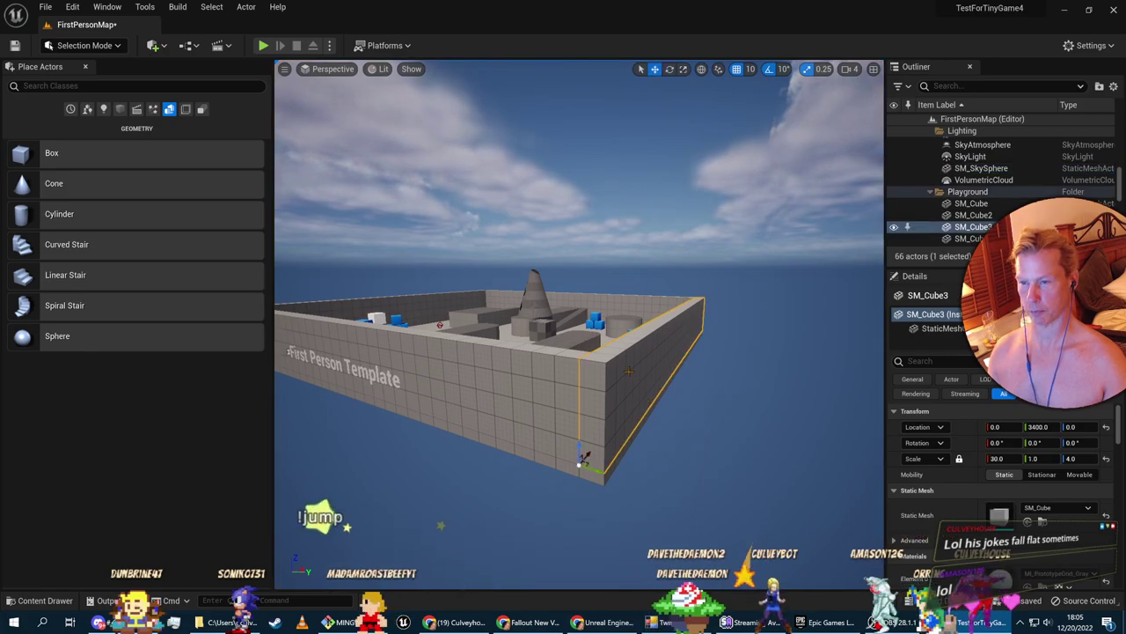
Move the outer wall SM_Cube3 outward along the Y axis, well beyond the floor's edge
drag(582, 455, 842, 534)
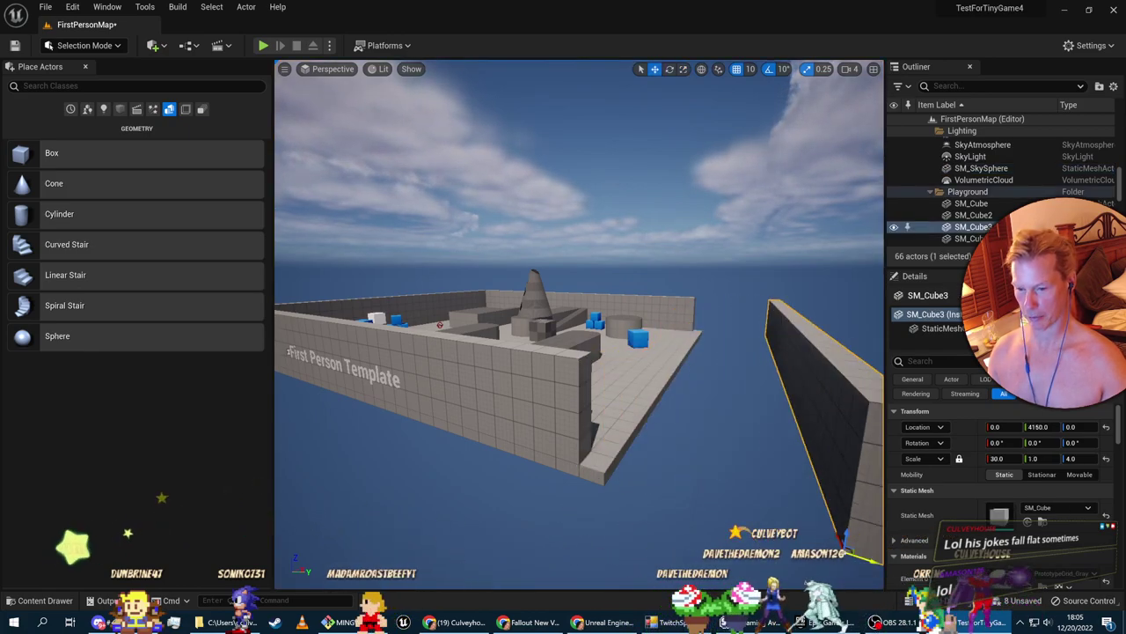
mouse_move(804, 513)
right_down()
mouse_move(880, 513)
mouse_move(796, 513)
mouse_move(823, 508)
right_up()
right_drag(688, 427, 688, 427)
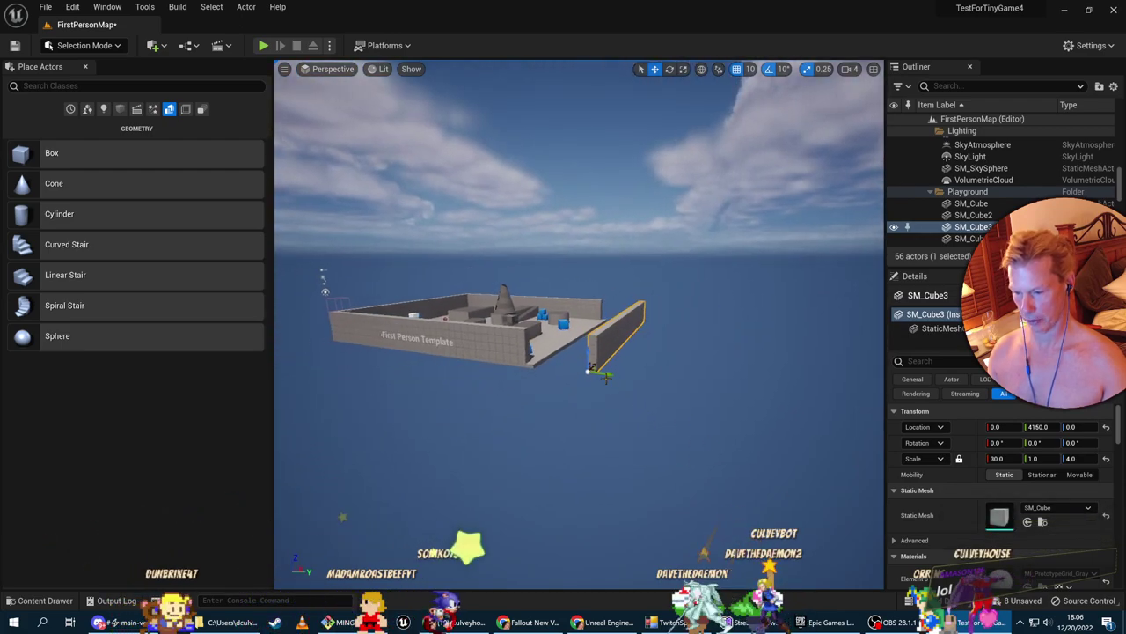
drag(606, 374, 870, 408)
right_drag(869, 408, 906, 374)
right_drag(517, 439, 516, 453)
Scale the floor SM_Cube along Y to 67 so that it extends out to the moved wall
click(482, 443)
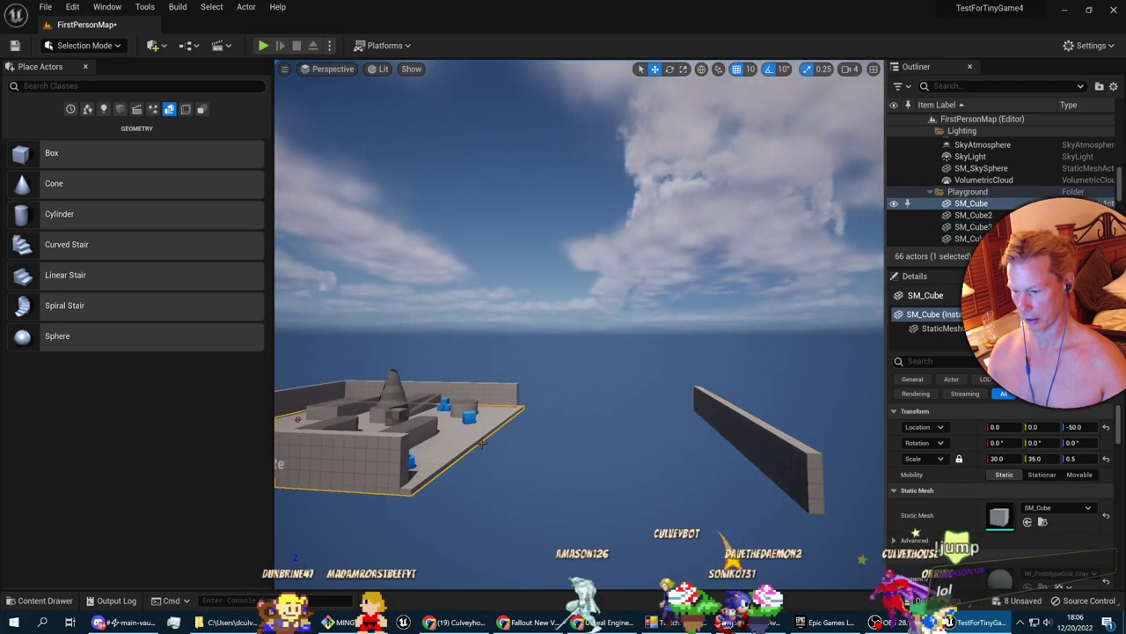
key(r)
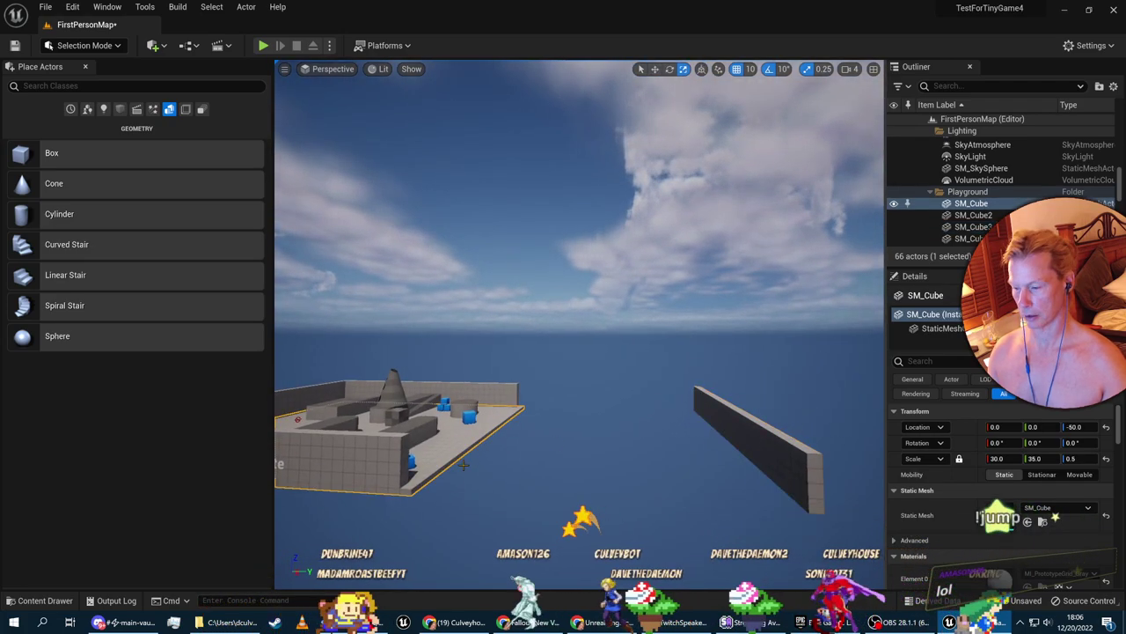
right_drag(481, 443, 444, 443)
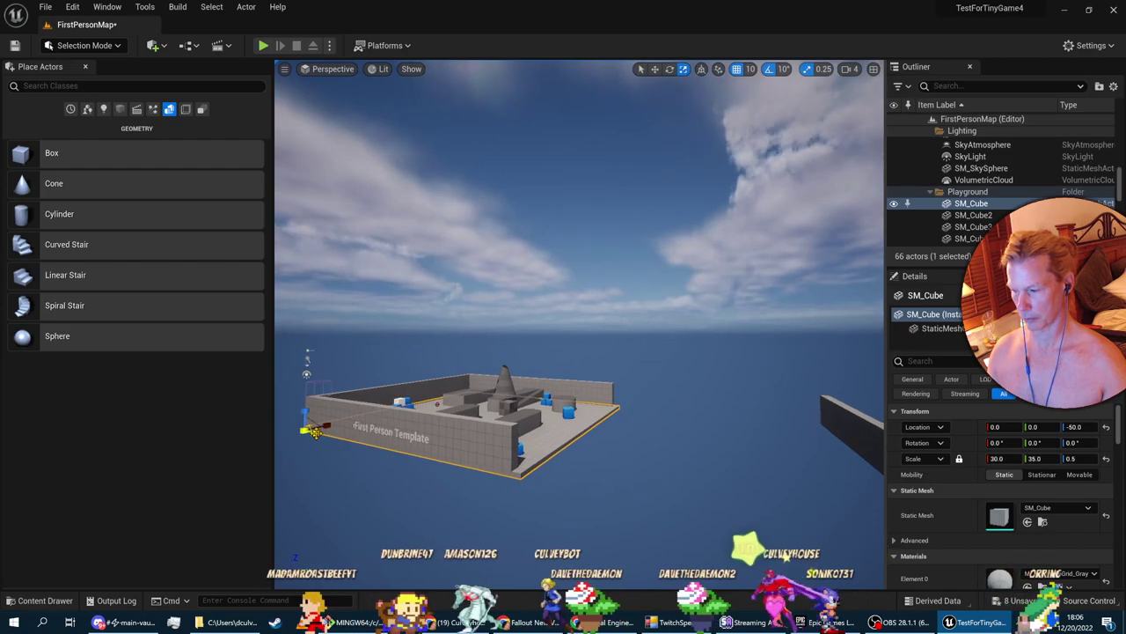
drag(314, 432, 414, 453)
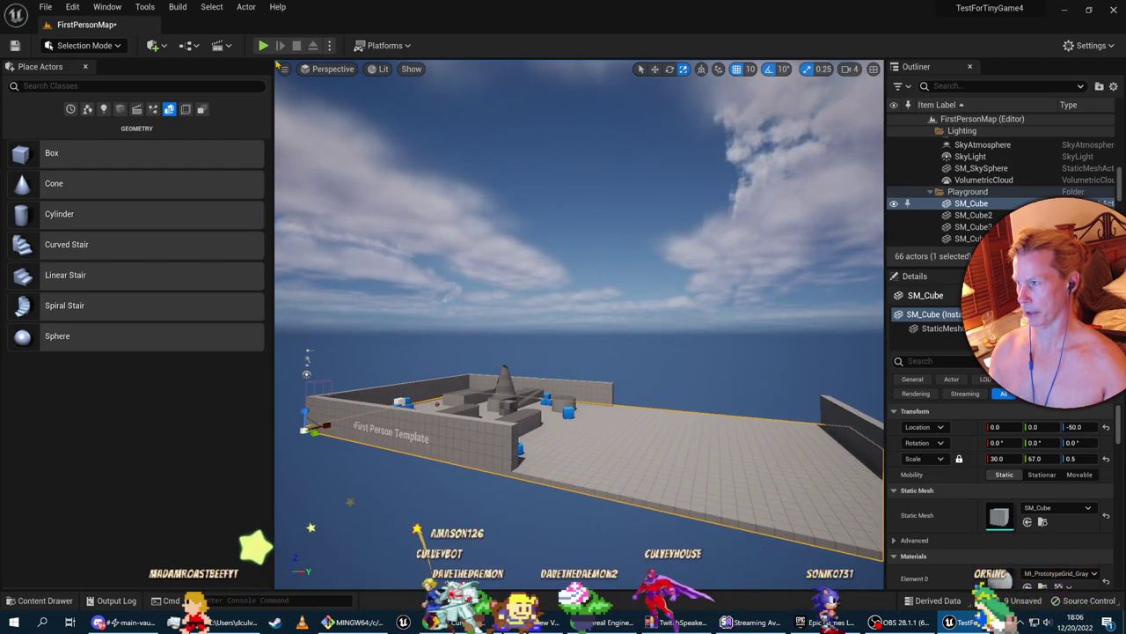
Play-test the level from a viewpoint outside the walls, and stop the session
key(alt+p)
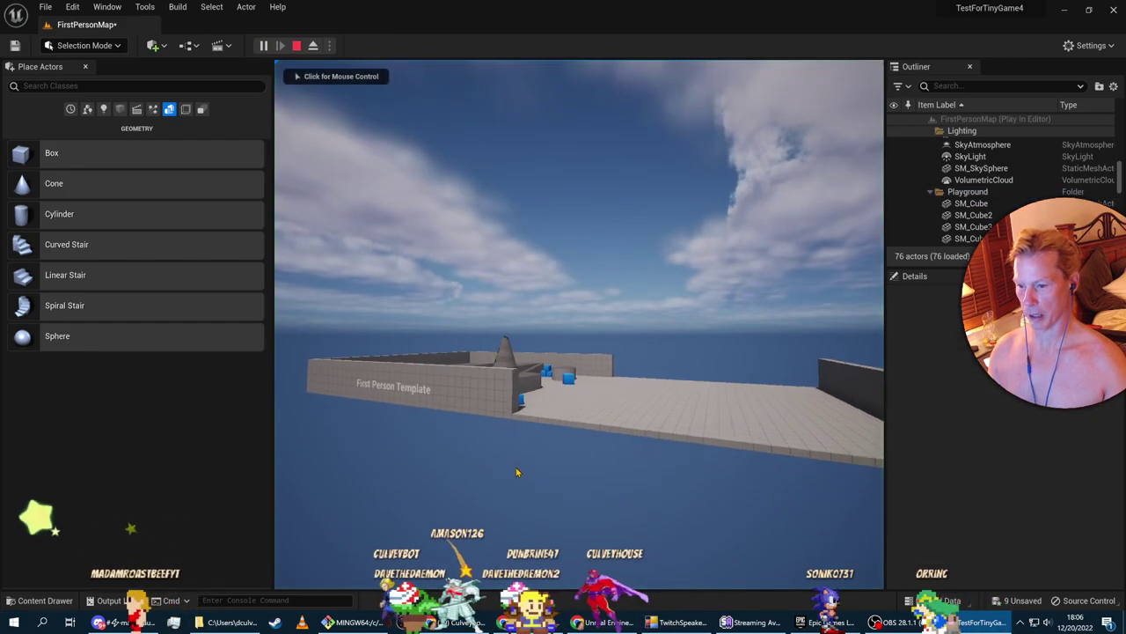
click(515, 470)
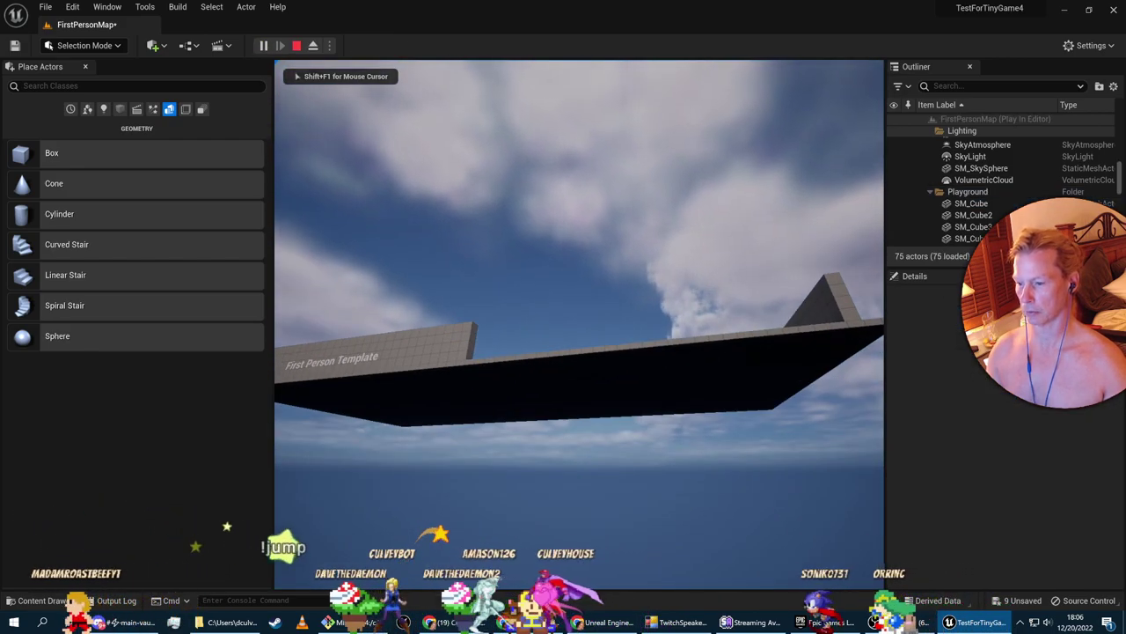
key(Escape)
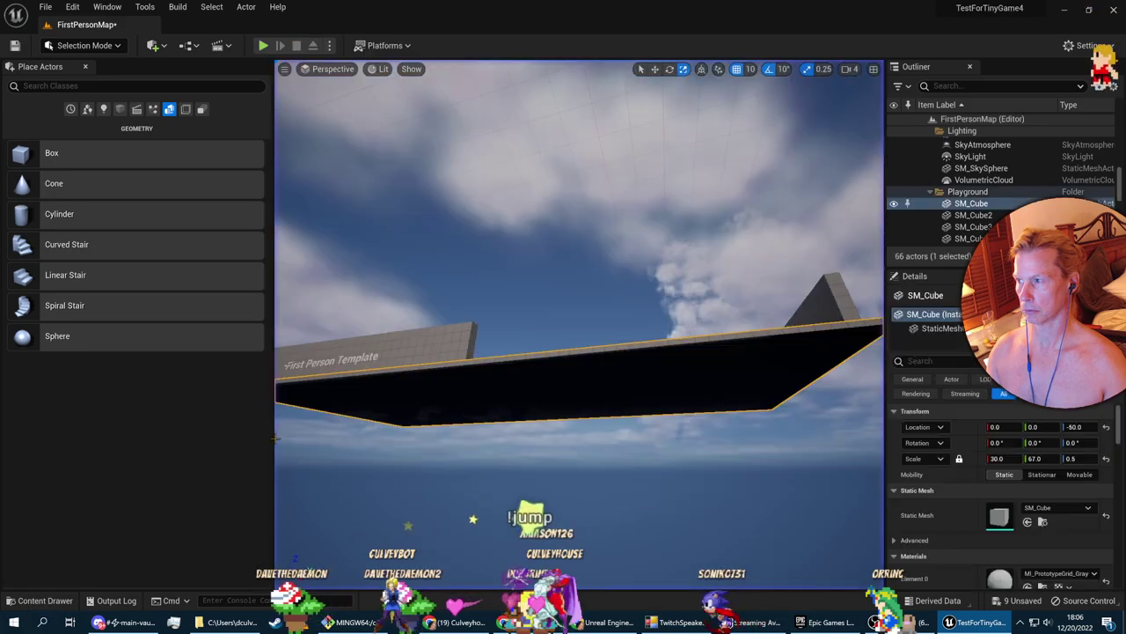
Play-test again from inside the walls, walking over the extended floor, and stop the session
key(w)
right_drag(327, 441, 322, 463)
right_drag(348, 378, 359, 367)
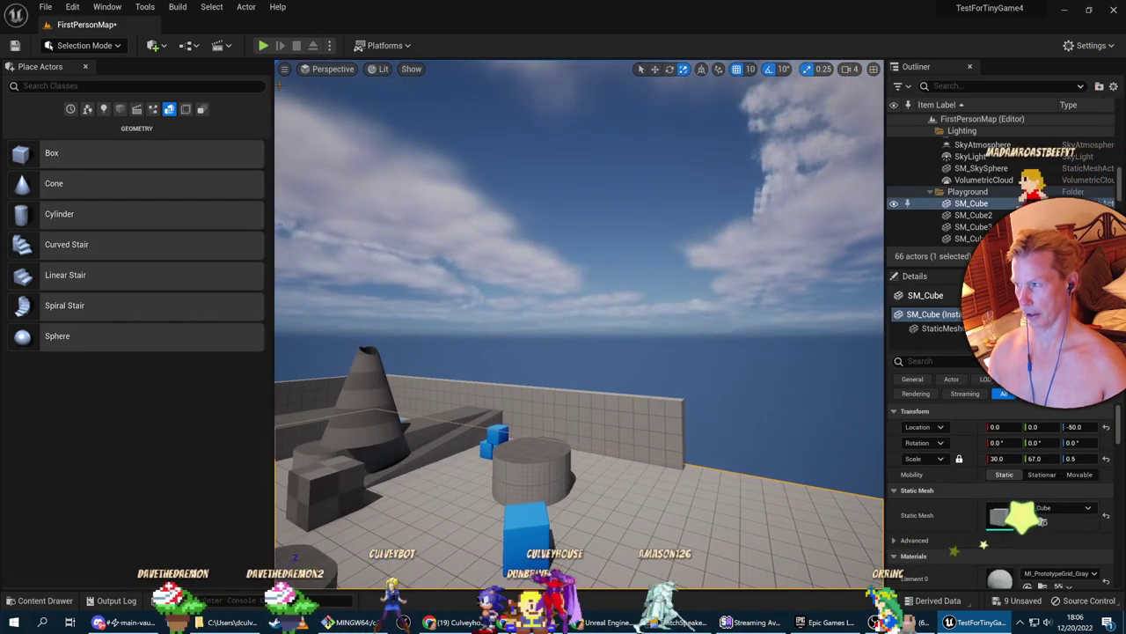
click(262, 45)
click(414, 252)
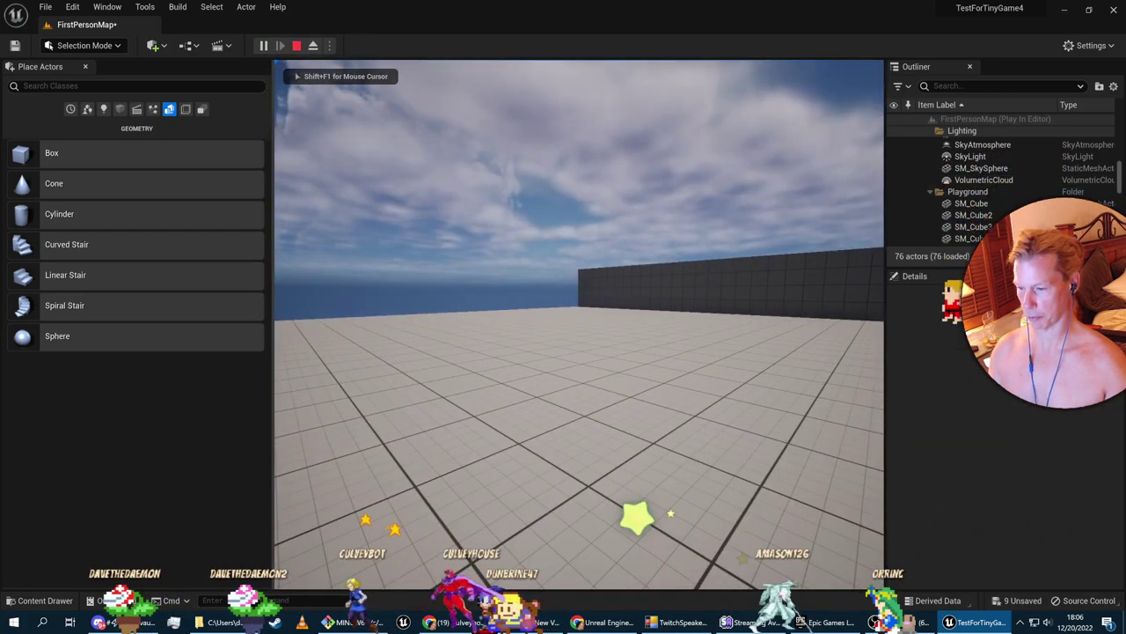
key(Escape)
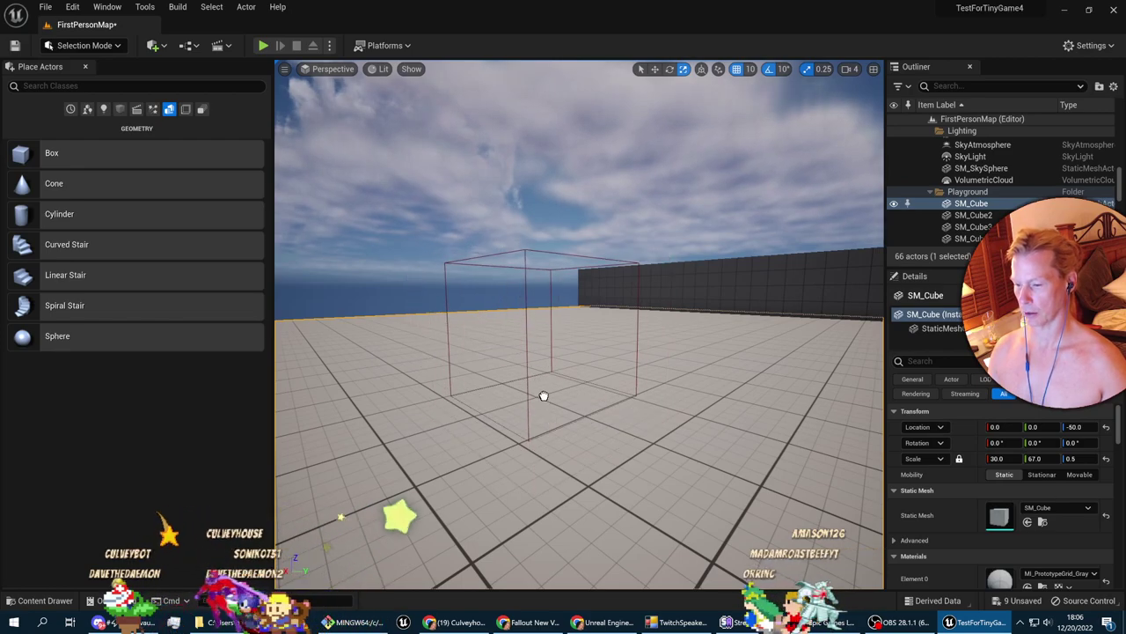
Place a box brush on the extended floor and set its uniform scale to 5 after trying 10
drag(543, 396, 543, 396)
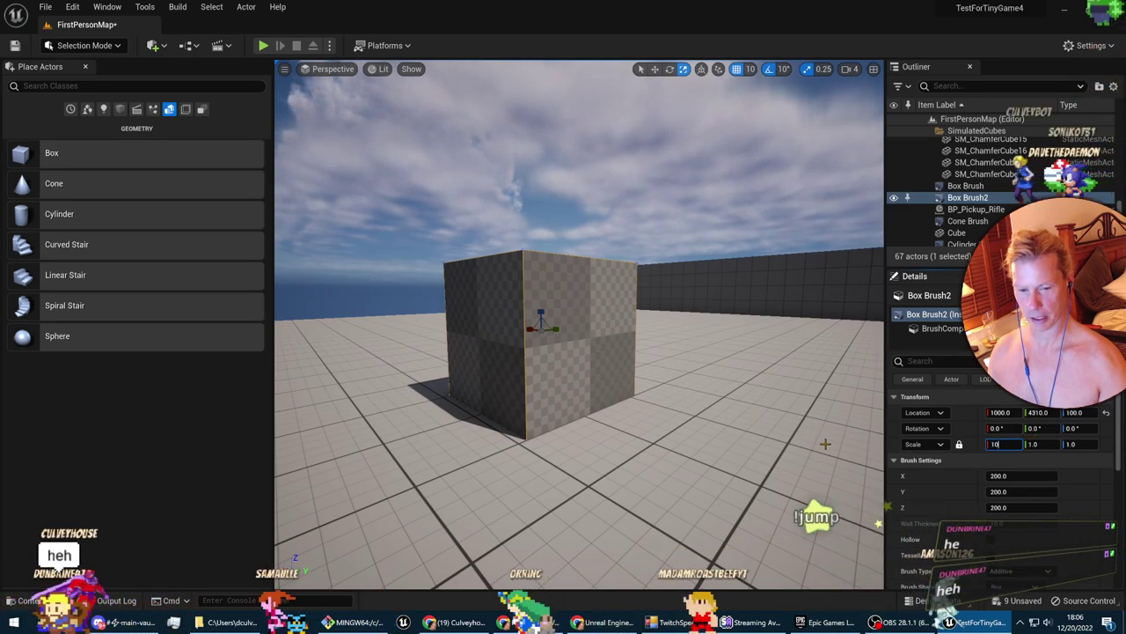
key(Return)
mouse_move(825, 444)
right_down()
mouse_move(811, 397)
mouse_move(824, 443)
right_up()
key(s)
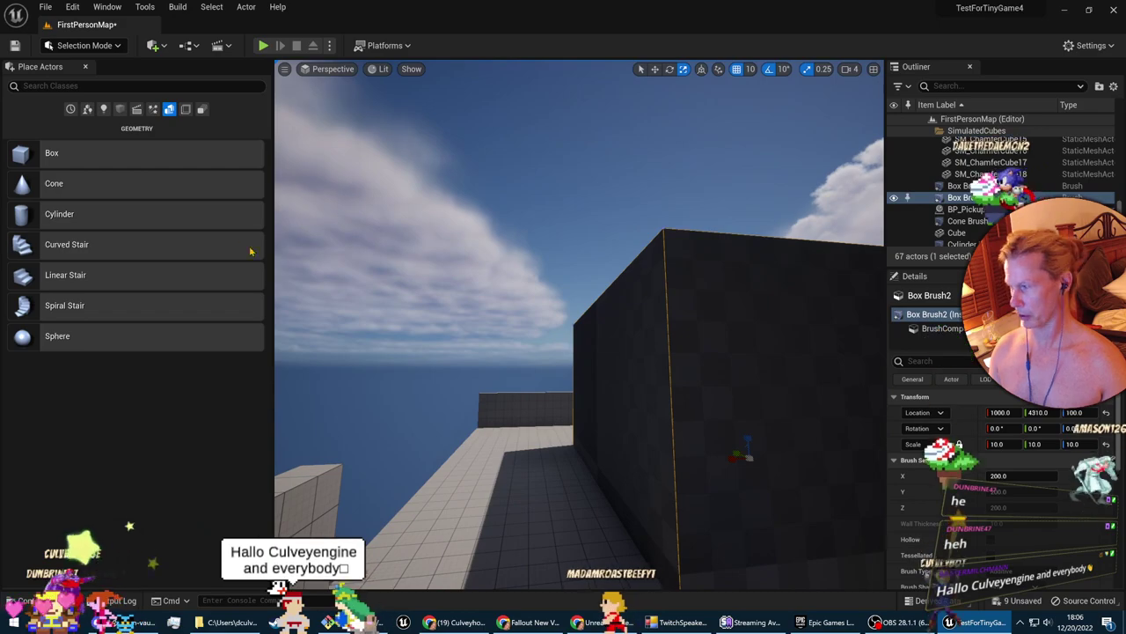
click(999, 444)
text(5)
key(Return)
Raise the box brush to a Z location of about 500 and shift it along Y to 4420
key(d)
right_drag(720, 398, 720, 399)
key(w)
mouse_move(738, 436)
mouse_down()
mouse_move(737, 354)
mouse_move(712, 296)
mouse_move(751, 283)
mouse_up()
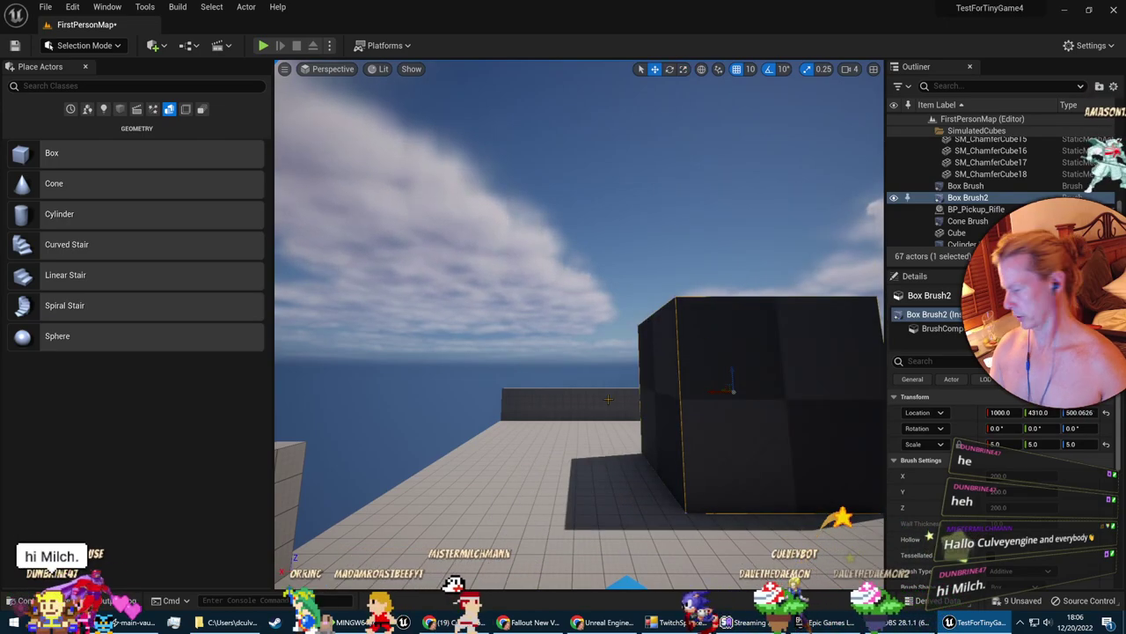
key(d)
right_drag(581, 460, 581, 460)
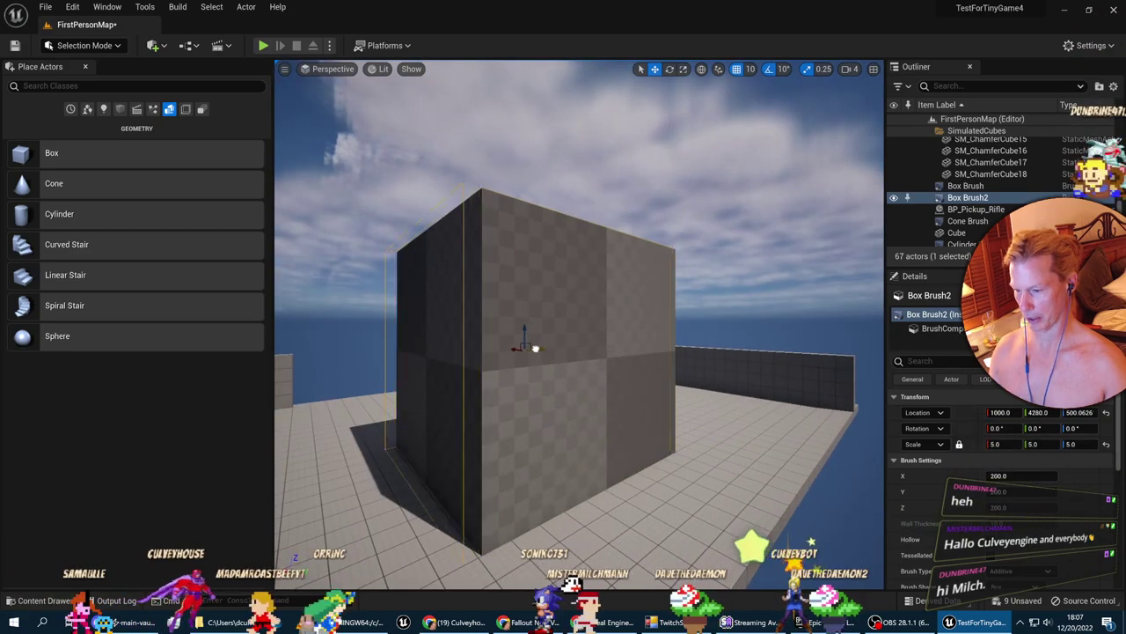
mouse_move(578, 323)
mouse_down()
mouse_move(590, 345)
mouse_move(566, 332)
mouse_up()
Unlock the box brush's proportional scaling and set its Z scale to 3 after trying 2 and 4
click(959, 445)
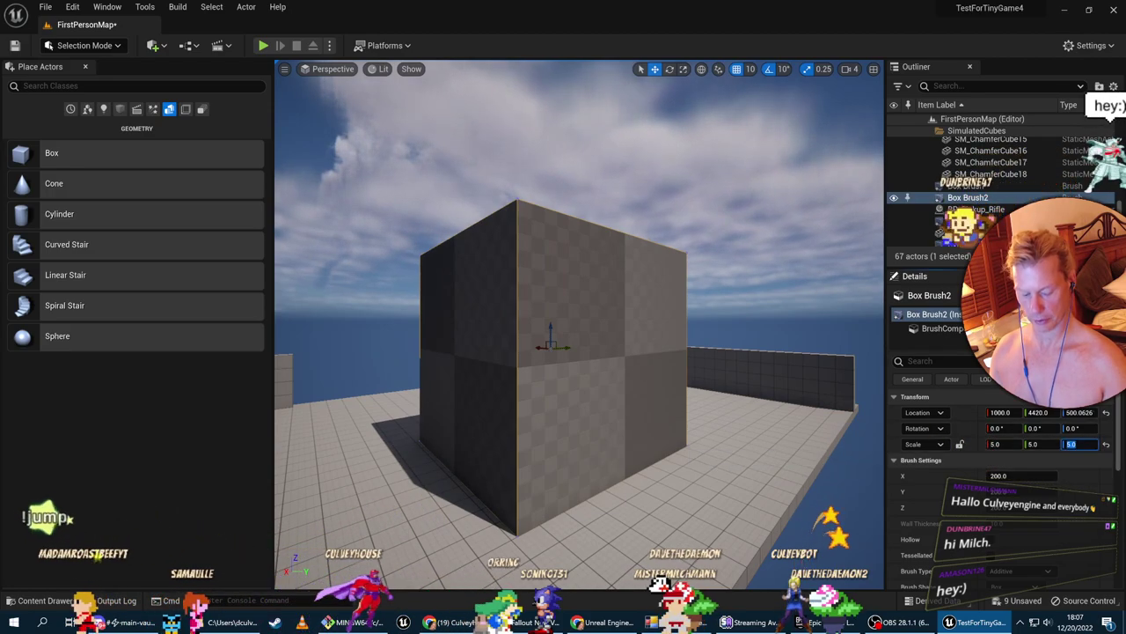
text(2)
key(Return)
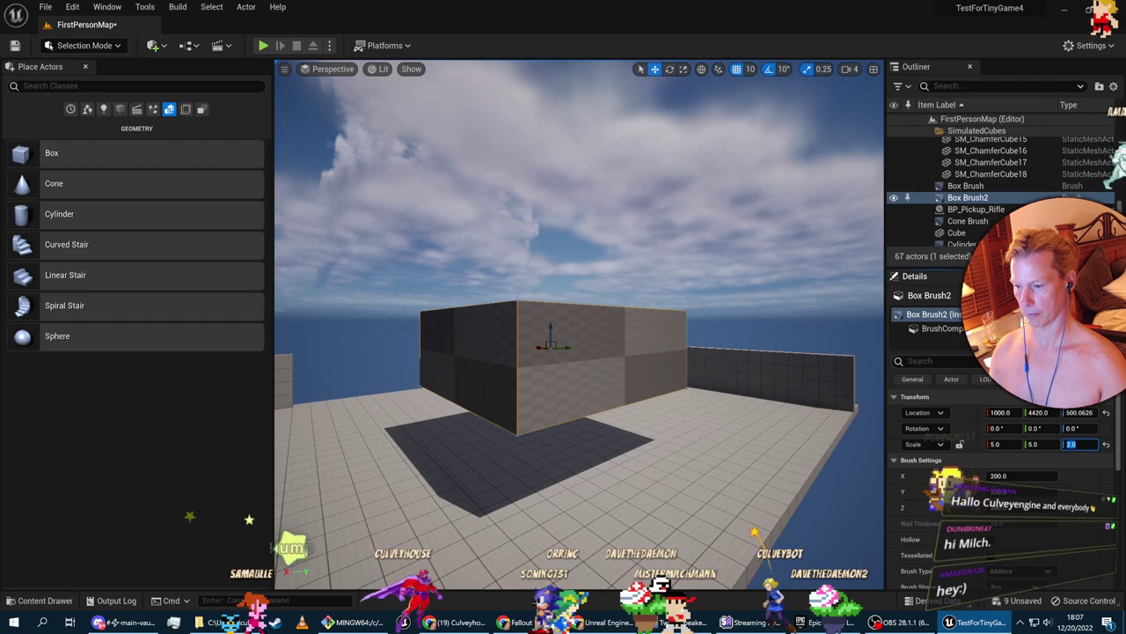
text(4)
key(Return)
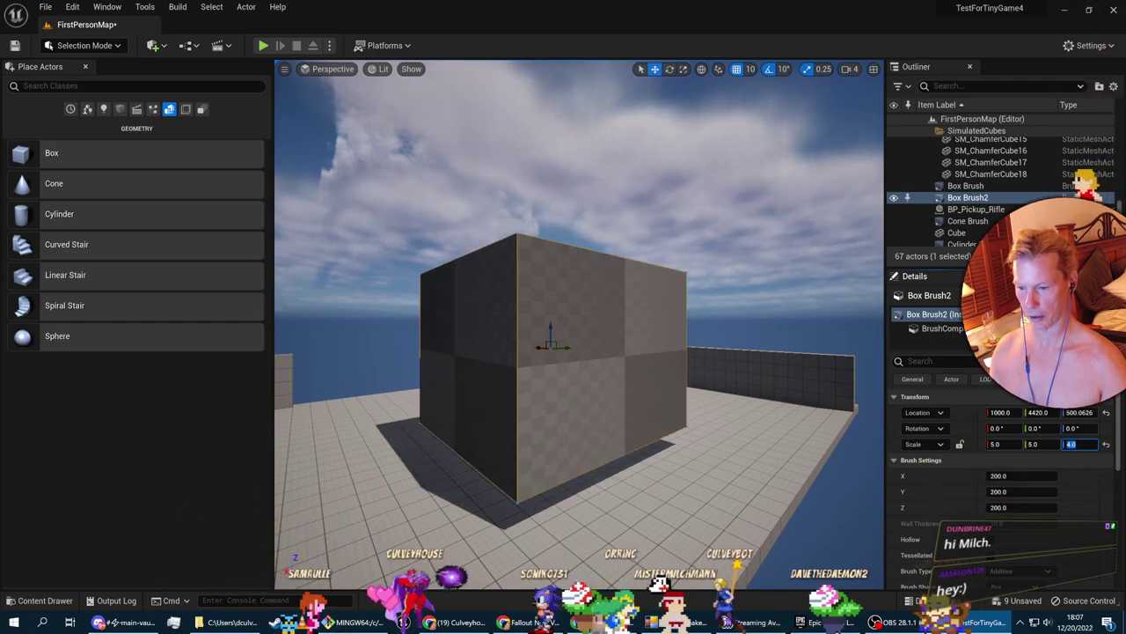
text(3)
key(Return)
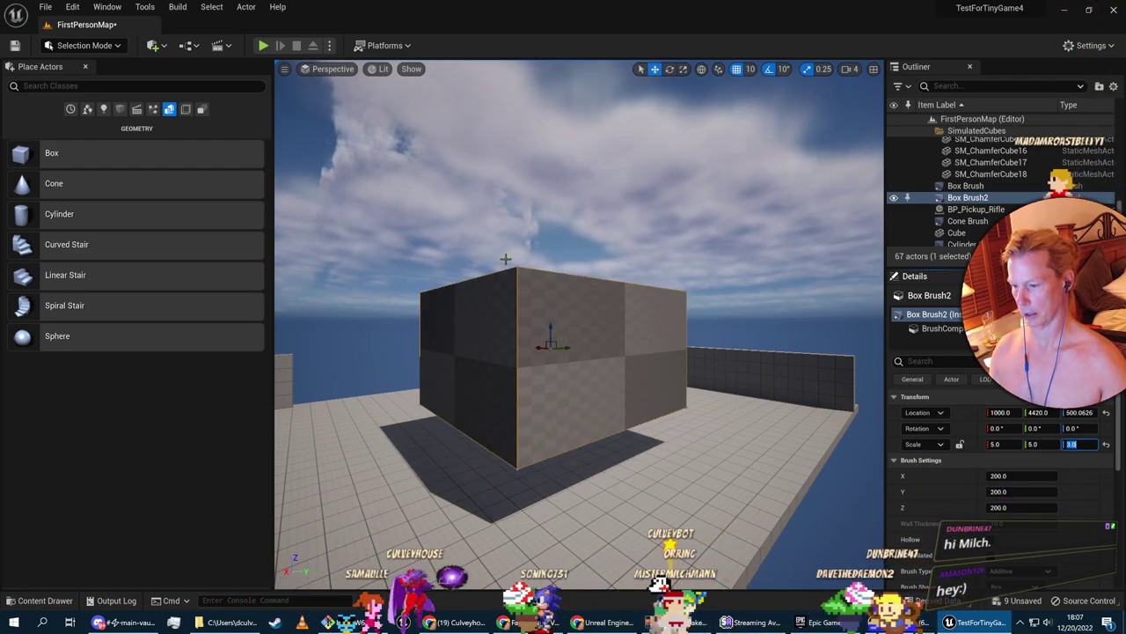
Reselect the raised box brush and snap it down onto the floor
click(645, 476)
click(542, 346)
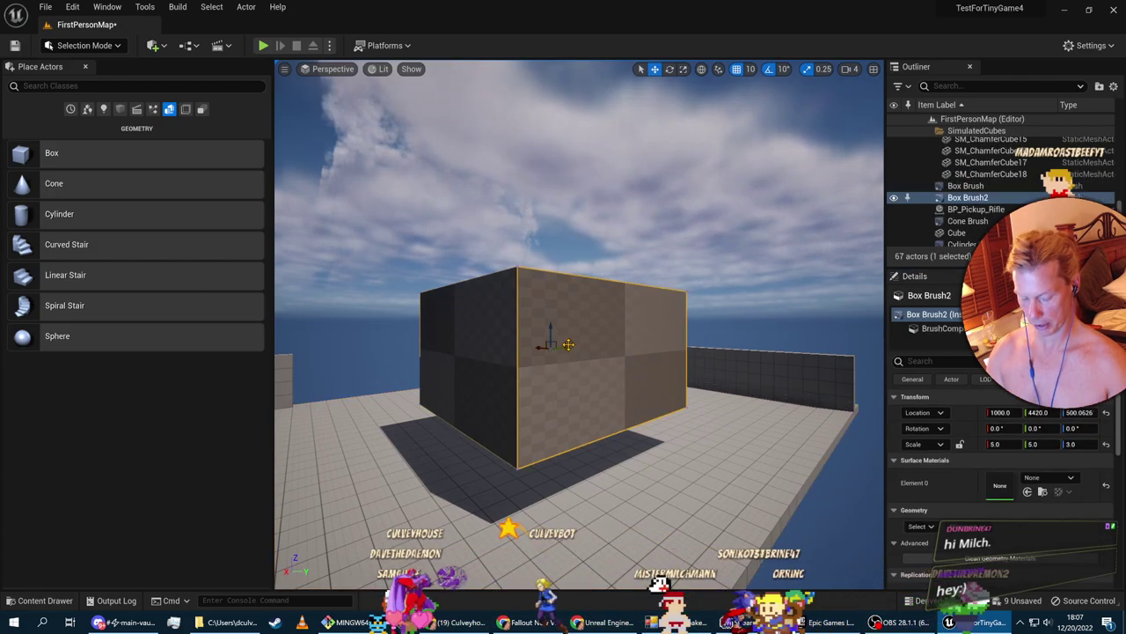
key(End)
key(a)
mouse_move(569, 344)
right_down()
mouse_move(559, 325)
mouse_move(695, 317)
mouse_move(665, 319)
right_up()
key(w)
key(s)
key(a)
key(s)
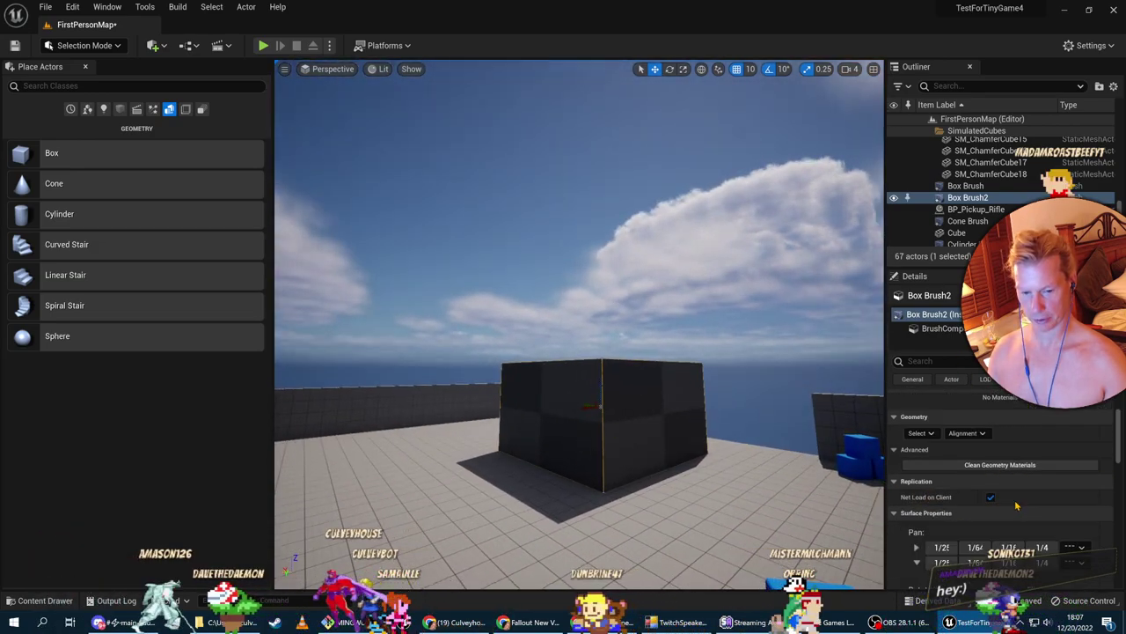
Select a side face of the box brush and examine its surface material and geometry options
scroll(962, 492, down, 2)
scroll(962, 499, up, 2)
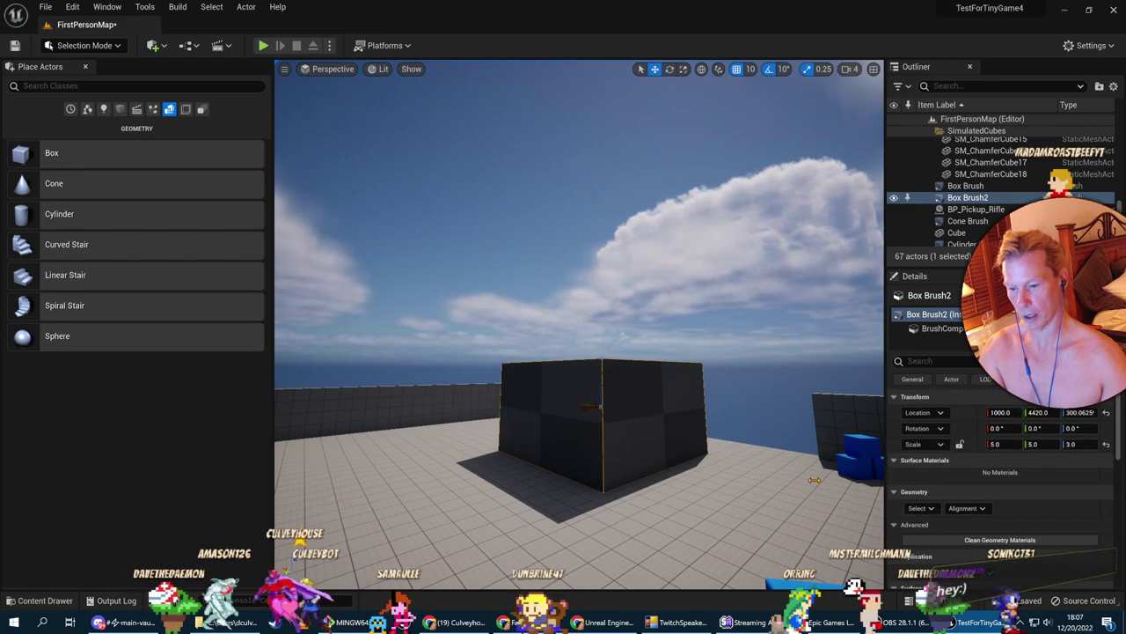
click(630, 412)
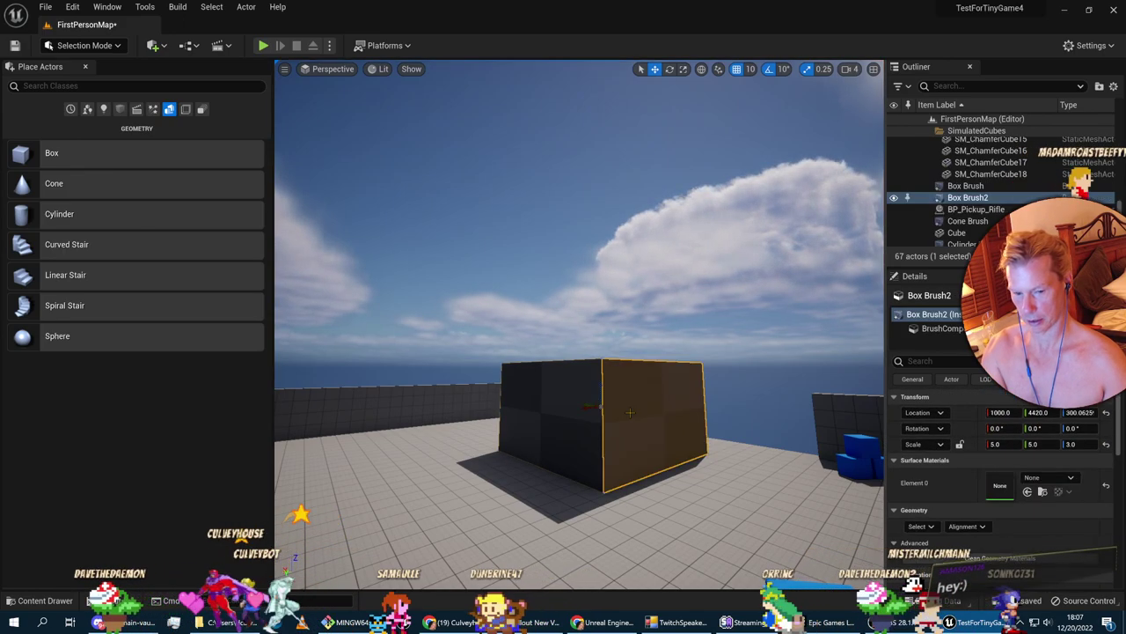
scroll(1006, 509, down, 3)
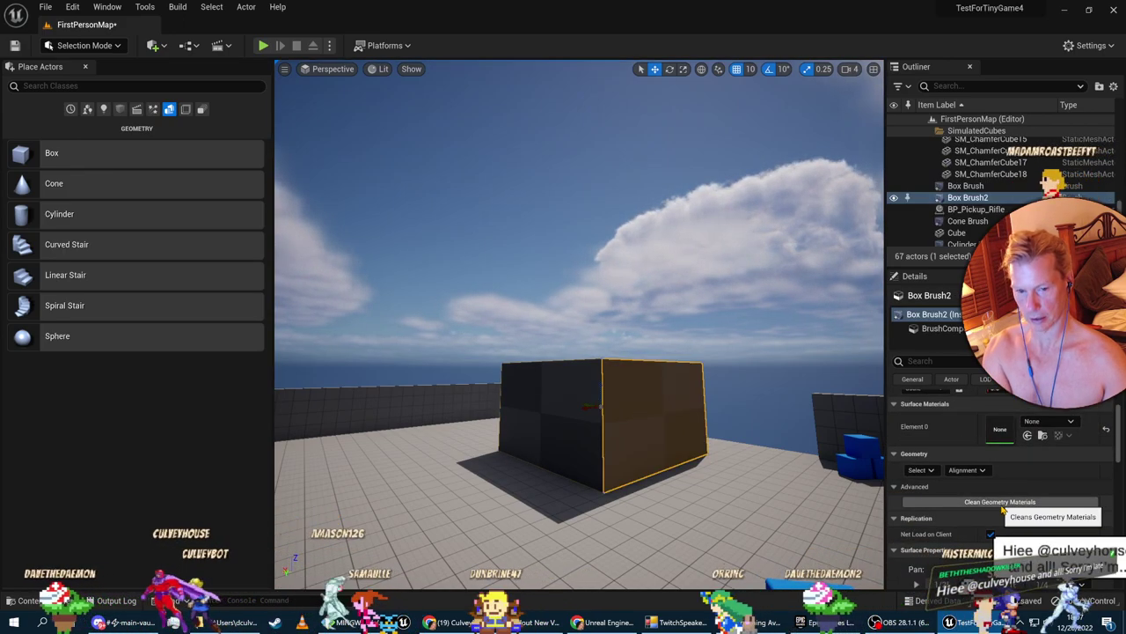
Select Box Brush2 as a whole actor instead of a single face to reach its brush settings
click(970, 222)
click(971, 210)
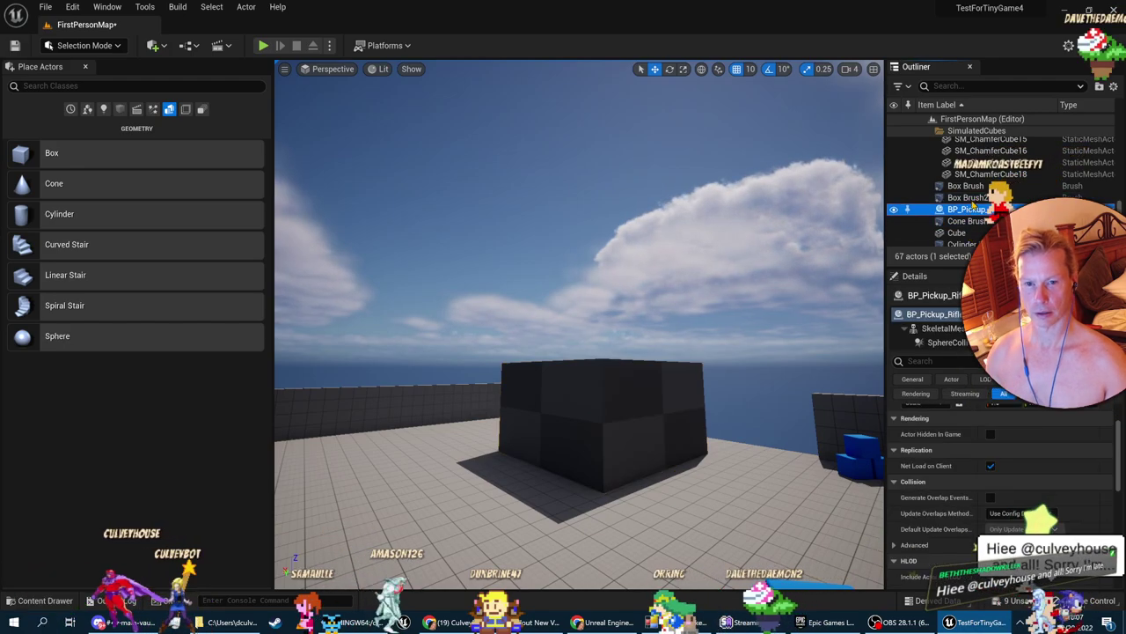
click(971, 199)
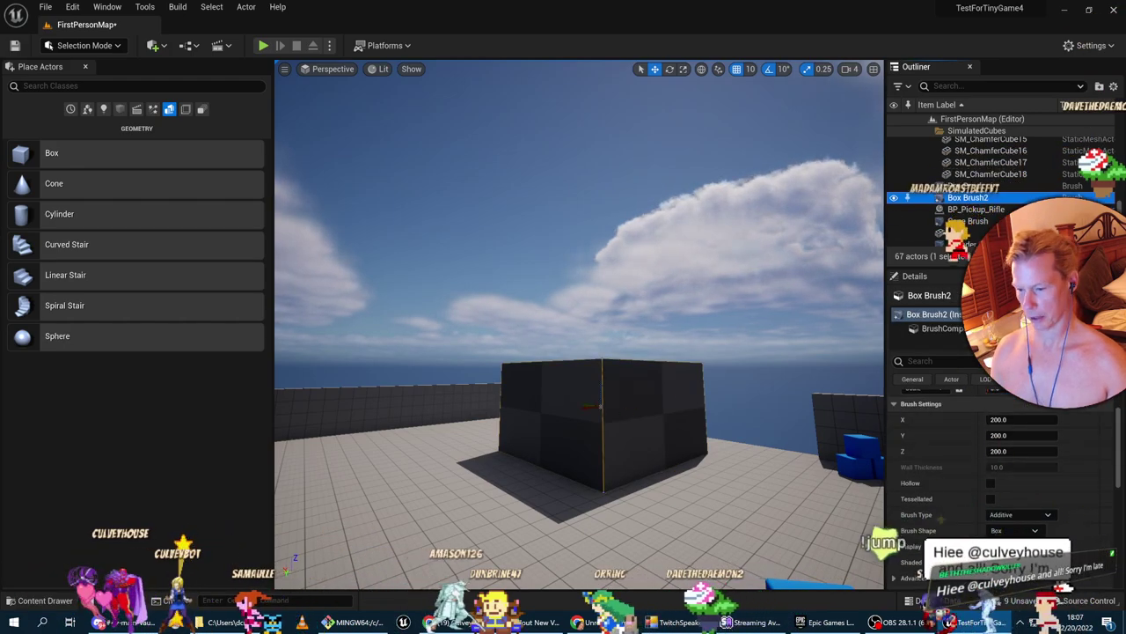
click(625, 413)
click(738, 342)
click(632, 434)
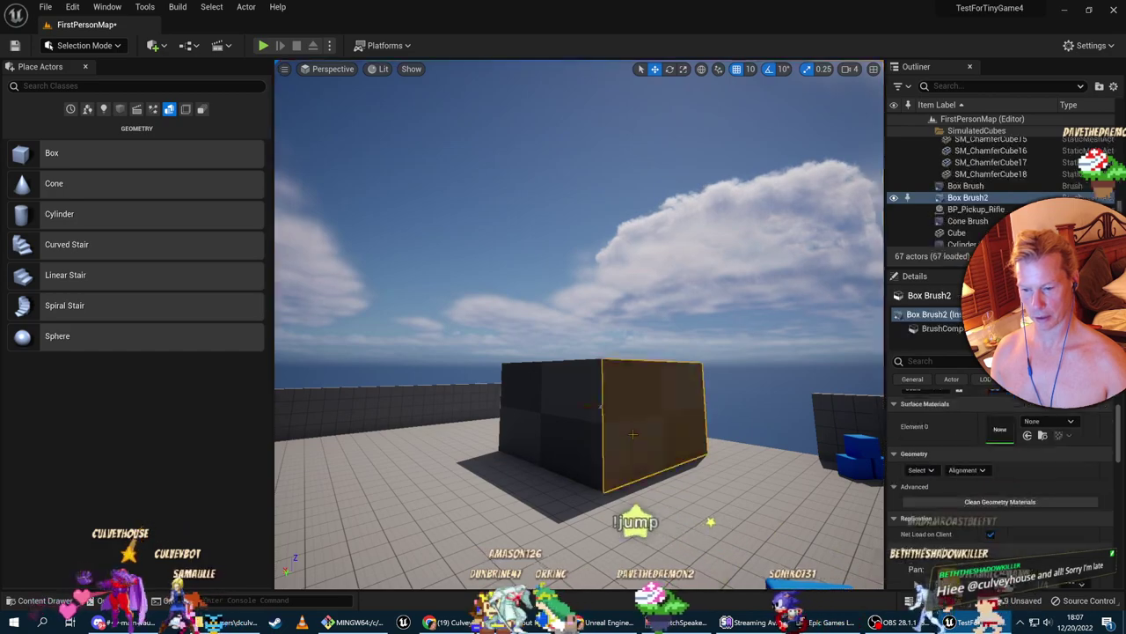
click(975, 199)
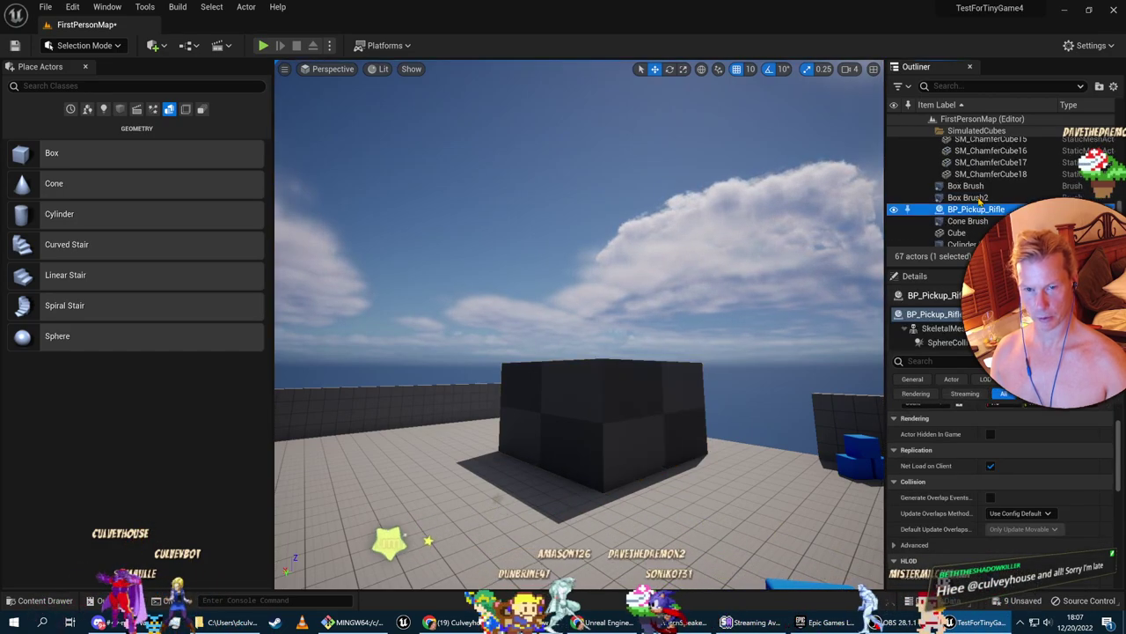
scroll(950, 533, up, 3)
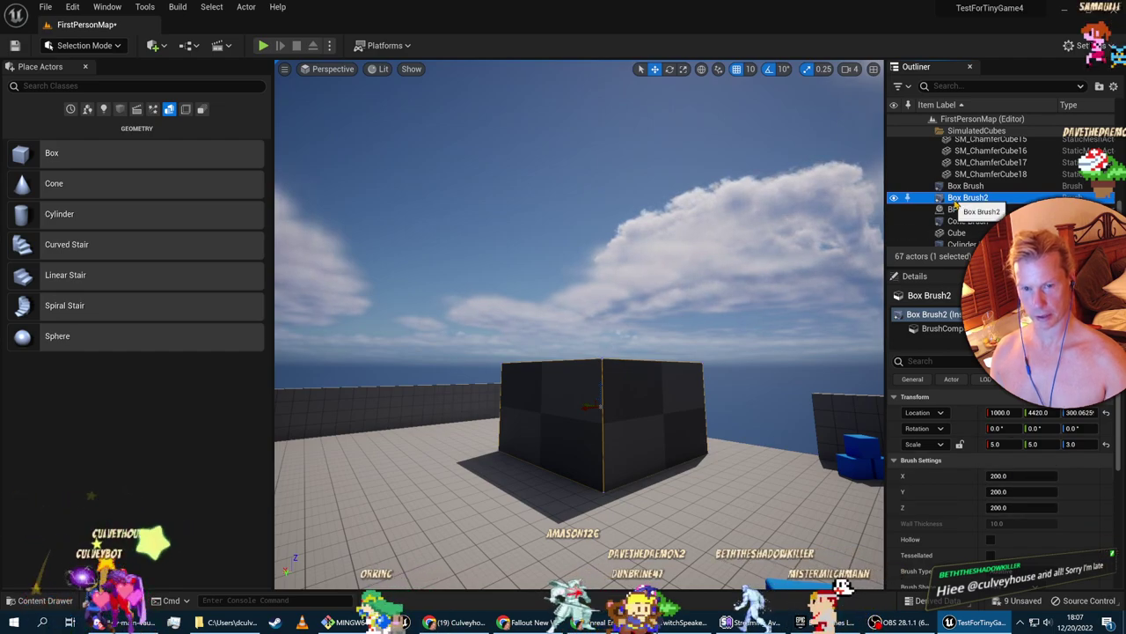
Make Box Brush2 hollow and look through its remaining brush settings
scroll(1003, 475, down, 2)
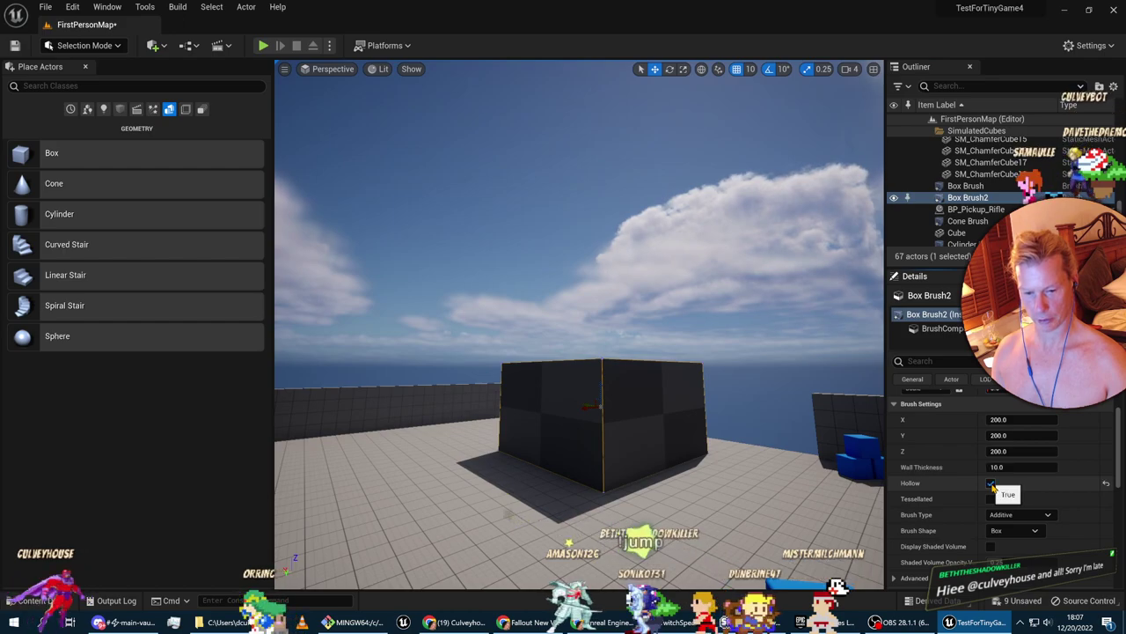
scroll(962, 553, down, 2)
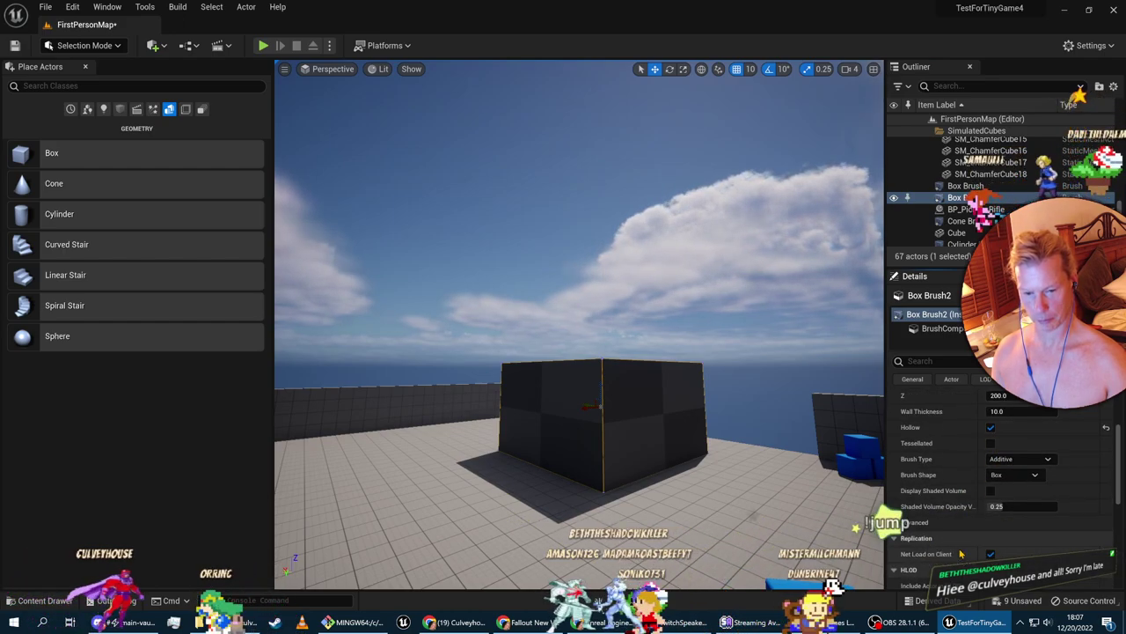
scroll(960, 550, up, 1)
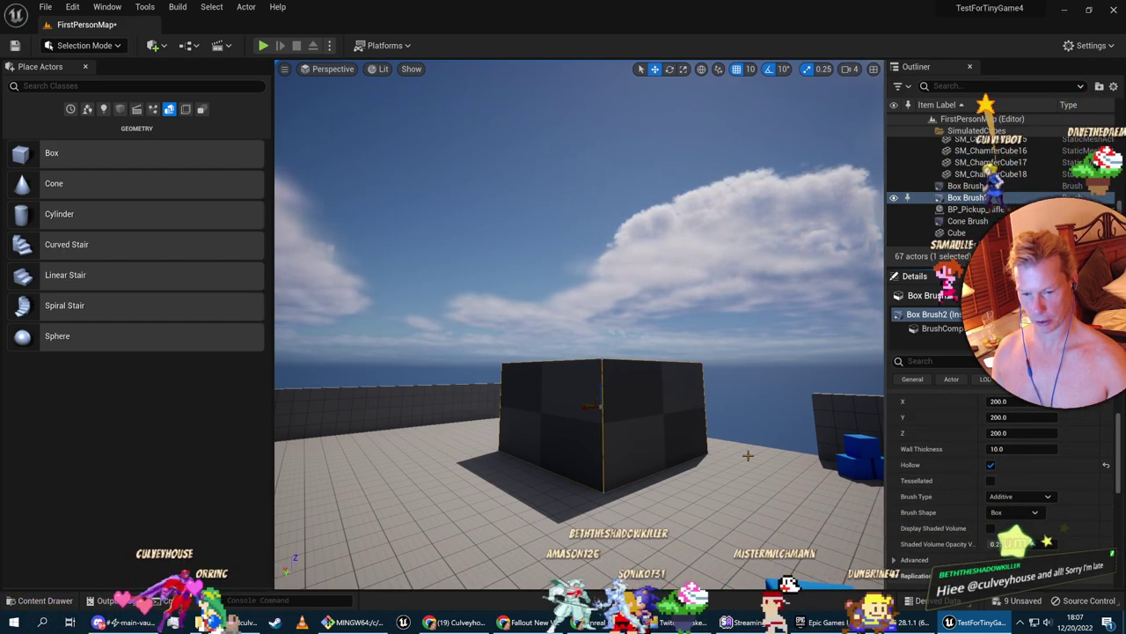
From inside the hollow box brush, reduce its wall thickness to about 1.64, and frame the whole brush
key(w)
mouse_move(579, 335)
right_down()
mouse_move(625, 322)
mouse_move(621, 396)
mouse_move(554, 282)
mouse_move(528, 264)
right_up()
mouse_move(1011, 448)
mouse_down()
mouse_move(1056, 449)
mouse_move(1001, 450)
mouse_move(1024, 454)
mouse_up()
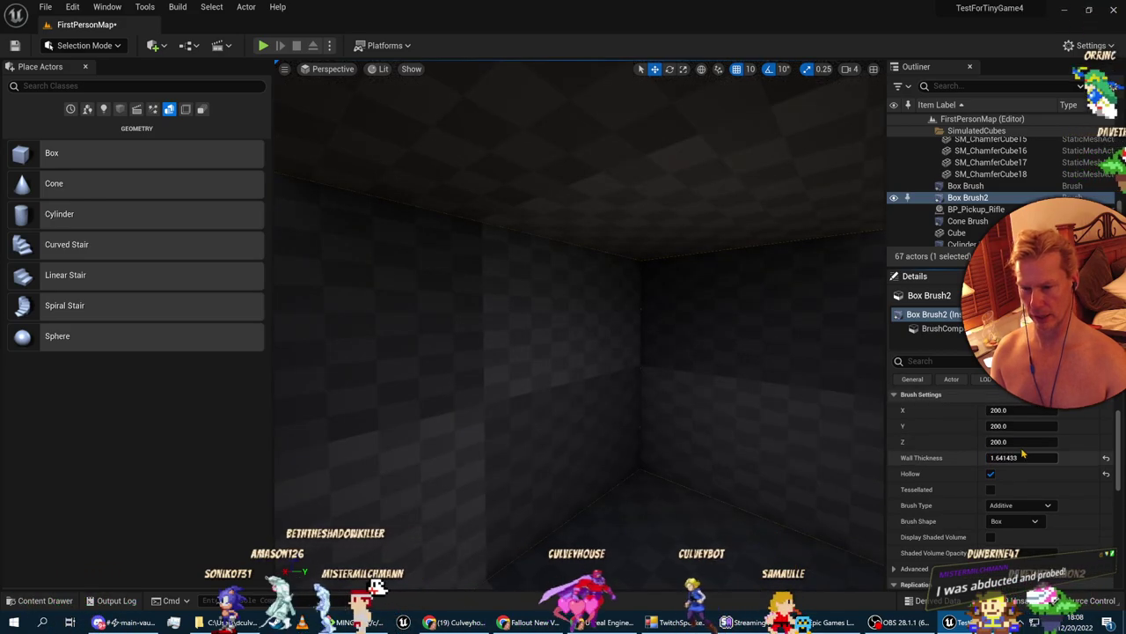
key(f)
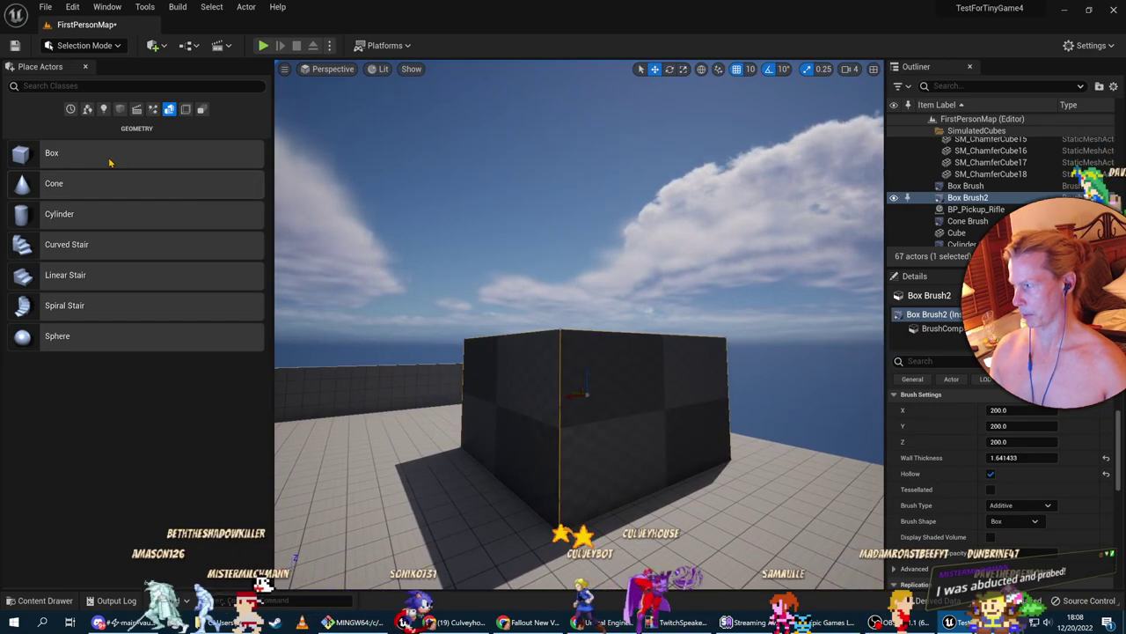
Add a box brush through the hollow box's wall and set its brush type to Subtractive to cut a doorway
mouse_move(110, 162)
mouse_down()
mouse_move(759, 460)
mouse_move(703, 536)
mouse_move(715, 535)
mouse_up()
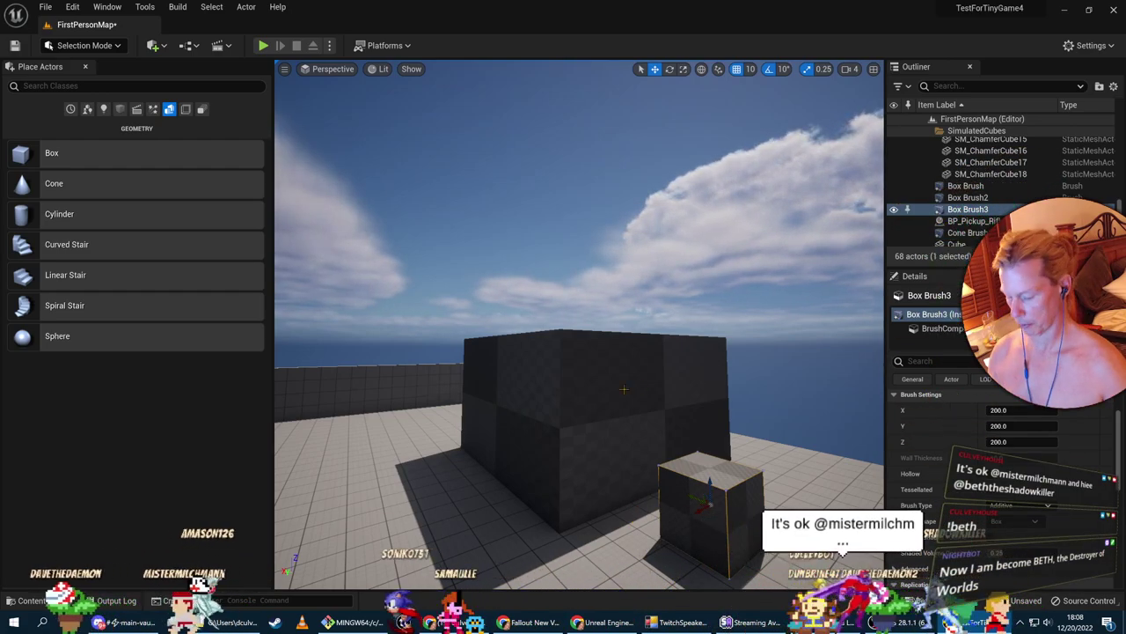
mouse_move(694, 513)
mouse_down()
mouse_move(689, 488)
mouse_move(646, 477)
mouse_up()
mouse_move(646, 477)
right_down()
mouse_move(572, 471)
mouse_move(590, 484)
mouse_move(501, 487)
right_up()
key(d)
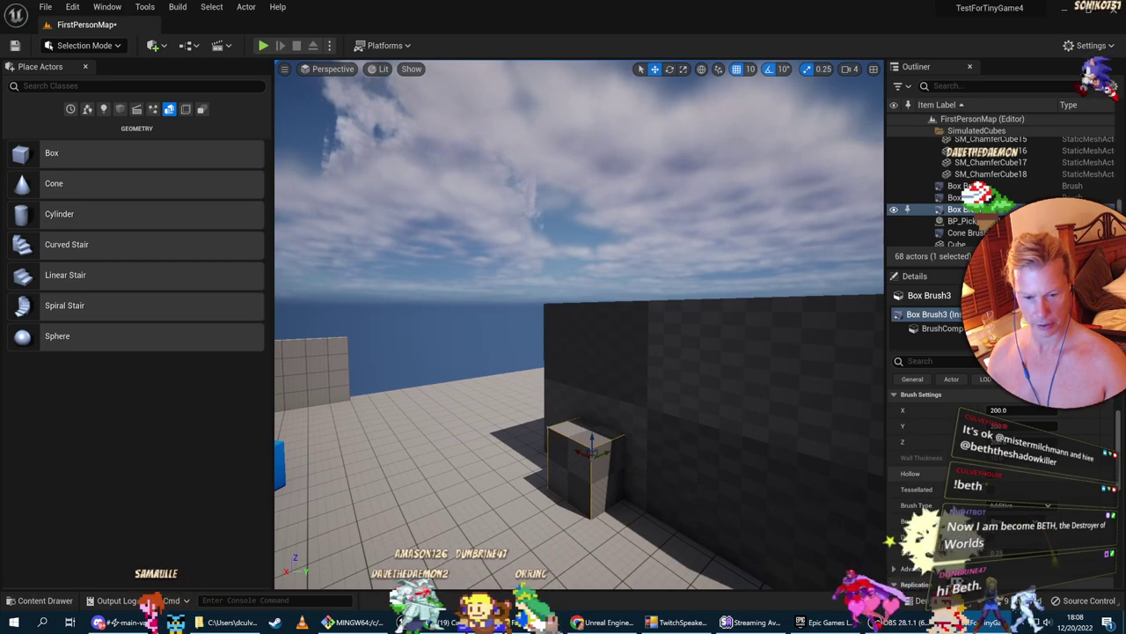
click(1012, 505)
click(1007, 528)
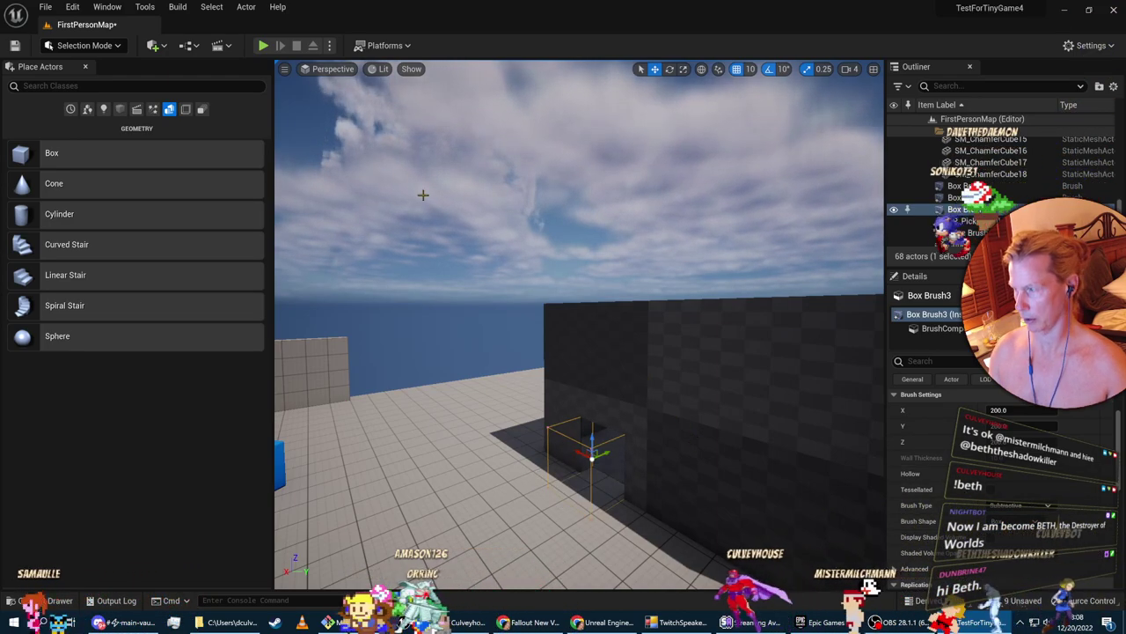
Play the level and walk through the new doorway to inspect the hollow box from inside and out
click(263, 45)
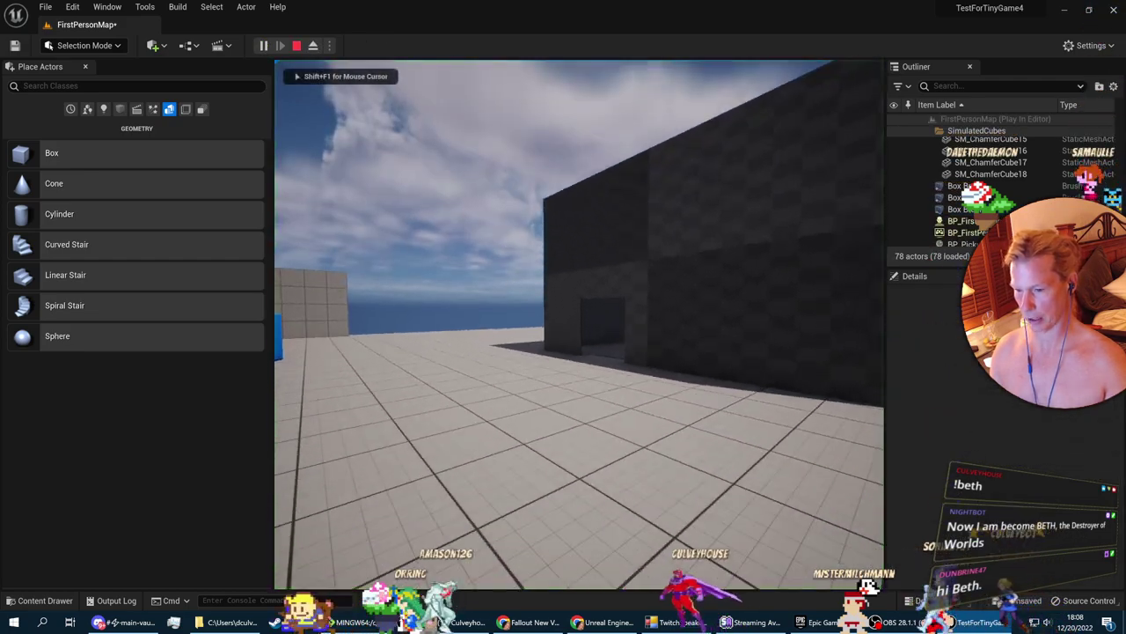
key(w)
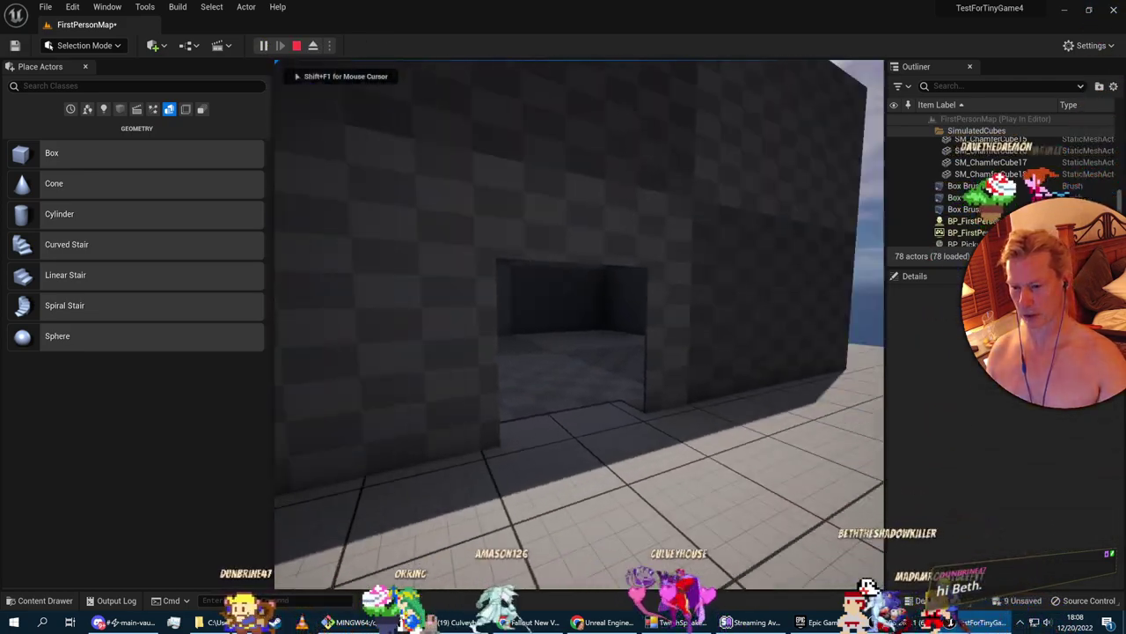
key(w)
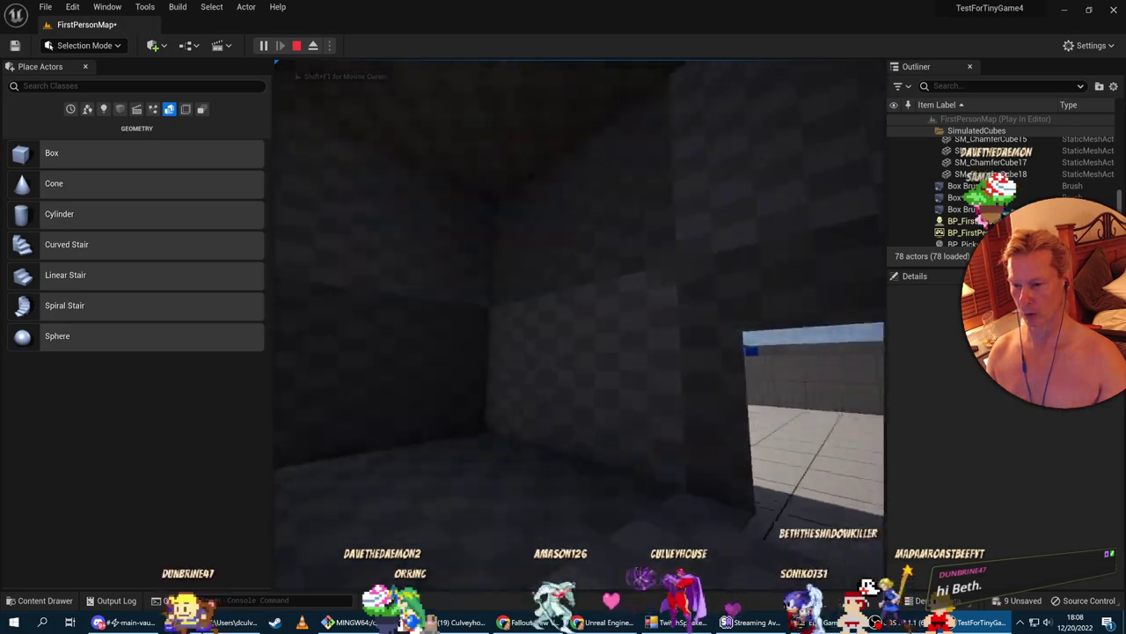
key(w)
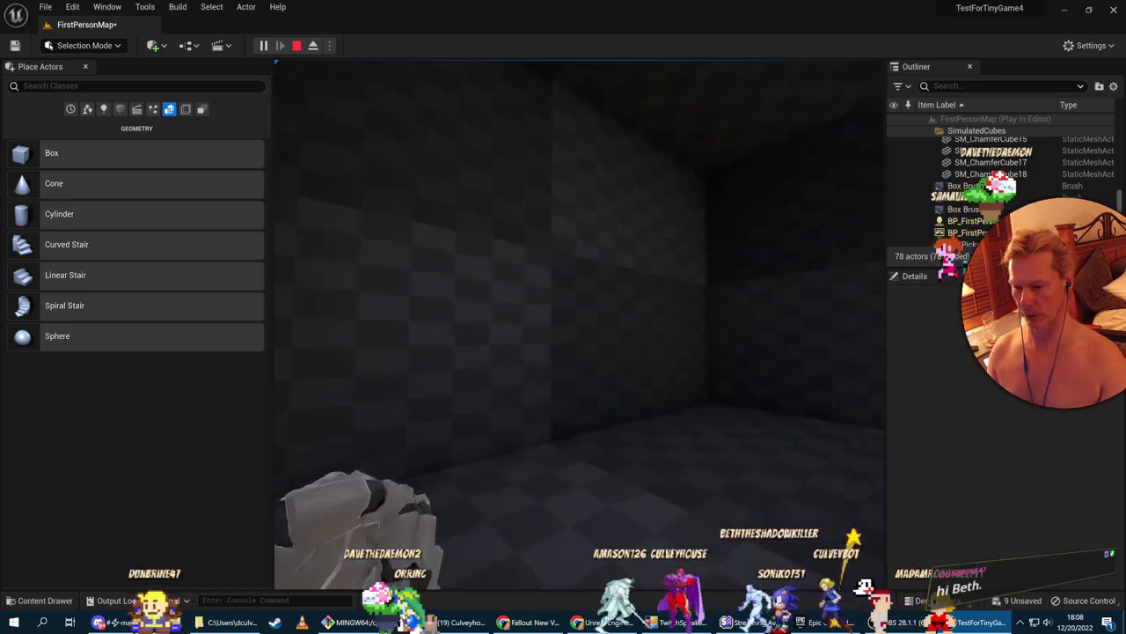
key(d)
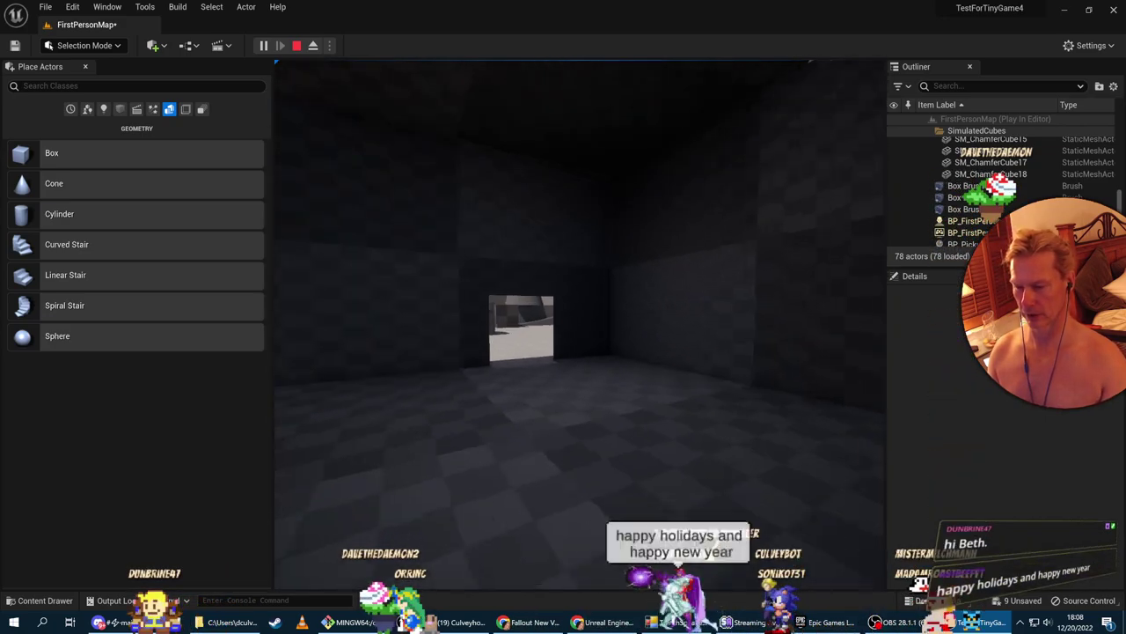
key(w)
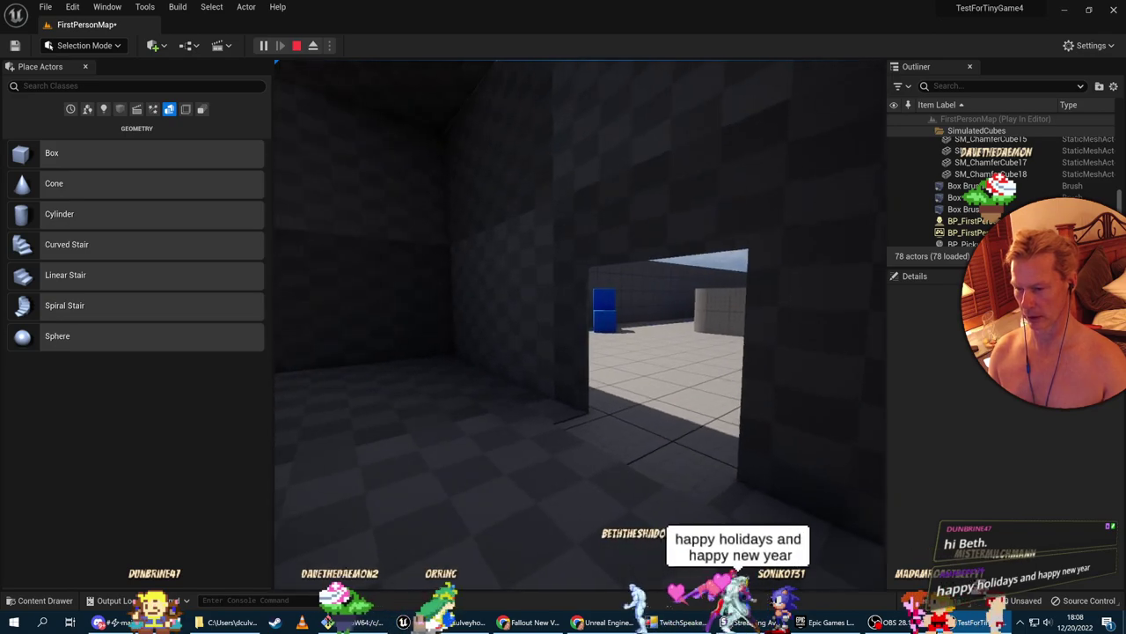
key(w)
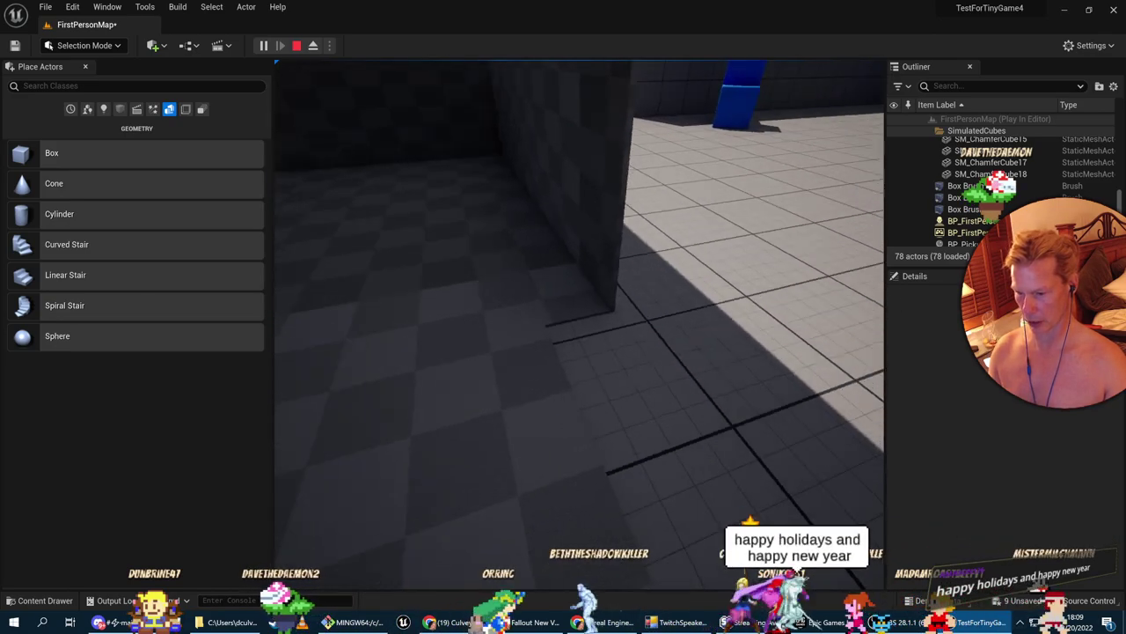
key(w)
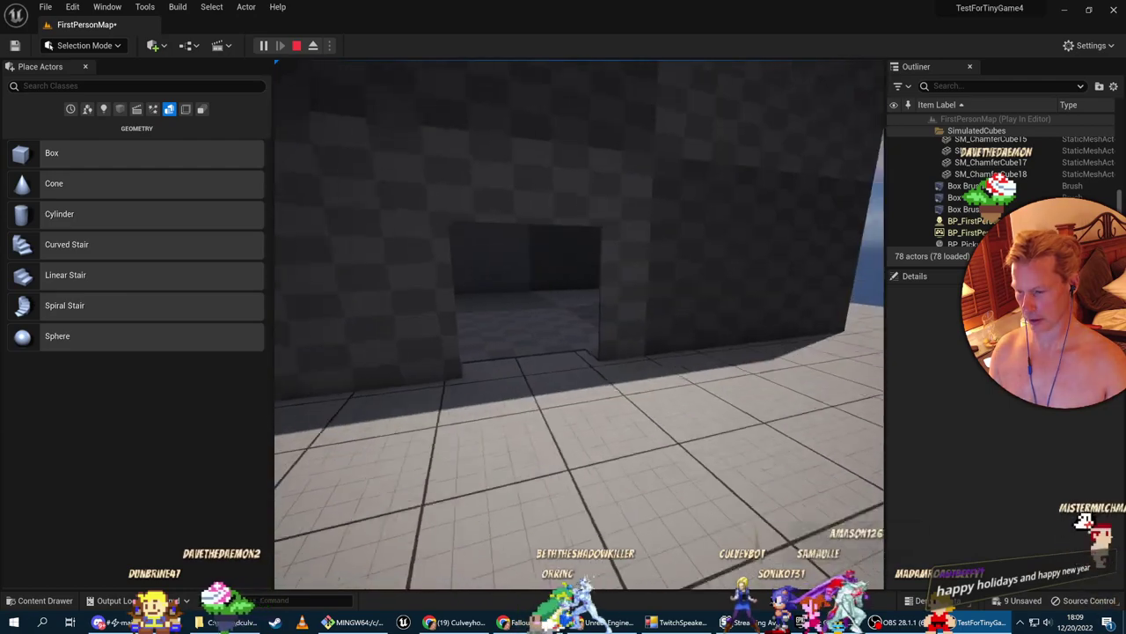
Walk in and out of the doorway again and examine its threshold and the building's exterior
key(w)
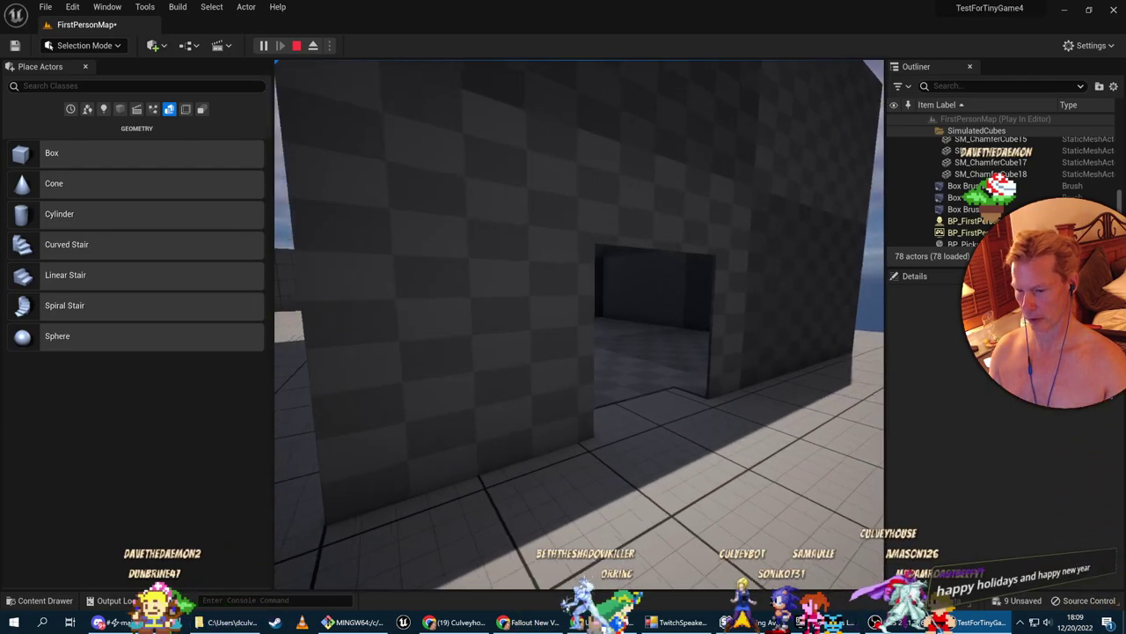
key(w)
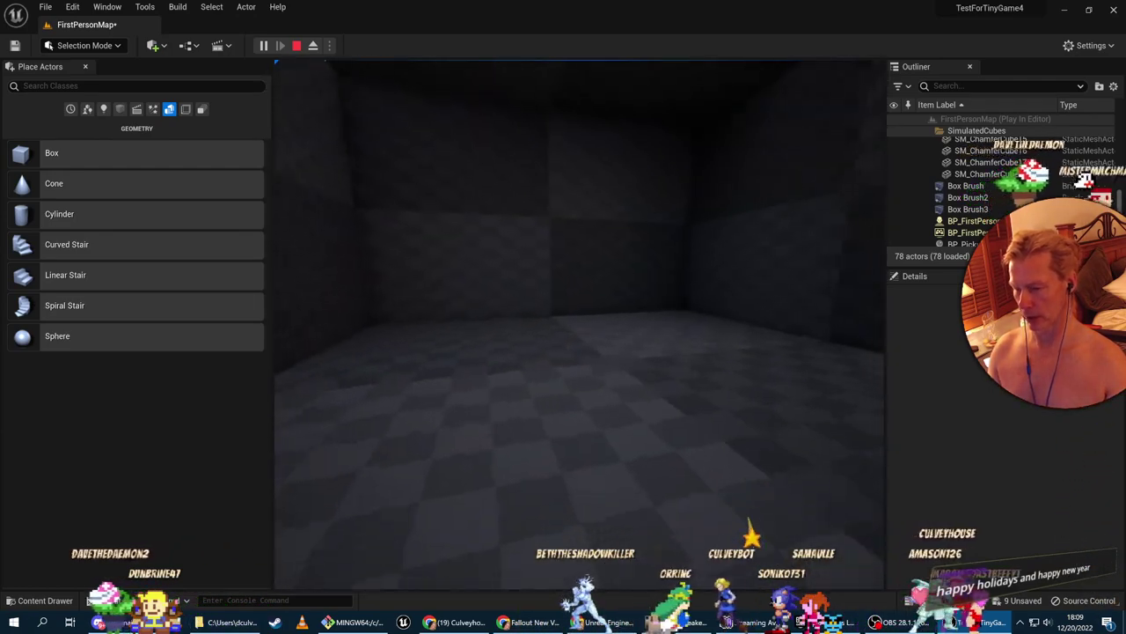
key(s)
key(w)
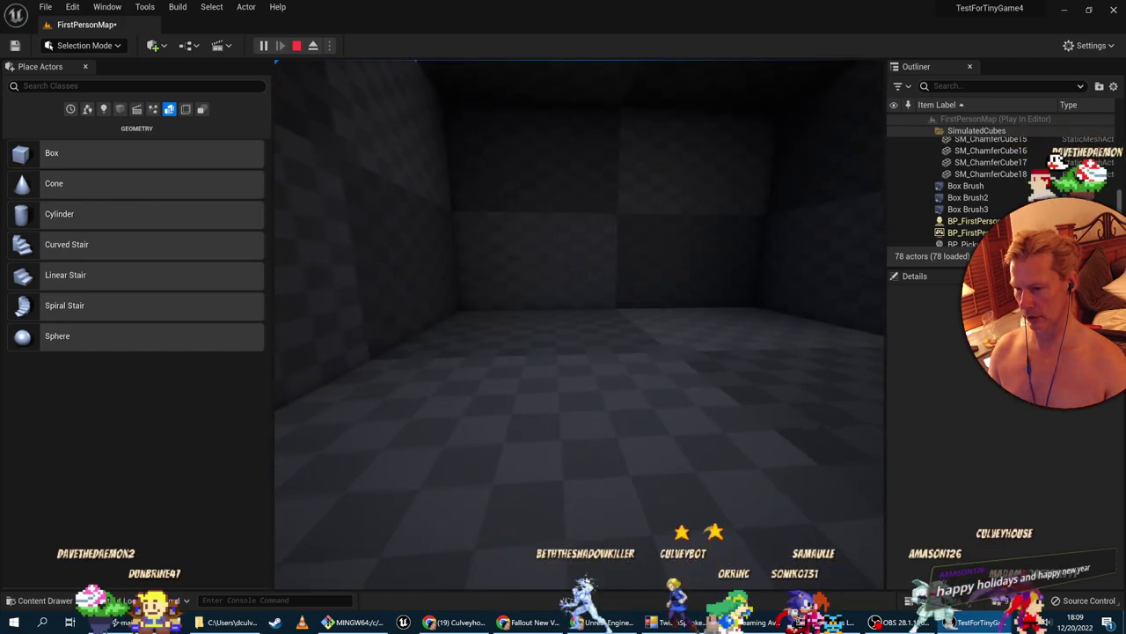
key(s)
key(w)
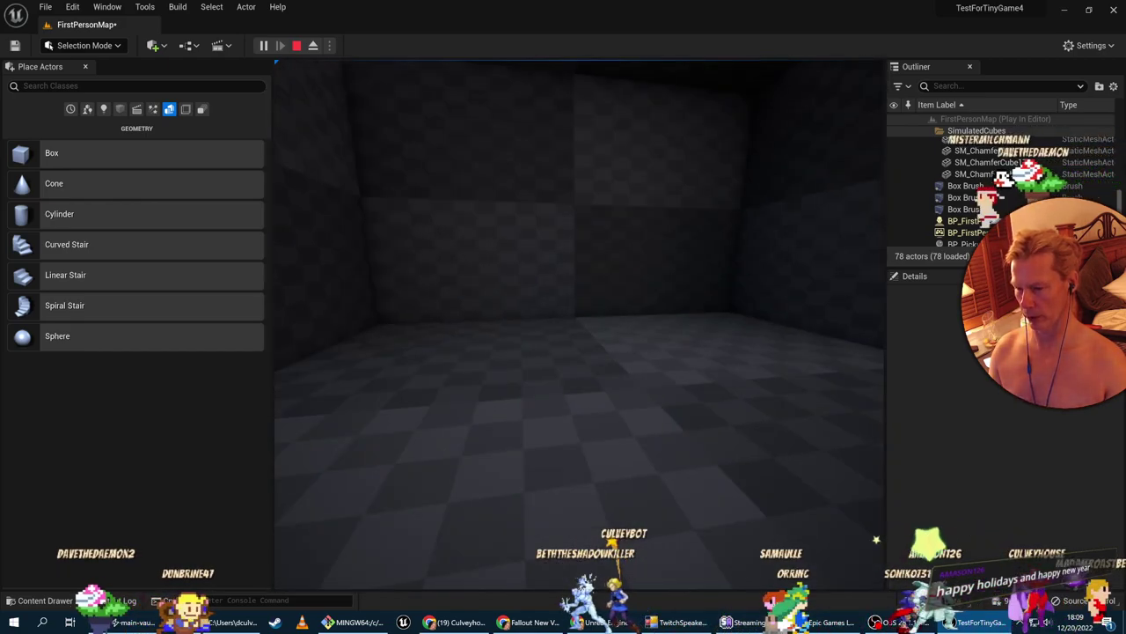
key(s)
key(w)
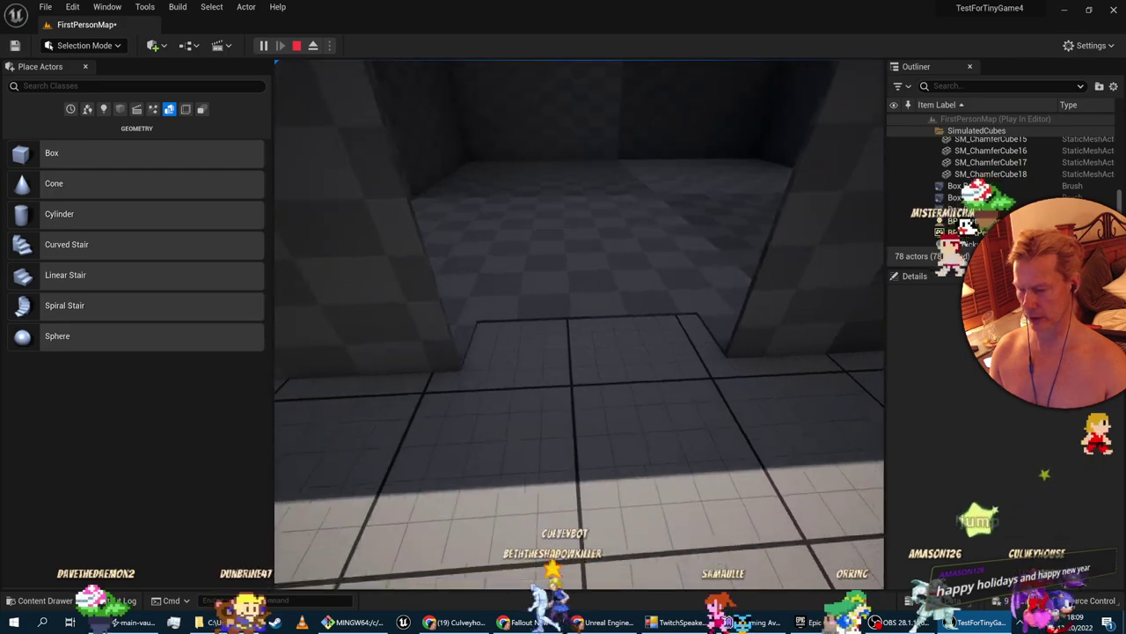
key(s)
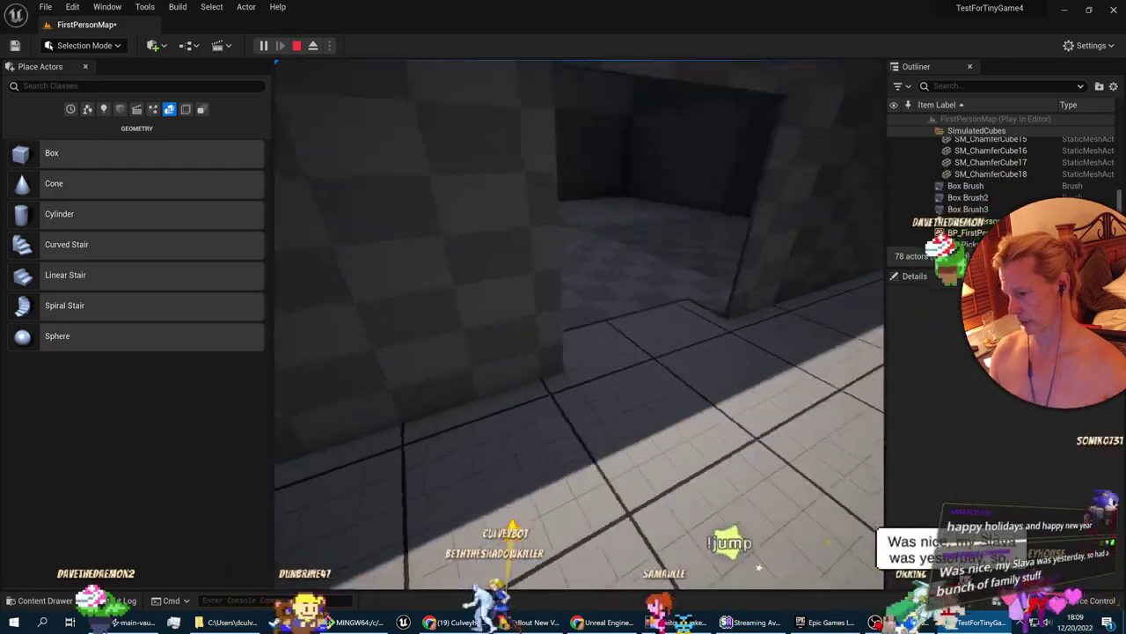
key(a)
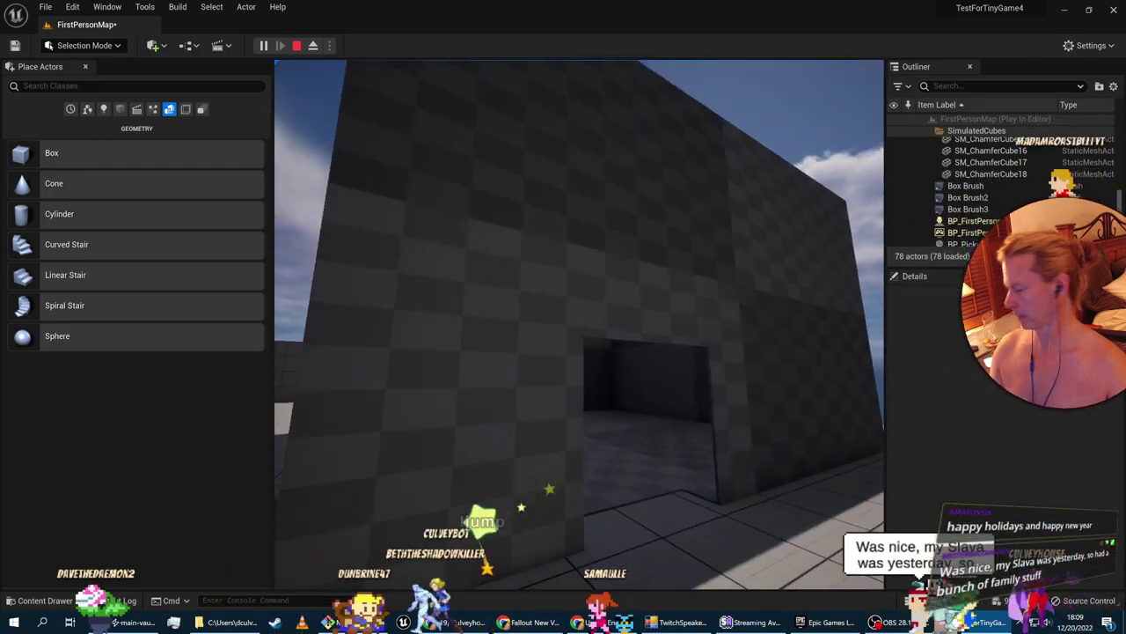
key(a)
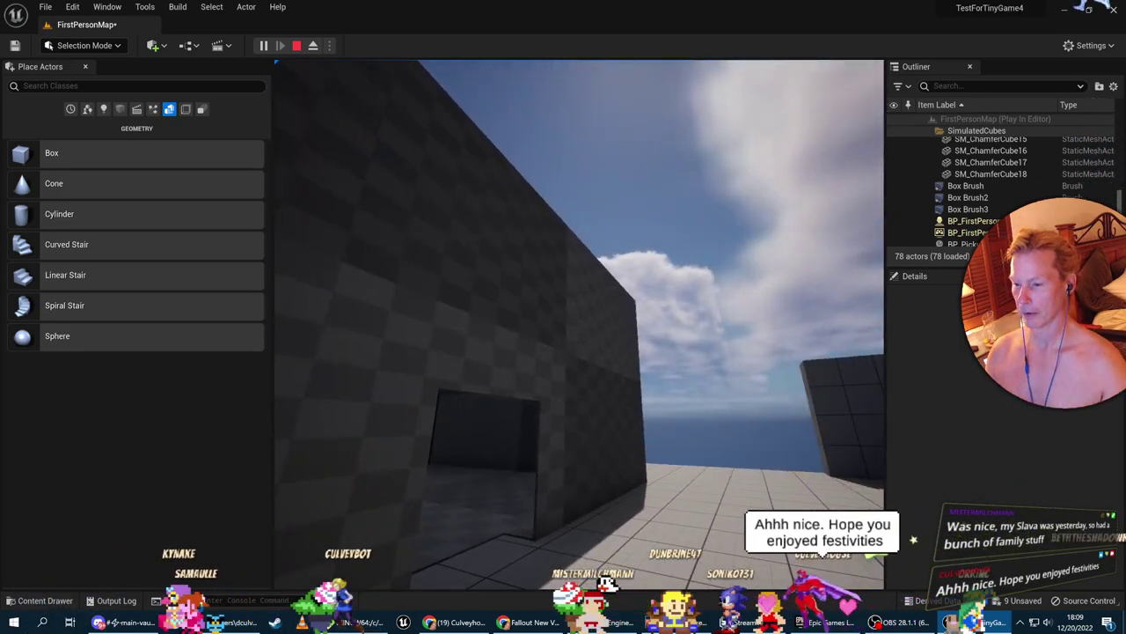
Switch to the Udemy brushes lecture, watch the part on linear stair settings, and return to Unreal Editor
key(alt+Tab)
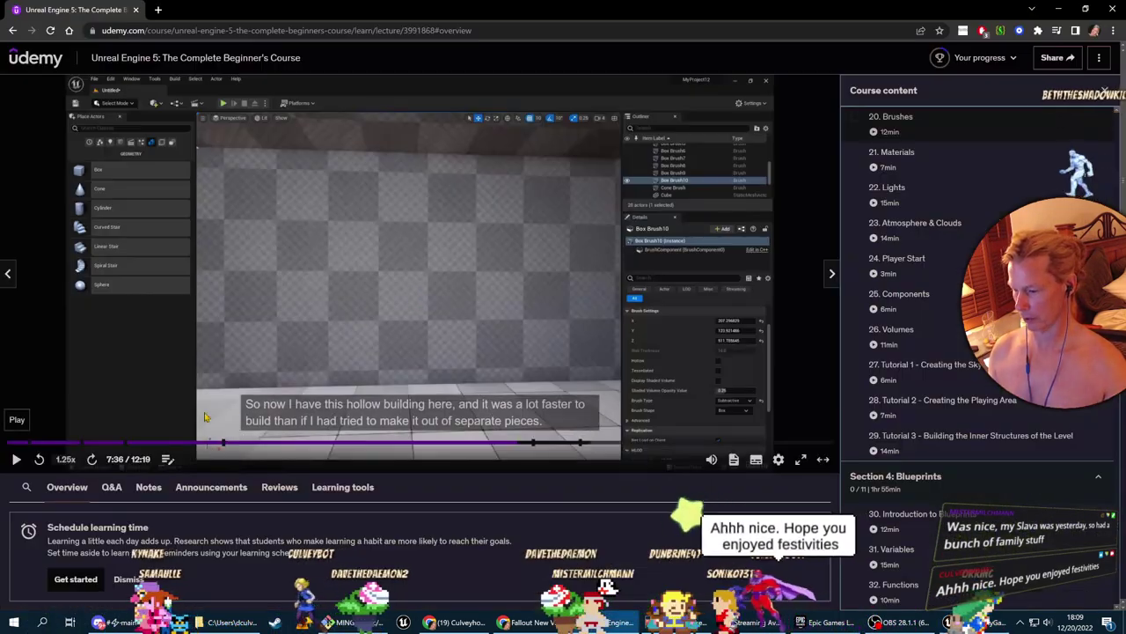
click(17, 462)
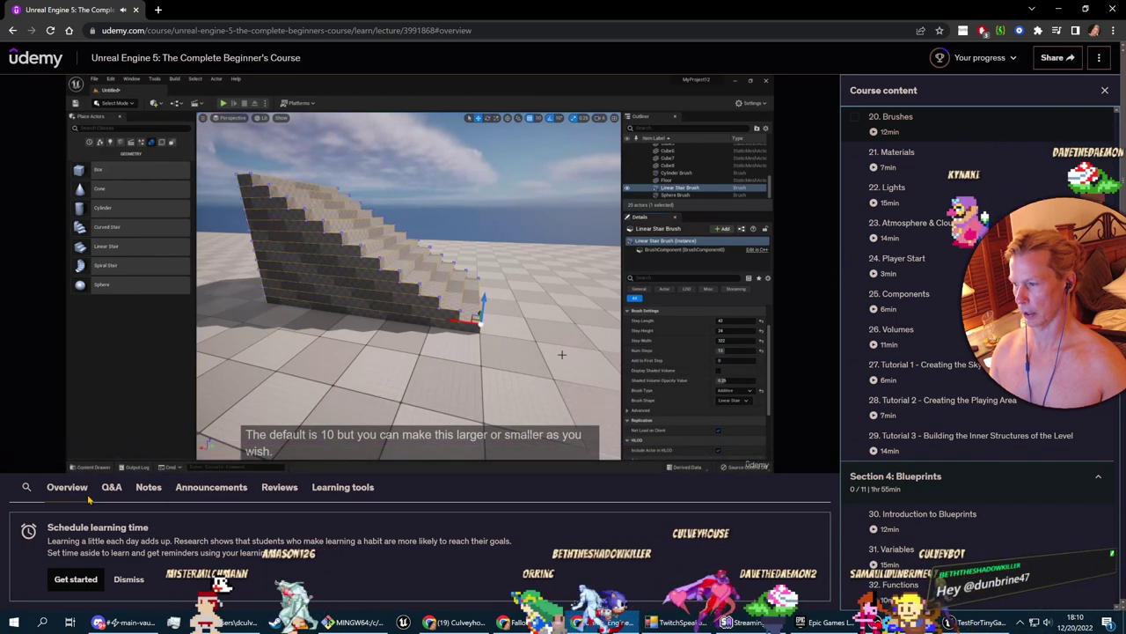
key(alt+Tab)
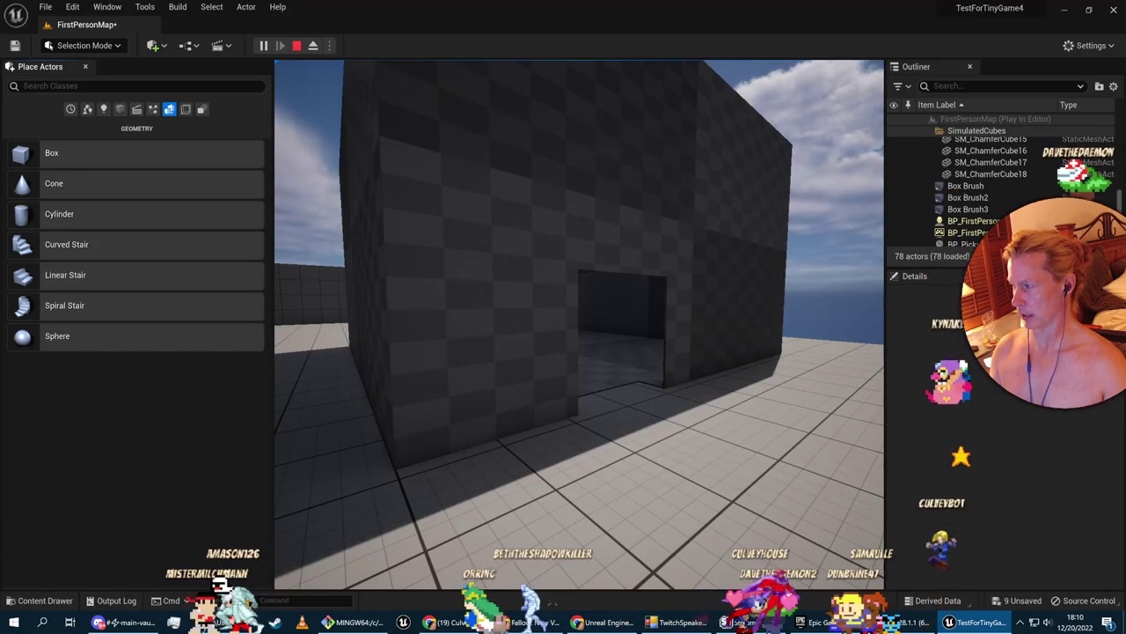
Add a linear stair brush to the level during the play session, look around, and stop playing
drag(773, 478, 772, 477)
click(772, 478)
key(s)
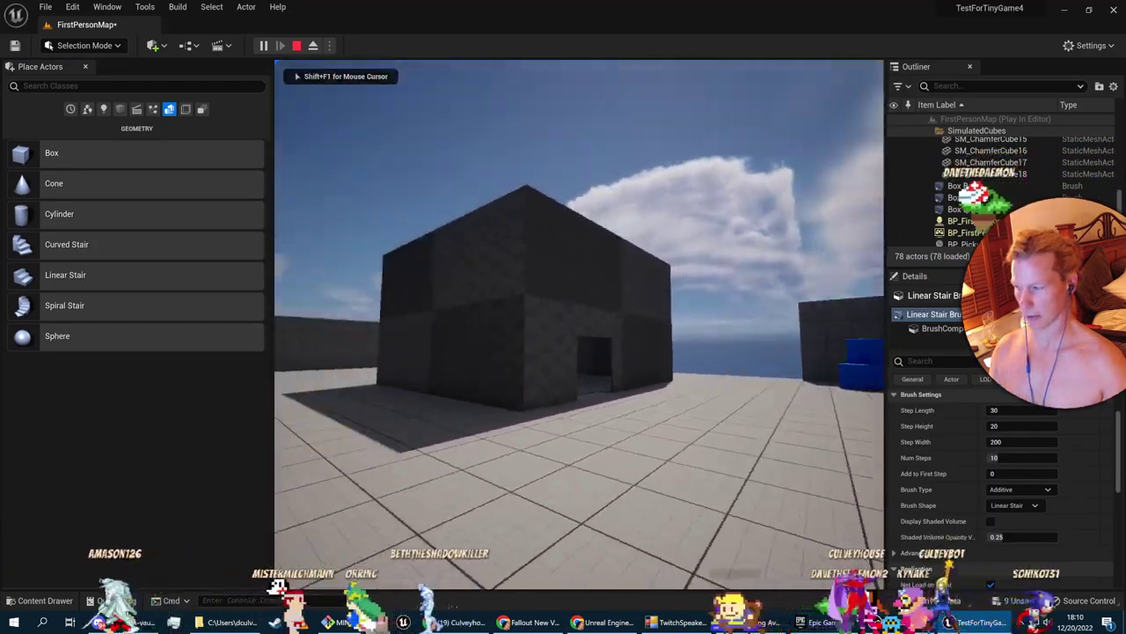
key(w)
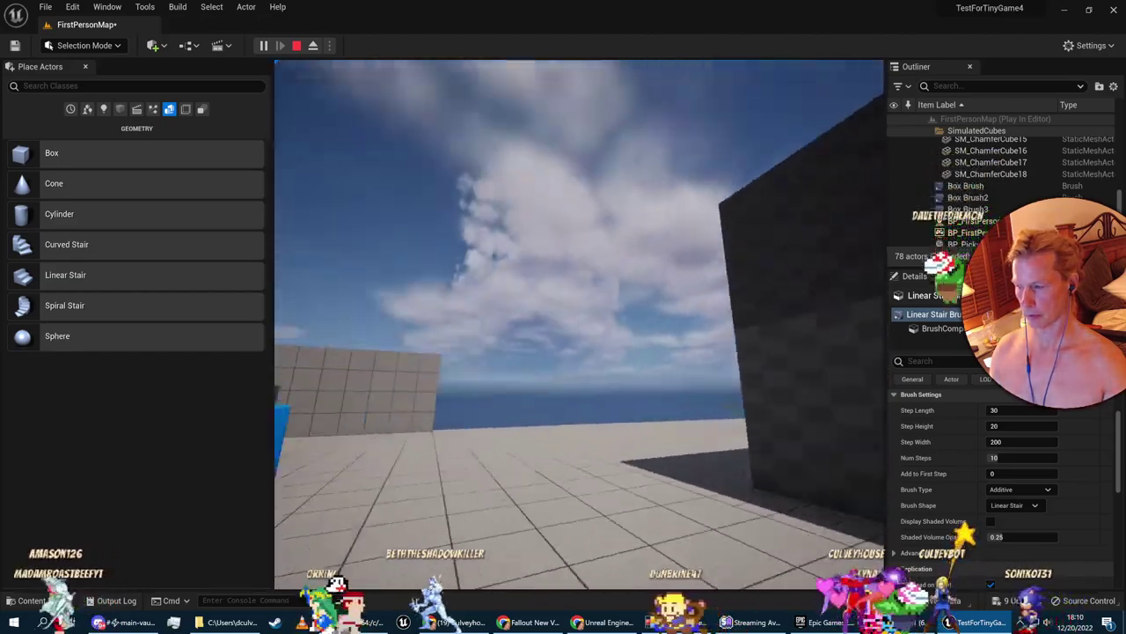
key(Escape)
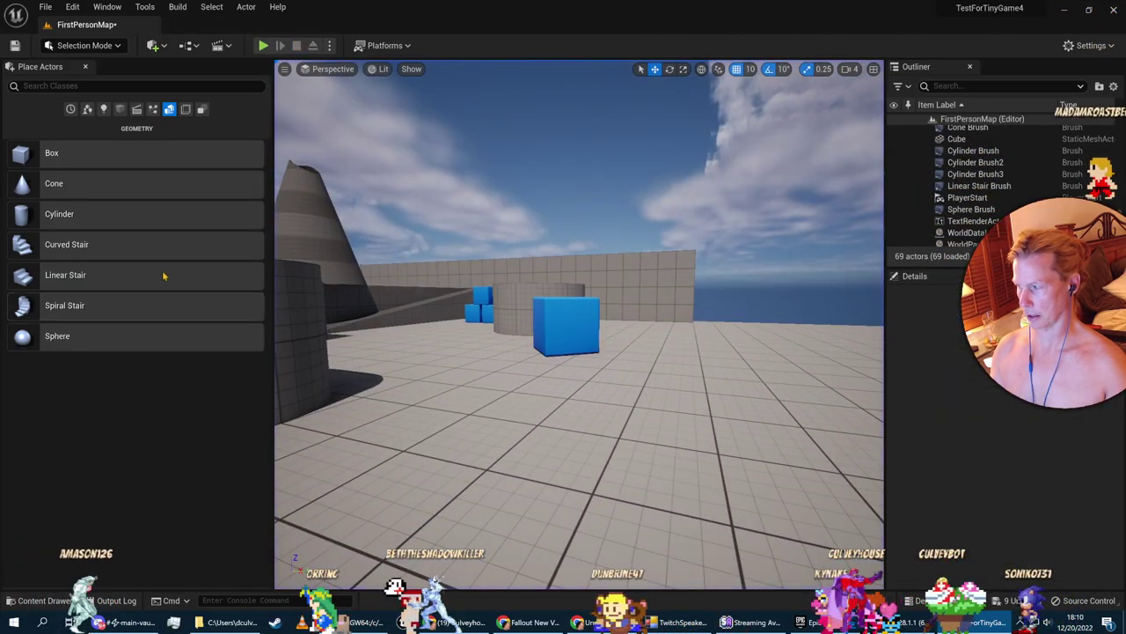
Place another linear stair brush on the open floor near the blue cube and set its number of steps to 45
mouse_move(163, 276)
mouse_down()
mouse_move(477, 303)
mouse_move(648, 443)
mouse_move(592, 380)
mouse_up()
mouse_move(592, 380)
right_down()
mouse_move(405, 379)
mouse_move(493, 369)
mouse_move(581, 330)
right_up()
right_drag(586, 414, 585, 418)
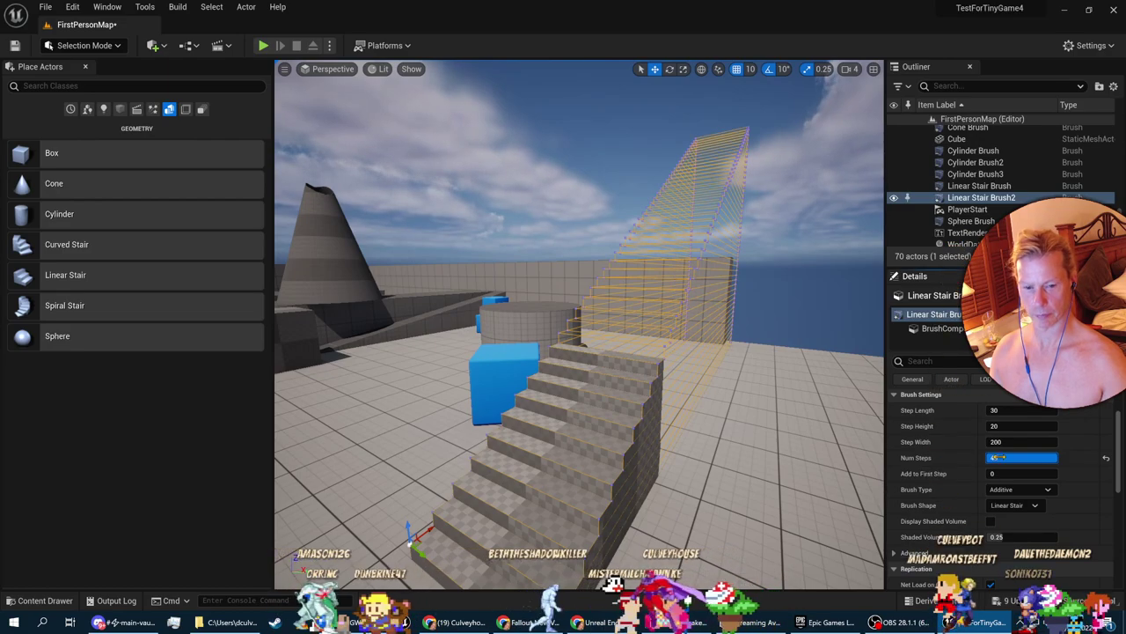
drag(1021, 458, 1022, 458)
mouse_move(632, 412)
right_down()
mouse_move(616, 410)
mouse_move(637, 413)
right_up()
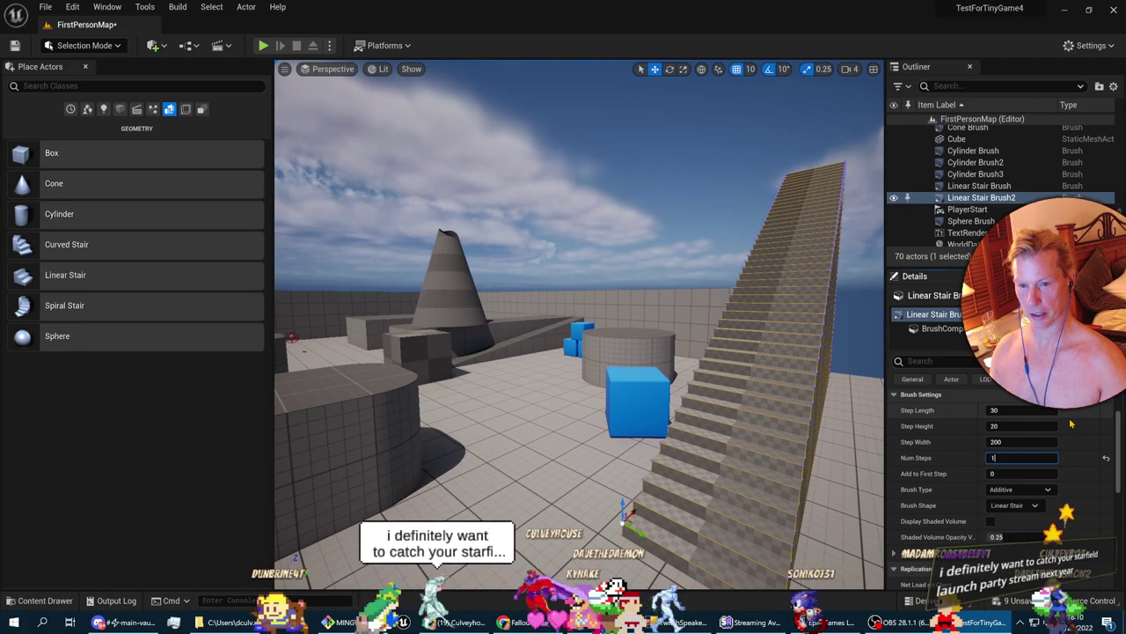
right_drag(687, 412, 727, 405)
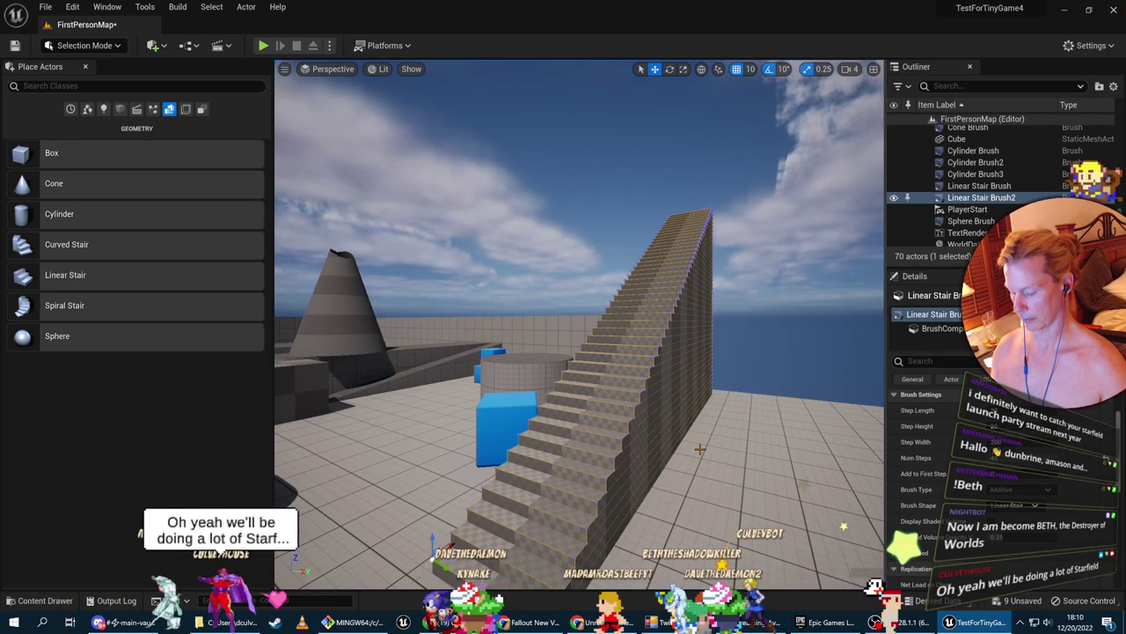
Set the long staircase's step width to 94, step height to 29 and step length to 178
mouse_move(625, 456)
right_down()
mouse_move(598, 472)
mouse_move(533, 466)
mouse_move(607, 452)
right_up()
key(s)
key(w)
key(d)
drag(1020, 442, 993, 442)
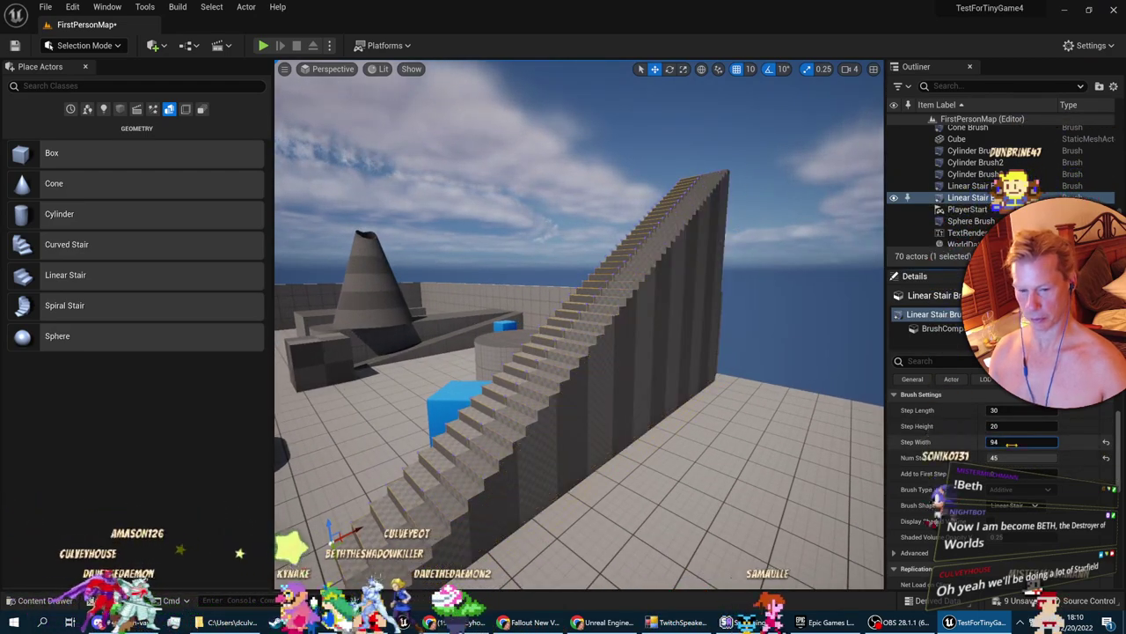
key(Return)
drag(1009, 425, 1043, 410)
Delete the perimeter wall that the long staircase runs through
mouse_move(784, 414)
right_down()
mouse_move(704, 409)
mouse_move(796, 412)
right_up()
key(w)
right_drag(579, 405, 501, 361)
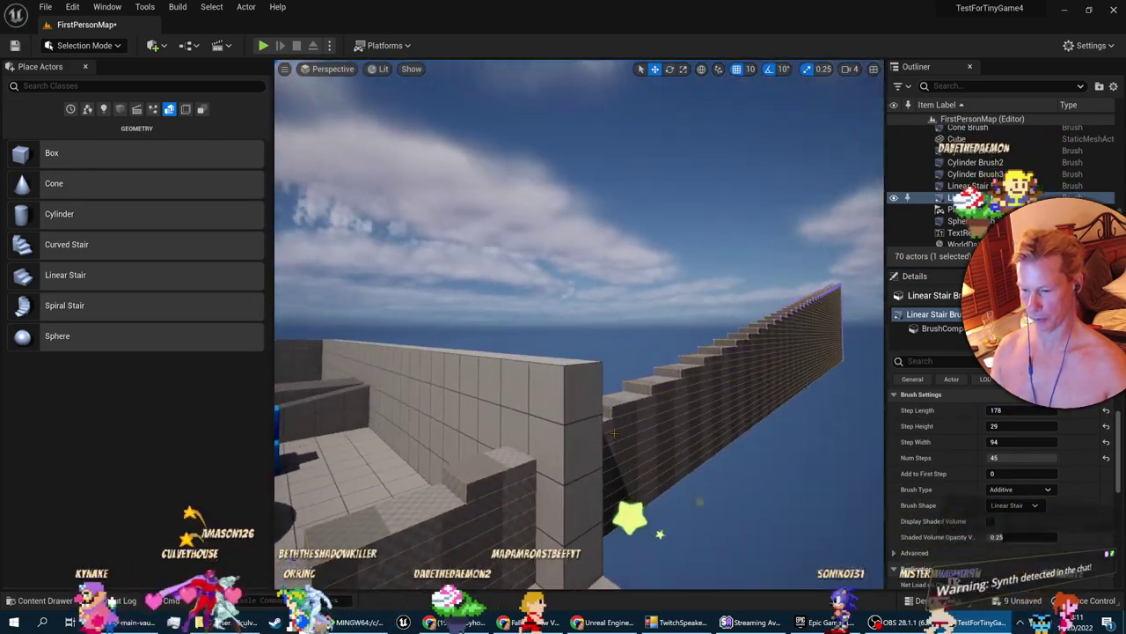
click(537, 395)
key(Delete)
right_drag(520, 316, 507, 349)
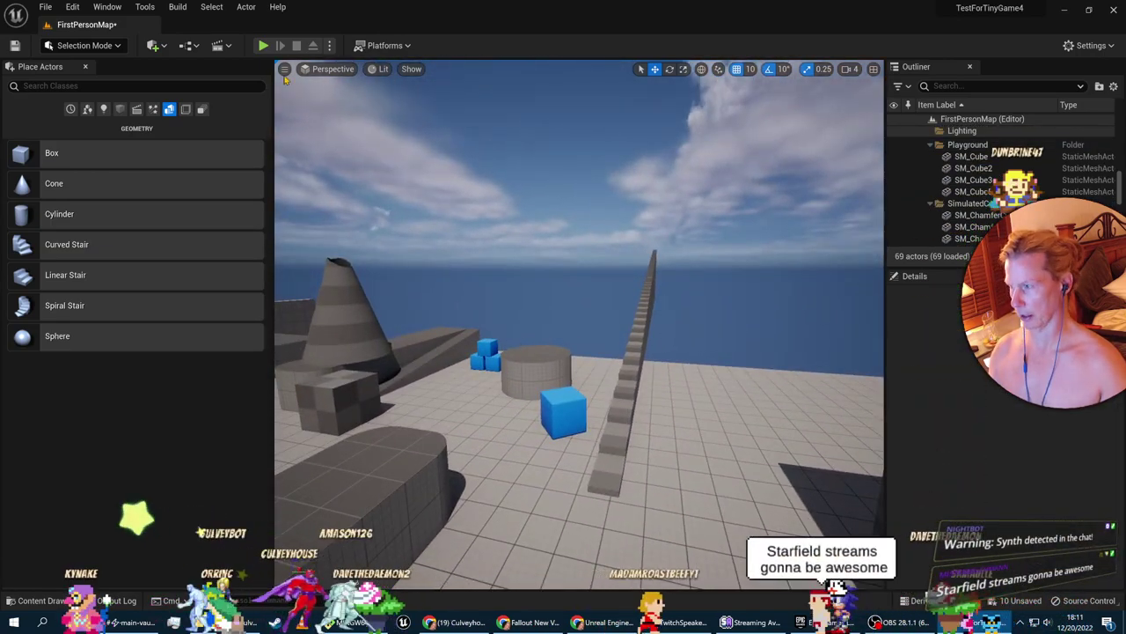
Play the level and climb the long, narrow staircase out beyond the floor's edge
click(263, 45)
key(w)
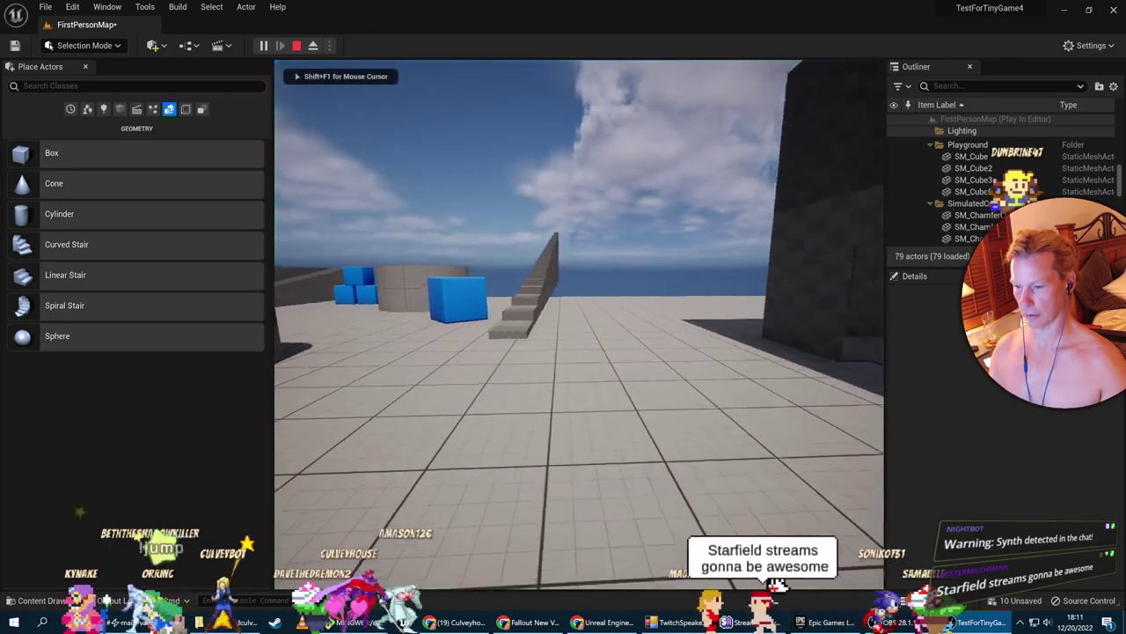
key(w)
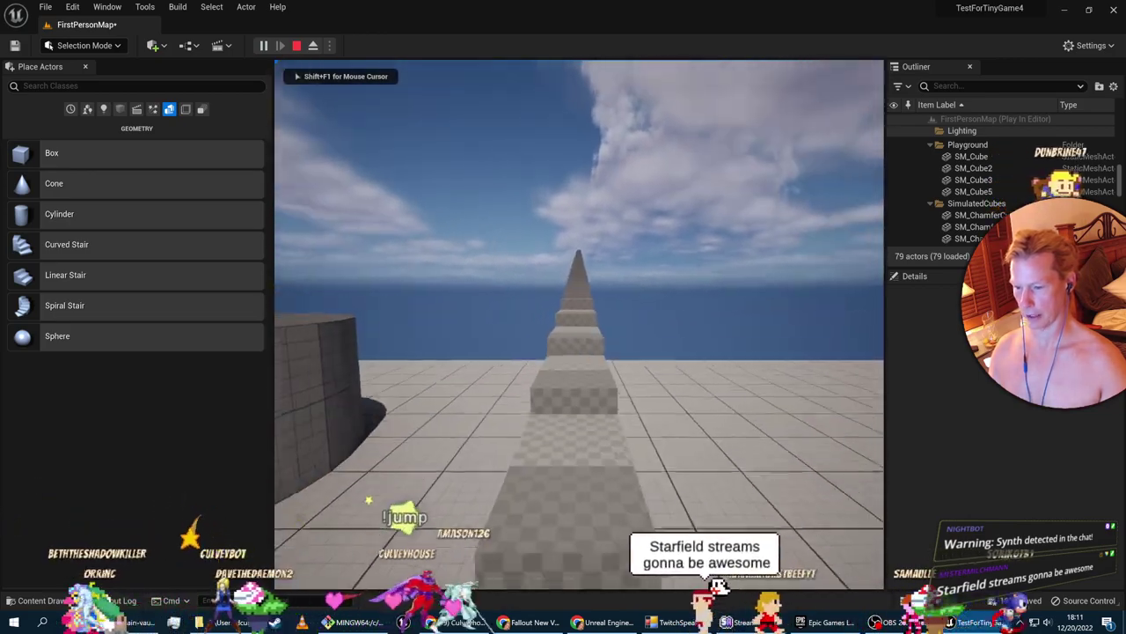
key(w)
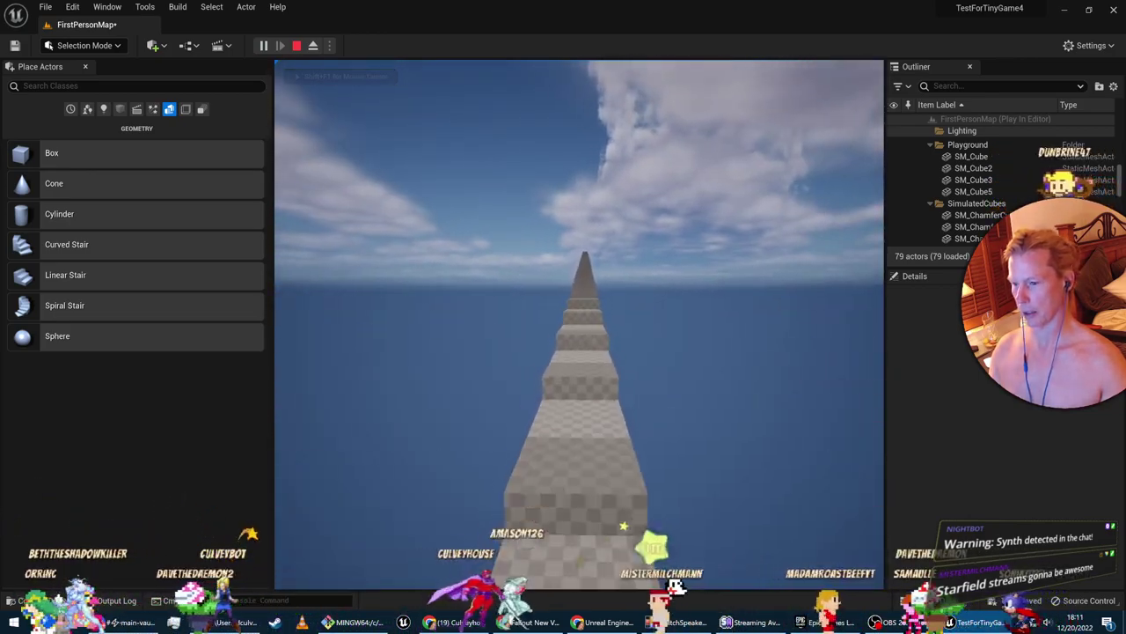
key(w)
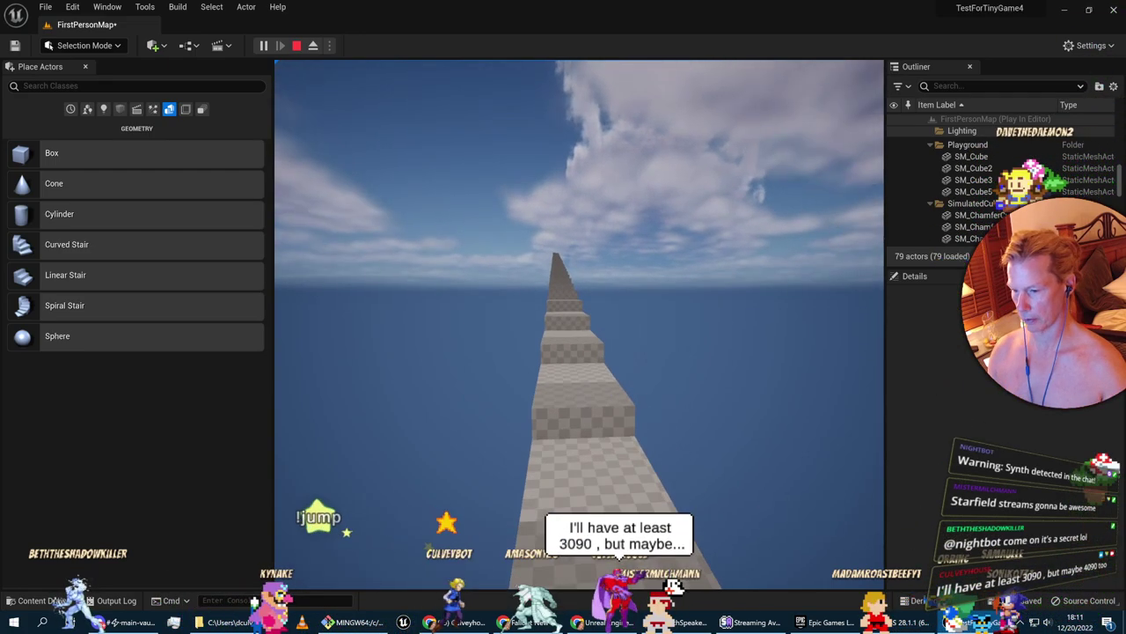
Continue climbing the long staircase, look back at the level from beyond the floor's edge, and end the play session near the dark building
key(d)
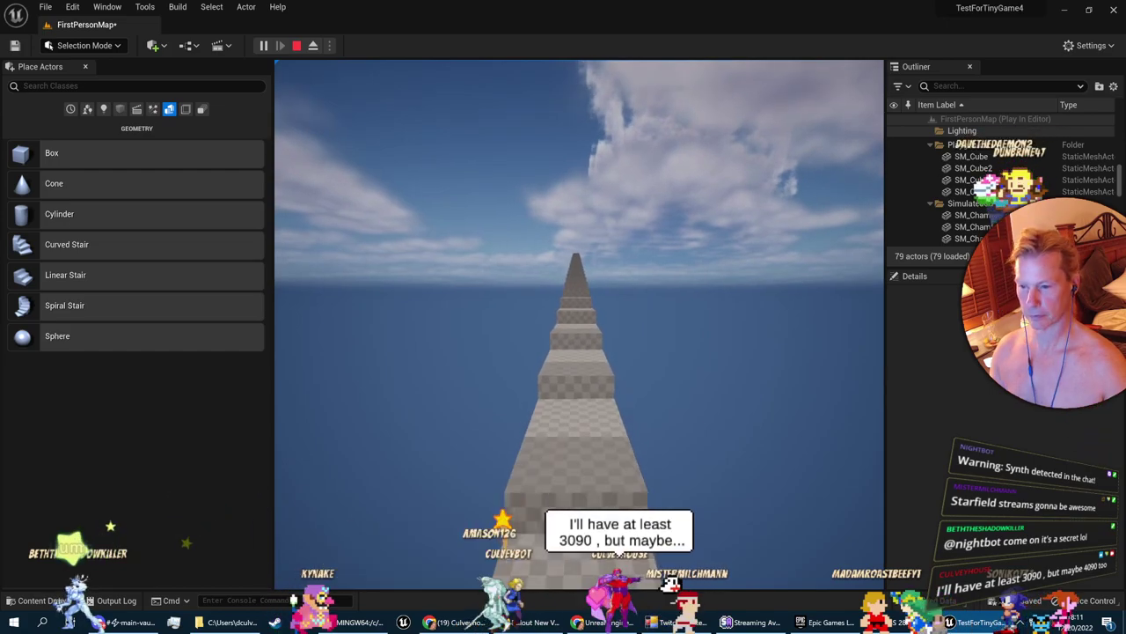
key(w)
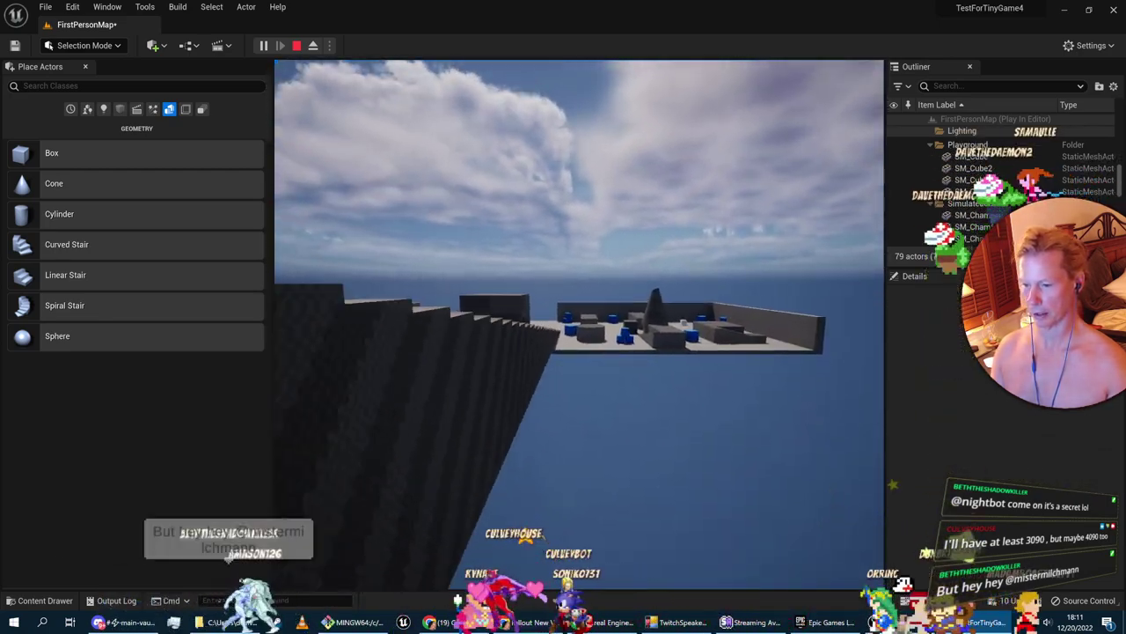
key(Escape)
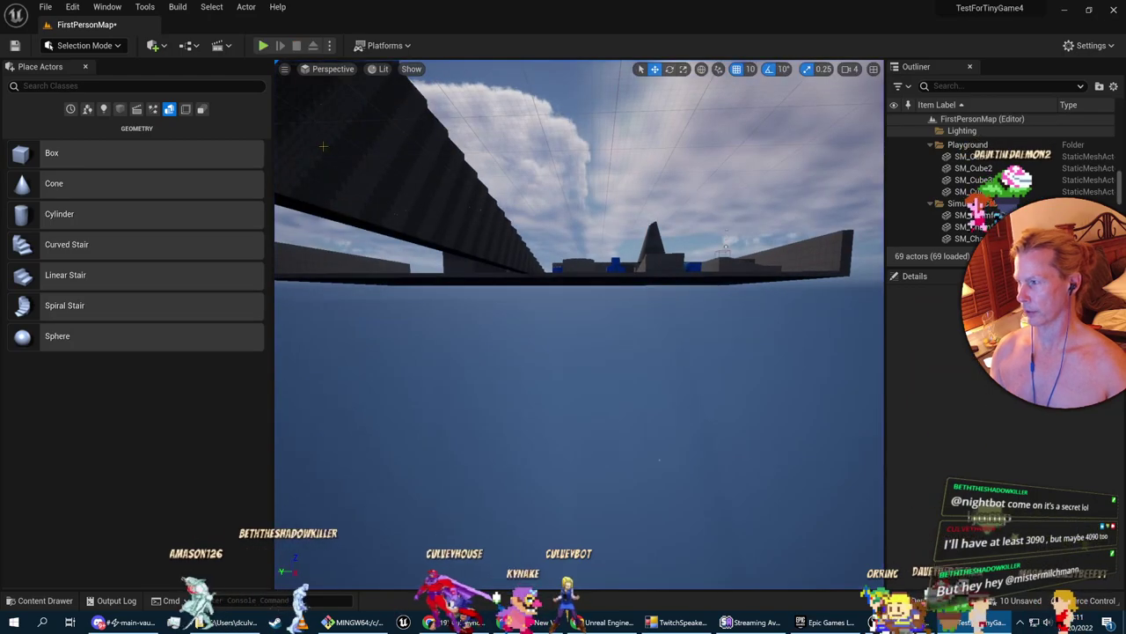
key(w)
right_drag(563, 308, 566, 260)
key(w)
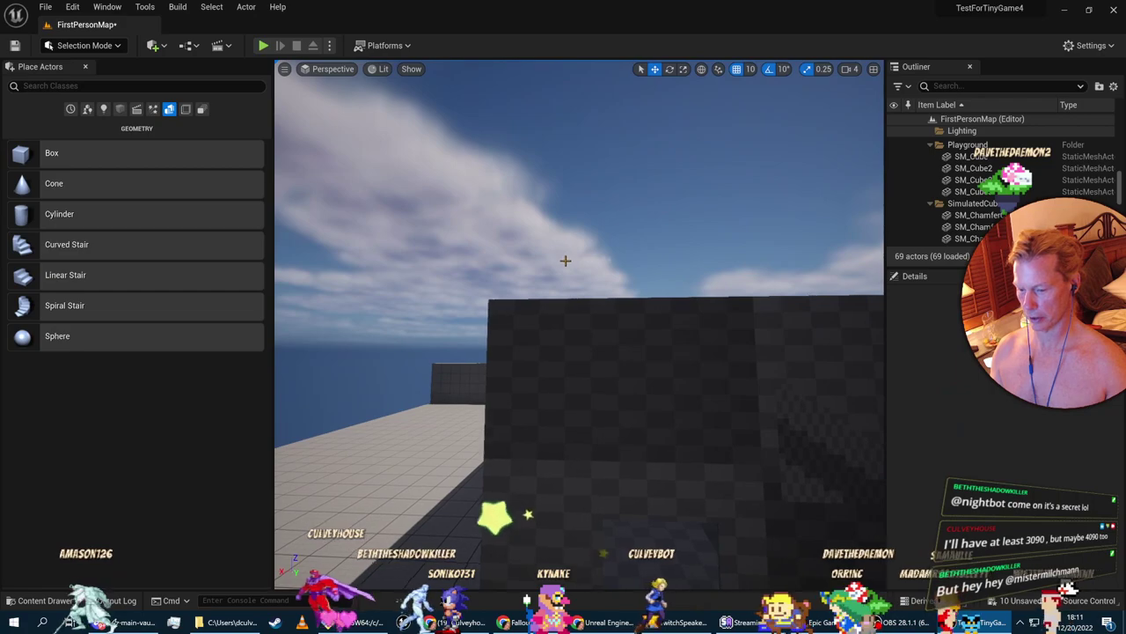
Switch to the Udemy lecture in Chrome and watch the part on Add to First Step and the curved stair brush's properties
key(alt+Tab)
click(15, 459)
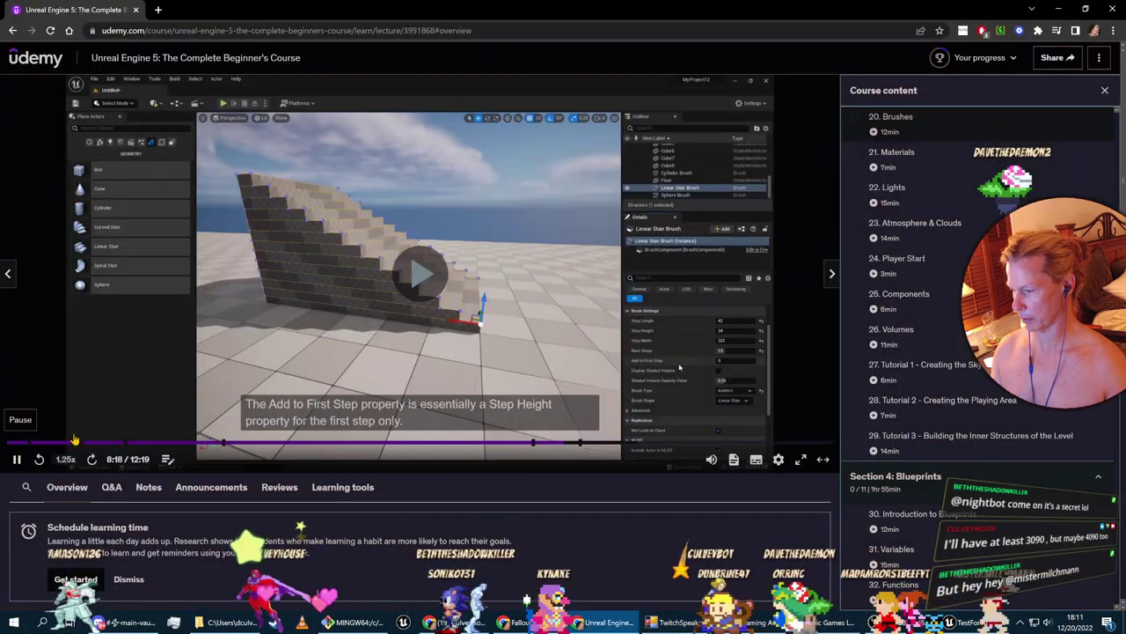
right_click(561, 489)
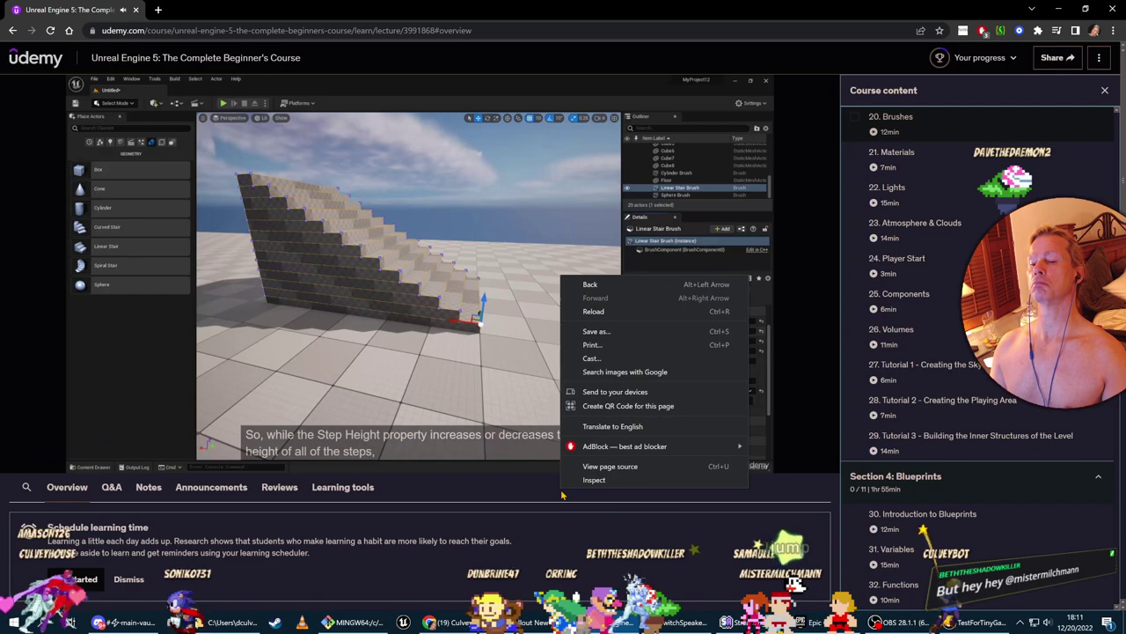
click(742, 526)
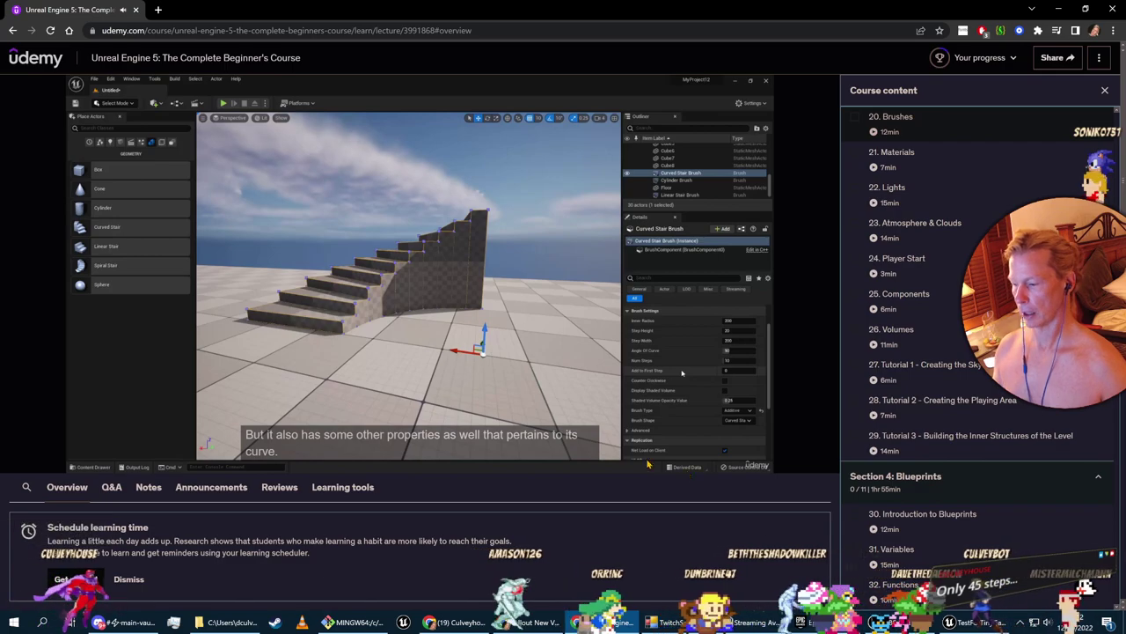
mouse_move(91, 458)
Back in Unreal Editor, place a curved stair brush on the open floor near the dark building and set its angle of curve to 57
key(alt+Tab)
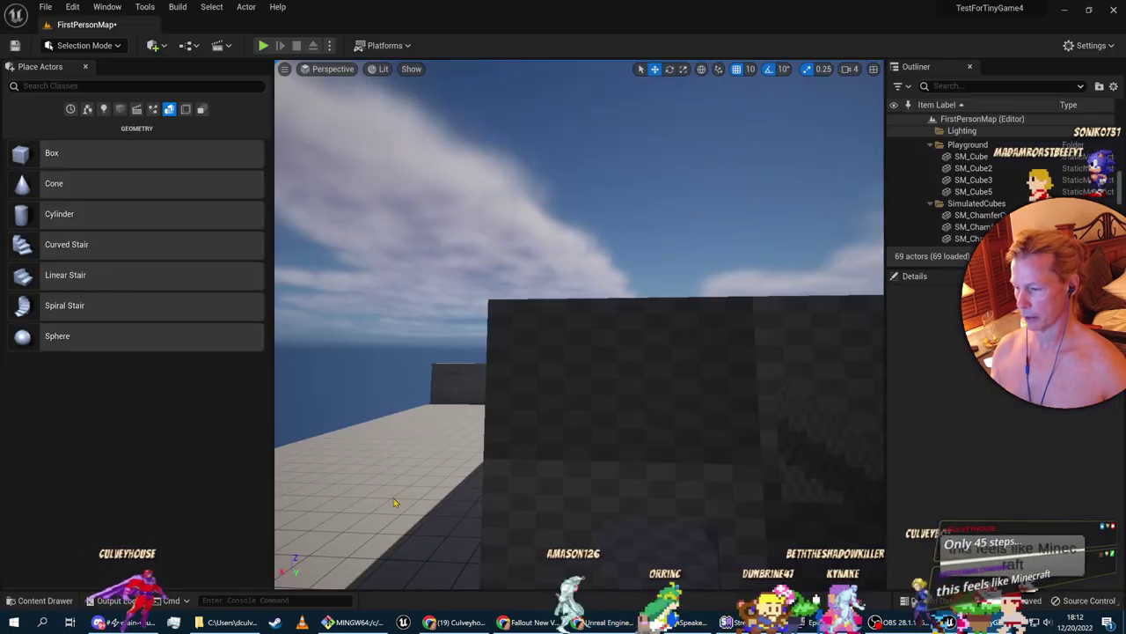
key(s)
right_drag(395, 349, 338, 374)
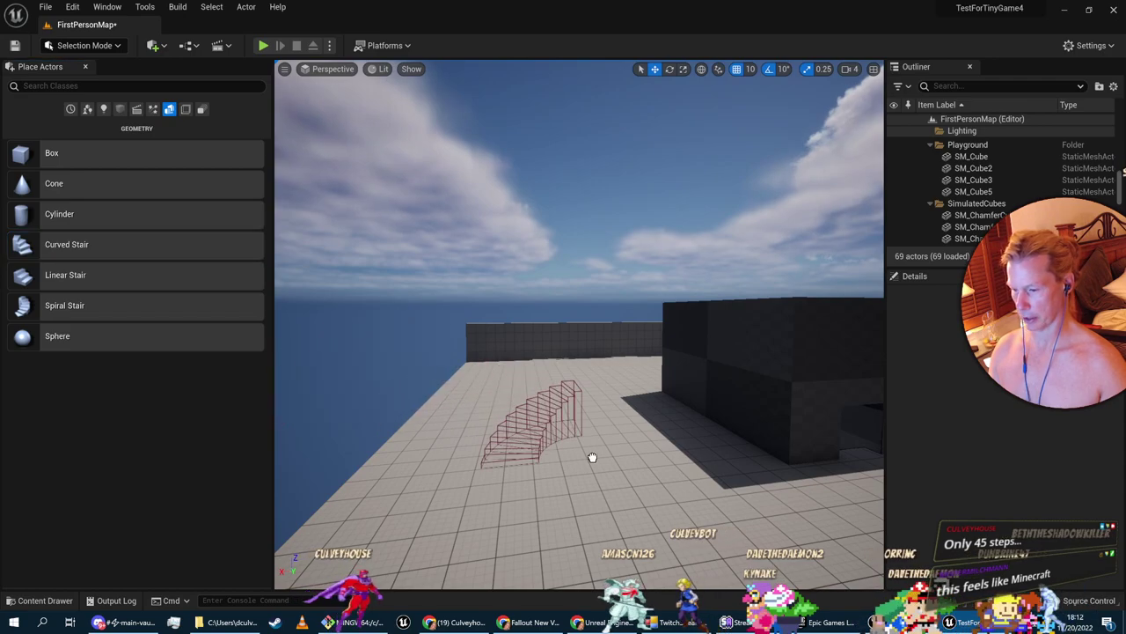
drag(535, 468, 535, 469)
key(a)
right_drag(547, 475, 612, 494)
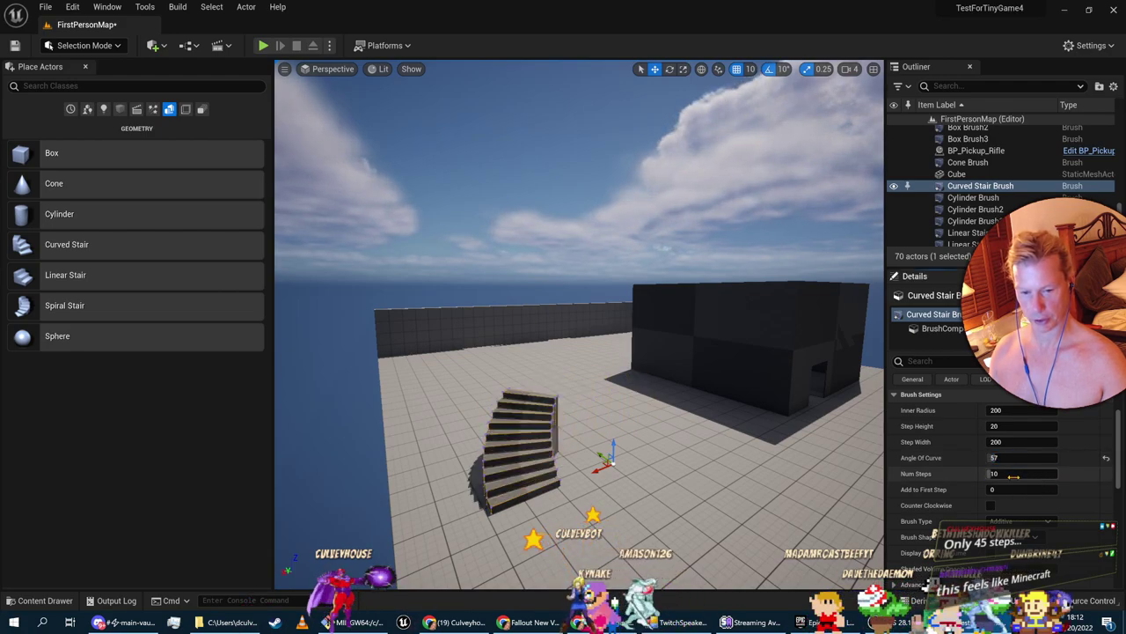
Set the curved staircase's number of steps to 51, step width to 277, step height to 5 and inner radius to 138
drag(1008, 474, 1011, 426)
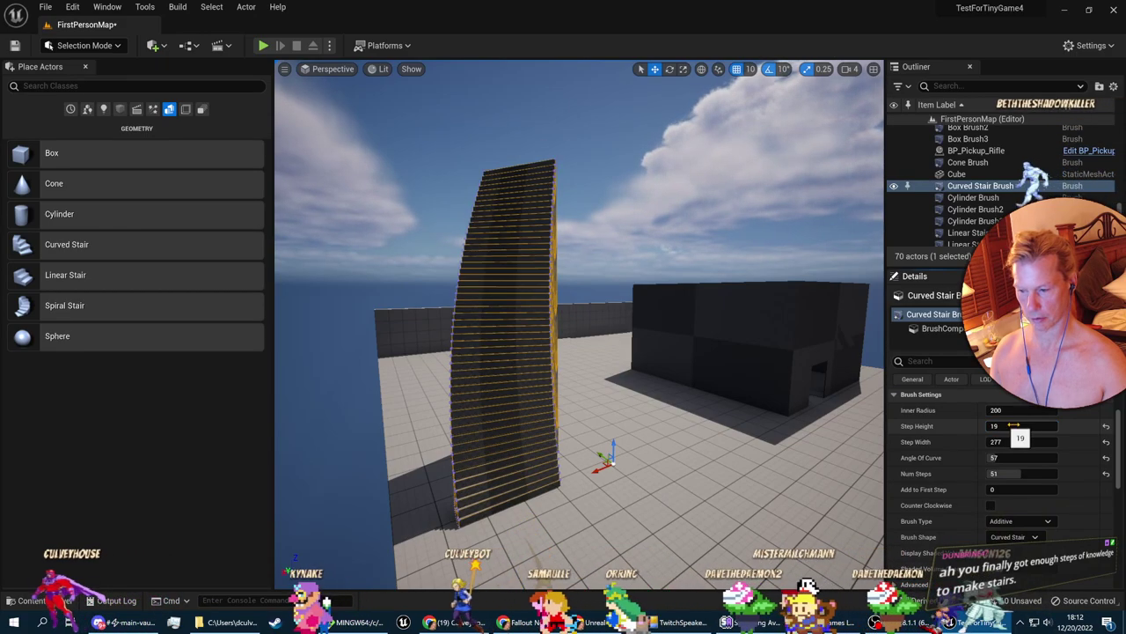
right_drag(616, 352, 493, 352)
right_drag(611, 419, 623, 428)
drag(1009, 426, 1006, 426)
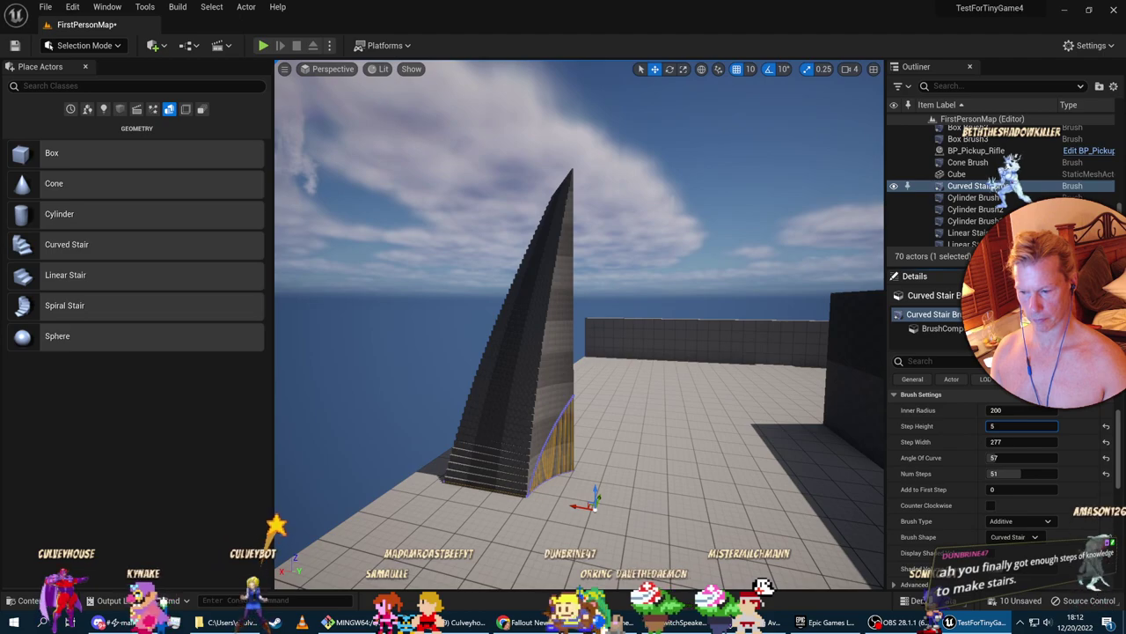
key(Return)
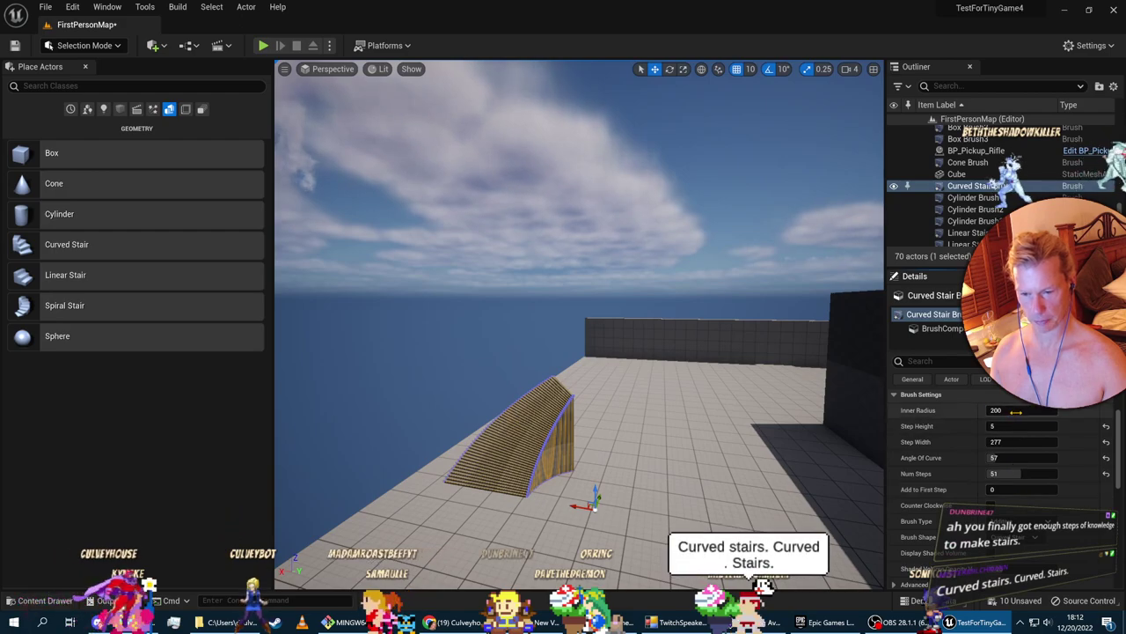
drag(1020, 410, 968, 410)
key(Return)
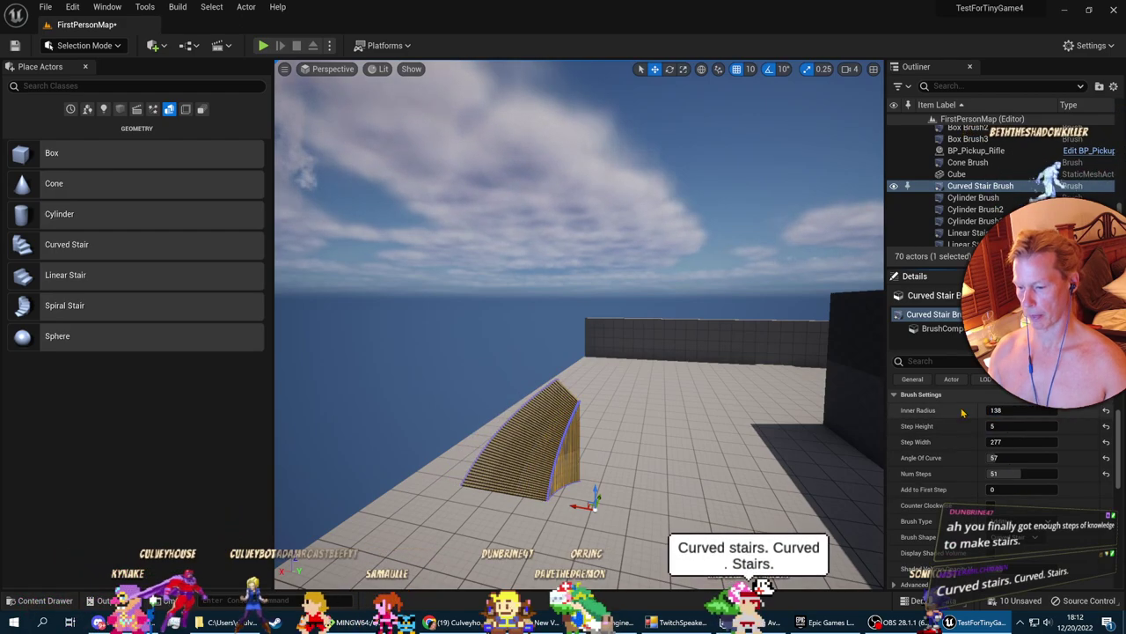
Play the level to inspect the curved staircase up close, and end the play session
click(264, 45)
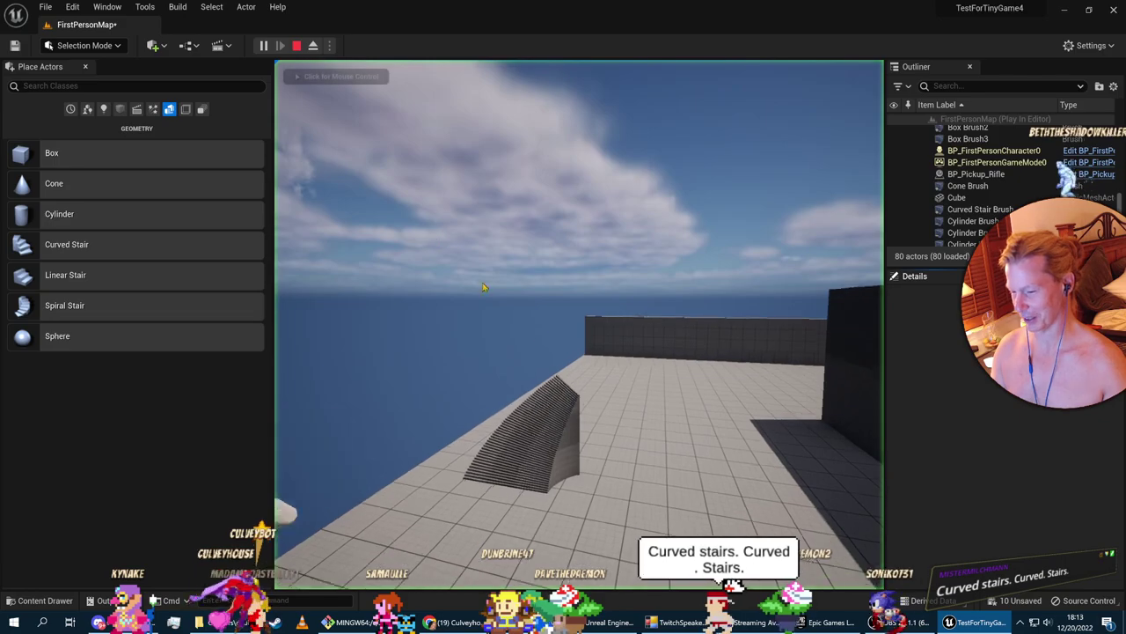
key(w)
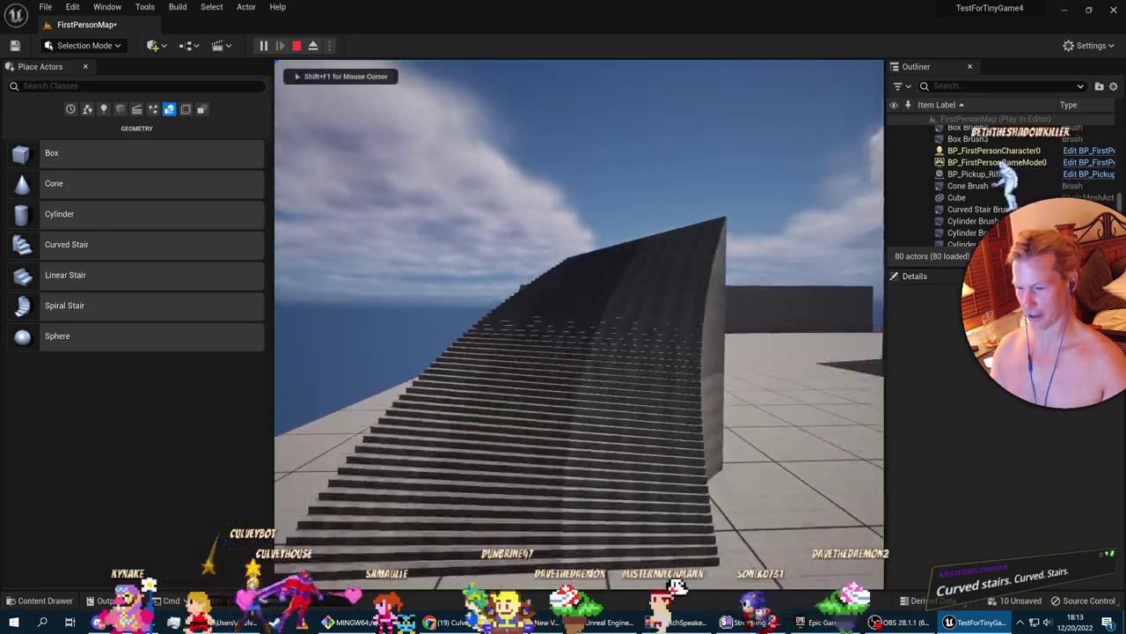
key(s)
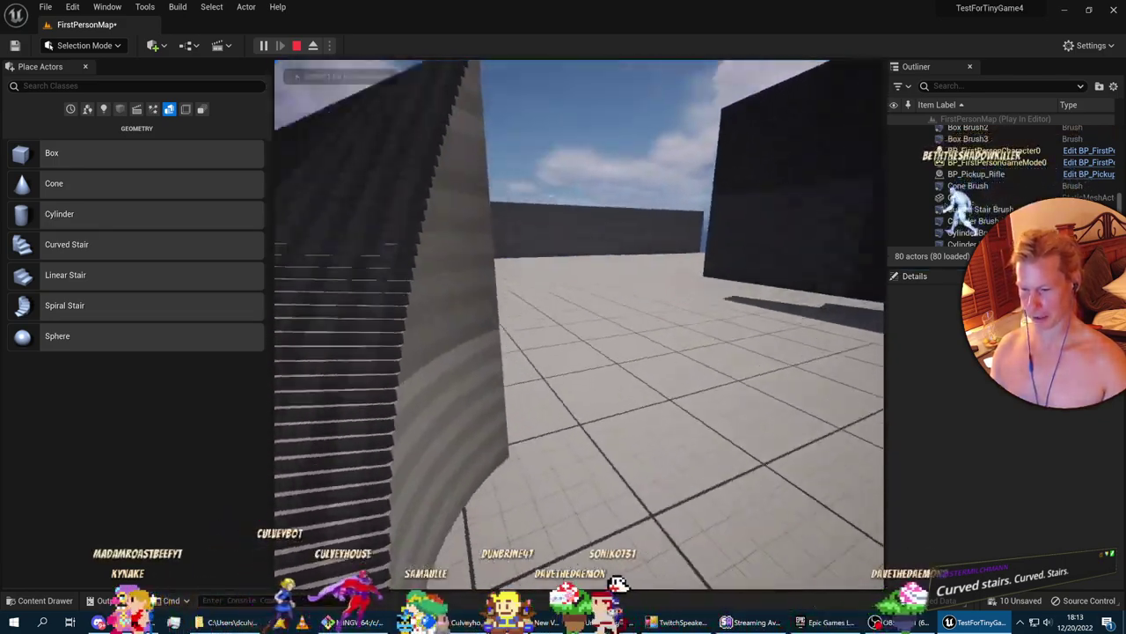
key(Escape)
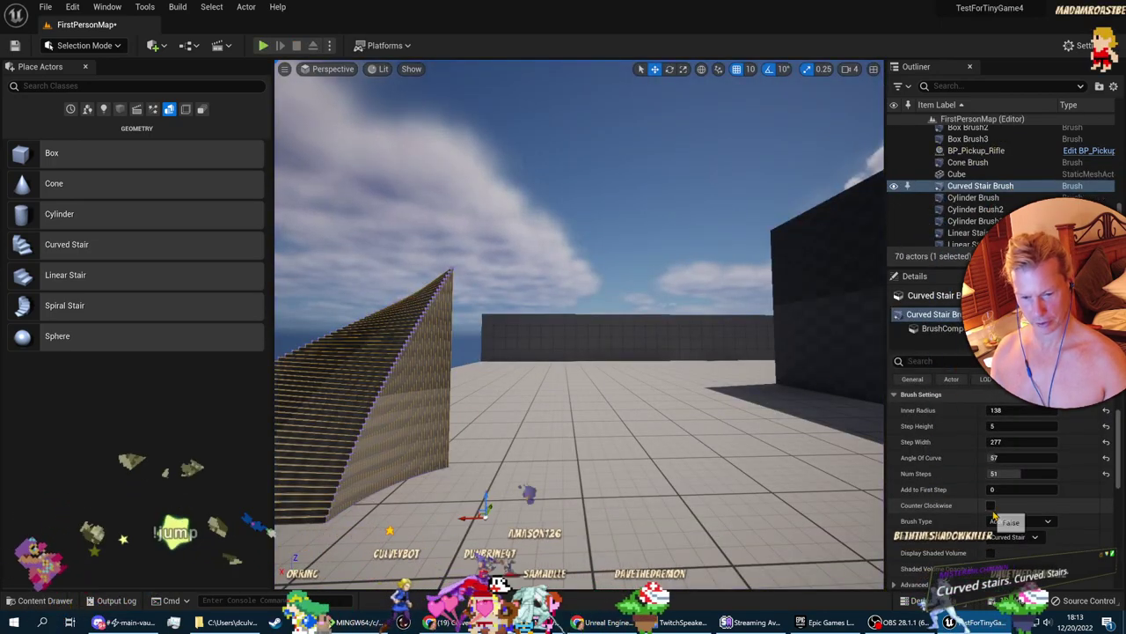
Set the curved staircase's number of steps to 54, step height to 1 and step width to 81
drag(1013, 474, 1007, 466)
right_drag(792, 400, 683, 418)
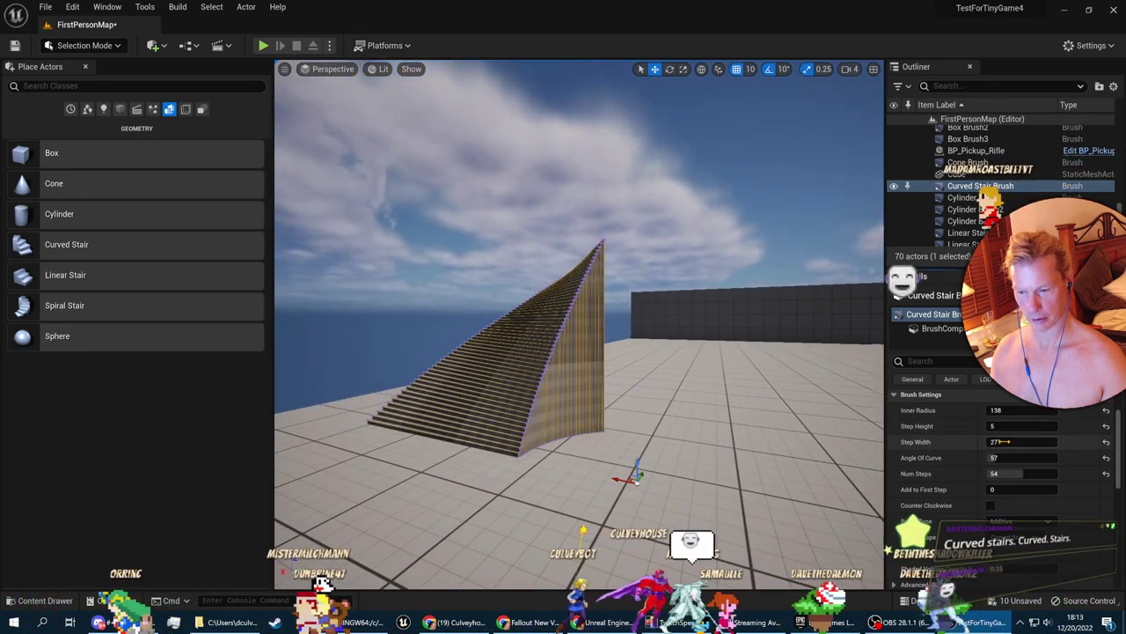
drag(1010, 443, 990, 443)
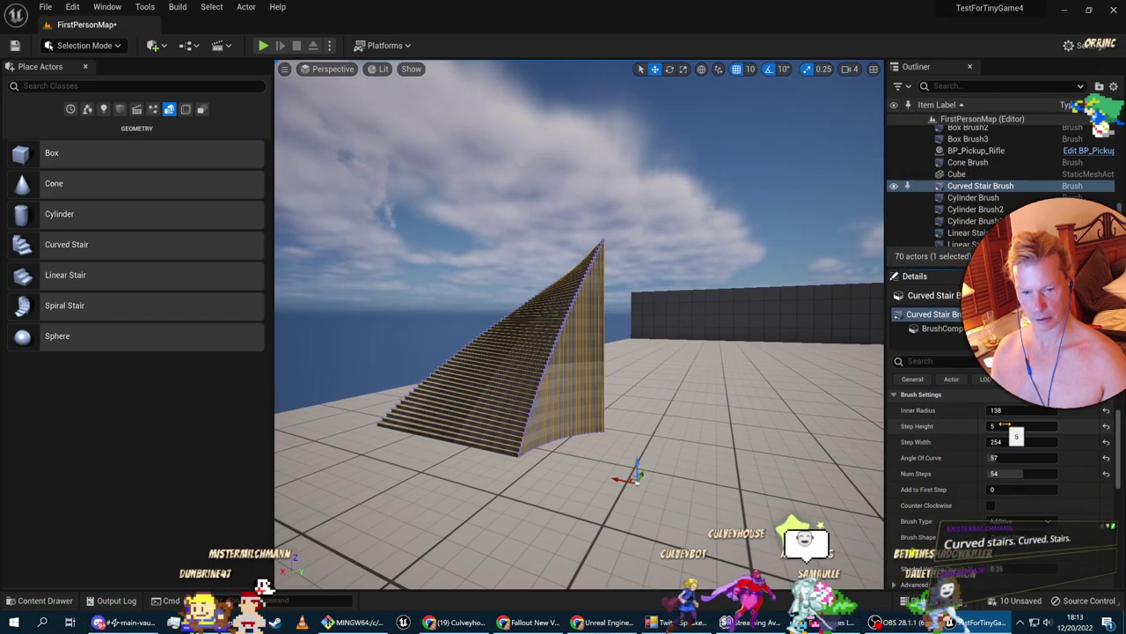
drag(1003, 427, 998, 427)
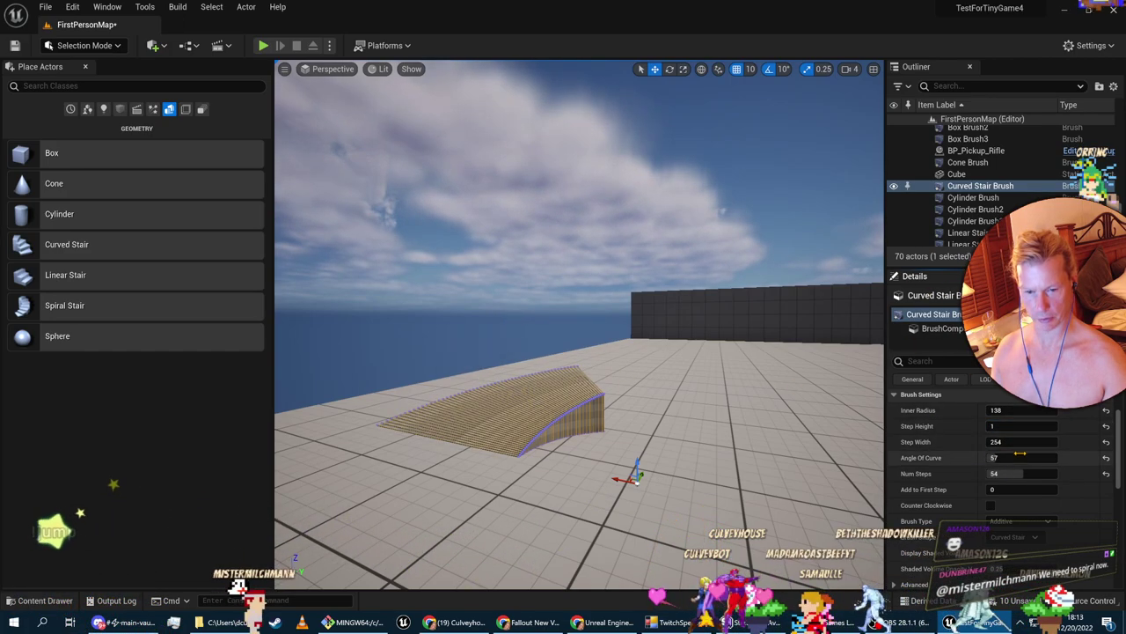
drag(1017, 444, 1019, 443)
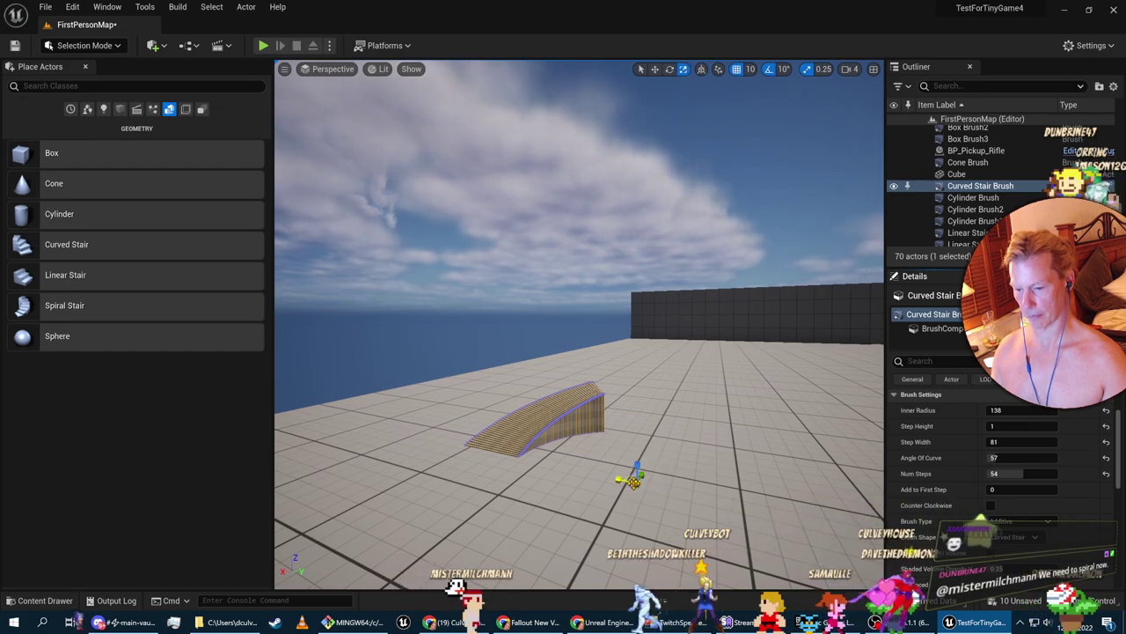
Scale the curved staircase up uniformly so that it becomes several times larger
drag(635, 482, 707, 426)
key(s)
mouse_move(635, 479)
right_down()
mouse_move(625, 481)
mouse_move(644, 449)
mouse_move(656, 471)
mouse_move(633, 473)
right_up()
key(w)
key(s)
right_drag(573, 352, 544, 406)
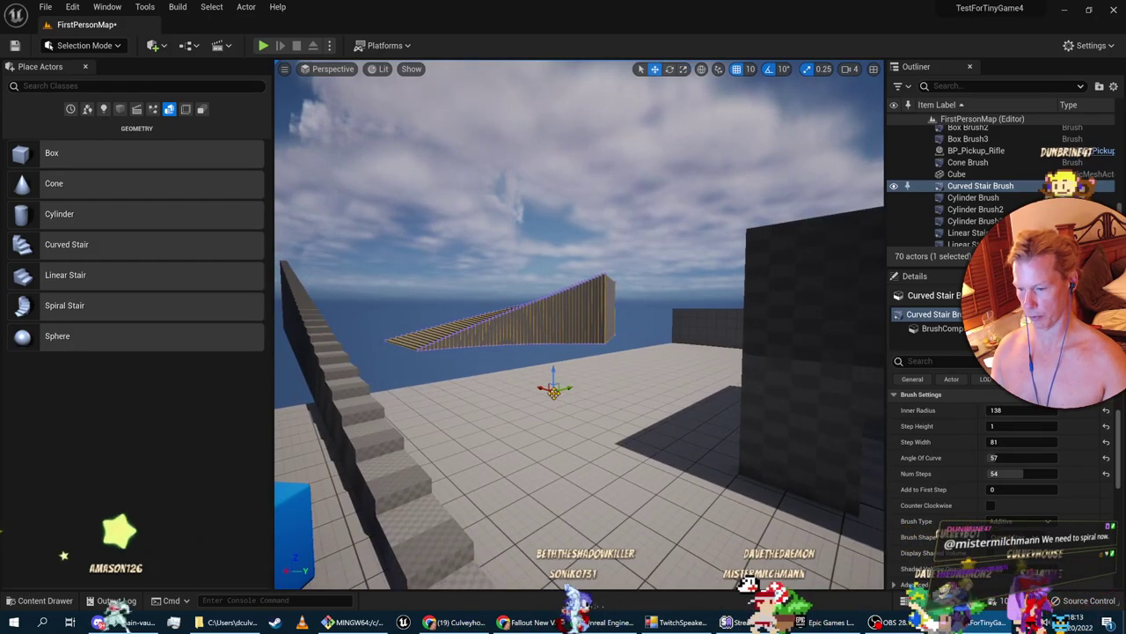
Move the enlarged curved staircase across the floor until it stands beside the dark building, and clear the selection
mouse_move(541, 387)
mouse_down()
mouse_move(858, 505)
mouse_move(817, 496)
mouse_up()
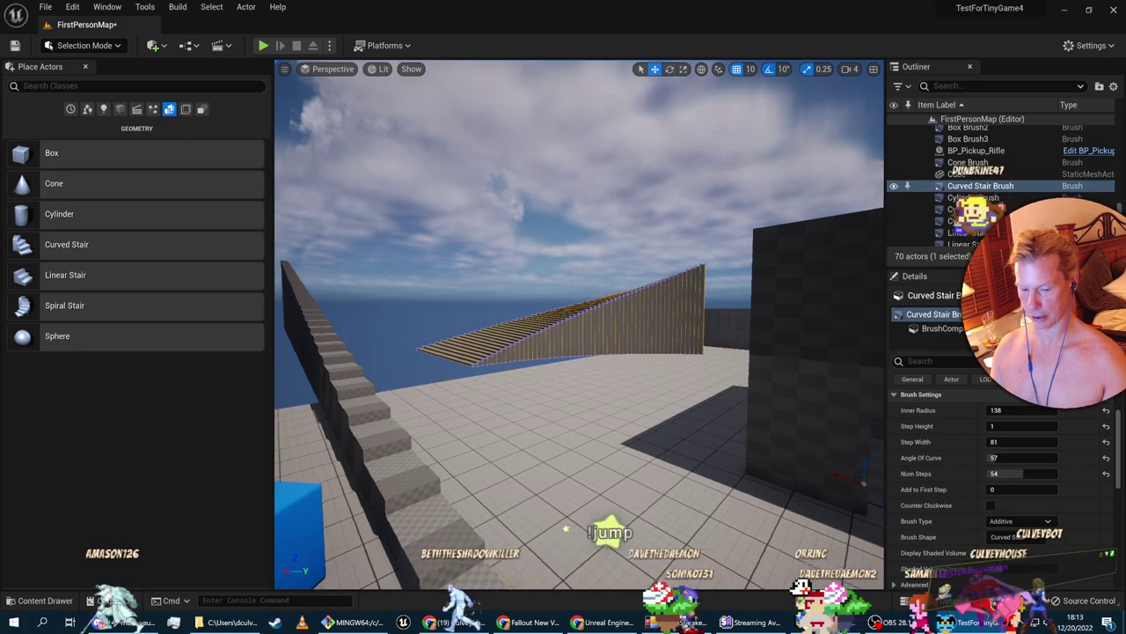
right_drag(599, 424, 633, 435)
key(a)
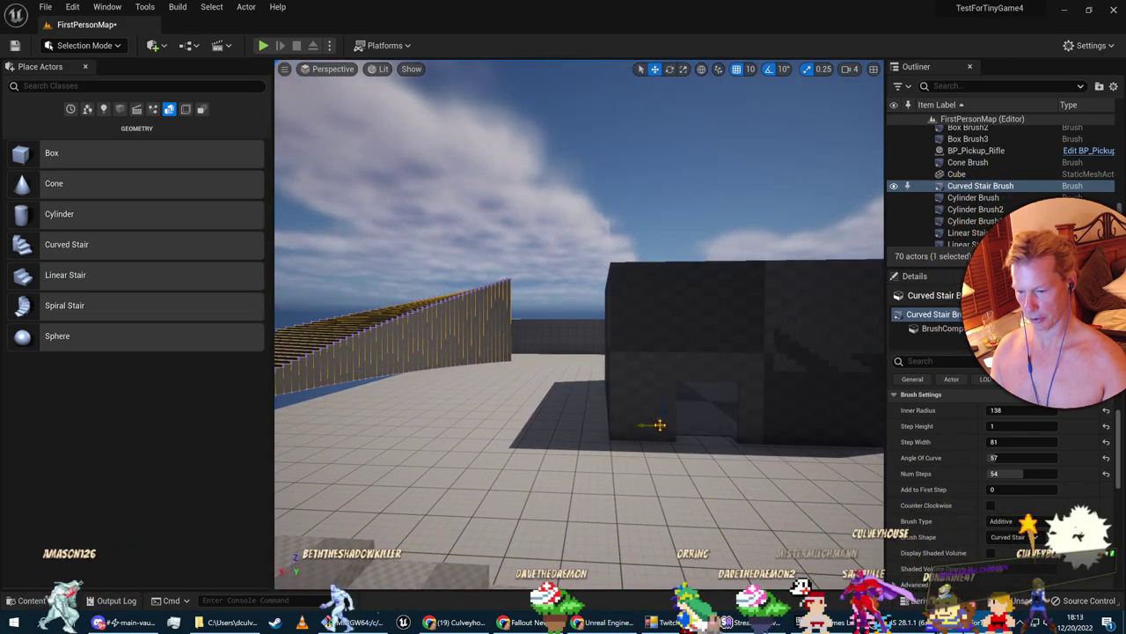
right_drag(660, 425, 660, 425)
key(a)
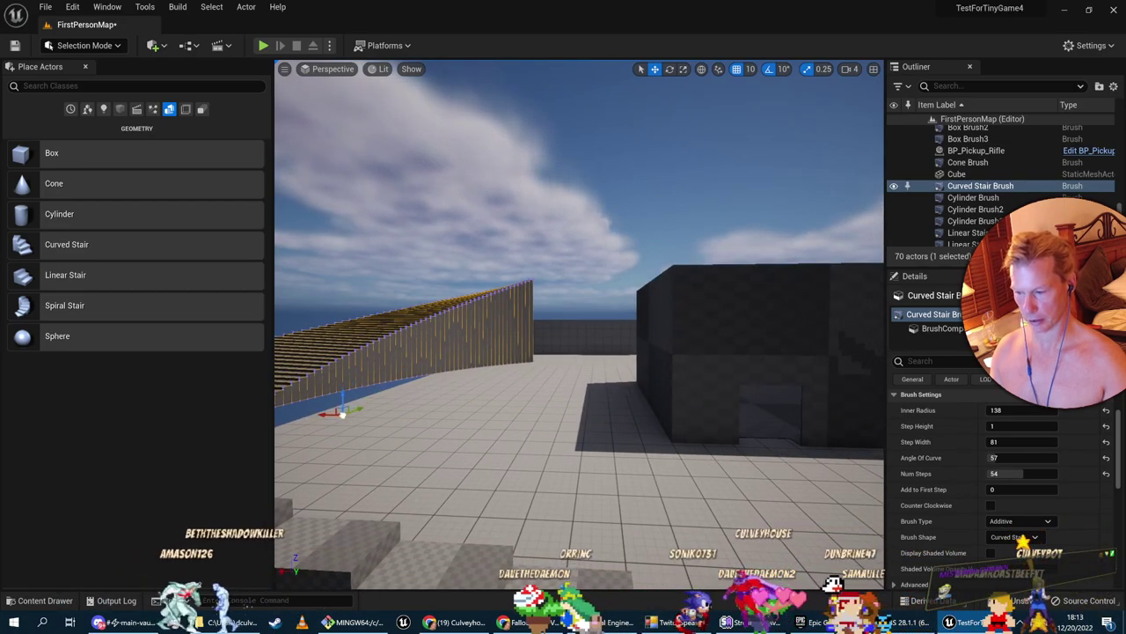
mouse_move(342, 400)
mouse_down()
mouse_move(786, 431)
mouse_move(731, 444)
mouse_up()
click(672, 485)
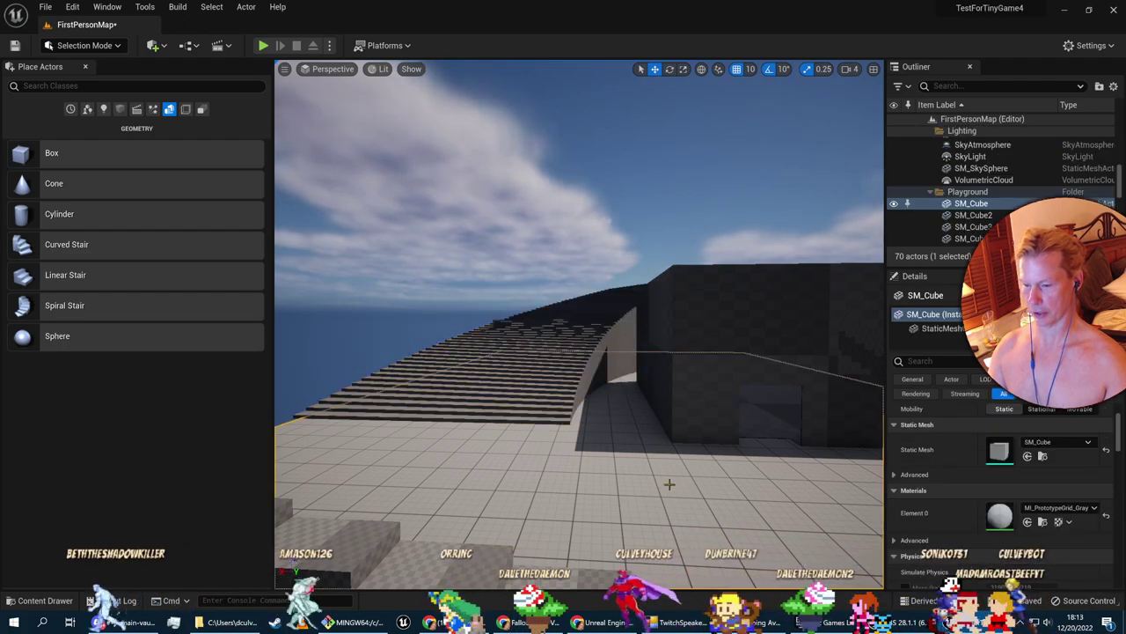
key(Escape)
Play the level, walk up and around the enlarged curved staircase to test its steps, and end the play session
right_drag(563, 492, 534, 500)
key(w)
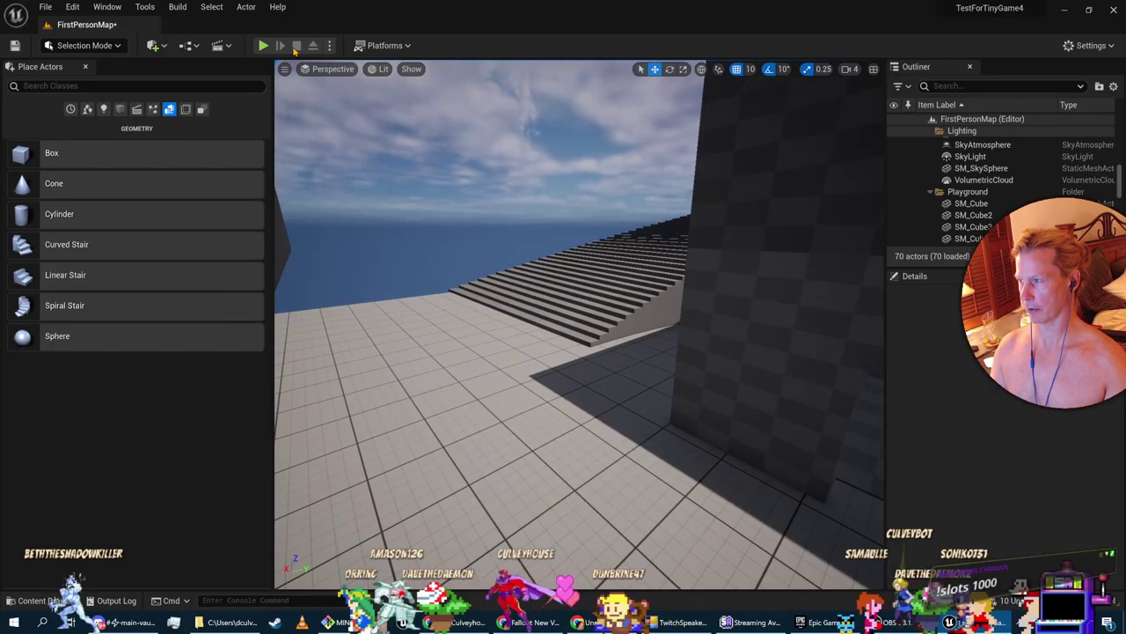
click(263, 46)
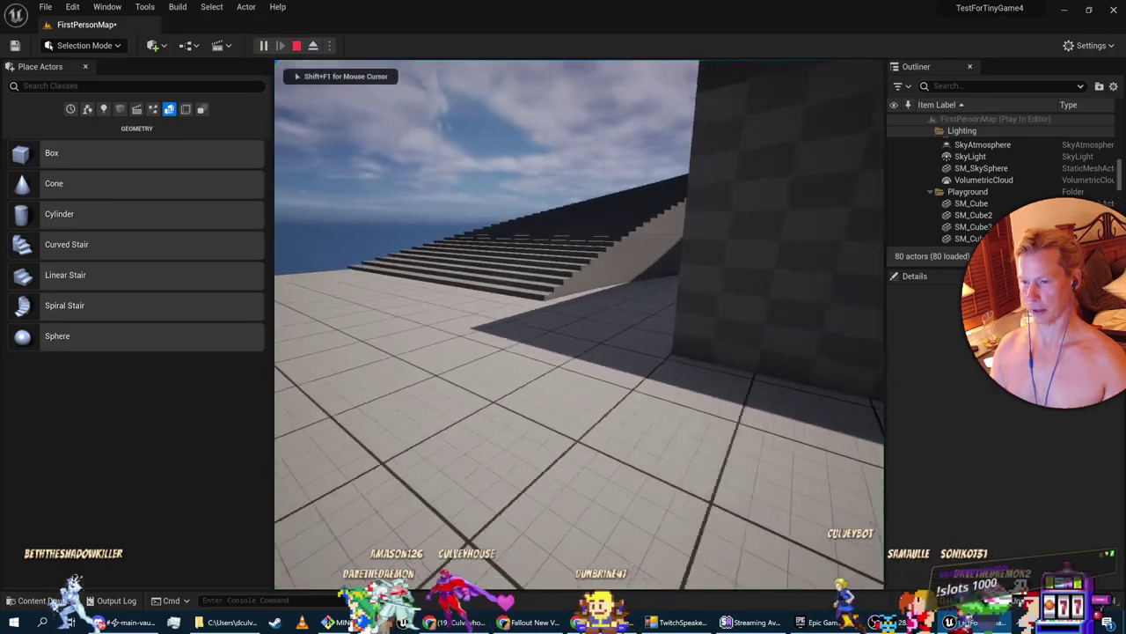
key(w)
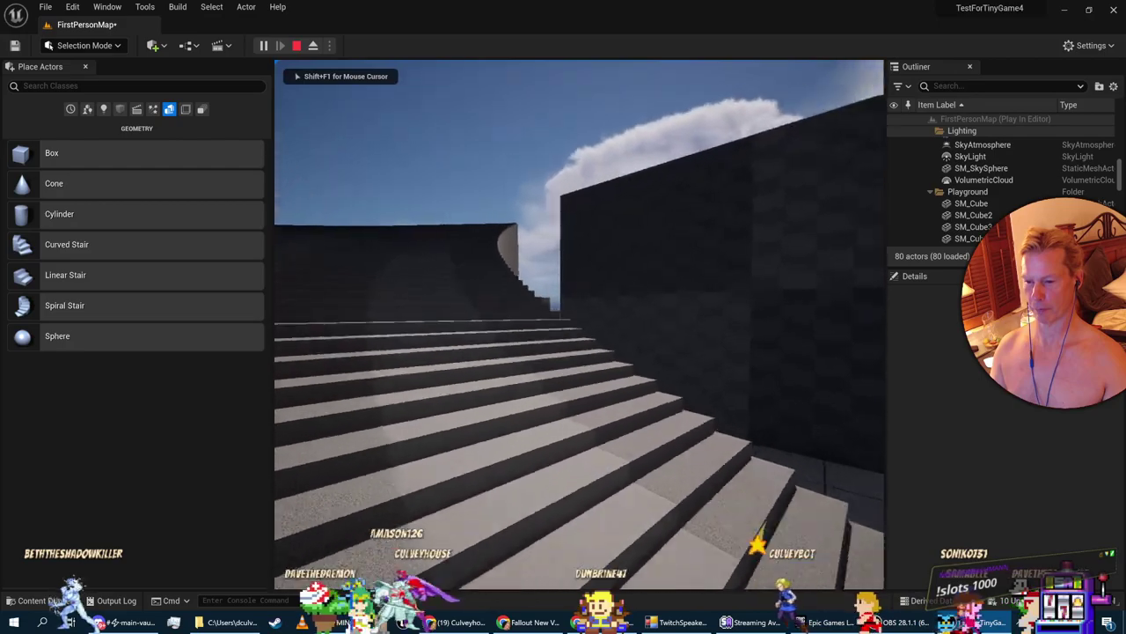
key(w)
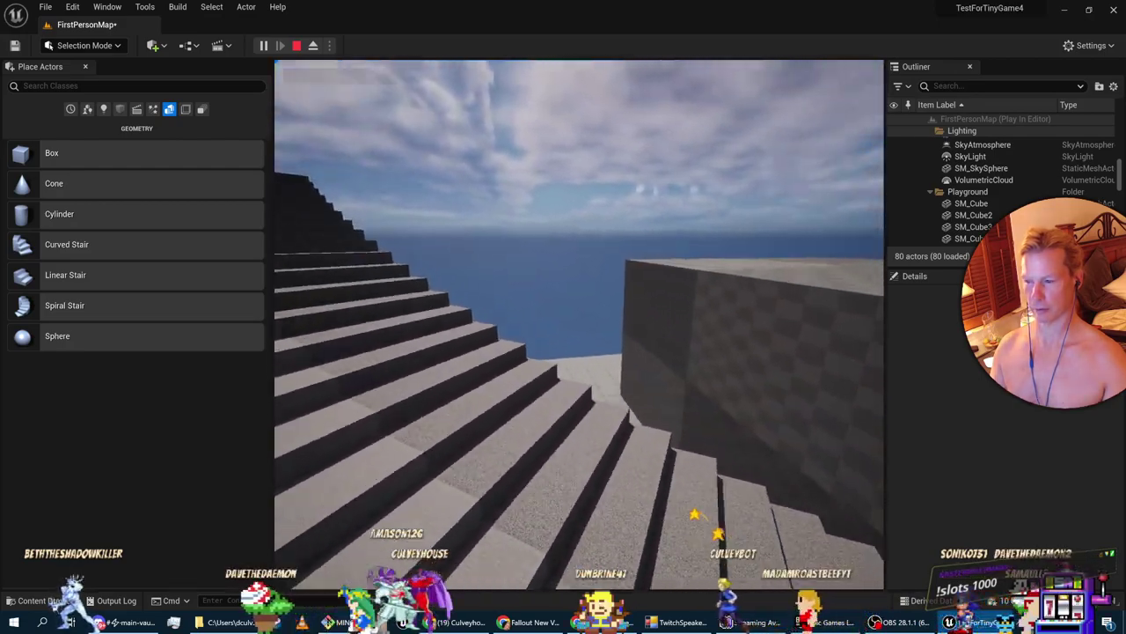
key(w)
key(space)
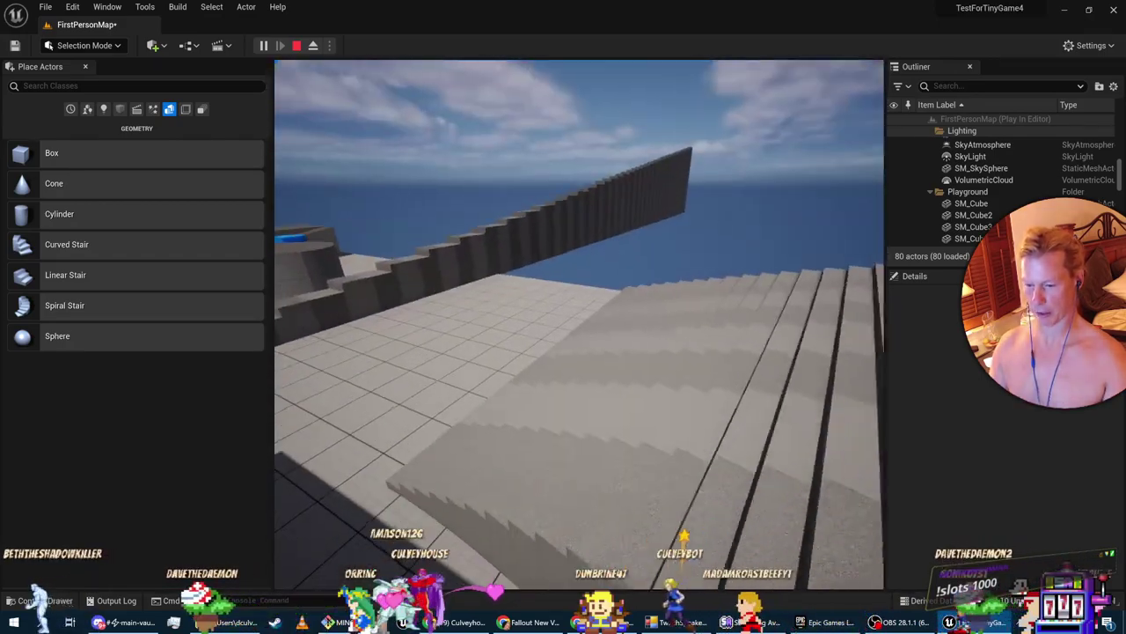
key(w)
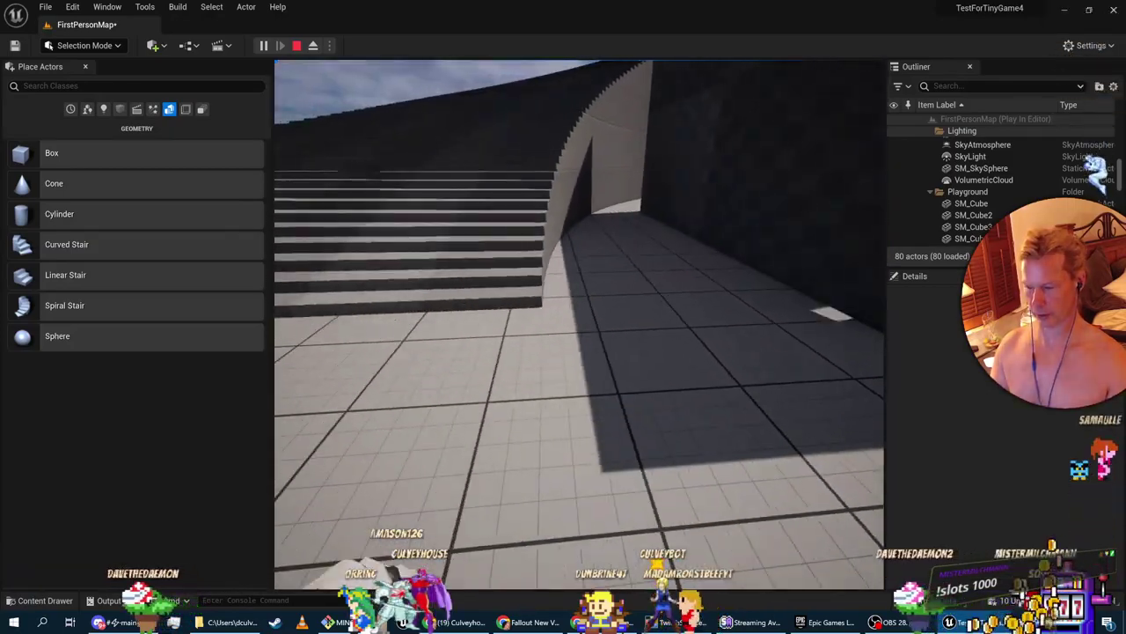
key(w)
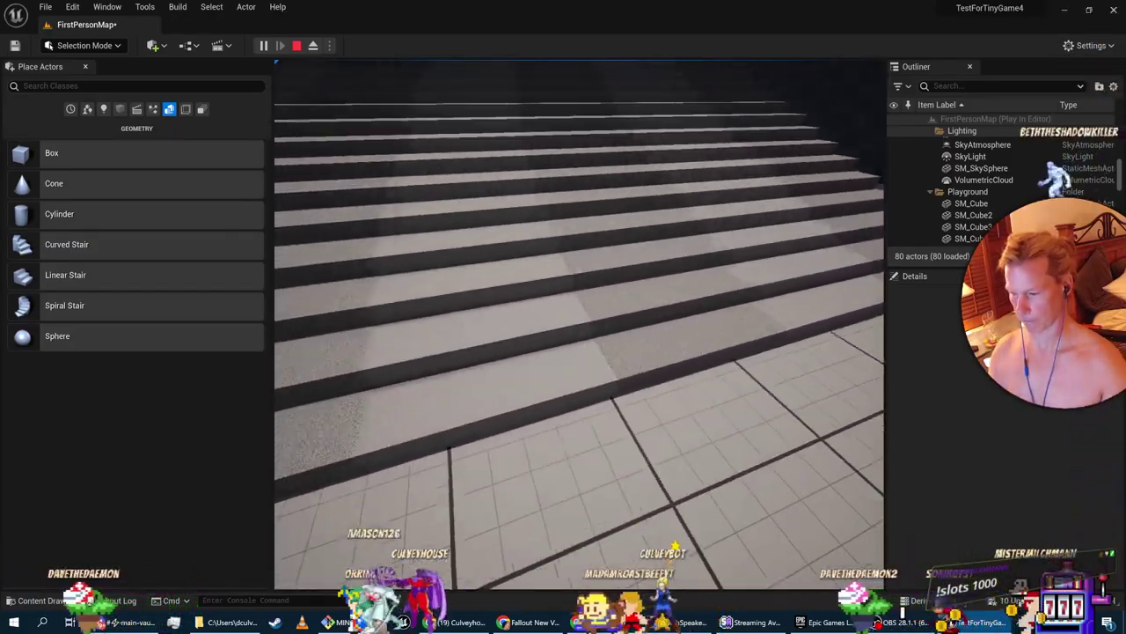
key(w)
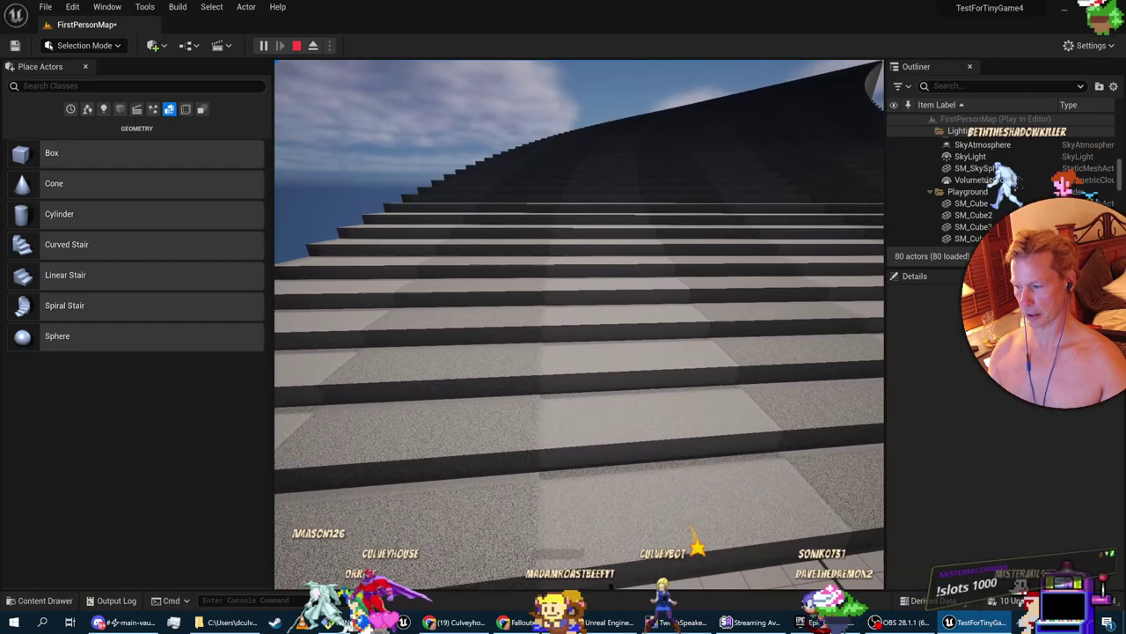
key(Escape)
Apply the M_Ground_Moss material to the tread of a single step near the foot of the curved staircase
click(499, 374)
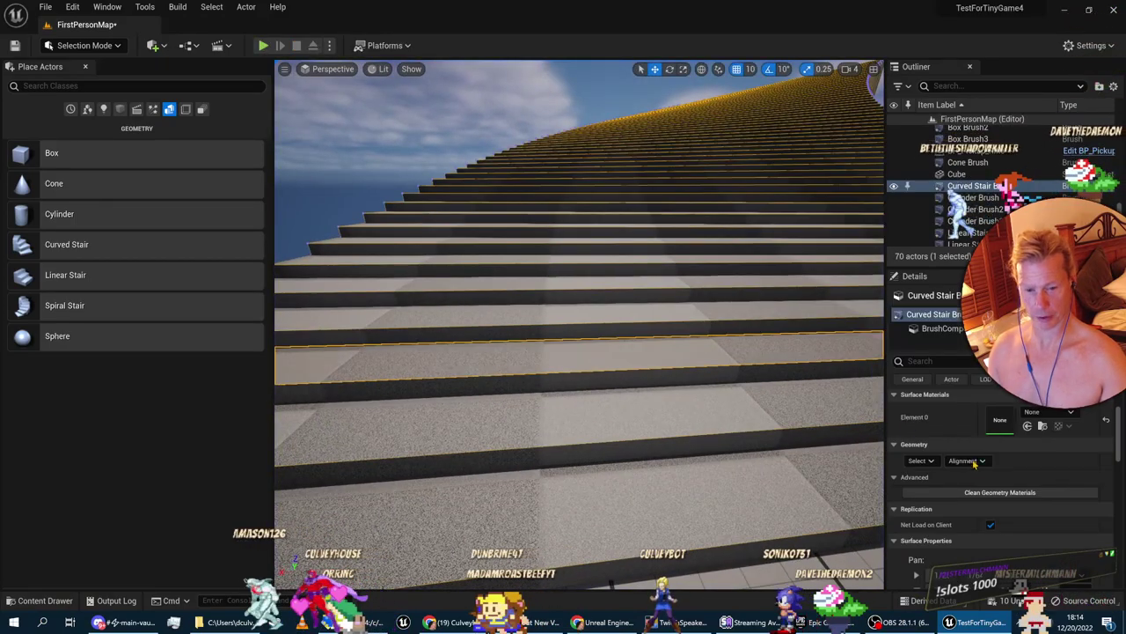
scroll(994, 453, up, 2)
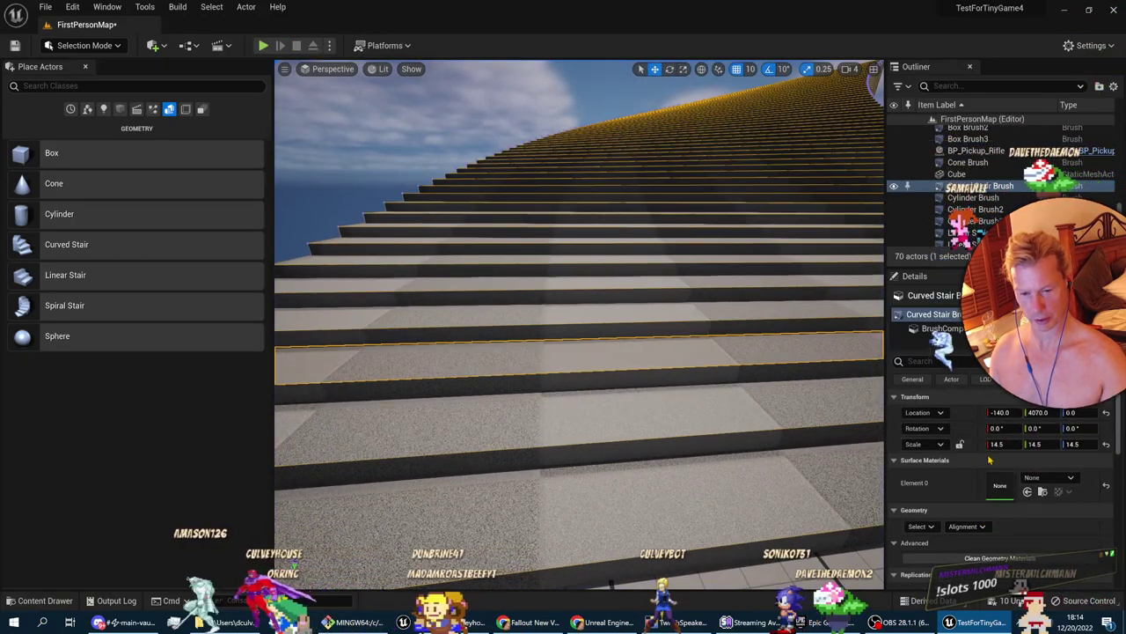
click(1029, 478)
scroll(972, 413, down, 1)
scroll(972, 414, down, 1)
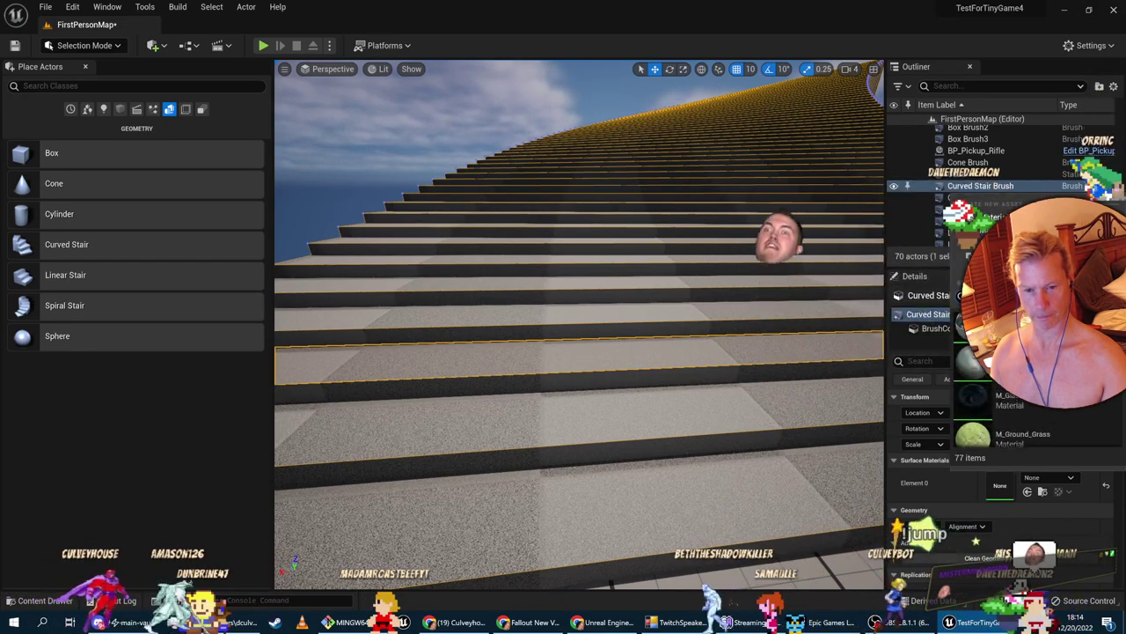
scroll(972, 414, down, 3)
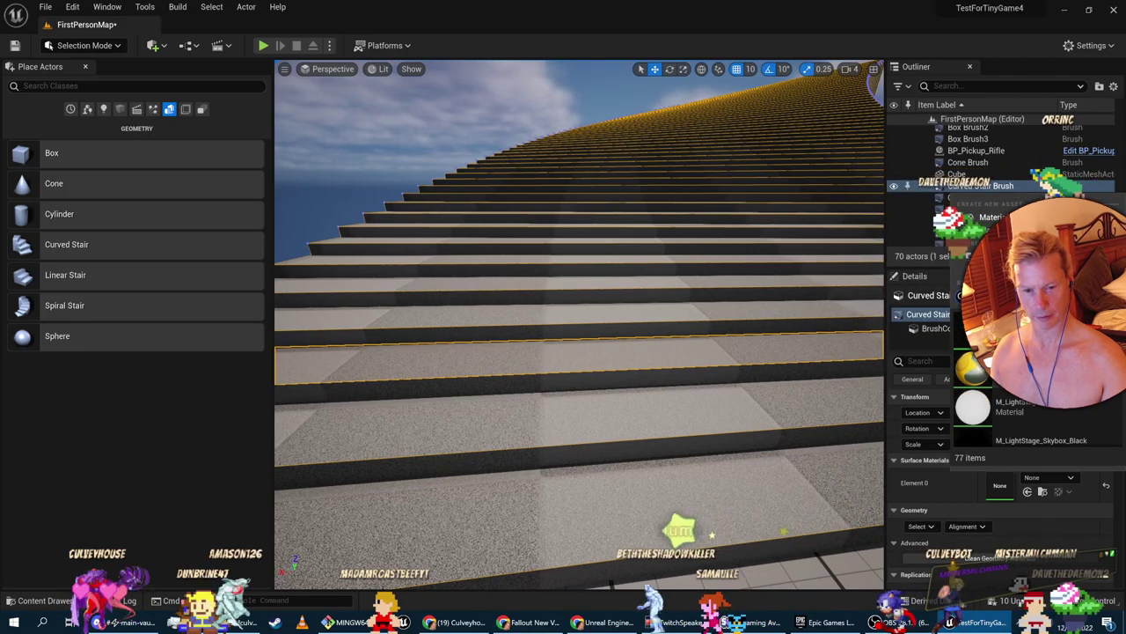
scroll(1042, 378, up, 1)
click(1042, 377)
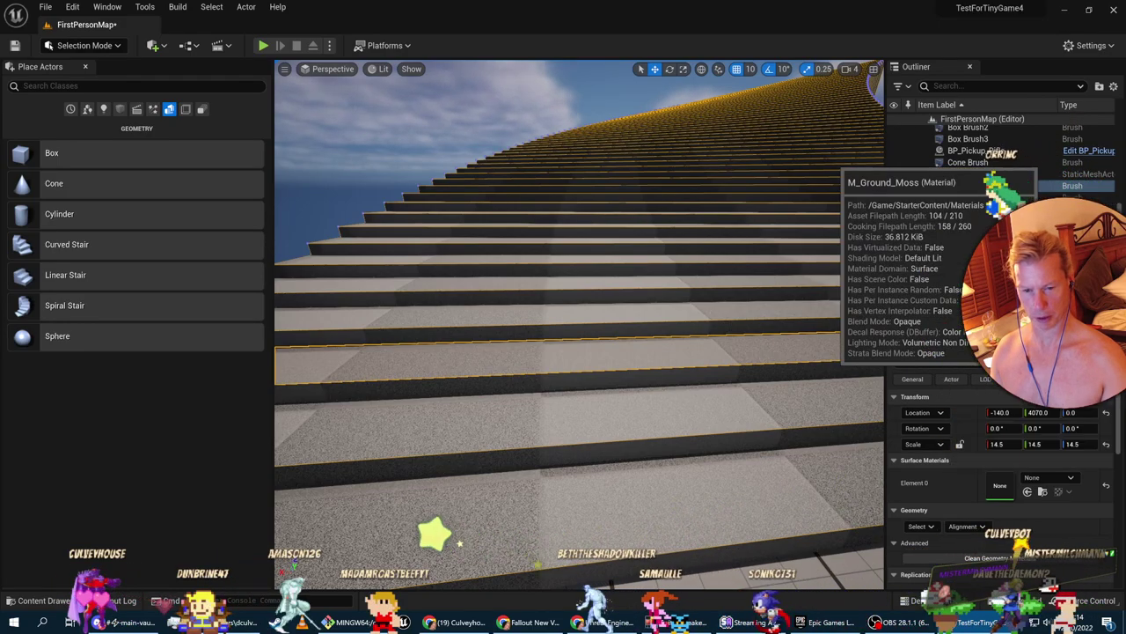
click(972, 413)
key(s)
right_drag(769, 428, 801, 429)
key(d)
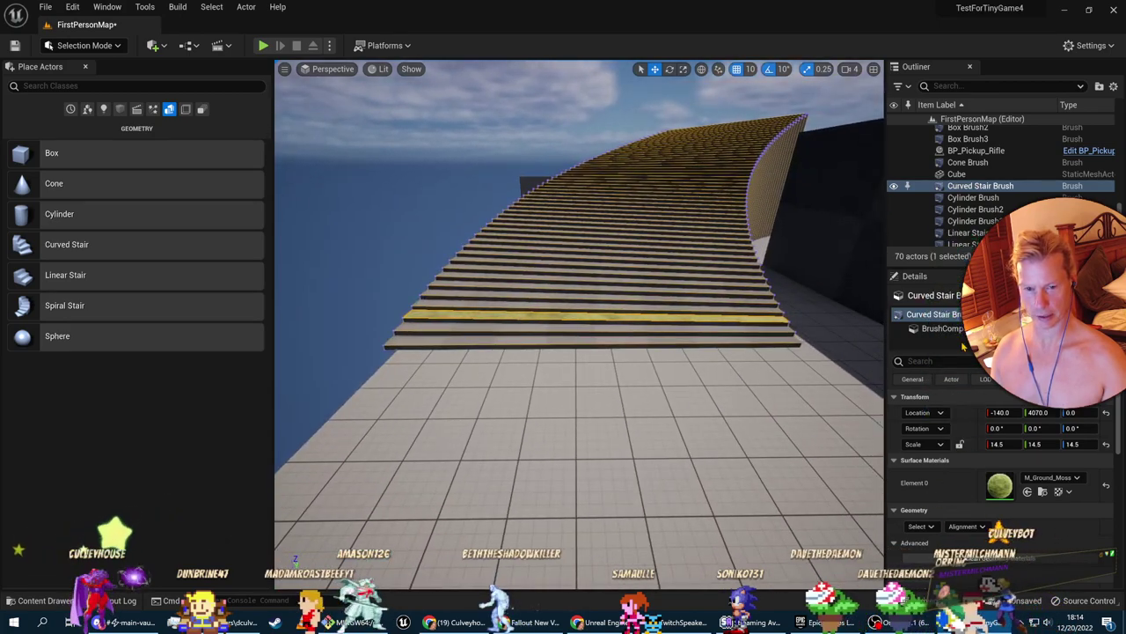
Select the whole Curved Stair Brush, look through its brush, replication and HLOD settings, and clear the selection
click(939, 328)
click(933, 314)
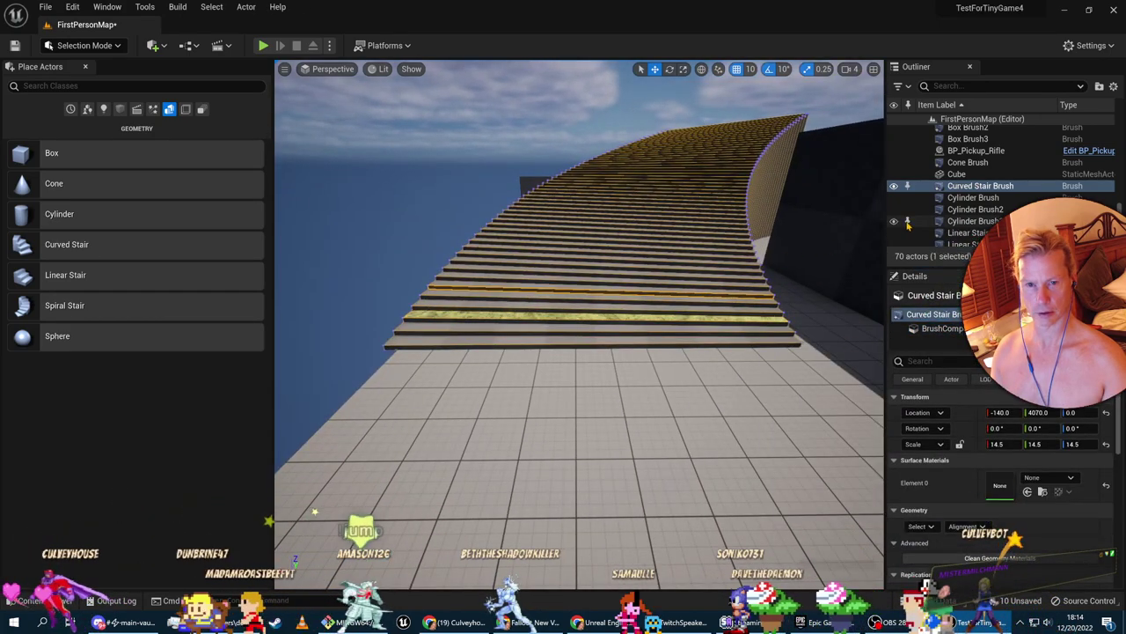
click(962, 188)
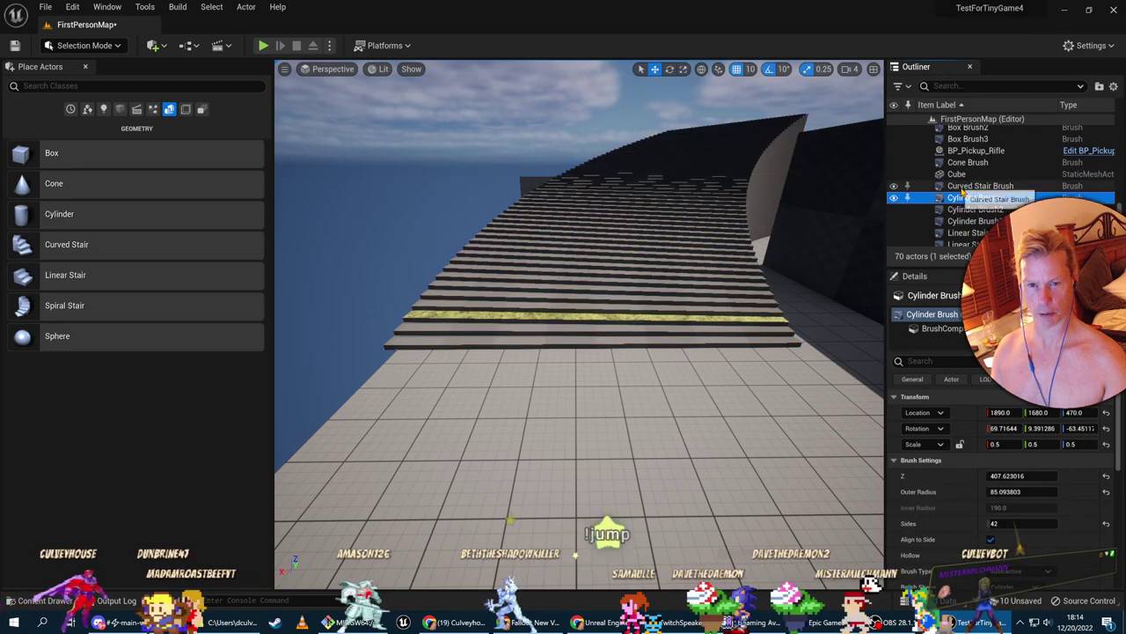
scroll(1055, 493, down, 5)
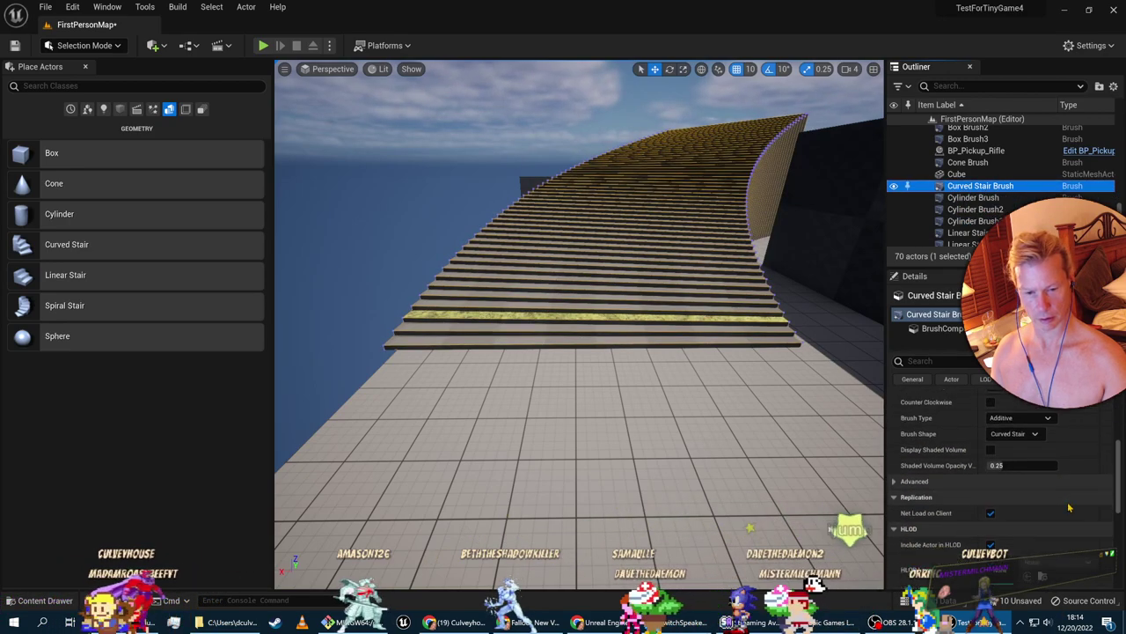
scroll(1073, 513, down, 2)
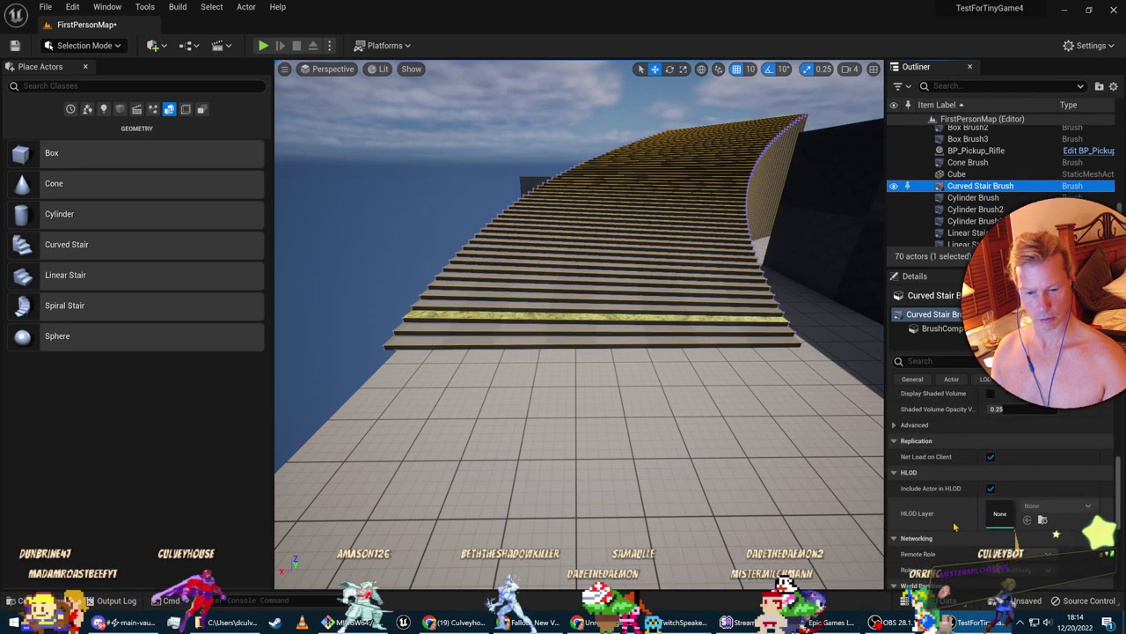
scroll(955, 526, up, 7)
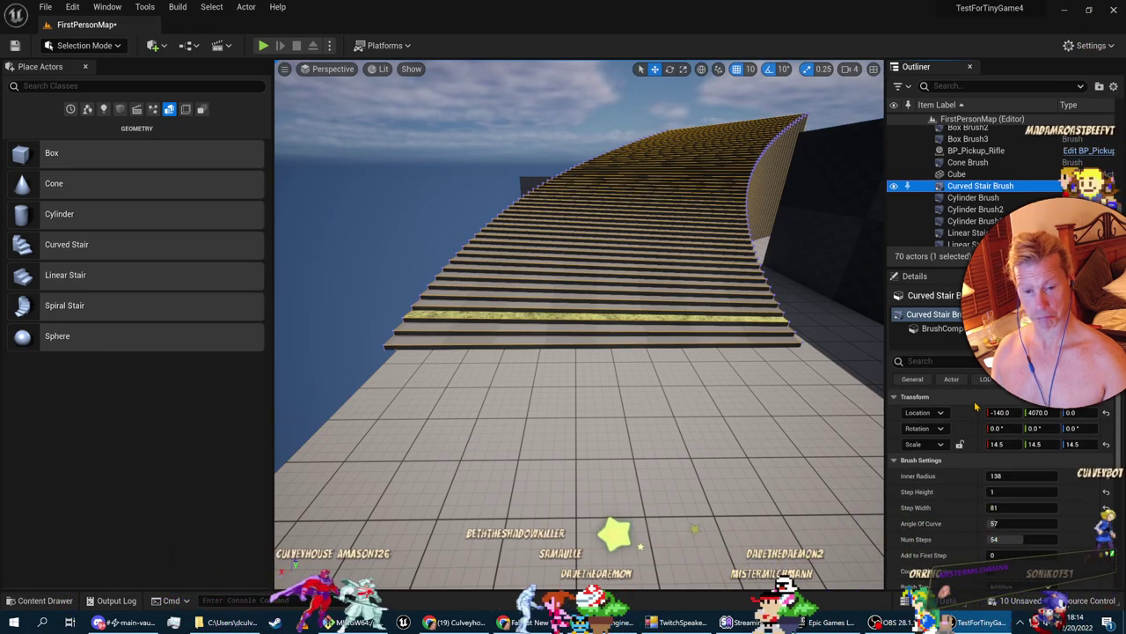
key(Escape)
Switch to the Udemy Brushes lecture, watch the curved and spiral stair settings, and pause at the spiral stair's step height
key(alt+Tab)
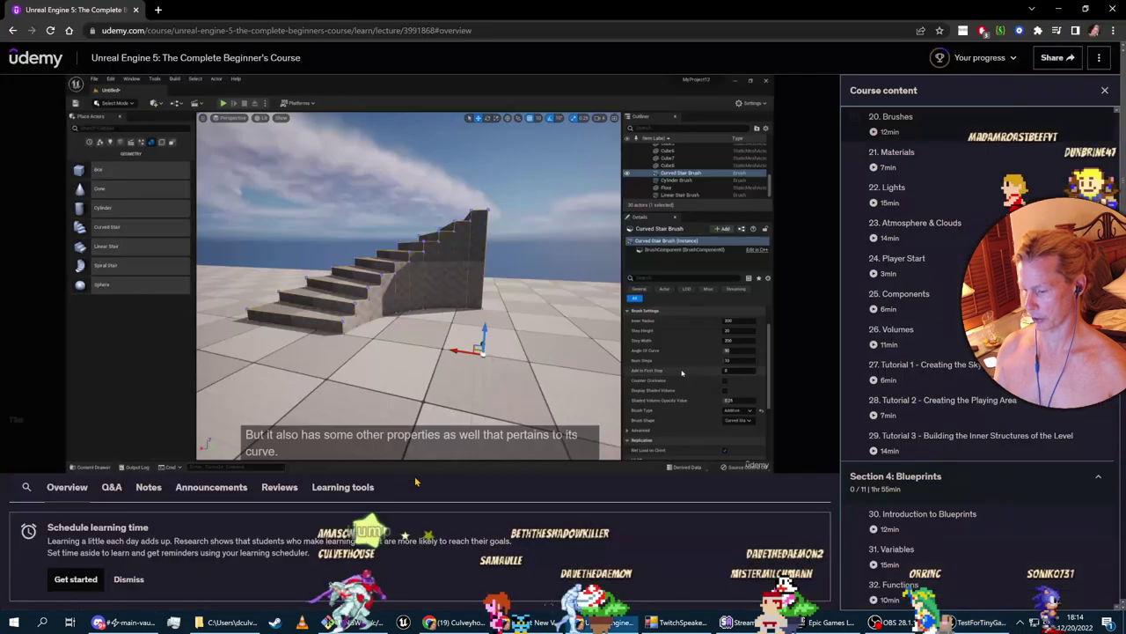
click(16, 459)
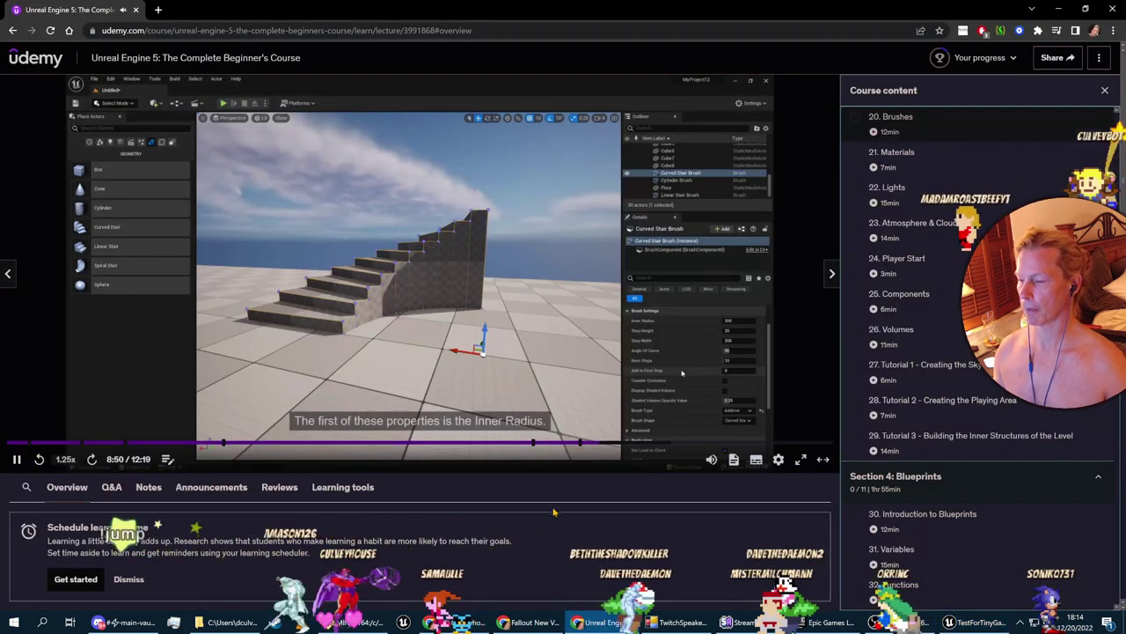
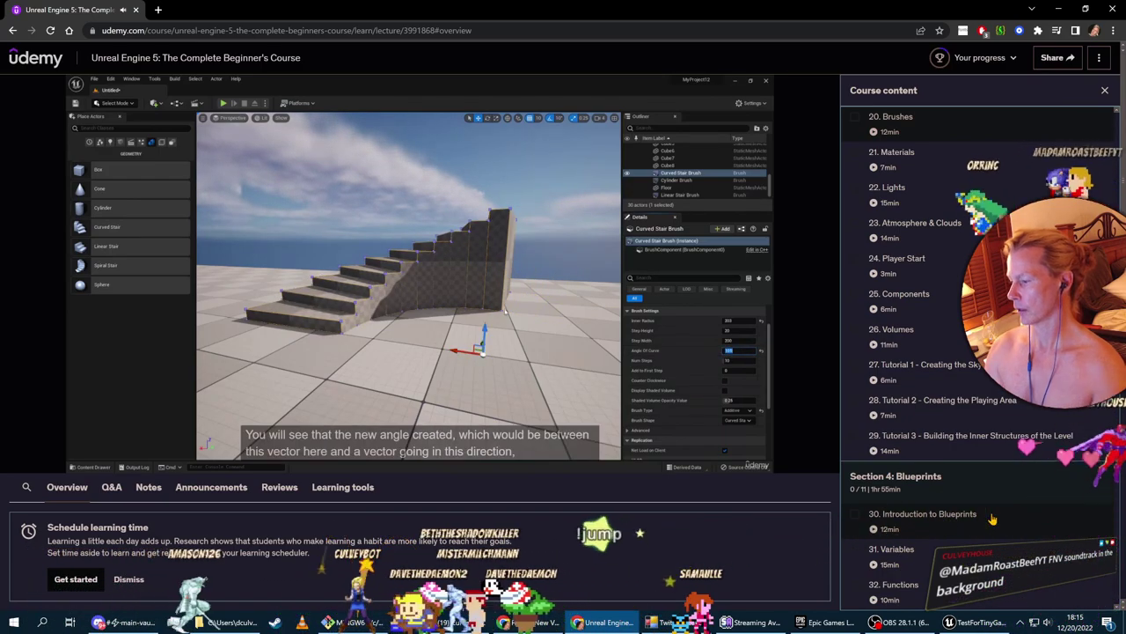
click(16, 459)
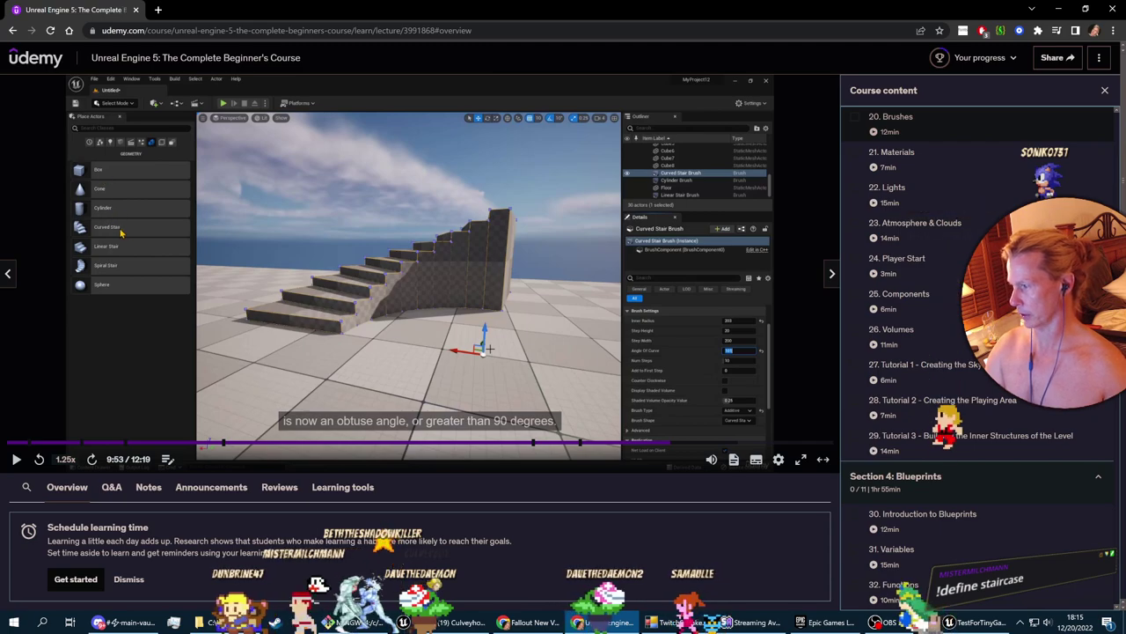
click(16, 459)
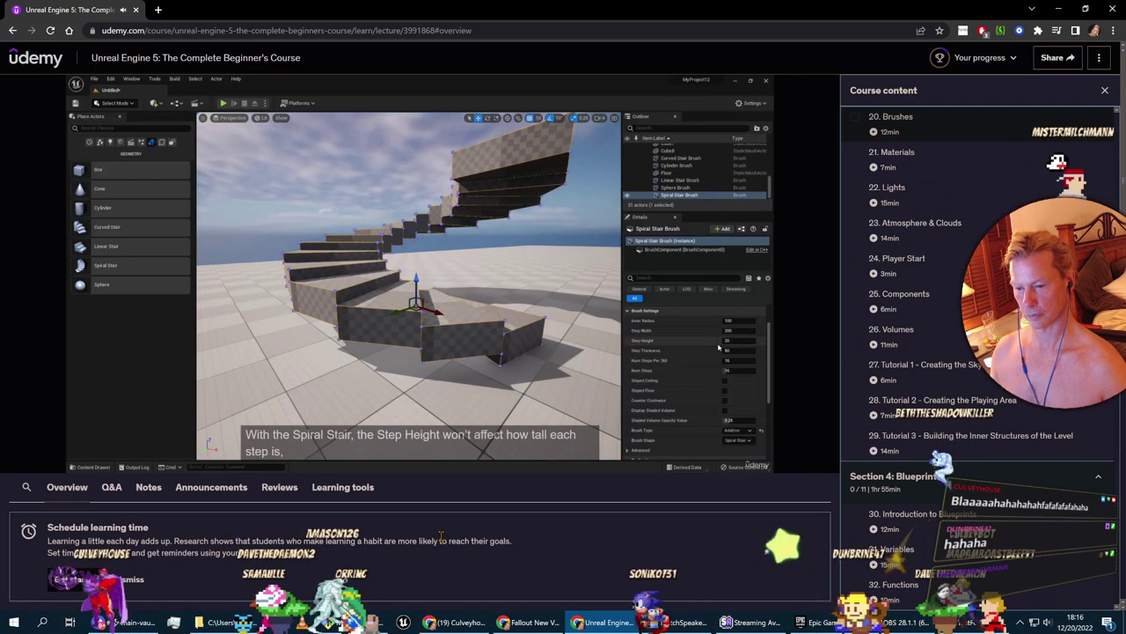
mouse_move(27, 471)
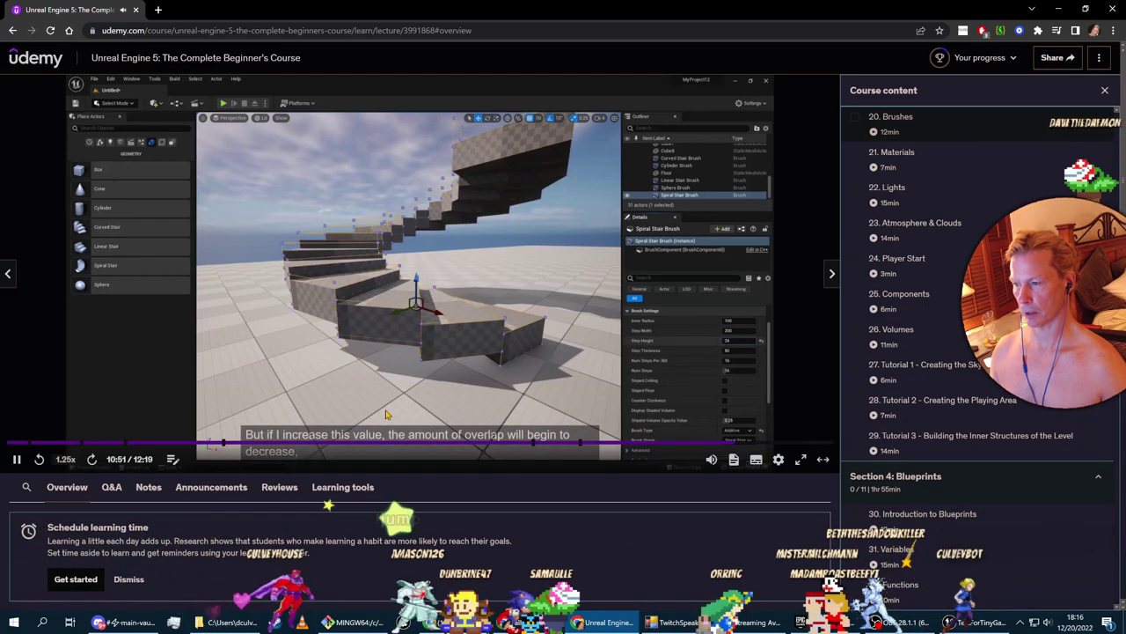
click(14, 459)
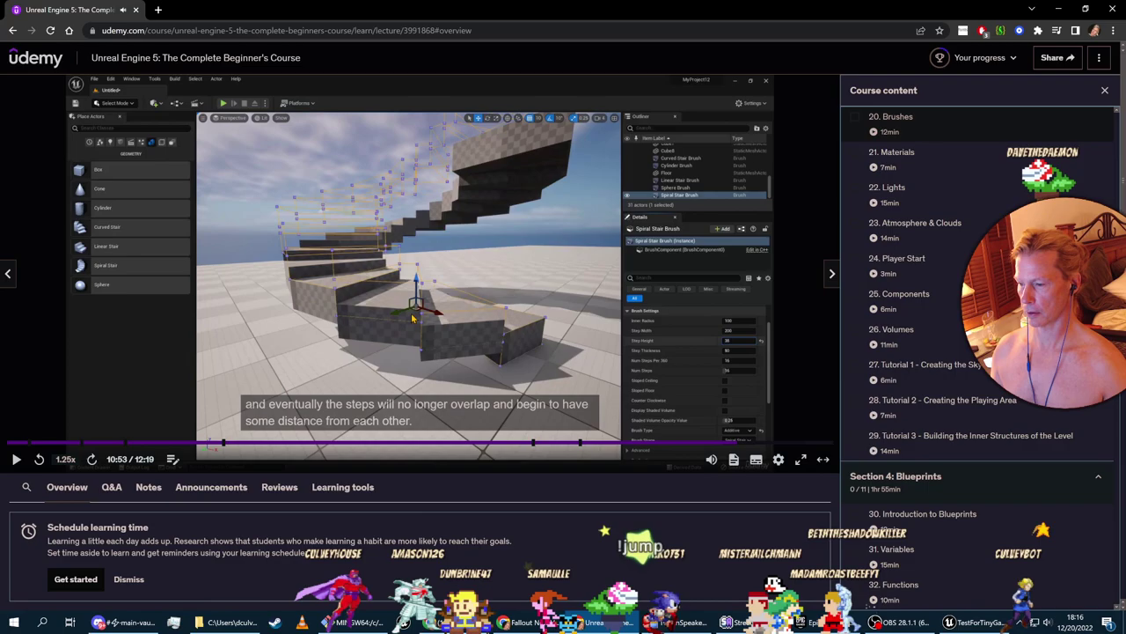
Return to the Unreal Editor and delete the long, narrow linear staircase and one quarter of the grey cylinder
key(alt+Tab)
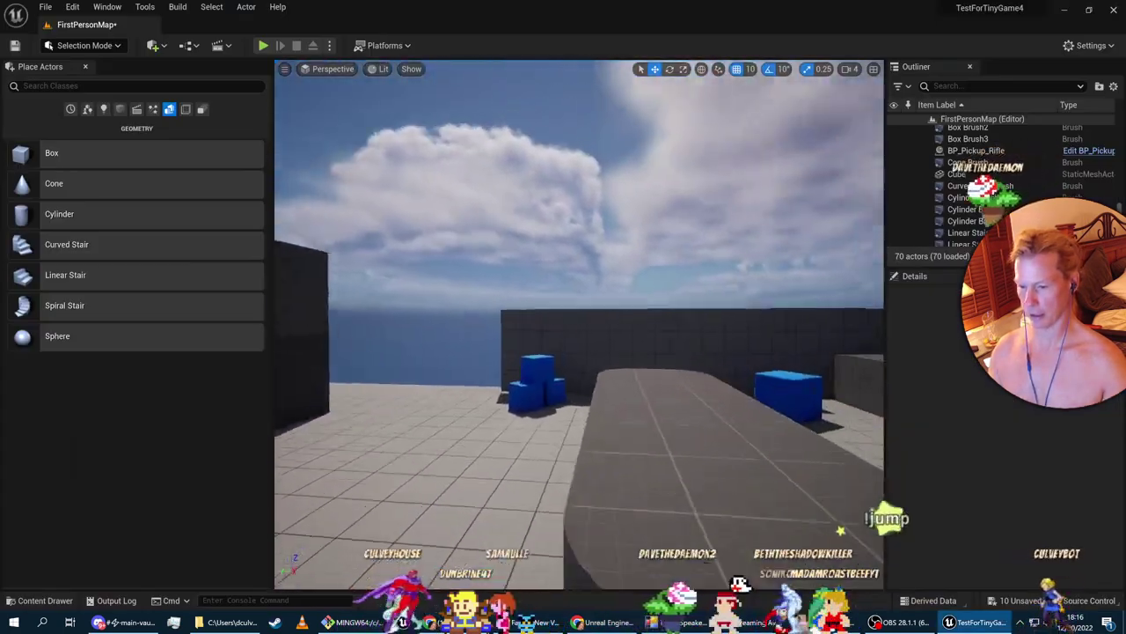
mouse_move(578, 326)
right_down()
mouse_move(584, 345)
mouse_move(774, 346)
mouse_move(780, 299)
mouse_move(766, 291)
mouse_move(579, 323)
right_up()
key(w)
right_drag(558, 390, 689, 426)
click(642, 407)
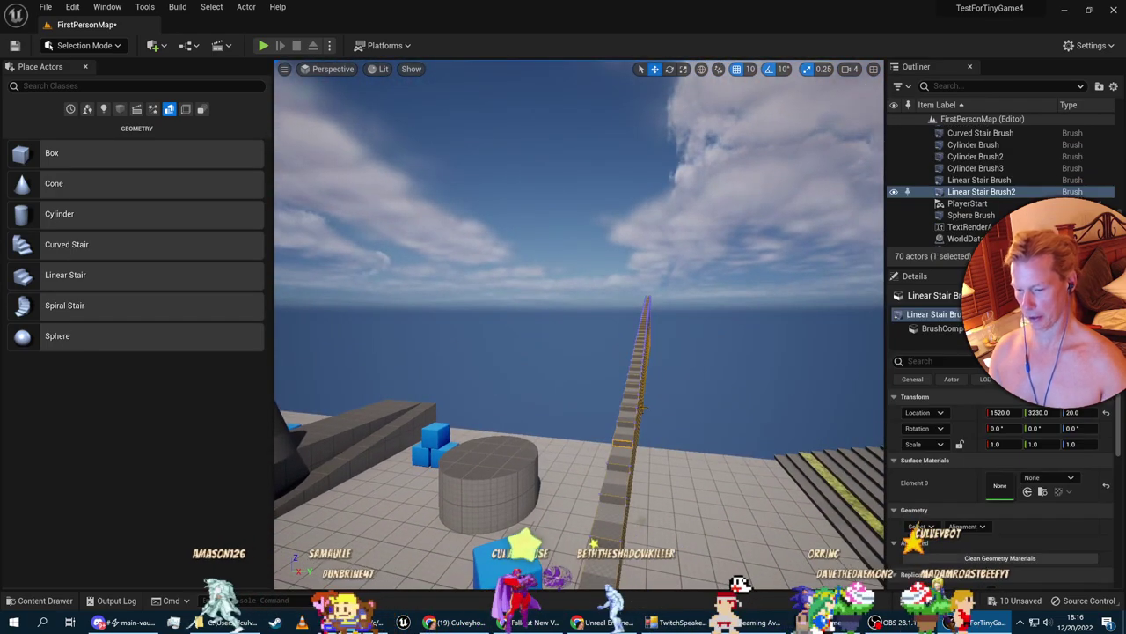
key(Delete)
click(500, 467)
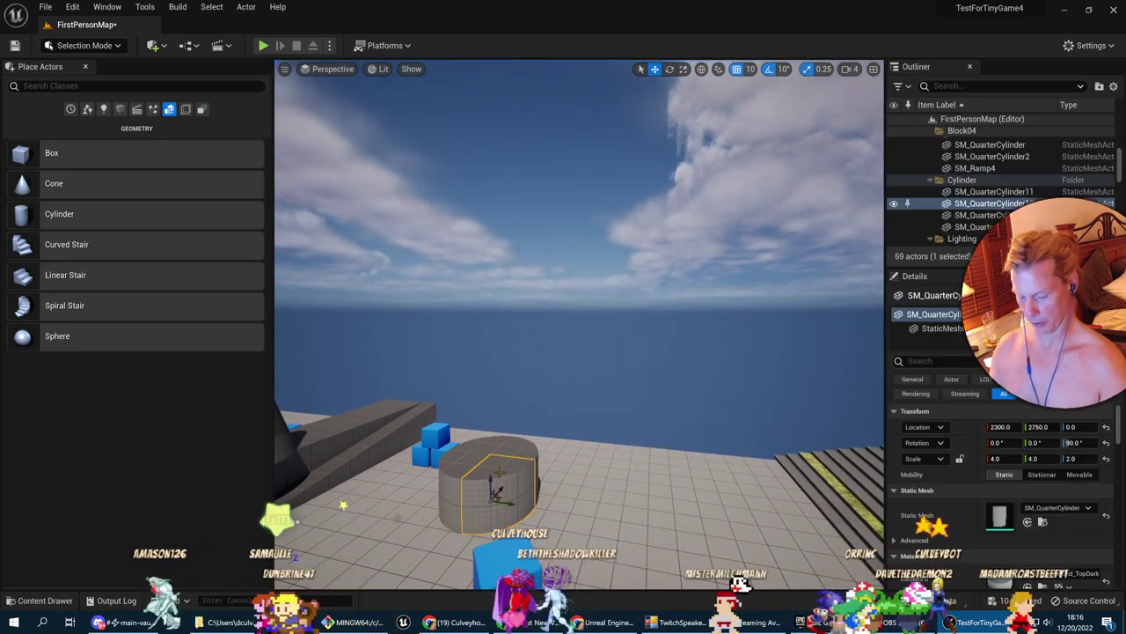
key(Delete)
Place a Spiral Stair brush on the open floor between the blue cube and the curved staircase
right_drag(508, 475, 538, 542)
key(w)
key(s)
key(d)
key(s)
key(w)
key(s)
key(w)
right_drag(651, 444, 656, 444)
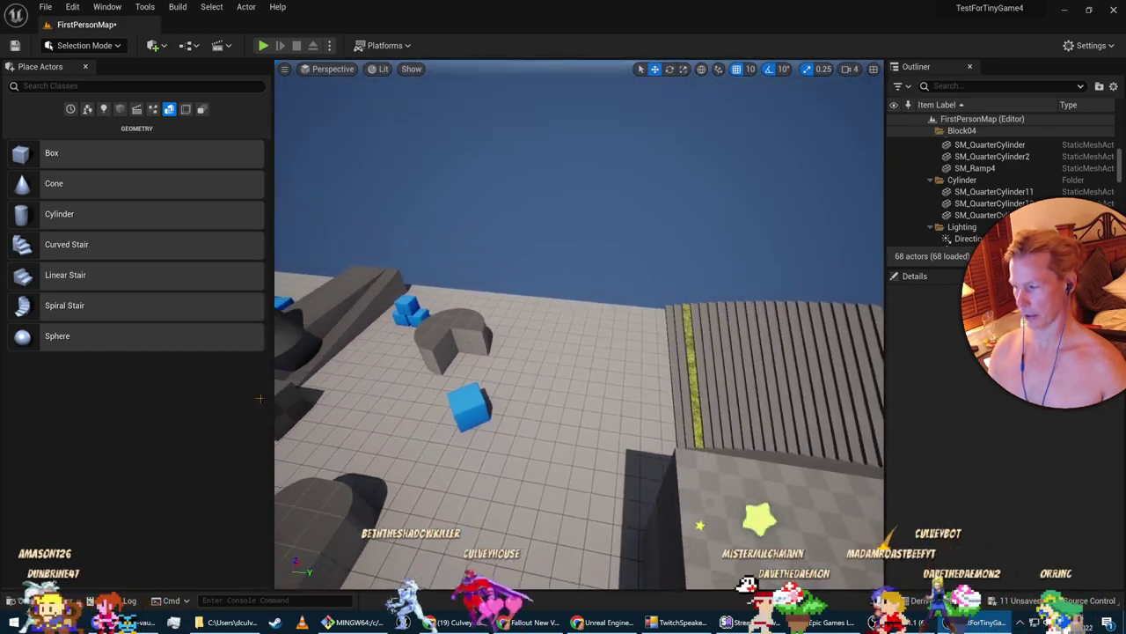
mouse_move(88, 305)
mouse_down()
mouse_move(541, 381)
mouse_move(560, 409)
mouse_up()
key(d)
right_drag(560, 409, 313, 385)
Play the level, climb the spiral staircase to inspect its steps, end the session and focus on the staircase
click(263, 45)
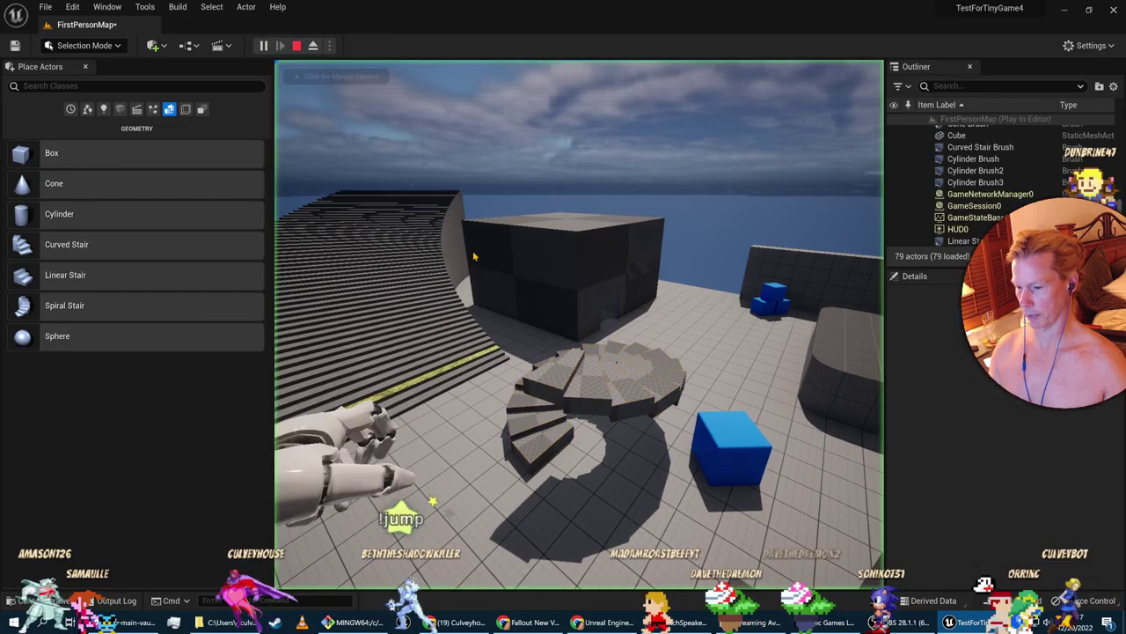
key(w)
key(w)
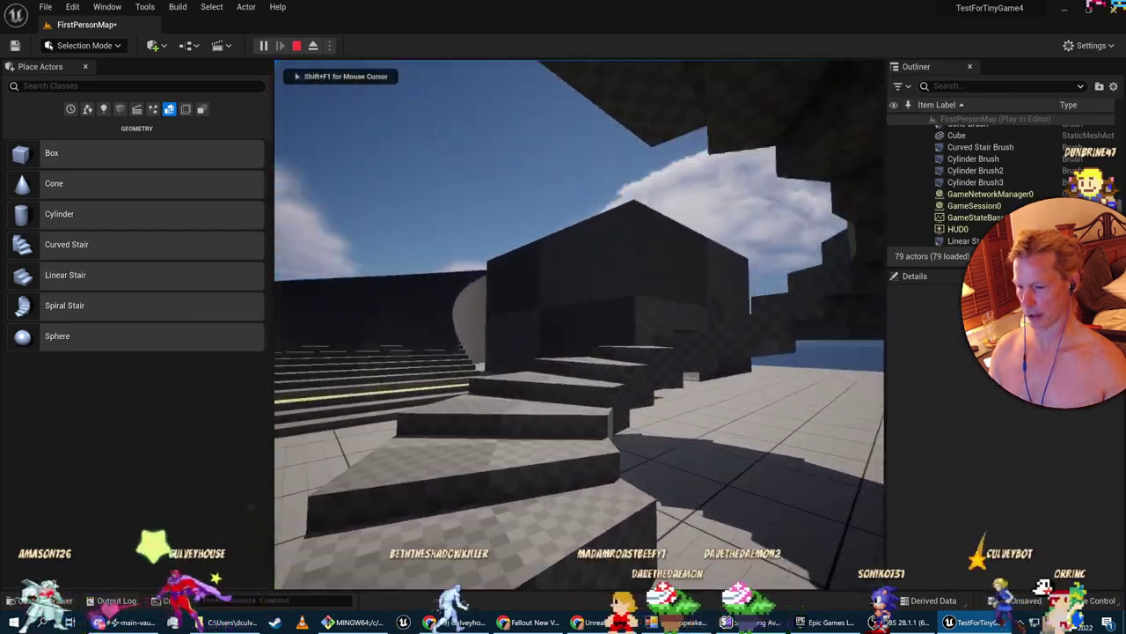
key(w)
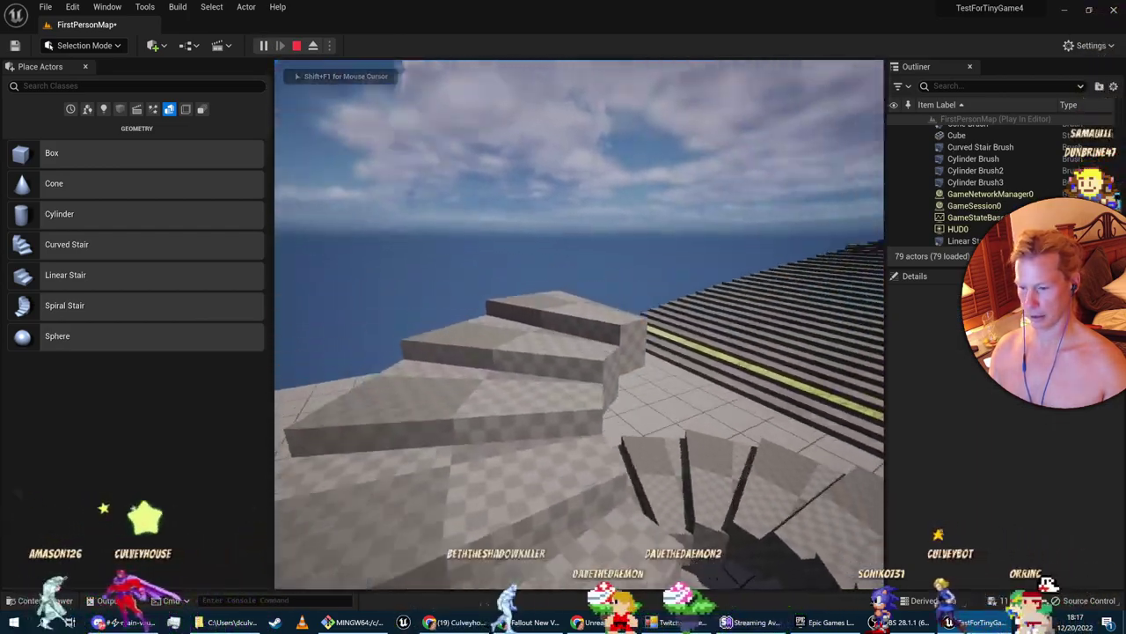
key(w)
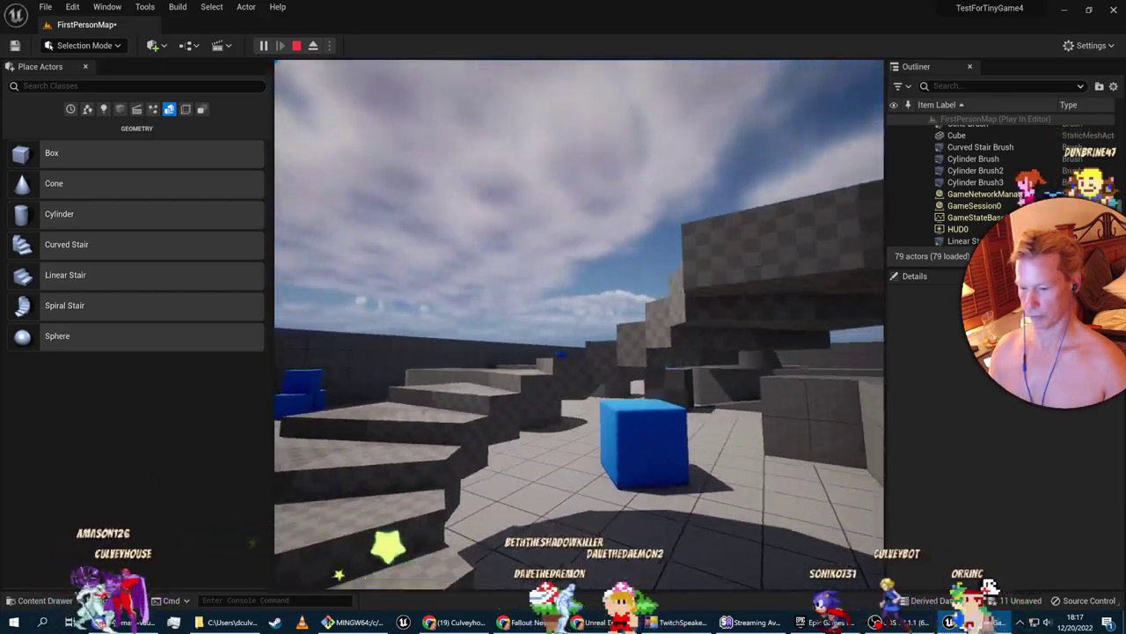
key(Escape)
key(f)
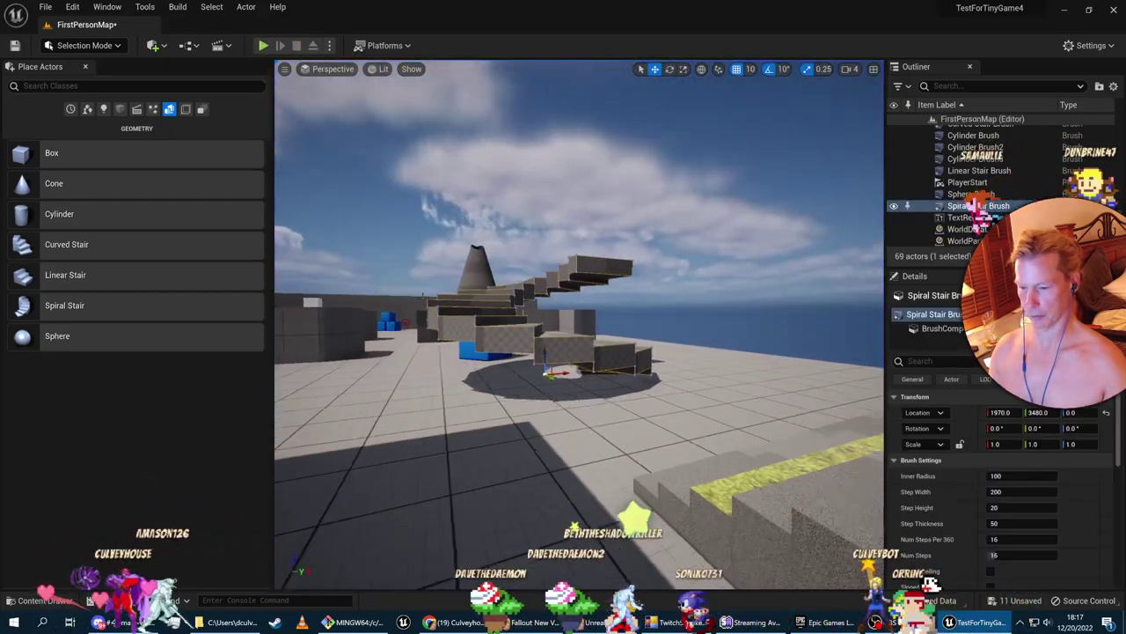
Set the spiral staircase's inner radius to 155, step width to 220 and step height to 29
click(562, 350)
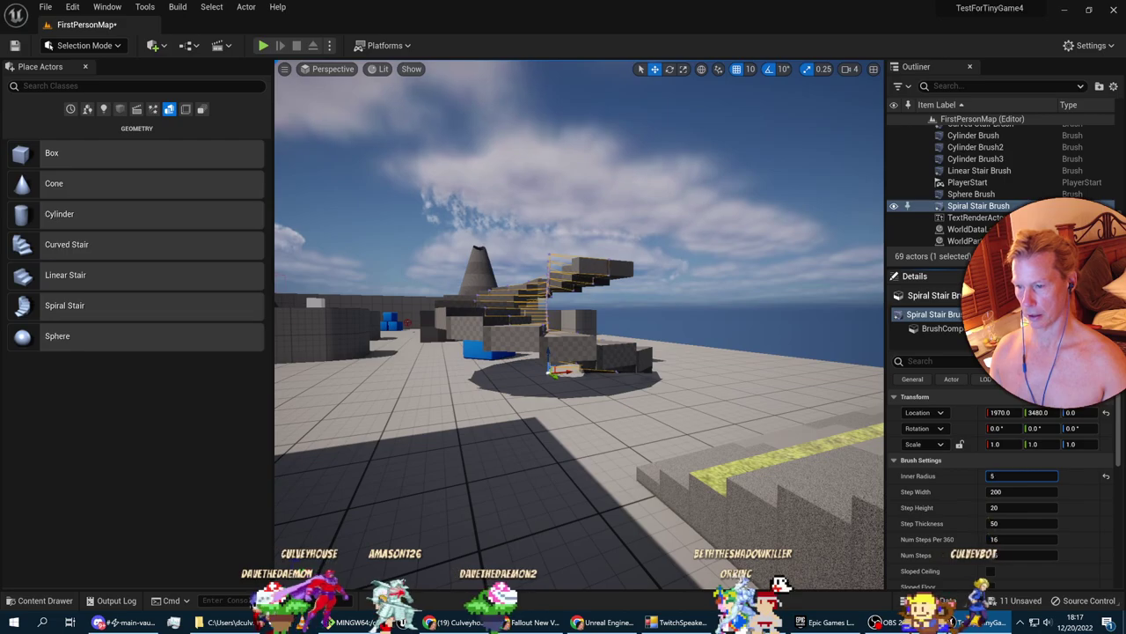
drag(1021, 476, 1031, 476)
key(w)
right_drag(792, 440, 671, 438)
key(s)
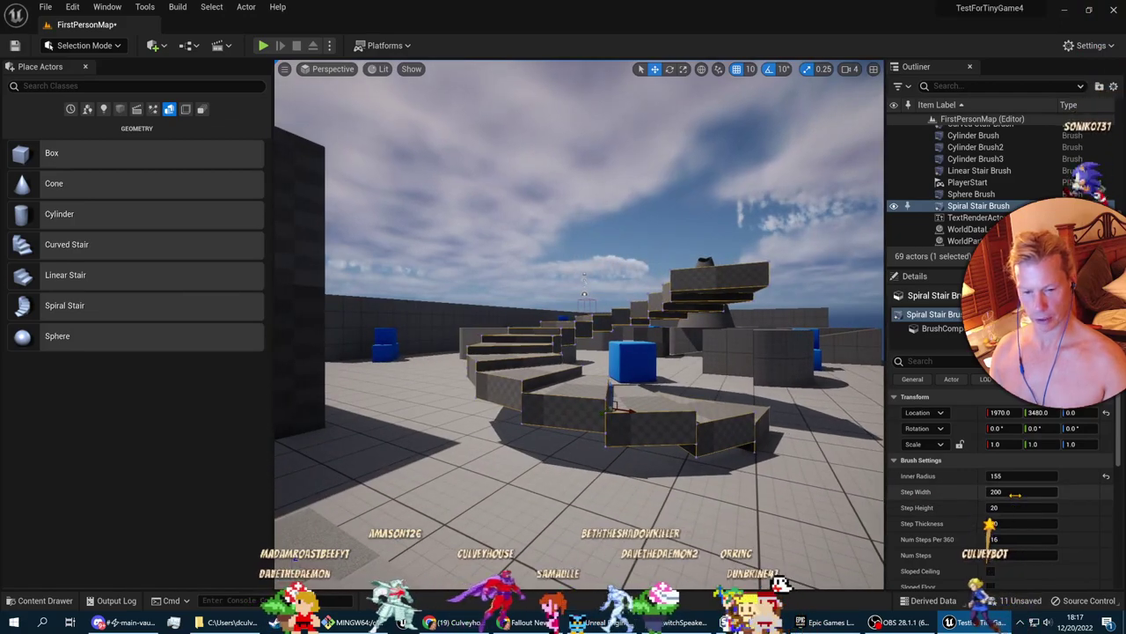
drag(1014, 494, 1012, 507)
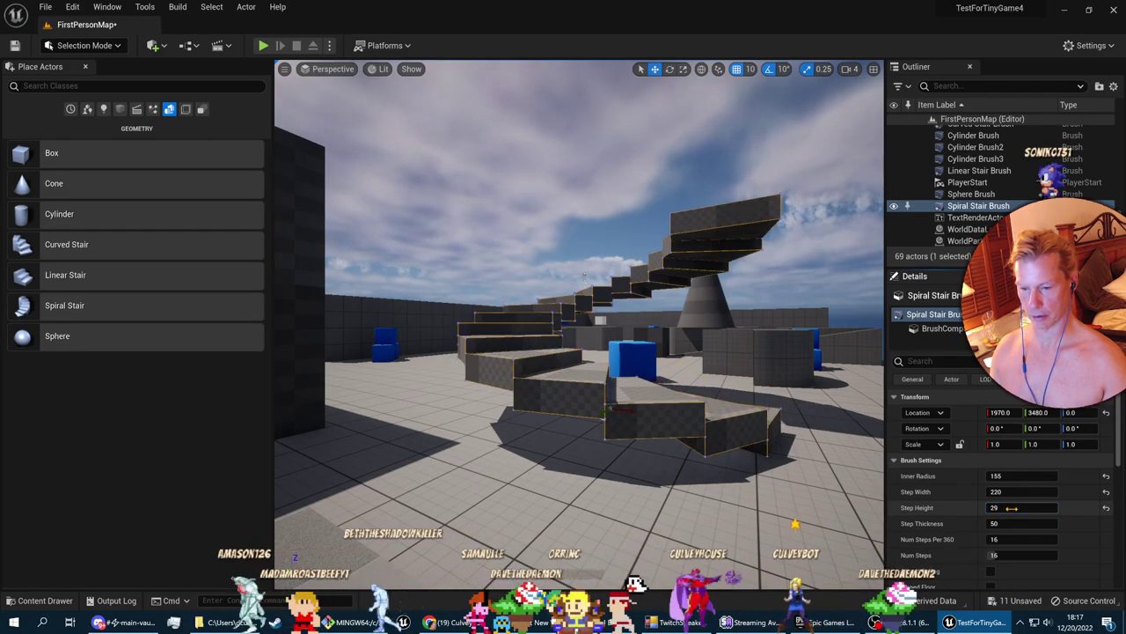
Set the spiral staircase's step thickness to 27, steps per 360 to 15 and number of steps to 92, then deselect it
mouse_move(1007, 523)
mouse_down()
mouse_move(1022, 523)
mouse_move(1004, 523)
mouse_up()
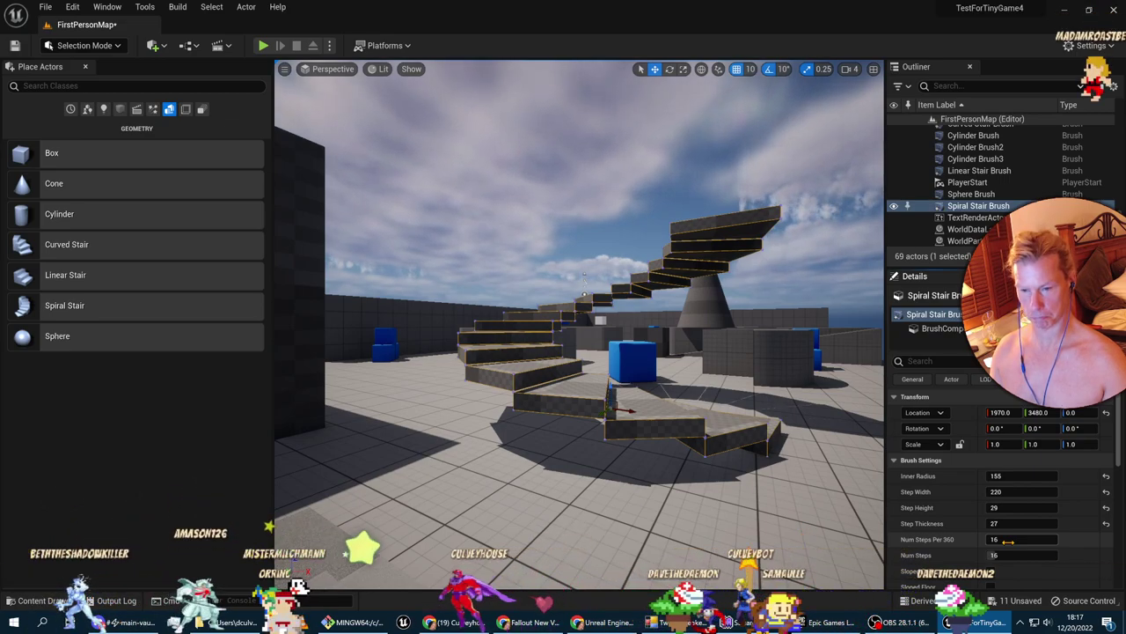
mouse_move(1008, 541)
mouse_down()
mouse_move(1086, 542)
mouse_move(1012, 541)
mouse_up()
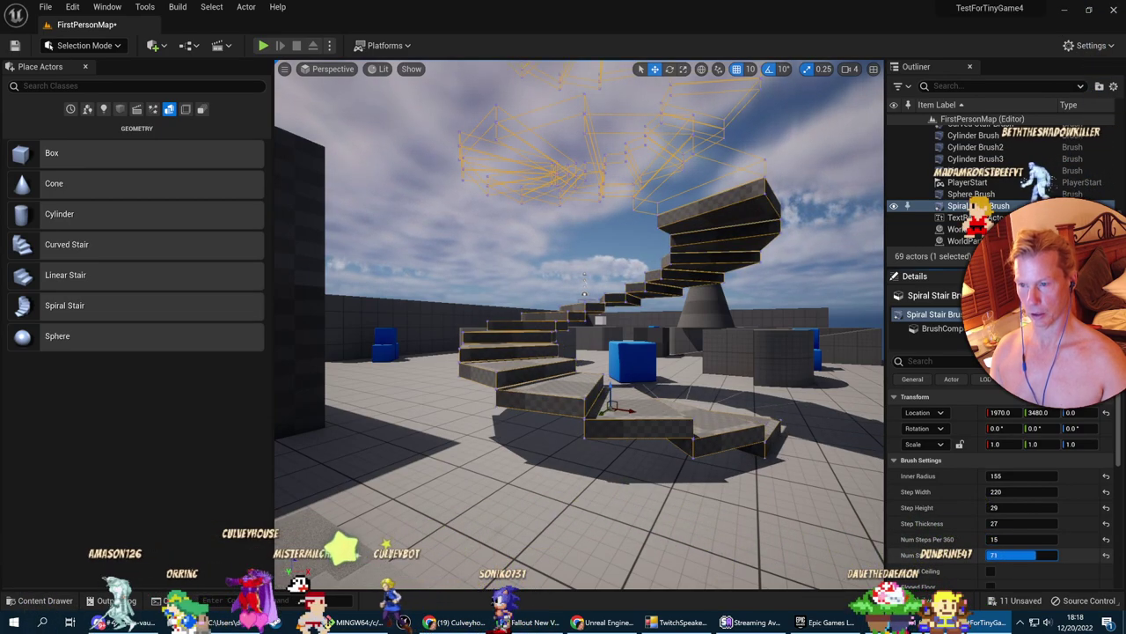
drag(1020, 554, 1021, 555)
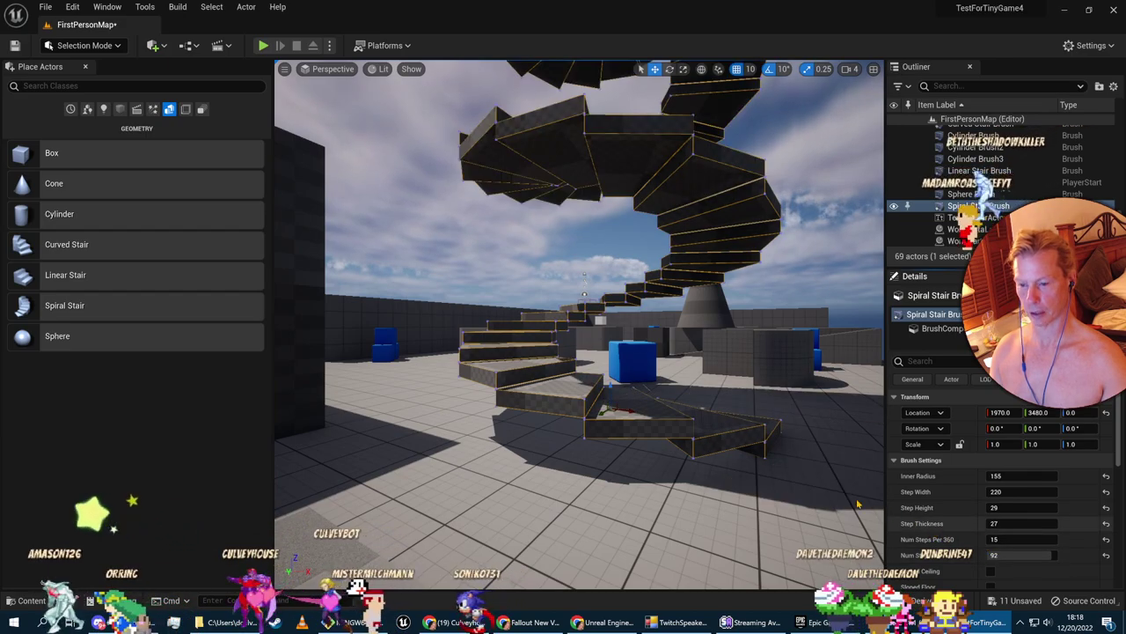
mouse_move(579, 326)
right_down()
mouse_move(595, 210)
mouse_move(611, 308)
right_up()
click(744, 444)
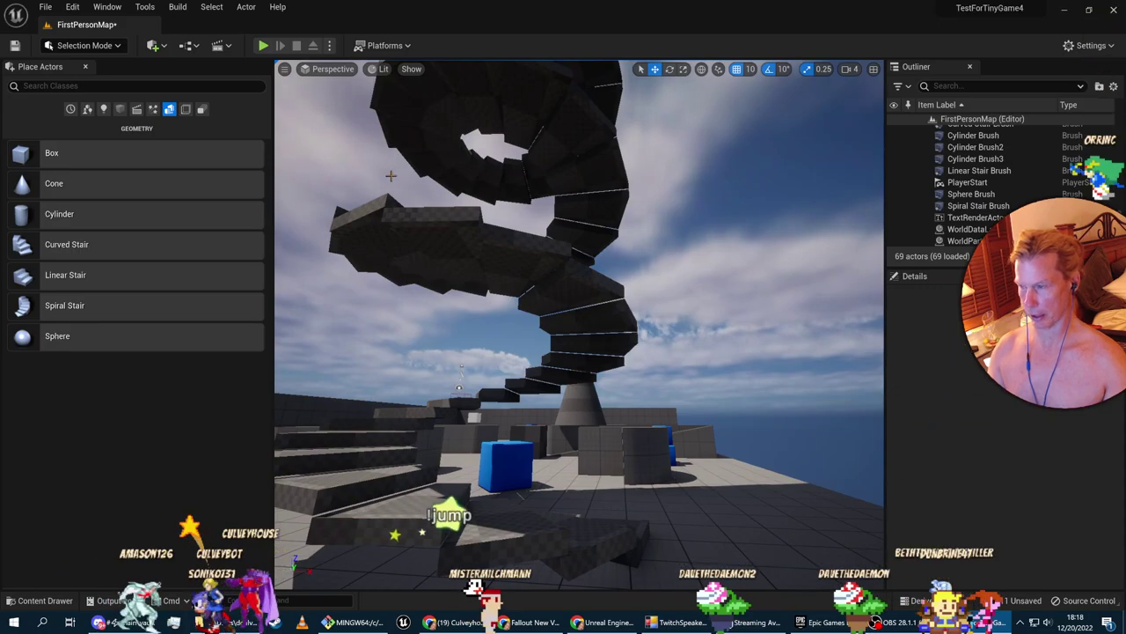
Play the level, climb the taller spiral staircase, view it from the floor and end the session
click(263, 46)
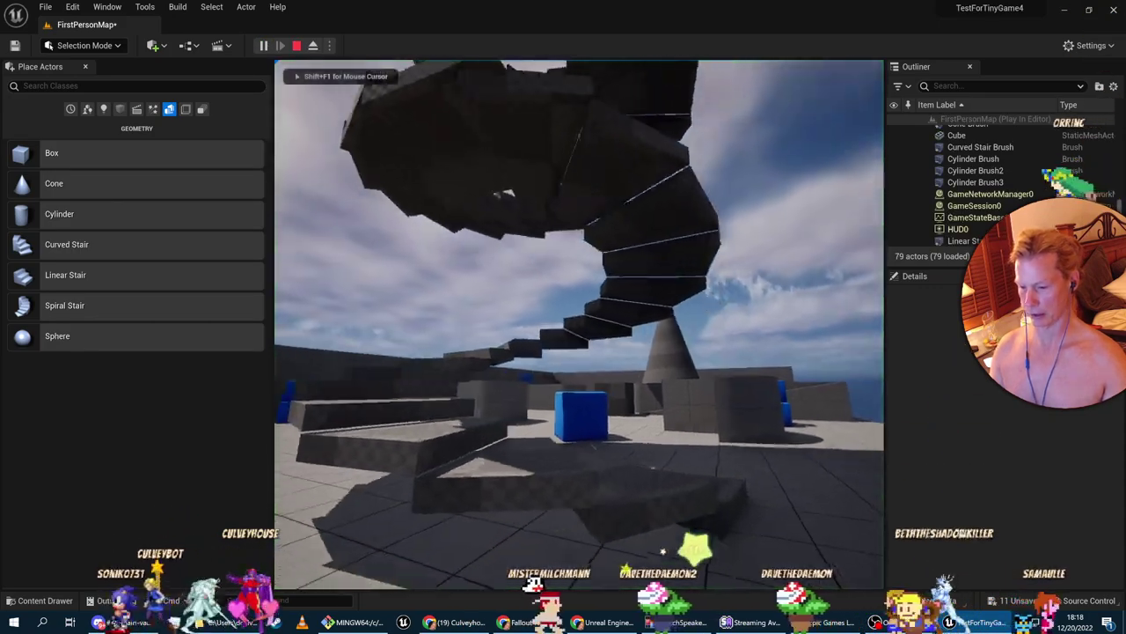
key(w)
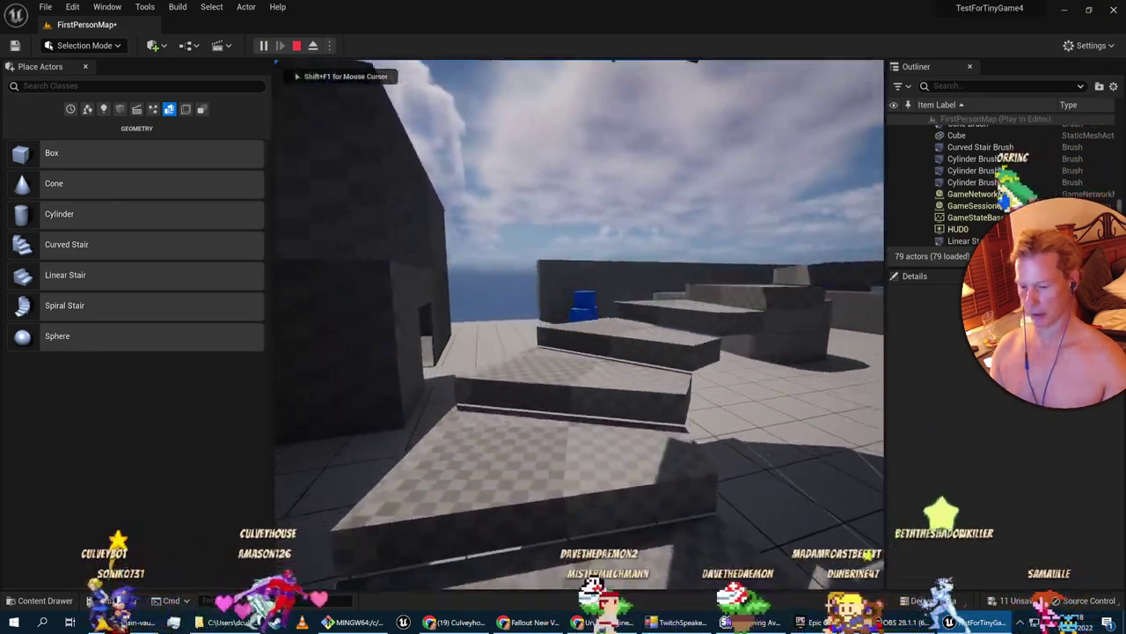
key(w)
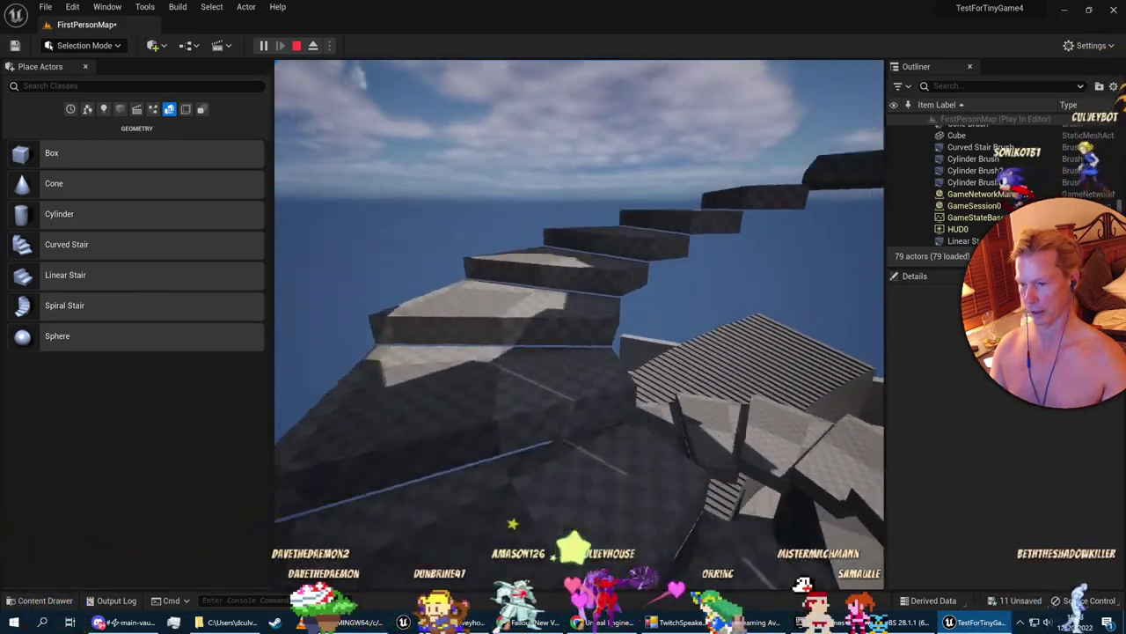
key(w)
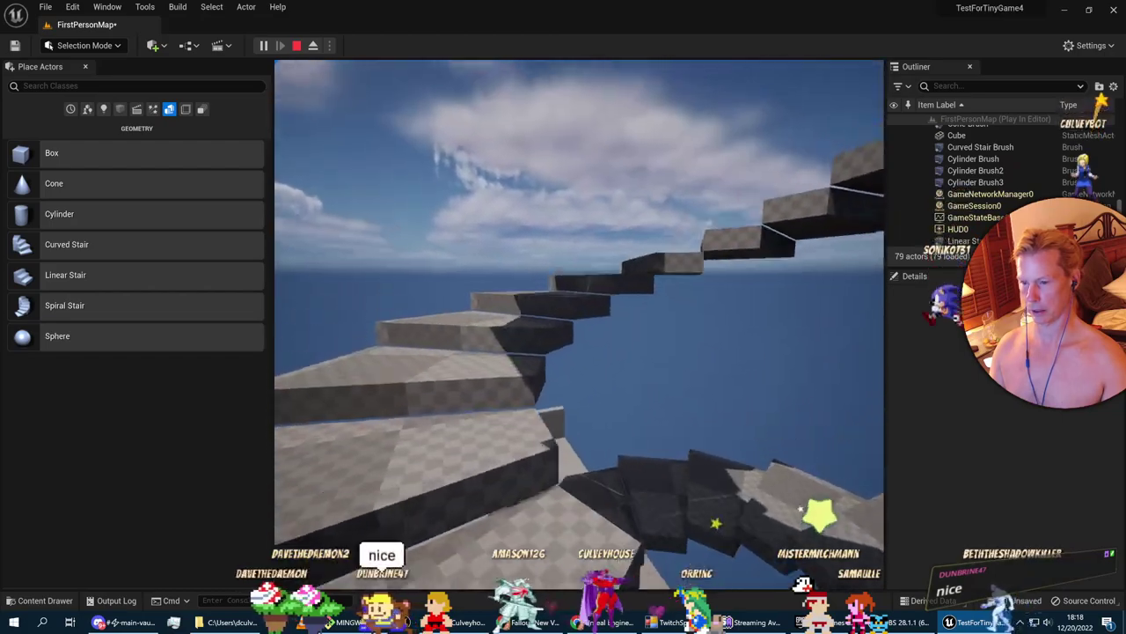
key(w)
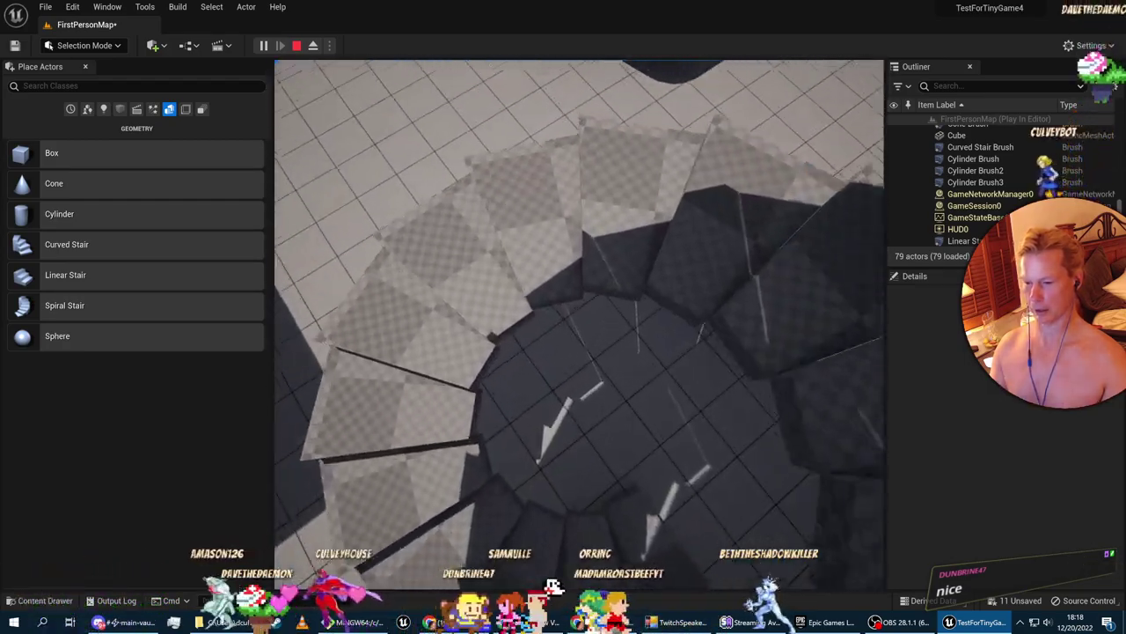
key(w)
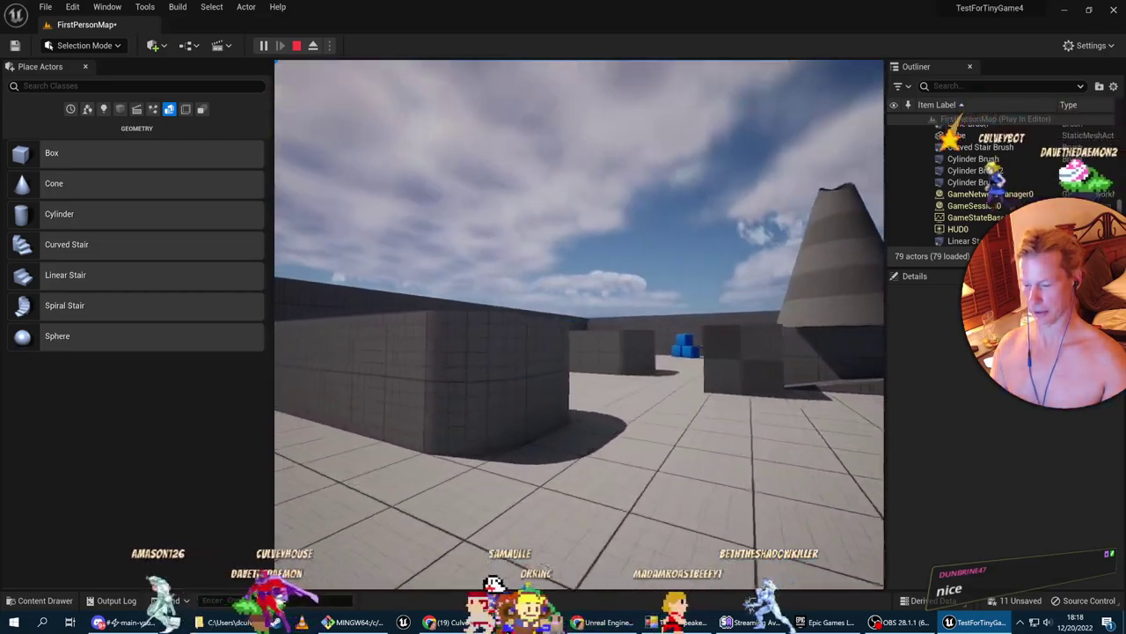
key(w)
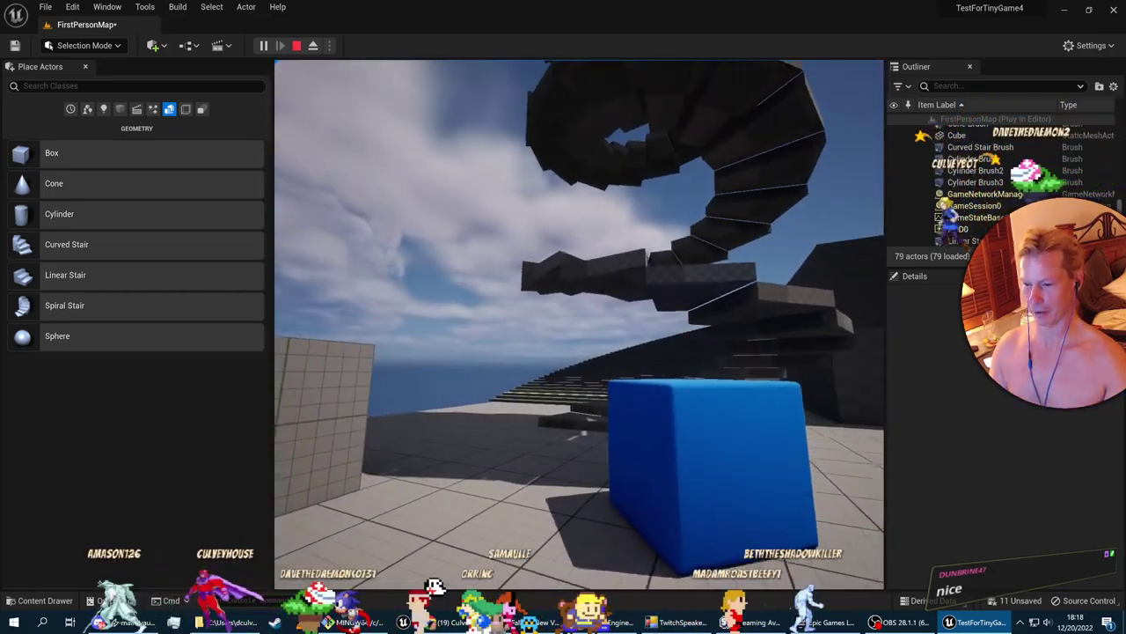
key(d)
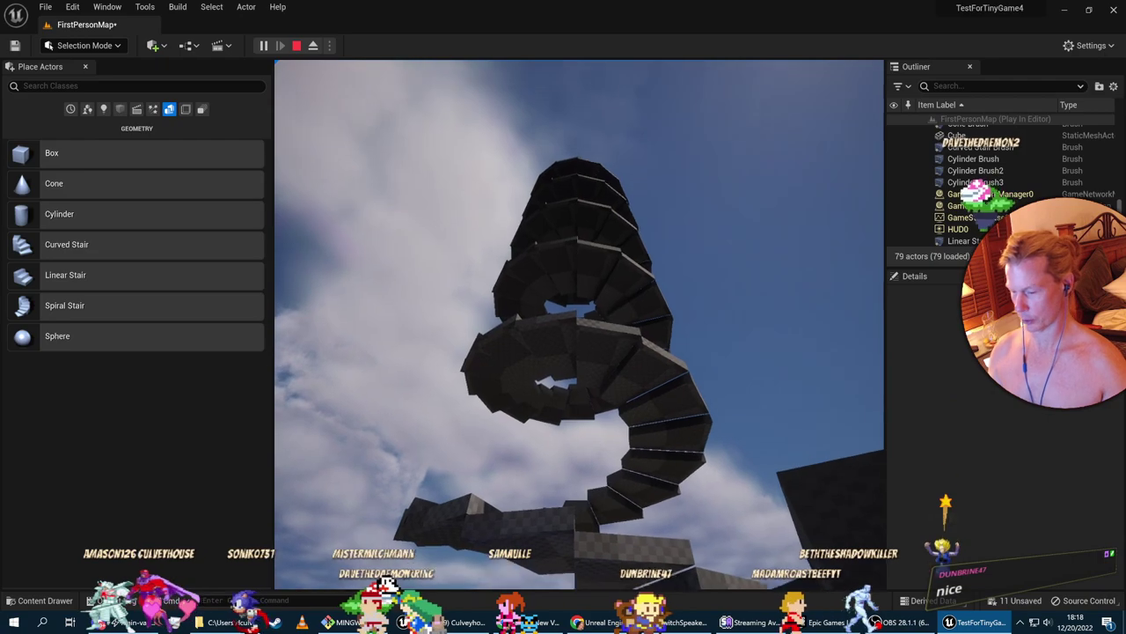
key(Escape)
Switch to the Udemy Brushes lecture, watch the remaining spiral stair settings including the sloped ceiling, and return to the Unreal Editor
key(alt+Tab)
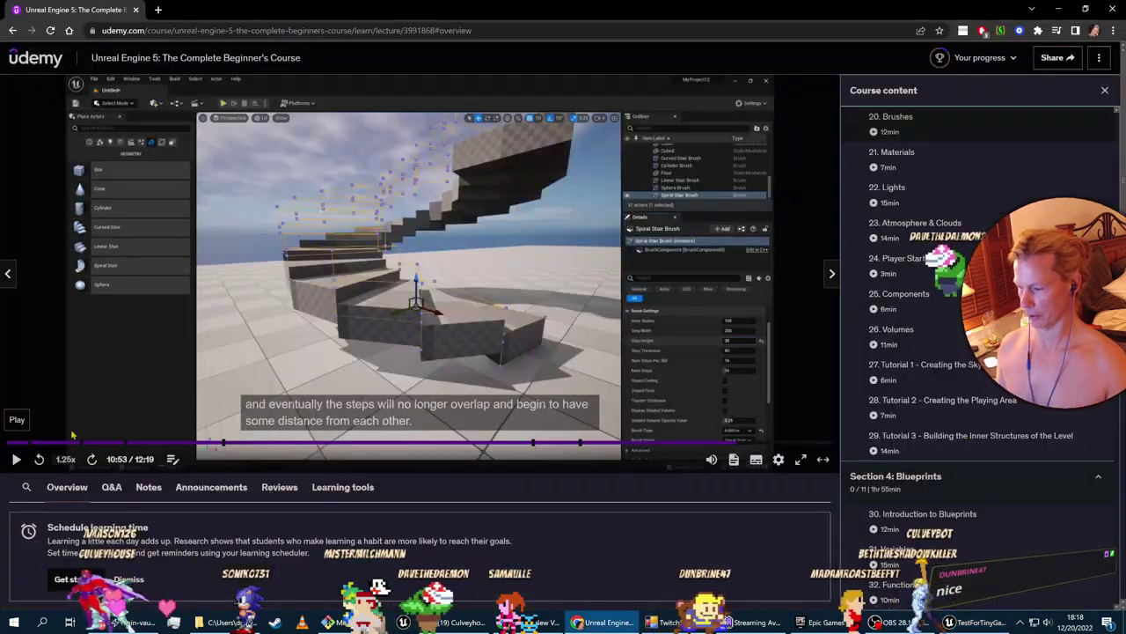
click(15, 461)
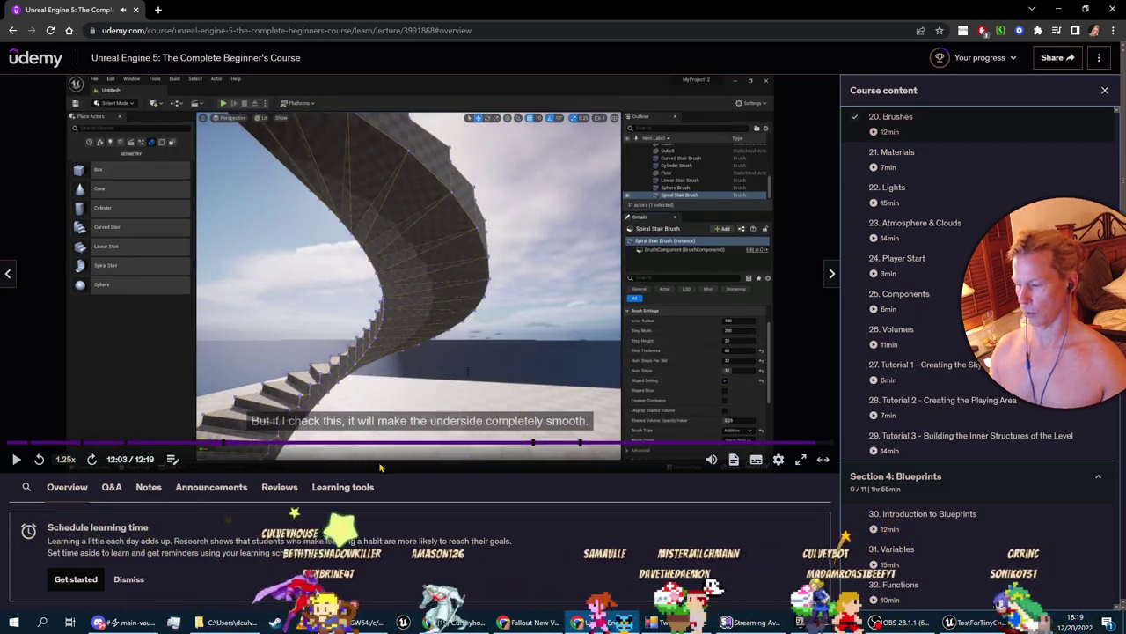
key(alt+Tab)
Enable Sloped Ceiling and Sloped Floor on the Spiral Stair Brush and set its number of steps to 100
right_drag(304, 360, 301, 423)
mouse_move(506, 325)
right_down()
mouse_move(599, 352)
mouse_move(519, 264)
mouse_move(506, 325)
right_up()
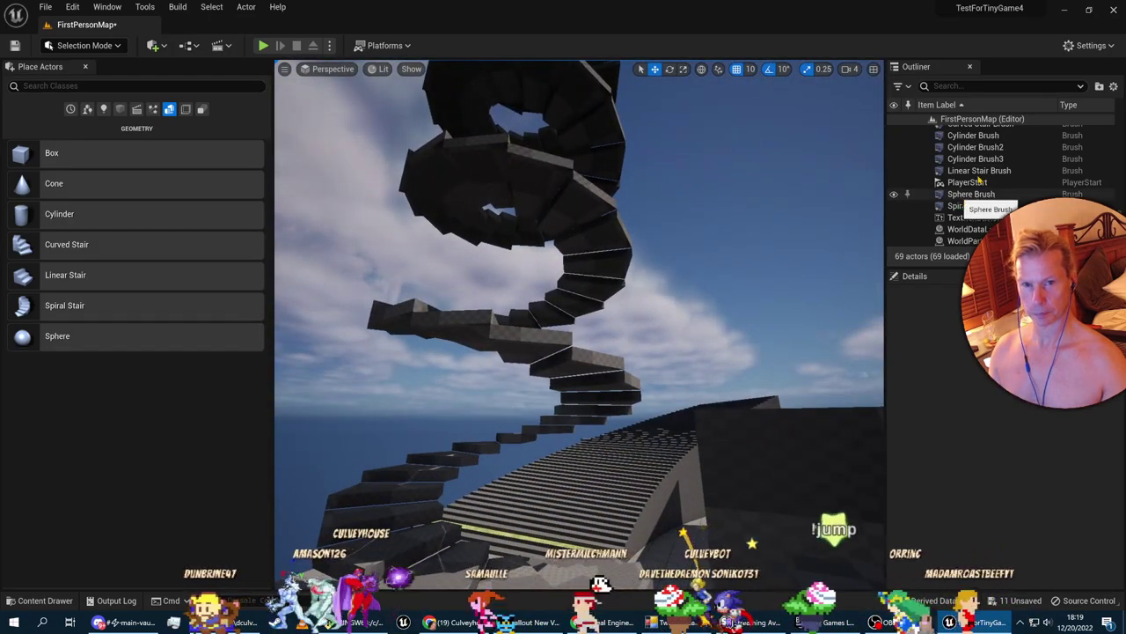
click(635, 253)
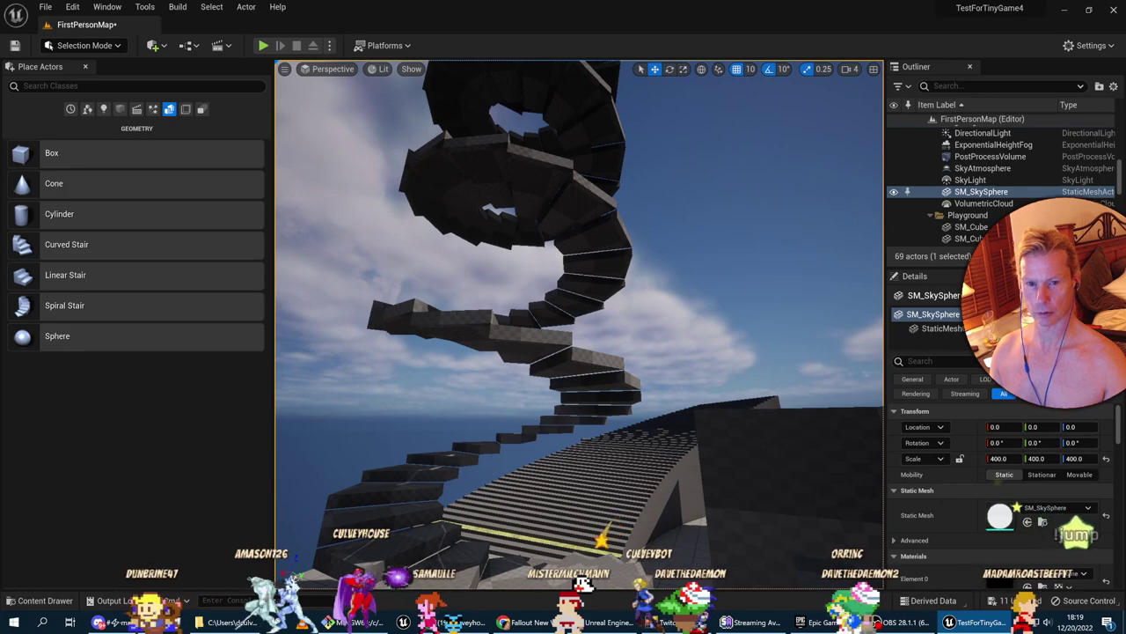
click(619, 254)
double_click(978, 206)
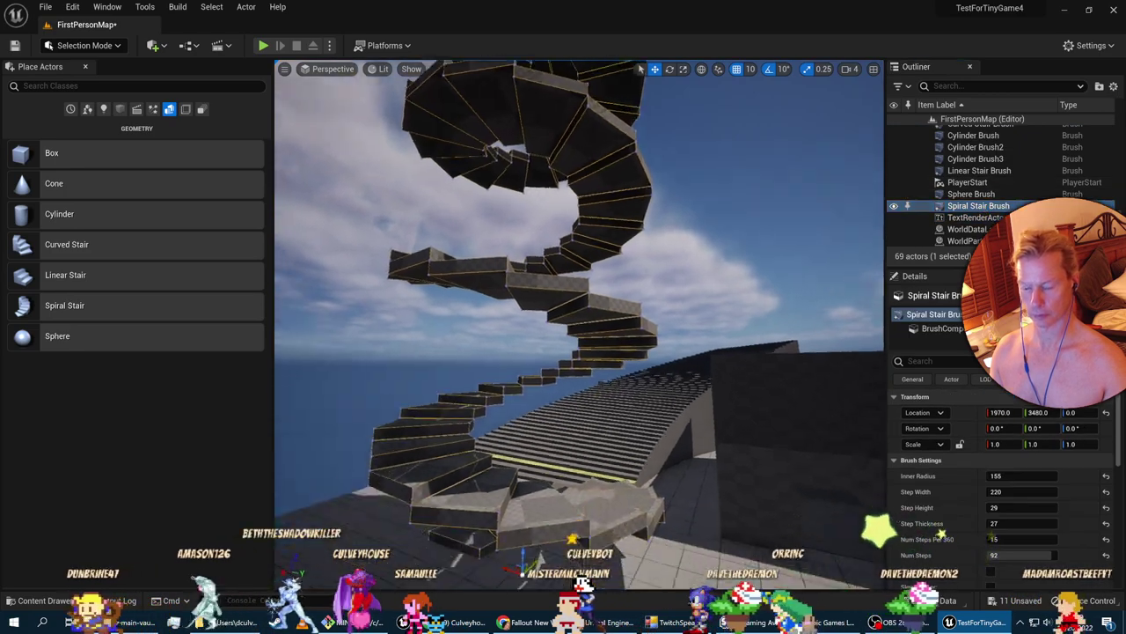
scroll(984, 496, down, 2)
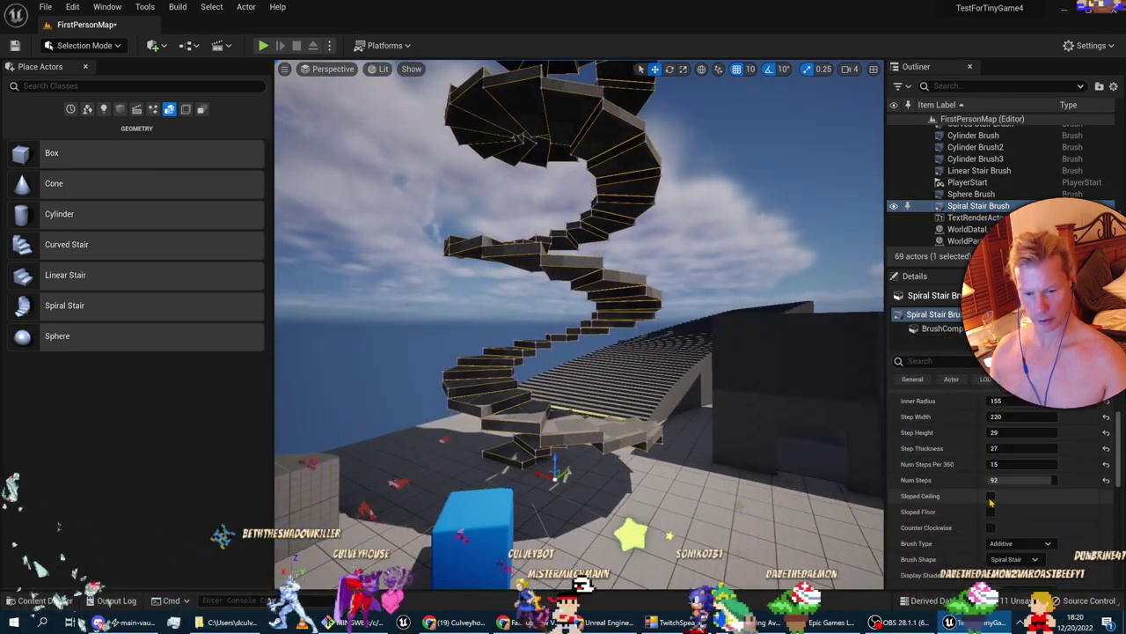
click(992, 496)
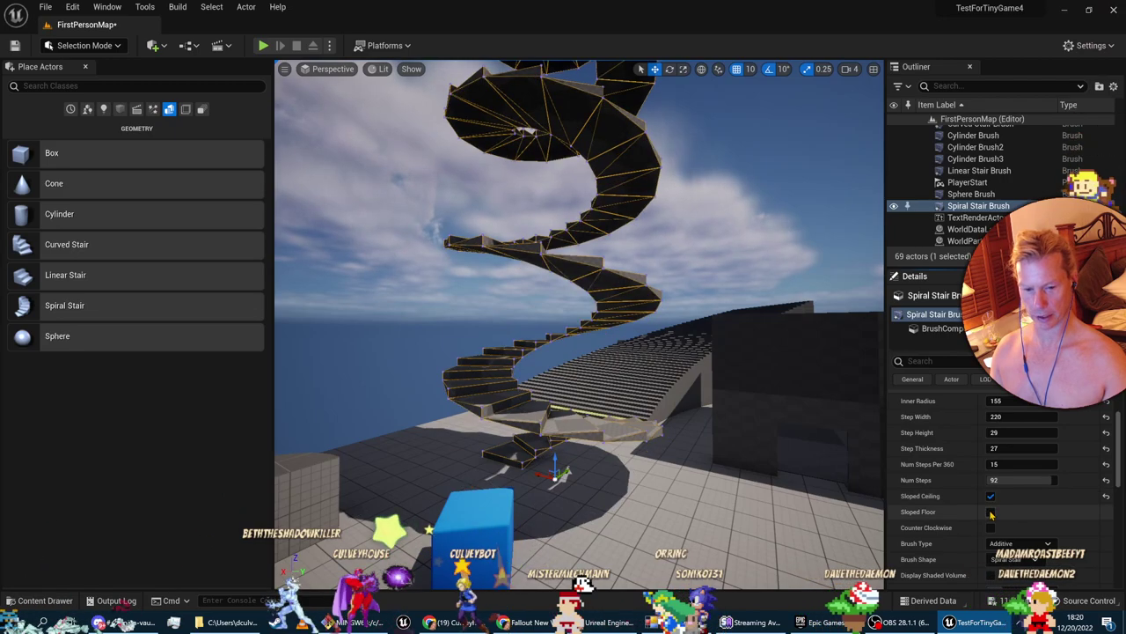
click(992, 512)
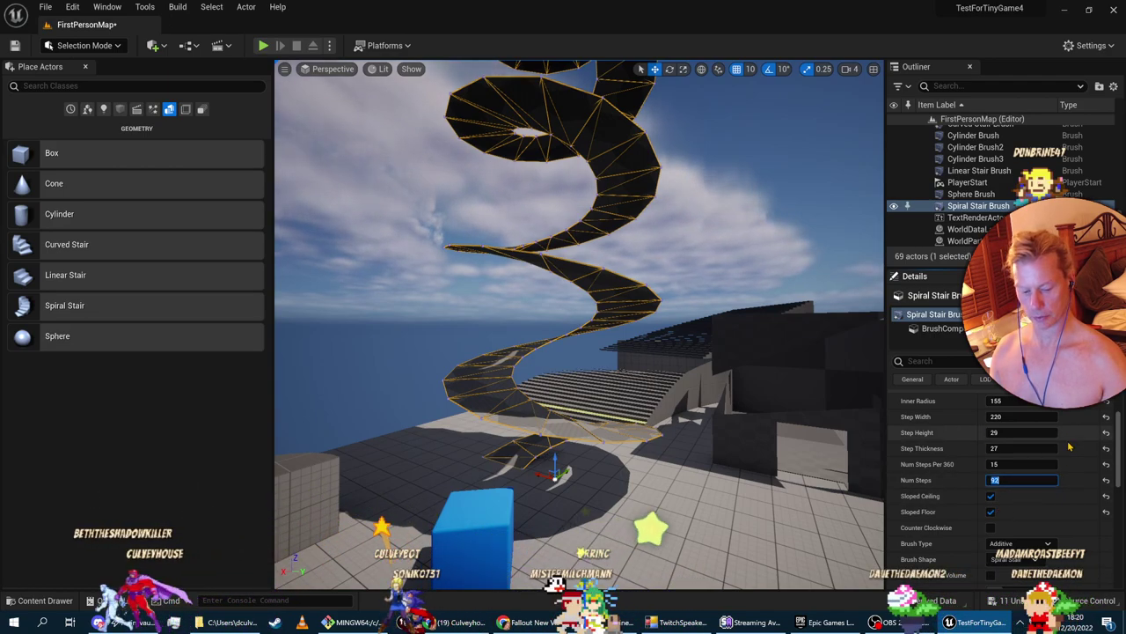
key(Return)
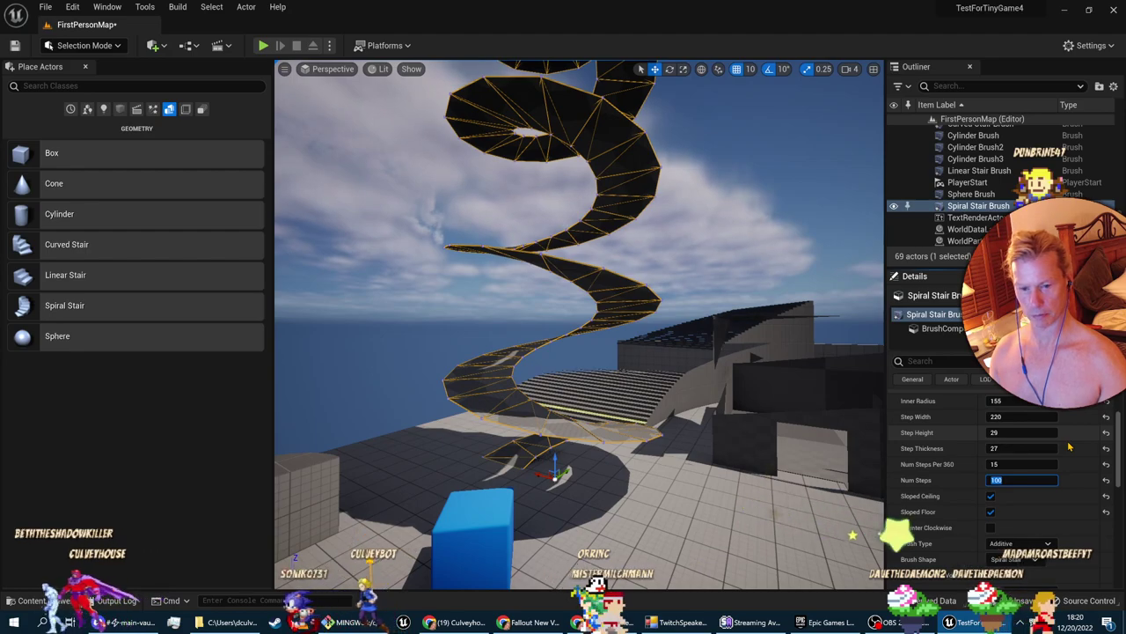
Replace the static mesh of the top blue cube in the stack near the ramp with Shape_Sphere
right_drag(774, 396, 740, 360)
key(w)
right_drag(535, 352, 484, 189)
key(w)
key(s)
right_drag(457, 273, 484, 304)
click(632, 310)
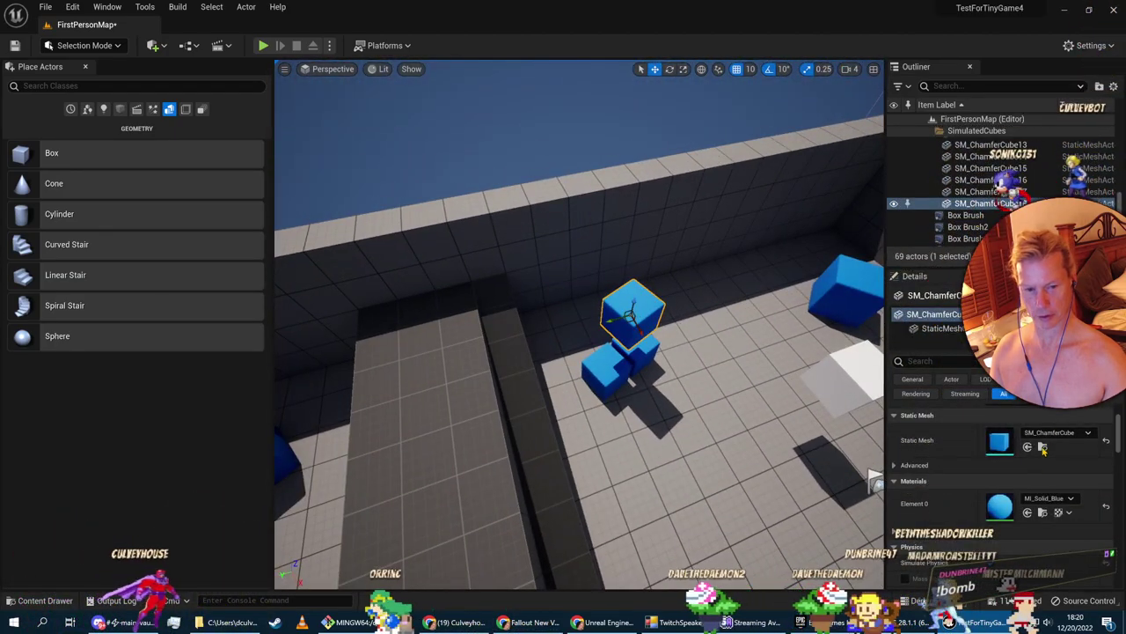
click(1060, 433)
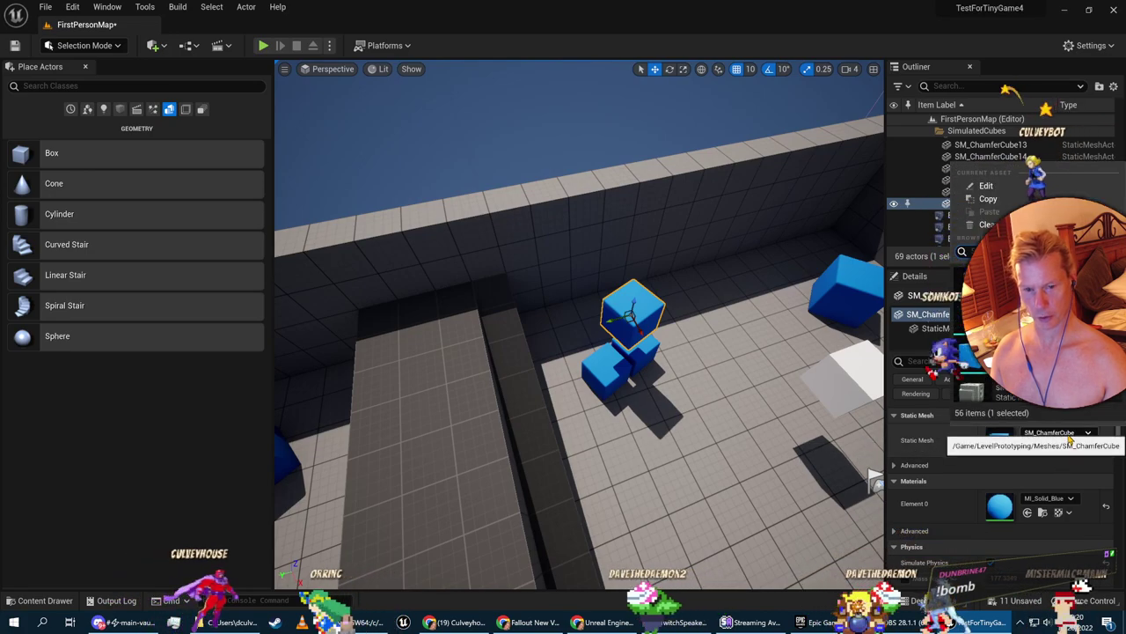
text(sphere)
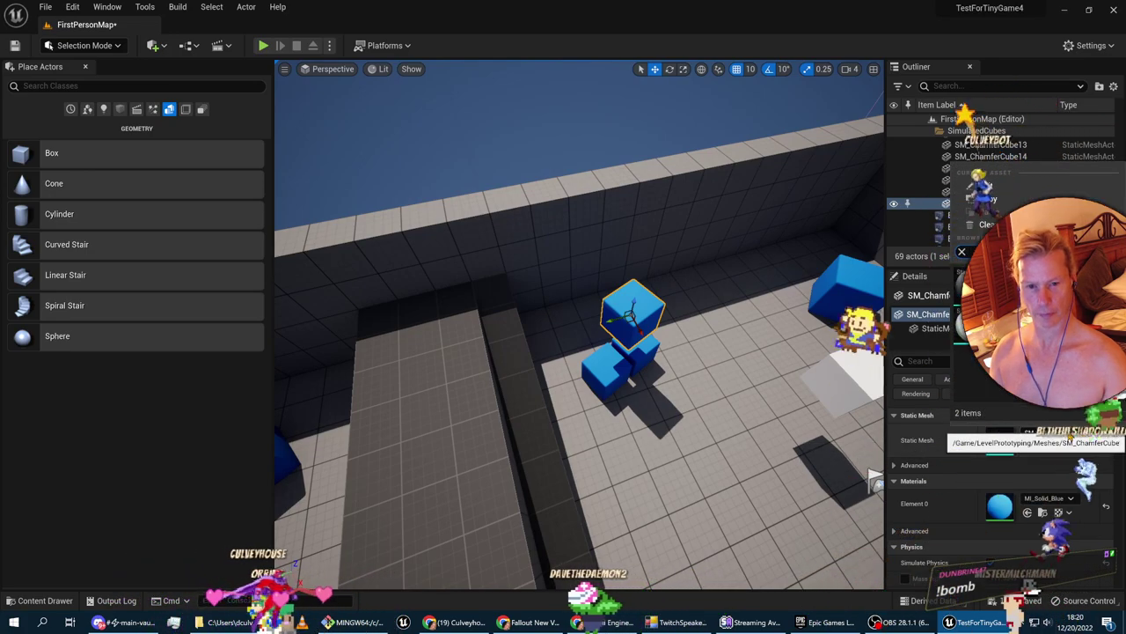
click(961, 277)
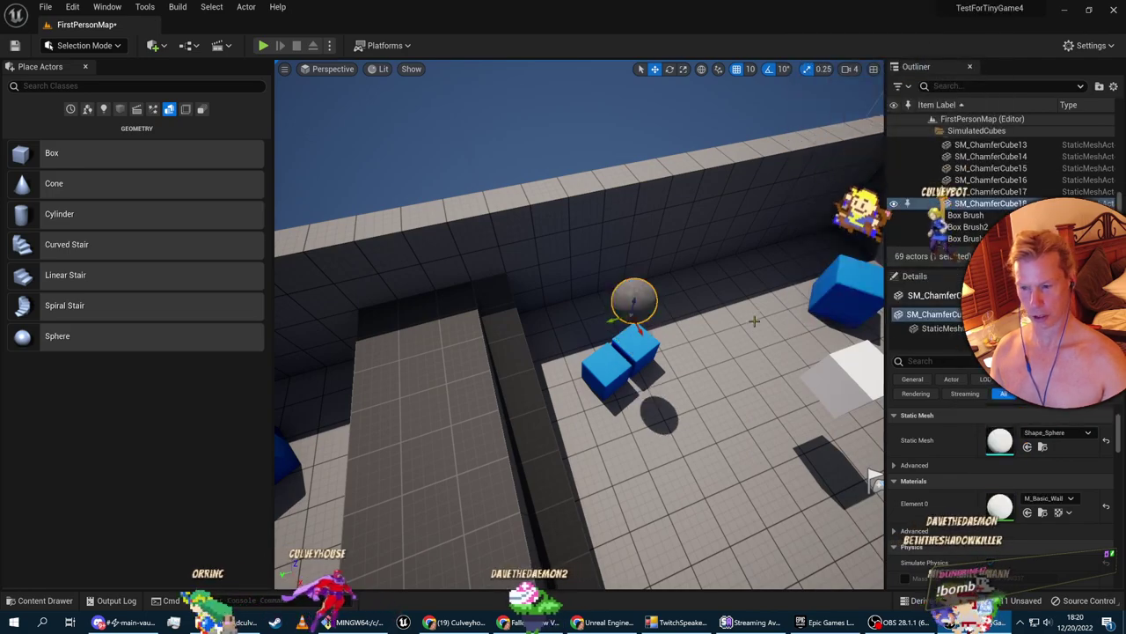
Move the sphere sideways over the ramp, then briefly play the level to test it
drag(613, 319, 428, 367)
click(264, 45)
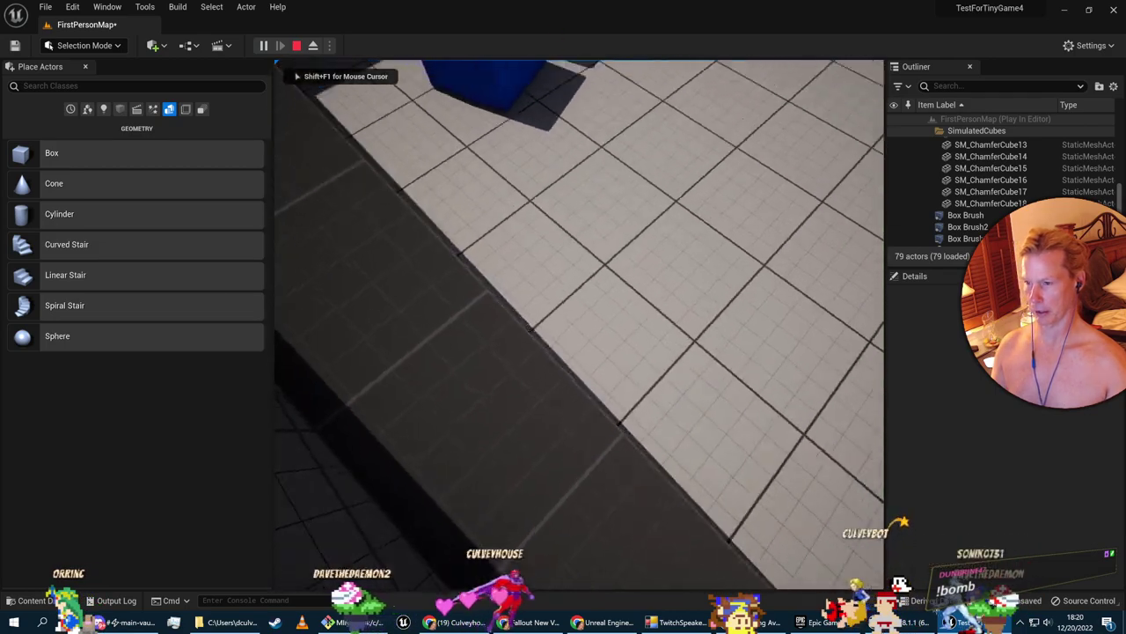
key(Escape)
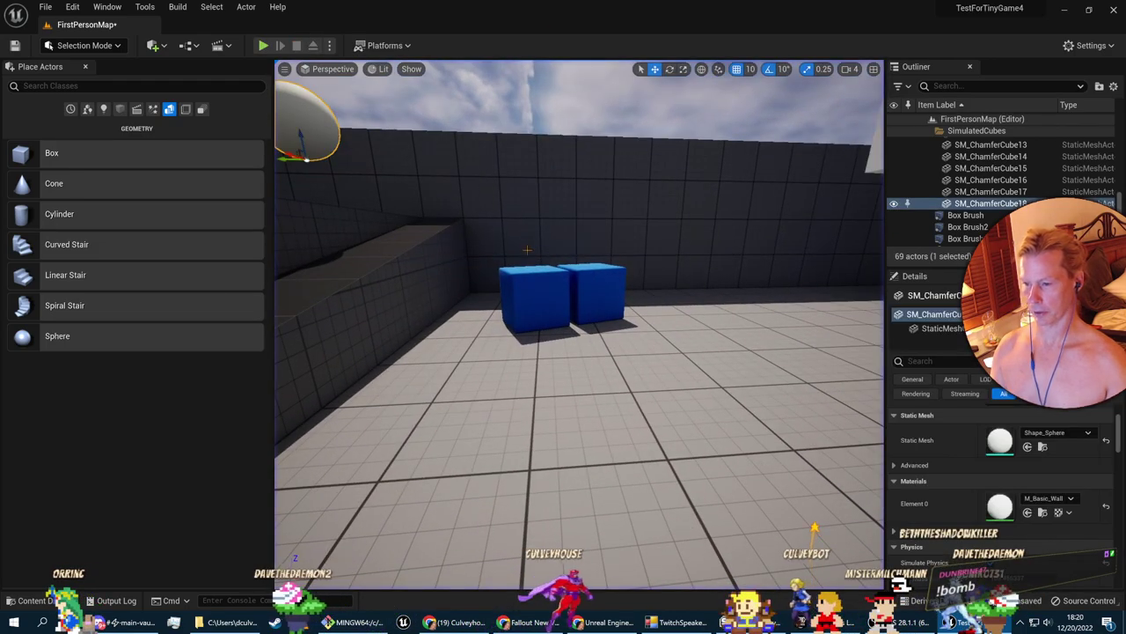
Replace the static mesh of the blue cube nearer the ramp with Shape_Sphere and briefly play the level to test it
click(528, 297)
click(1067, 433)
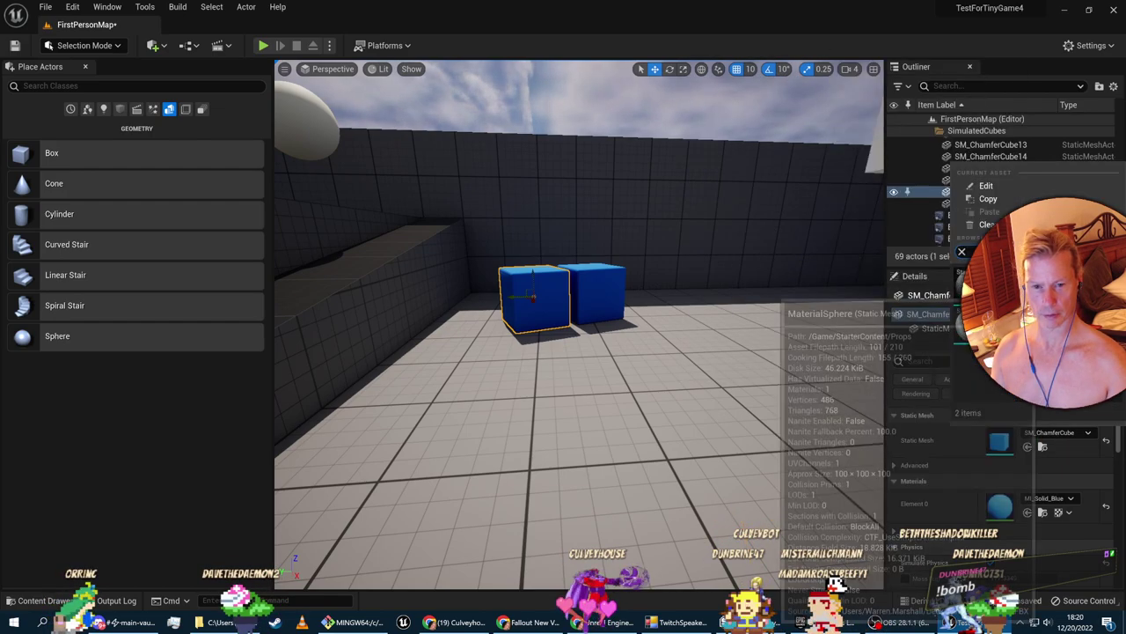
click(1016, 320)
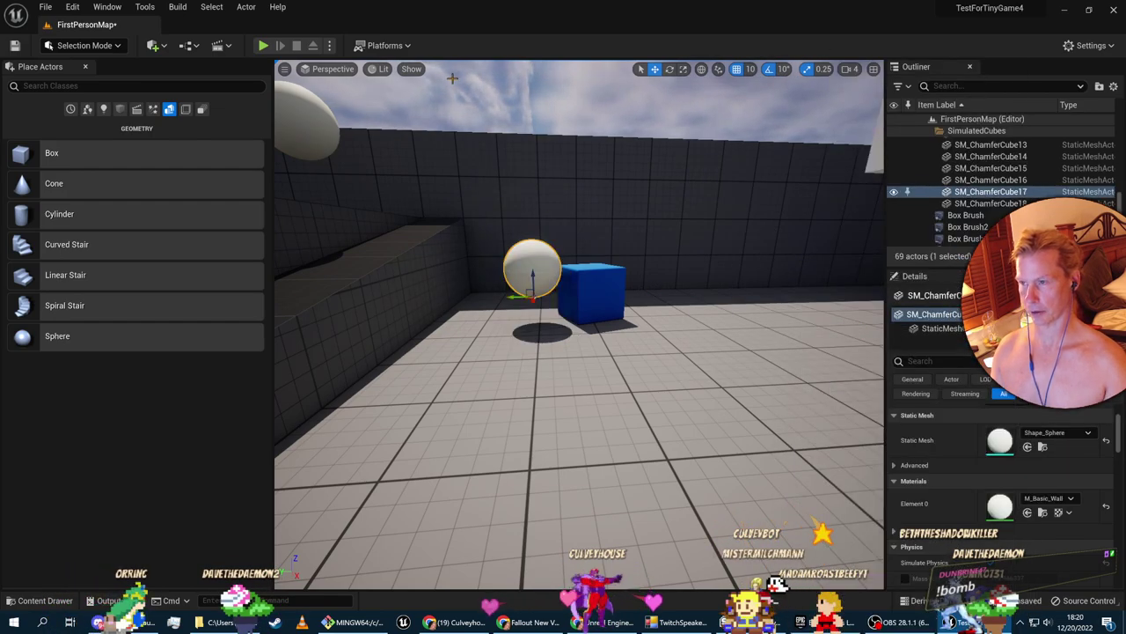
click(262, 45)
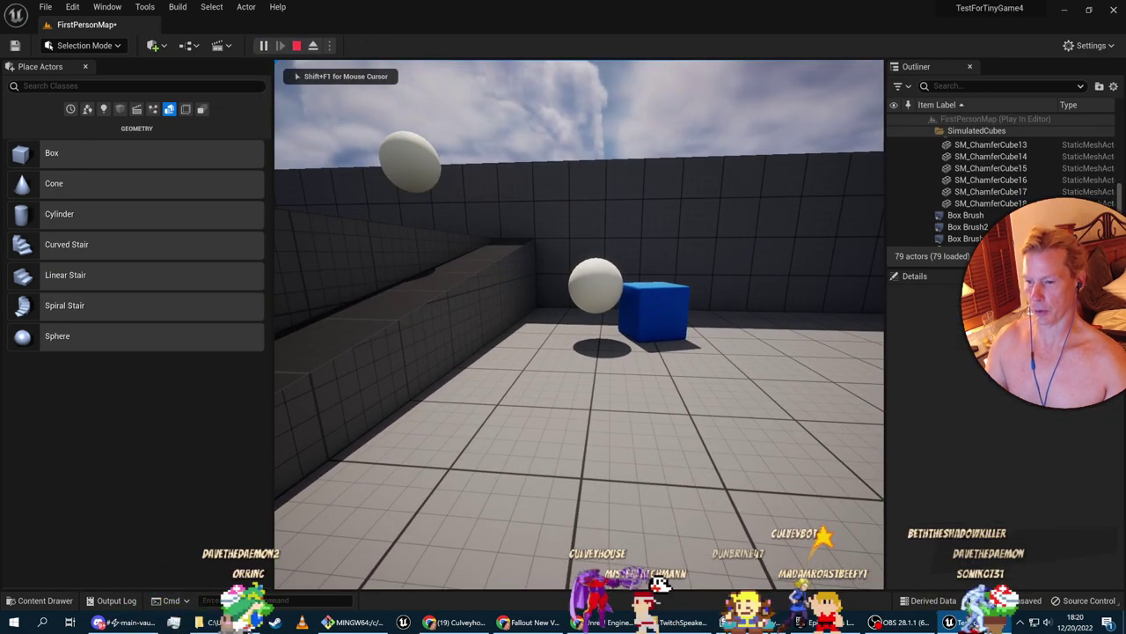
key(Escape)
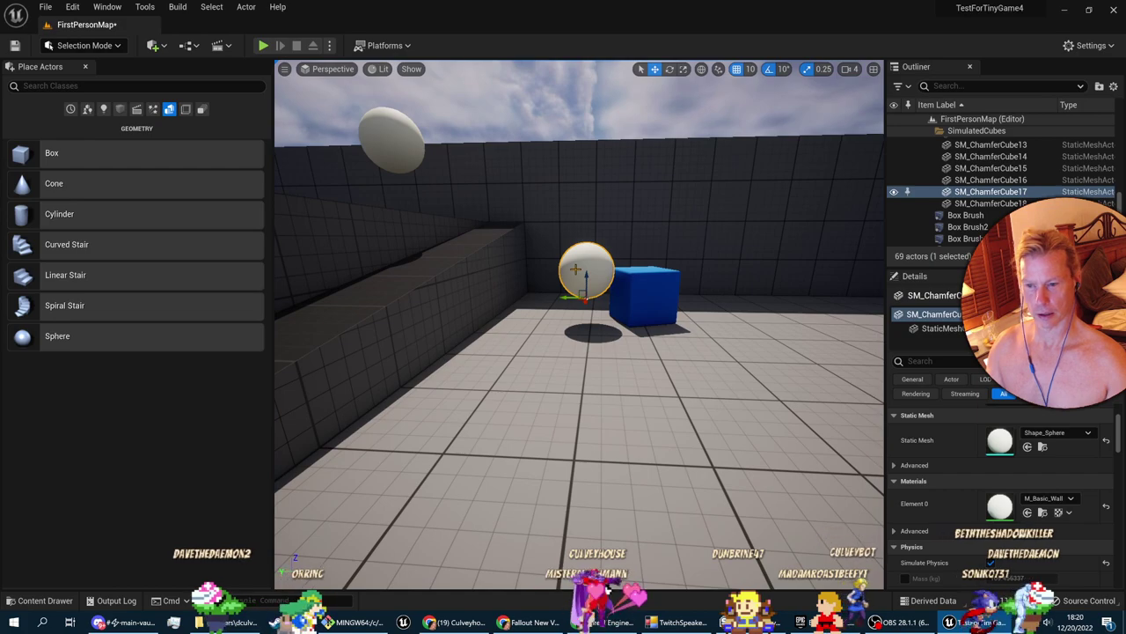
Raise the blue cube beside the sphere near the ramp off the floor, then briefly play the level to test it
mouse_move(649, 279)
right_down()
mouse_move(774, 279)
mouse_move(650, 279)
right_up()
click(589, 258)
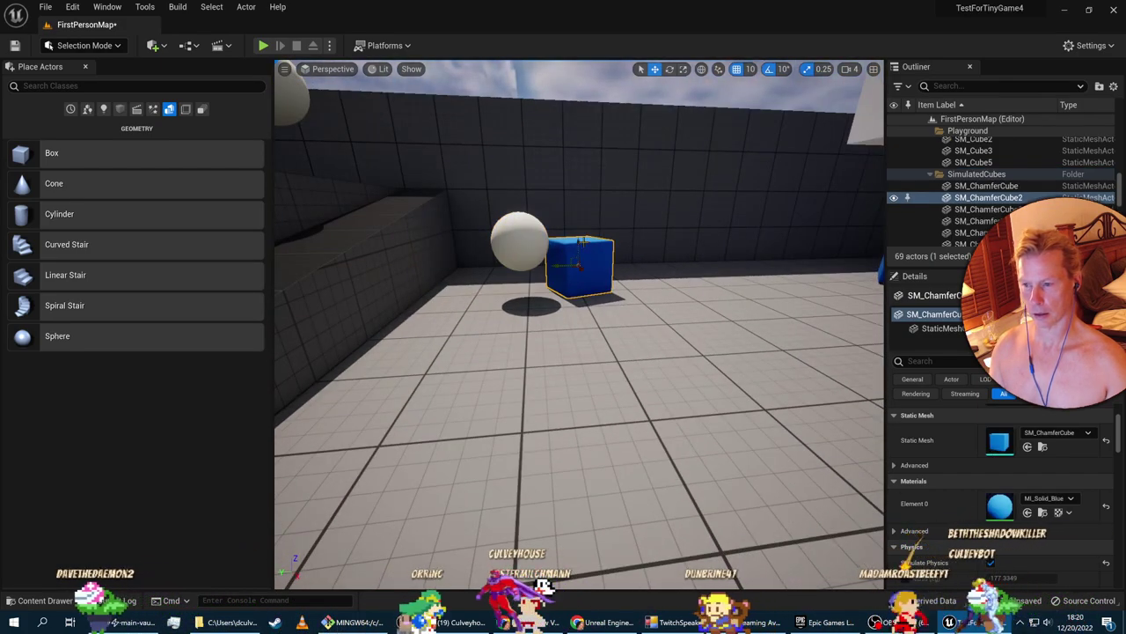
right_drag(589, 259, 602, 259)
drag(572, 252, 572, 195)
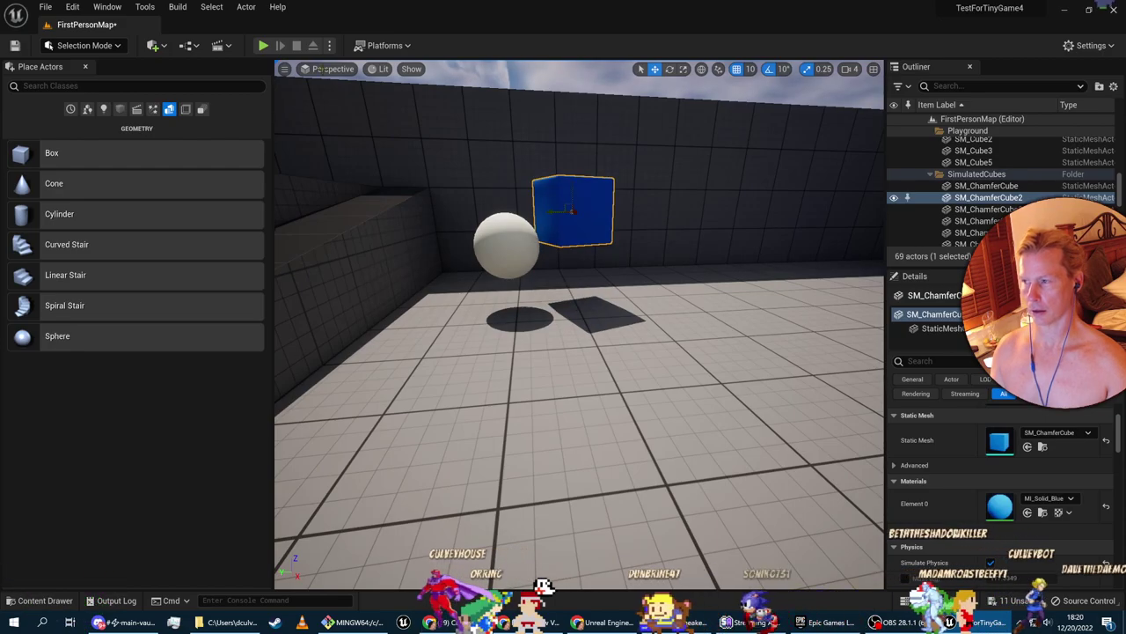
click(264, 45)
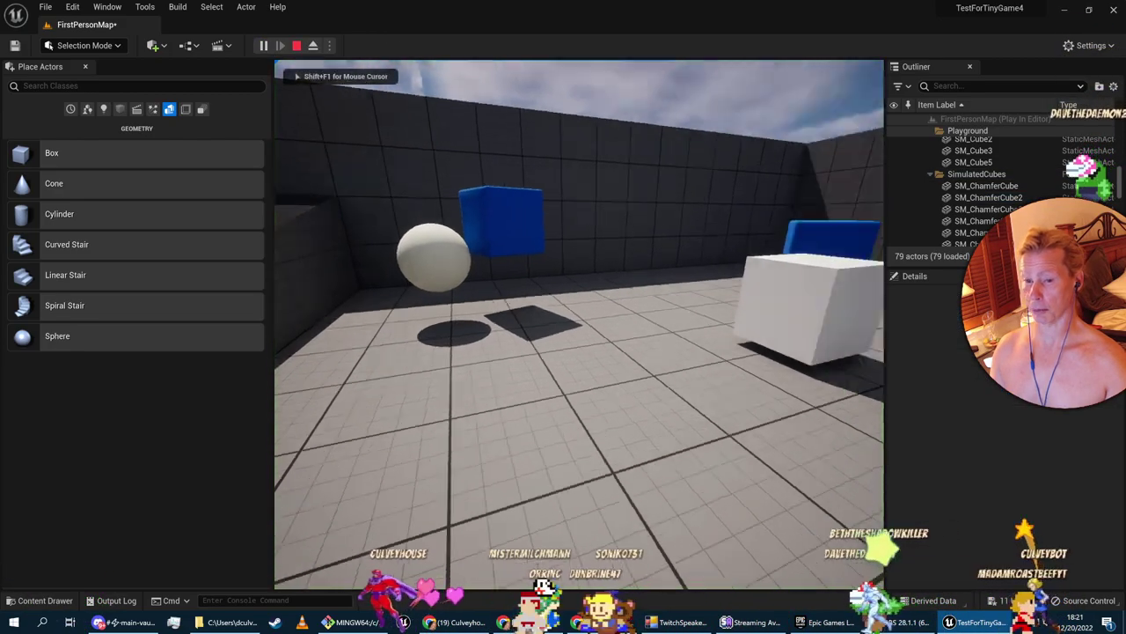
key(w)
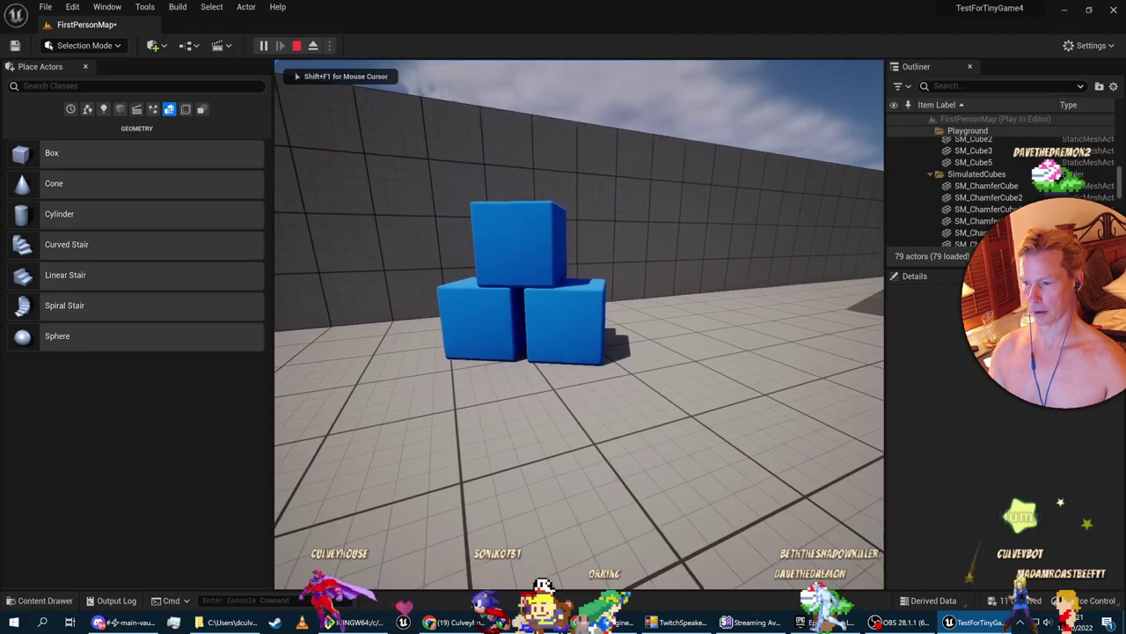
key(Escape)
Replace the static mesh of the top cube in the three-cube stack by the wall with Shape_Sphere and briefly play the level
click(515, 255)
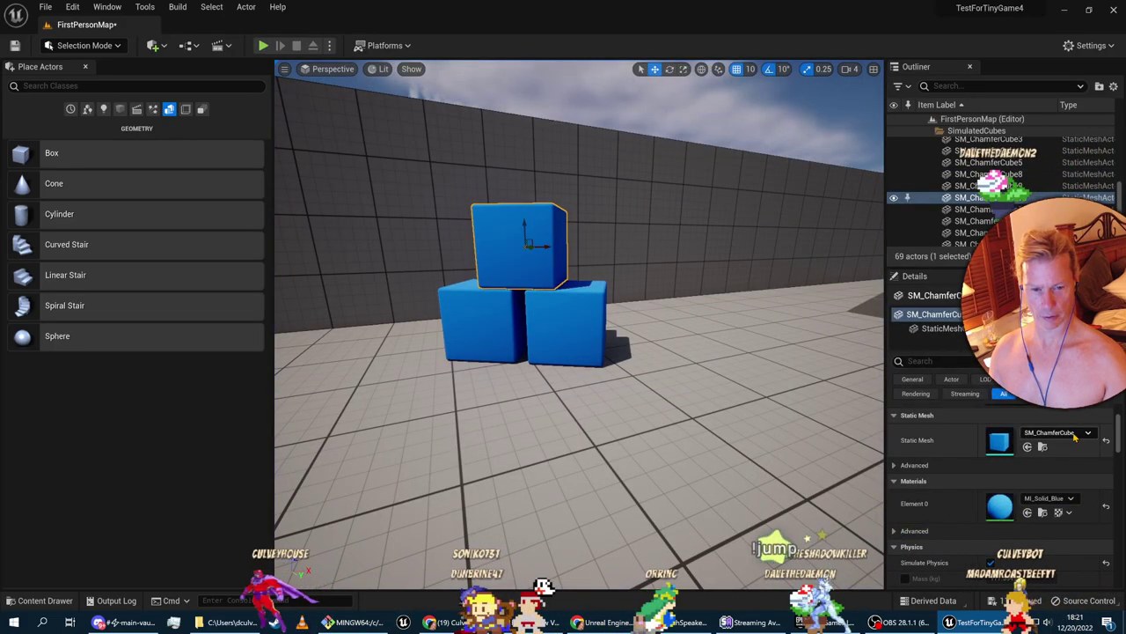
click(1078, 430)
text(sphere)
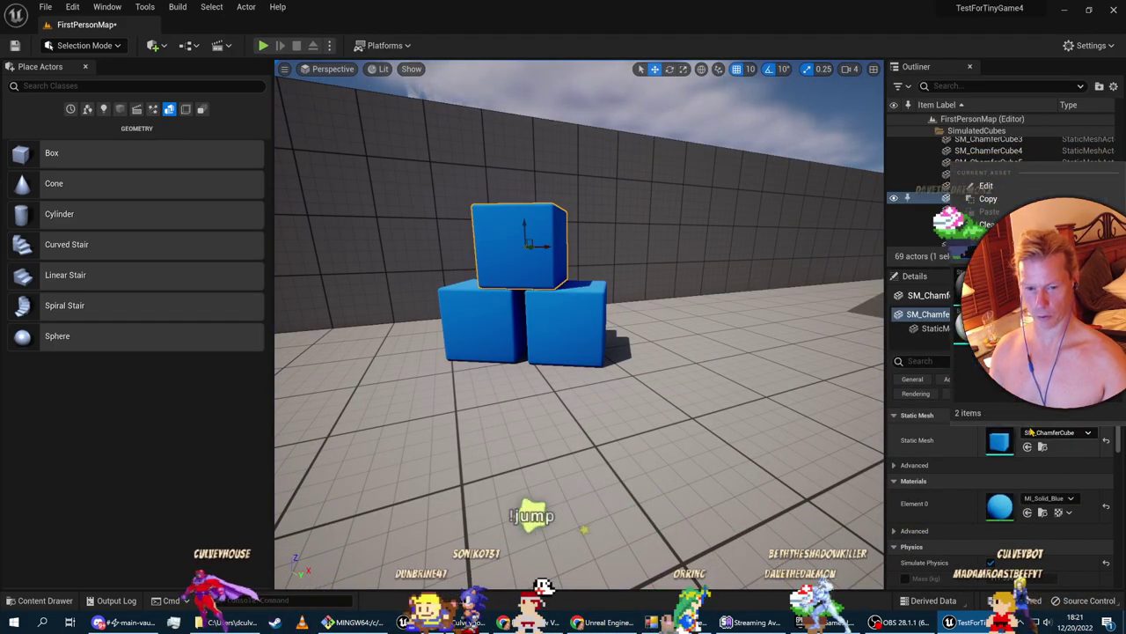
click(1008, 326)
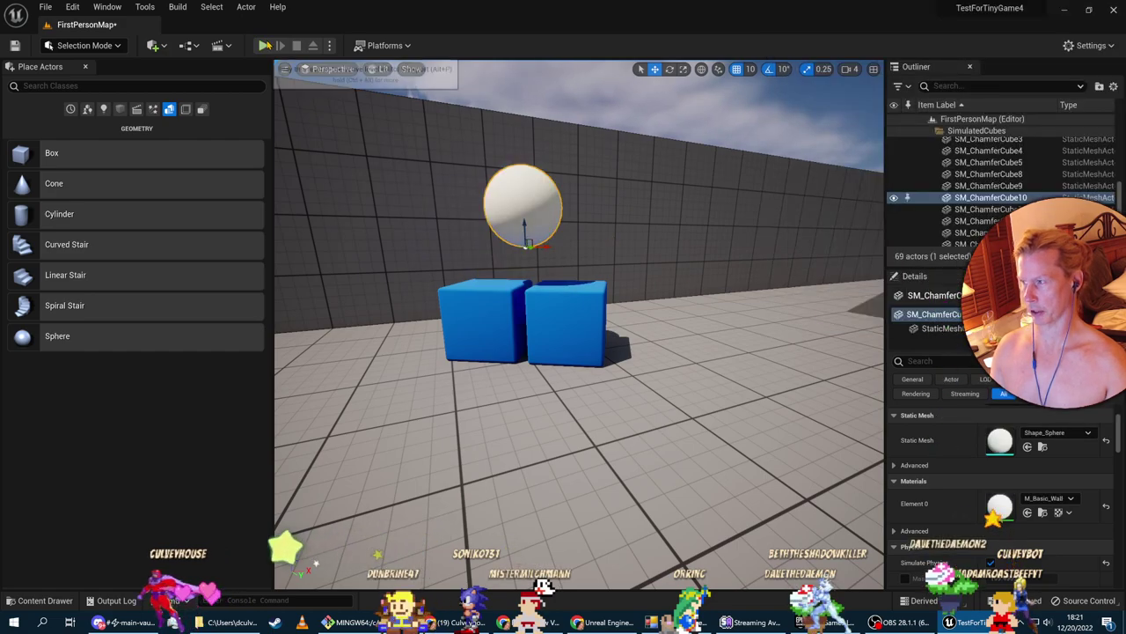
click(263, 45)
key(Escape)
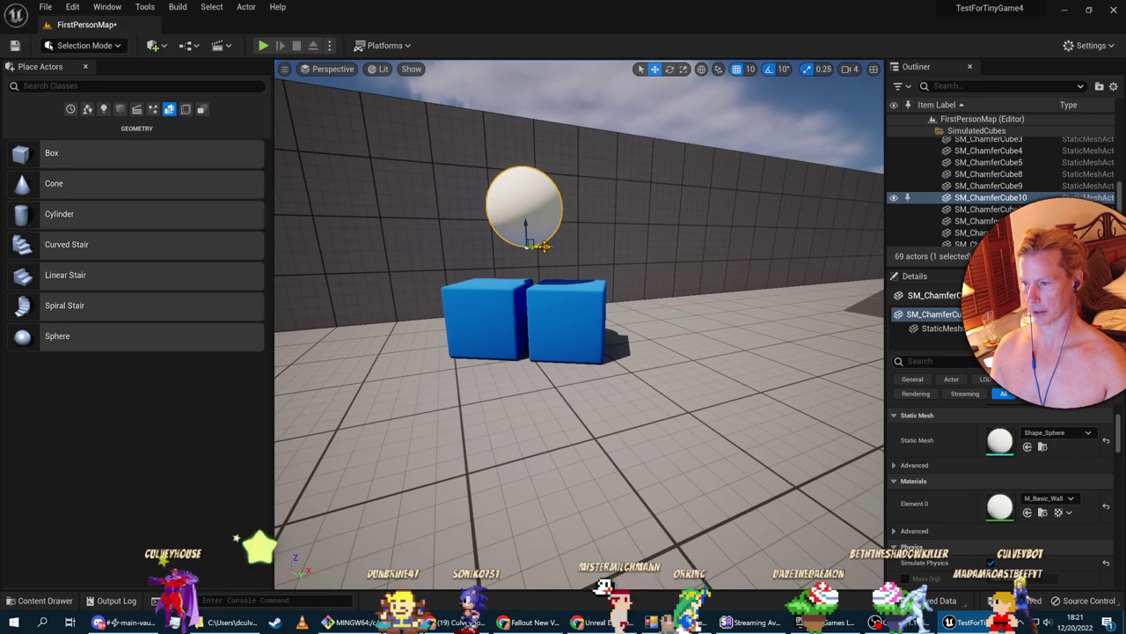
Move the new sphere across the floor to beside the lone blue cube near the spiral staircase
drag(545, 246, 839, 247)
right_drag(825, 266, 955, 261)
key(w)
key(d)
drag(373, 341, 729, 376)
key(f)
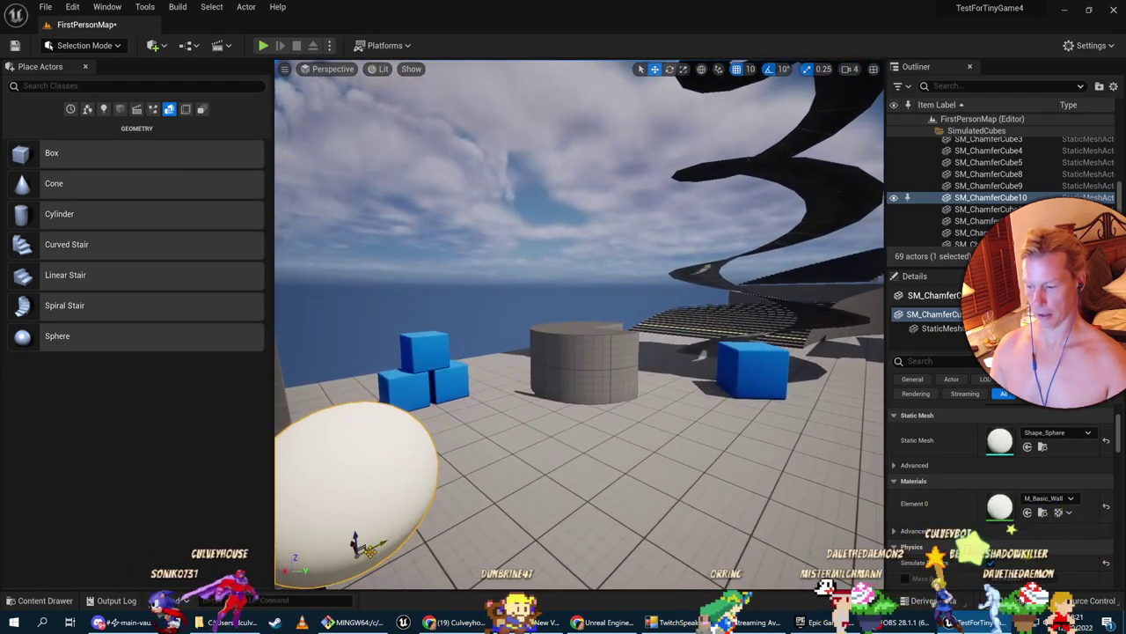
drag(370, 552, 718, 430)
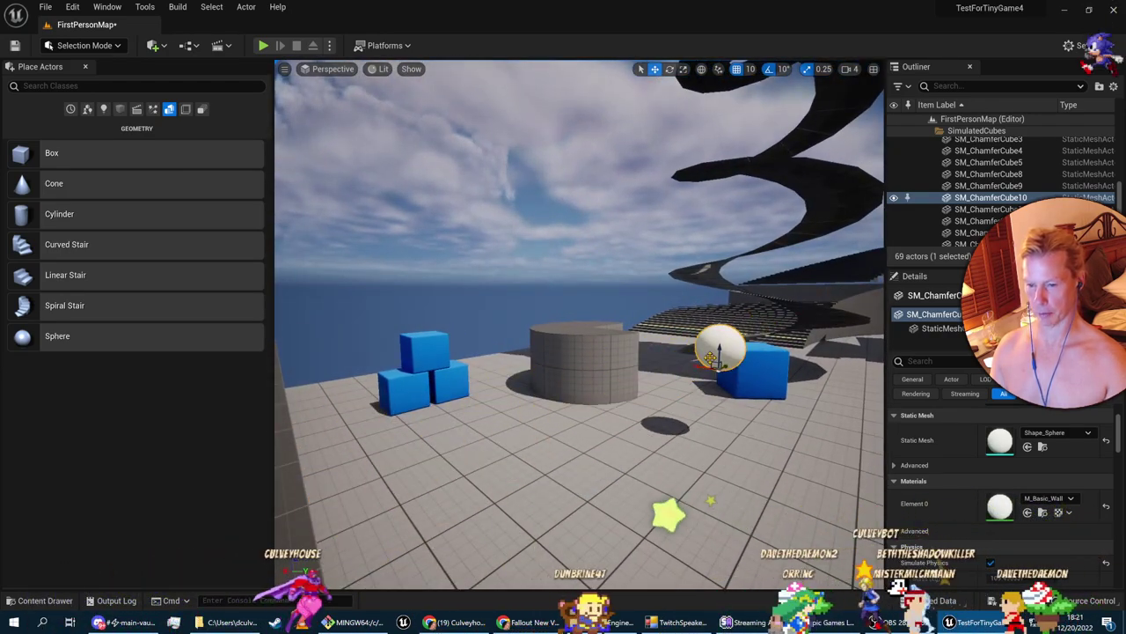
Raise the sphere high into the air alongside the spiral staircase
drag(719, 352, 724, 108)
right_drag(725, 107, 729, 229)
key(w)
drag(730, 342, 738, 52)
mouse_move(737, 79)
right_down()
mouse_move(745, 12)
mouse_move(737, 61)
right_up()
key(d)
right_drag(796, 341, 831, 365)
key(a)
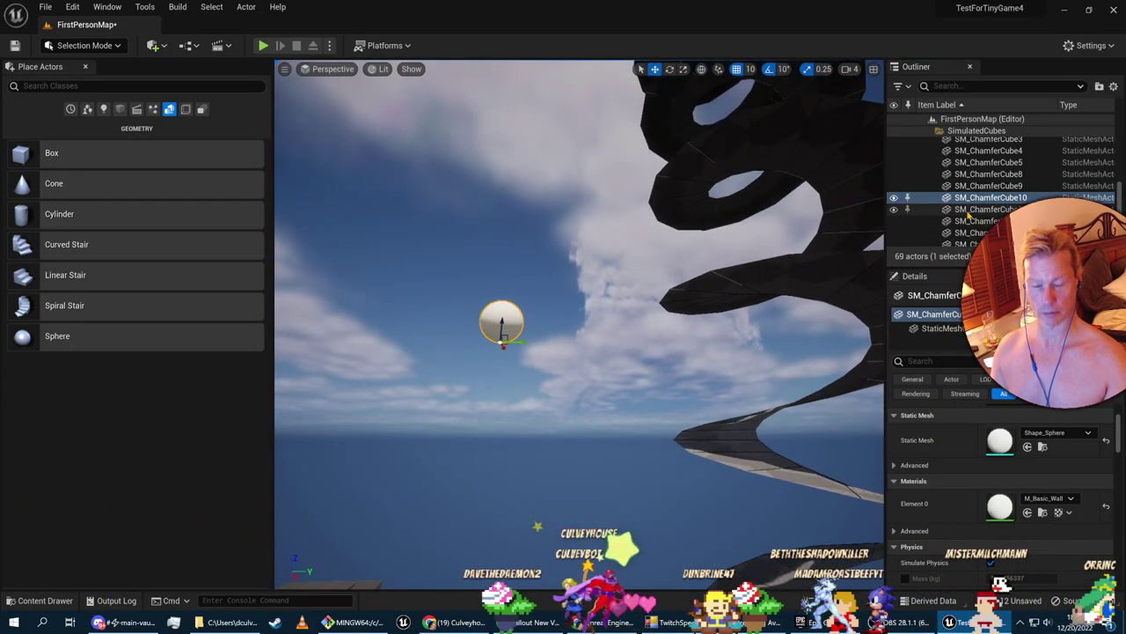
Set the sphere's Z location to 2000, then increase it to 3000
scroll(1004, 452, up, 2)
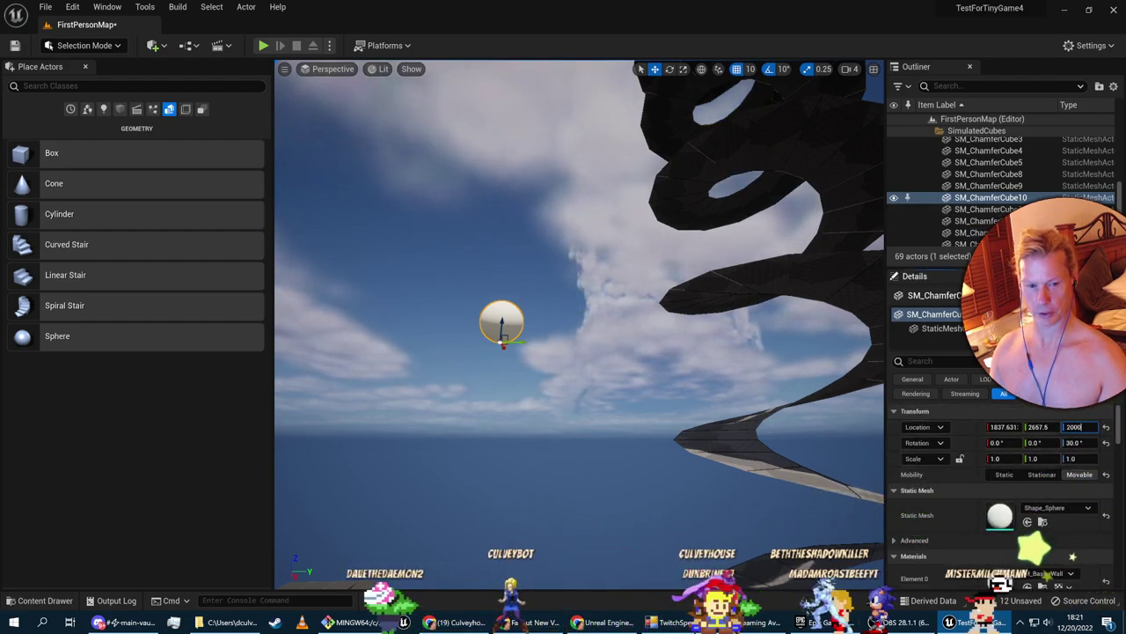
mouse_move(614, 385)
right_down()
mouse_move(612, 211)
mouse_move(613, 384)
right_up()
key(w)
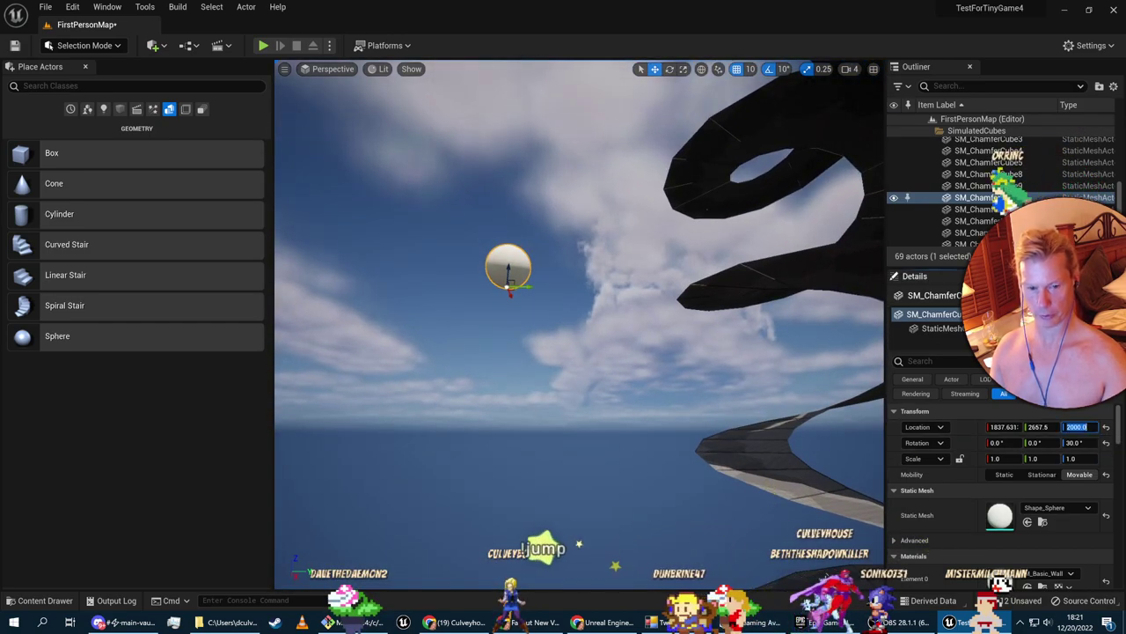
right_drag(677, 406, 419, 281)
key(w)
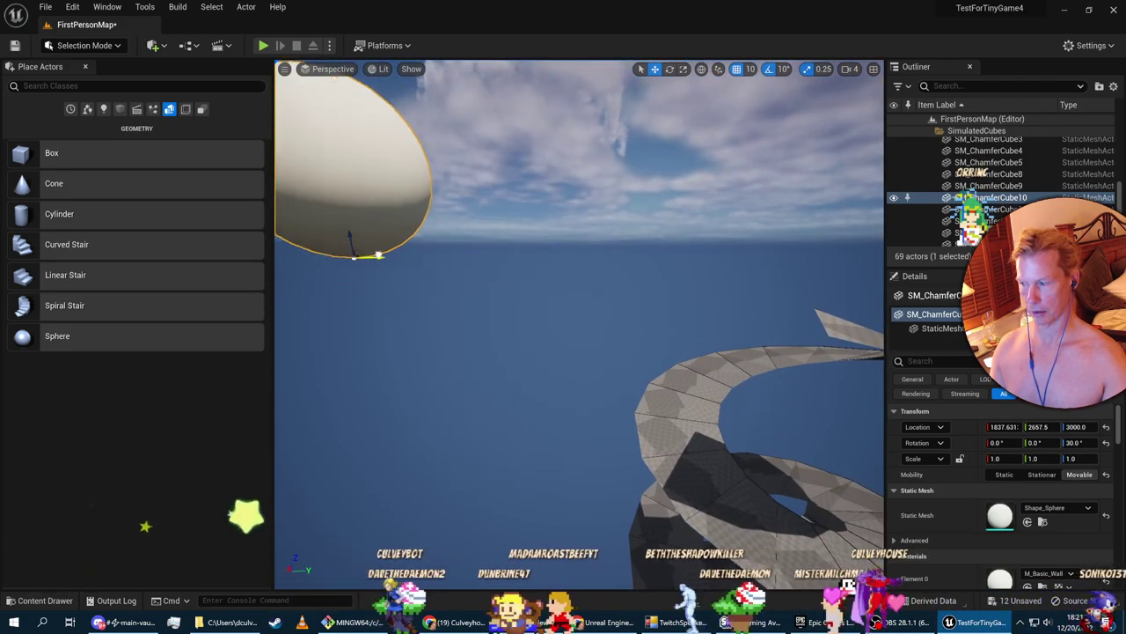
Move the sphere along the Y axis to 3357.5 so it sits near the top of the spiral staircase
drag(352, 257, 882, 275)
right_drag(863, 286, 977, 229)
key(w)
key(w)
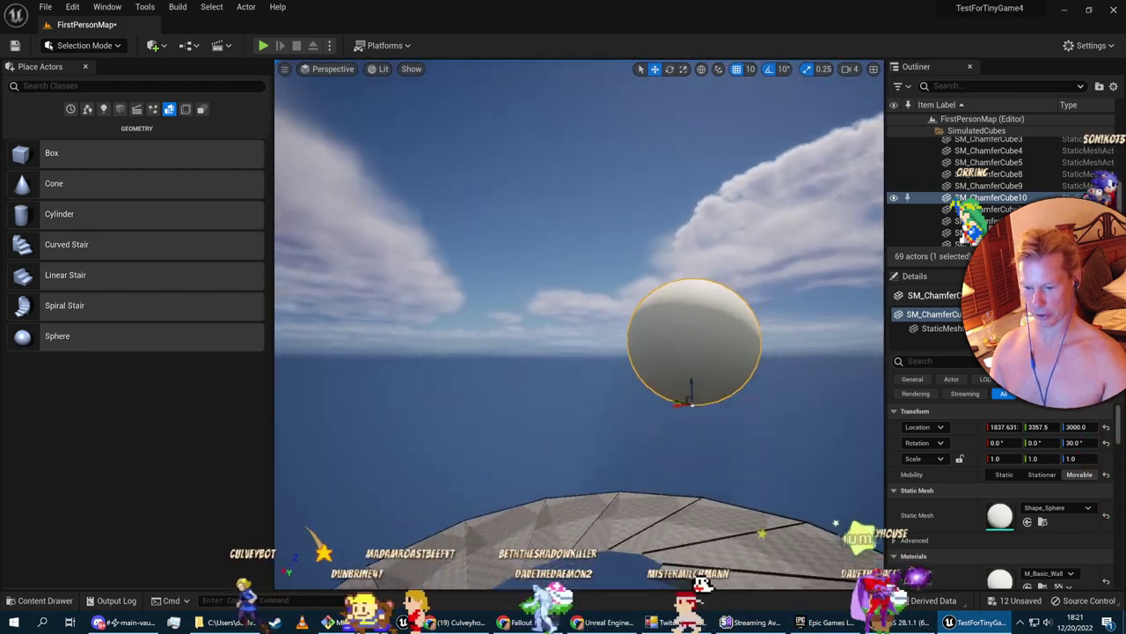
right_drag(510, 338, 472, 339)
key(s)
key(d)
key(w)
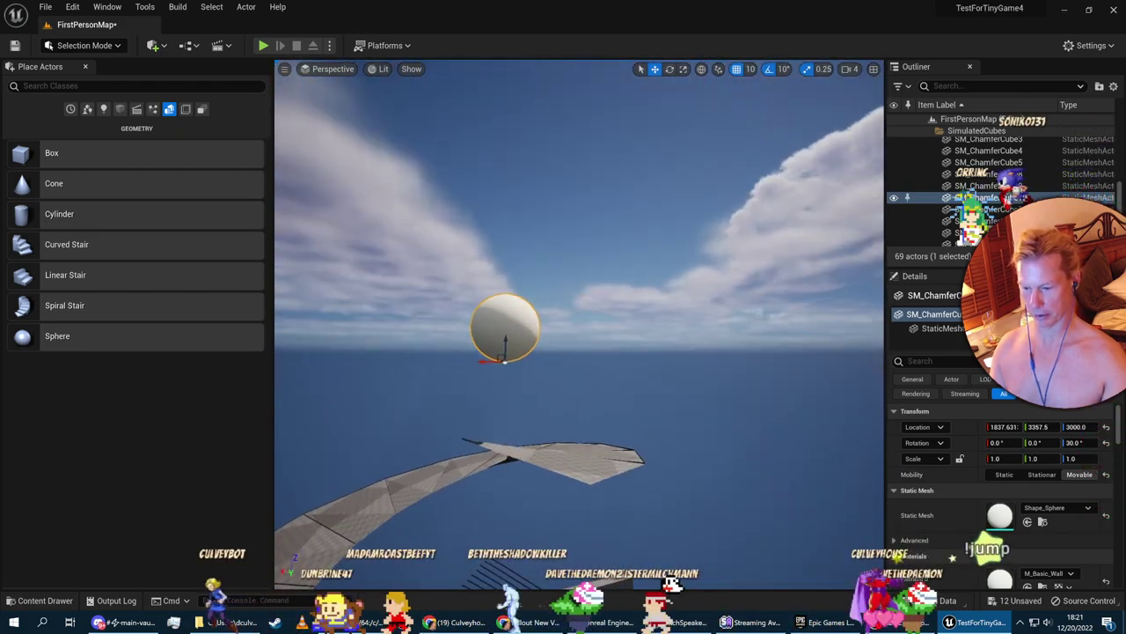
Shift the sphere along the X axis to about 1777.6, above the upper end of the spiral staircase
drag(476, 365, 517, 365)
key(a)
right_drag(518, 365, 837, 401)
key(w)
key(a)
key(a)
key(w)
key(s)
right_drag(638, 347, 571, 238)
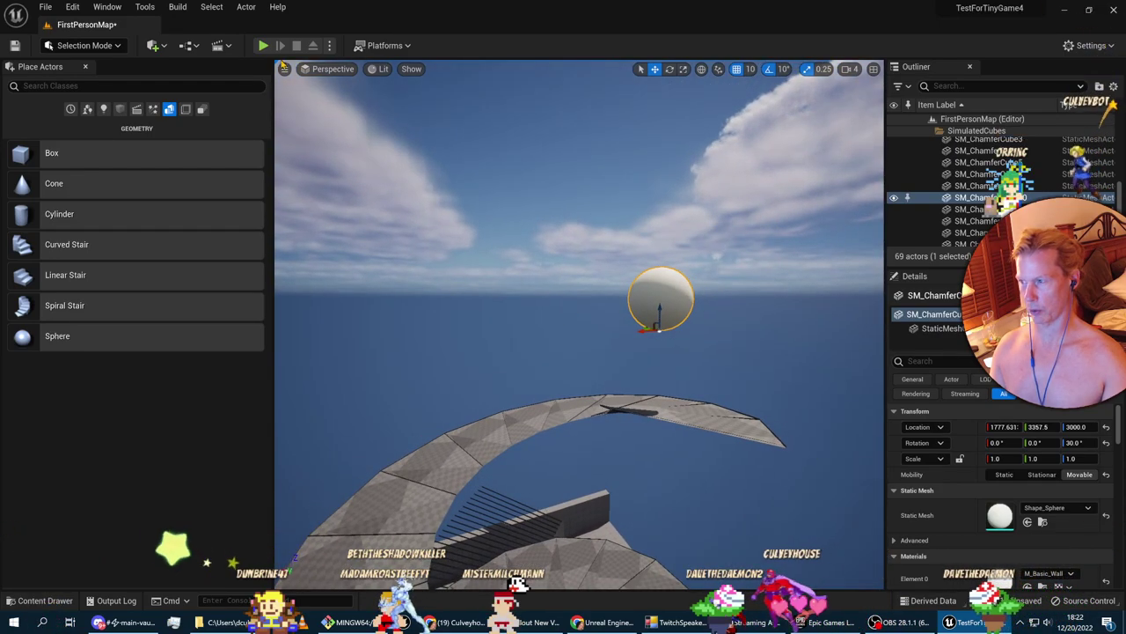
Play the level and walk around the spiral staircase and the building to observe how the dropped sphere behaves
click(263, 45)
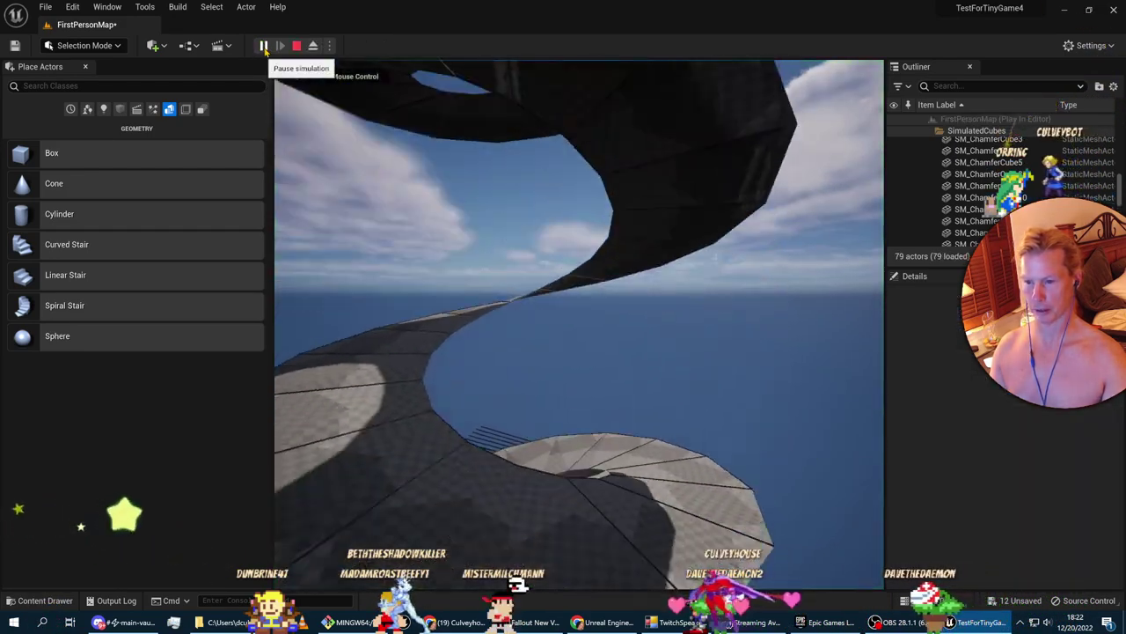
click(290, 79)
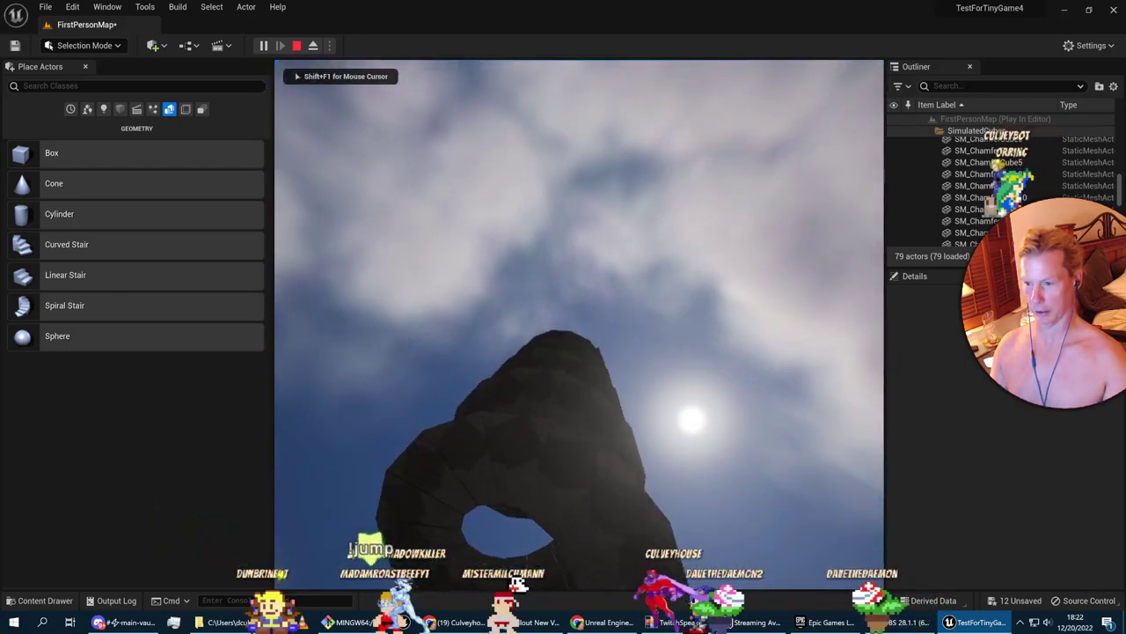
key(w)
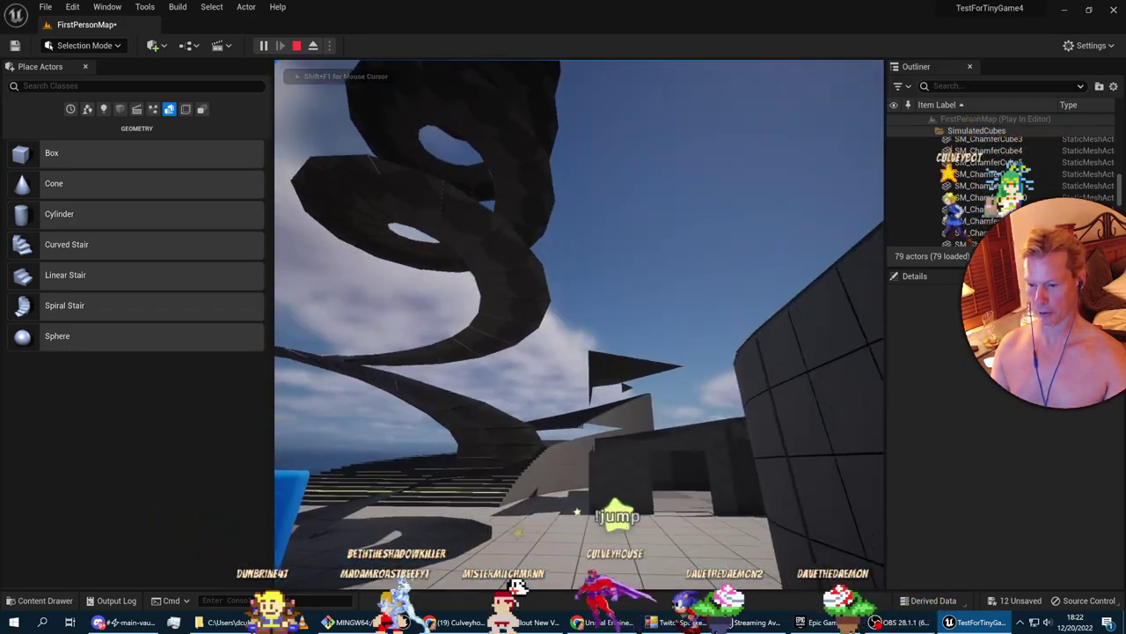
key(w)
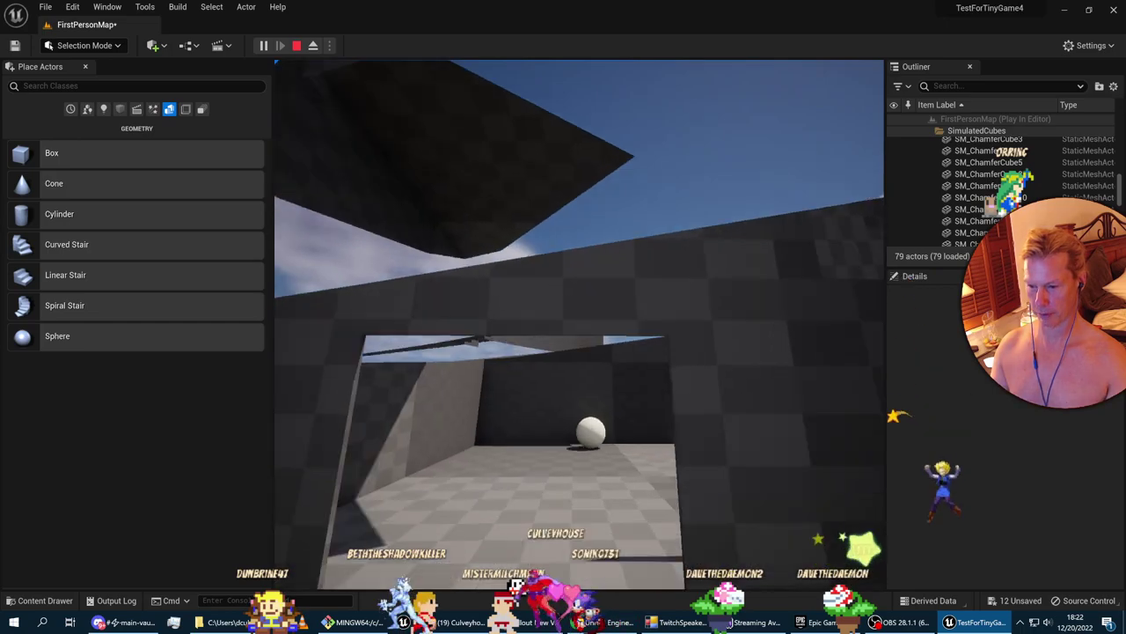
key(s)
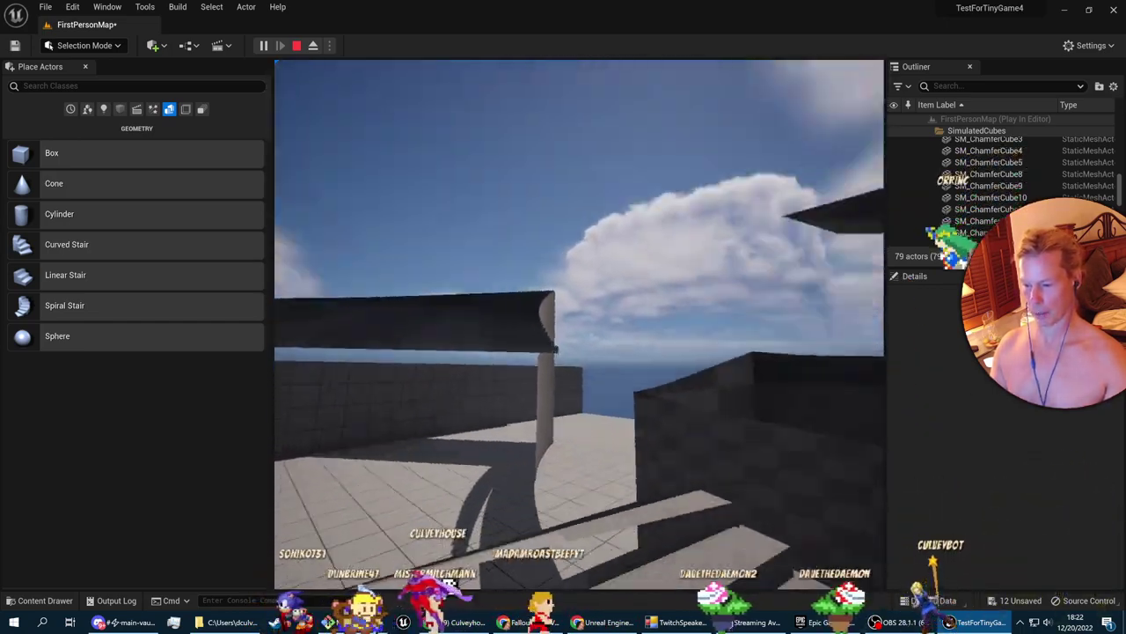
key(Escape)
Inspect the damaged building and undo the sphere and Spiral Stair Brush edits back to before Sloped Ceiling was enabled
key(w)
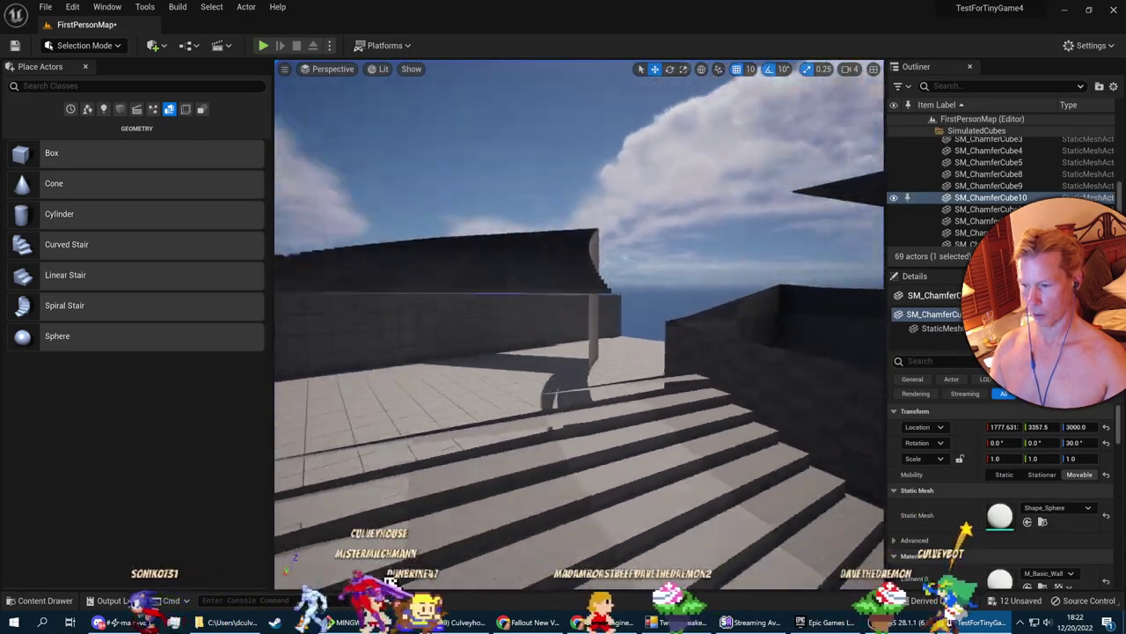
key(w)
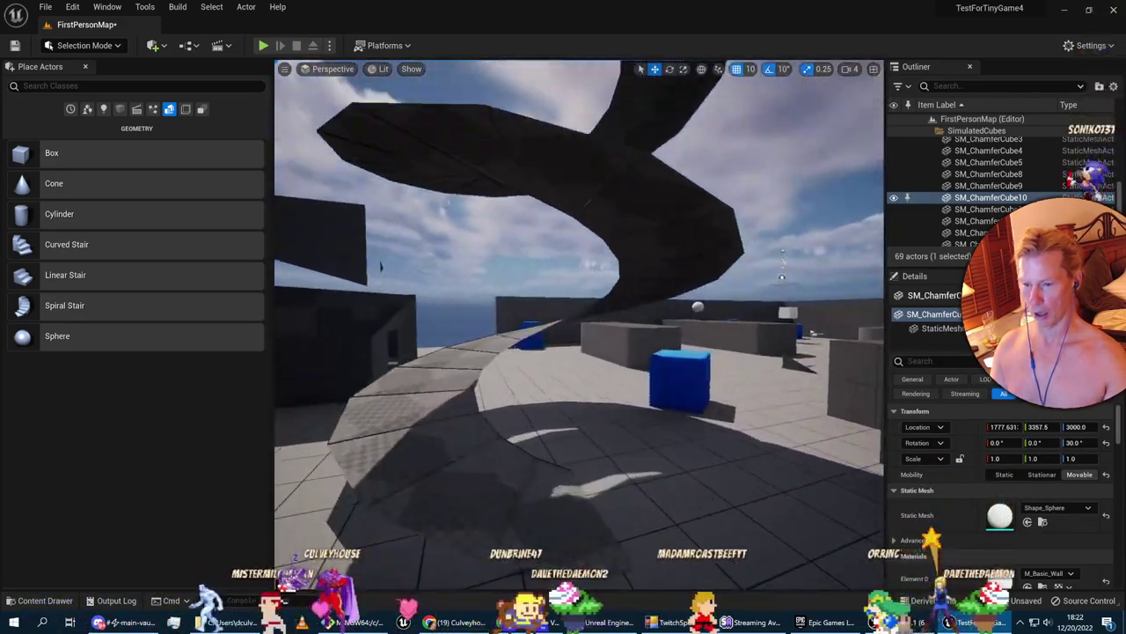
right_drag(524, 323, 475, 322)
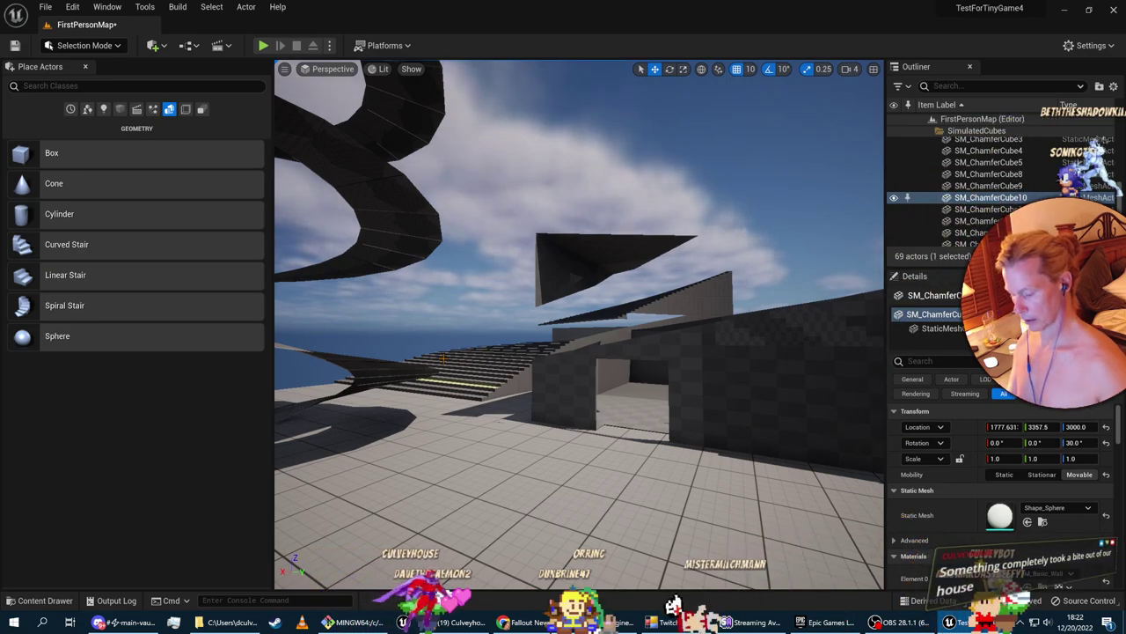
mouse_move(430, 306)
right_down()
mouse_move(430, 331)
mouse_move(438, 282)
mouse_move(441, 321)
mouse_move(430, 306)
right_up()
key(w)
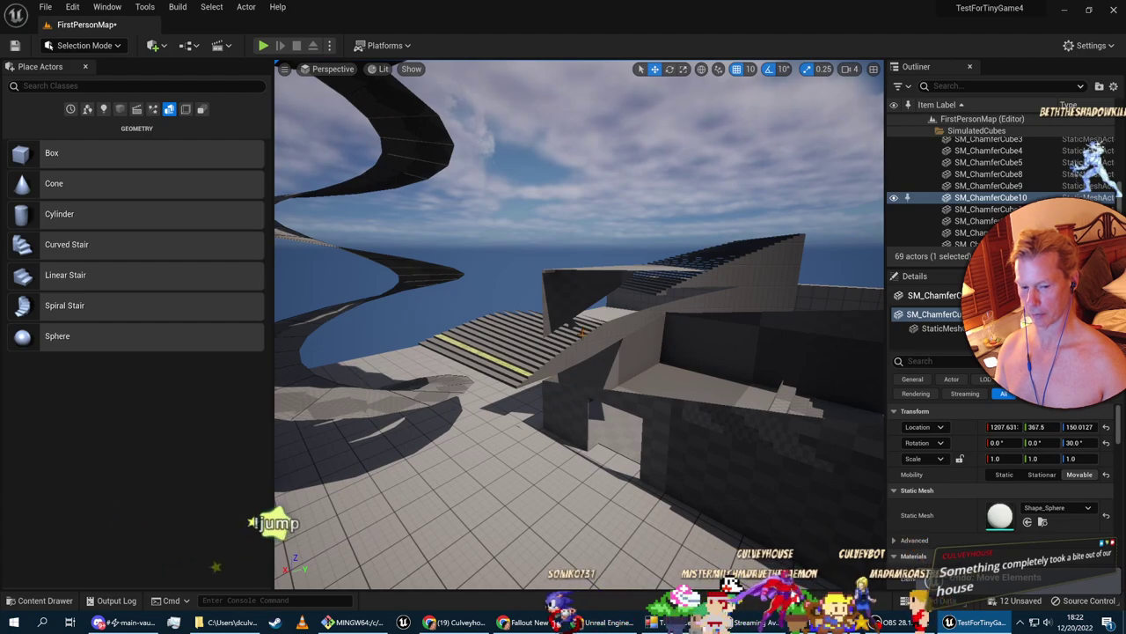
key(ctrl+z)
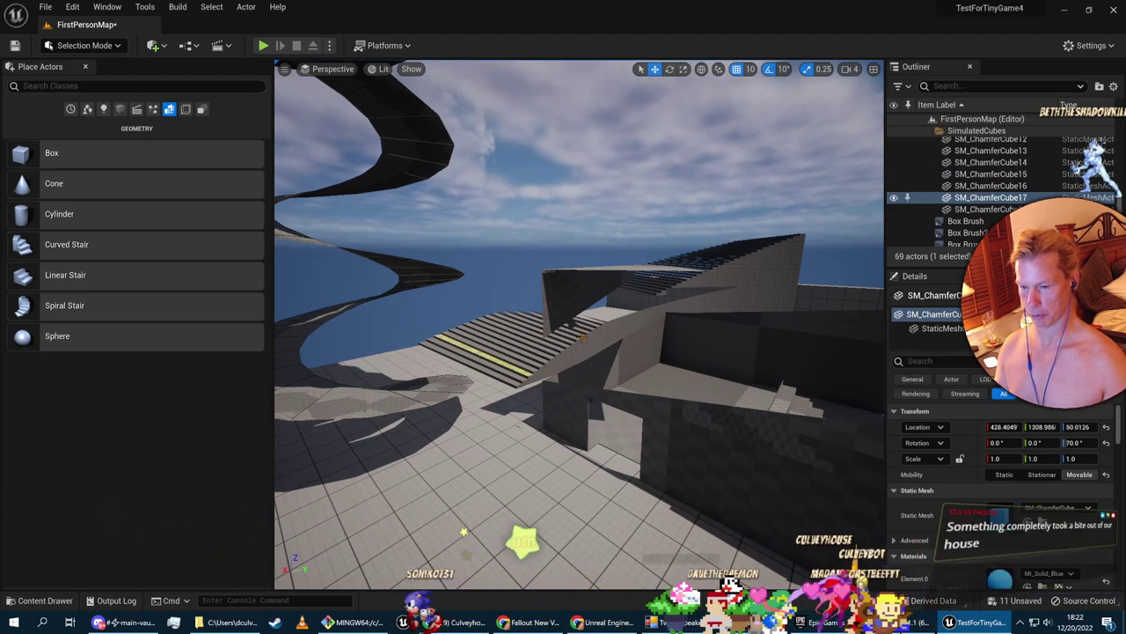
key(ctrl+z)
key(ctrl+z)
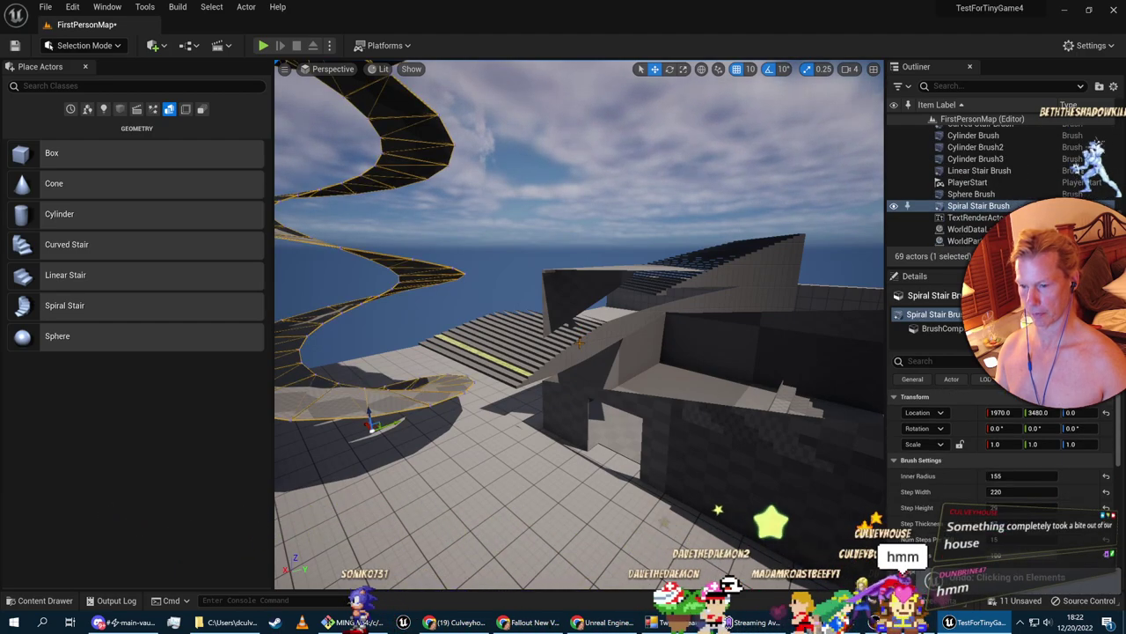
key(ctrl+z)
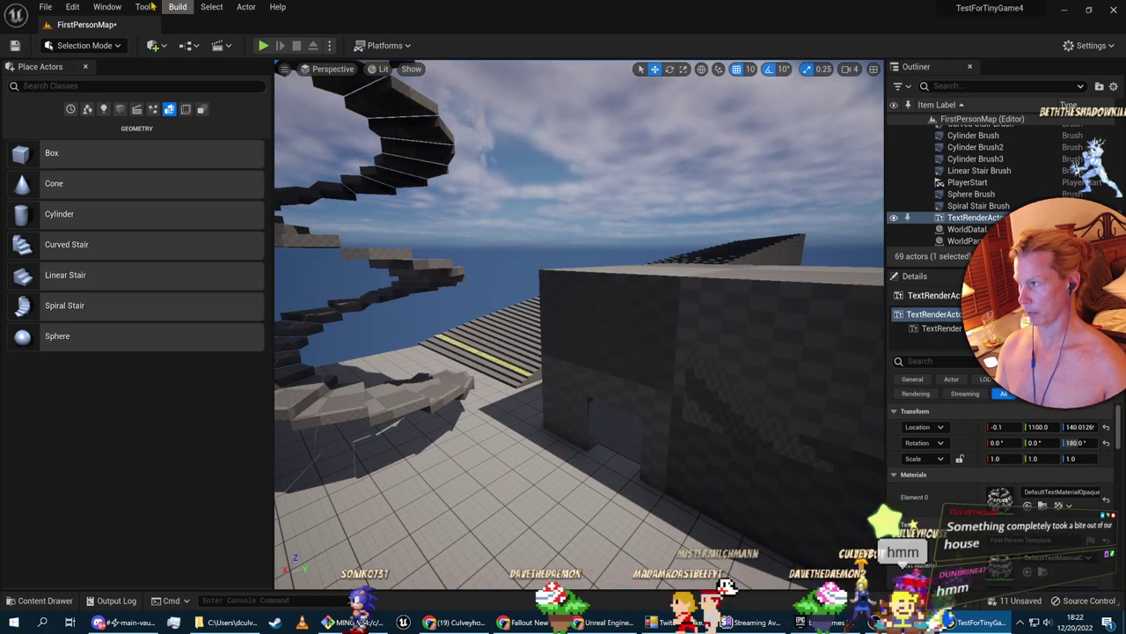
Redo the Sloped Ceiling and Sloped Floor edits on the Spiral Stair Brush one at a time
click(74, 7)
click(129, 51)
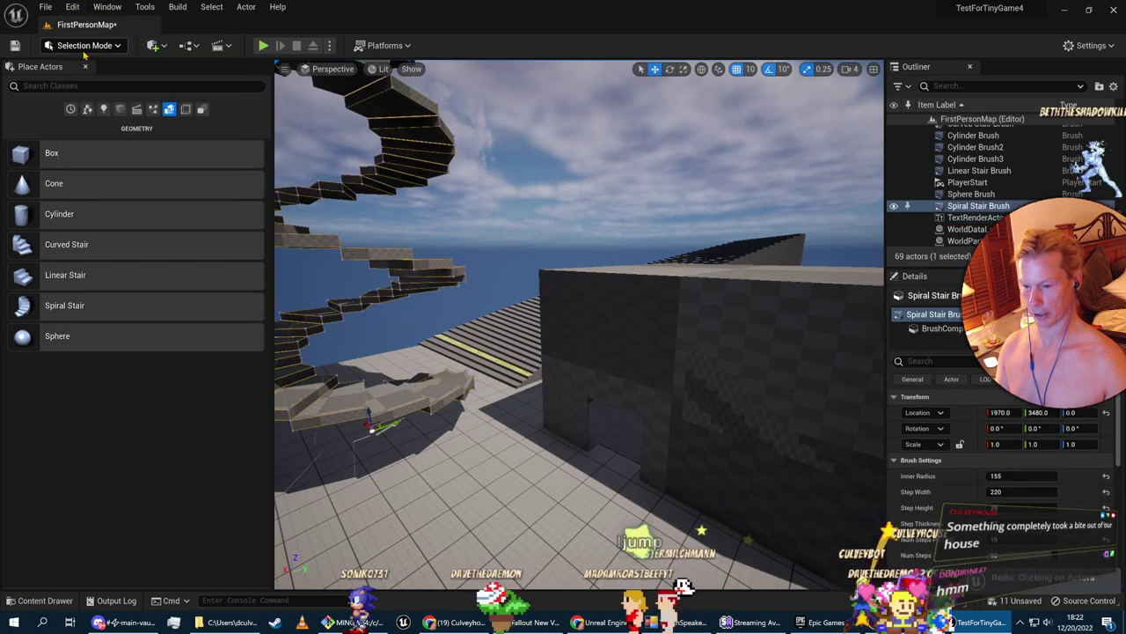
click(73, 7)
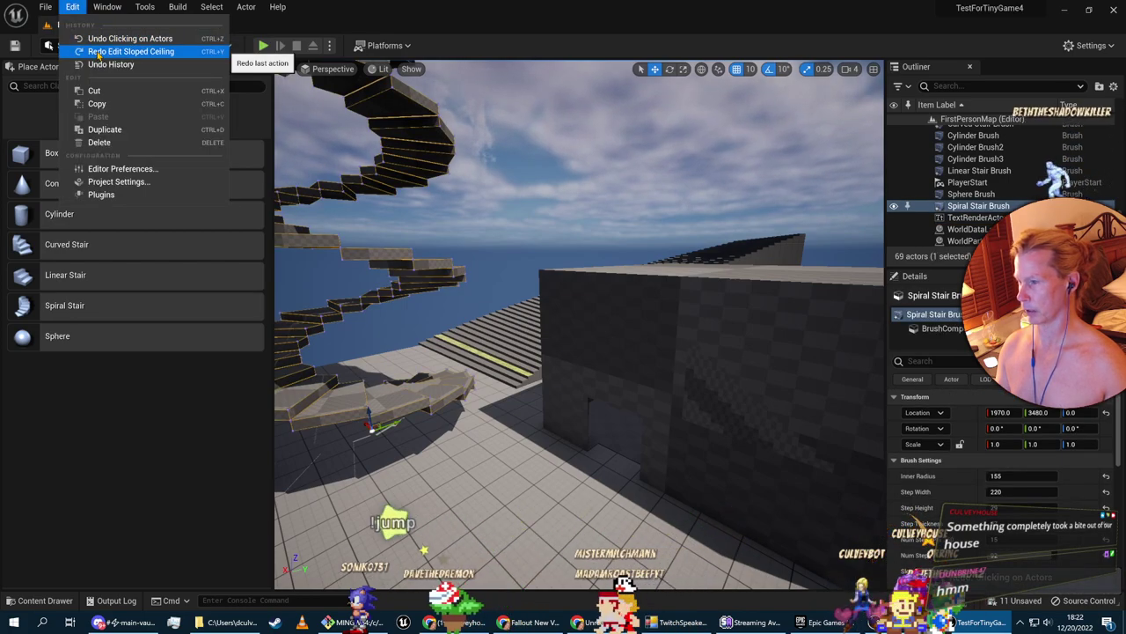
click(99, 53)
click(73, 8)
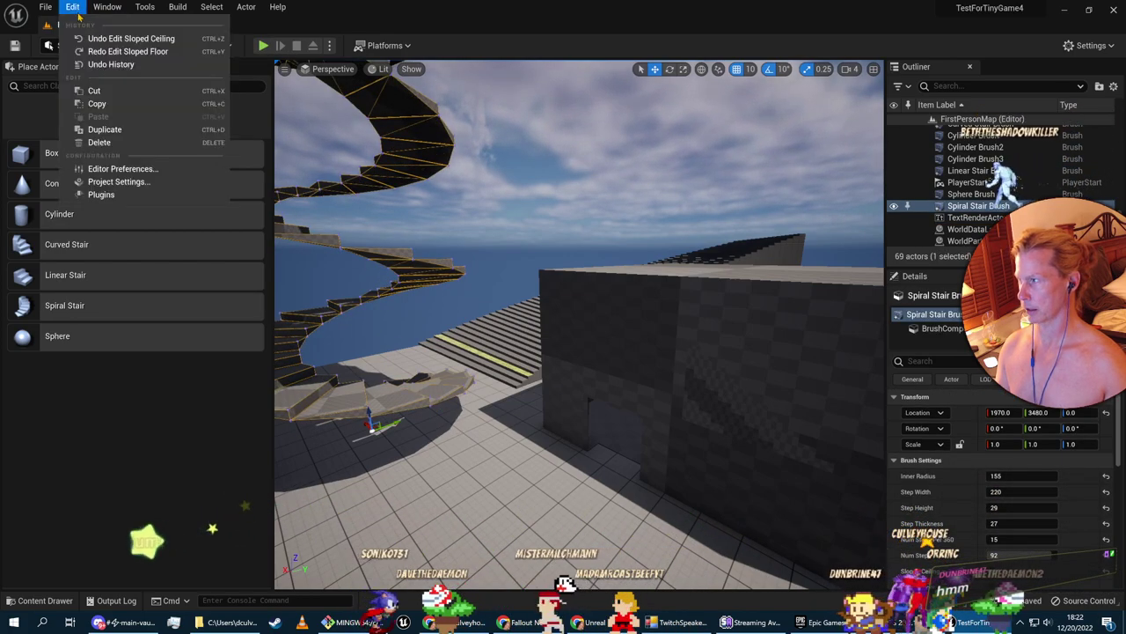
click(91, 51)
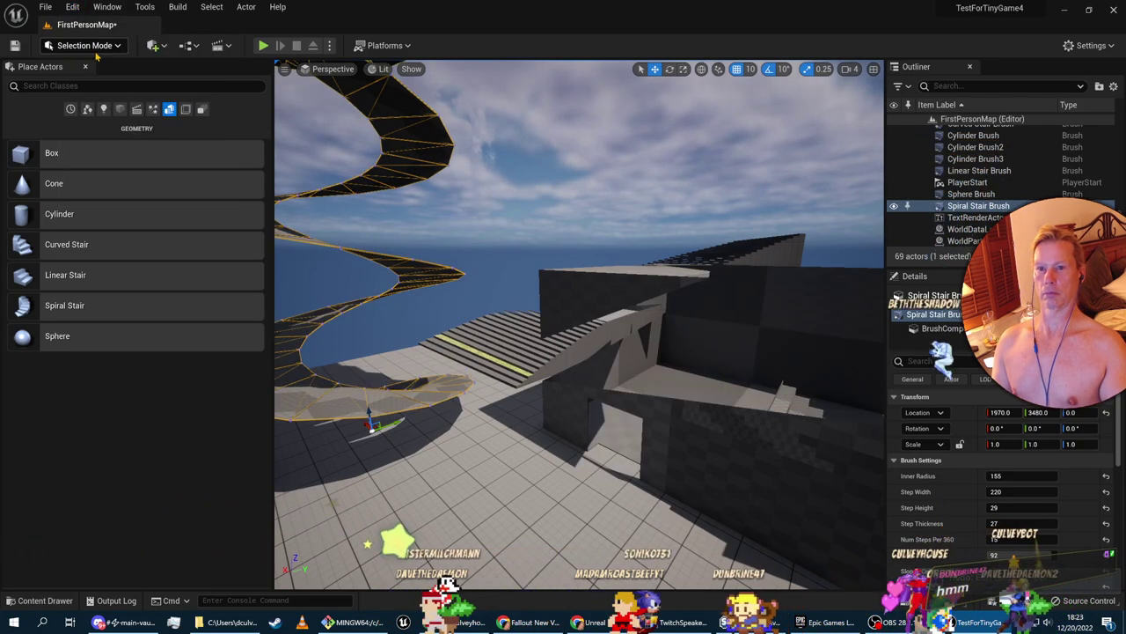
Examine the spiral staircase and the building, then undo the Sloped Floor edit on the Spiral Stair Brush
key(s)
right_drag(503, 348, 440, 297)
key(w)
key(s)
key(w)
key(s)
right_drag(607, 361, 739, 287)
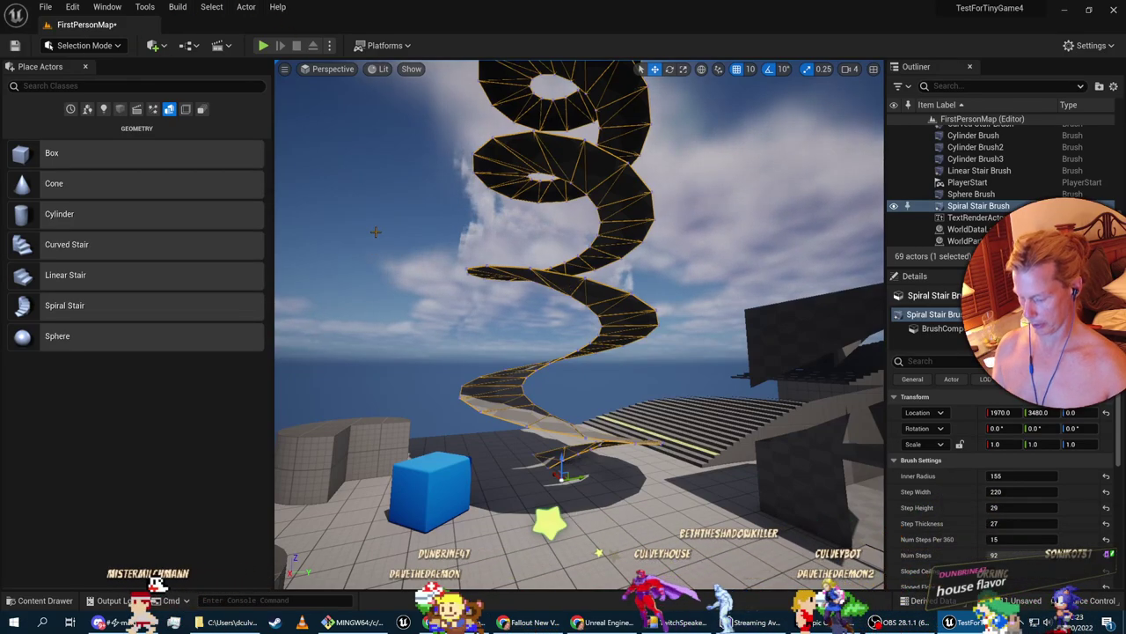
key(ctrl+z)
key(s)
mouse_move(376, 233)
right_down()
mouse_move(422, 255)
mouse_move(374, 272)
mouse_move(381, 226)
right_up()
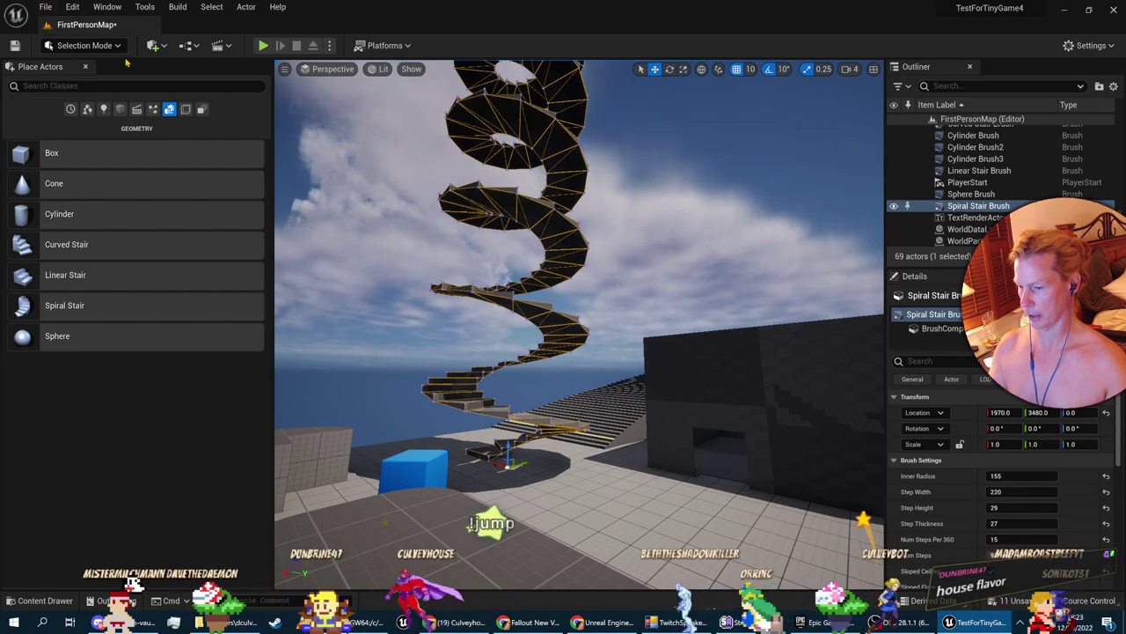
Switch to the Udemy course in the browser and play the Brushes lecture to its end and on into the Materials lecture
key(alt+Tab)
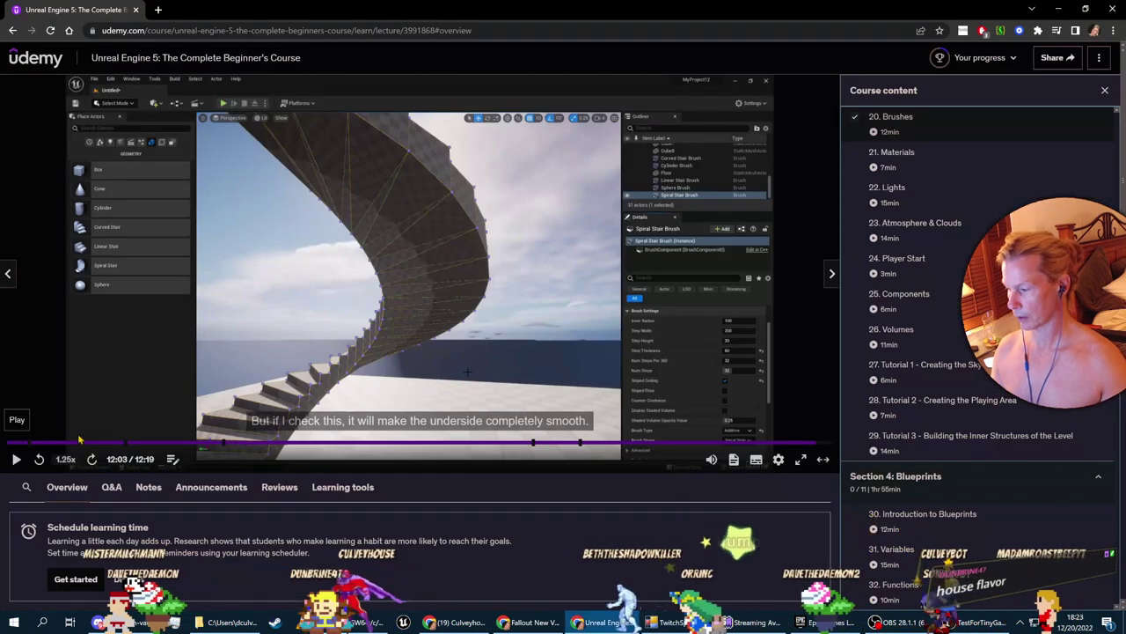
click(15, 459)
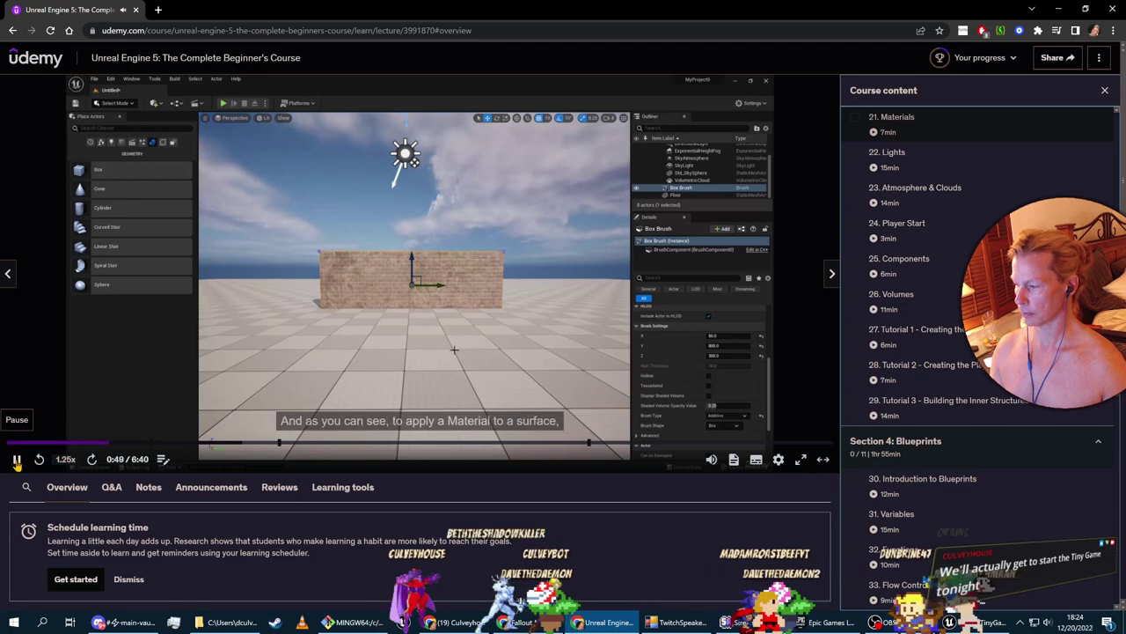
Return to Unreal Editor and delete the Spiral Stair Brush, the building's Box Brush2 and the Linear Stair Brush
key(alt+Tab)
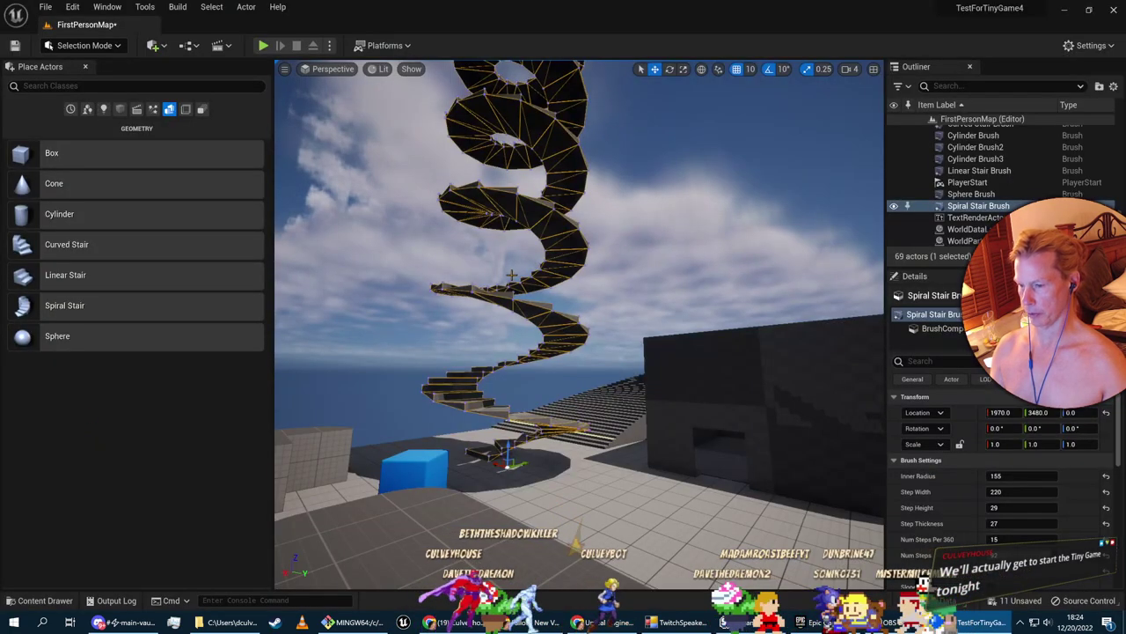
key(Delete)
click(696, 385)
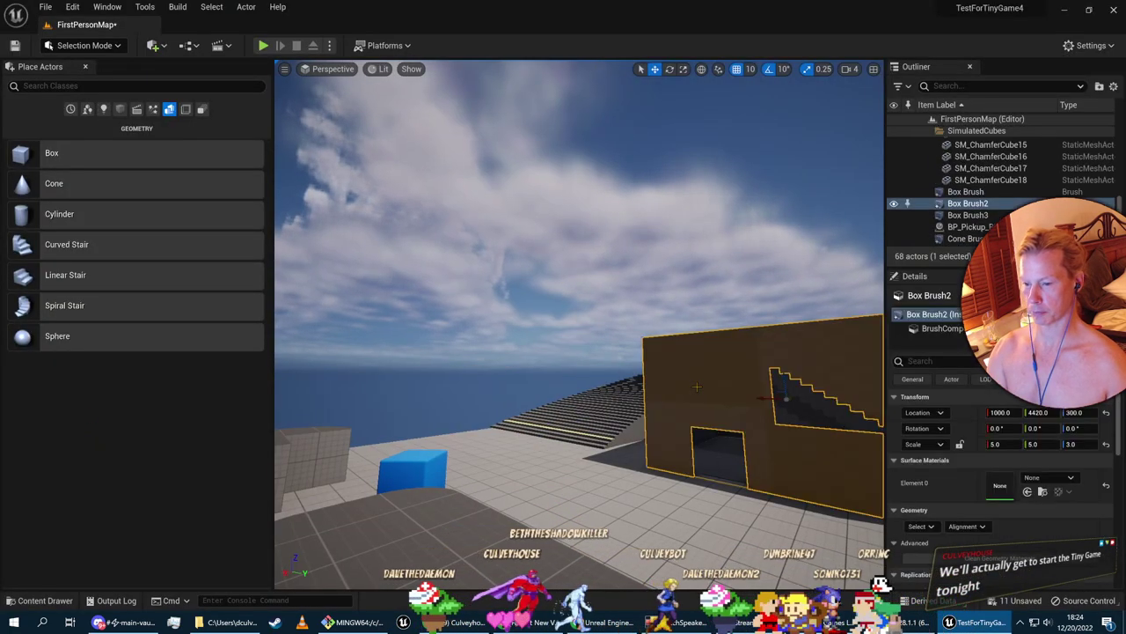
key(Delete)
right_drag(734, 393, 862, 405)
key(w)
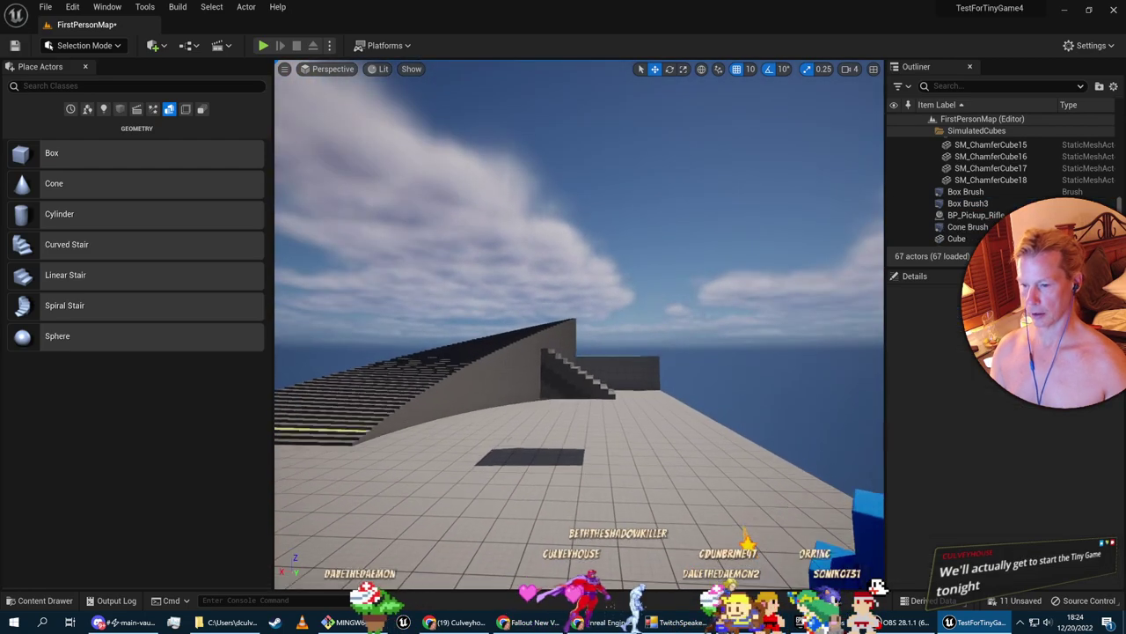
click(573, 446)
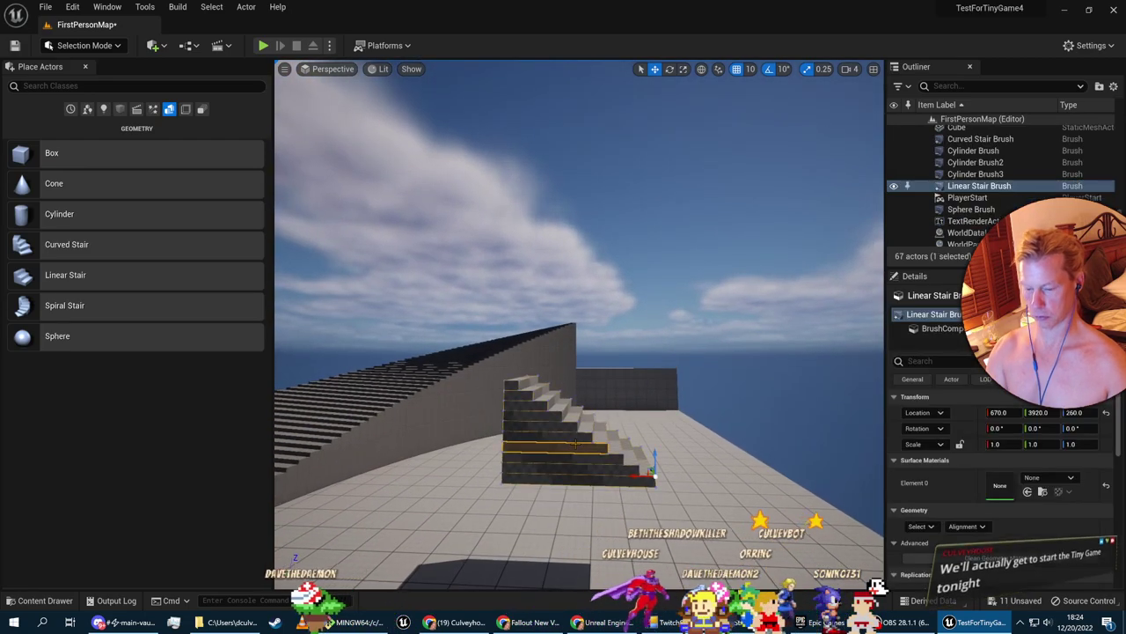
key(Delete)
Place a Box brush beside the curved staircase, scale it to 4.75 × 0.25 × 1.0 as a wall and move it to X 1270
right_drag(574, 434, 466, 434)
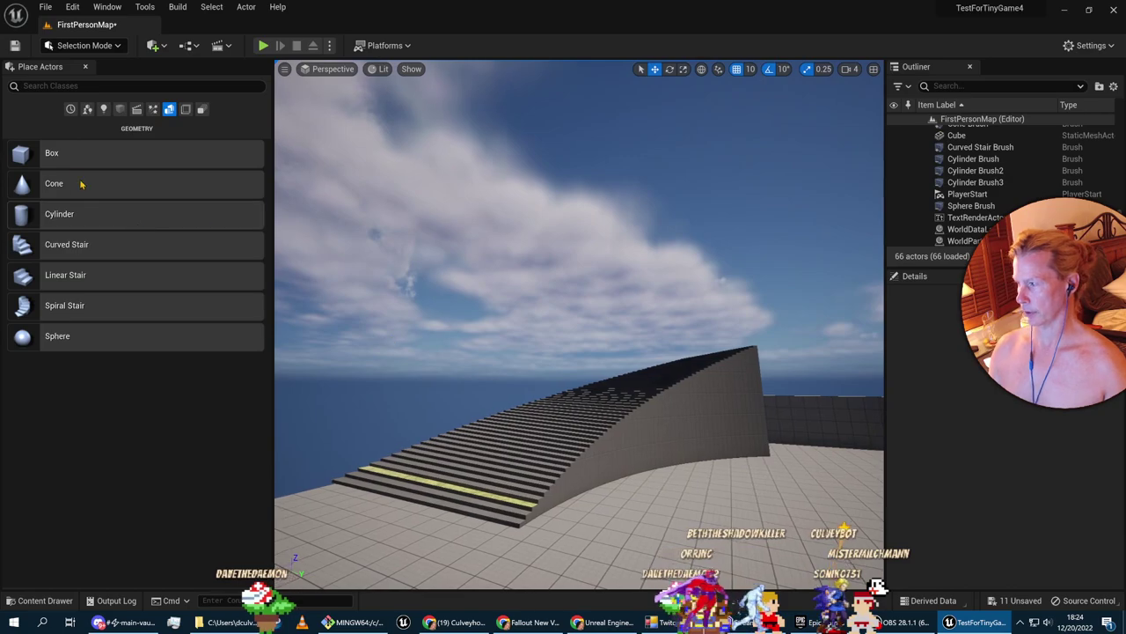
drag(675, 522, 675, 523)
mouse_move(675, 522)
right_down()
mouse_move(743, 523)
mouse_move(746, 576)
mouse_move(651, 563)
right_up()
key(w)
key(r)
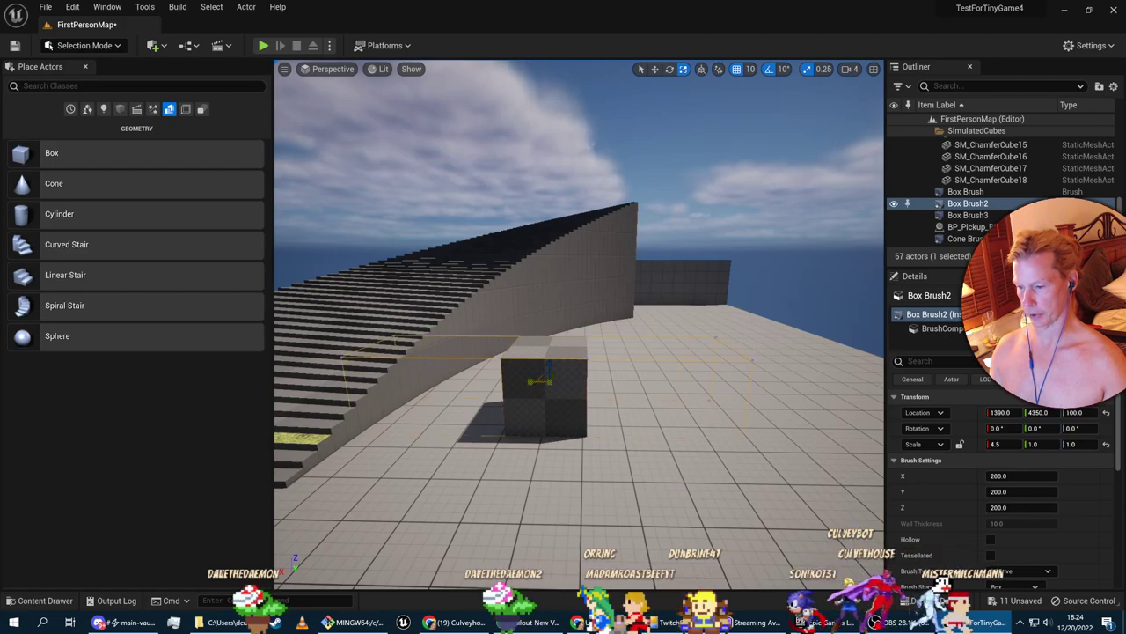
key(Return)
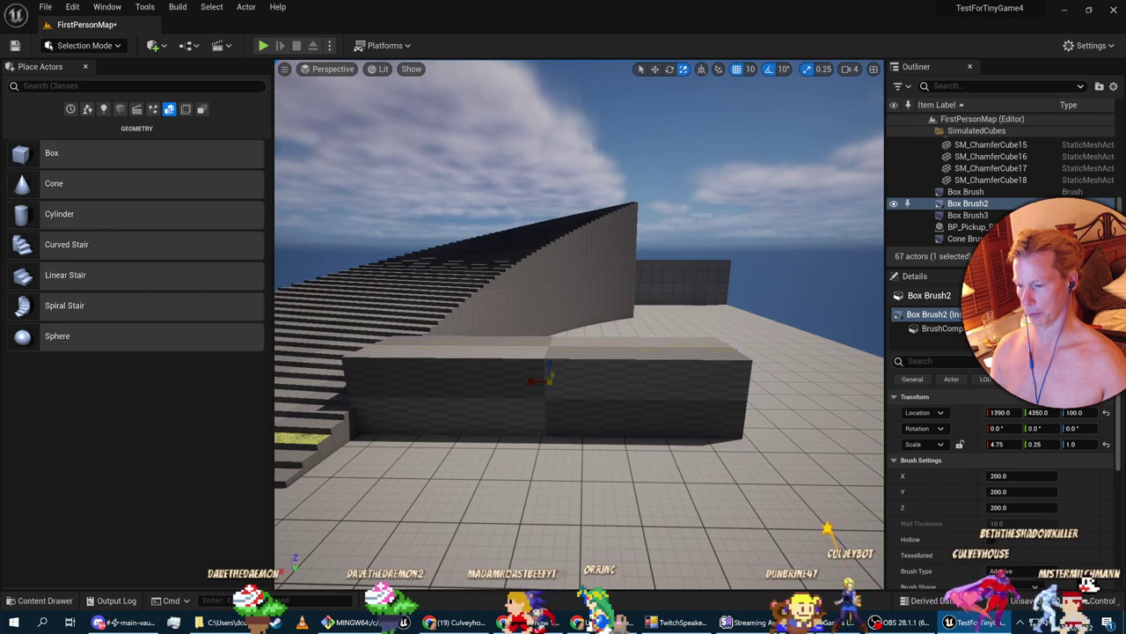
key(Return)
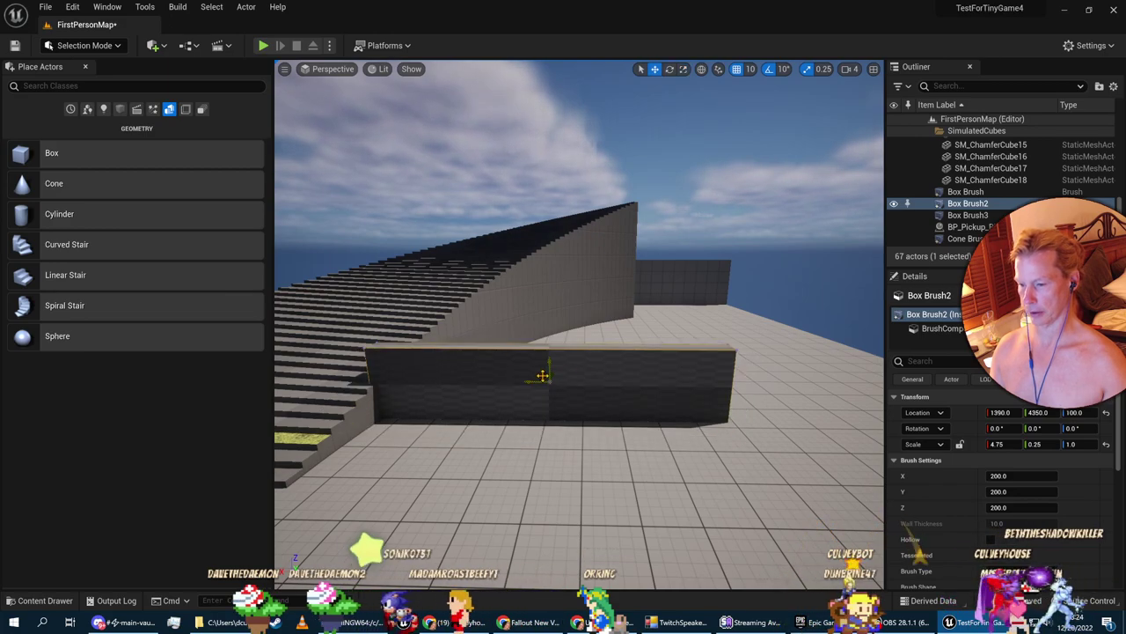
mouse_move(572, 380)
right_down()
mouse_move(588, 406)
mouse_move(554, 407)
mouse_move(601, 389)
right_up()
key(w)
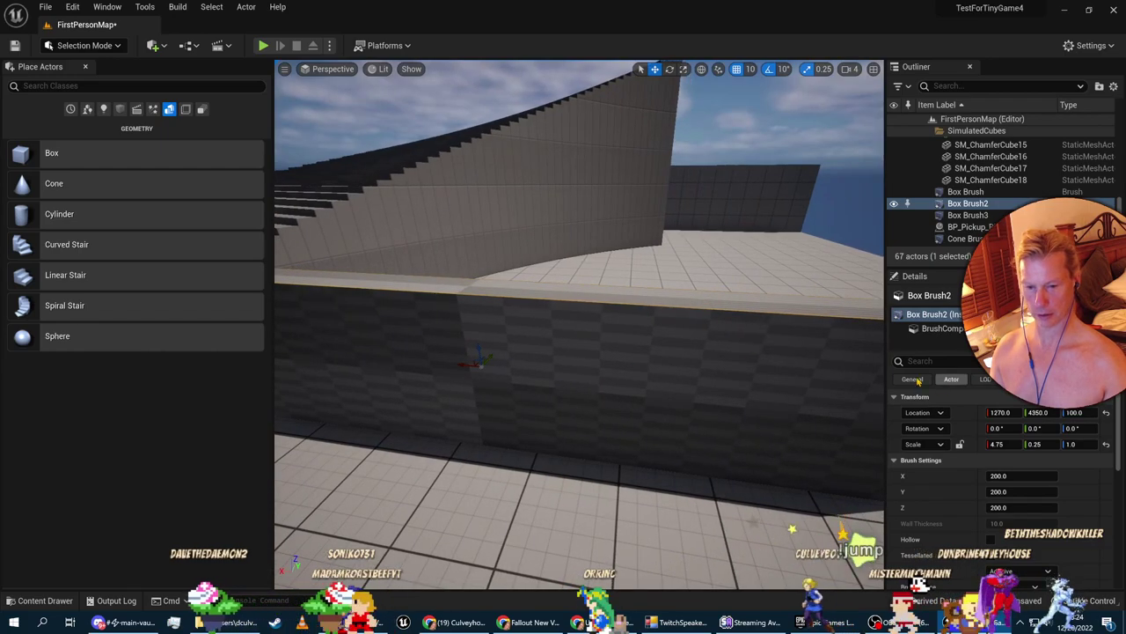
Select the wall's front surface and assign it the M_Rock_Marble_Polished material
click(823, 384)
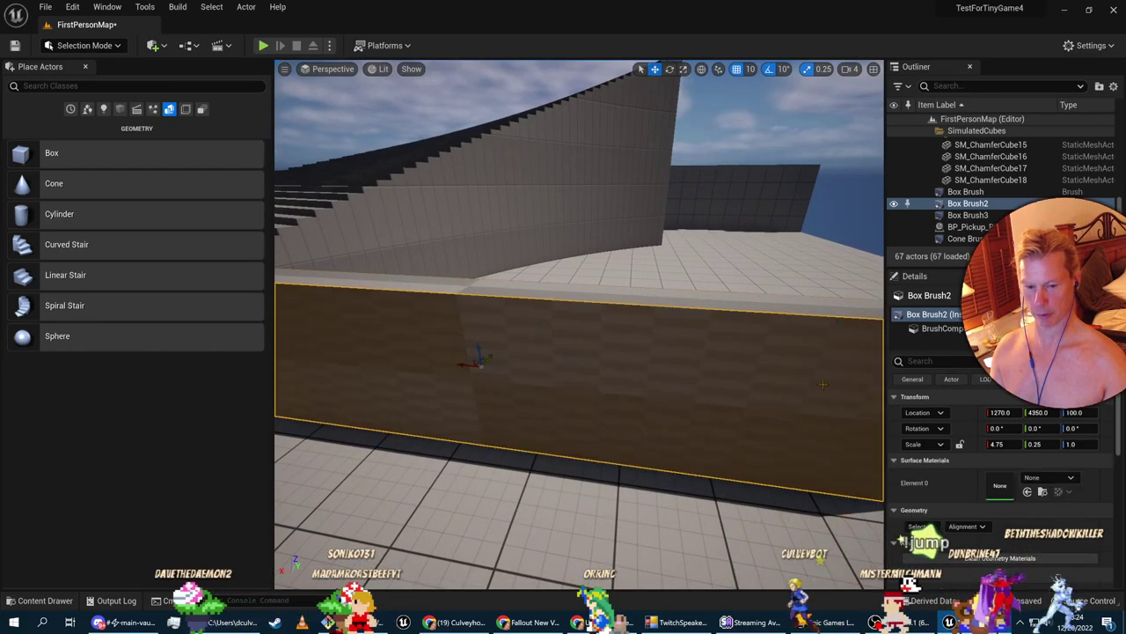
click(987, 214)
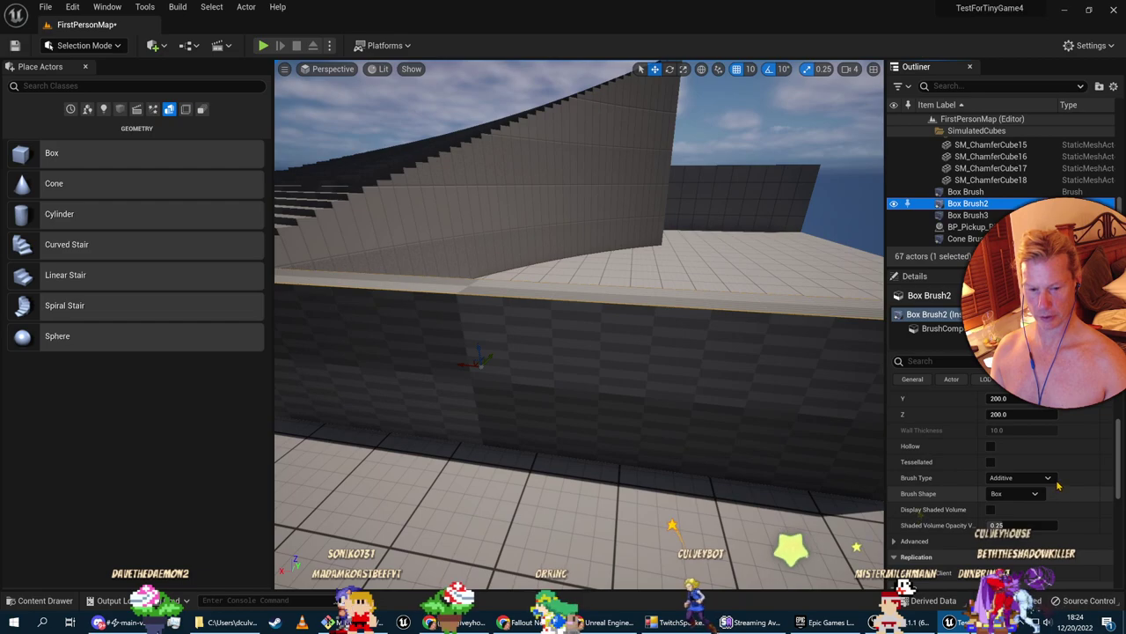
scroll(1053, 475, down, 5)
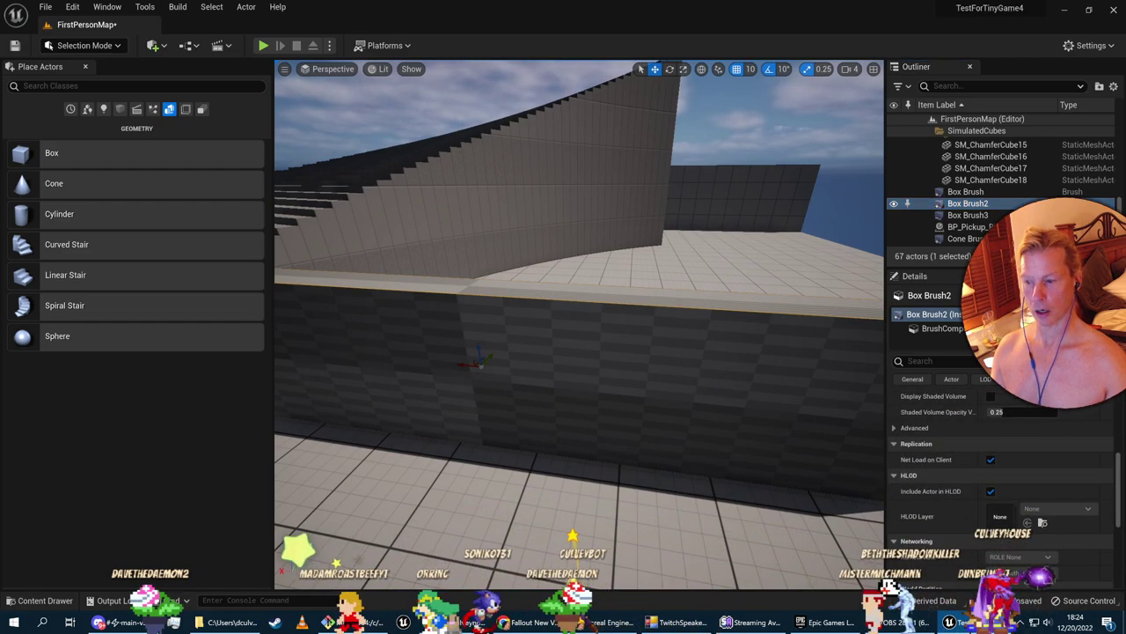
scroll(999, 492, up, 8)
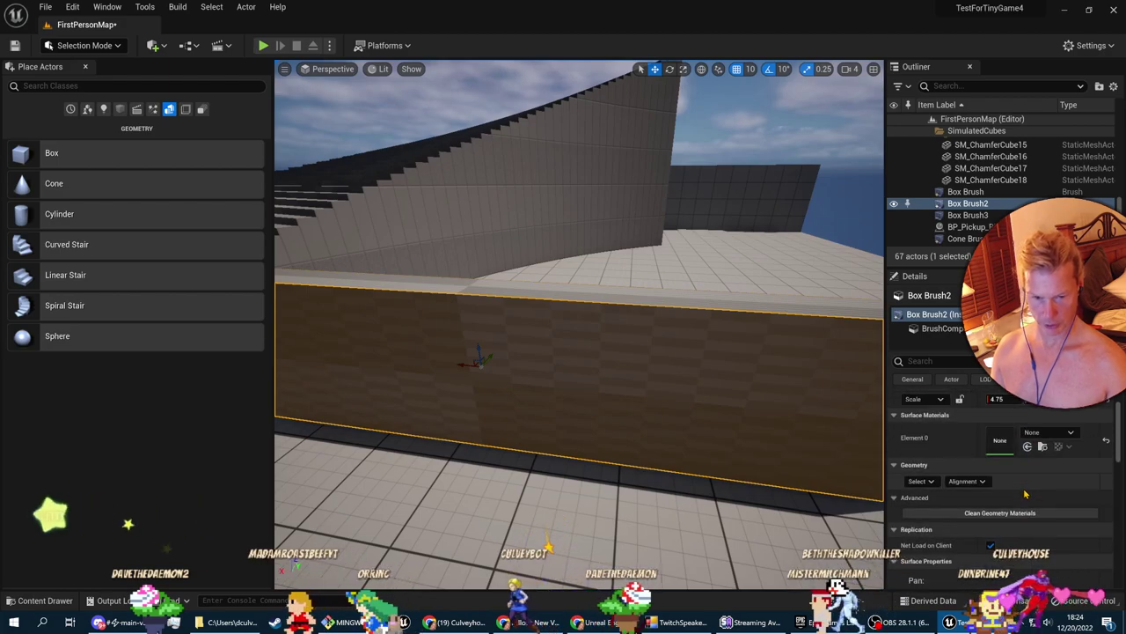
scroll(1025, 494, up, 1)
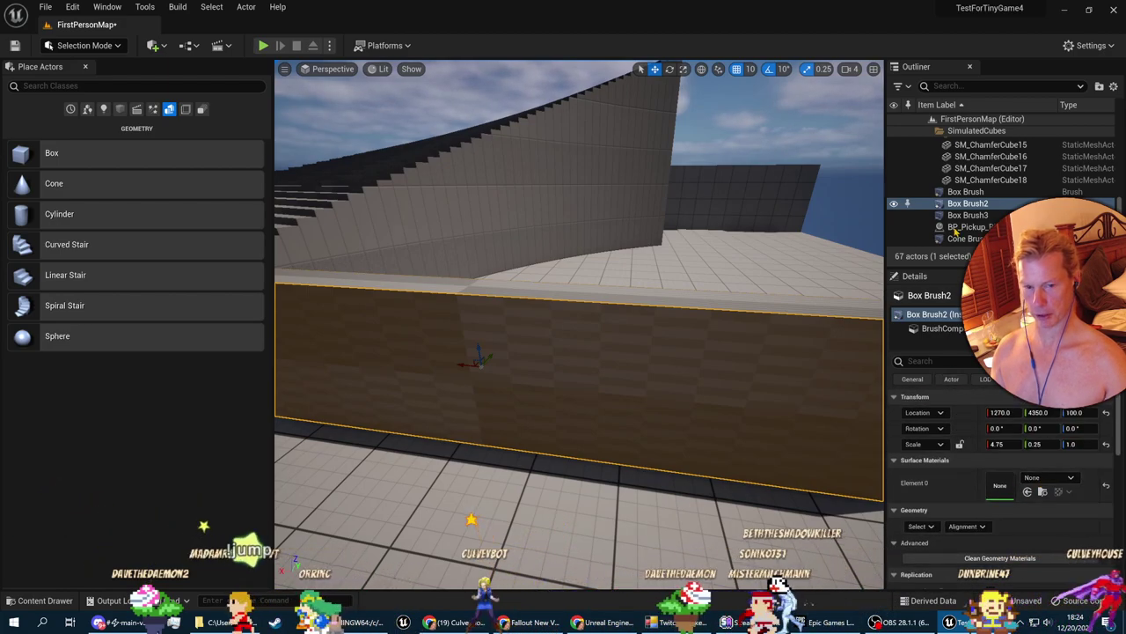
click(1043, 478)
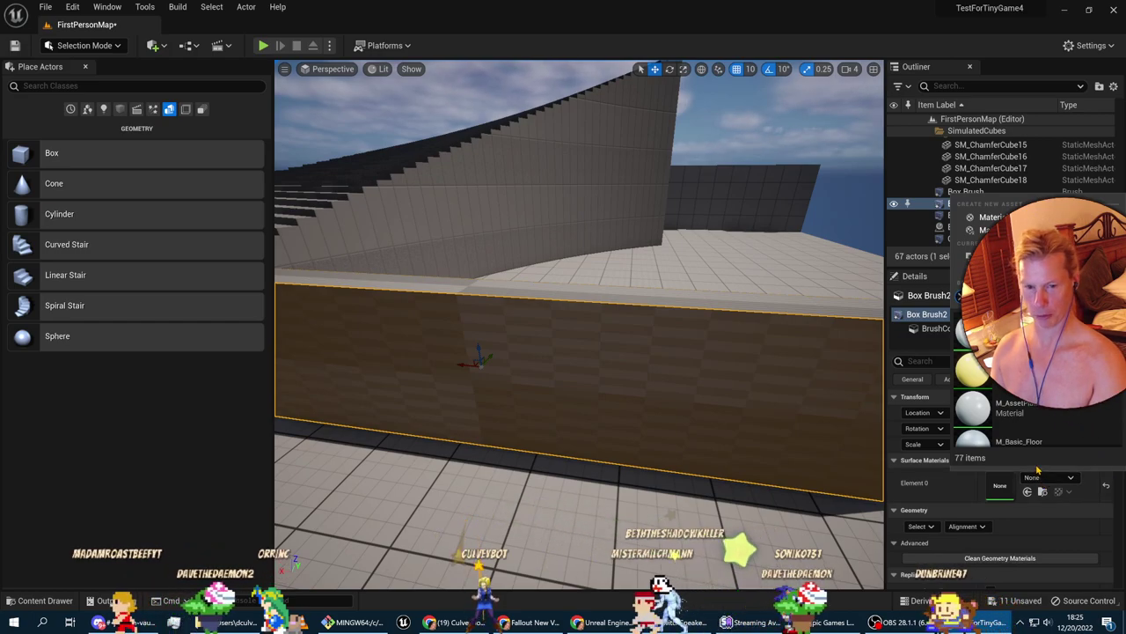
text(marble)
click(968, 337)
mouse_move(579, 324)
right_down()
mouse_move(616, 324)
mouse_move(563, 327)
mouse_move(607, 328)
right_up()
key(w)
key(s)
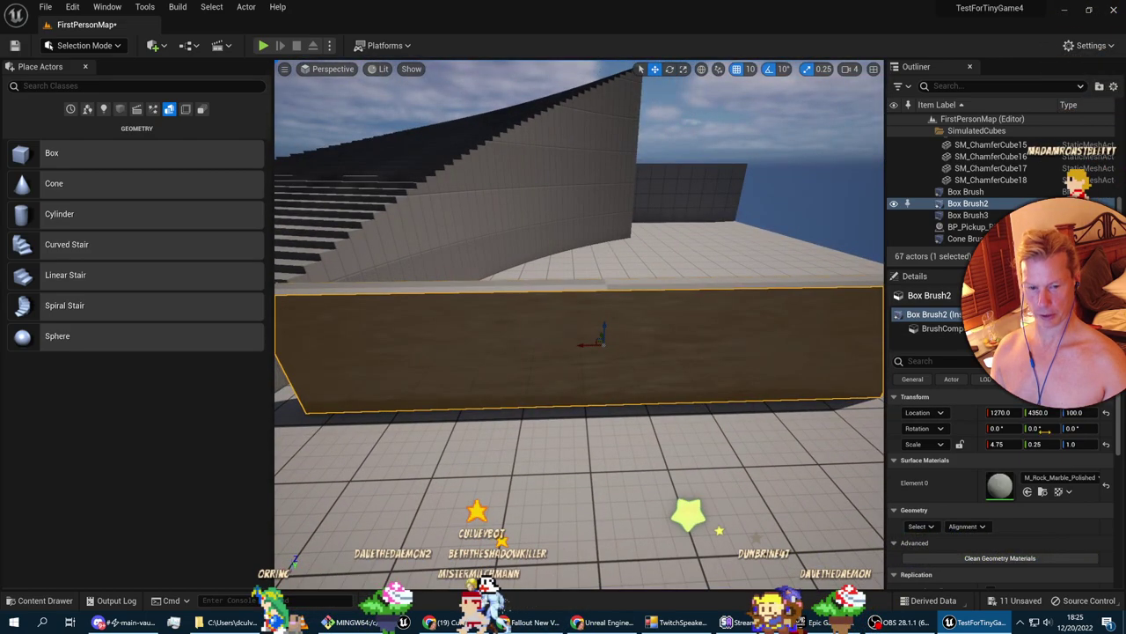
click(1056, 477)
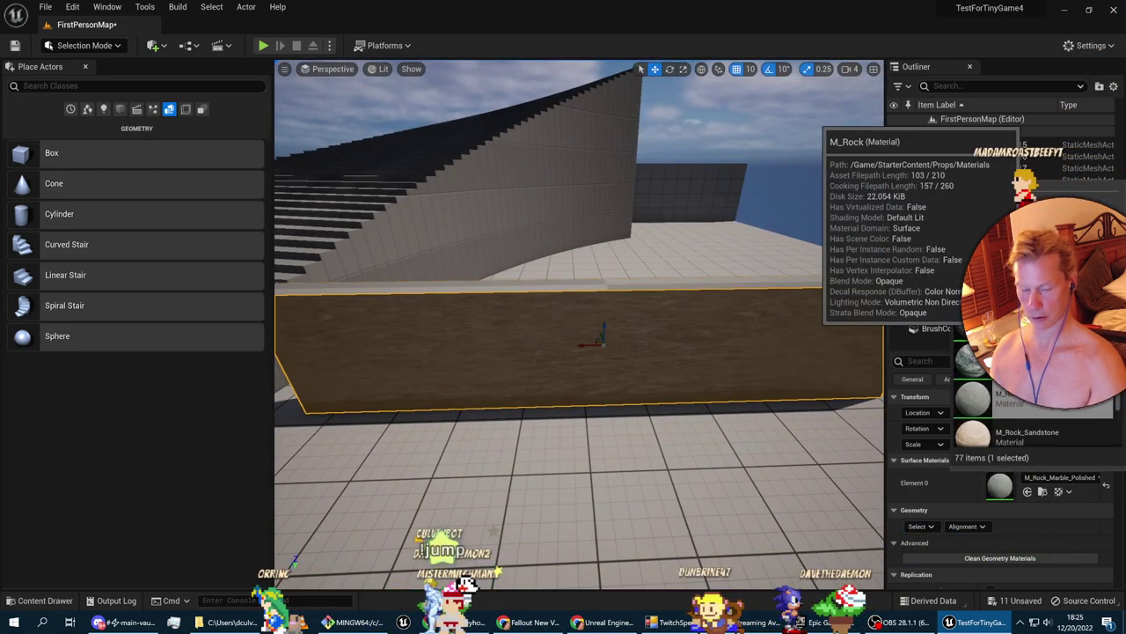
click(1021, 327)
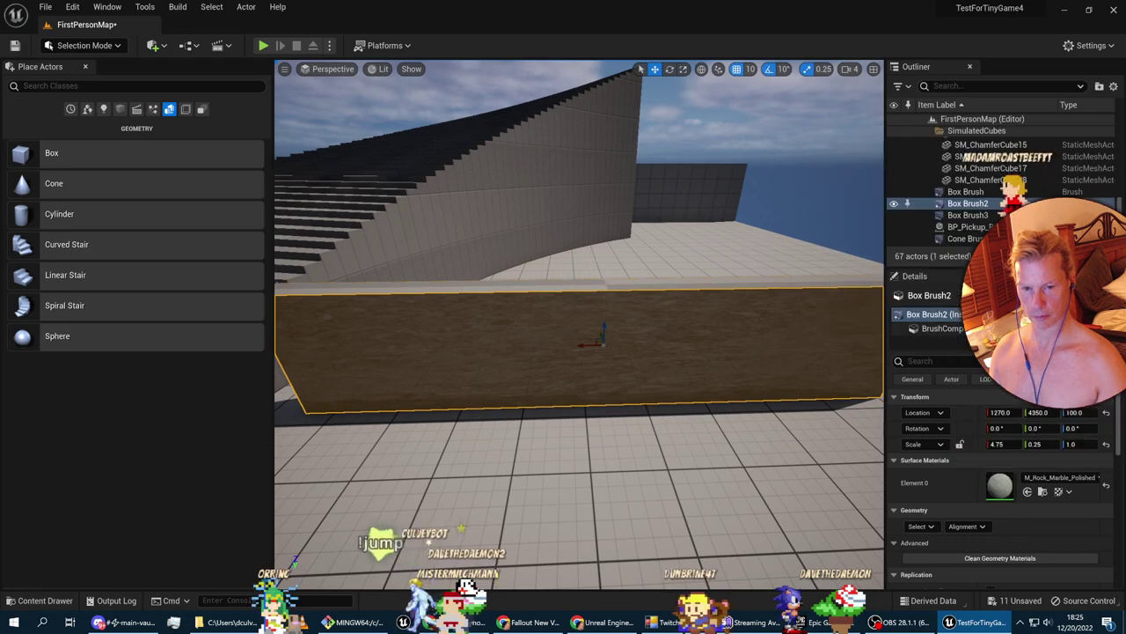
Change the wall surface's material to M_Wood_Floor_Walnut_Polished and view the wall from different angles
click(1056, 478)
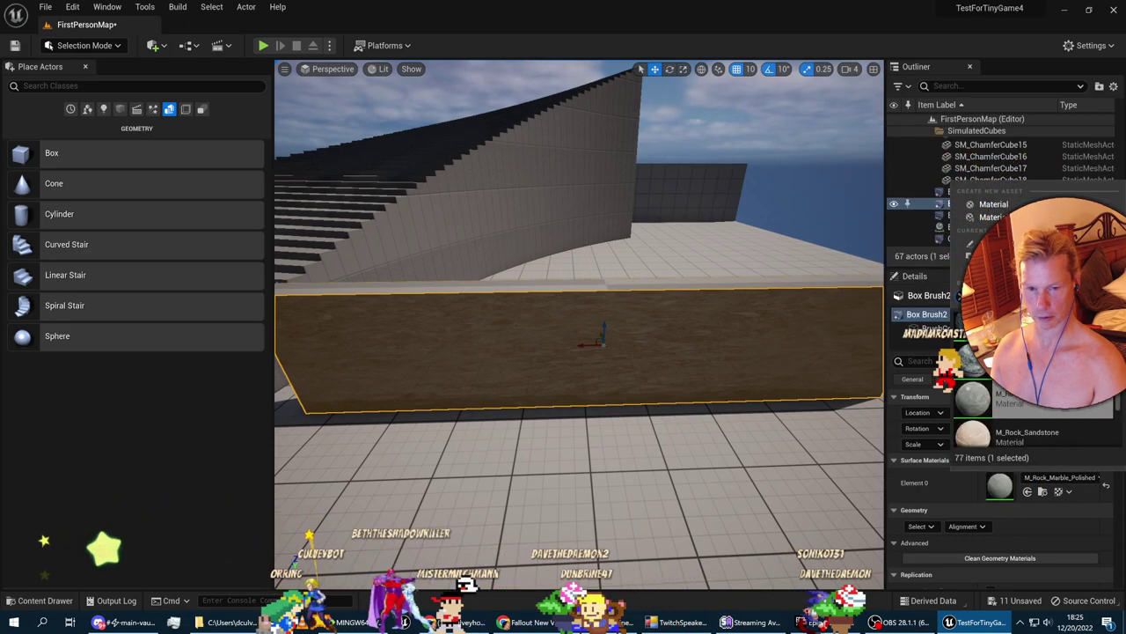
scroll(1039, 370, down, 5)
click(1039, 370)
key(d)
right_drag(748, 352, 558, 202)
key(w)
key(s)
key(w)
right_drag(454, 349, 466, 440)
key(s)
key(d)
key(alt+Tab)
key(alt+Tab)
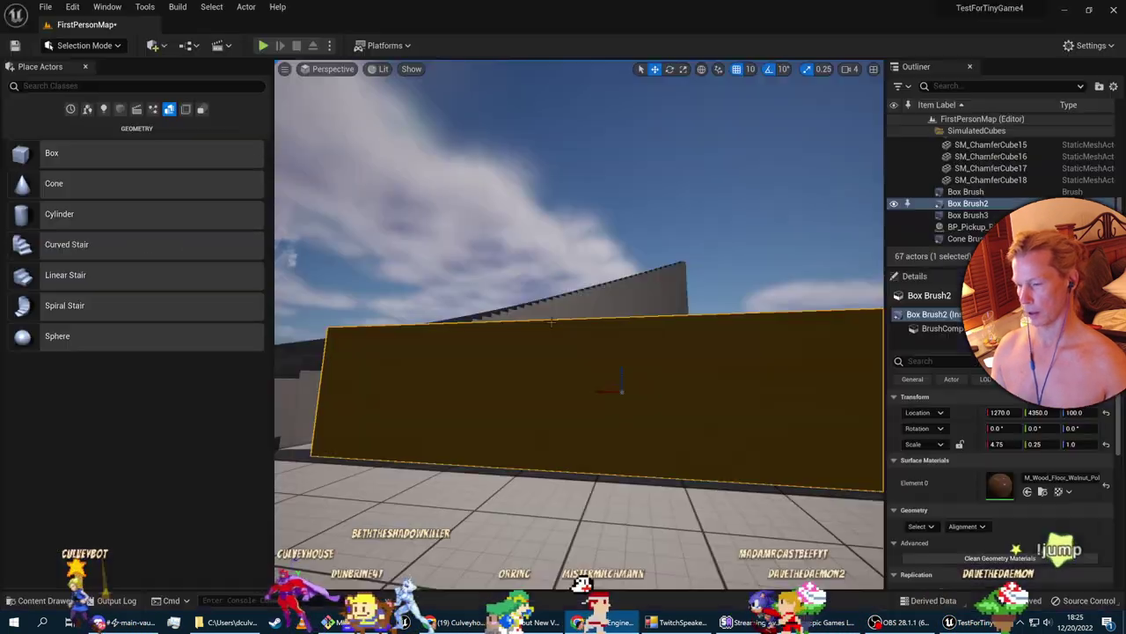
Search the materials for brick and assign M_Brick_Clay_Old to the wall's front surface
click(1062, 480)
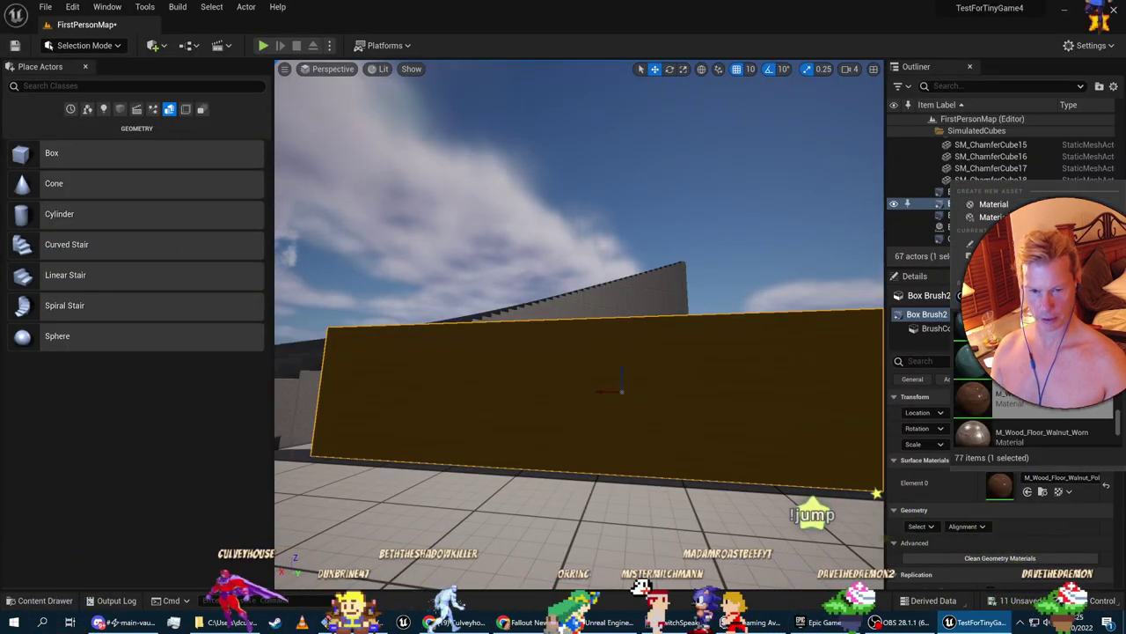
text(brick)
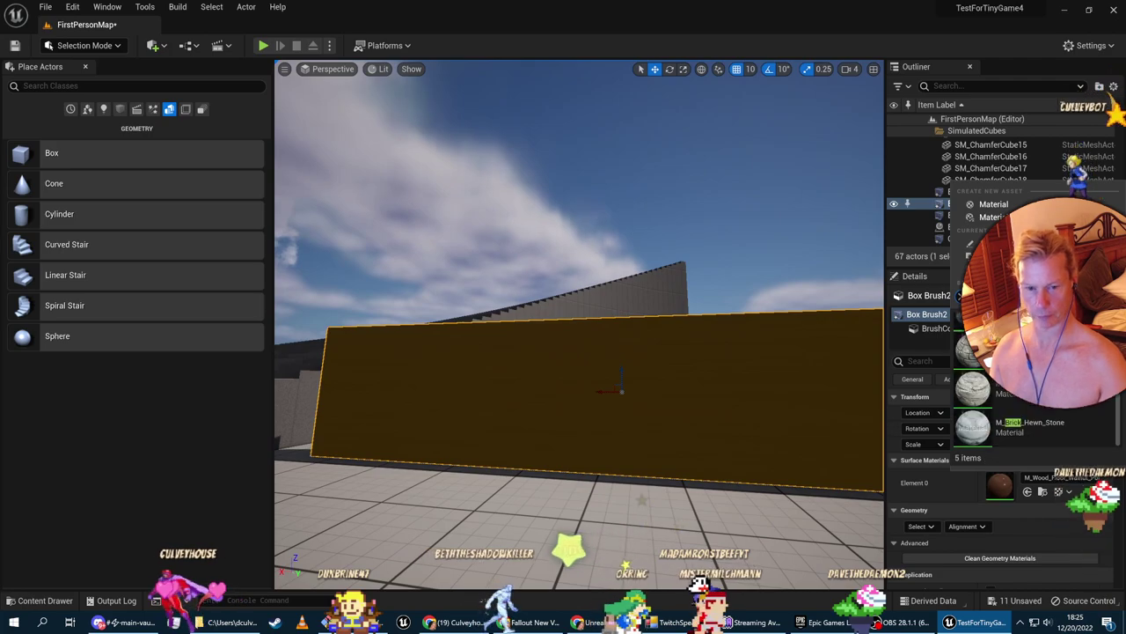
click(994, 387)
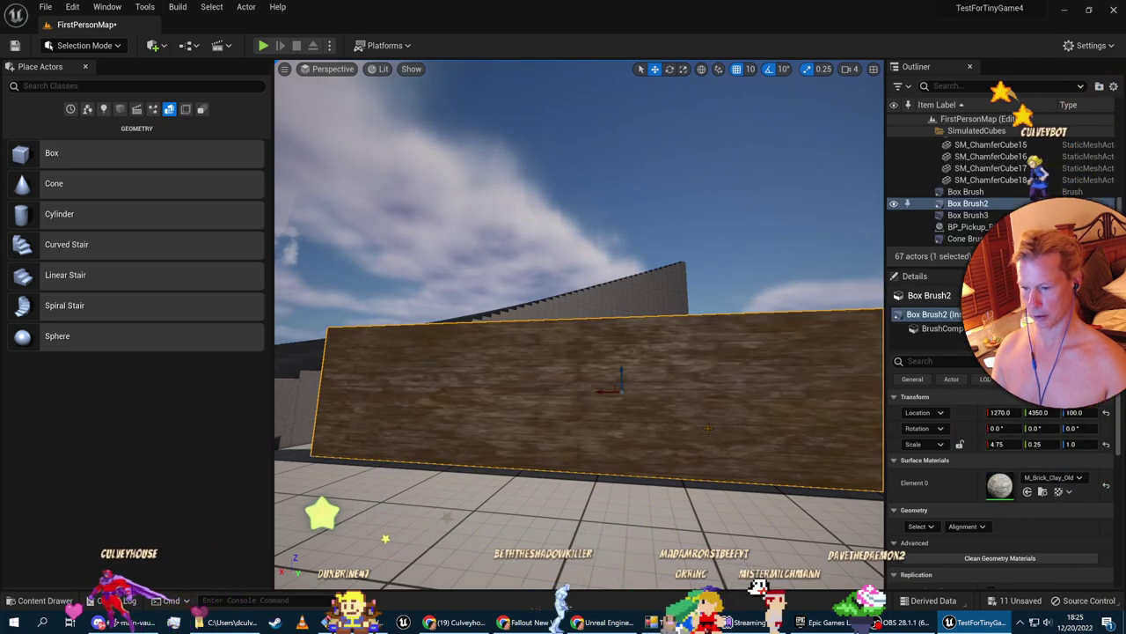
right_drag(680, 445, 695, 422)
Switch to the Udemy course, rewind the Materials lecture to about 0:26 and rewatch how the Box brush is resized into a wall
key(alt+Tab)
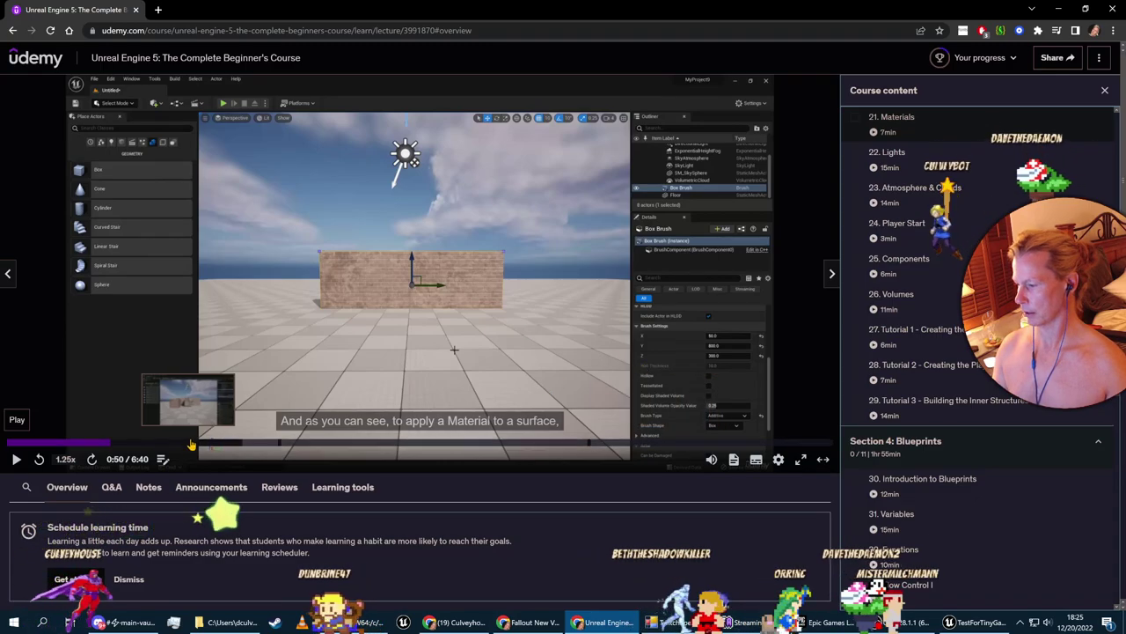
click(61, 444)
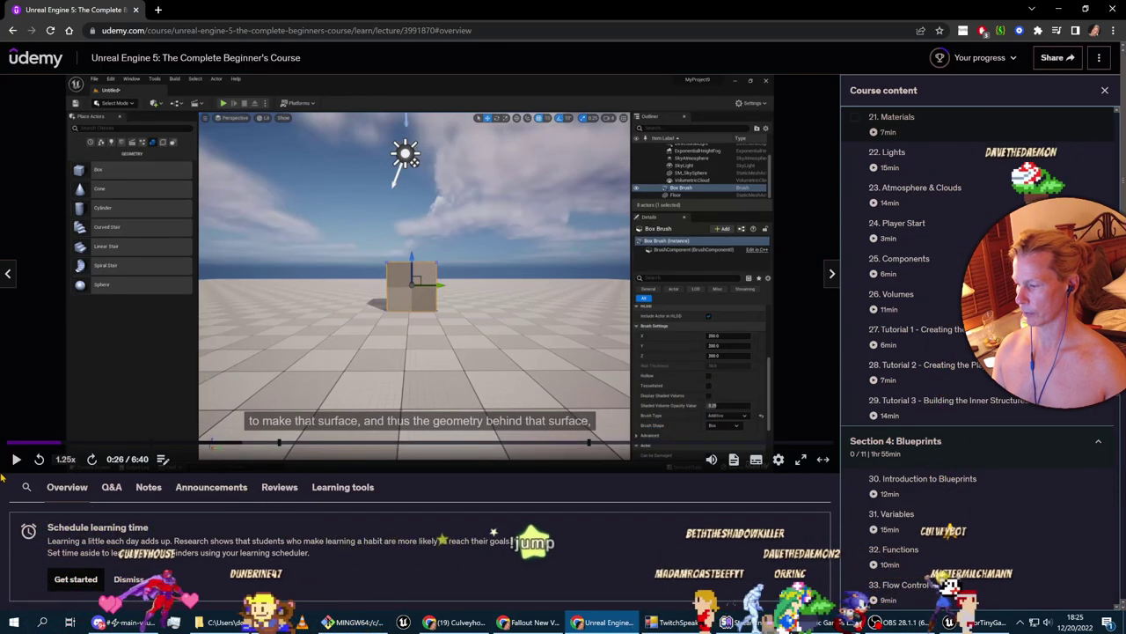
click(17, 461)
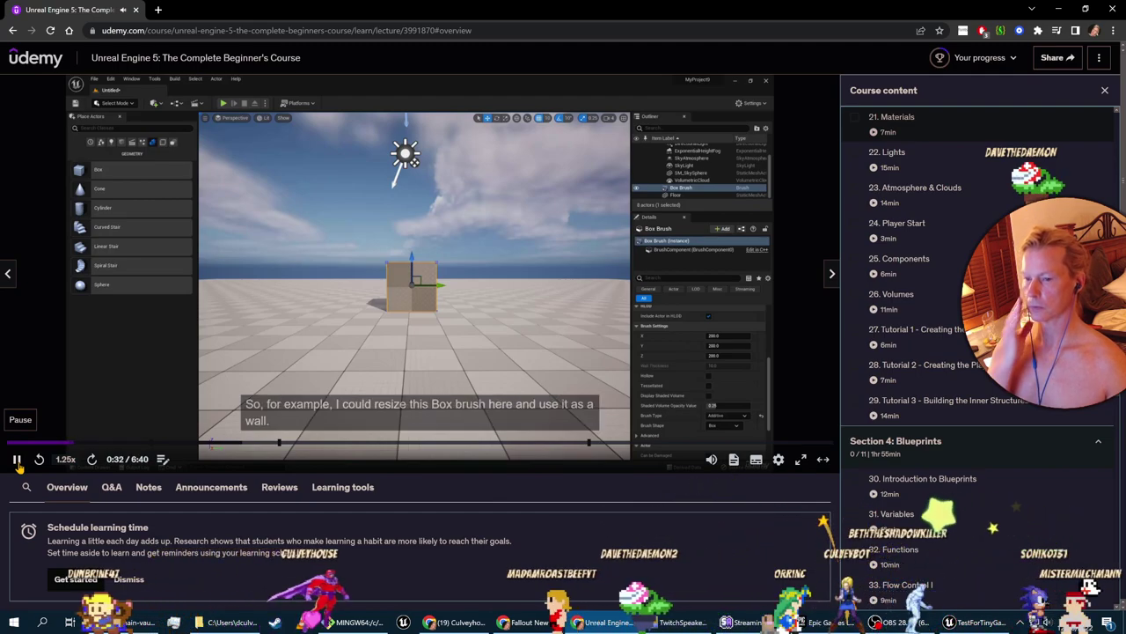
right_click(495, 280)
click(427, 490)
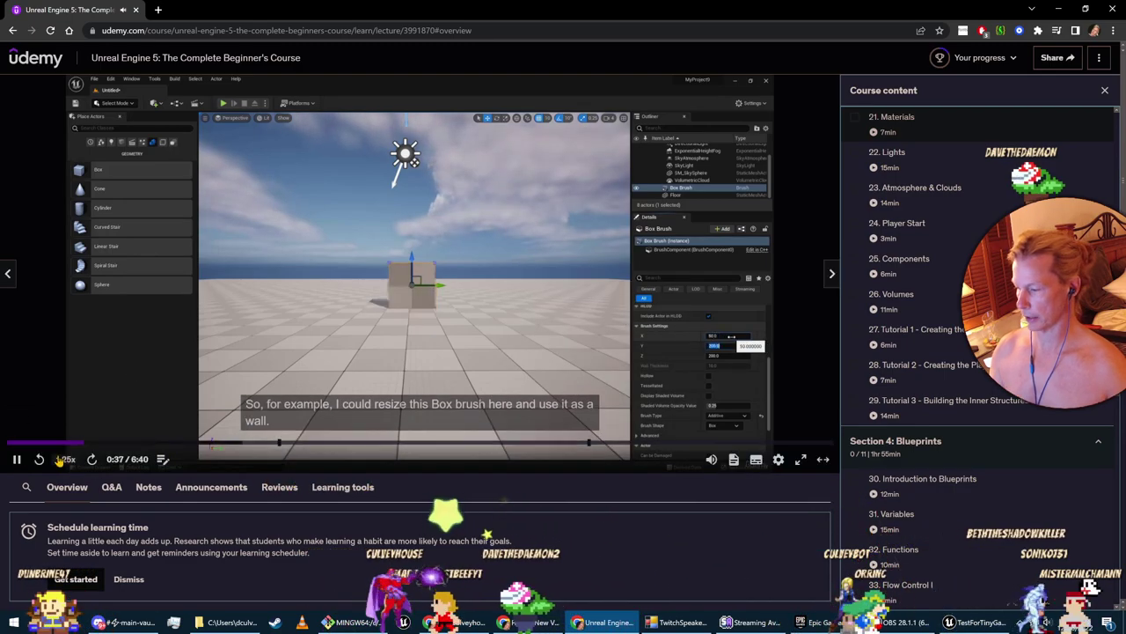
click(13, 460)
Return to Unreal Editor and delete the brick-textured wall brush
key(alt+Tab)
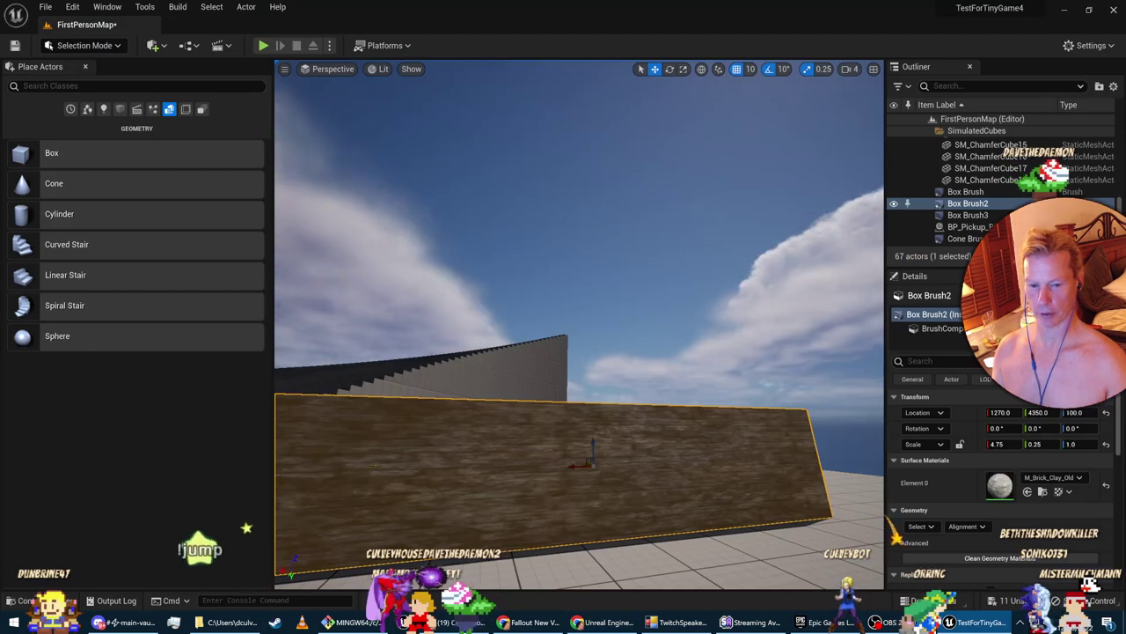
right_drag(634, 471, 591, 503)
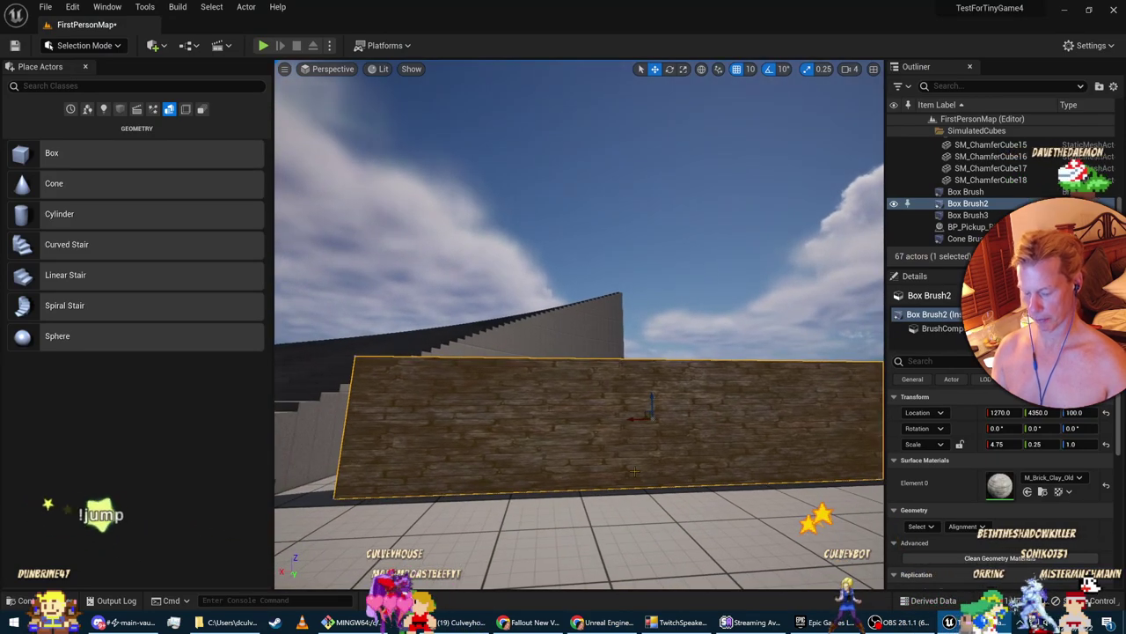
key(Delete)
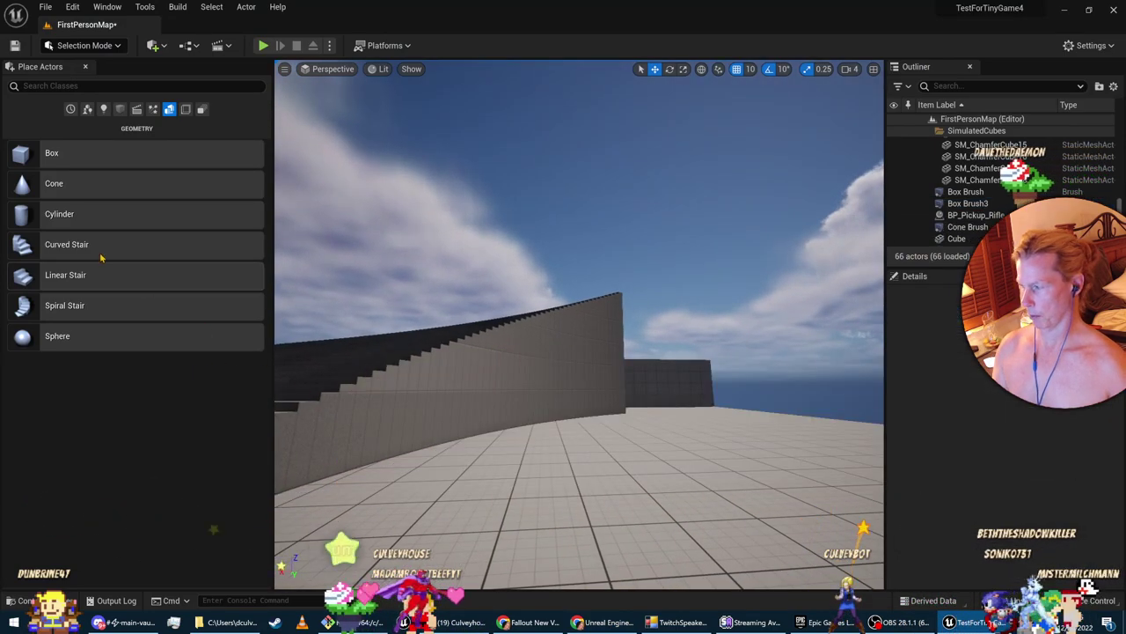
Place a new Box brush beside the curved staircase and set its brush size to about 2257 in X and 59 in Y
mouse_move(52, 154)
mouse_down()
mouse_move(607, 405)
mouse_move(661, 483)
mouse_up()
scroll(661, 483, down, 6)
mouse_move(661, 483)
right_down()
mouse_move(704, 432)
mouse_move(659, 493)
mouse_move(656, 475)
mouse_move(661, 528)
right_up()
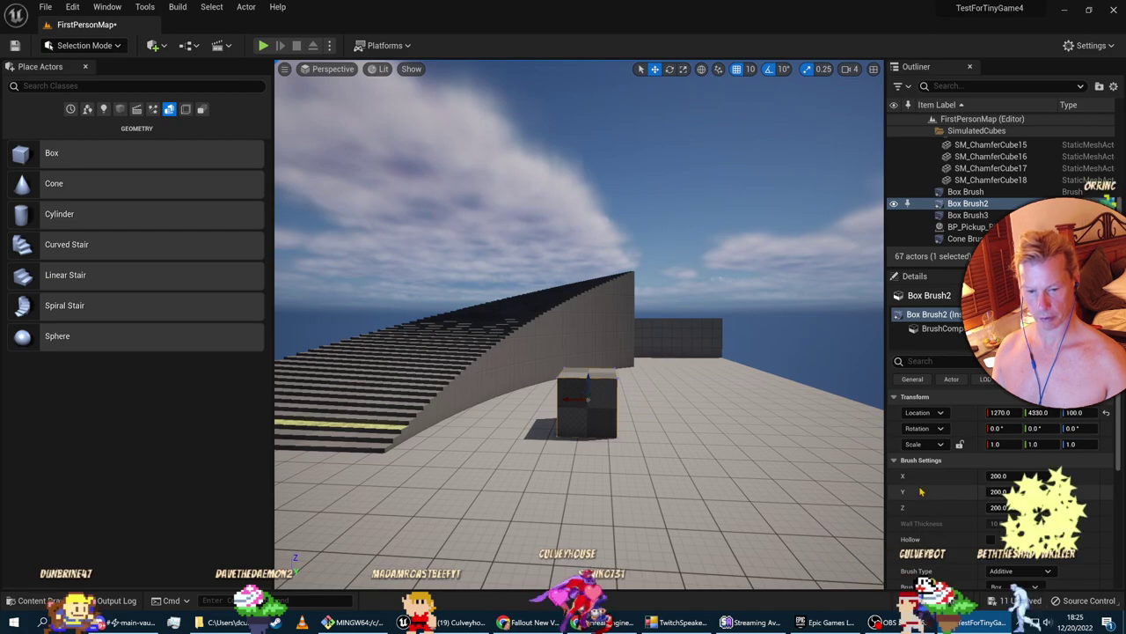
drag(1021, 476, 1055, 476)
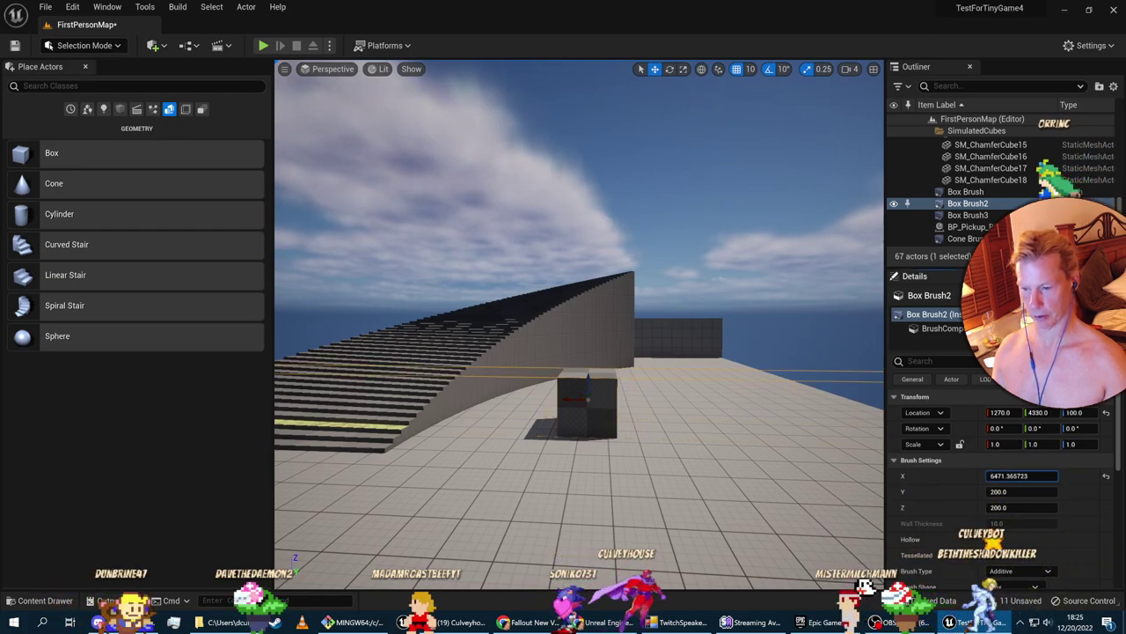
mouse_move(983, 475)
mouse_down()
mouse_move(986, 491)
mouse_move(970, 491)
mouse_up()
right_drag(555, 452, 572, 445)
scroll(791, 496, up, 3)
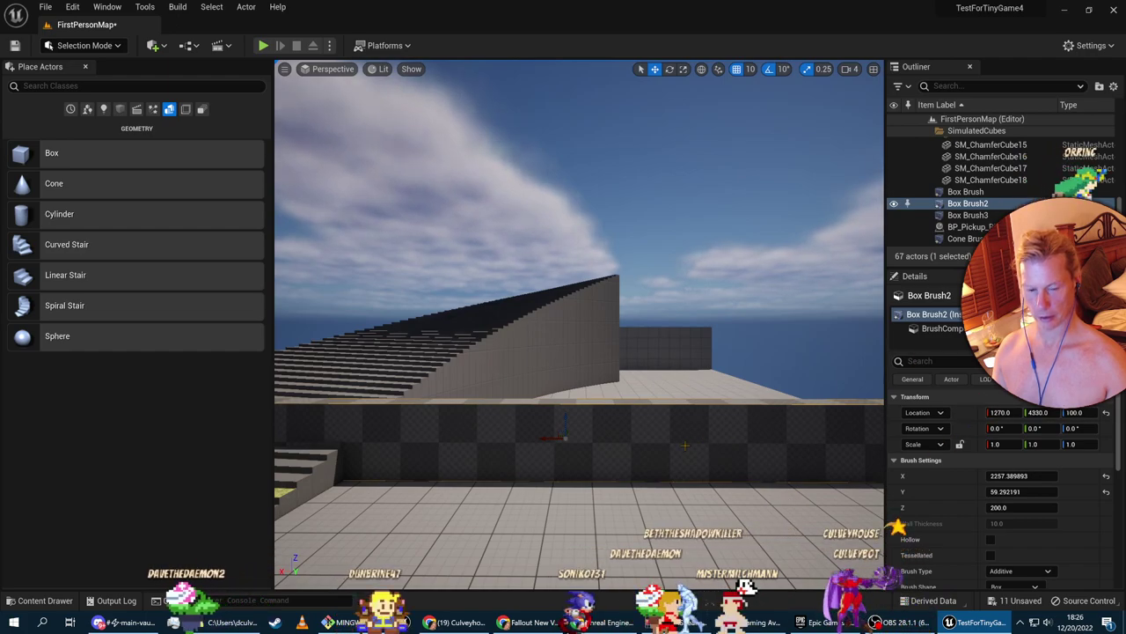
Switch to the Udemy course, play the Materials lecture up to about 0:44, and return to Unreal Editor
key(alt+Tab)
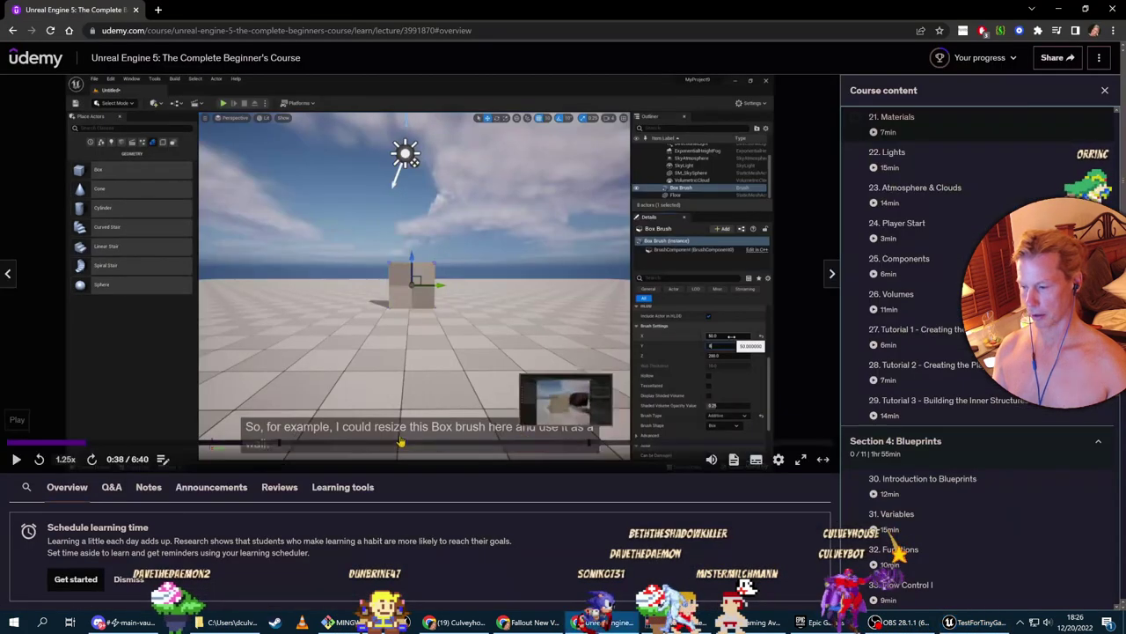
click(16, 459)
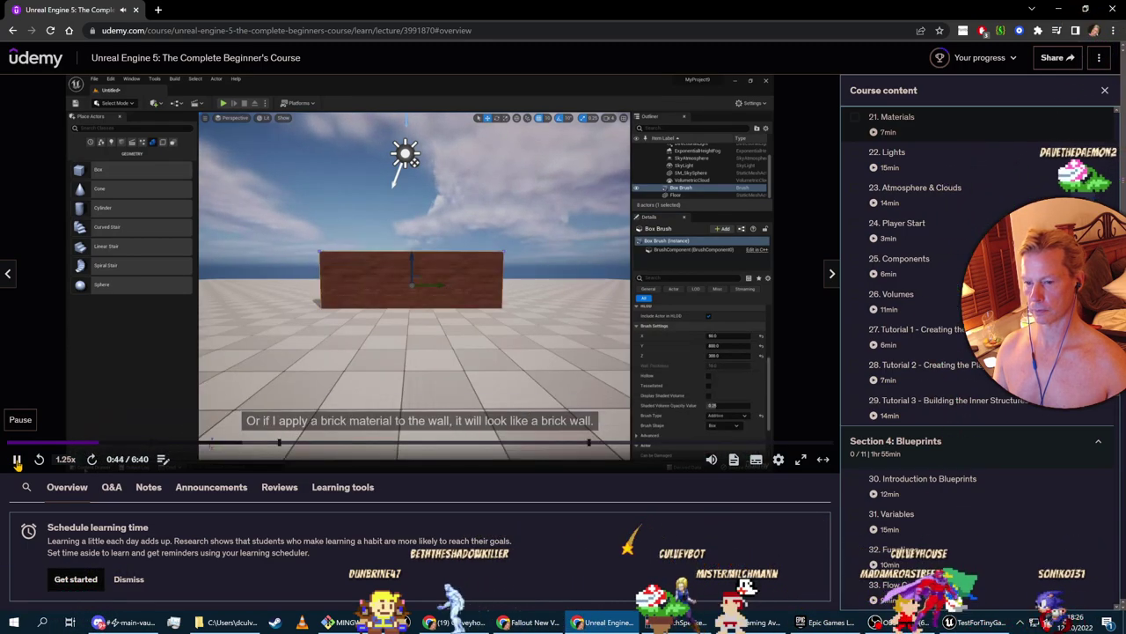
click(16, 459)
key(alt+Tab)
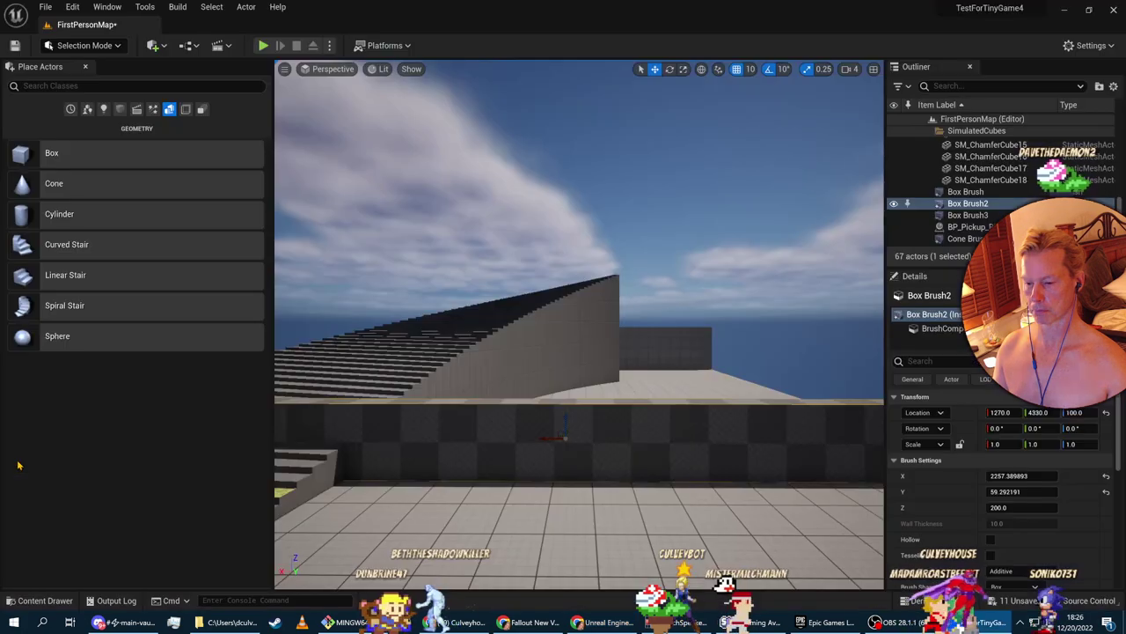
Search the project content for wood to find M_Wood_Floor_Walnut_Polished, and recheck the wall material example in the Udemy lecture
click(63, 600)
text(wood)
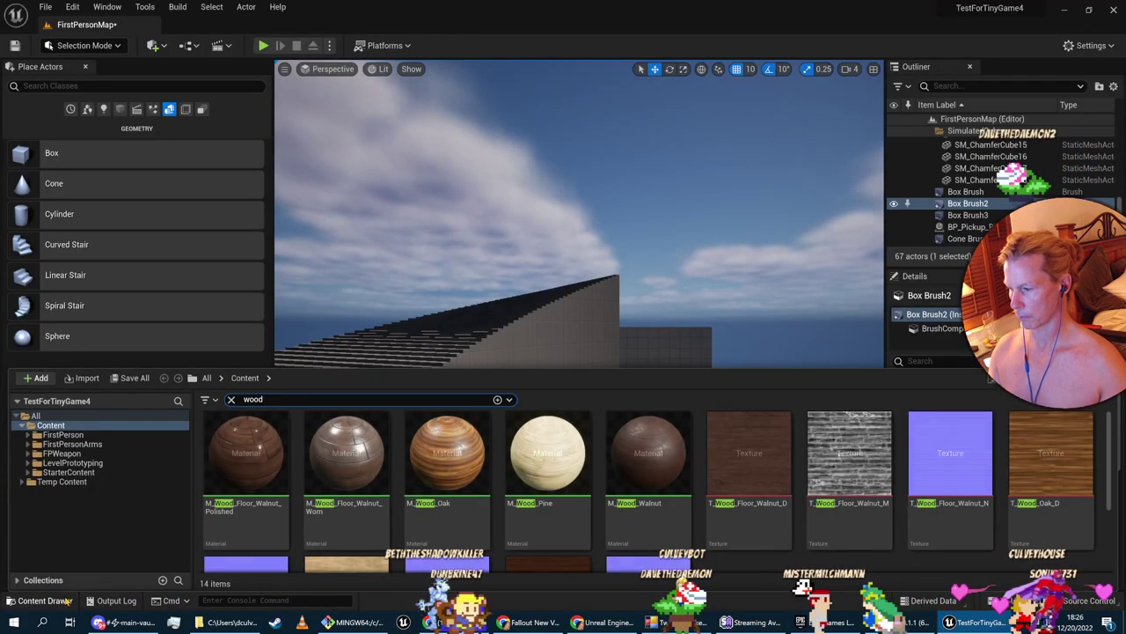
drag(246, 453, 587, 292)
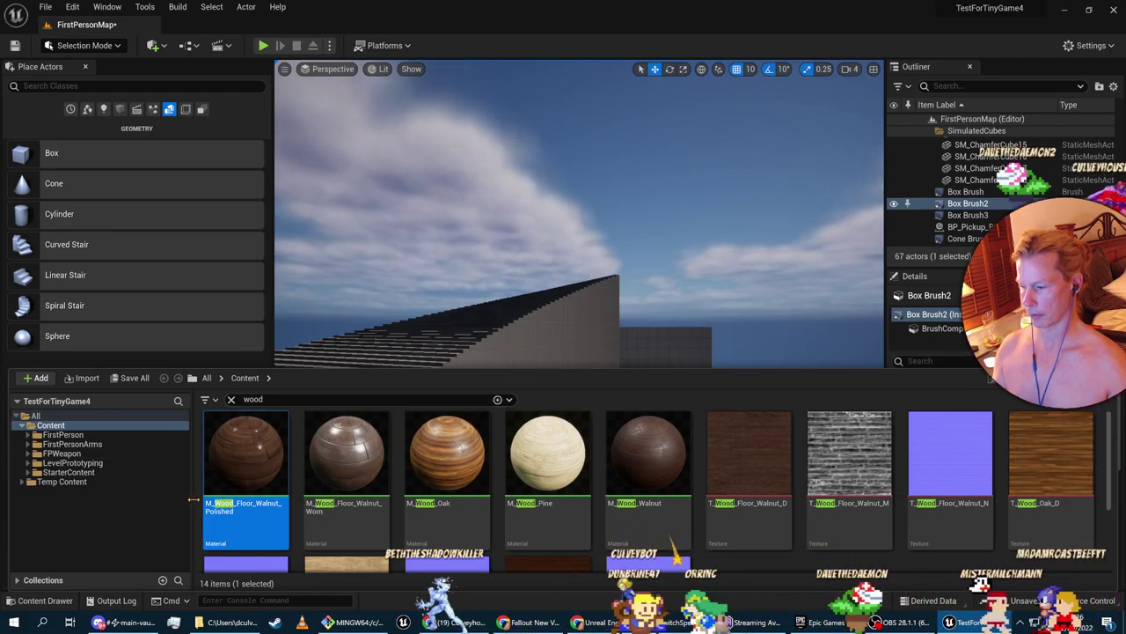
key(alt+Tab)
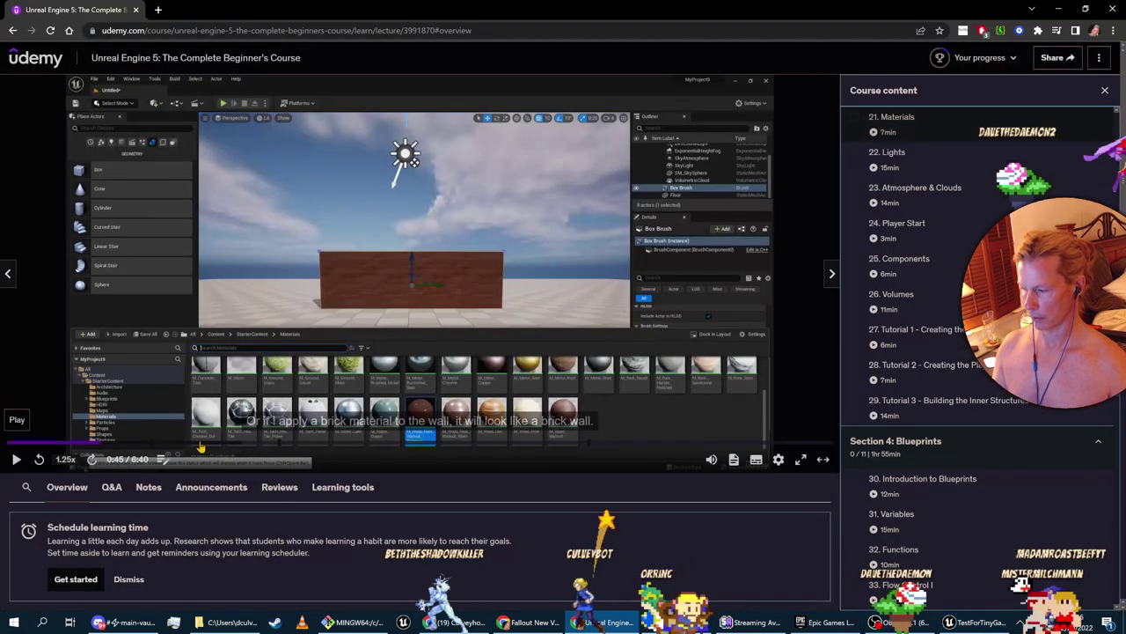
click(81, 444)
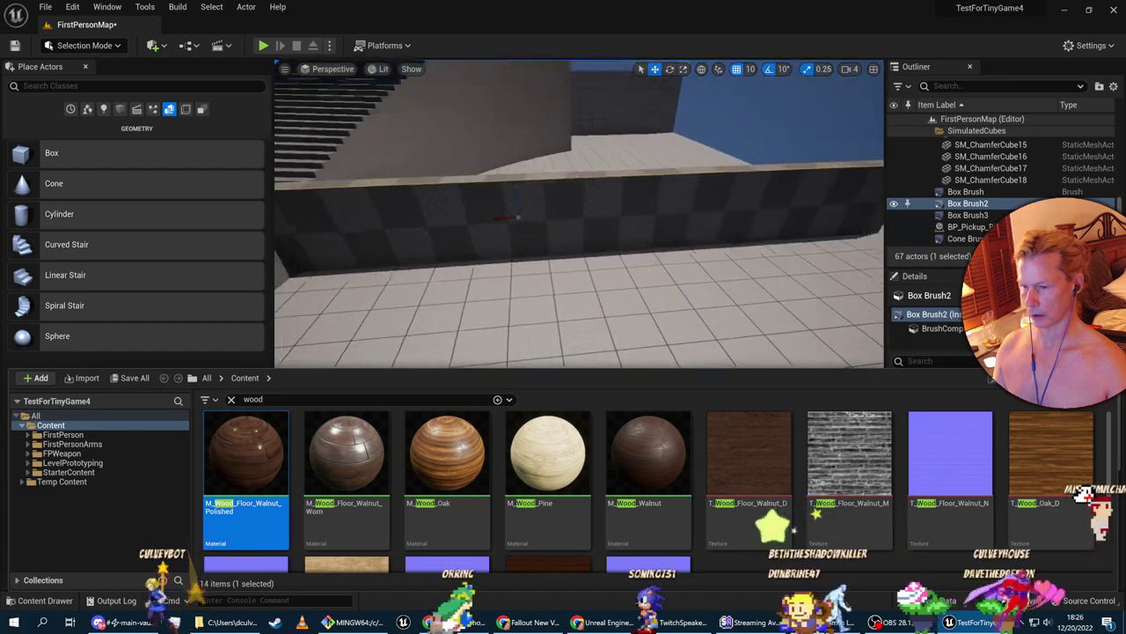
In Unreal Editor, apply M_Wood_Floor_Walnut_Polished to the front surface of the wall brush and inspect it up close
drag(246, 453, 550, 158)
right_drag(549, 158, 748, 132)
key(w)
key(s)
key(w)
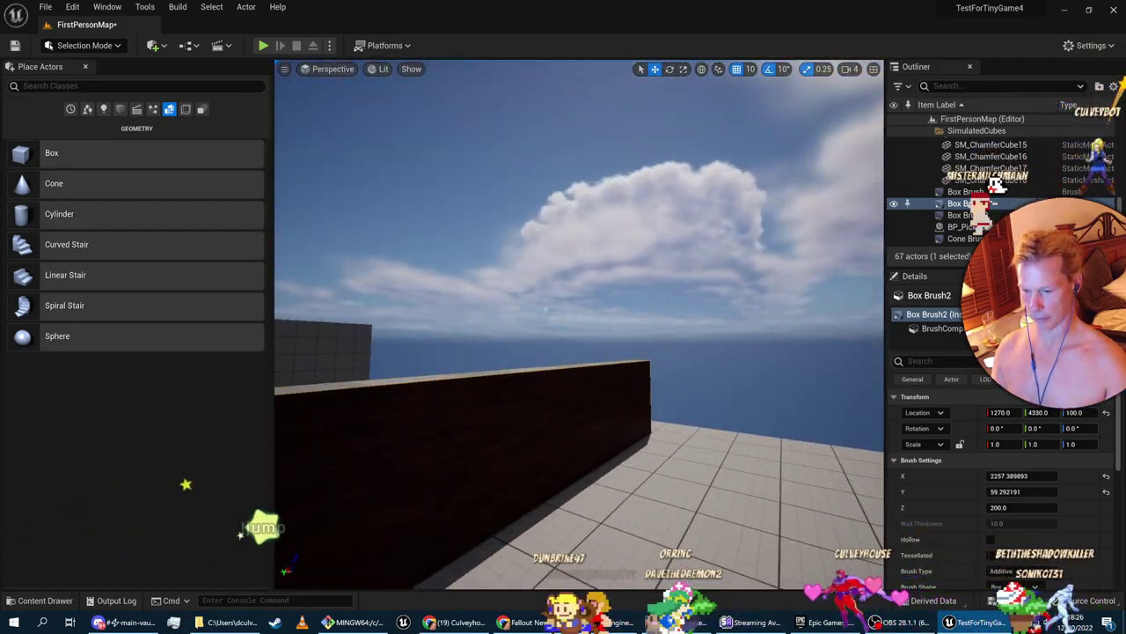
Rotate the wall brush about its vertical axis to about -80 degrees
right_drag(607, 145, 601, 274)
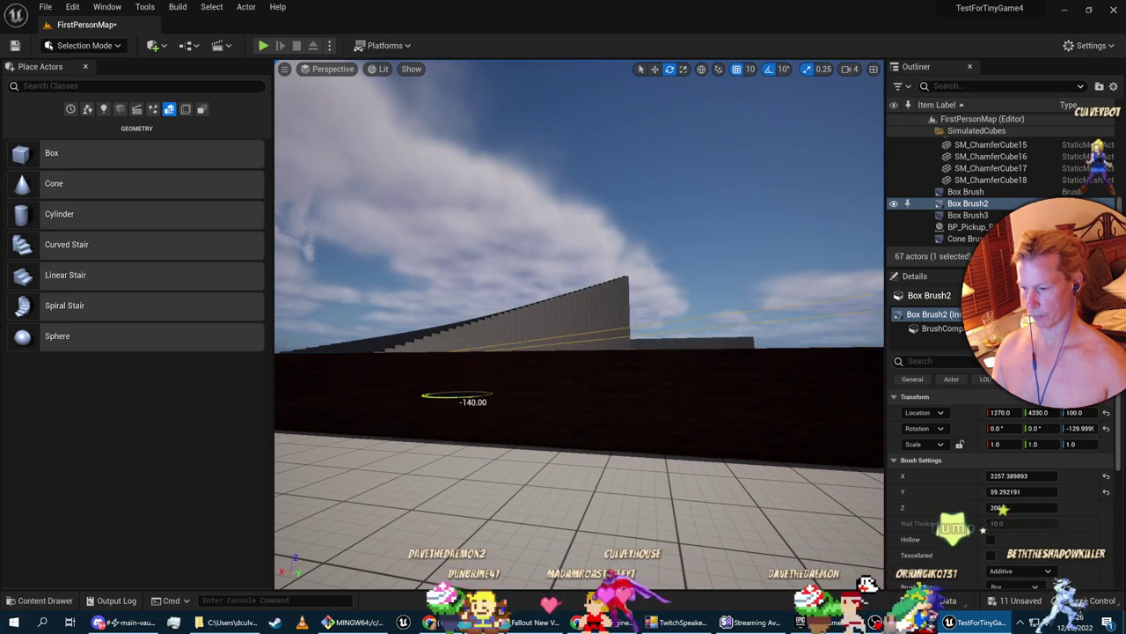
drag(432, 398, 424, 398)
mouse_move(424, 398)
right_down()
mouse_move(330, 398)
mouse_move(329, 417)
mouse_move(350, 400)
right_up()
key(s)
key(w)
key(s)
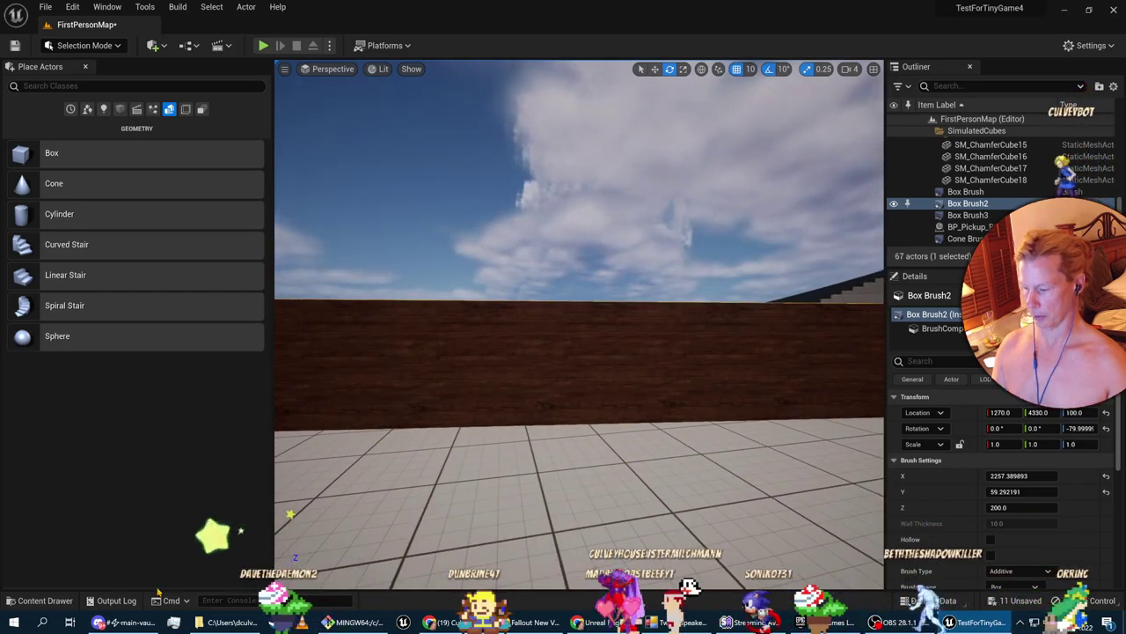
Search the project content for brick and apply M_Brick_Clay_Old to the wall's front surface
click(64, 602)
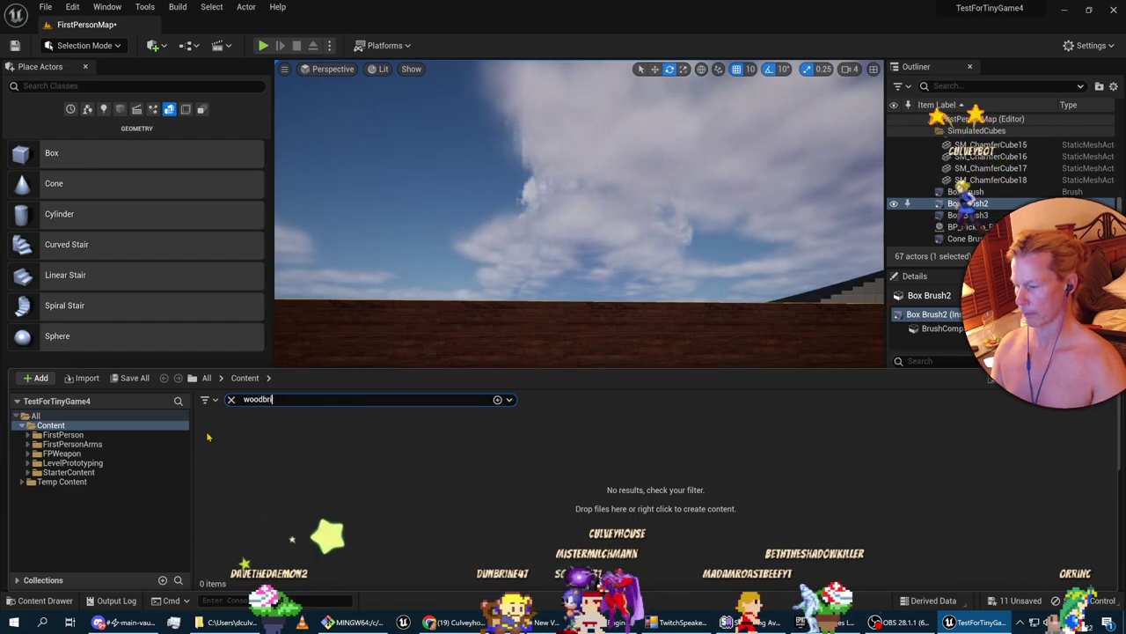
key(BackSpace)
key(BackSpace)
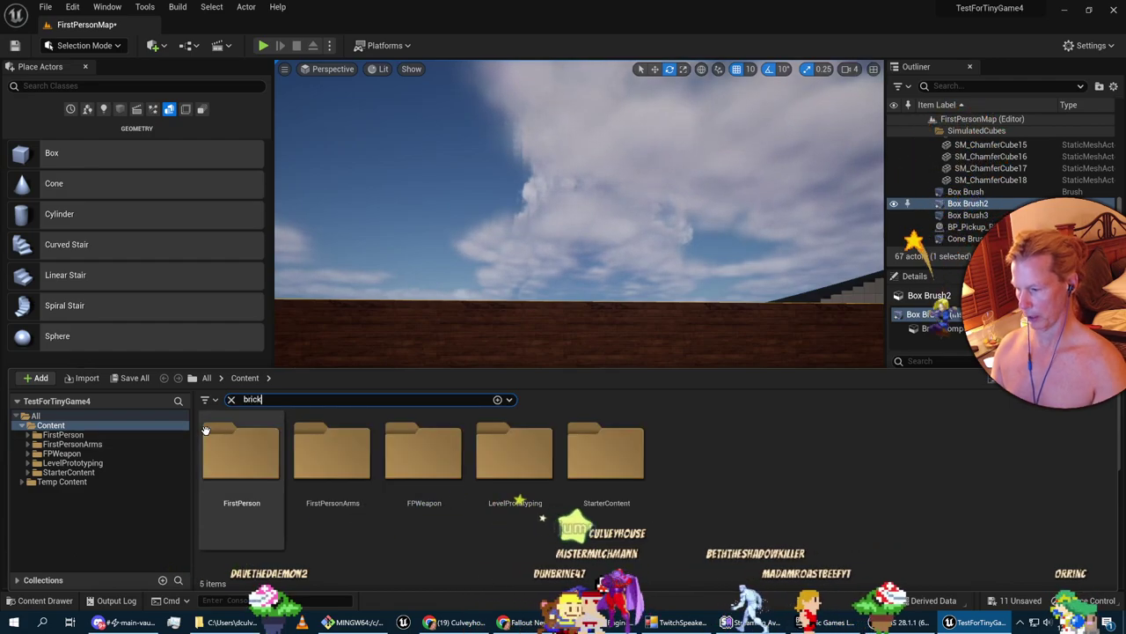
text(brick)
drag(447, 453, 500, 338)
mouse_move(546, 354)
right_down()
mouse_move(528, 377)
mouse_move(577, 337)
right_up()
key(w)
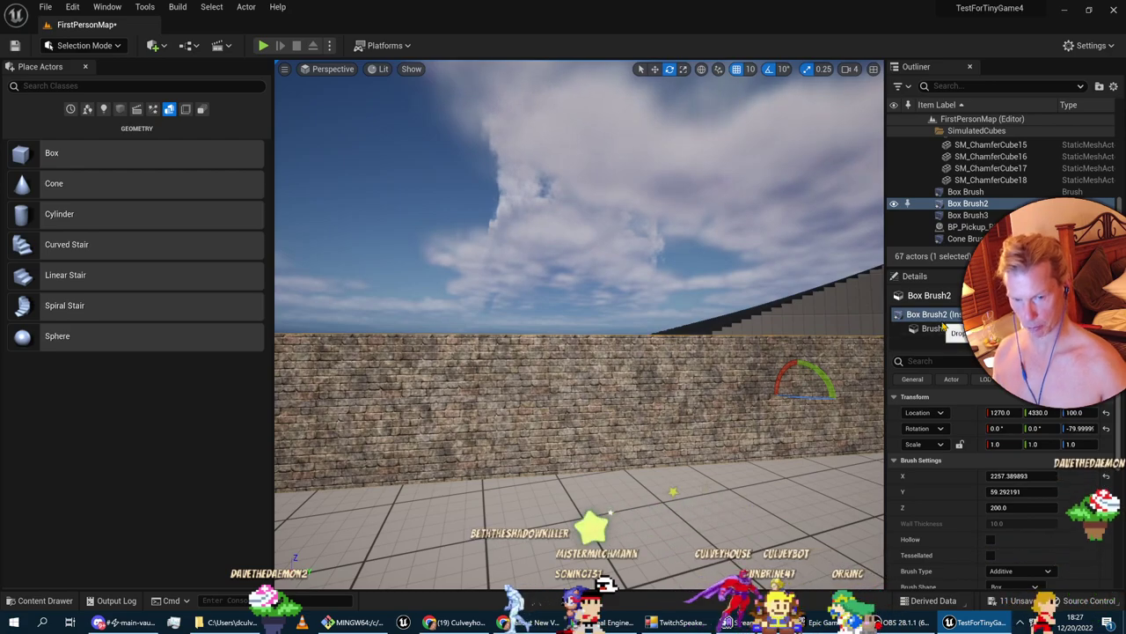
Try scaling the brick wall to 0.2 in X, inspect how the bricks look, and undo the scale change
mouse_move(573, 337)
right_down()
mouse_move(590, 354)
mouse_move(579, 352)
right_up()
key(s)
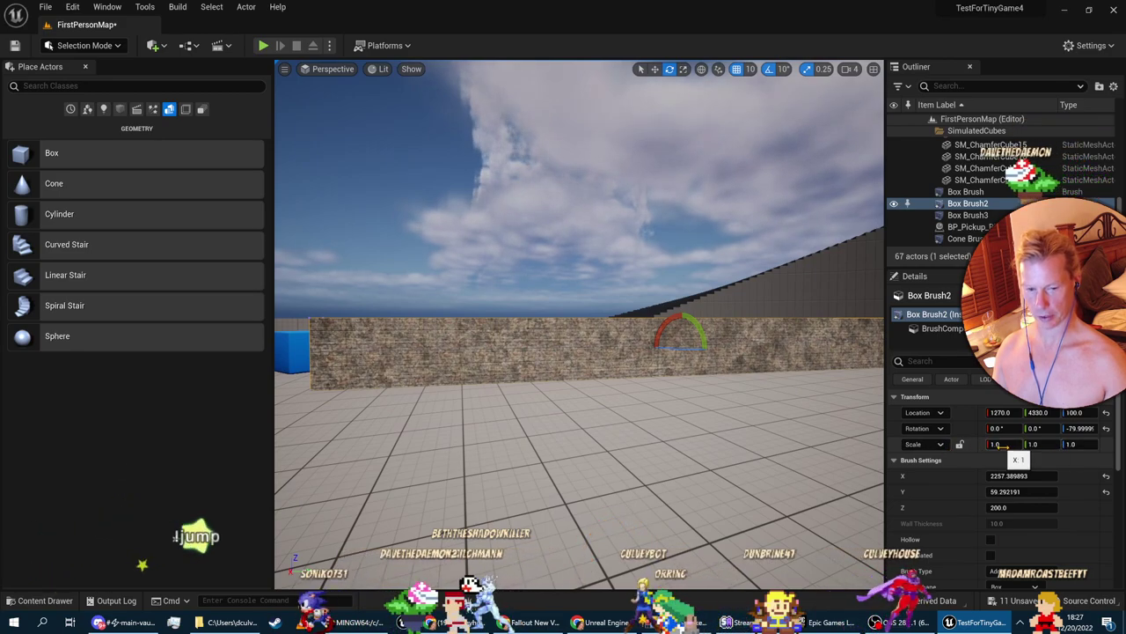
click(1001, 444)
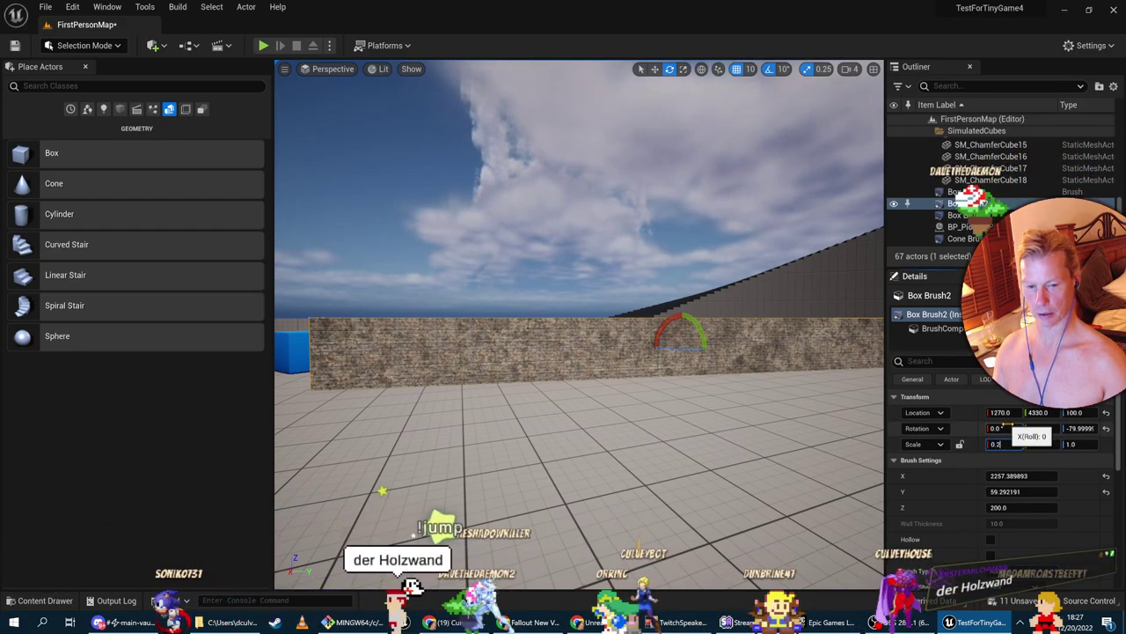
key(Return)
key(w)
right_drag(748, 396, 770, 398)
key(d)
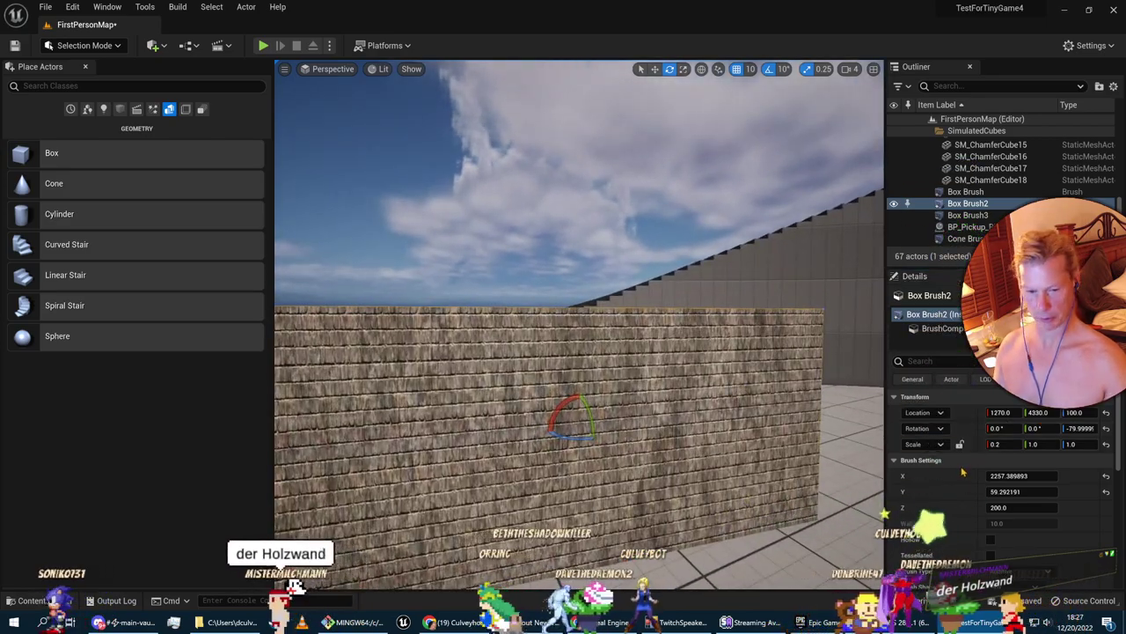
key(ctrl+z)
key(s)
right_drag(707, 435, 672, 435)
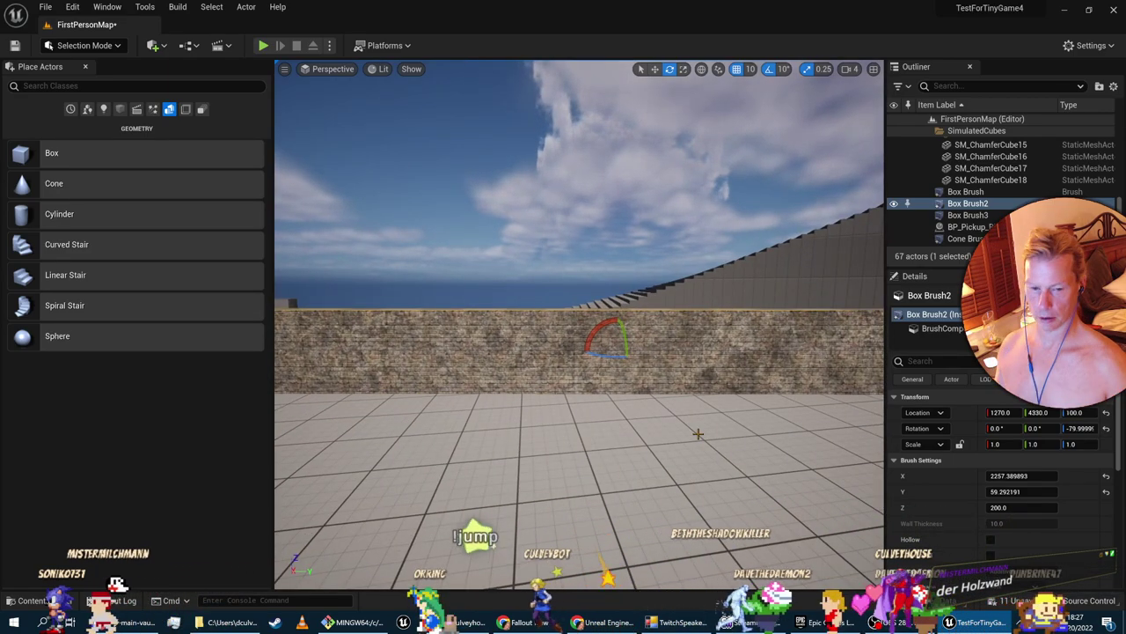
Examine the properties of Box Brush2 and its BrushComponent for a surface material setting
mouse_move(565, 411)
right_down()
mouse_move(619, 411)
mouse_move(523, 436)
mouse_move(566, 411)
right_up()
key(w)
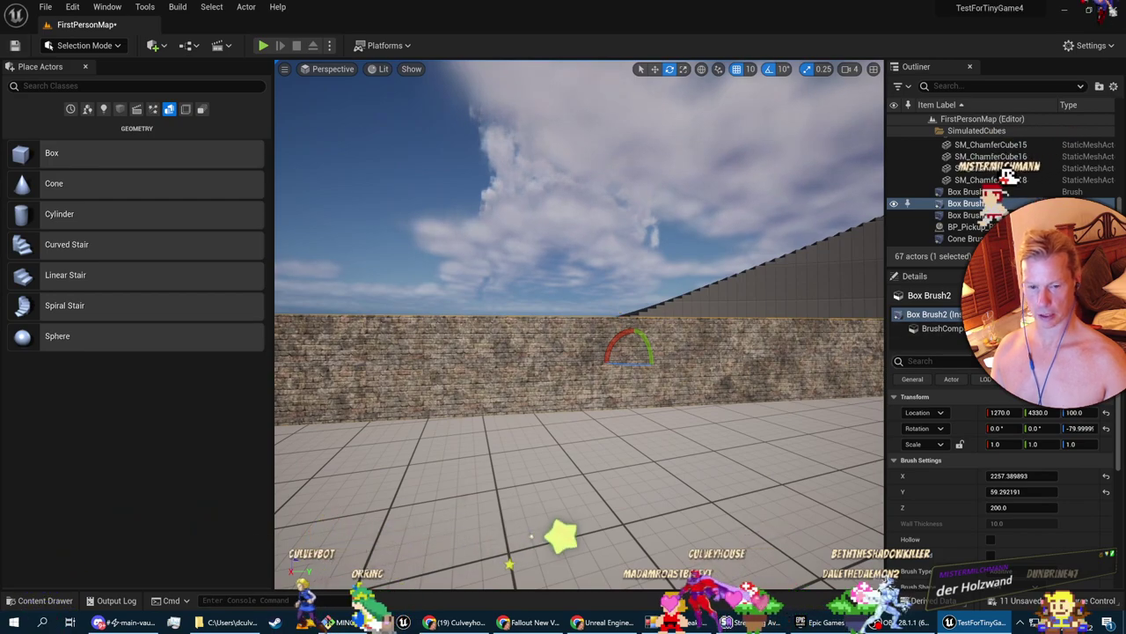
click(942, 327)
scroll(1003, 457, down, 5)
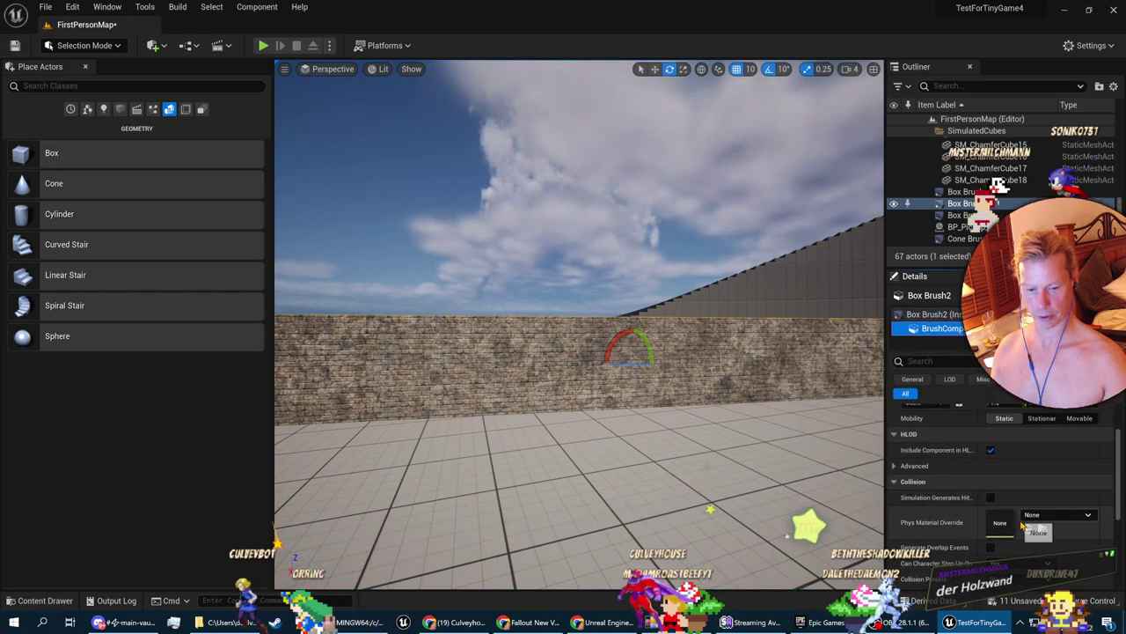
scroll(1021, 524, up, 3)
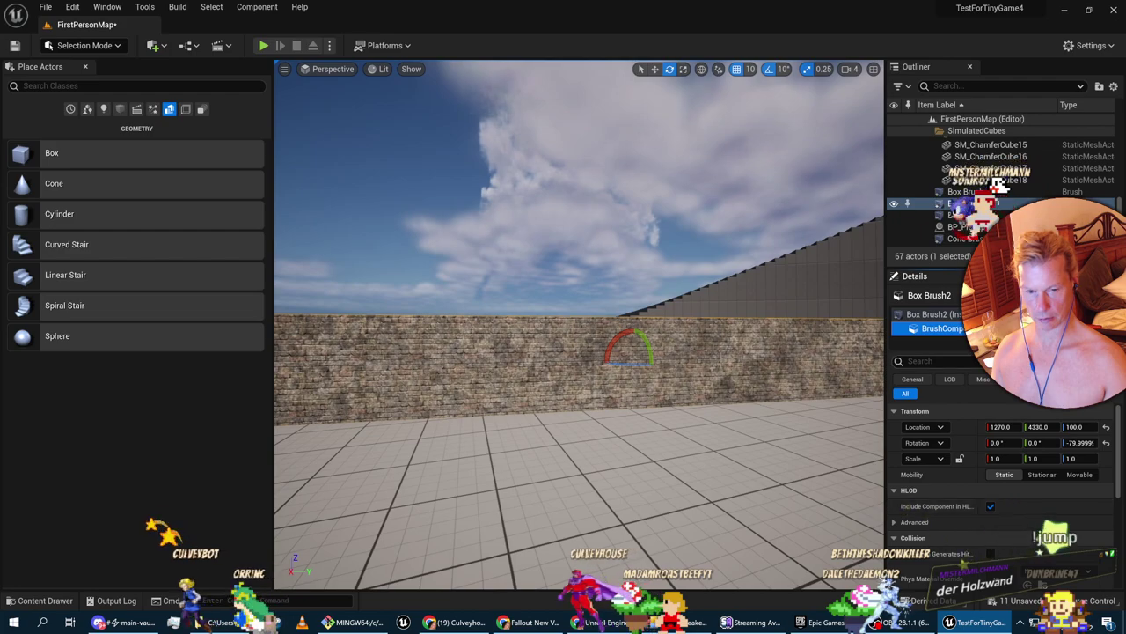
click(939, 314)
scroll(1025, 503, down, 3)
scroll(1025, 503, up, 3)
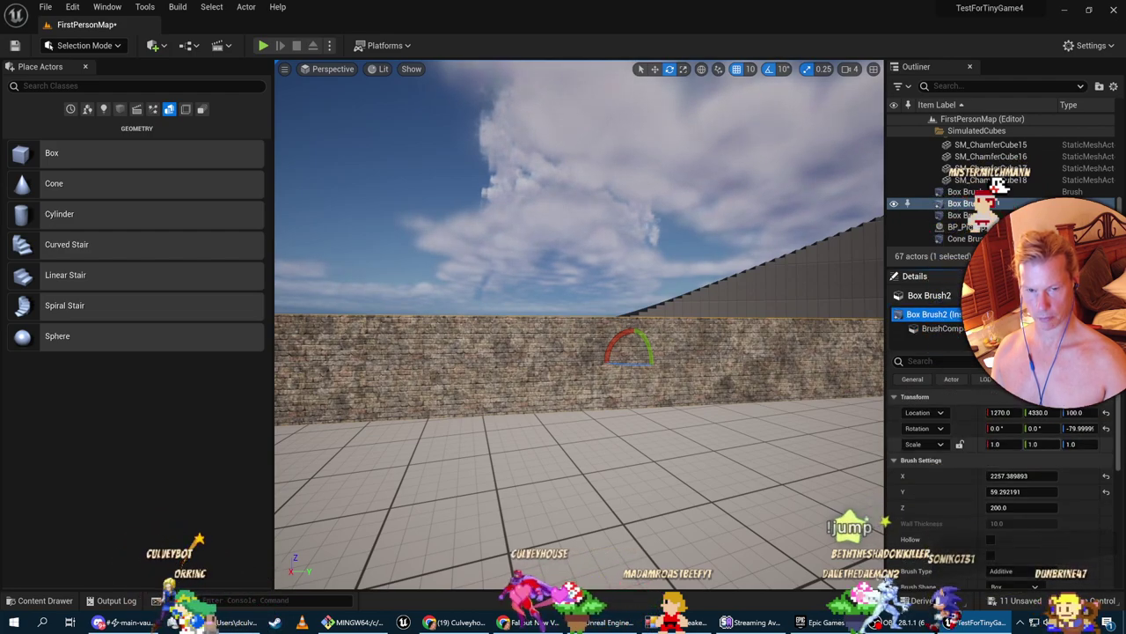
click(968, 216)
click(968, 204)
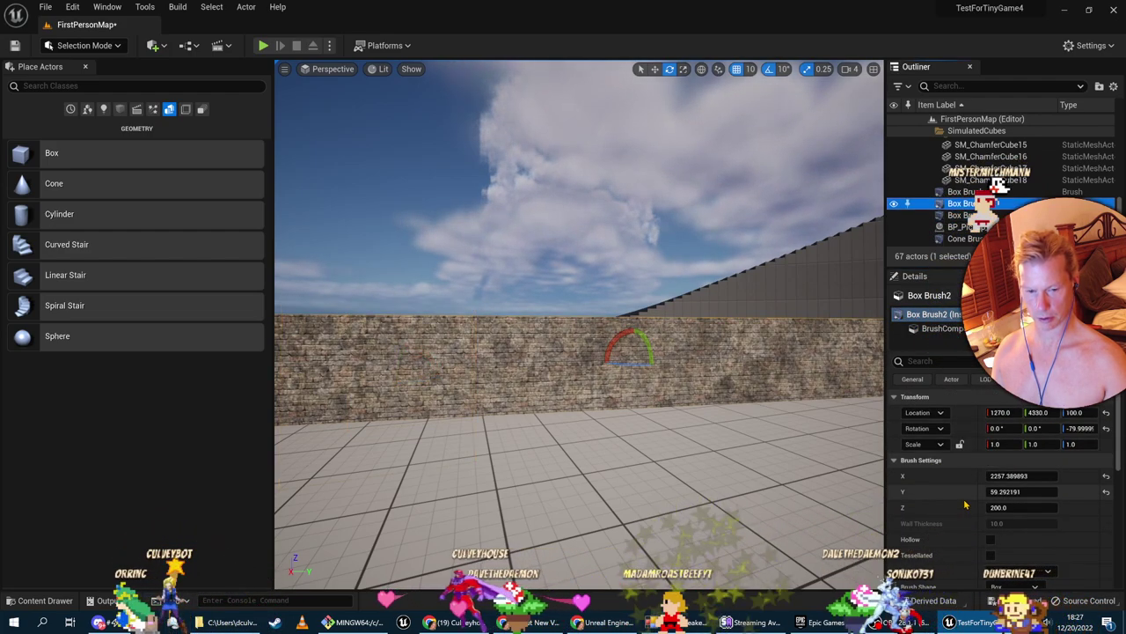
scroll(962, 505, down, 2)
Select the wall's front surface, set its Element 0 surface material to M_Wood_Oak, and inspect the wood texture
click(513, 396)
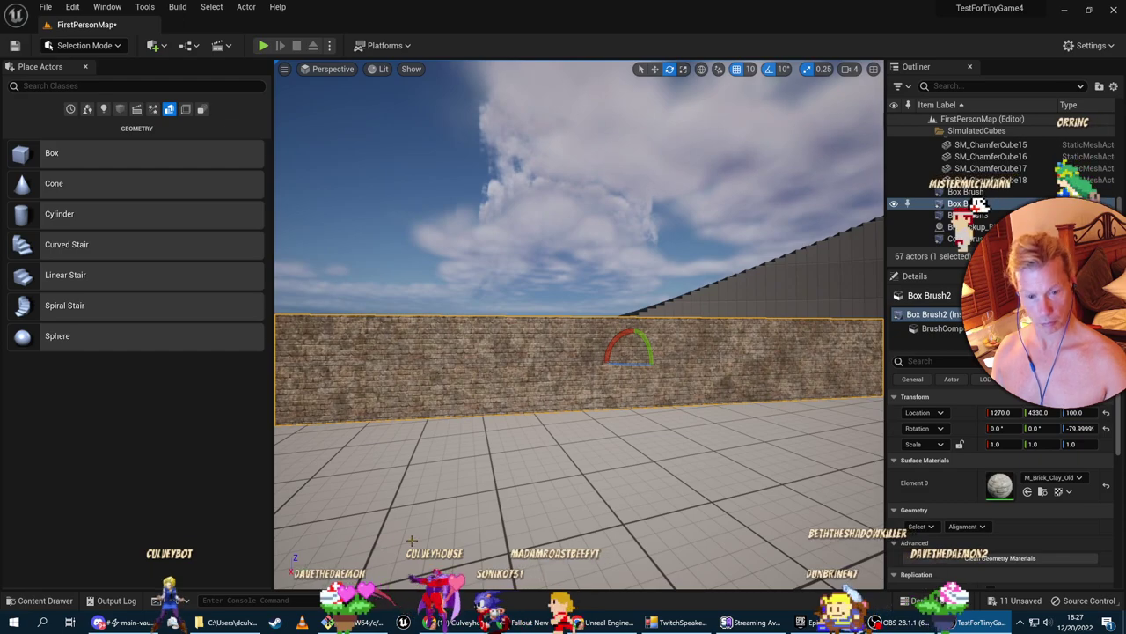
click(1047, 478)
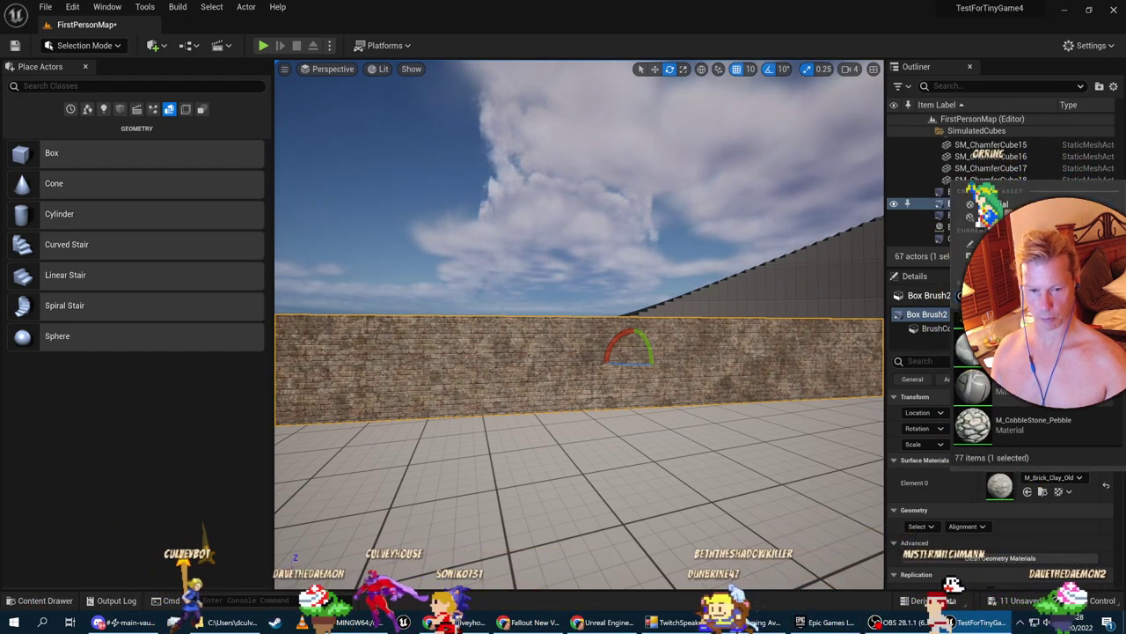
scroll(1012, 378, down, 10)
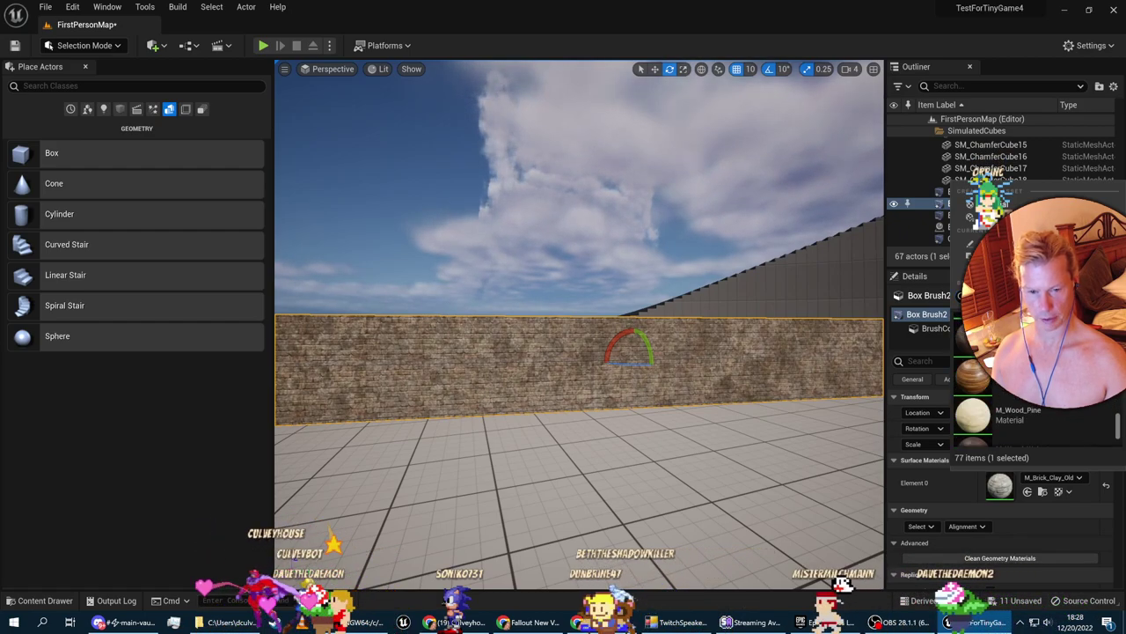
click(974, 378)
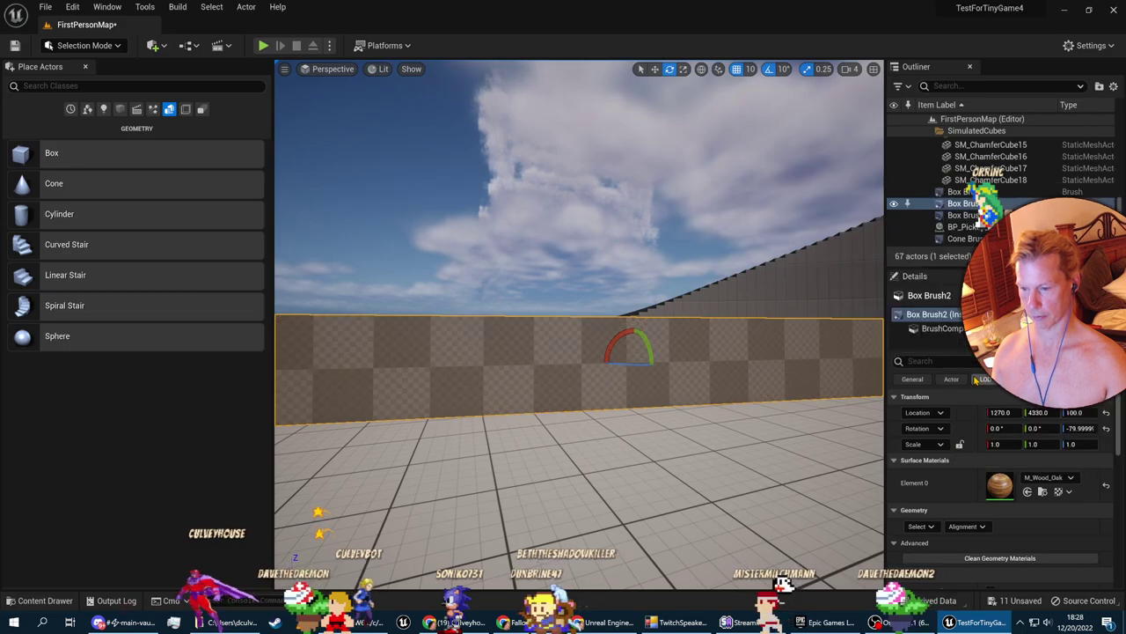
scroll(579, 343, up, 5)
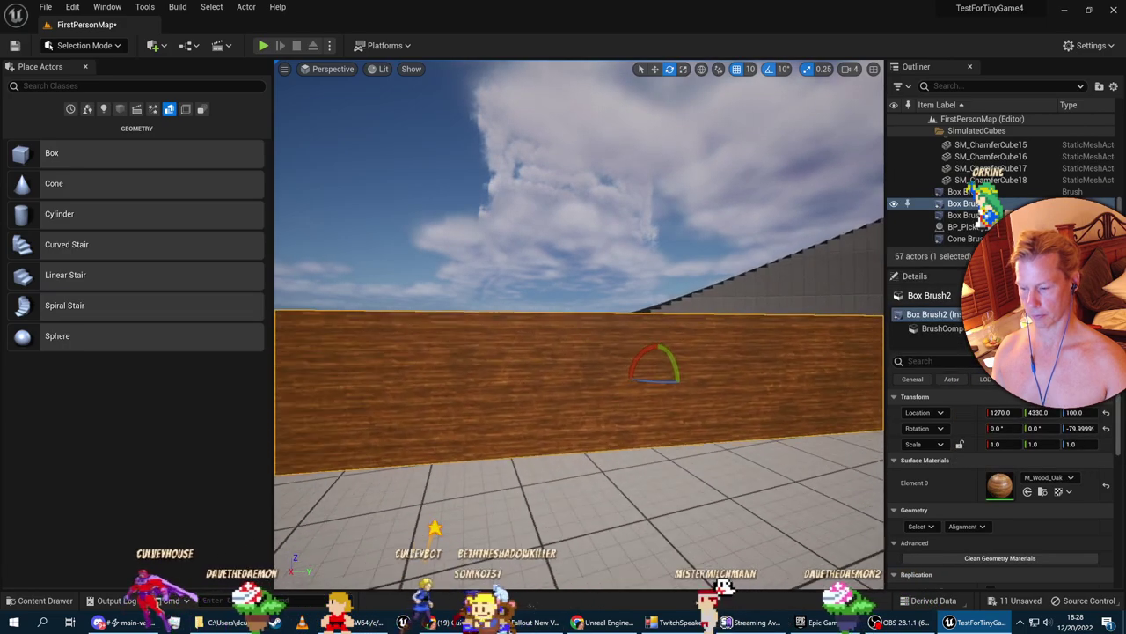
mouse_move(579, 343)
right_down()
mouse_move(472, 355)
mouse_move(536, 354)
right_up()
key(w)
key(s)
mouse_move(686, 370)
right_down()
mouse_move(730, 370)
mouse_move(677, 370)
right_up()
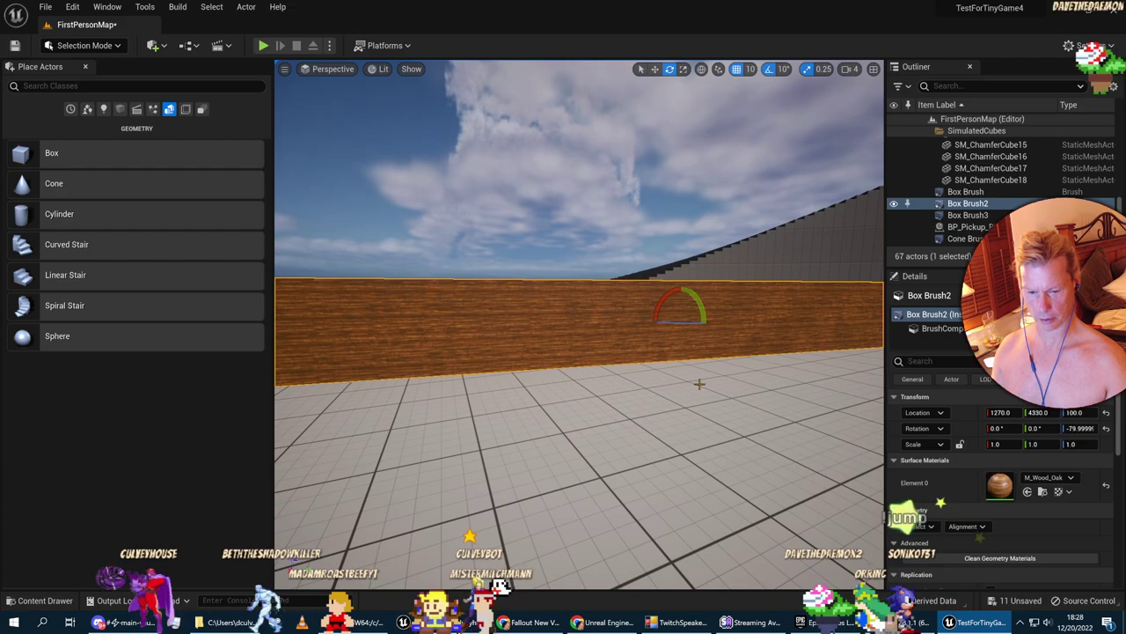
Reselect Box Brush2, search the project content for wood, and apply M_Wood_Oak directly onto the wall's front surface
click(723, 396)
click(726, 220)
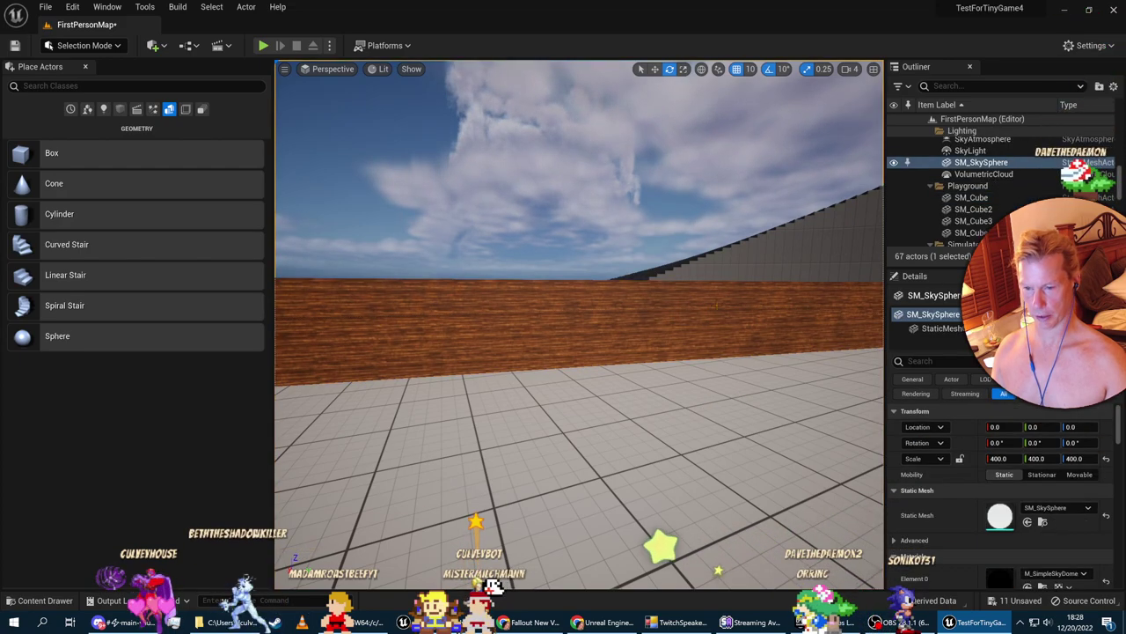
click(729, 317)
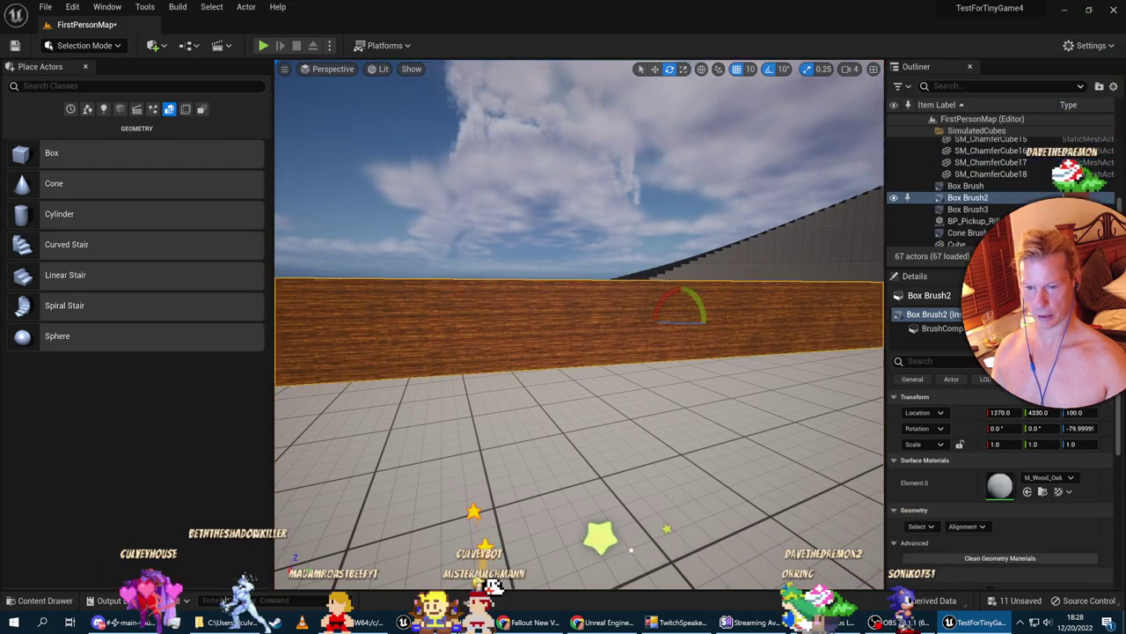
click(966, 199)
click(35, 600)
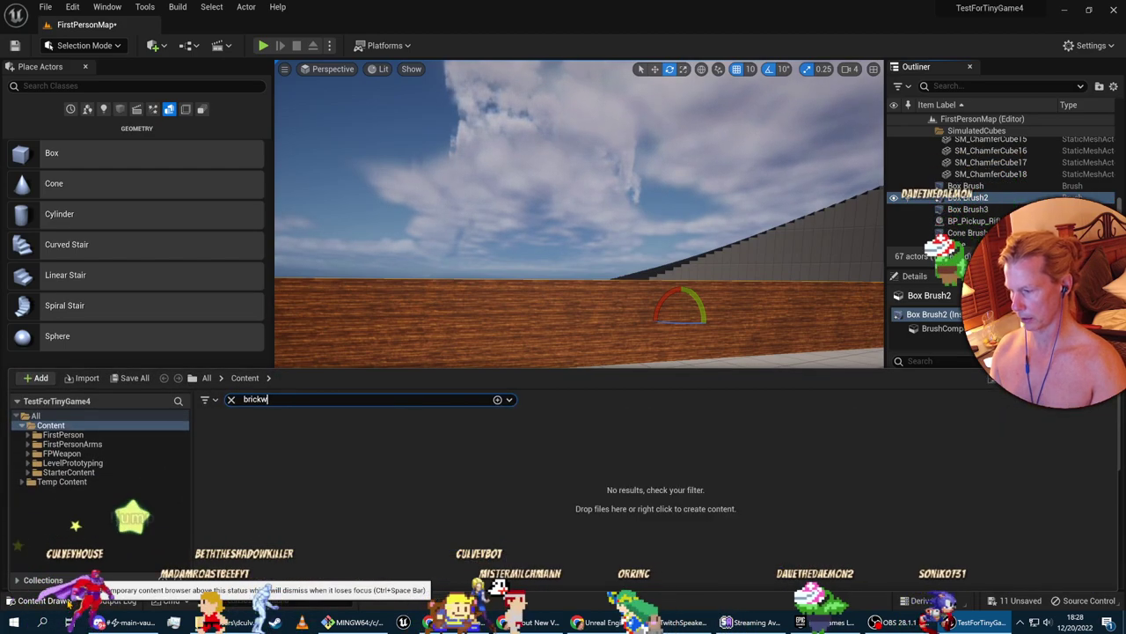
text(d)
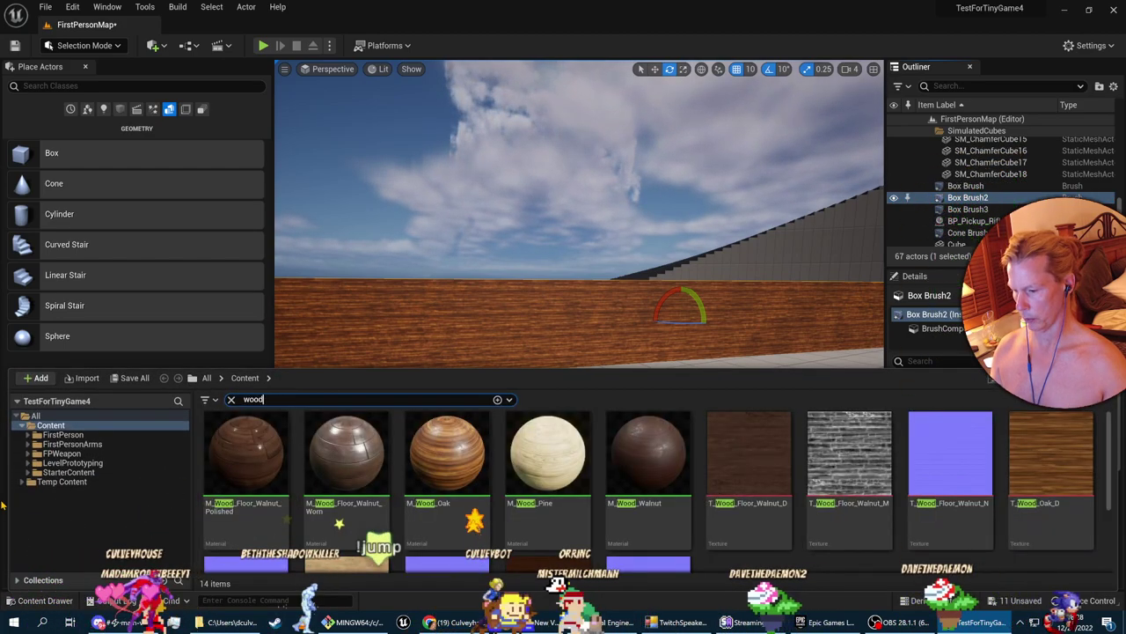
drag(447, 458, 473, 315)
key(a)
right_drag(473, 315, 628, 306)
key(w)
key(d)
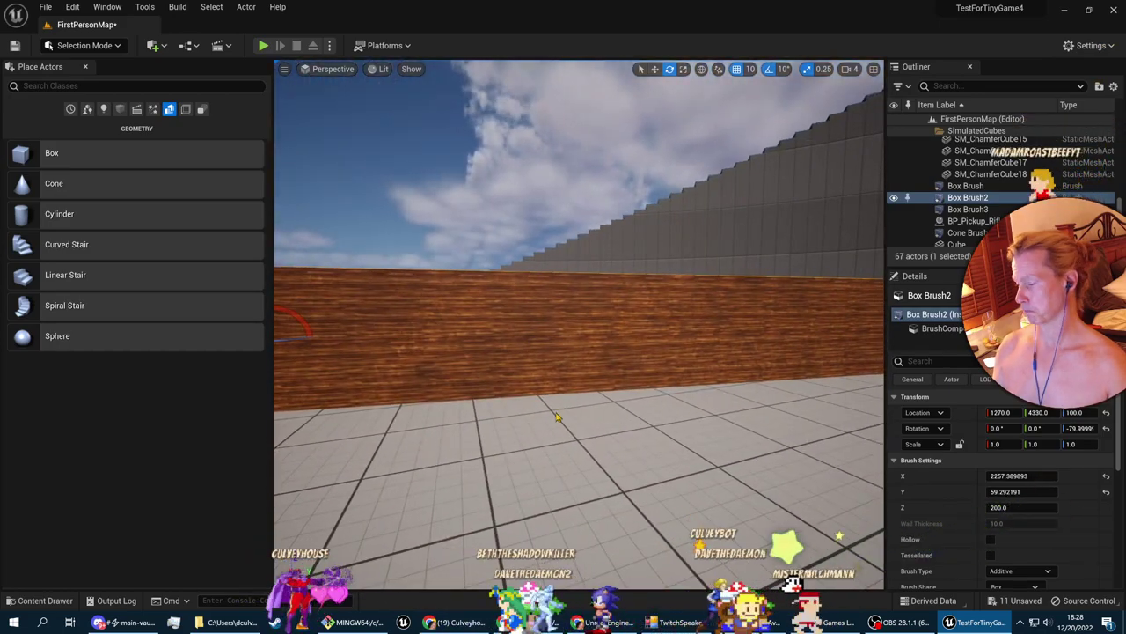
Switch to the Udemy course, continue past the Materials lecture, and watch the introduction to light types in the Lights lecture
click(603, 621)
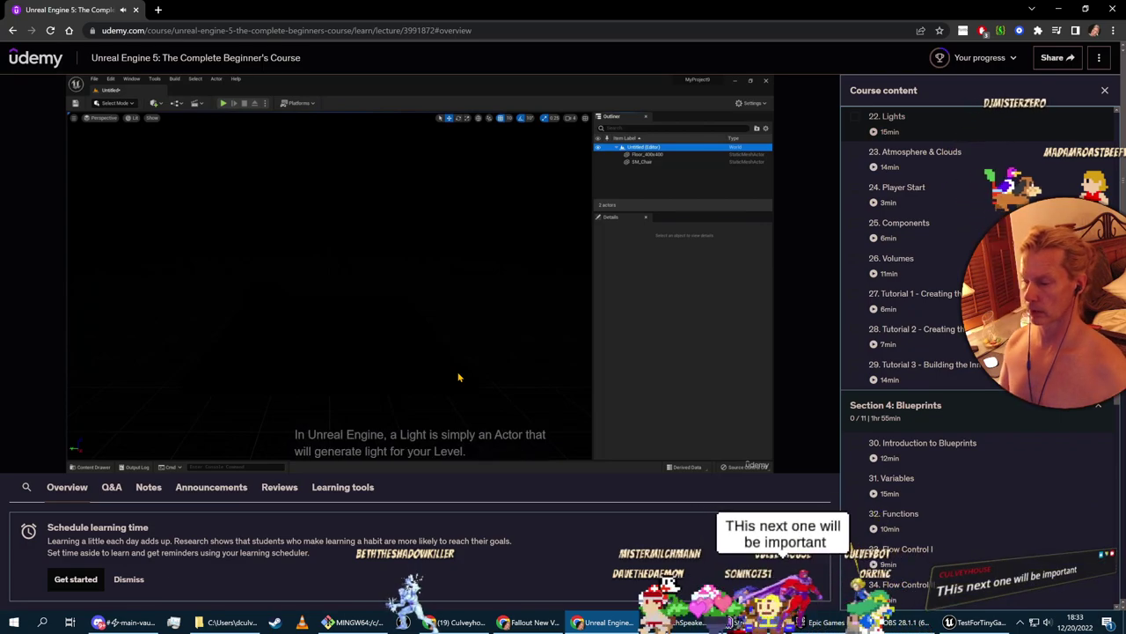
mouse_move(448, 388)
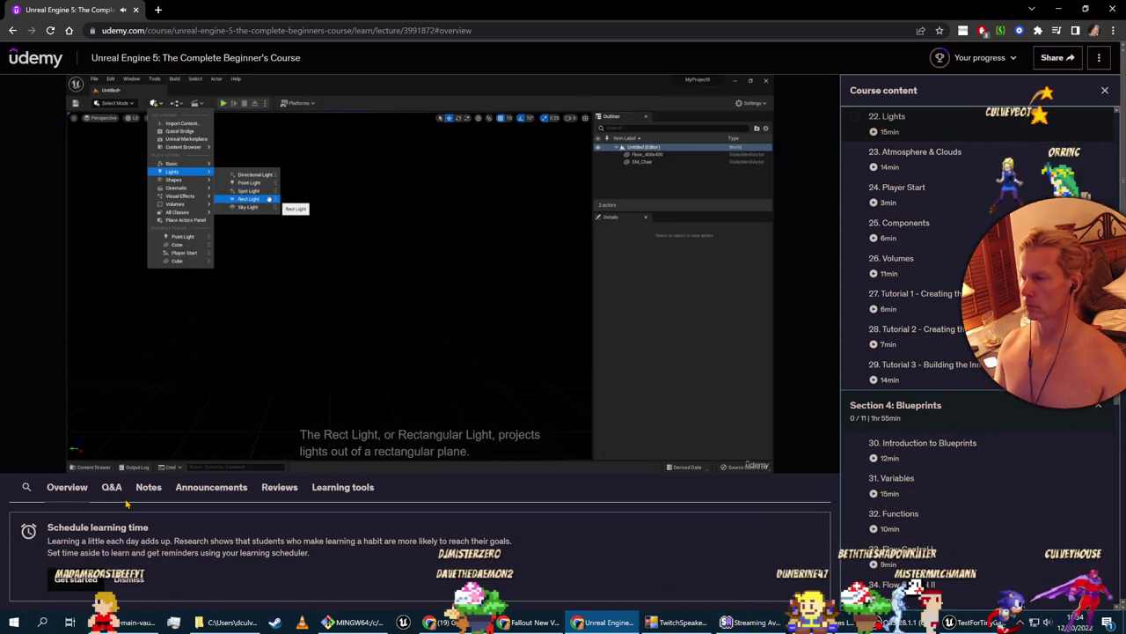
Watch the Lights lecture's part on the Mobility setting and static lighting with a Point Light
mouse_move(126, 330)
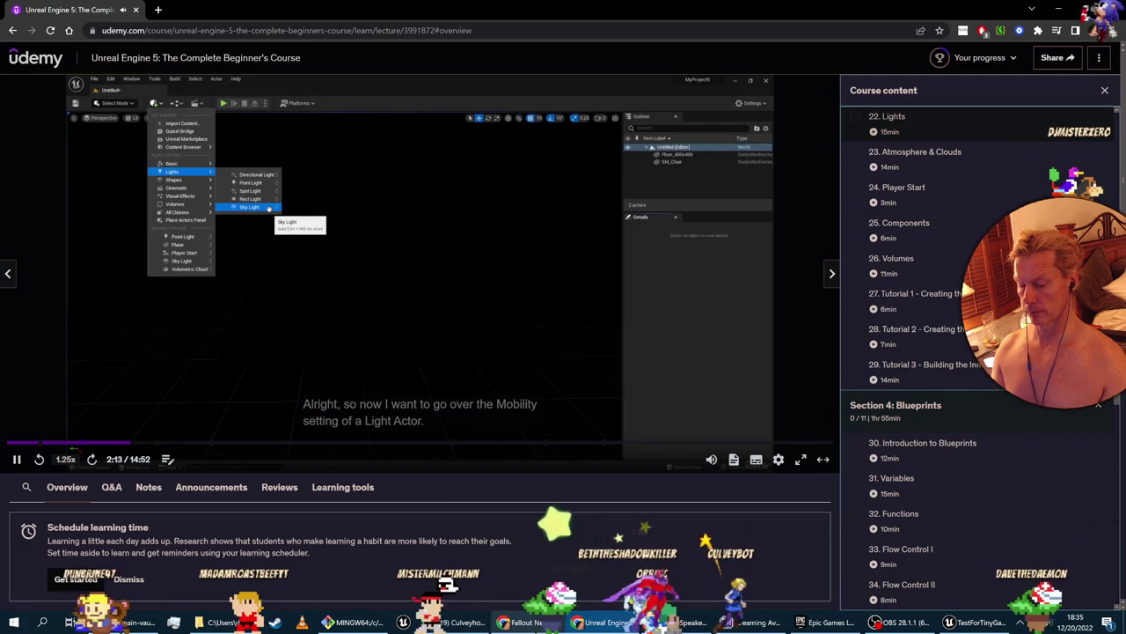
click(529, 622)
key(alt+Tab)
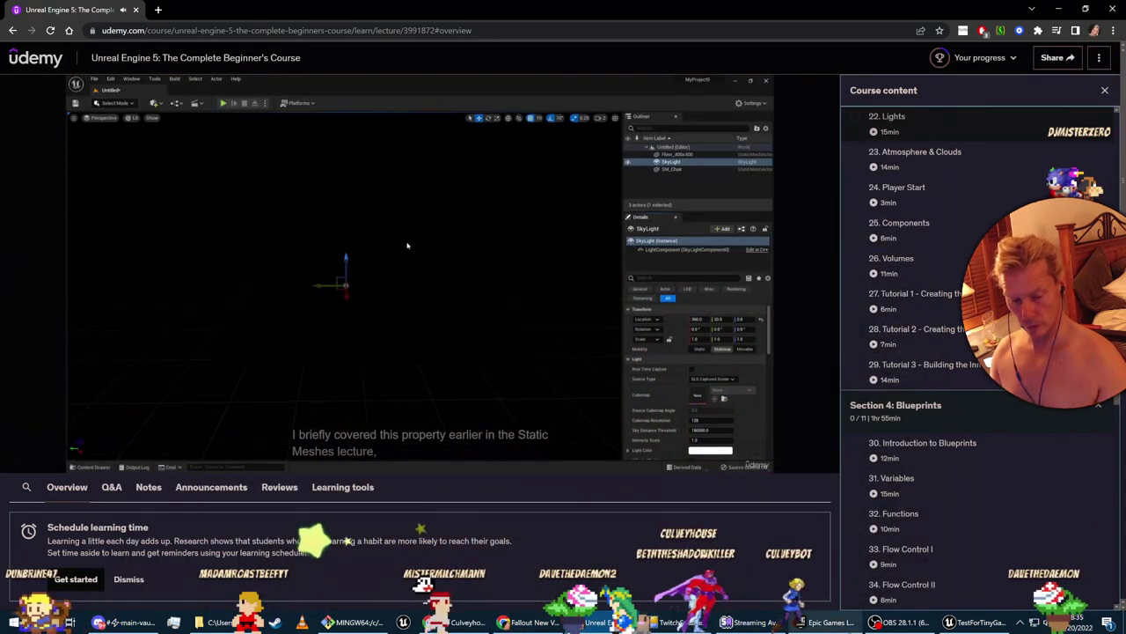
mouse_move(878, 624)
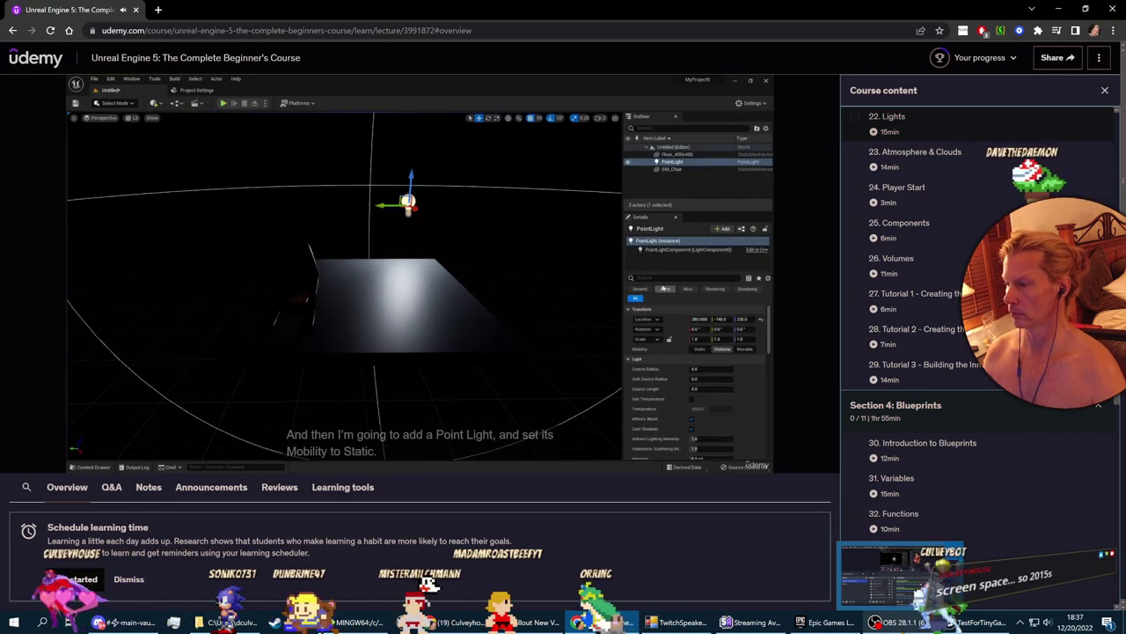
mouse_move(18, 466)
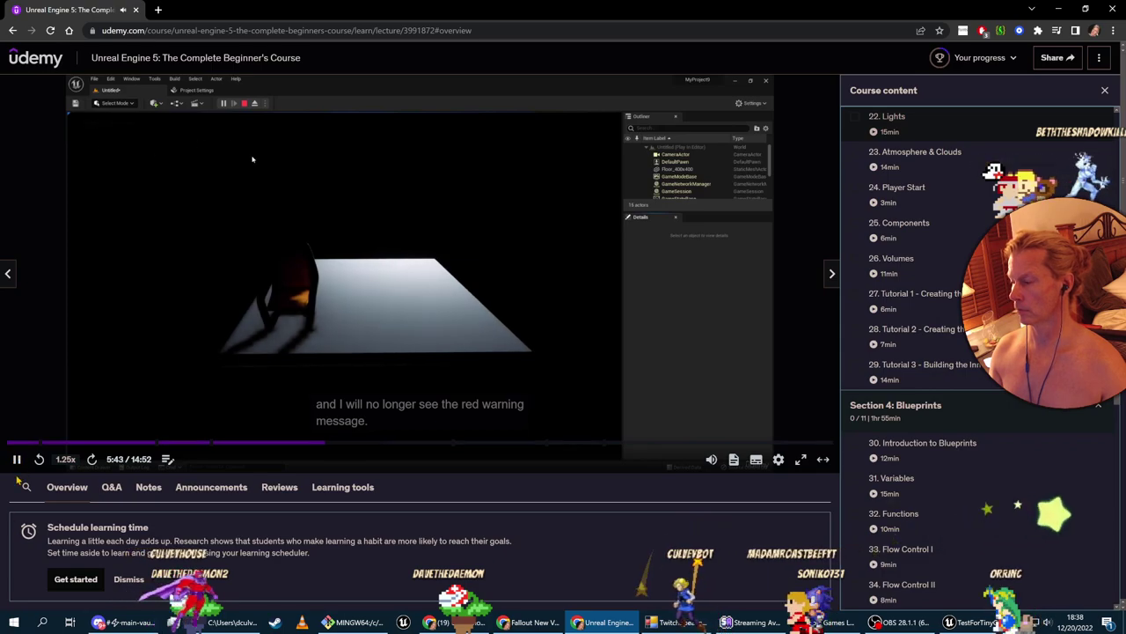
Switch to the Unreal Editor project and bring the open floor beside the wood wall into view
key(alt+Tab)
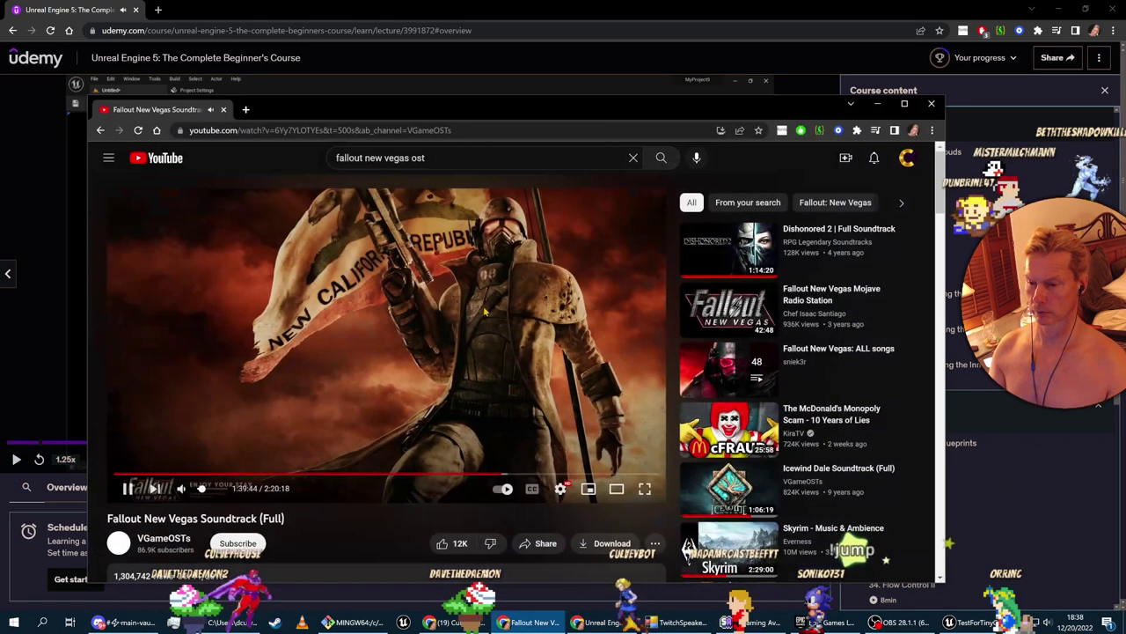
key(alt+Tab)
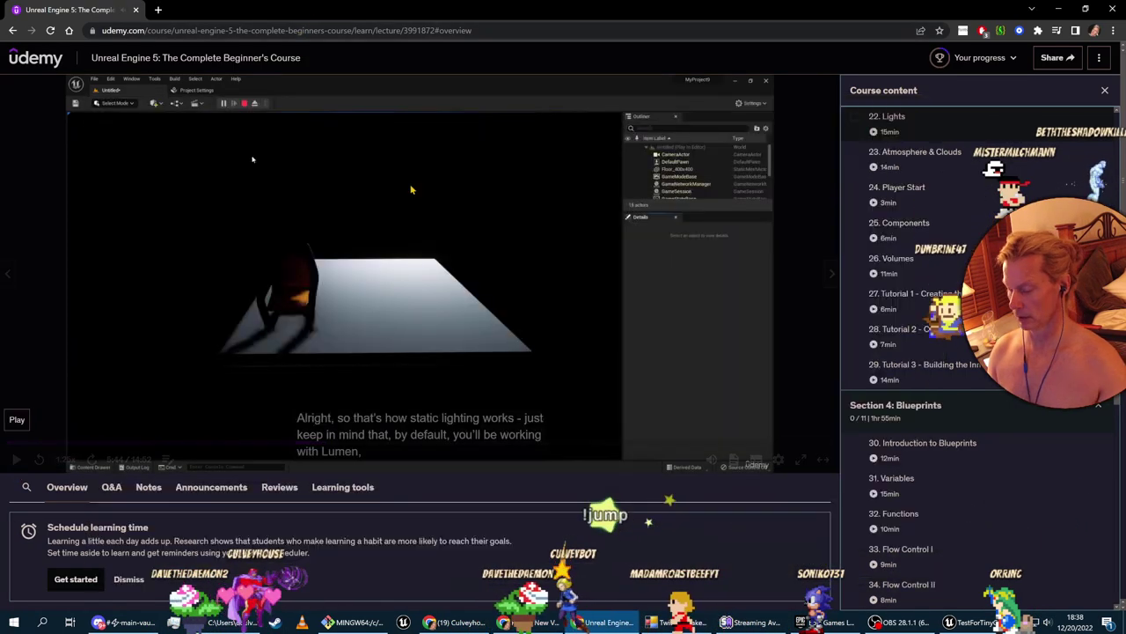
key(alt+Tab)
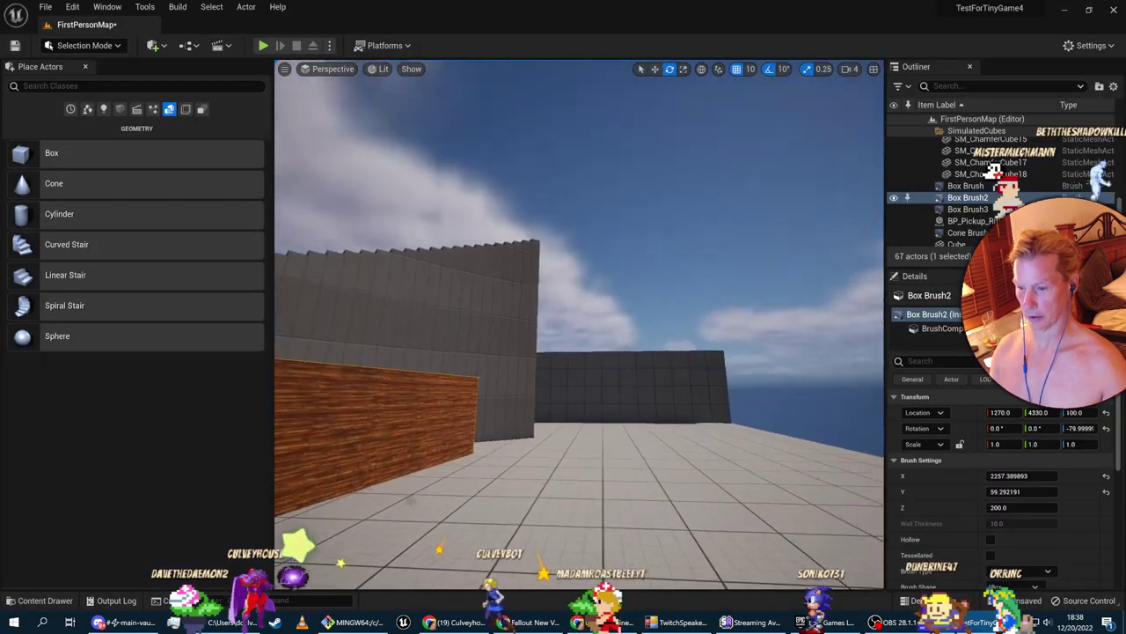
right_drag(578, 323, 422, 343)
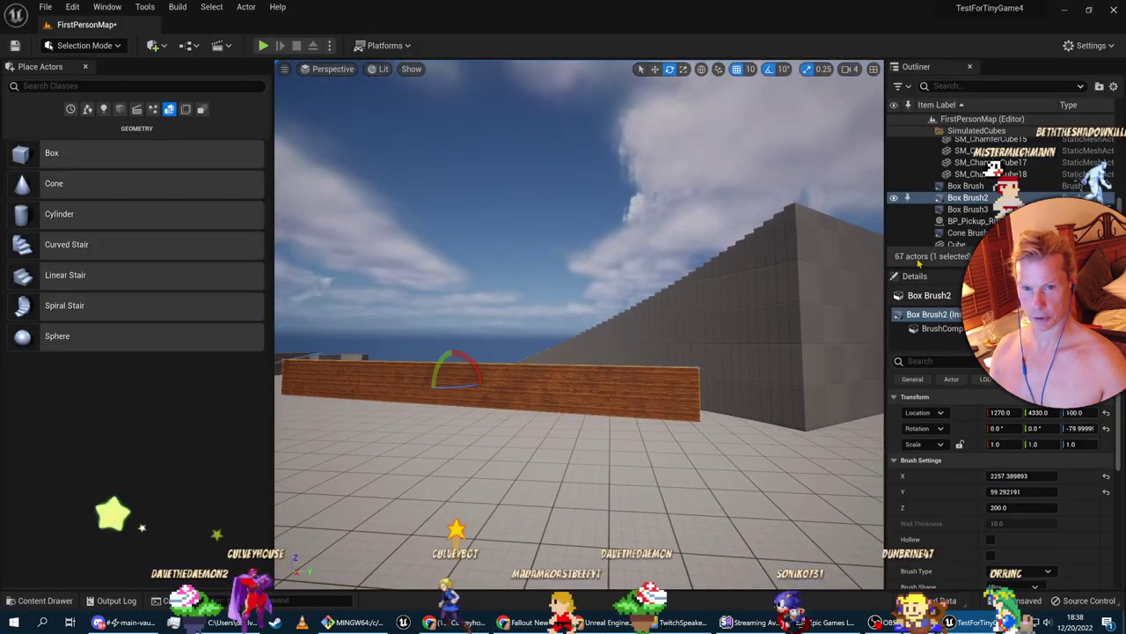
right_drag(579, 324, 401, 326)
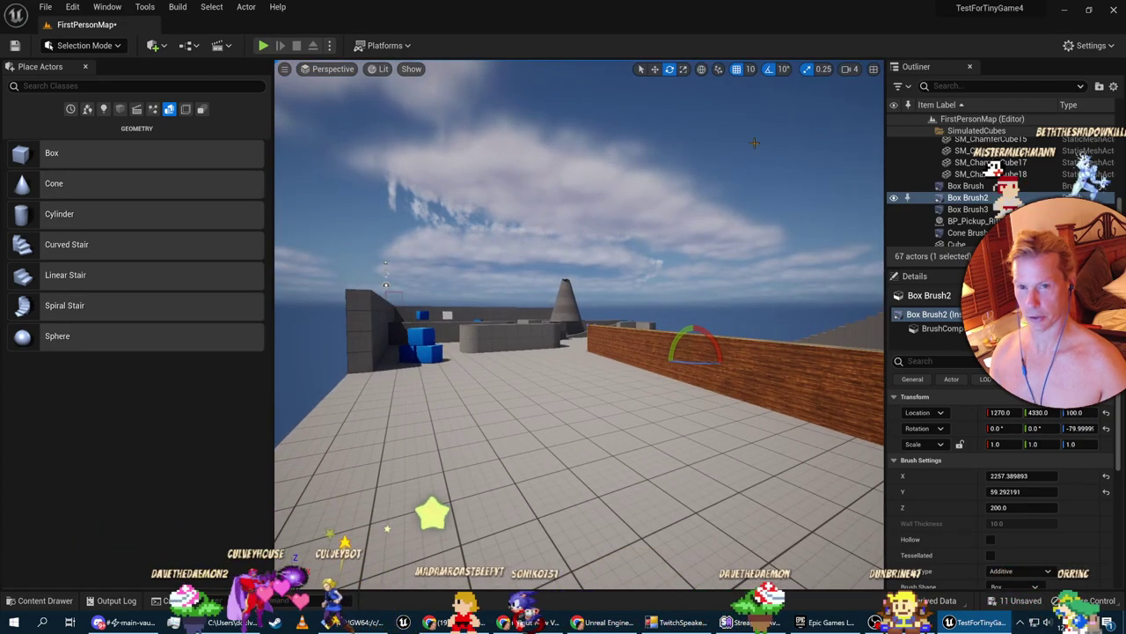
Add a Spot Light to the level above the open floor and raise it to a Z location of 300
click(154, 45)
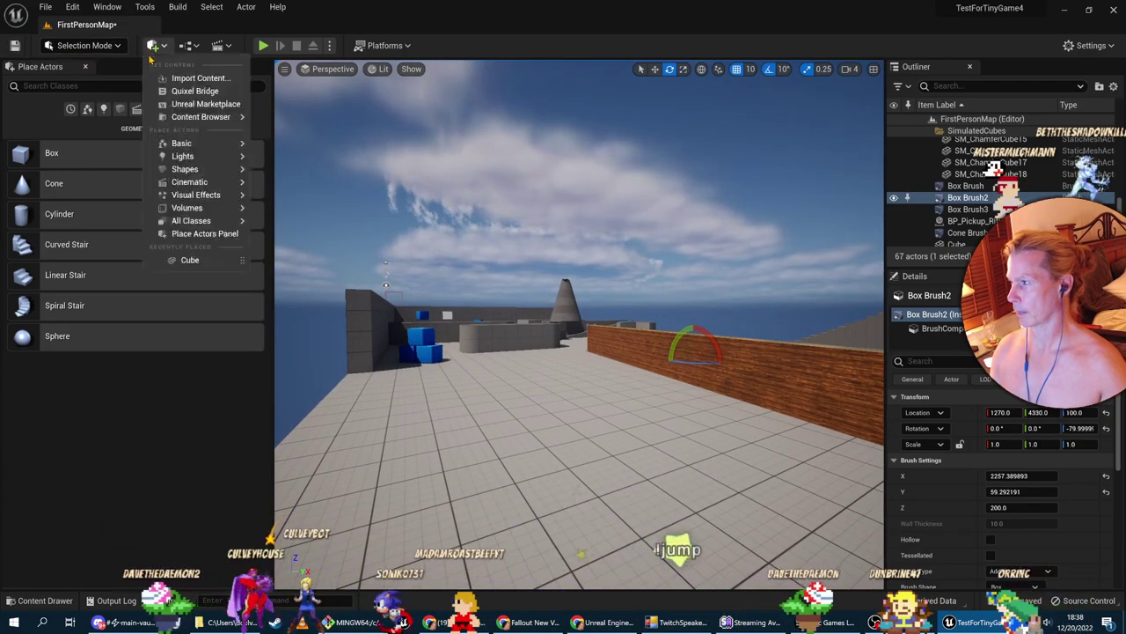
mouse_move(185, 156)
click(306, 186)
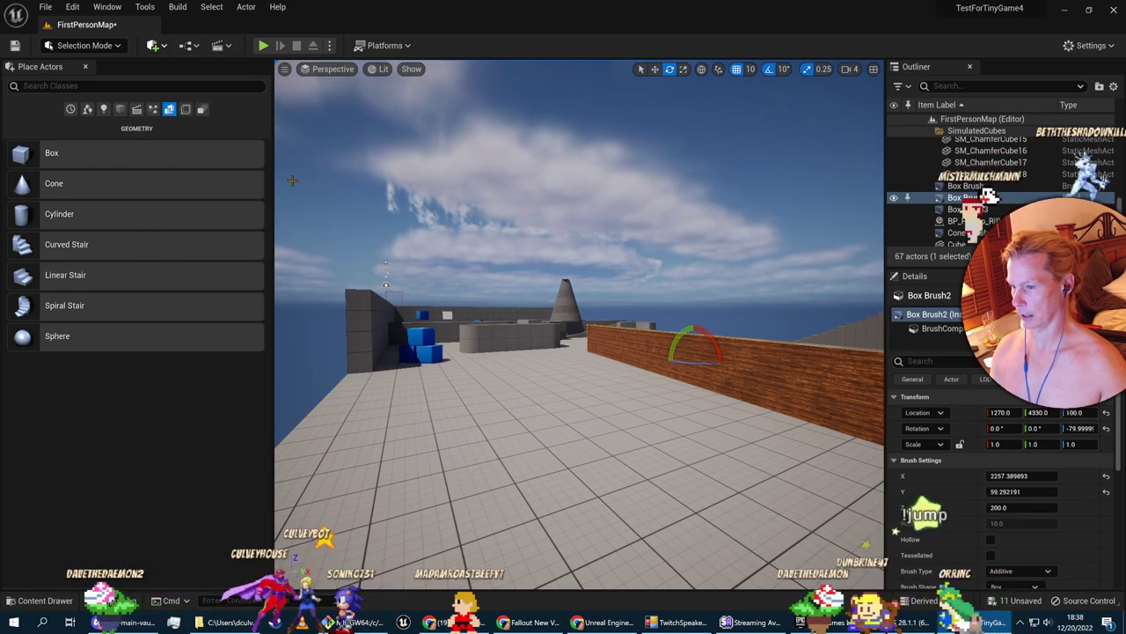
right_drag(602, 331, 526, 329)
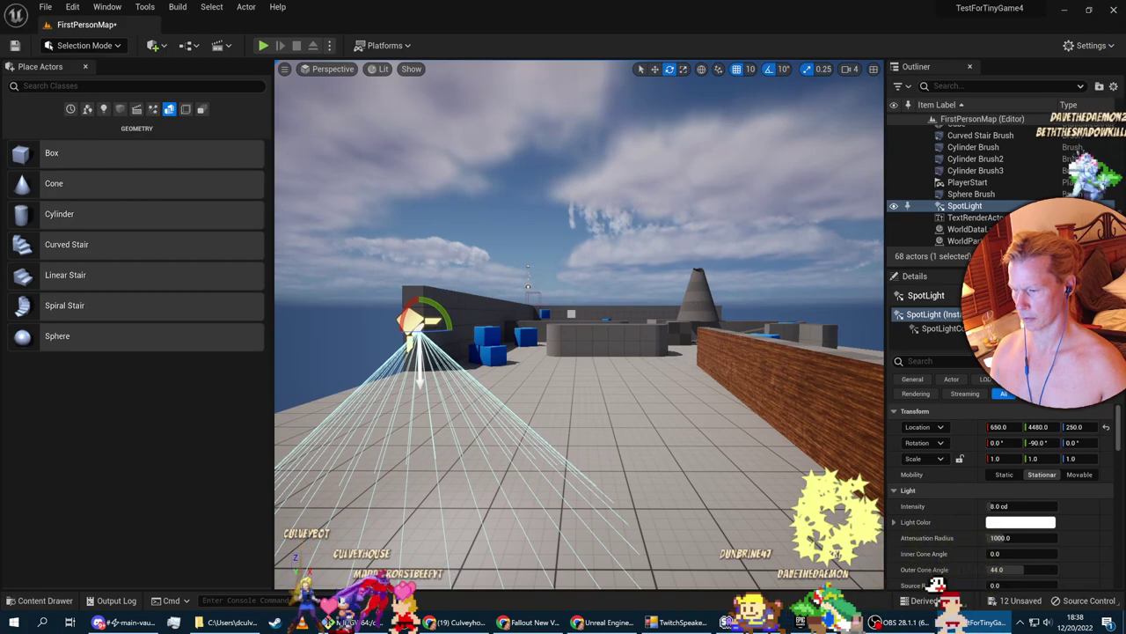
drag(418, 373, 427, 366)
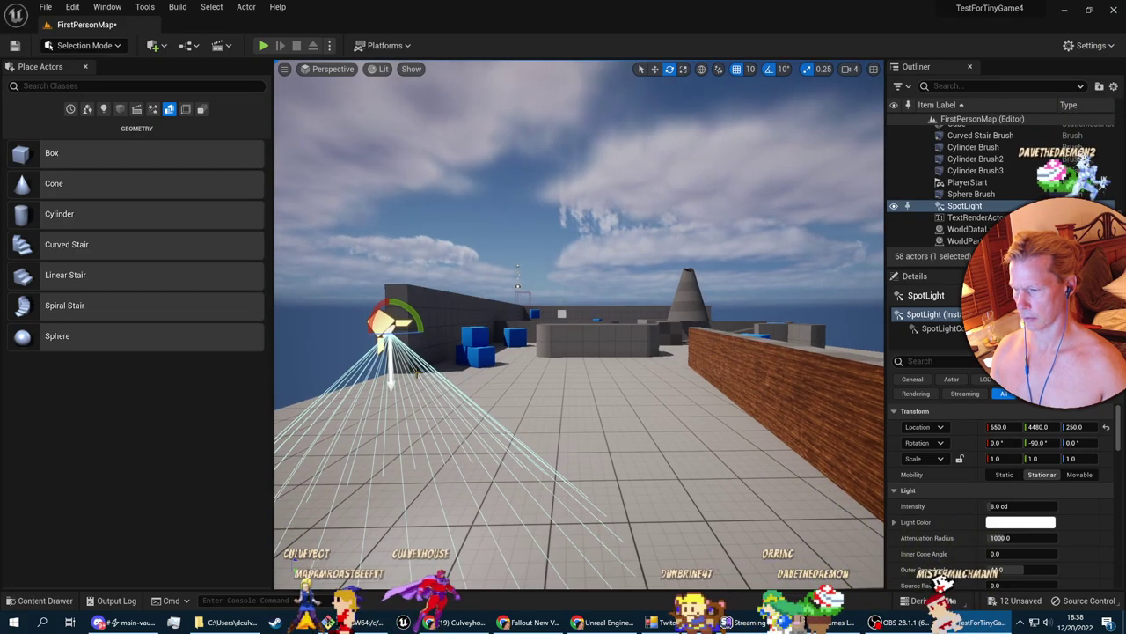
drag(389, 311, 389, 258)
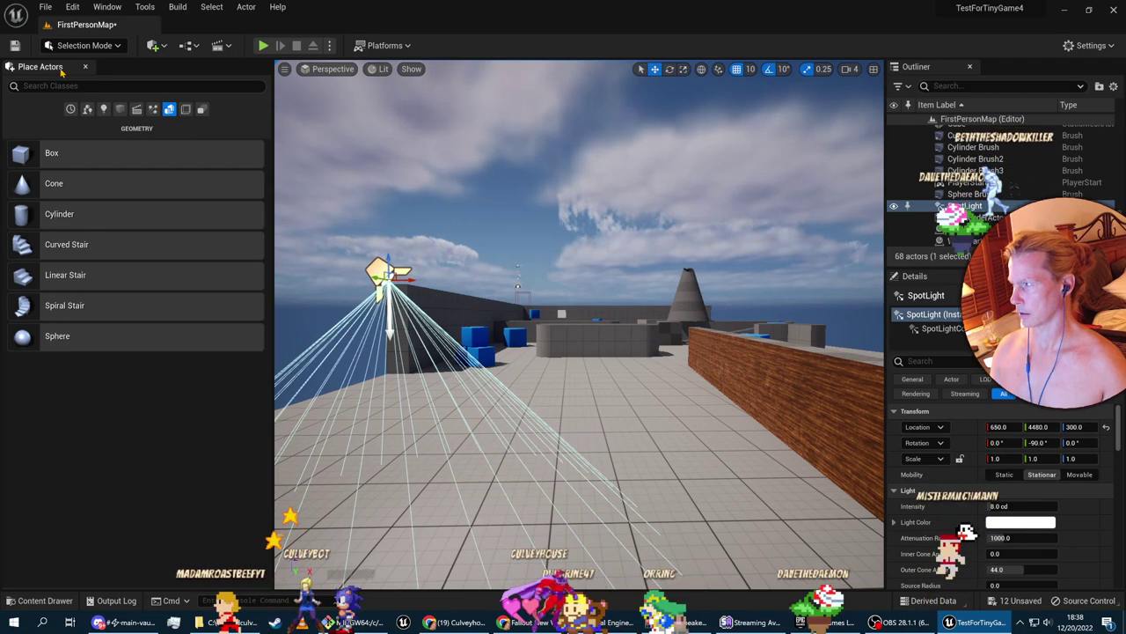
Add a Point Light to the level and delete the spot light
click(81, 47)
click(178, 265)
click(152, 49)
mouse_move(207, 159)
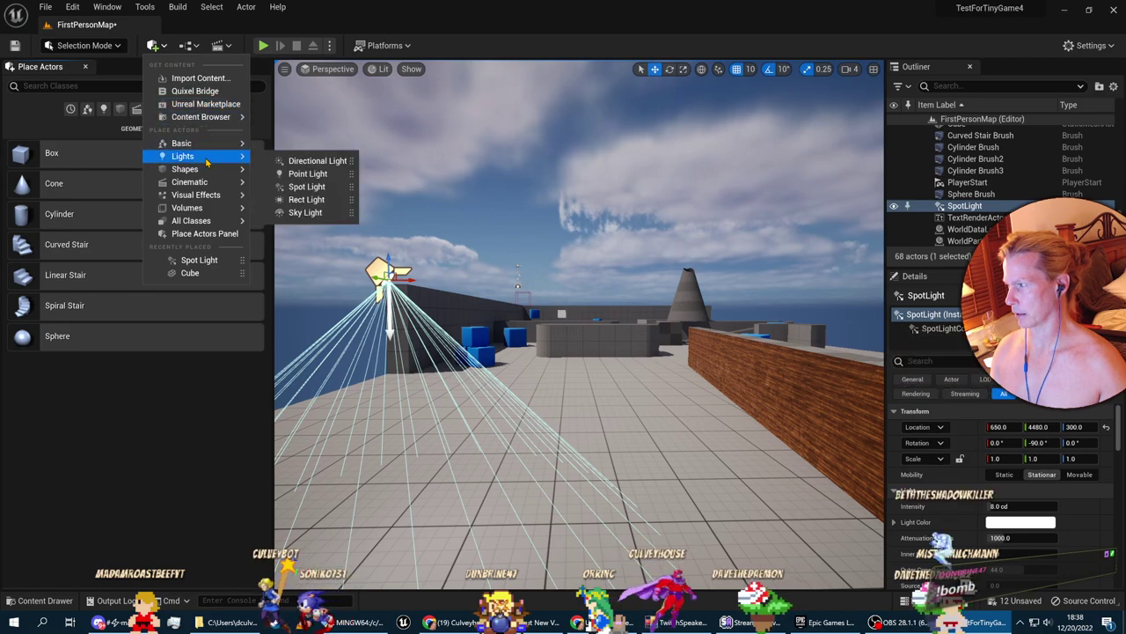
click(300, 174)
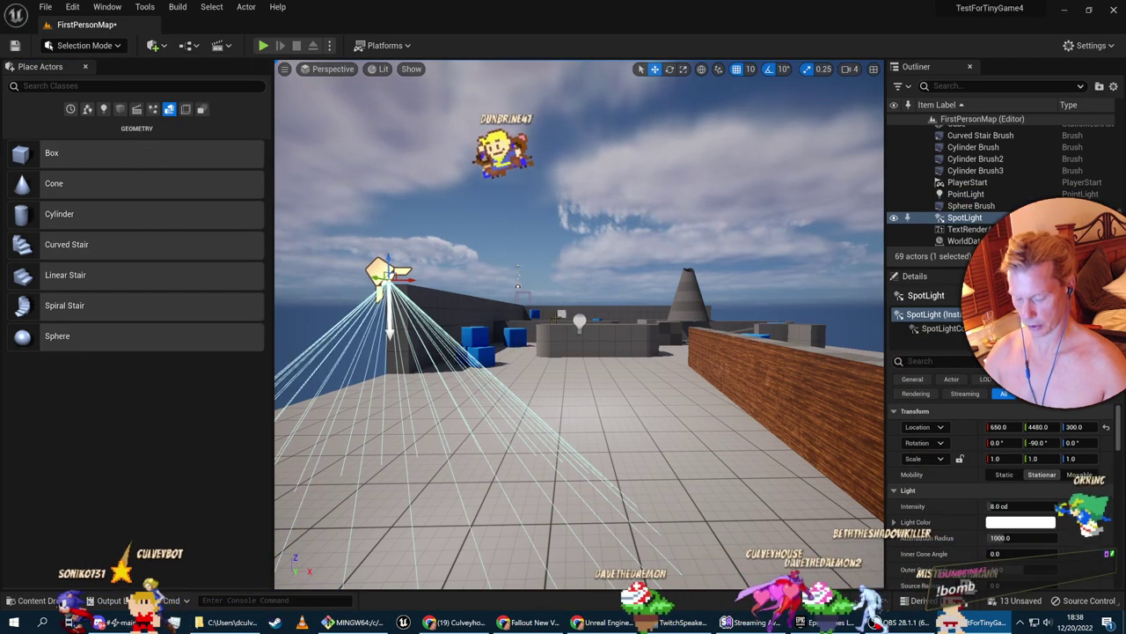
key(Delete)
Move the point light over beside the wood wall, to location 850, 4140, 240
click(579, 322)
right_drag(595, 322, 704, 308)
drag(613, 371, 742, 373)
right_drag(742, 373, 653, 357)
right_drag(748, 404, 748, 405)
drag(748, 405, 788, 355)
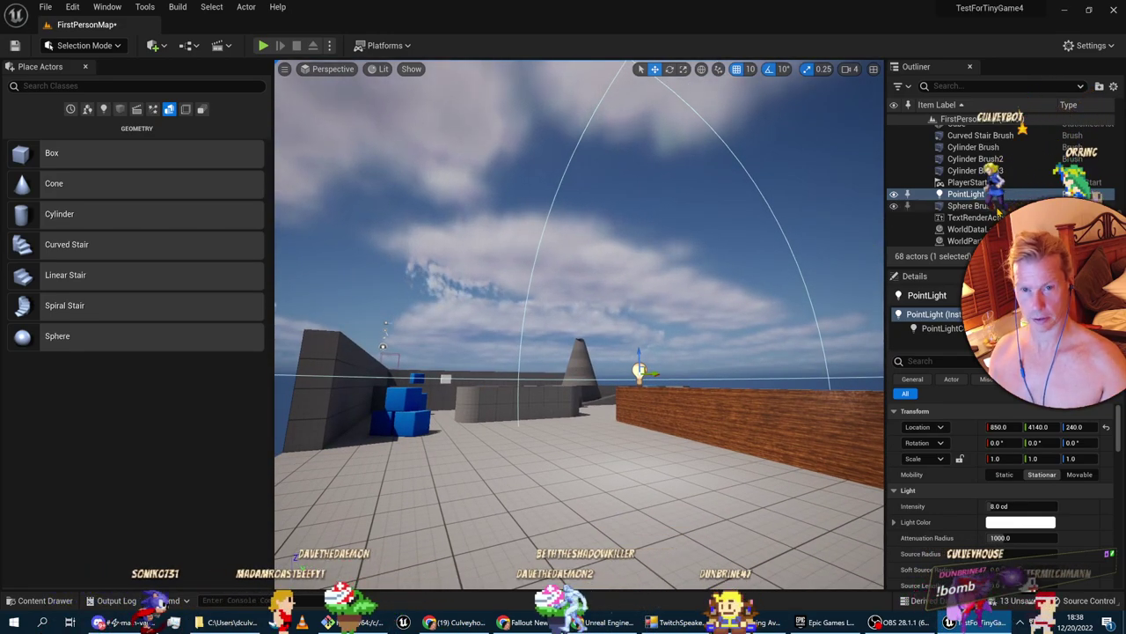
Collapse the Block and Cylinder folders among the level's actors and hide the SkyLight and DirectionalLight in the Lighting folder
scroll(1000, 187, up, 5)
scroll(1000, 186, up, 5)
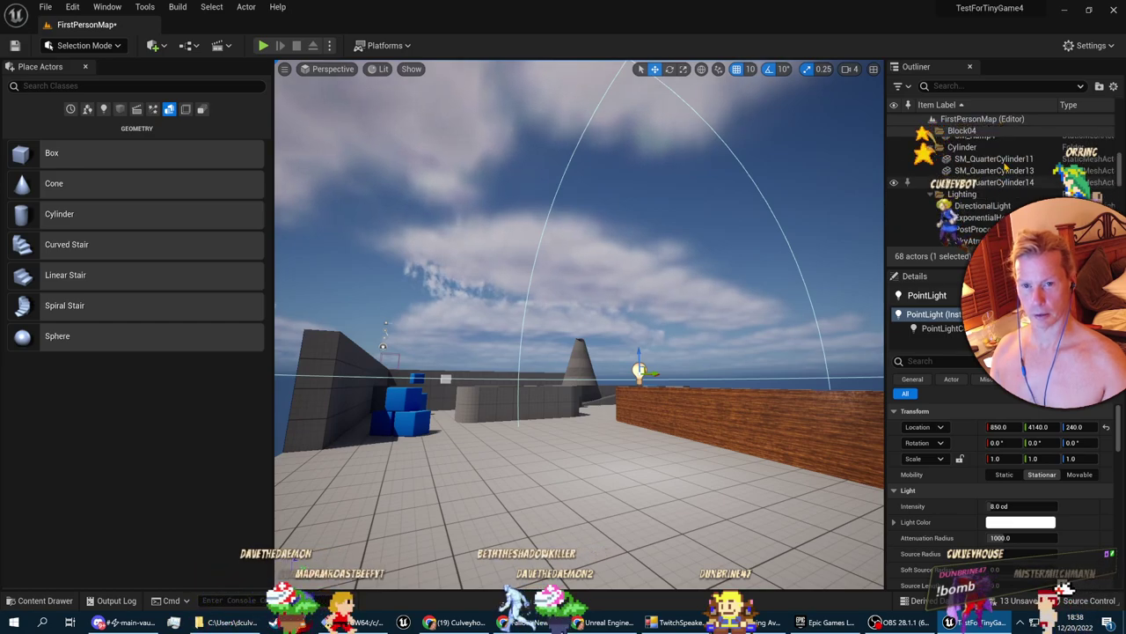
scroll(1000, 167, up, 2)
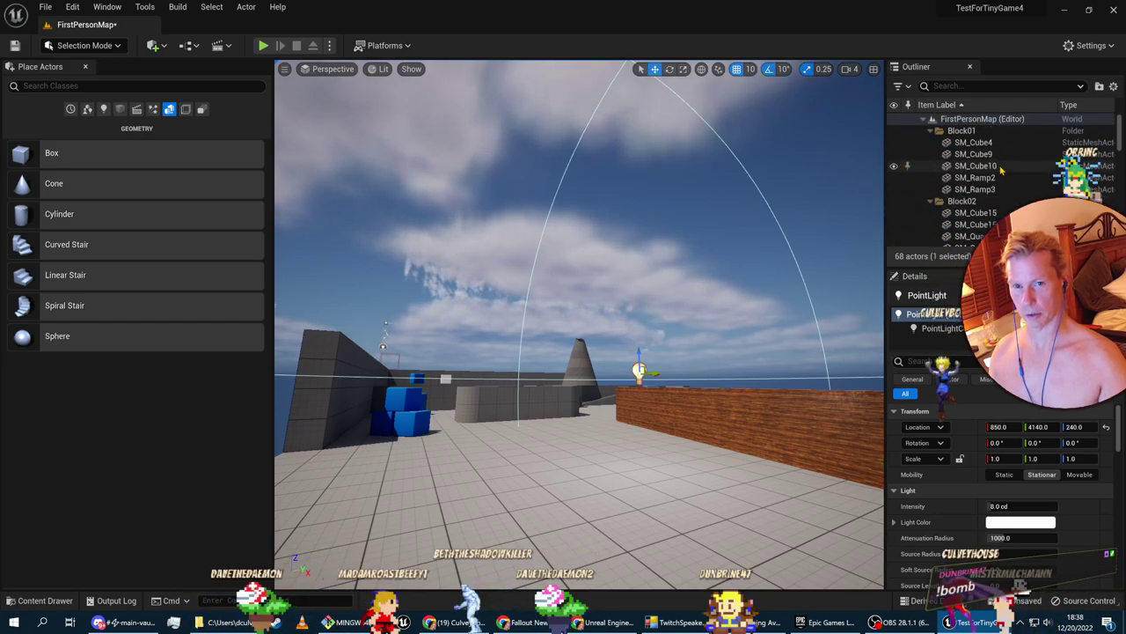
click(931, 132)
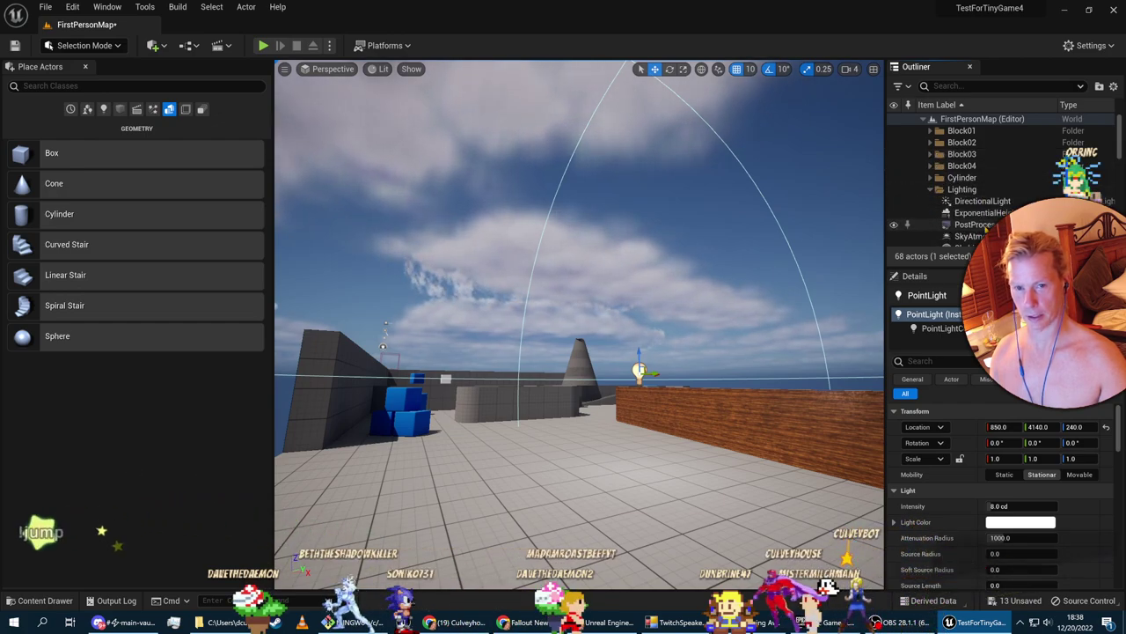
scroll(997, 214, down, 2)
click(893, 204)
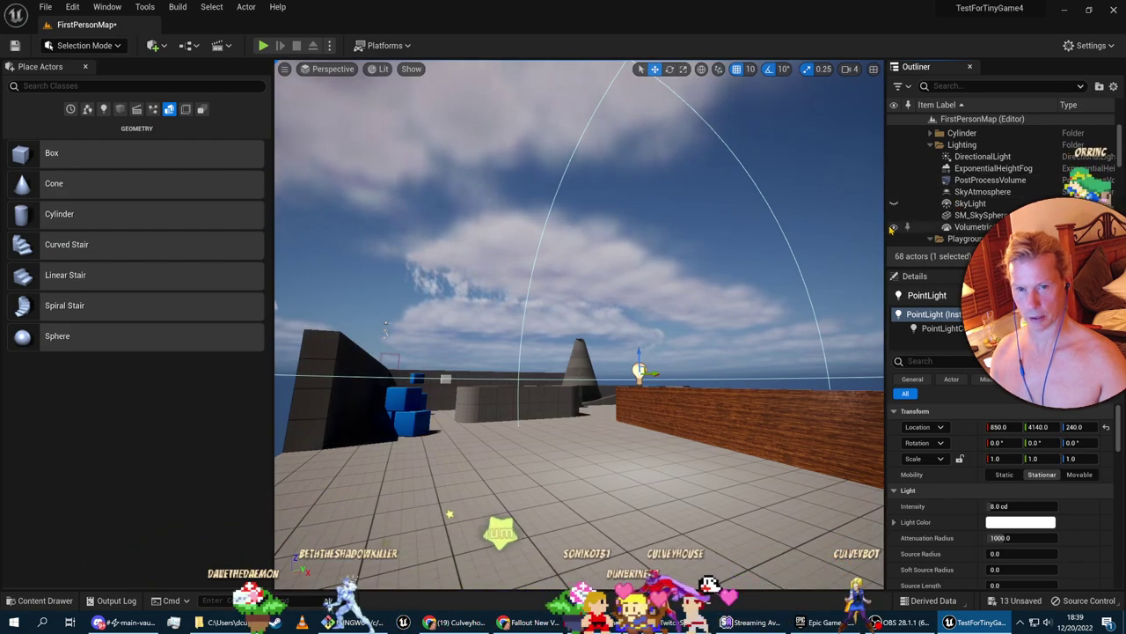
click(893, 157)
Reposition the point light along the darkened wood wall to location 1040, 4140, 210
right_drag(585, 274, 556, 295)
key(w)
key(d)
drag(566, 305, 628, 322)
right_drag(628, 322, 692, 296)
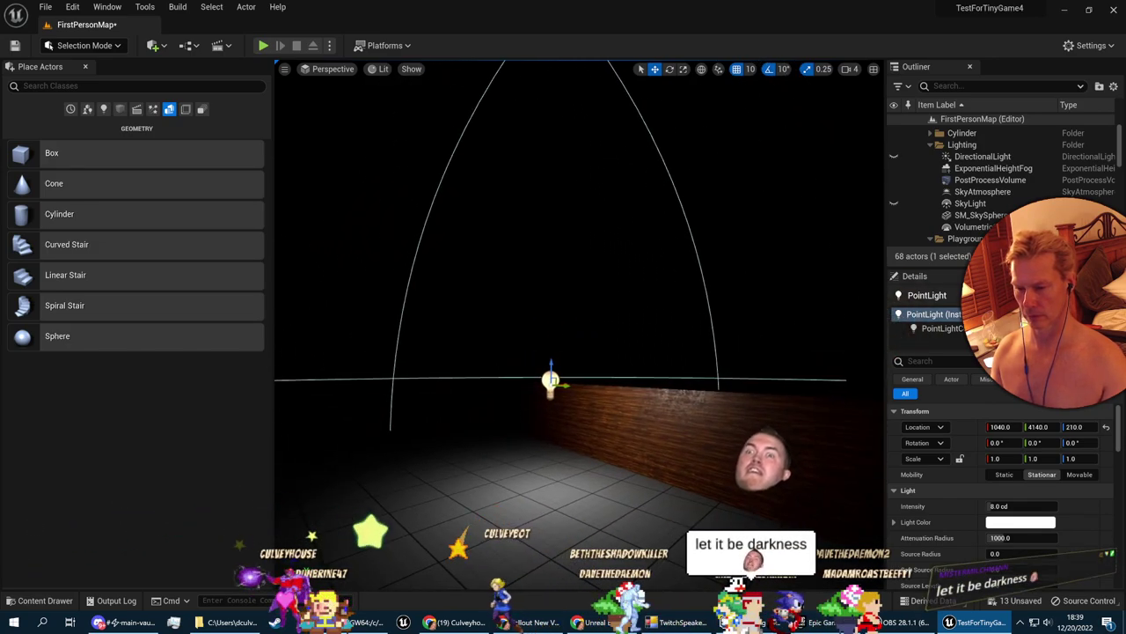
Select PointLight and adjust its intensity to about 7.54 cd, attenuation radius to about 630, source radius to 0.18 and source length to 0.156
scroll(977, 473, down, 1)
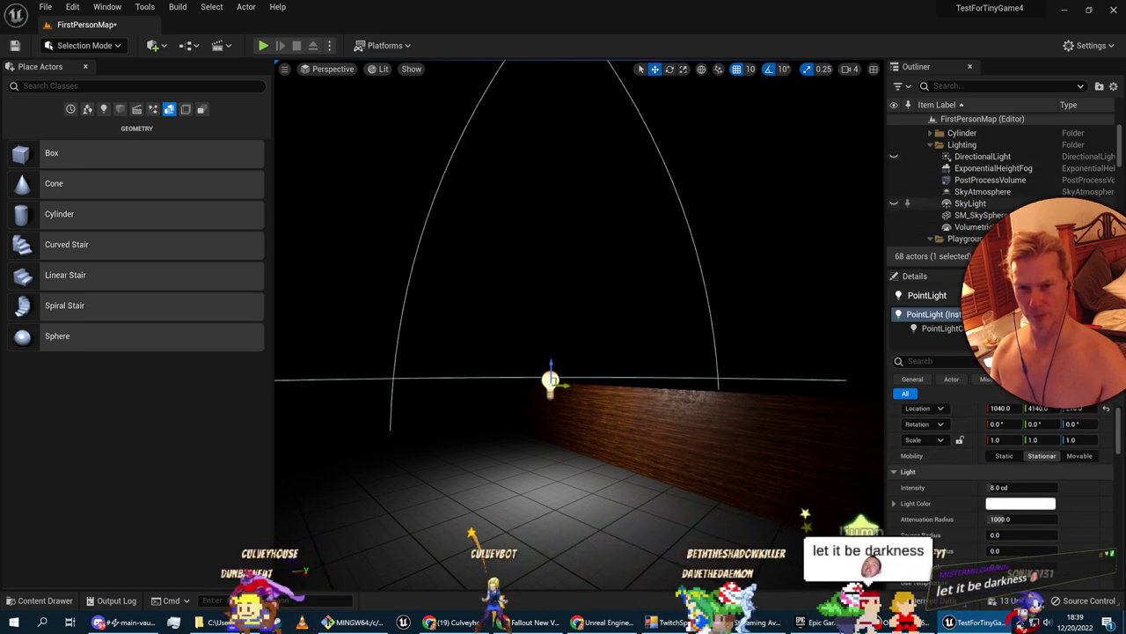
scroll(999, 211, down, 3)
scroll(998, 211, up, 4)
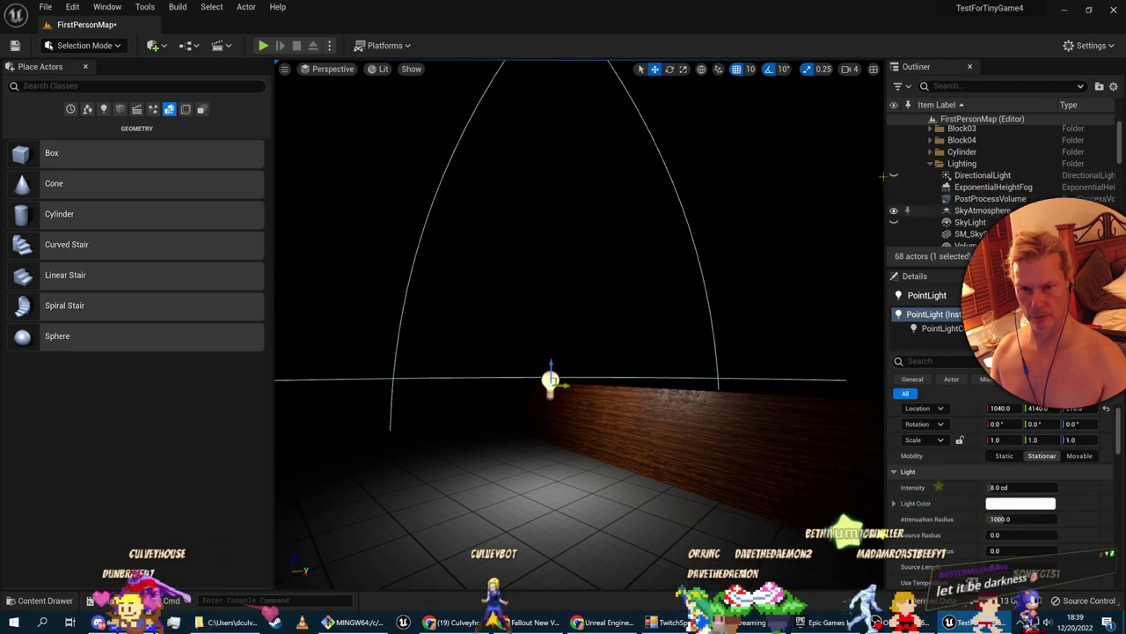
scroll(980, 213, down, 4)
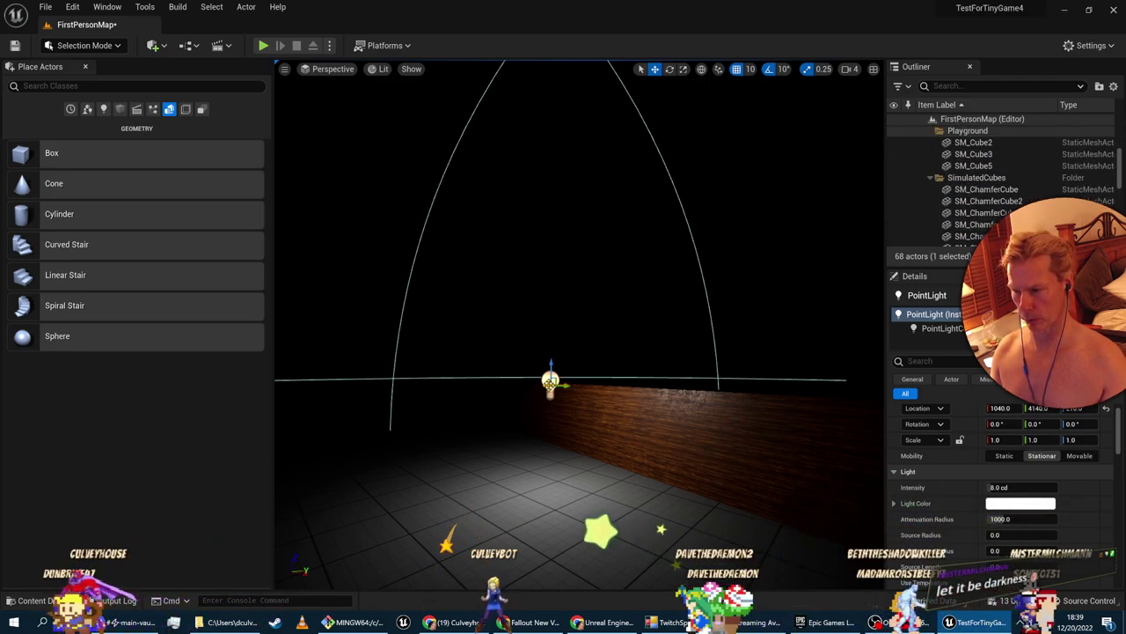
click(550, 385)
click(968, 196)
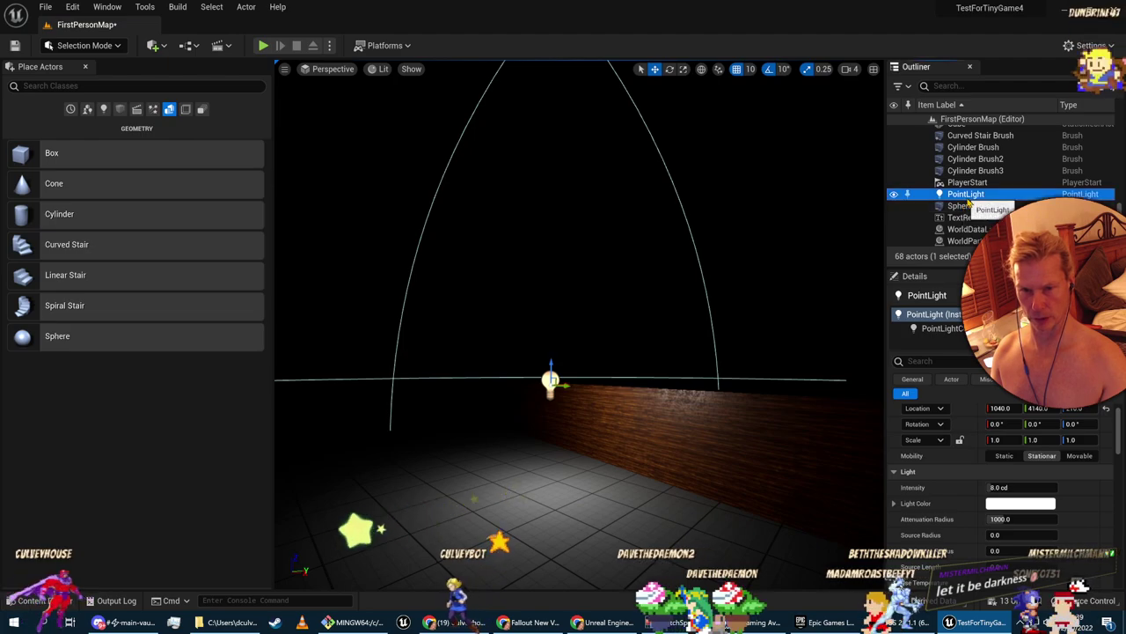
scroll(978, 484, down, 2)
drag(999, 412, 1016, 492)
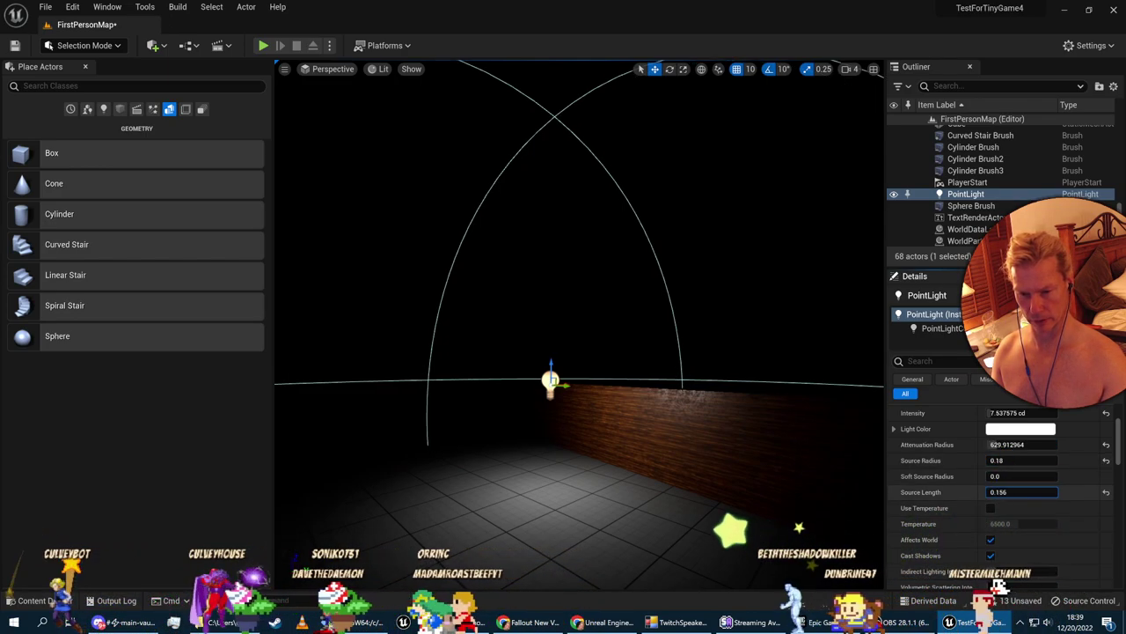
Turn the point light's Affects World option off and back on to test its effect
scroll(1056, 528, down, 2)
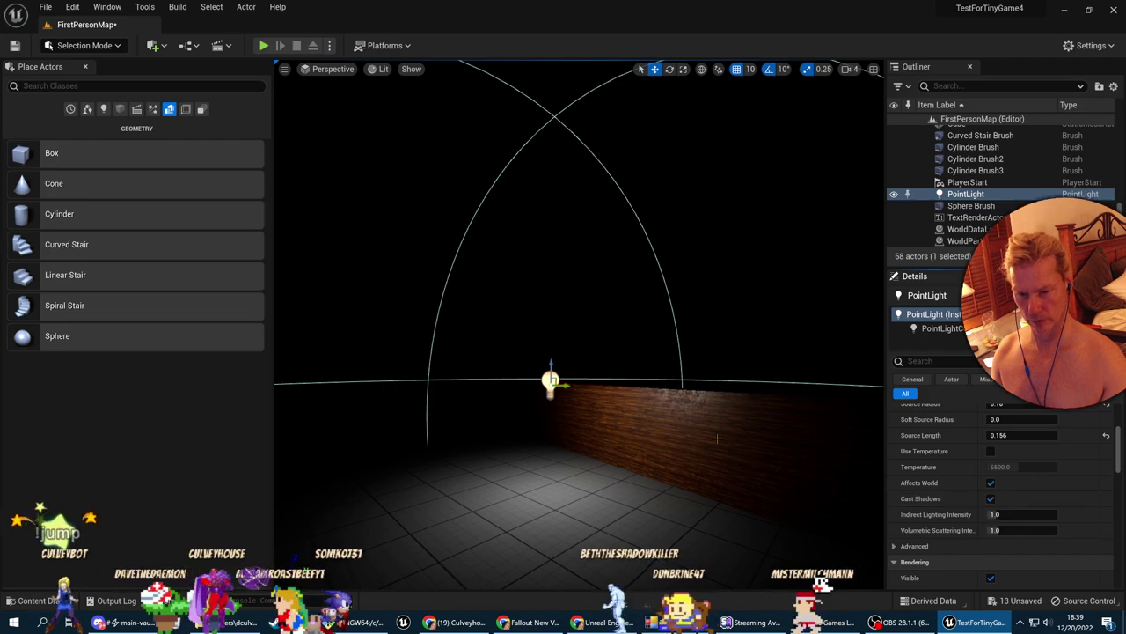
click(994, 486)
click(993, 487)
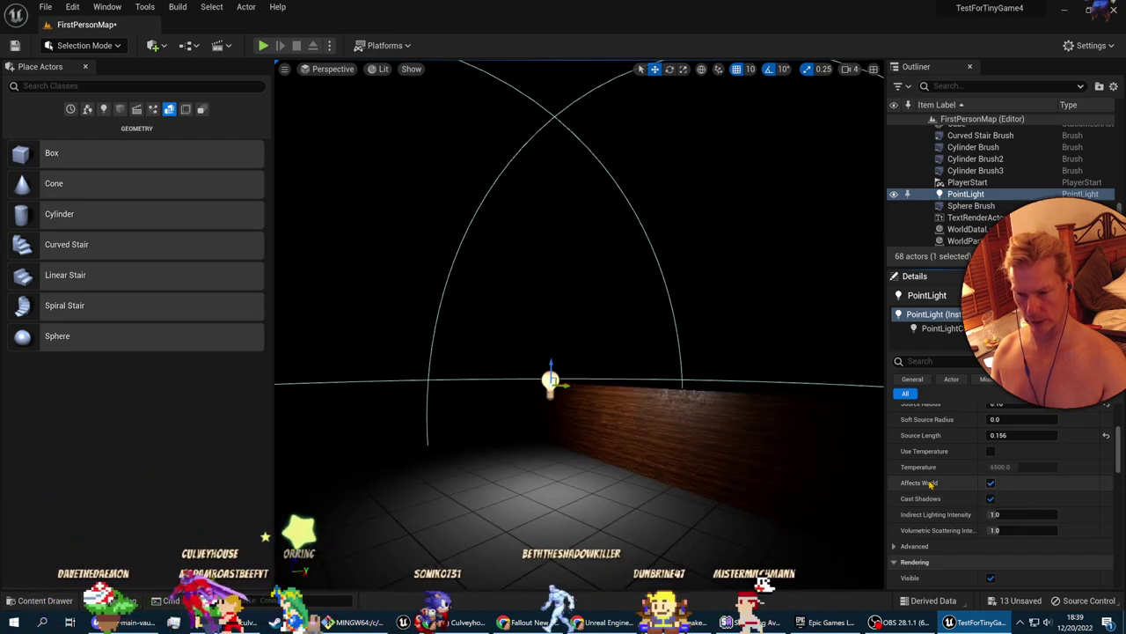
Place a Cone geometry brush on the floor between the point light and the wood wall
key(d)
mouse_move(683, 435)
right_down()
mouse_move(635, 426)
mouse_move(683, 435)
right_up()
drag(123, 183, 368, 213)
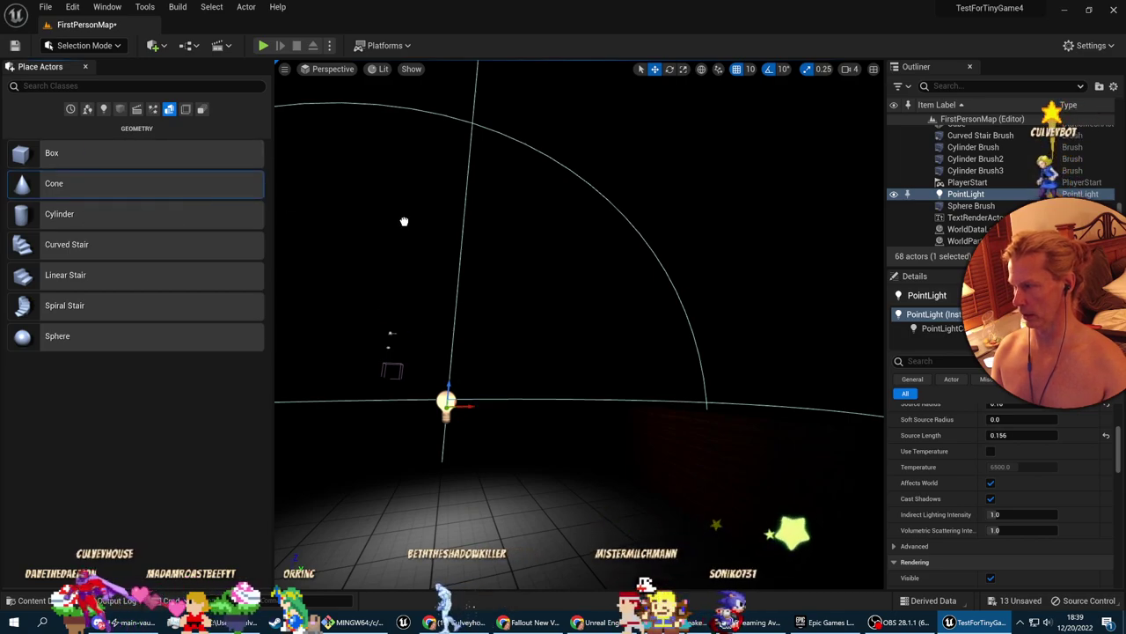
drag(569, 510, 572, 511)
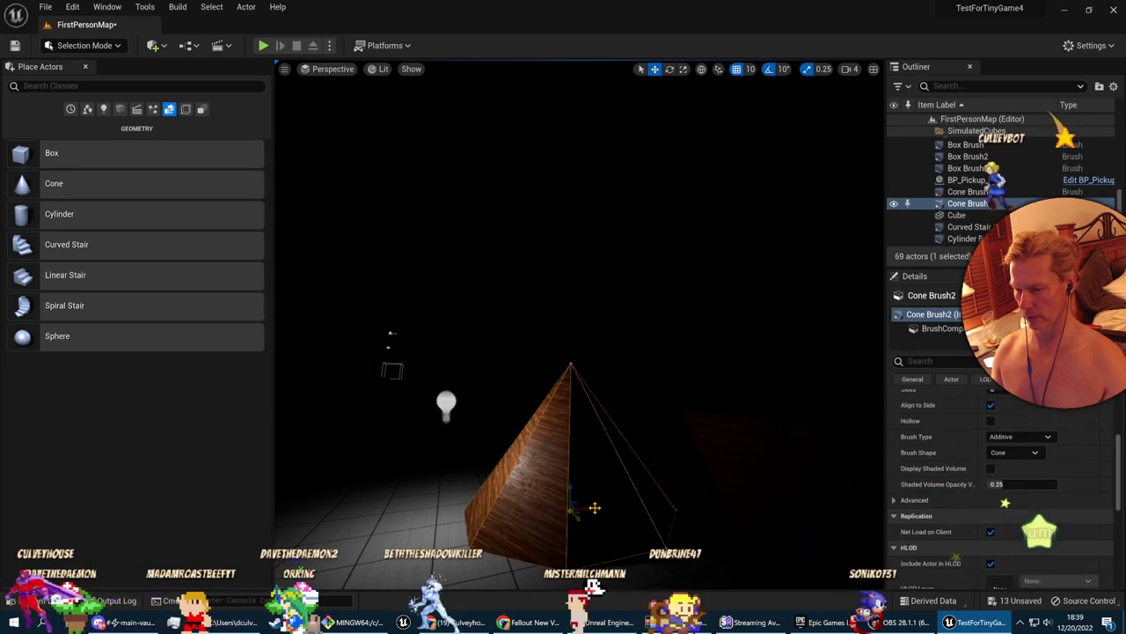
right_drag(593, 492, 593, 491)
key(s)
key(w)
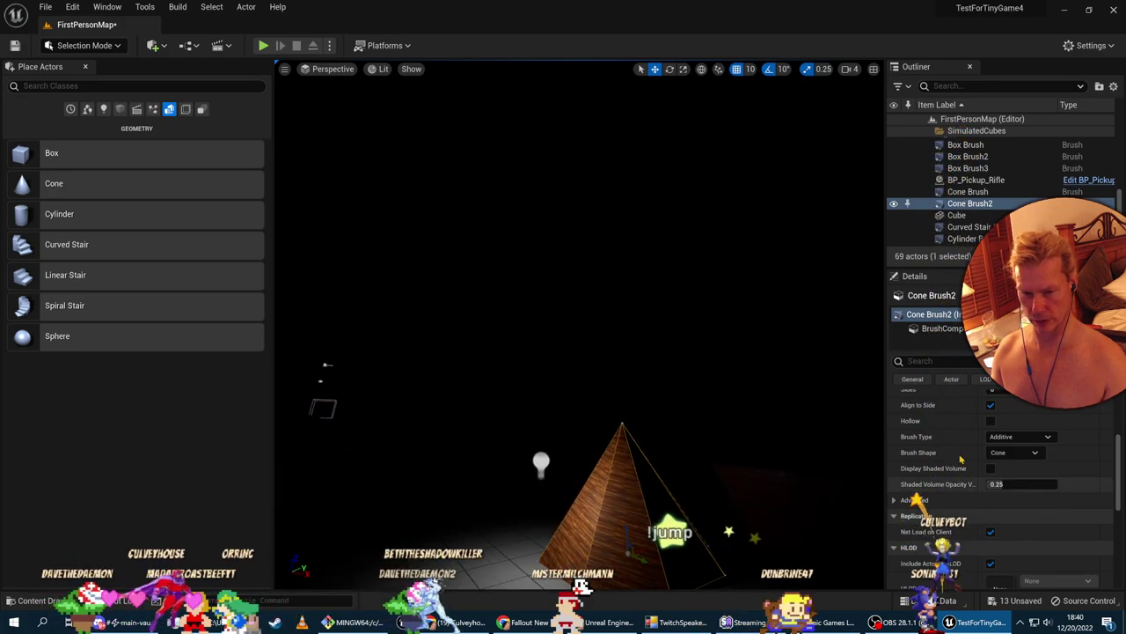
Select the point light, raise its intensity to about 40.7 cd, and inspect the lighting on the cone
scroll(1007, 428, up, 3)
mouse_move(1012, 437)
mouse_down()
mouse_move(1039, 437)
mouse_move(1013, 437)
mouse_move(1000, 468)
mouse_move(1018, 468)
mouse_up()
click(541, 464)
key(d)
right_drag(581, 352, 369, 388)
key(s)
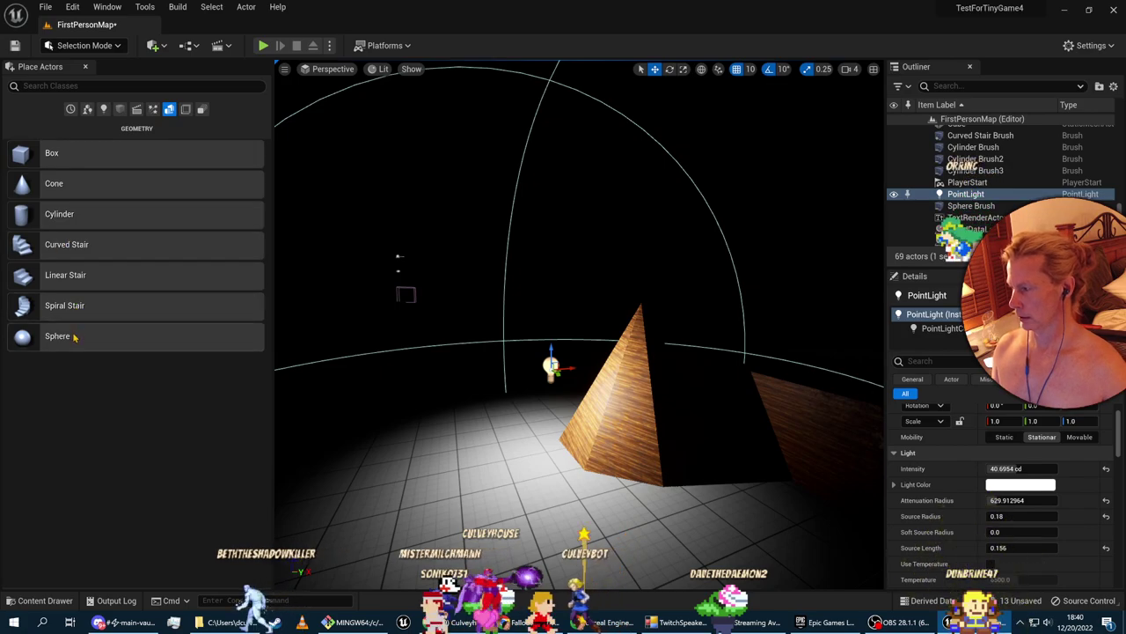
Switch back to the Udemy course and resume the Lights lecture
key(alt+Tab)
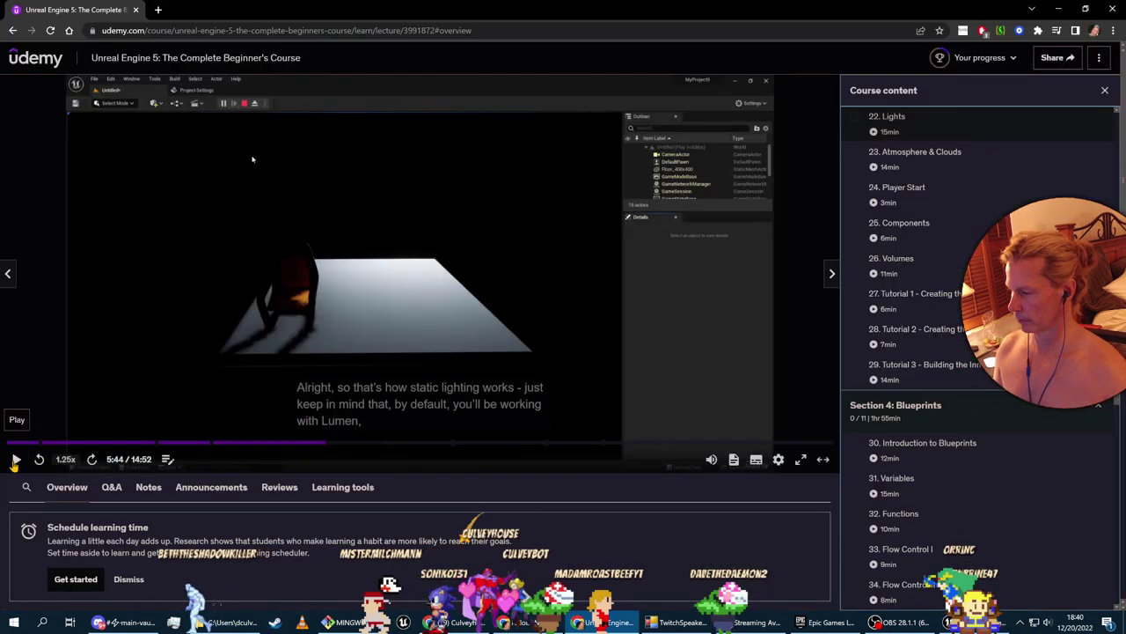
click(15, 460)
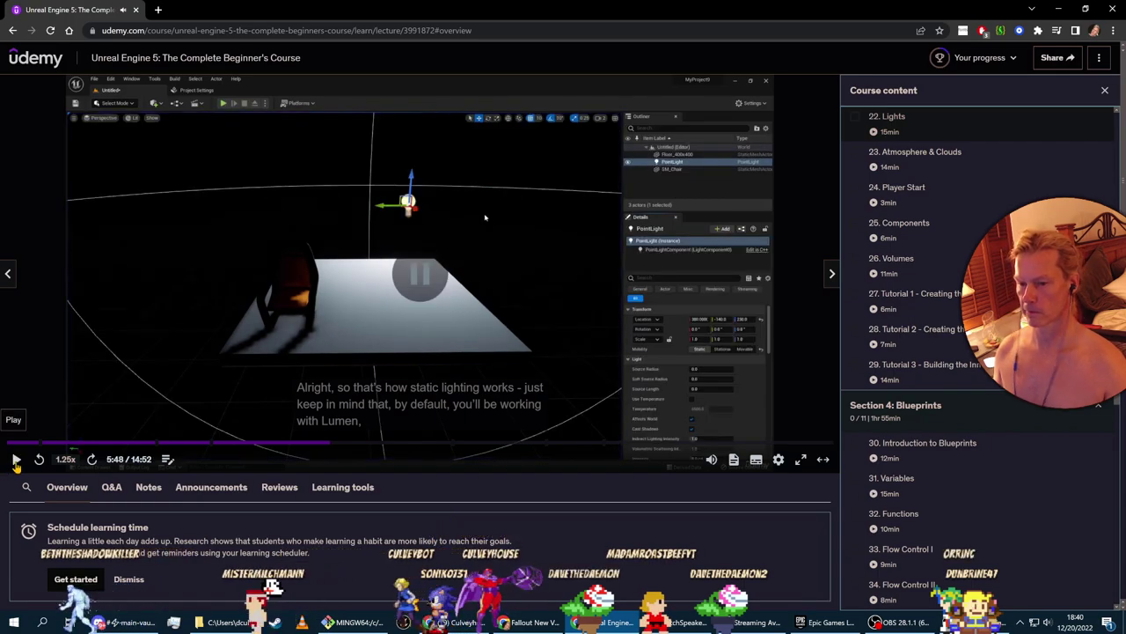
Switch to the Unreal Editor and set the point light's mobility to Static
key(alt+Tab)
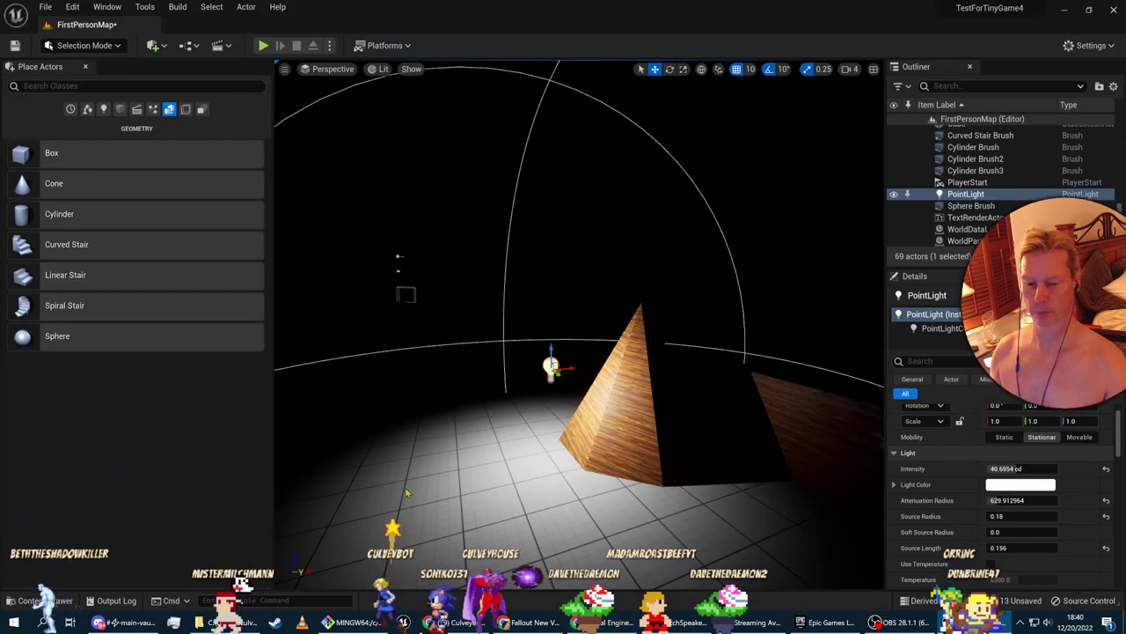
click(1041, 436)
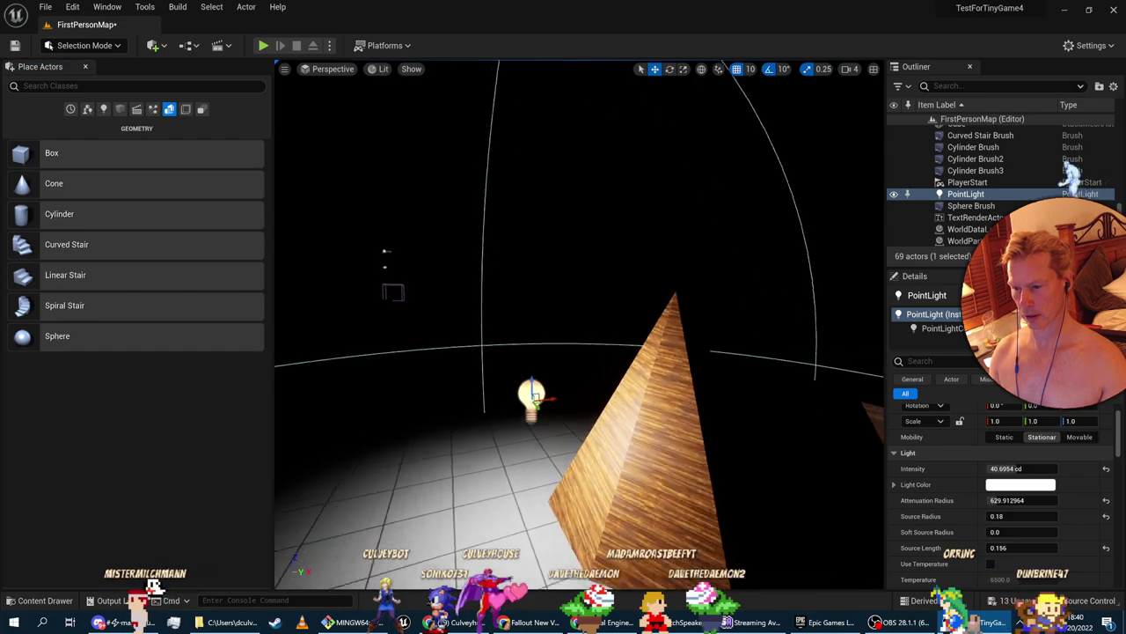
click(1004, 436)
mouse_move(739, 396)
right_down()
mouse_move(755, 405)
mouse_move(743, 406)
right_up()
key(s)
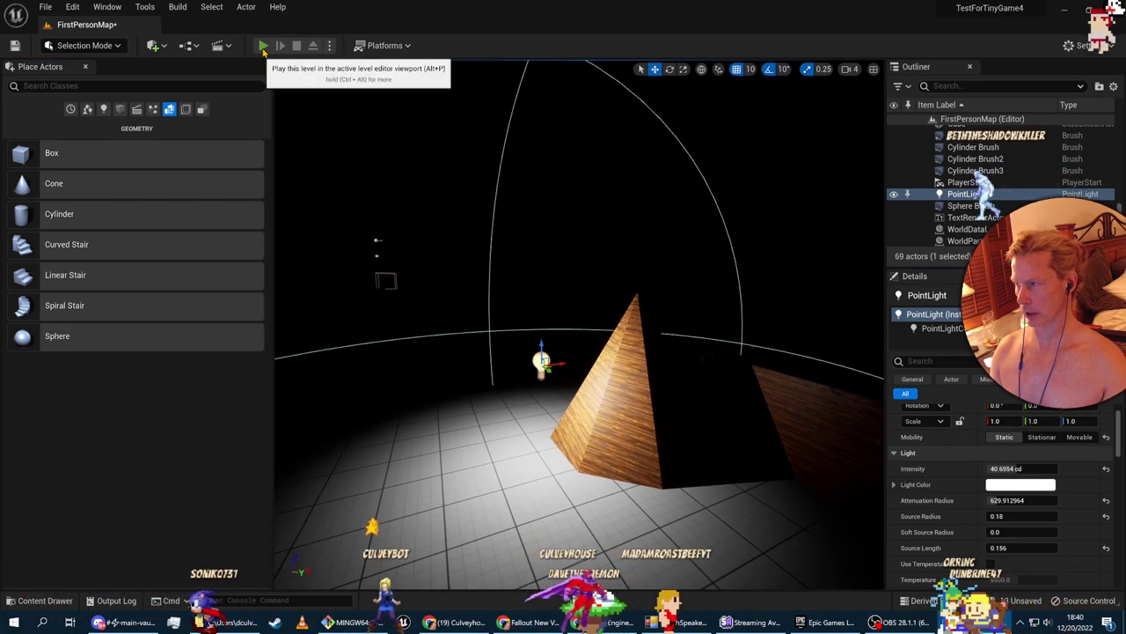
Play the level twice in the viewport to check the in-game lighting on the cone, stopping each session
click(263, 45)
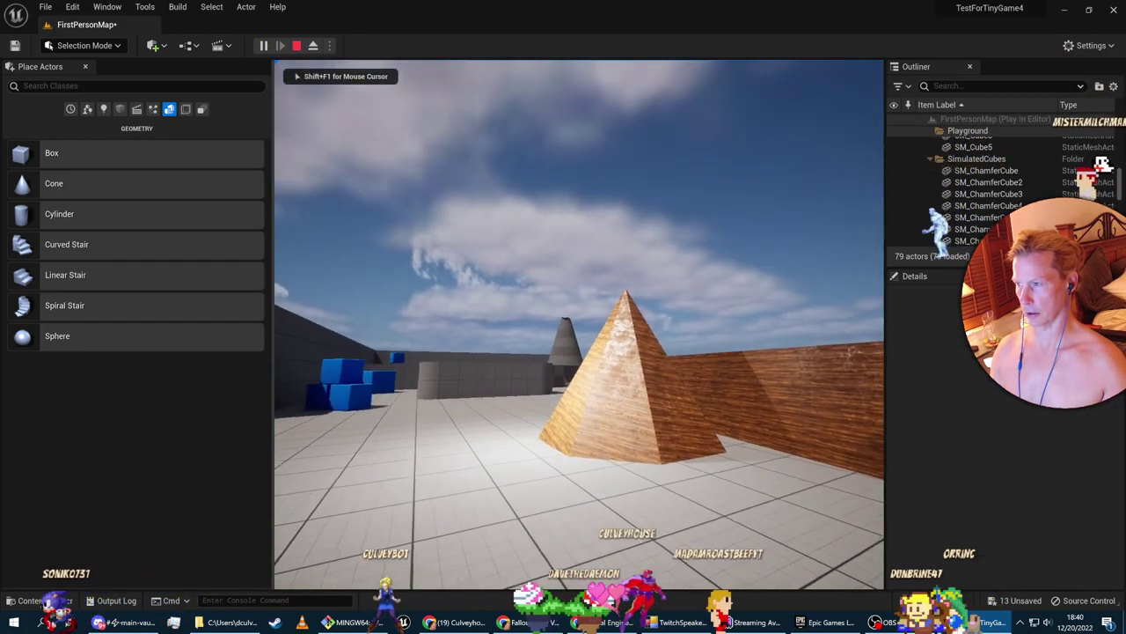
key(Escape)
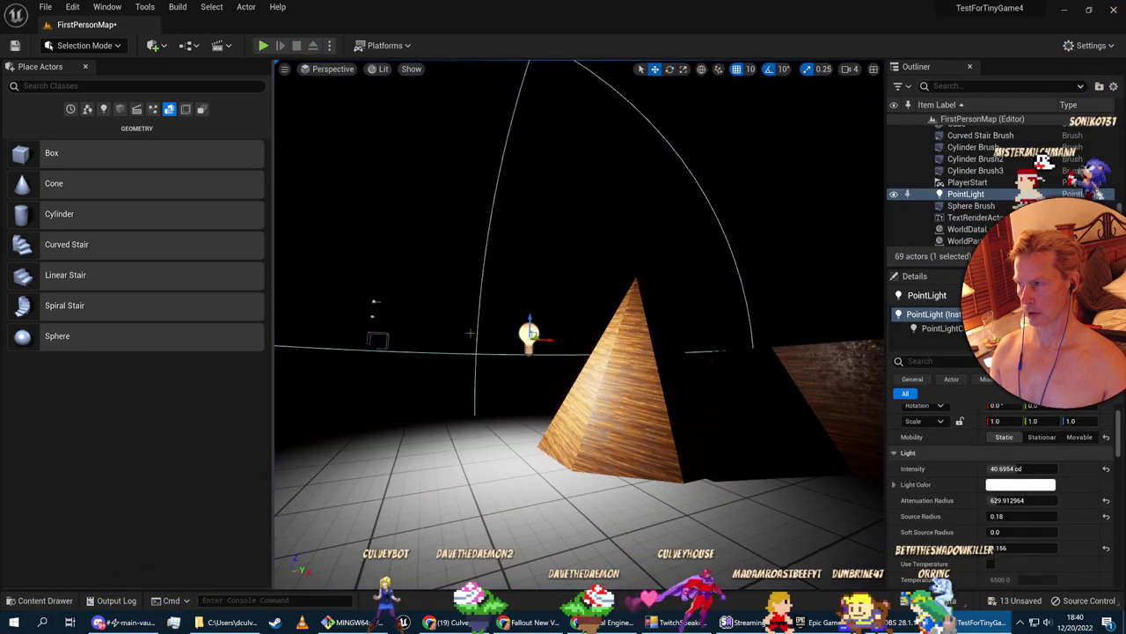
click(263, 45)
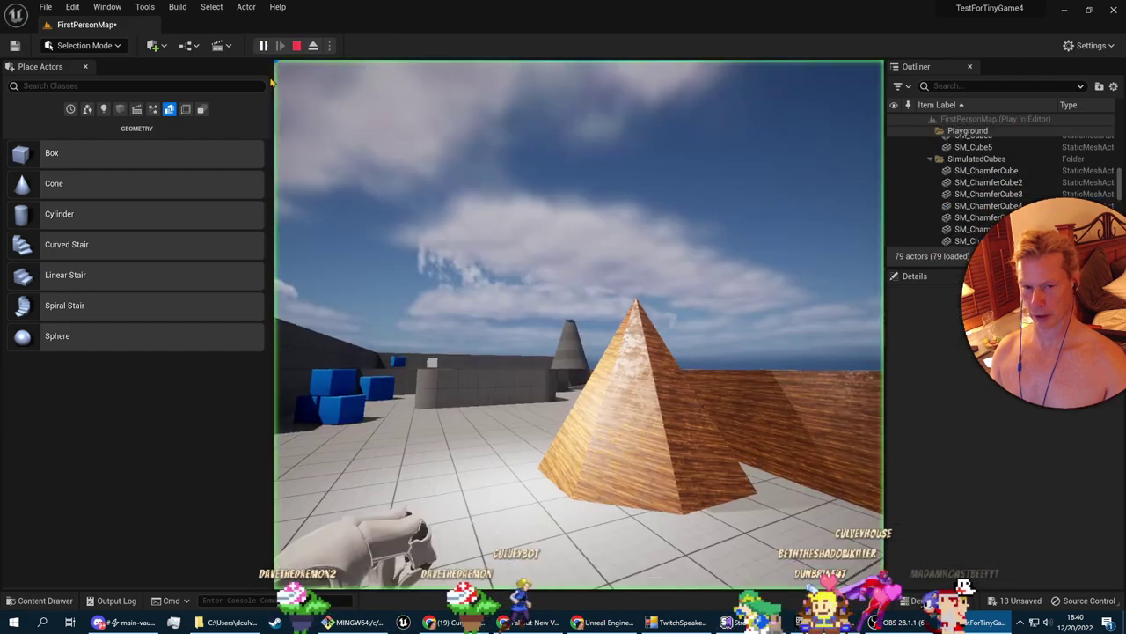
key(Escape)
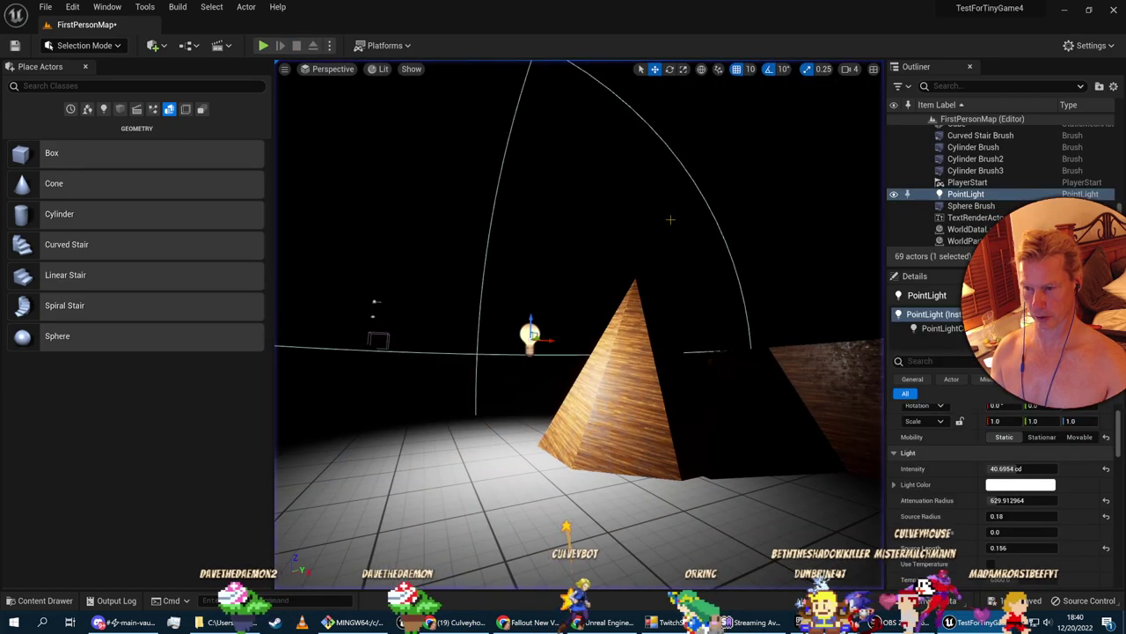
Select the DirectionalLight in the Lighting folder and turn off its Affects World option
scroll(989, 208, up, 5)
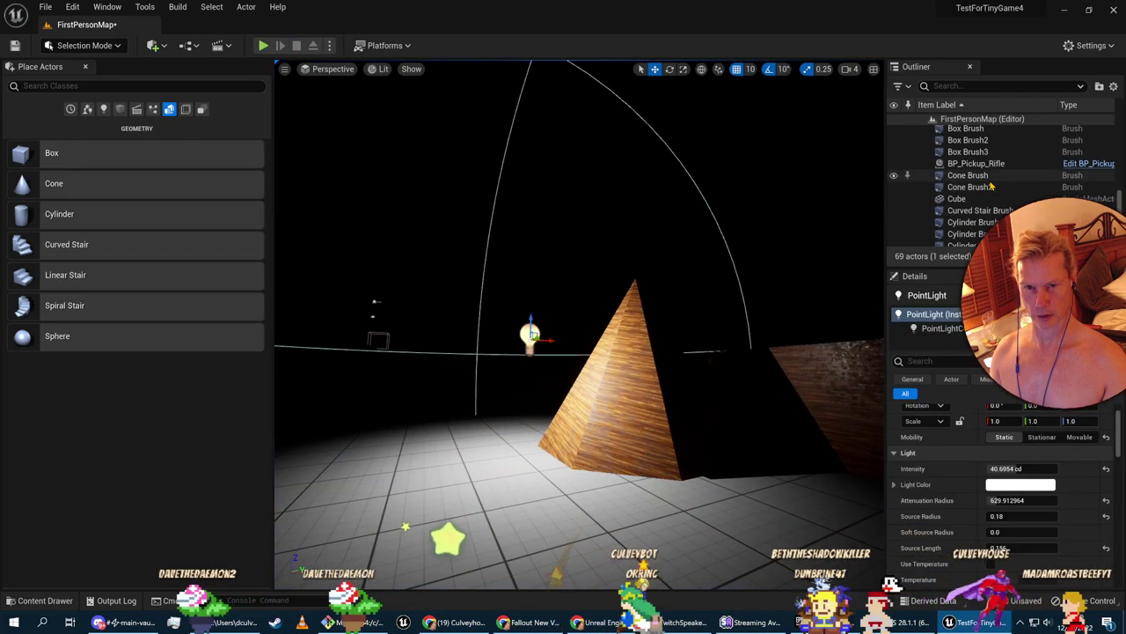
scroll(1003, 182, down, 5)
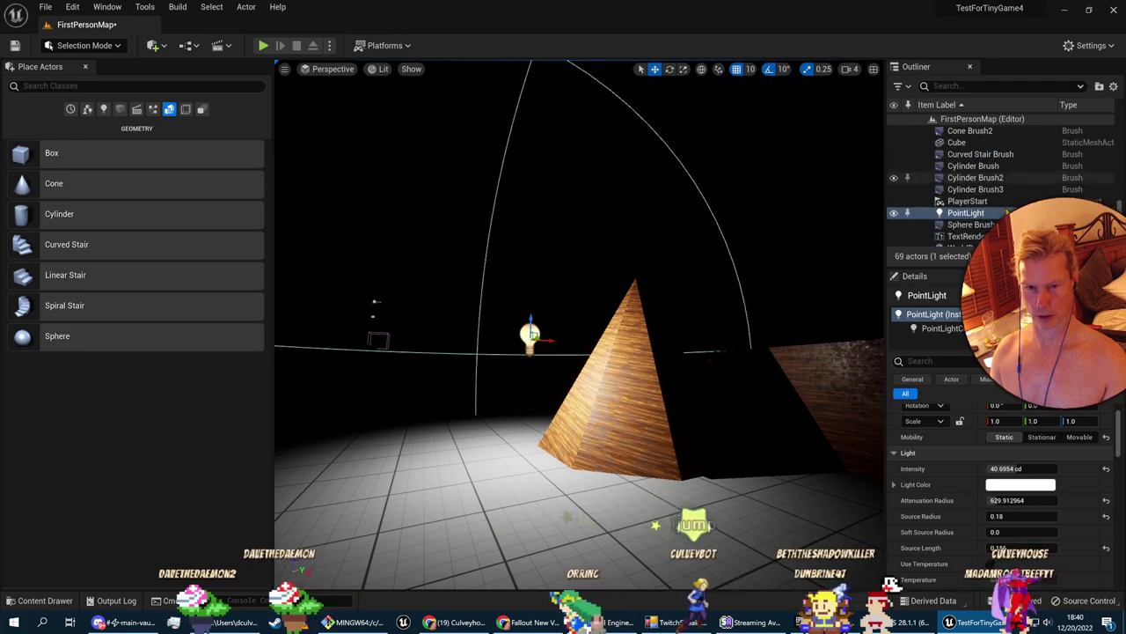
scroll(998, 186, up, 5)
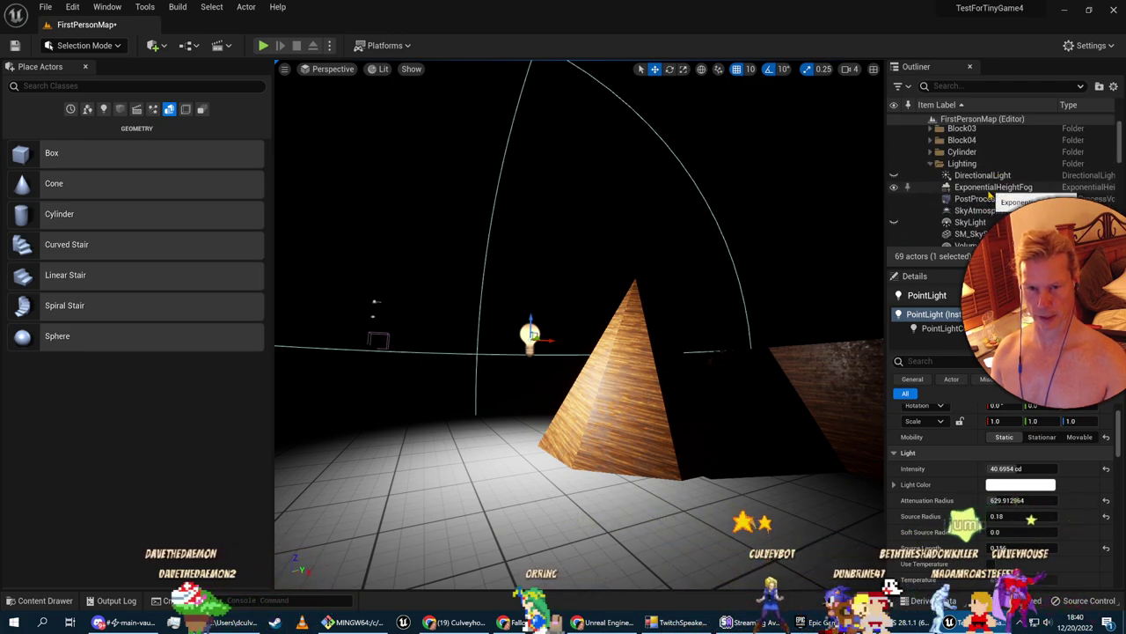
click(974, 180)
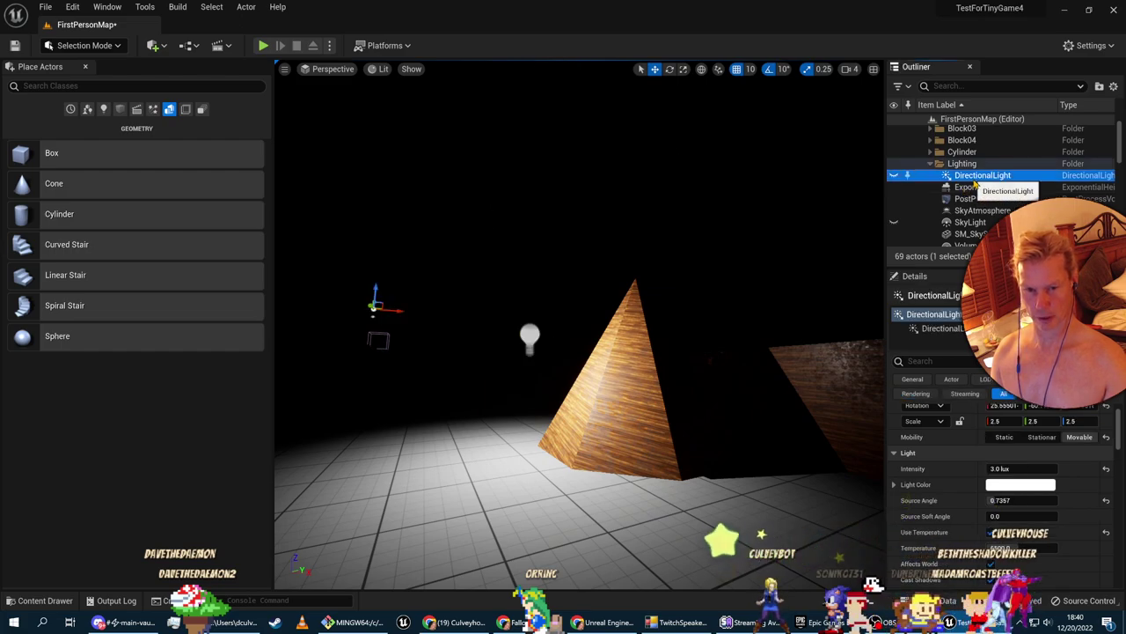
scroll(983, 437, up, 2)
scroll(968, 444, down, 2)
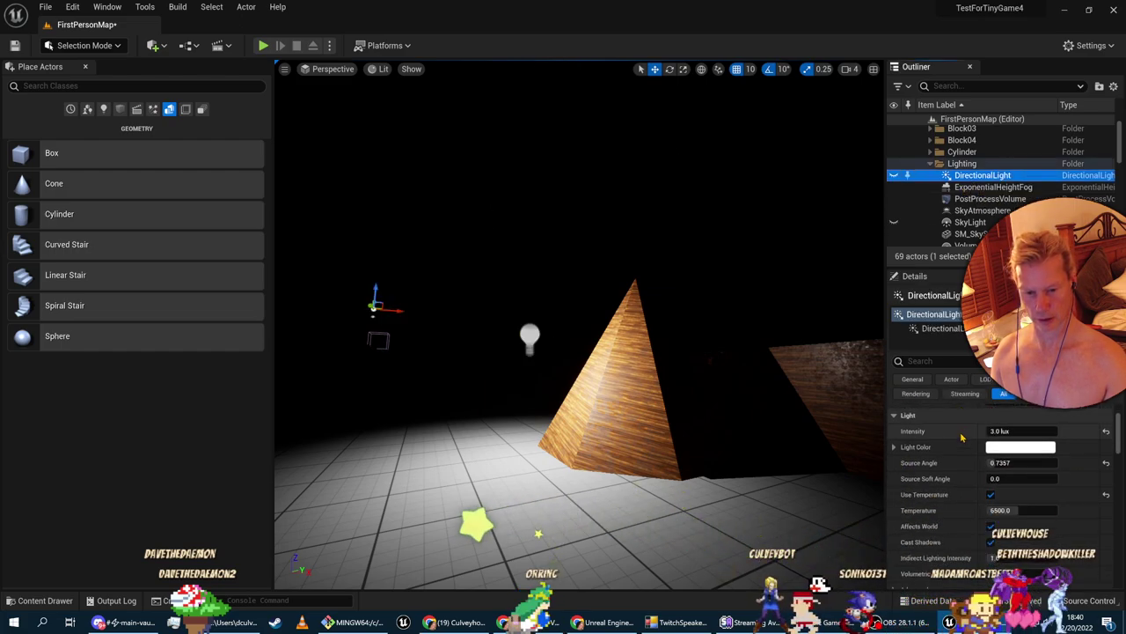
scroll(981, 476, down, 2)
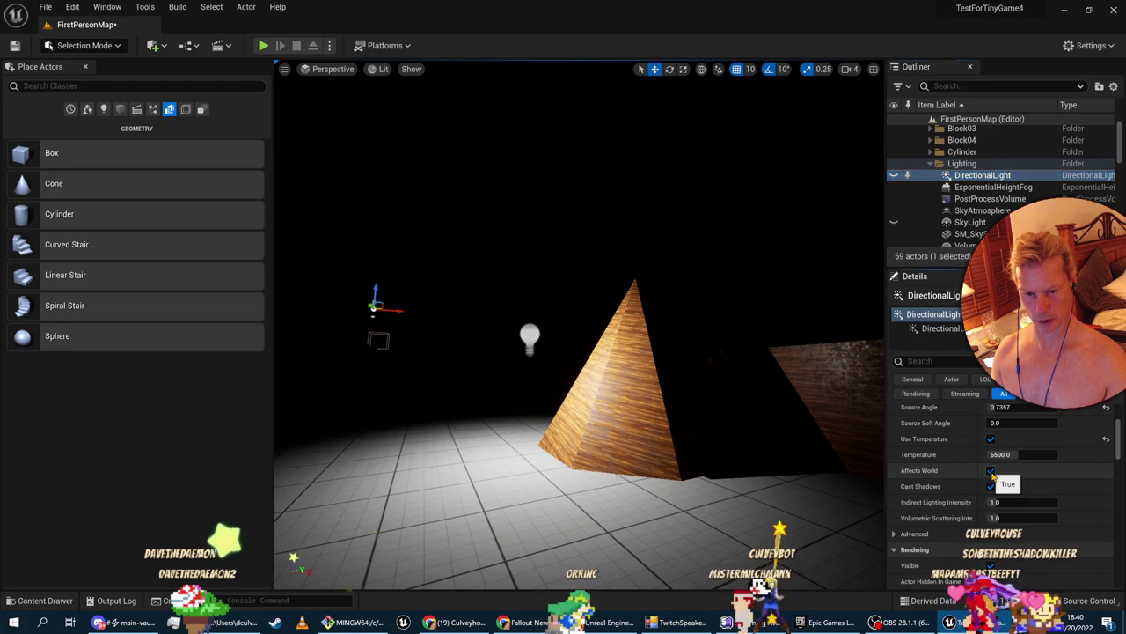
Unhide the DirectionalLight and the SkyLight in the editor
click(894, 176)
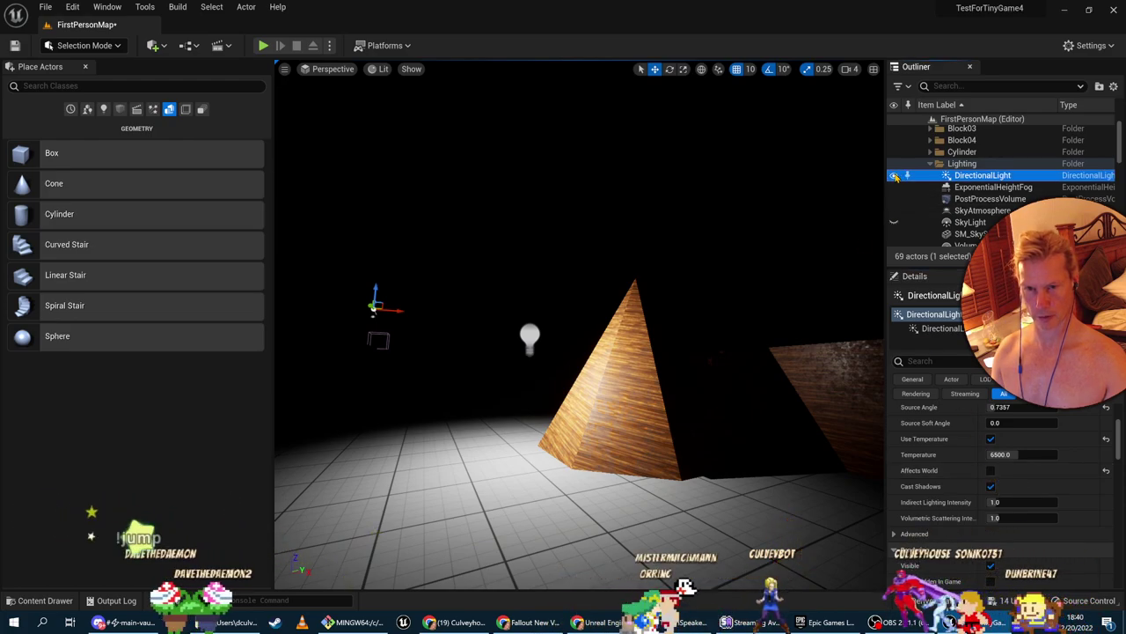
click(894, 223)
click(893, 225)
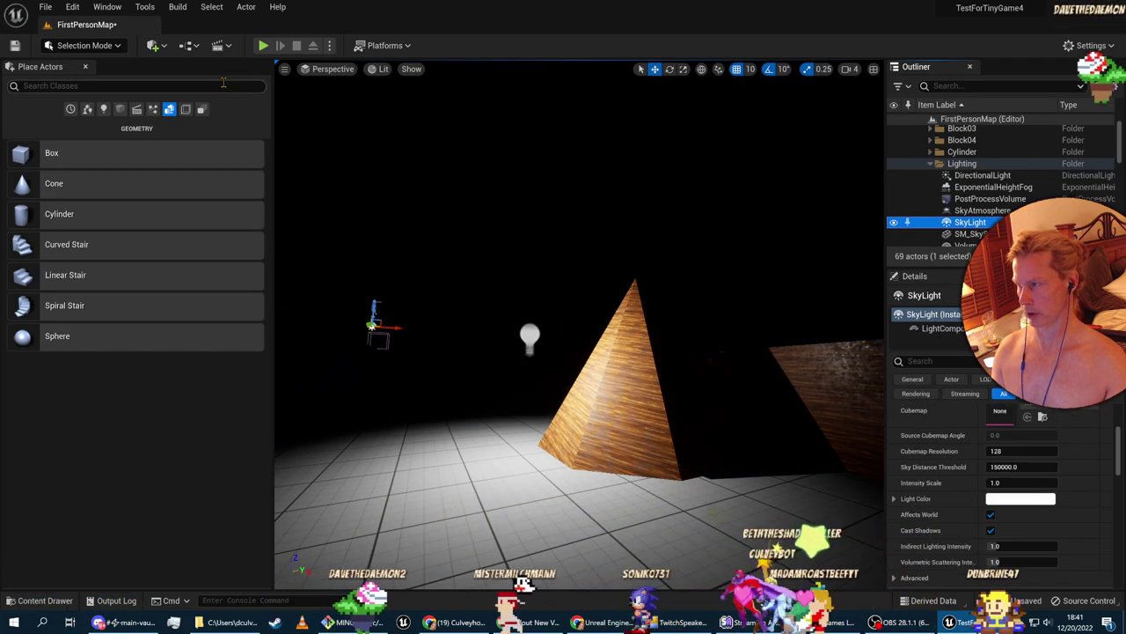
Play the level and walk around the wooden cone to examine the point light's illumination and shadows
click(263, 46)
click(422, 220)
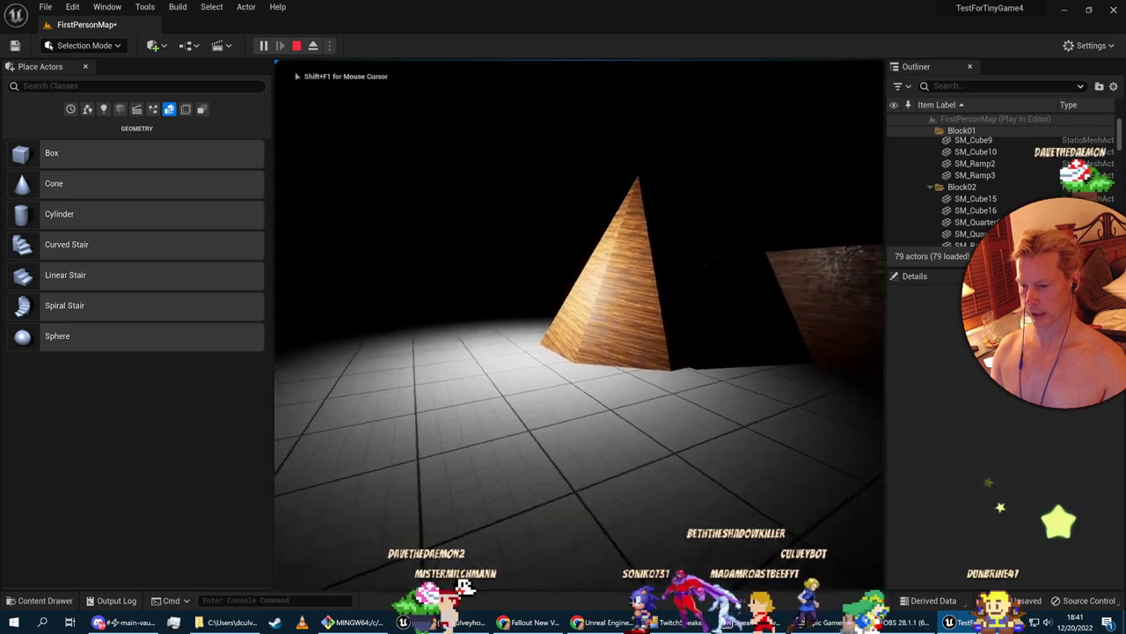
key(a)
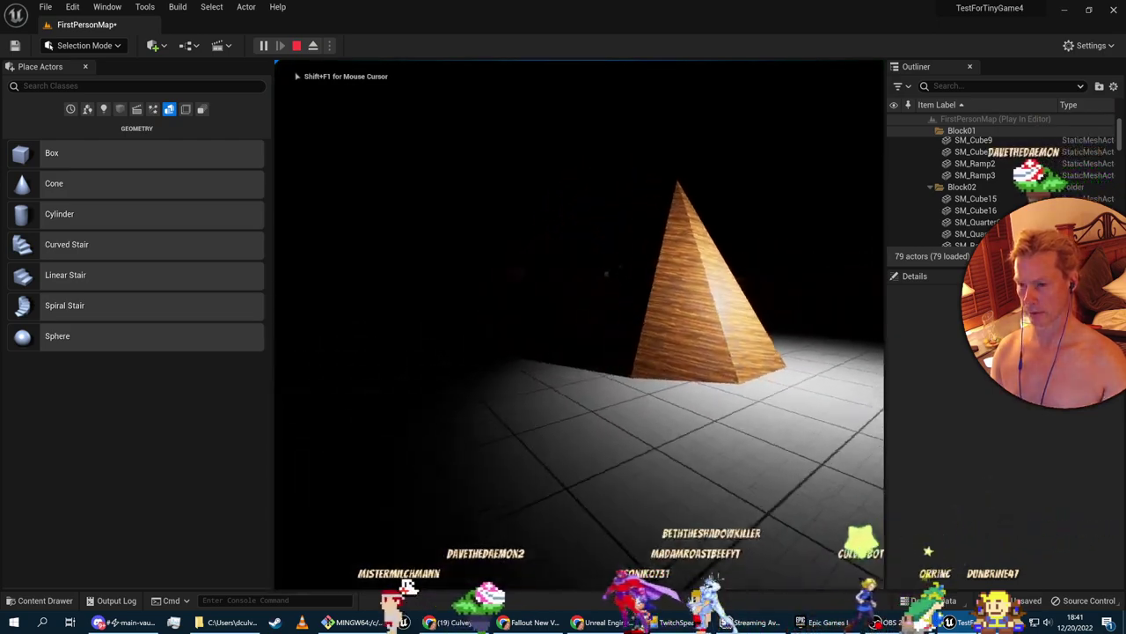
key(w)
key(d)
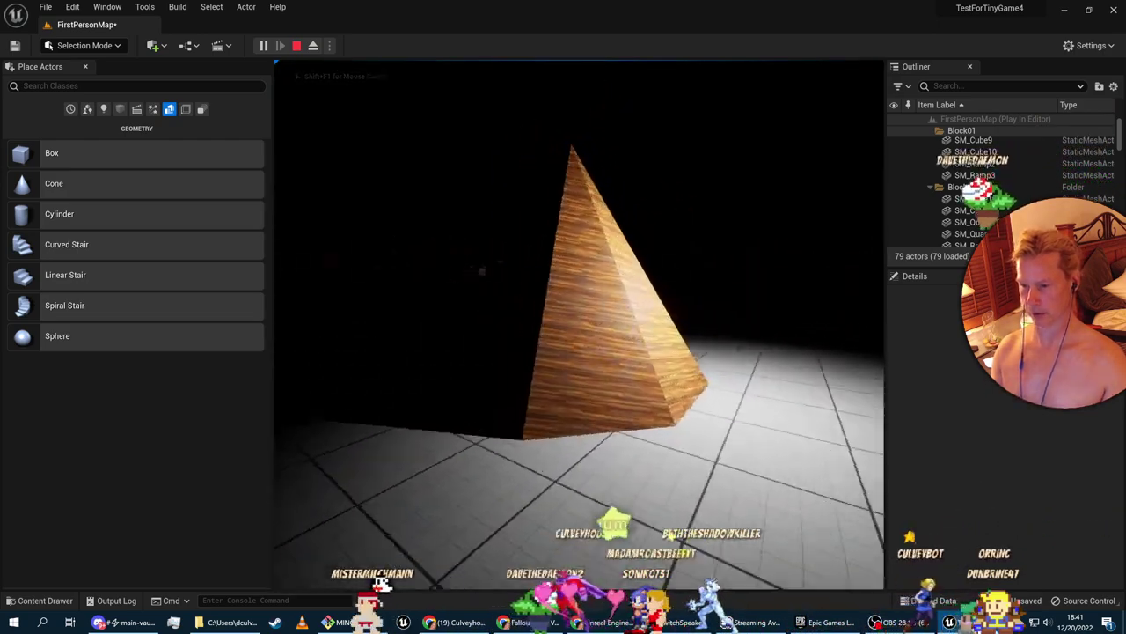
key(w)
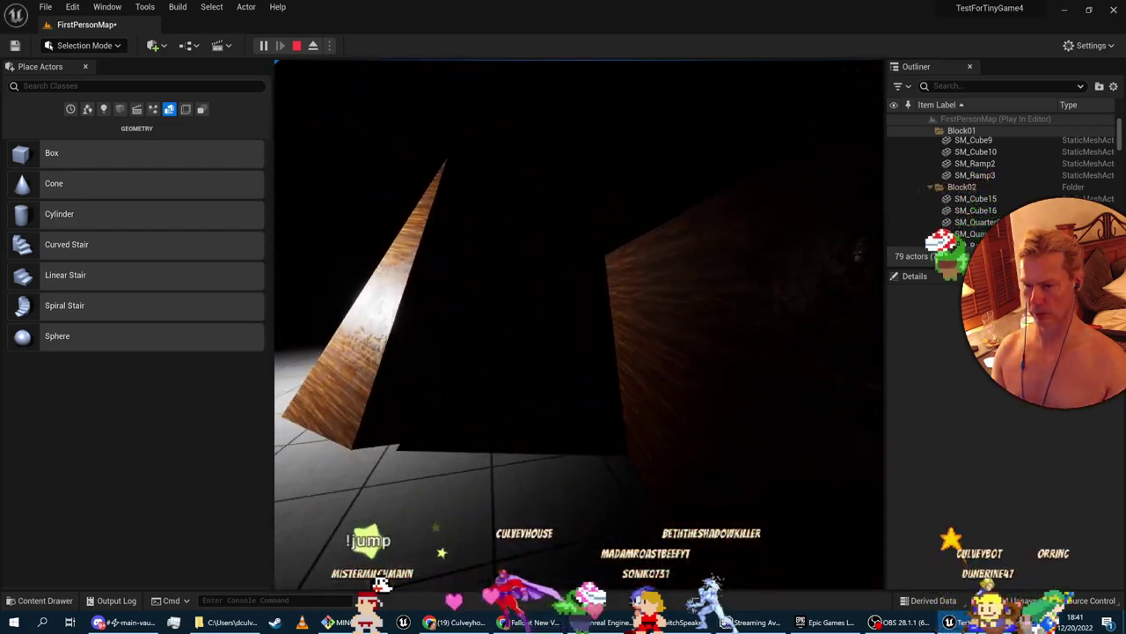
Stop the play test, play the Udemy Lights lecture briefly from about 5:48 and return to Unreal Editor
key(s)
key(Escape)
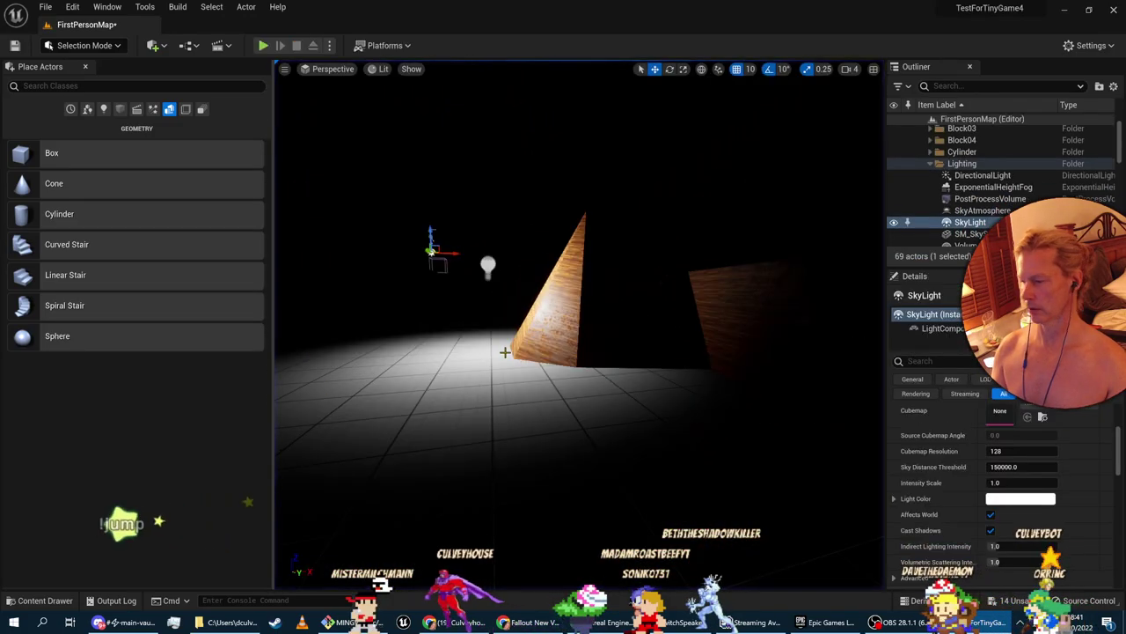
key(alt+Tab)
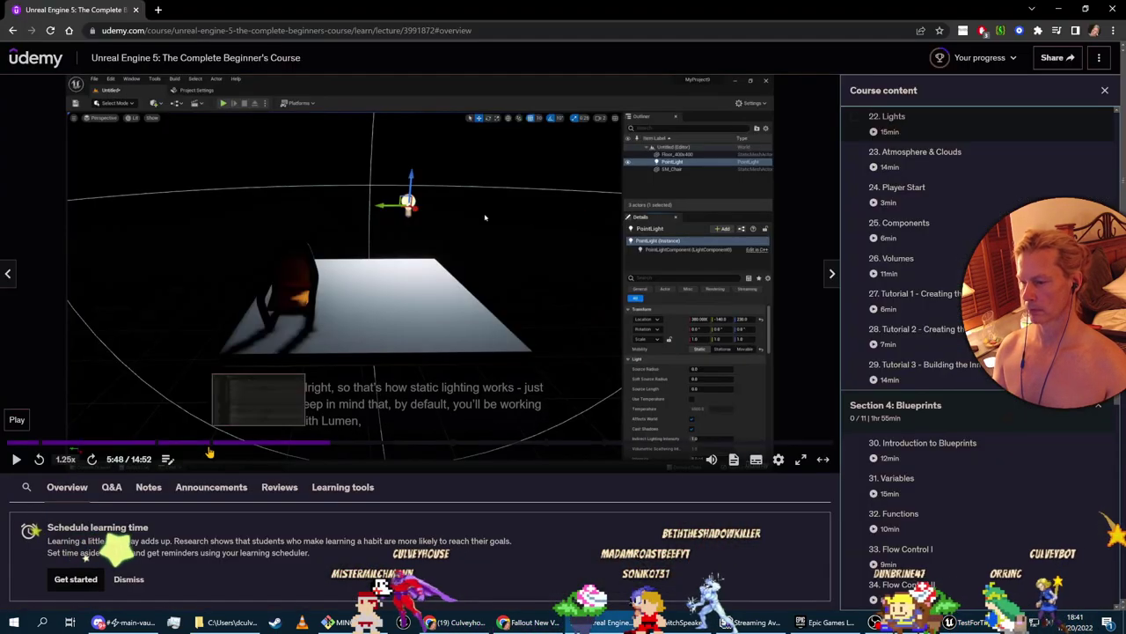
click(16, 459)
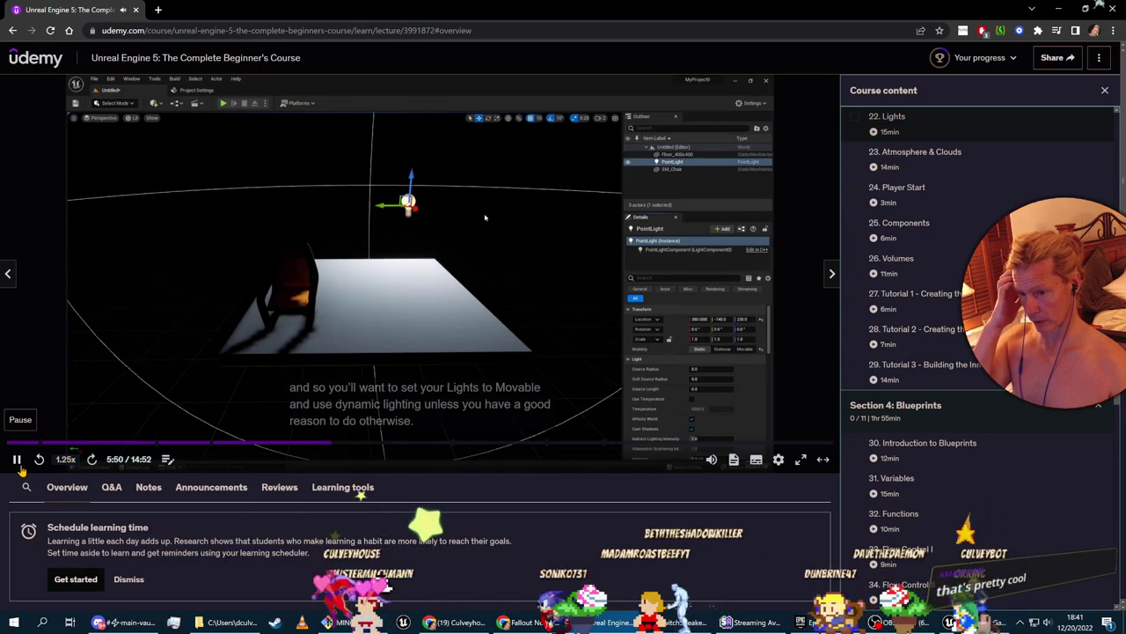
key(alt+Tab)
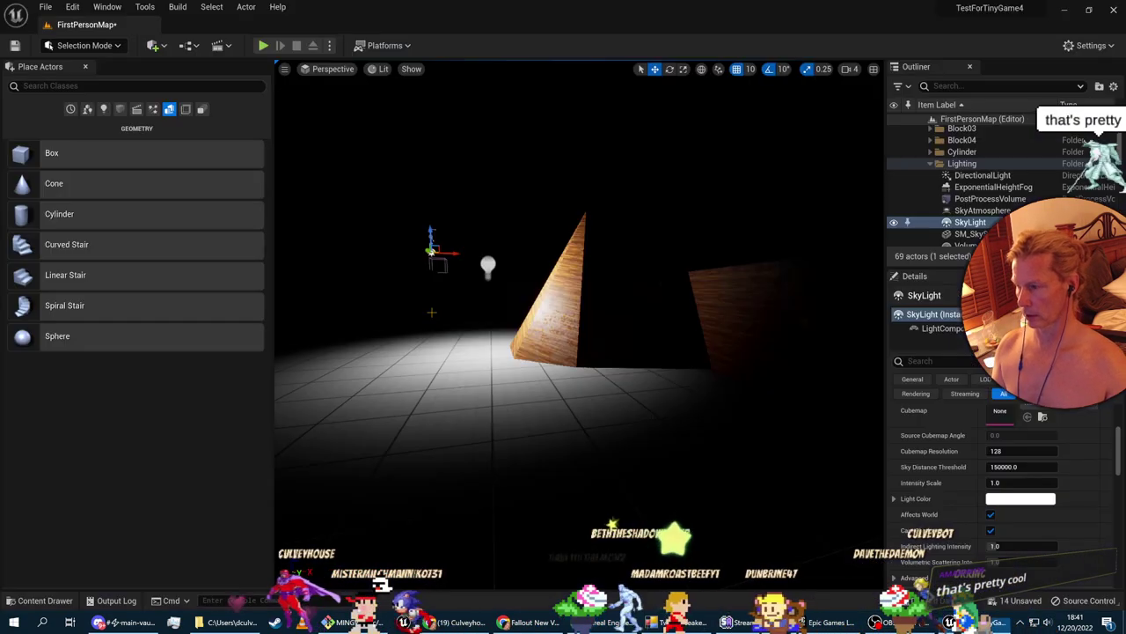
Raise the point light beside the cone to a Z location of 350 and briefly play-test the level
click(594, 282)
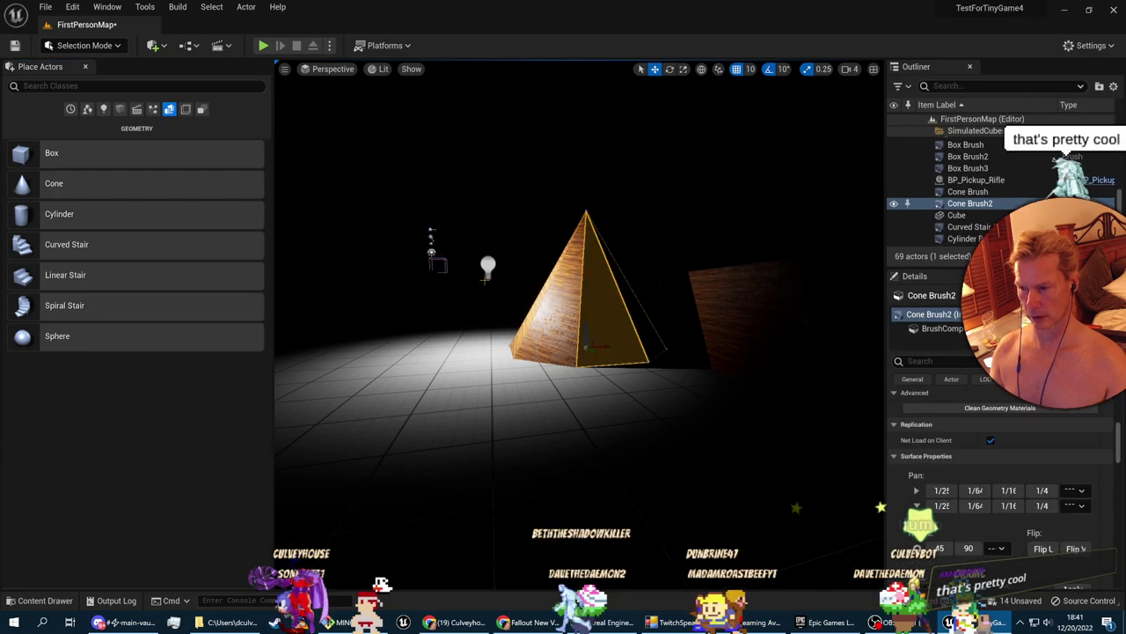
click(488, 265)
scroll(1006, 481, up, 5)
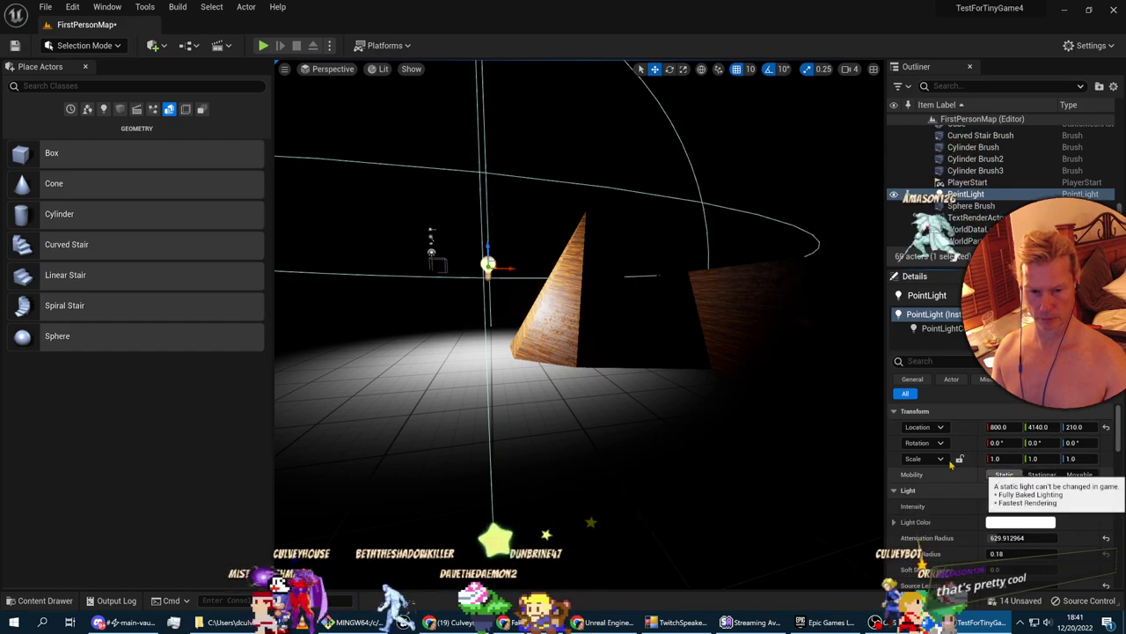
right_drag(537, 352, 526, 352)
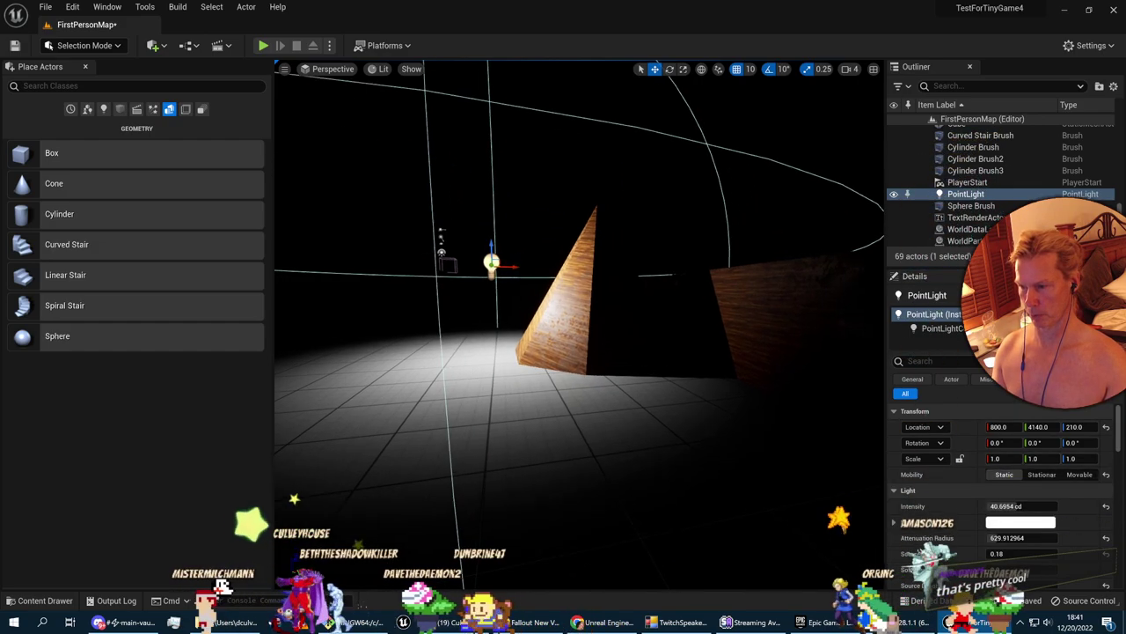
drag(491, 244, 491, 188)
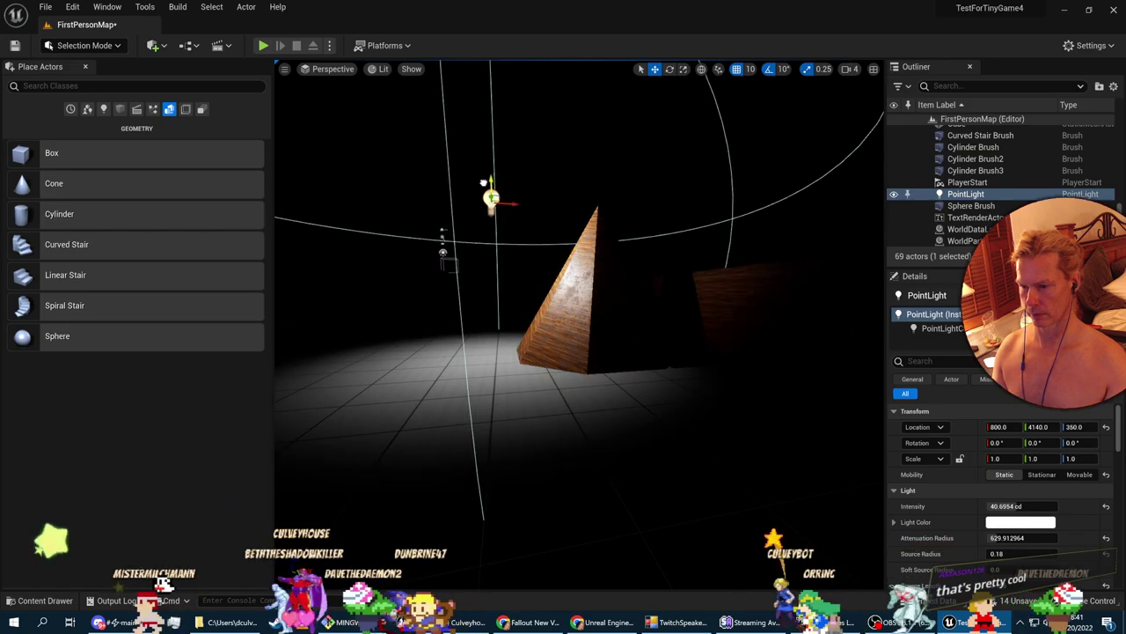
click(263, 46)
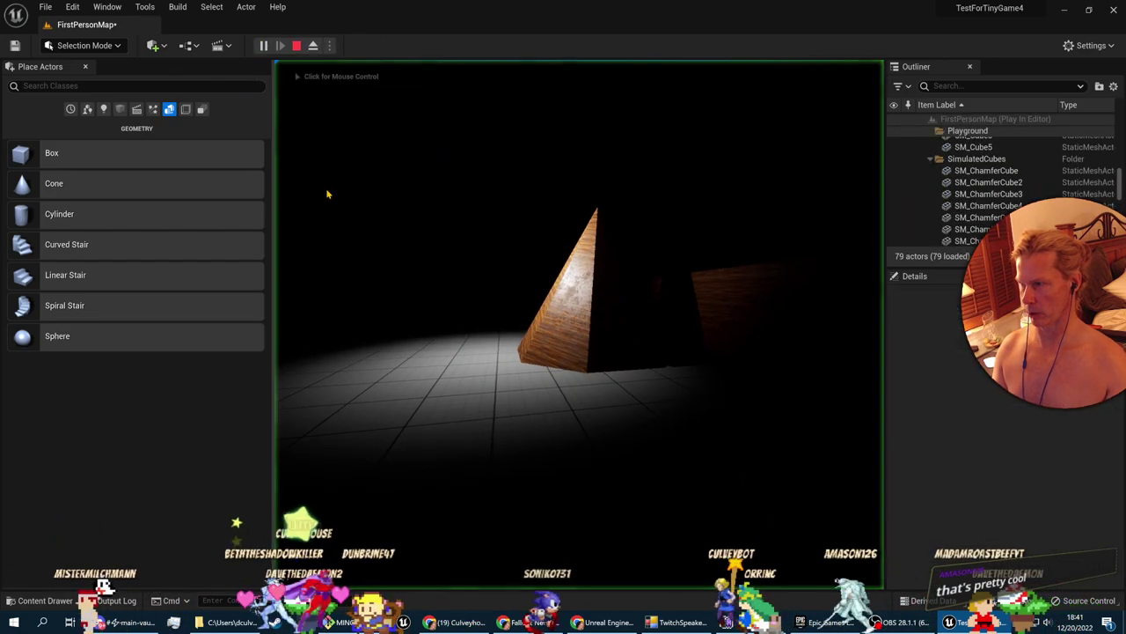
key(Escape)
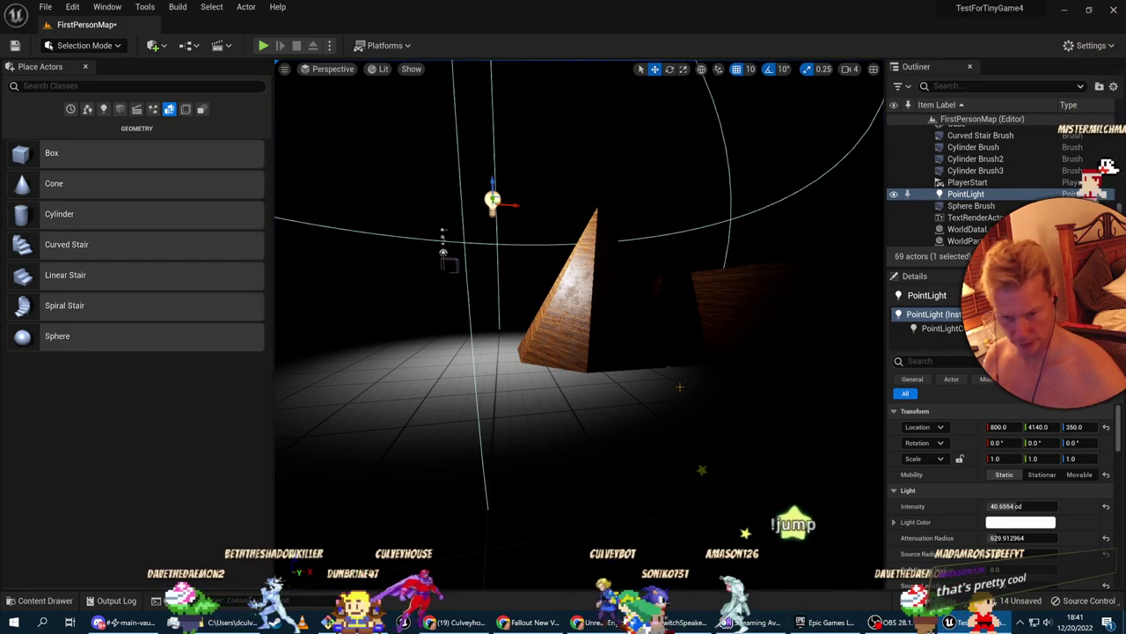
Switch to the Udemy Lights lecture and replay it from about 5:18, at the light building part
key(alt+Tab)
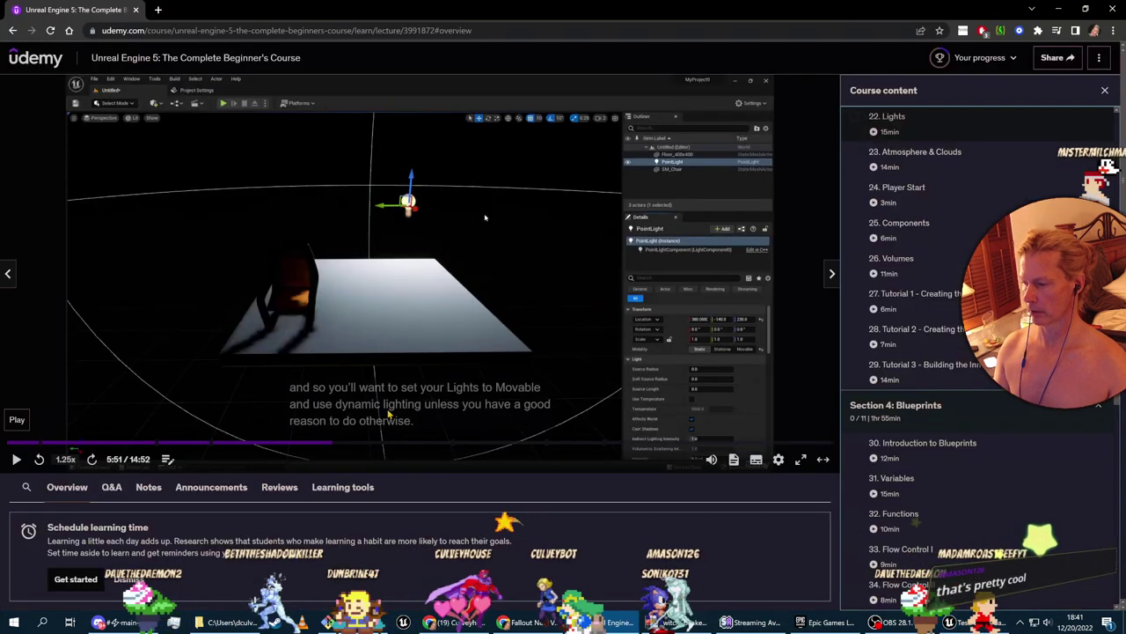
click(303, 442)
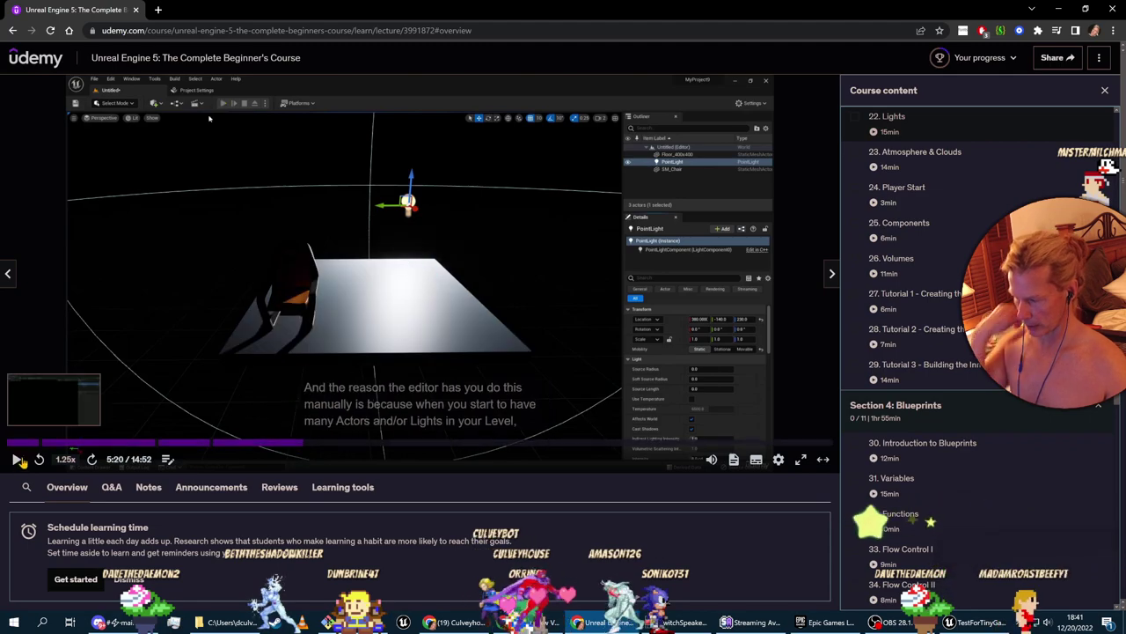
click(17, 459)
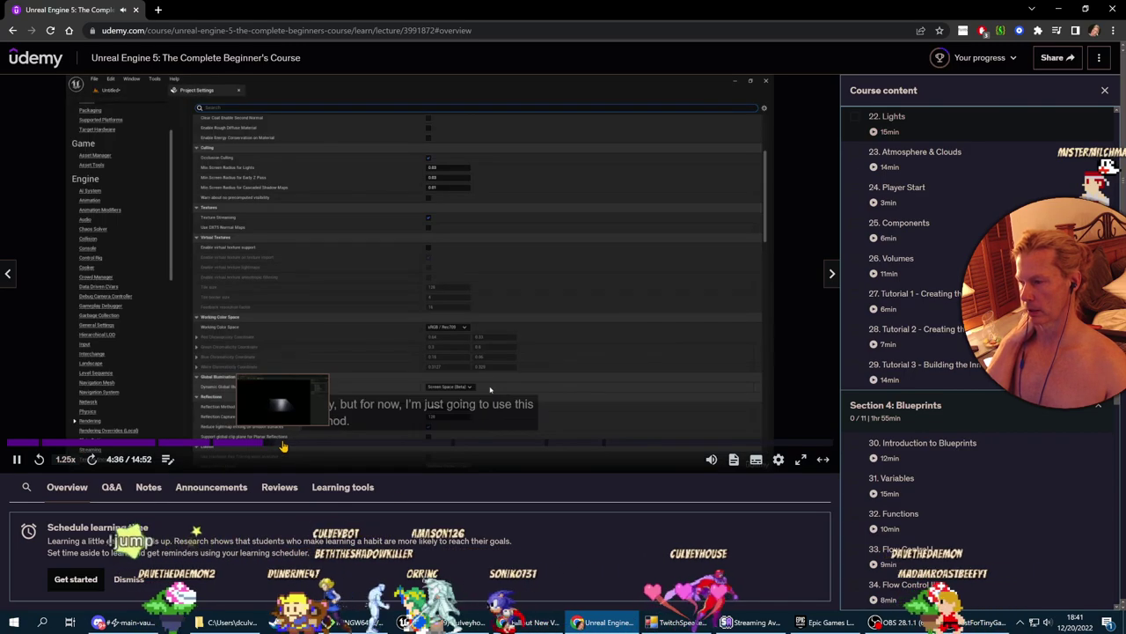
click(245, 446)
click(301, 445)
right_click(301, 446)
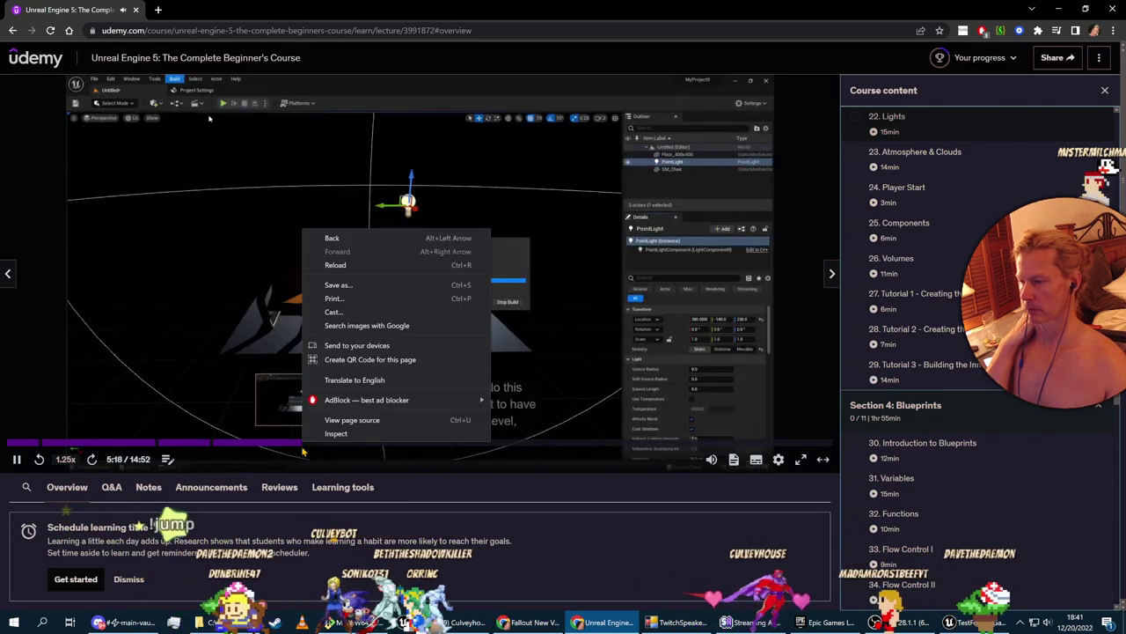
click(503, 501)
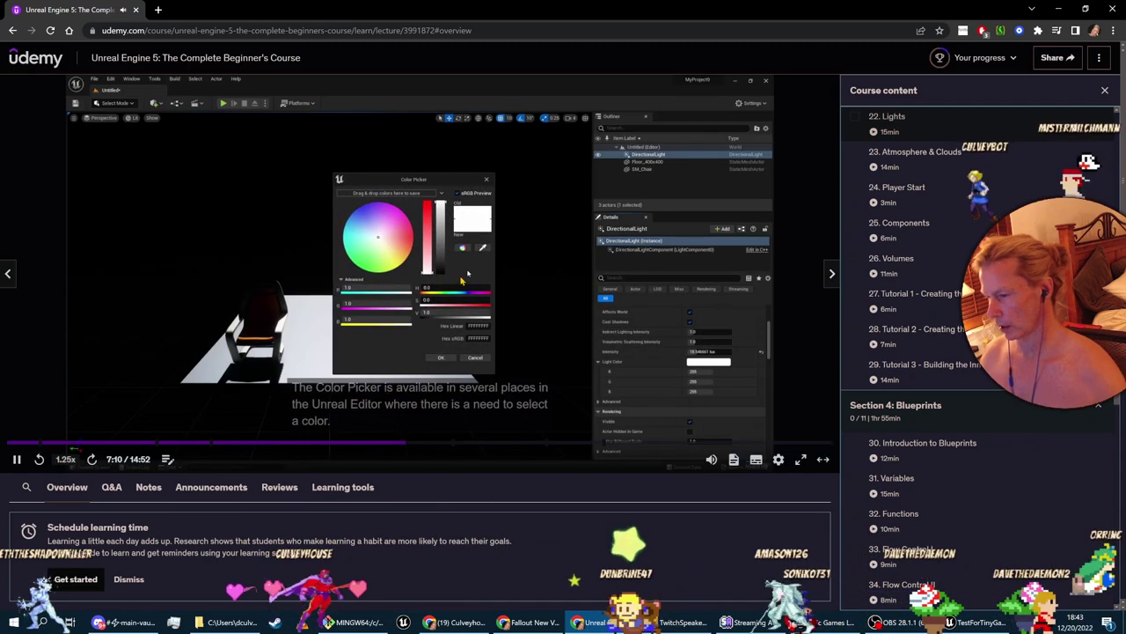
Skip the lecture past the Color Picker part to the directional light's shadow softness settings, pause it and return to Unreal Editor
click(417, 444)
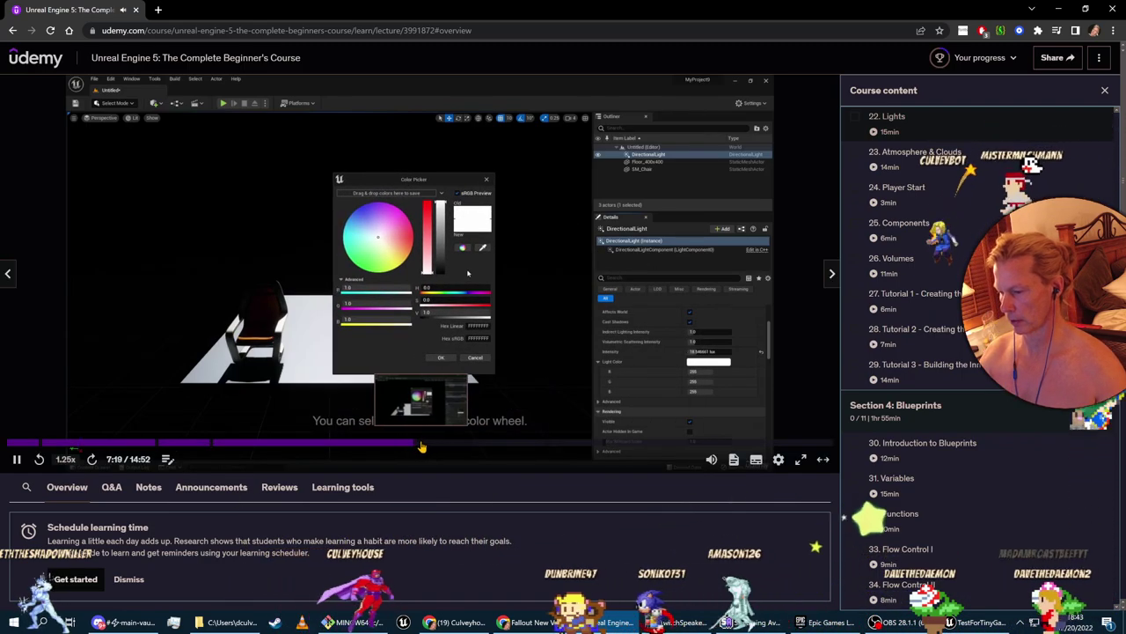
click(440, 445)
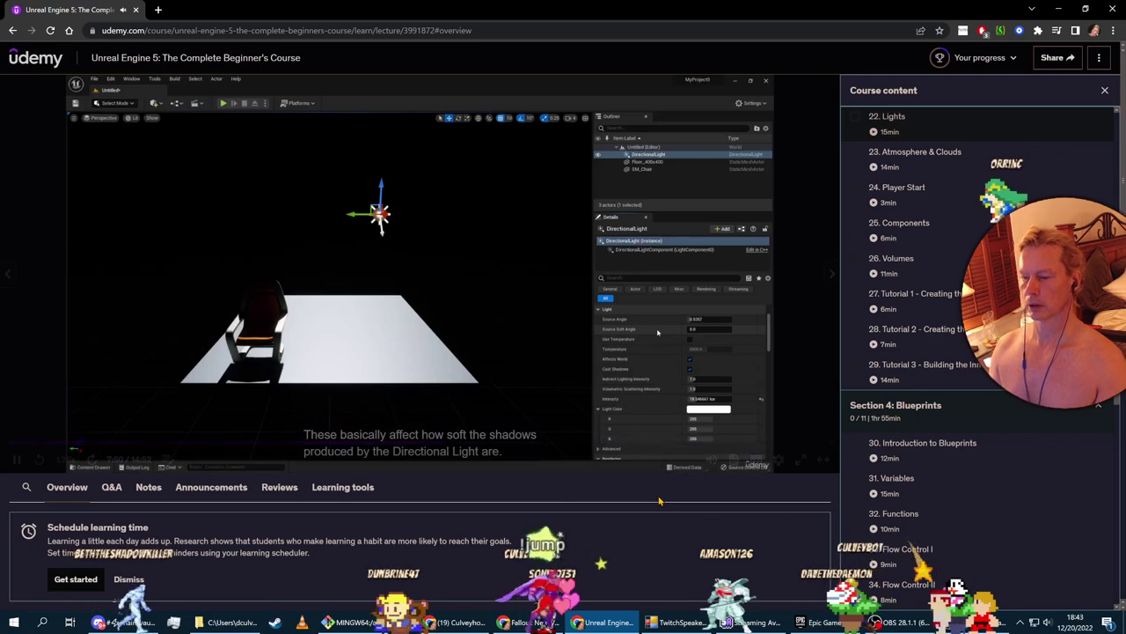
click(19, 460)
key(alt+Tab)
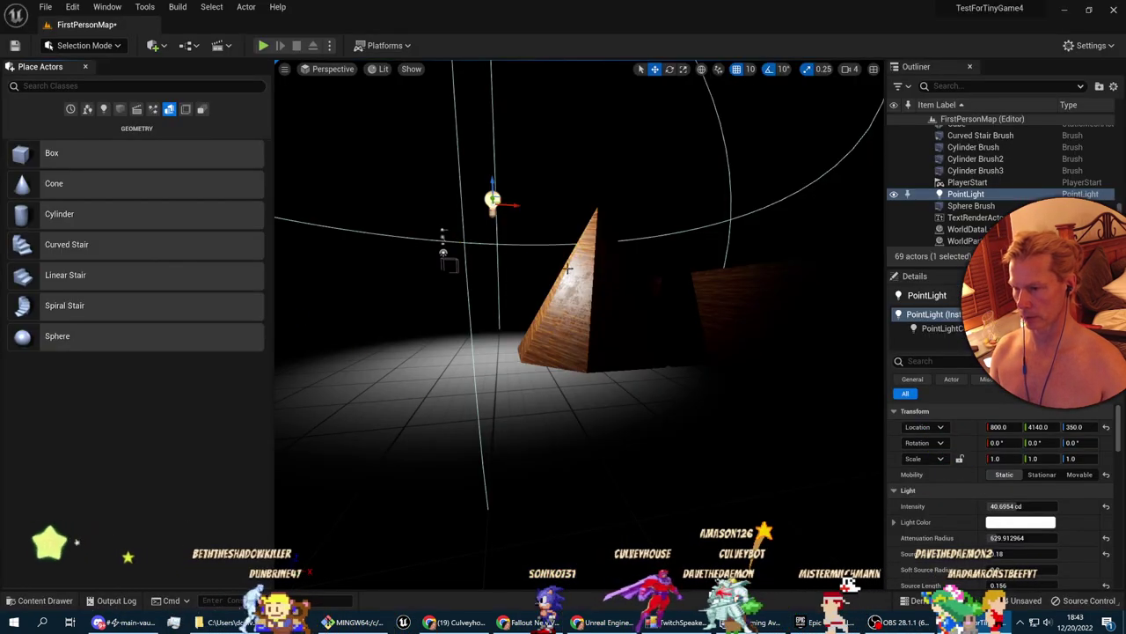
Set the point light's Soft Source Radius to 10 and view the cone's shadow
scroll(962, 541, down, 1)
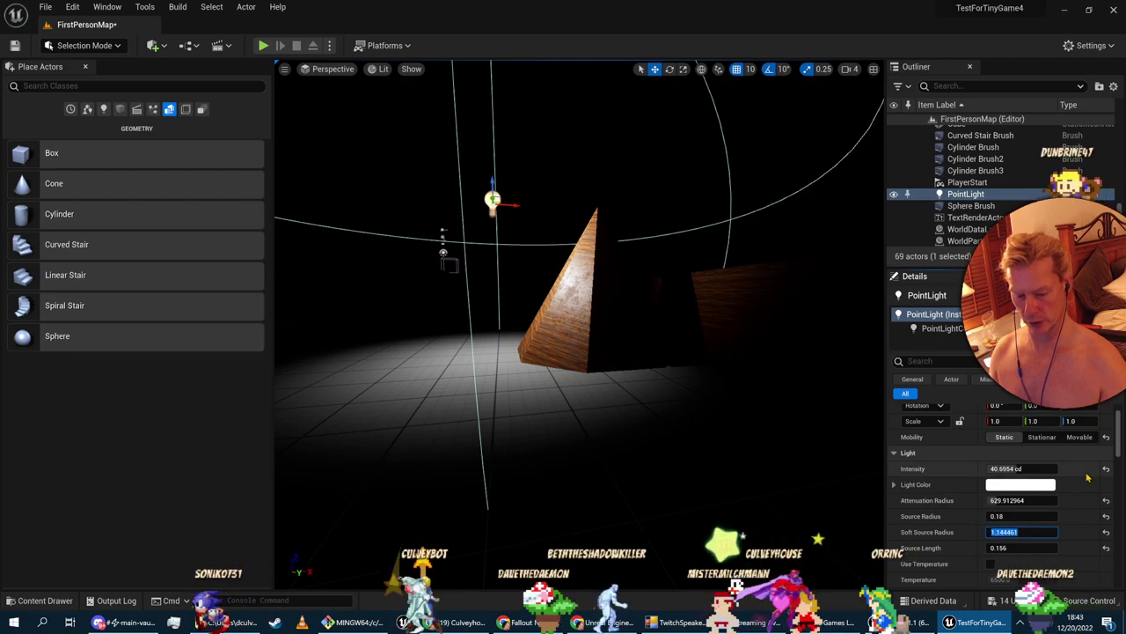
right_drag(520, 323, 516, 281)
key(w)
key(s)
drag(487, 281, 484, 373)
key(a)
right_drag(484, 373, 530, 403)
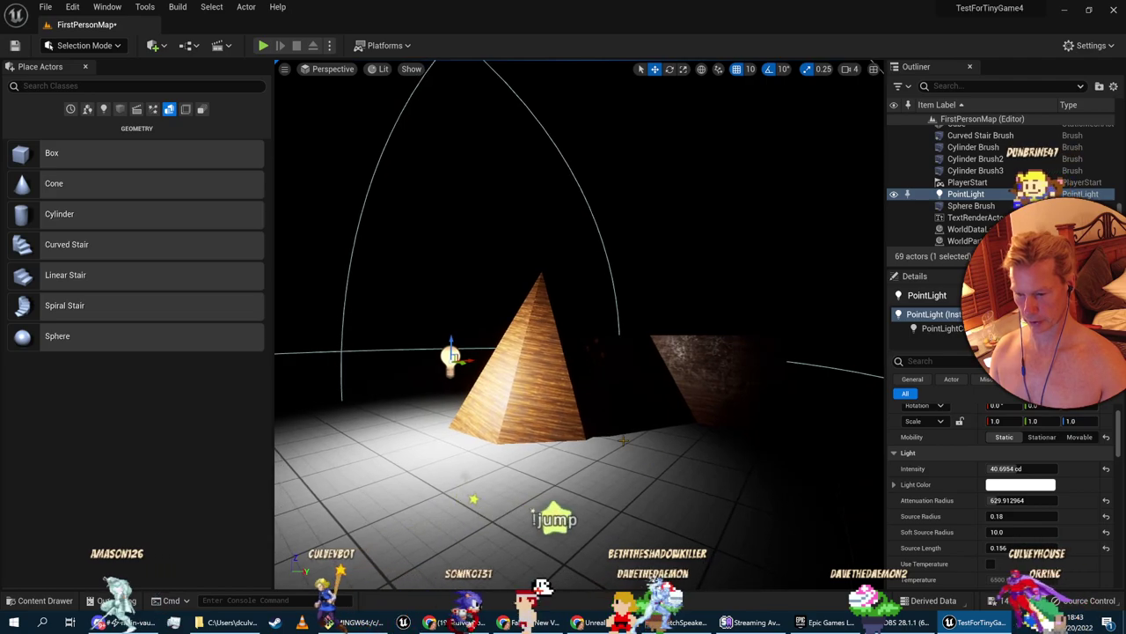
Set the point light's Source Length to 1 and Soft Source Radius to 200 while viewing the cone's shadow up close
scroll(744, 462, up, 3)
scroll(744, 462, up, 1)
scroll(744, 462, down, 1)
right_drag(743, 462, 779, 505)
key(w)
right_drag(515, 319, 519, 315)
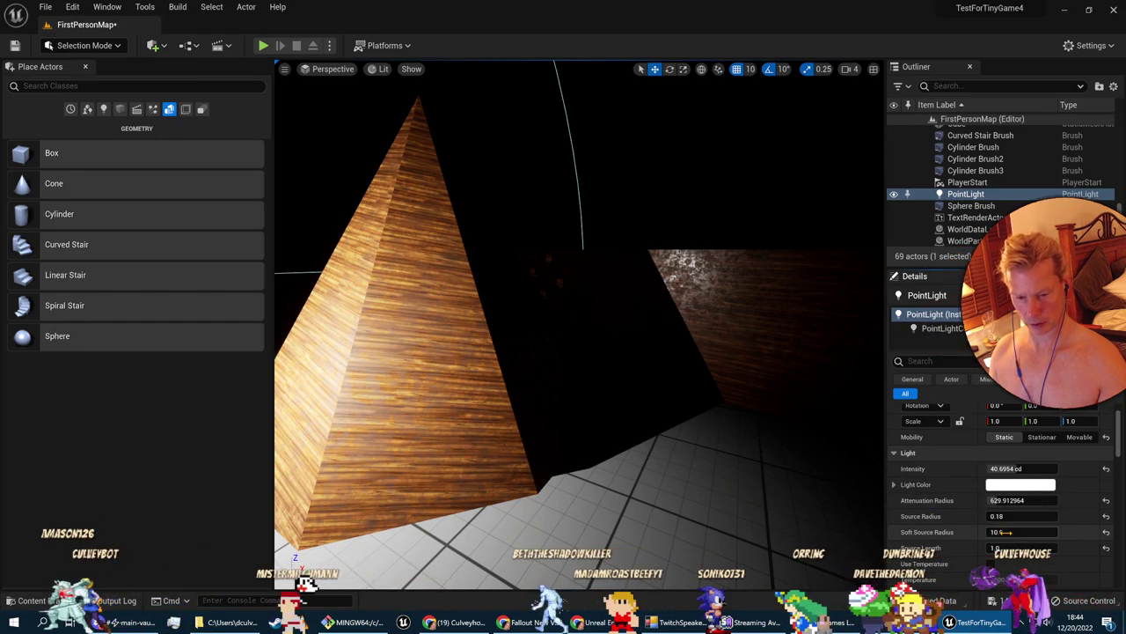
text(00)
key(Return)
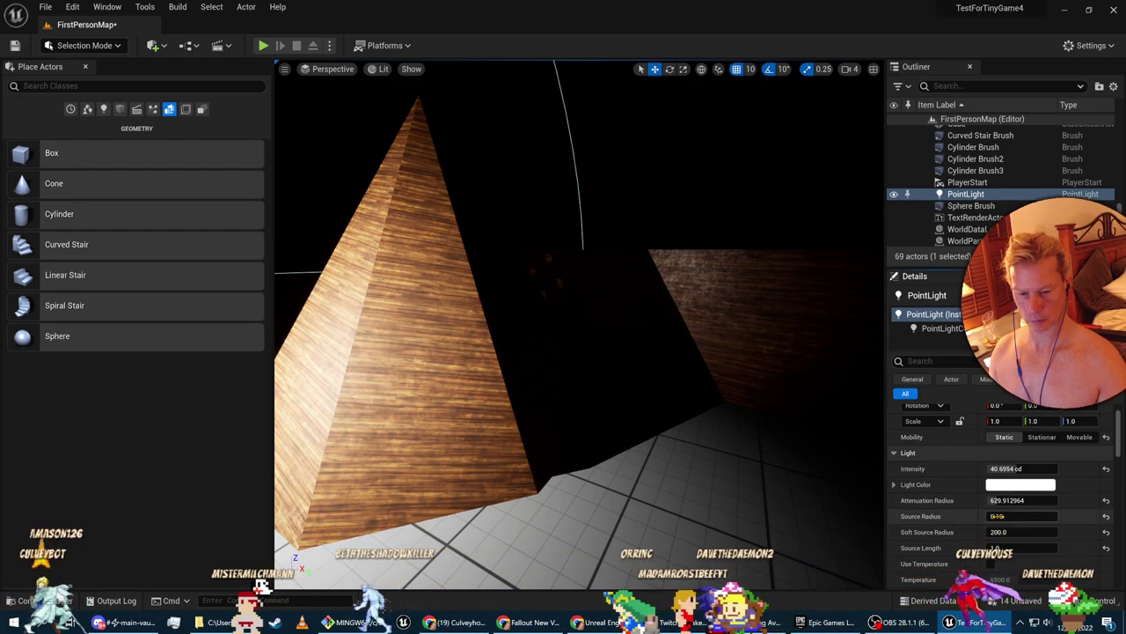
Set the point light's Source Radius to 100 and its Soft Source Radius to 50
text(100)
key(Return)
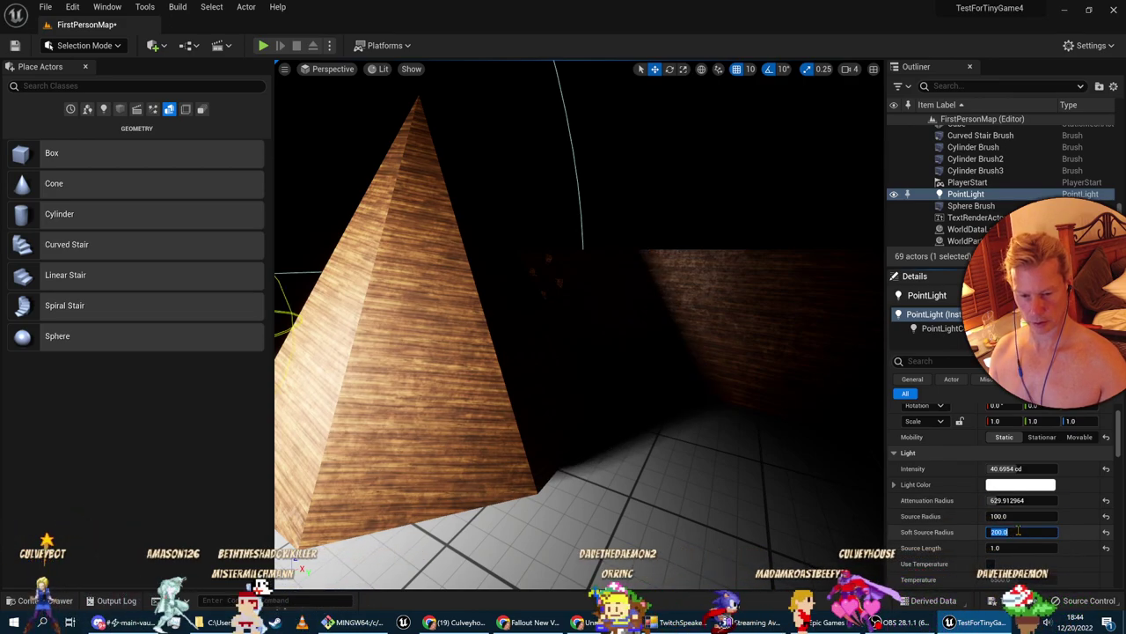
text(50)
key(Return)
key(s)
right_drag(774, 396, 748, 396)
key(w)
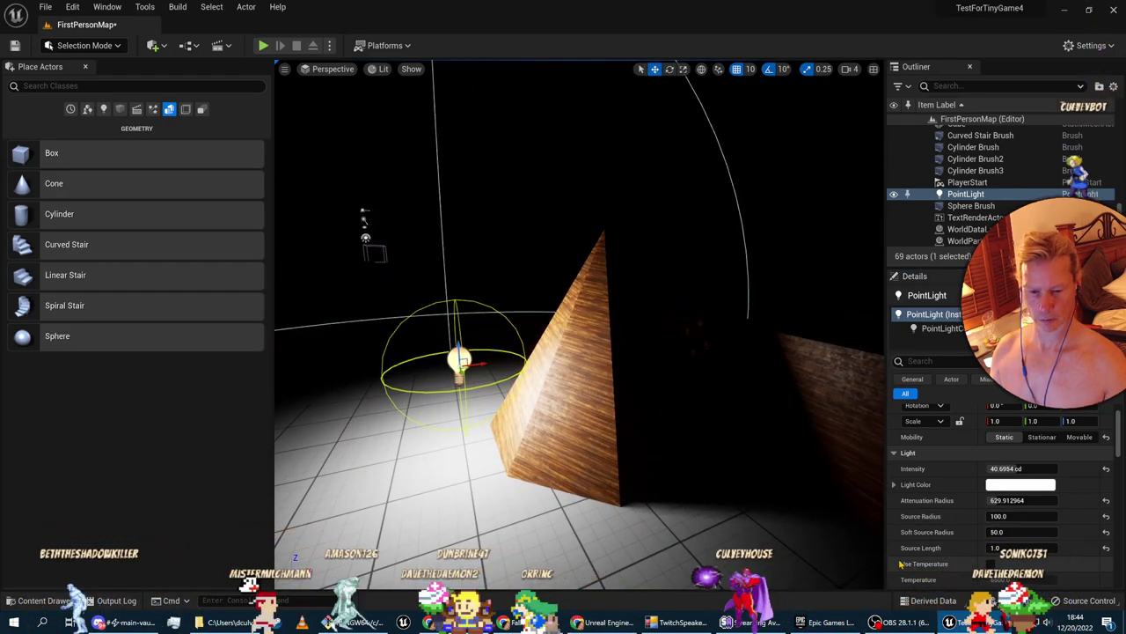
Switch to the Udemy lecture, watch it up to the Spot Light section, pause it and return to Unreal Editor
key(alt+Tab)
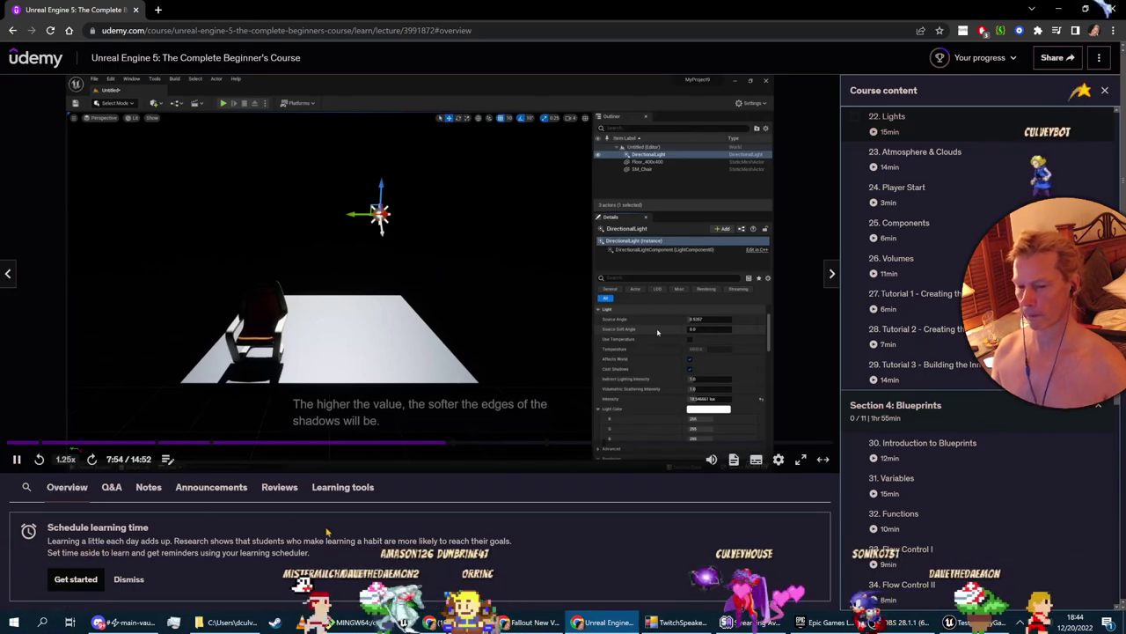
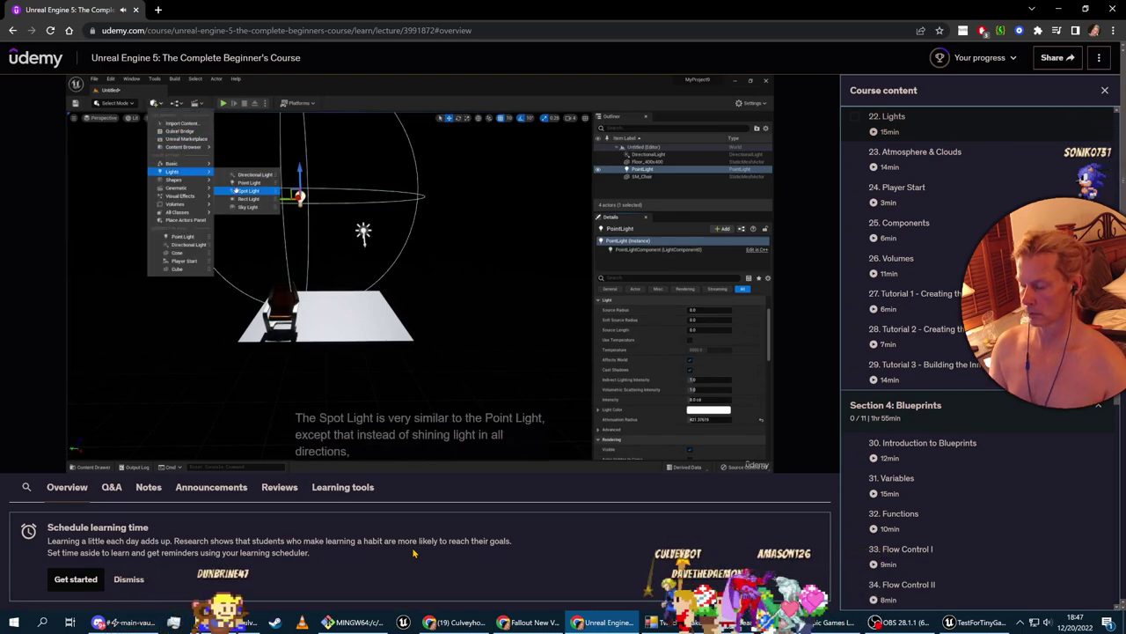
click(20, 462)
key(alt+Tab)
Raise the point light well above the cone and set its Attenuation Radius to 30000
mouse_move(332, 469)
right_down()
mouse_move(321, 485)
mouse_move(331, 468)
right_up()
key(s)
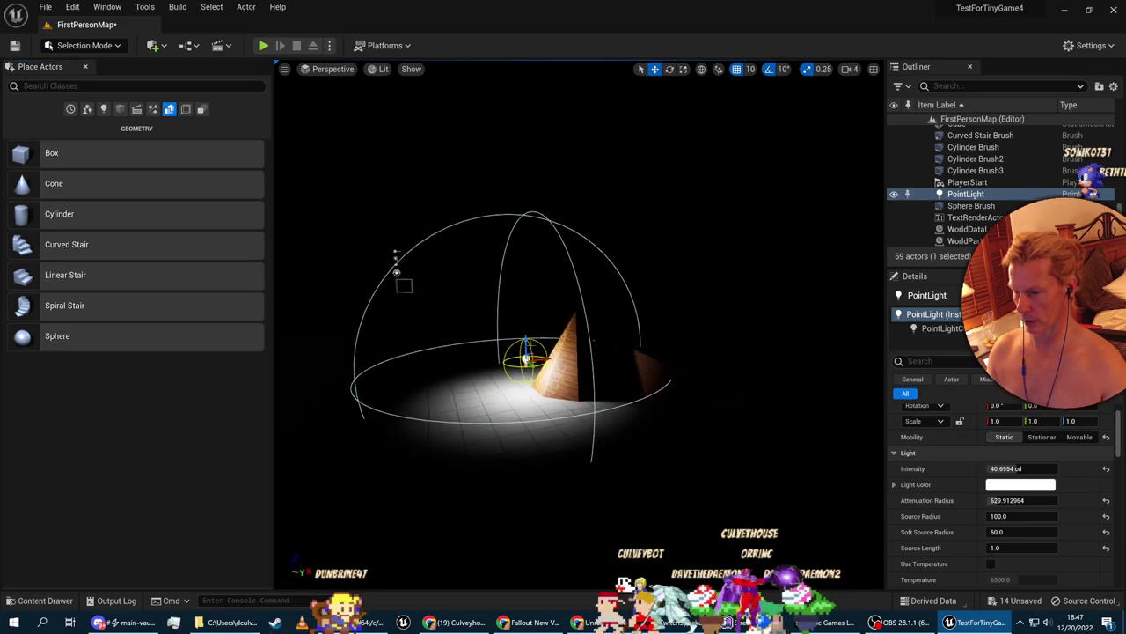
drag(526, 342, 501, 225)
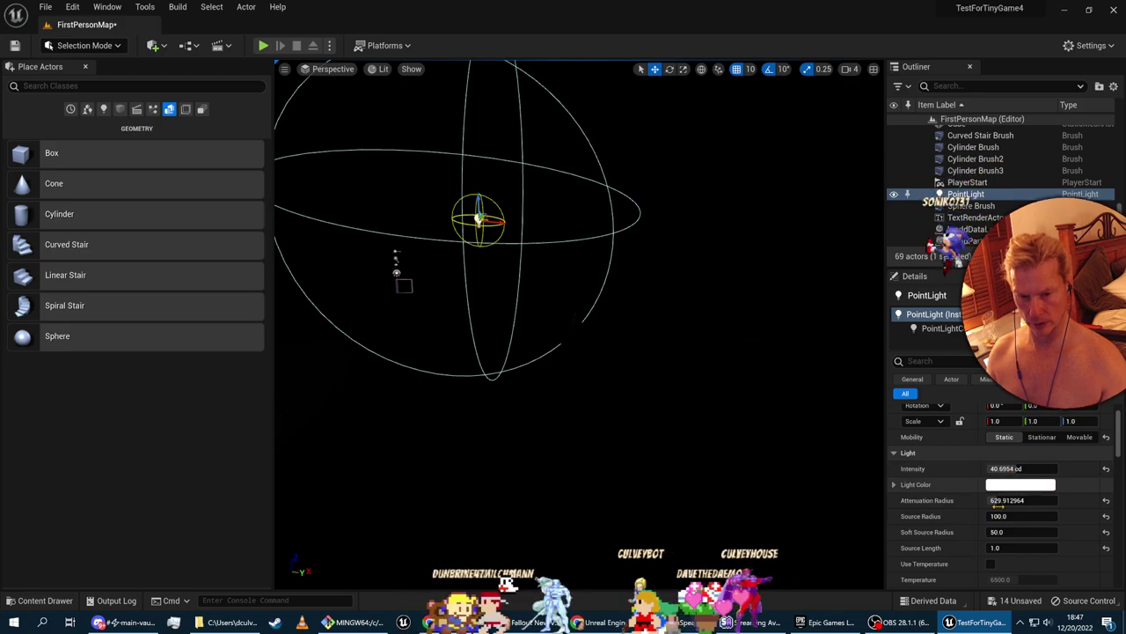
drag(1024, 498, 1058, 498)
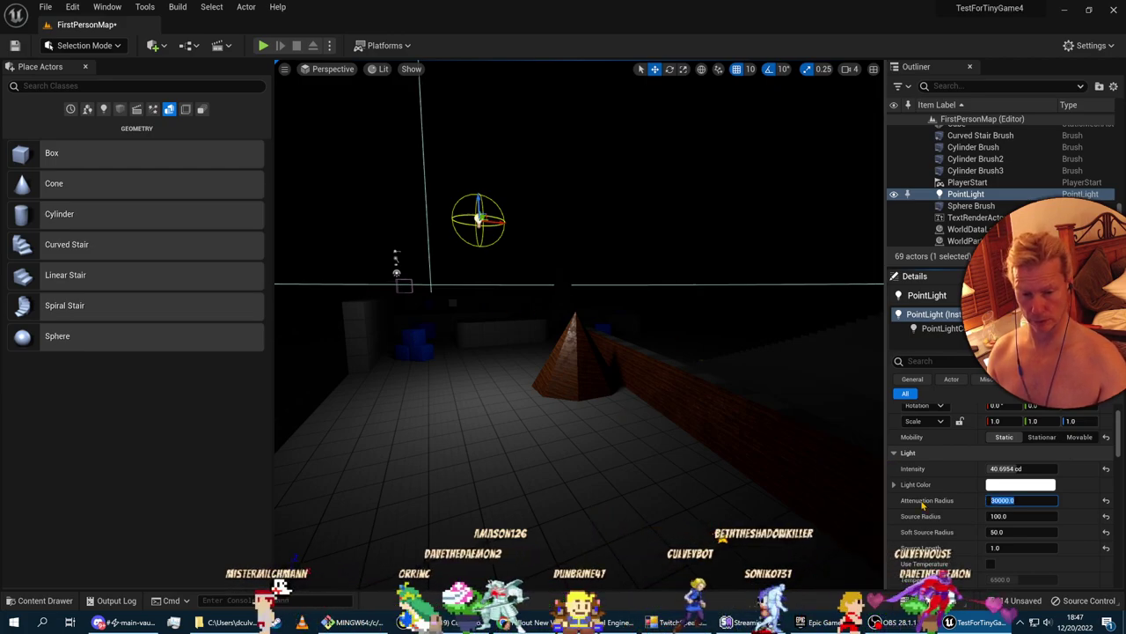
drag(1020, 502, 1031, 468)
Assign the M_Metal_Chrome material to Element 0 of the floor mesh SM_Cube
click(528, 440)
mouse_move(528, 440)
right_down()
mouse_move(504, 450)
mouse_move(519, 442)
right_up()
key(s)
key(w)
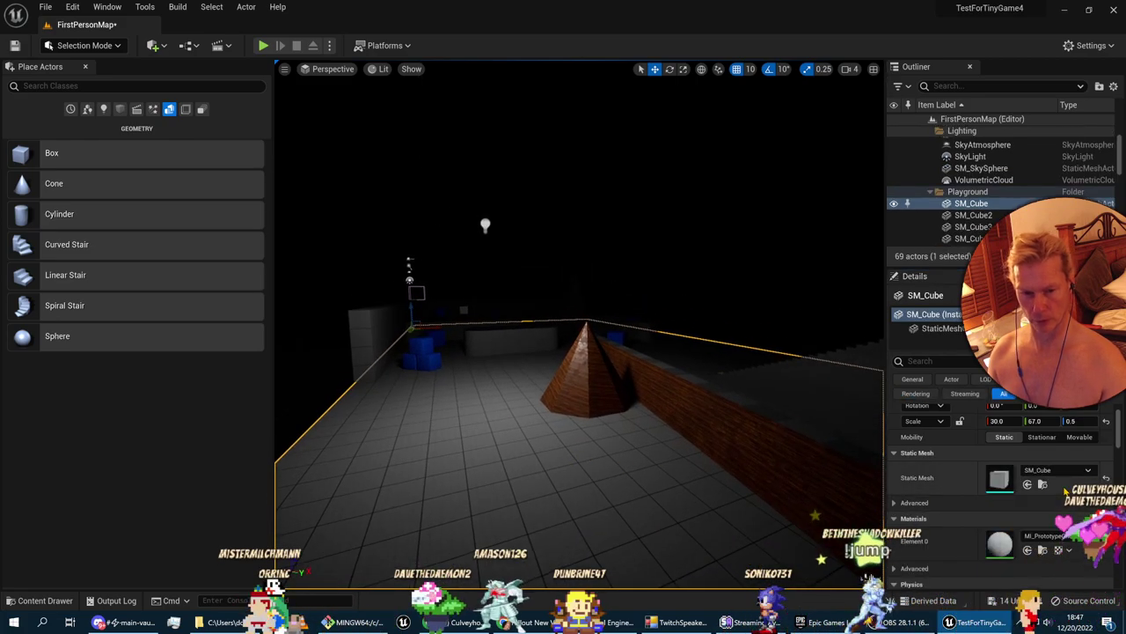
click(1062, 536)
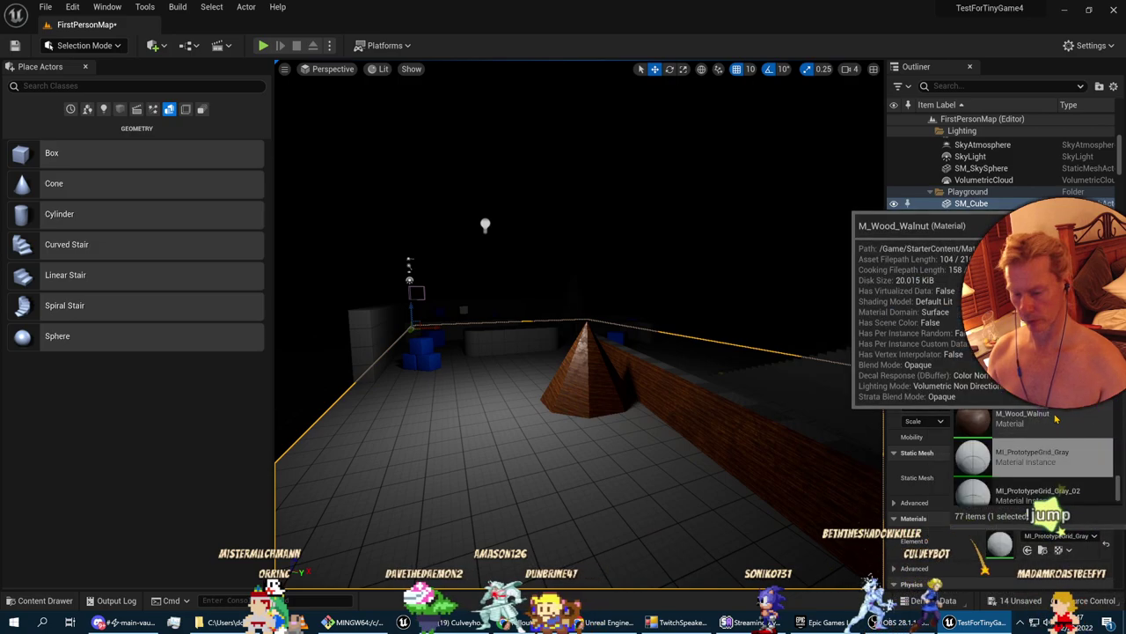
scroll(1054, 419, up, 10)
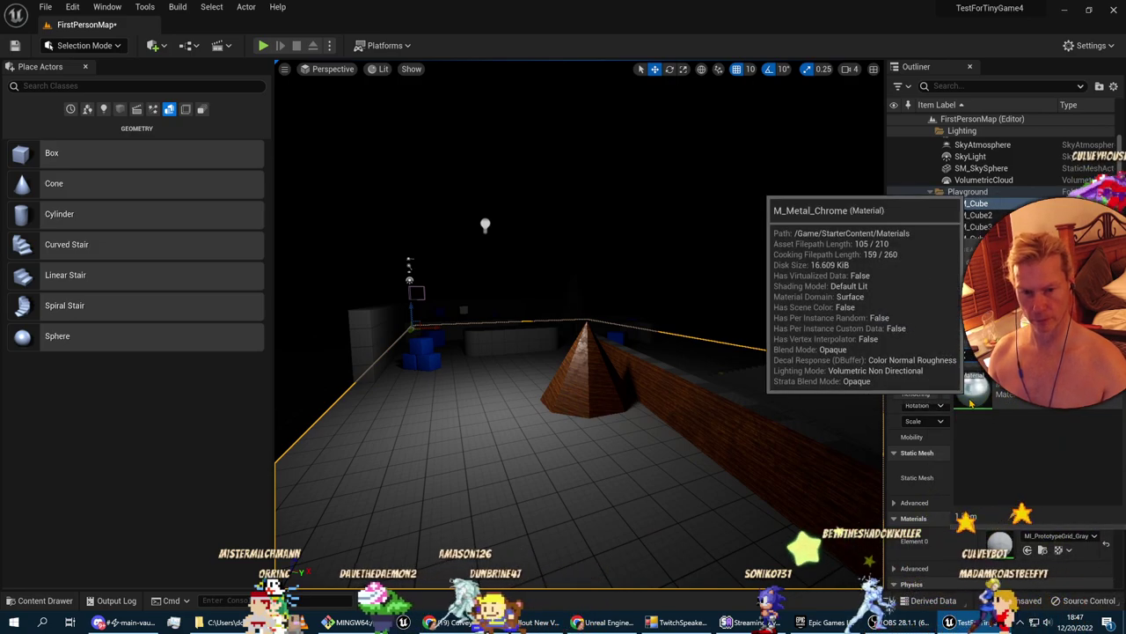
click(975, 409)
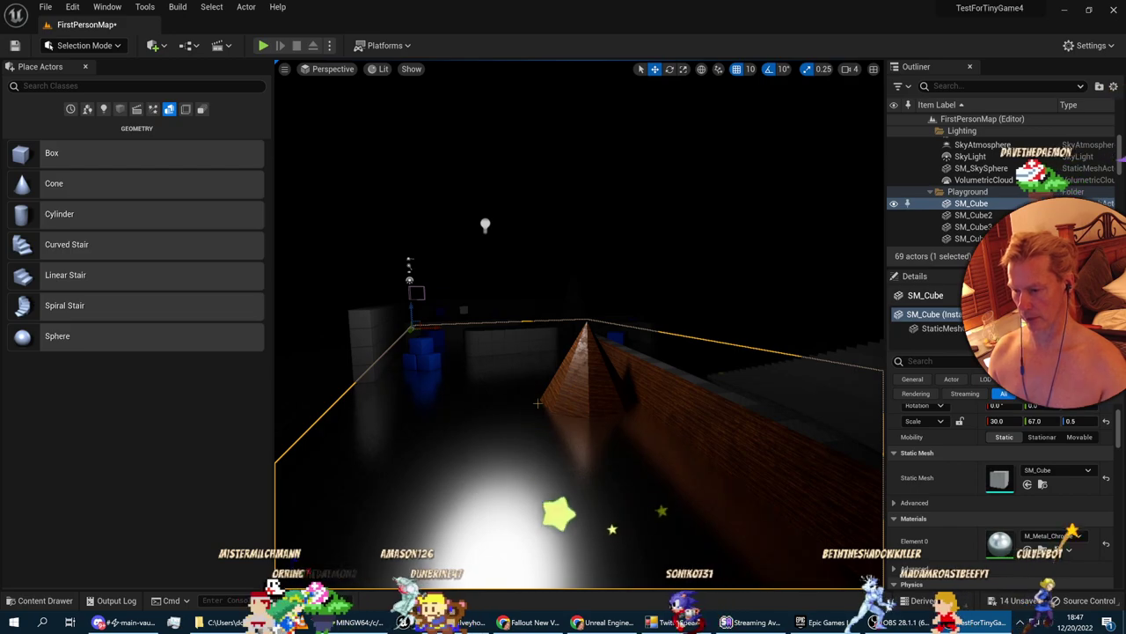
Deselect the floor and play the level with mouse control to examine the light's reflections on it
mouse_move(558, 465)
right_down()
mouse_move(538, 476)
mouse_move(561, 460)
right_up()
key(Escape)
key(w)
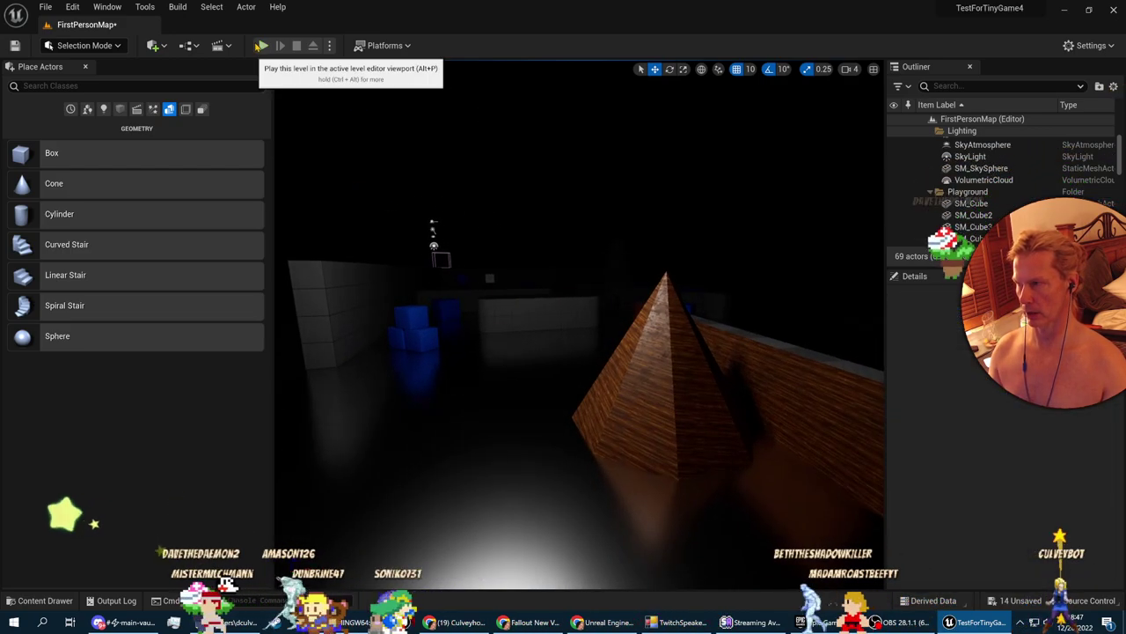
click(263, 45)
click(446, 255)
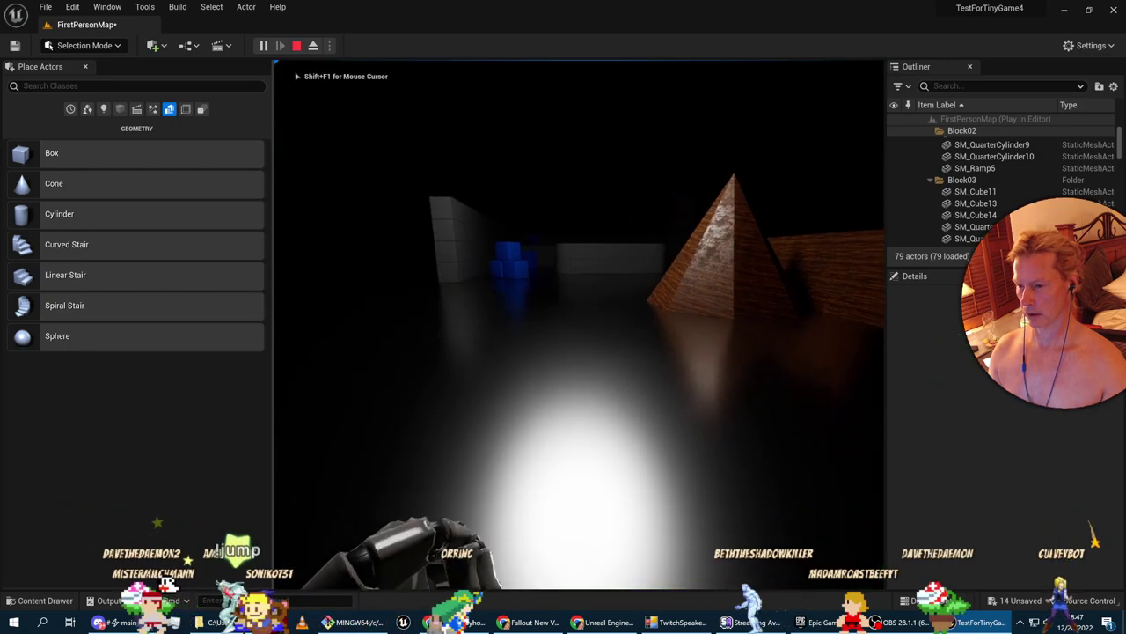
Walk around the blue cubes, wooden wall and cone to examine the light's reflections on the chrome floor, and stop playing the level
key(w)
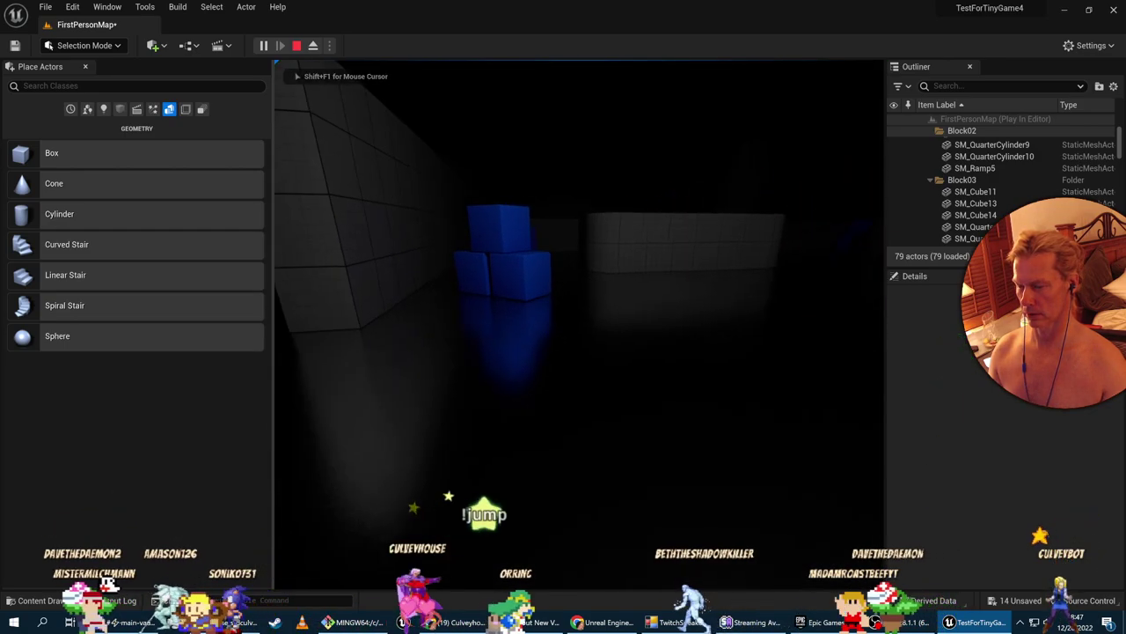
key(w)
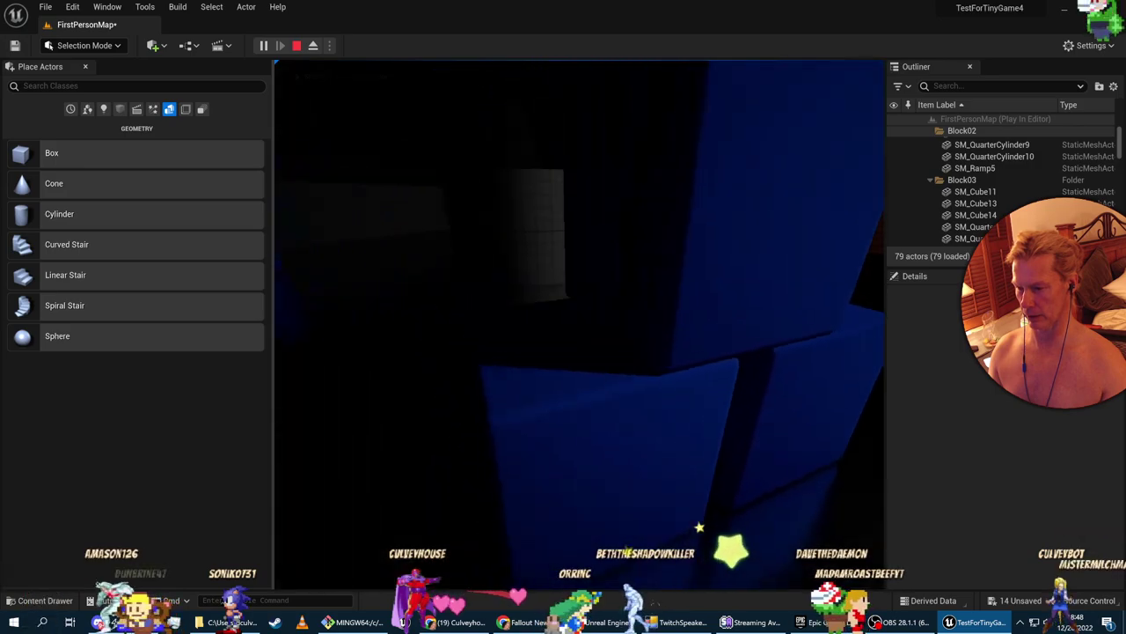
key(w)
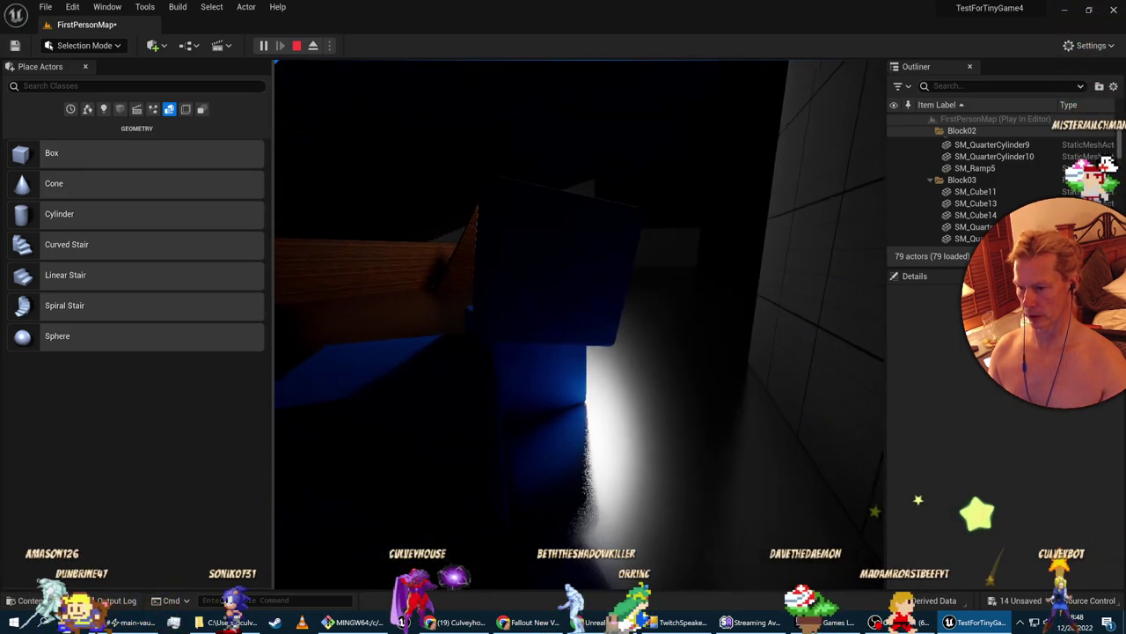
key(w)
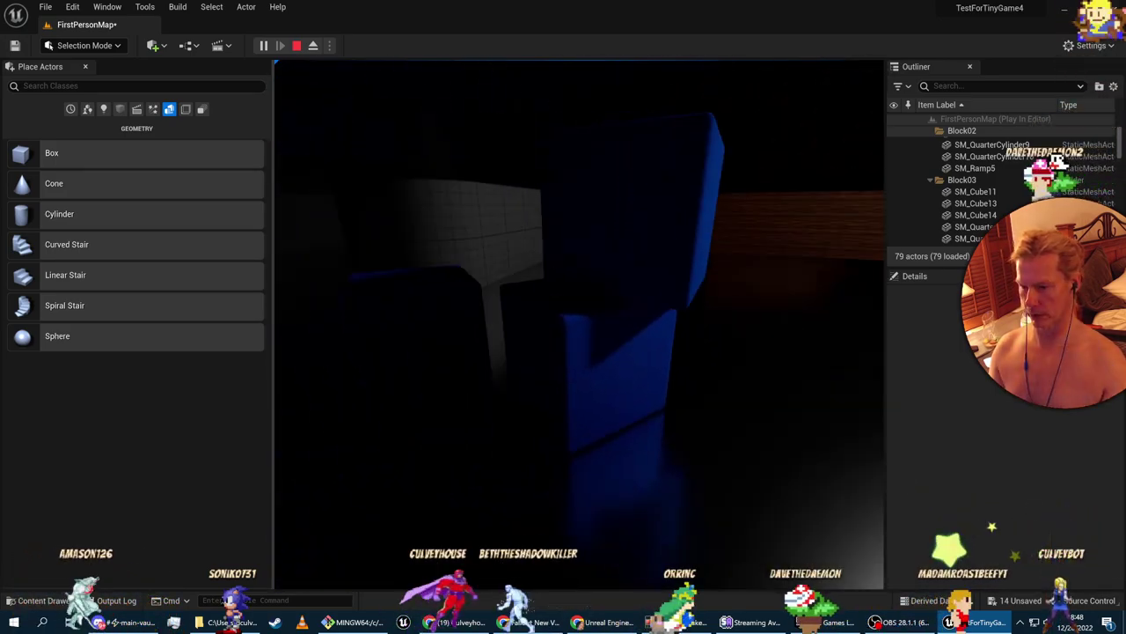
key(s)
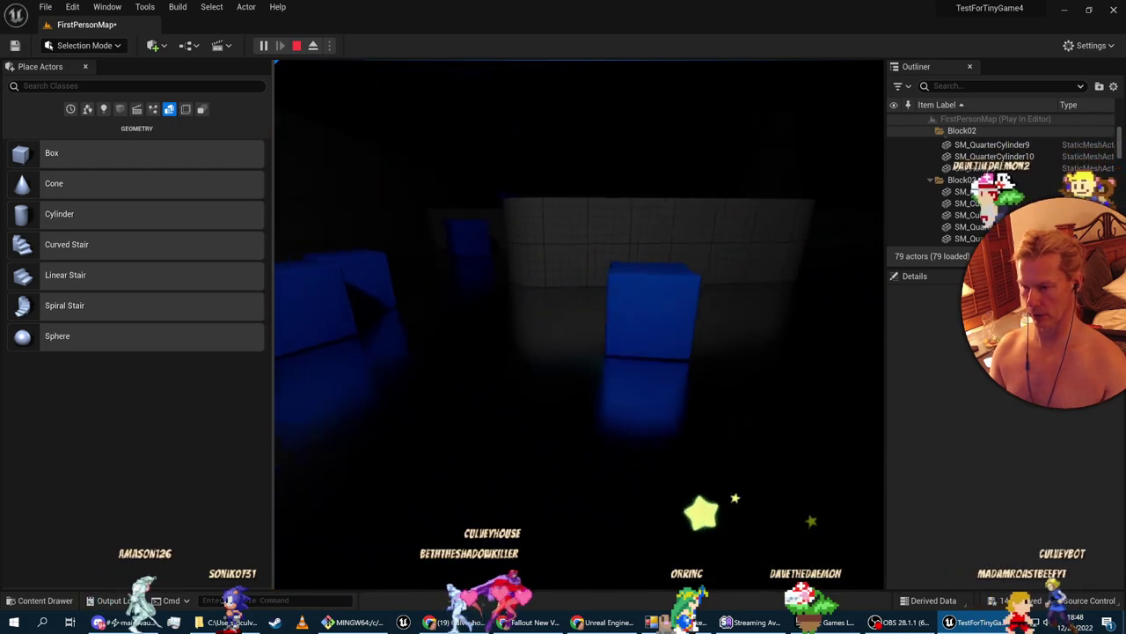
key(w)
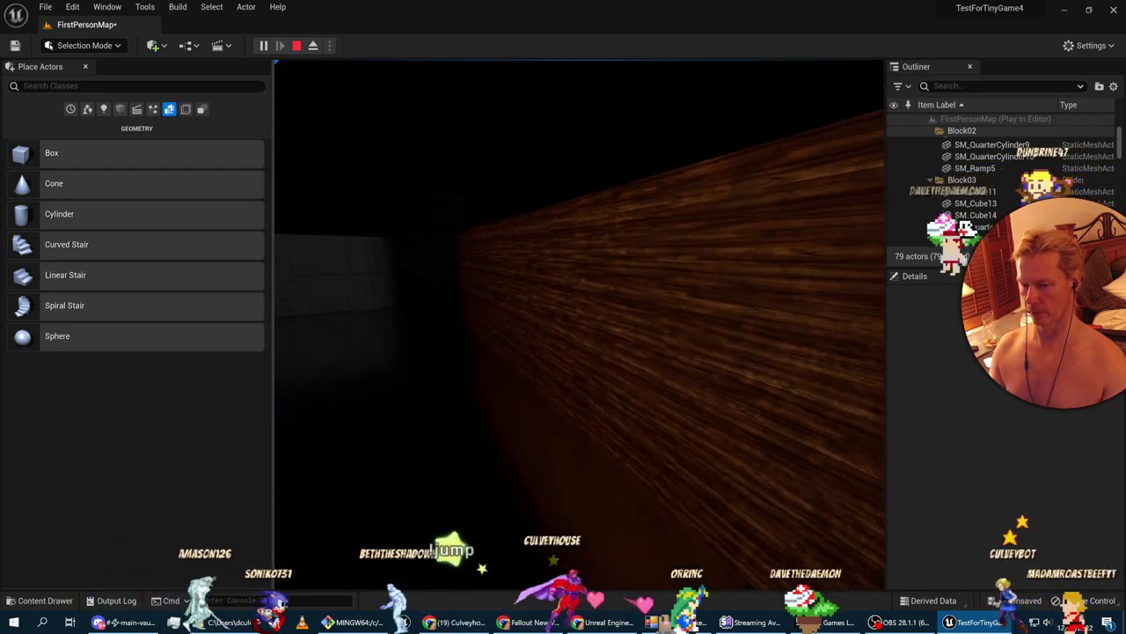
key(s)
key(w)
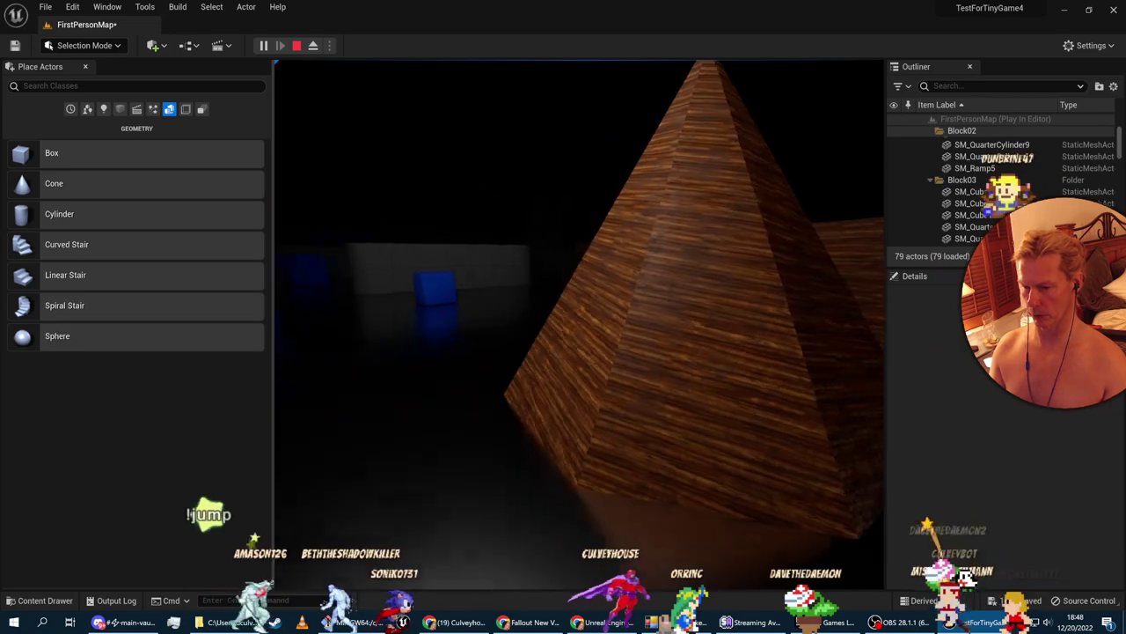
key(w)
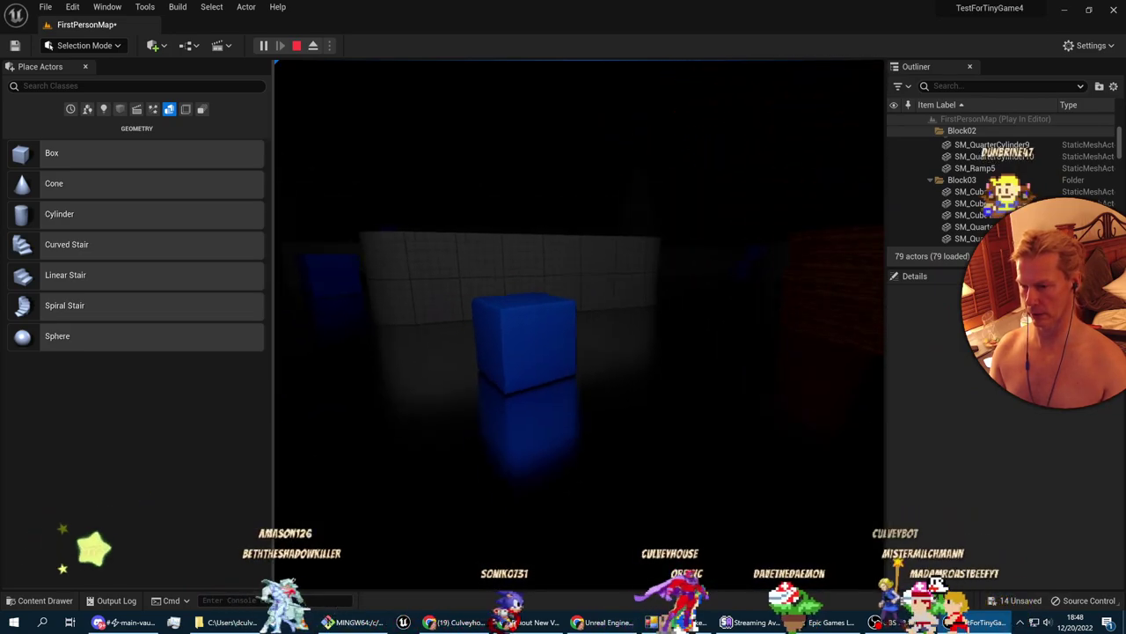
key(w)
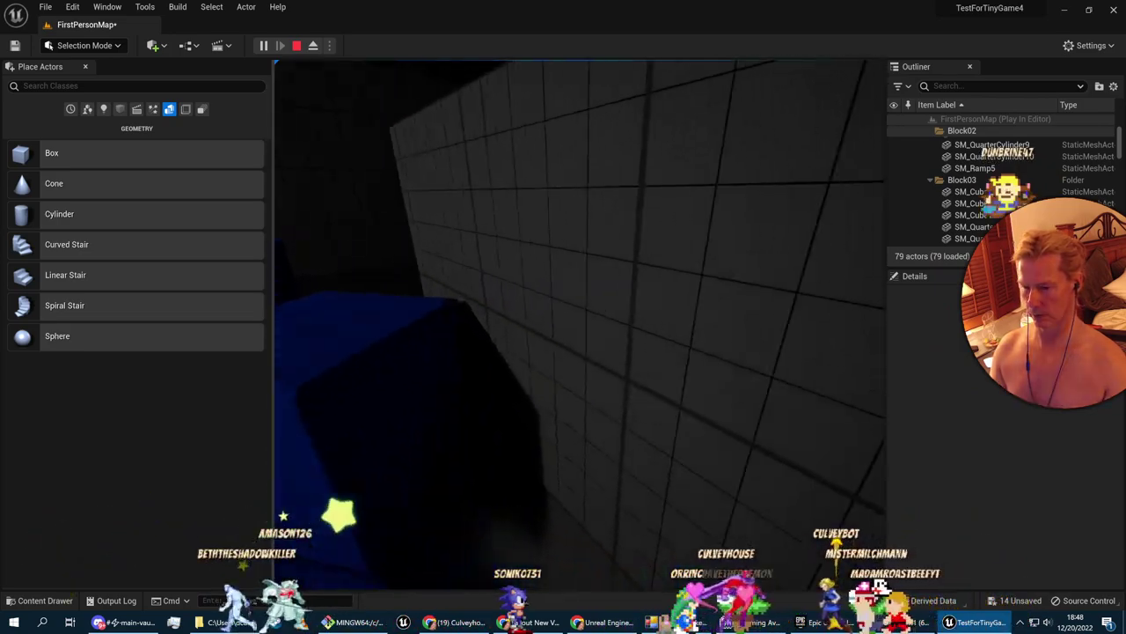
key(s)
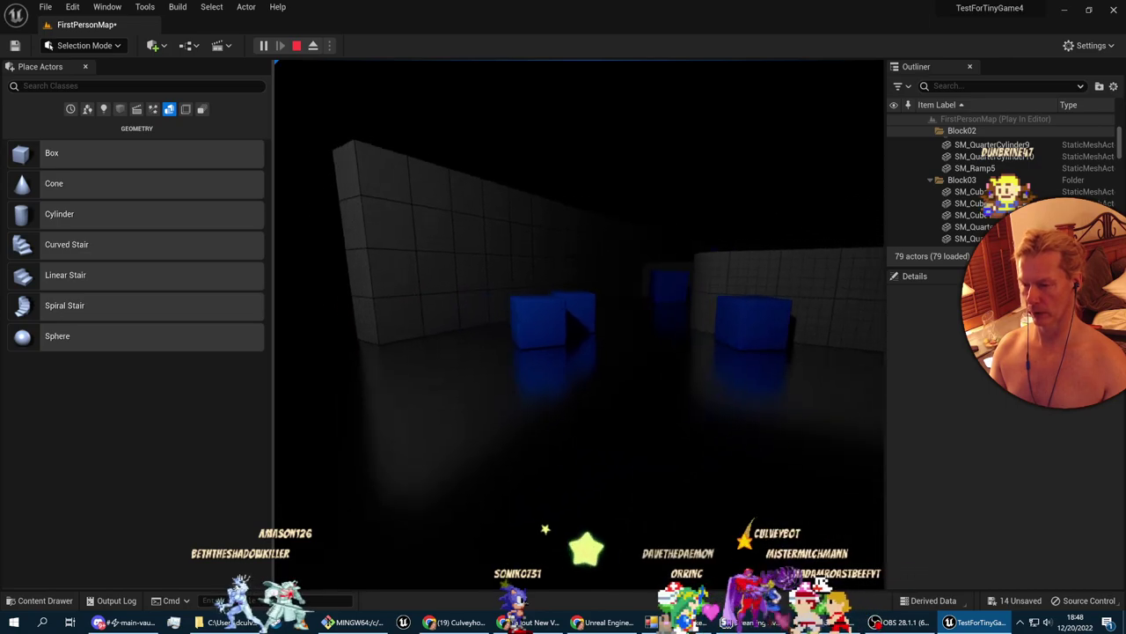
key(w)
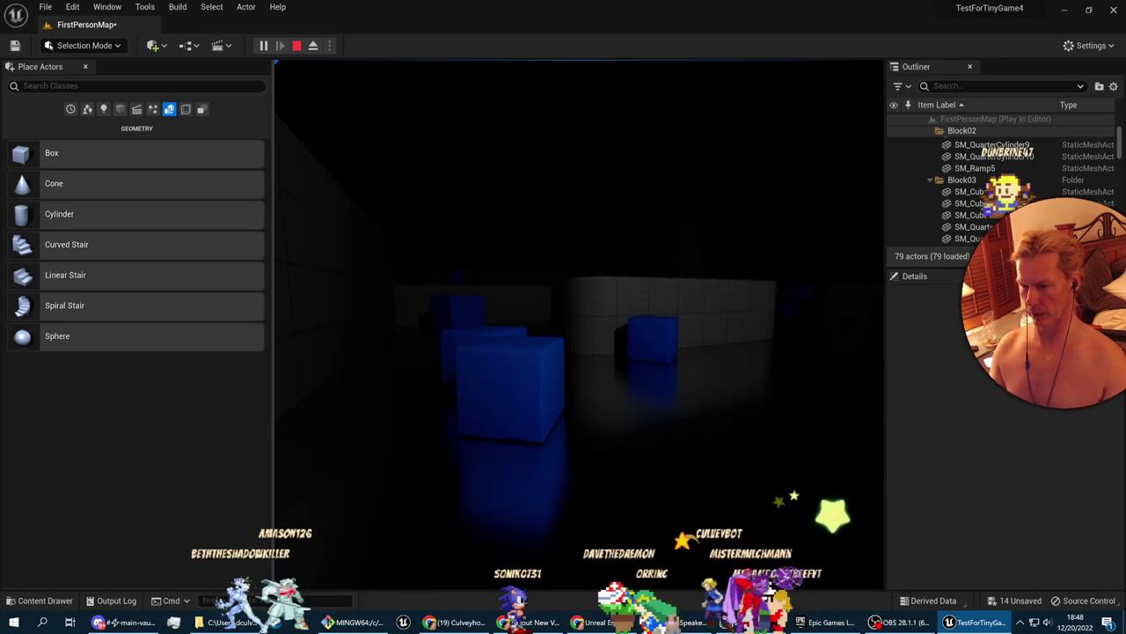
key(w)
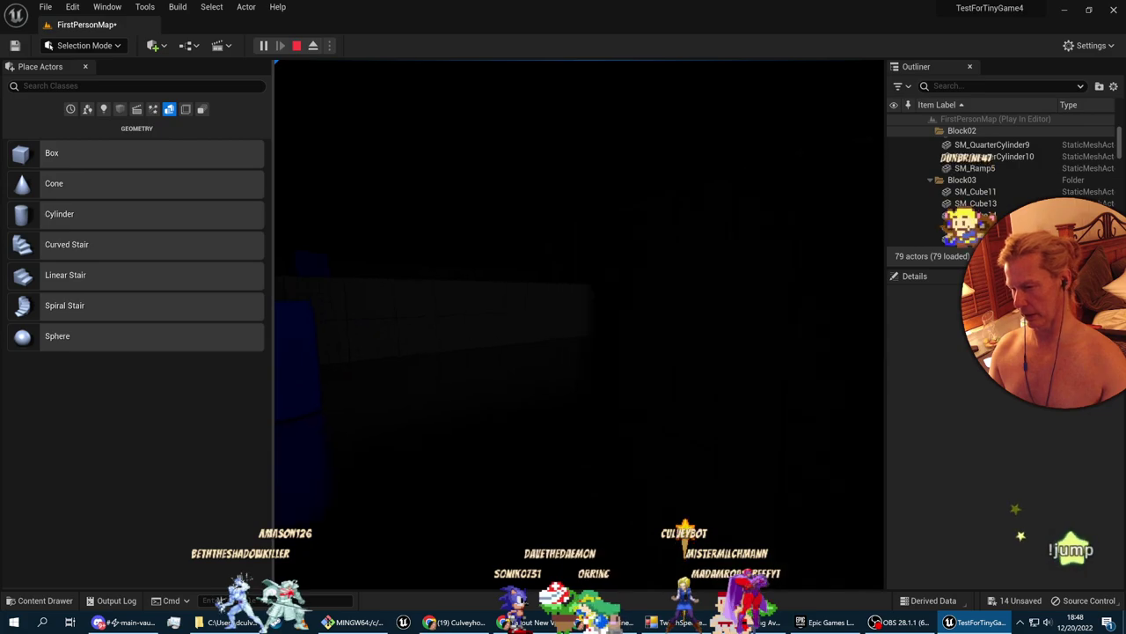
key(w)
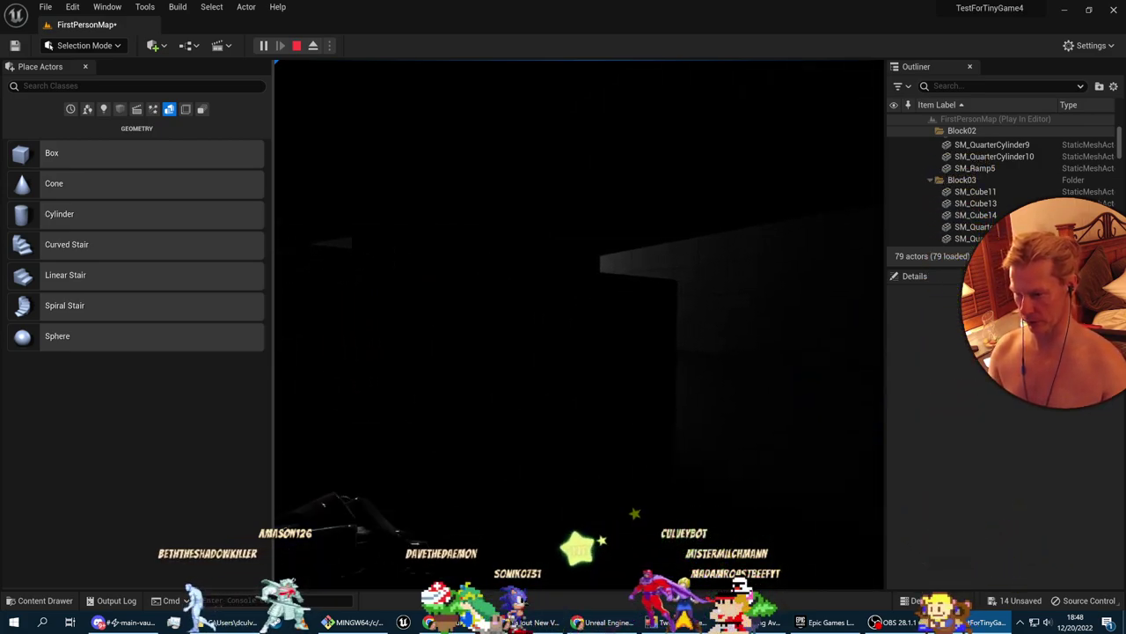
key(w)
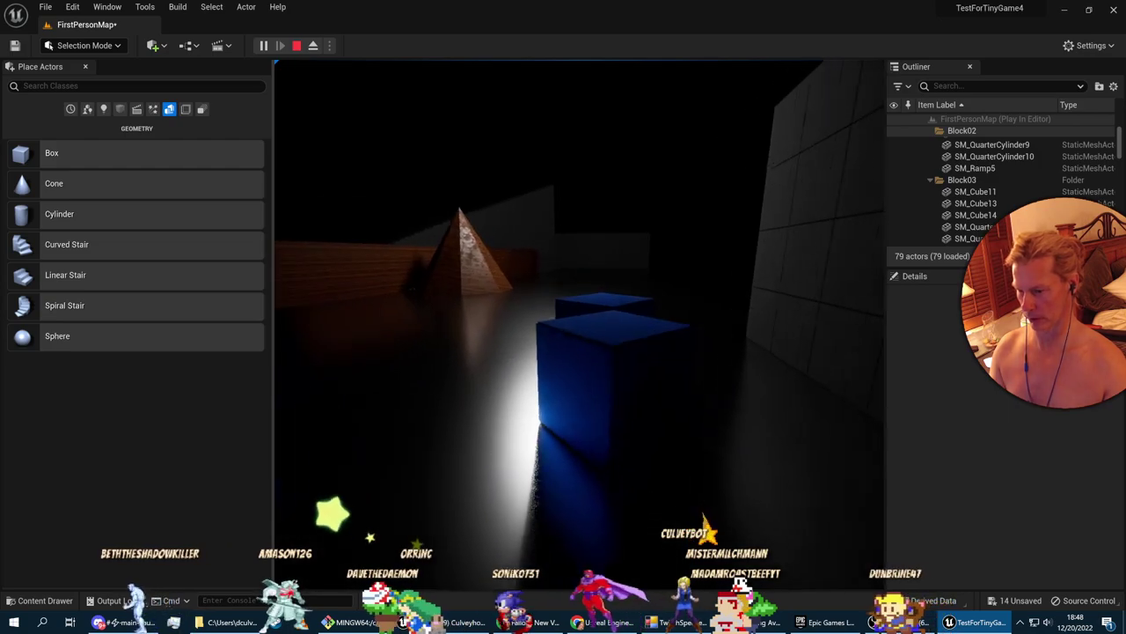
key(a)
key(s)
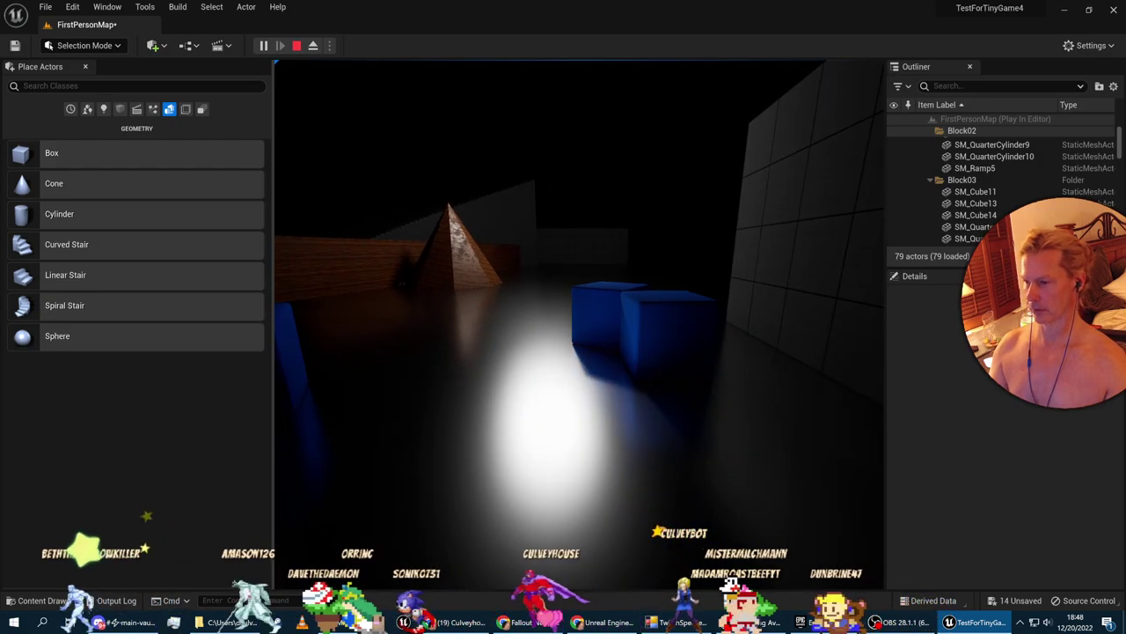
key(Escape)
Switch to the Udemy lecture, watch it from the Spot Light section to the end, pause it and return to Unreal Editor
key(alt+Tab)
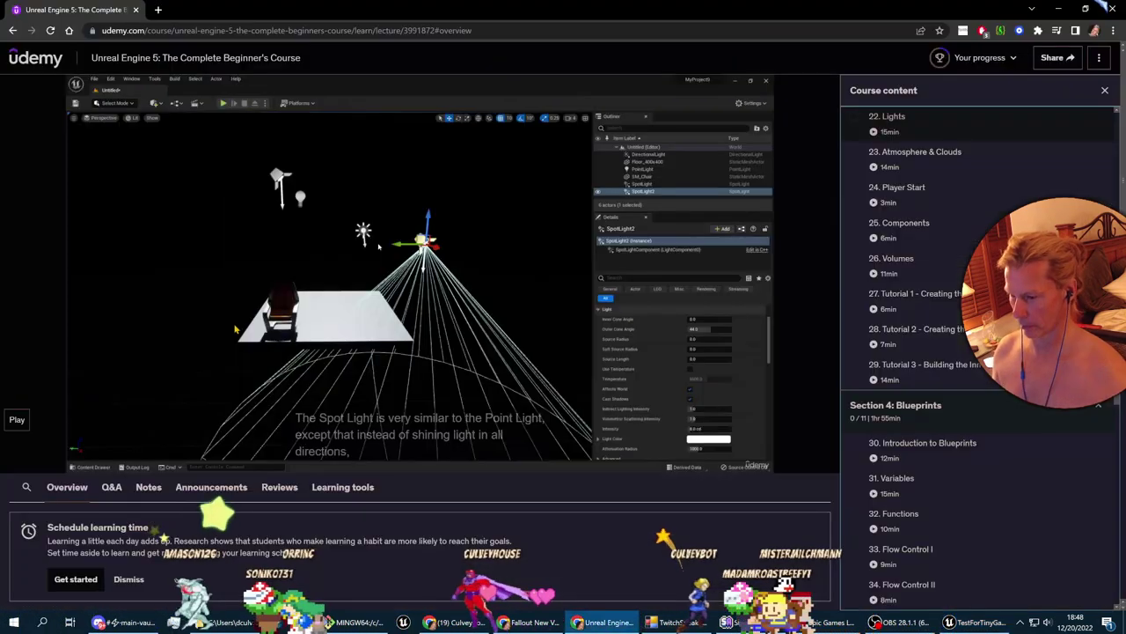
click(18, 459)
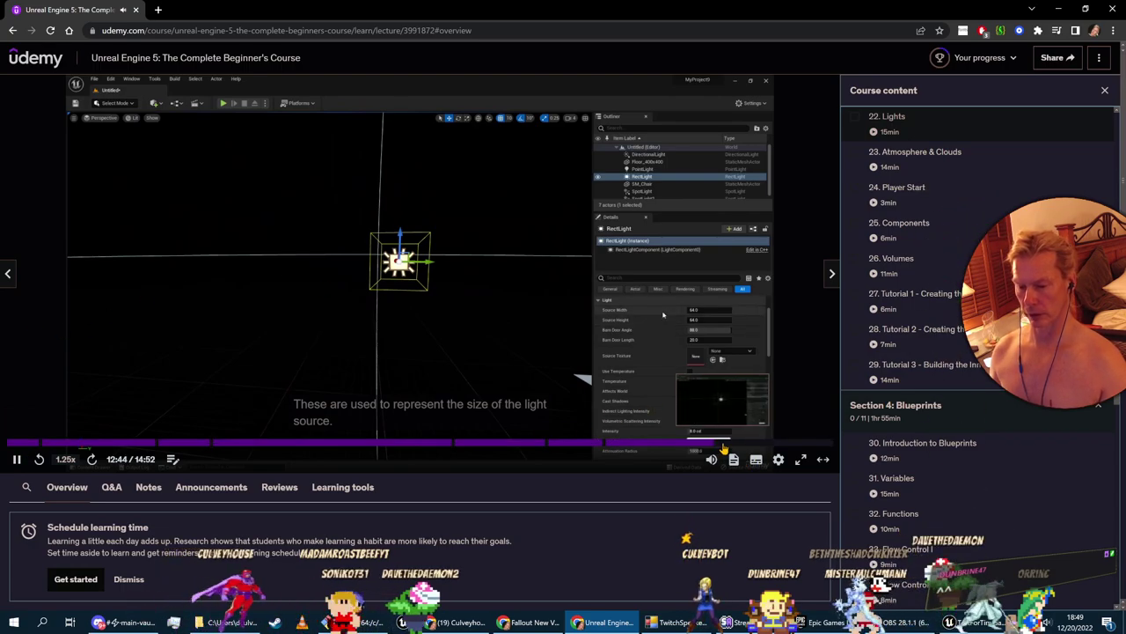
mouse_move(722, 444)
mouse_down()
mouse_move(739, 445)
mouse_move(729, 445)
mouse_up()
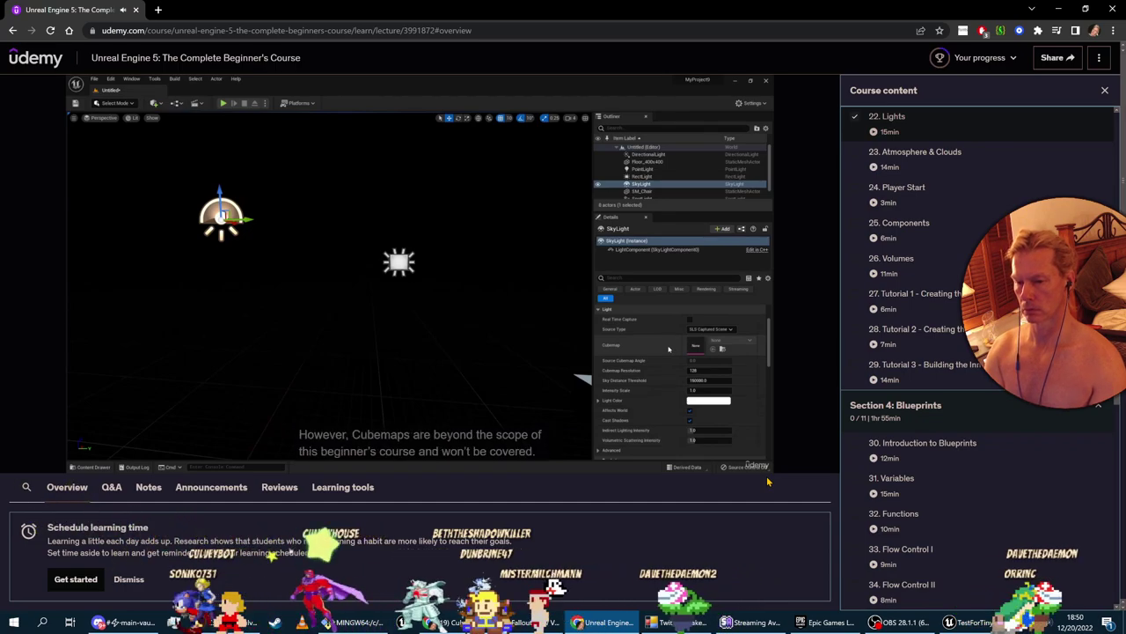
click(16, 459)
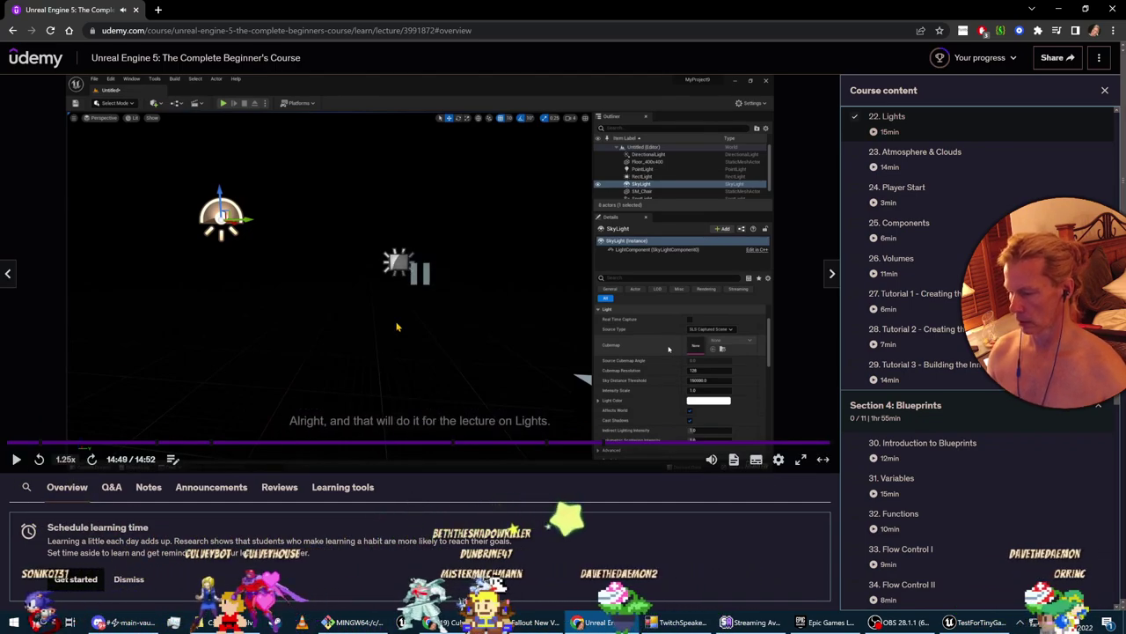
key(alt+Tab)
Inspect the settings of SM_SkySphere and SkyLight, comparing them with the Sky Light shown in the paused lecture
right_drag(519, 231, 637, 188)
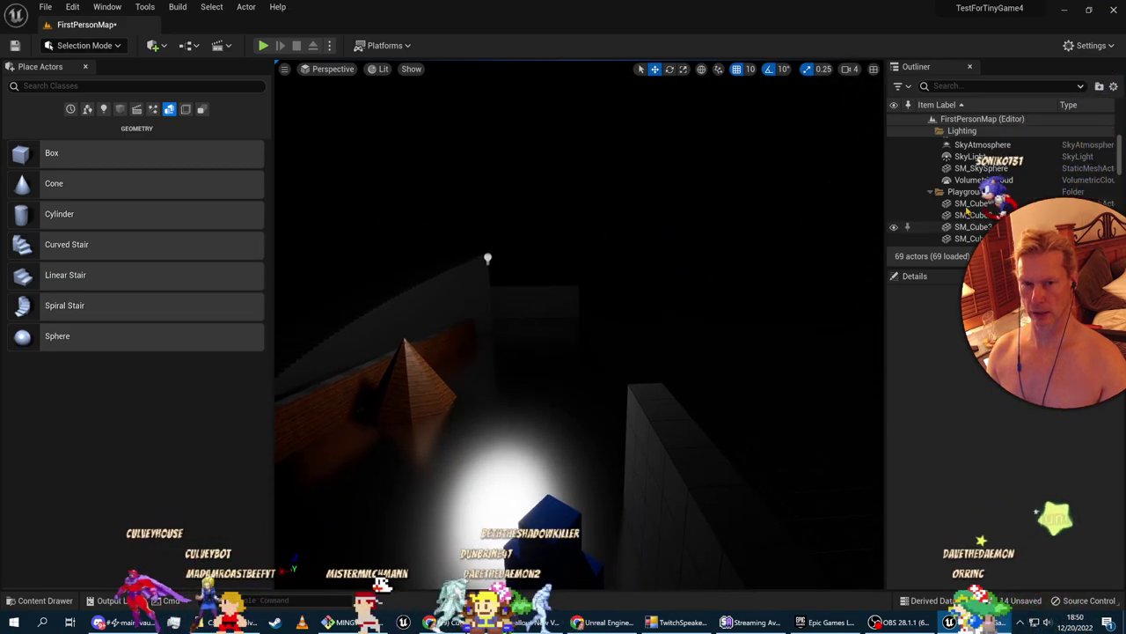
click(959, 169)
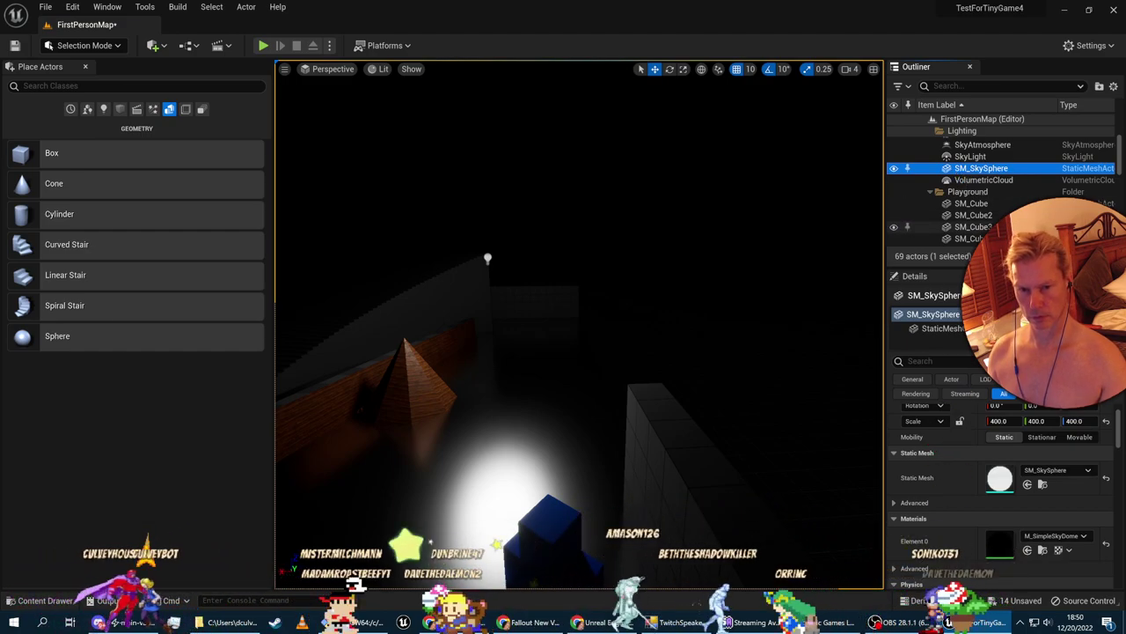
key(alt+Tab)
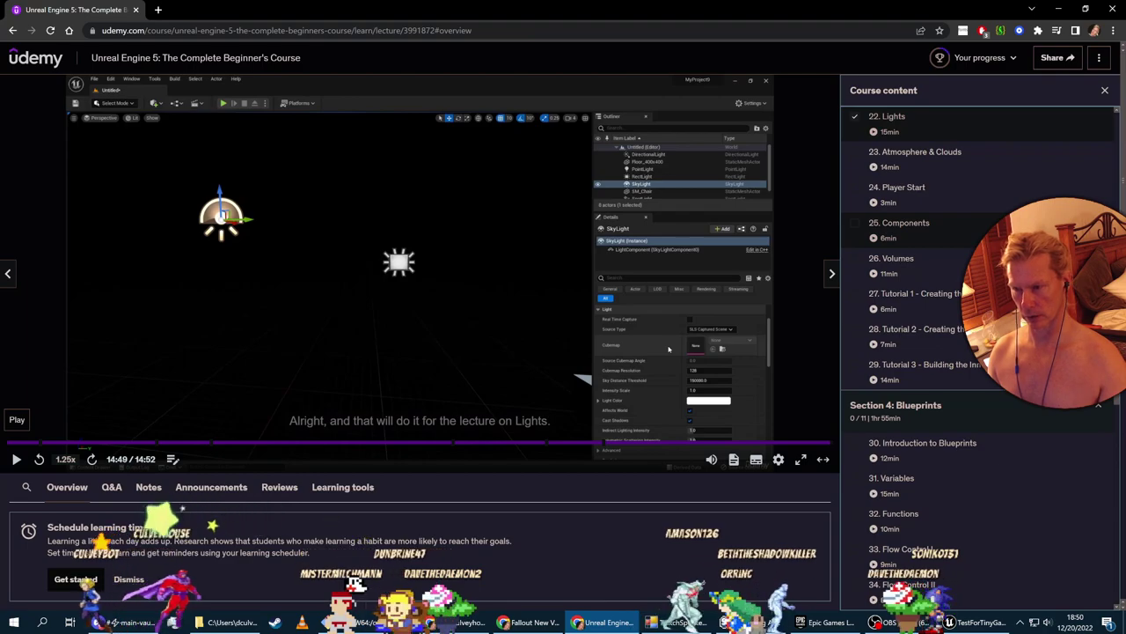
key(alt+Tab)
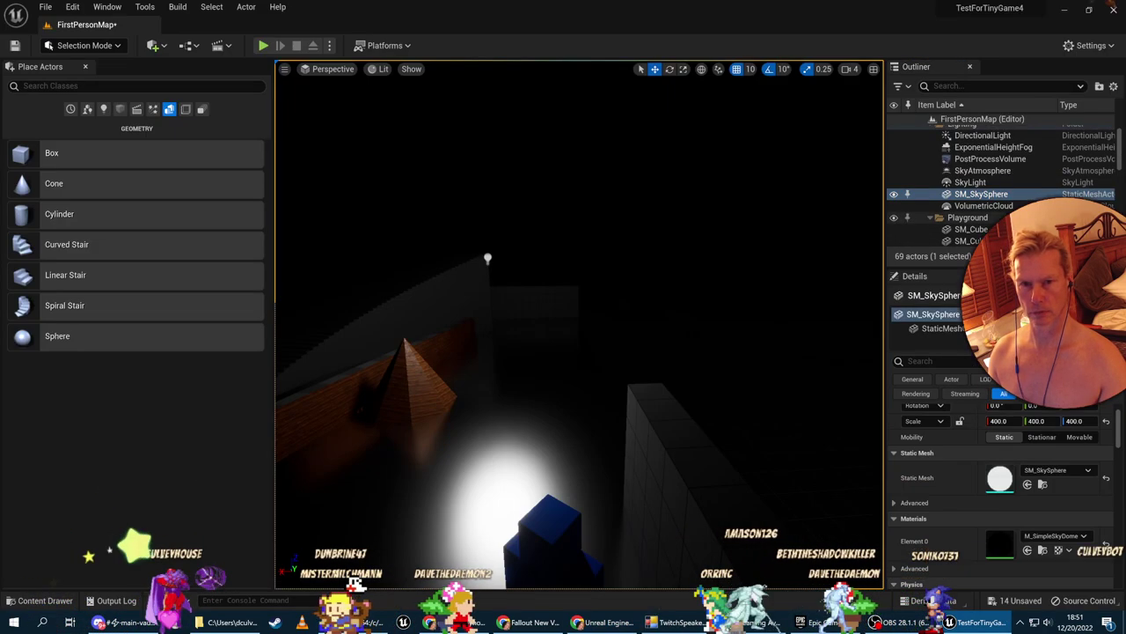
click(968, 182)
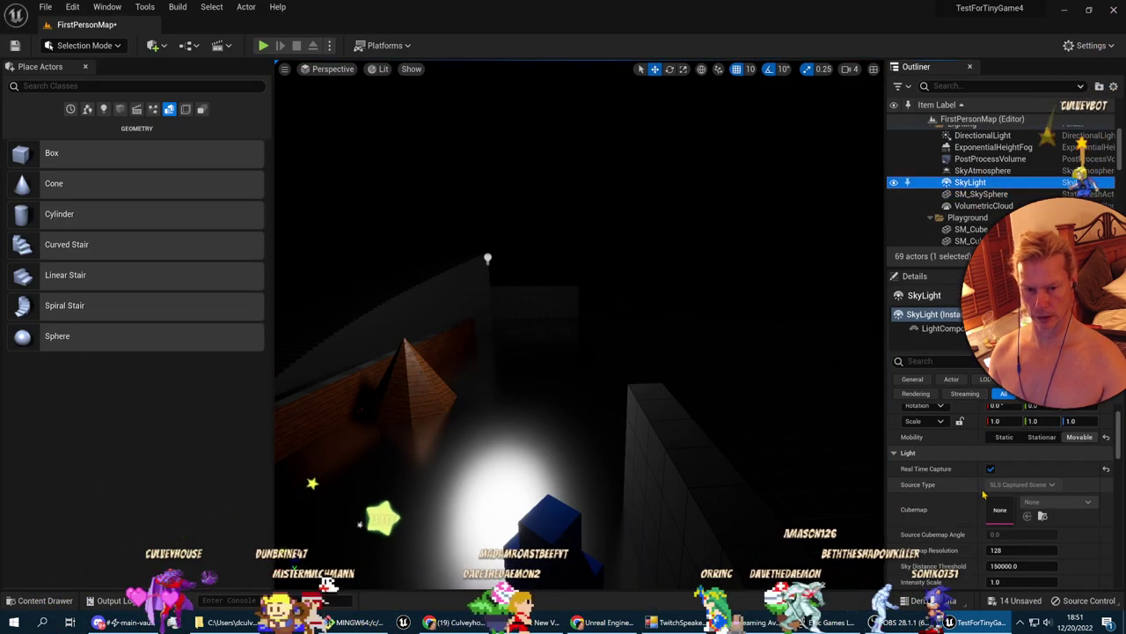
scroll(988, 489, down, 2)
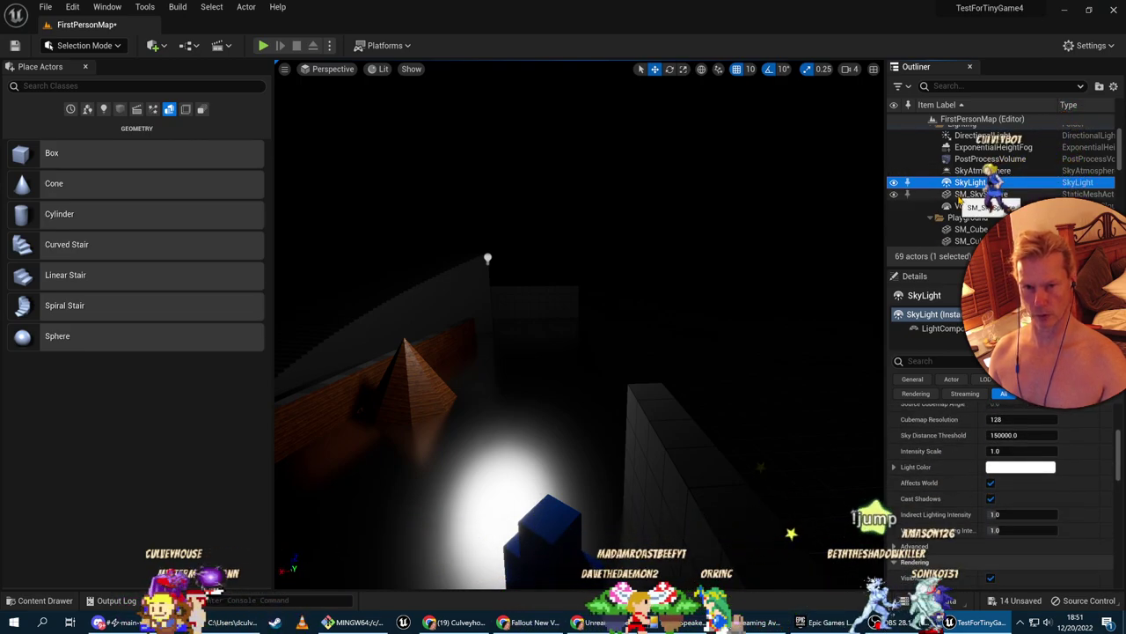
Enable Affects World on the DirectionalLight and view the lit level around the cone
click(977, 136)
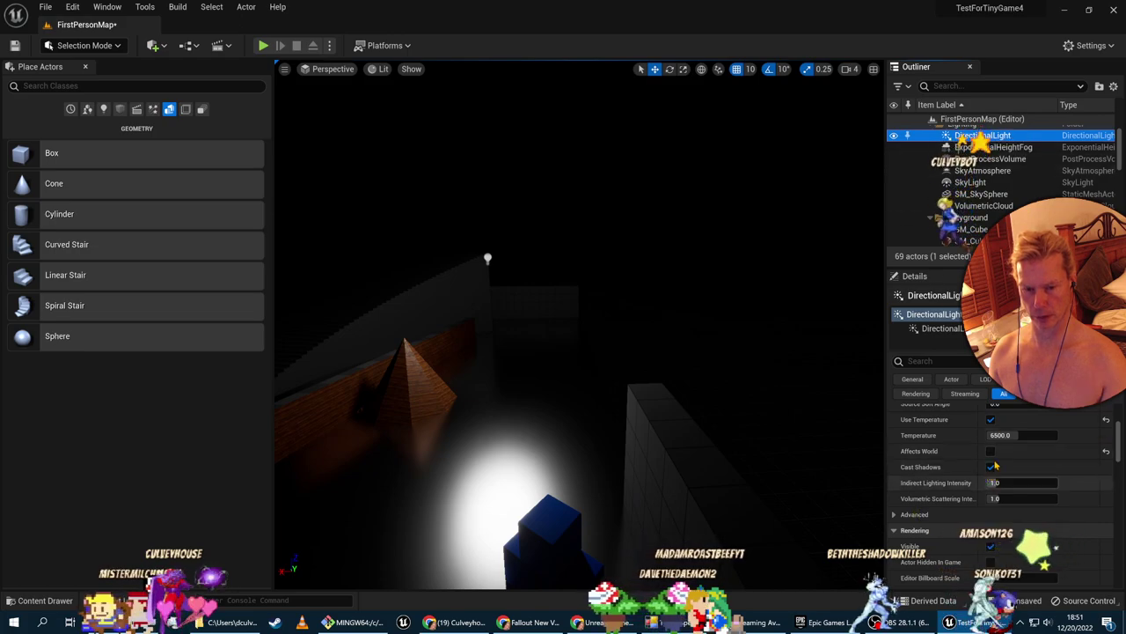
click(991, 450)
click(992, 453)
key(s)
right_drag(616, 352, 546, 352)
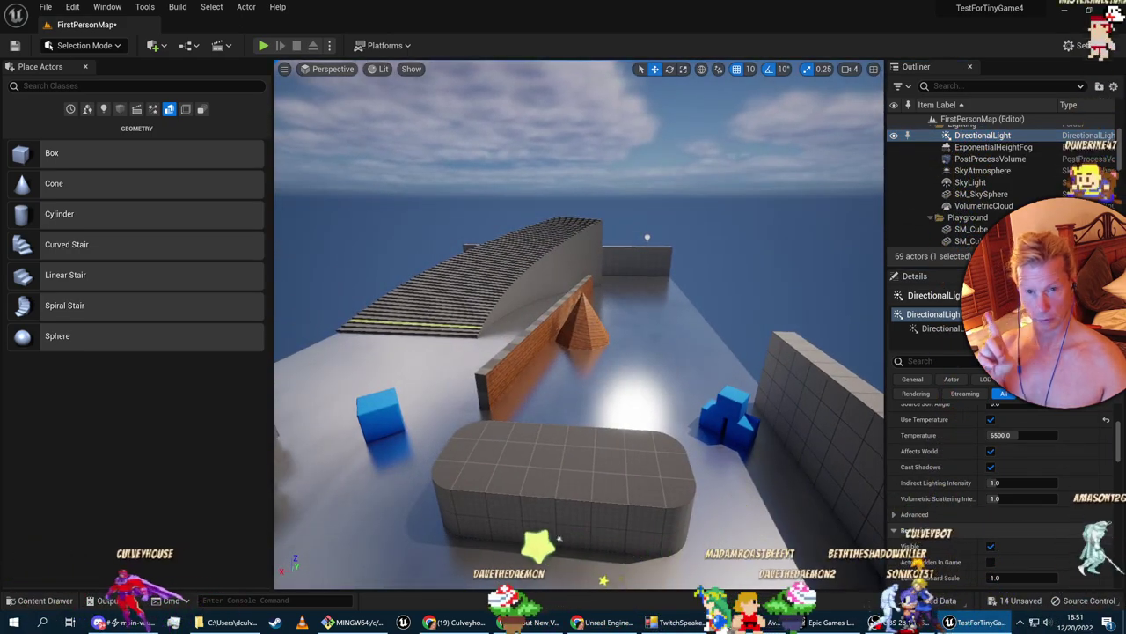
key(w)
right_drag(578, 325, 551, 299)
Set the DirectionalLight's Intensity to about 1.5 lux
click(970, 182)
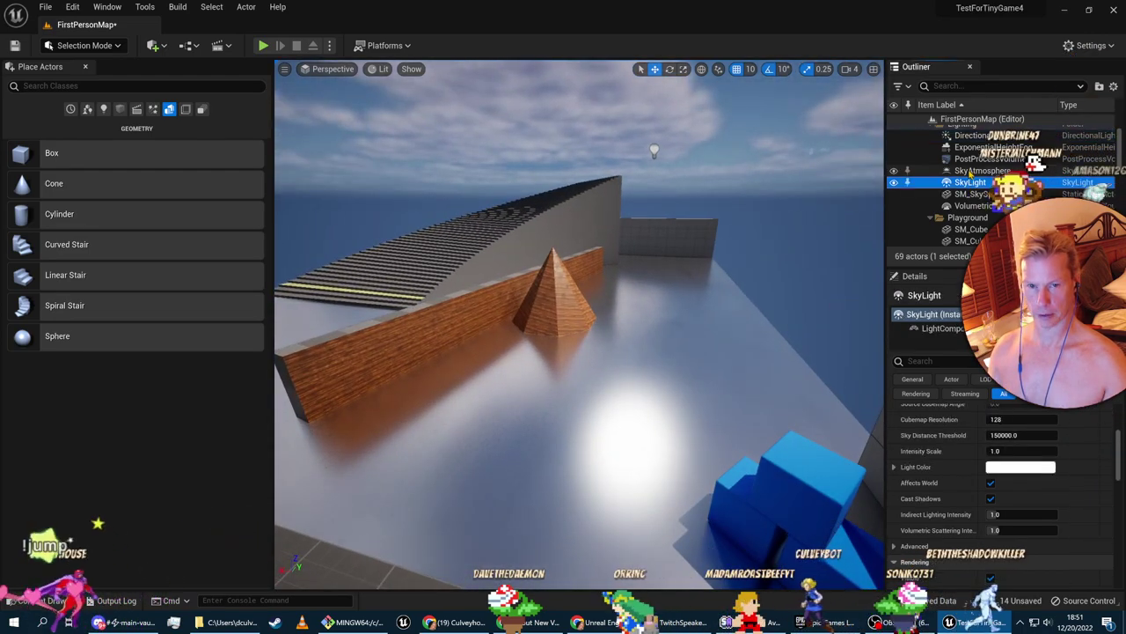
click(981, 134)
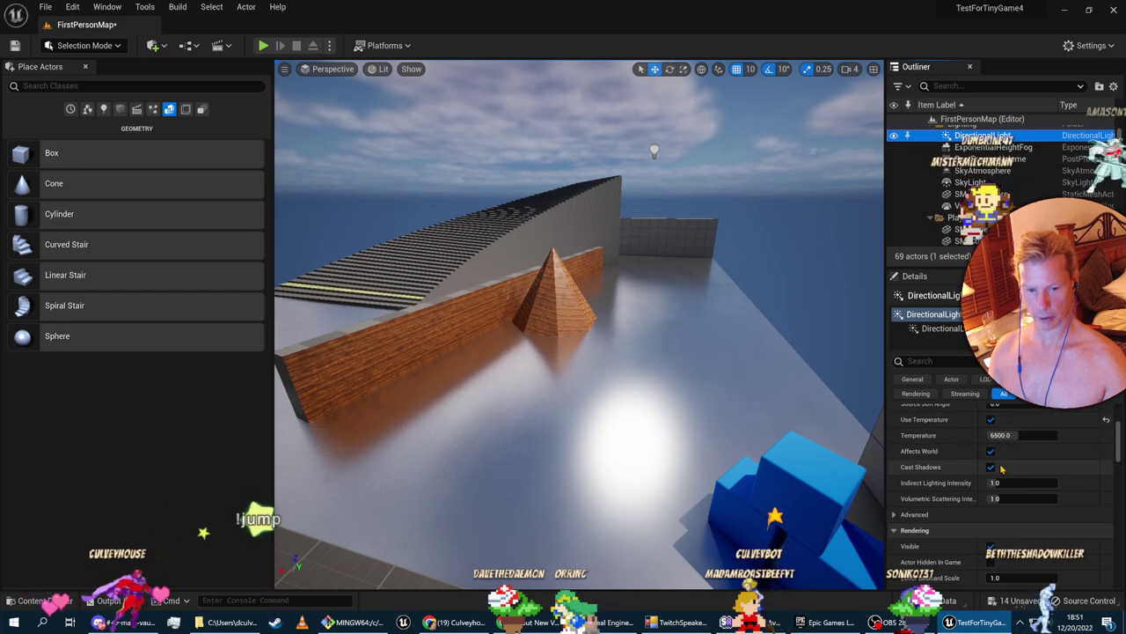
drag(1001, 507, 968, 506)
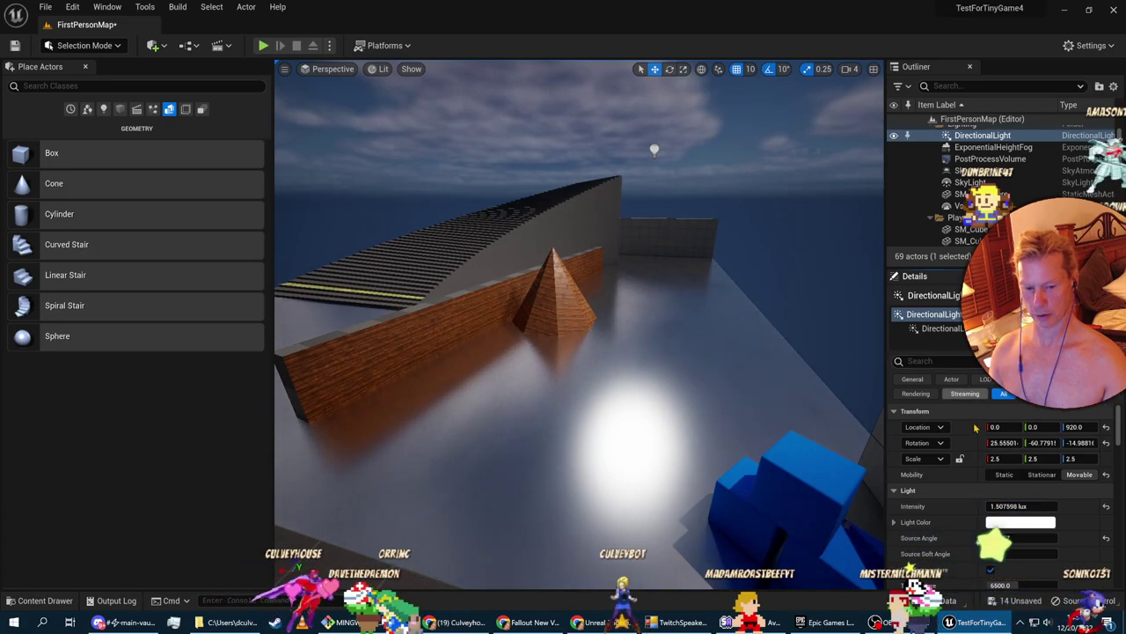
Set the SkyLight's Sky Distance Threshold to 500 and look over the level and sky
click(970, 183)
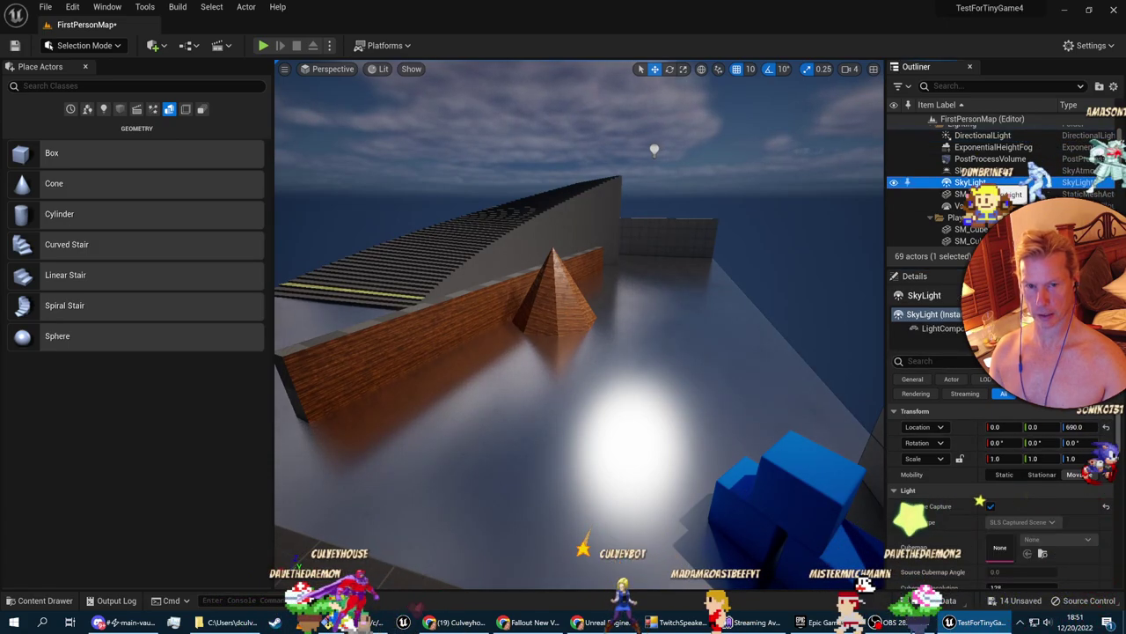
scroll(994, 514, down, 3)
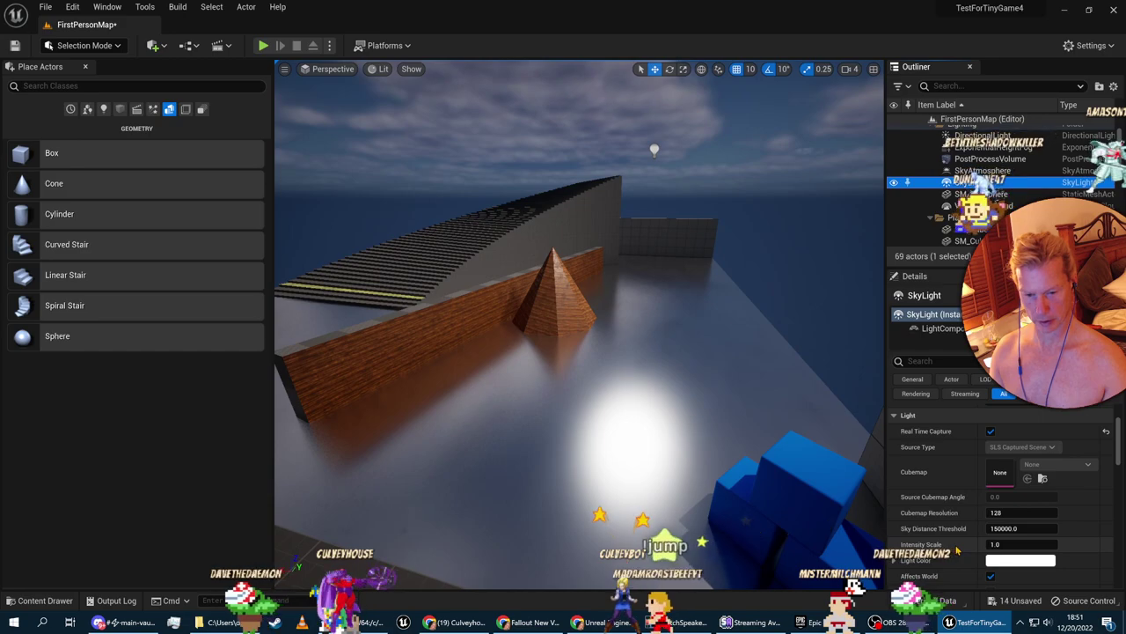
scroll(957, 549, down, 1)
click(1005, 492)
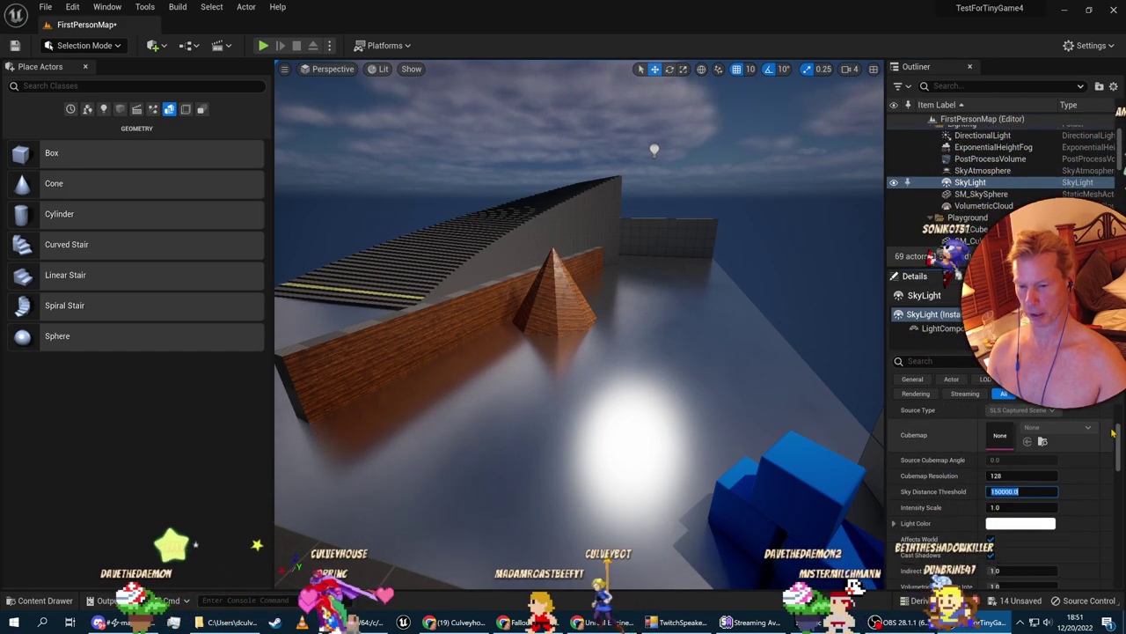
text(500)
key(Return)
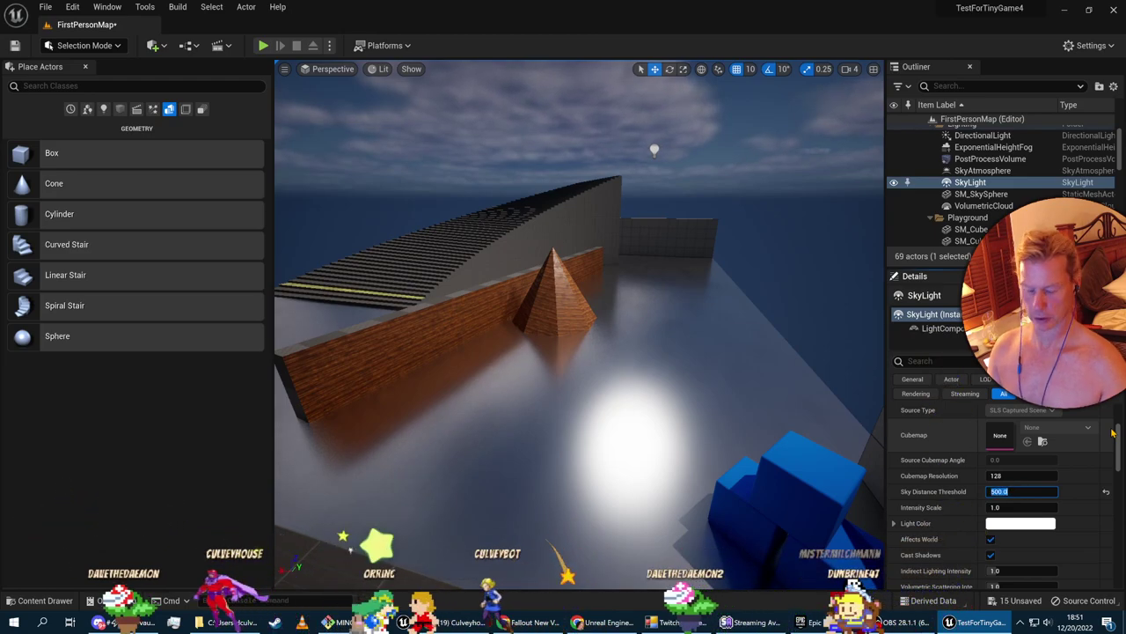
right_drag(765, 335, 765, 335)
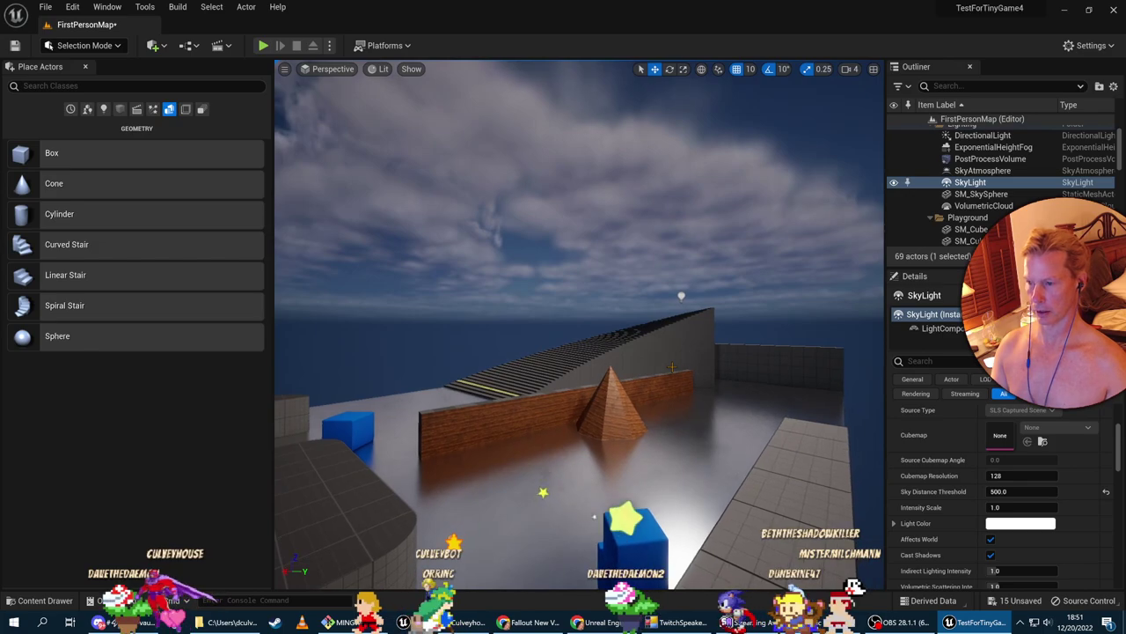
Set the SkyLight's Sky Distance Threshold to 500000 and its Intensity Scale to 2.0, trying 0 on the way
click(1045, 491)
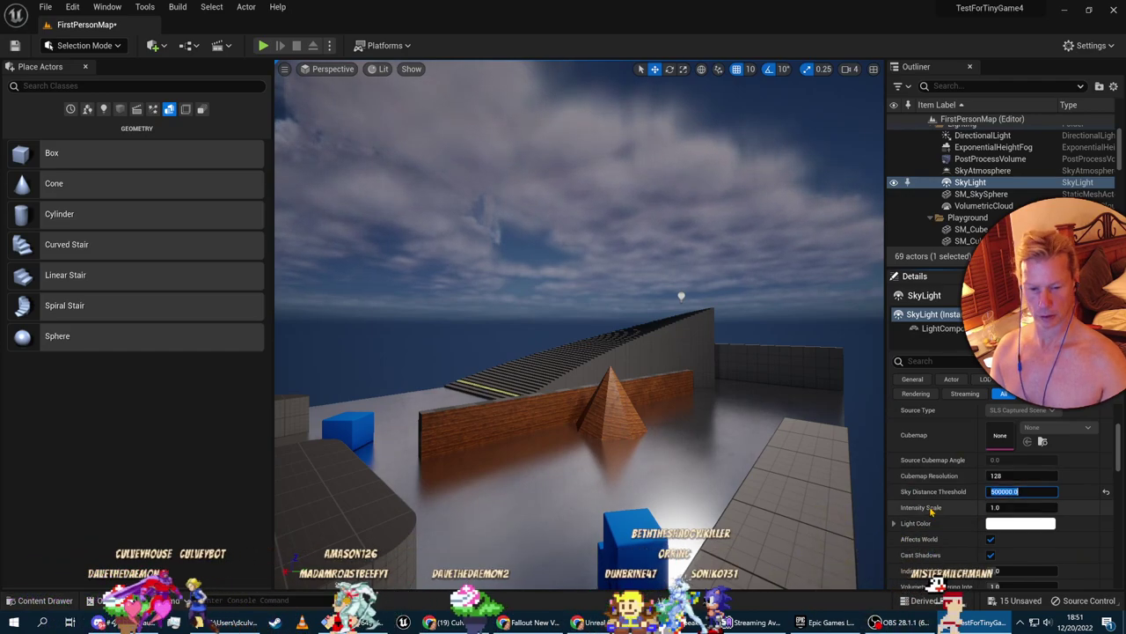
drag(998, 507, 1008, 510)
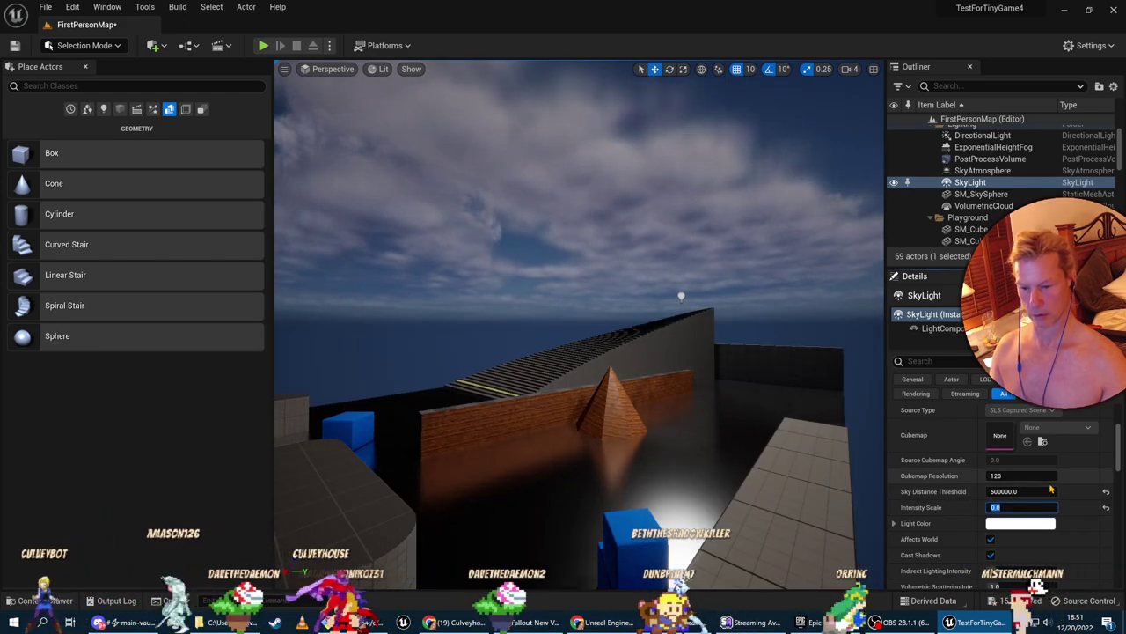
key(Return)
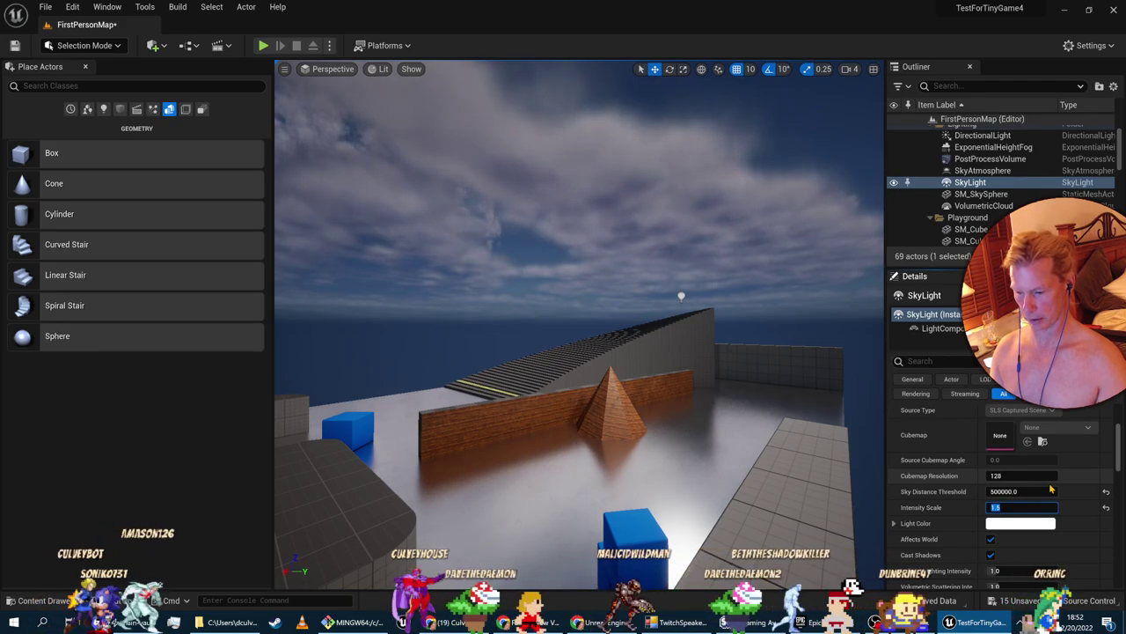
text(2)
key(Return)
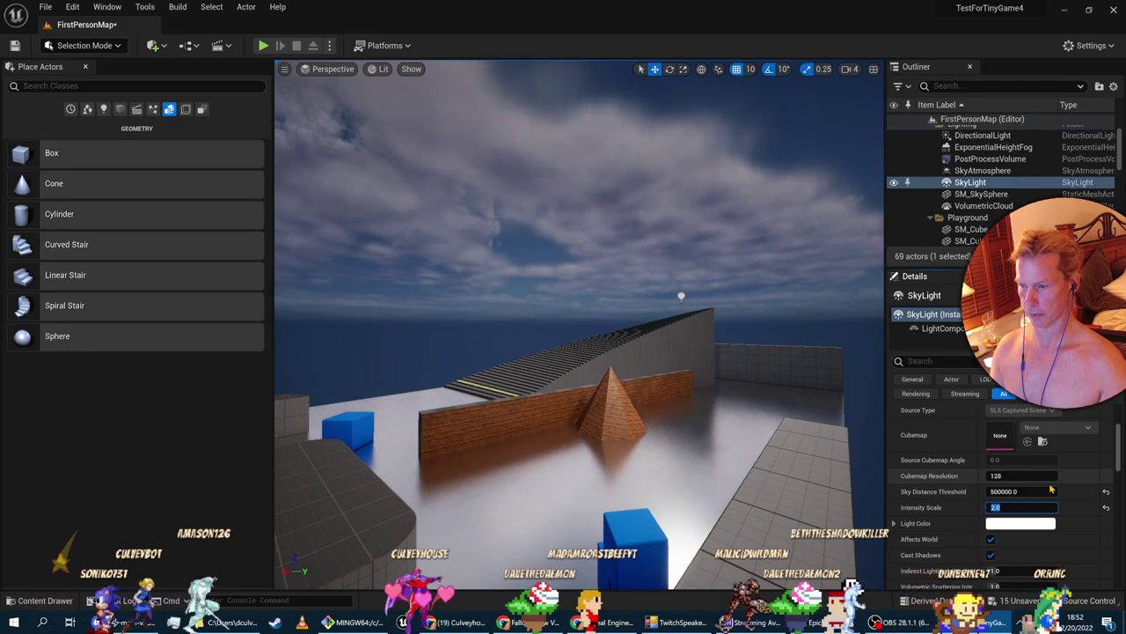
Look around the level, switch to the browser and watch the opening of the Atmosphere & Clouds lecture
right_drag(812, 510, 514, 490)
right_drag(677, 540, 629, 479)
key(alt+Tab)
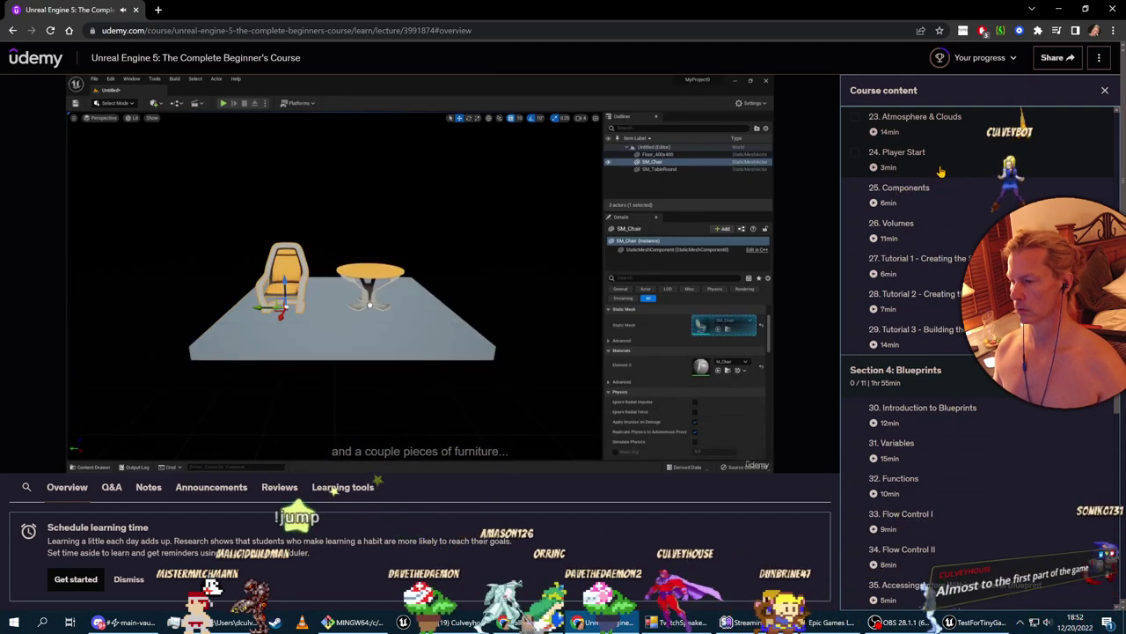
mouse_move(284, 351)
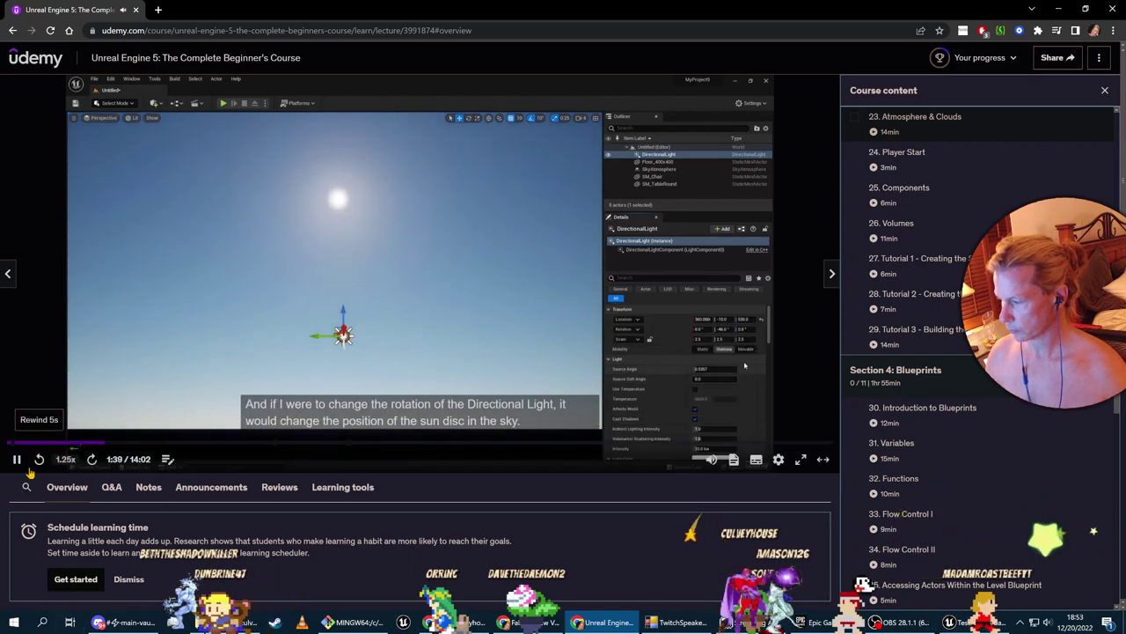
Return to Unreal Editor, bring the sun into view and set the DirectionalLight's Intensity to about 2.42 lux
key(alt+Tab)
right_drag(490, 402, 471, 176)
right_drag(787, 423, 722, 532)
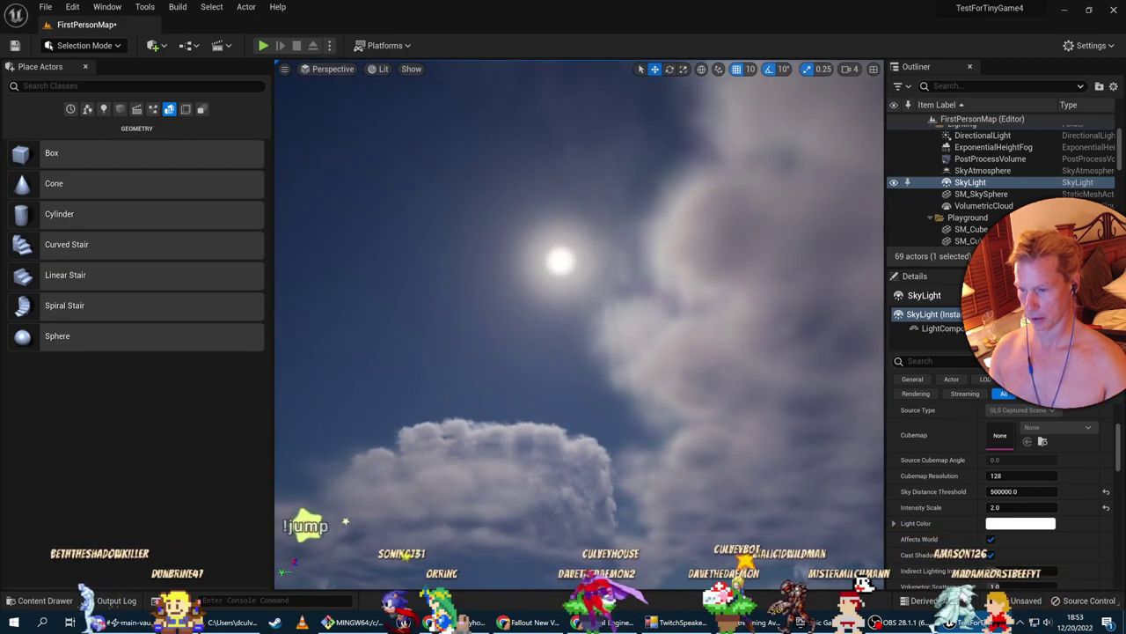
scroll(1012, 515, up, 3)
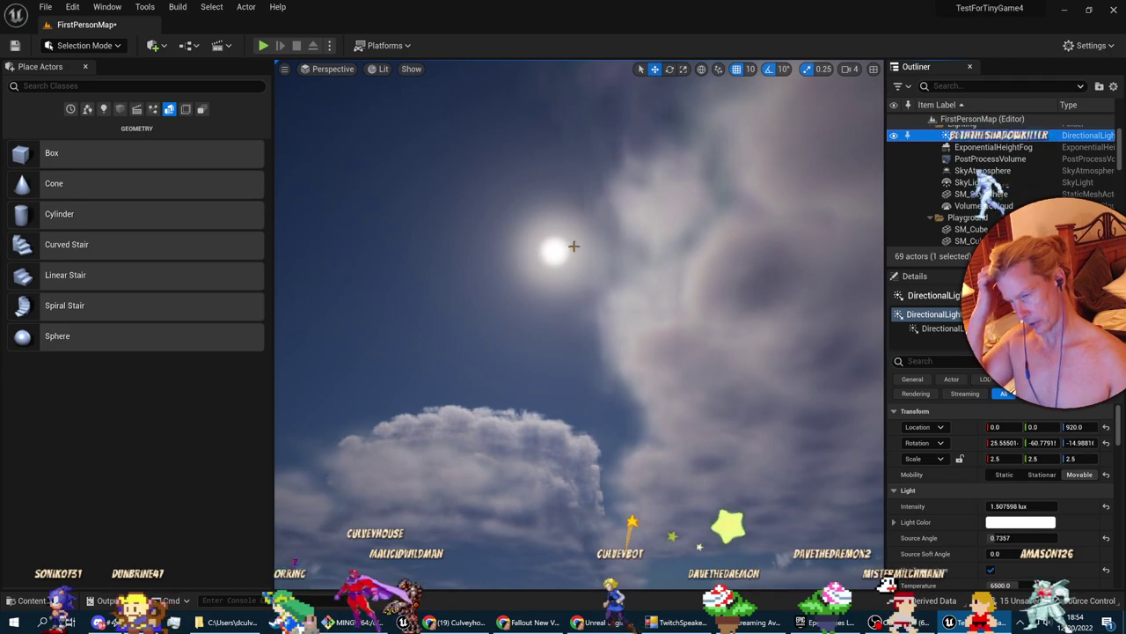
right_drag(745, 371, 844, 519)
right_drag(644, 258, 762, 460)
drag(1015, 507, 1042, 506)
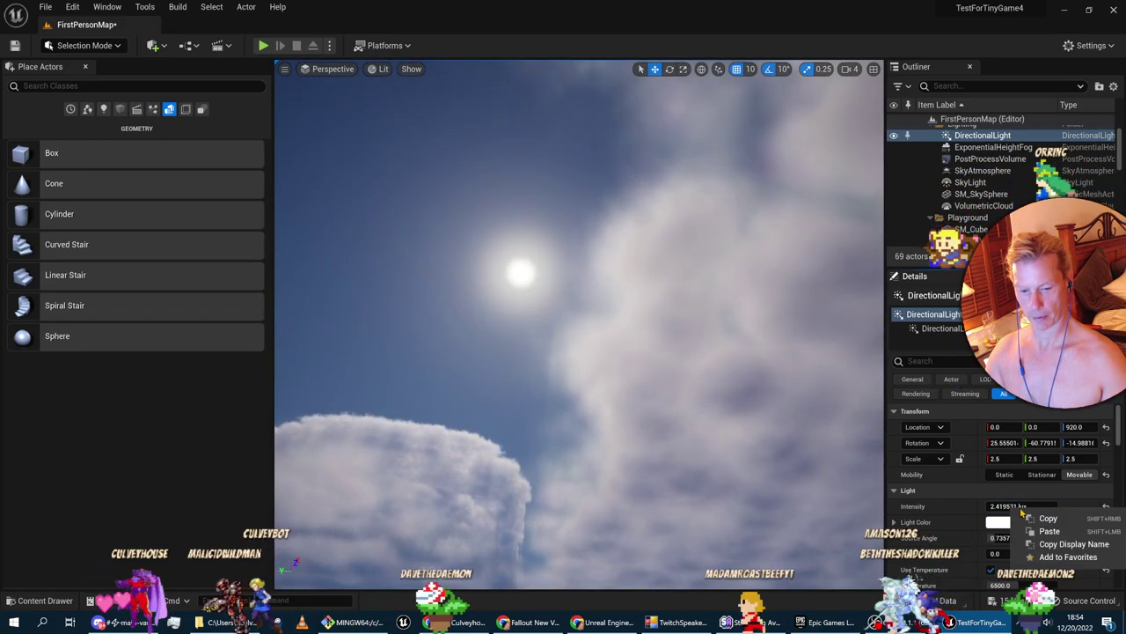
Set the DirectionalLight's Source Angle to 2.5 and Source Soft Angle to 3.1, and look through its remaining settings down to Light Shafts
click(986, 552)
drag(1023, 538, 1030, 537)
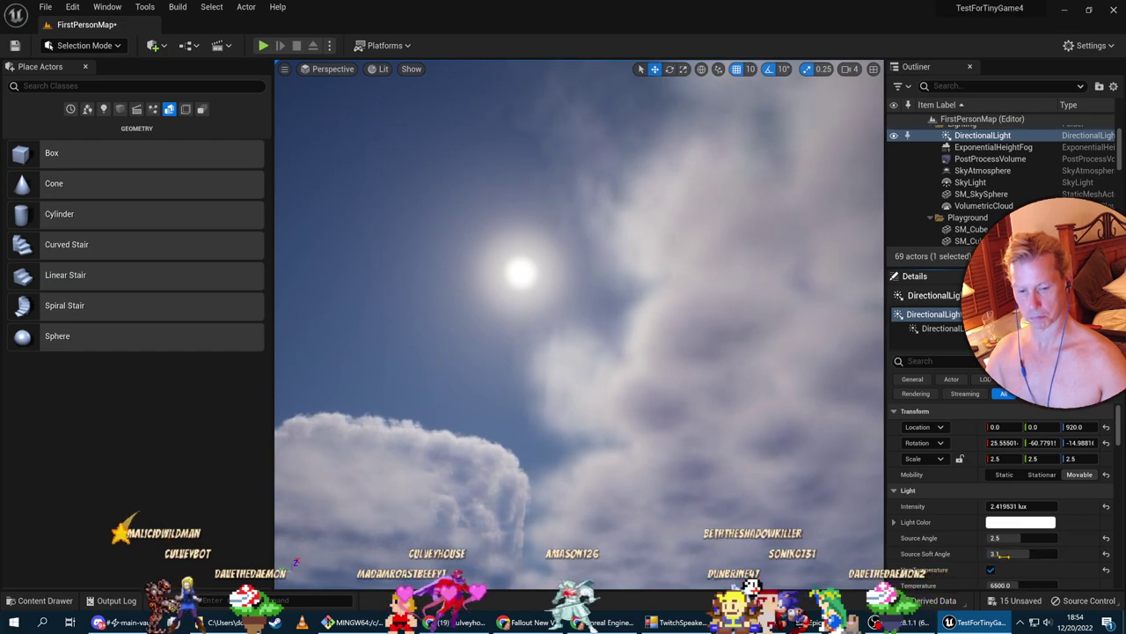
scroll(1043, 583, down, 2)
scroll(1042, 578, down, 7)
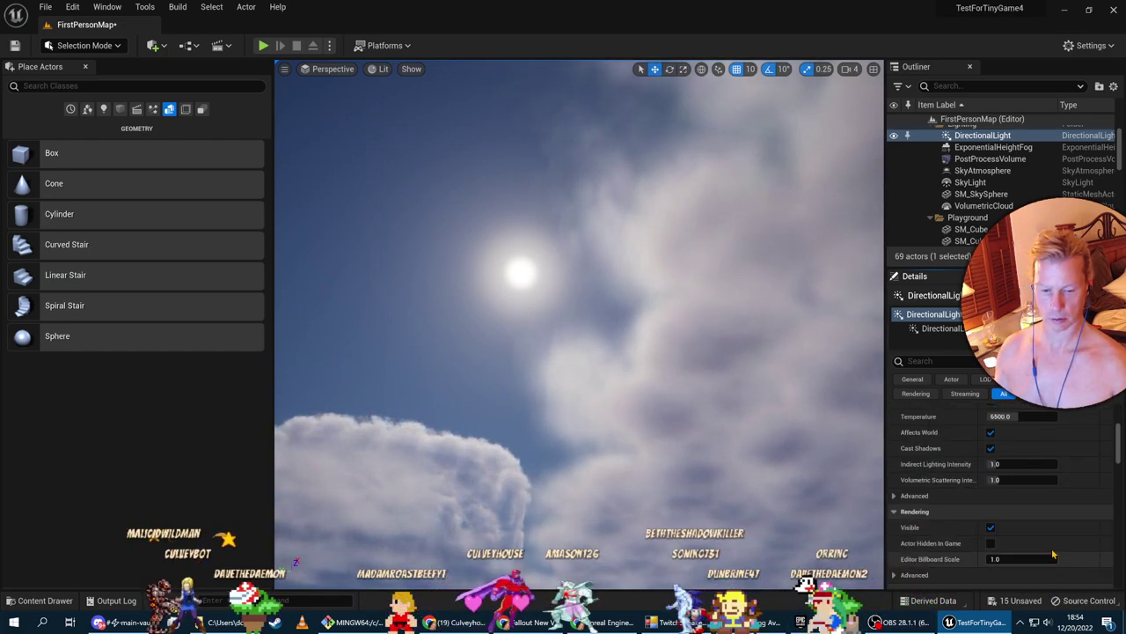
scroll(972, 552, down, 9)
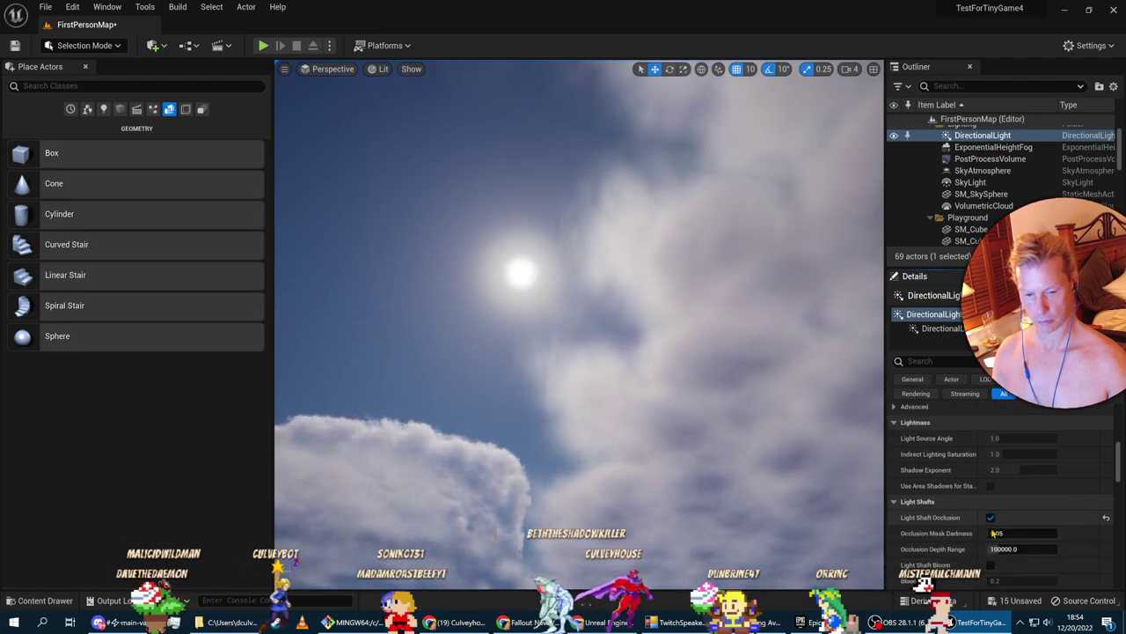
scroll(992, 532, down, 3)
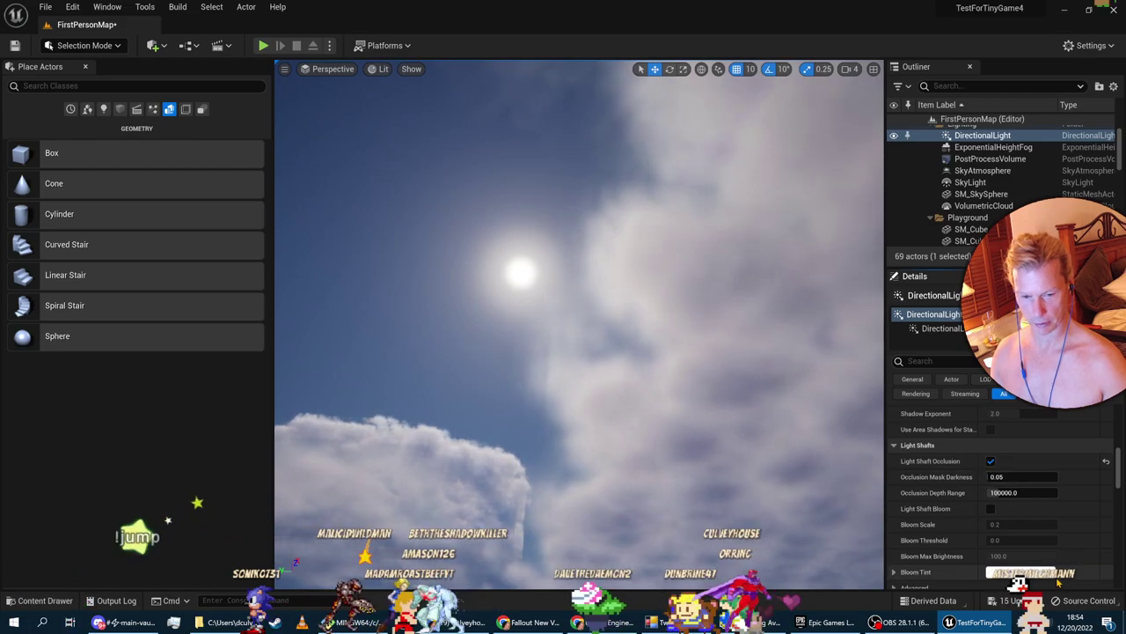
Switch to the Udemy lecture and replay the part from about 1:25 on Source Angle and rotating the Directional Light
key(alt+Tab)
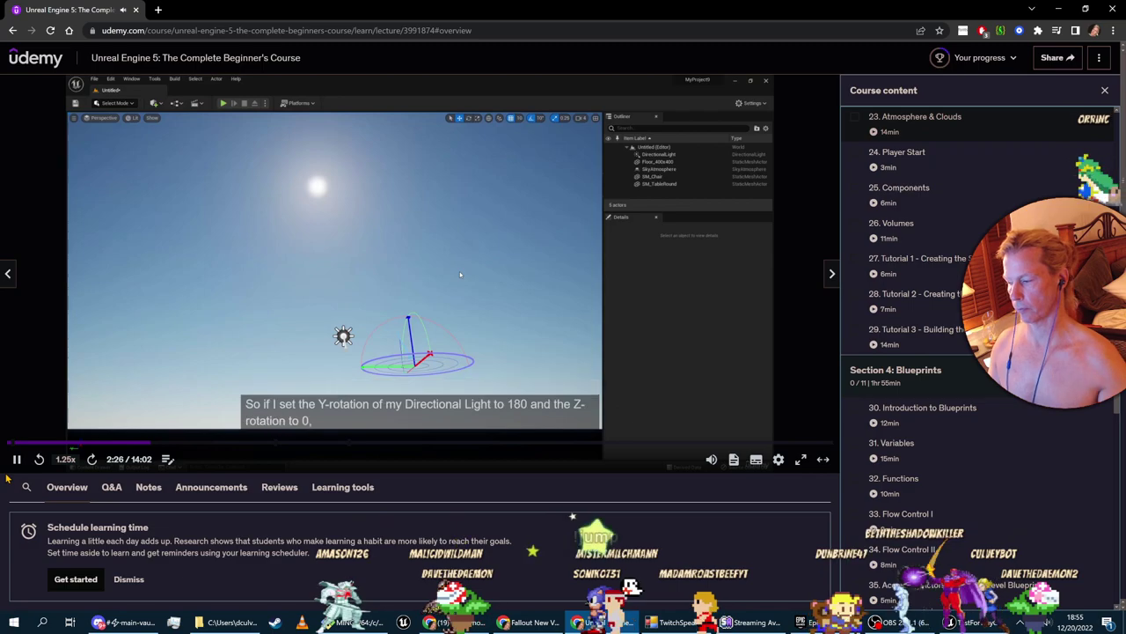
click(132, 442)
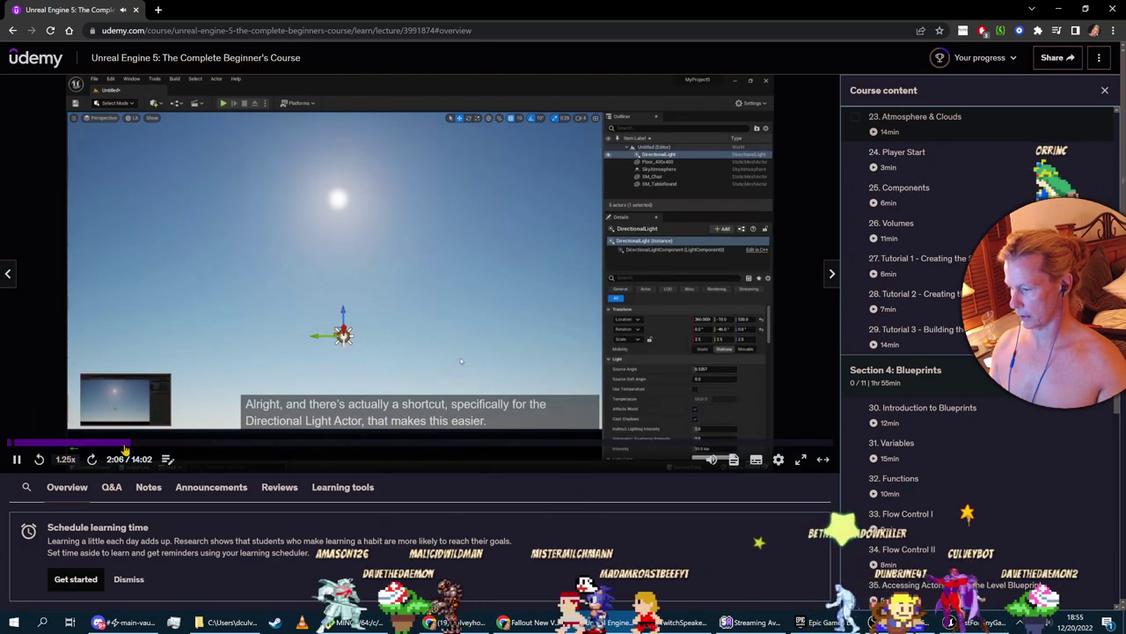
click(107, 442)
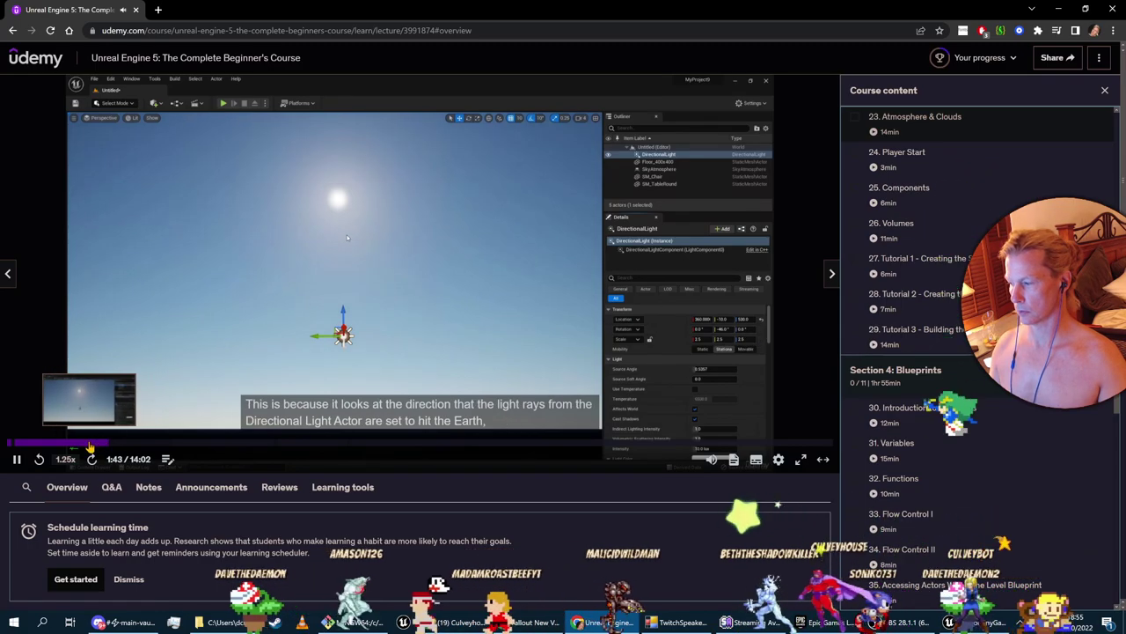
click(89, 442)
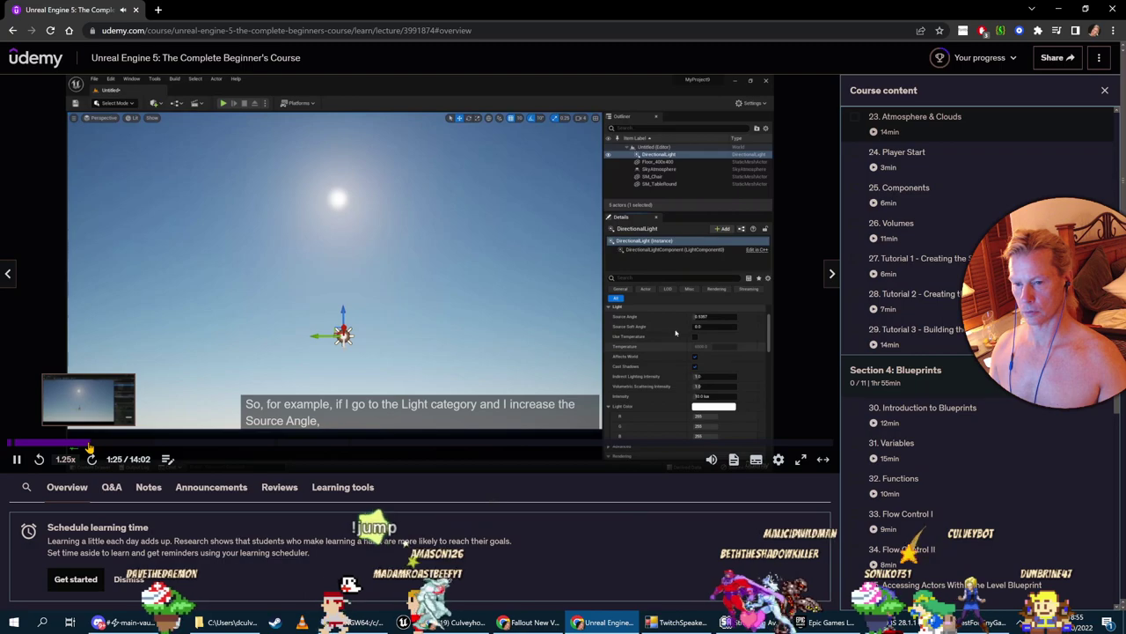
click(100, 444)
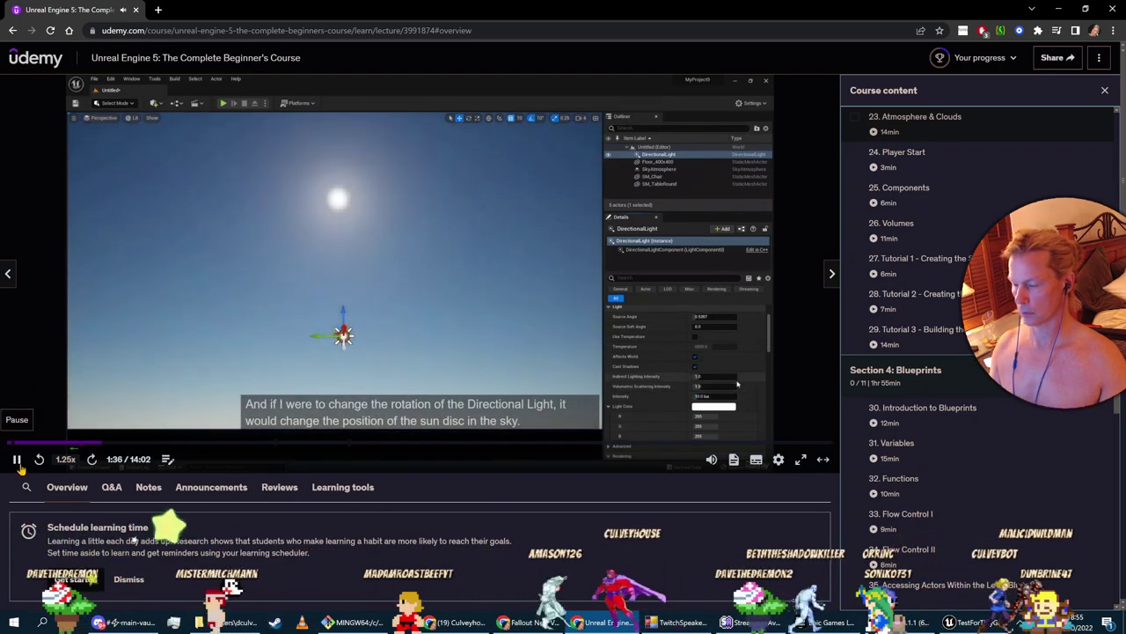
Back in Unreal Editor, set the DirectionalLight's X rotation to about 61.8° and its Y rotation to -70°
key(alt+Tab)
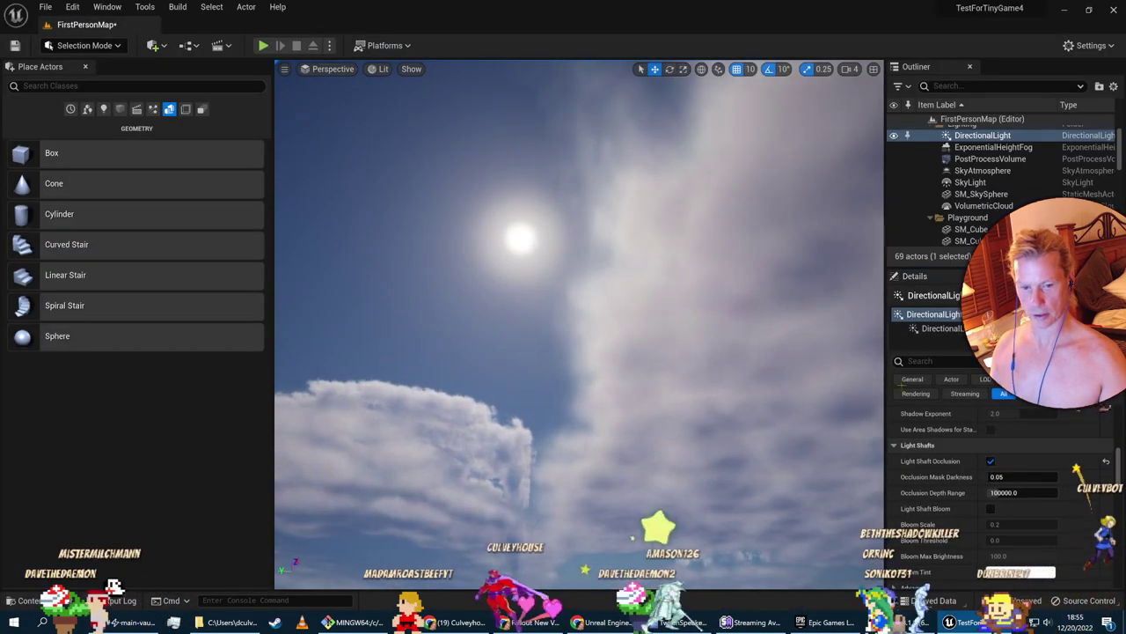
scroll(1006, 482, up, 5)
scroll(1006, 483, up, 5)
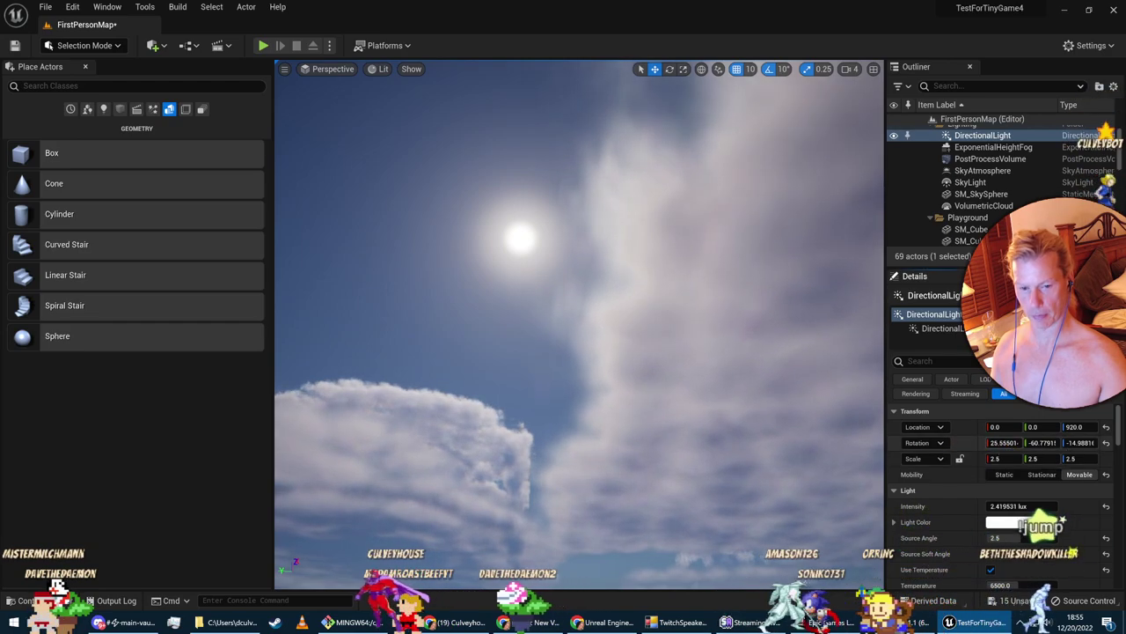
mouse_move(1041, 442)
mouse_down()
mouse_move(1050, 442)
mouse_move(1025, 442)
mouse_up()
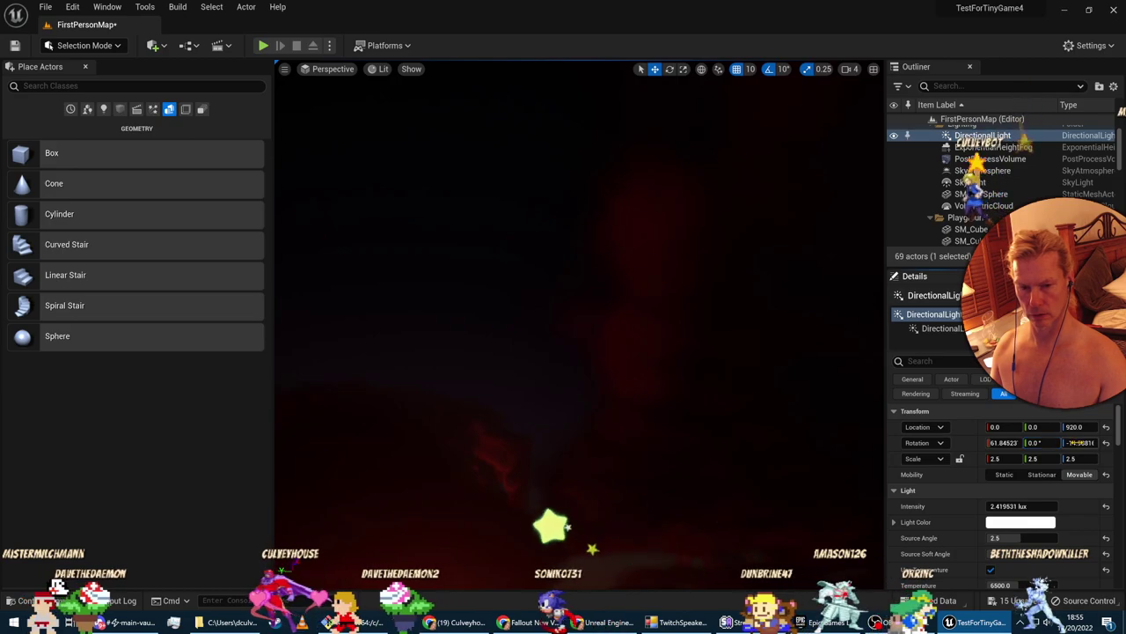
key(ctrl+z)
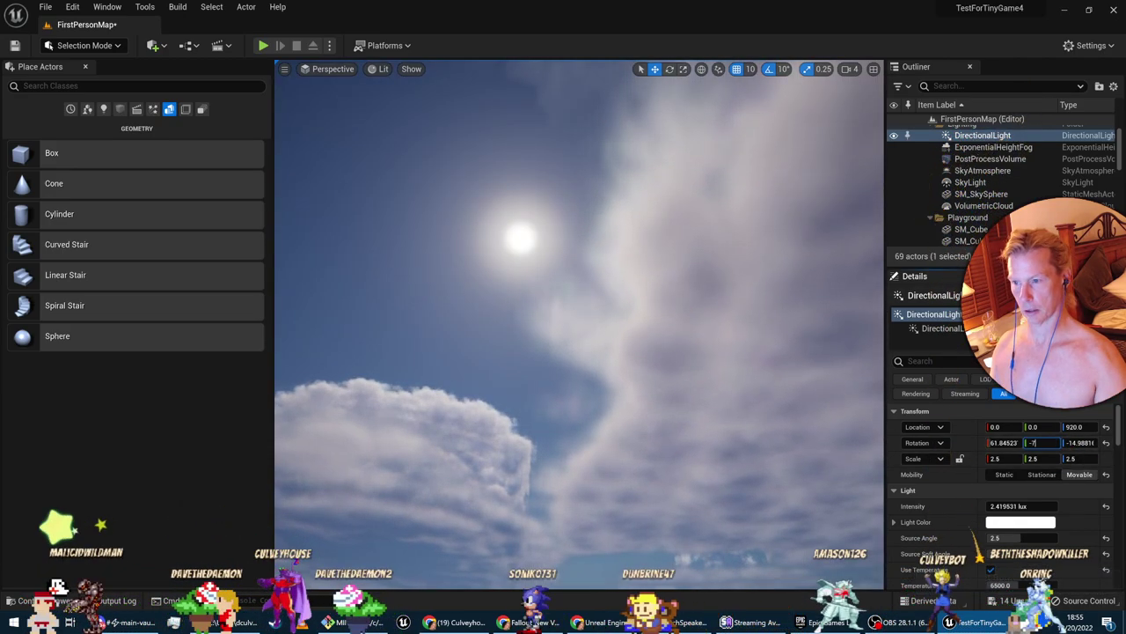
text(-70)
key(Return)
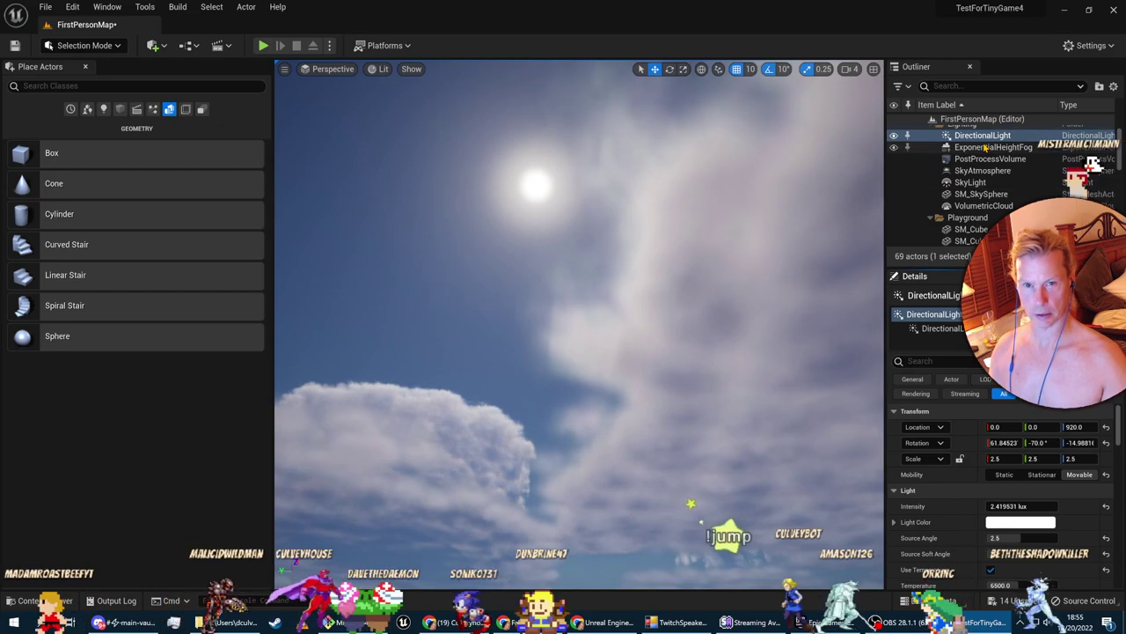
Rotate the DirectionalLight with the Rotate gizmo to about 159.7°, -28.9°, -125.4° and view the lighting across the level
click(669, 68)
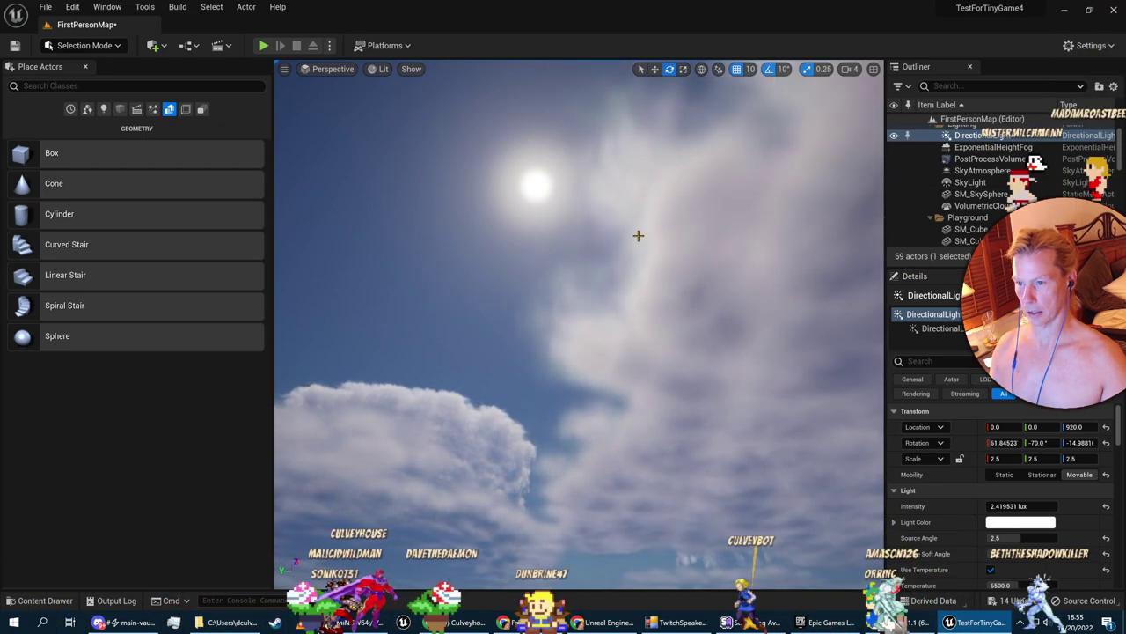
right_drag(579, 264, 685, 378)
key(w)
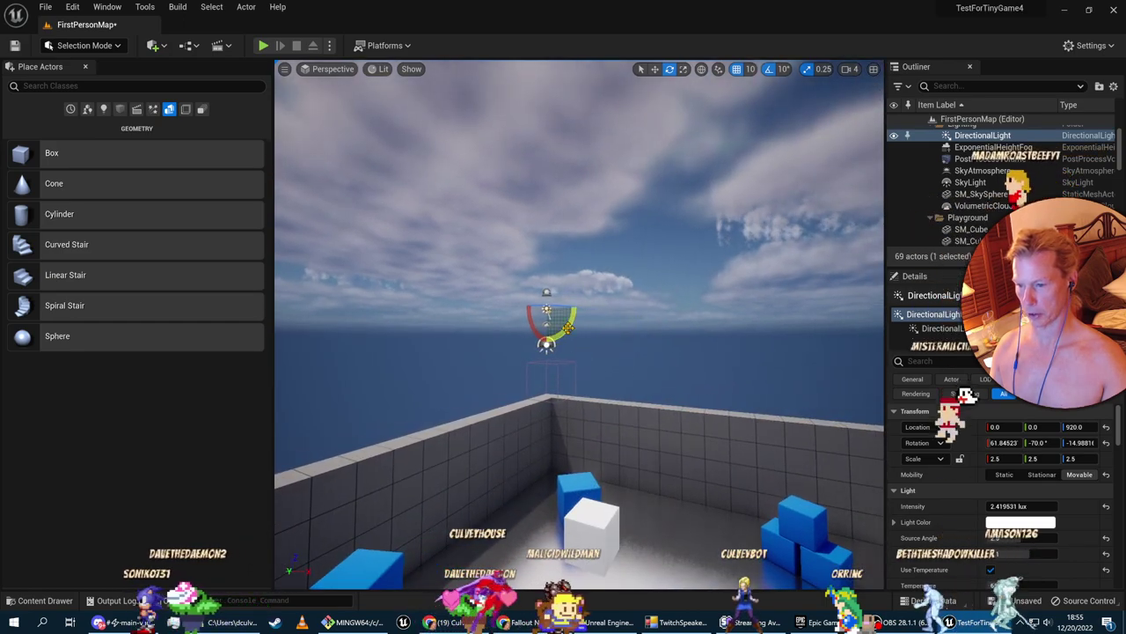
drag(572, 326, 562, 280)
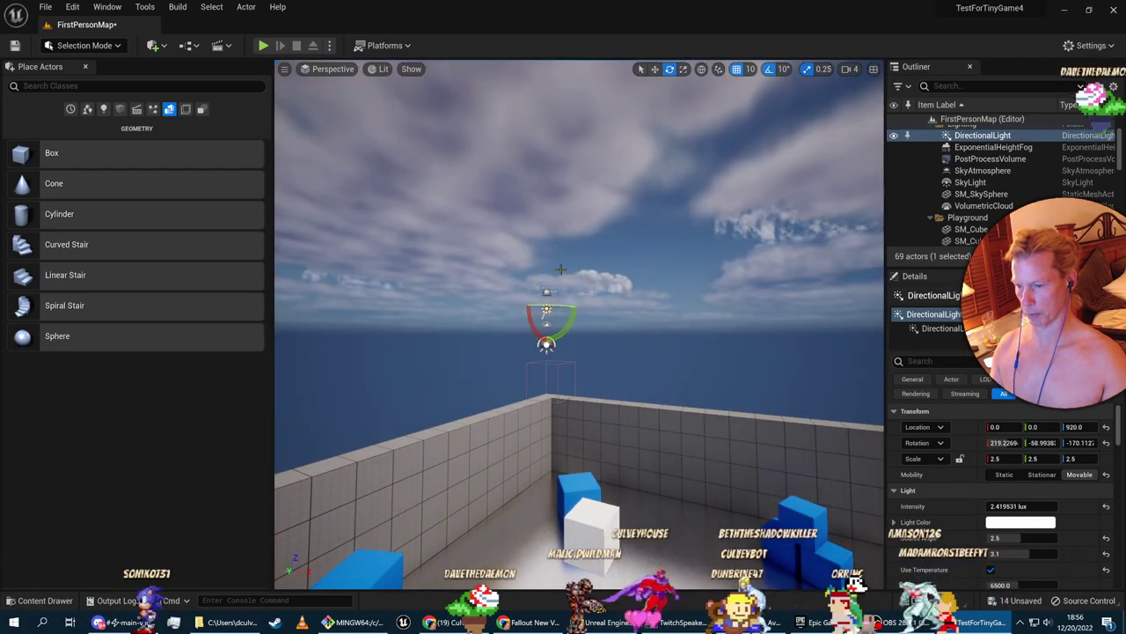
drag(528, 315, 539, 282)
right_drag(526, 318, 569, 429)
right_drag(579, 326, 475, 264)
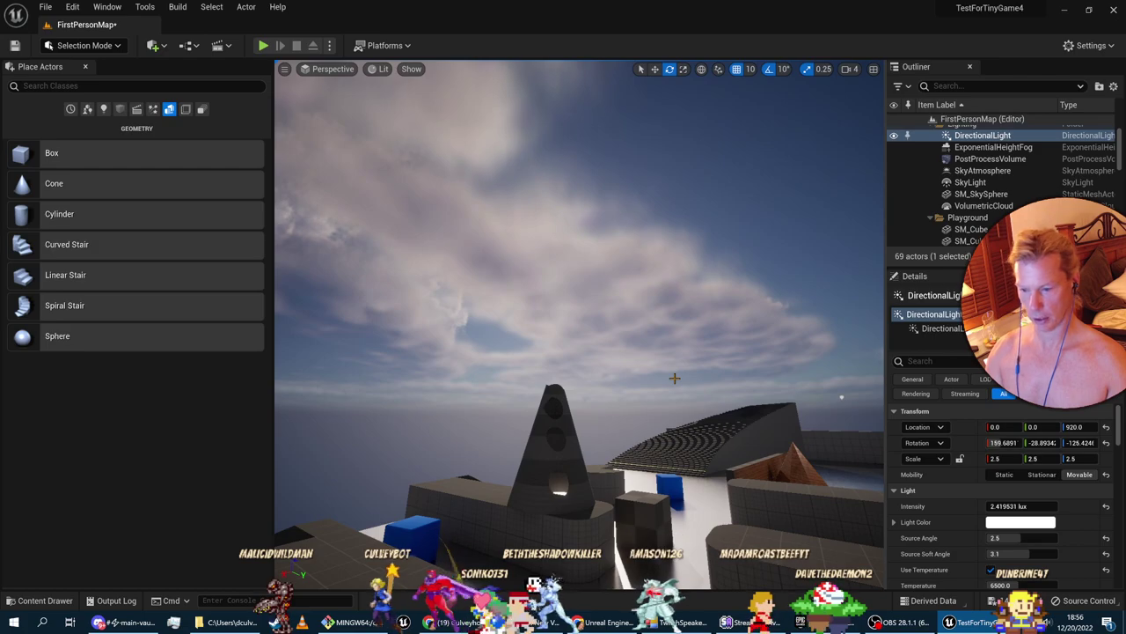
Move the sun disc down near the horizon for a sunset, rotating the DirectionalLight to about -4.8° in Y and -88.8° in Z
key(ctrl+l)
drag(695, 350, 732, 409)
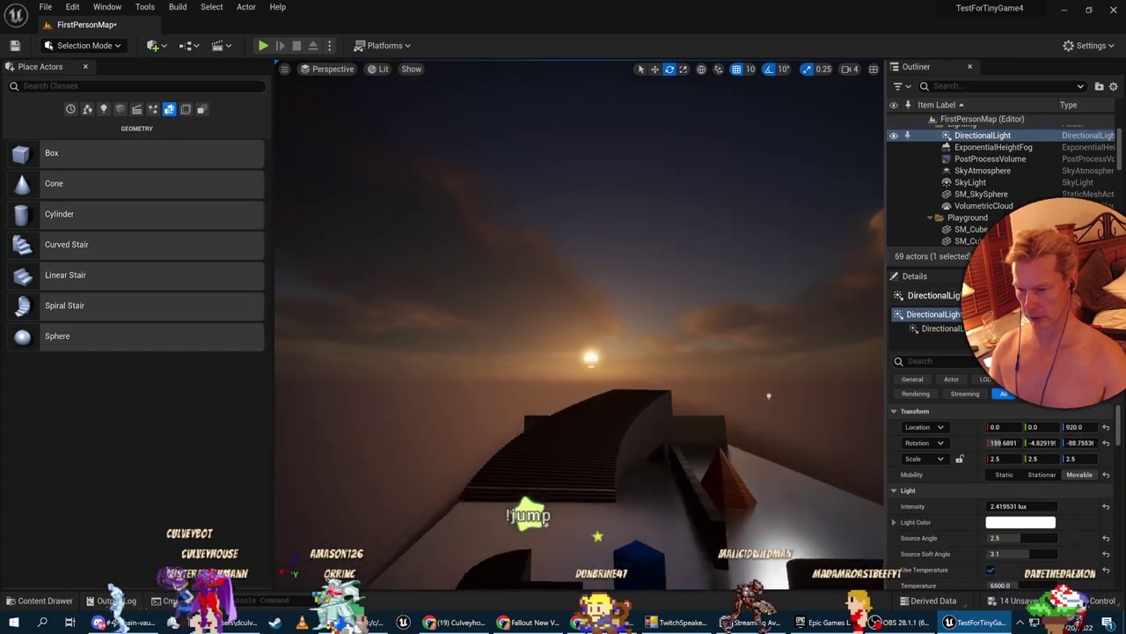
right_drag(732, 408, 732, 411)
key(a)
key(d)
right_drag(639, 403, 662, 459)
key(w)
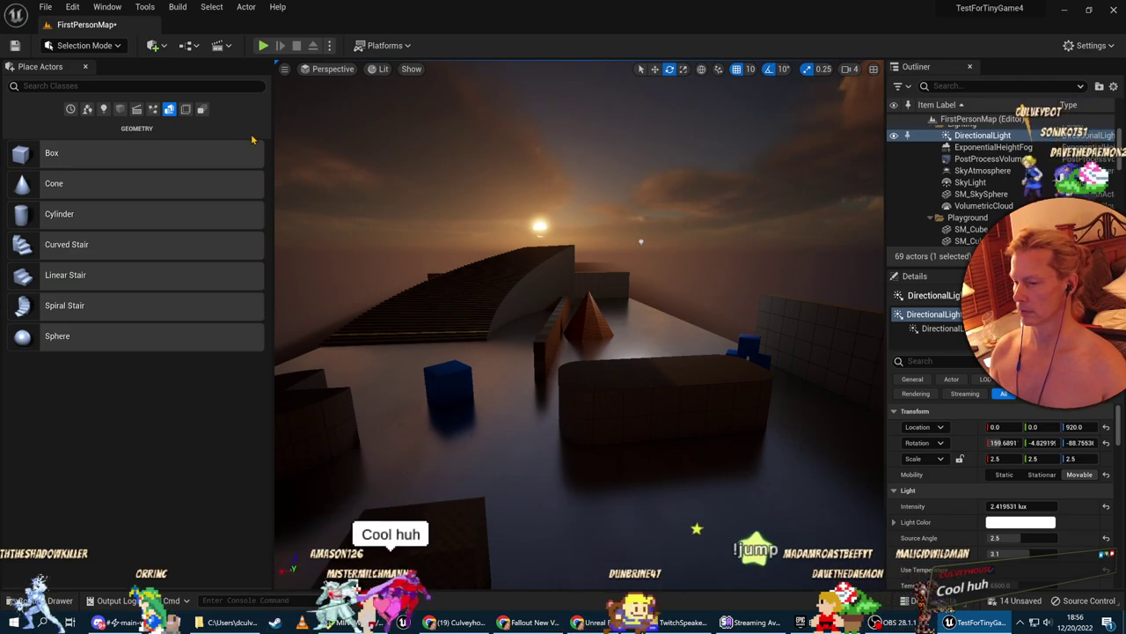
Watch the lecture up to its SkyAtmosphere settings, return to Unreal Editor and select the SkyAtmosphere actor with the sunset in view
key(alt+Tab)
click(16, 459)
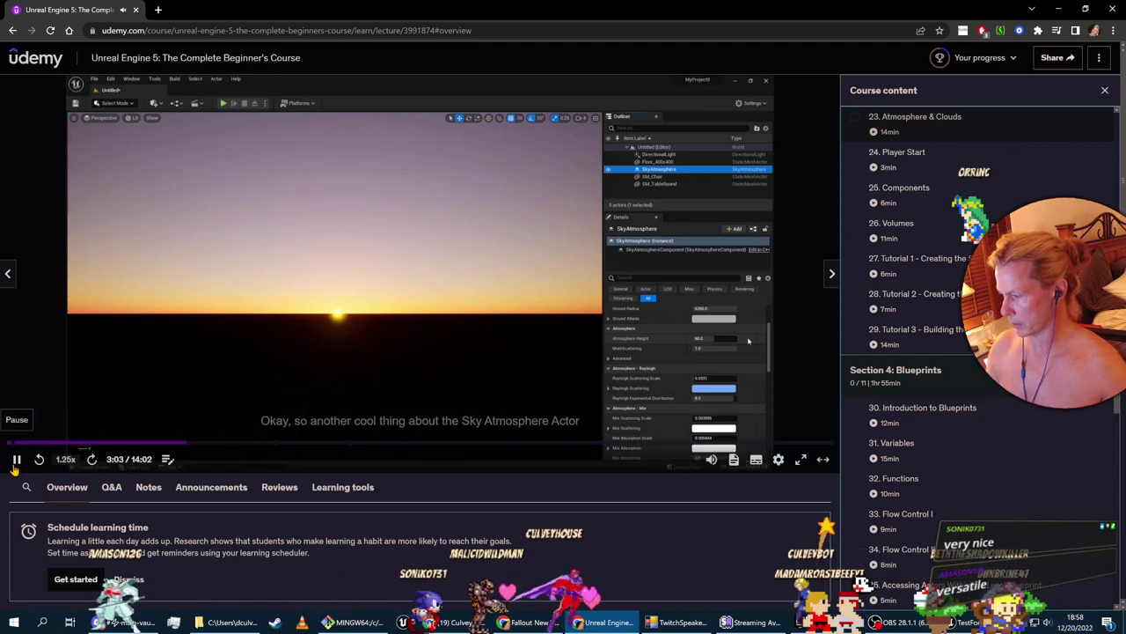
key(alt+Tab)
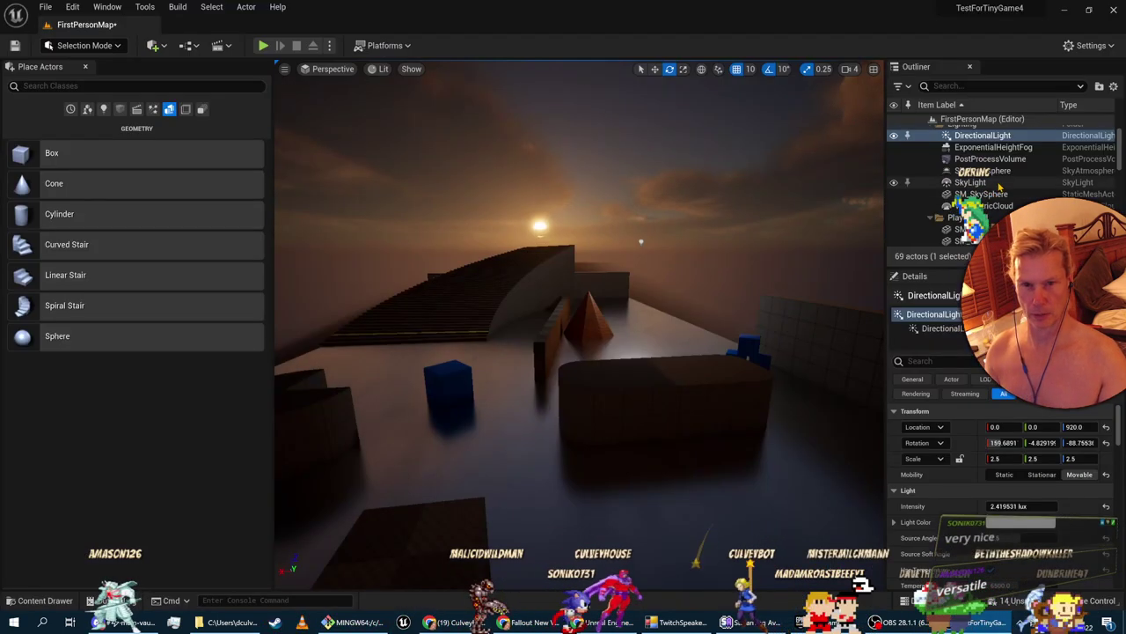
scroll(999, 185, up, 1)
right_drag(748, 358, 717, 339)
key(d)
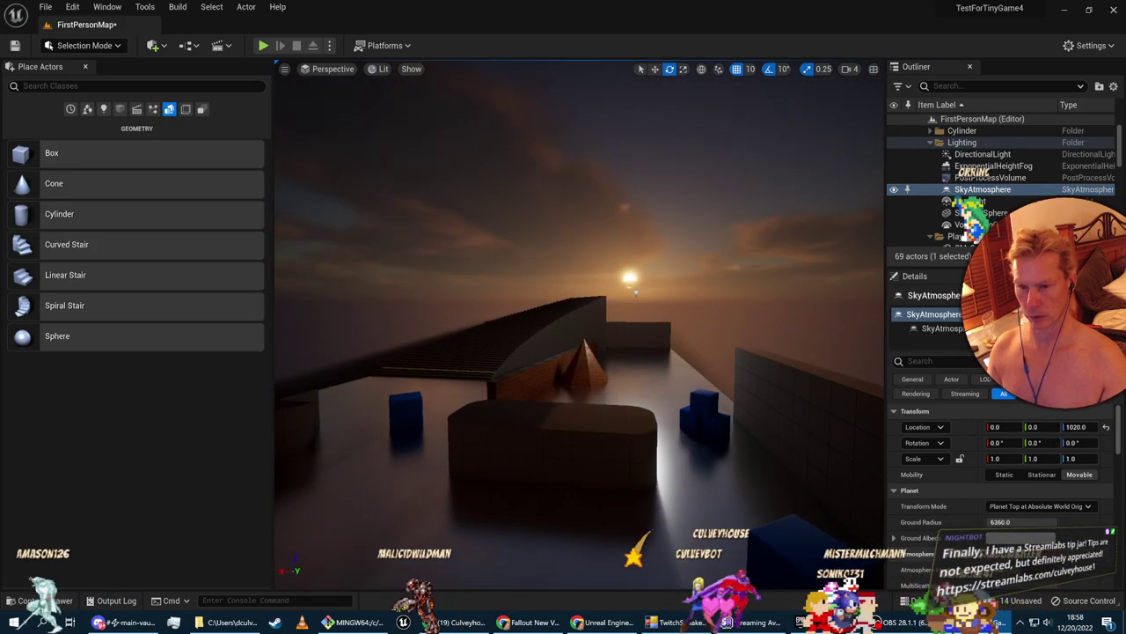
Try a Ground Radius of 1.0 on the SkyAtmosphere and raise it to about 1386
scroll(1018, 476, down, 1)
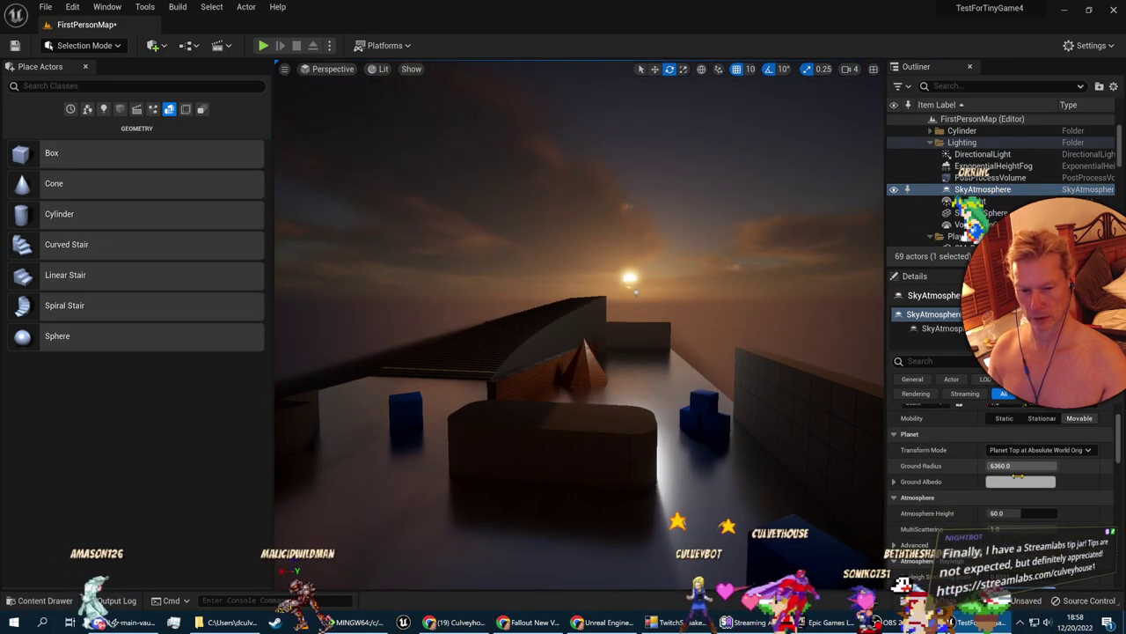
mouse_move(1052, 466)
mouse_down()
mouse_move(1020, 465)
mouse_move(1042, 466)
mouse_up()
text(1.0)
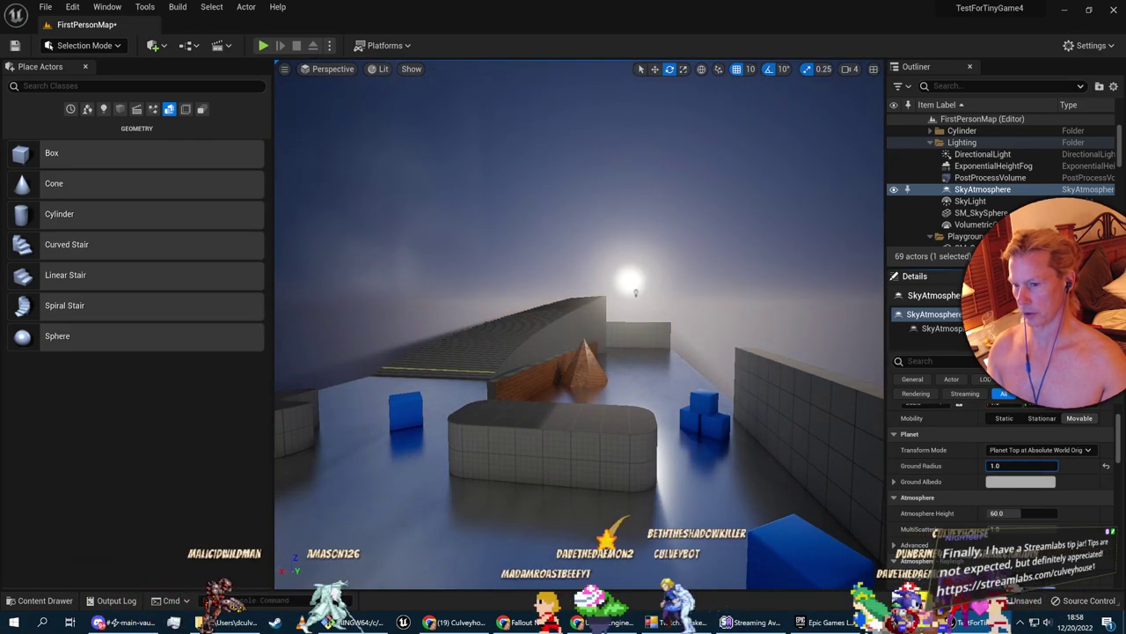
key(Return)
drag(1020, 466, 1042, 465)
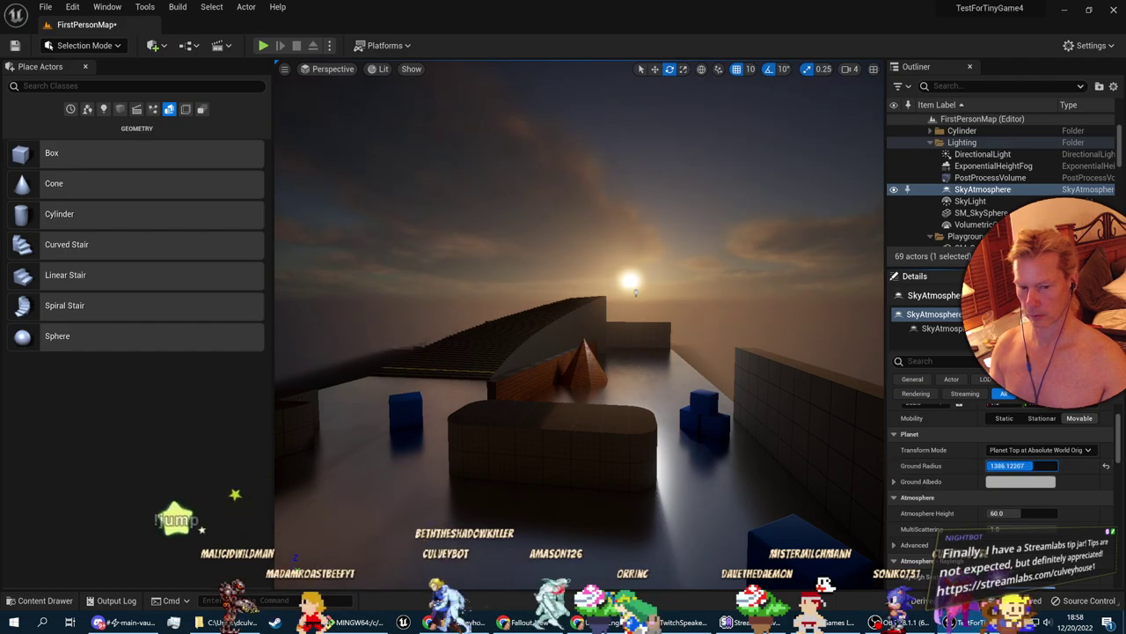
Raise the SkyAtmosphere's Ground Radius to 7000, check the lecture's Atmosphere Height part and return to Unreal Editor
mouse_move(1053, 465)
mouse_down()
mouse_move(987, 465)
mouse_move(1051, 466)
mouse_up()
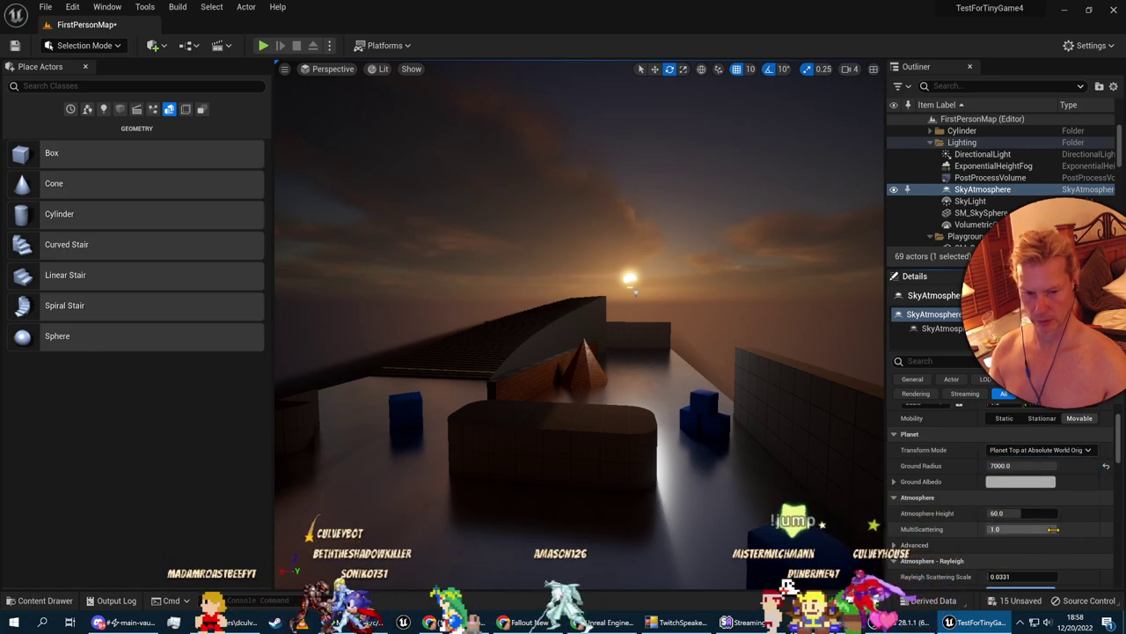
key(alt+Tab)
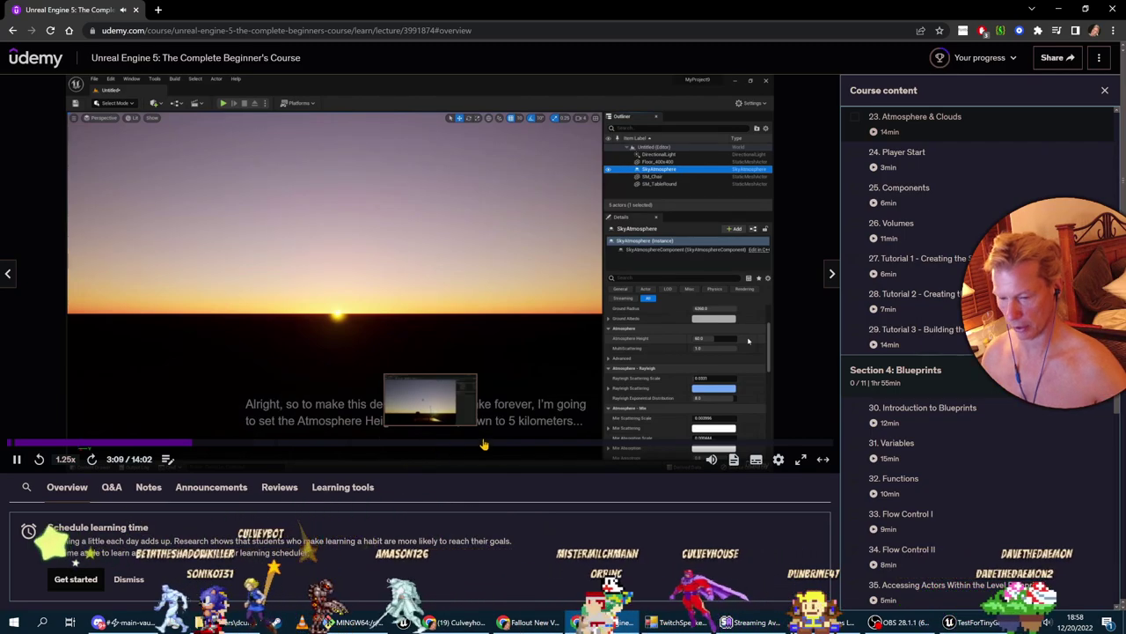
key(alt+Tab)
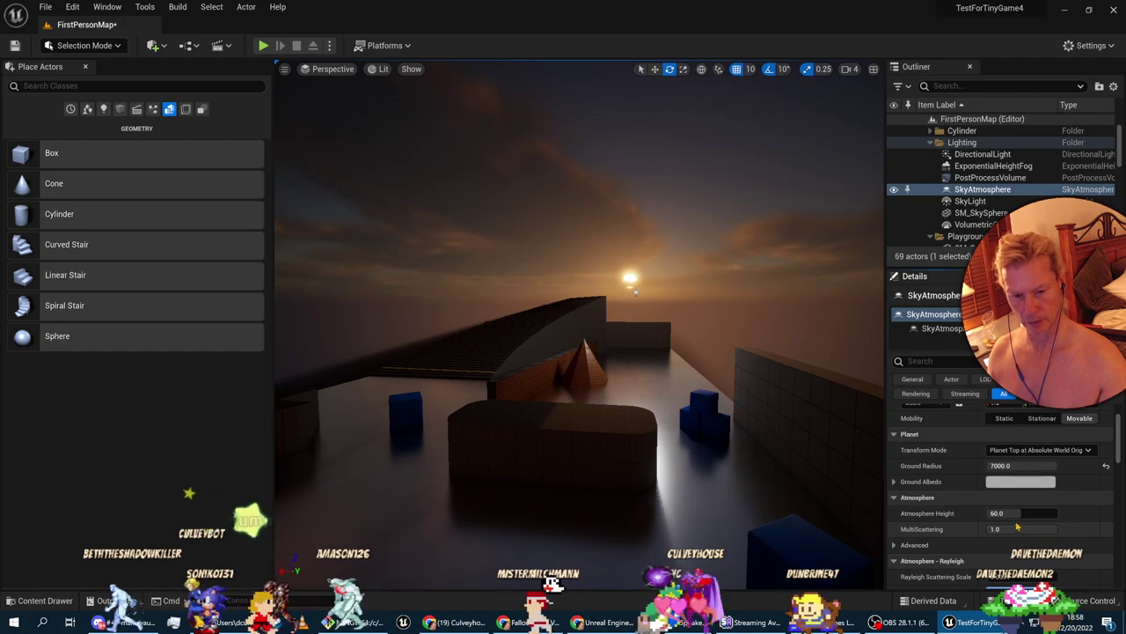
Try an Atmosphere Height of 1.0 on the SkyAtmosphere and raise it to about 105
mouse_move(1019, 513)
mouse_down()
mouse_move(987, 513)
mouse_move(1023, 513)
mouse_up()
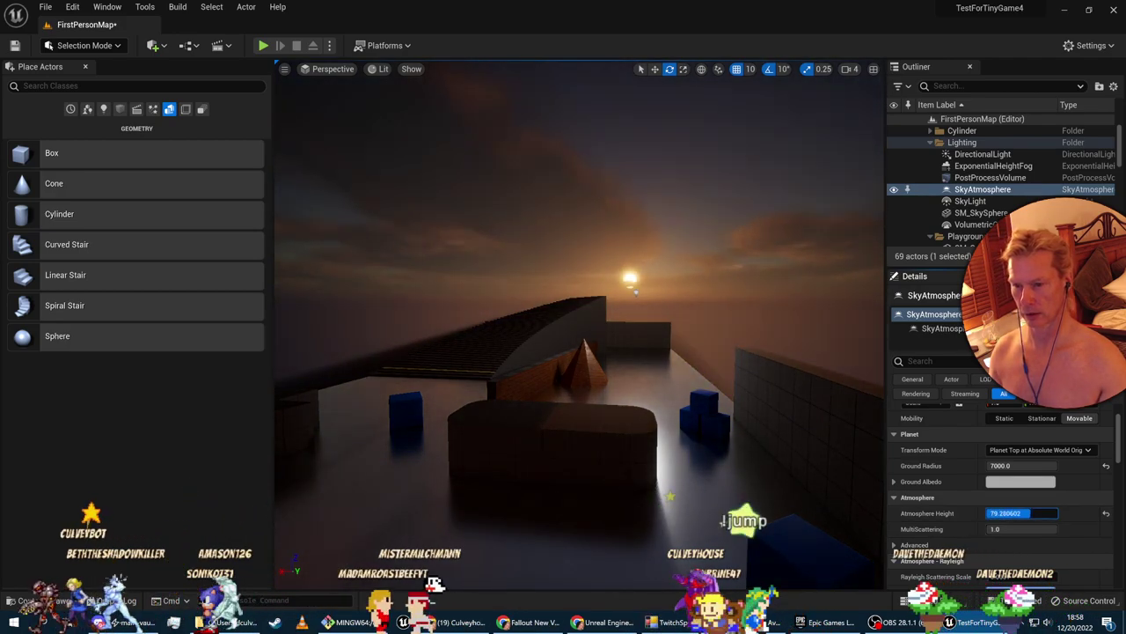
text(1.0)
key(Return)
drag(1020, 513, 1020, 513)
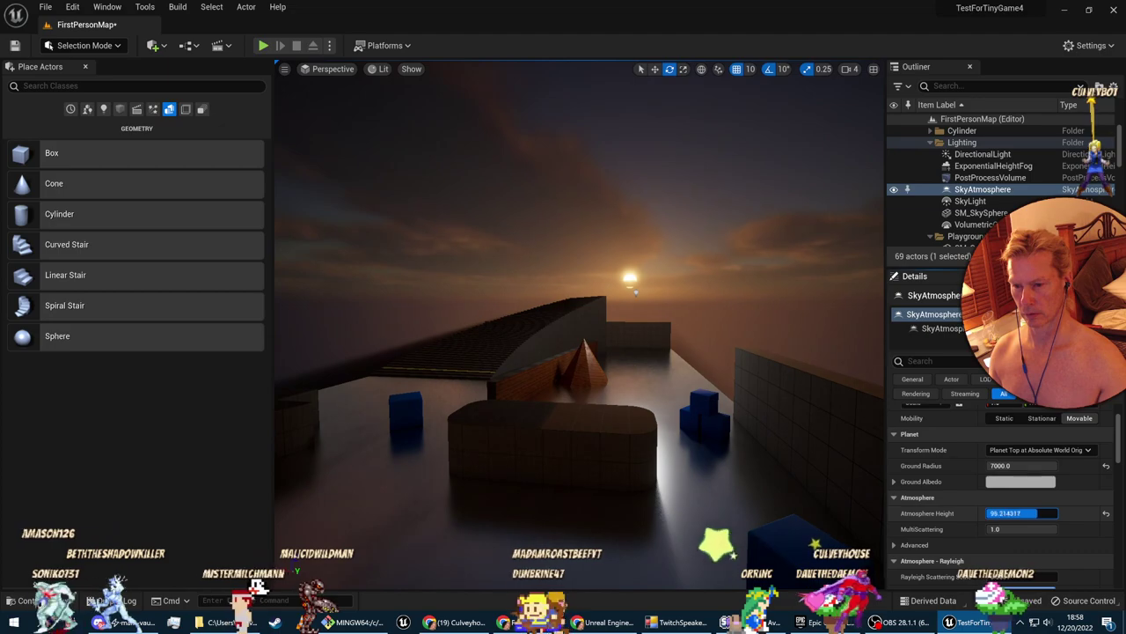
Watch the lecture up to its Rayleigh Scattering explanation, view the sunset from farther back in the level, pause the lecture and return to Unreal Editor
key(alt+Tab)
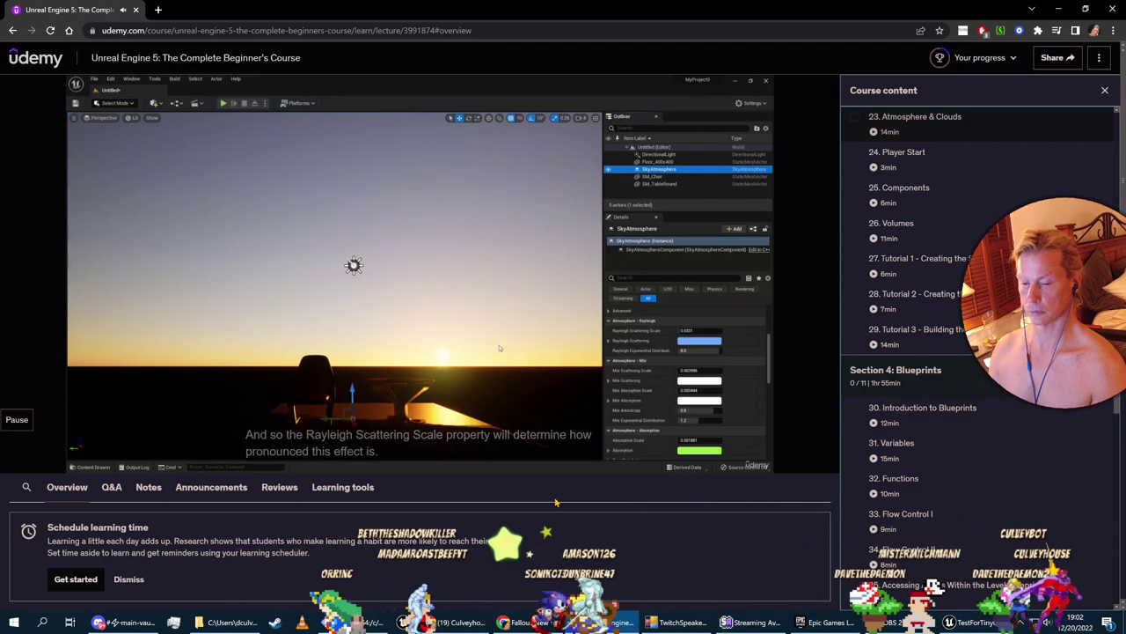
key(alt+Tab)
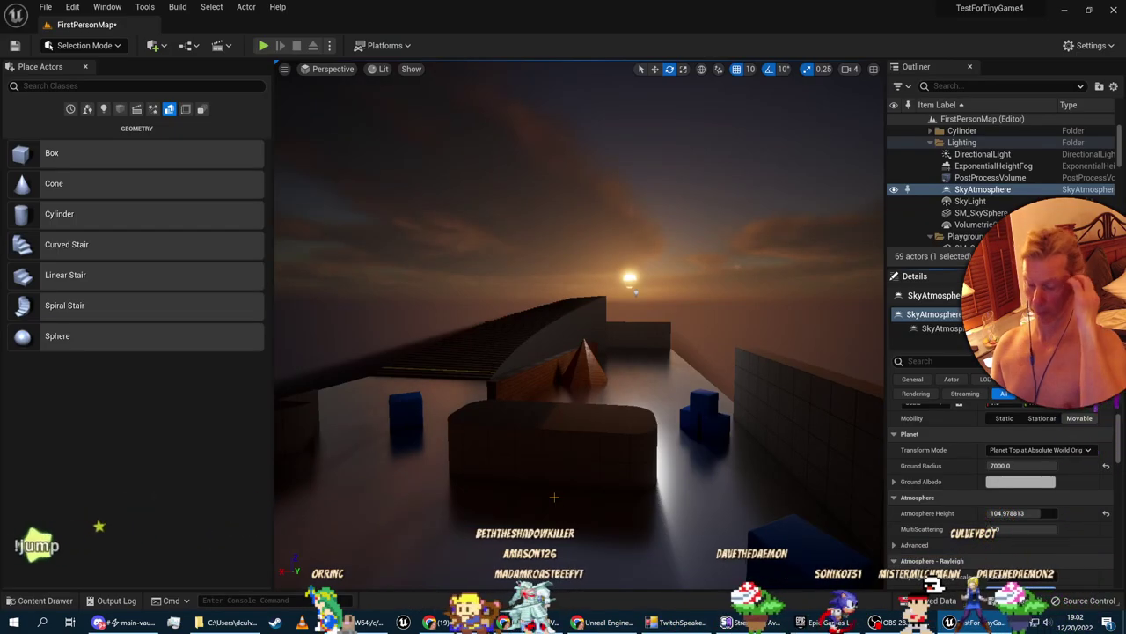
key(w)
mouse_move(596, 418)
right_down()
mouse_move(639, 427)
mouse_move(501, 413)
mouse_move(602, 419)
right_up()
key(w)
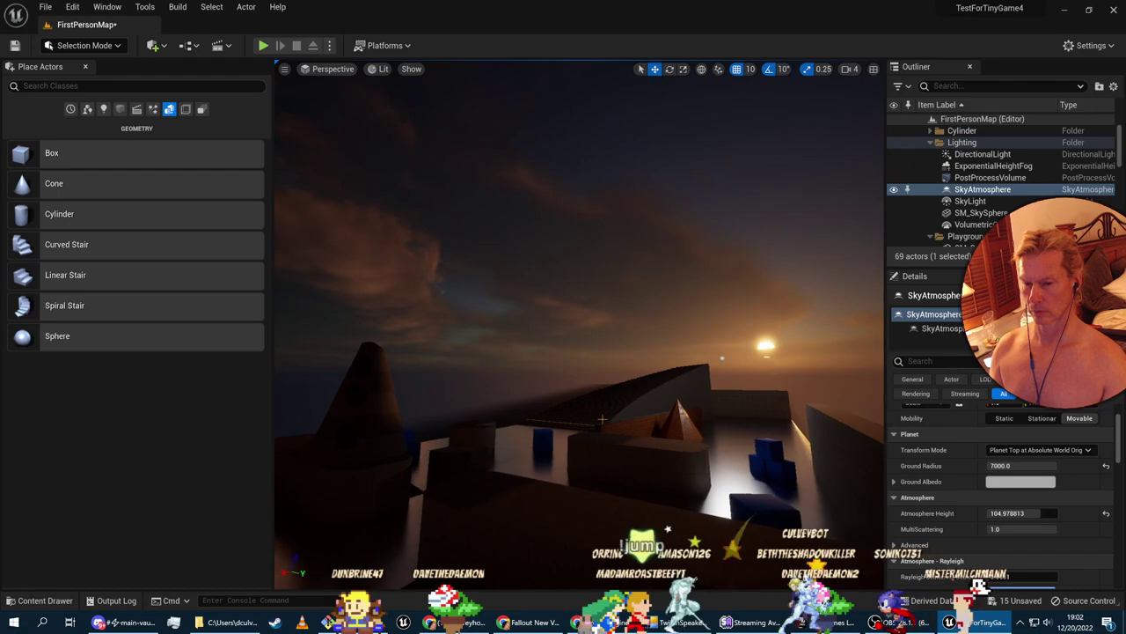
key(Escape)
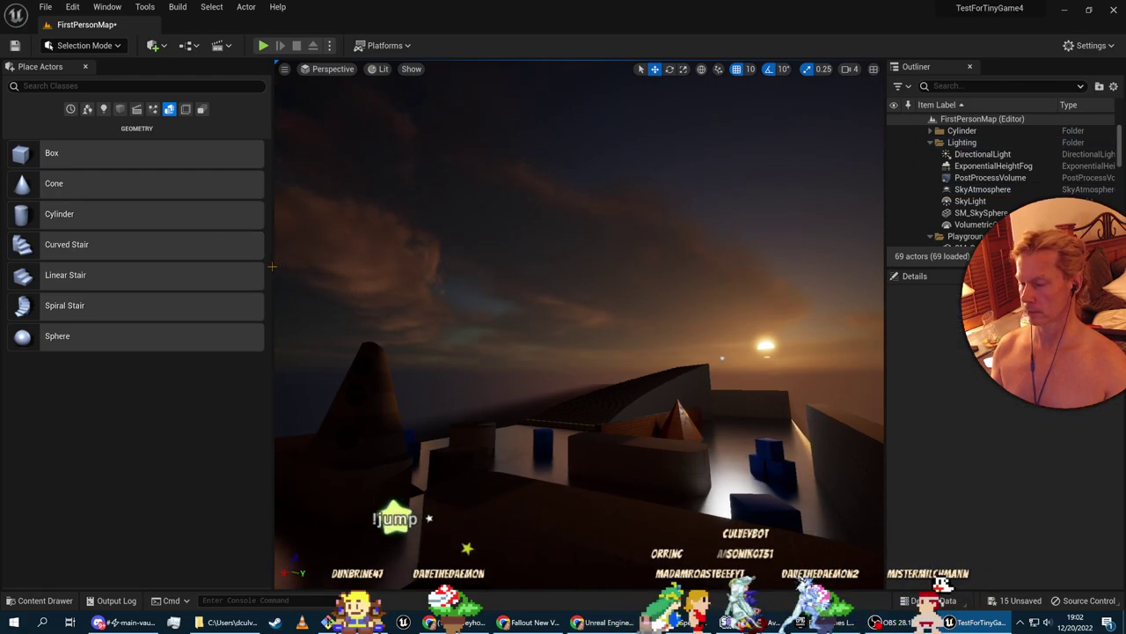
key(alt+Tab)
click(15, 461)
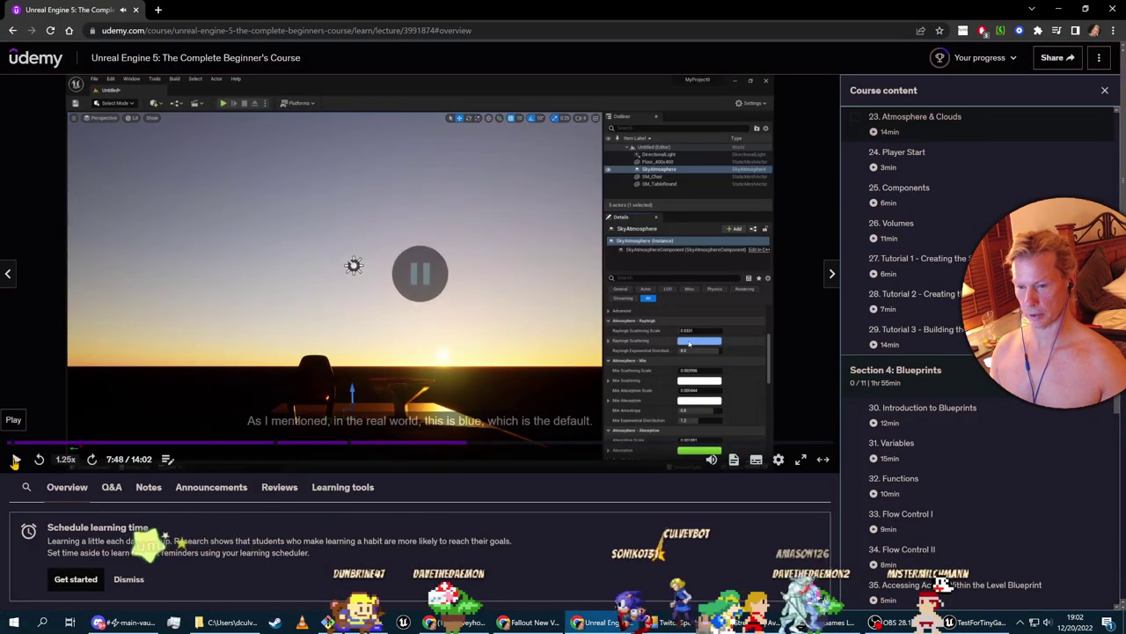
key(alt+Tab)
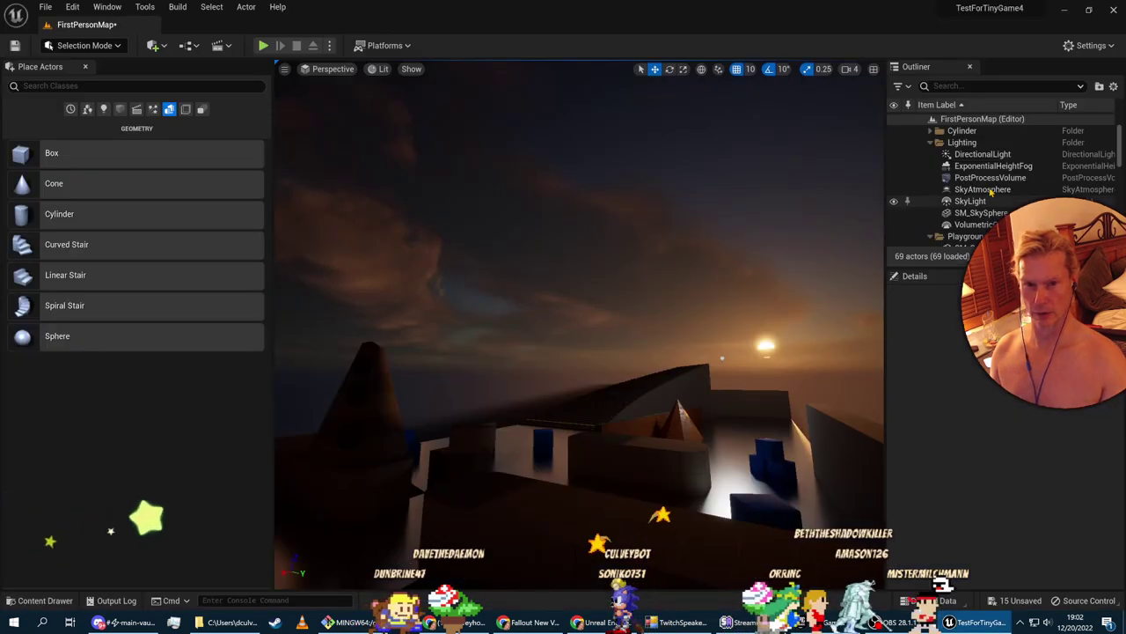
Select the SkyAtmosphere actor and tint its Ground Albedo a pale grey-green
click(986, 190)
scroll(985, 504, up, 1)
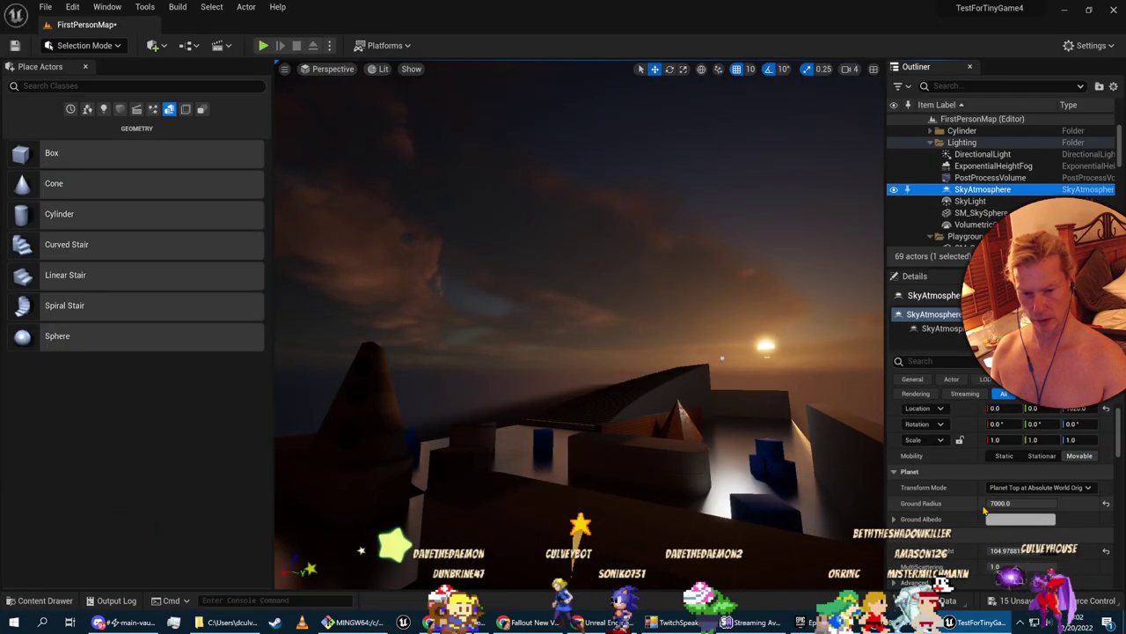
click(995, 500)
mouse_move(825, 401)
mouse_down()
mouse_move(807, 409)
mouse_move(790, 389)
mouse_move(838, 405)
mouse_move(882, 390)
mouse_move(774, 426)
mouse_move(813, 401)
mouse_up()
click(924, 382)
click(922, 592)
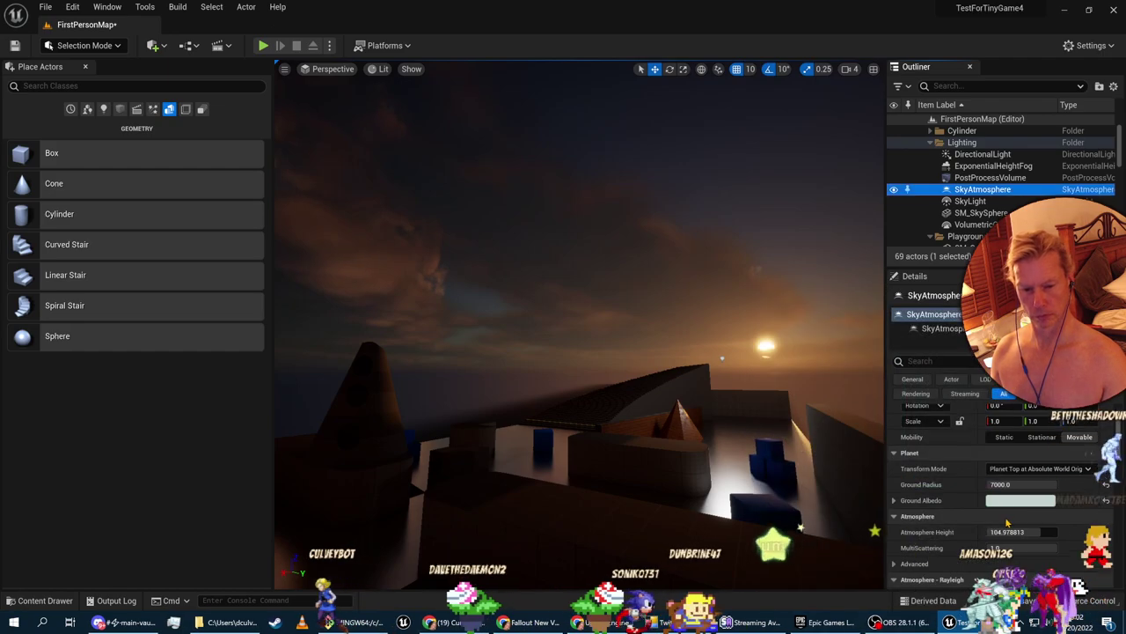
Vary the SkyAtmosphere's Ground Radius, leaving it at 7000, and raise Atmosphere Height to 200
drag(1008, 485, 1056, 485)
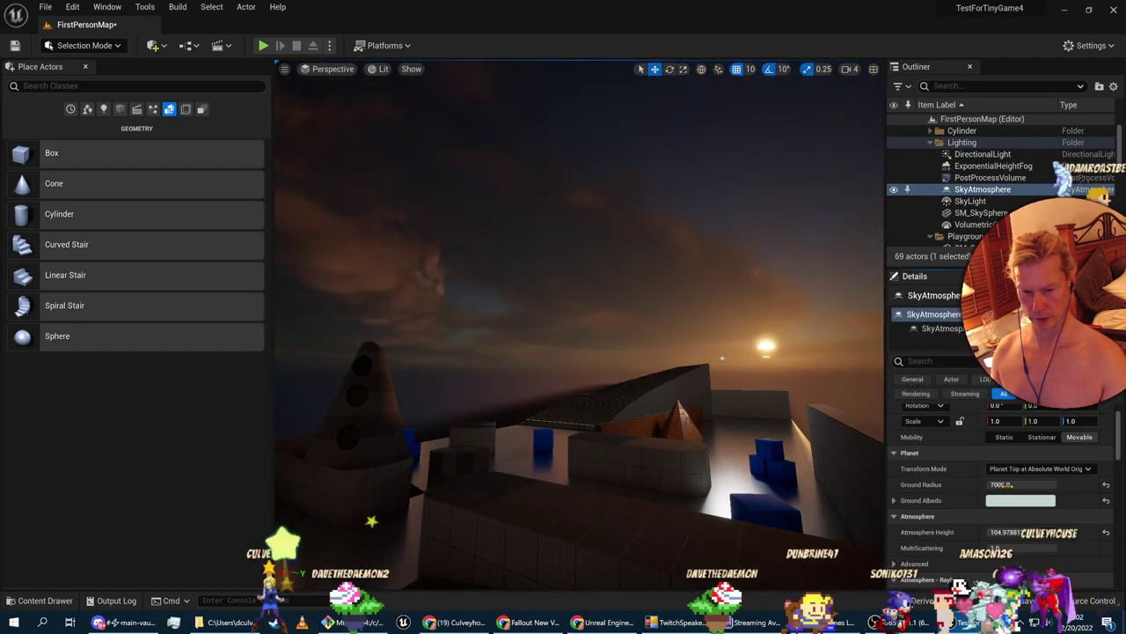
scroll(1084, 527, down, 3)
scroll(1086, 531, down, 2)
mouse_move(1041, 438)
mouse_down()
mouse_move(1060, 437)
mouse_move(1045, 438)
mouse_up()
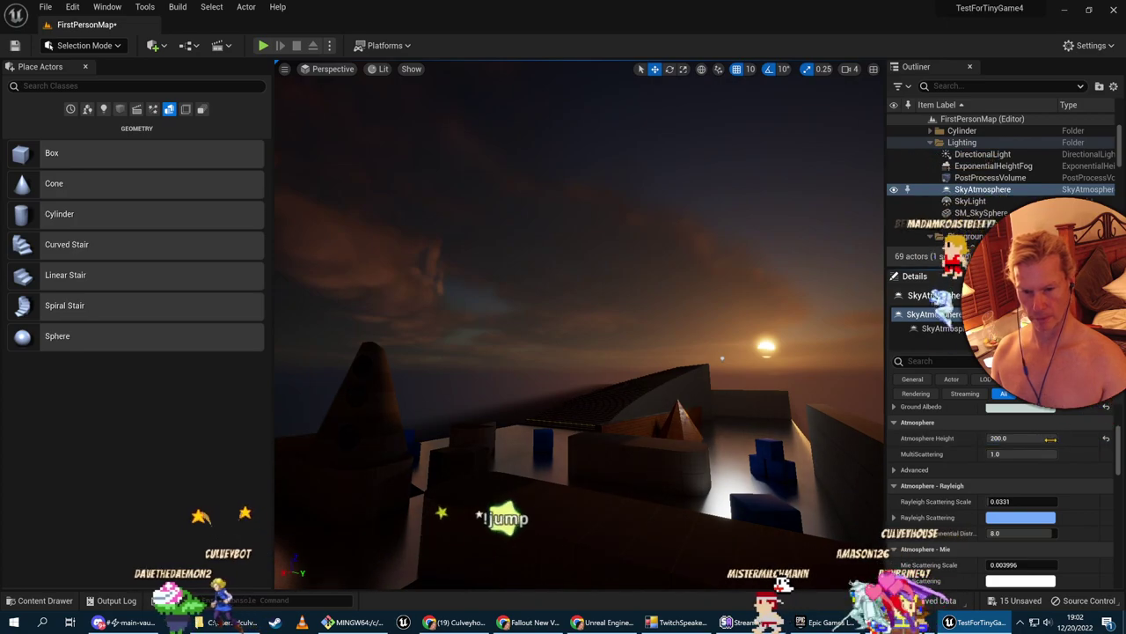
Try a Rayleigh Scattering Scale of about 0.006, raise it to about 0.063 and view the sunset from closer in
scroll(1095, 534, down, 1)
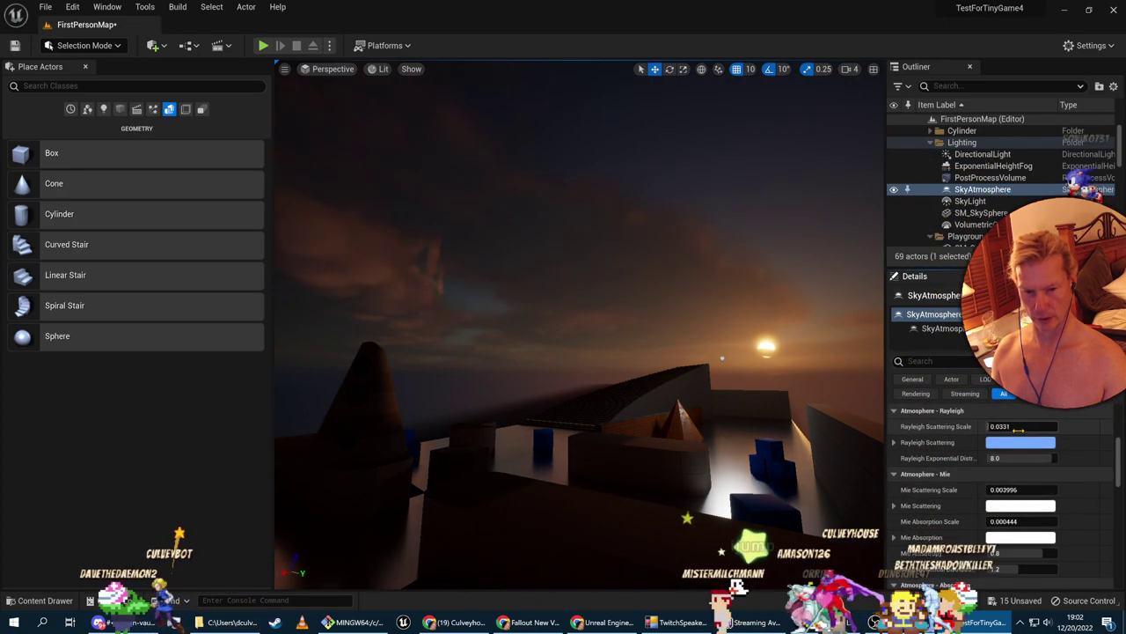
mouse_move(1018, 426)
mouse_down()
mouse_move(1051, 426)
mouse_move(1003, 426)
mouse_up()
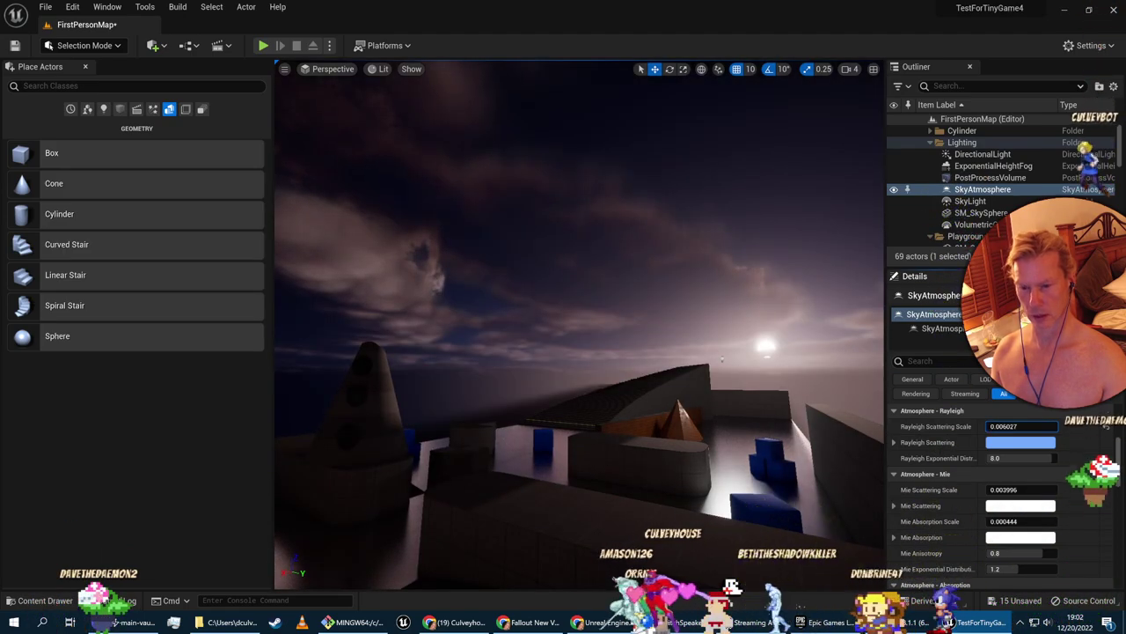
mouse_move(1003, 426)
mouse_down()
mouse_move(1056, 426)
mouse_move(1016, 426)
mouse_up()
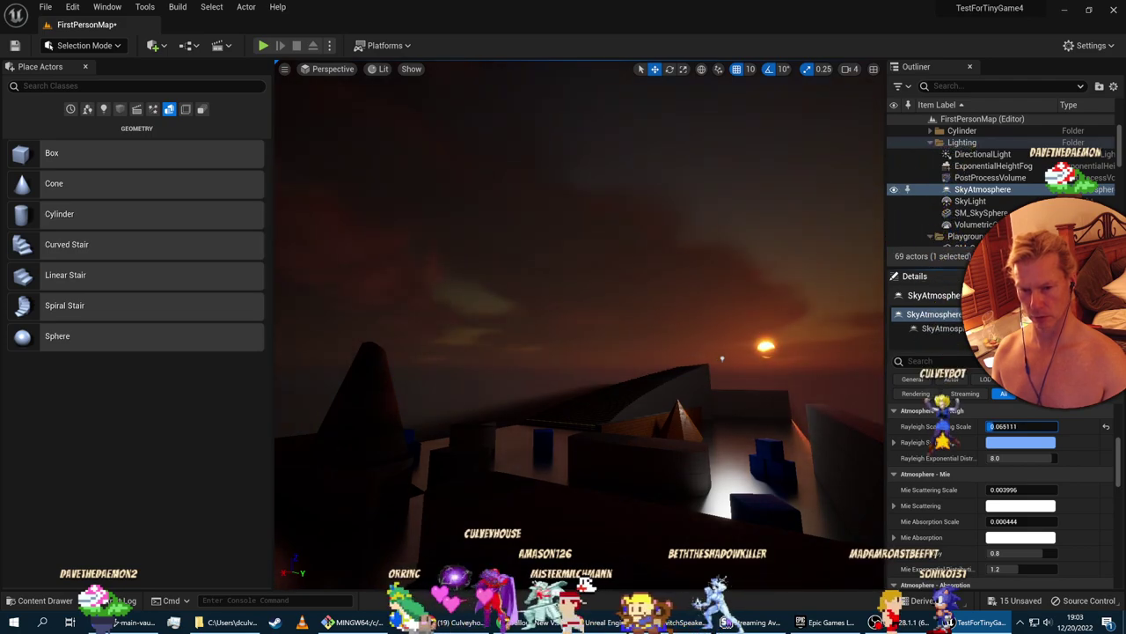
key(w)
right_drag(701, 407, 755, 426)
key(a)
key(w)
right_drag(695, 449, 697, 408)
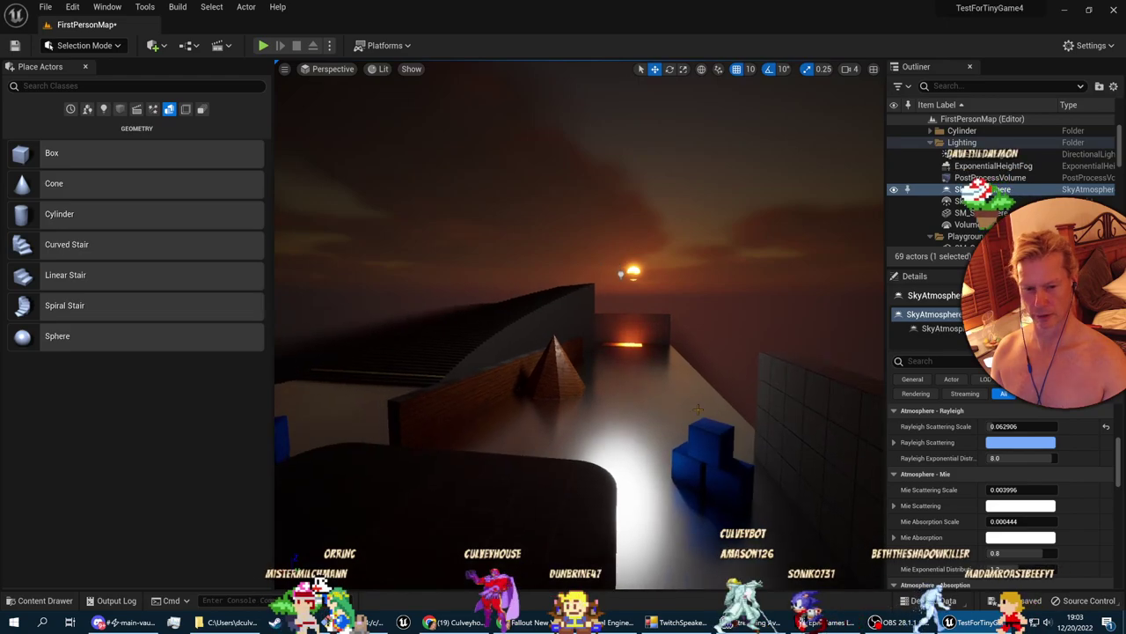
Change the Rayleigh Scattering colour to a deeper blue, about R 0.096, G 0.262, B 1.0, and view the sunset past the ramp
click(1008, 447)
drag(819, 406, 791, 396)
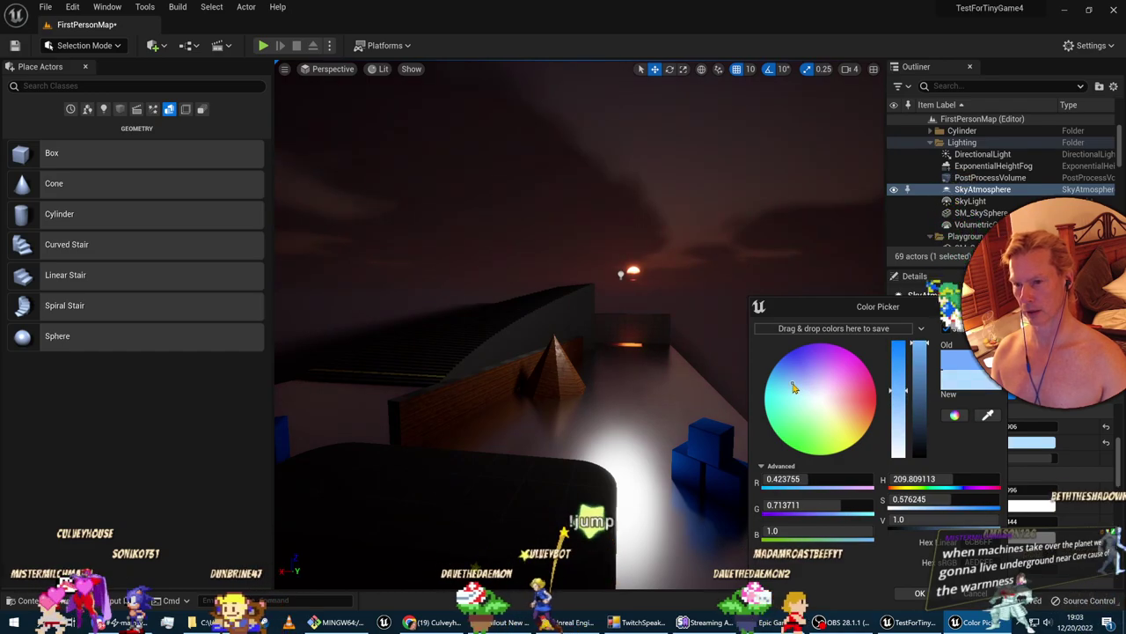
drag(789, 390, 792, 363)
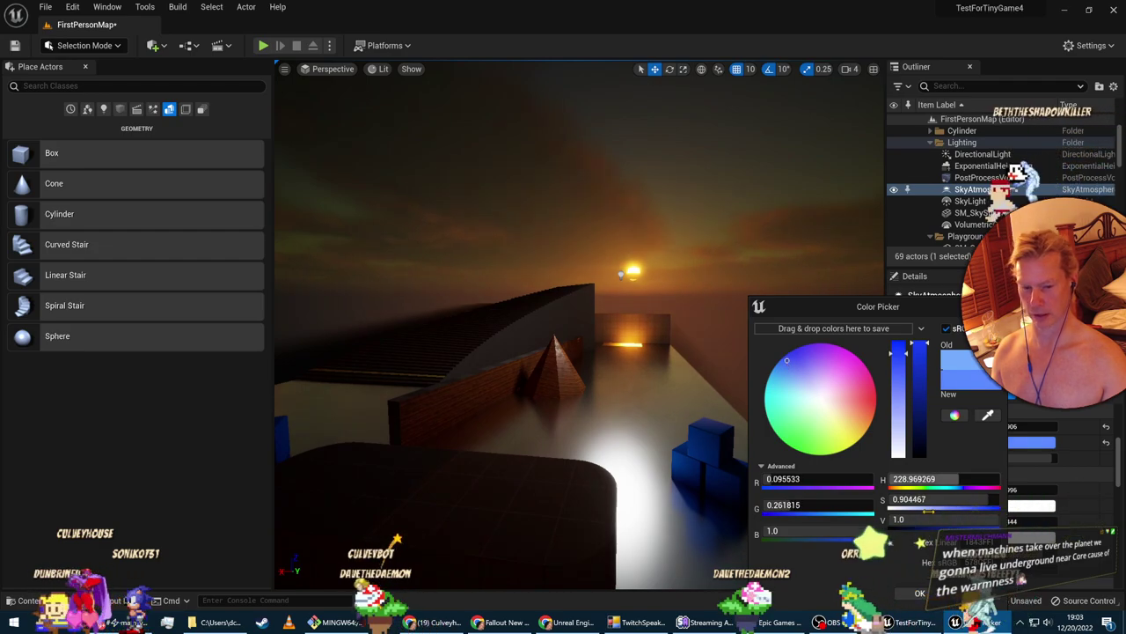
click(920, 593)
right_drag(687, 387, 809, 376)
key(s)
key(w)
right_drag(563, 321, 536, 304)
Resume the lecture, watch up to its Mie Scattering Scale demonstration, pause it and return to Unreal Editor
key(alt+Tab)
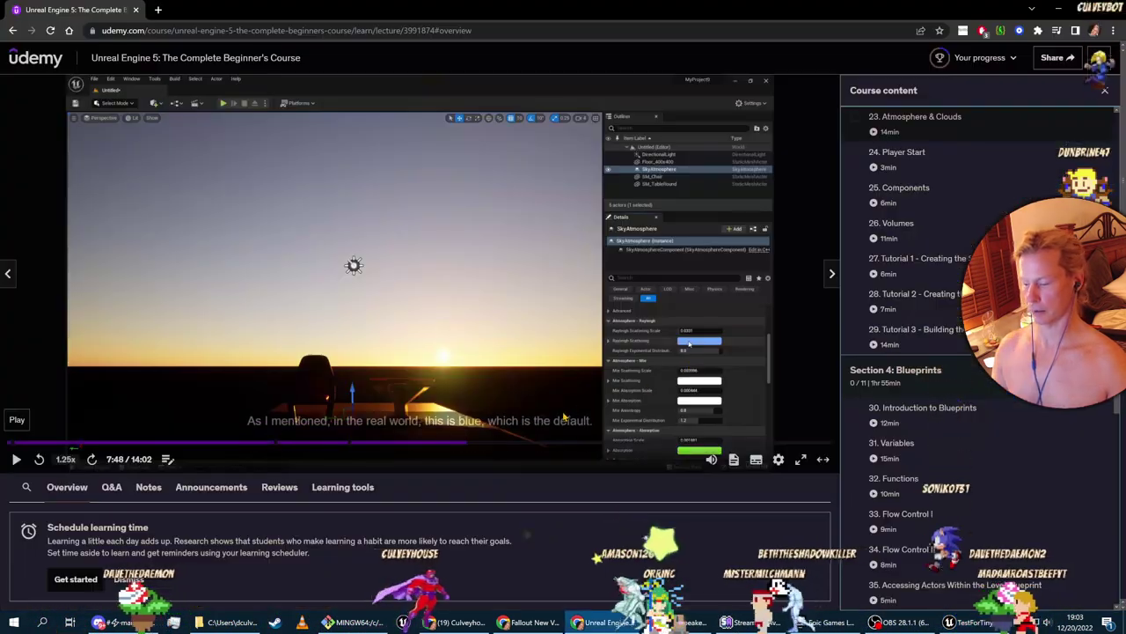
click(17, 459)
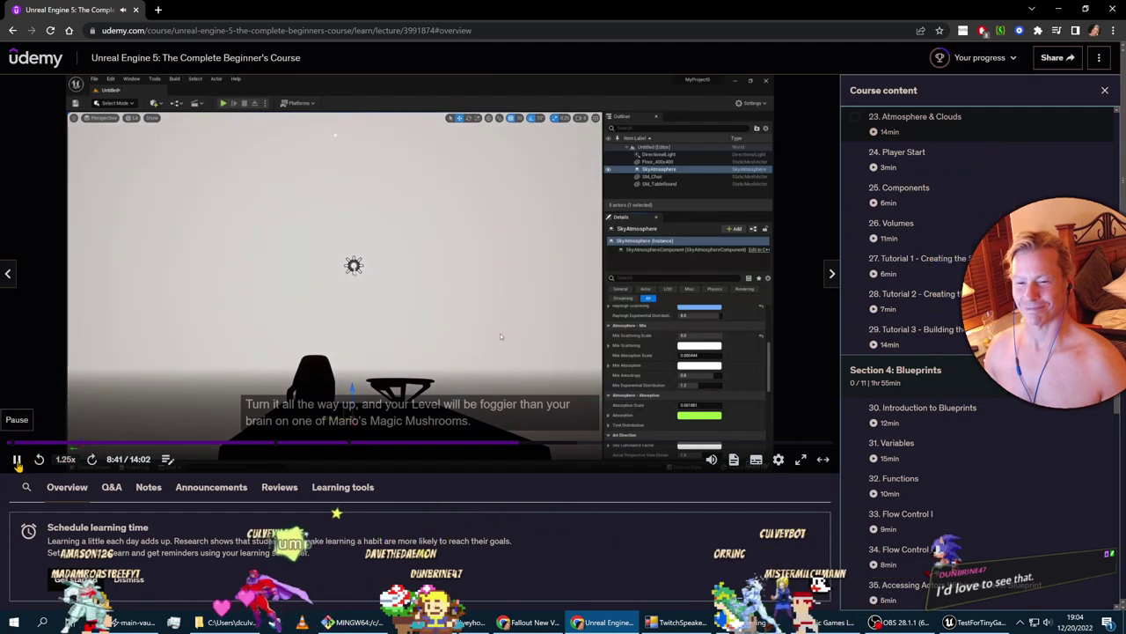
click(17, 460)
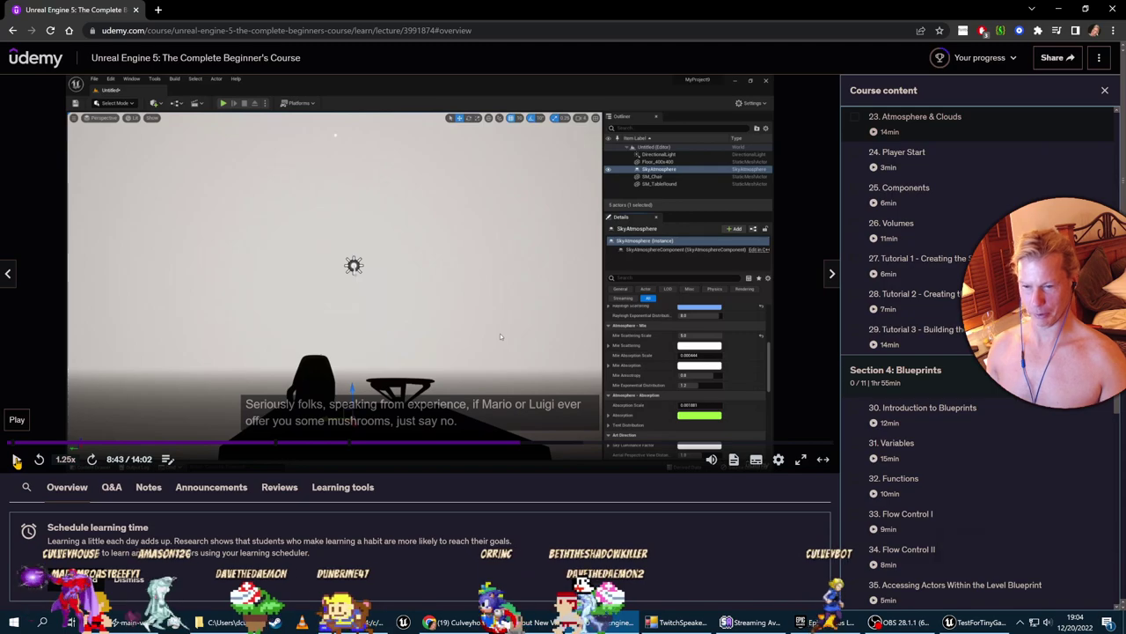
key(alt+Tab)
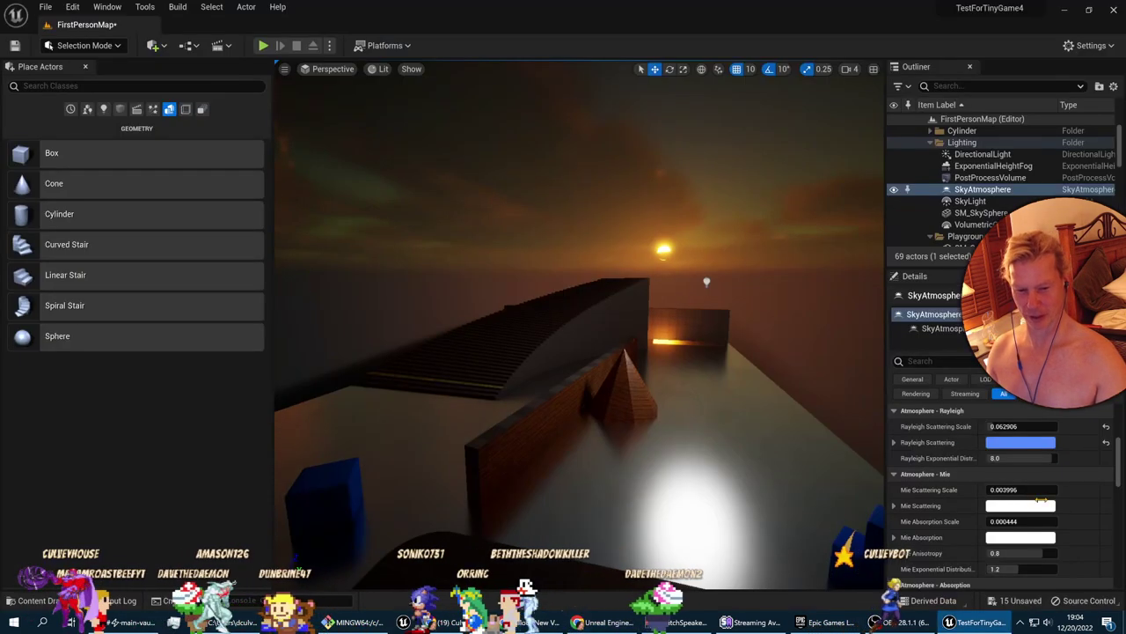
Try Mie Scattering Scale values of 5, 10, 40 and 80 on the SkyAtmosphere and settle on 10
drag(1011, 489, 1122, 489)
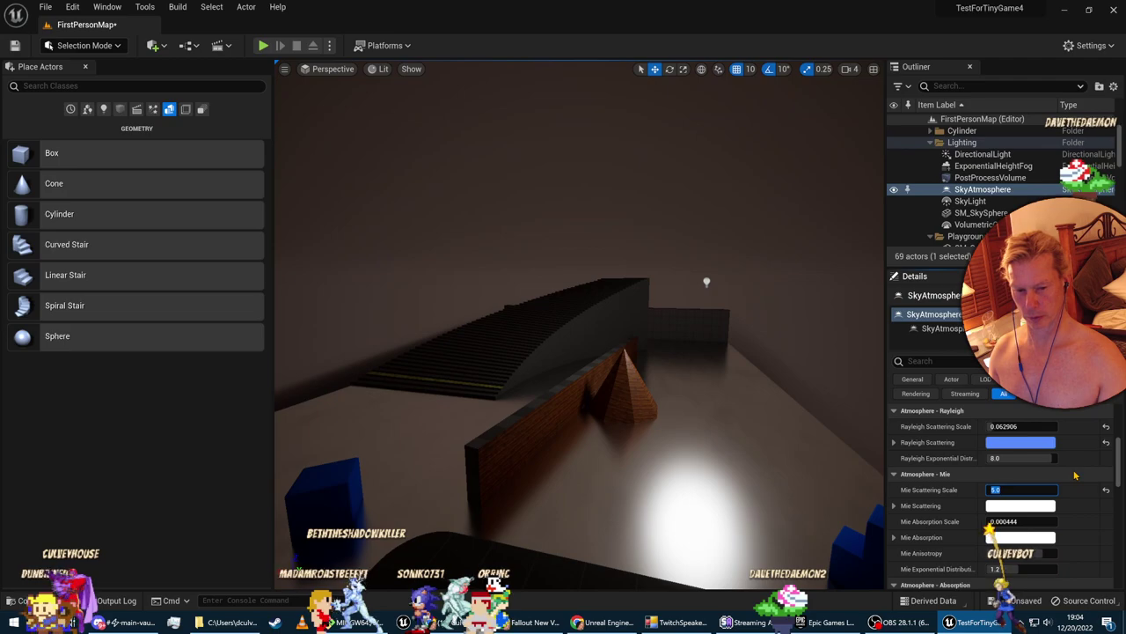
text(10)
key(Return)
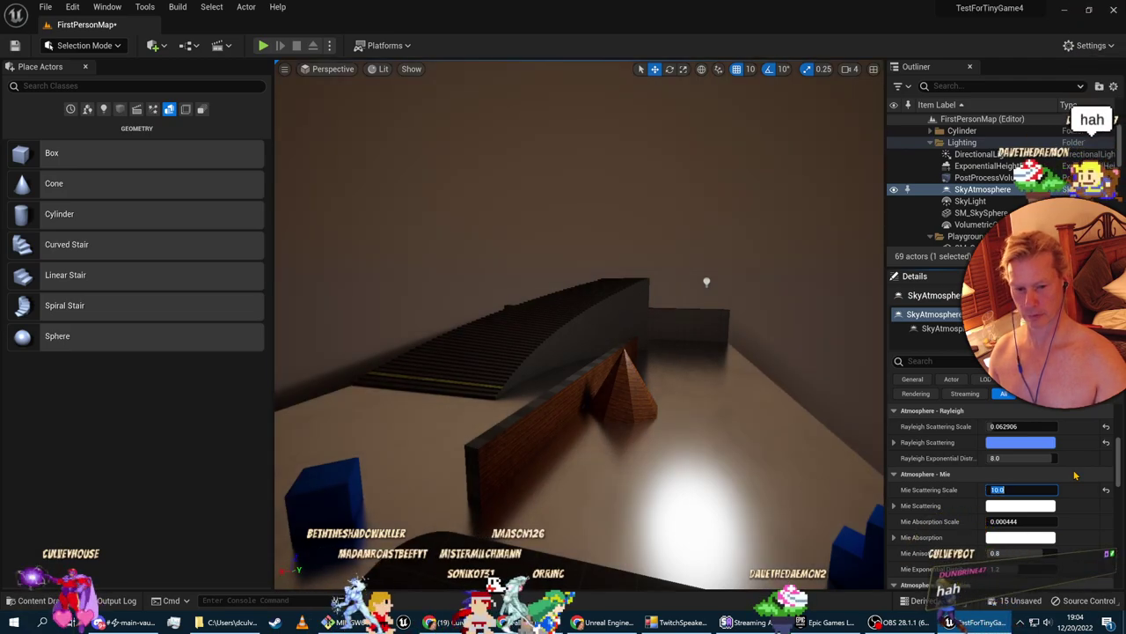
text(40)
key(Return)
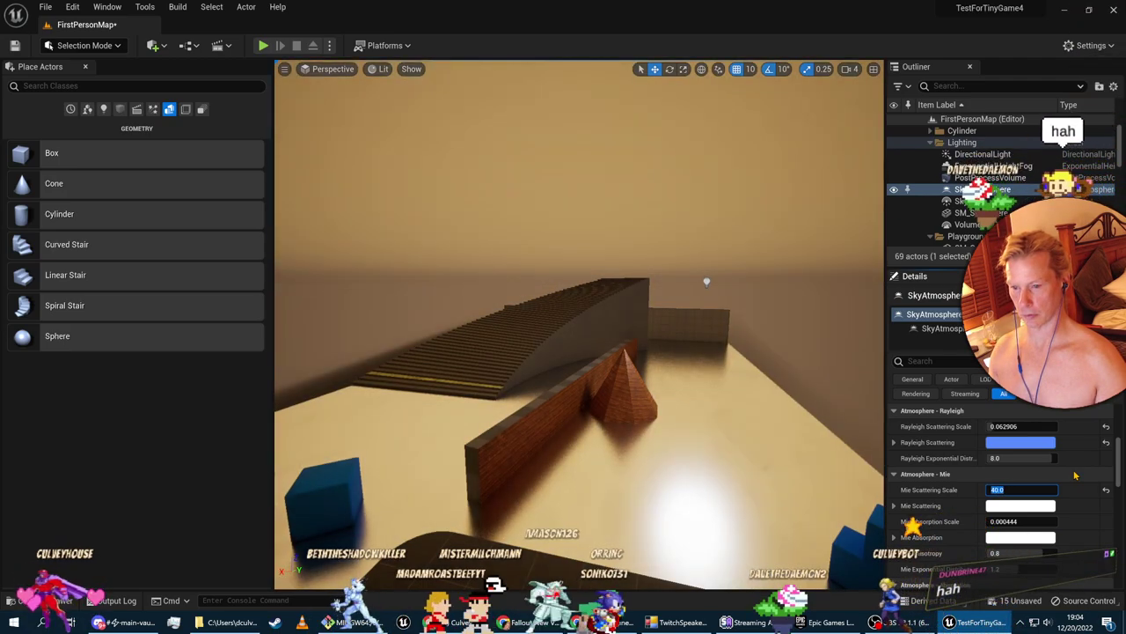
text(80)
key(Return)
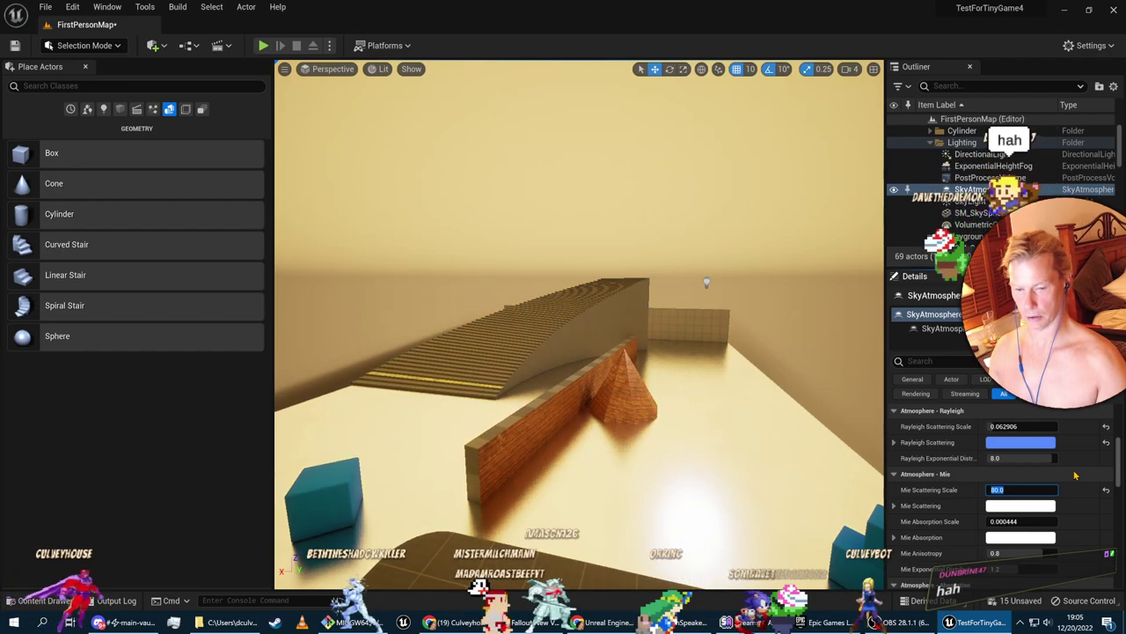
text(10)
key(Return)
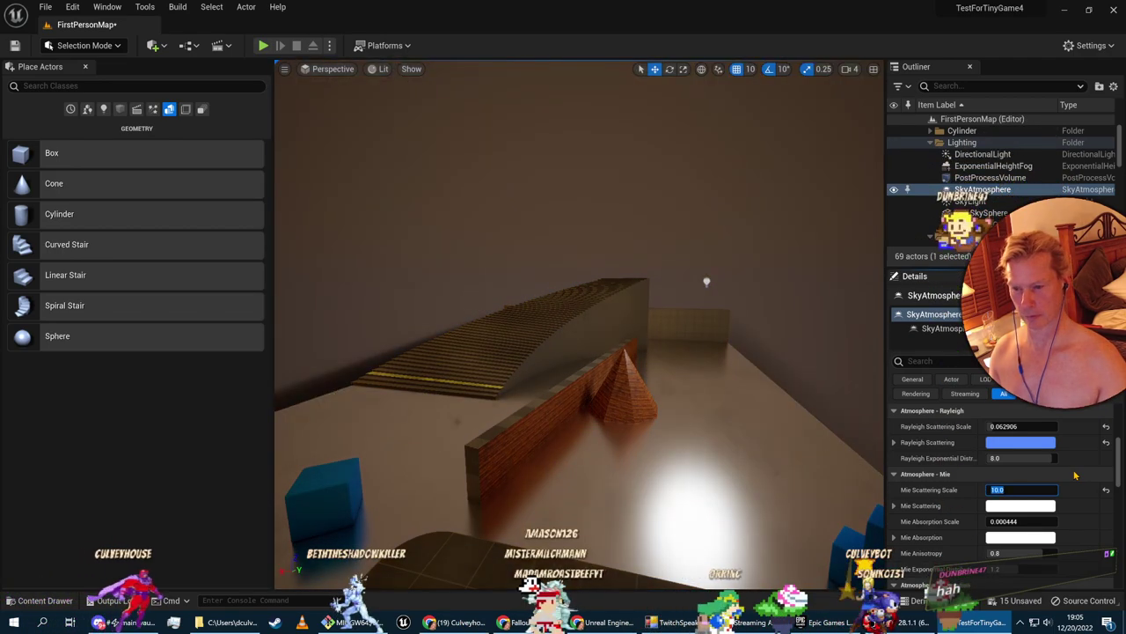
Fly around the ramp, brick wall and pyramid to examine the hazy atmosphere from several angles
key(d)
right_drag(669, 370, 702, 394)
key(a)
key(d)
key(w)
key(s)
mouse_move(620, 308)
right_down()
mouse_move(581, 308)
mouse_move(625, 308)
mouse_move(608, 308)
right_up()
Resume the lecture, watch up to its Absorption colour demonstration and return to Unreal Editor
key(alt+Tab)
click(18, 459)
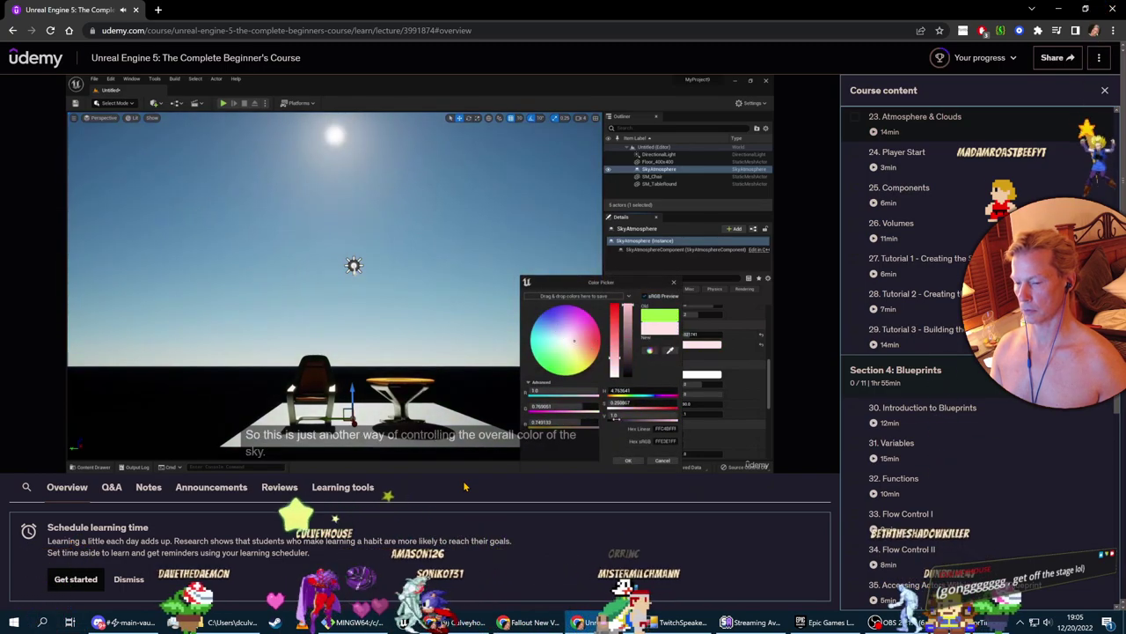
key(alt+Tab)
Raise the Mie Absorption Scale to about 1.94, set the Mie Absorption colour to a bright yellow-green and view the level
right_drag(723, 463, 355, 461)
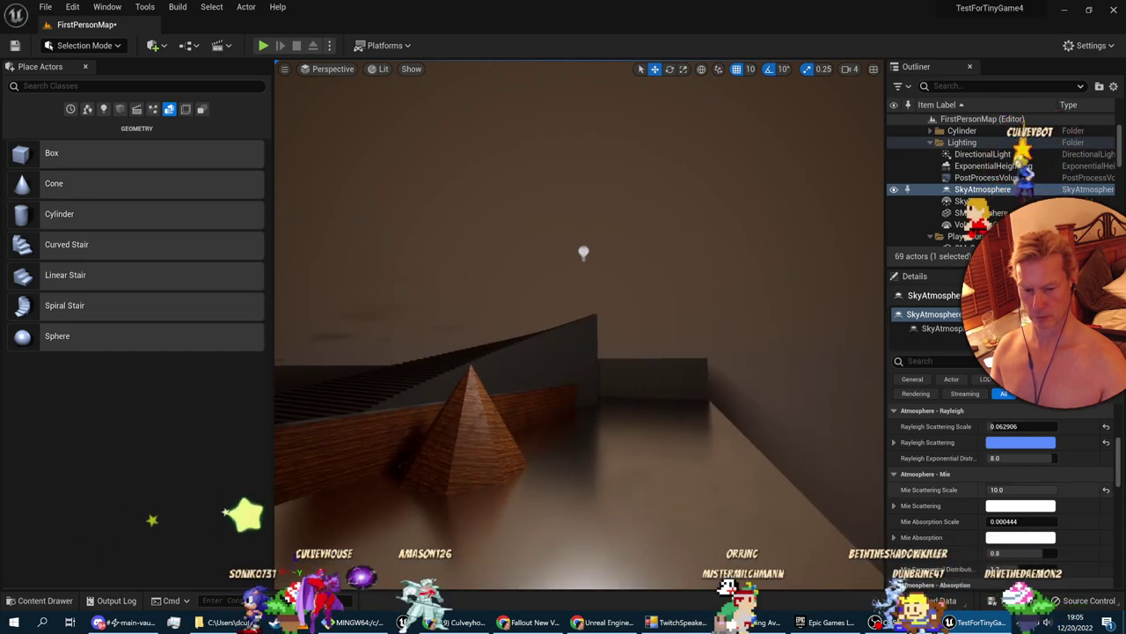
drag(993, 522, 1052, 521)
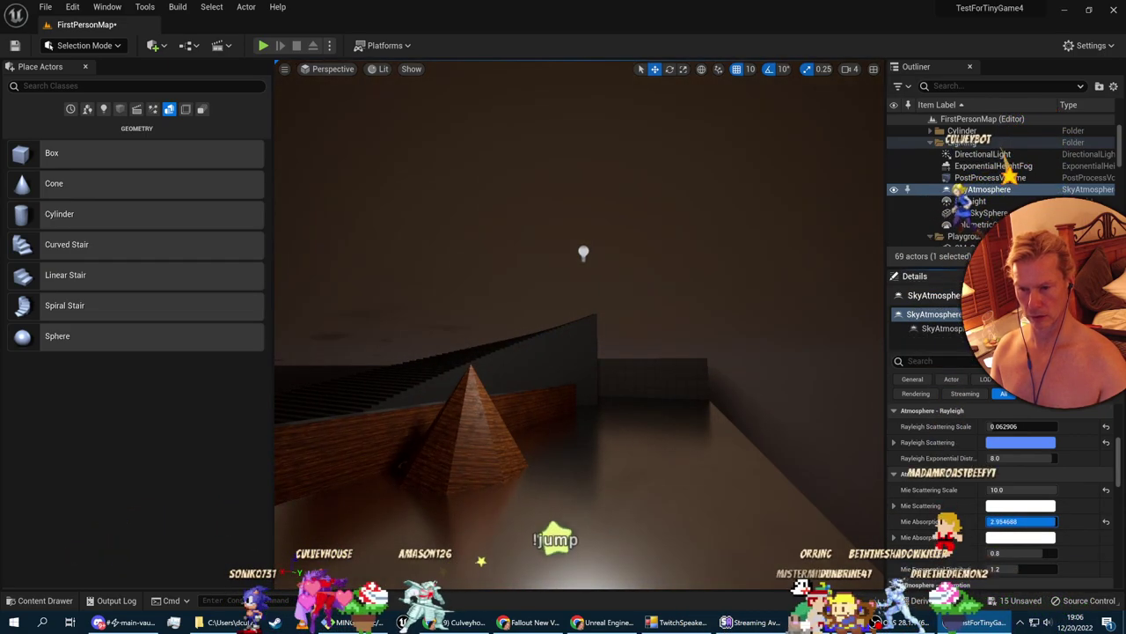
click(993, 538)
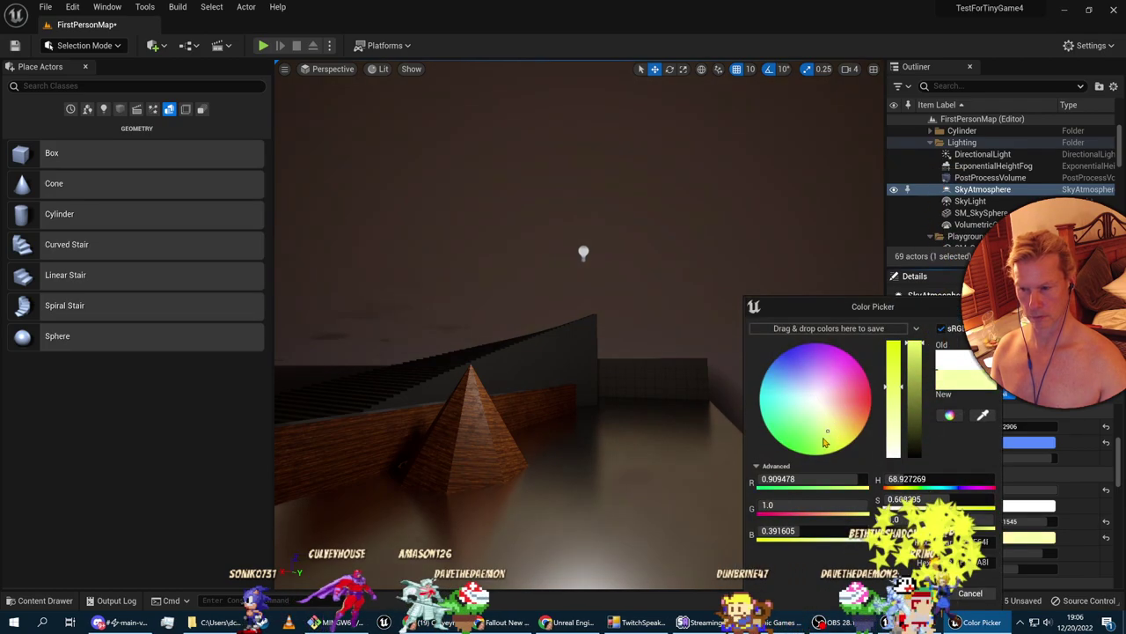
click(918, 595)
right_drag(703, 458, 545, 462)
key(w)
right_drag(528, 415, 501, 410)
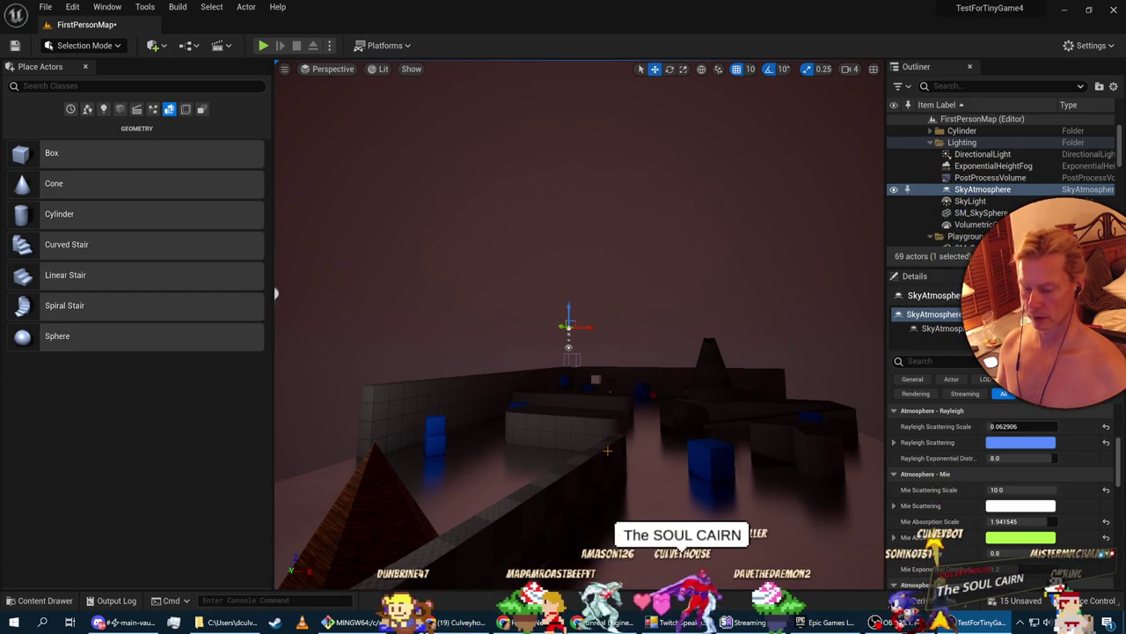
Pause the lecture at its VolumetricCloud layer altitude demonstration and return to Unreal Editor
key(alt+Tab)
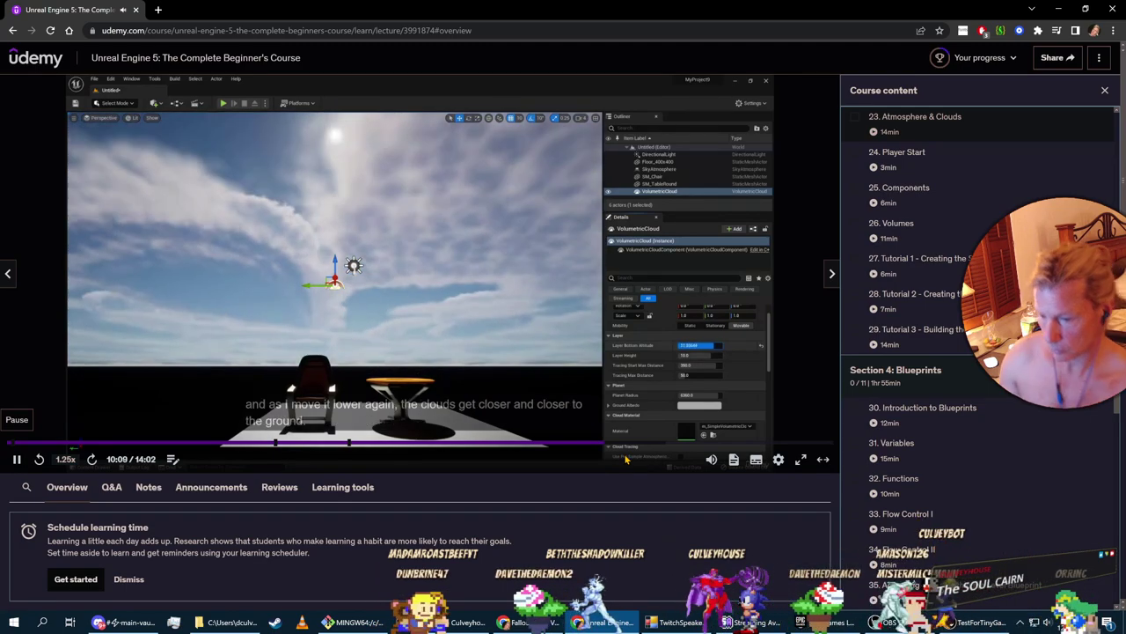
click(16, 458)
key(alt+Tab)
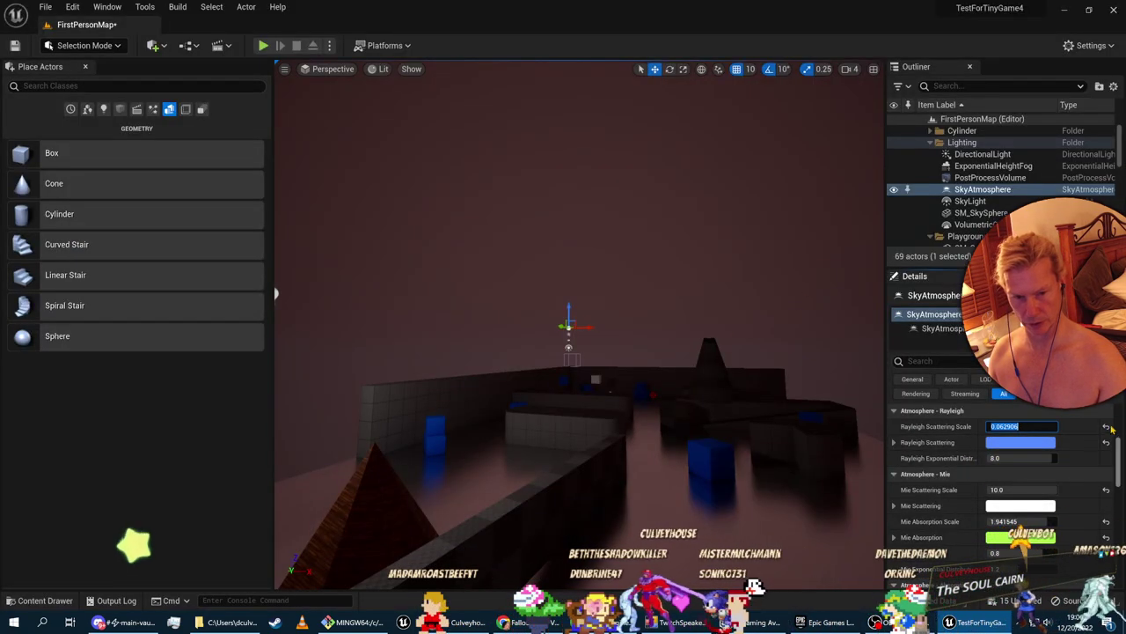
Reset the SkyAtmosphere's Rayleigh Scattering Scale, Mie Scattering Scale, Mie Absorption Scale and Mie Absorption colour to their defaults and view the sky
click(1106, 490)
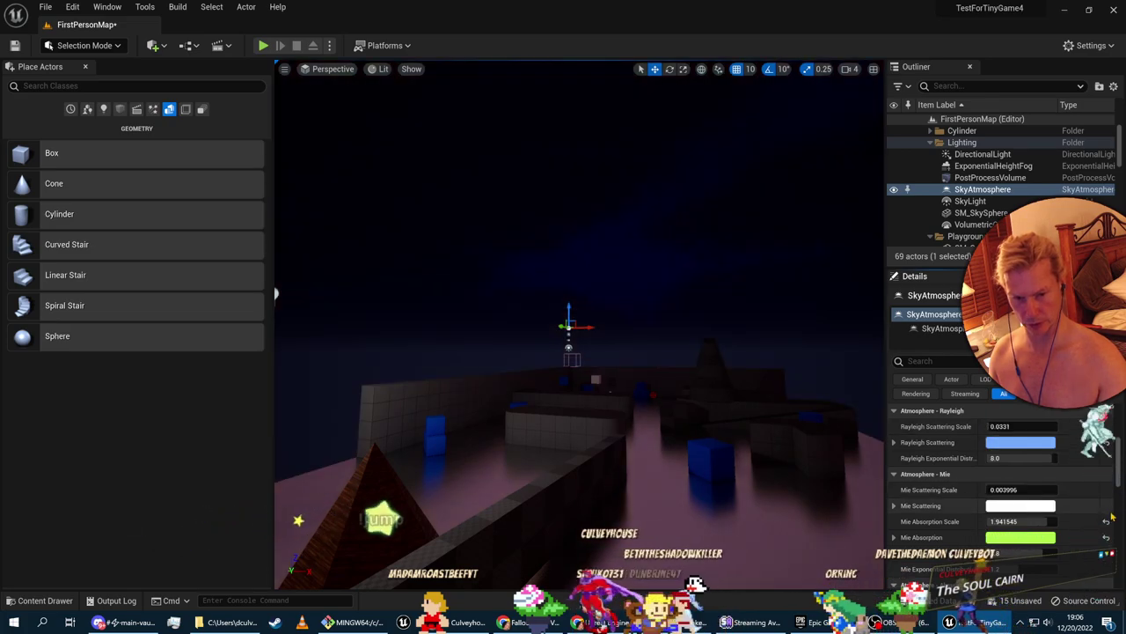
click(1106, 521)
right_drag(774, 431, 809, 431)
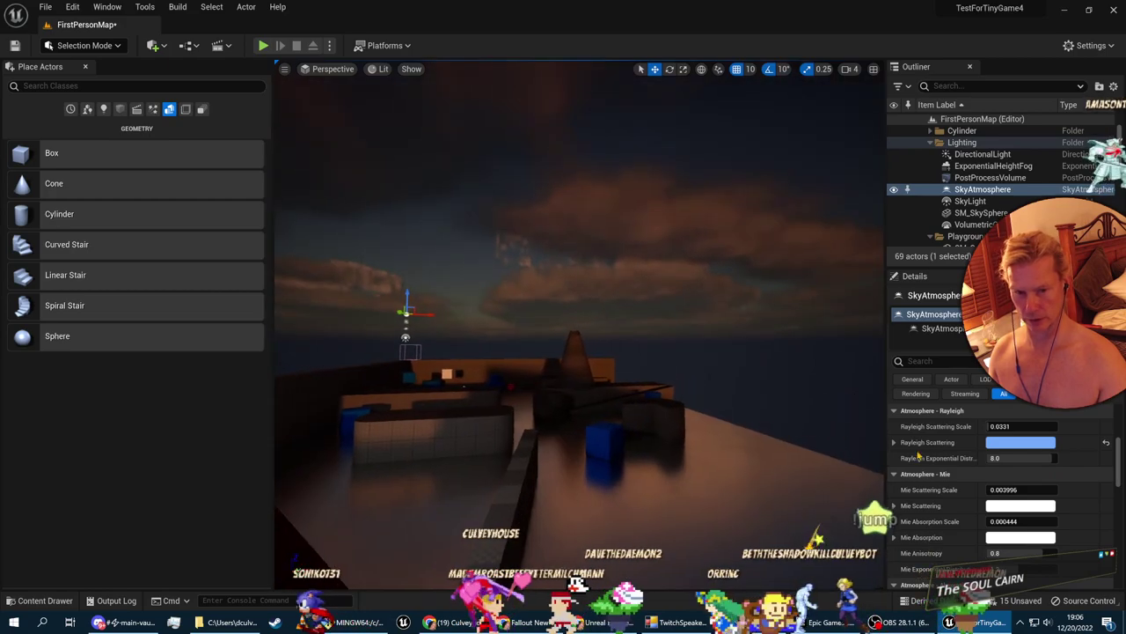
scroll(959, 458, up, 5)
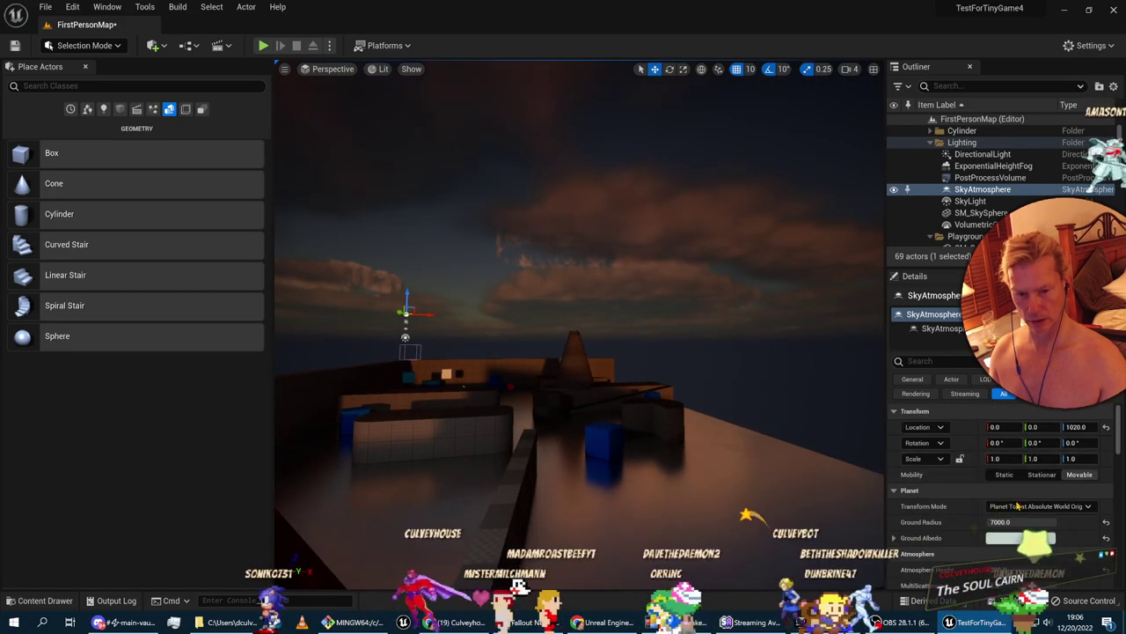
scroll(1021, 519, down, 3)
key(w)
right_drag(792, 440, 530, 421)
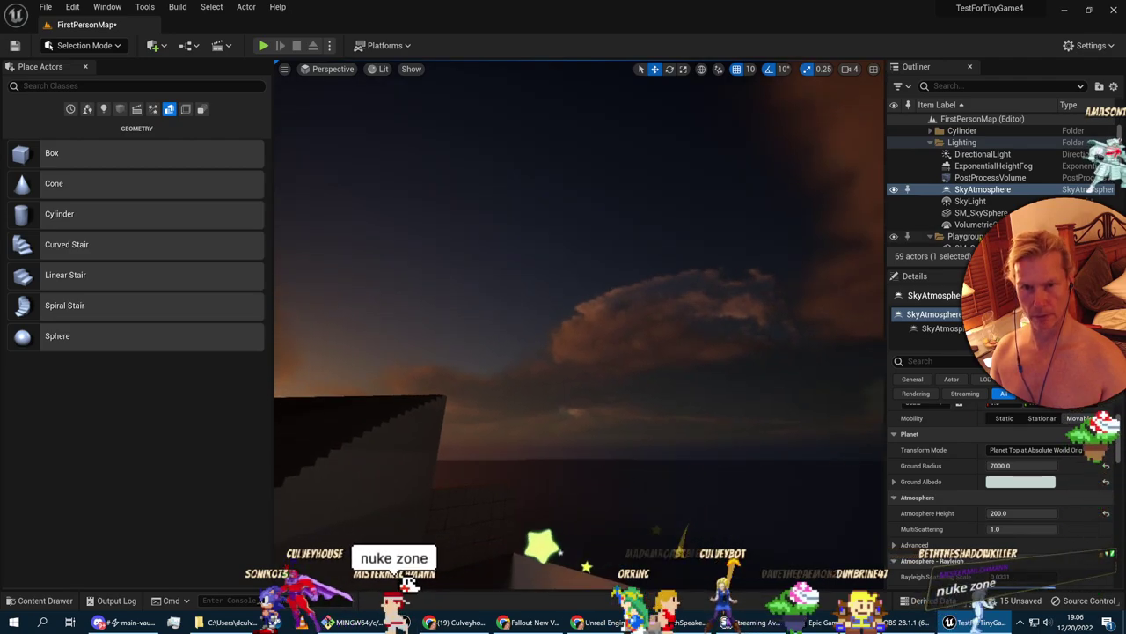
Select the VolumetricCloud, set its Layer Bottom Altitude to 0 and view the lowered clouds
click(982, 226)
scroll(1025, 512, up, 2)
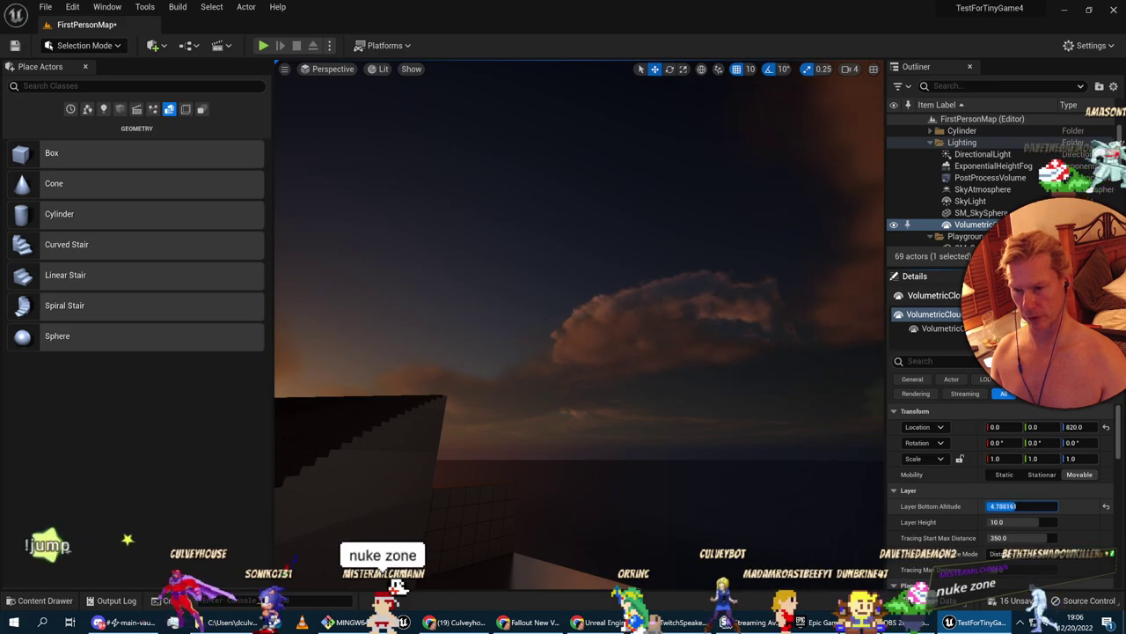
text(0)
key(Return)
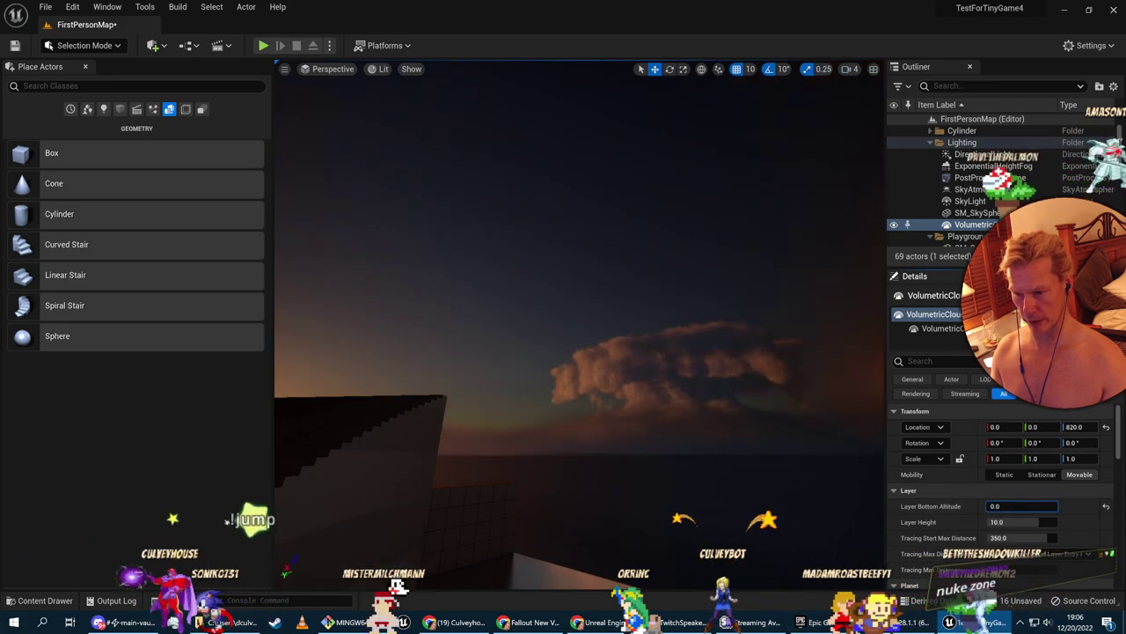
right_drag(764, 475, 528, 405)
key(w)
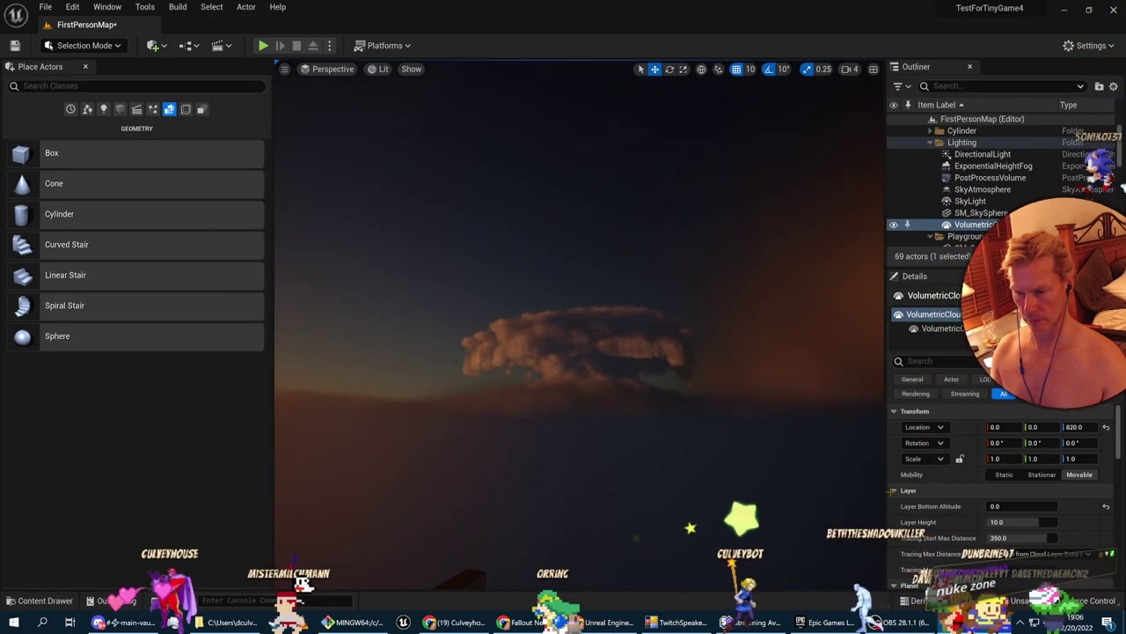
Raise the VolumetricCloud's Layer Bottom Altitude to 20 and reduce its Layer Height to about 4.69
drag(999, 507, 1058, 506)
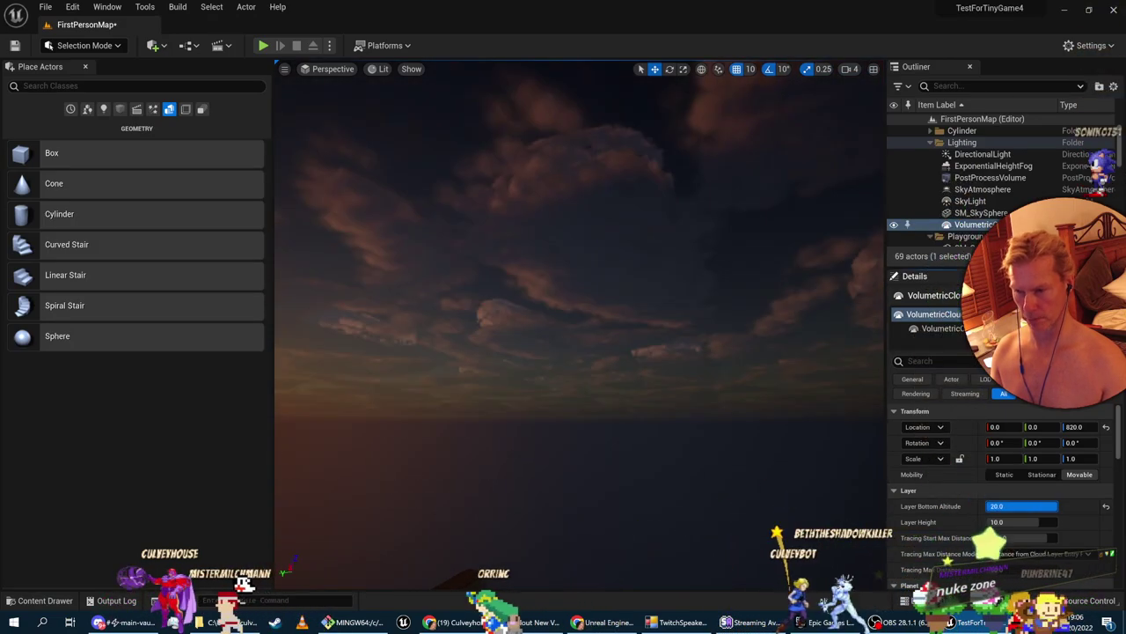
right_drag(739, 492, 870, 507)
mouse_move(1038, 523)
mouse_down()
mouse_move(1012, 522)
mouse_move(1030, 523)
mouse_up()
Duplicate the VolumetricCloud and lower the copy's Layer Bottom Altitude to about 7.61
click(983, 226)
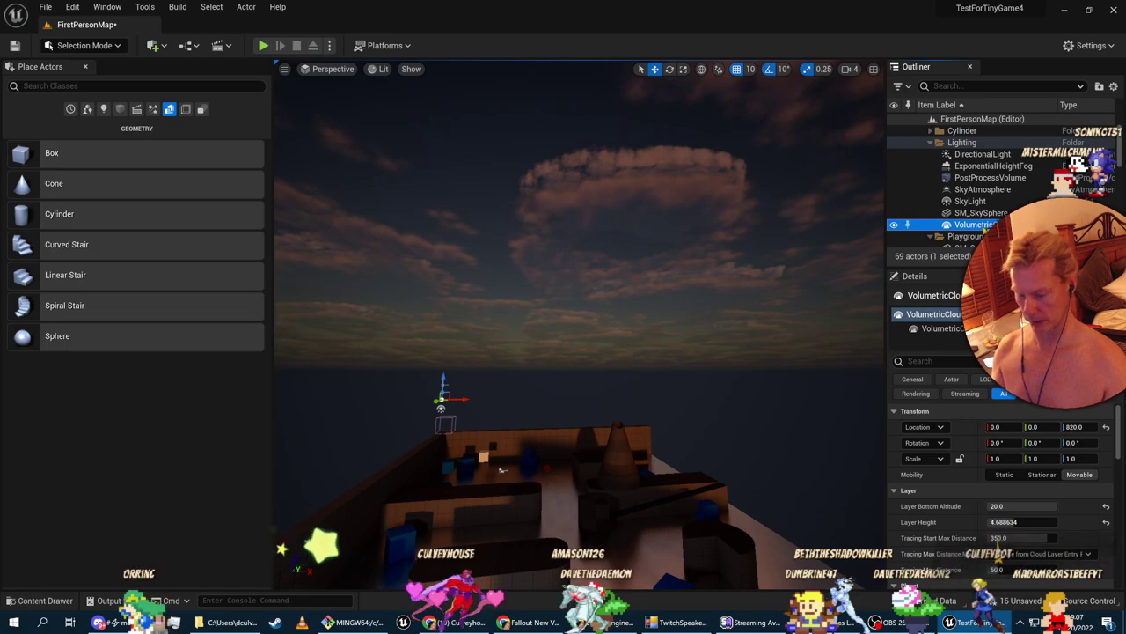
key(ctrl+d)
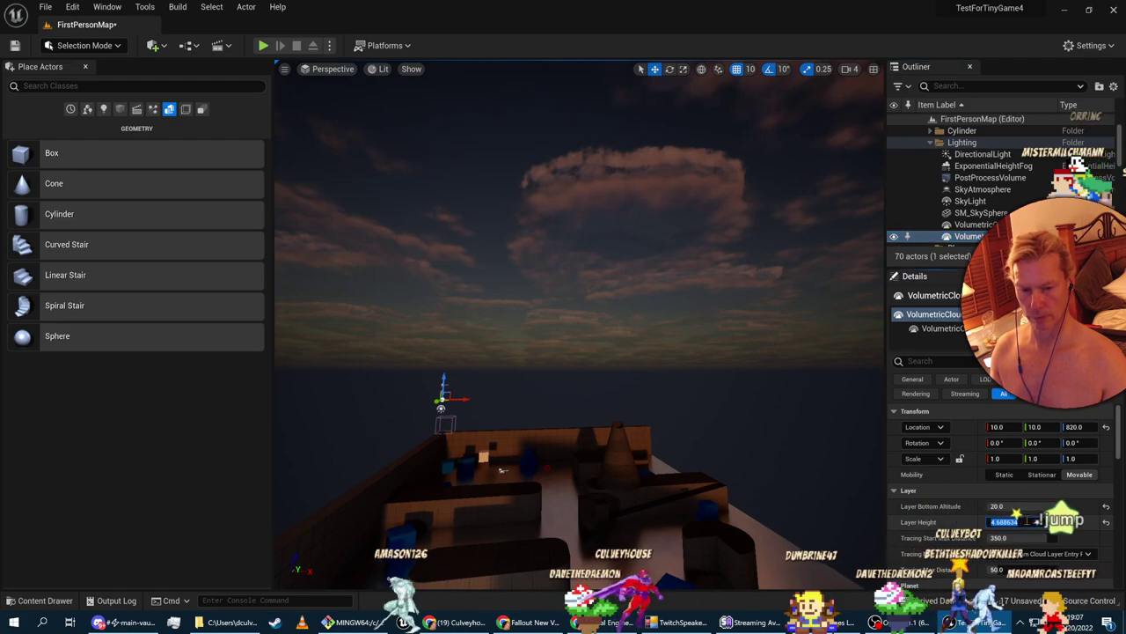
drag(1050, 505, 1027, 506)
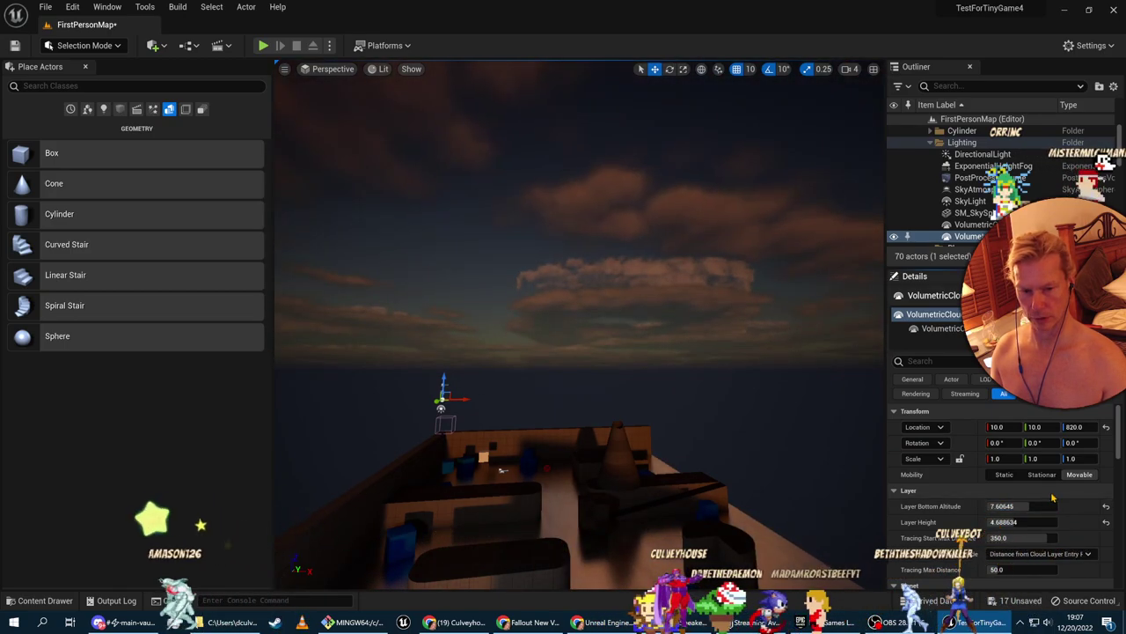
Raise the duplicate cloud's Layer Height to about 14.97 and set its Tracing Start Max Distance to 500
mouse_move(1014, 521)
mouse_down()
mouse_move(1052, 522)
mouse_move(1007, 538)
mouse_move(1025, 538)
mouse_up()
text(500)
key(Return)
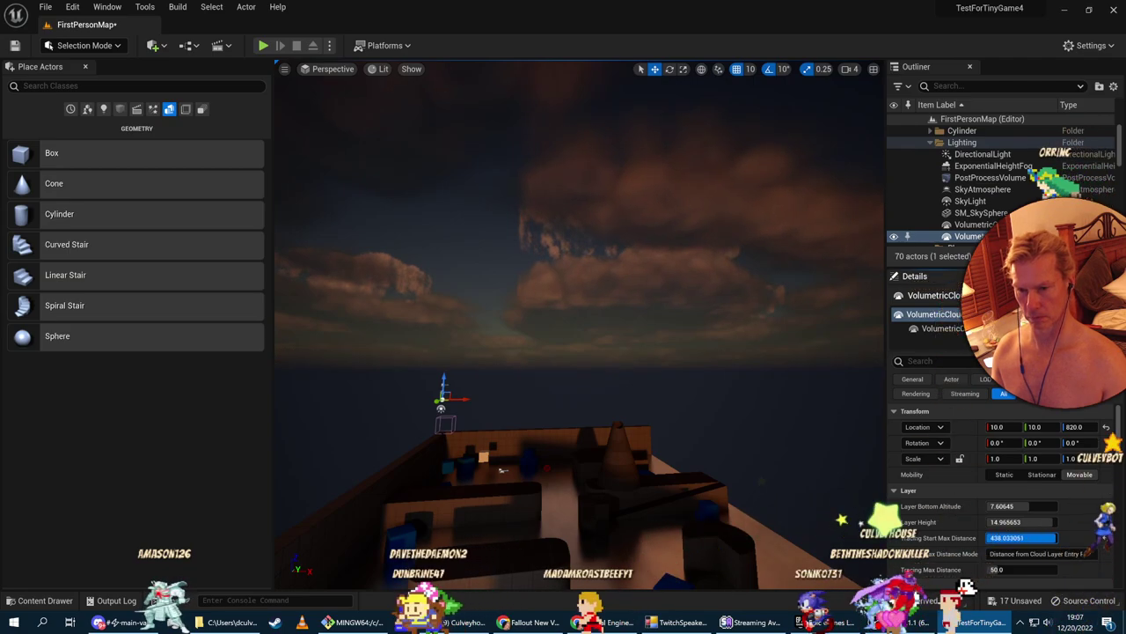
Watch the lecture's explanation of the DirectionalLight's Atmosphere Sun Light option and return to Unreal Editor
key(alt+Tab)
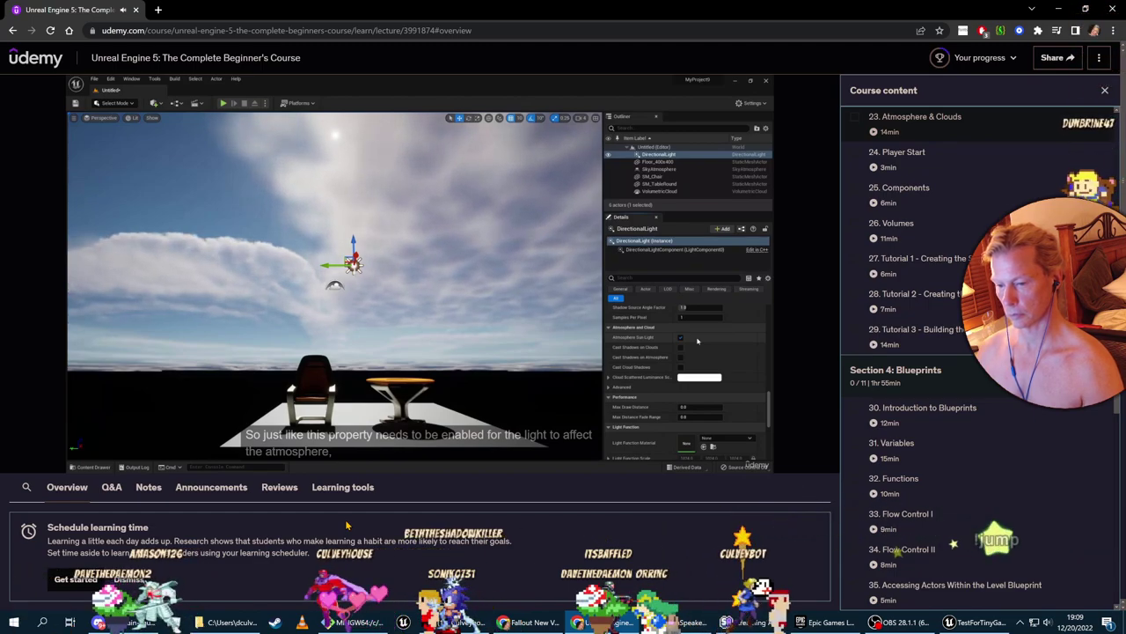
mouse_move(393, 379)
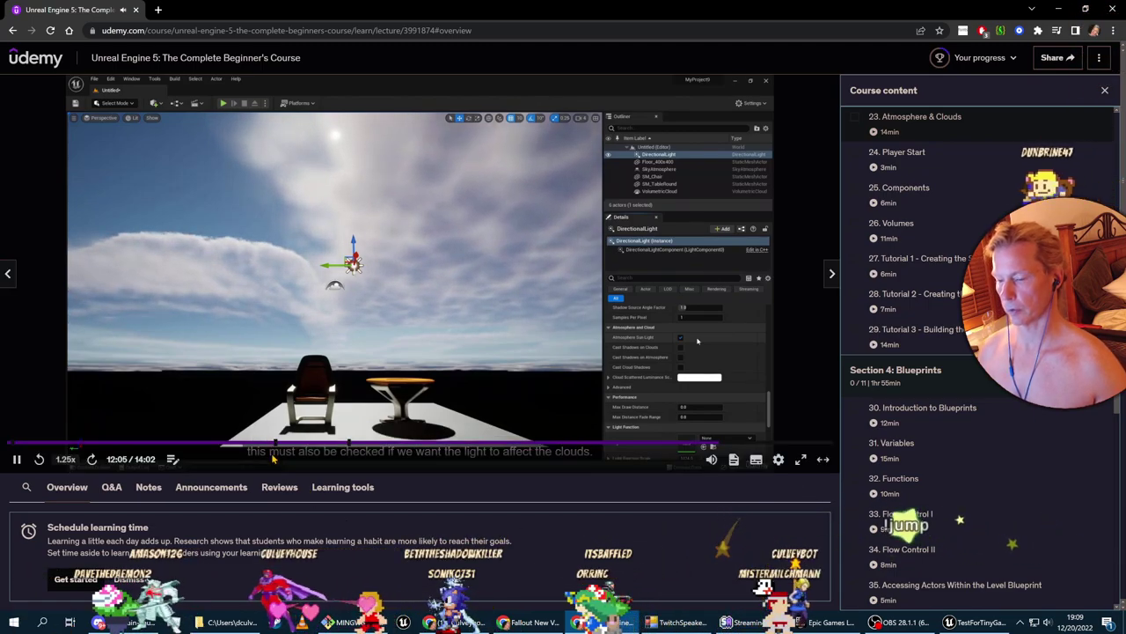
key(alt+Tab)
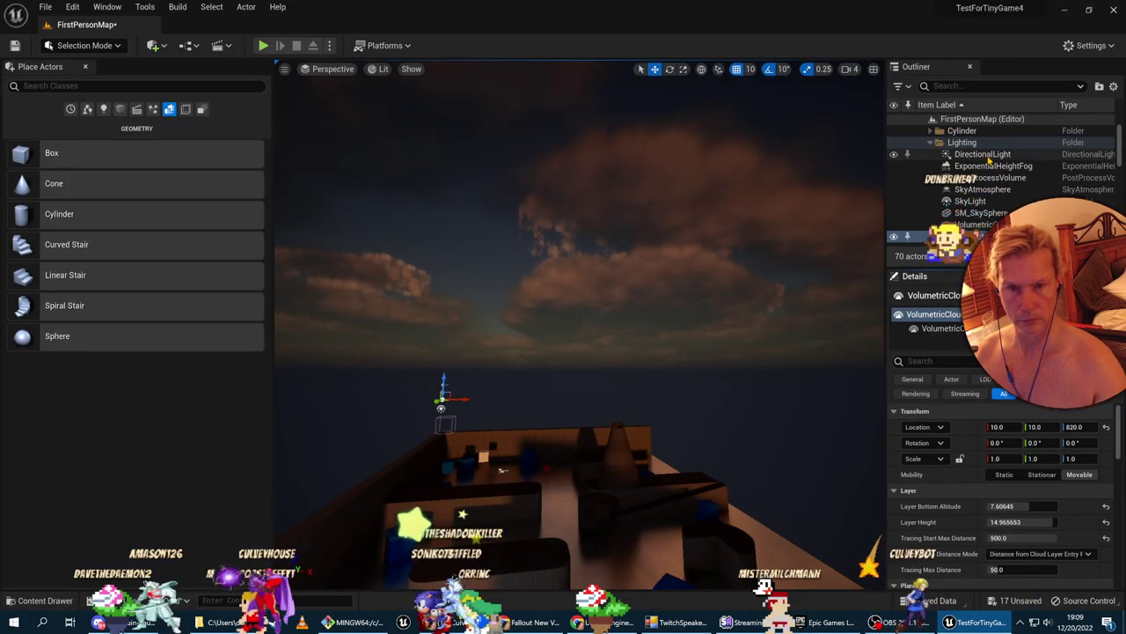
Enable Cast Cloud Shadows in the DirectionalLight's Atmosphere and Cloud settings
click(989, 155)
scroll(1064, 521, down, 10)
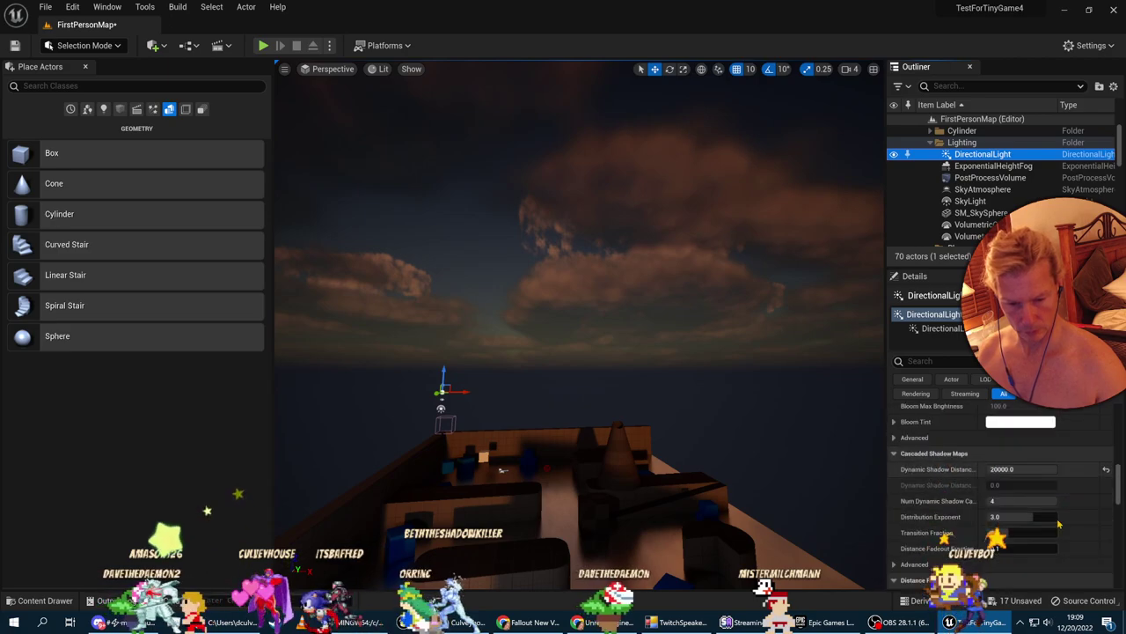
scroll(1065, 521, down, 10)
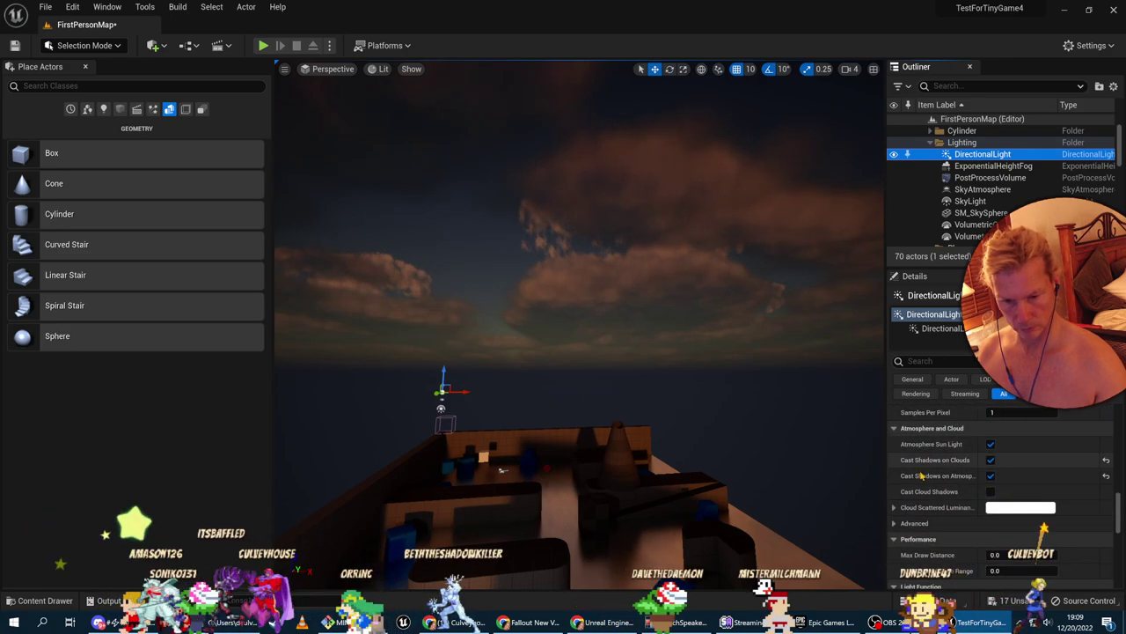
click(991, 492)
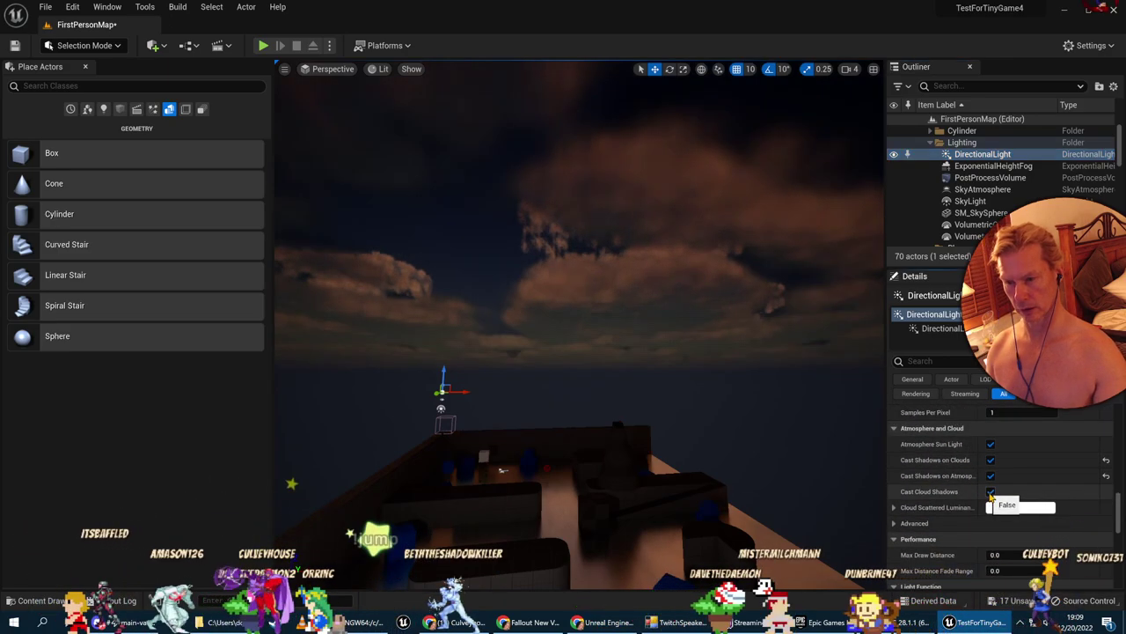
Look around the level and towards the sun to examine the effect of the cloud shadows
right_drag(723, 431, 369, 429)
right_drag(694, 374, 704, 417)
right_drag(633, 374, 686, 356)
key(a)
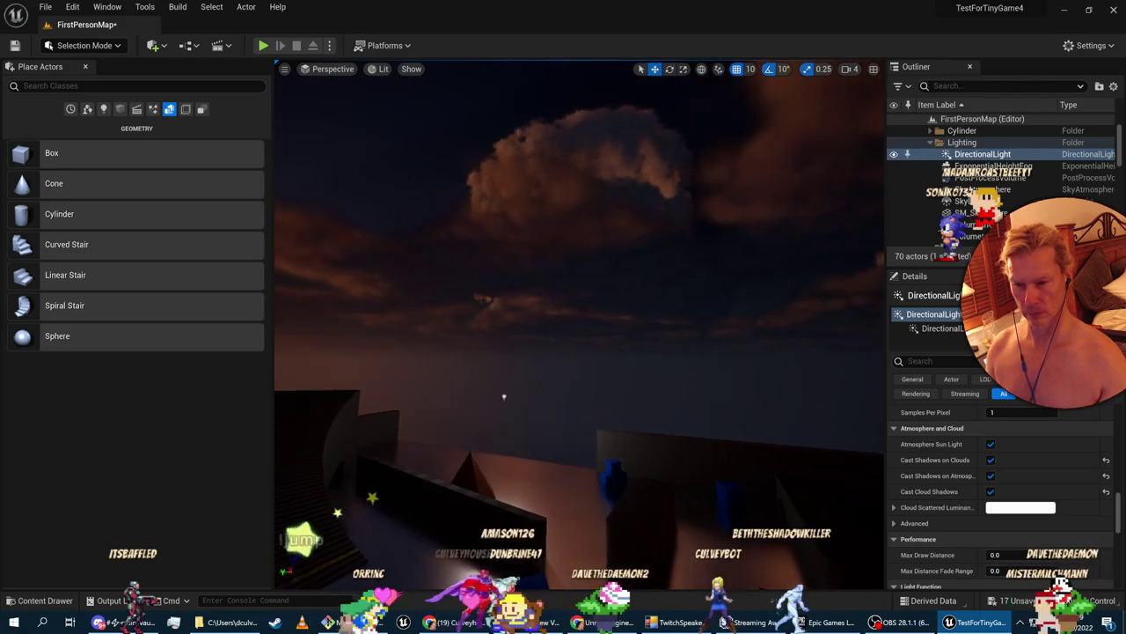
right_drag(507, 396, 729, 393)
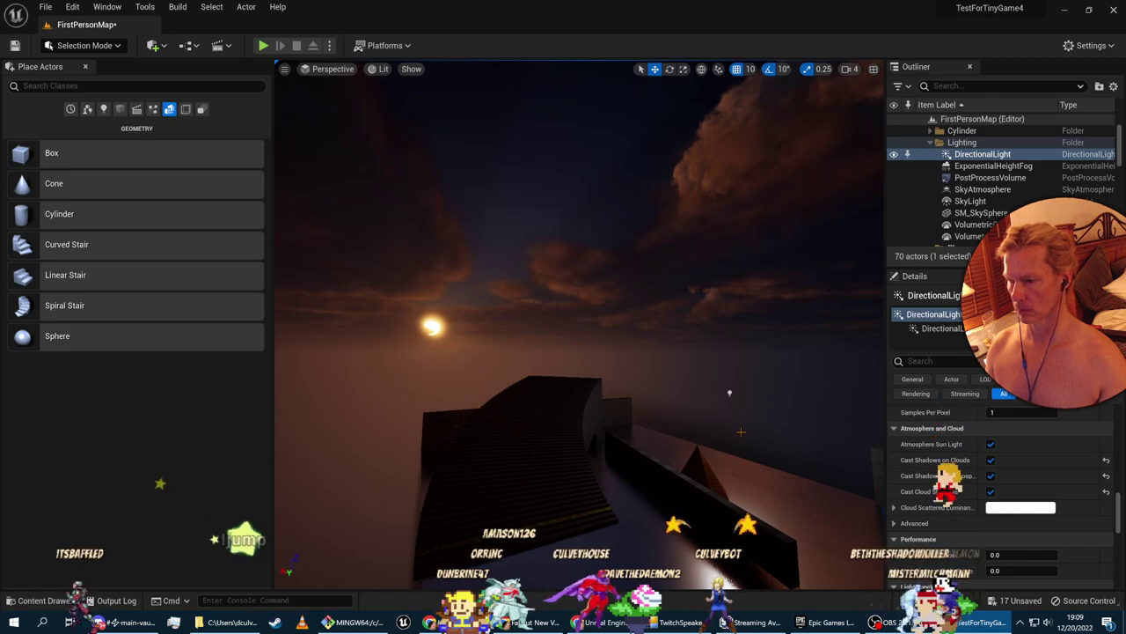
key(alt+Tab)
key(alt+Tab)
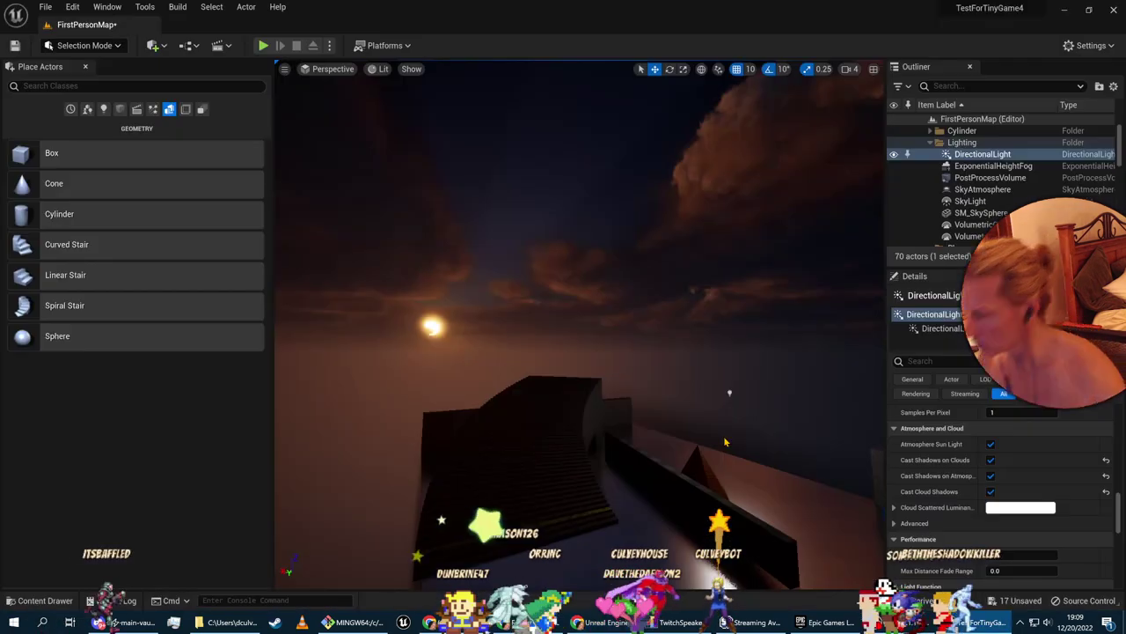
right_drag(581, 326, 686, 341)
Return to the lecture, check the YouTube and Twitch windows, and pause the lecture at its Cast Cloud Shadows explanation
key(alt+Tab)
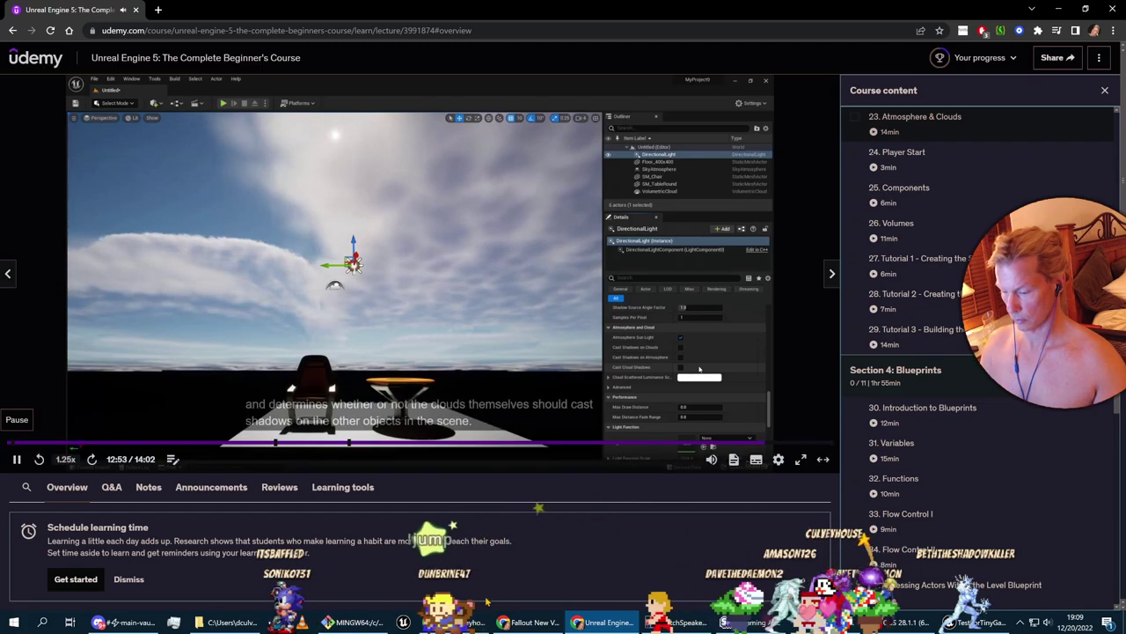
click(538, 623)
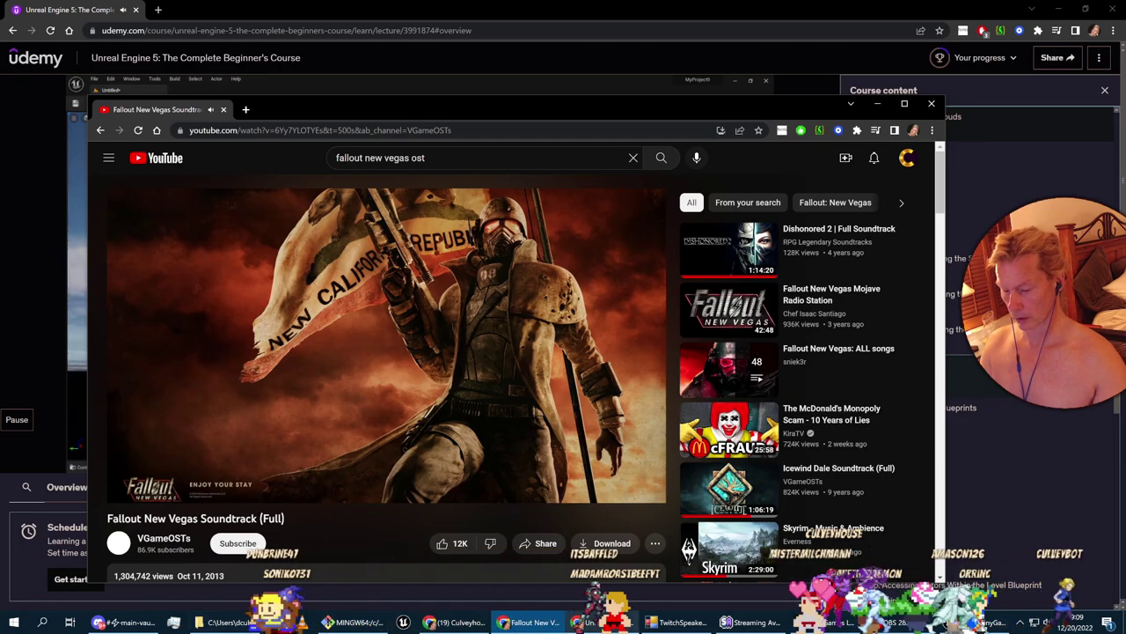
click(460, 622)
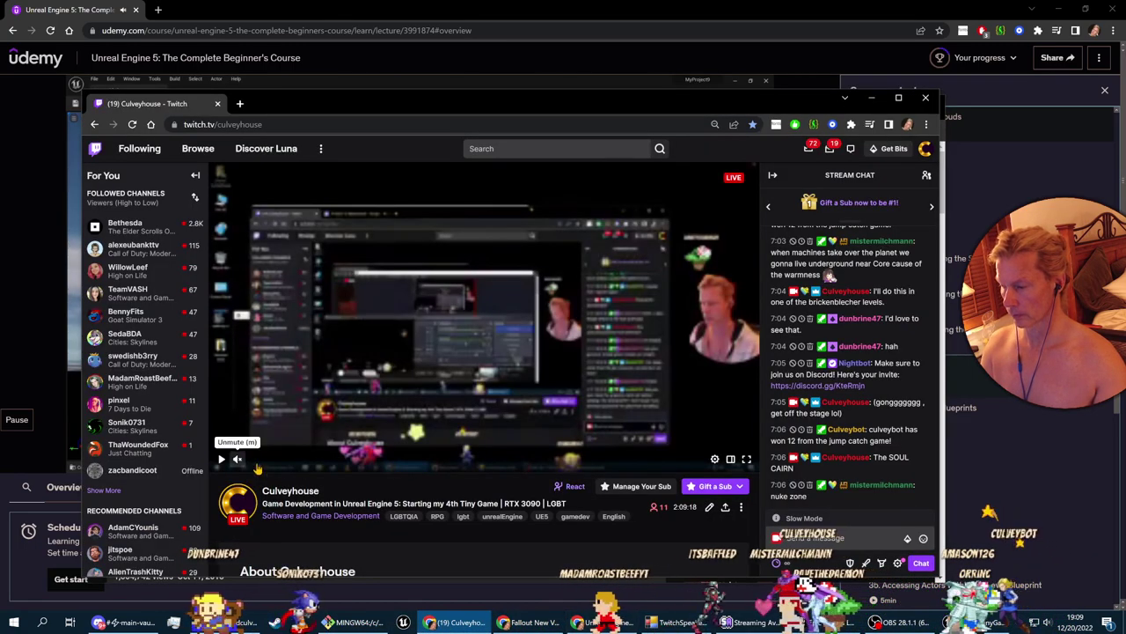
click(602, 622)
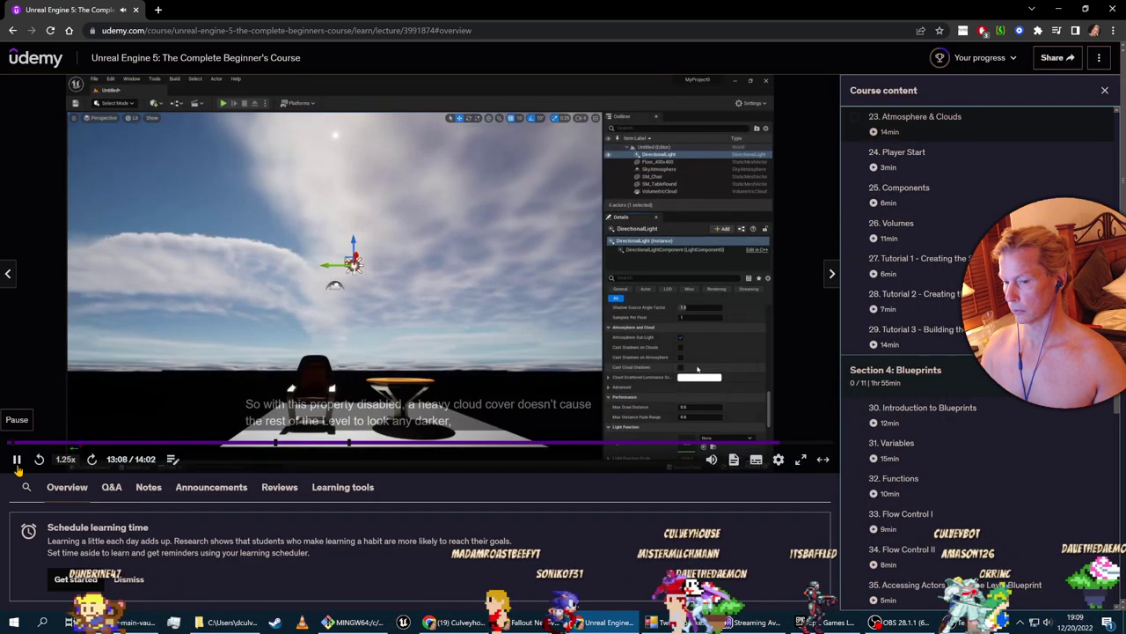
click(16, 468)
Switch to the Fallout New Vegas soundtrack on YouTube, rewind it to about 2:10:30 and fine-tune its volume
click(456, 622)
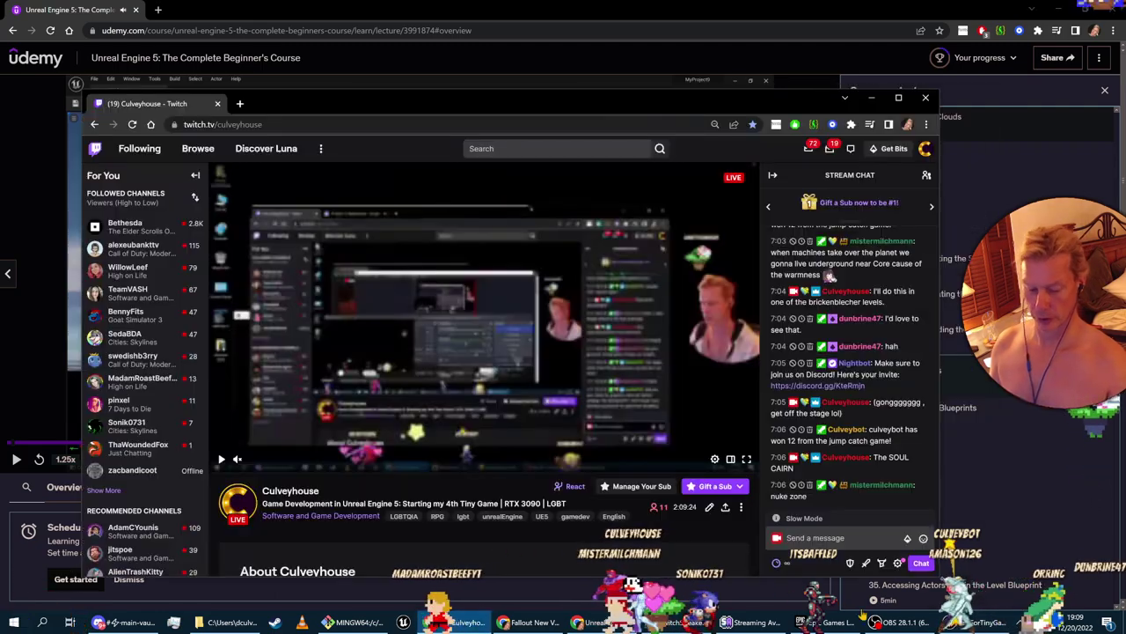
click(456, 622)
click(528, 622)
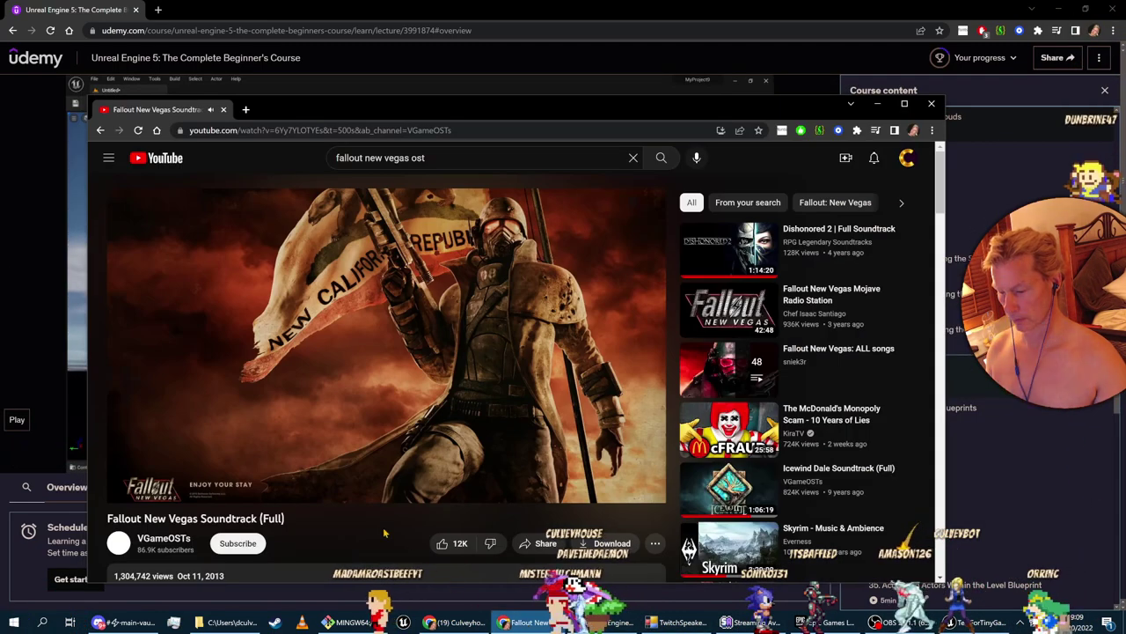
drag(209, 490, 210, 493)
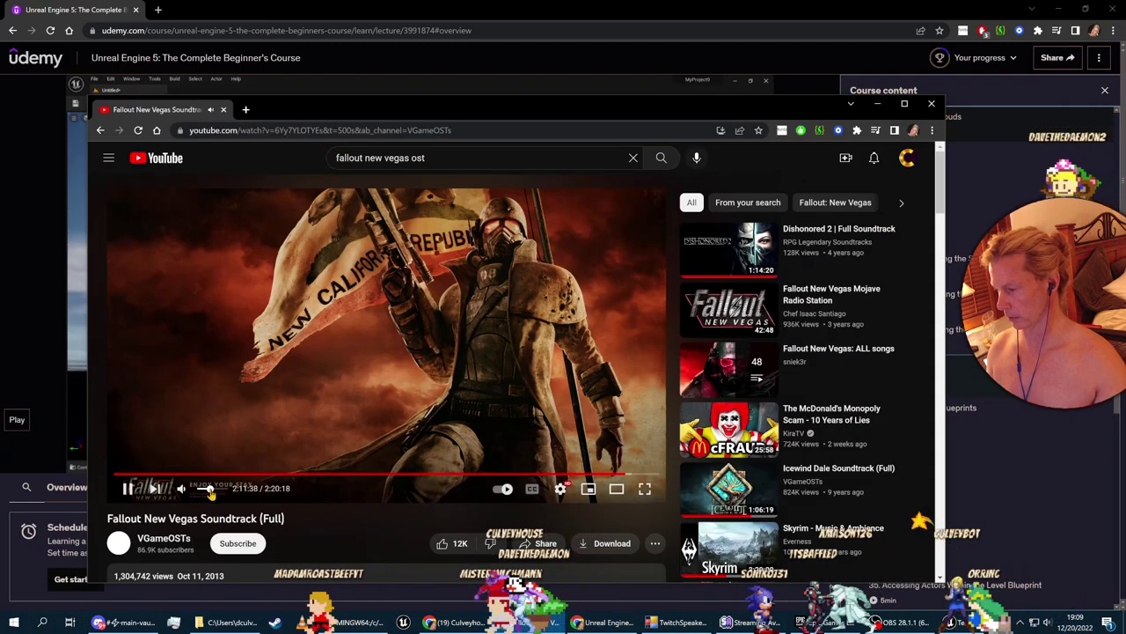
click(621, 475)
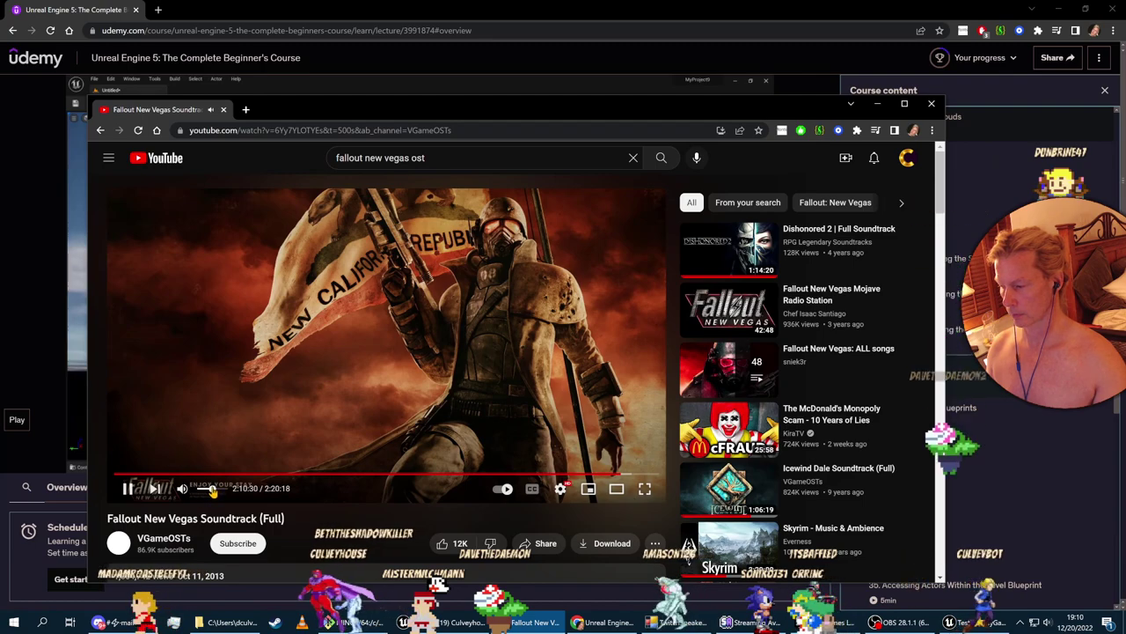
drag(213, 490, 210, 490)
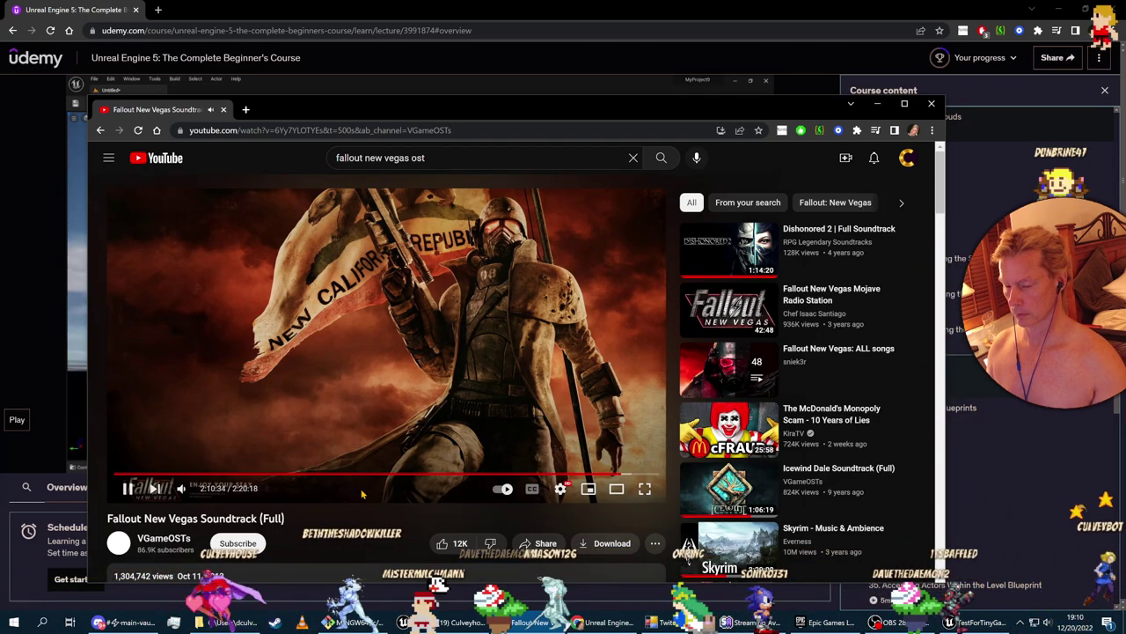
Skip the soundtrack forward about 30 seconds and back 5 seconds to around 2:11:02
key(Right)
key(Right)
key(Right)
key(Right)
key(Right)
key(Right)
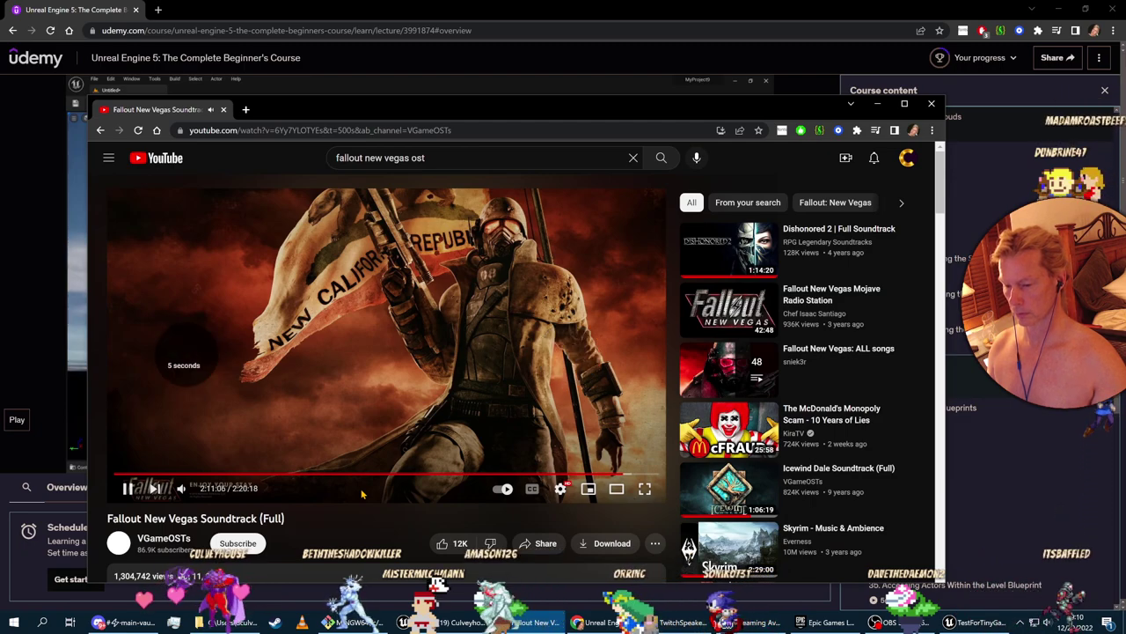
key(Left)
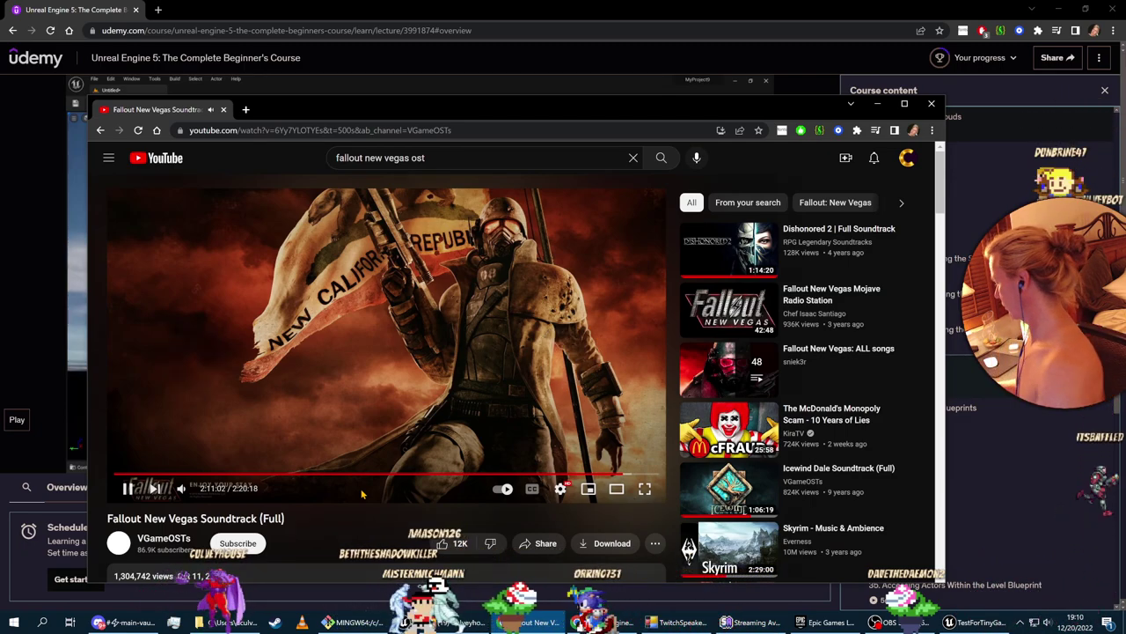
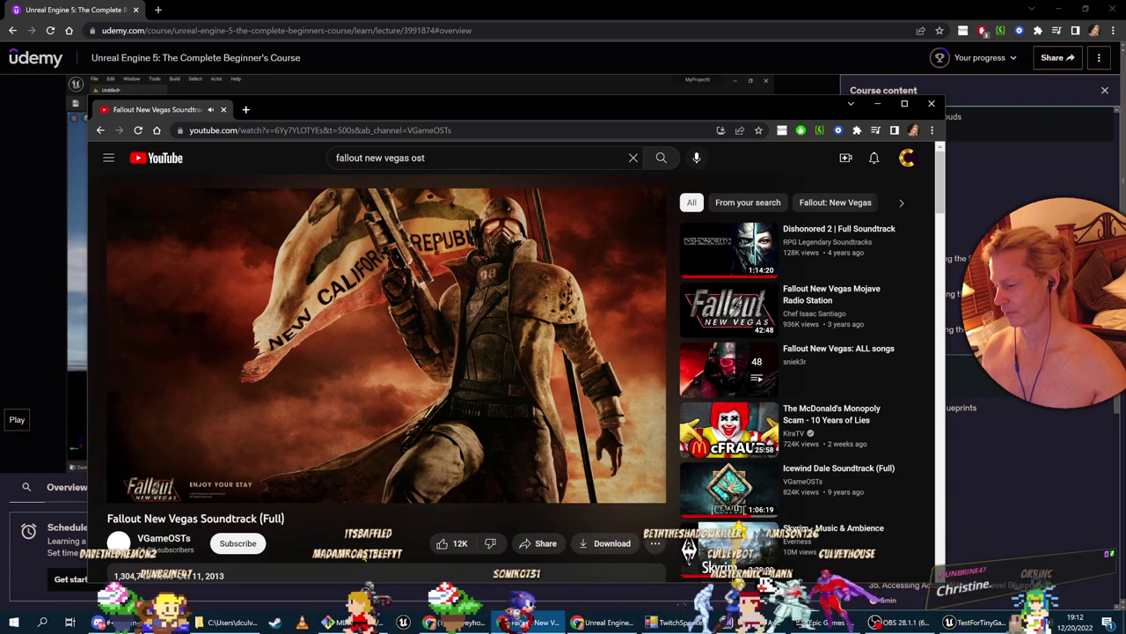
Lower the Fallout New Vegas soundtrack's volume slightly, return to the Udemy course and resume the Atmosphere & Clouds lecture
mouse_move(197, 496)
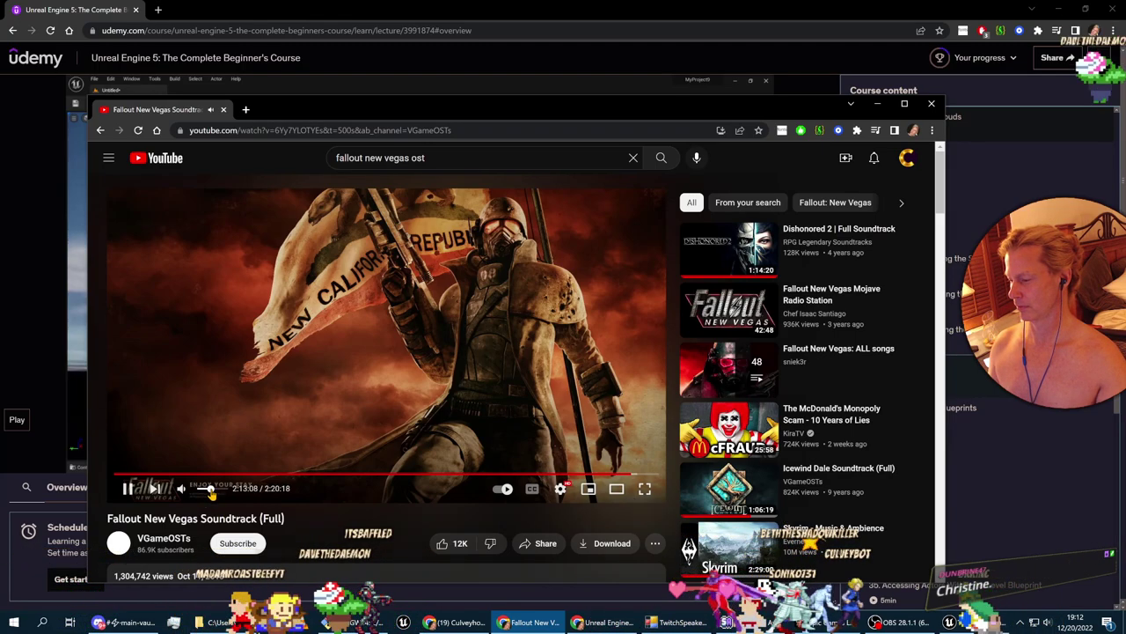
drag(211, 490, 204, 490)
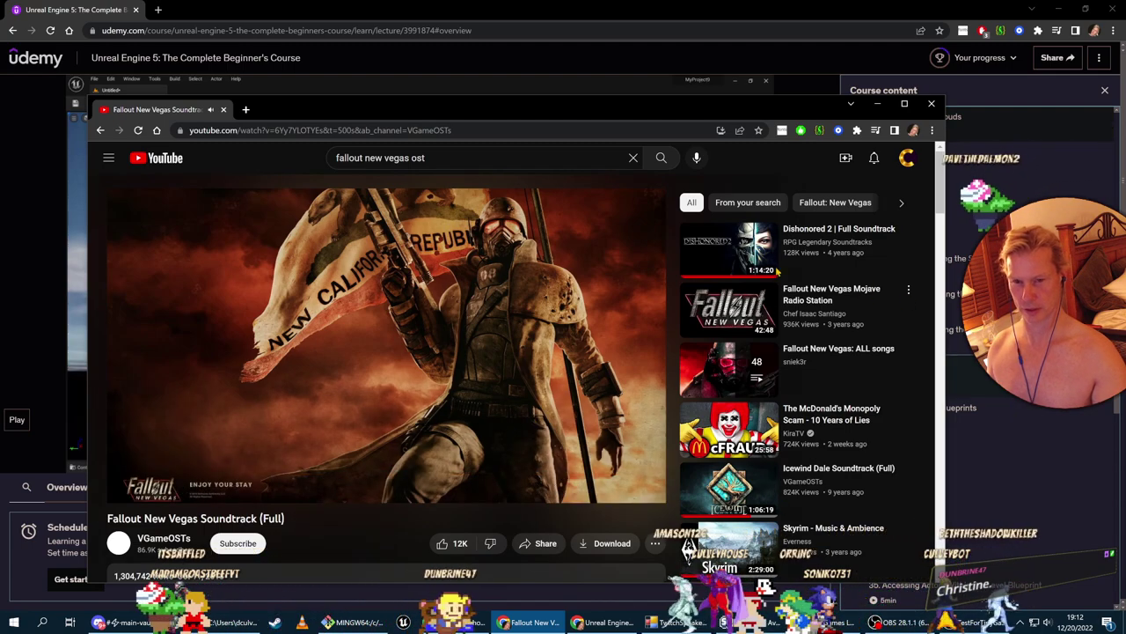
click(429, 590)
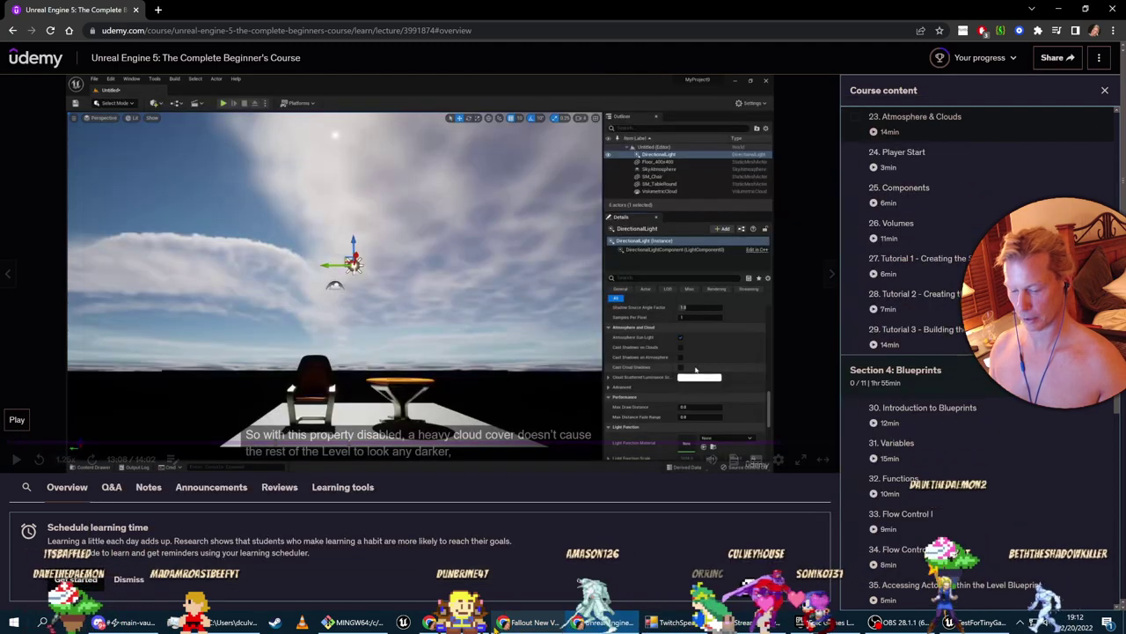
click(15, 458)
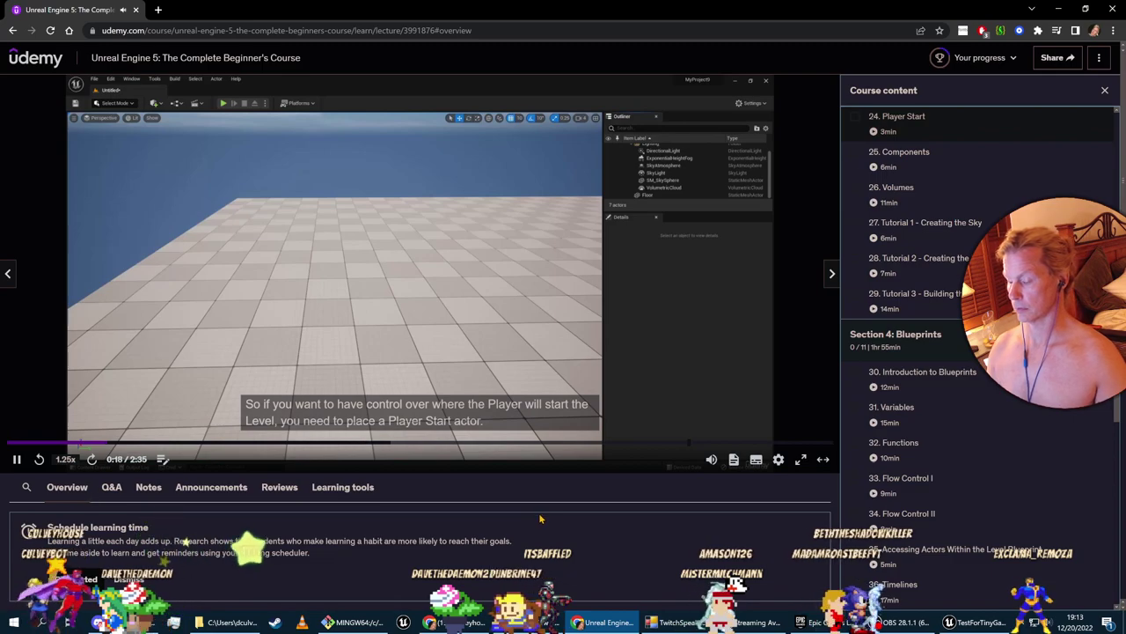
Check the soundtrack window, return to the Player Start lecture and pause it at 1:01
click(525, 621)
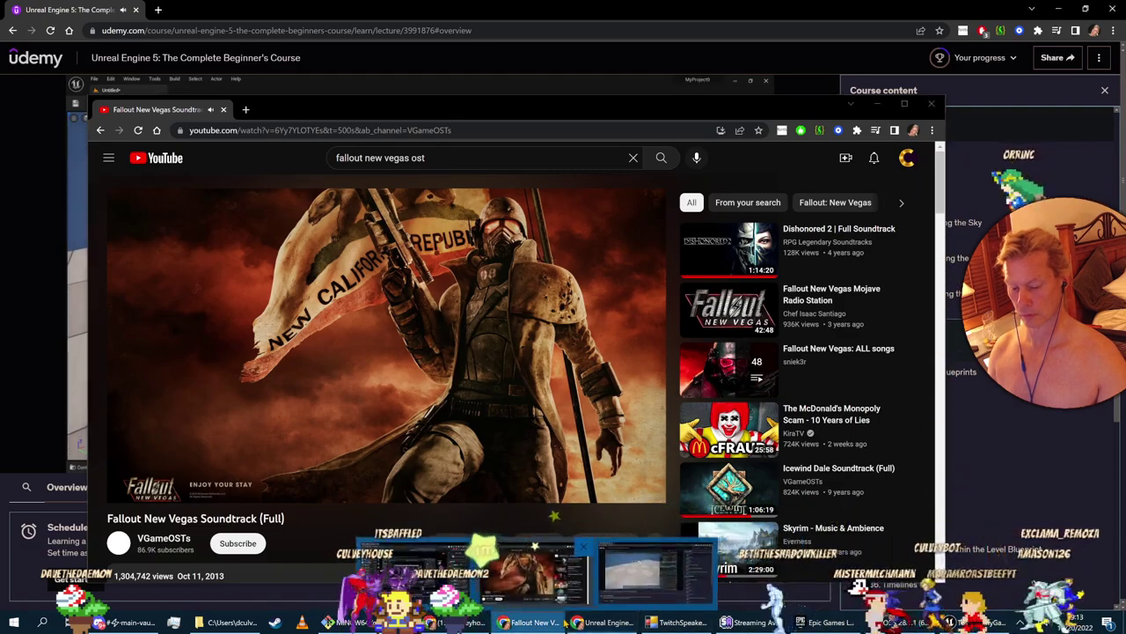
click(626, 622)
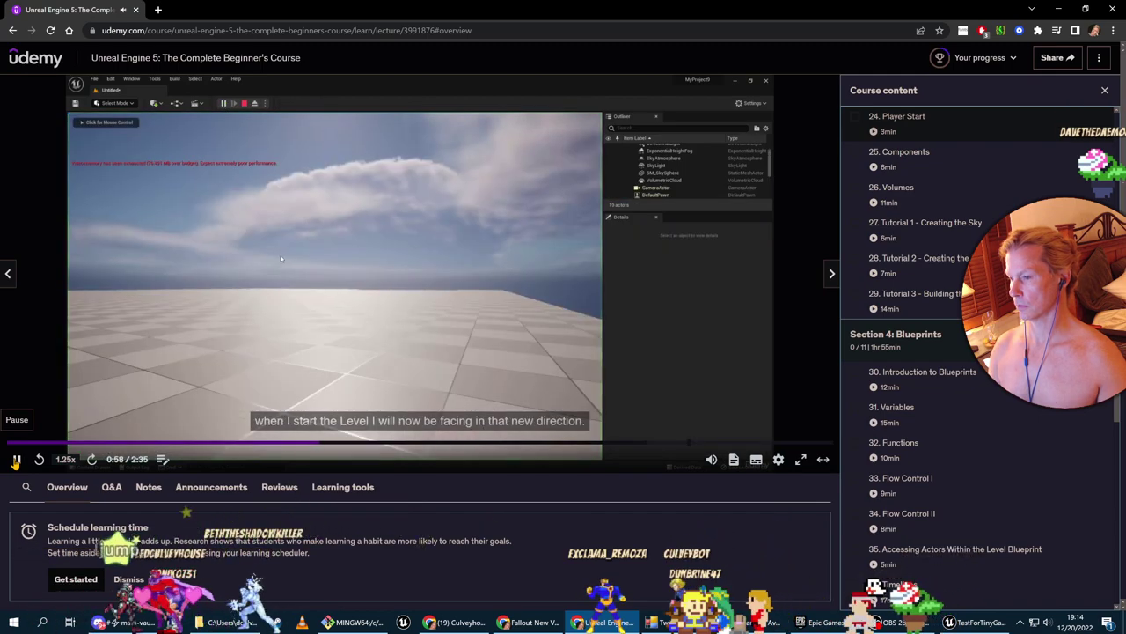
click(16, 459)
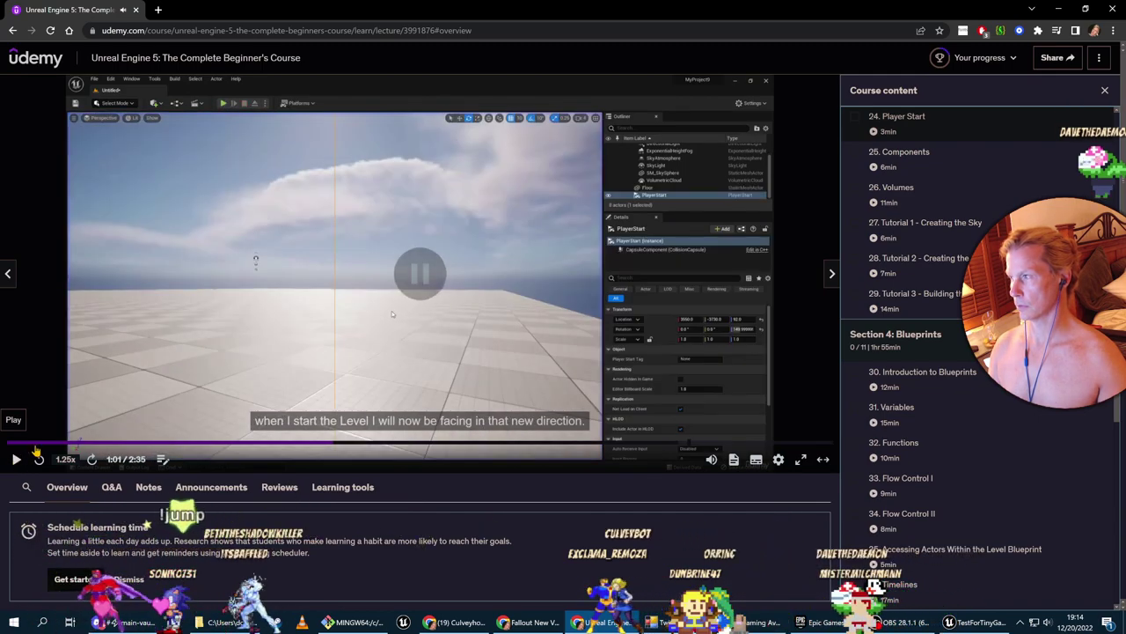
Switch to Unreal Editor, search the Outliner for "player" and select the PlayerStart actor
key(alt+Tab)
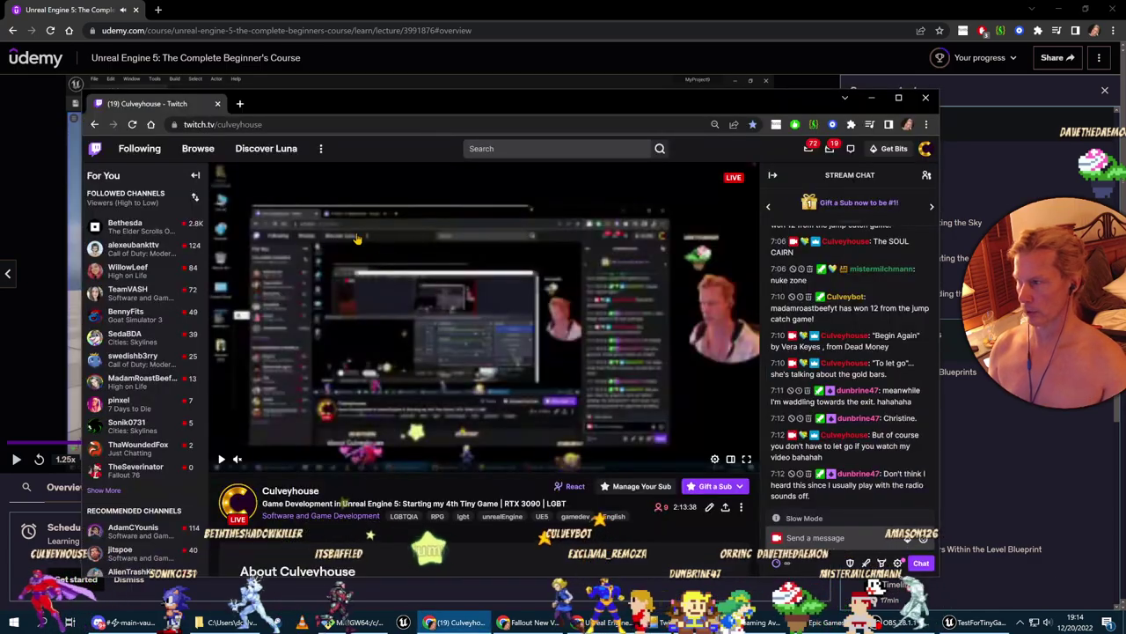
key(alt+Tab)
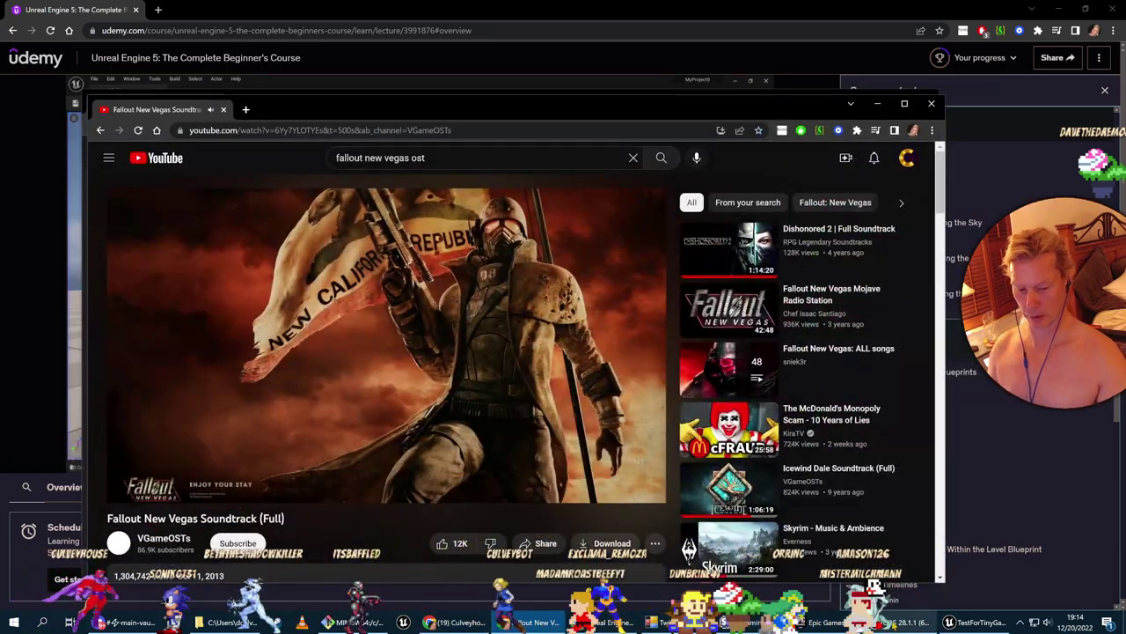
click(990, 622)
mouse_move(338, 284)
right_down()
mouse_move(357, 378)
mouse_move(338, 285)
right_up()
key(w)
click(90, 49)
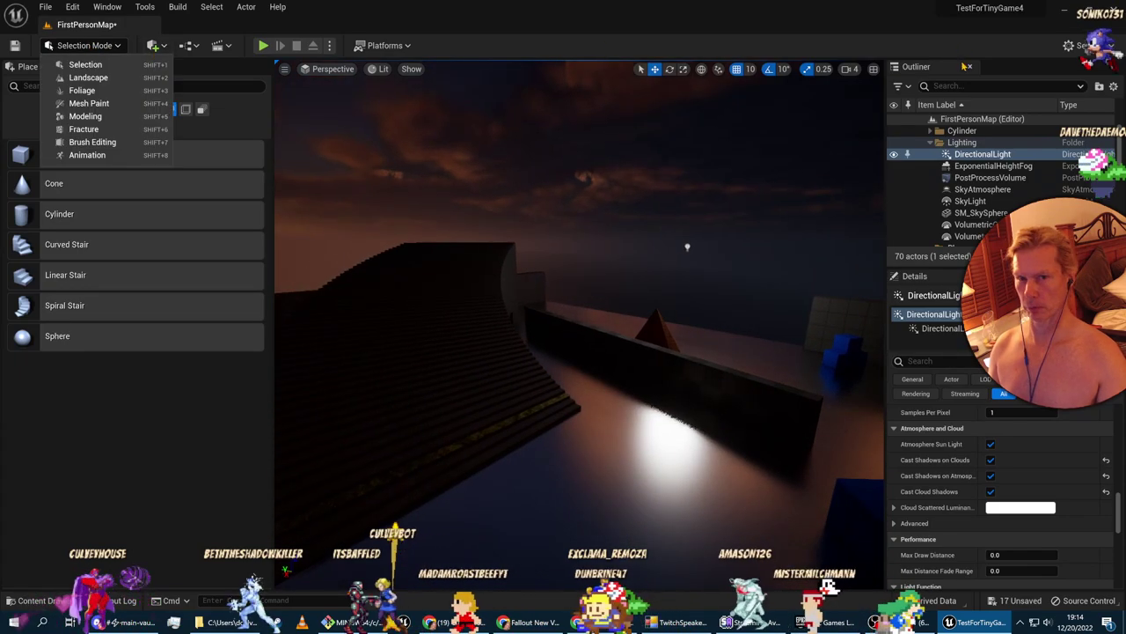
click(962, 86)
text(player)
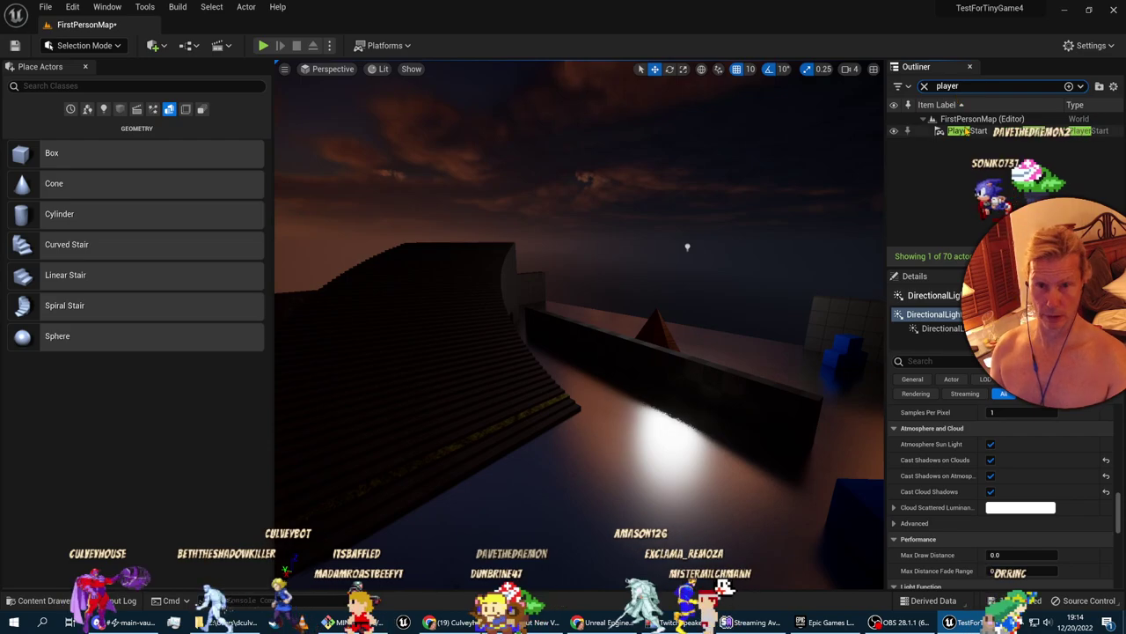
click(967, 131)
Raise the PlayerStart high above the level to a Z location of about 1672
right_drag(704, 264, 871, 264)
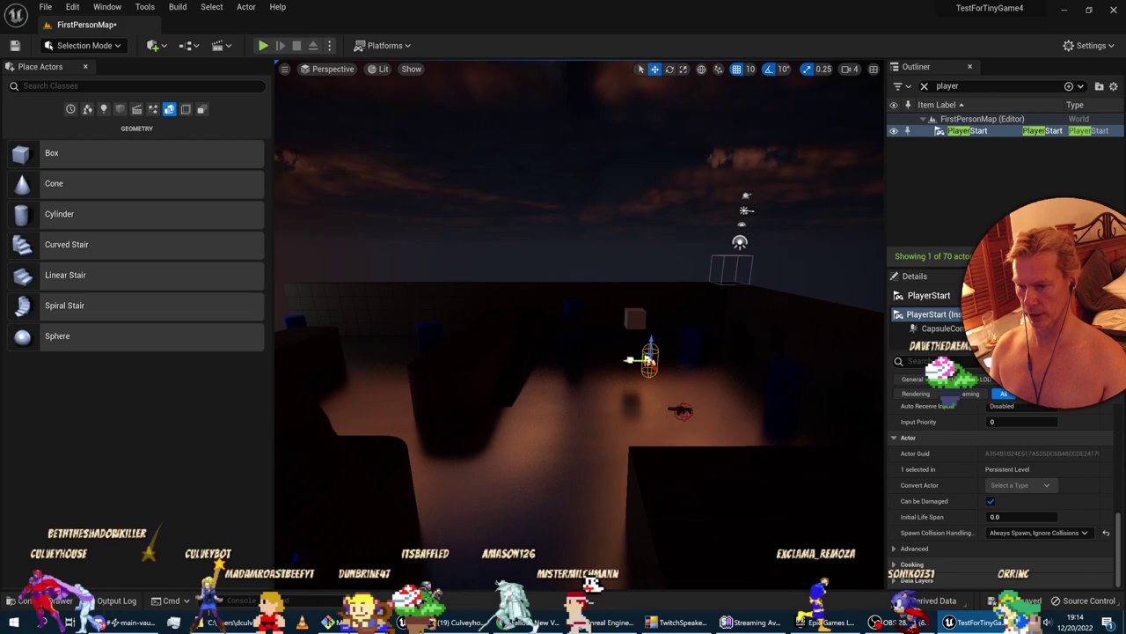
mouse_move(379, 370)
right_down()
mouse_move(431, 374)
mouse_move(282, 370)
mouse_move(392, 372)
right_up()
key(a)
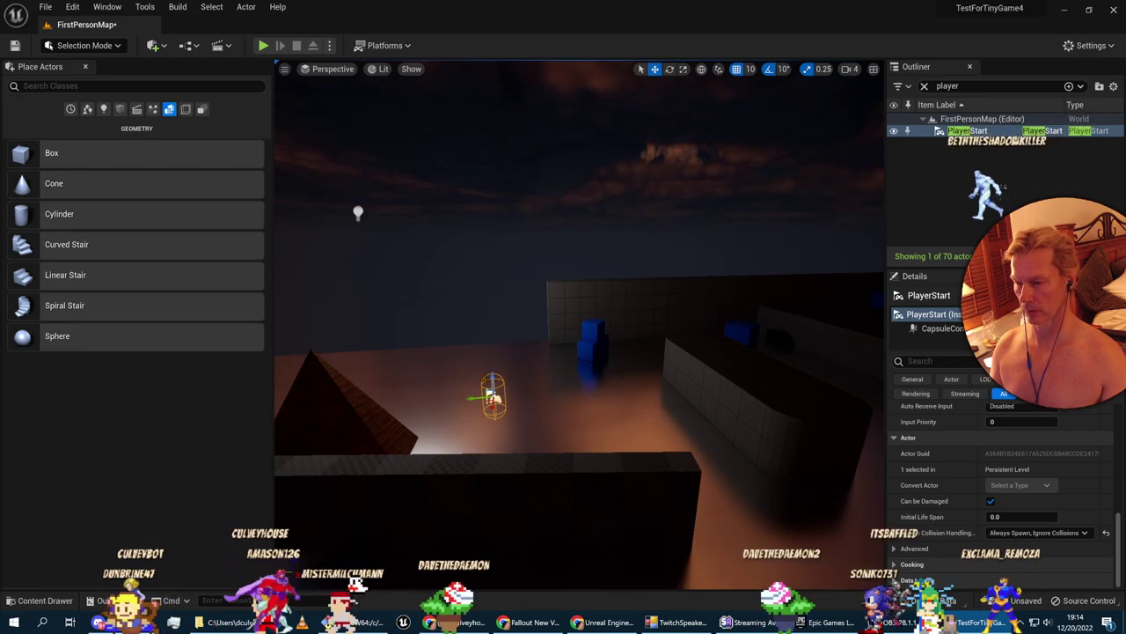
drag(450, 123, 450, 72)
key(d)
right_drag(450, 72, 281, 69)
right_drag(472, 323, 495, 193)
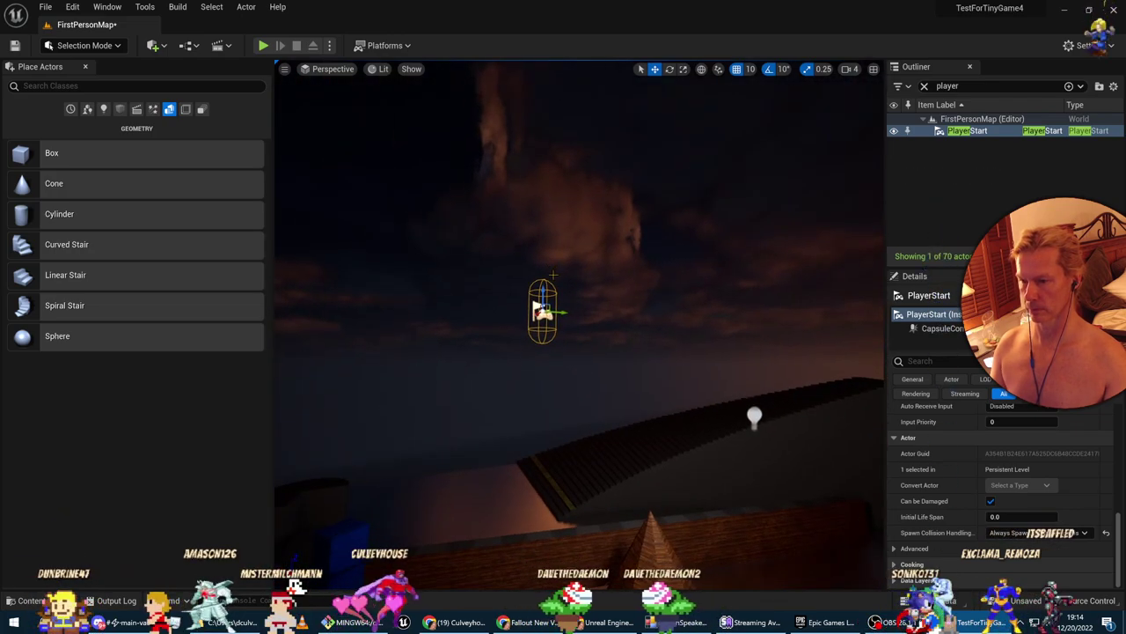
drag(543, 181, 544, 109)
Examine the raised PlayerStart from several angles and review its transform properties
right_drag(544, 109, 501, 119)
key(w)
key(s)
key(s)
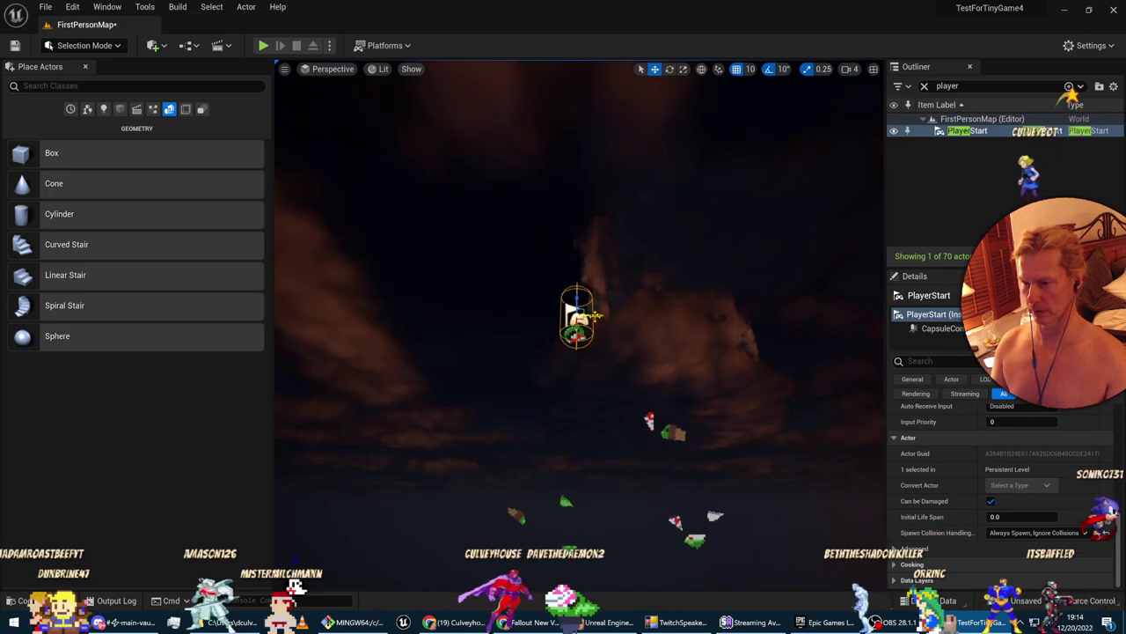
mouse_move(511, 266)
right_down()
mouse_move(475, 264)
mouse_move(493, 219)
mouse_move(497, 273)
mouse_move(519, 269)
right_up()
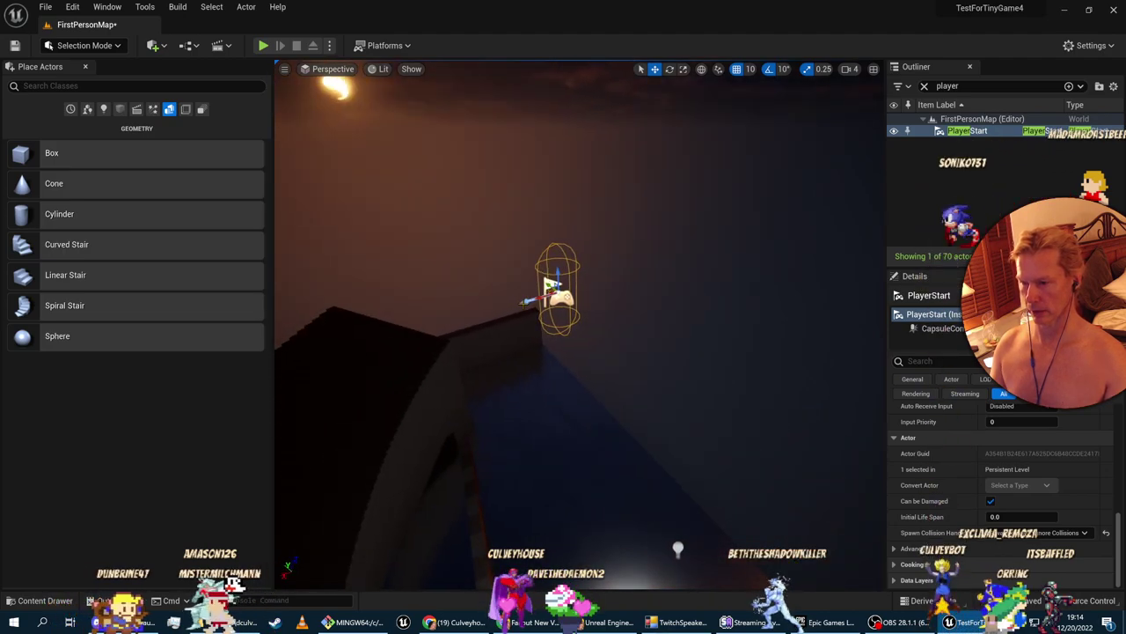
click(515, 266)
click(557, 296)
right_drag(714, 271, 664, 235)
key(w)
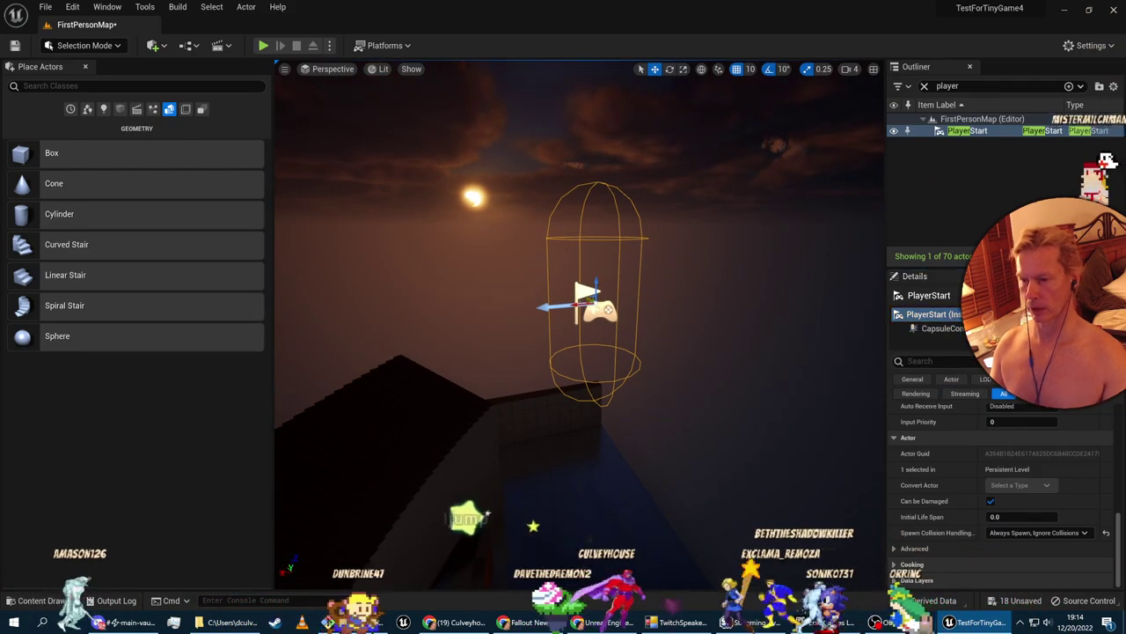
scroll(1068, 438, up, 10)
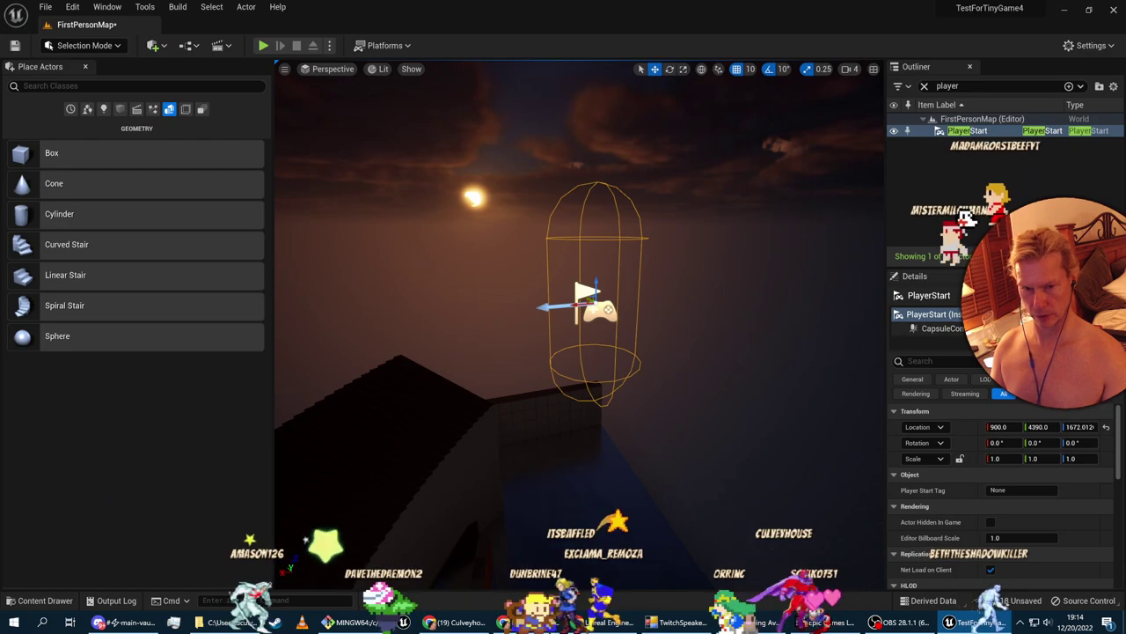
click(943, 328)
click(968, 314)
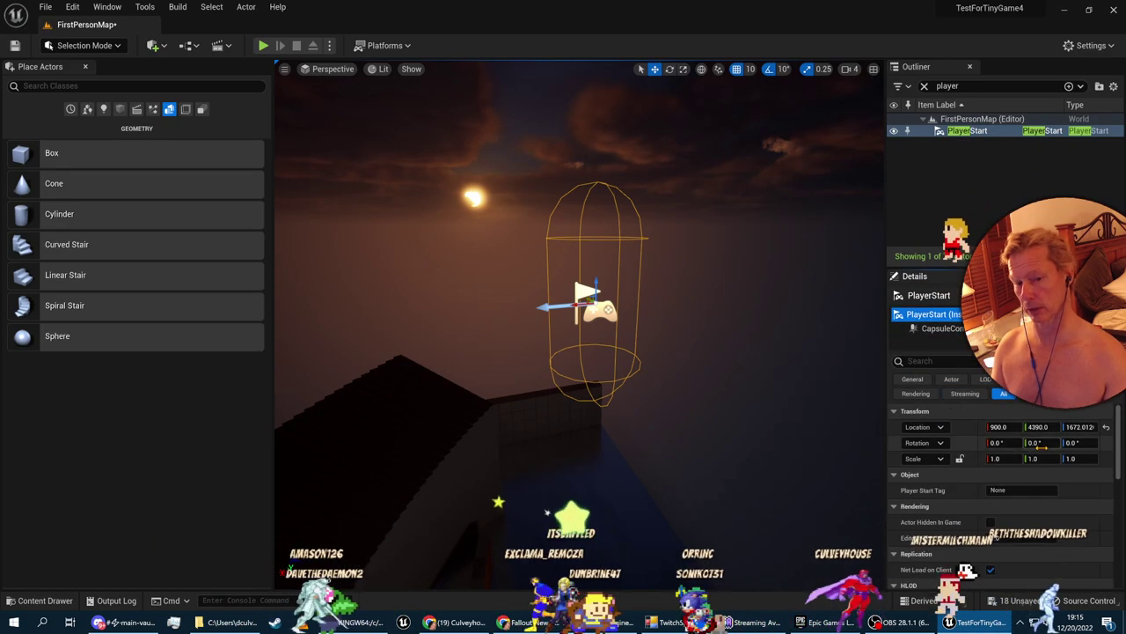
Tilt the PlayerStart 20° about its Y axis and 40° about the X axis with the Rotate tool
click(1001, 443)
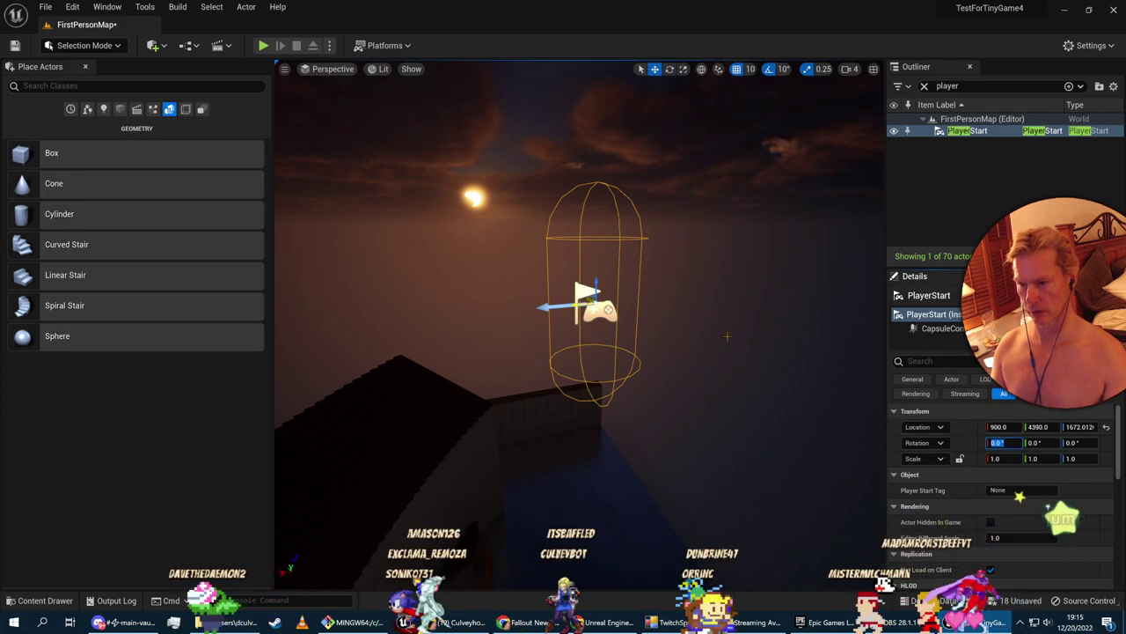
click(670, 70)
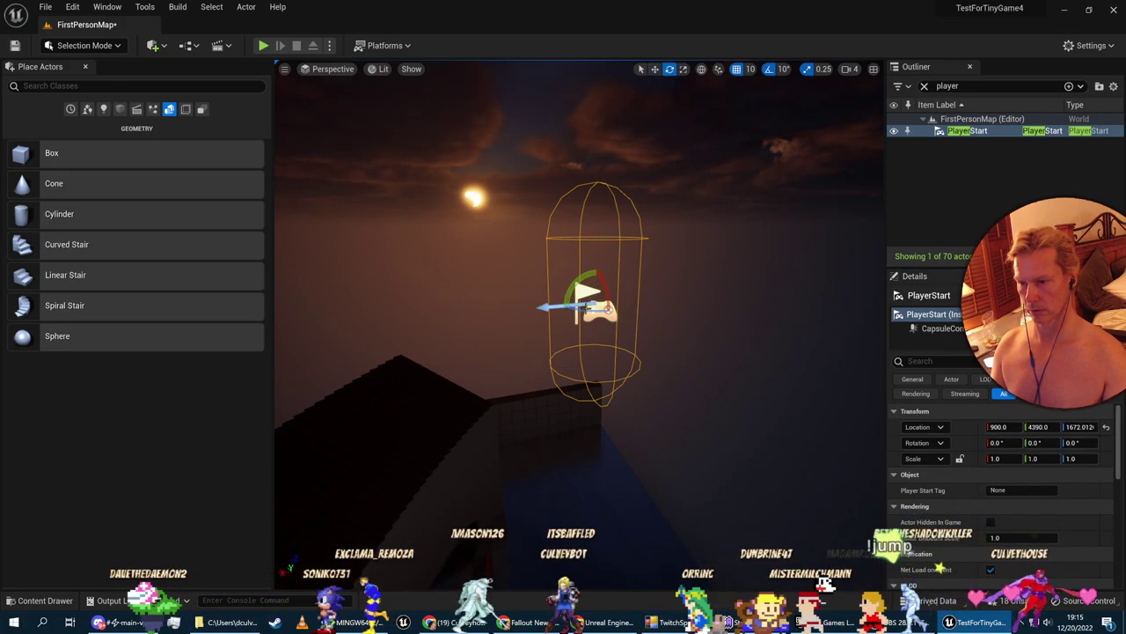
drag(583, 280, 570, 326)
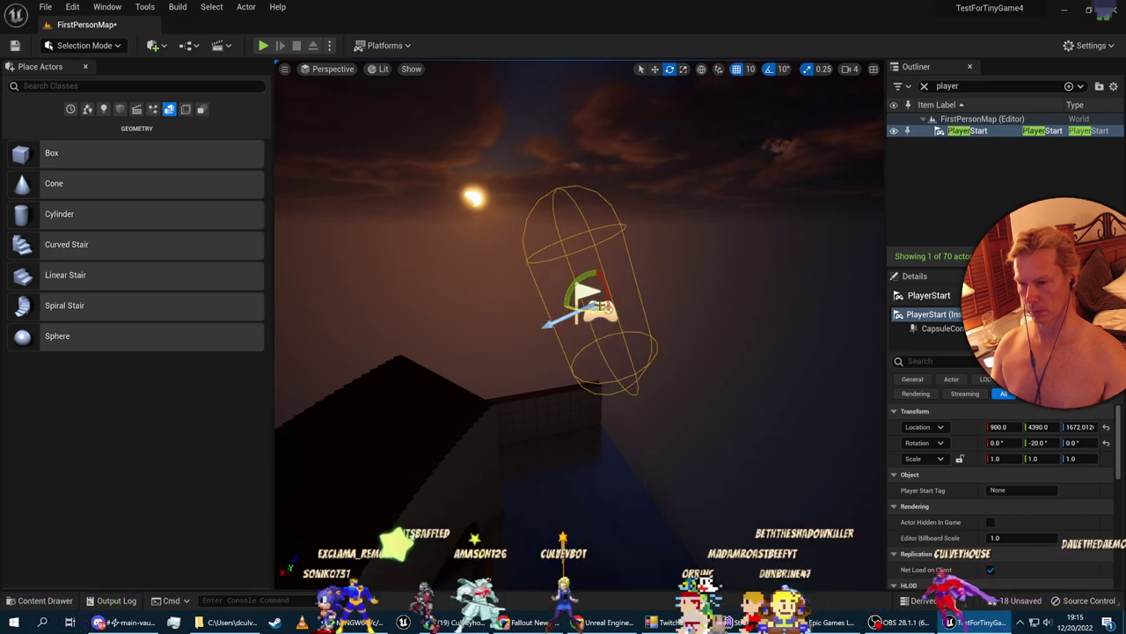
drag(606, 287, 609, 309)
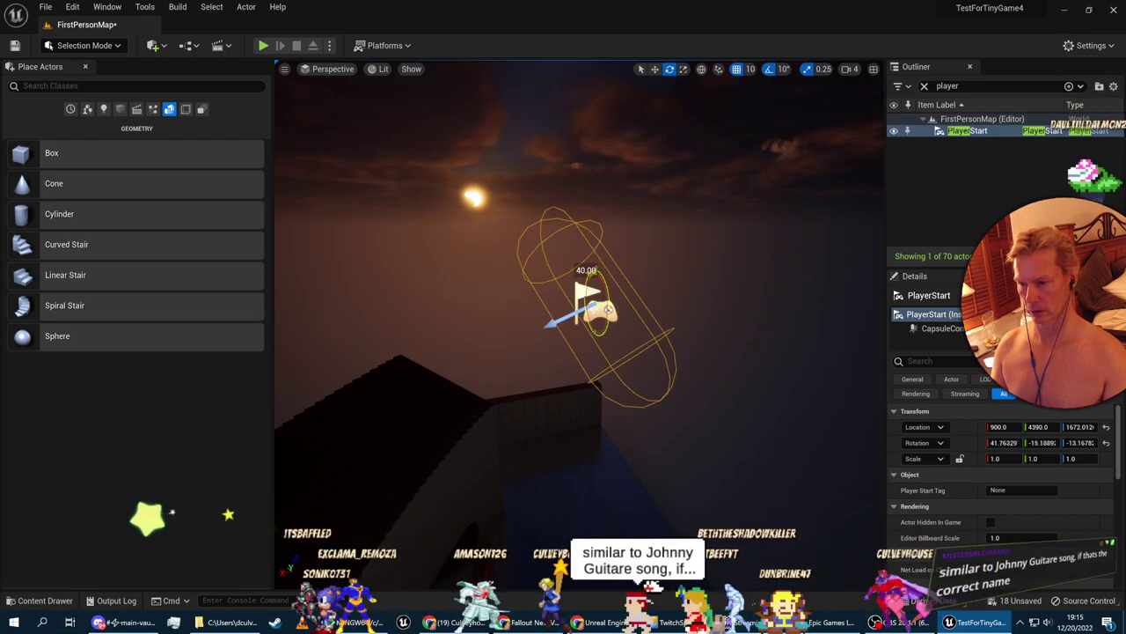
Play-test the level twice from the tilted PlayerStart, moving around near the wooden pyramid, and stop the simulation
click(330, 46)
click(387, 247)
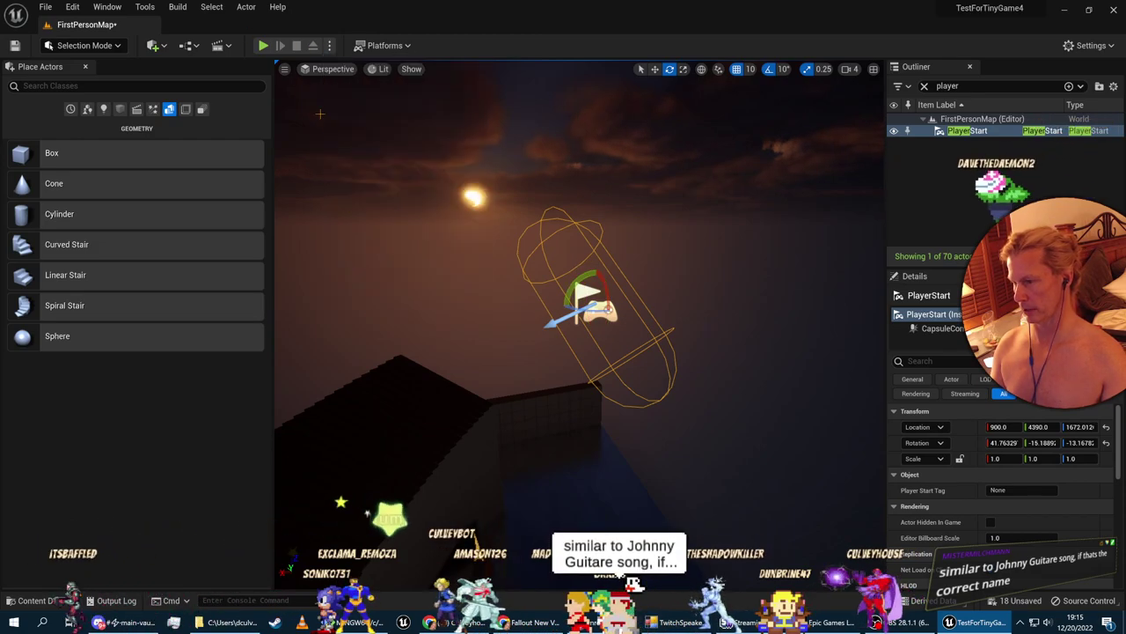
click(263, 46)
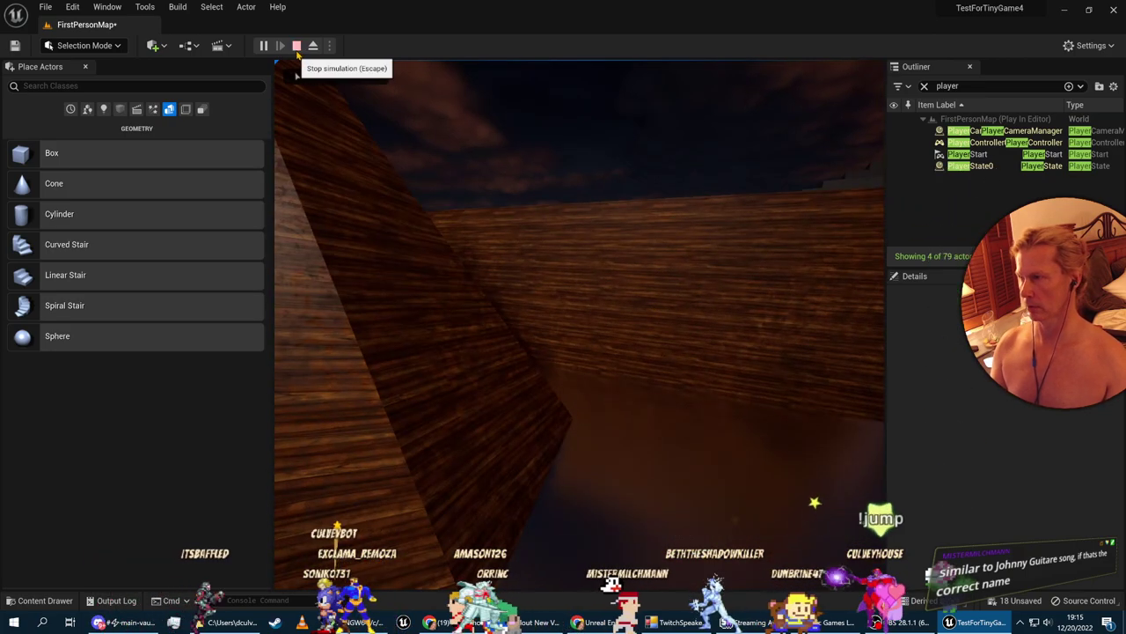
click(297, 48)
click(263, 46)
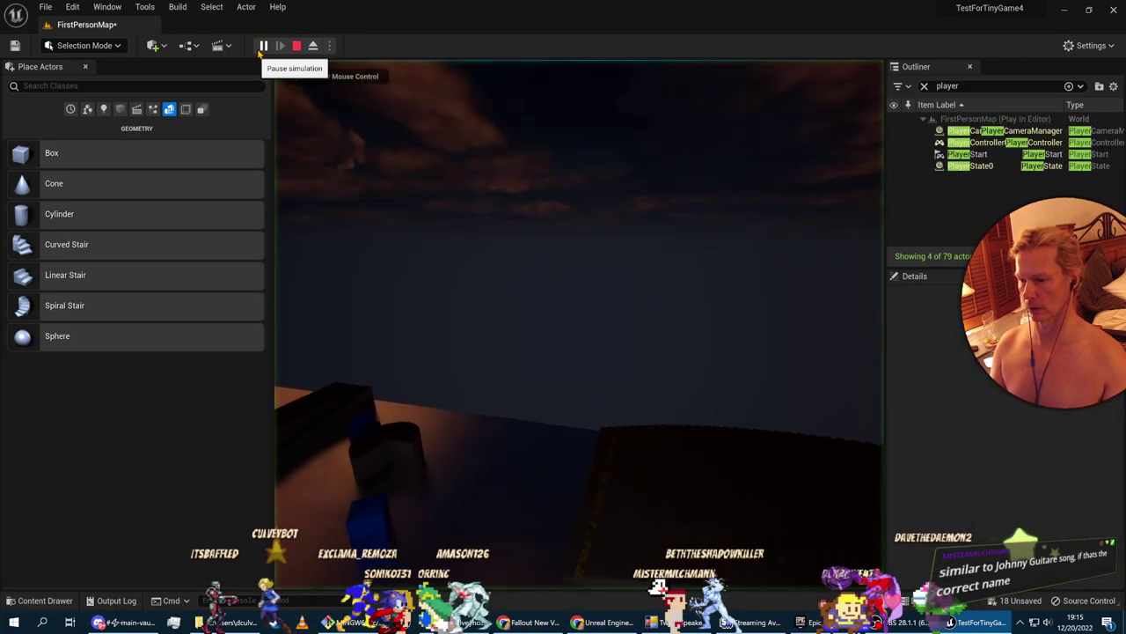
key(s)
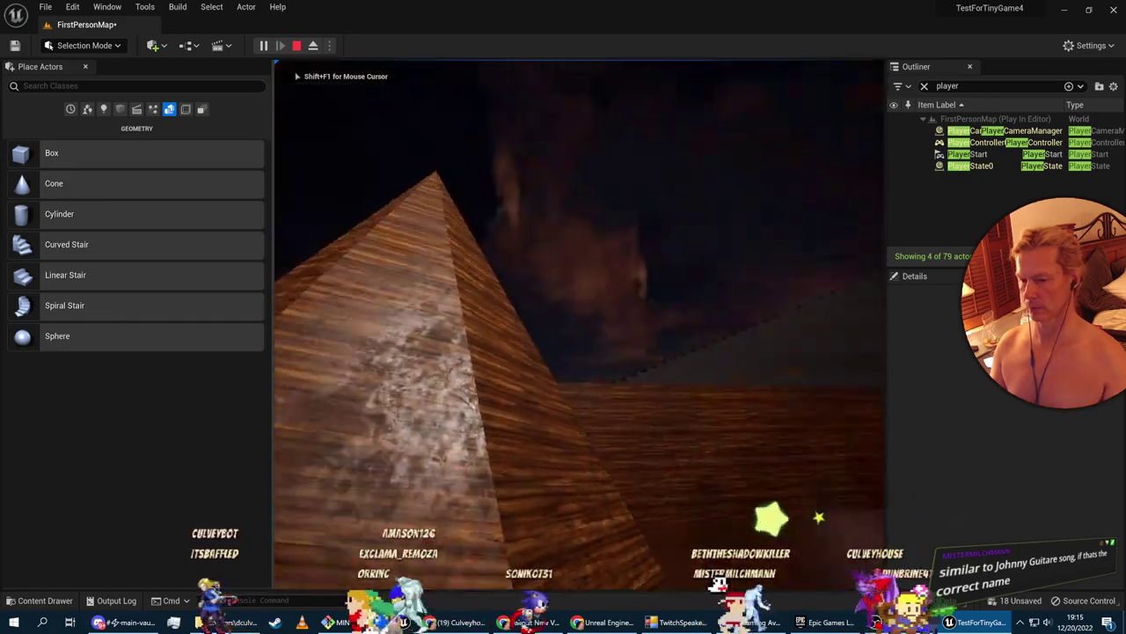
key(w)
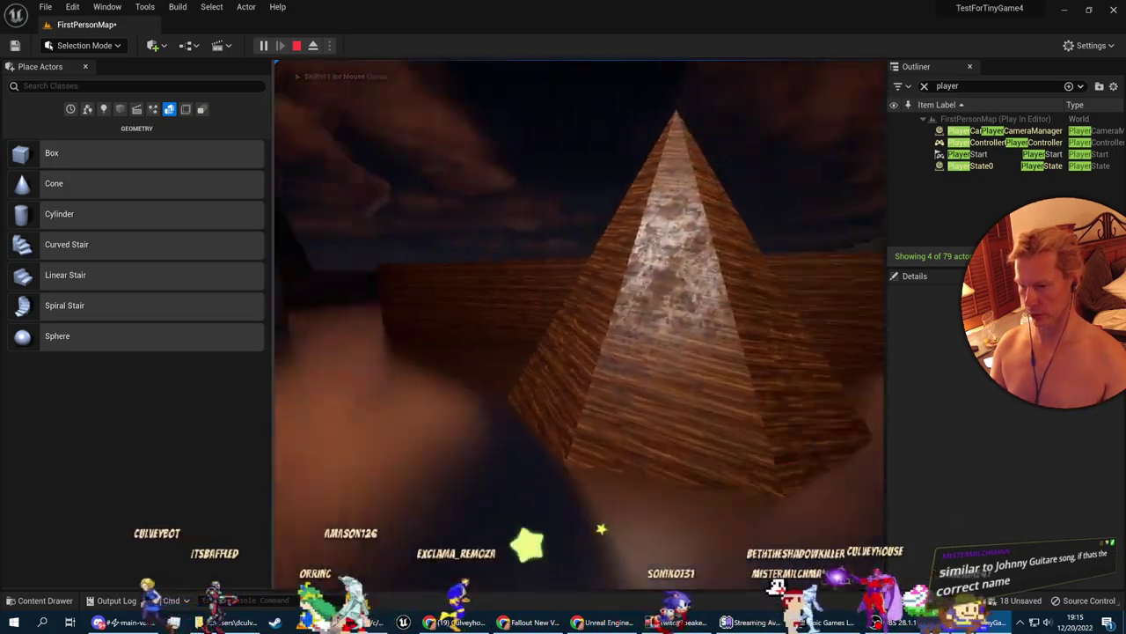
key(Escape)
Check the YouTube and Twitch windows, return to the Player Start lecture and resume it from 1:01
key(alt+Tab)
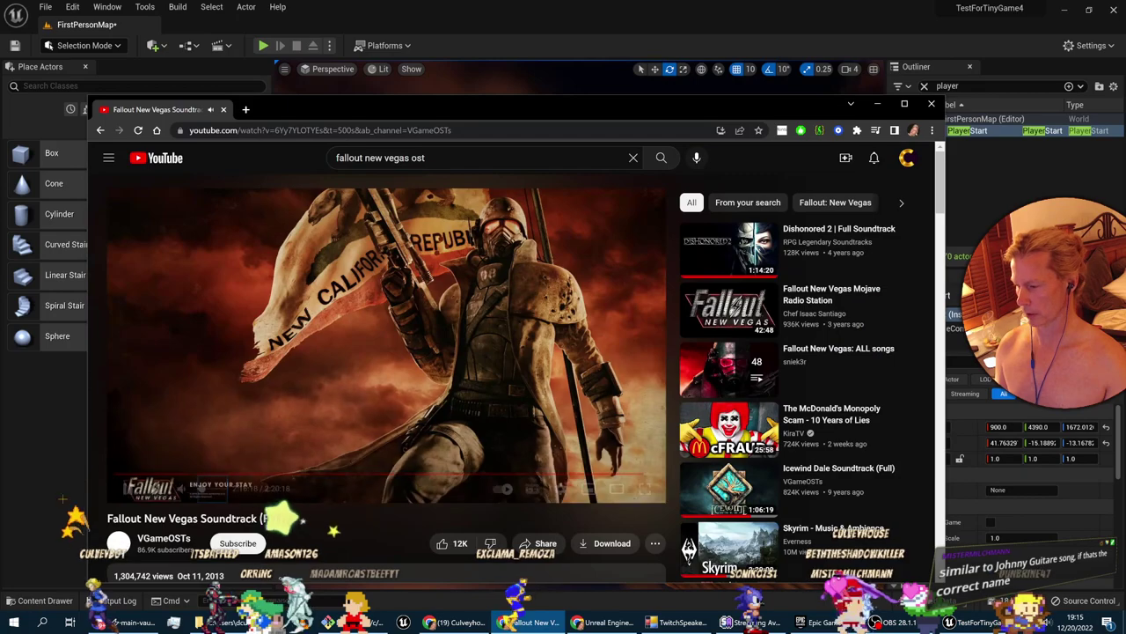
key(alt+Tab)
key(alt+Tab)
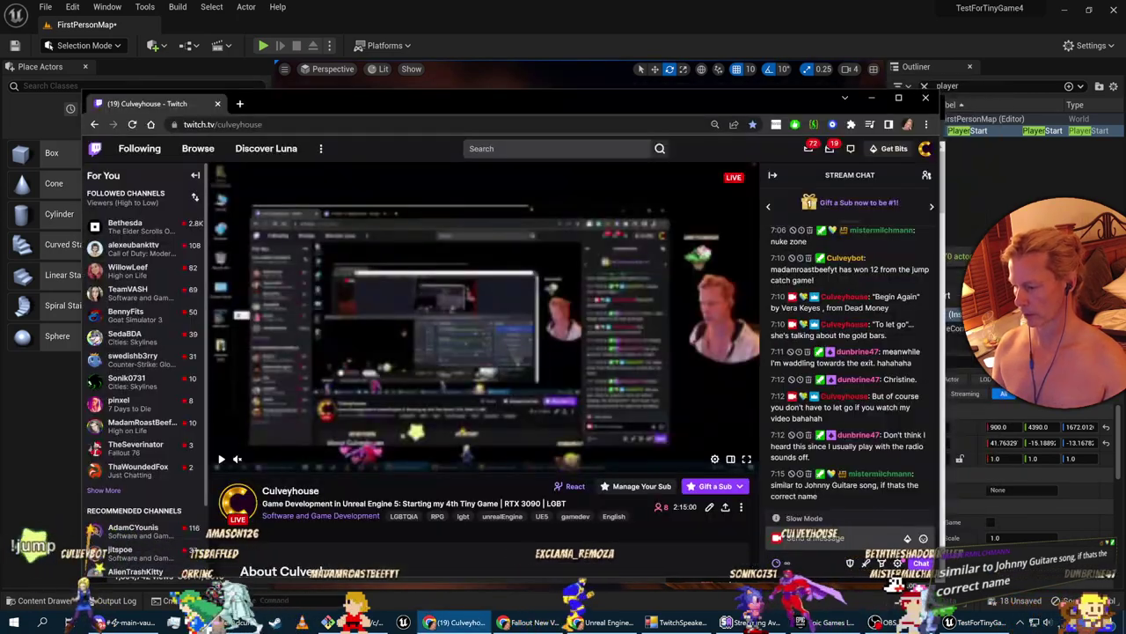
key(alt+Tab)
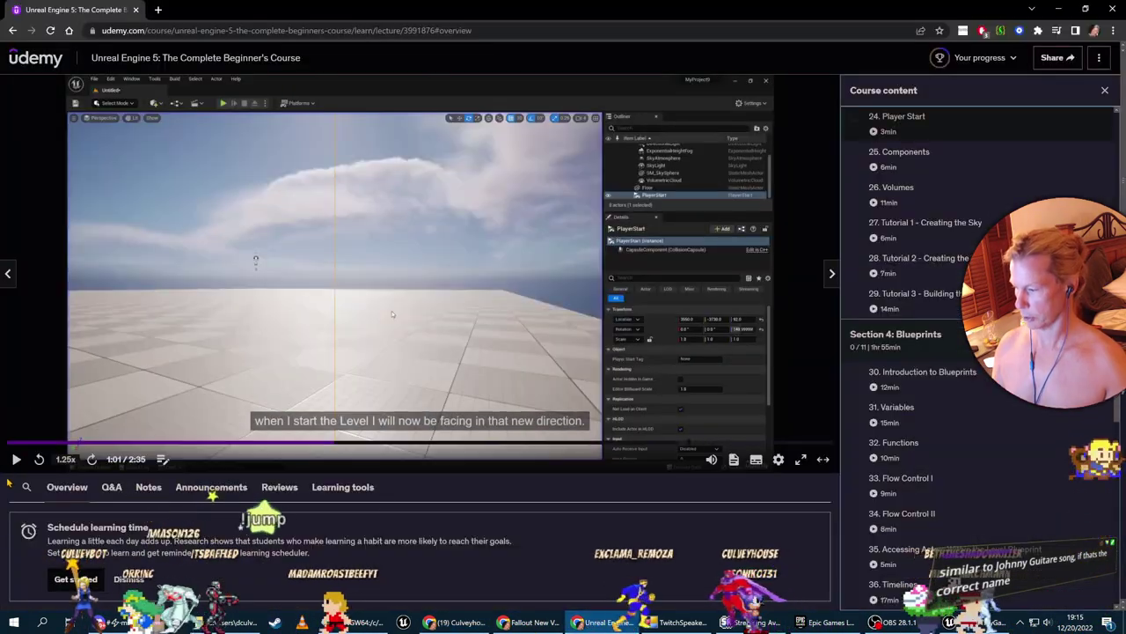
click(391, 310)
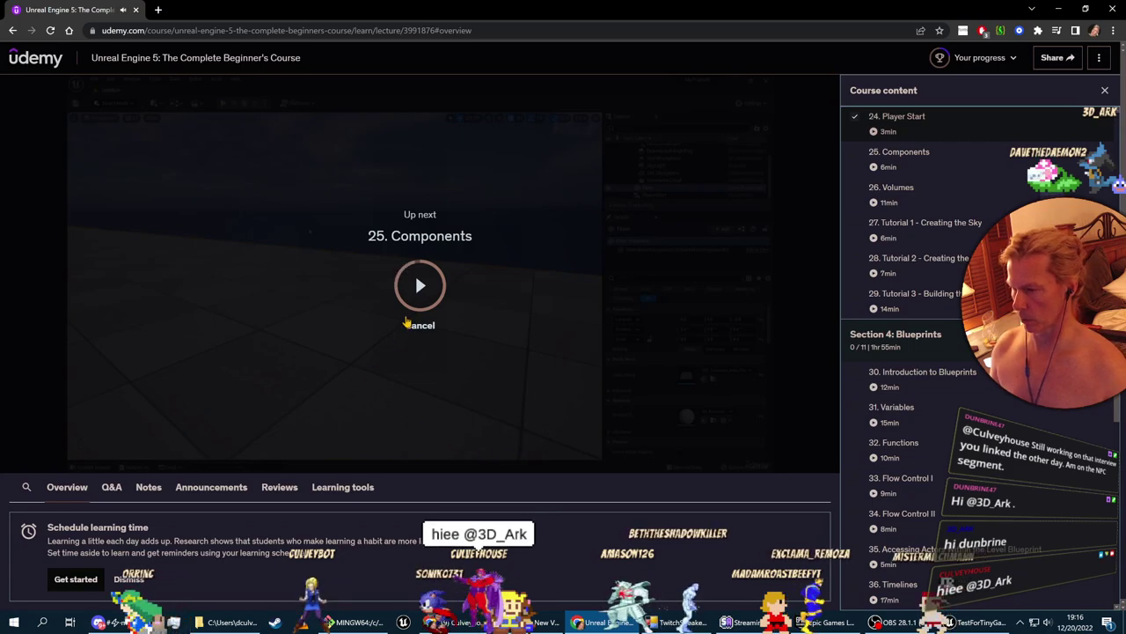
Cancel the automatic advance to lecture 25 and rewind the Player Start lecture to about 1:14
click(407, 319)
click(594, 442)
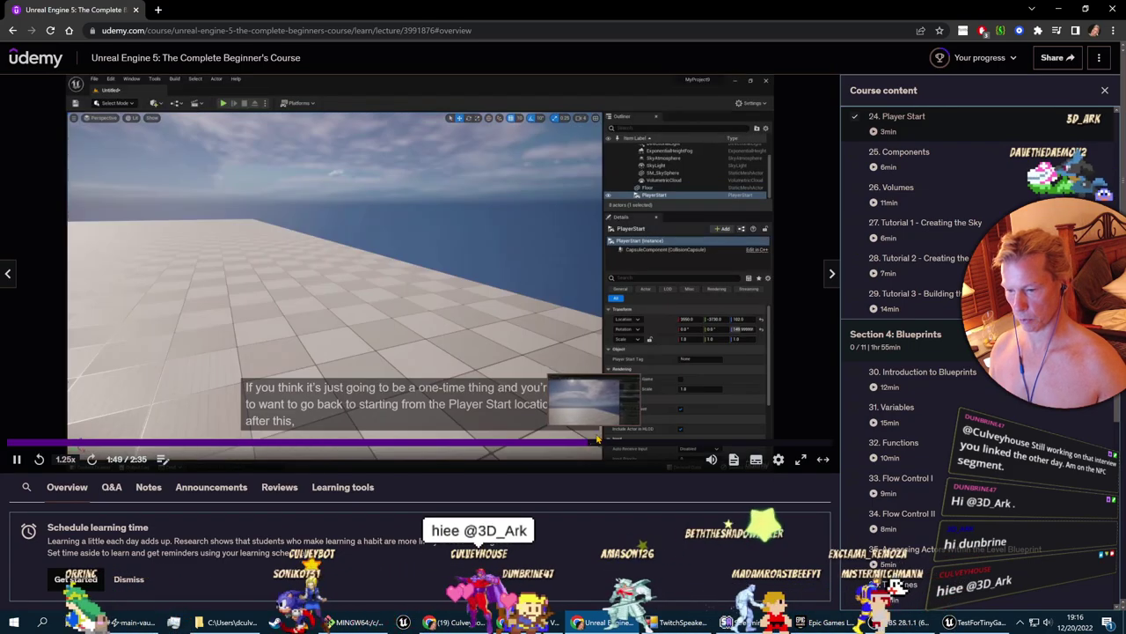
click(481, 443)
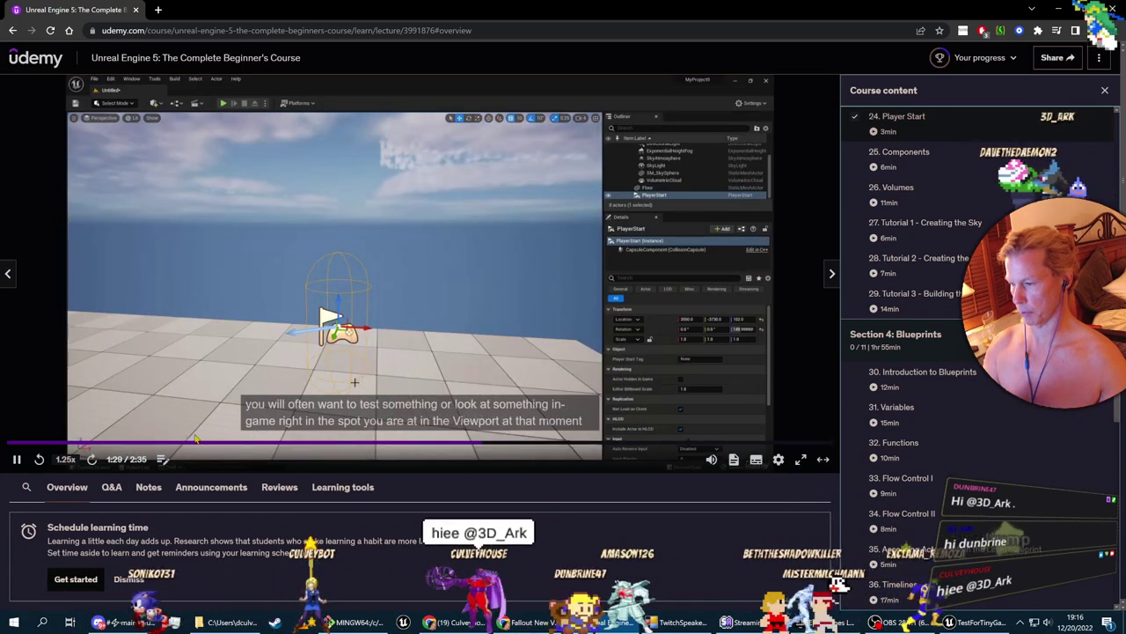
click(402, 442)
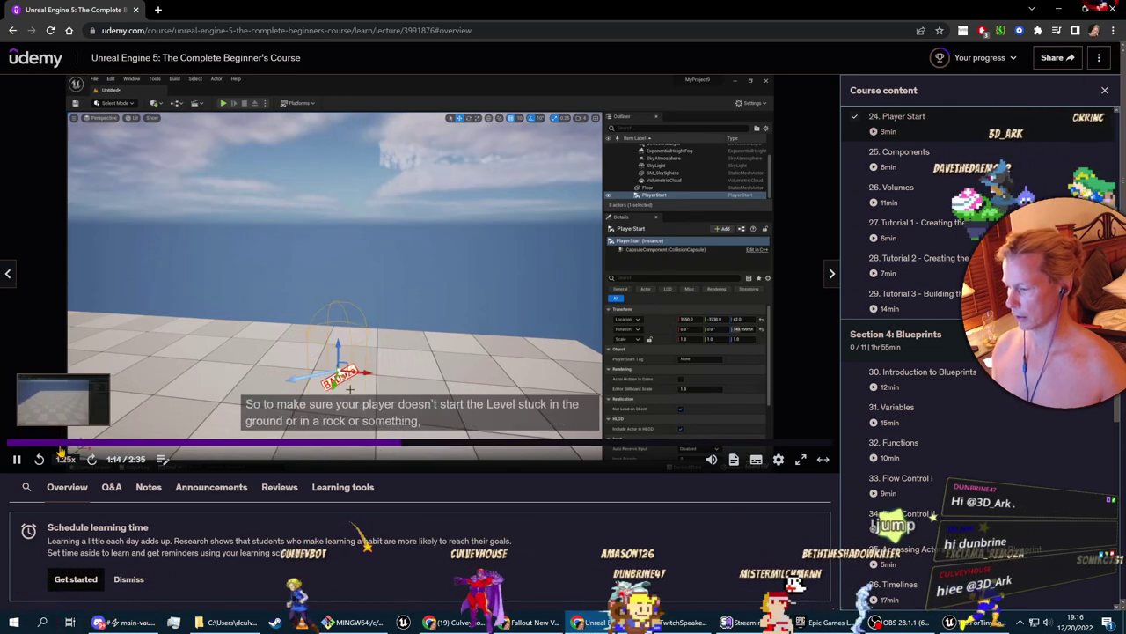
Replay the Player Start lecture's actor rotation part from around 0:56 and skip ahead to about 1:39
click(16, 459)
click(16, 459)
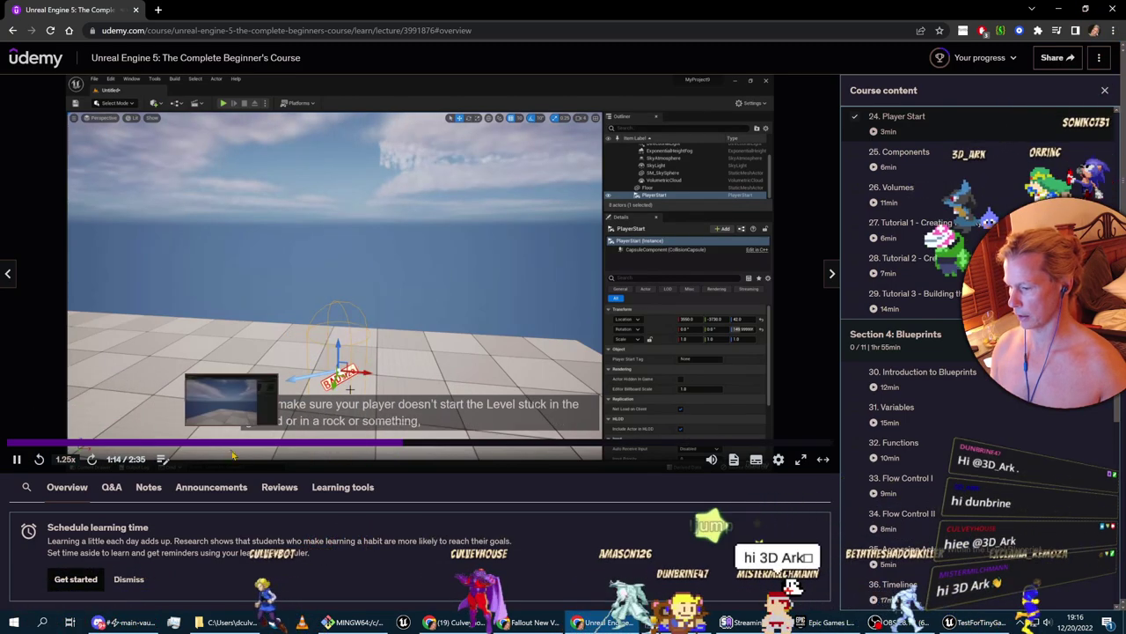
click(301, 445)
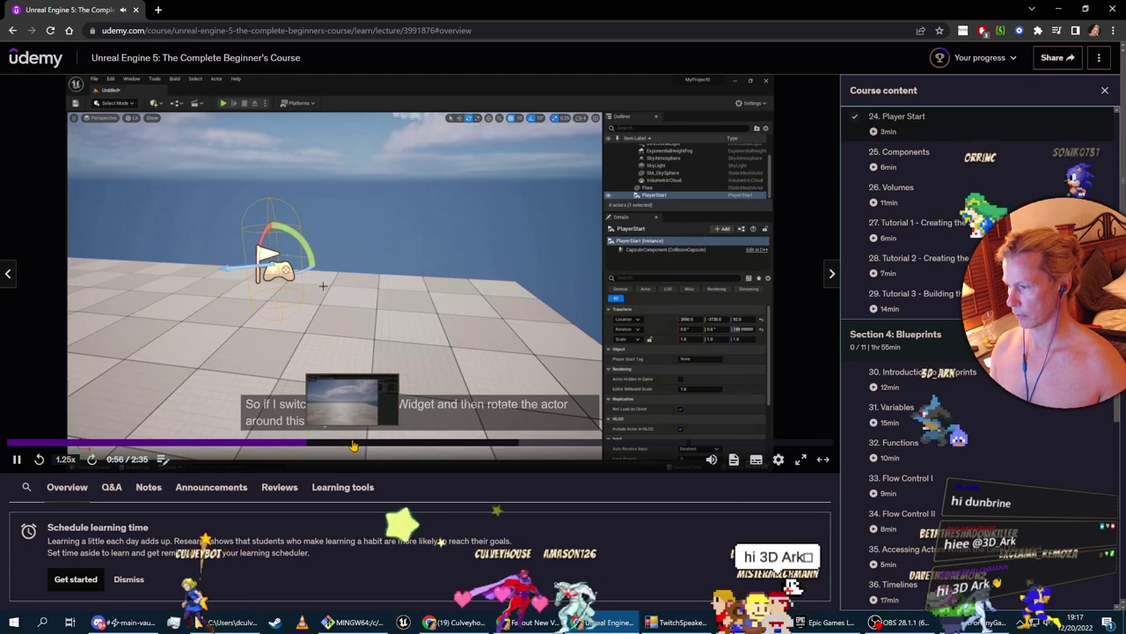
click(251, 446)
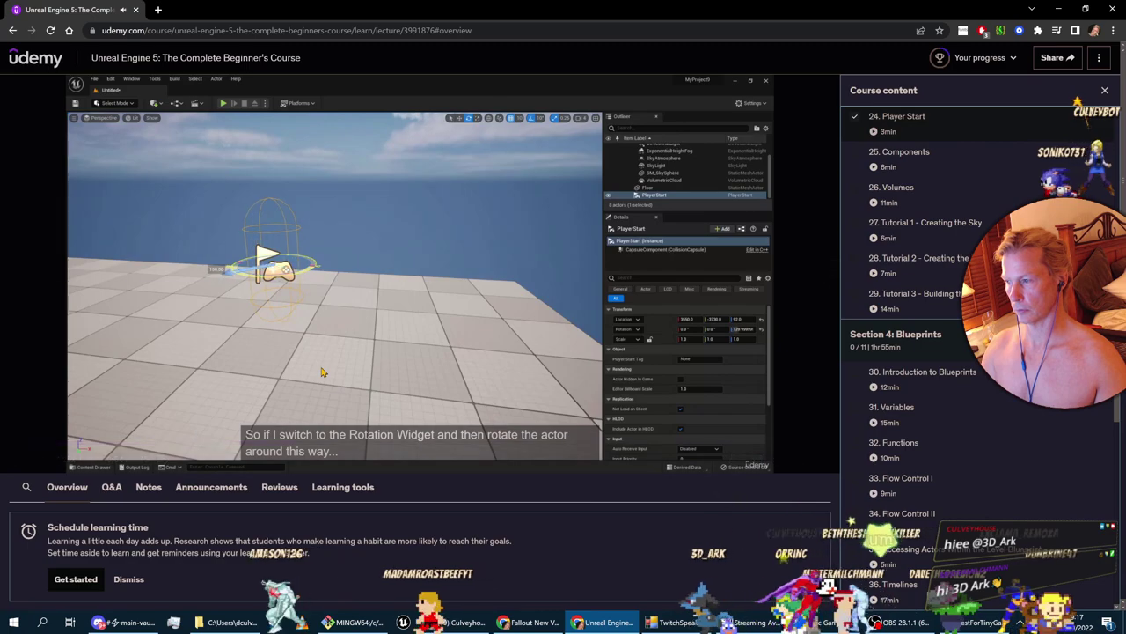
click(539, 443)
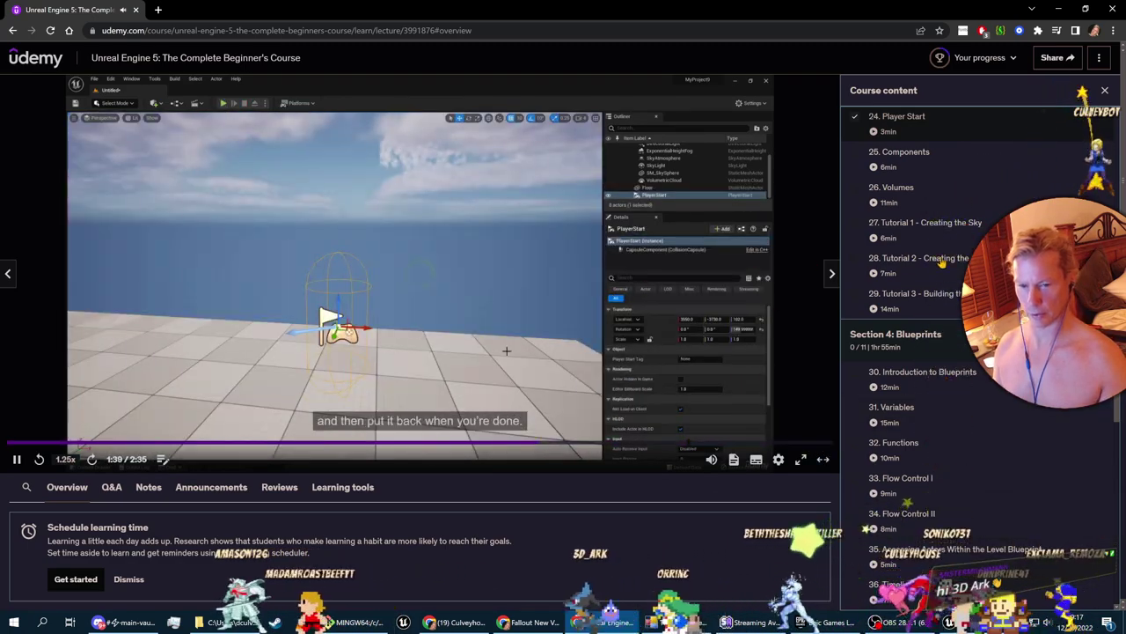
Watch lecture 25, Components, and pause it at 2:24 where the spot light is rotated
click(944, 163)
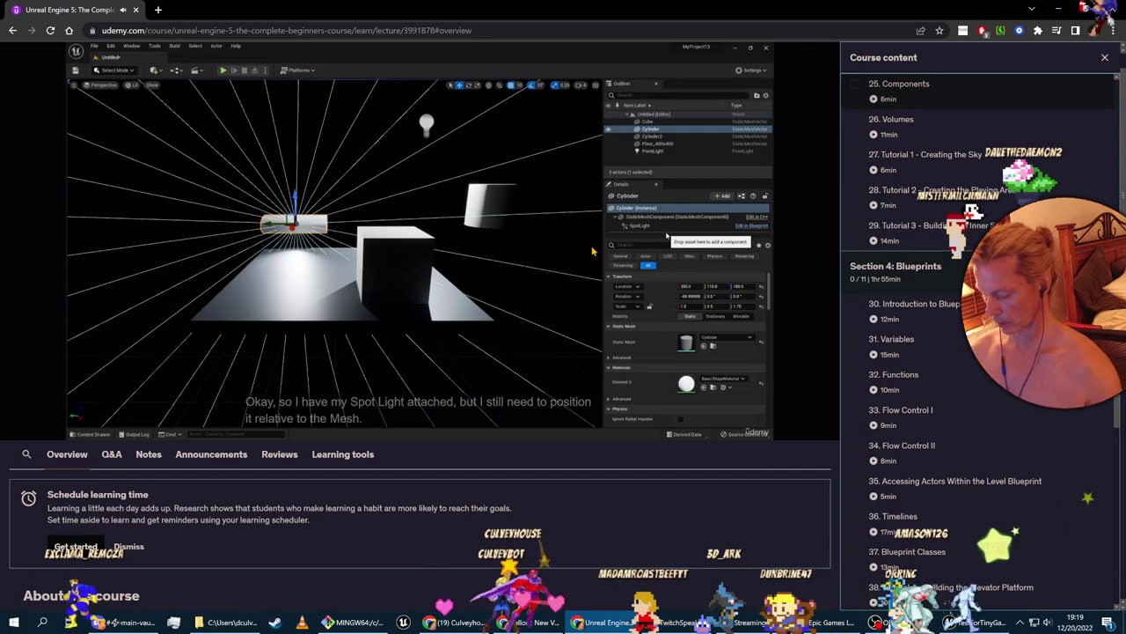
mouse_move(423, 414)
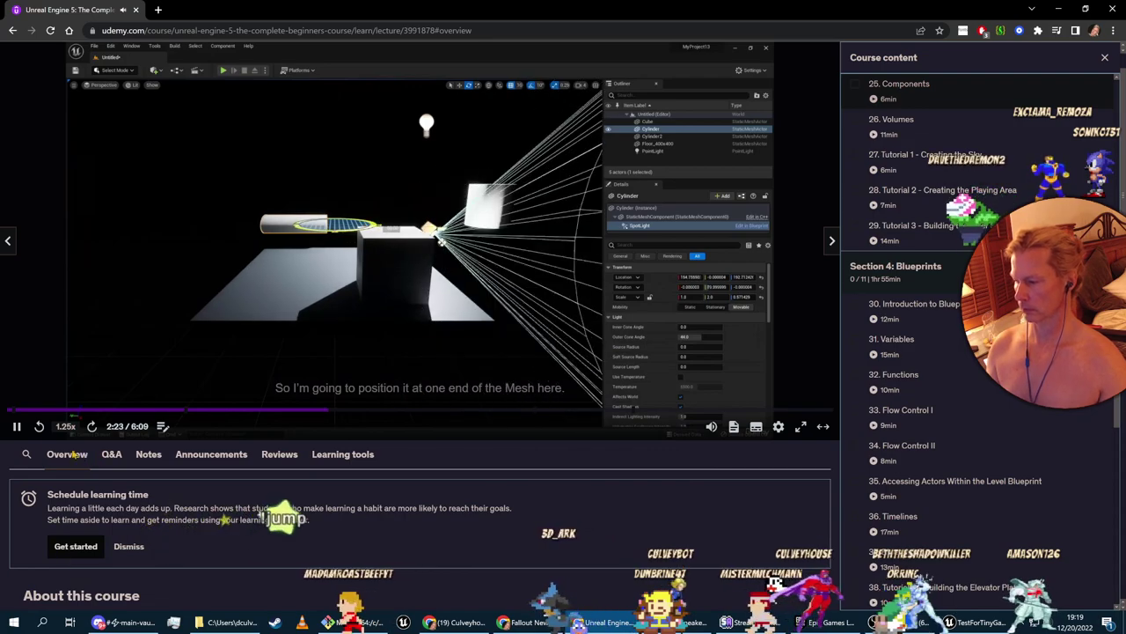
click(15, 427)
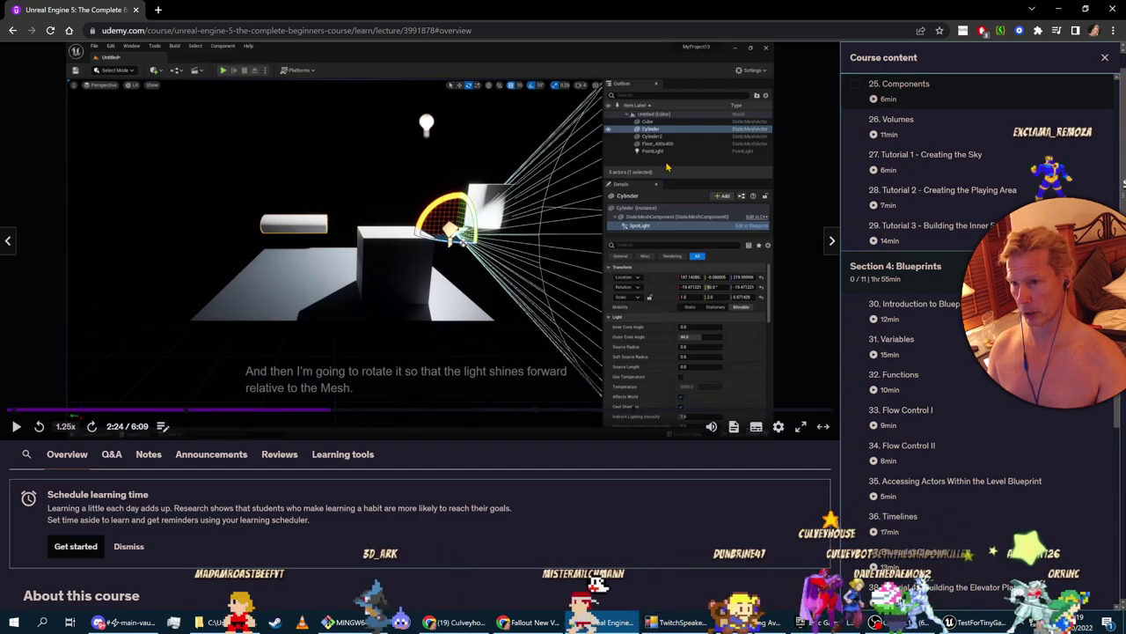
Switch to the Unreal Editor and place a cylinder geometry brush on the floor in front of the stacked blue cubes
key(alt+Tab)
key(super+shift+Right)
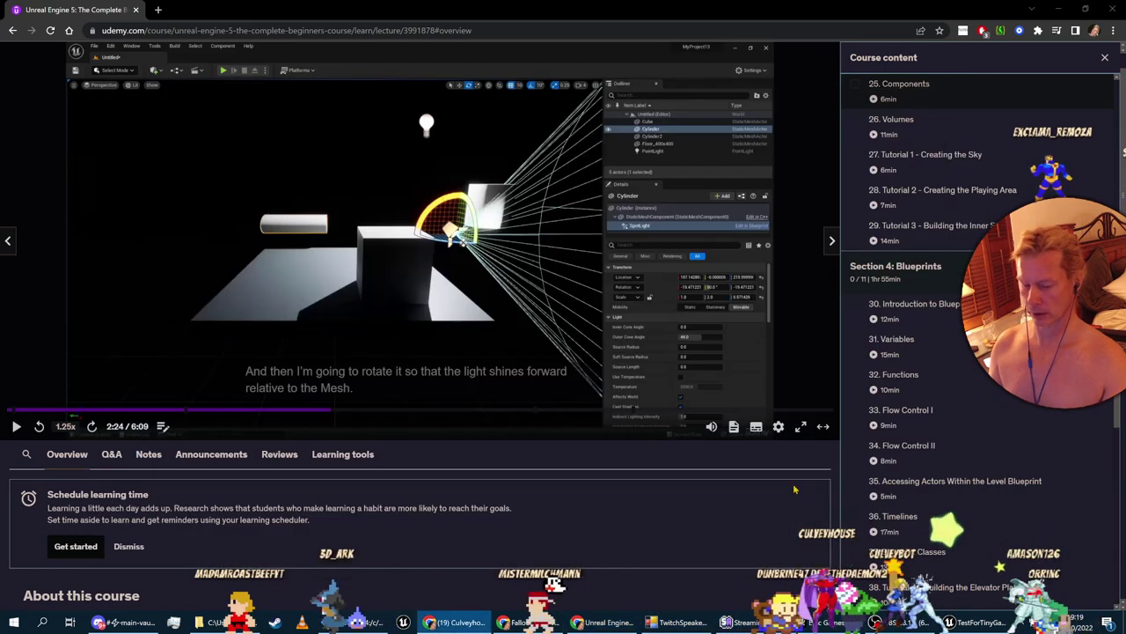
click(966, 622)
right_drag(669, 370, 747, 448)
key(s)
right_drag(572, 343, 501, 281)
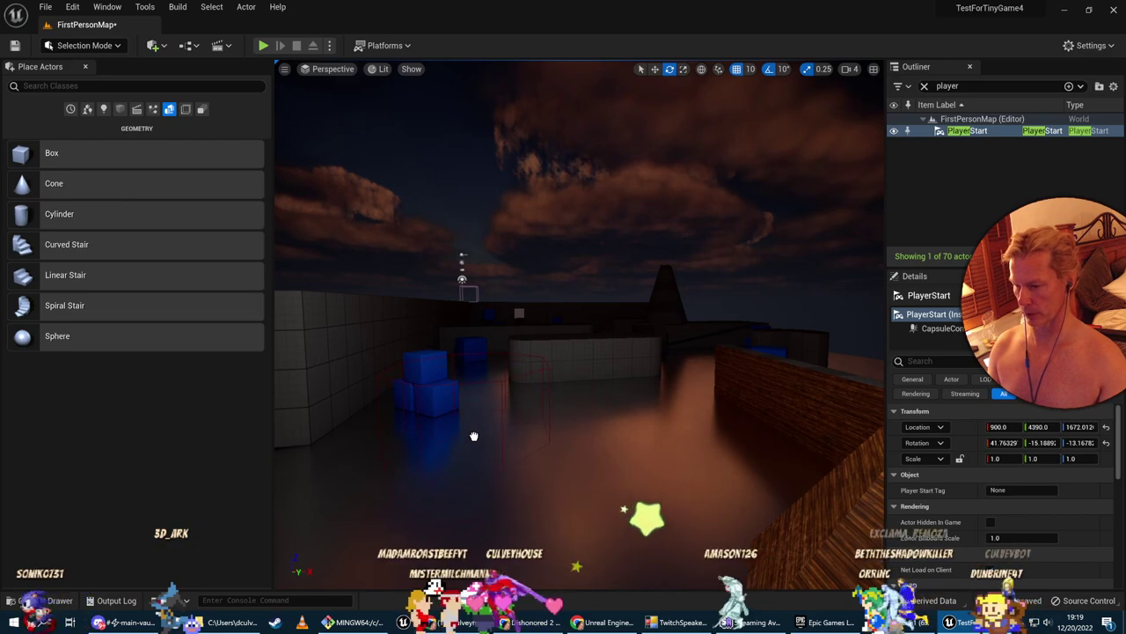
drag(474, 435, 475, 434)
Return to the Components lecture and rewind it to the part on shaping the mesh, around 0:53
key(alt+Tab)
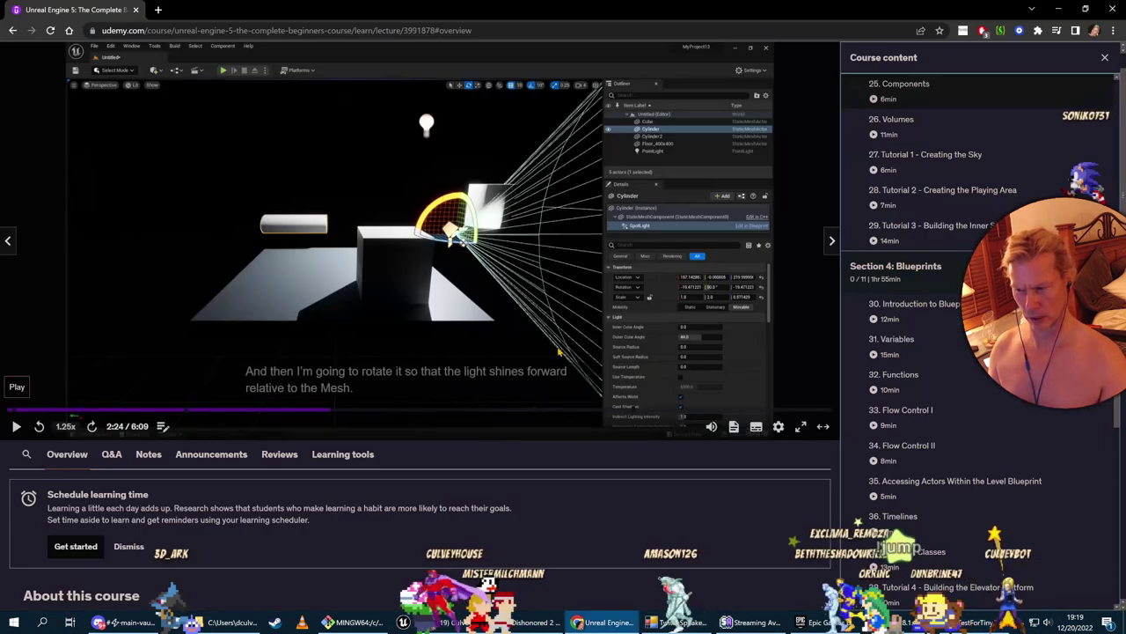
click(150, 410)
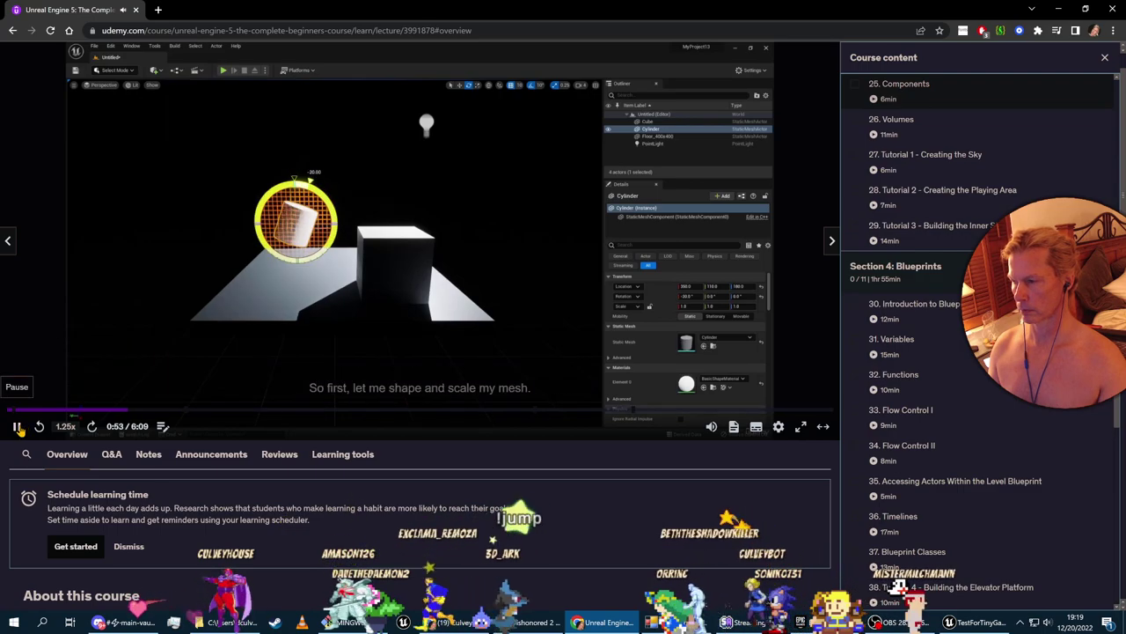
Back in the Unreal Editor, try adding a cone shape, and delete both the cone and the wooden cylinder brush
key(alt+Tab)
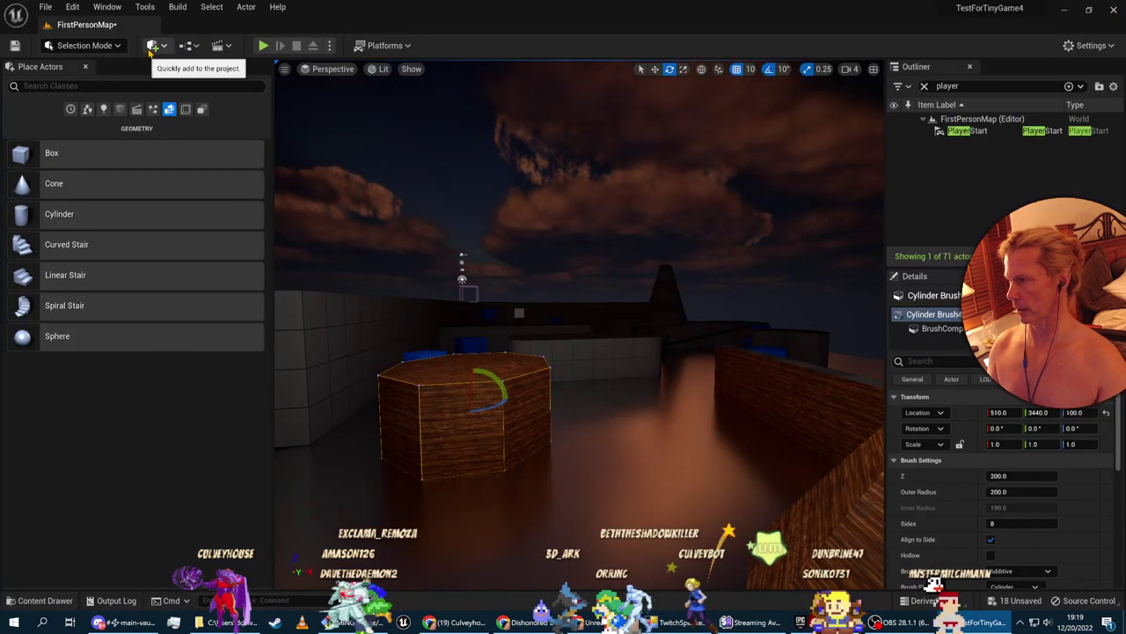
click(152, 46)
mouse_move(191, 147)
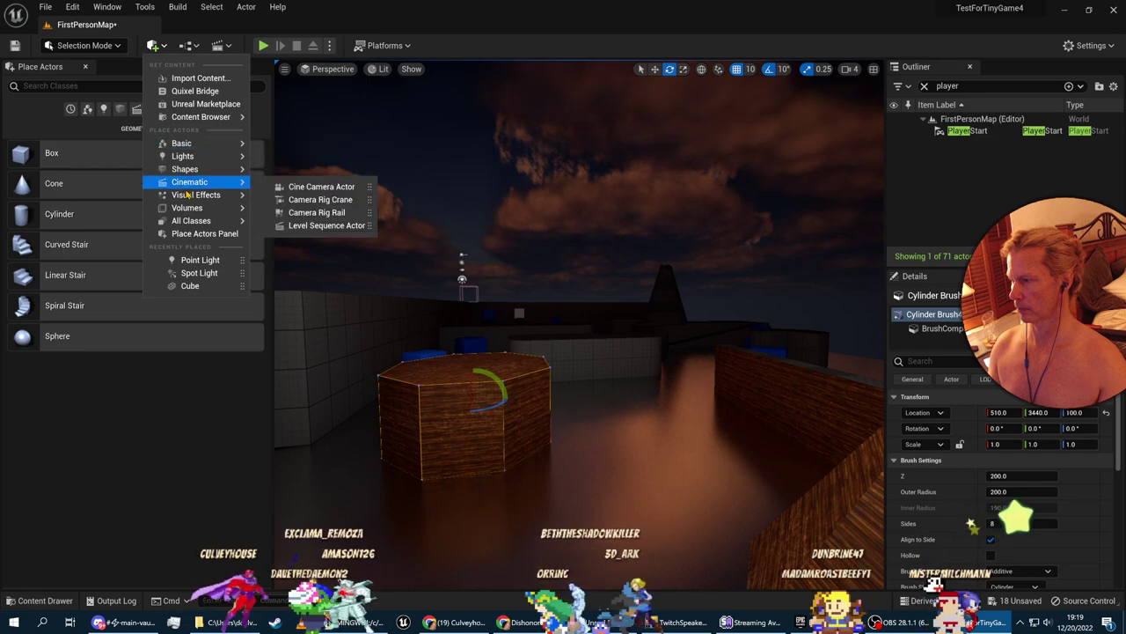
mouse_move(202, 169)
click(297, 213)
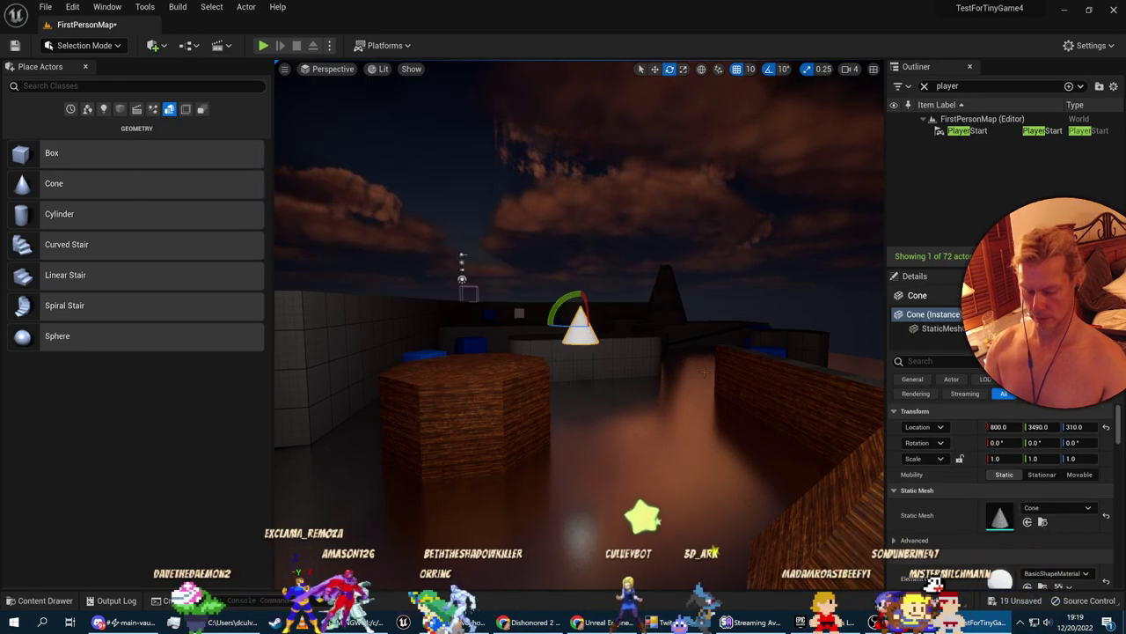
key(Delete)
click(391, 415)
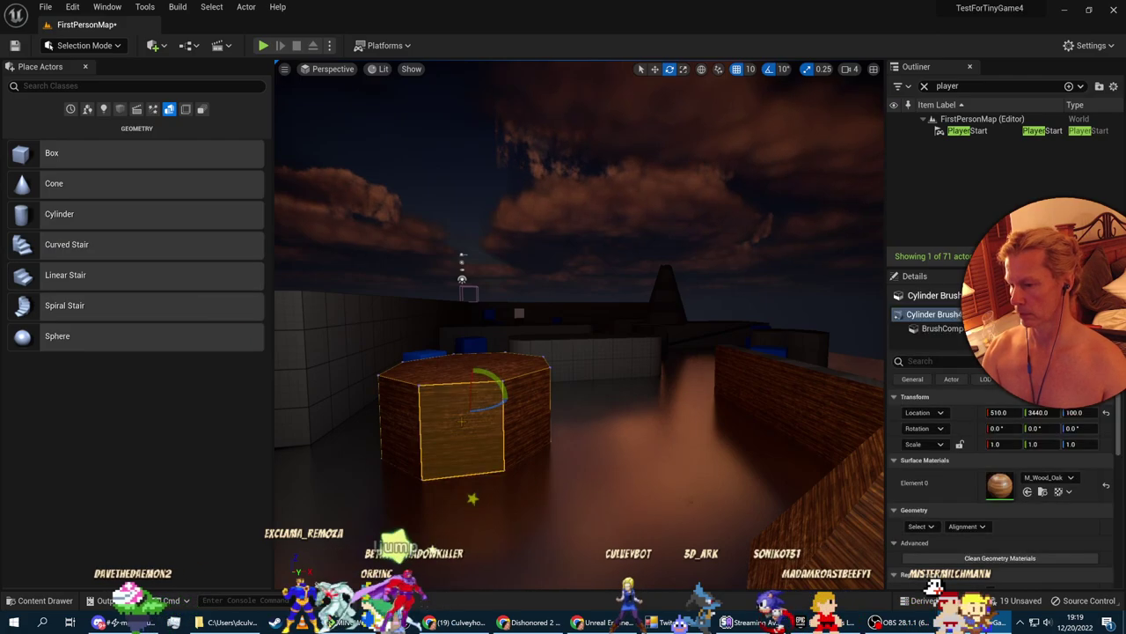
key(Delete)
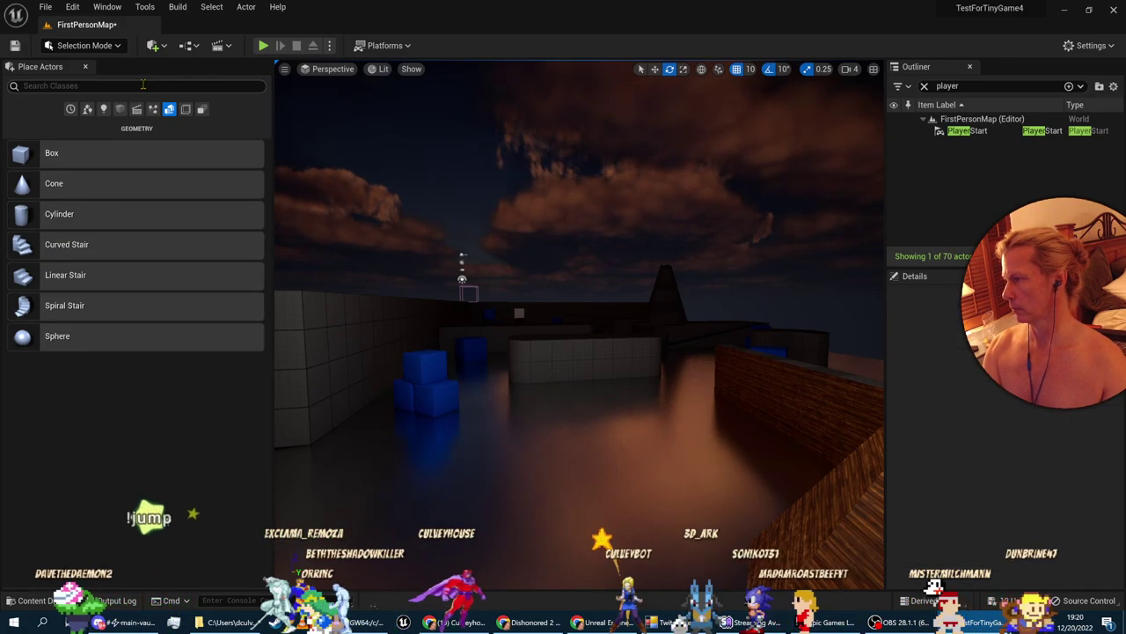
Close the Place Actors panel and add a static mesh Cylinder shape to the level
click(86, 67)
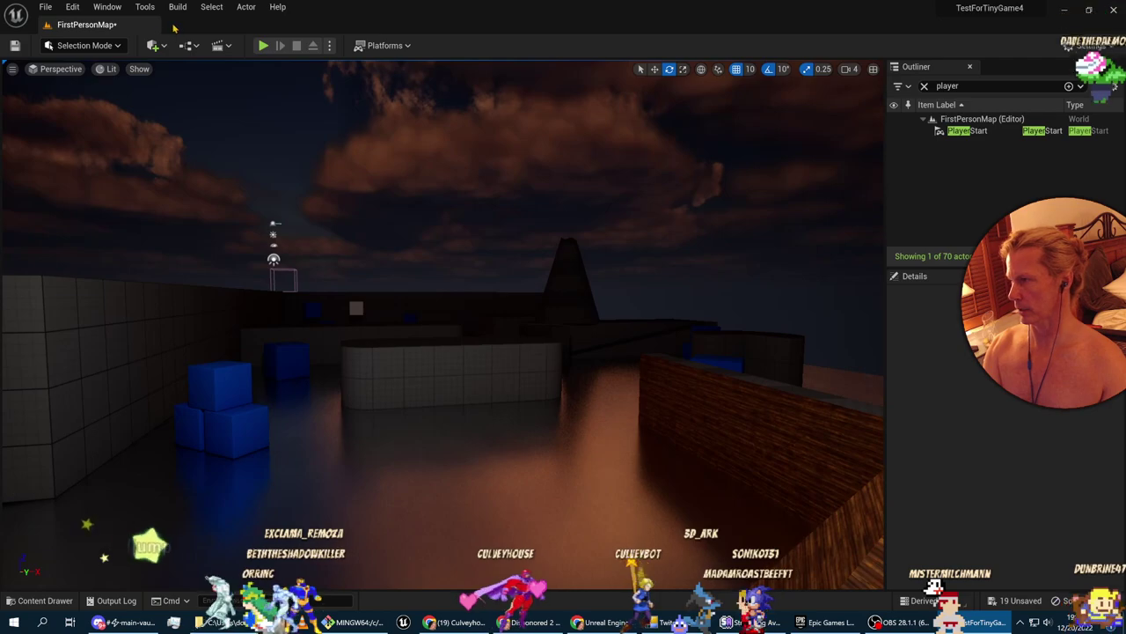
click(152, 45)
mouse_move(202, 169)
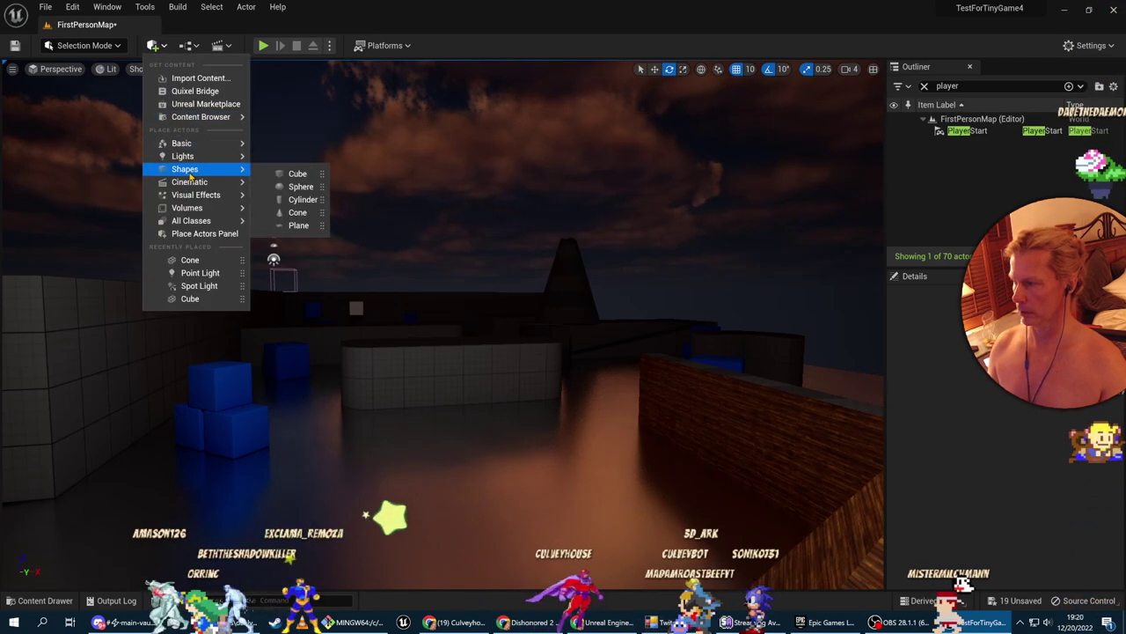
click(298, 200)
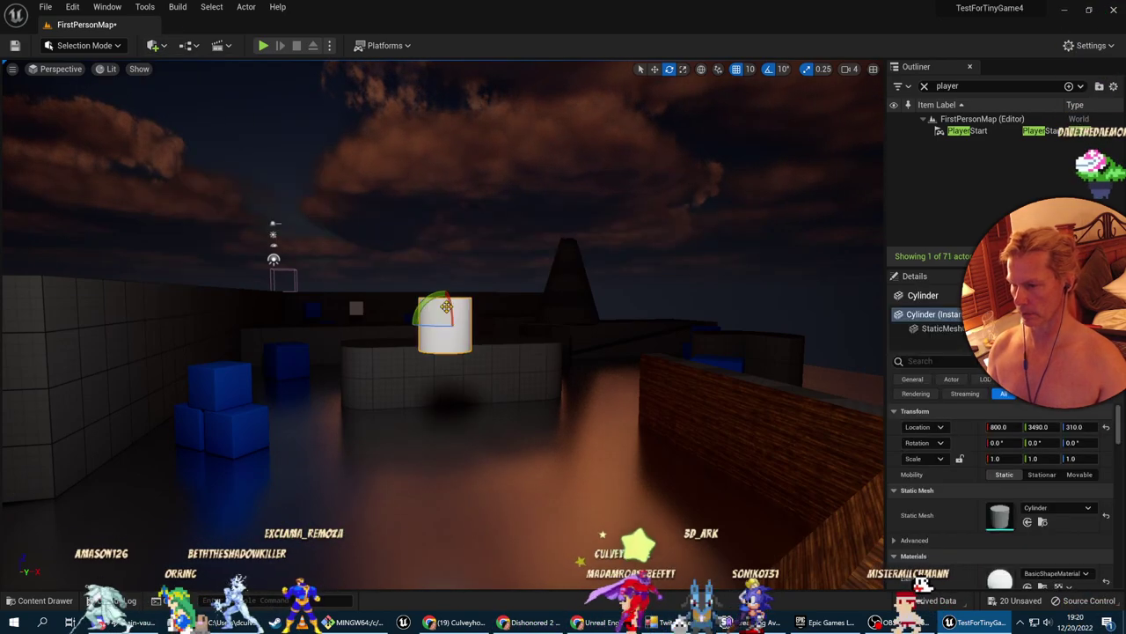
Set rotation snapping to 30° and rotate the cylinder to -90° about its Y axis so it lies horizontally
click(782, 68)
click(802, 139)
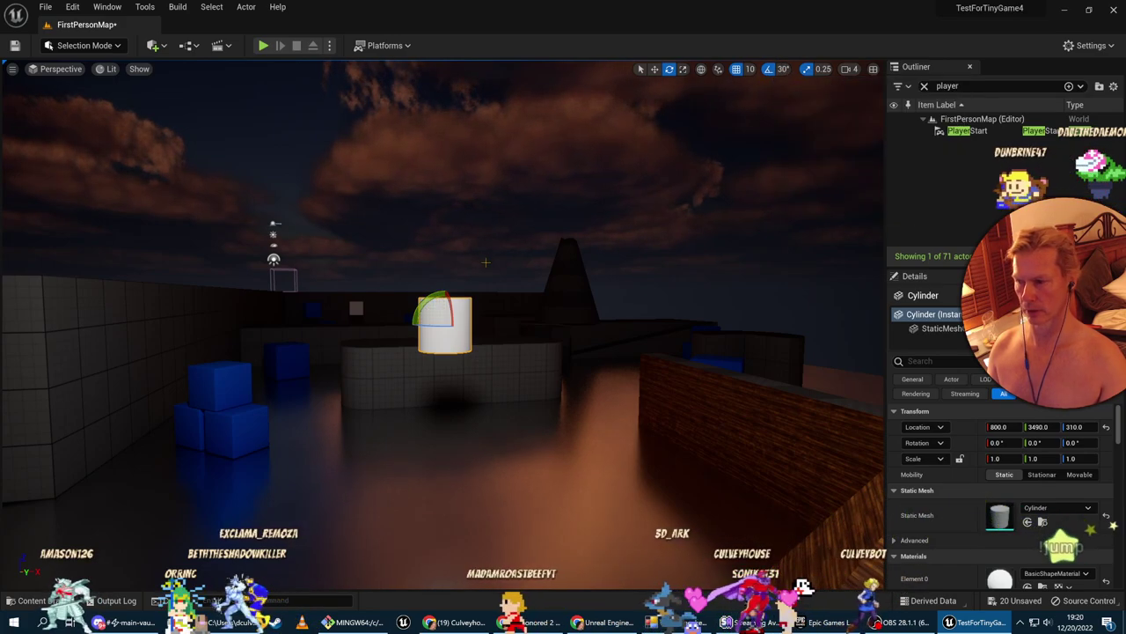
drag(429, 303, 461, 339)
right_drag(374, 368, 304, 372)
key(w)
key(s)
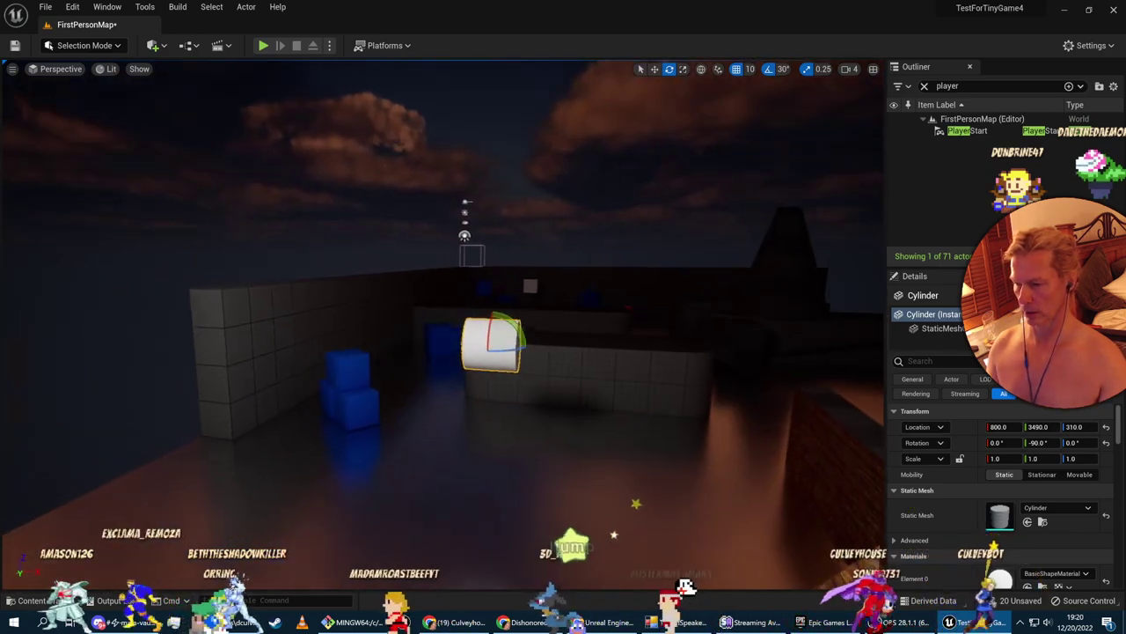
Check the lecture's mesh scaling and scale the cylinder to 0.5 in X, 0.5 in Y and 3.0 in Z
key(alt+Tab)
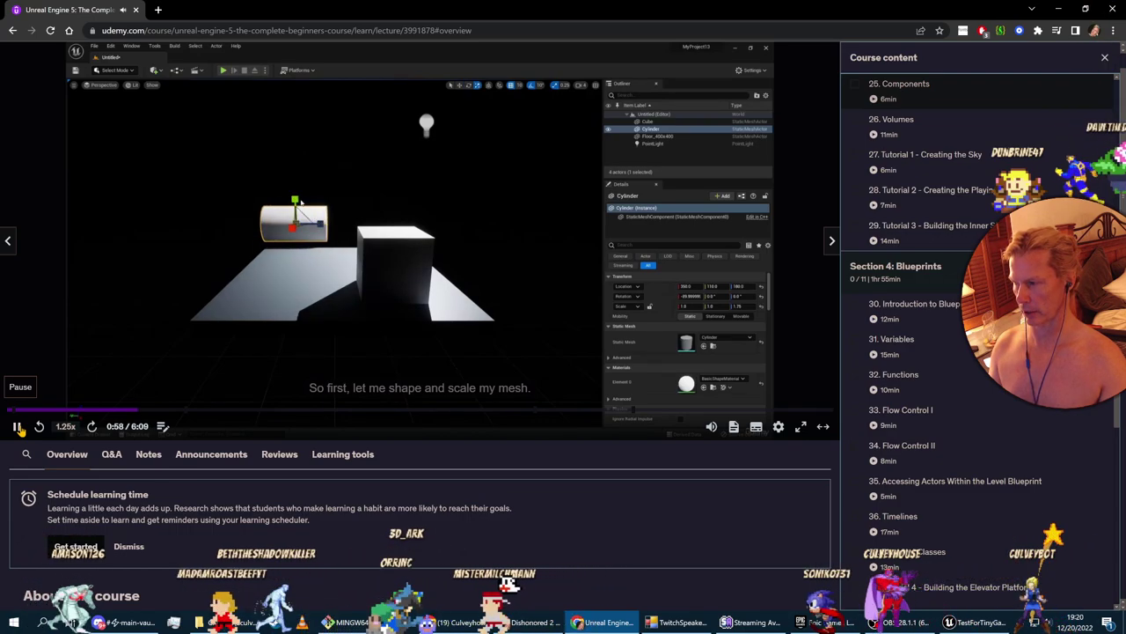
key(alt+Tab)
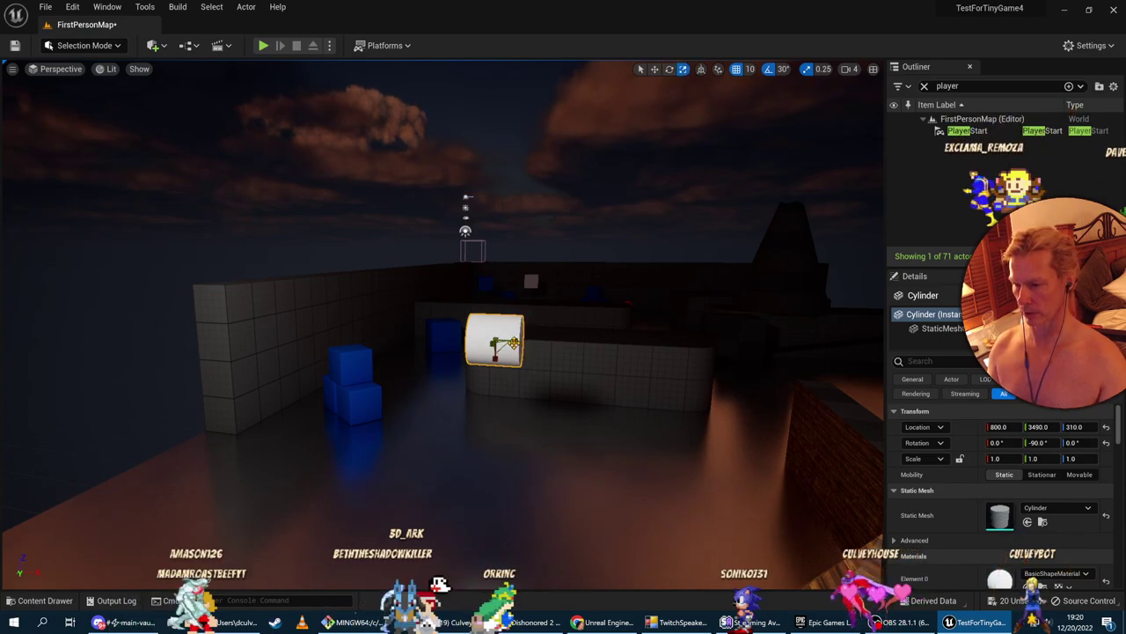
drag(513, 344, 554, 341)
drag(494, 361, 495, 351)
right_drag(494, 350, 358, 359)
key(d)
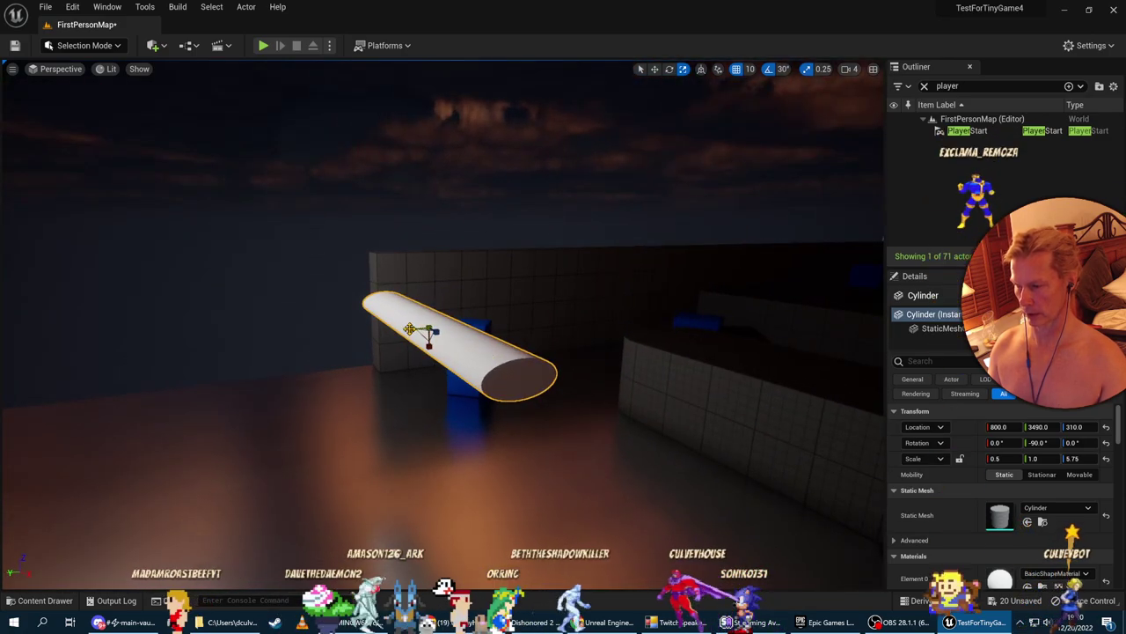
drag(410, 330, 412, 330)
key(a)
right_drag(441, 364, 563, 366)
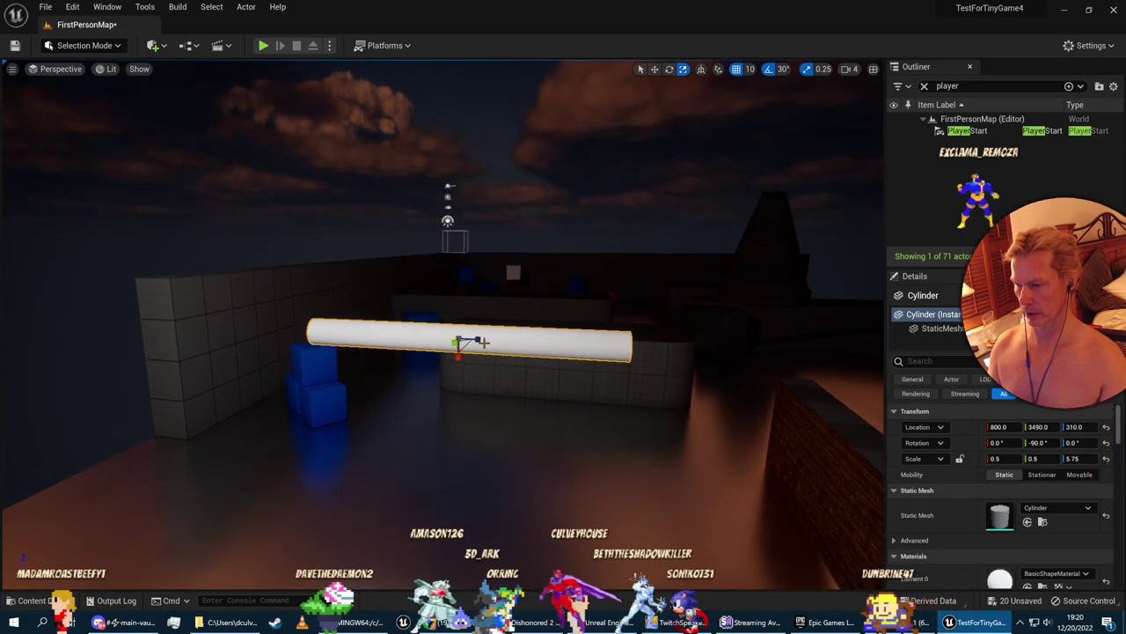
right_drag(503, 343, 483, 343)
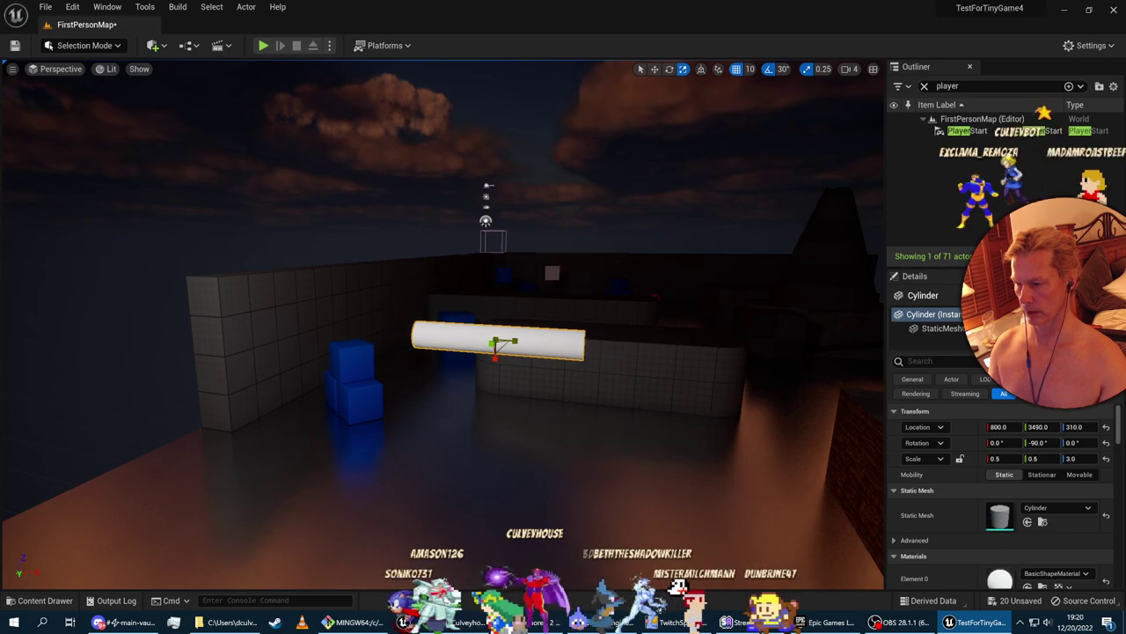
right_drag(482, 343, 529, 336)
Resume the Components lecture, skip ahead to the component list at about 1:10, and rewind to about 0:58
key(alt+Tab)
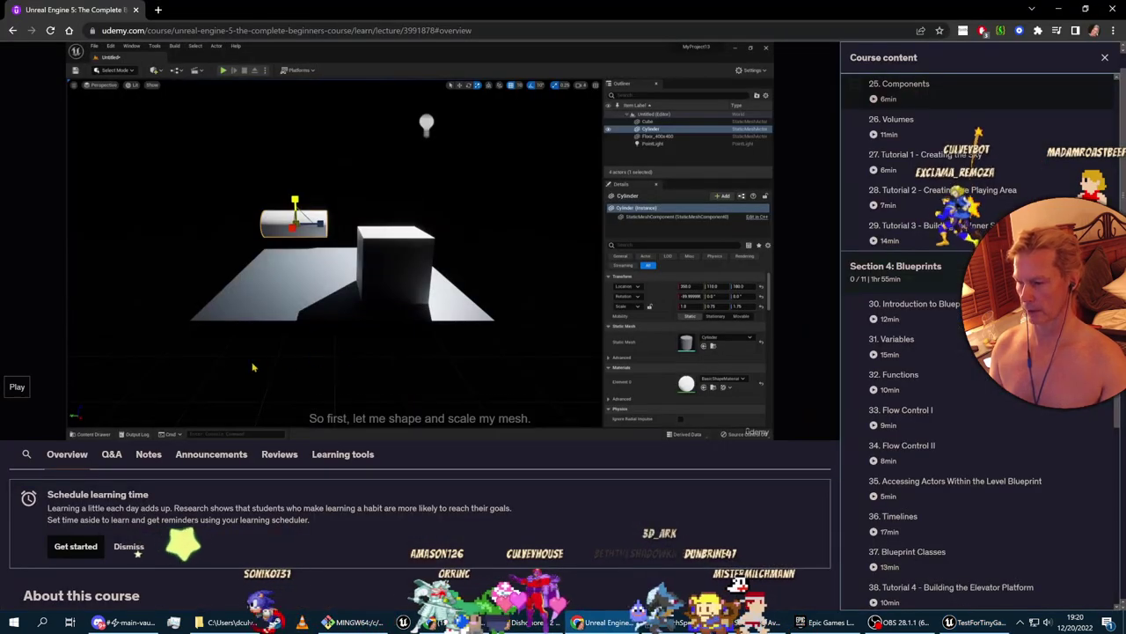
click(20, 429)
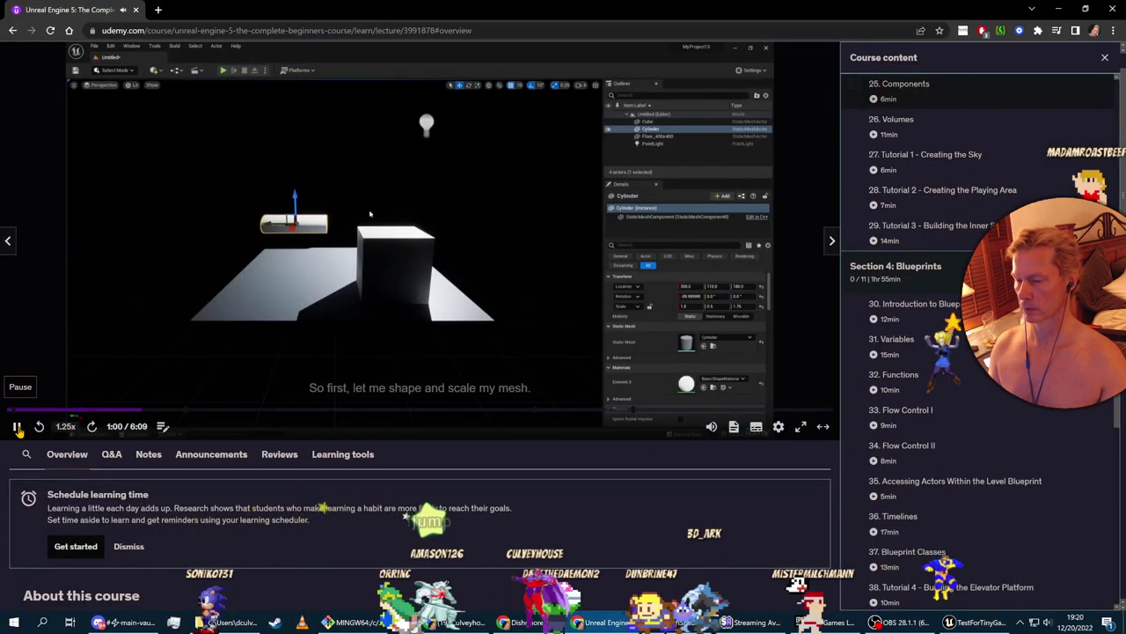
click(155, 410)
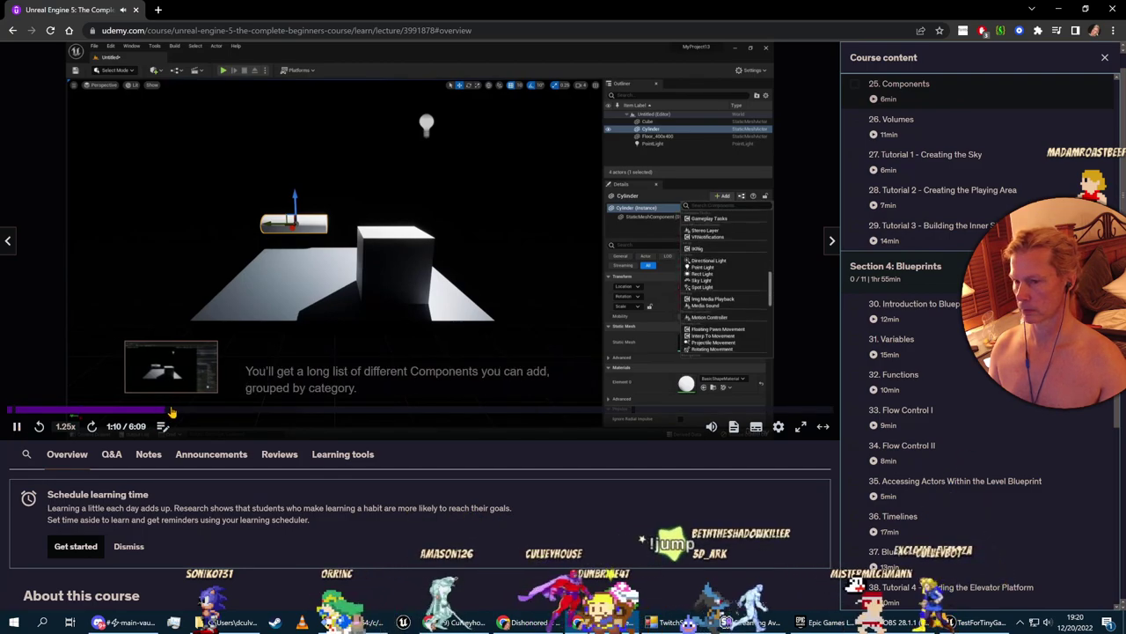
click(145, 410)
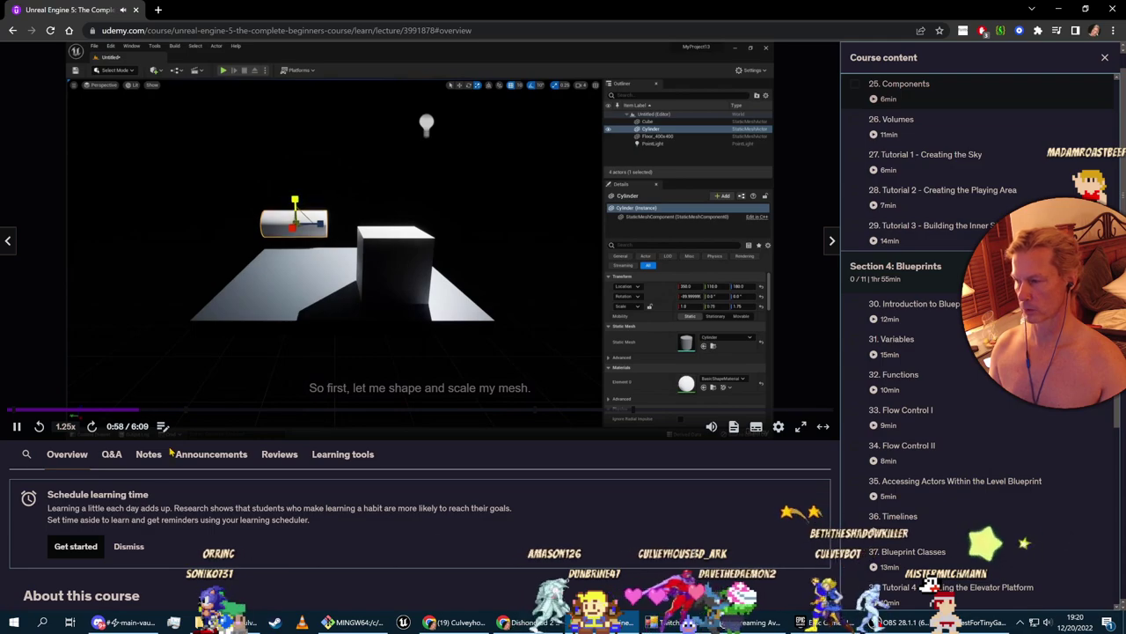
Switch to the Unreal editor, clear the Outliner search, and add a Spot Light component to the cylinder as the lecture shows
key(alt+Tab)
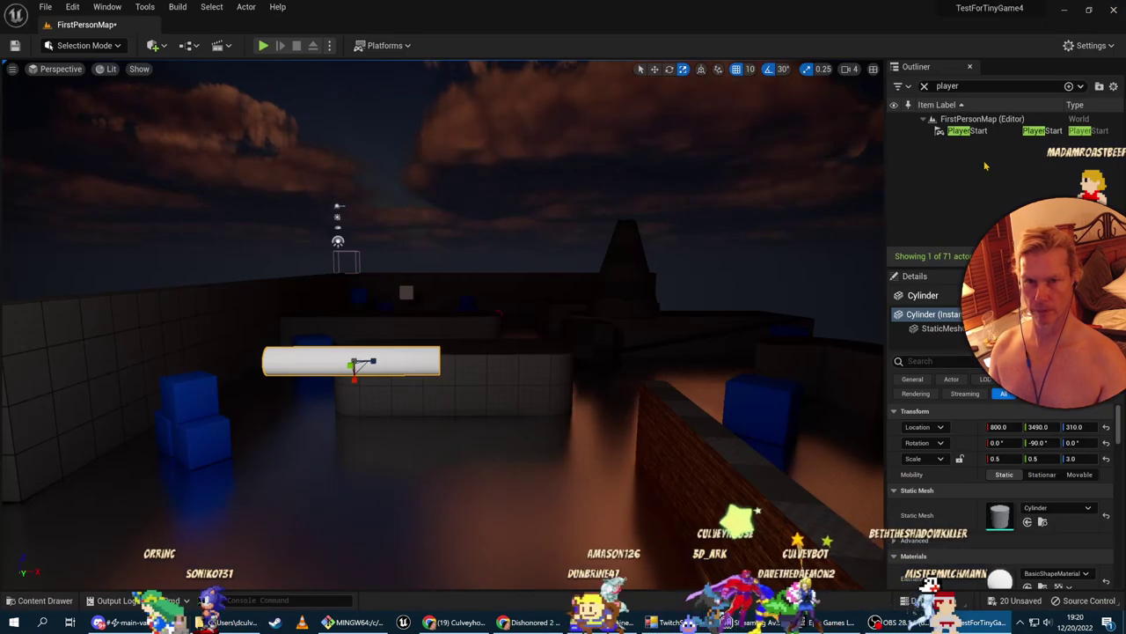
click(924, 85)
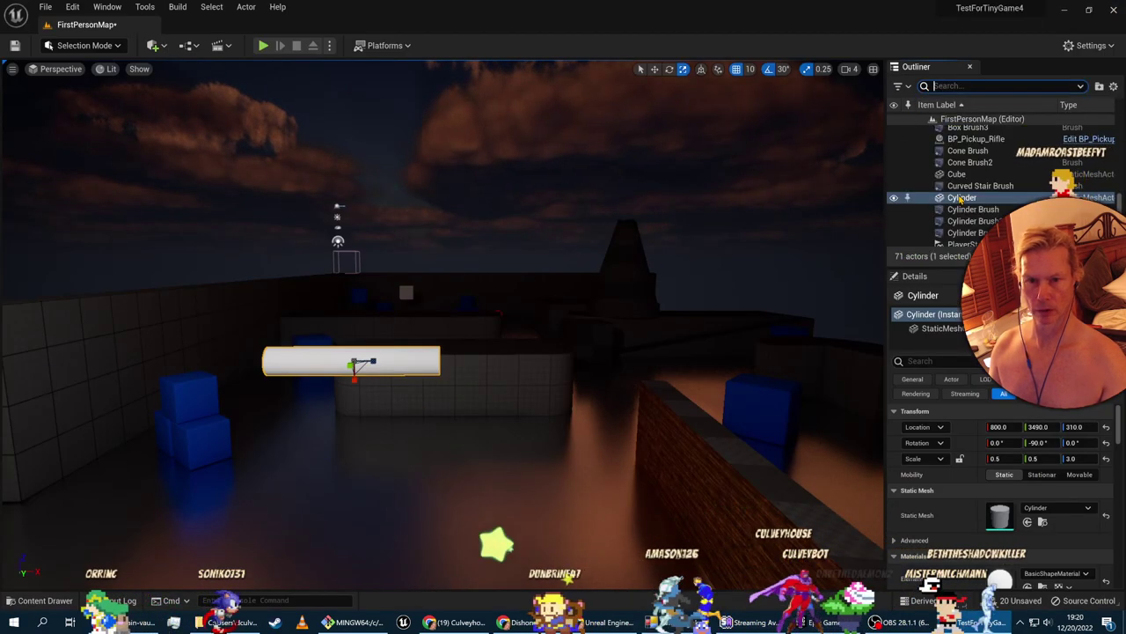
key(alt+Tab)
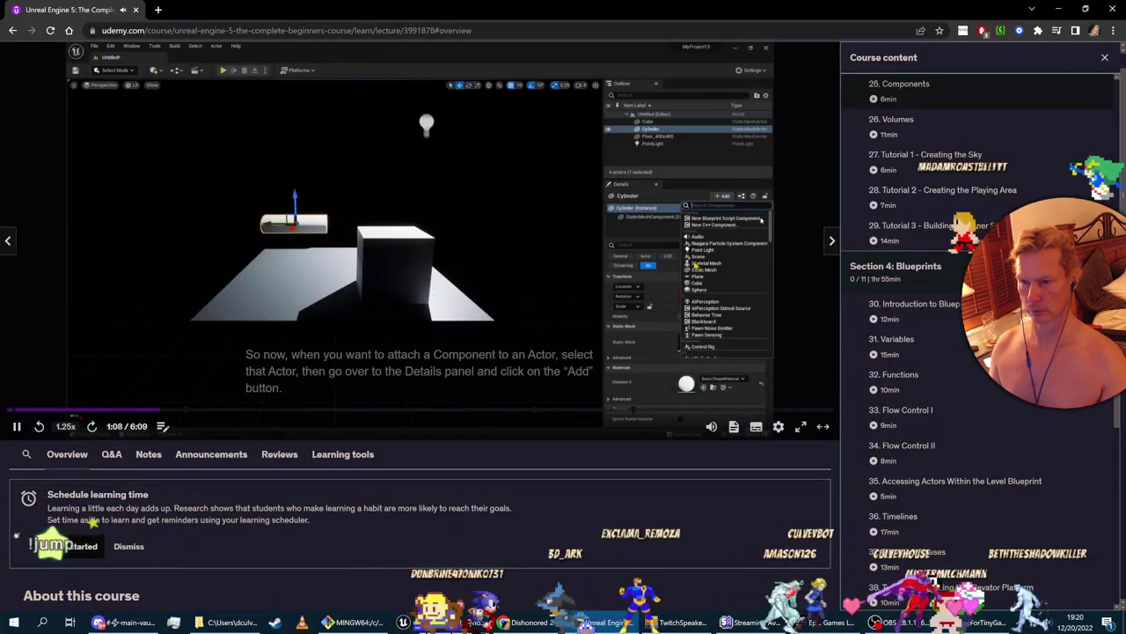
key(alt+Tab)
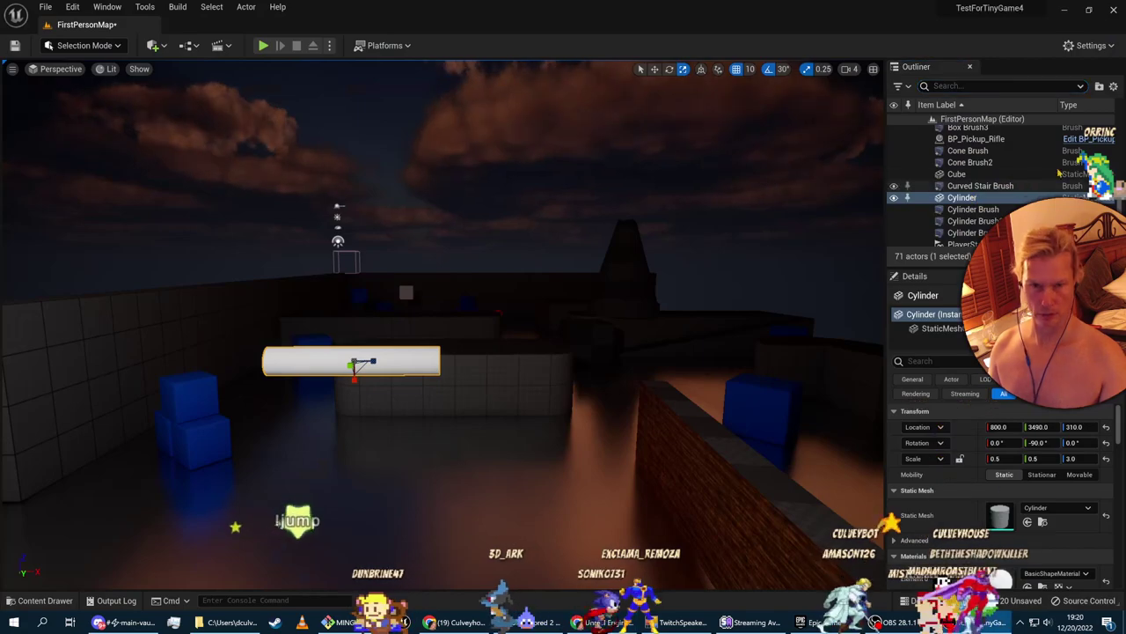
click(1063, 296)
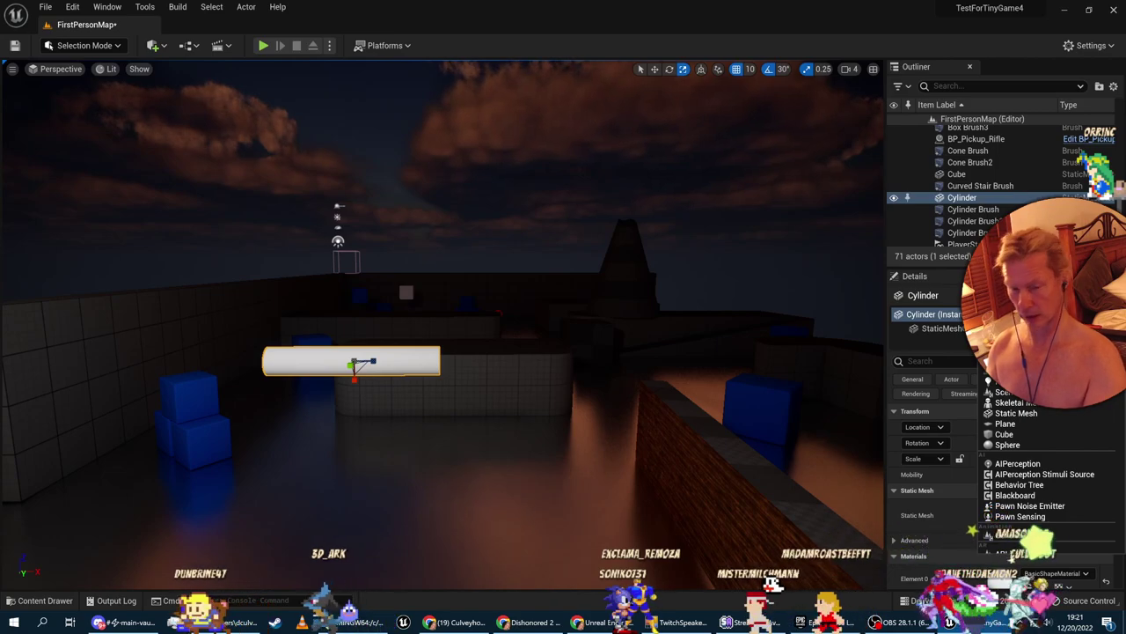
text(sp)
key(Return)
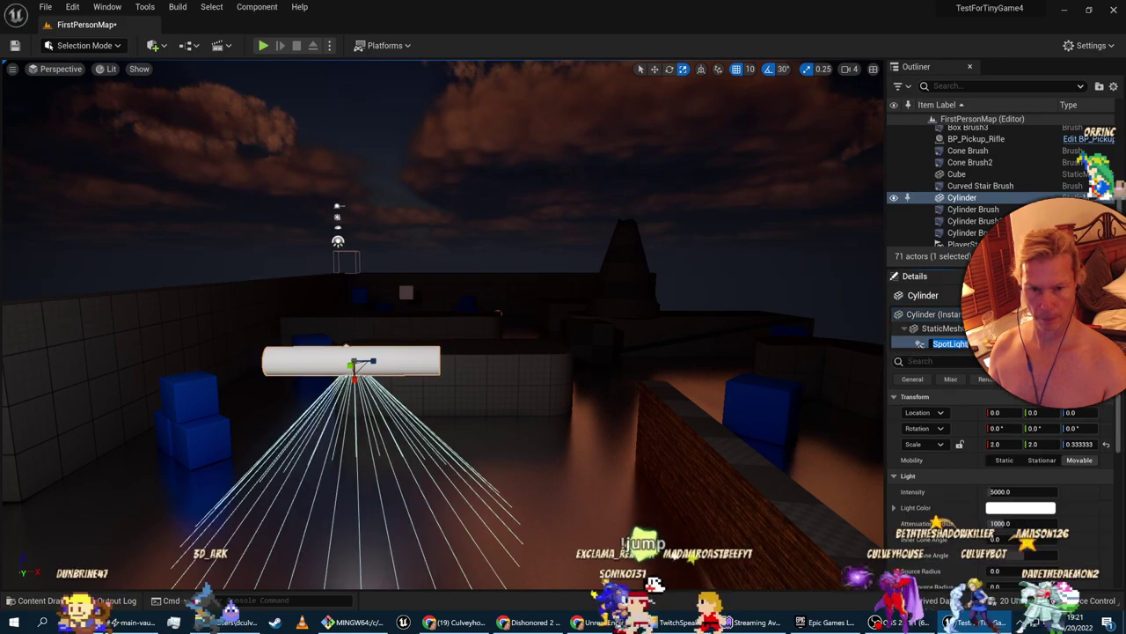
Rotate the cylinder's spot light component 90° about its Y axis so it shines along the cylinder's length
right_drag(588, 353, 559, 339)
key(w)
key(s)
right_drag(385, 391, 361, 373)
key(w)
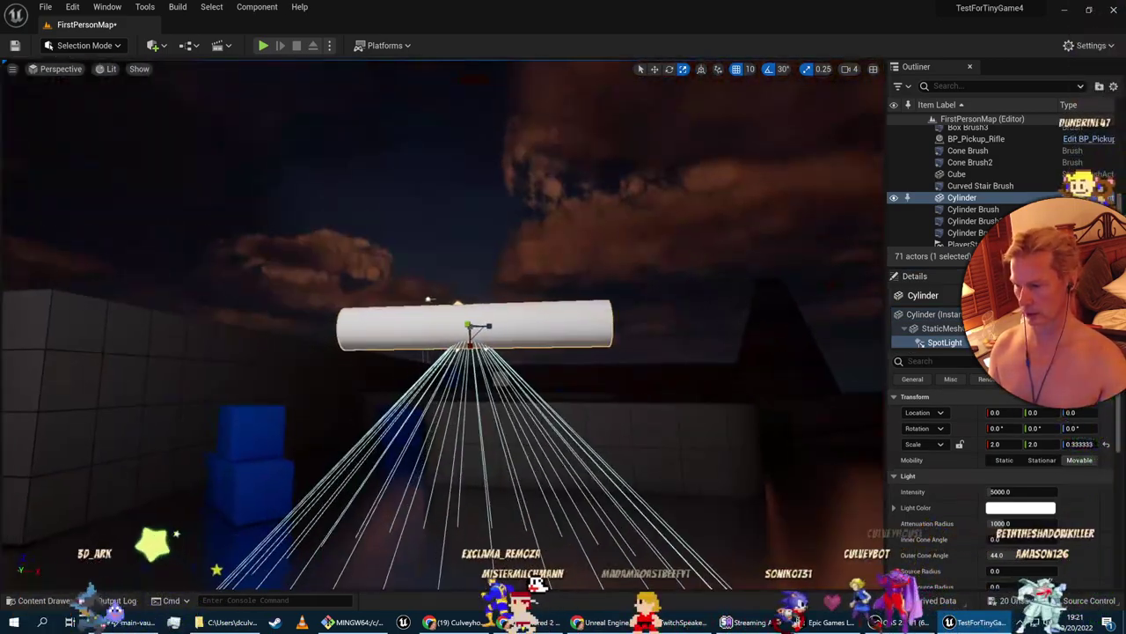
key(e)
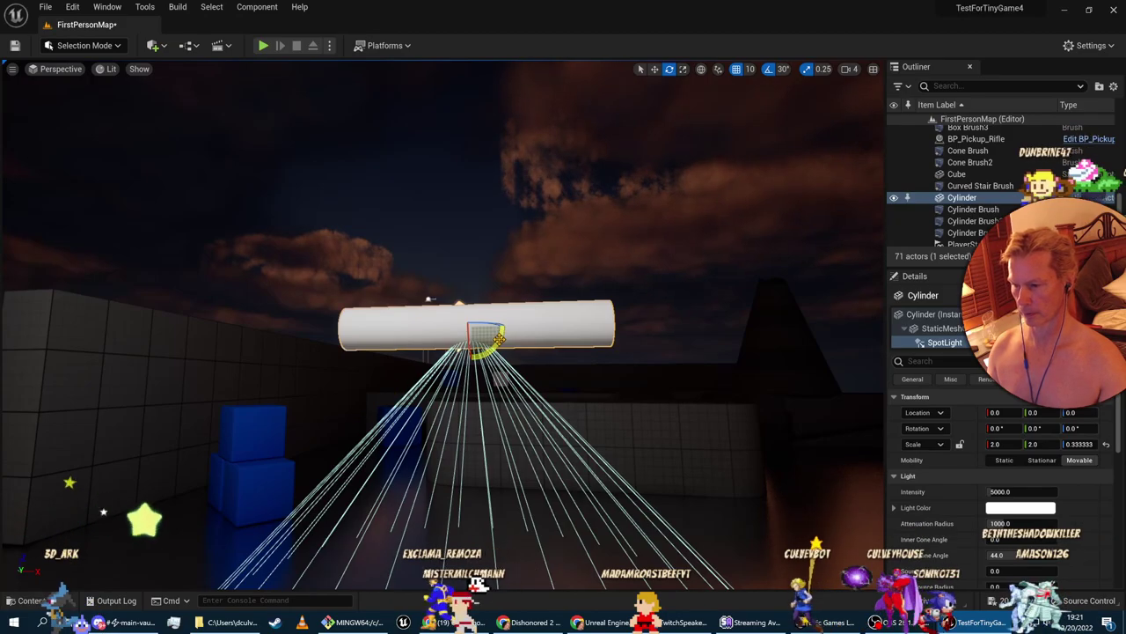
drag(495, 345, 528, 297)
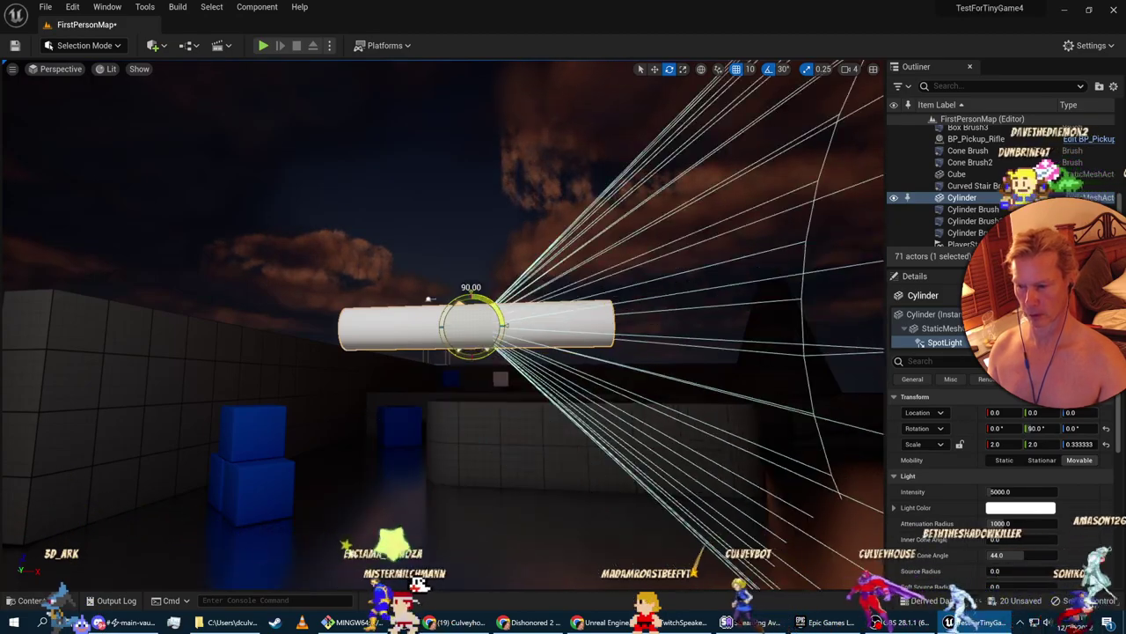
Move the spot light component along the cylinder's length to about 46.67 in relative Z, near the cylinder's end
key(d)
right_drag(495, 346, 476, 375)
key(a)
key(w)
drag(550, 330, 636, 328)
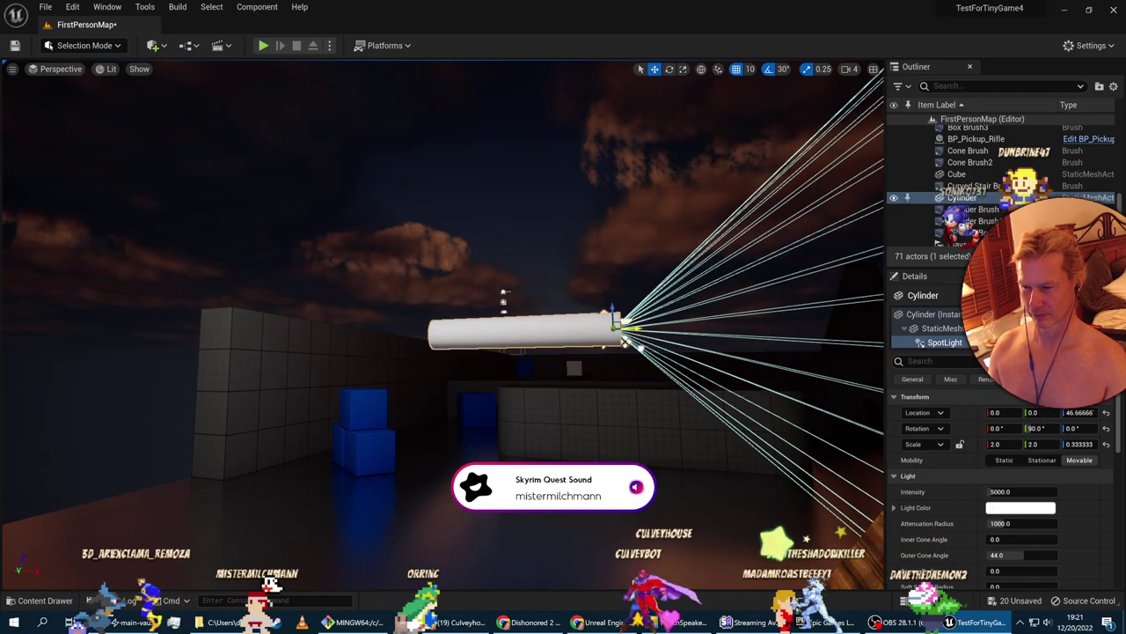
Pull the spot light component back inside the cylinder's end to 40.0 in relative Z
right_drag(492, 325, 568, 352)
key(s)
key(d)
key(w)
key(a)
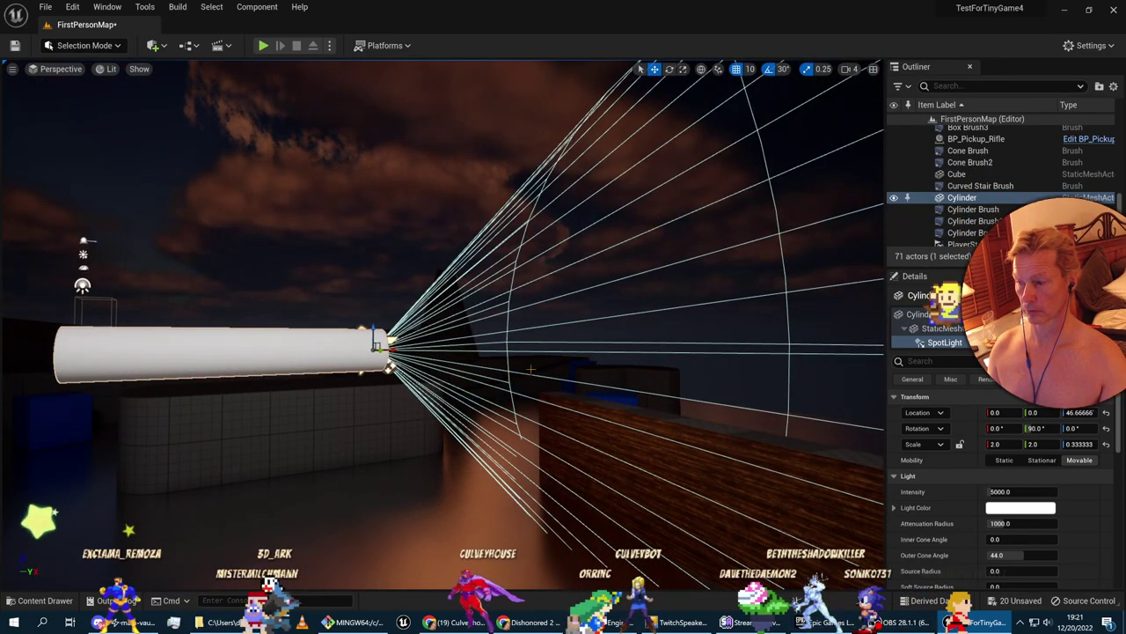
mouse_move(392, 349)
mouse_down()
mouse_move(478, 349)
mouse_move(376, 351)
mouse_up()
key(s)
right_drag(382, 371, 405, 380)
key(w)
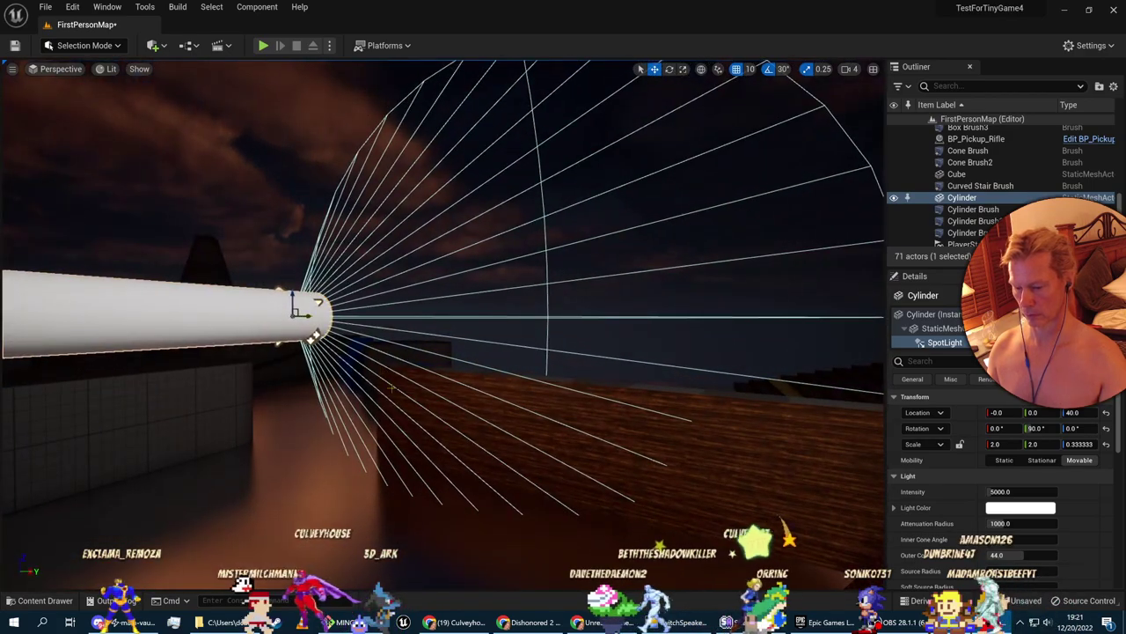
Check the lecture's flashlight and move the spot light component outward to about 56.67 in relative Z, just past the cylinder's end
key(alt+Tab)
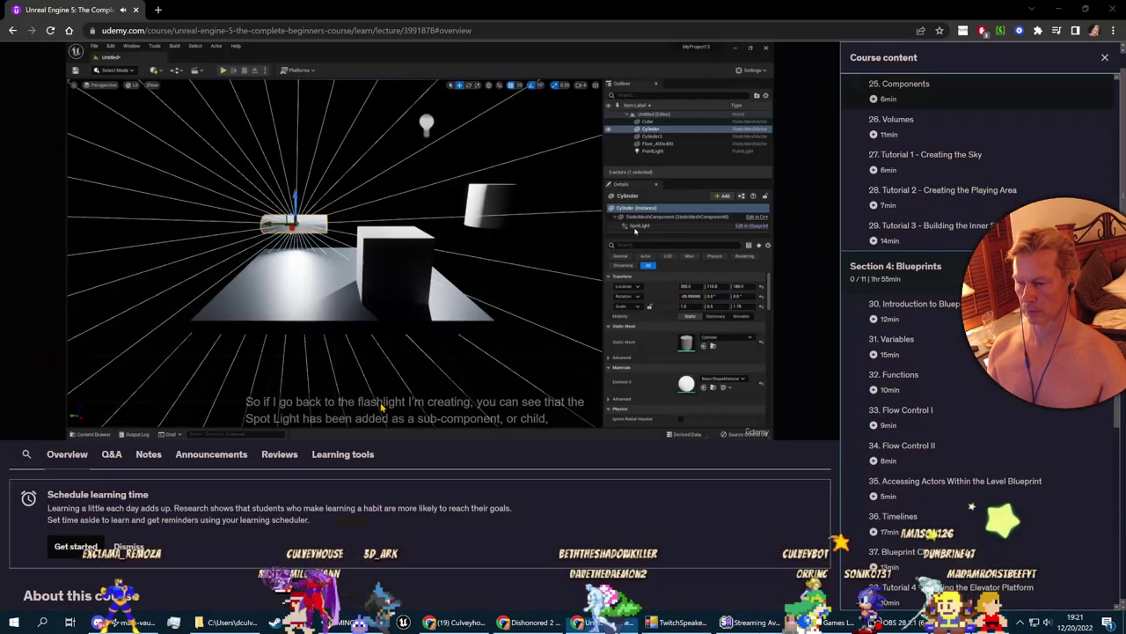
key(alt+Tab)
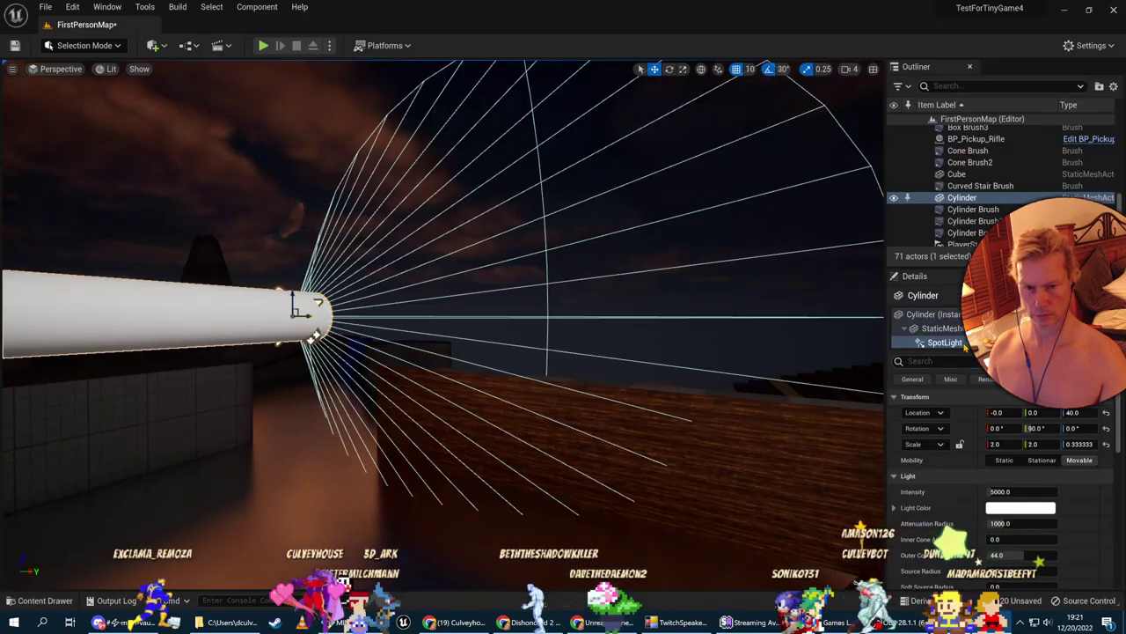
key(d)
right_drag(444, 323, 352, 324)
key(s)
key(a)
right_drag(607, 364, 747, 343)
key(w)
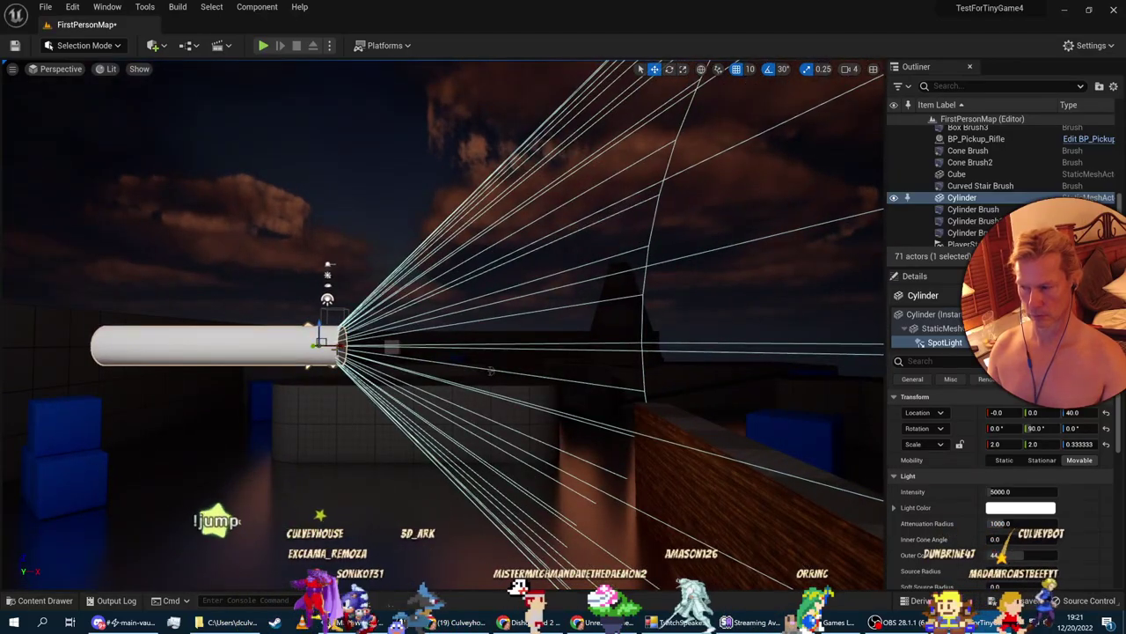
drag(334, 343, 370, 349)
key(w)
right_drag(416, 358, 444, 356)
key(a)
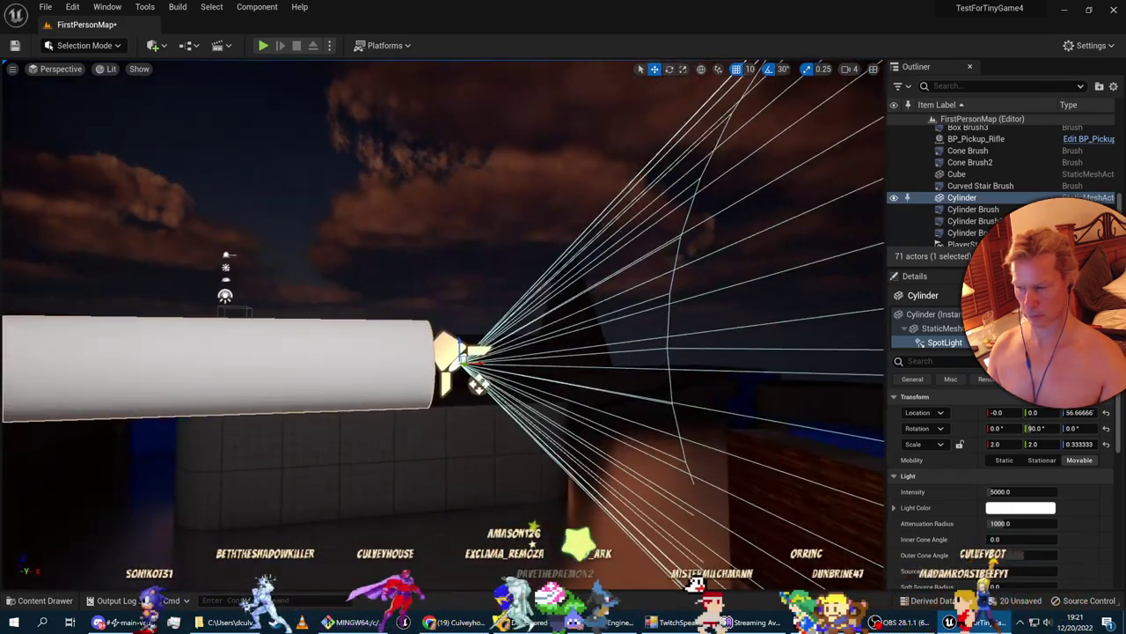
Check the spot light positioning in the Components lecture, pause it, and return to the flashlight in the Unreal editor
key(alt+Tab)
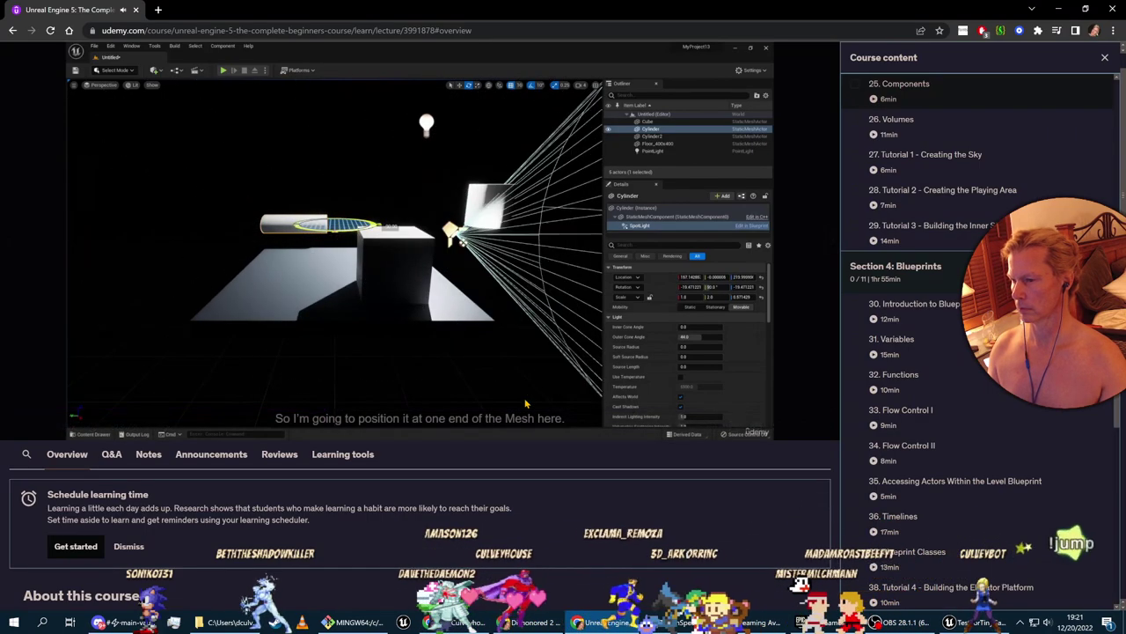
click(18, 427)
key(alt+Tab)
mouse_move(471, 422)
right_down()
mouse_move(647, 448)
mouse_move(651, 440)
mouse_move(466, 351)
mouse_move(449, 440)
mouse_move(457, 418)
right_up()
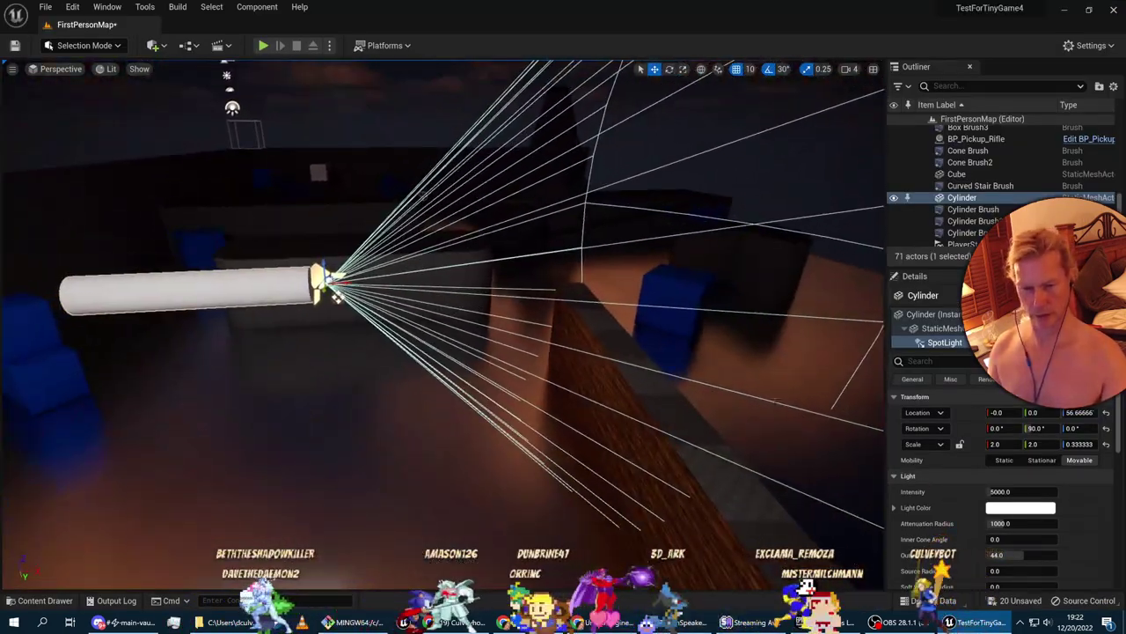
Look through the spot light component's light and rendering settings and move it to 50.0 in relative Z, at the cylinder's end
scroll(915, 495, down, 5)
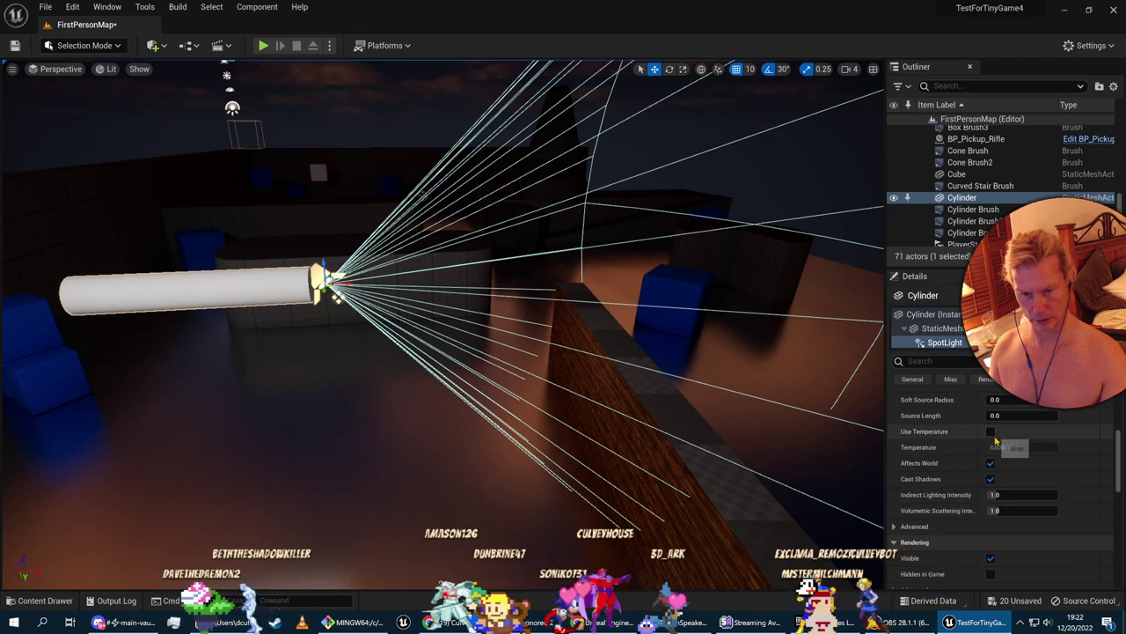
scroll(999, 475, down, 1)
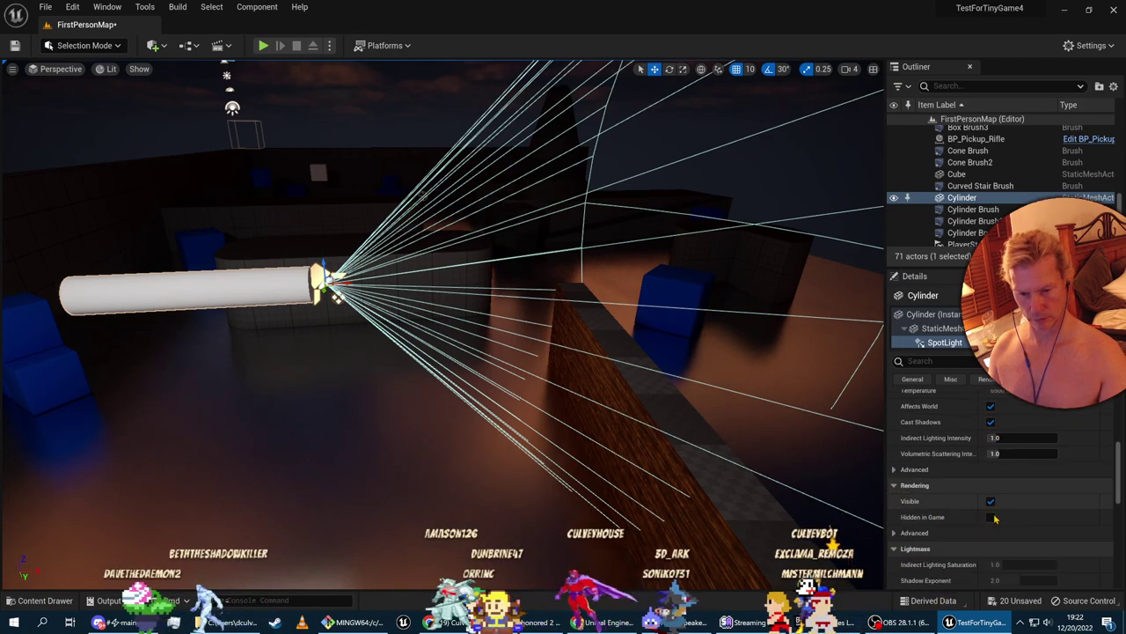
scroll(959, 506, down, 3)
scroll(953, 498, up, 9)
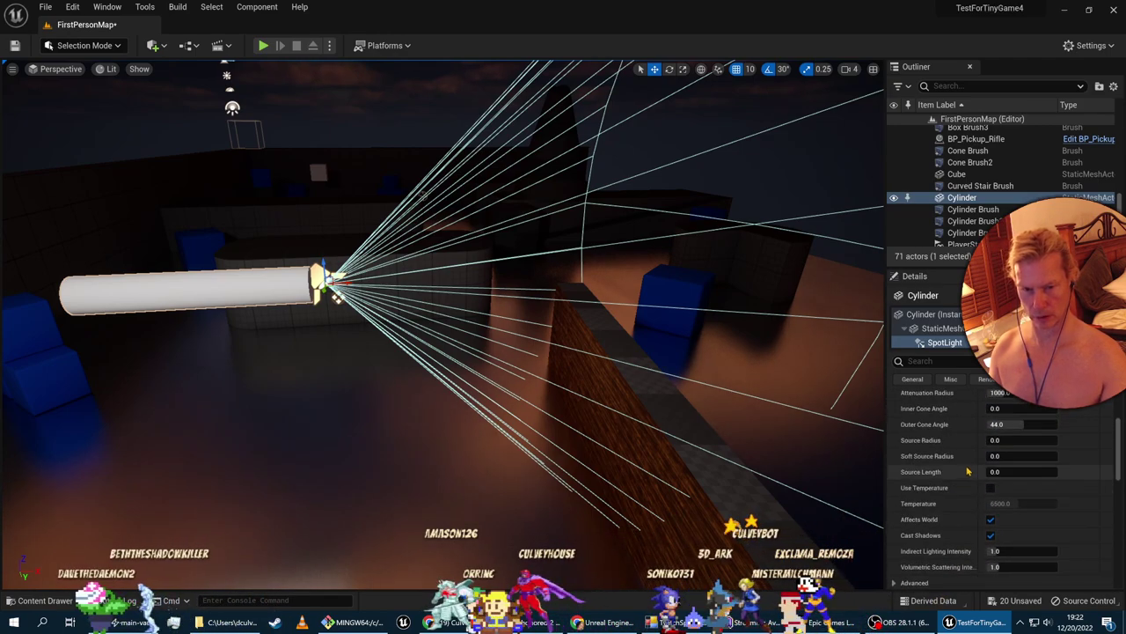
right_drag(508, 343, 470, 286)
drag(524, 379, 497, 398)
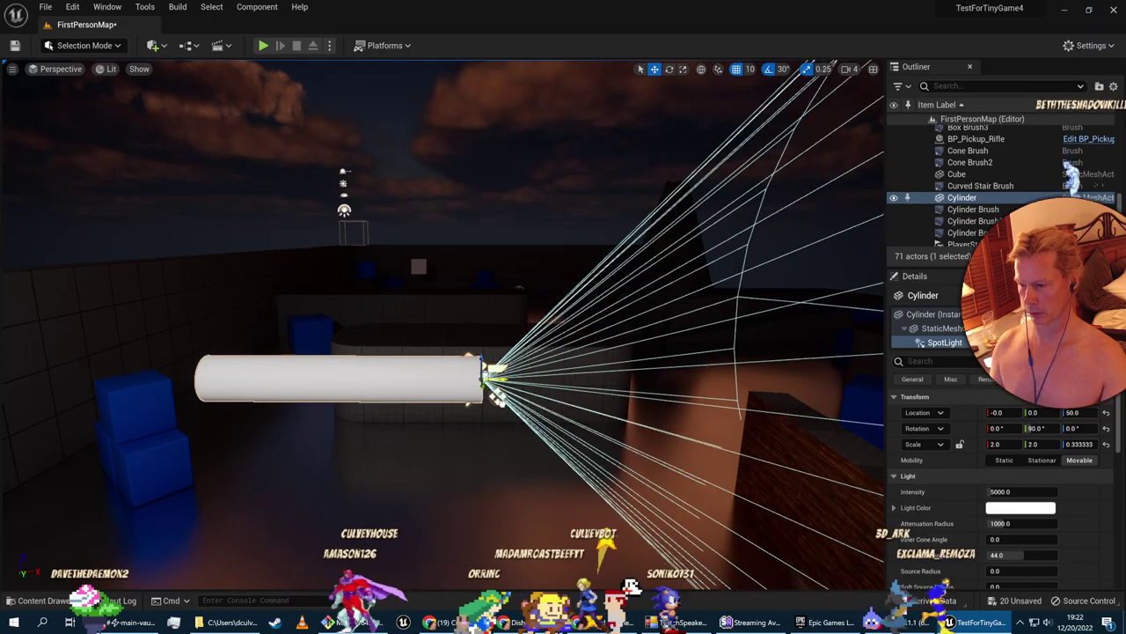
Rewind the Components lecture to about 1:26, replay how the Spot Light component is added, and pause at about 1:30
key(alt+Tab)
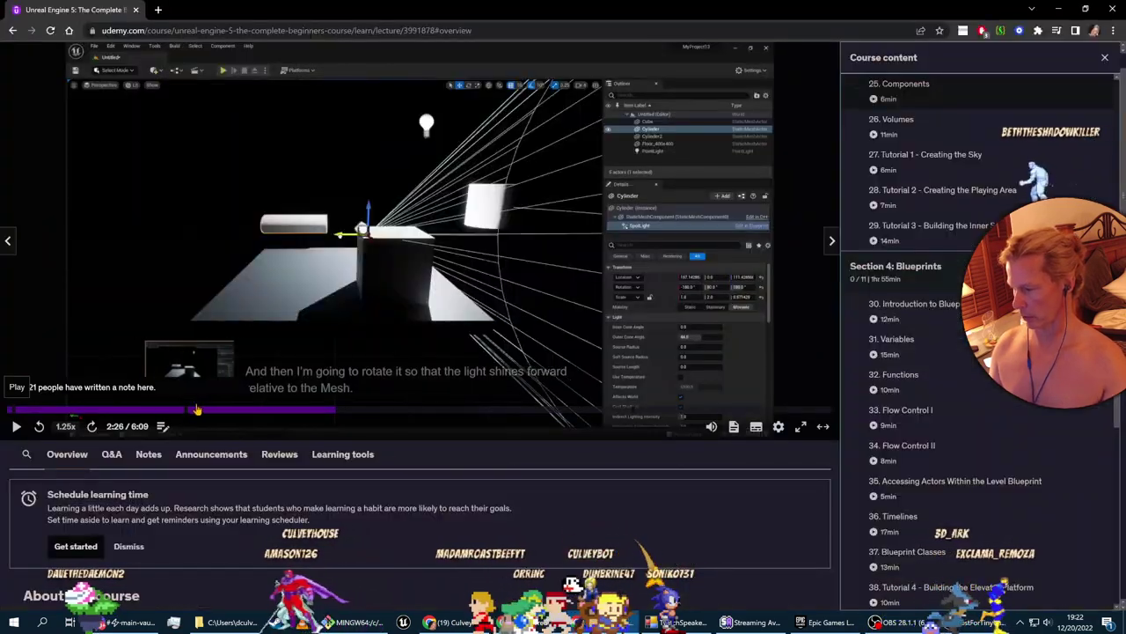
click(202, 411)
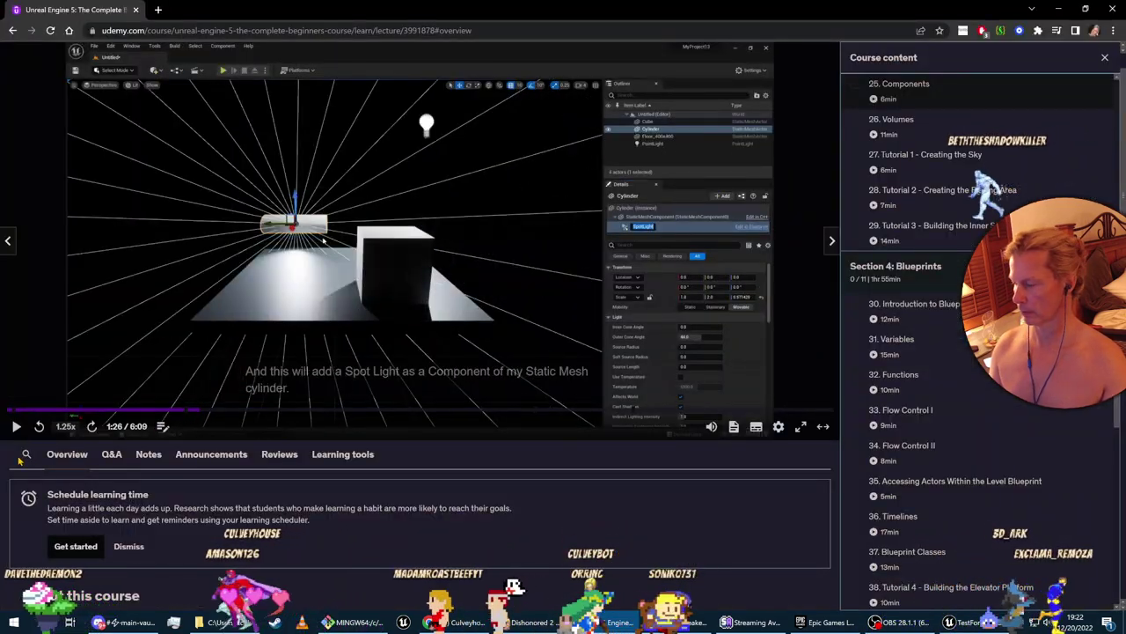
click(16, 426)
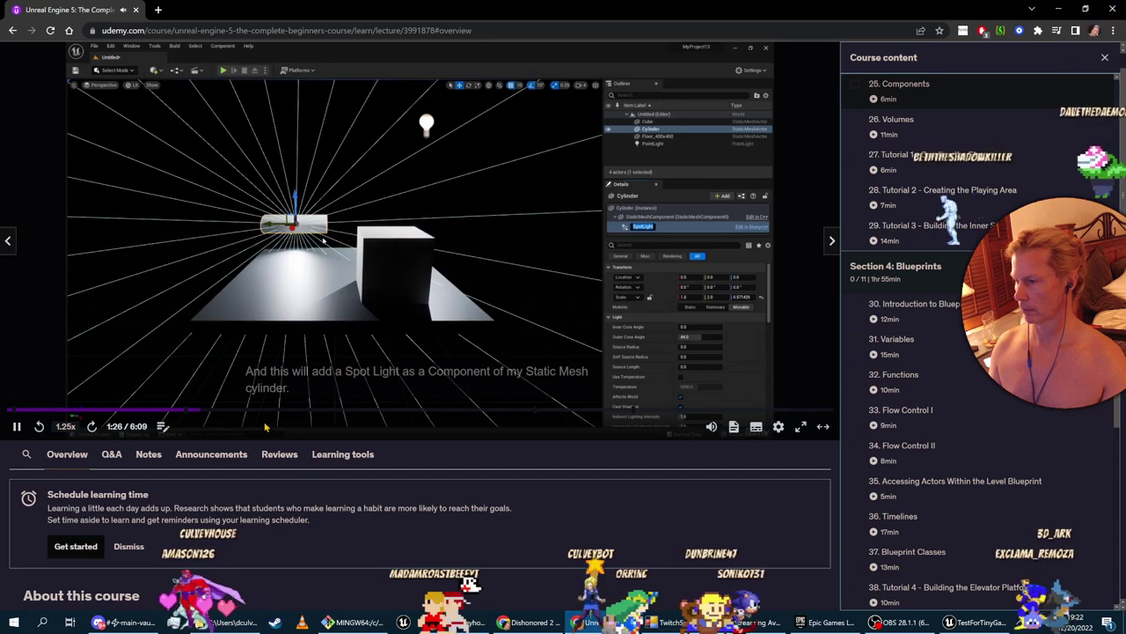
click(176, 411)
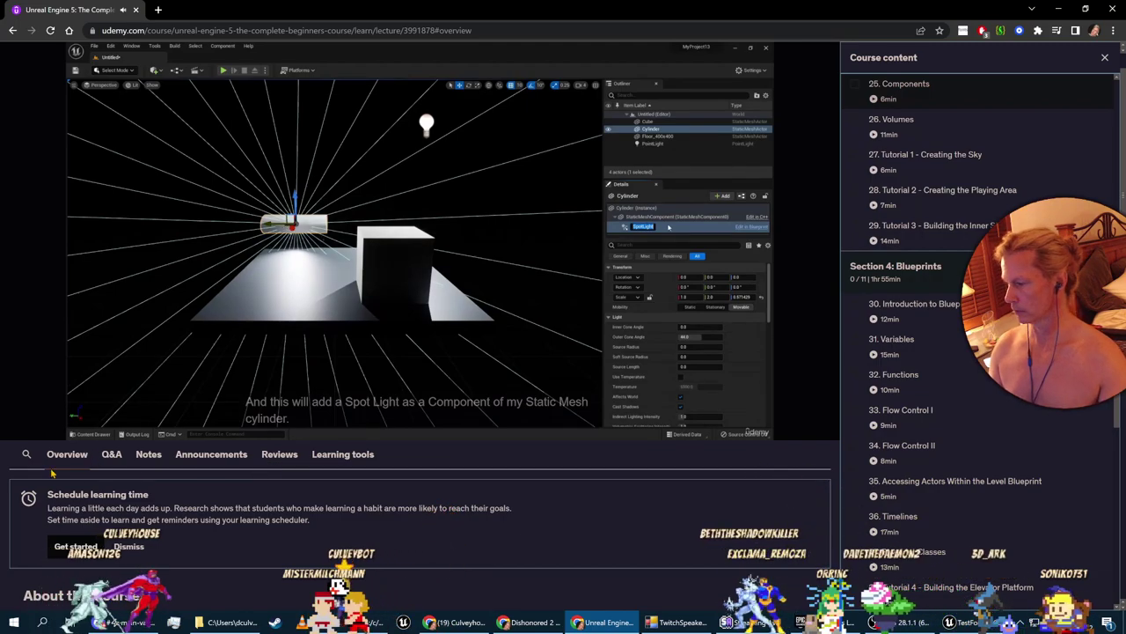
mouse_move(38, 429)
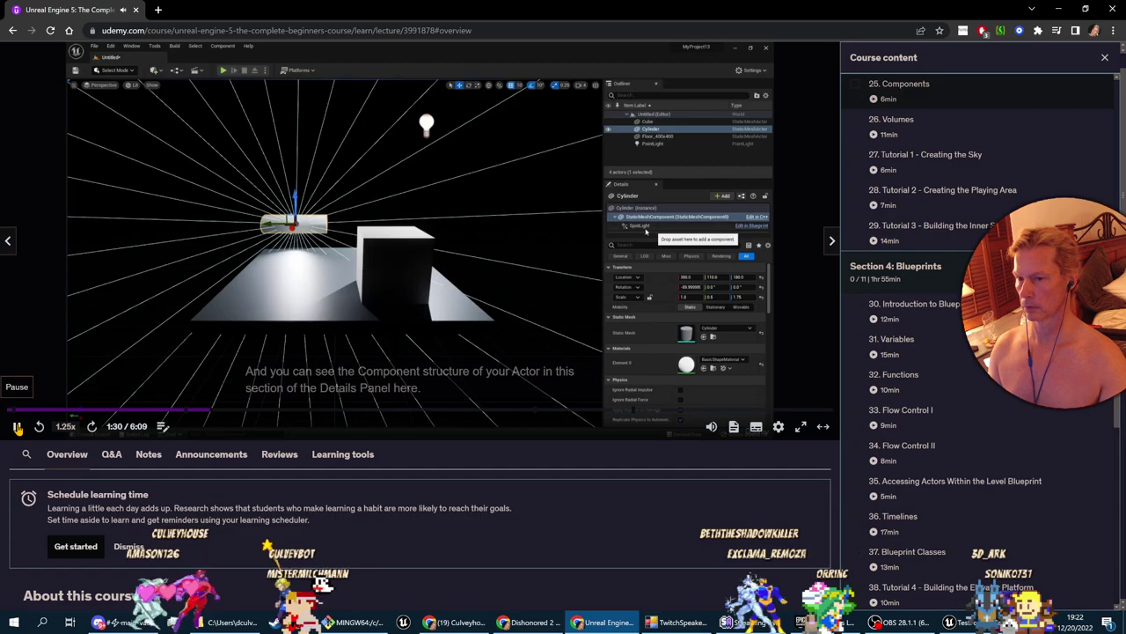
click(19, 429)
Return to the Unreal editor and move the spot light component out to 60.0 in relative Z, clear of the cylinder's end
key(alt+Tab)
right_drag(264, 404, 292, 403)
drag(443, 336, 455, 389)
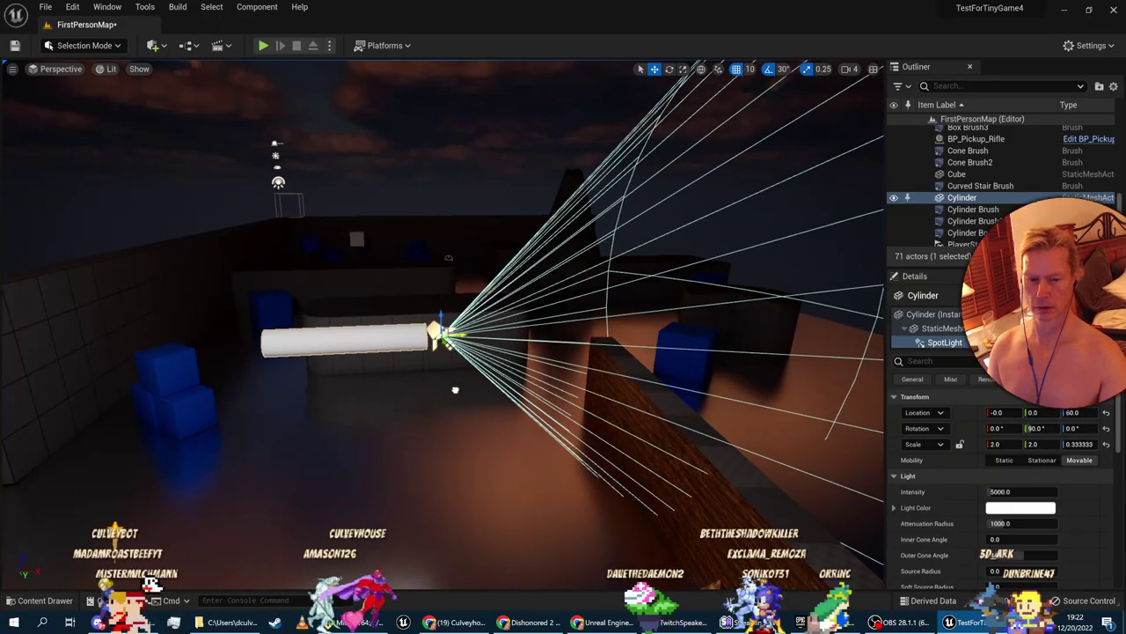
Select the level's PointLight above the play area and lower it to 690 in Z
right_drag(464, 404, 377, 424)
key(s)
click(371, 130)
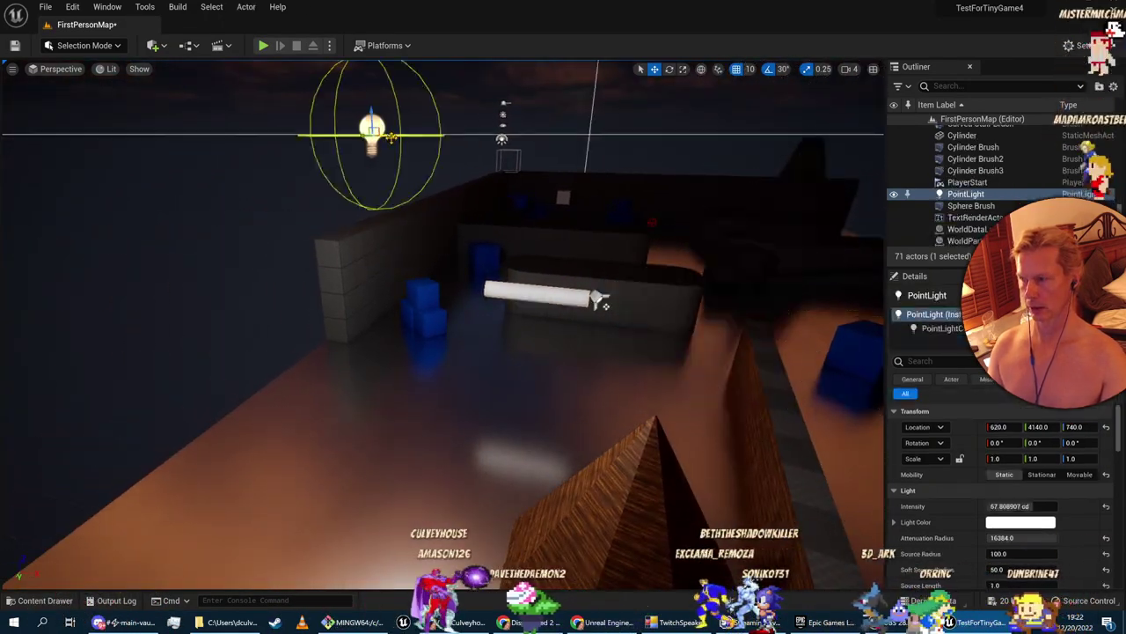
drag(372, 110, 389, 149)
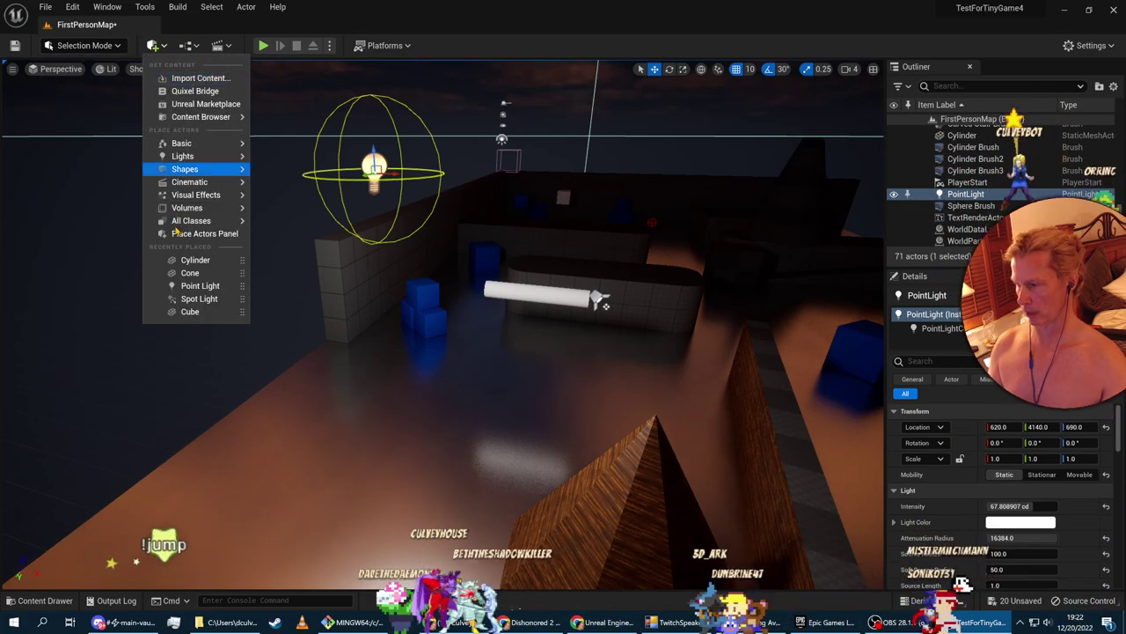
Add a separate Spot Light actor to the level and lower it toward the floor
click(200, 300)
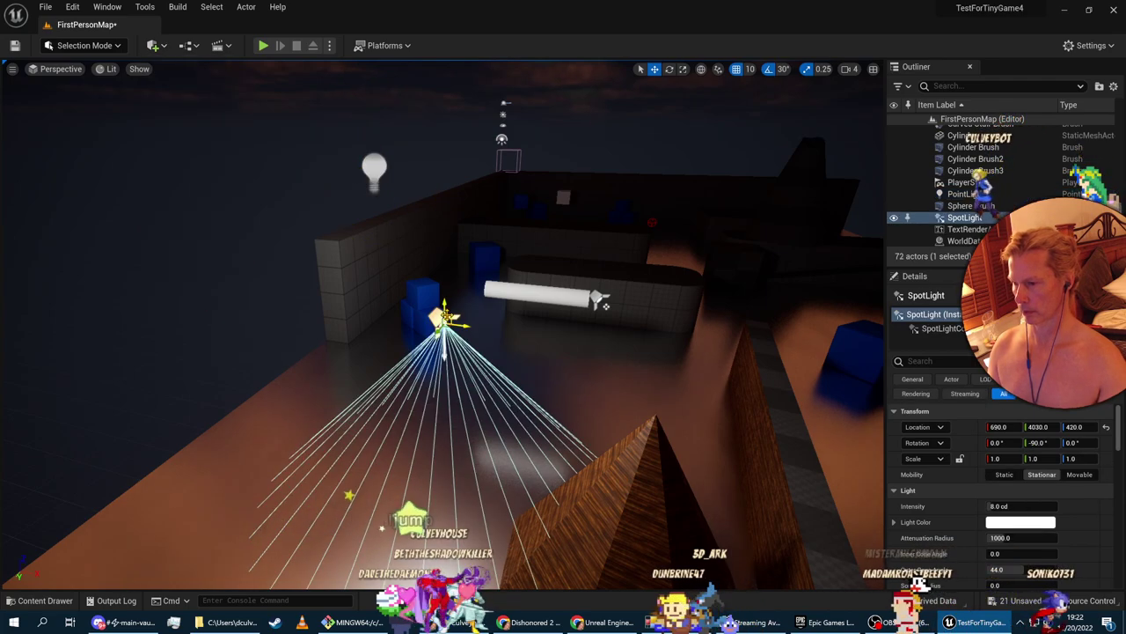
drag(445, 304, 441, 430)
key(w)
right_drag(441, 430, 501, 396)
Raise the intensity of the cylinder's SpotLight component to 100000 and finally to 300000
click(427, 362)
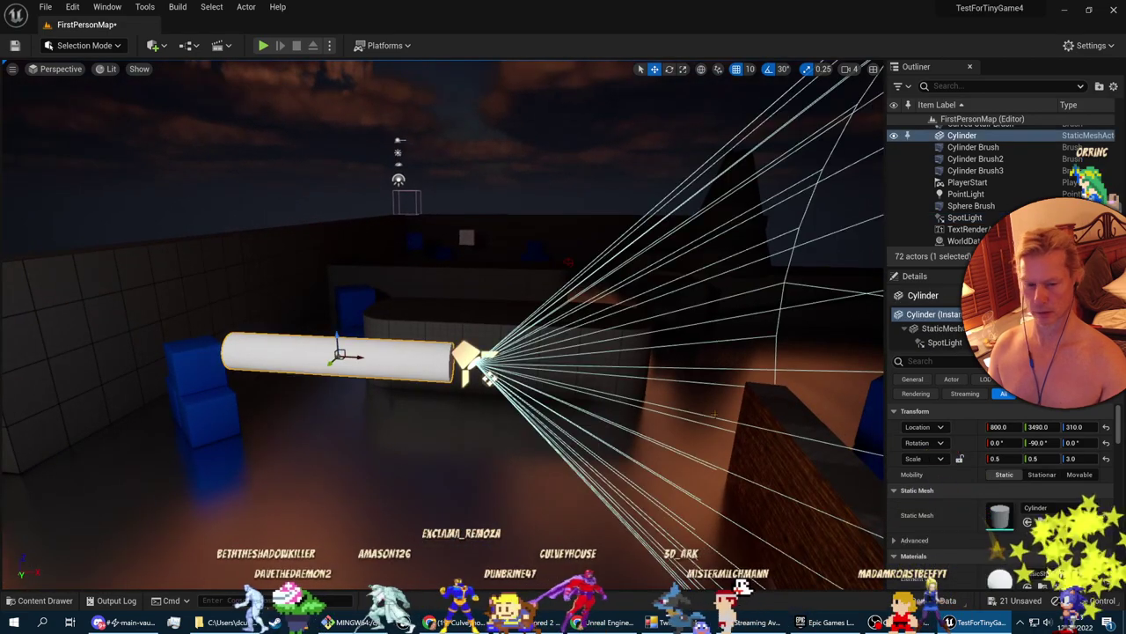
scroll(994, 493, down, 2)
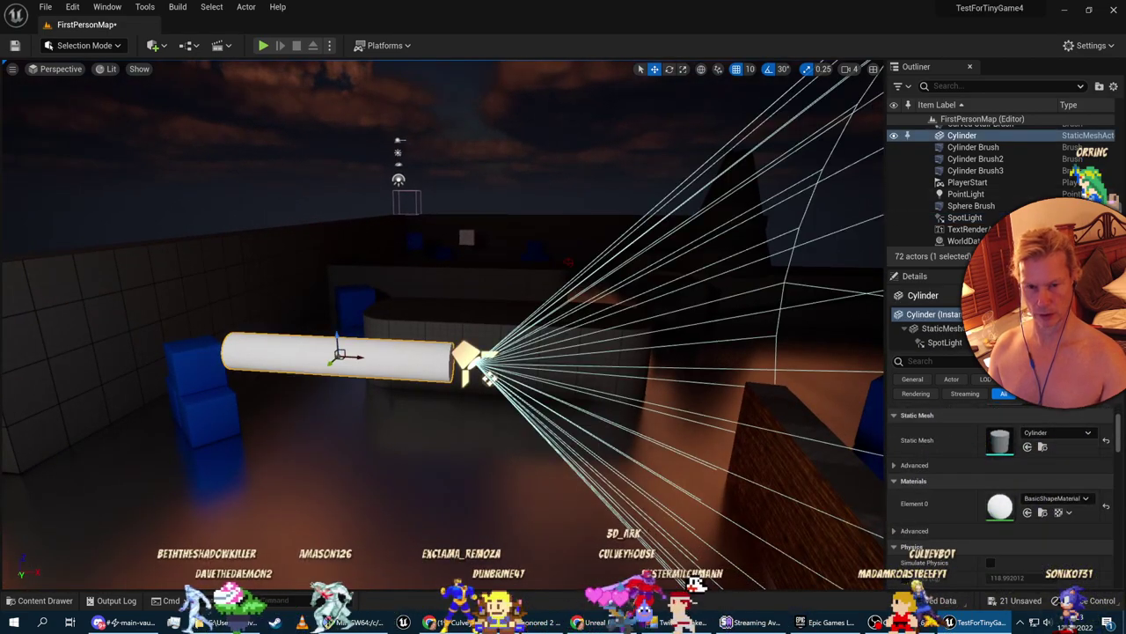
click(944, 342)
click(1020, 416)
text(100000)
key(Return)
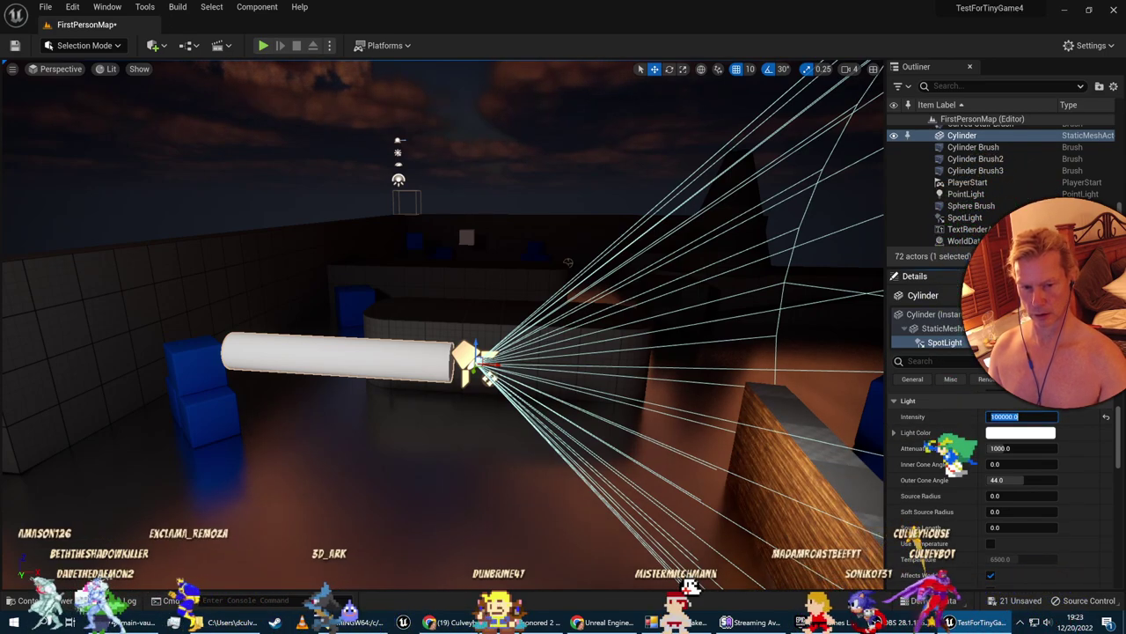
text(300000)
key(Return)
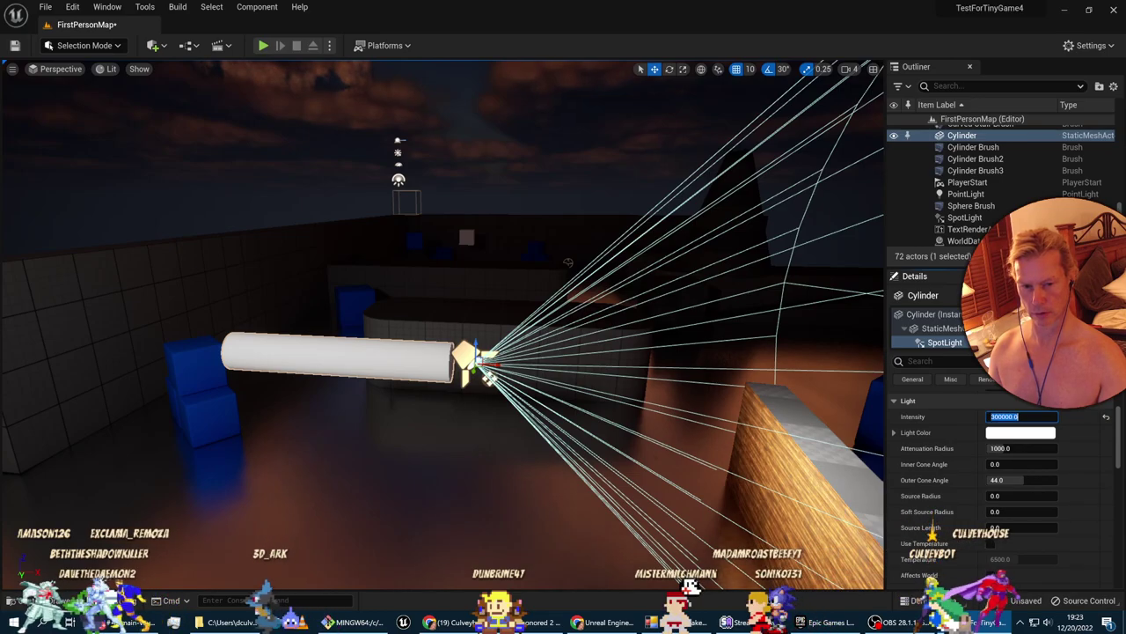
Examine the cylinder and the beam of its attached spot light from several distances and angles
right_drag(544, 414, 458, 500)
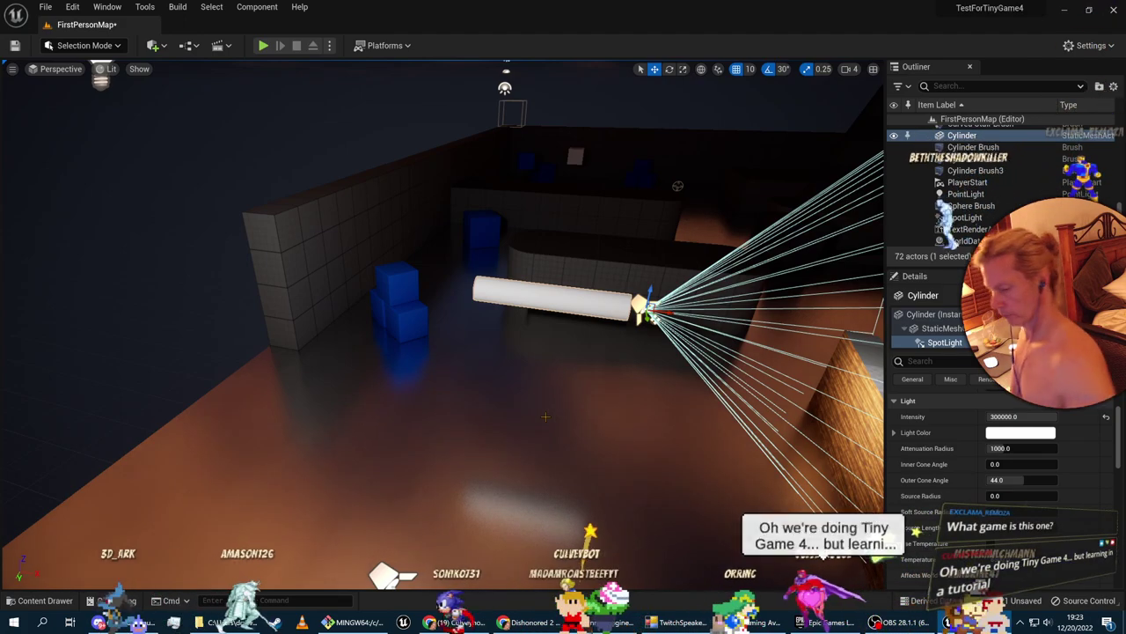
right_drag(642, 332, 475, 334)
key(w)
key(s)
key(a)
key(d)
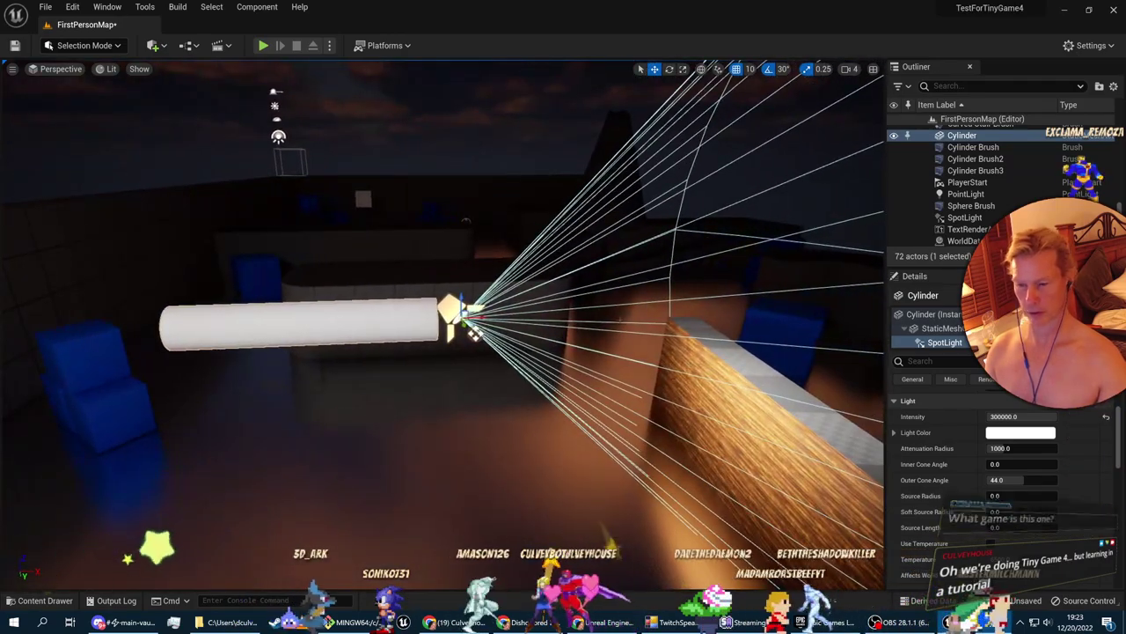
drag(475, 333, 440, 312)
right_drag(504, 342, 493, 342)
key(s)
Switch to the Udemy Components lecture in Chrome and skip ahead to the part on the finished flashlight actor
key(alt+Tab)
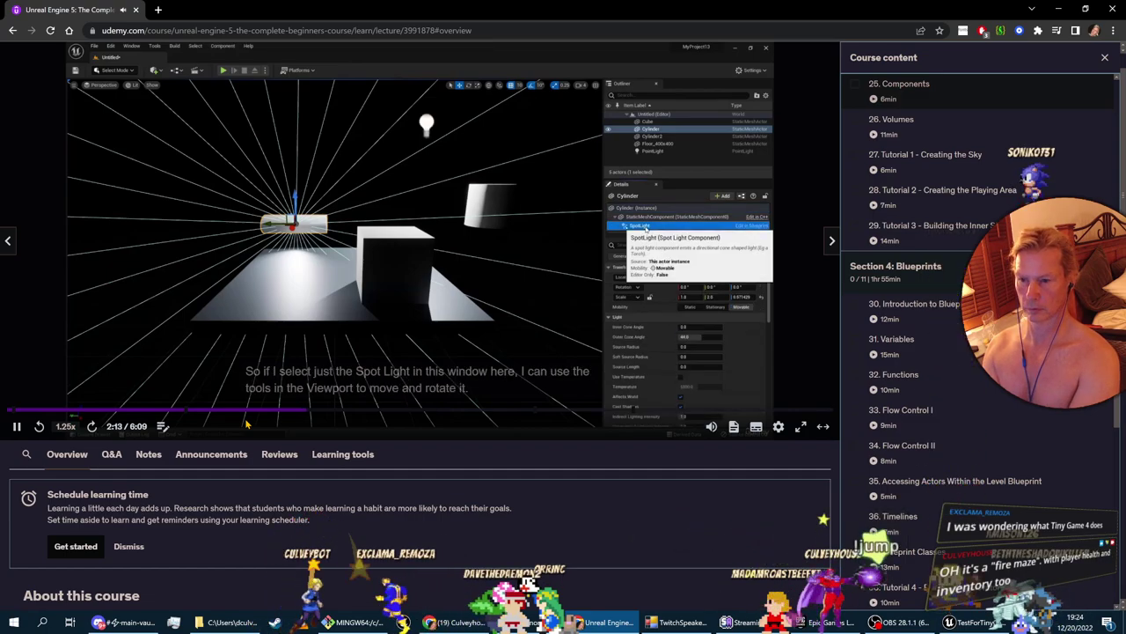
click(321, 410)
click(334, 411)
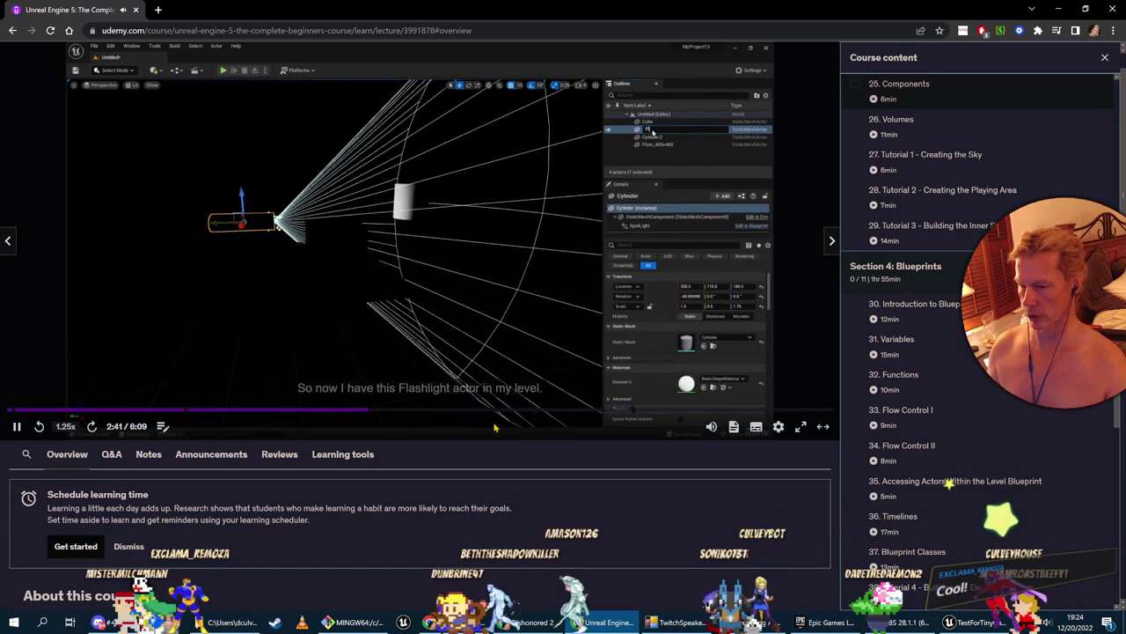
Return to the Unreal editor and rename the Cylinder actor as Flashlight
key(alt+Tab)
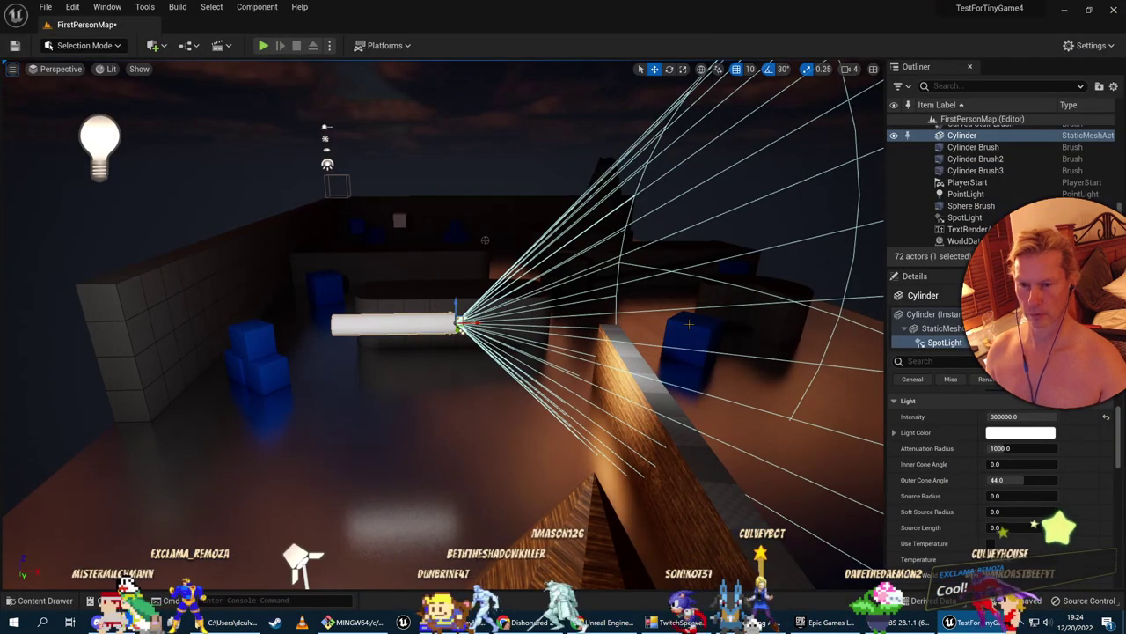
click(983, 139)
text(F)
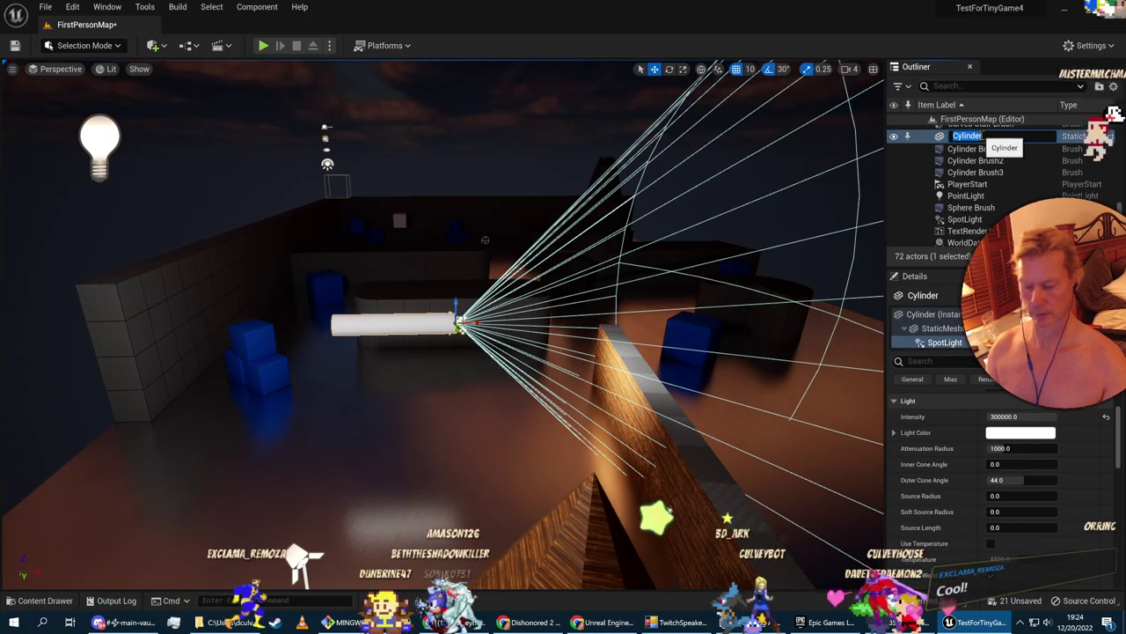
text(lashlight)
key(Return)
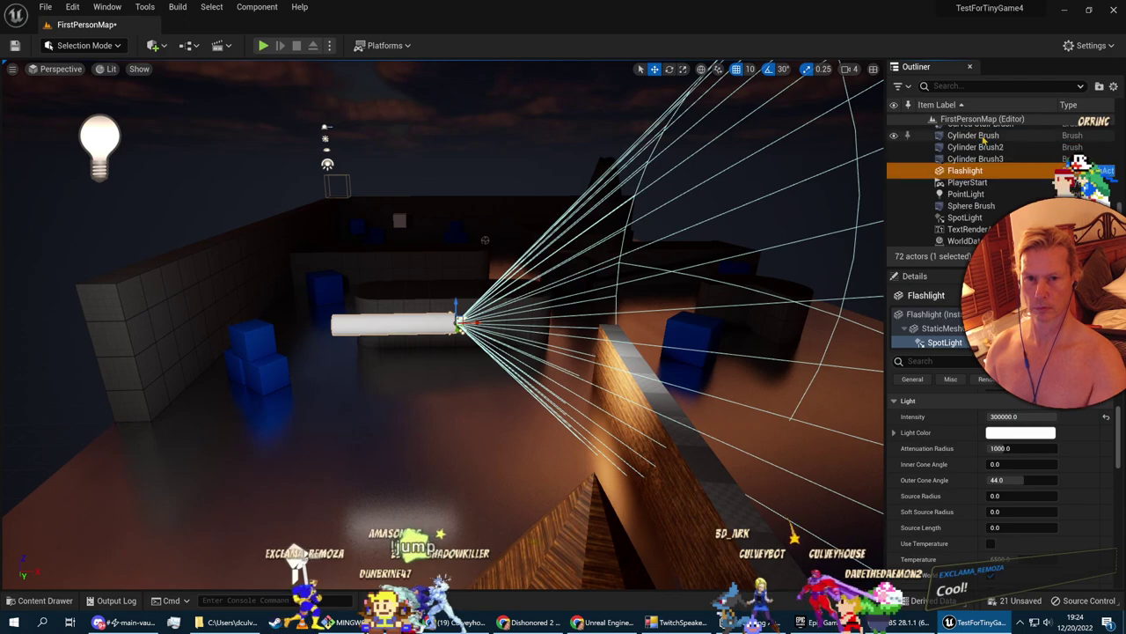
Check the lecture briefly, select the whole Flashlight actor in the level and try rotating it about its vertical axis
key(alt+Tab)
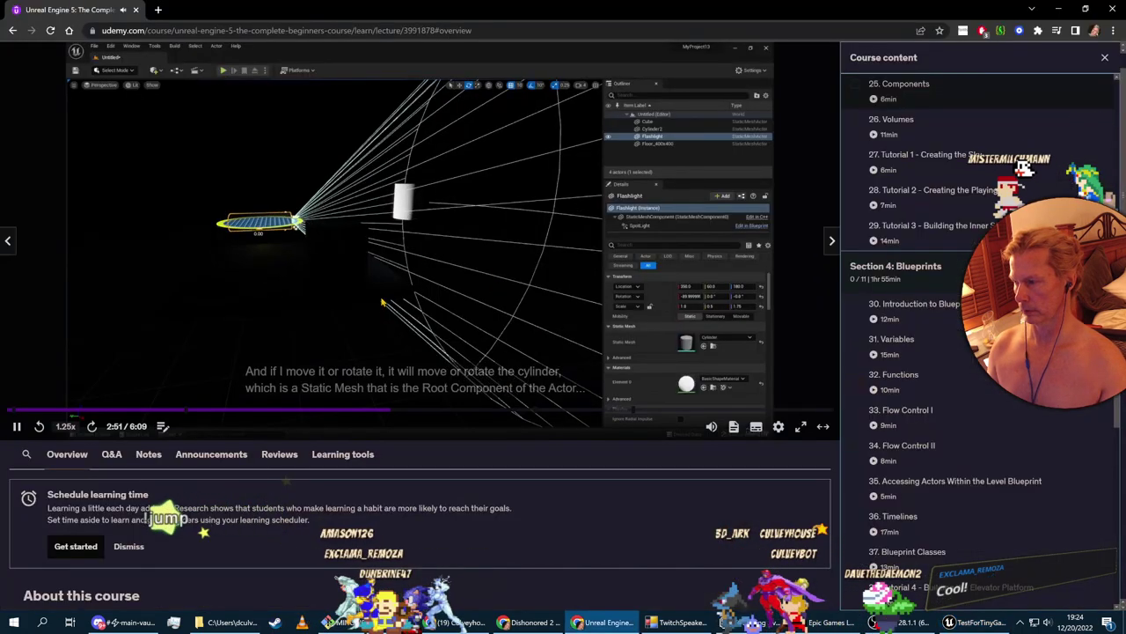
key(alt+Tab)
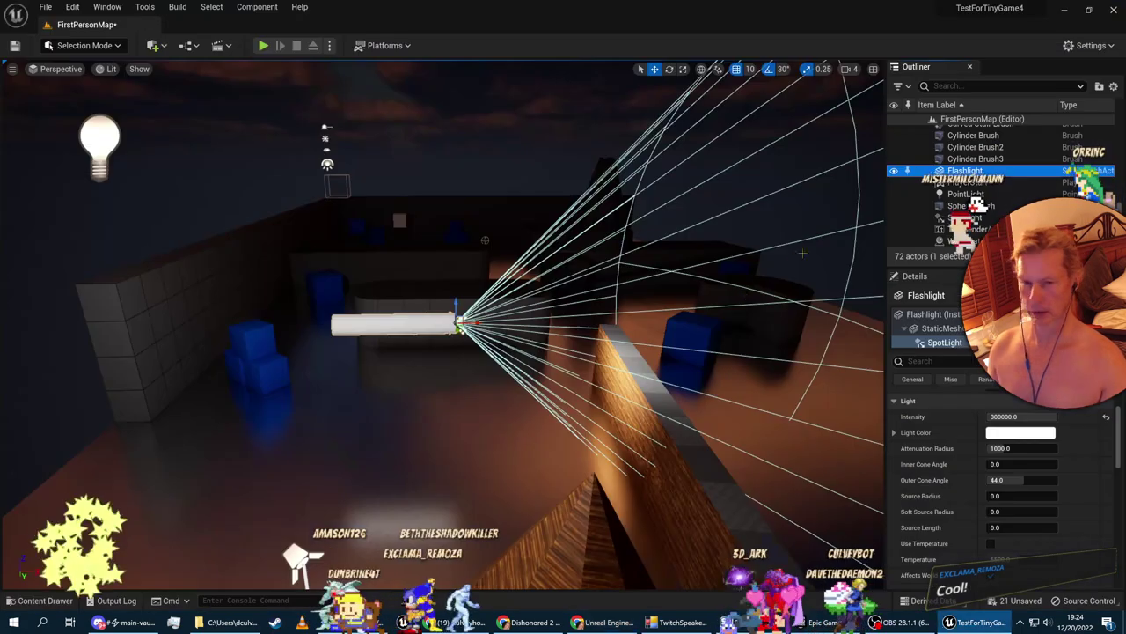
click(712, 261)
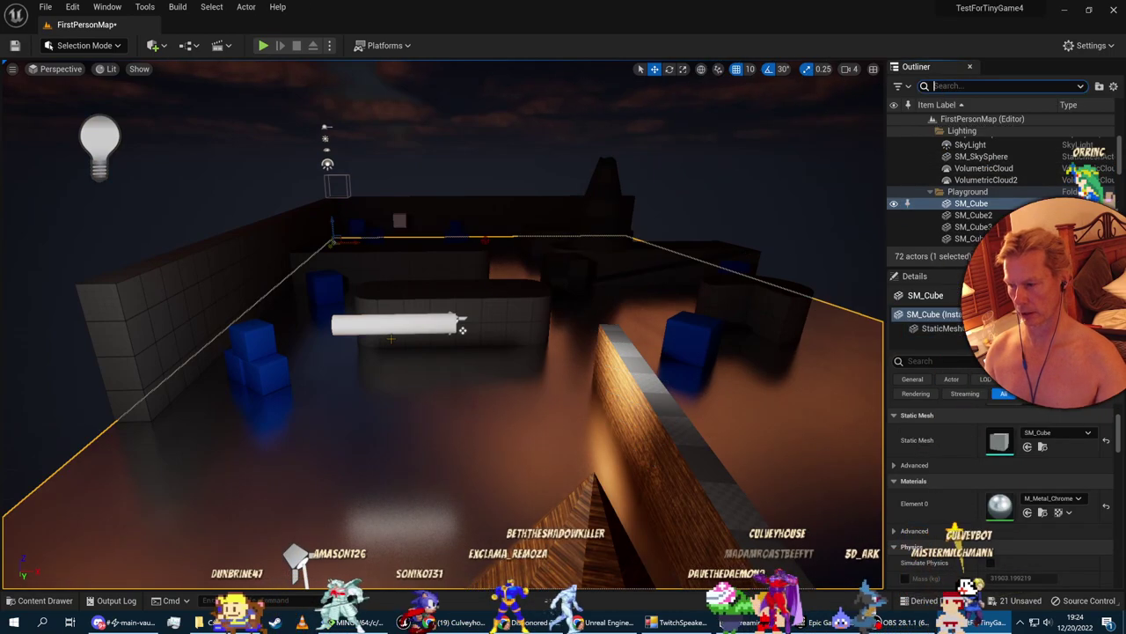
click(458, 325)
key(e)
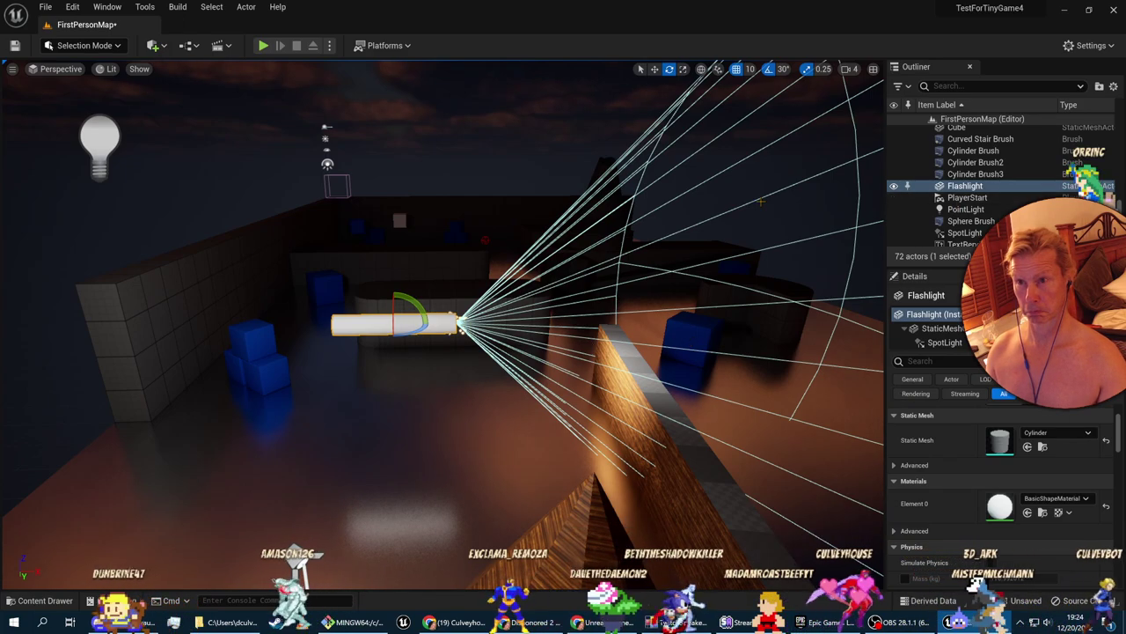
drag(400, 338, 532, 338)
drag(338, 321, 457, 324)
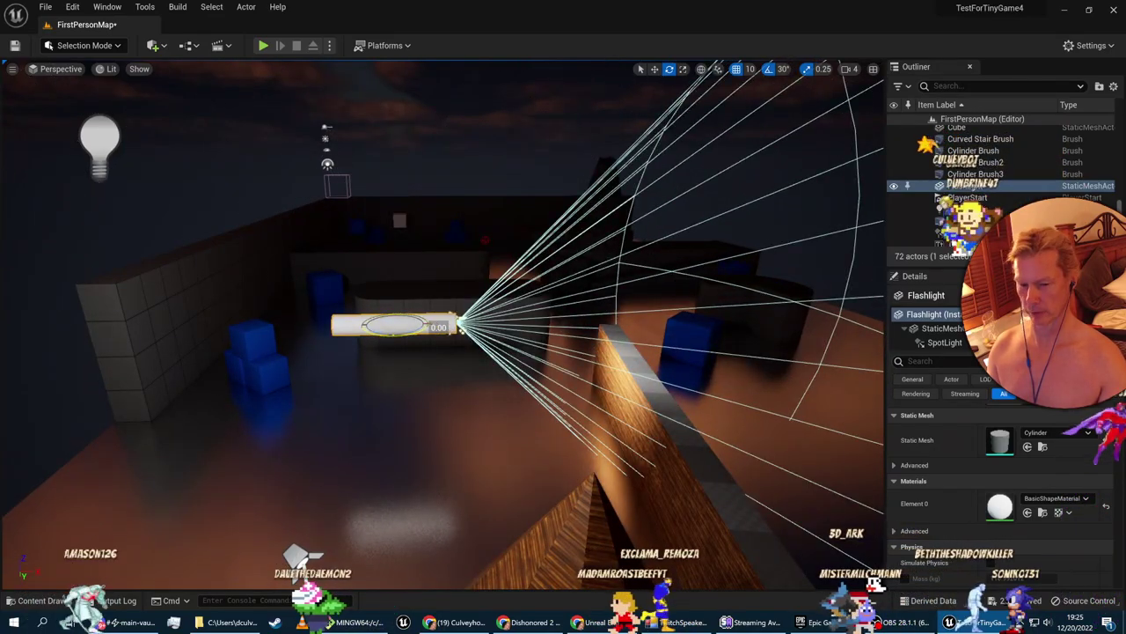
Enable Simulate Physics on the Flashlight actor with a mass override of 100 kg
scroll(992, 517, down, 5)
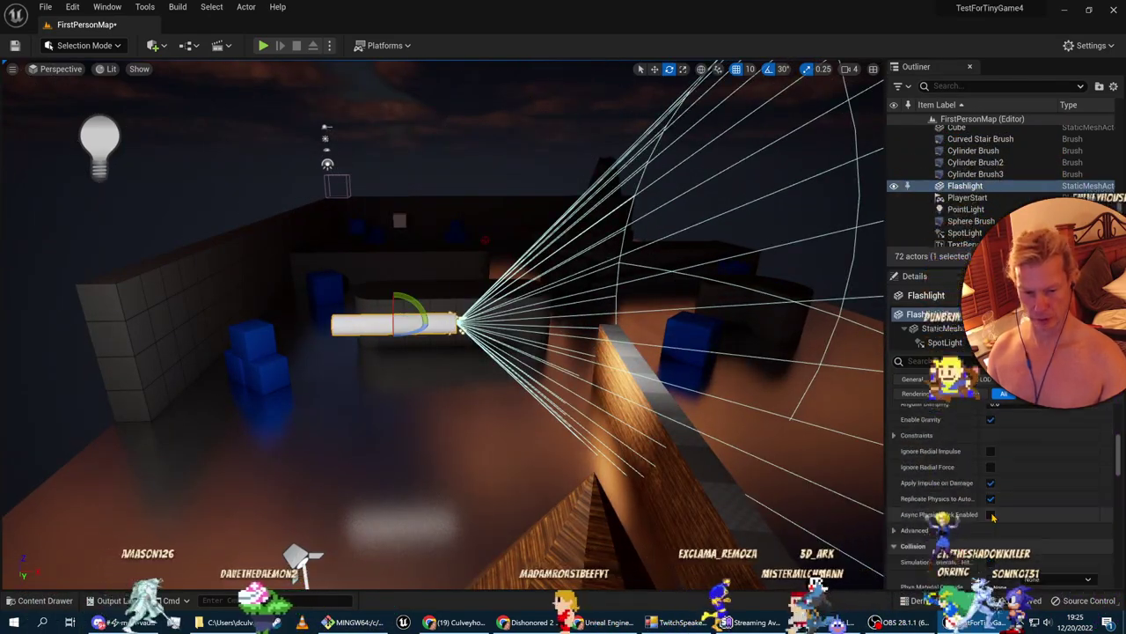
scroll(976, 552, up, 3)
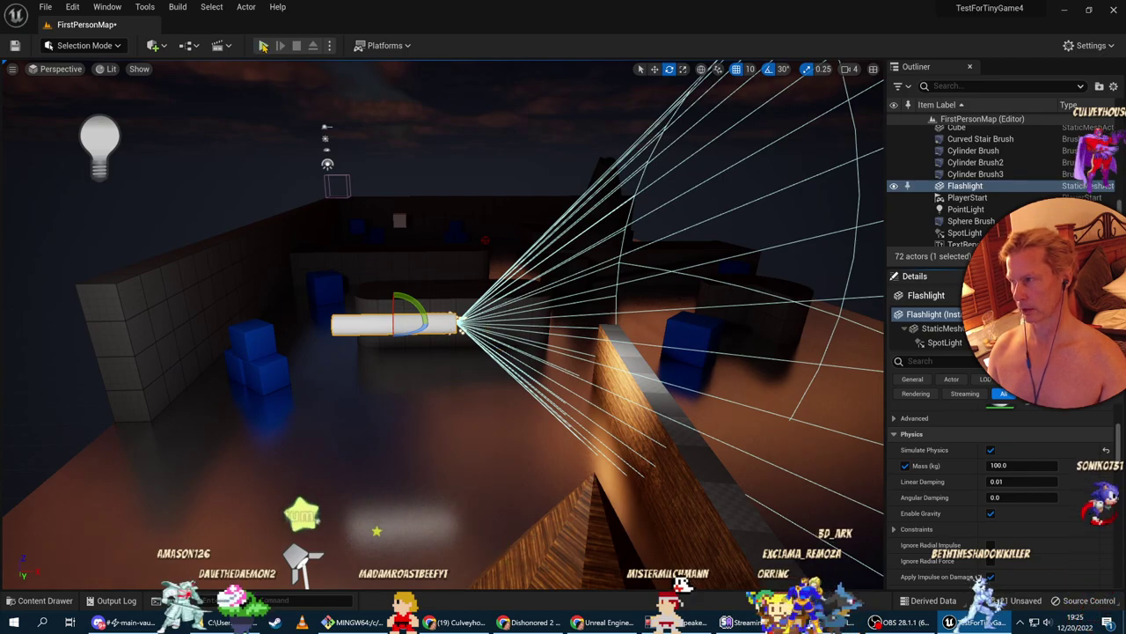
Play the level and walk around the Flashlight to inspect how its beam lights the nearby walls and floor
click(264, 47)
click(460, 320)
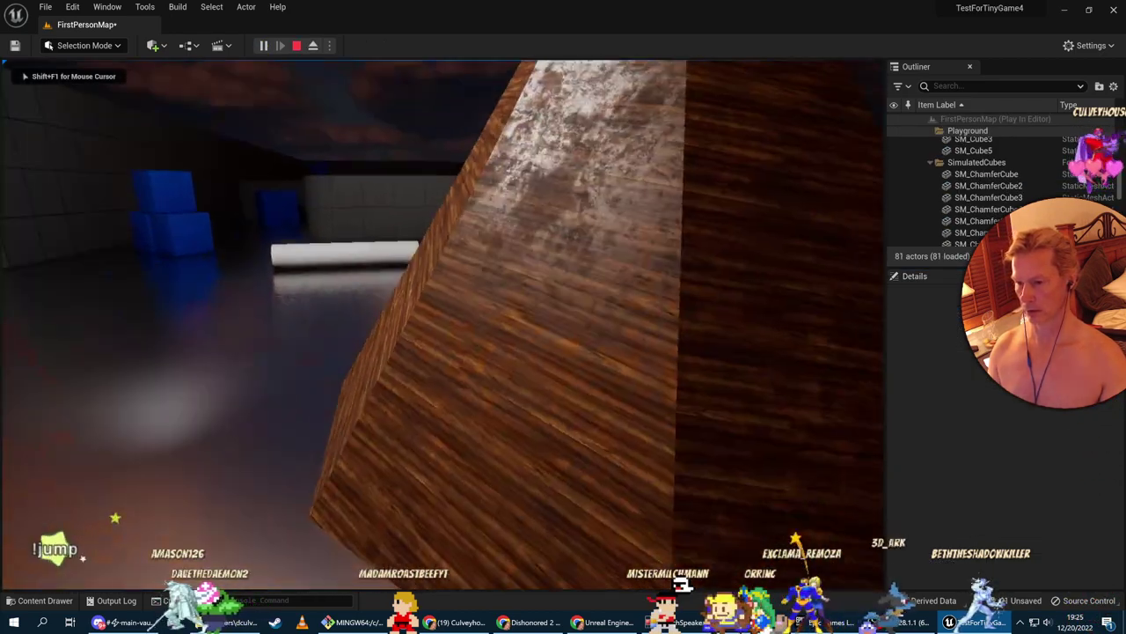
key(w)
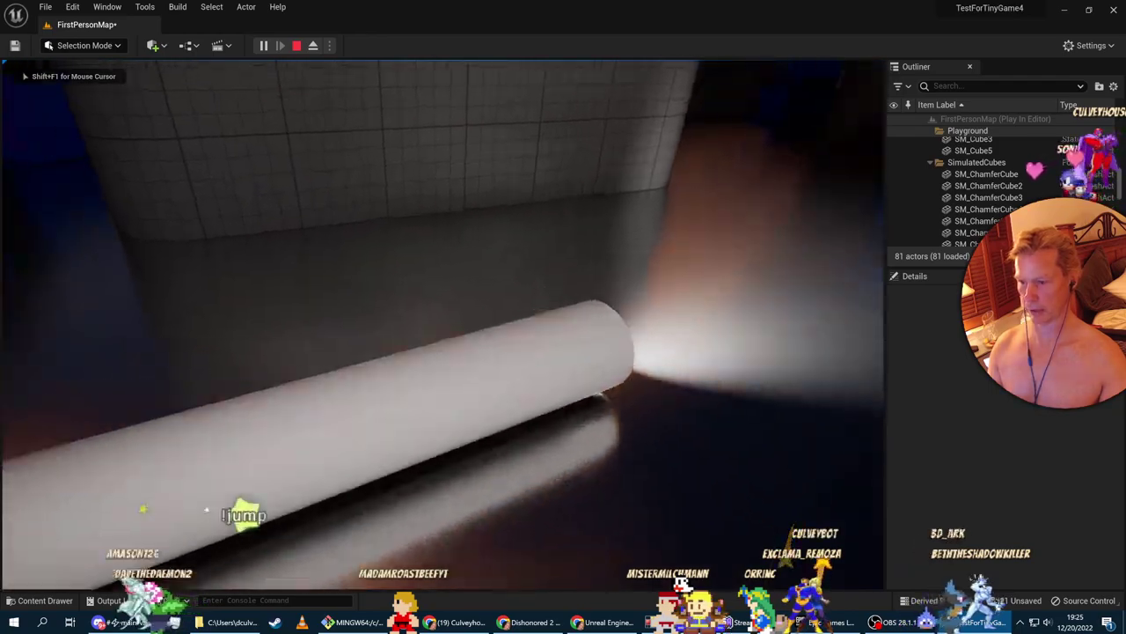
key(w)
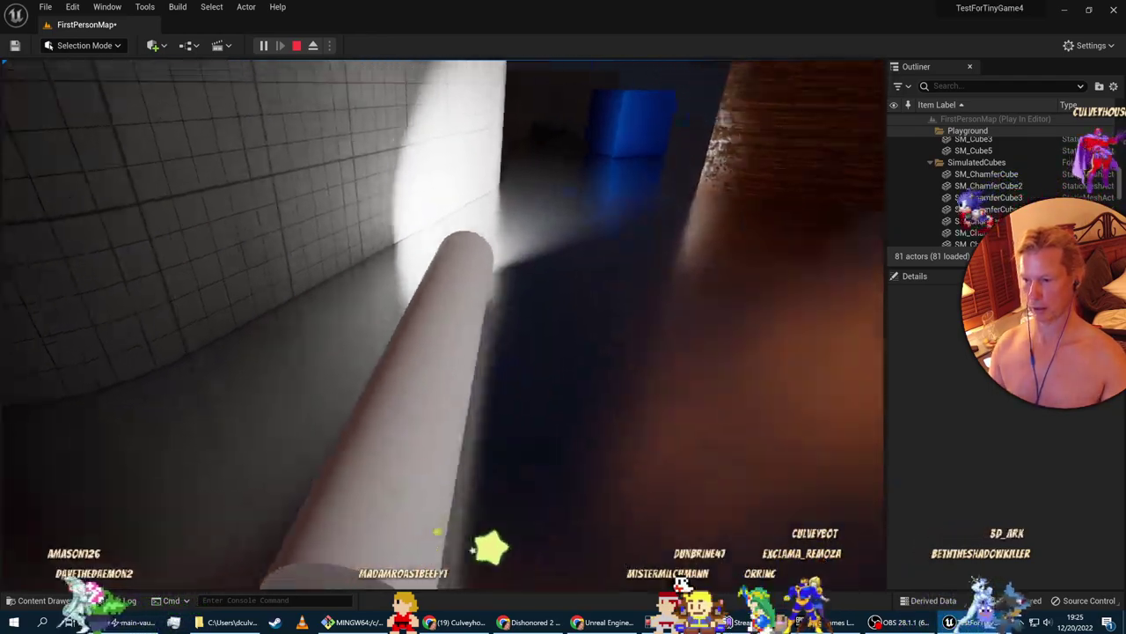
key(s)
key(a)
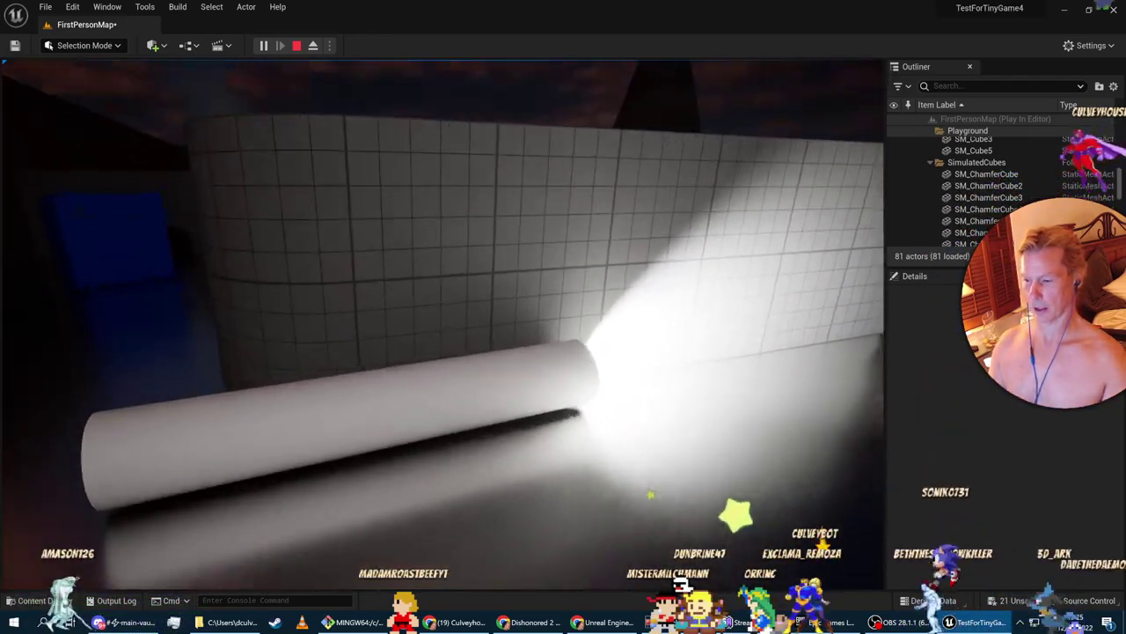
key(d)
key(s)
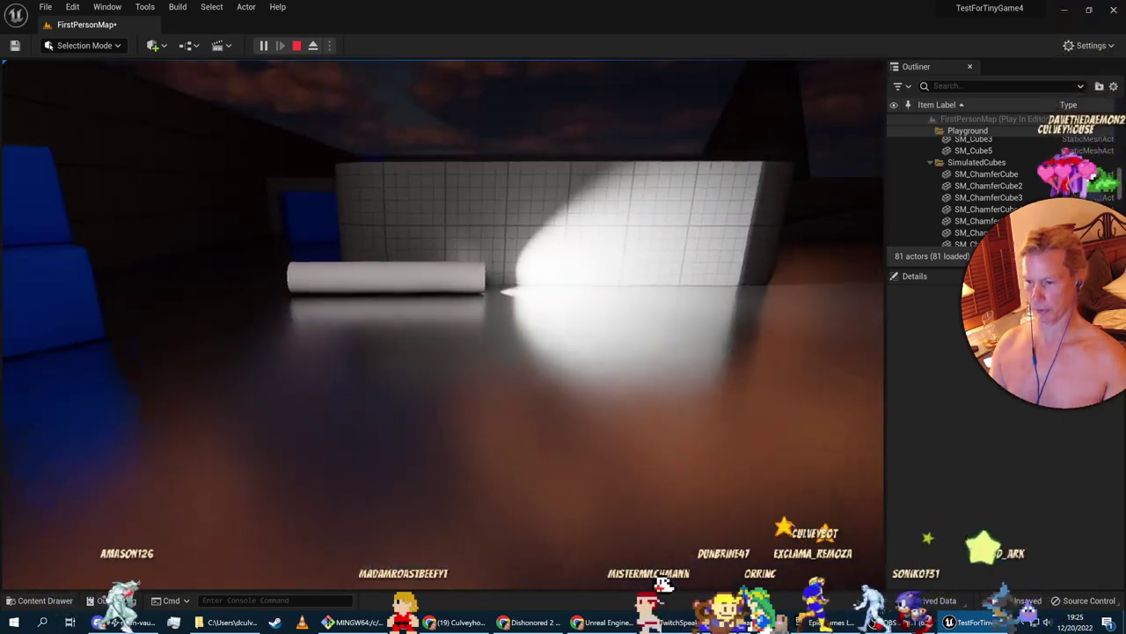
Walk through the dark level to pick up the weapon and go back to the Flashlight
key(w)
key(w)
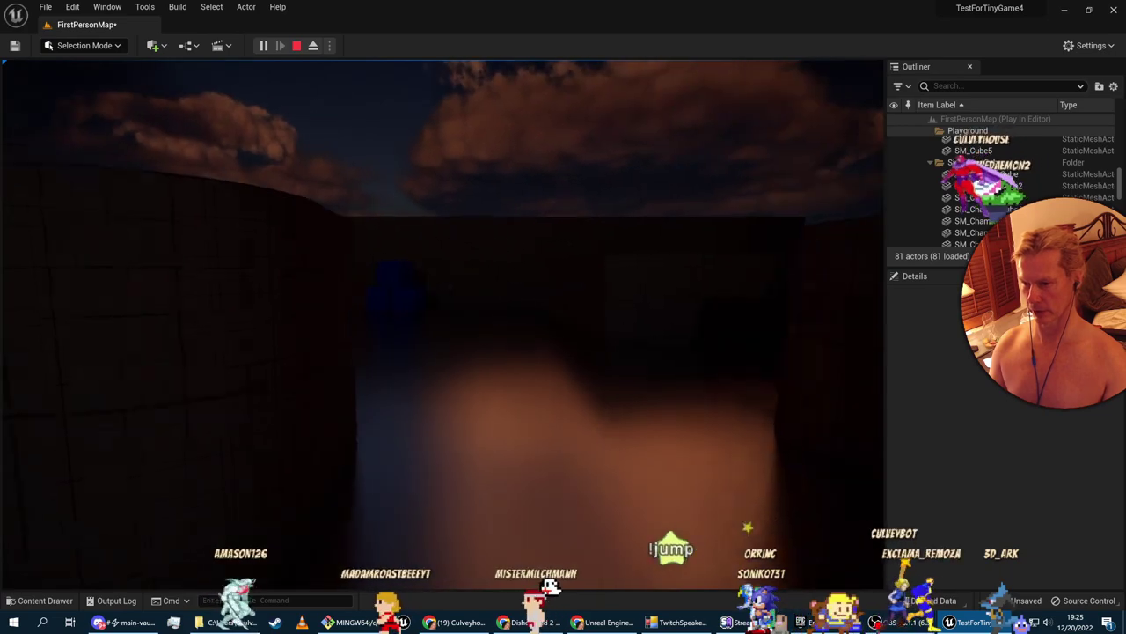
key(w)
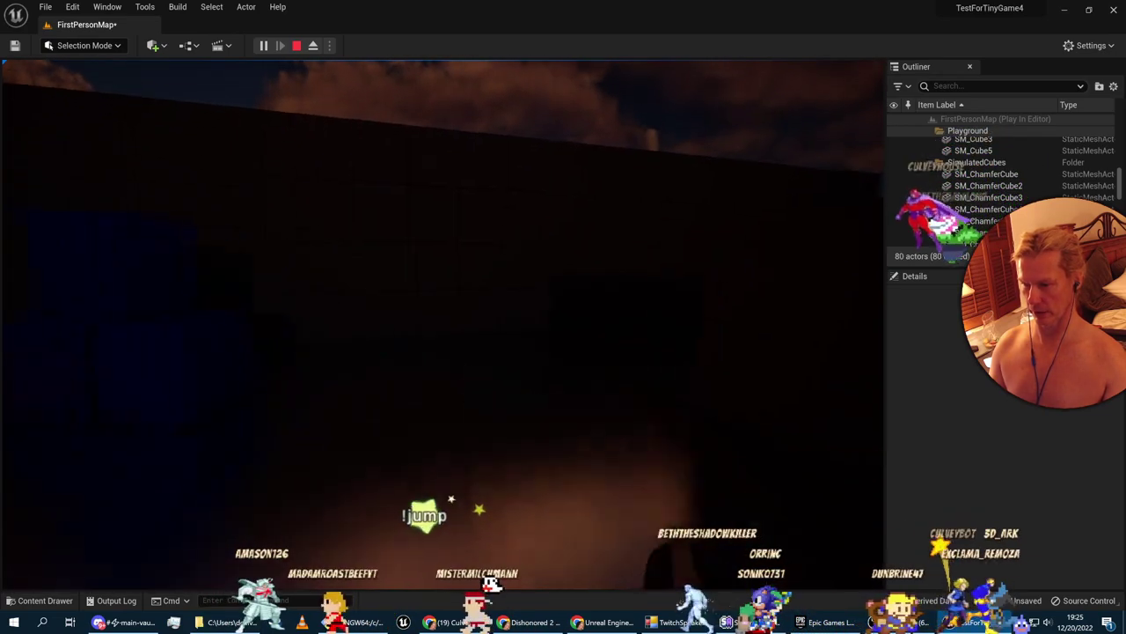
key(w)
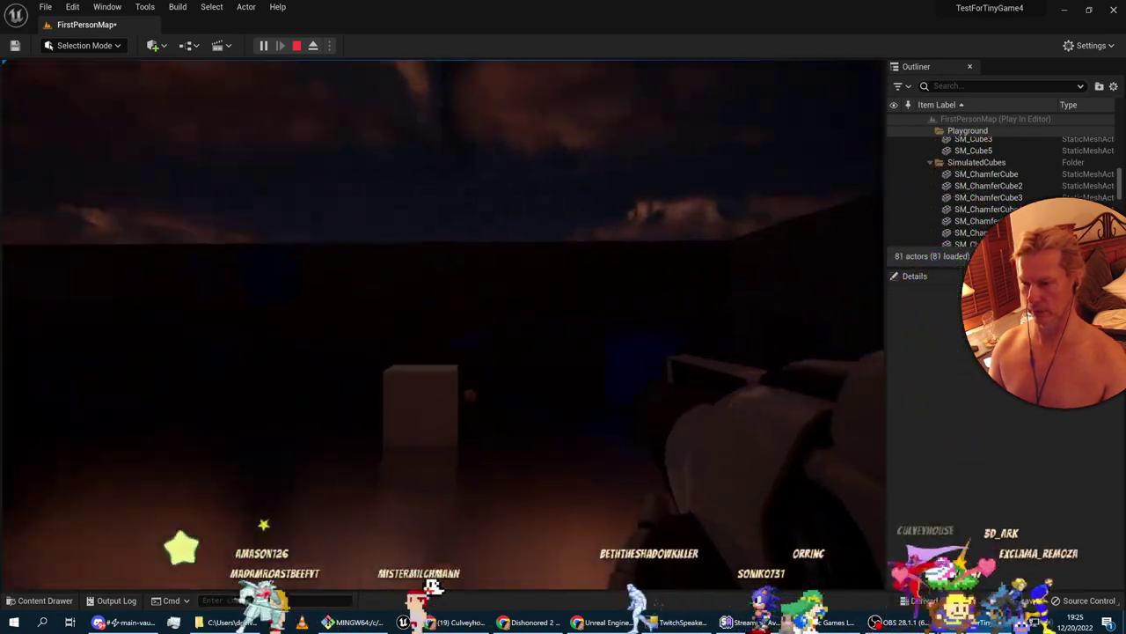
key(w)
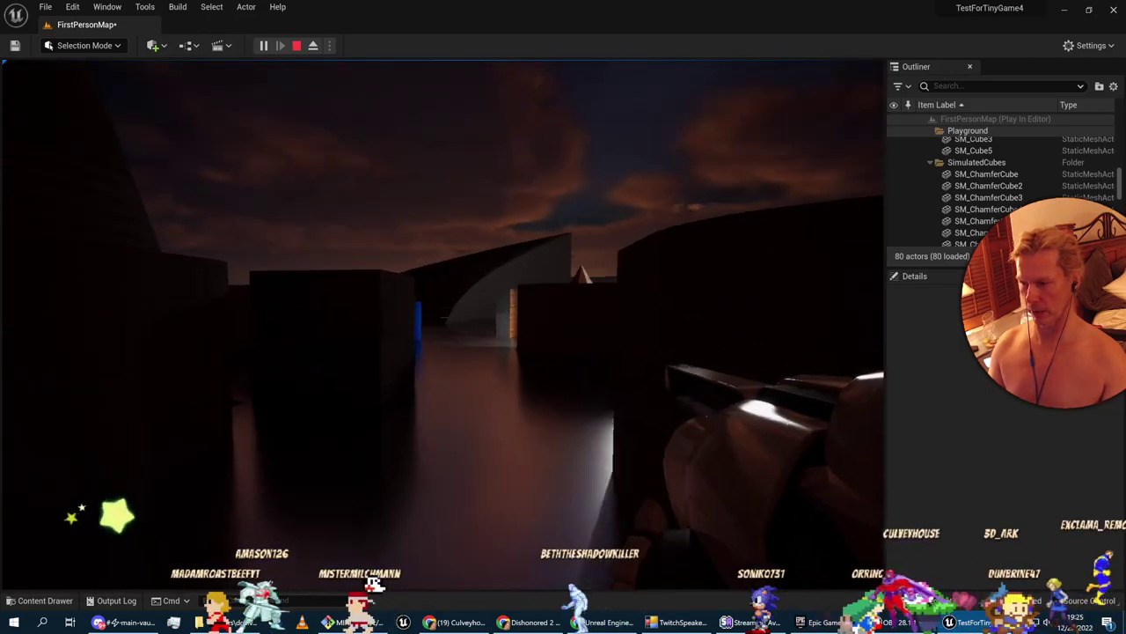
key(w)
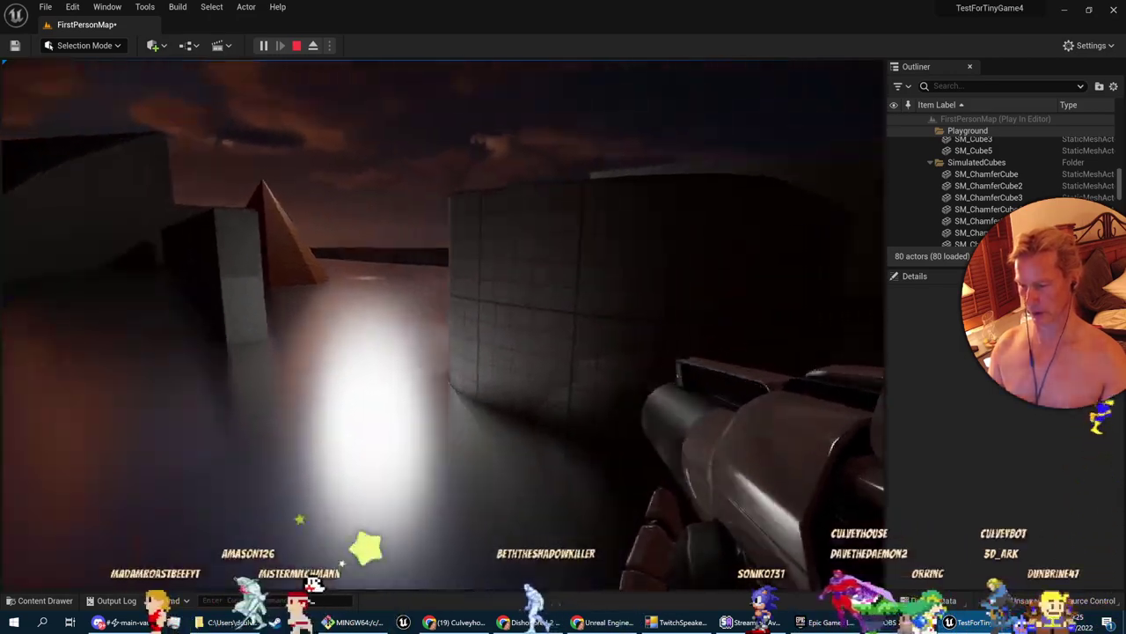
key(w)
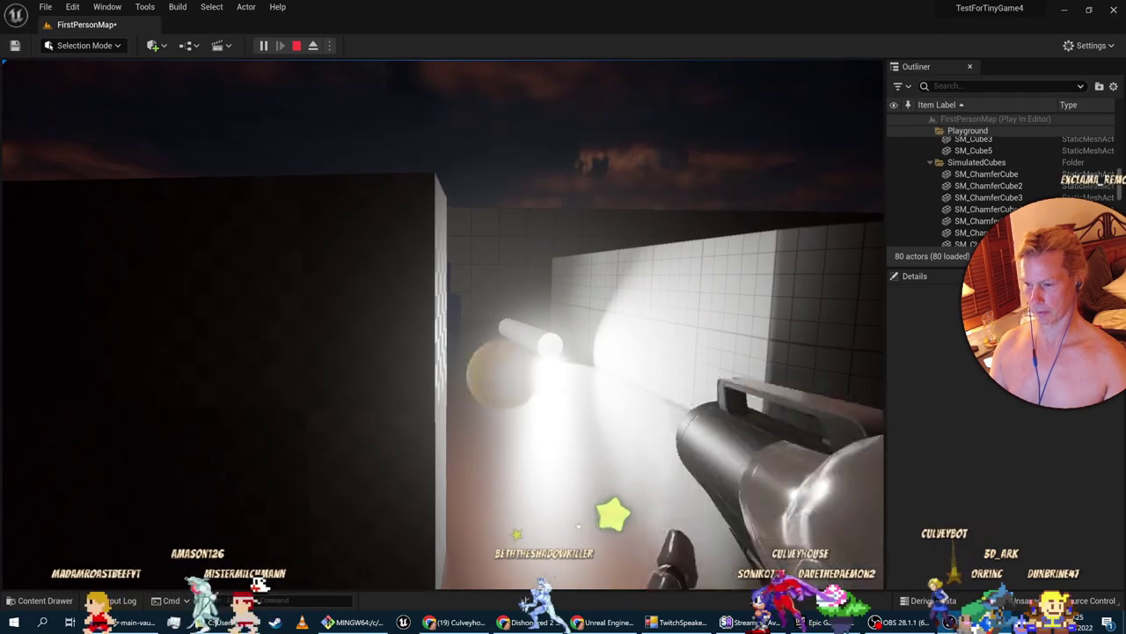
Shoot the Flashlight to test its physics, stop playing and frame the actor in the viewport
key(d)
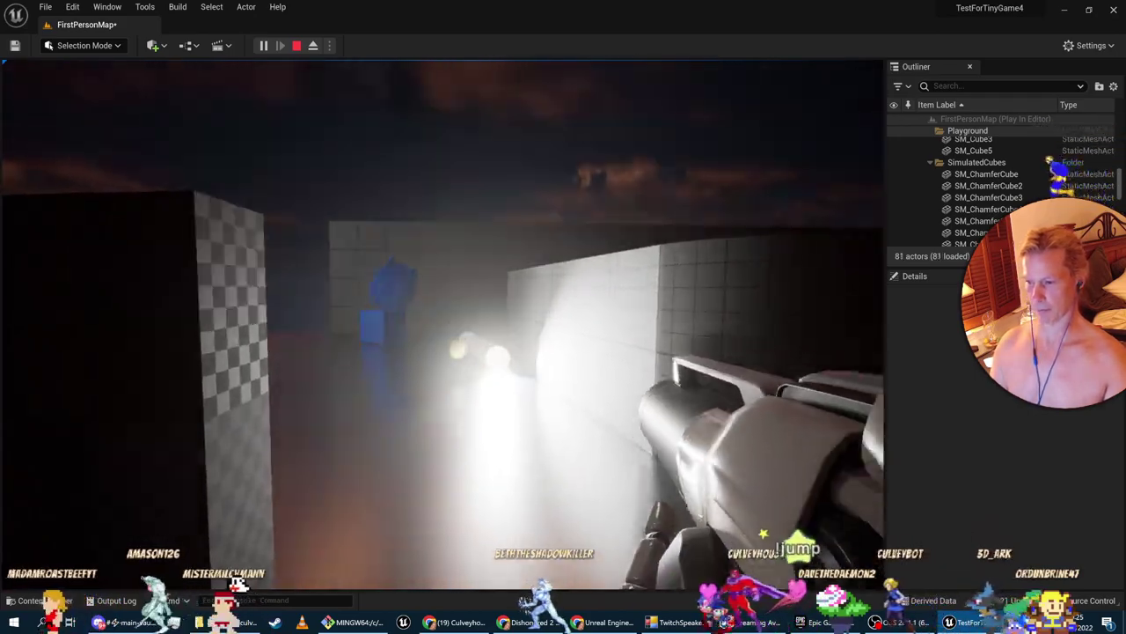
click(444, 325)
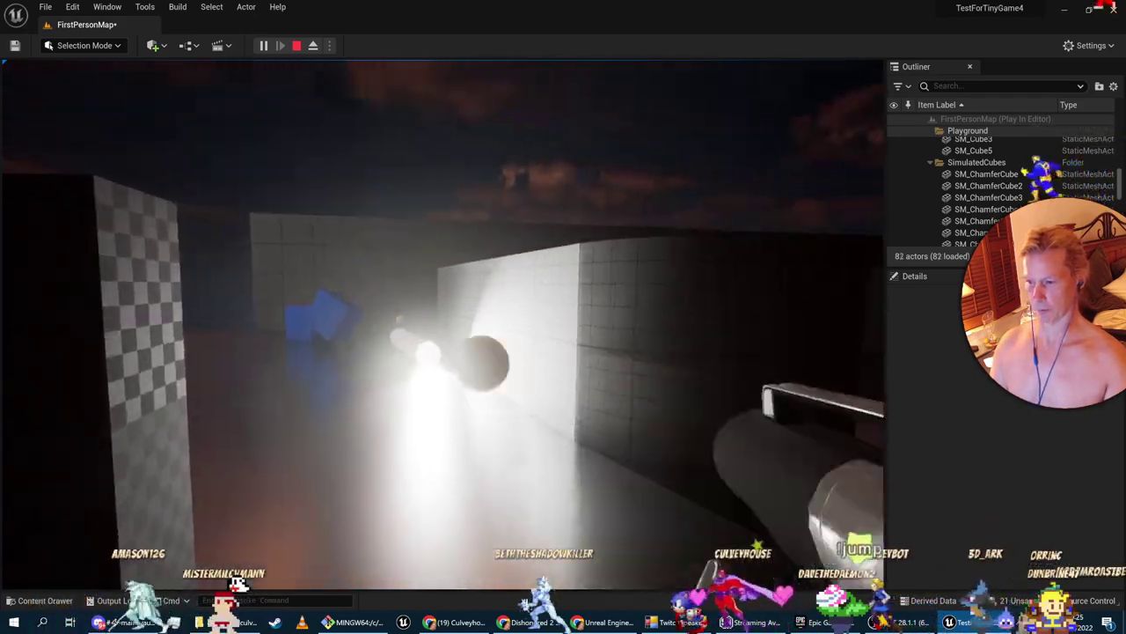
key(a)
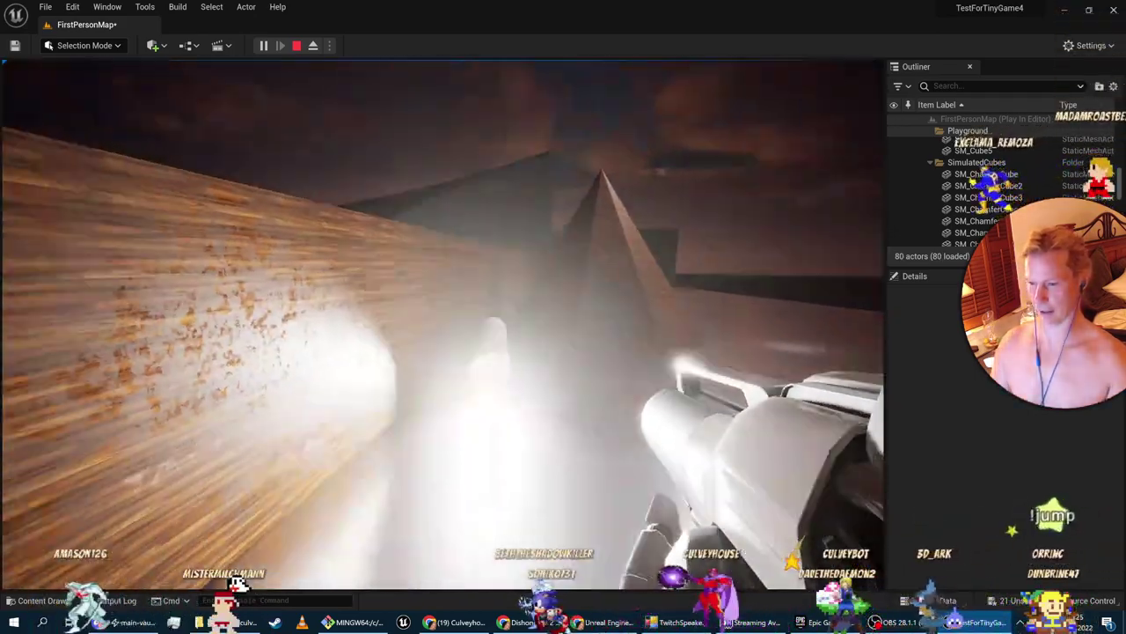
key(d)
click(443, 325)
click(443, 325)
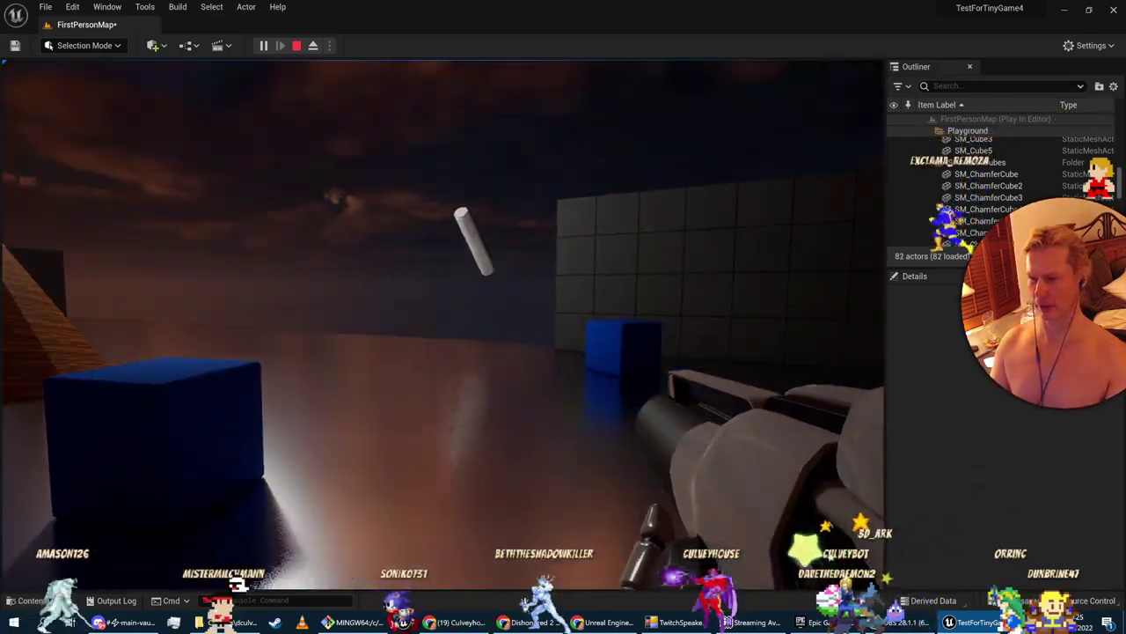
key(w)
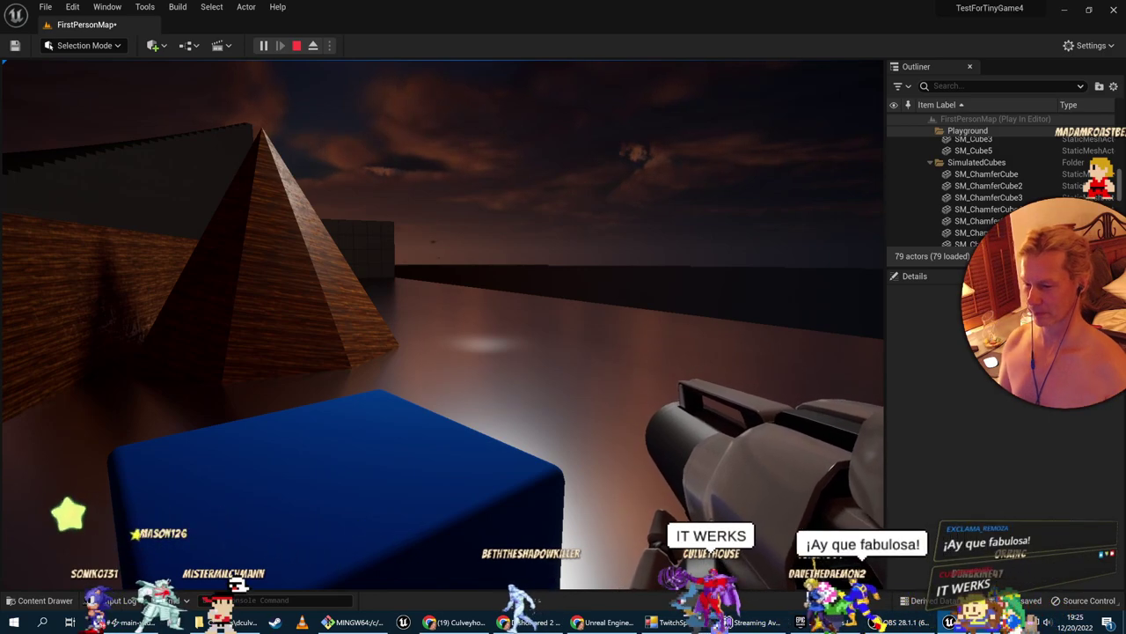
key(Escape)
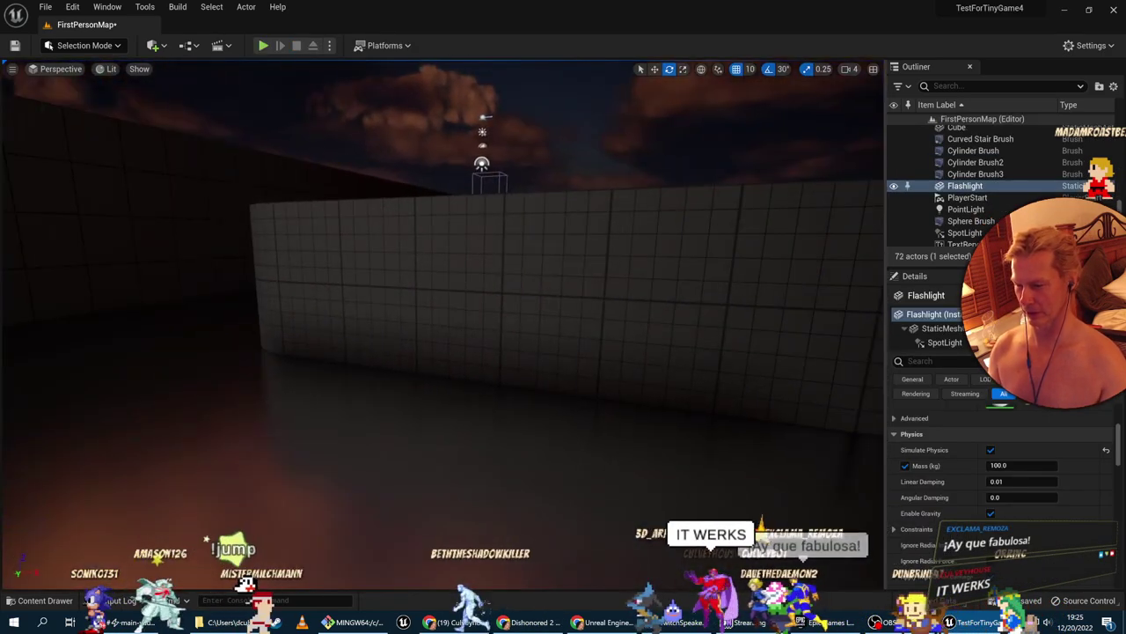
key(f)
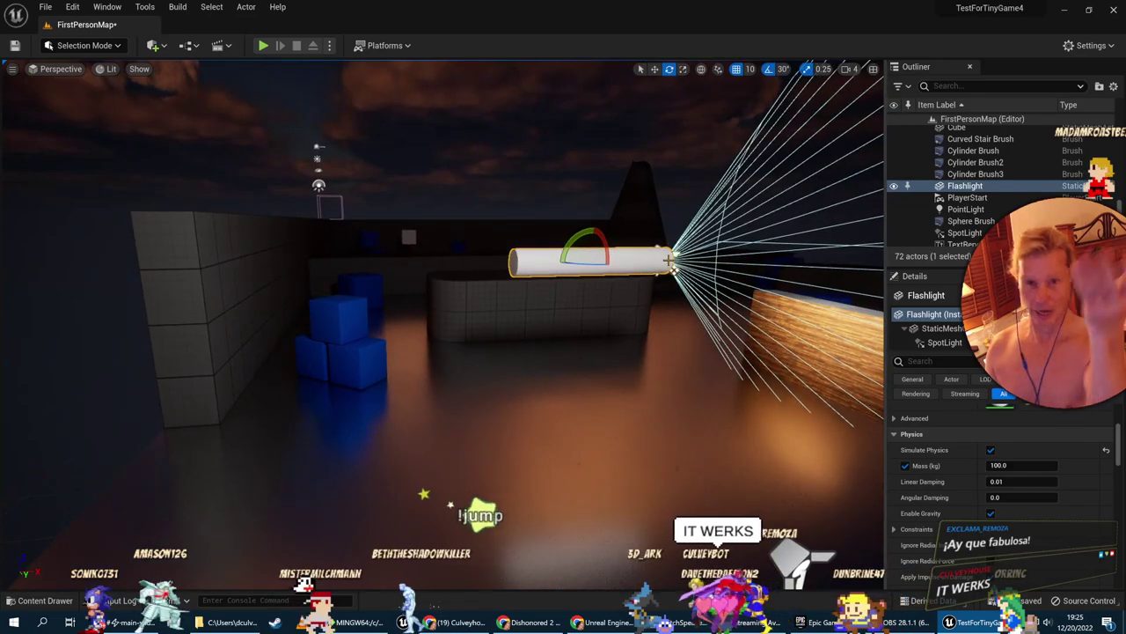
Resume the Udemy lecture, watch up to the Rotating Movement component on the cube, pause it and return to Unreal
key(alt+Tab)
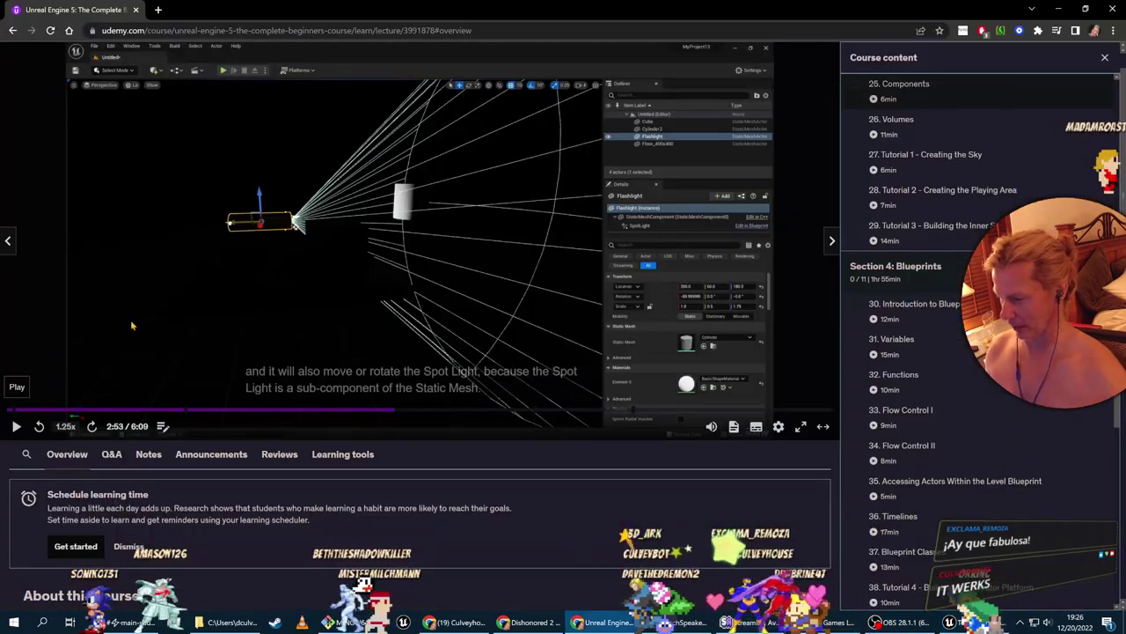
click(15, 429)
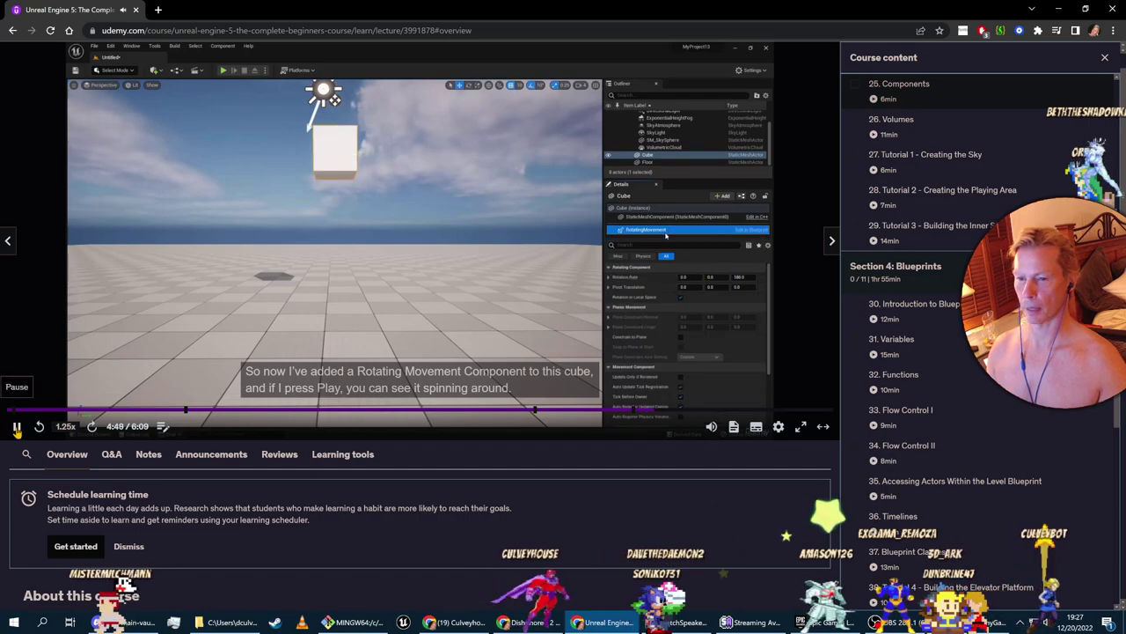
click(17, 427)
key(alt+Tab)
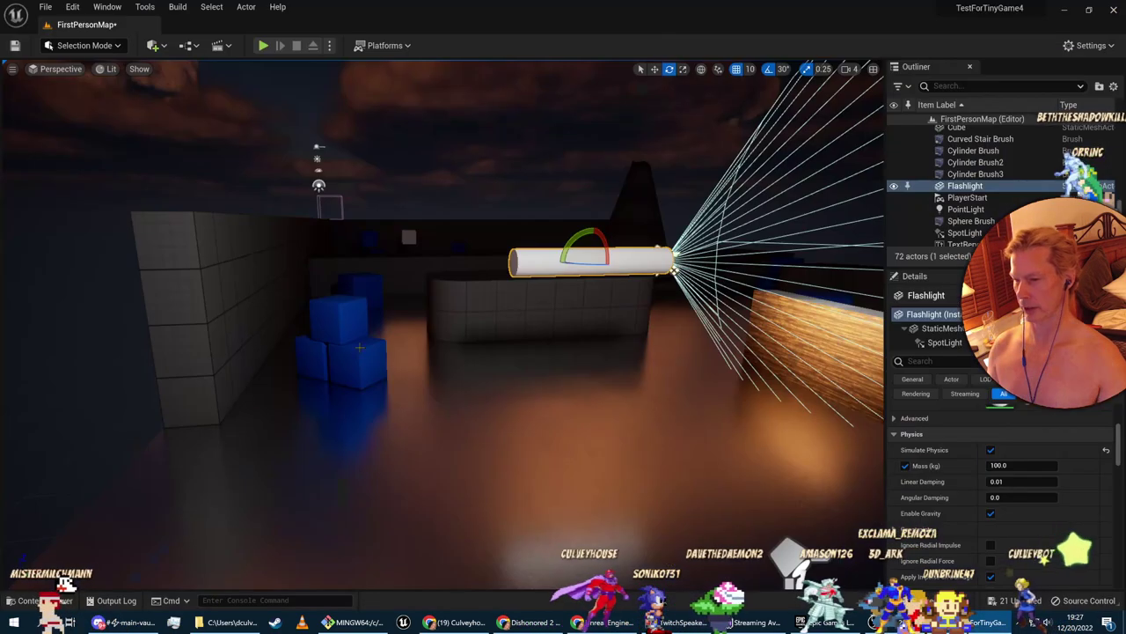
Add a Rotating Movement component to the Flashlight and set its Rotation Rate to 1.0, 35.0, 70.0
key(d)
right_drag(571, 317, 567, 320)
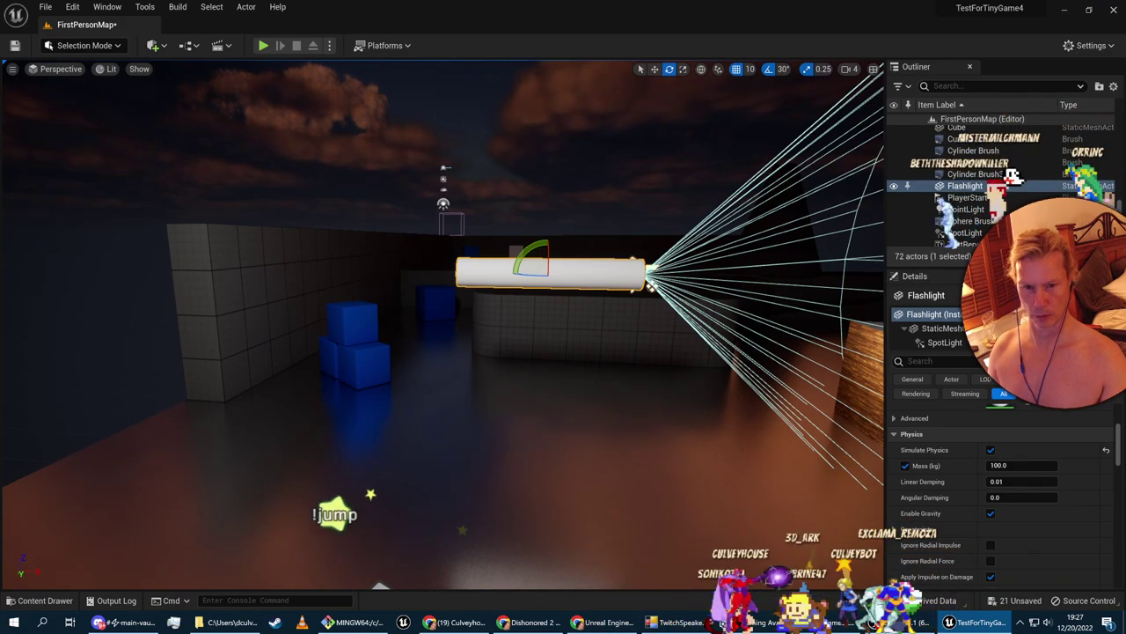
click(1059, 295)
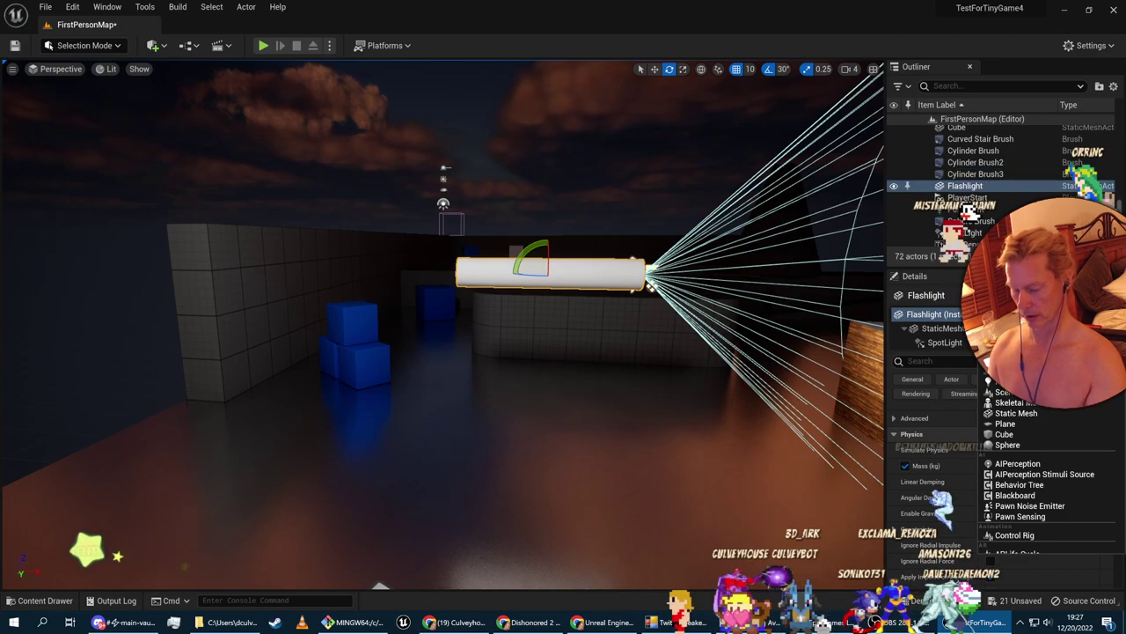
click(1058, 295)
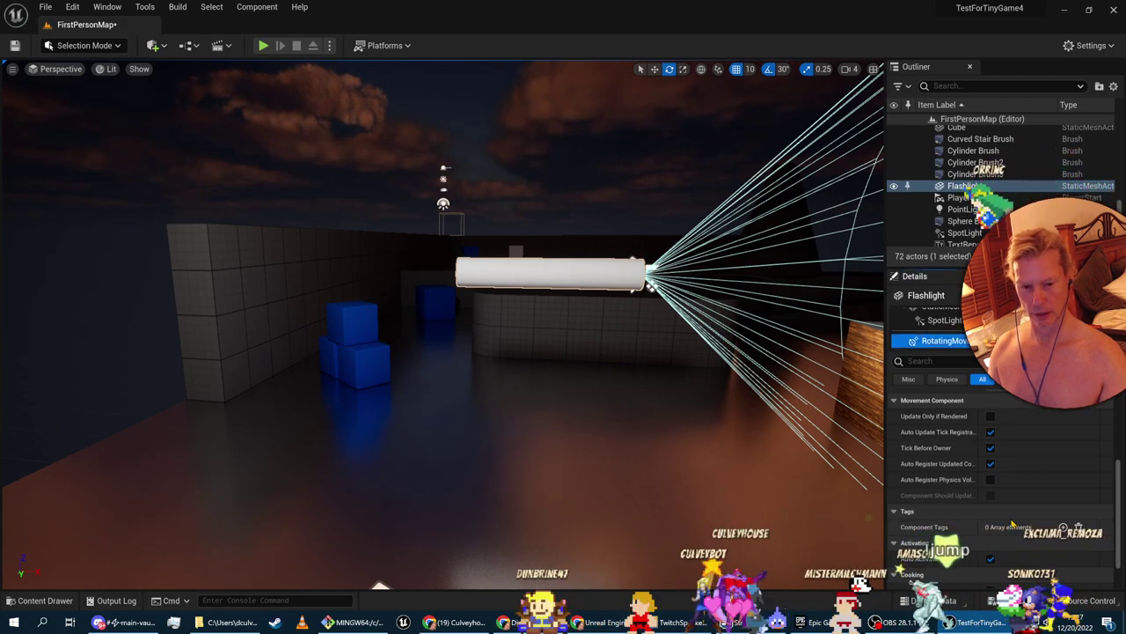
scroll(1012, 524, up, 4)
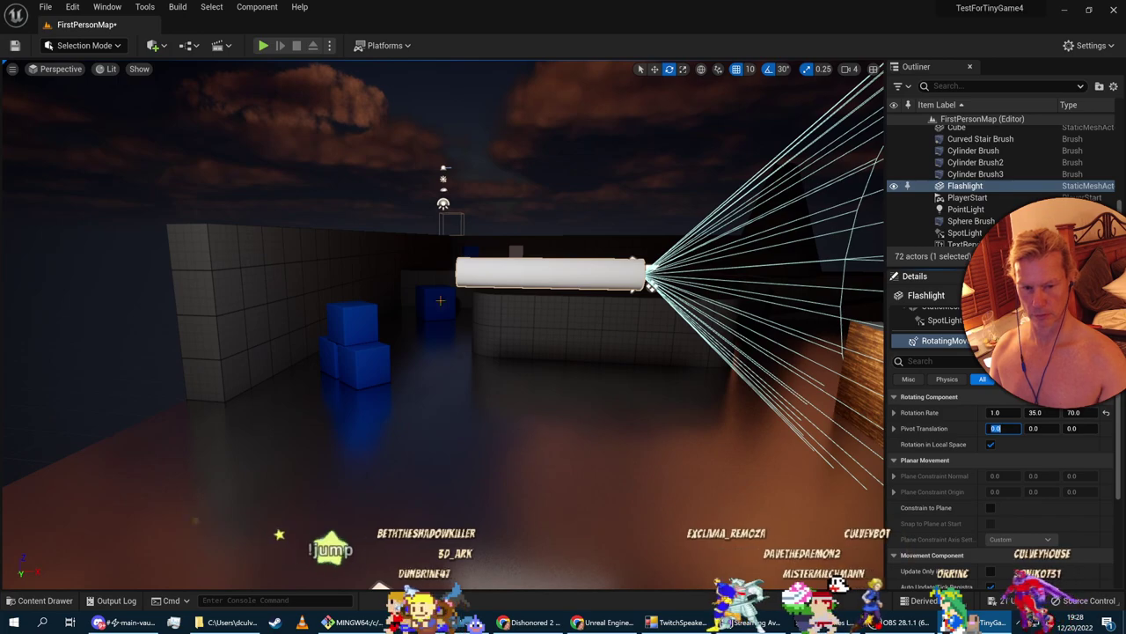
Play the level and walk toward the Flashlight to observe how it rotates on the floor
click(264, 45)
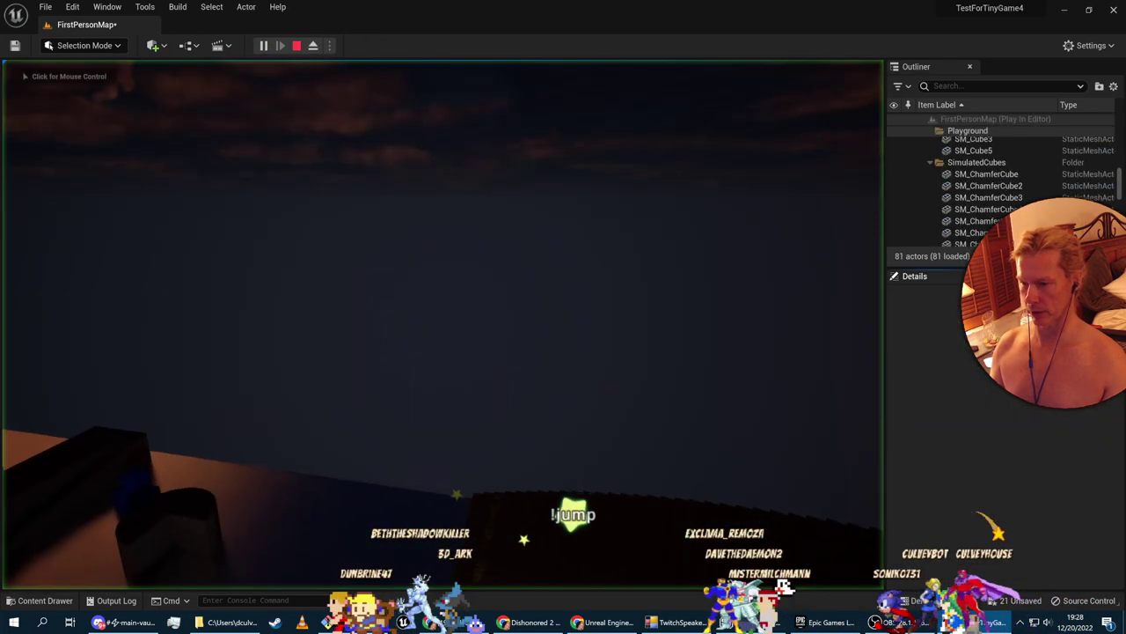
key(w)
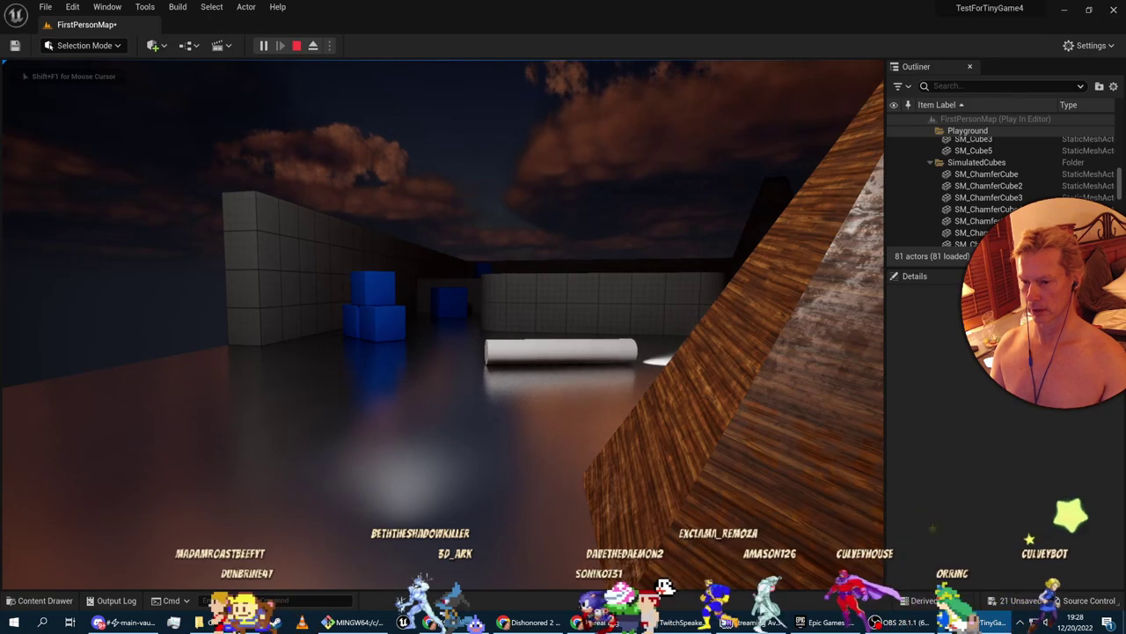
key(w)
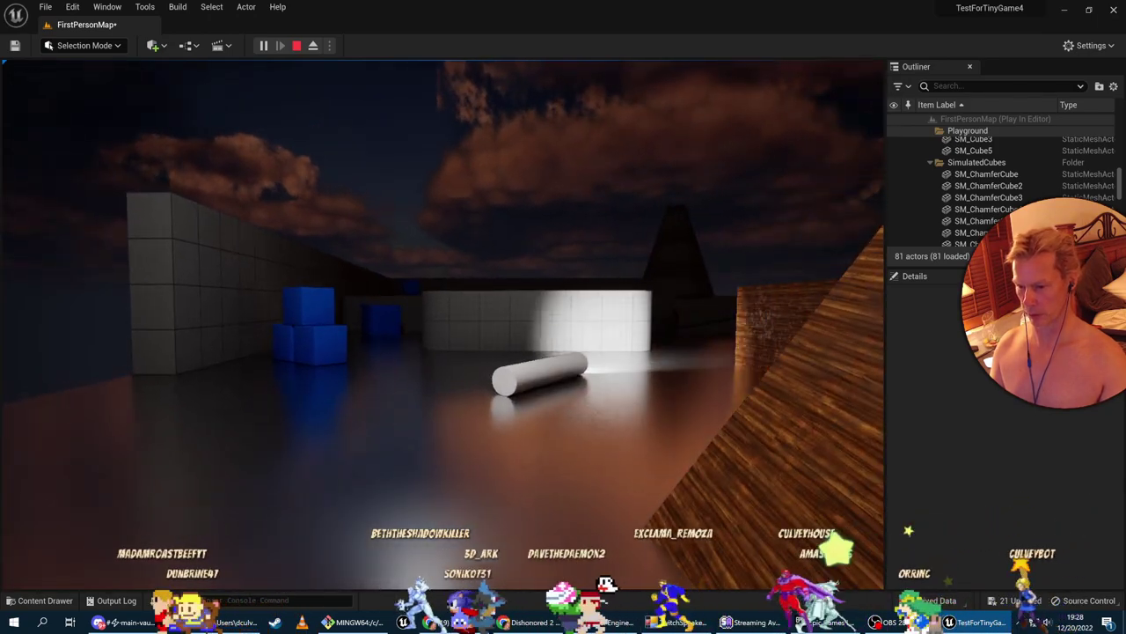
key(w)
key(a)
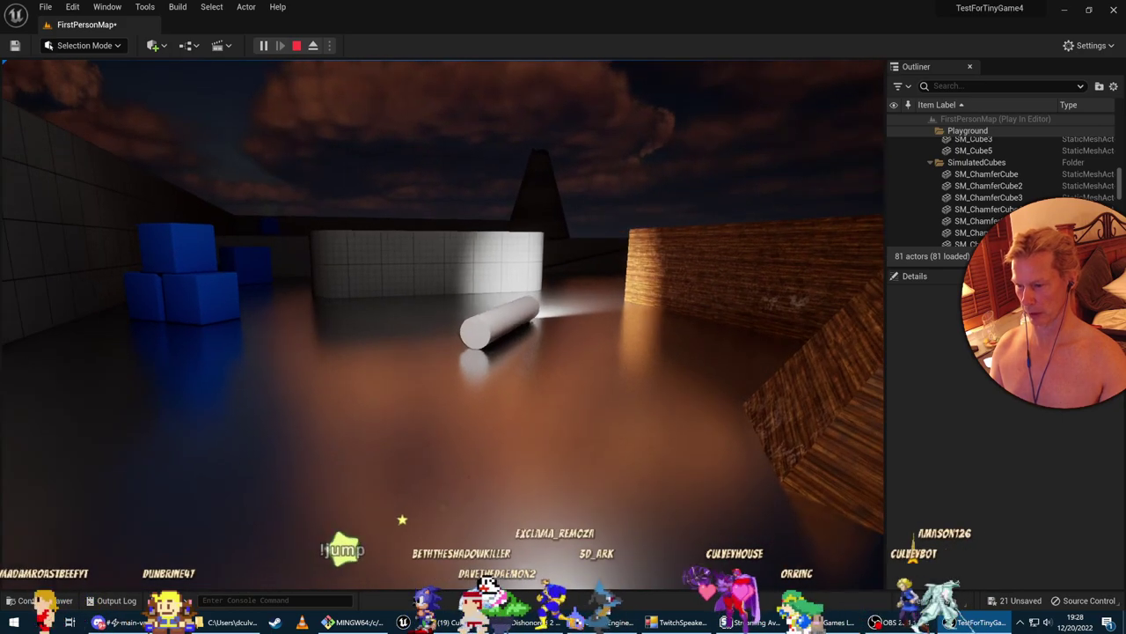
key(a)
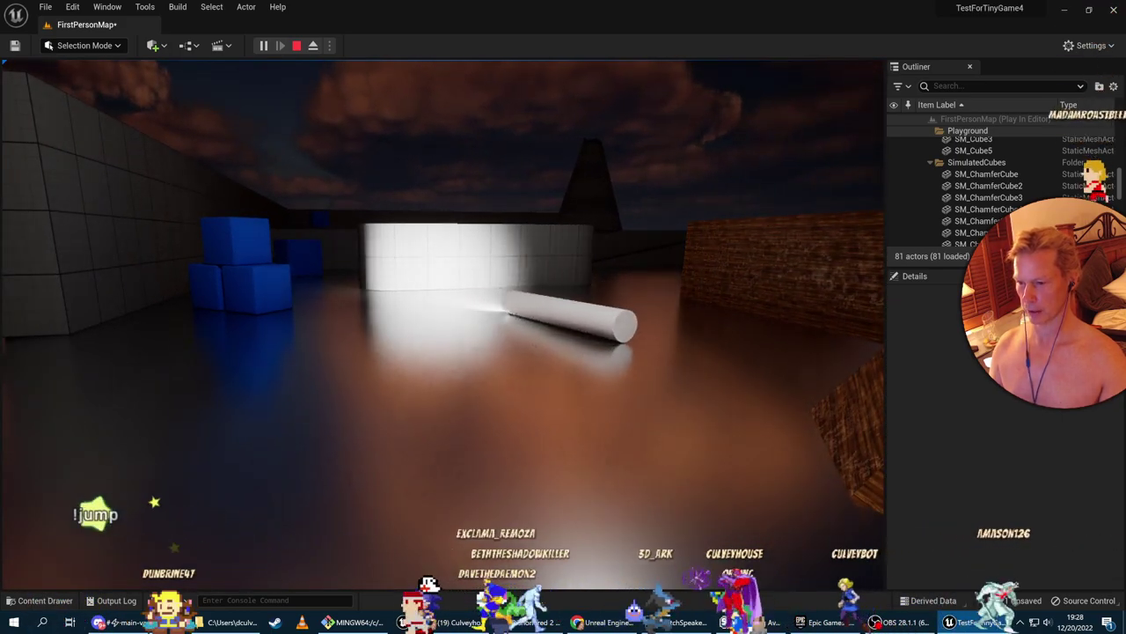
key(d)
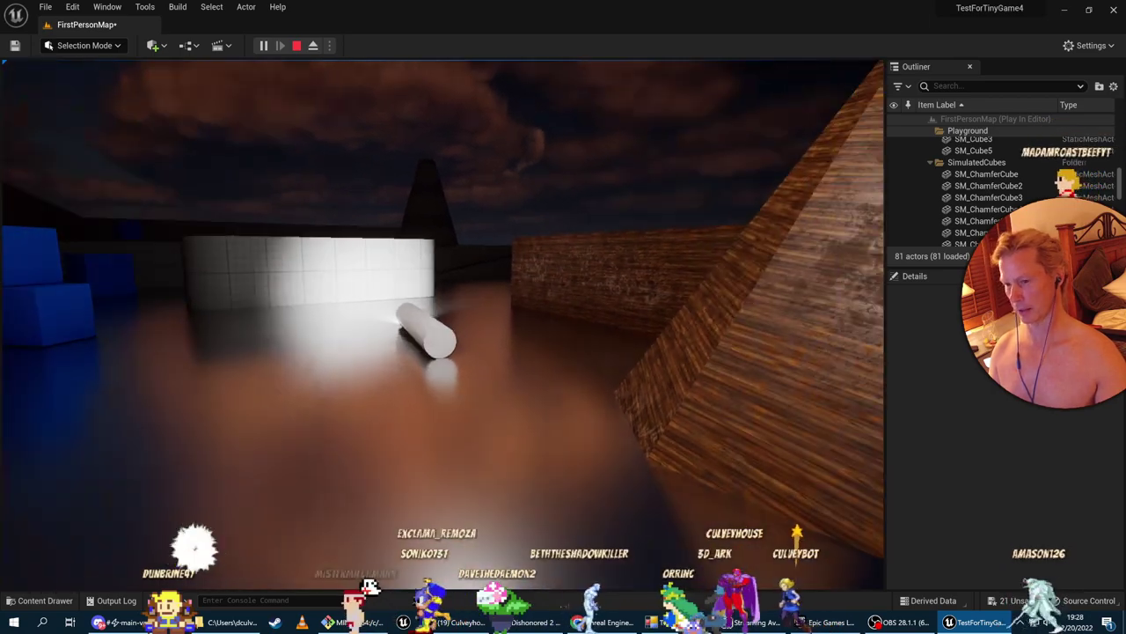
Walk up close to the Flashlight near the wooden wall and back away to examine its rotation and beam
key(w)
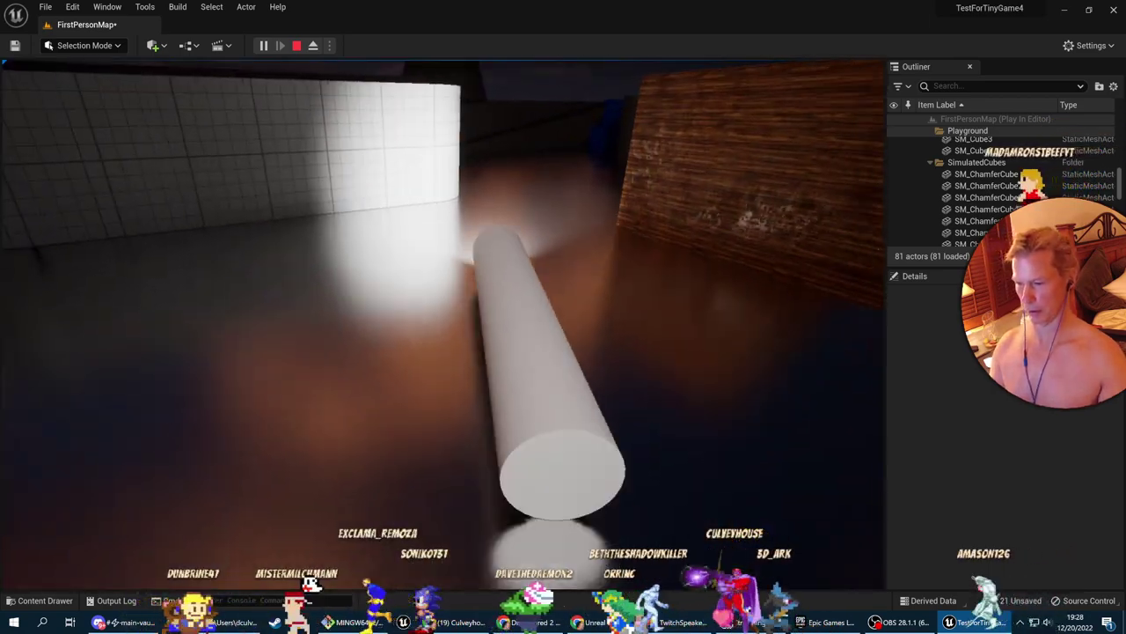
key(s)
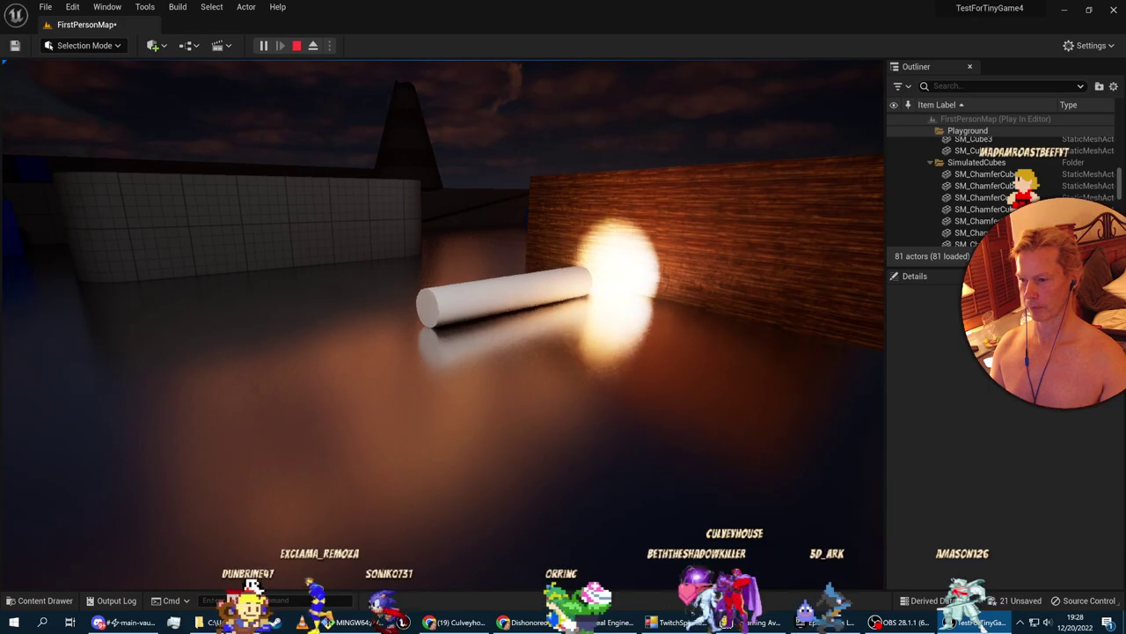
key(w)
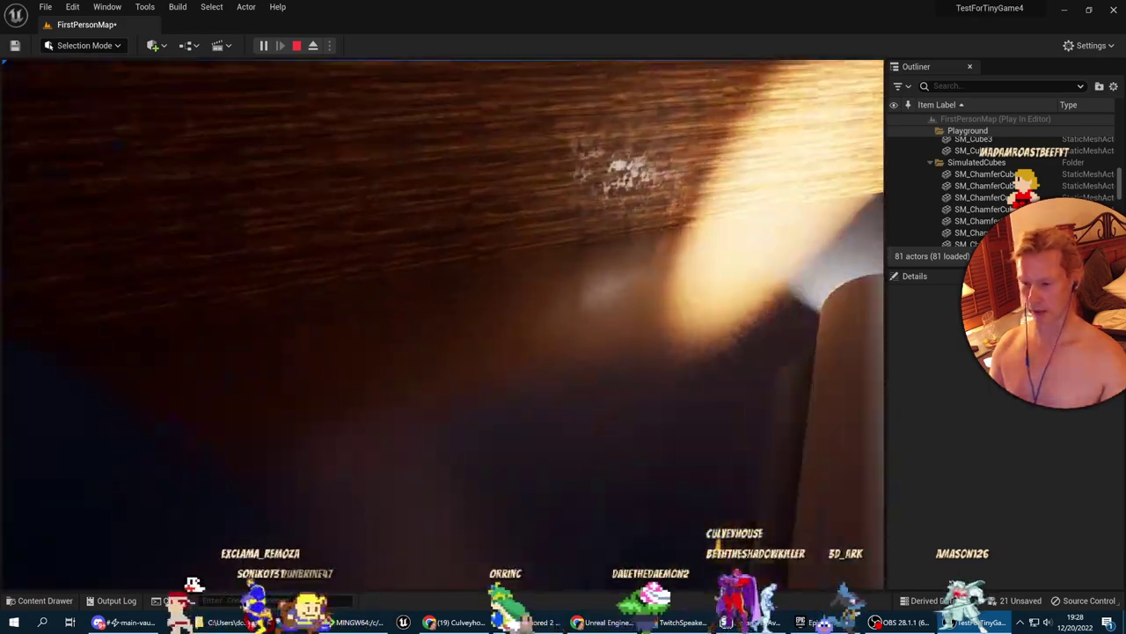
key(s)
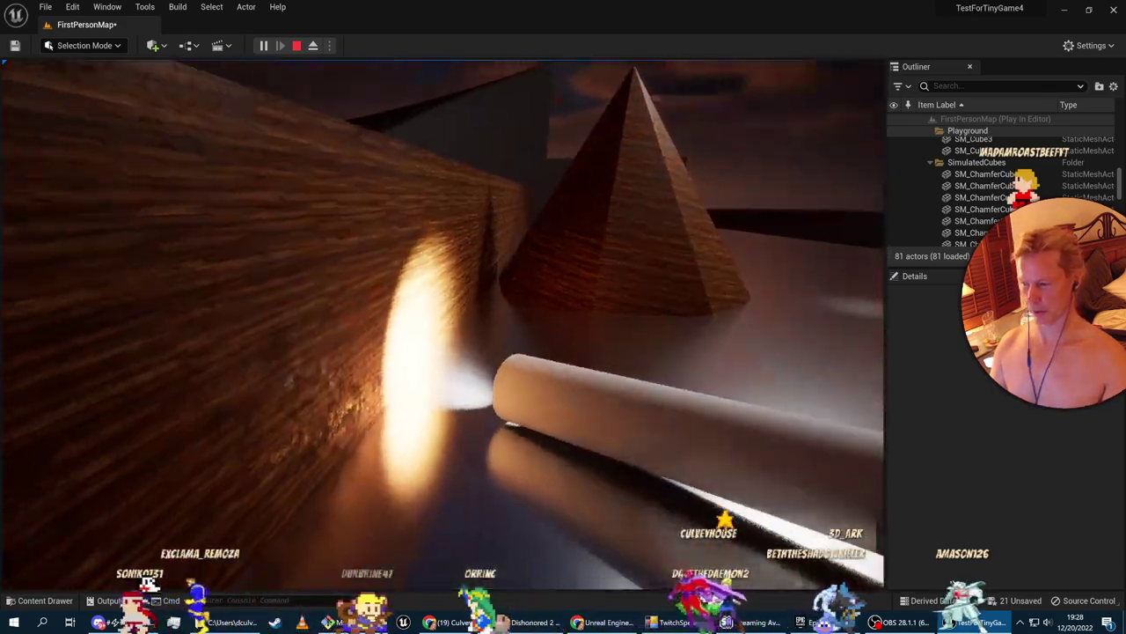
key(w)
key(s)
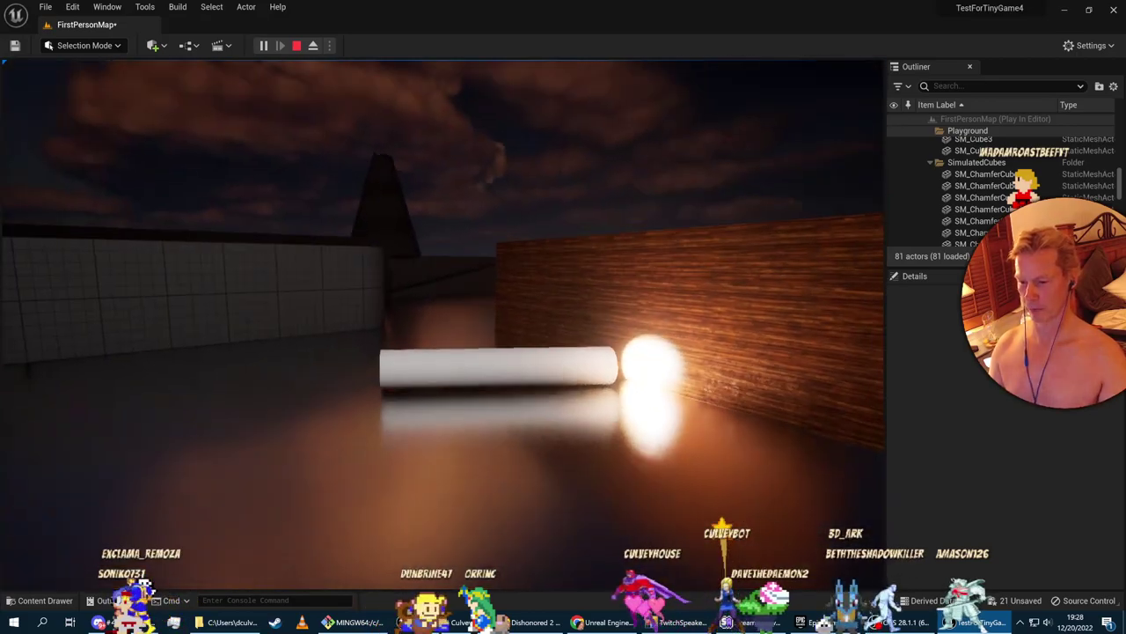
key(s)
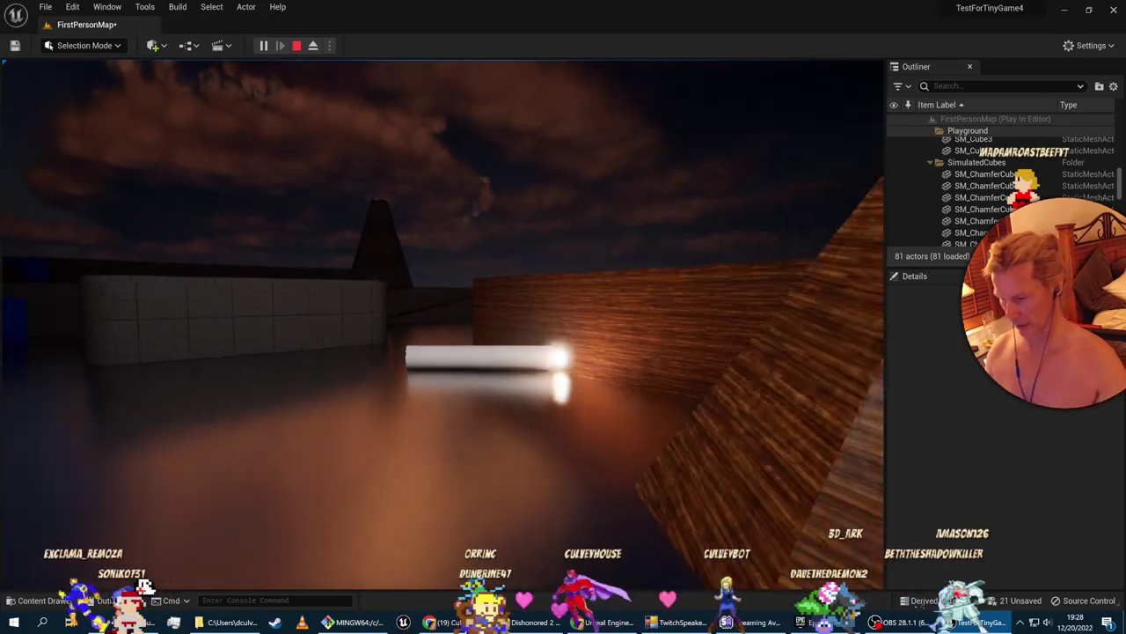
key(s)
click(442, 324)
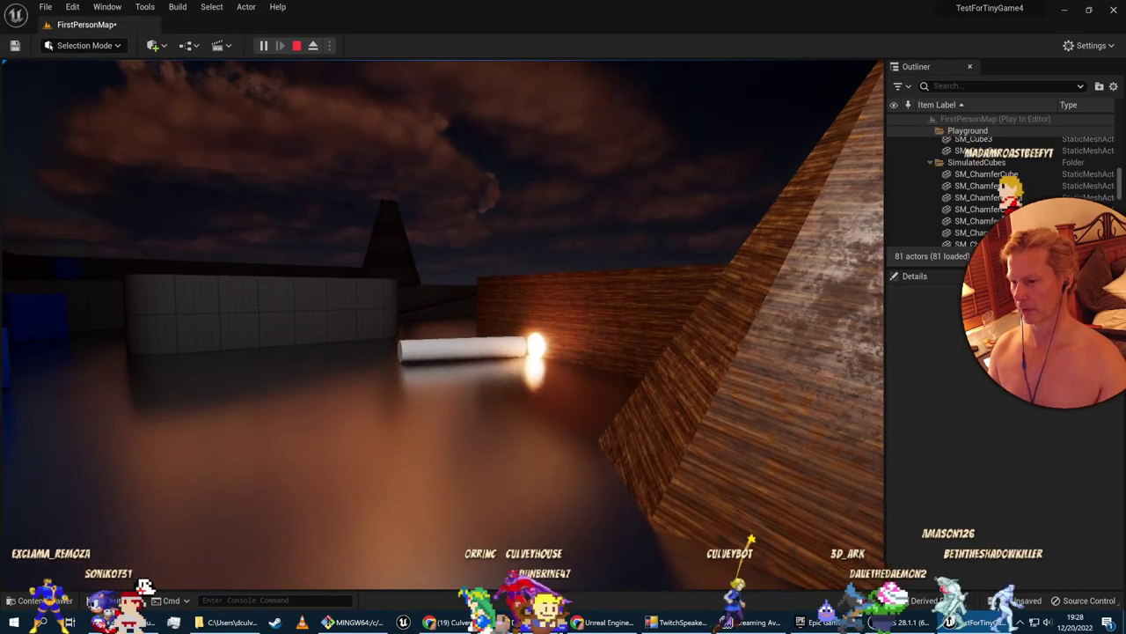
Approach the Flashlight beside the wooden wall again to watch it turn, and stop playing the level
key(a)
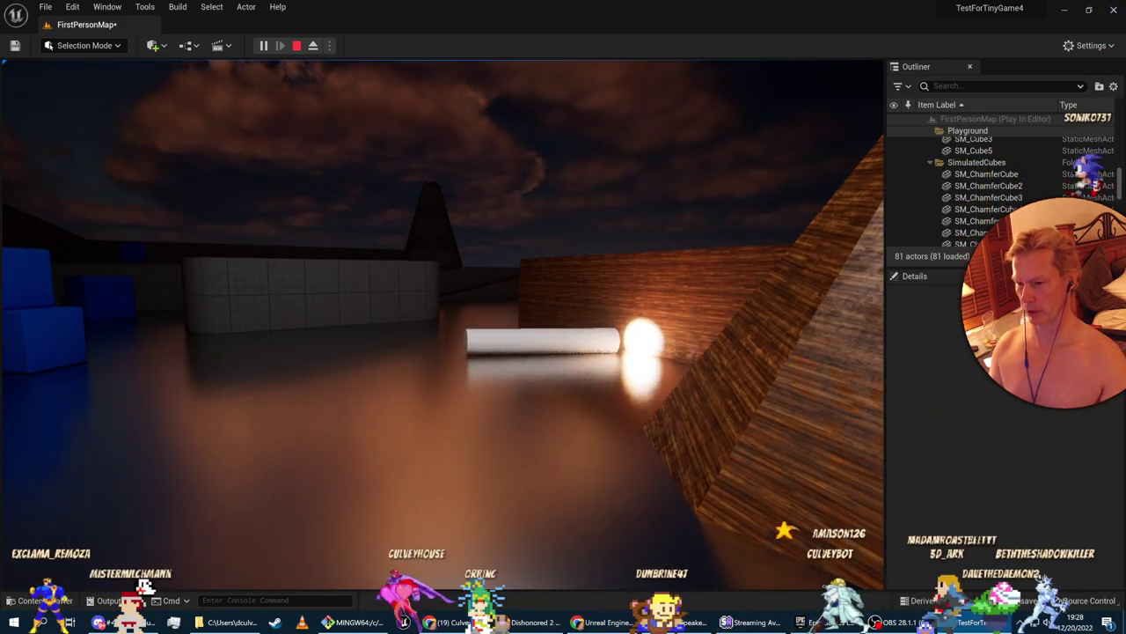
key(a)
key(w)
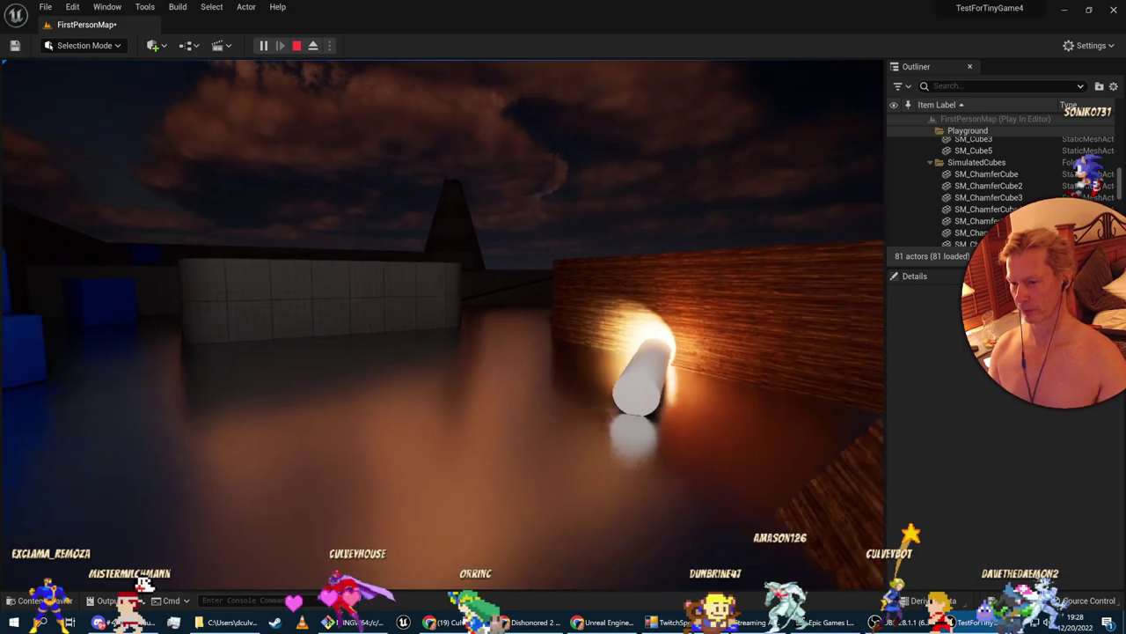
key(d)
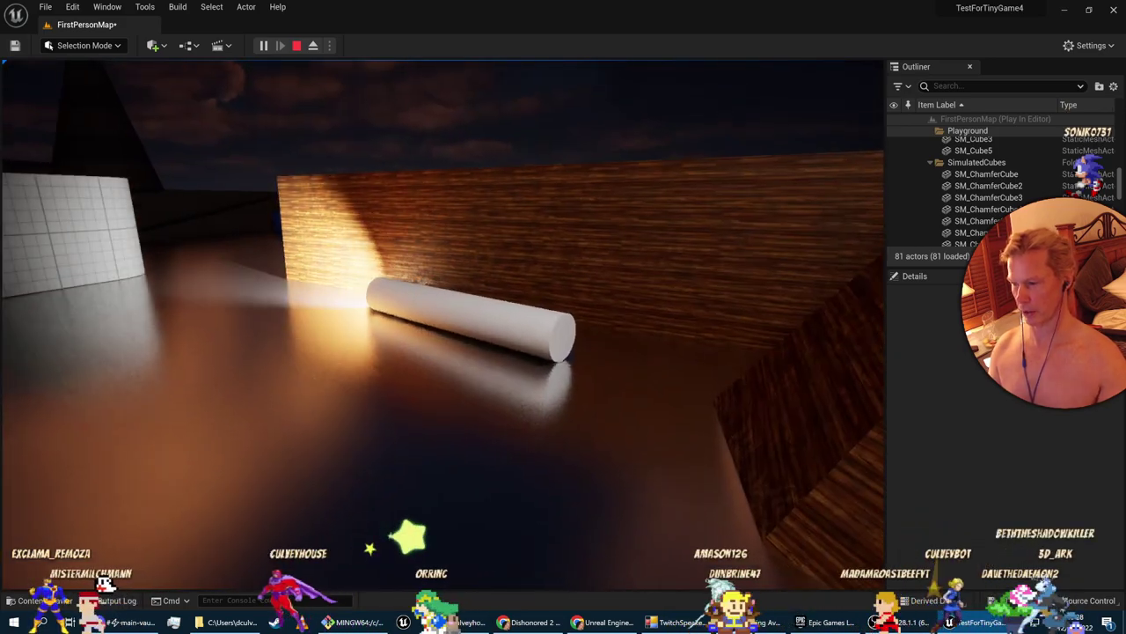
key(w)
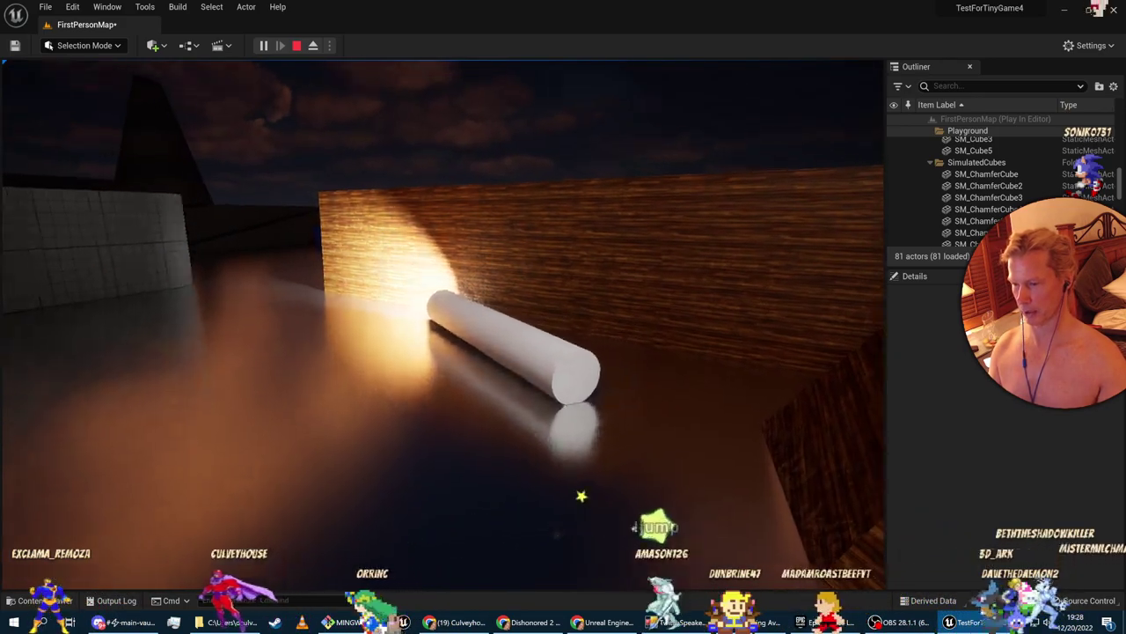
key(Escape)
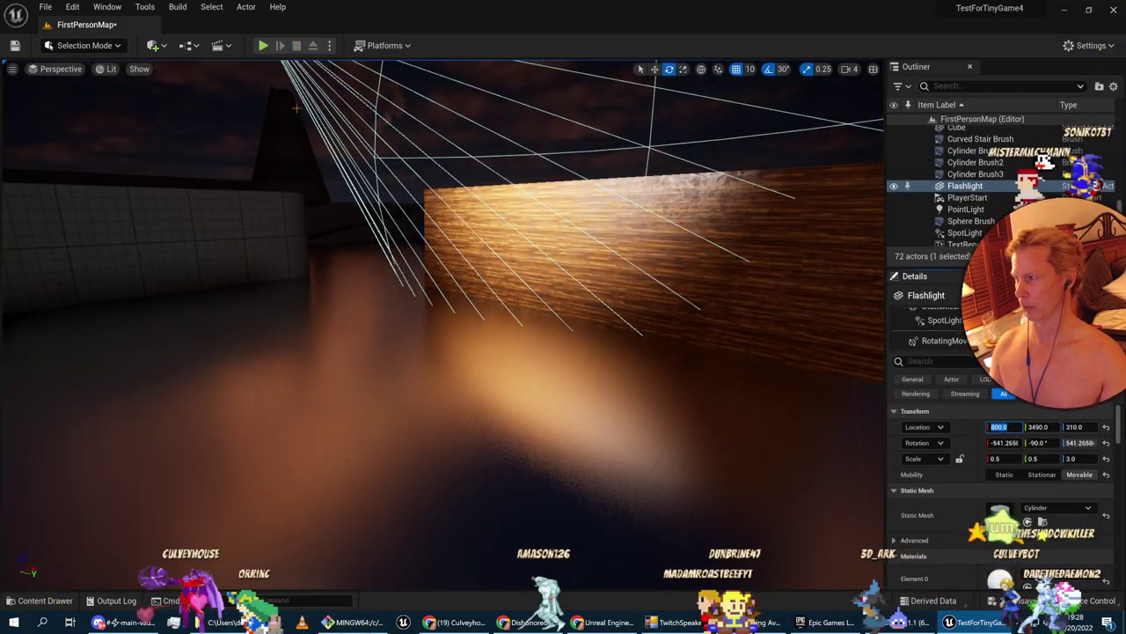
Set the Flashlight's Rotating Movement Rotation Rate to 200, 150, 180 and play the level
click(946, 319)
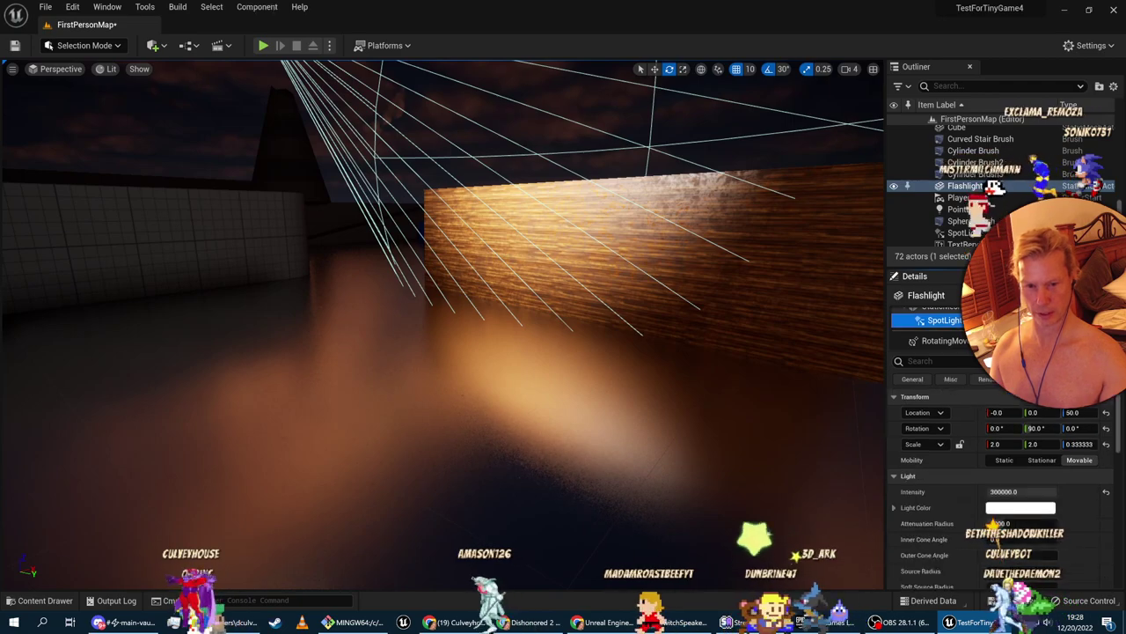
click(944, 341)
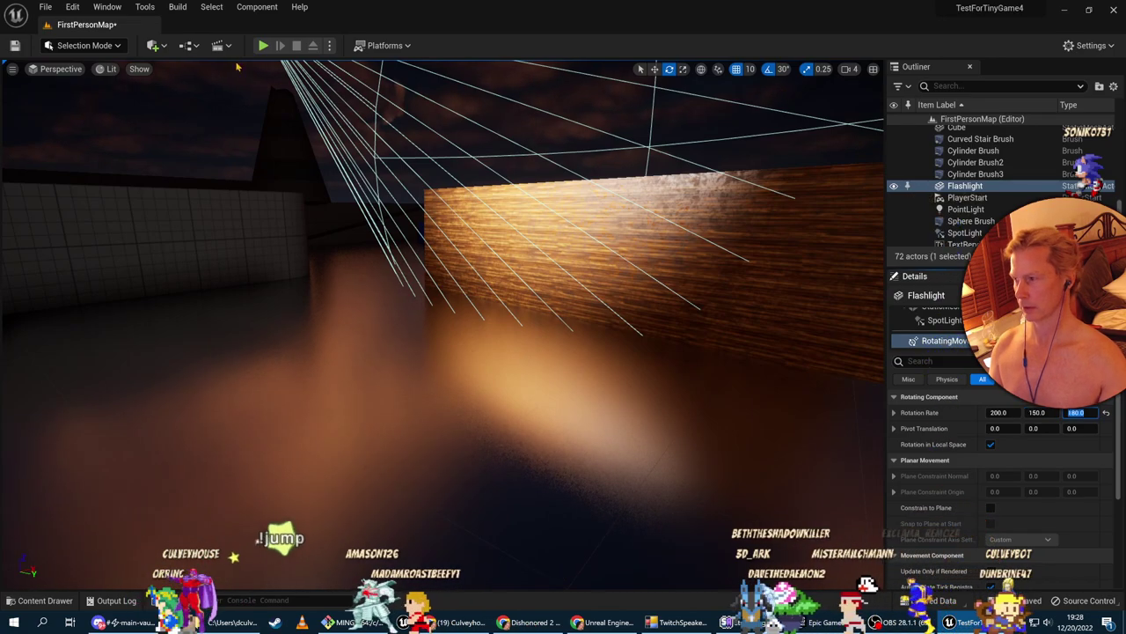
click(263, 45)
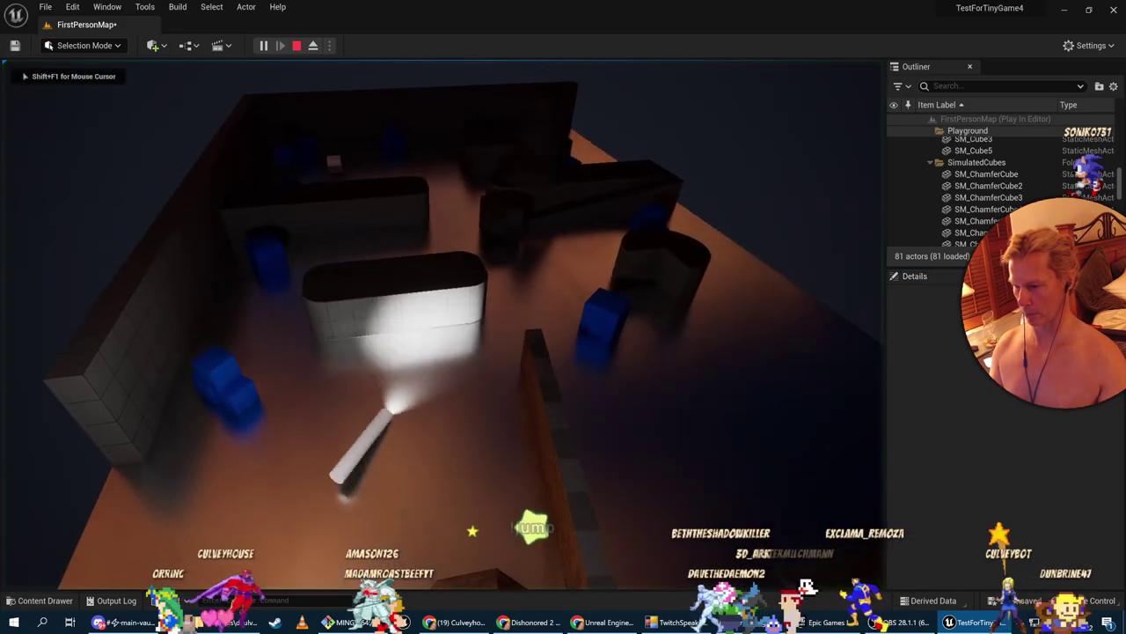
Walk up to the tumbling Flashlight near the blue cubes and back away to examine its motion and collisions
key(s)
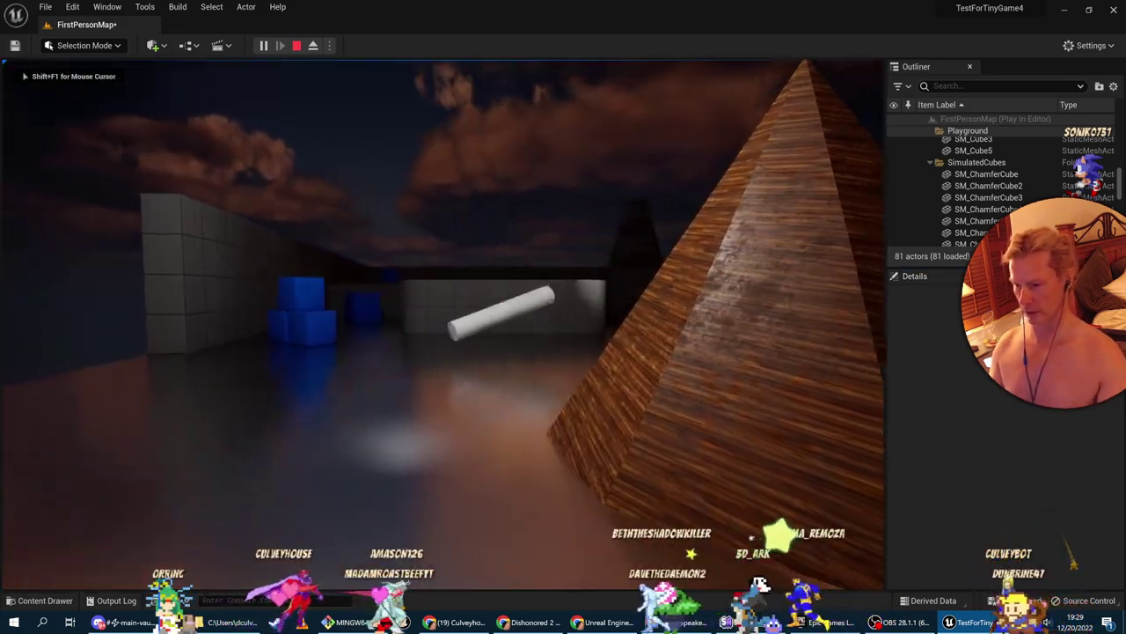
key(w)
key(w)
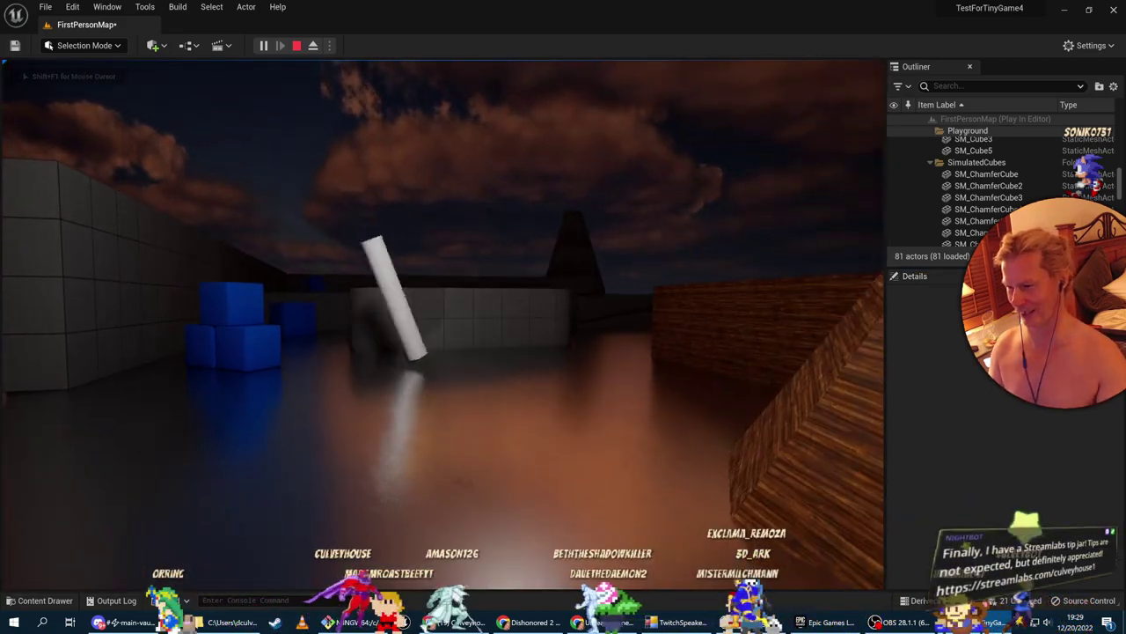
key(w)
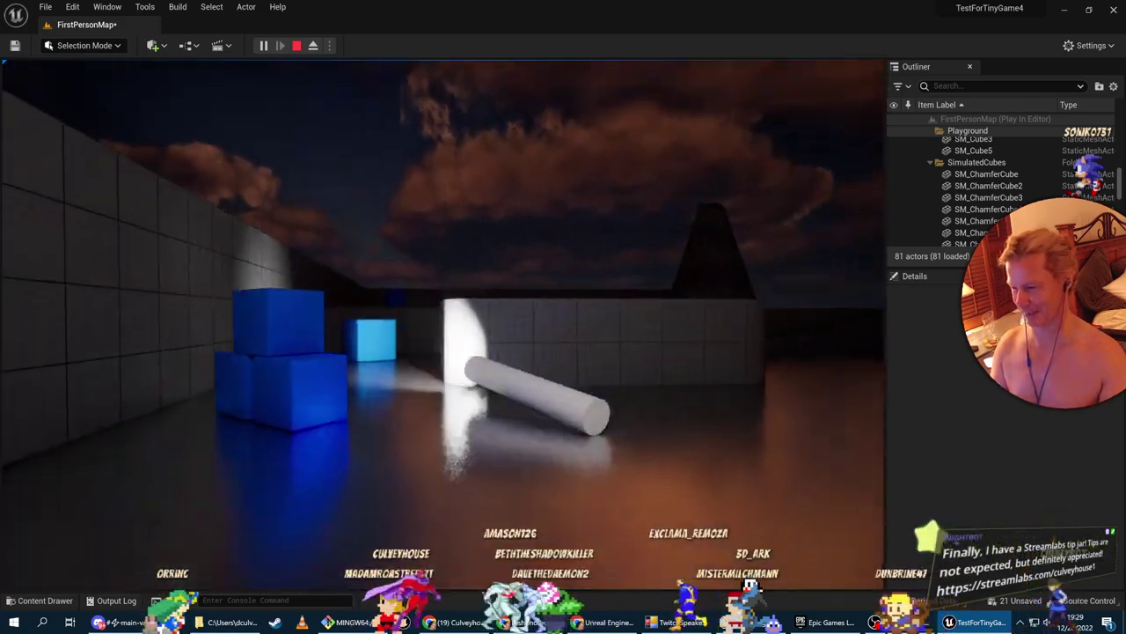
key(s)
click(442, 326)
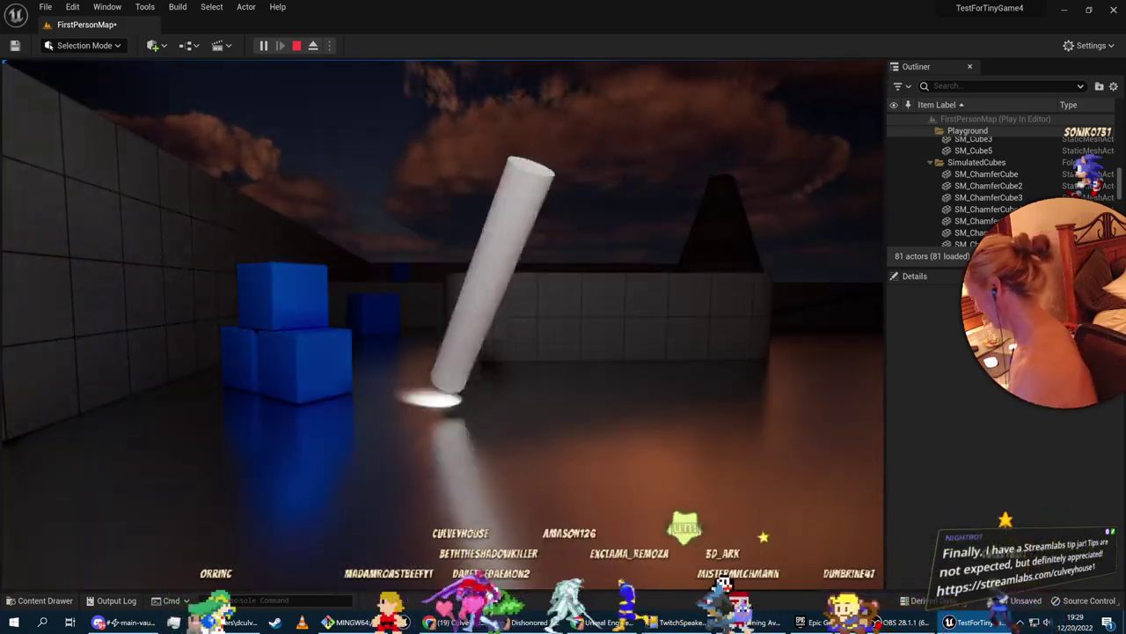
click(443, 326)
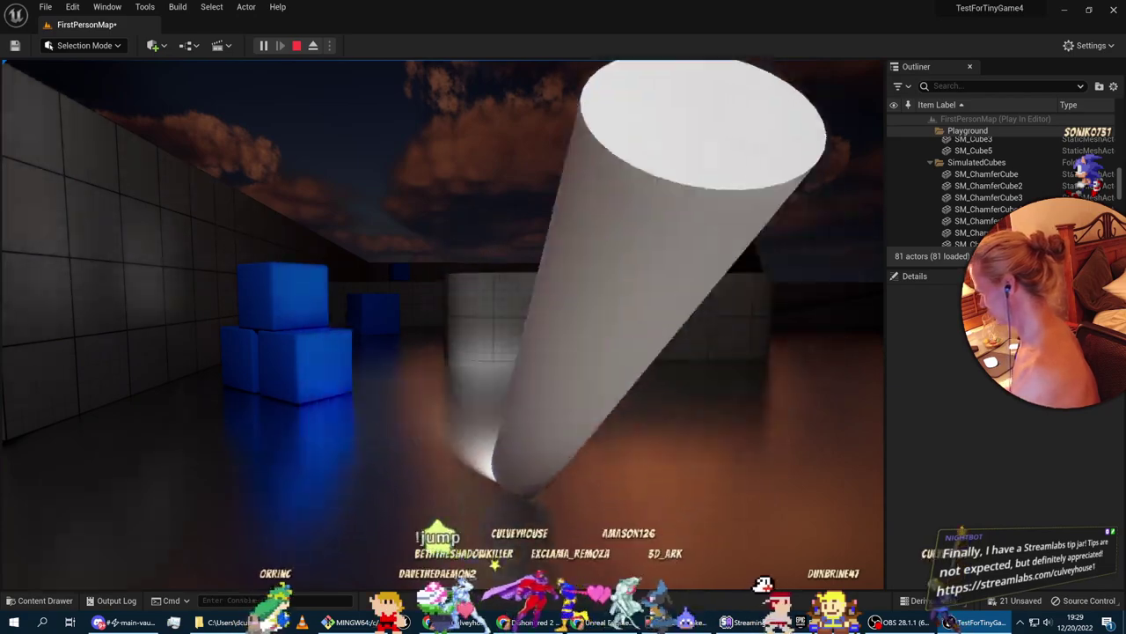
click(443, 326)
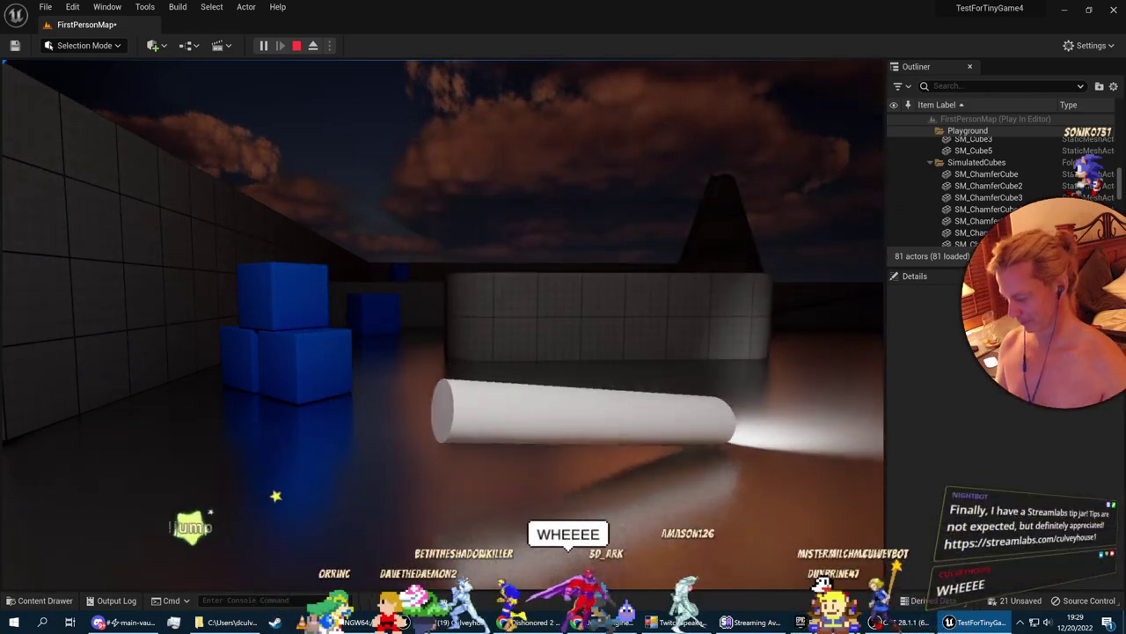
click(443, 326)
key(s)
key(a)
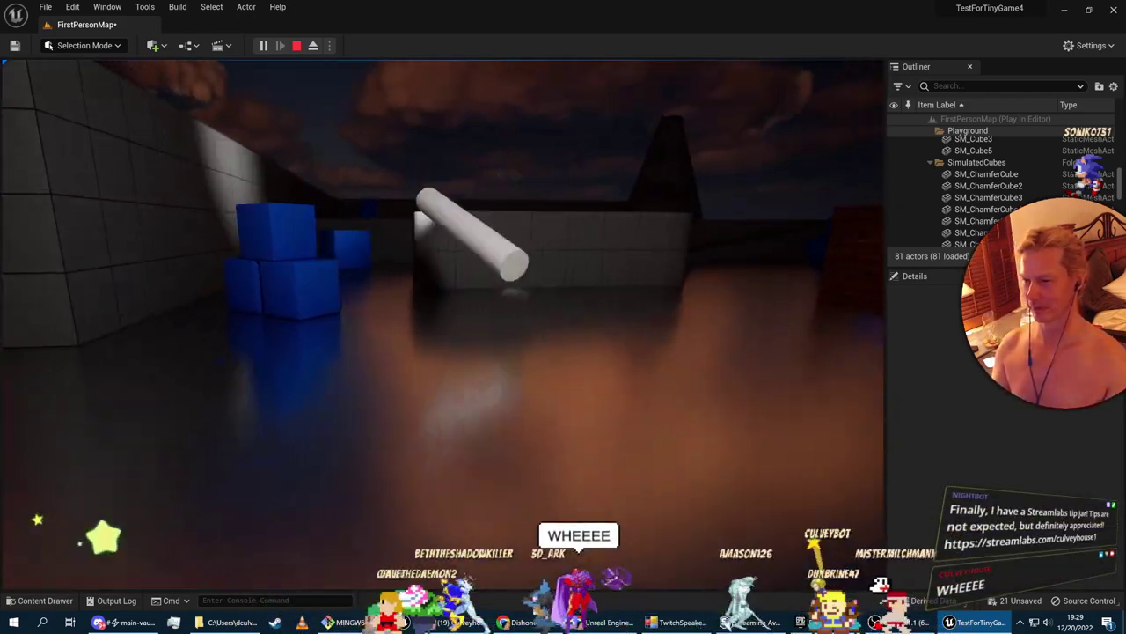
key(d)
Switch to the paused Udemy lecture in Chrome, return to the running Unreal level and retake control of the player
key(alt+Tab)
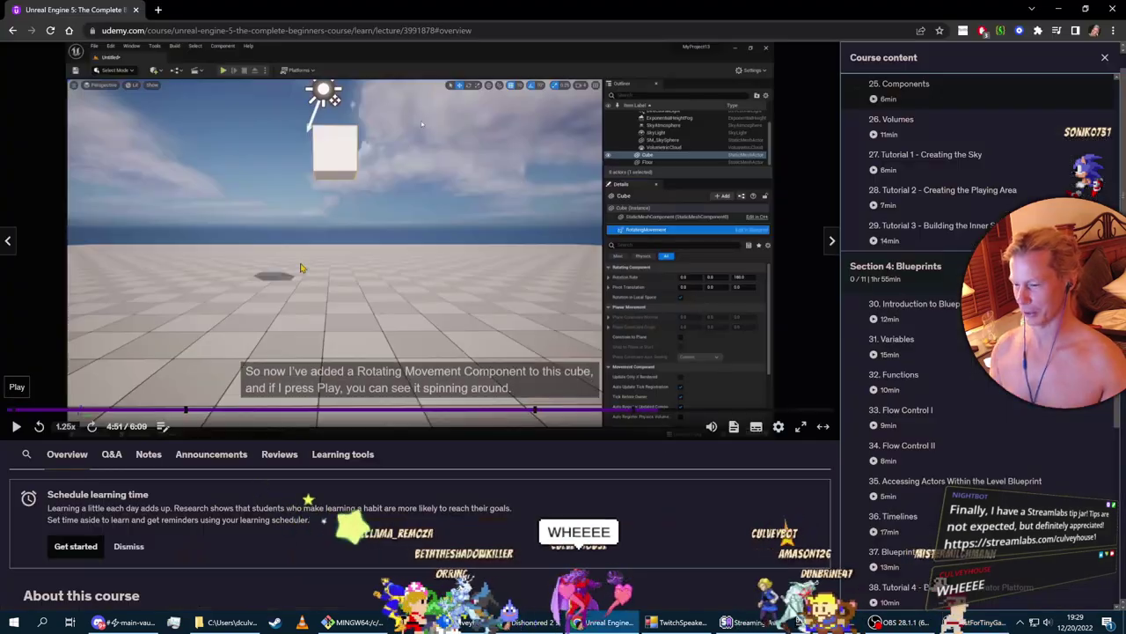
key(alt+Tab)
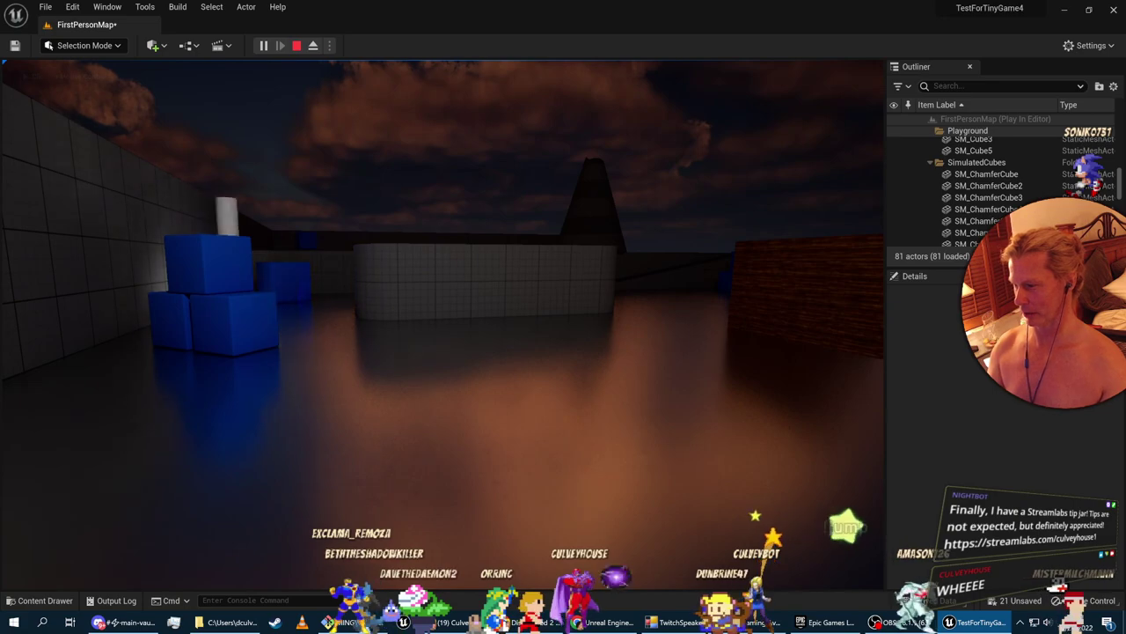
click(443, 324)
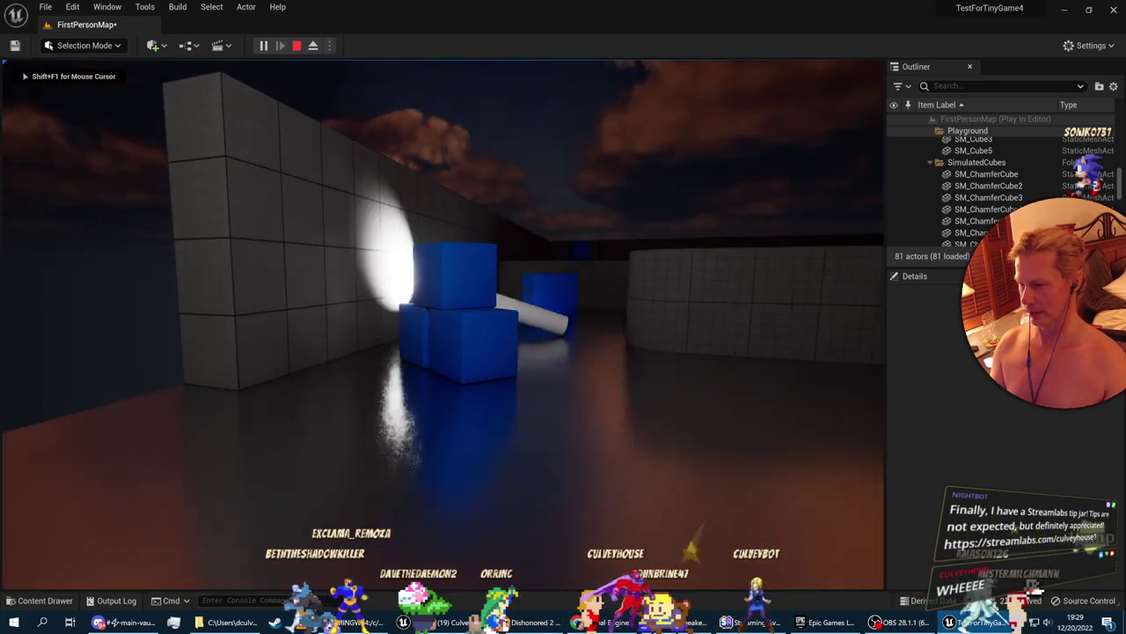
Walk past the blue cubes to examine the tumbling Flashlight, back away from it and stop playing the level
key(w)
key(w)
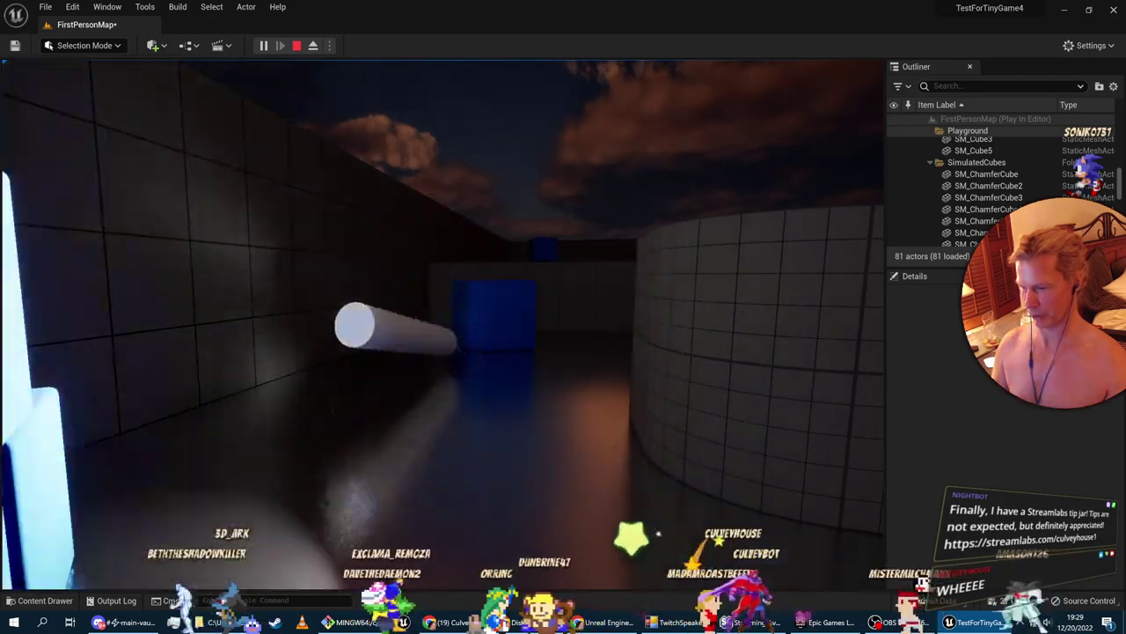
key(s)
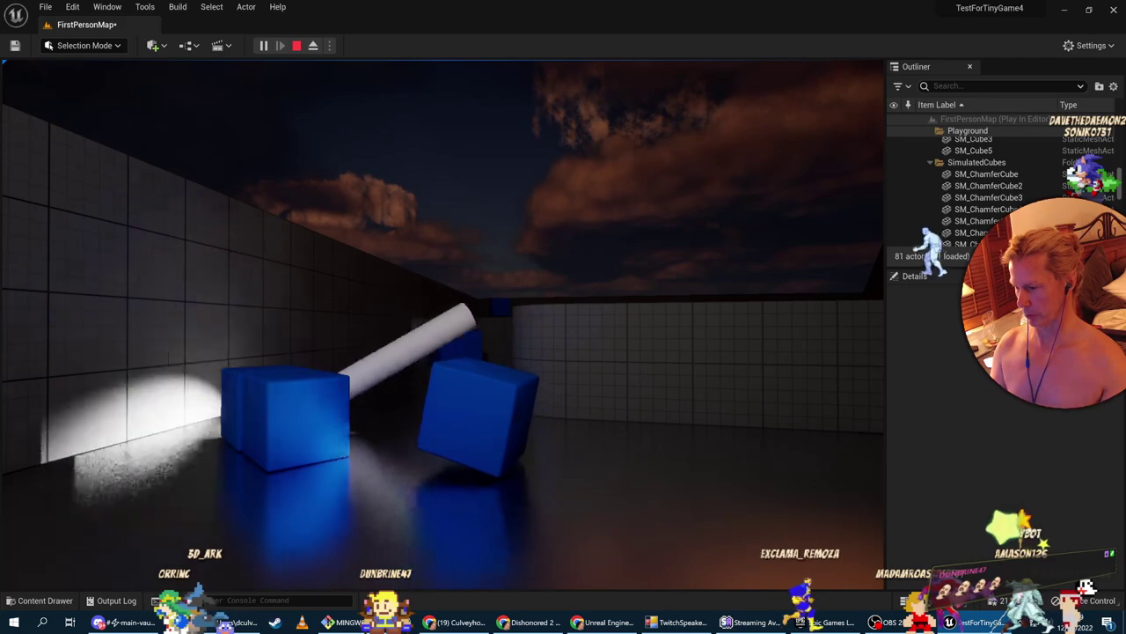
key(Escape)
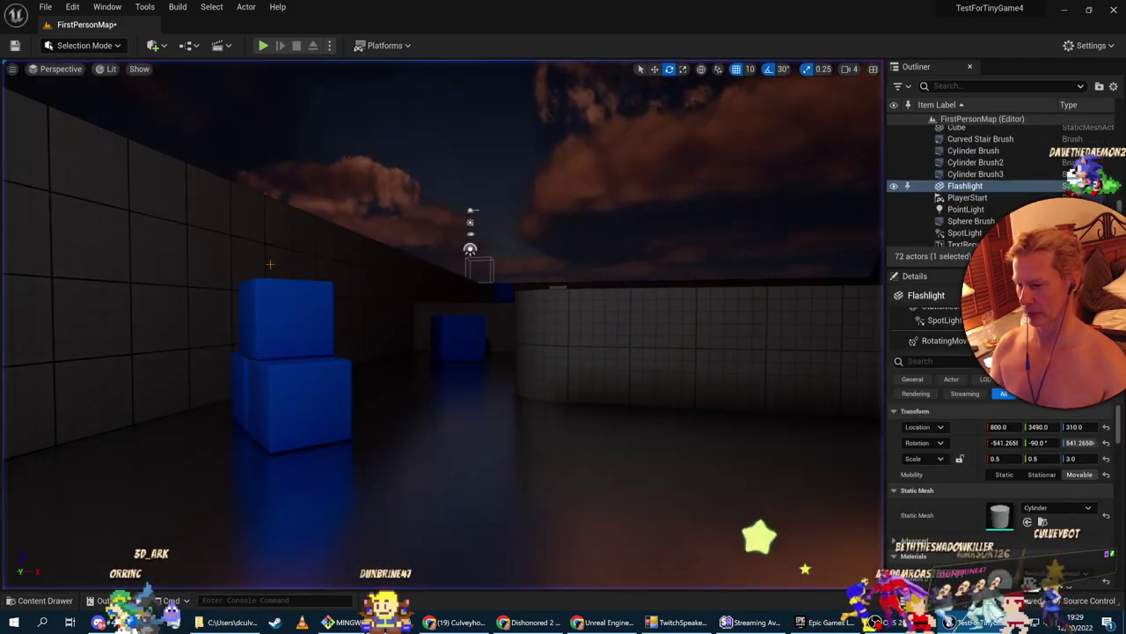
Switch to the Udemy Components lecture in Chrome, play the part on rotation rate, pause it and return to Unreal Editor
key(alt+Tab)
click(16, 426)
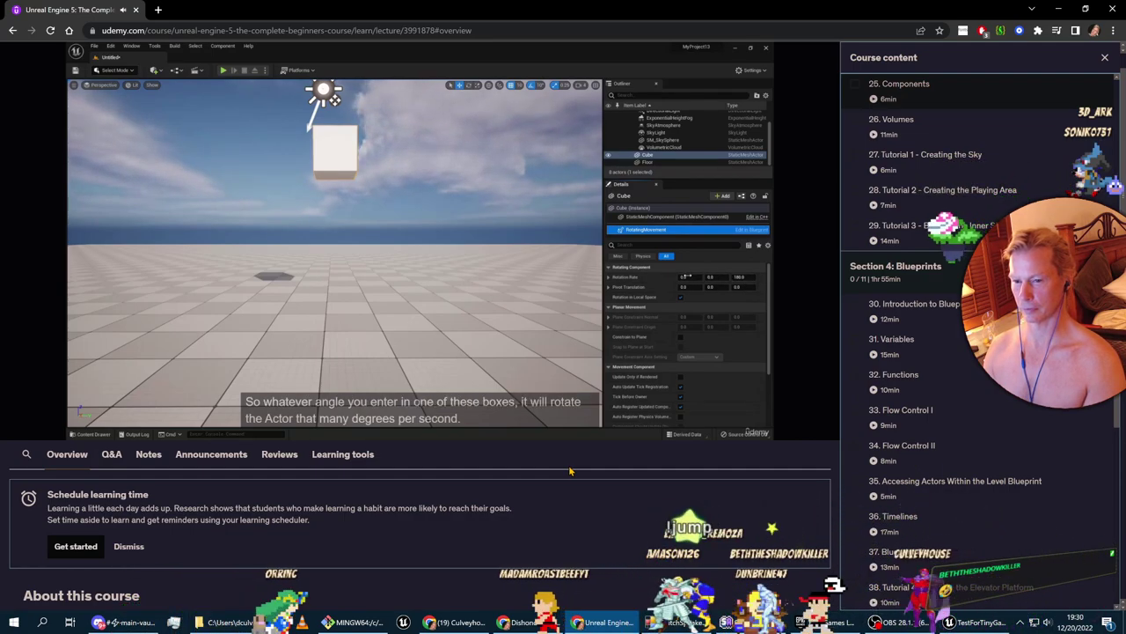
mouse_move(332, 347)
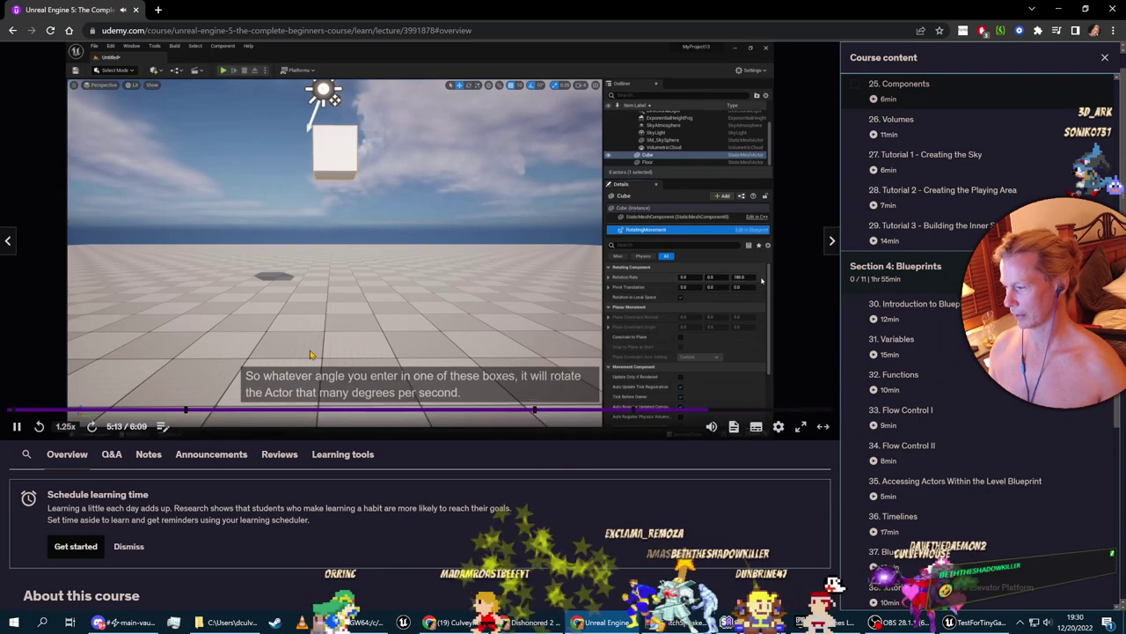
click(19, 428)
key(alt+Tab)
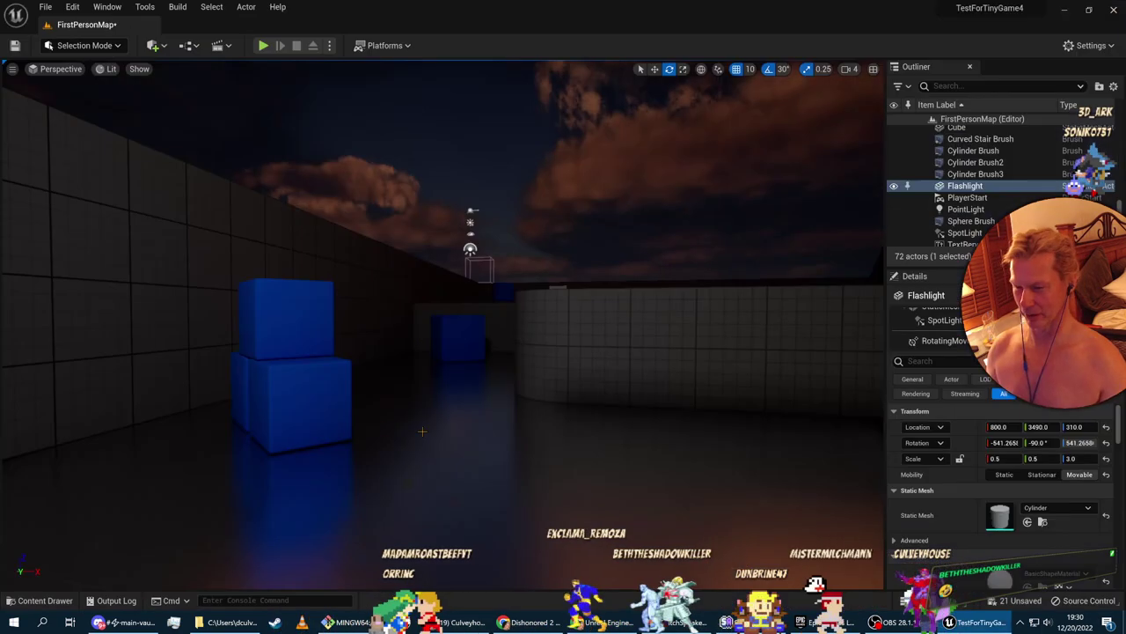
Duplicate the Flashlight into three copies, arranging the four flashlights in a two-by-two group above the floor
key(s)
right_drag(444, 326, 462, 255)
key(w)
key(s)
right_drag(413, 300, 412, 349)
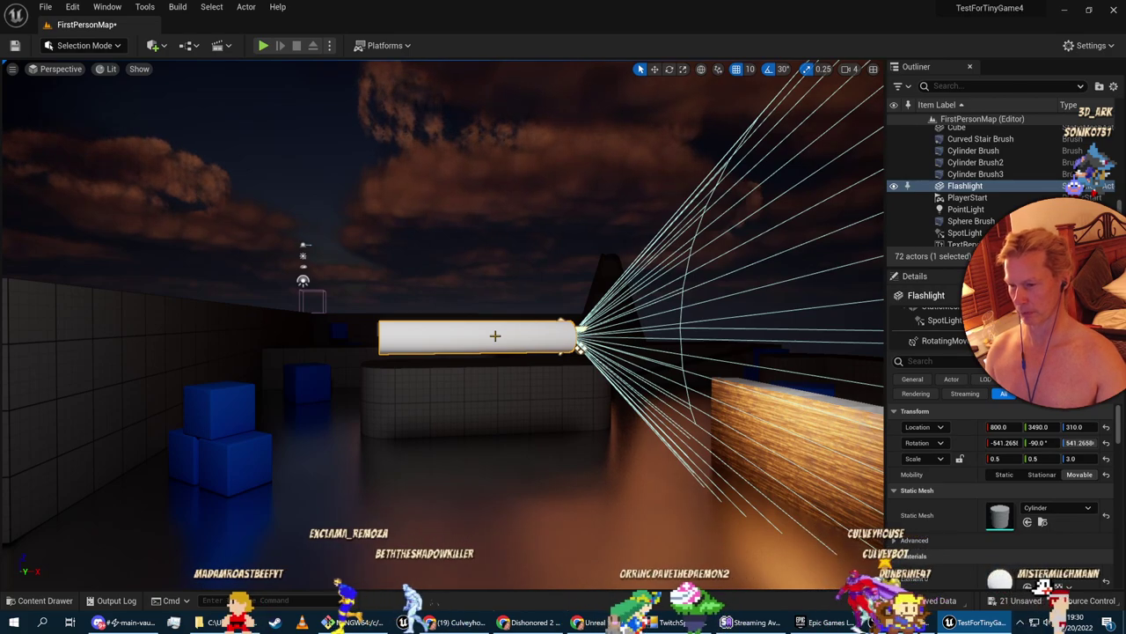
key(s)
right_drag(501, 328, 480, 361)
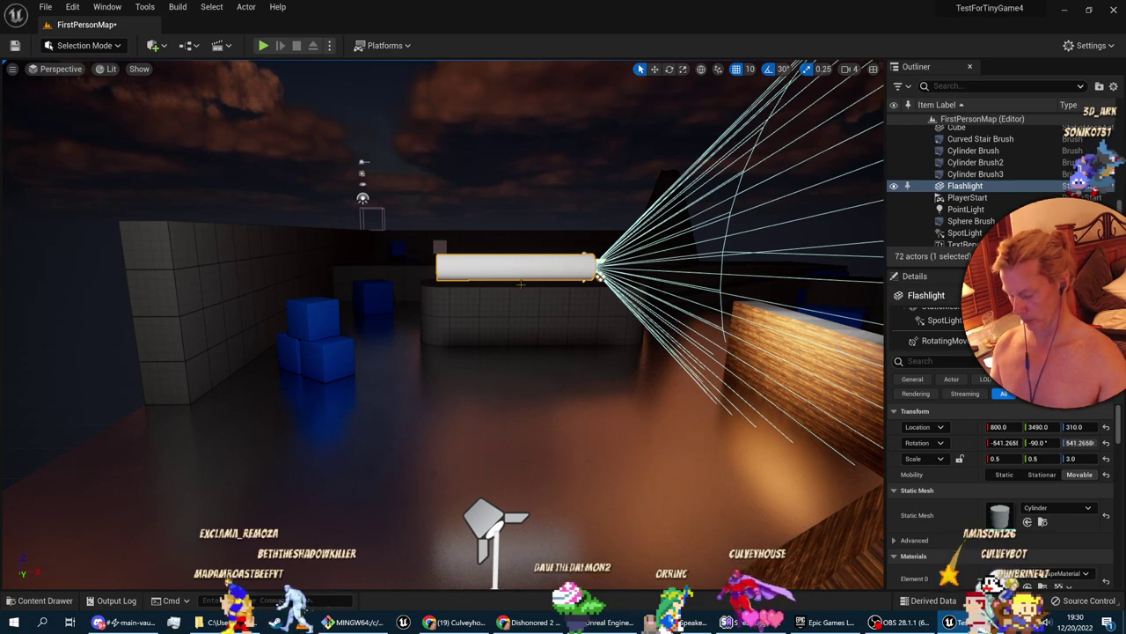
key(w)
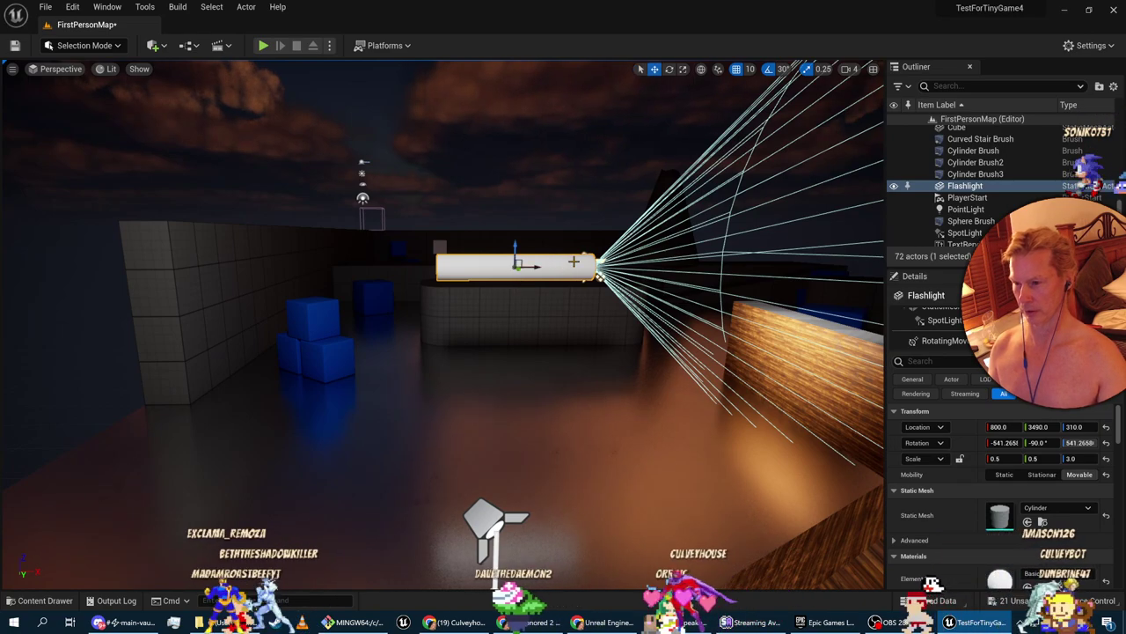
alt+drag(535, 264, 553, 297)
Select all four Flashlights and duplicate them together, placing the four copies just behind the originals
ctrl+click(258, 293)
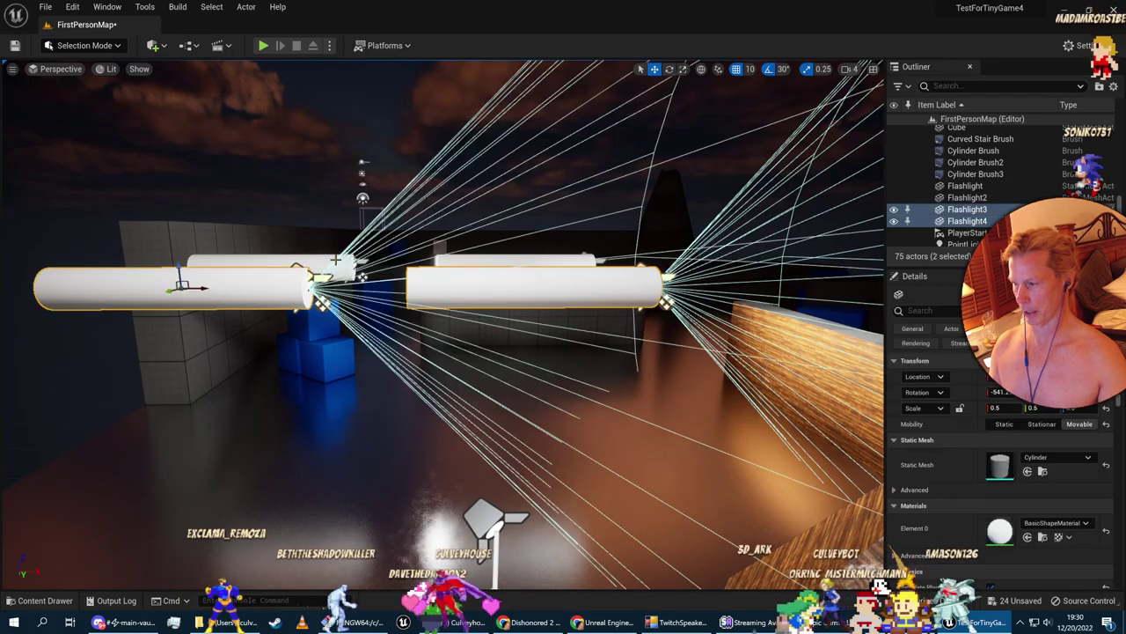
ctrl+click(266, 261)
right_drag(266, 262, 327, 141)
right_drag(490, 388, 466, 440)
key(w)
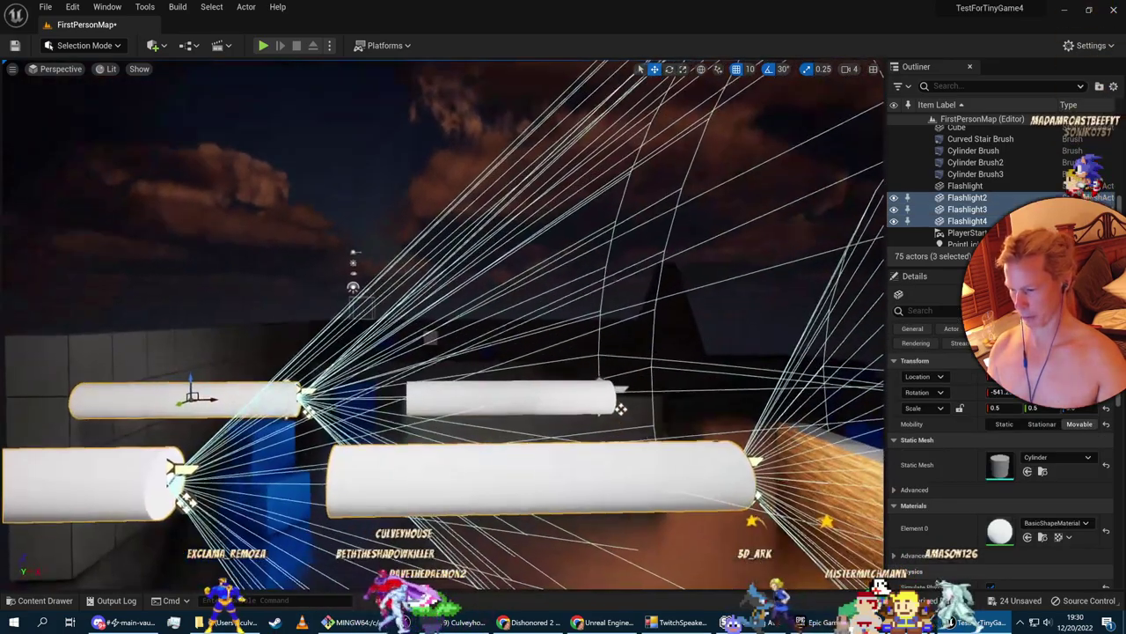
ctrl+click(493, 394)
right_drag(450, 418, 437, 505)
key(s)
key(a)
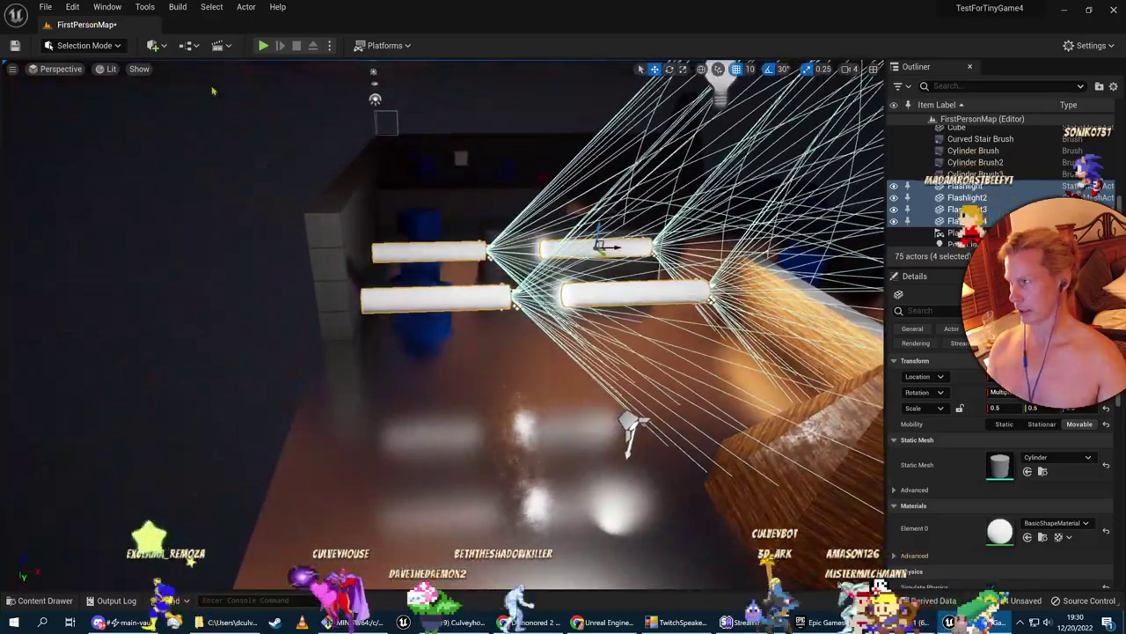
alt+drag(602, 254, 608, 267)
right_drag(608, 267, 601, 211)
key(a)
key(d)
Save all unsaved files, play the level and move around to watch the eight rotating Flashlights tumble
click(46, 6)
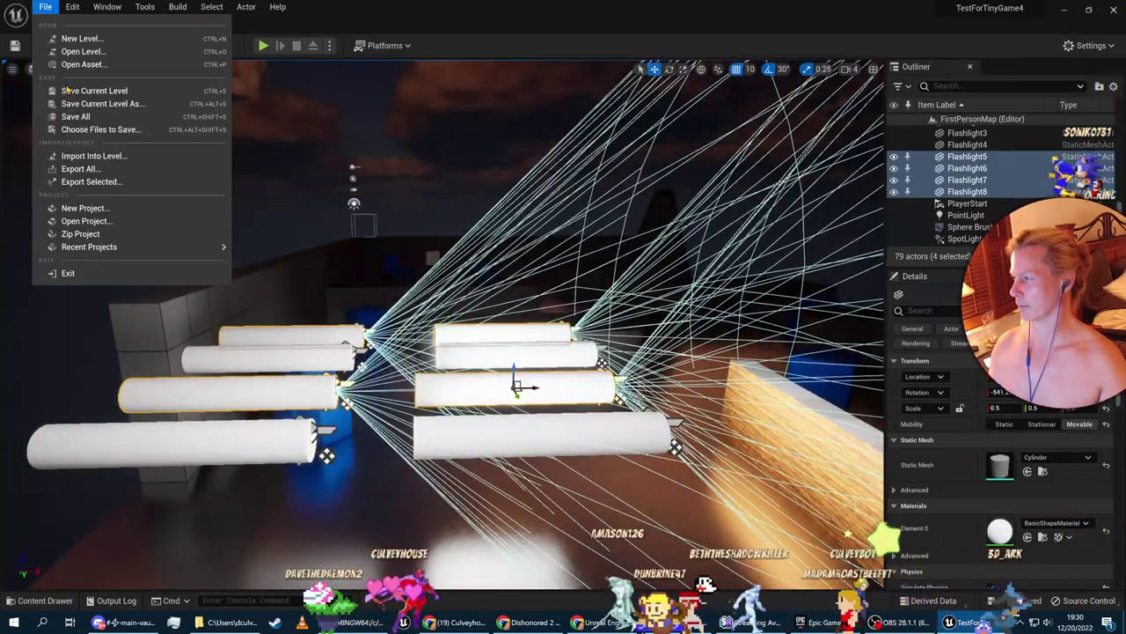
click(70, 118)
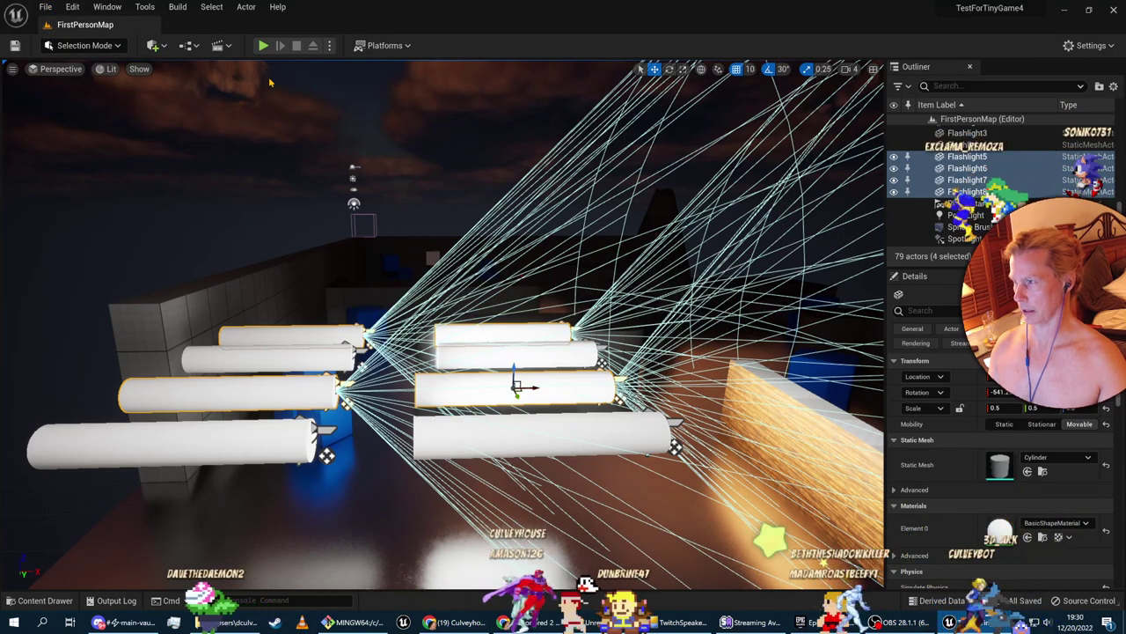
click(262, 46)
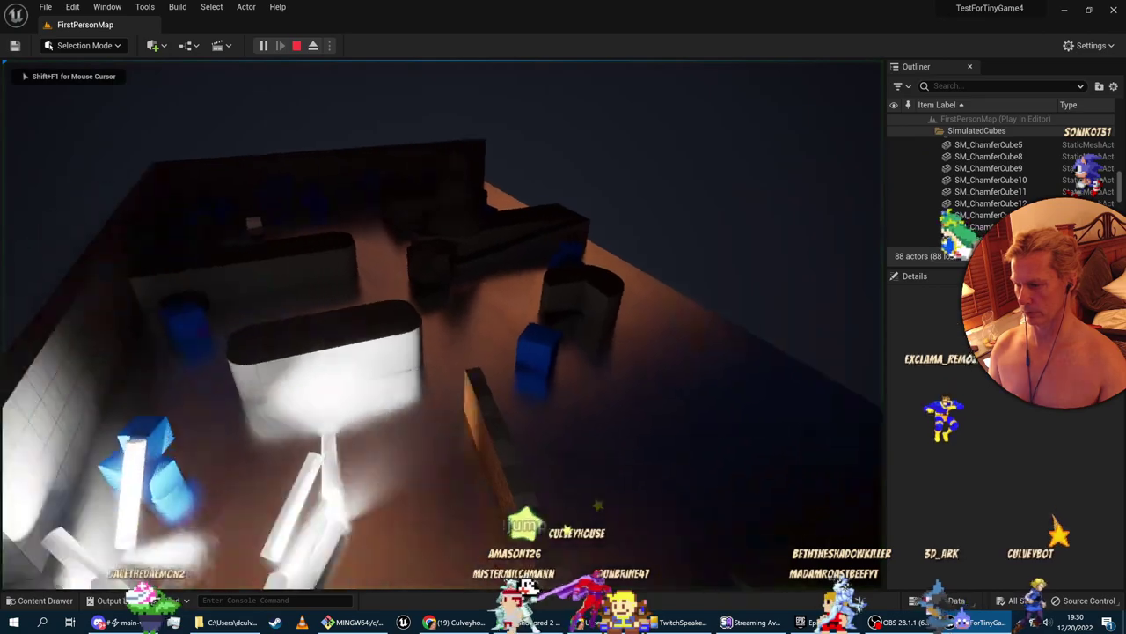
key(s)
key(w)
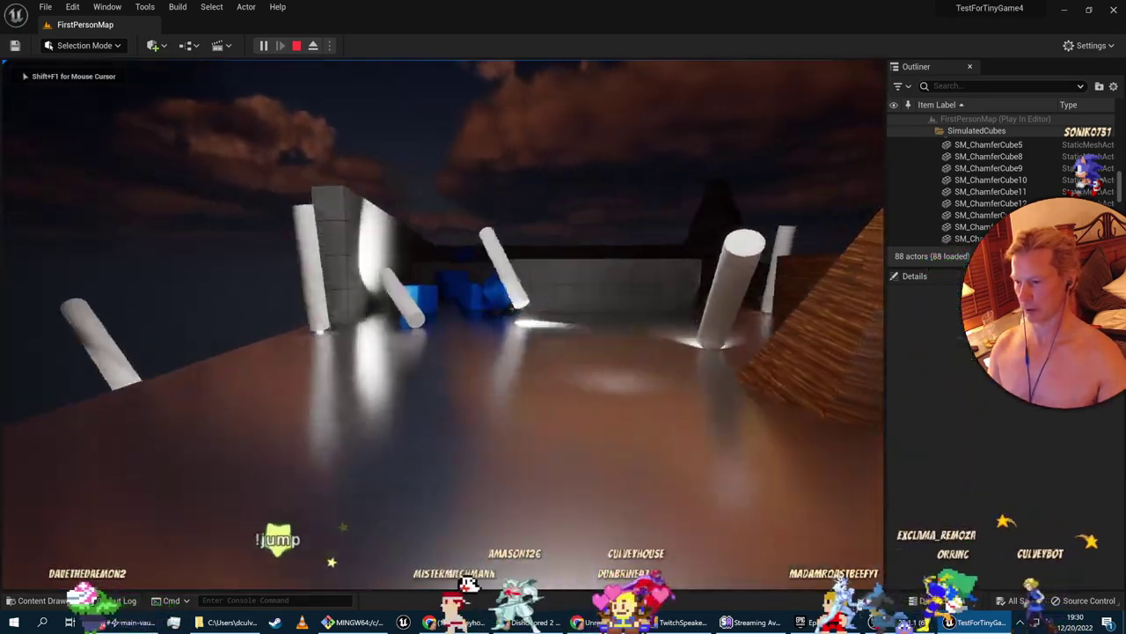
Walk through the running level to examine how the rotating flashlights move and light the floor and walls, and end the play session
key(w)
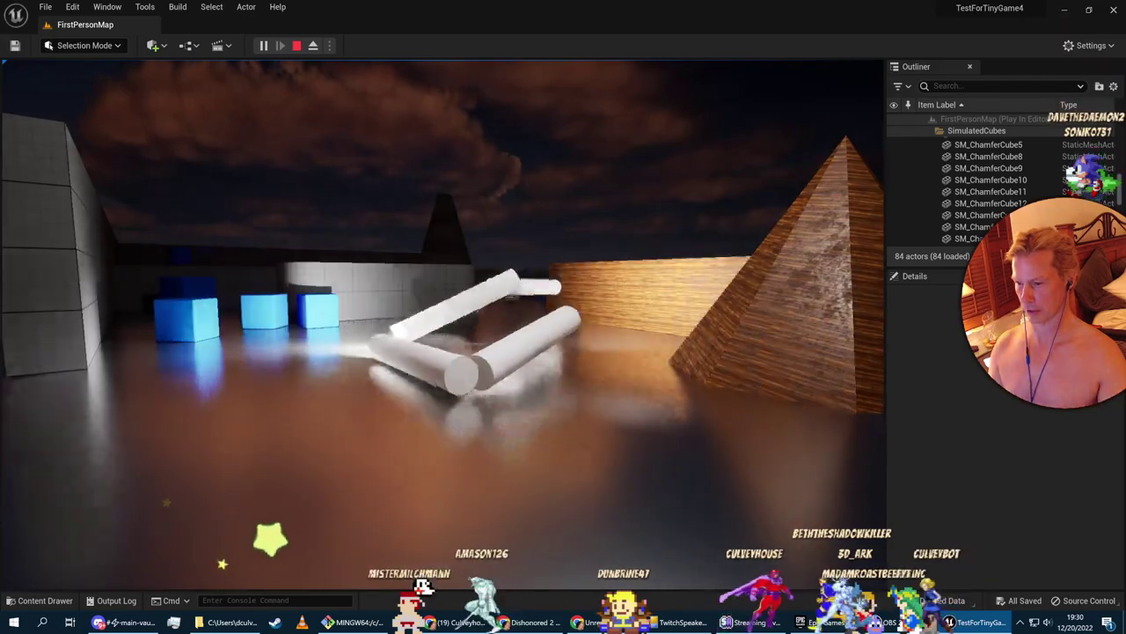
key(w)
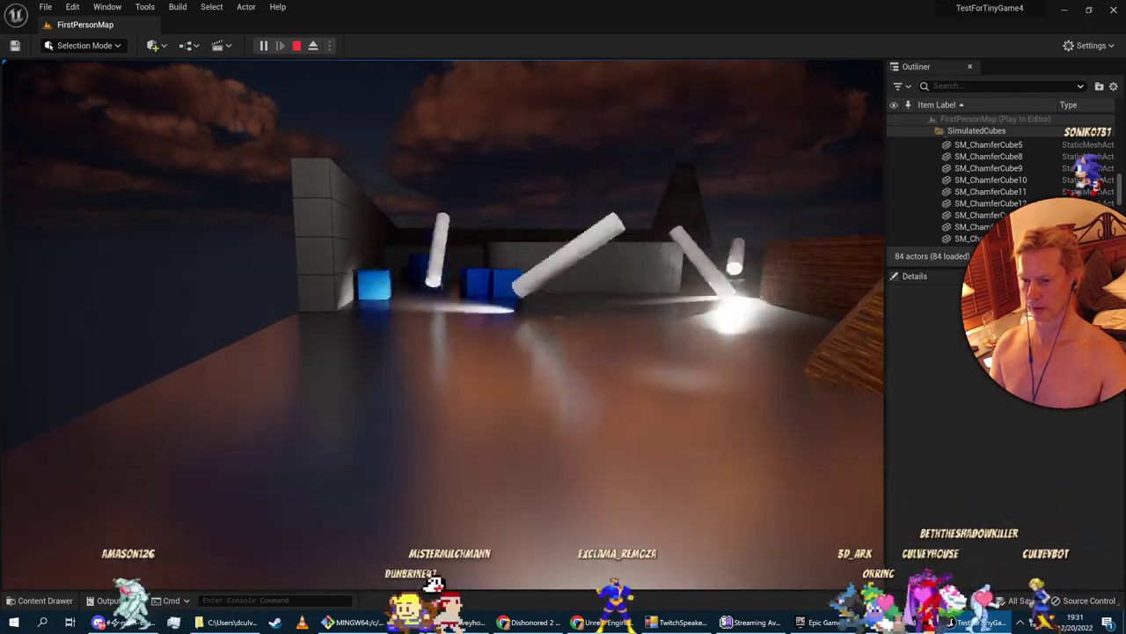
key(w)
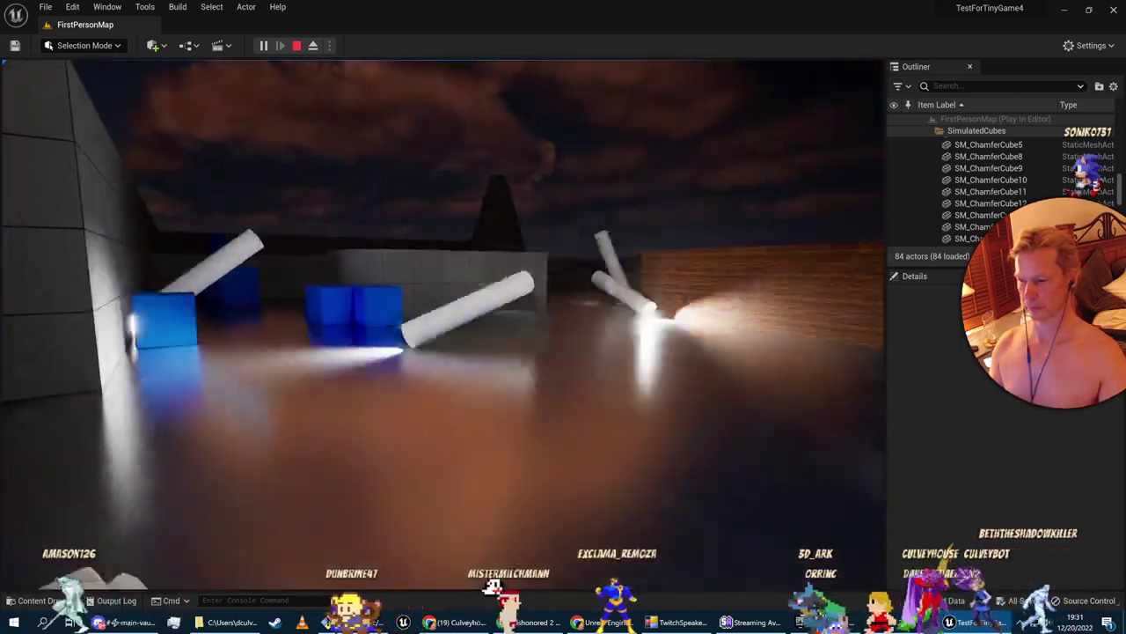
key(s)
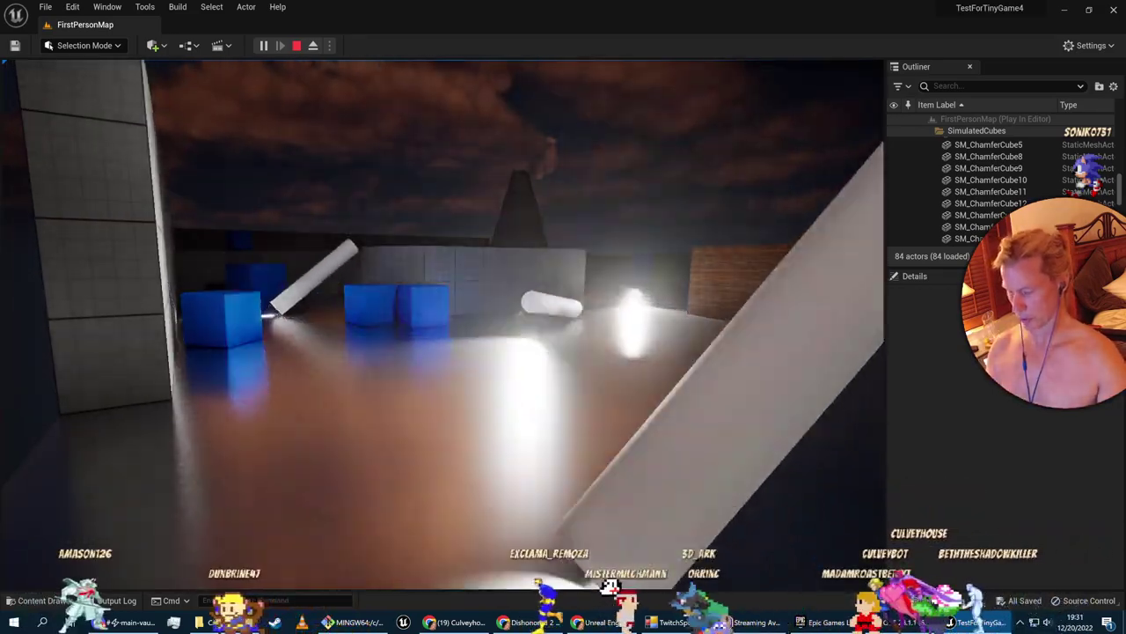
key(d)
key(s)
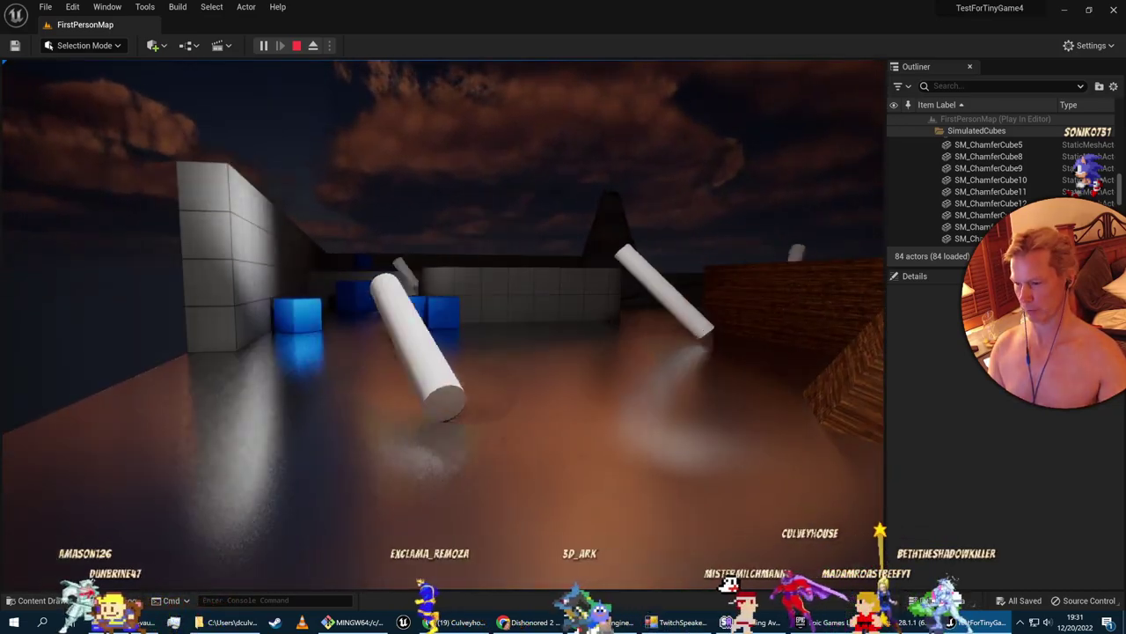
key(w)
key(s)
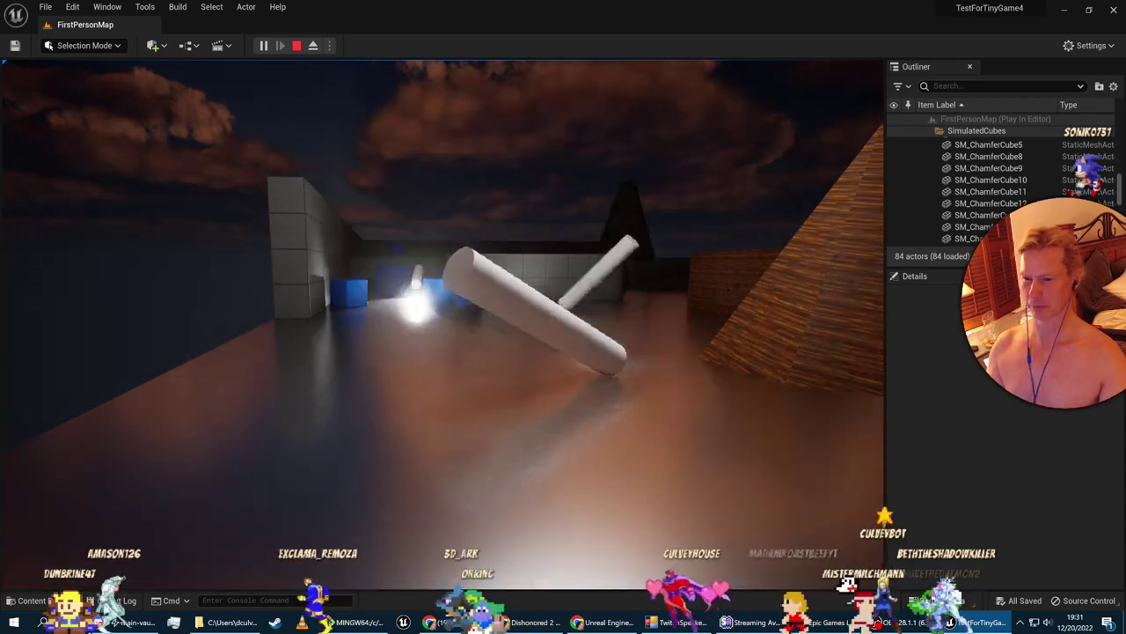
key(Escape)
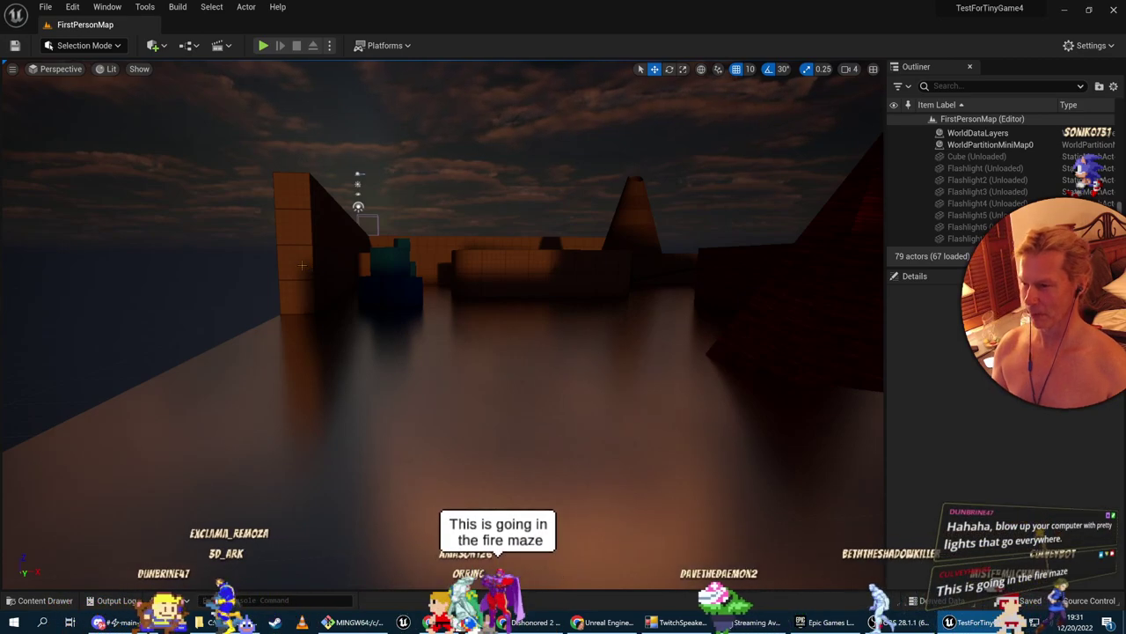
Switch to the Udemy lecture in the browser and play the Components lesson through the pivot translation section, pausing near its end
key(w)
right_drag(458, 286, 494, 260)
key(alt+Tab)
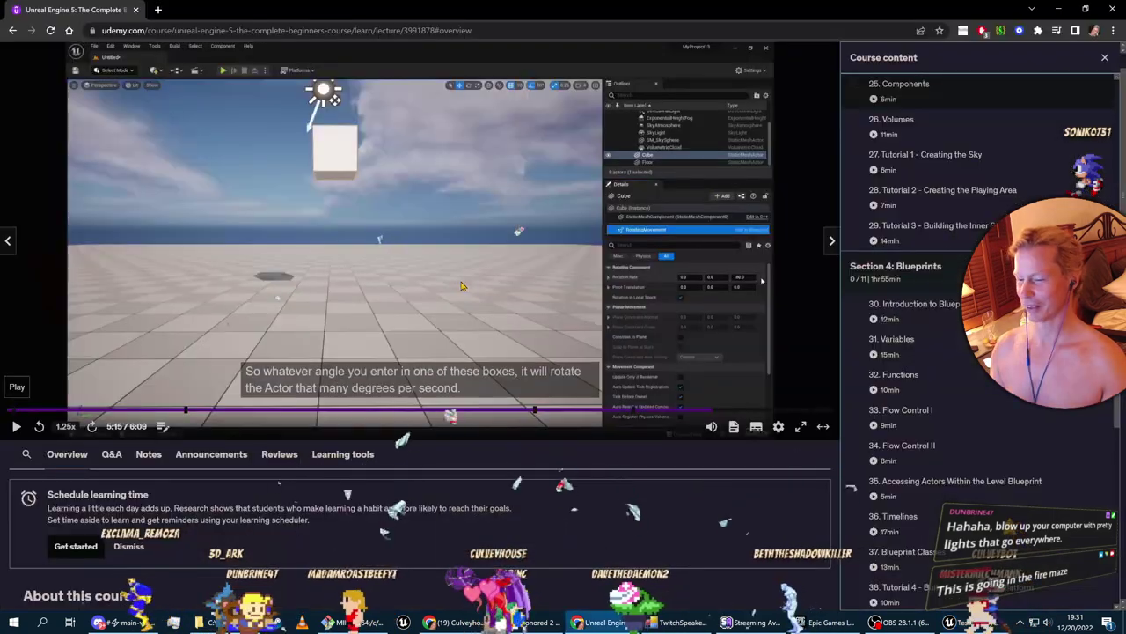
click(15, 426)
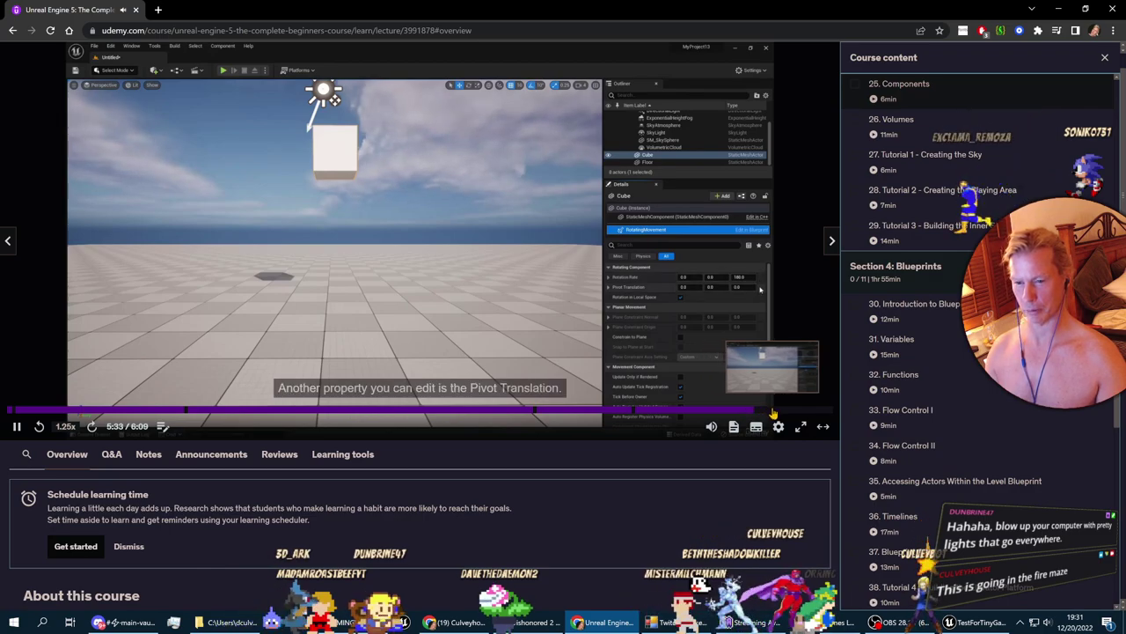
click(771, 411)
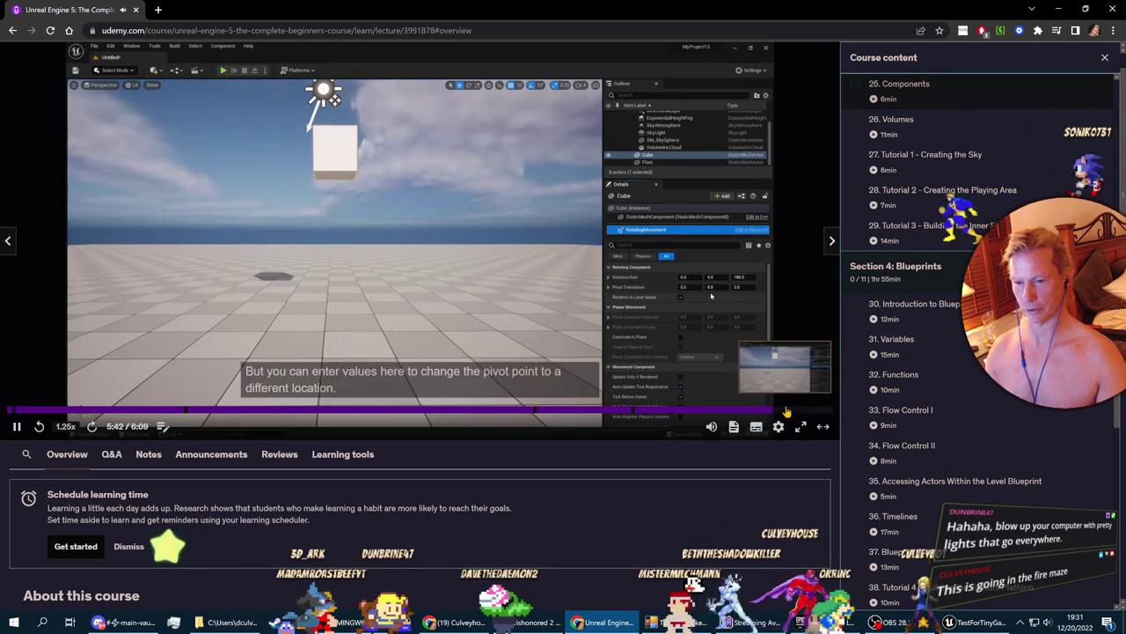
click(792, 411)
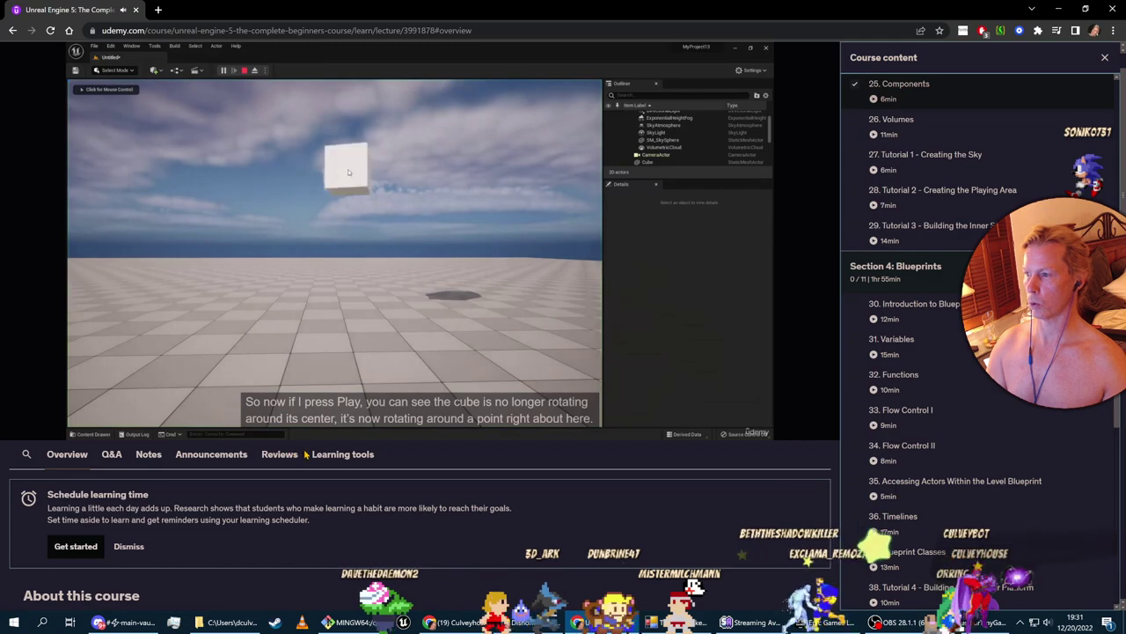
mouse_move(61, 431)
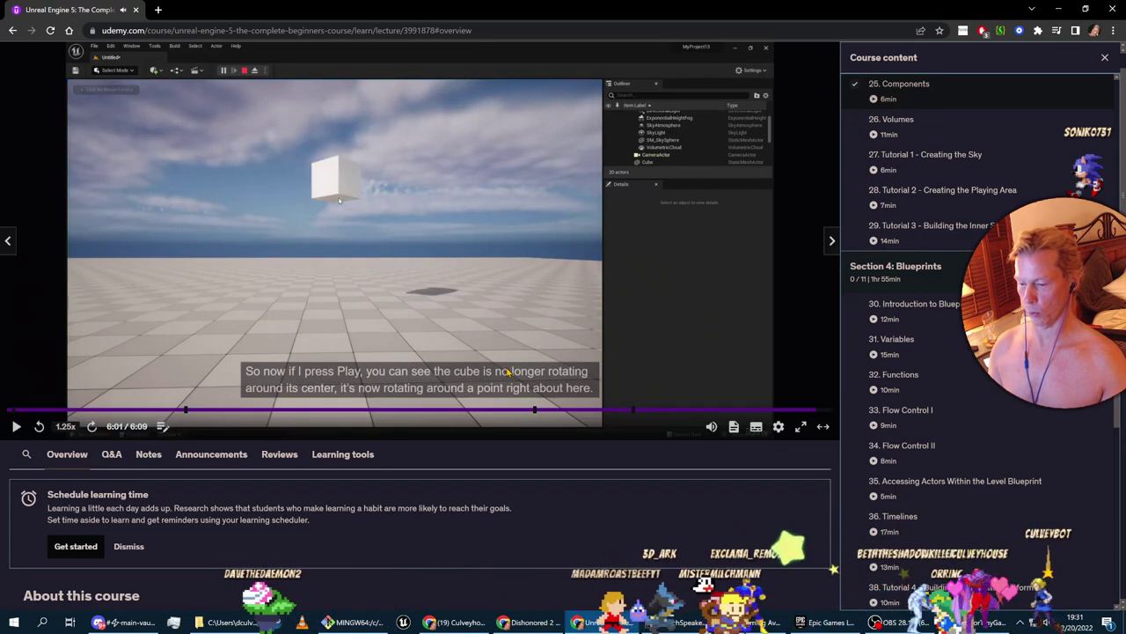
Return to the Unreal Editor, briefly play-test the level with the rotating flashlights, and stop the session
key(alt+Tab)
right_drag(390, 303, 579, 306)
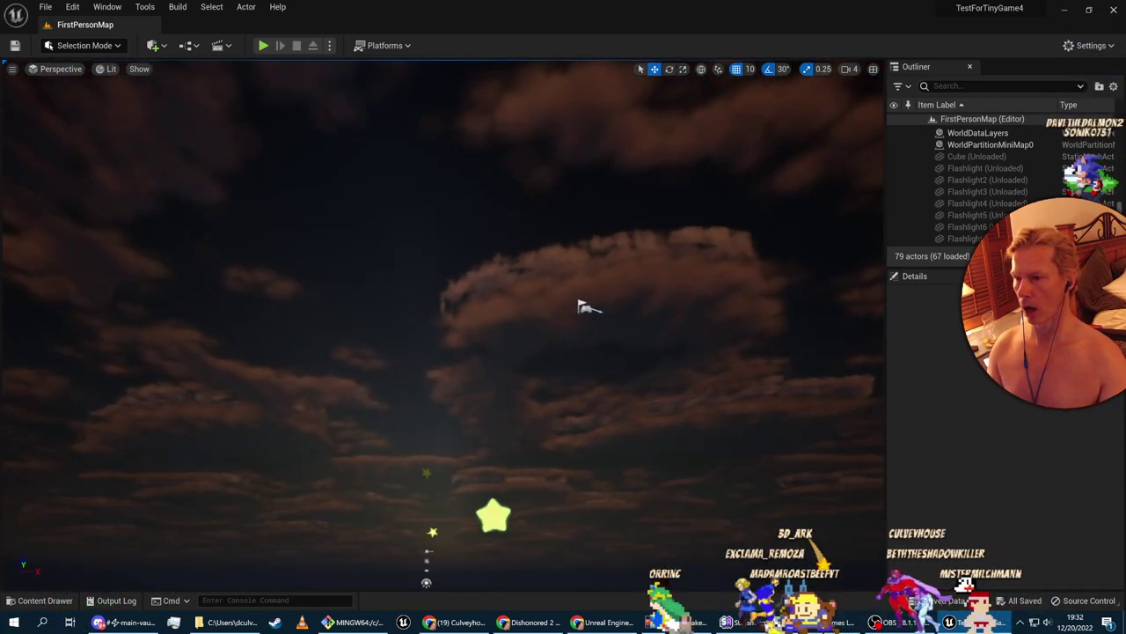
click(263, 46)
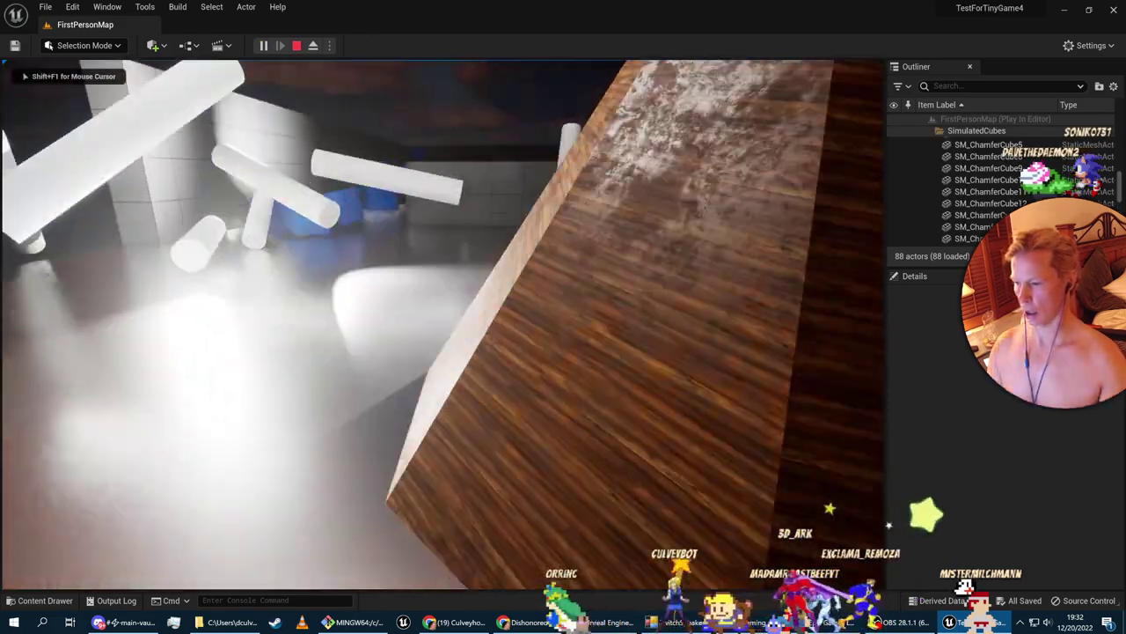
key(Escape)
right_drag(391, 420, 391, 348)
key(s)
right_drag(391, 418, 390, 396)
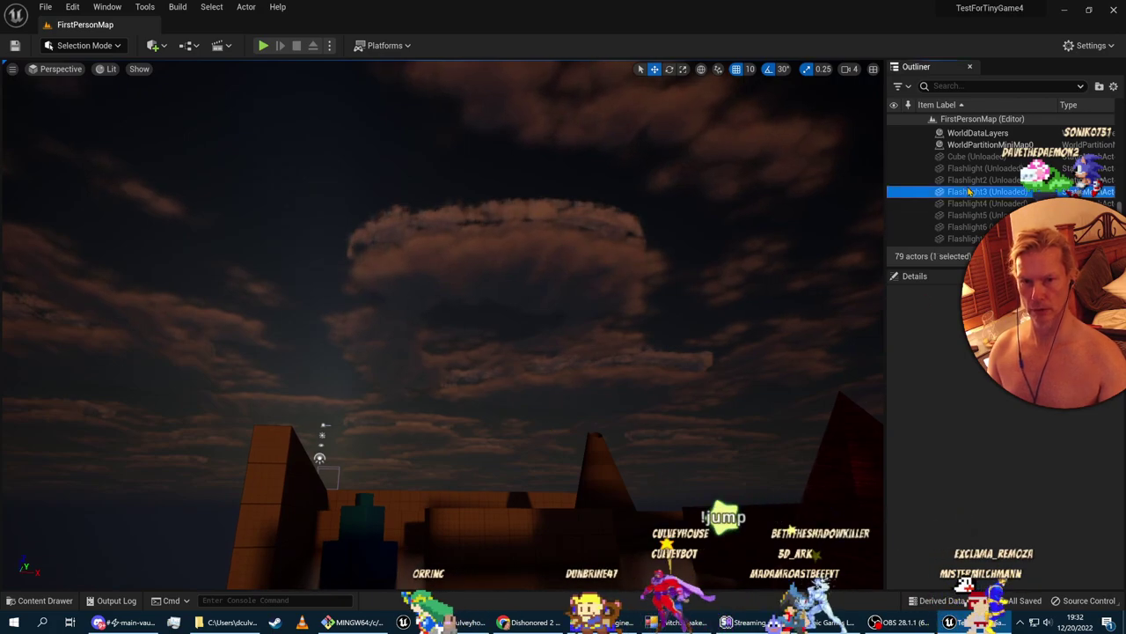
Select the unloaded actors from Flashlight to Flashlight5 together and check the edit options offered for them
click(46, 7)
click(87, 141)
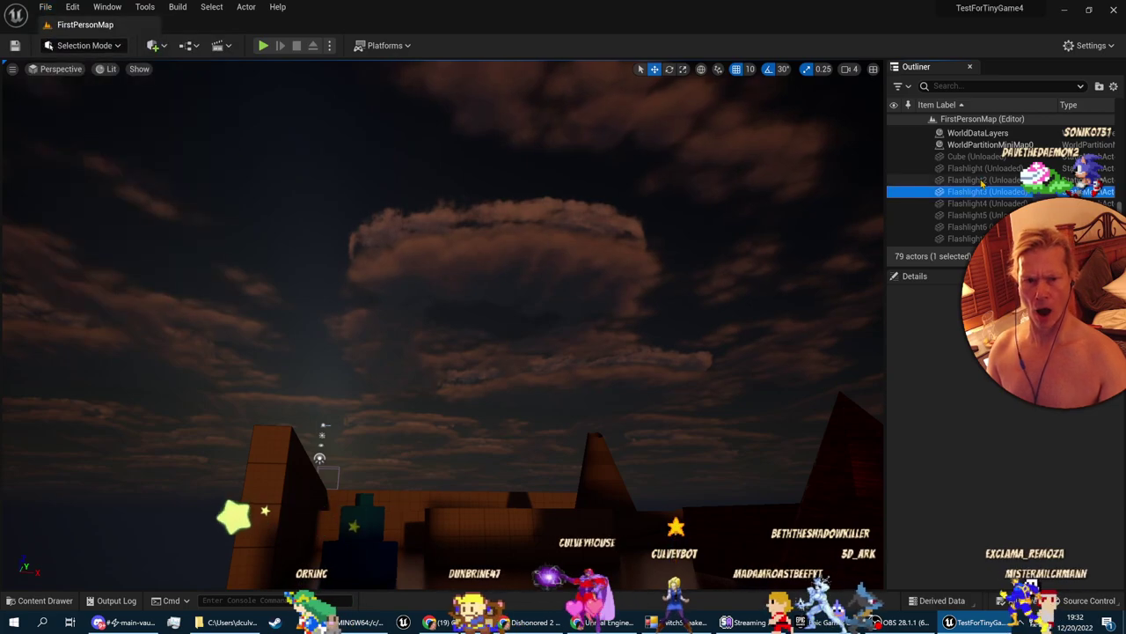
click(981, 146)
click(981, 194)
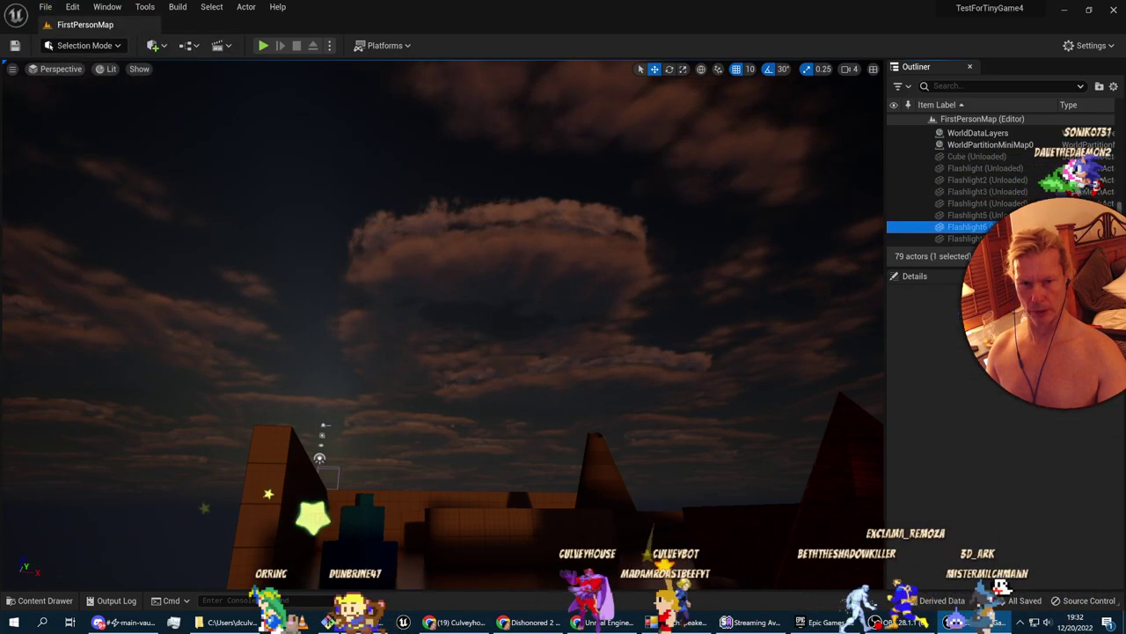
click(977, 156)
shift+click(967, 215)
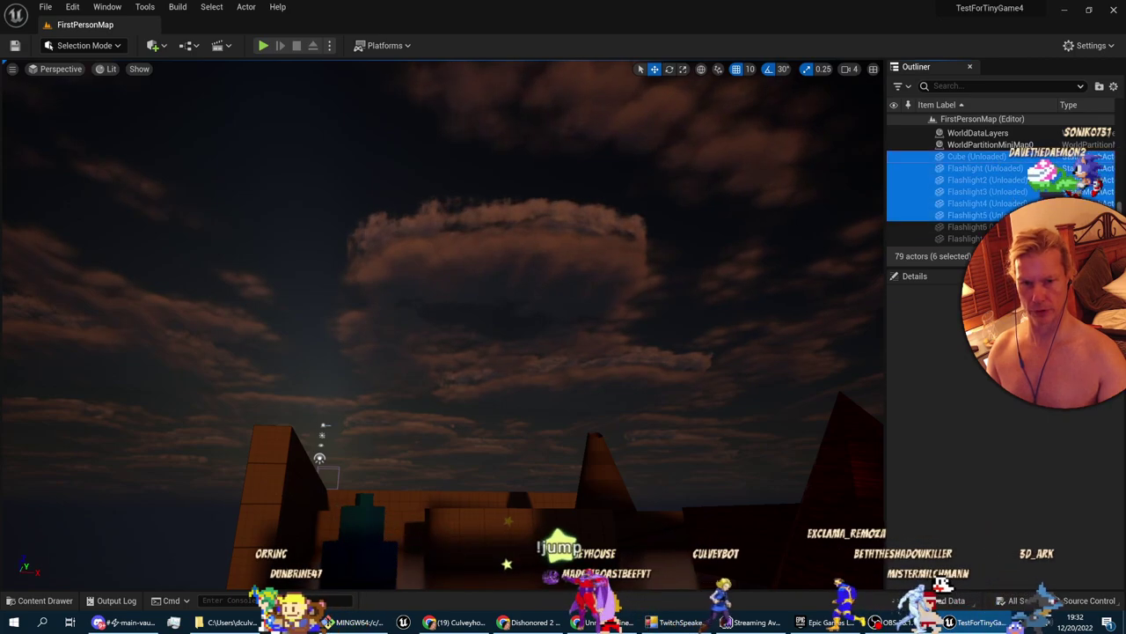
click(968, 215)
click(968, 168)
shift+click(968, 215)
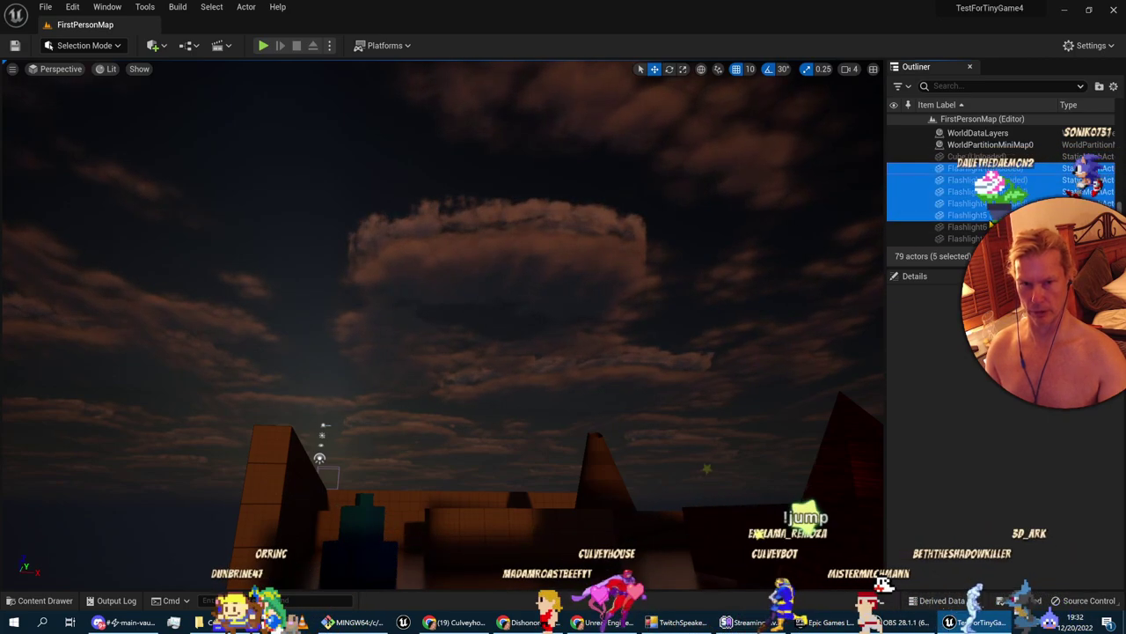
right_click(968, 214)
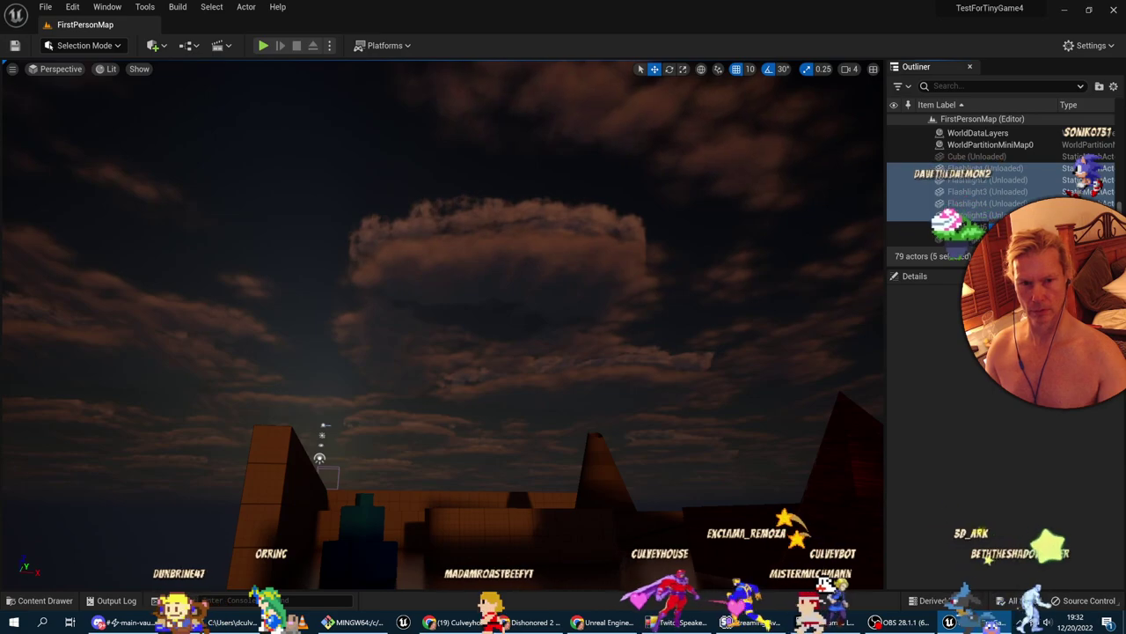
right_click(968, 215)
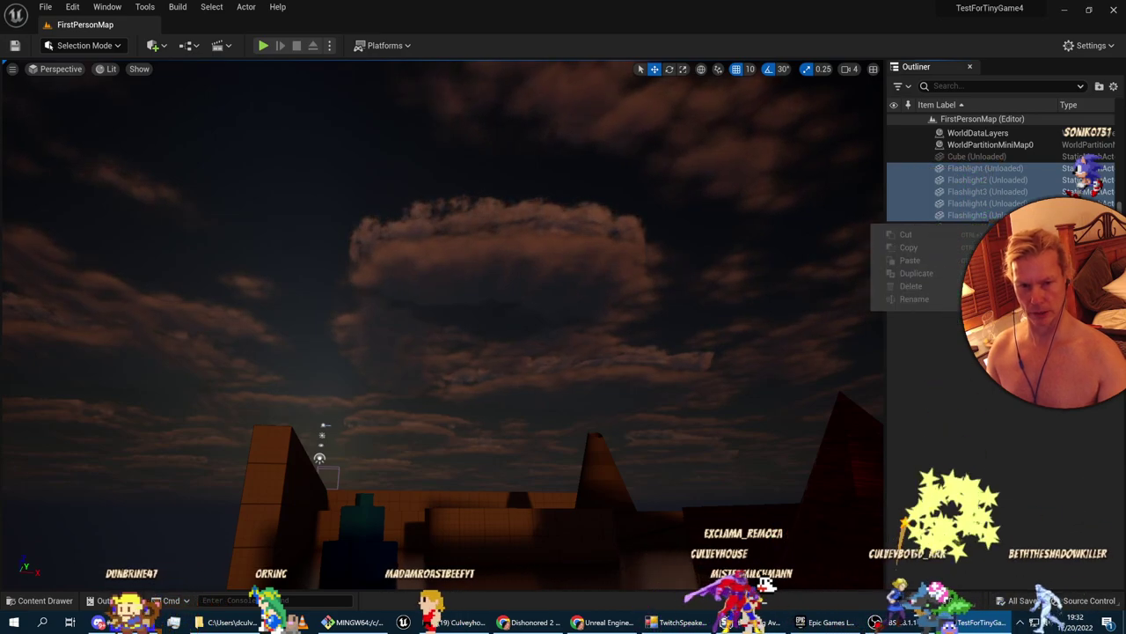
Look around the map for the unloaded flashlights, checking Flashlight3, Flashlight6 and Flashlight5 individually
right_drag(444, 326, 435, 409)
key(s)
key(w)
right_drag(535, 360, 739, 352)
right_drag(696, 381, 343, 381)
key(w)
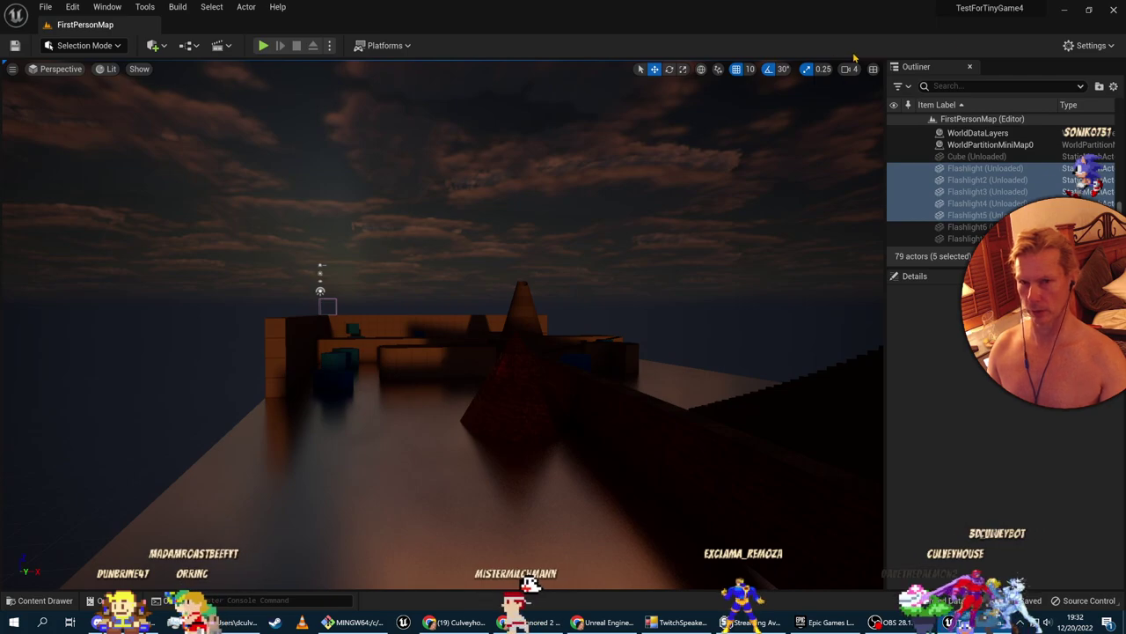
click(968, 191)
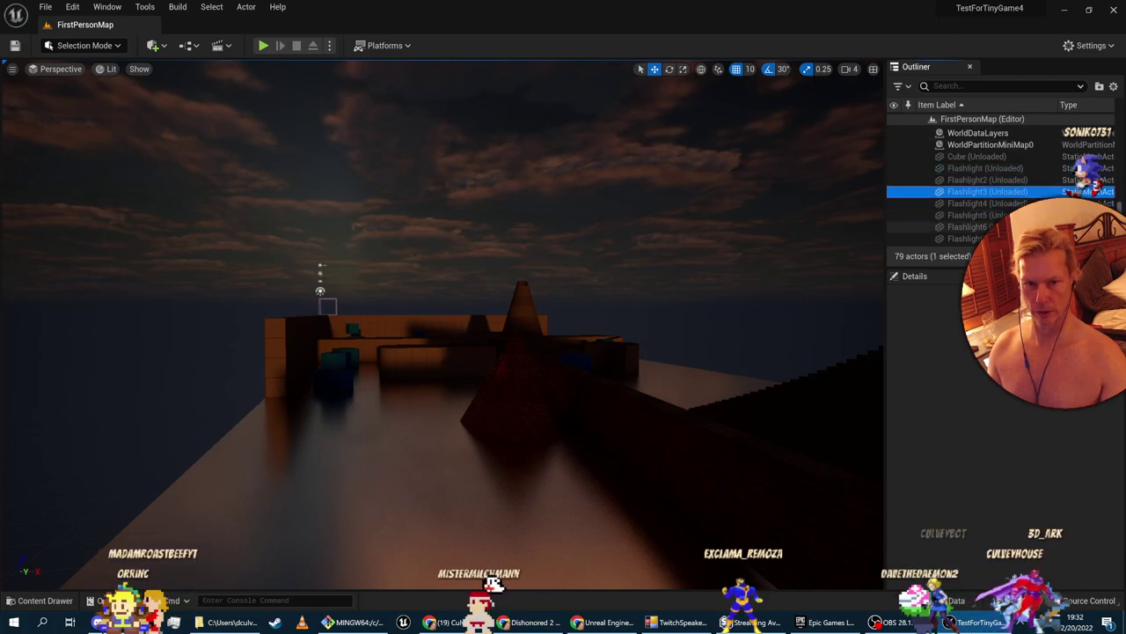
key(w)
right_drag(538, 393, 479, 384)
key(d)
key(s)
right_drag(343, 357, 326, 357)
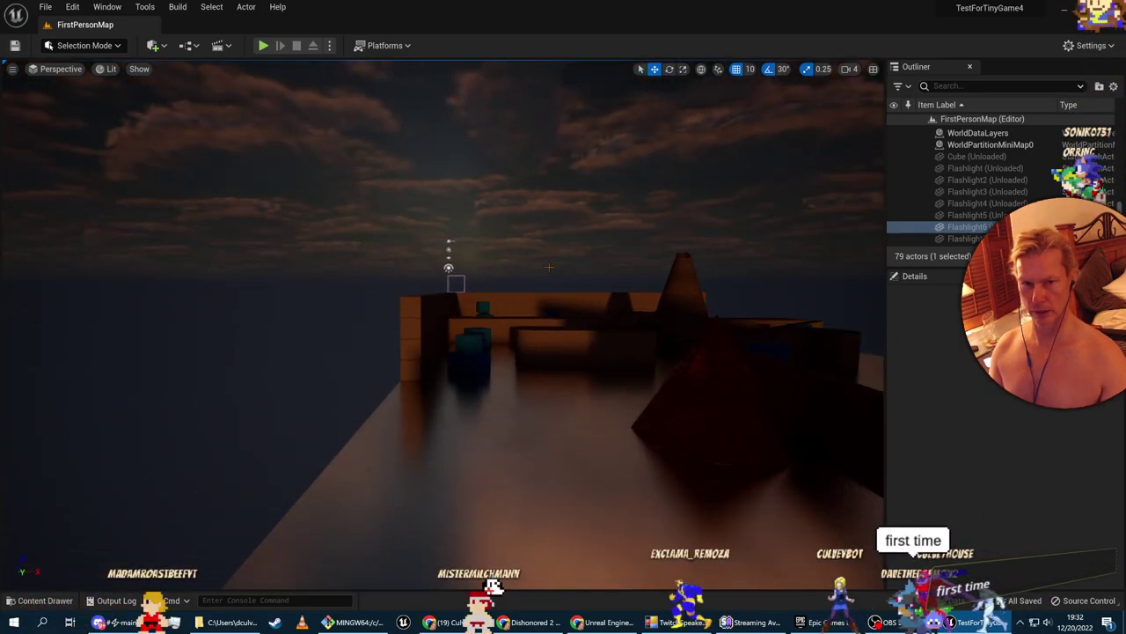
double_click(1010, 215)
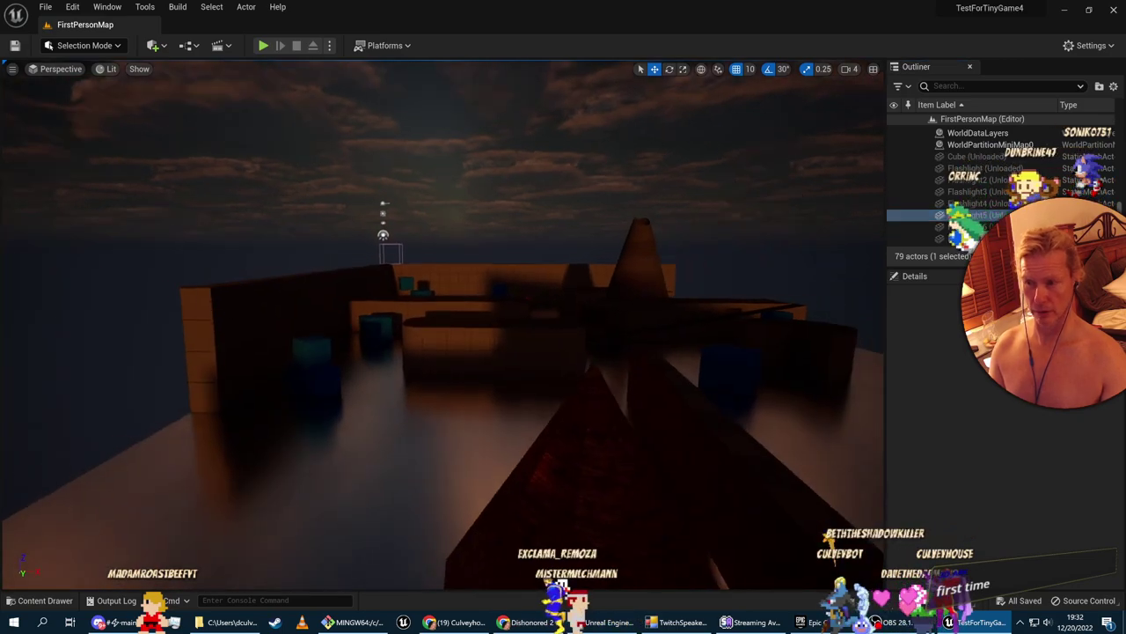
Play the level, walk among the spinning flashlights to examine their light and collisions, and stop the session
click(262, 46)
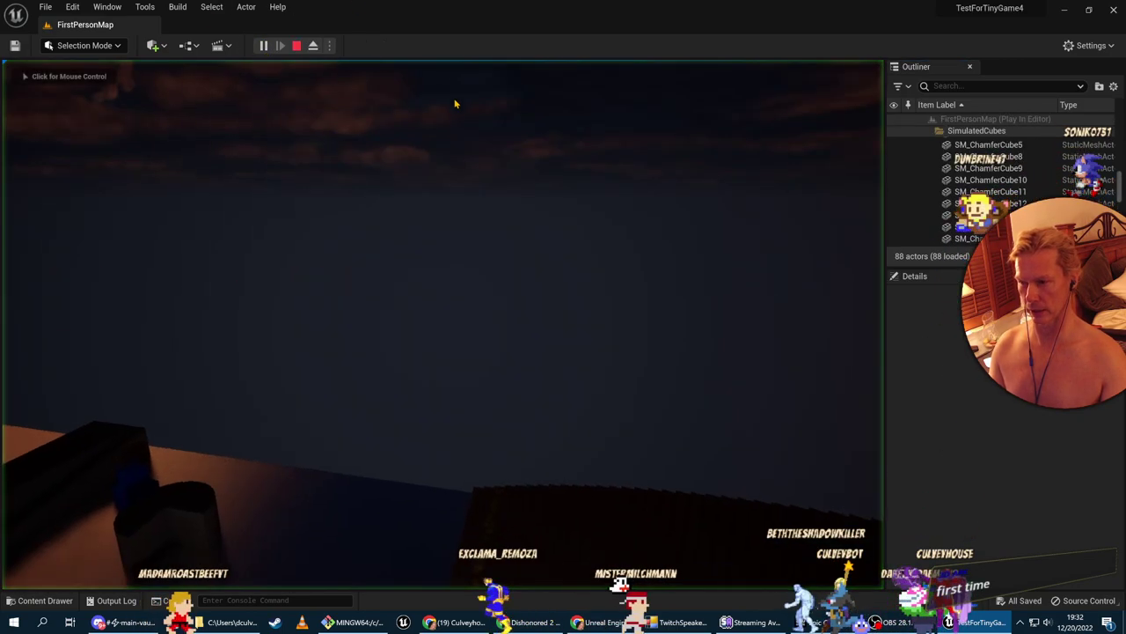
key(w)
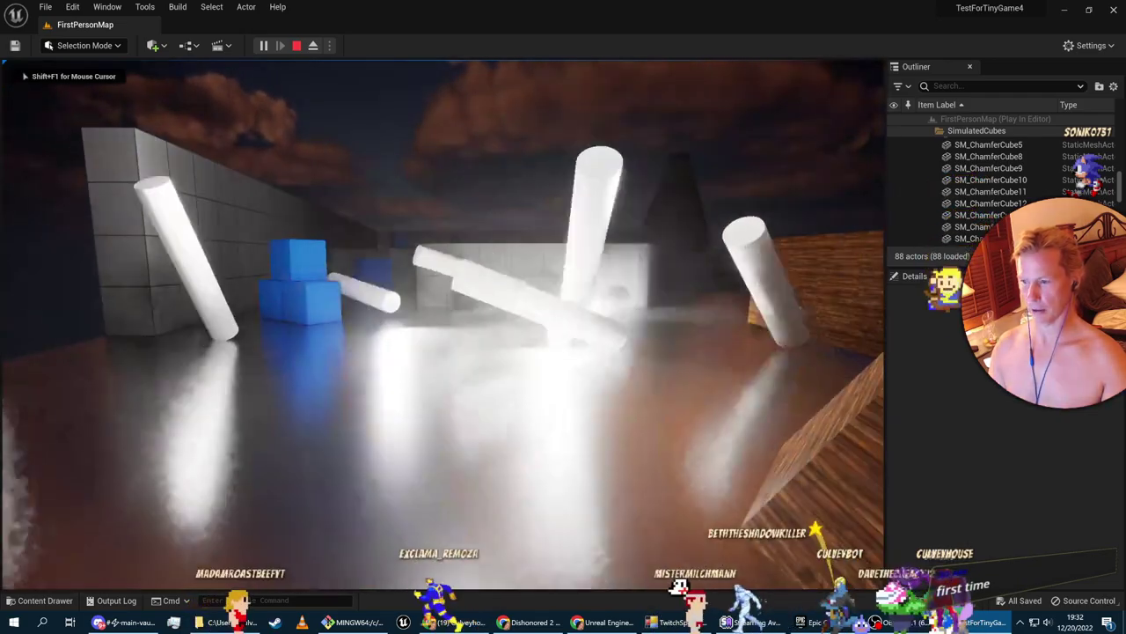
key(w)
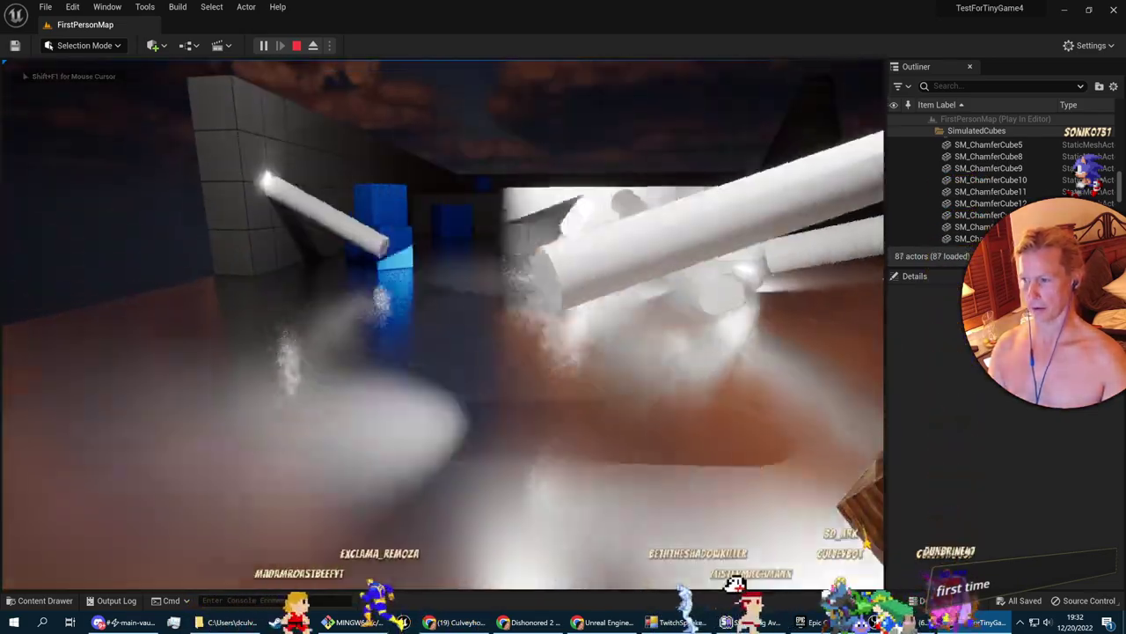
key(w)
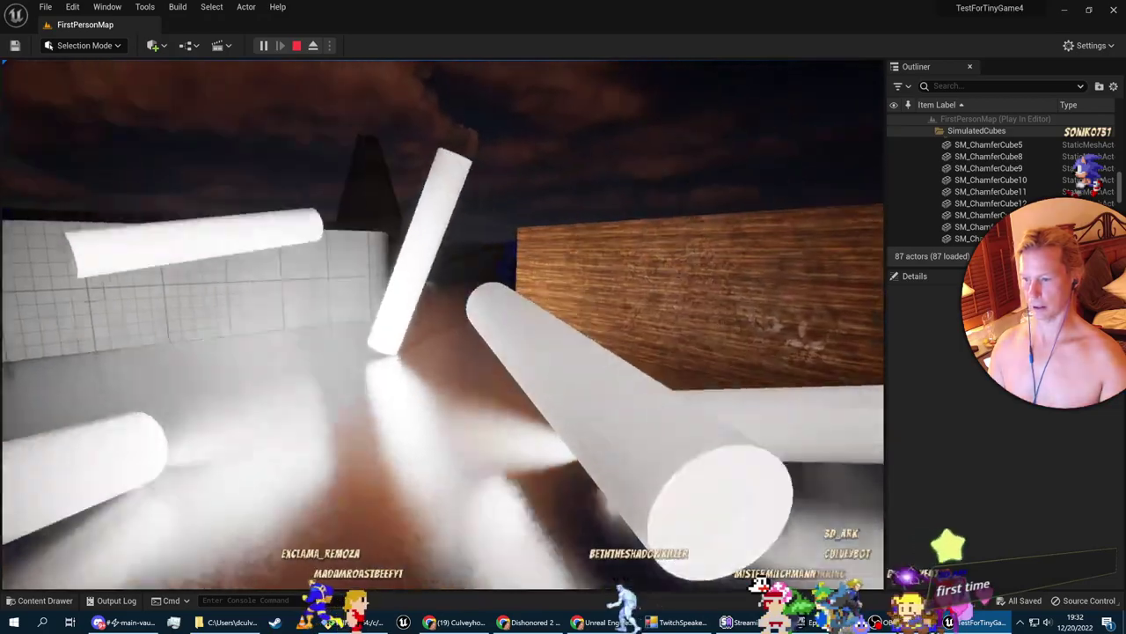
key(w)
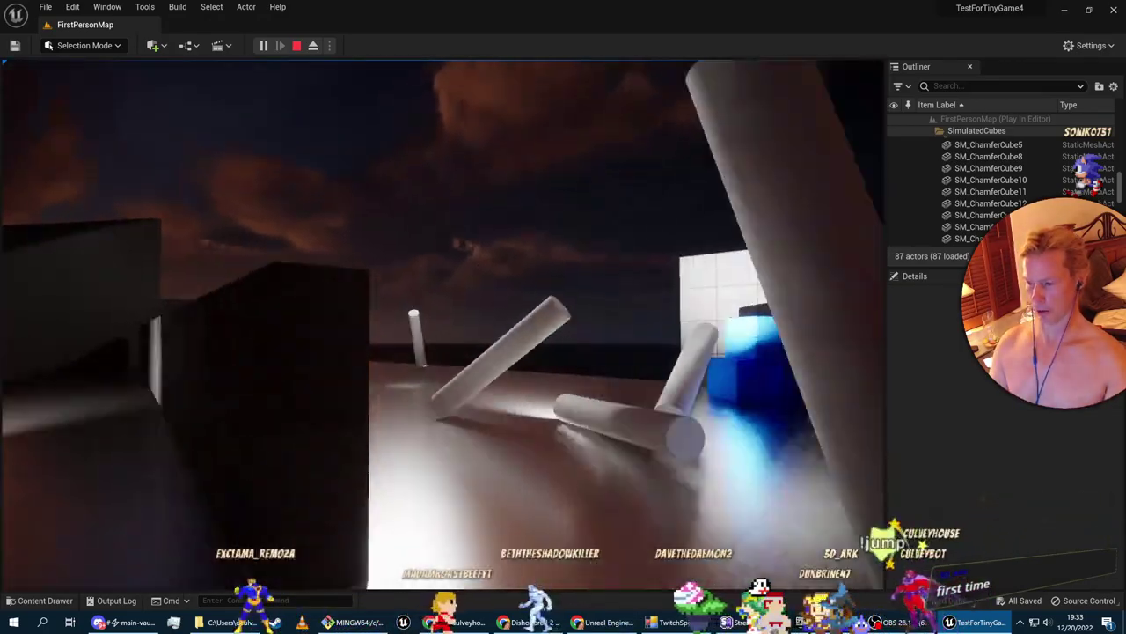
key(Escape)
Look through the level's actor list for the unloaded flashlights and try to focus the view on Flashlight5
right_drag(80, 162, 282, 158)
key(w)
mouse_move(516, 59)
right_down()
mouse_move(507, 62)
mouse_move(515, 59)
right_up()
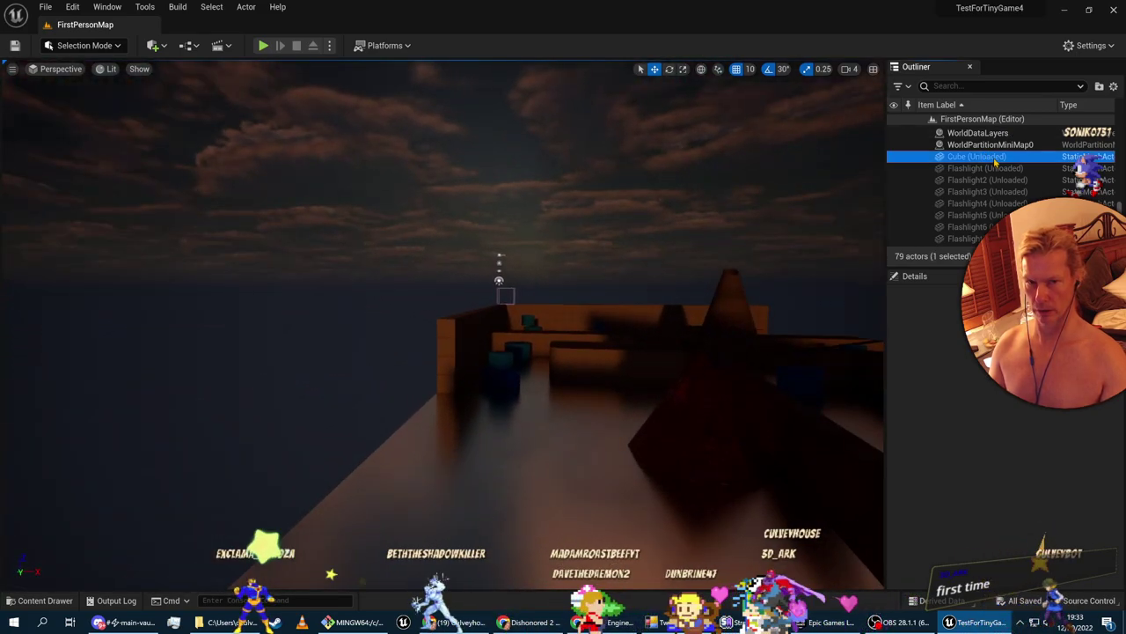
scroll(1000, 204, up, 10)
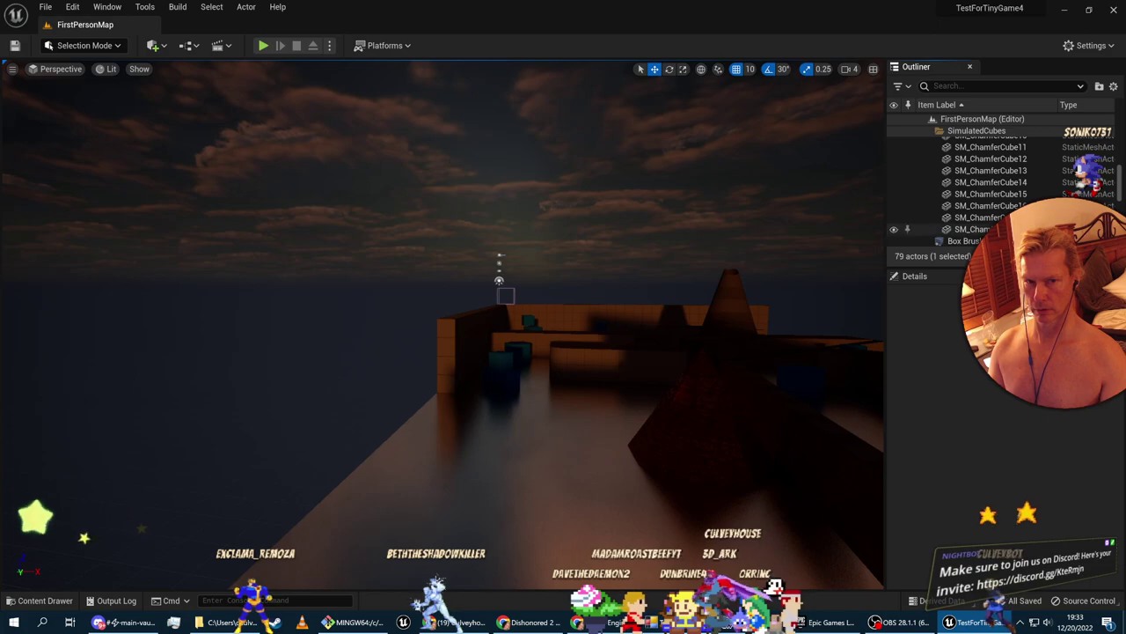
scroll(999, 185, down, 10)
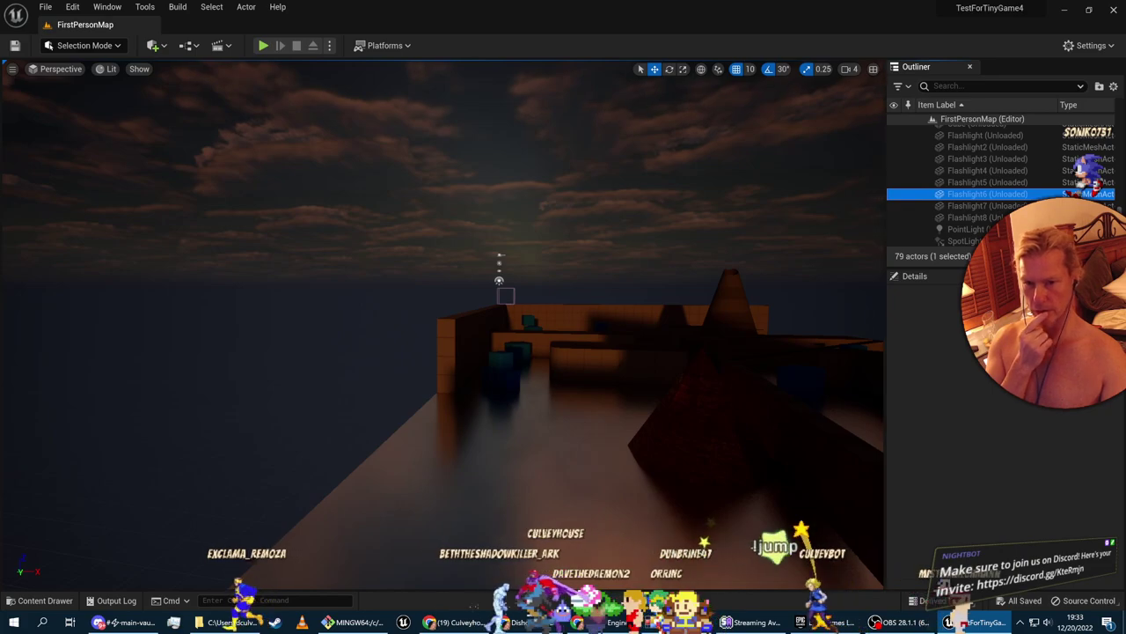
click(1021, 182)
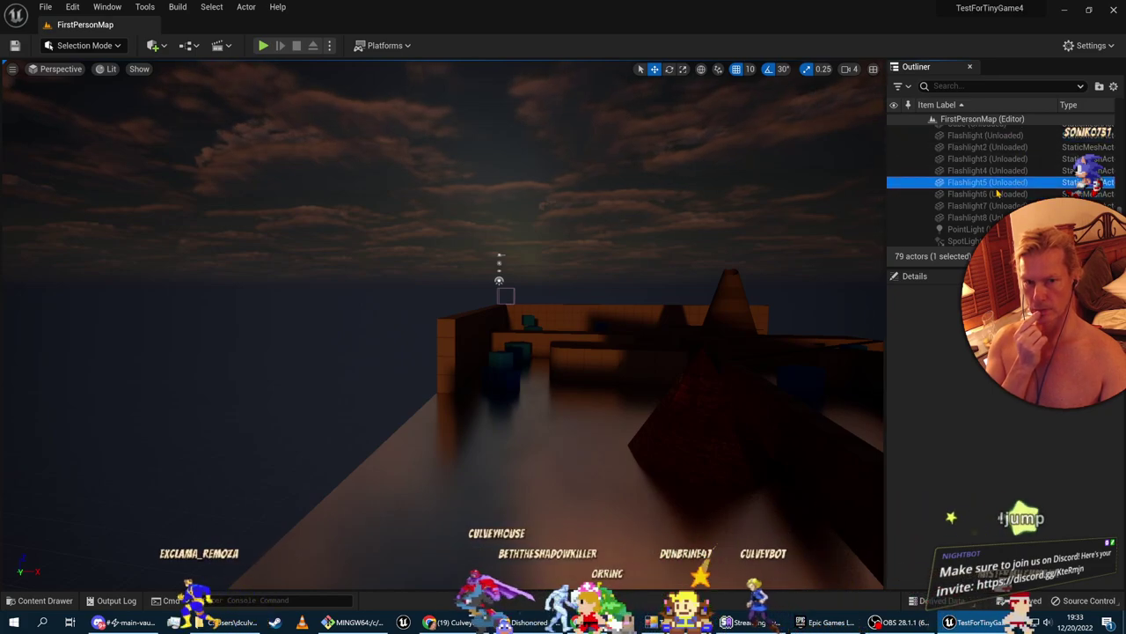
key(f)
scroll(622, 375, down, 10)
right_drag(608, 354, 475, 290)
key(a)
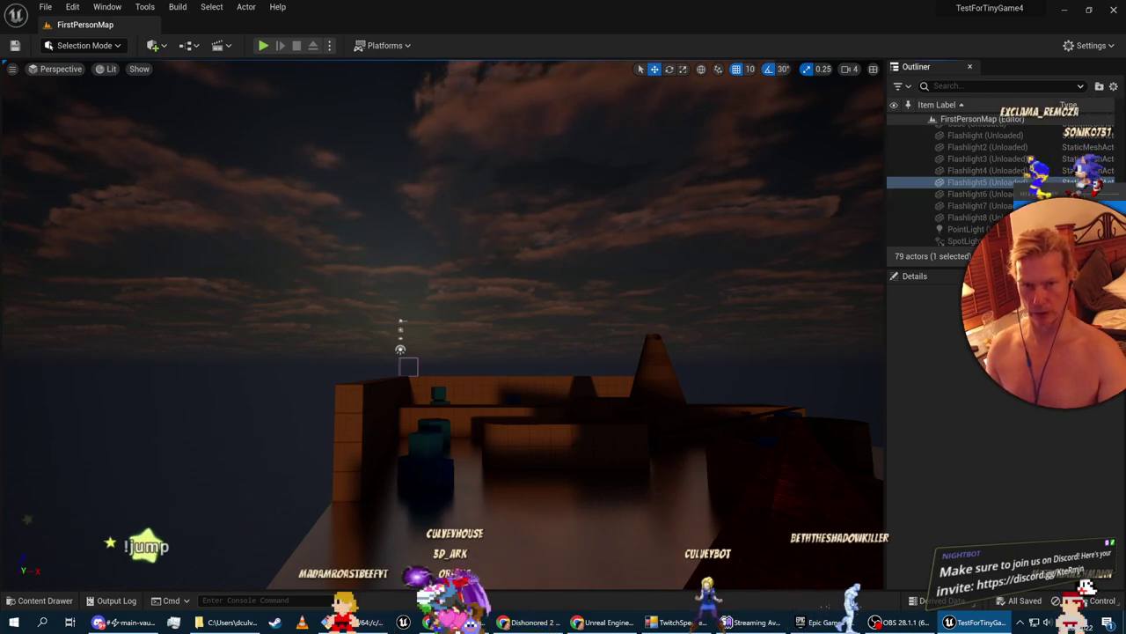
Try to focus the view on the unloaded Flashlight5 and check the options offered for Flashlight4
double_click(985, 182)
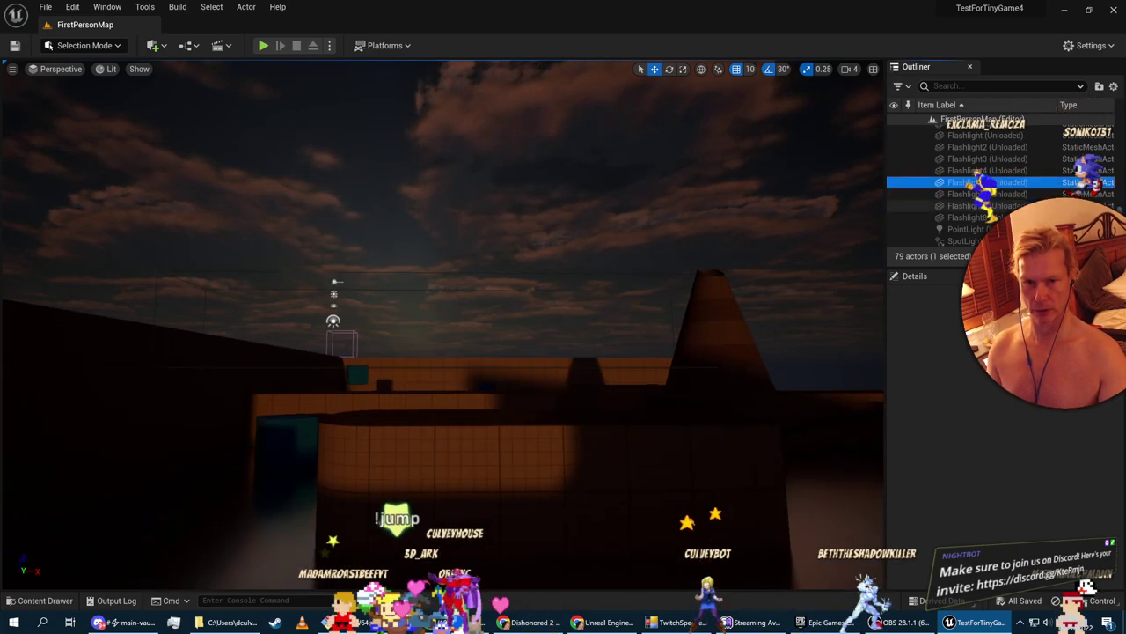
right_click(1025, 169)
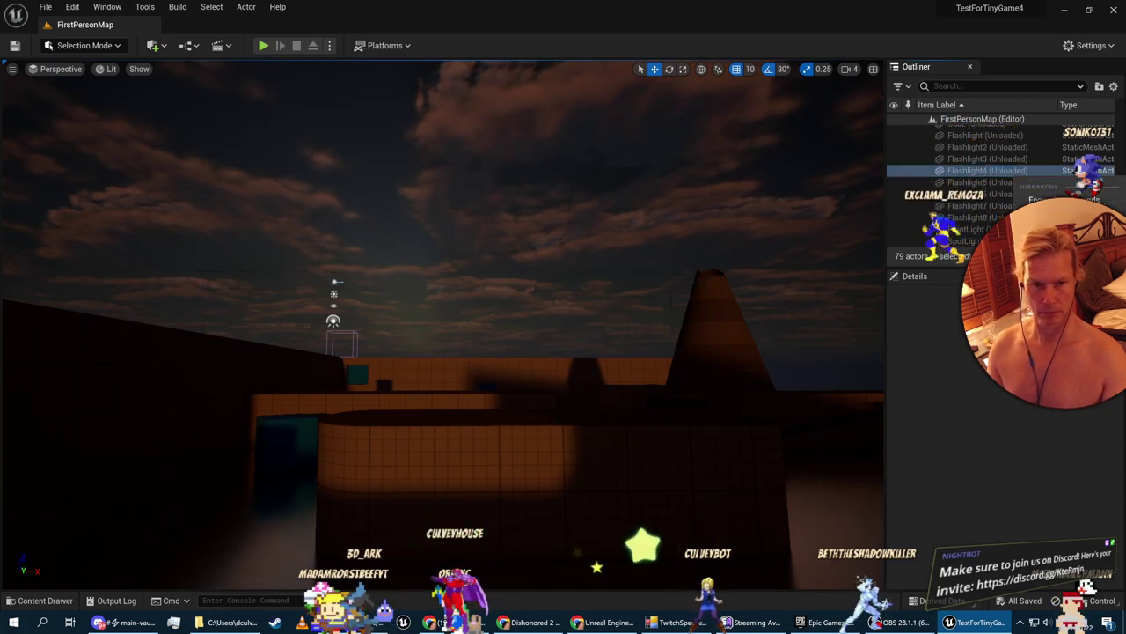
key(Escape)
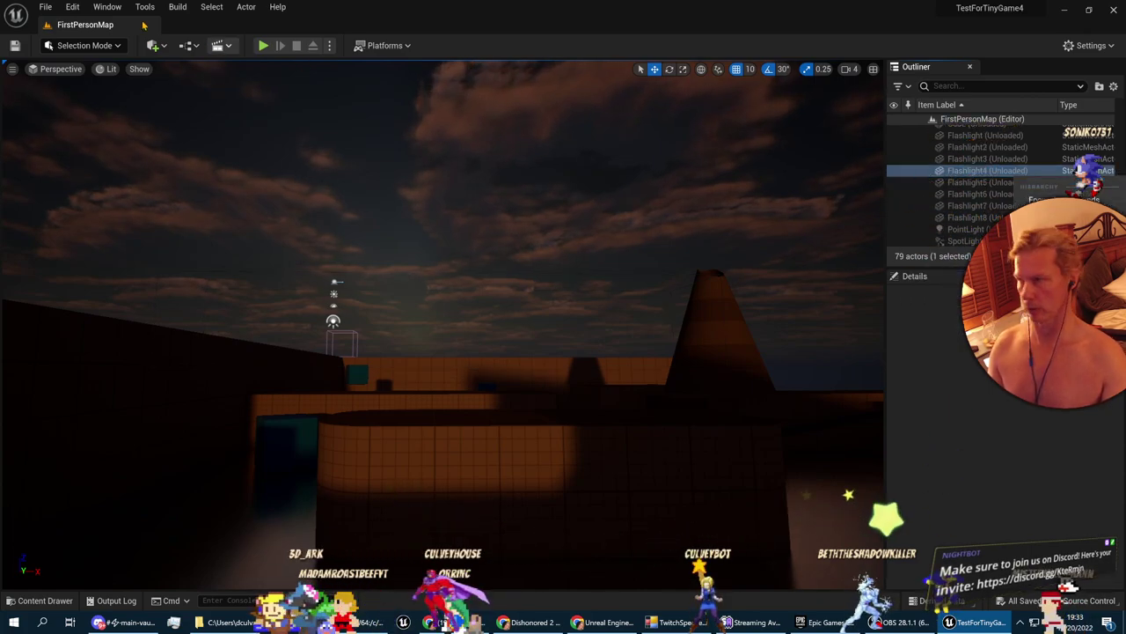
Save everything in the project and exit the Unreal editor
click(45, 7)
click(74, 143)
click(45, 7)
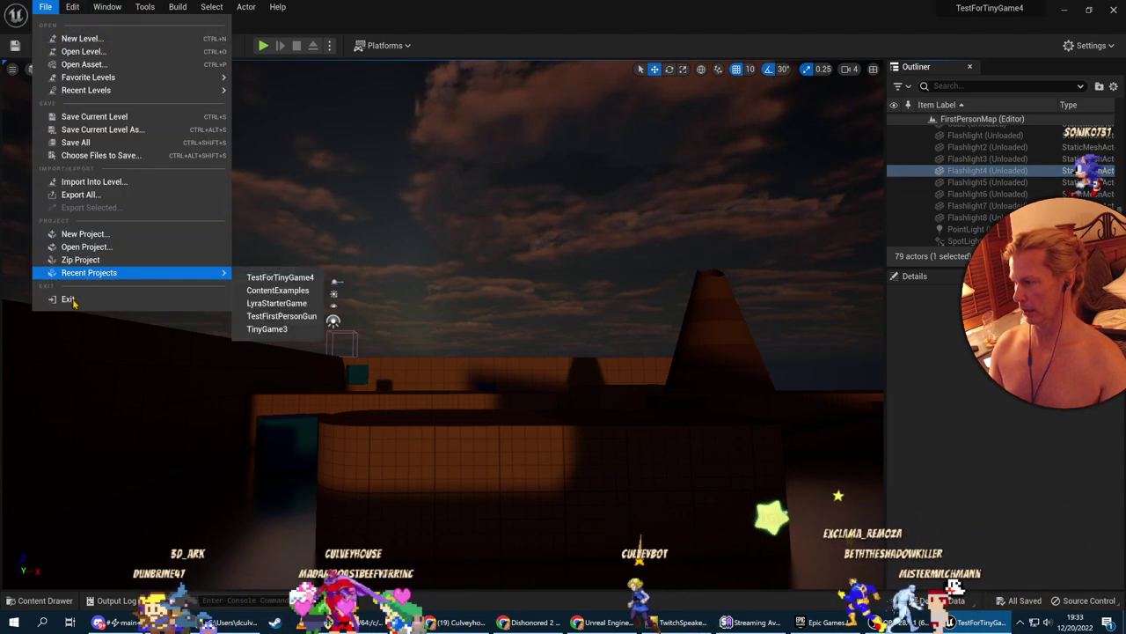
click(72, 301)
Reopen the TestForTinyGame4 project from its folder inside Unreal Projects in File Explorer
click(236, 622)
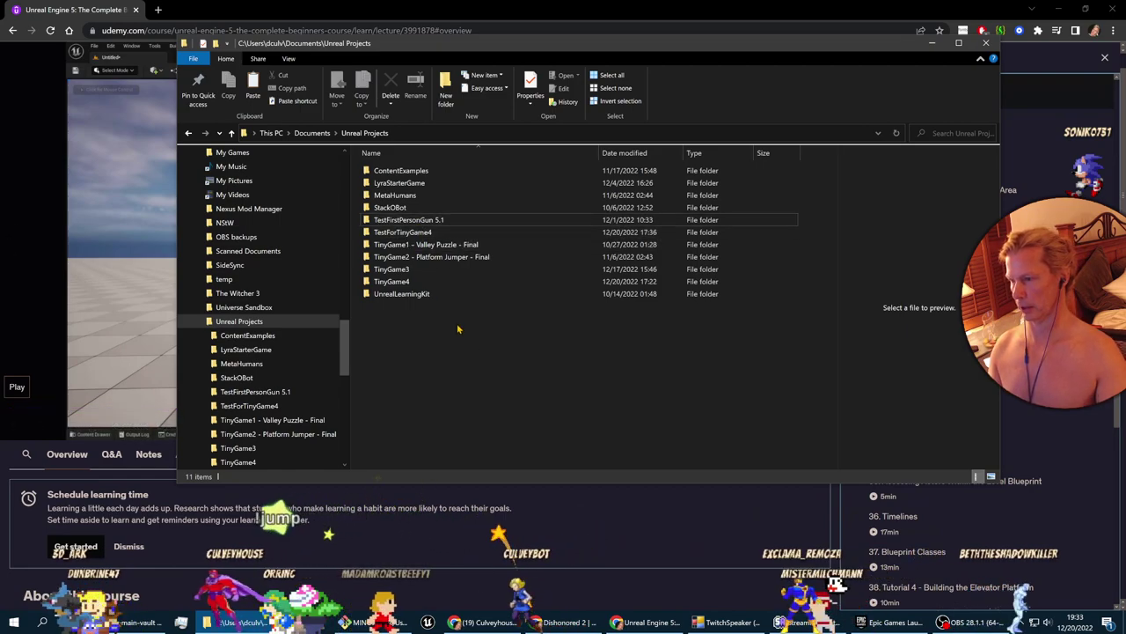
double_click(414, 232)
click(427, 231)
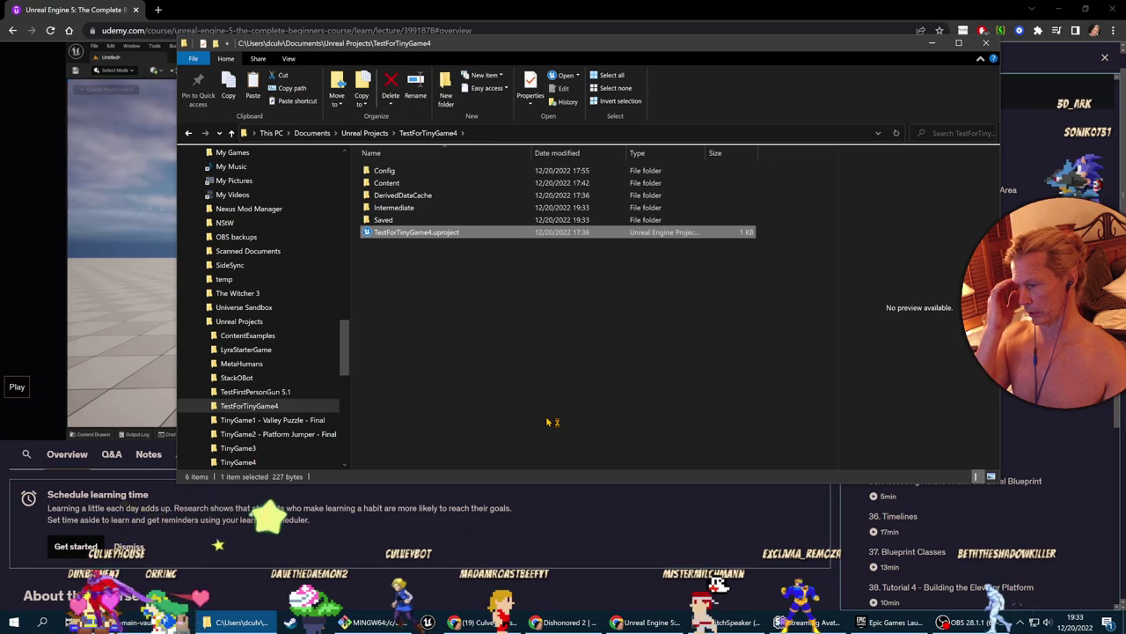
Watch the end of the Components lecture in the browser while the project loads, and pause at the start of the Volumes lecture
click(17, 427)
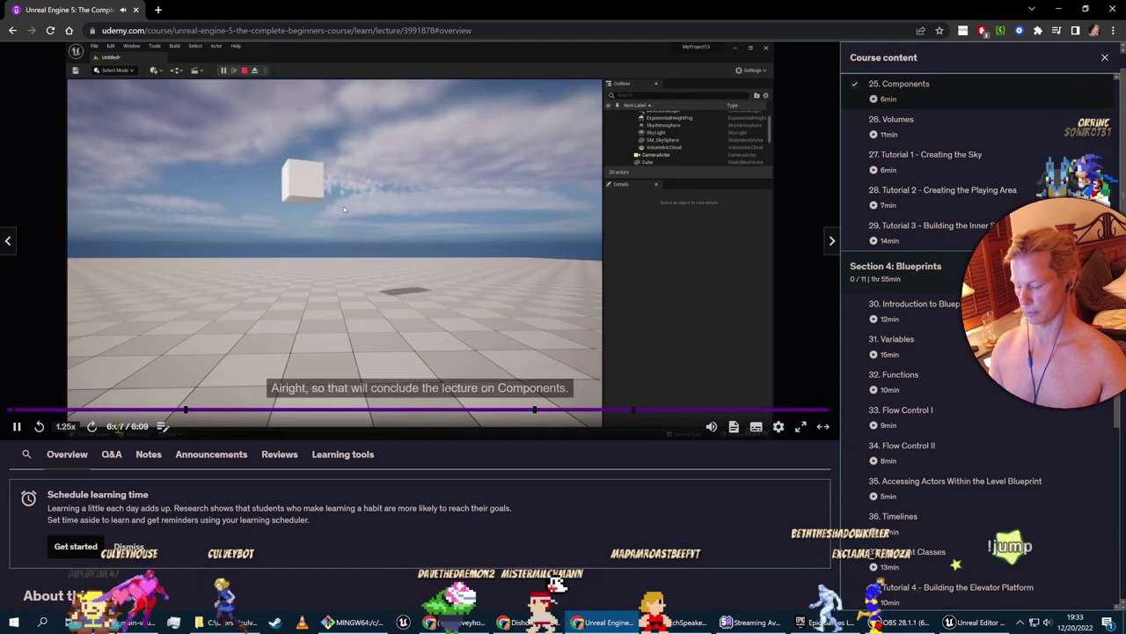
click(16, 426)
key(alt+Tab)
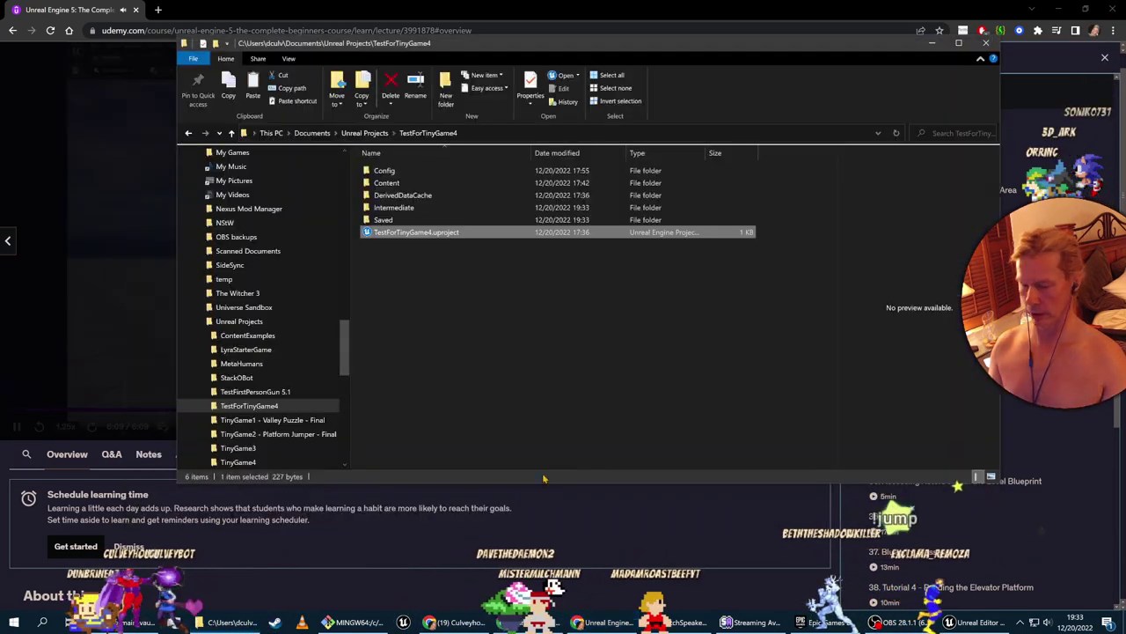
click(974, 622)
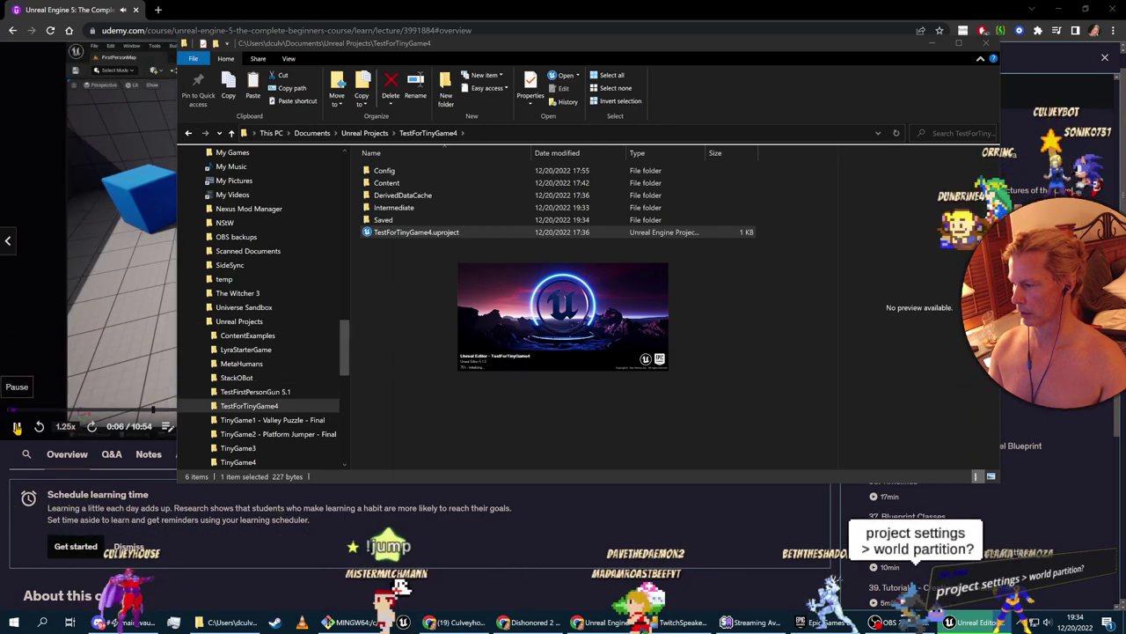
click(16, 425)
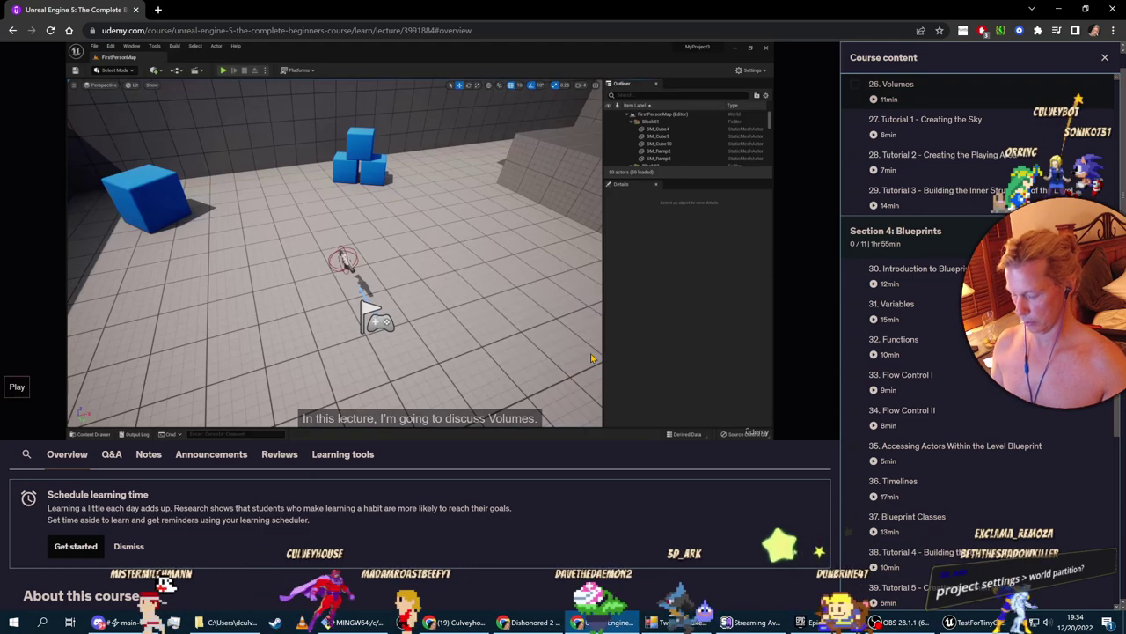
mouse_move(506, 252)
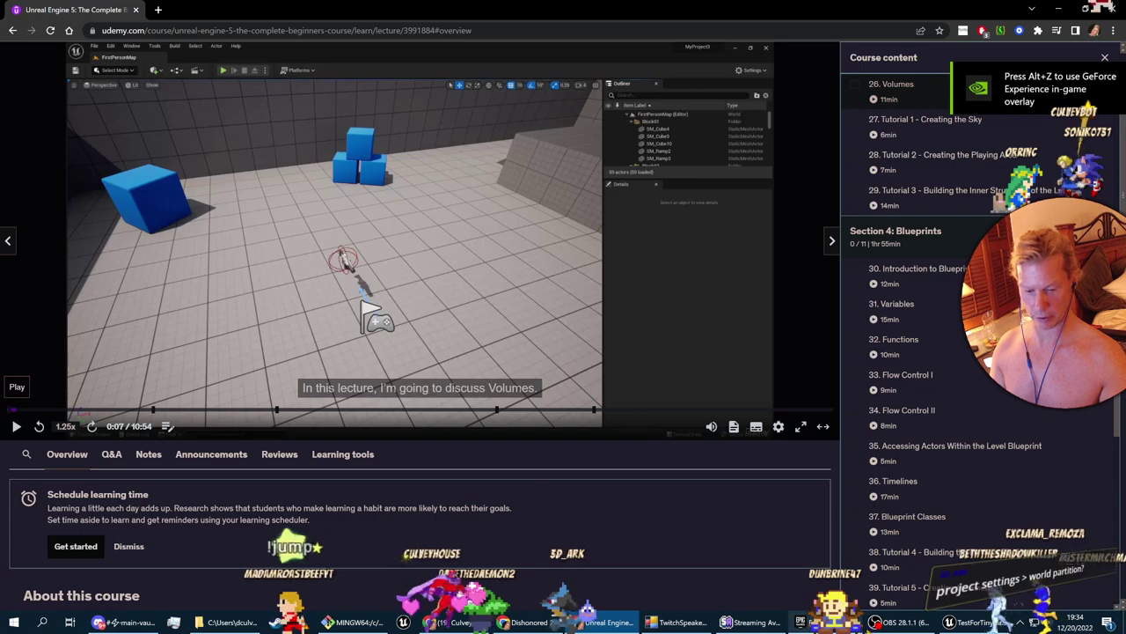
Switch to the Unreal editor, bring the flashlights into view, and open the settings of Flashlight4's rotating movement component
key(alt+Tab)
key(s)
right_drag(617, 511, 679, 551)
key(w)
key(w)
key(s)
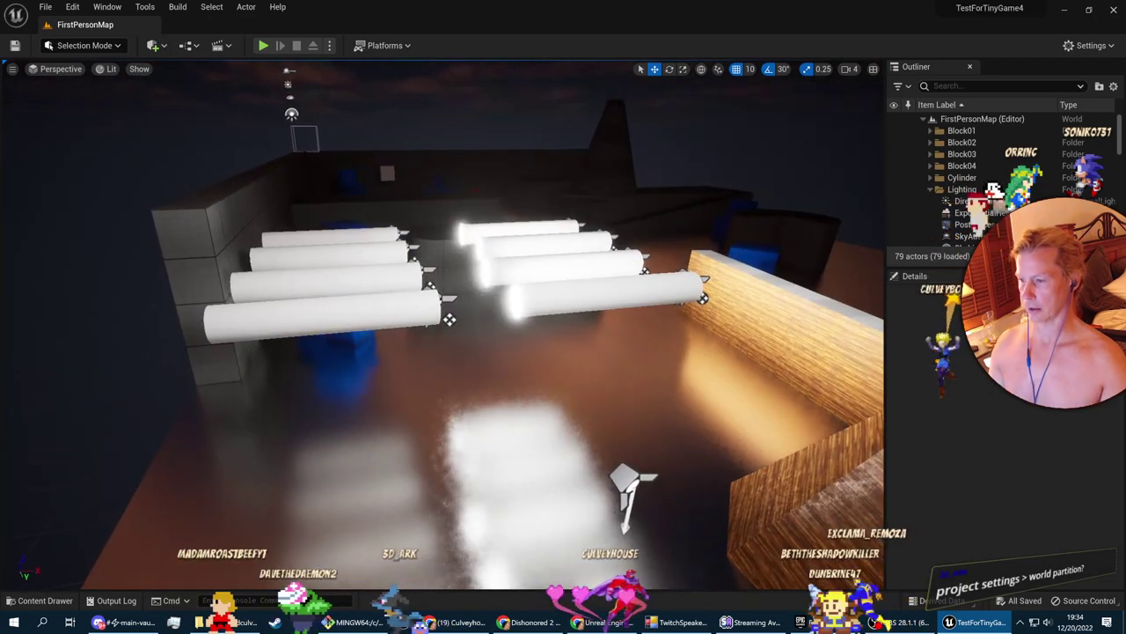
click(533, 298)
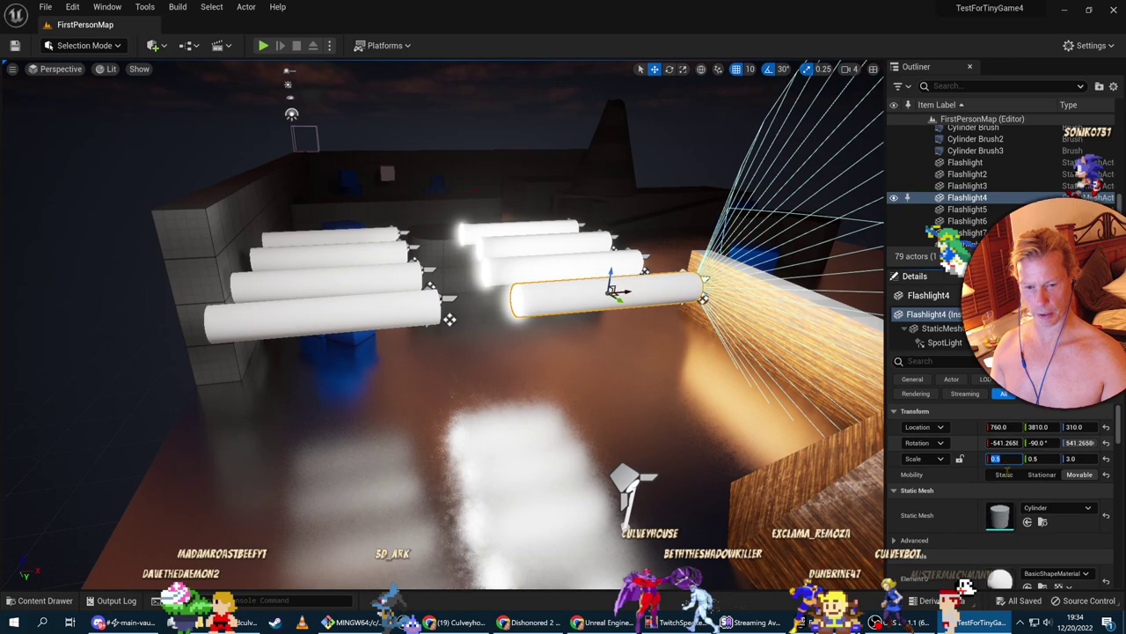
click(944, 342)
scroll(946, 347, down, 1)
click(945, 342)
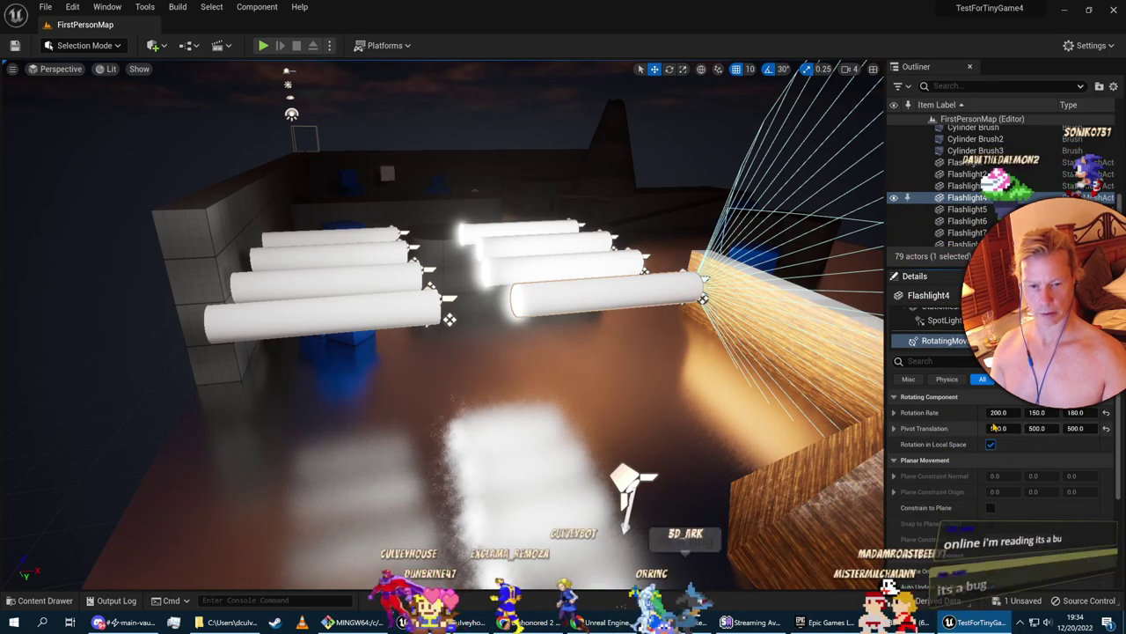
Select all eight flashlights together in the level and check which settings they offer as a group
click(363, 308)
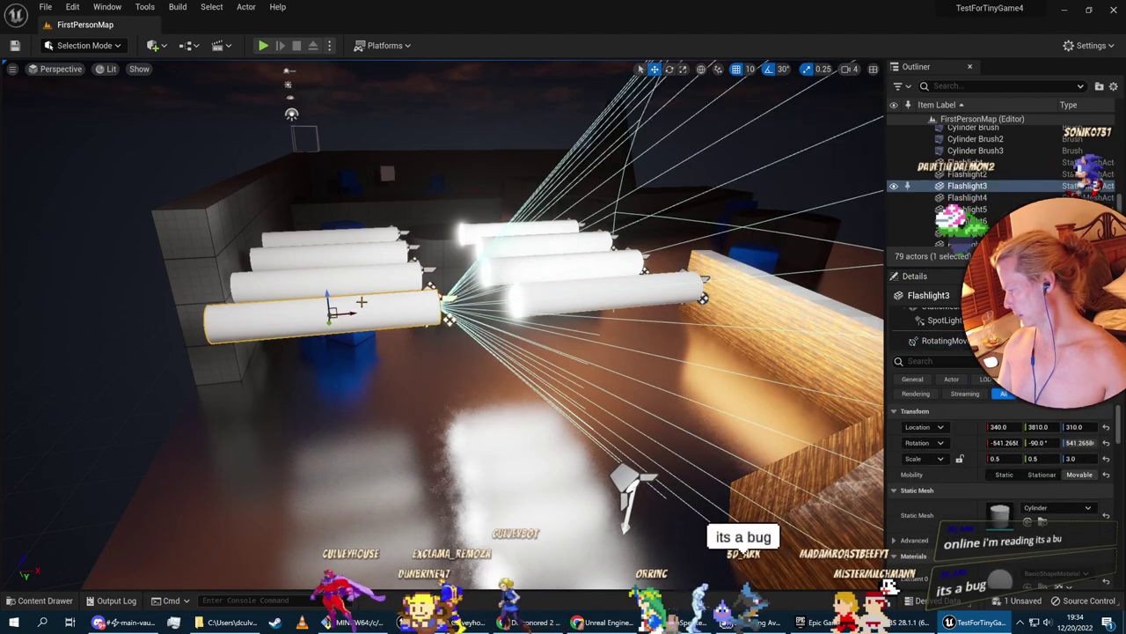
ctrl+click(350, 280)
ctrl+click(357, 253)
ctrl+click(364, 237)
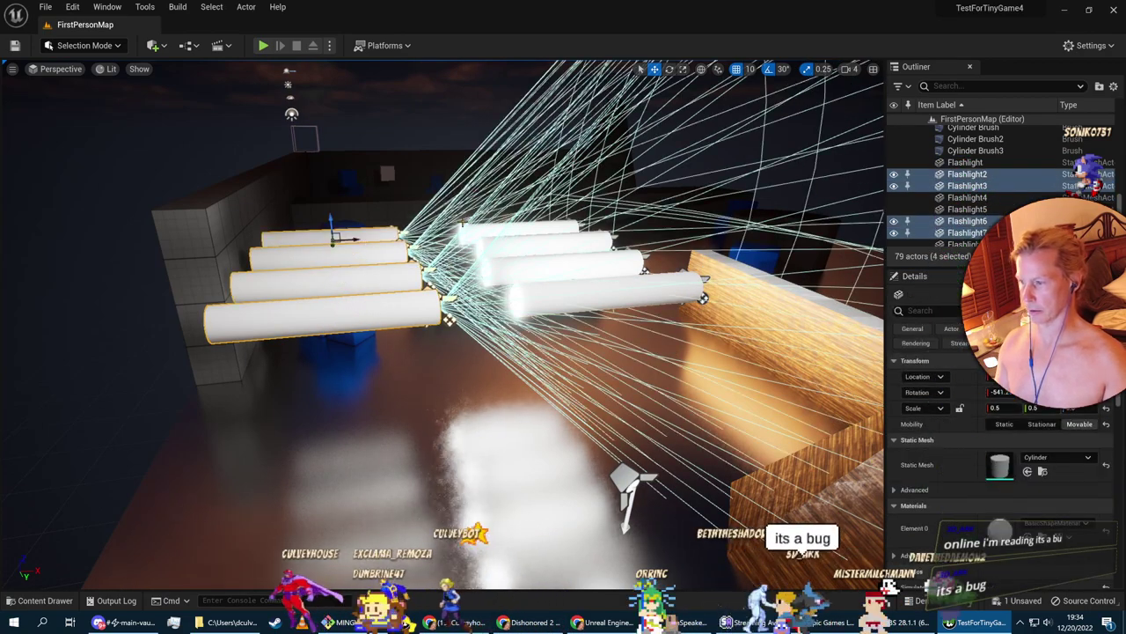
ctrl+click(528, 231)
ctrl+click(541, 244)
ctrl+click(562, 263)
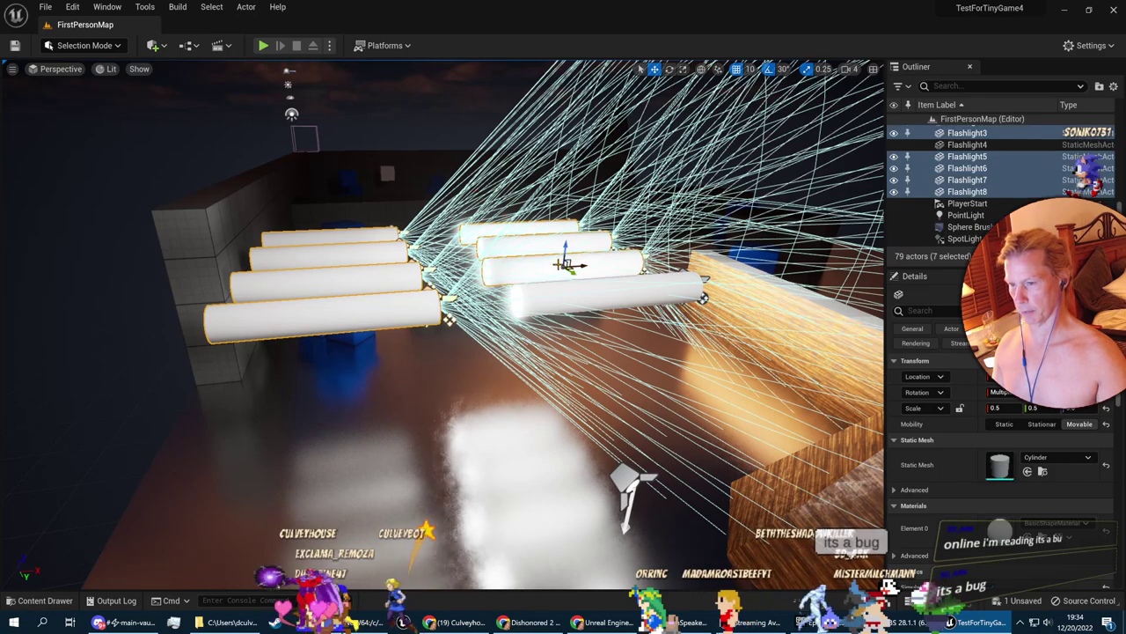
ctrl+click(626, 297)
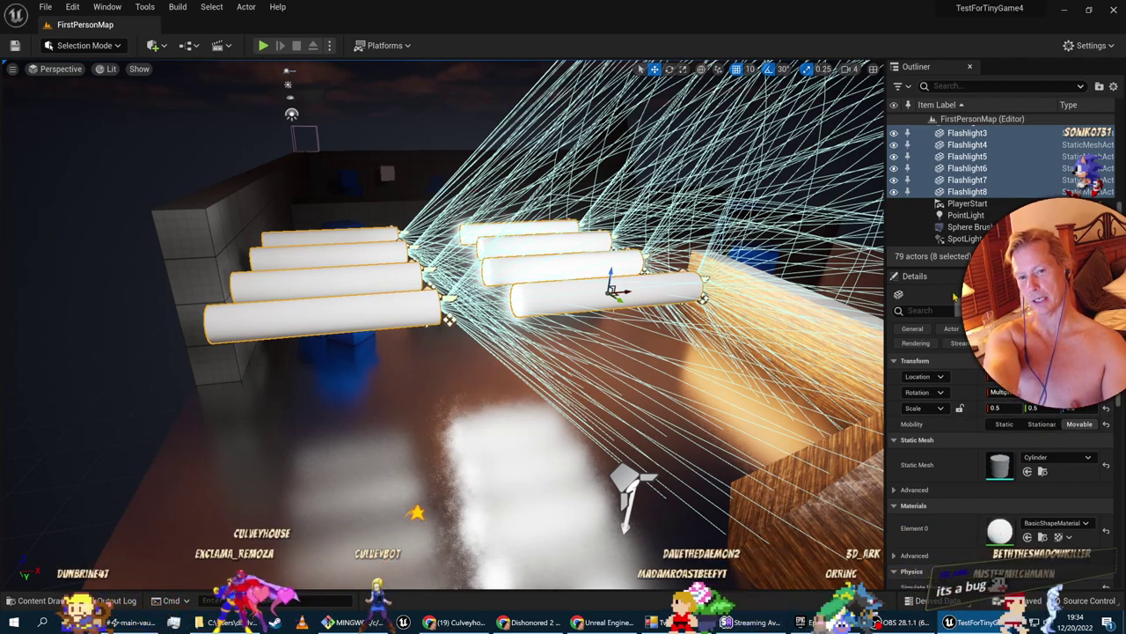
scroll(985, 203, up, 2)
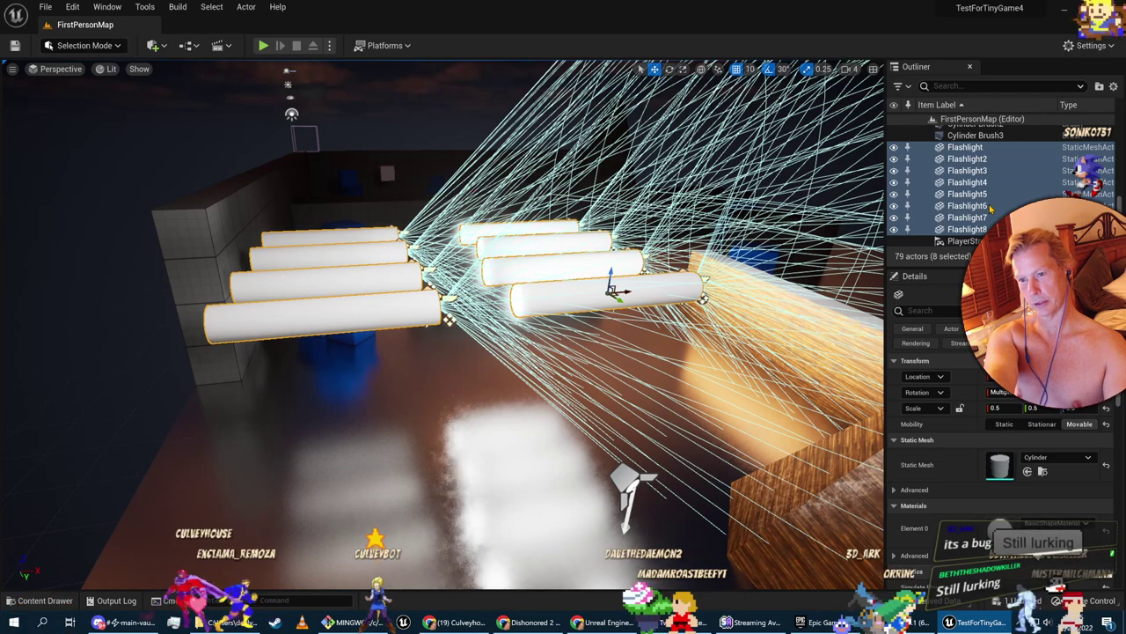
scroll(990, 208, down, 1)
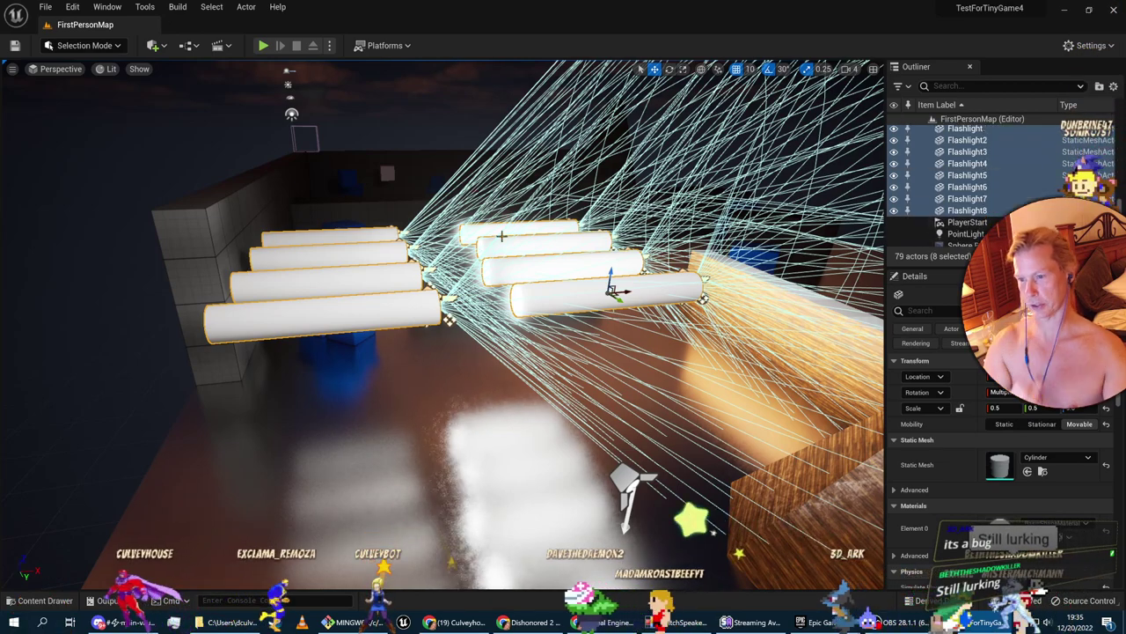
Open Flashlight3's rotating movement settings and play the level twice to examine how the flashlights spin
click(380, 310)
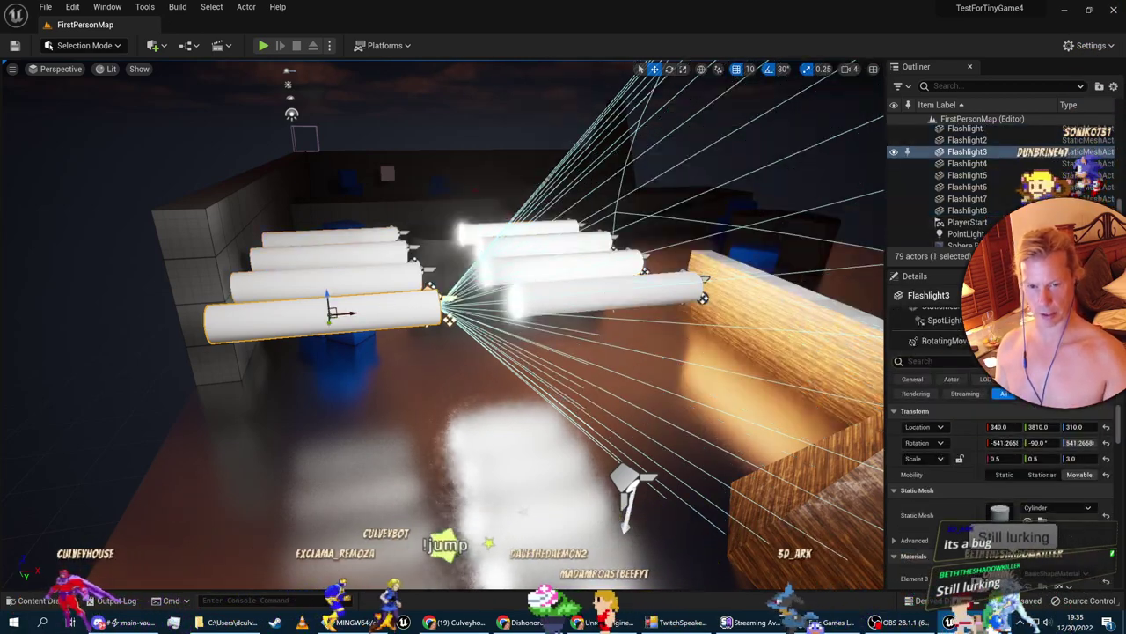
click(946, 340)
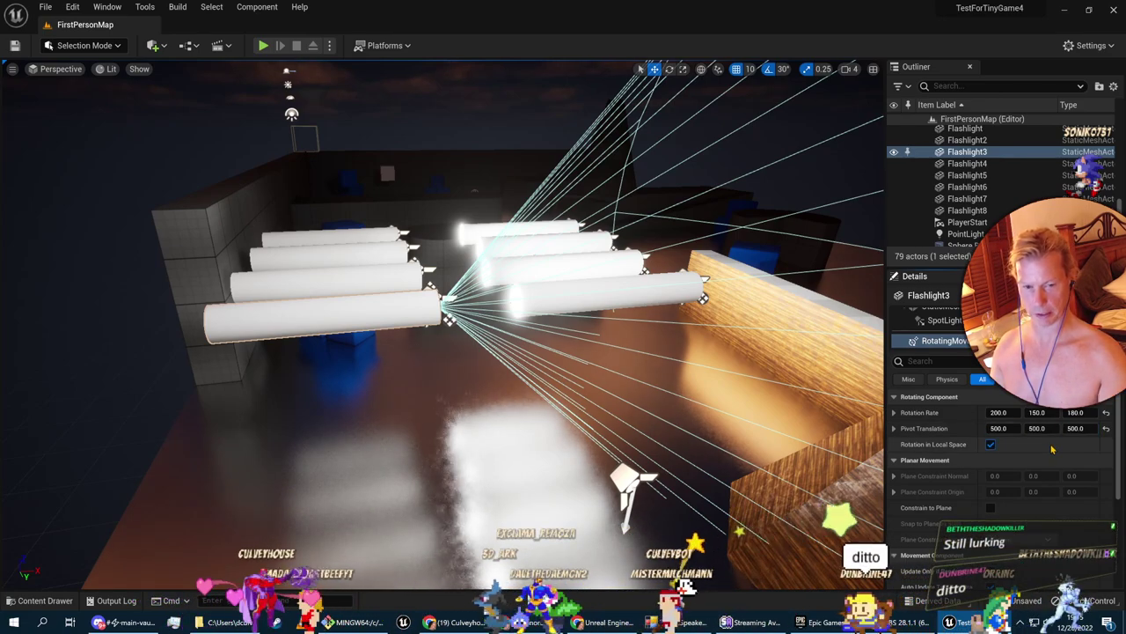
click(263, 46)
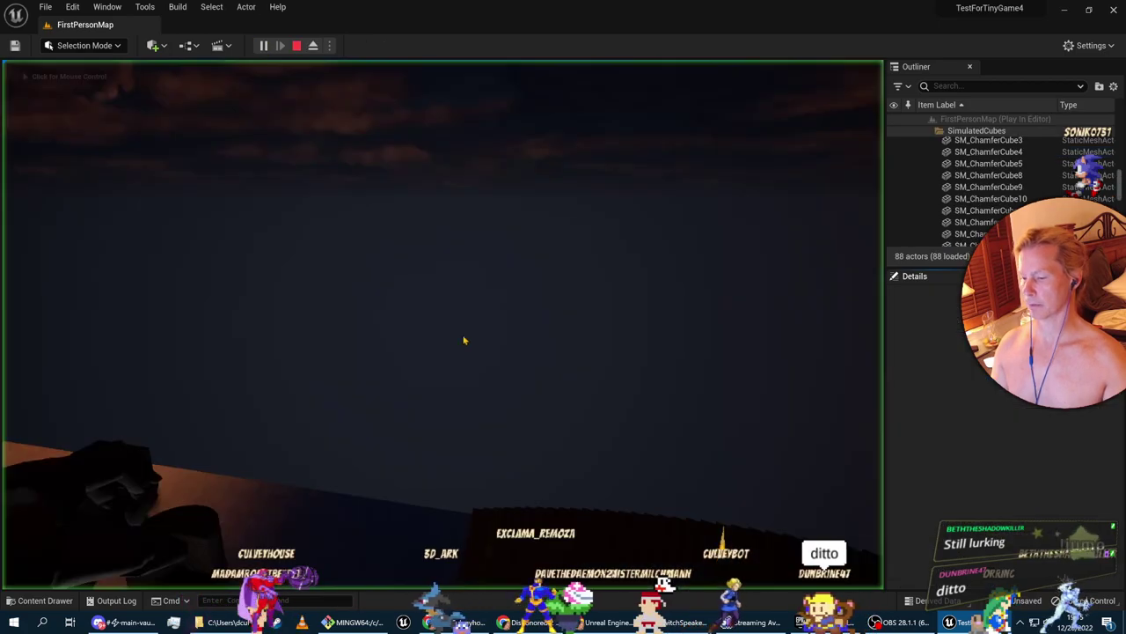
key(w)
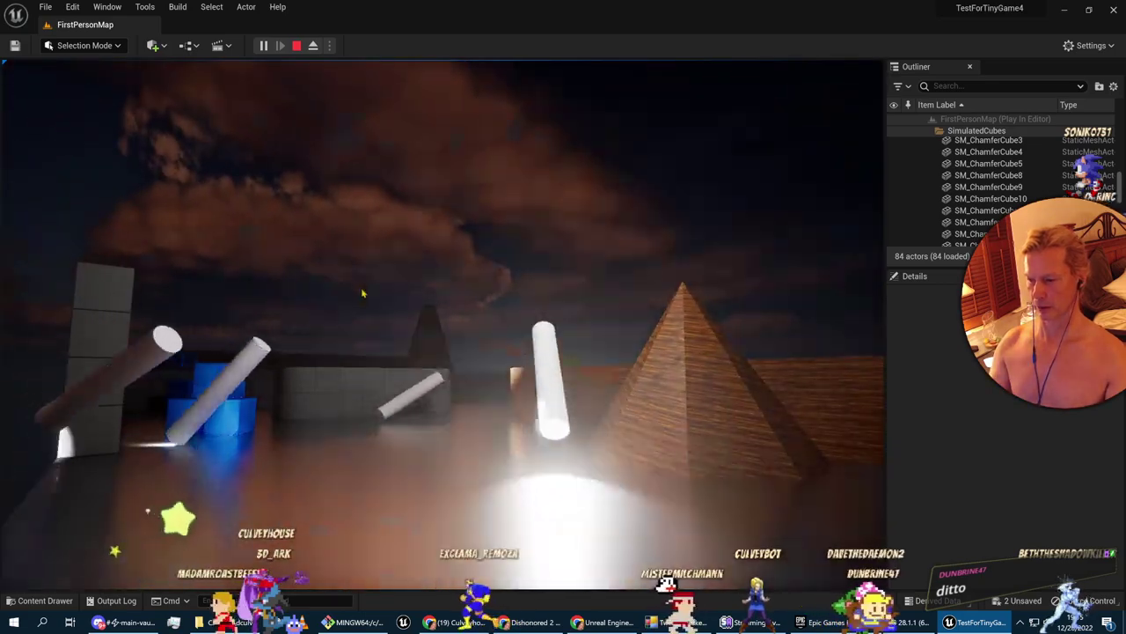
key(Escape)
click(263, 44)
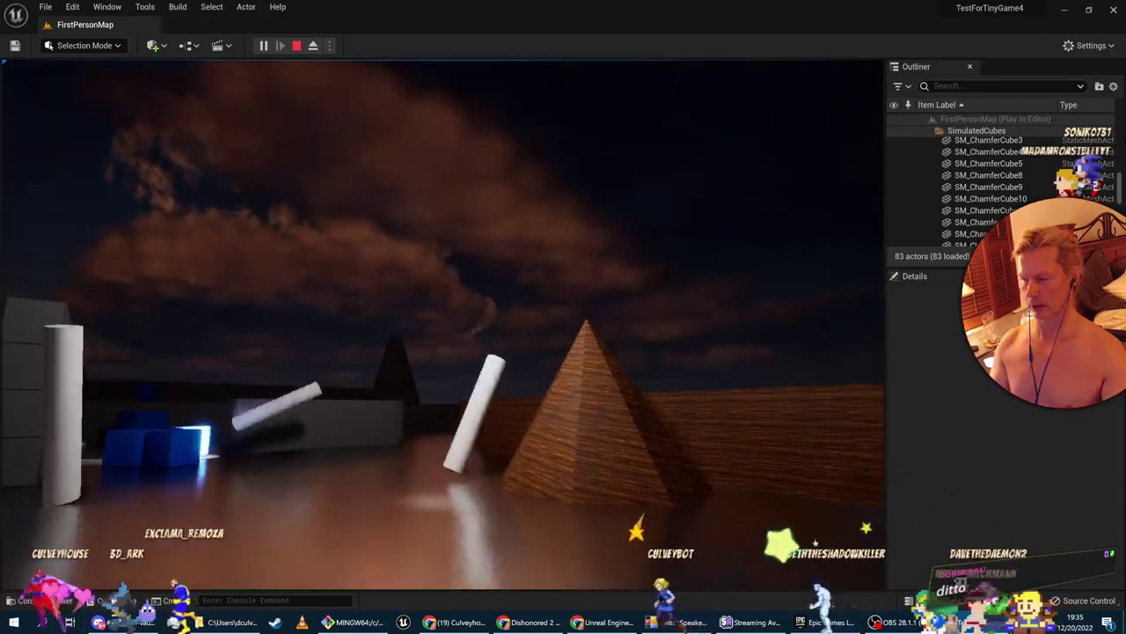
key(Escape)
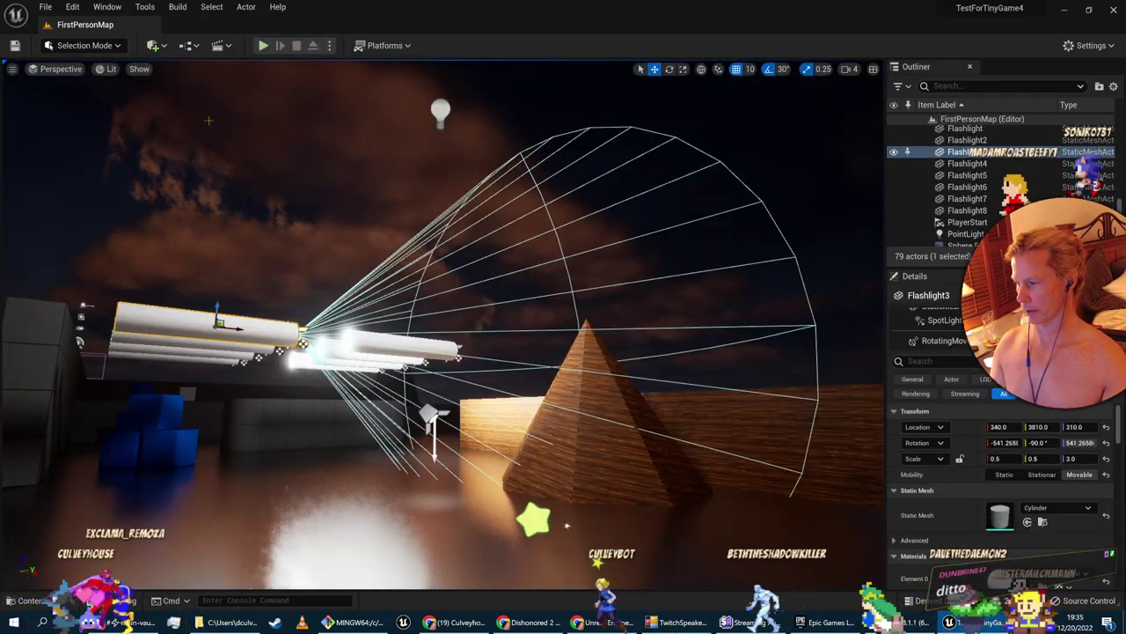
Move Flashlight3 away from the other flashlights and down close to the floor, at X 650 and Y 3810
drag(240, 330, 448, 347)
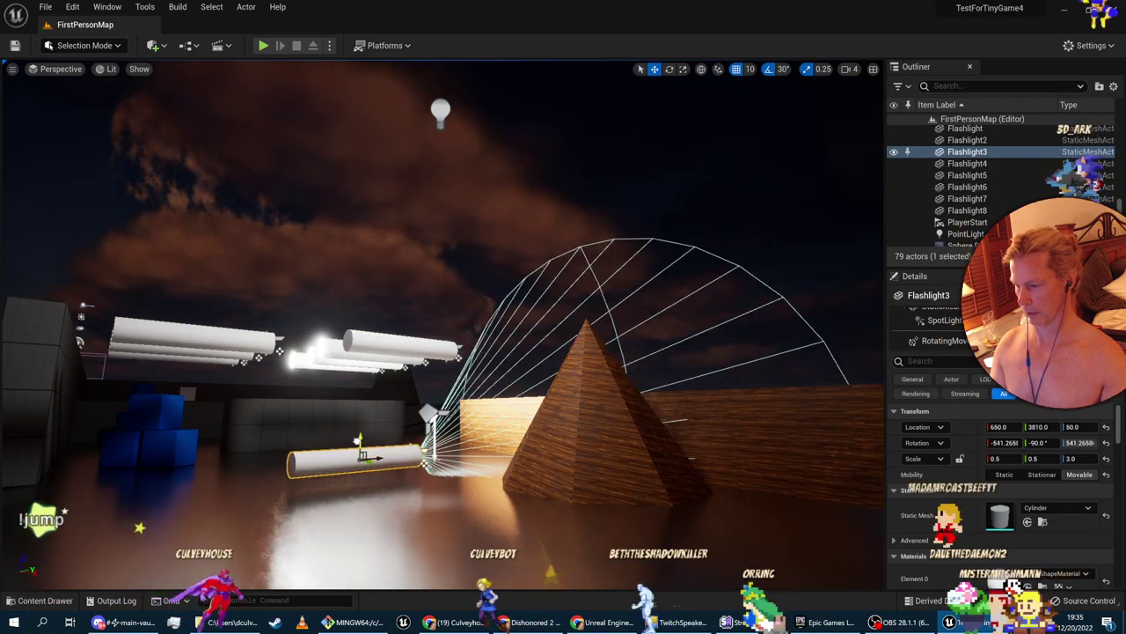
mouse_move(294, 174)
right_down()
mouse_move(255, 216)
mouse_move(294, 175)
right_up()
key(w)
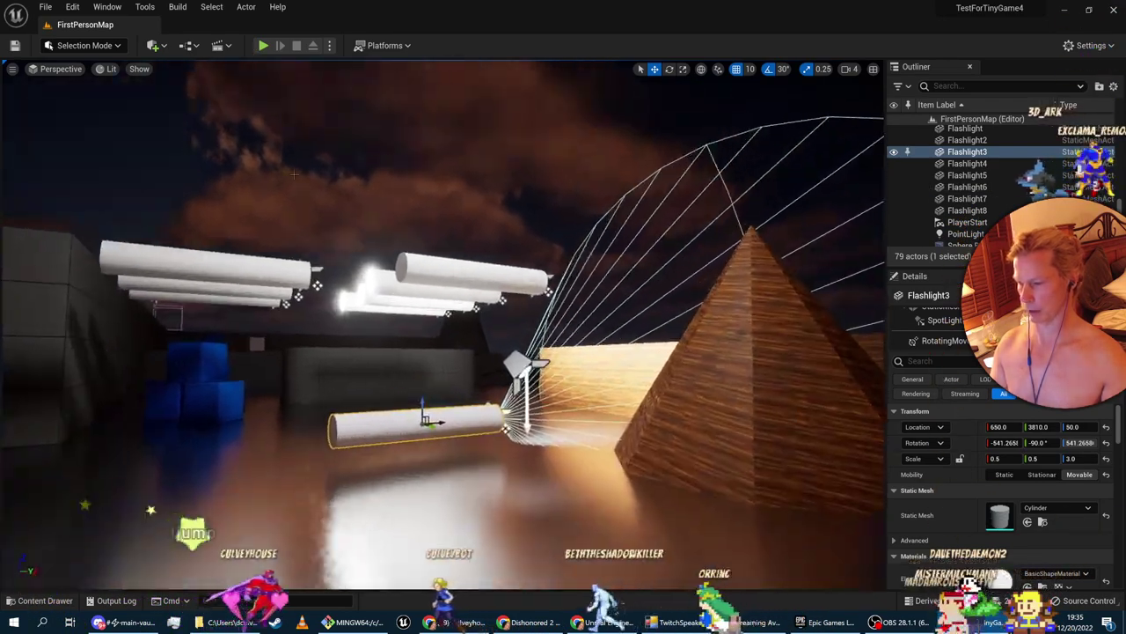
Set the player to spawn at the current camera location, and play the level, walking toward the spinning flashlights and pyramid
click(328, 46)
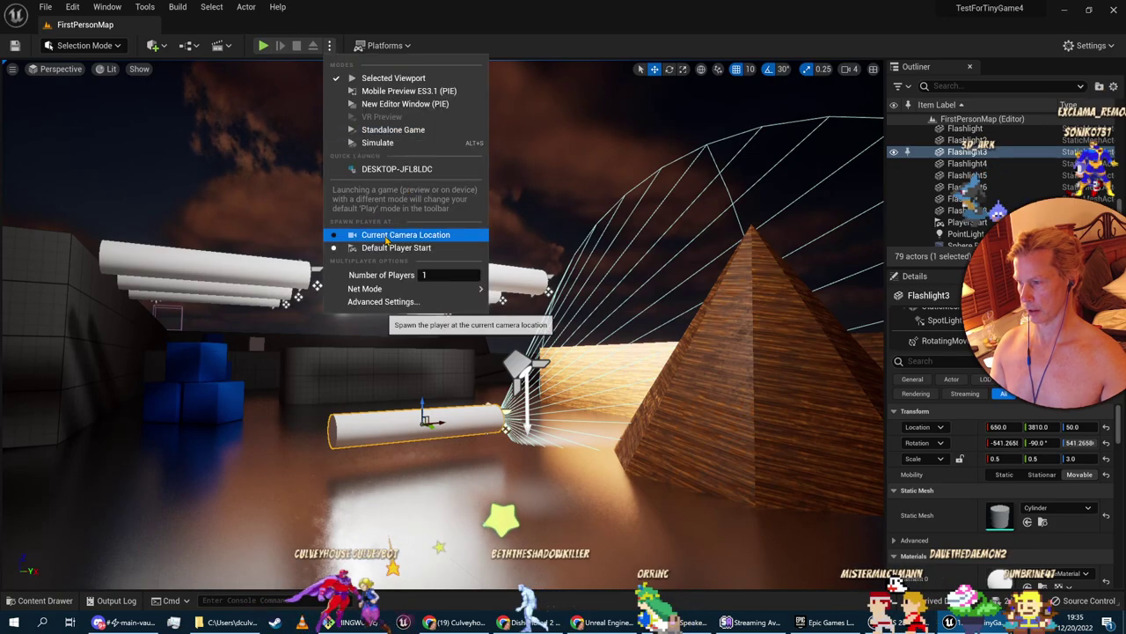
click(396, 235)
click(262, 47)
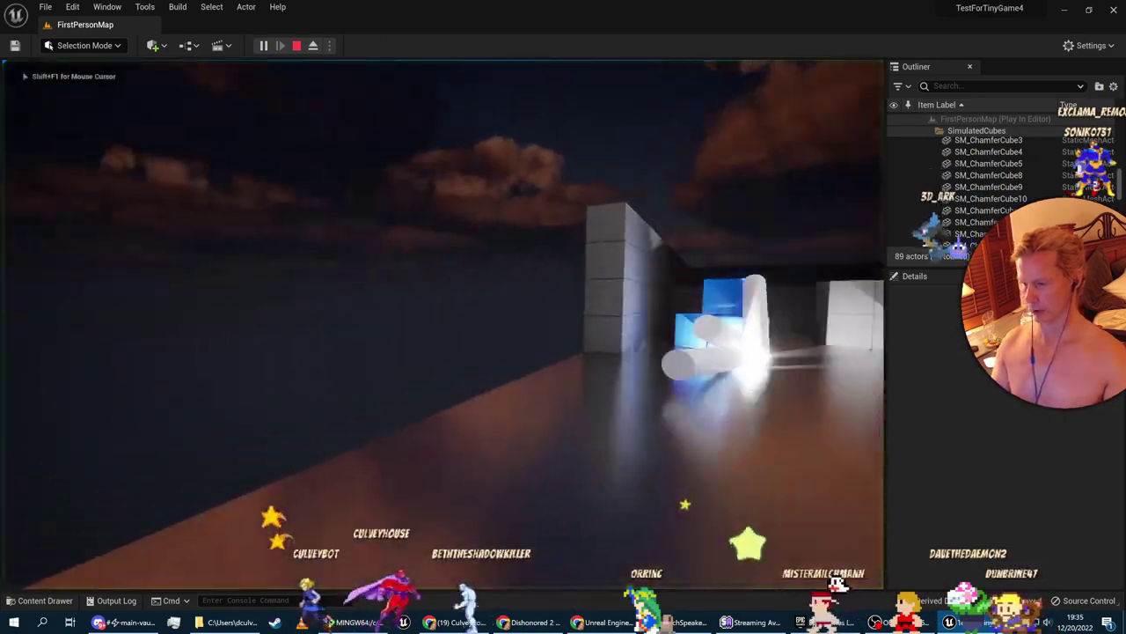
key(w)
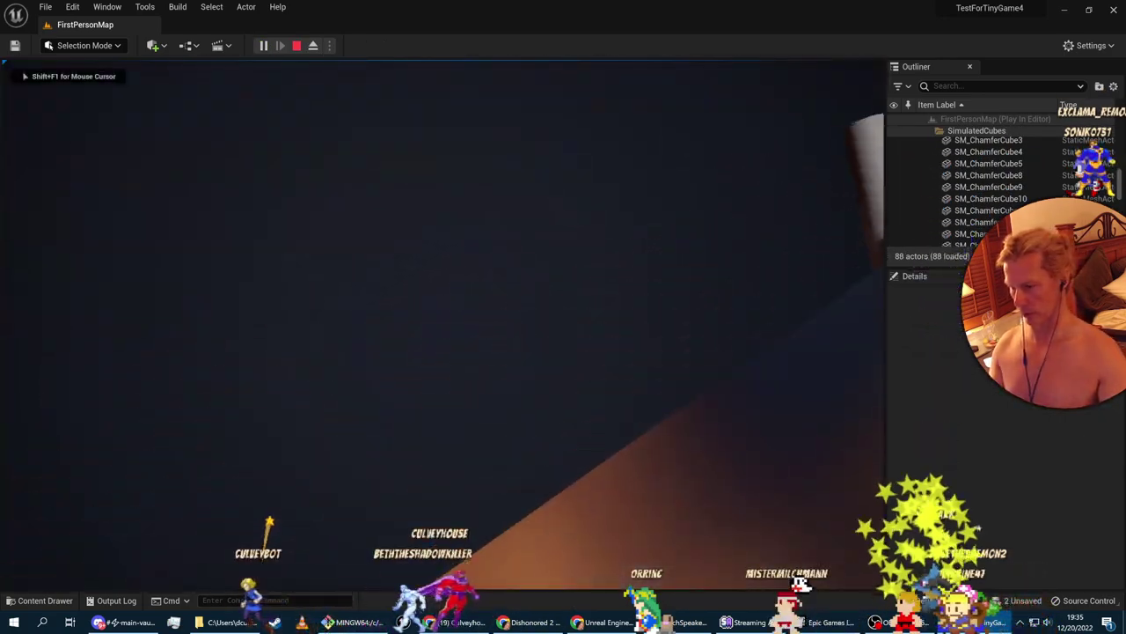
key(w)
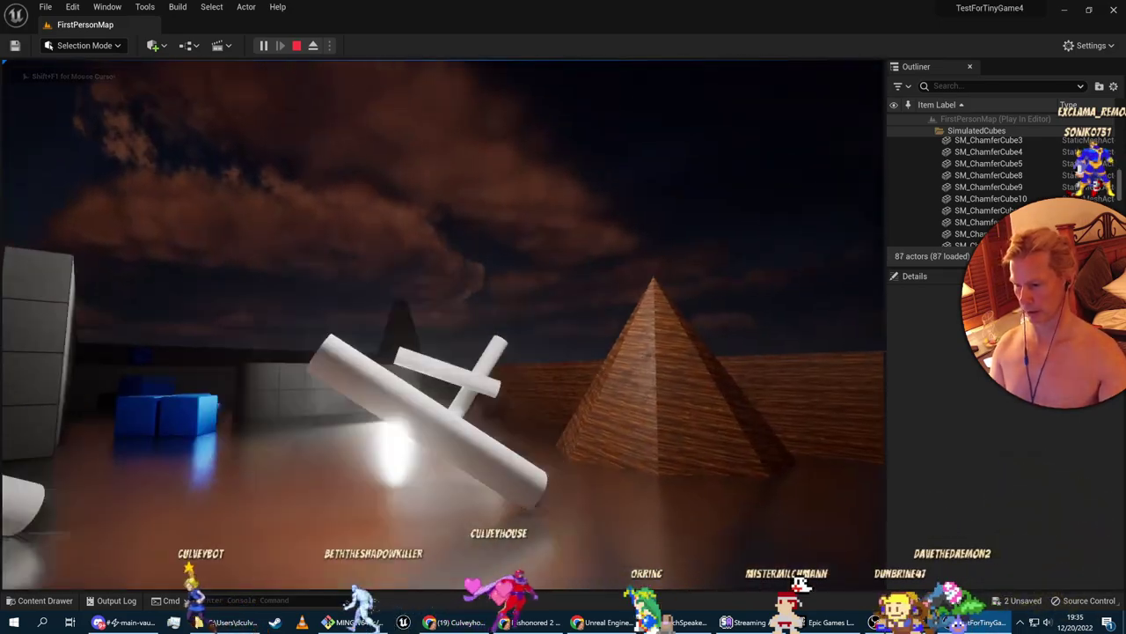
key(w)
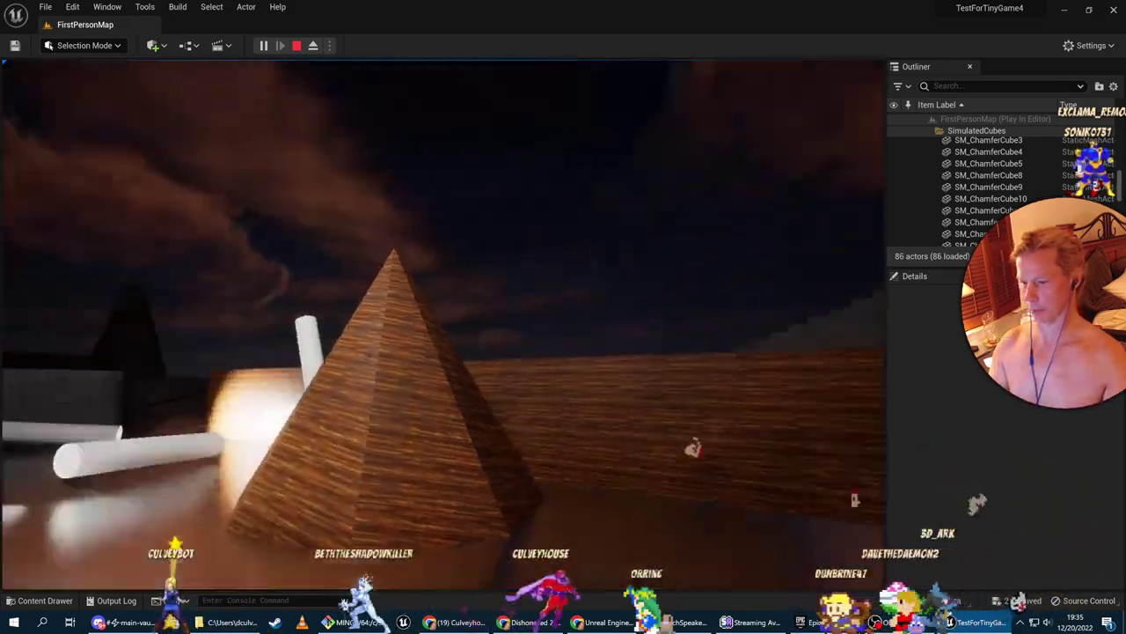
key(Escape)
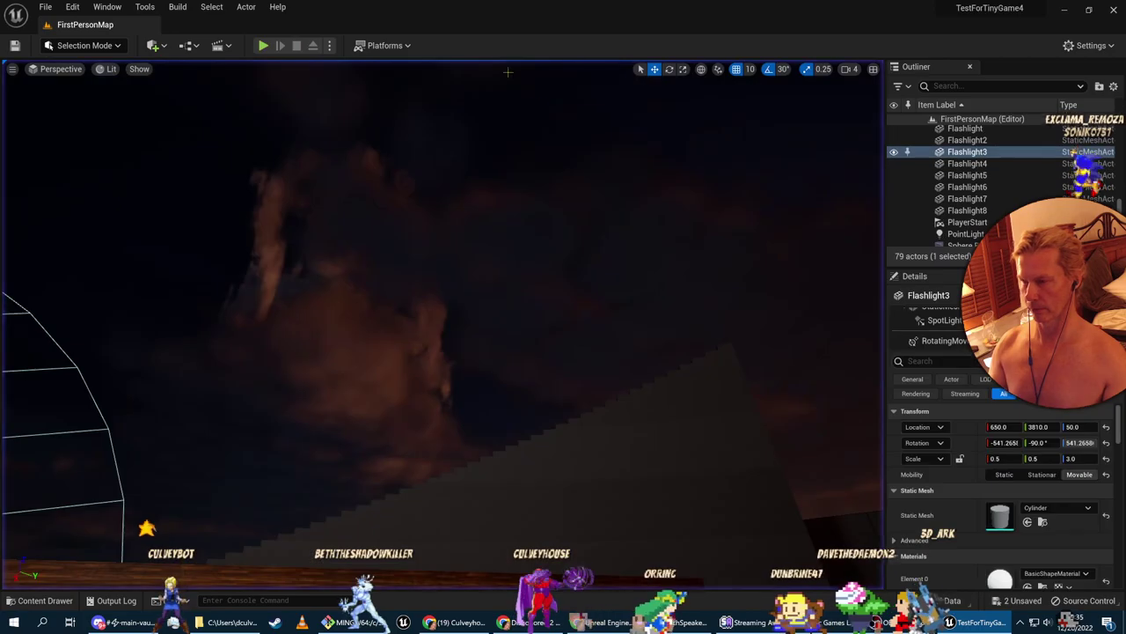
Play the level again and walk past the pyramid to examine the flashlights and surroundings from other sides
click(263, 45)
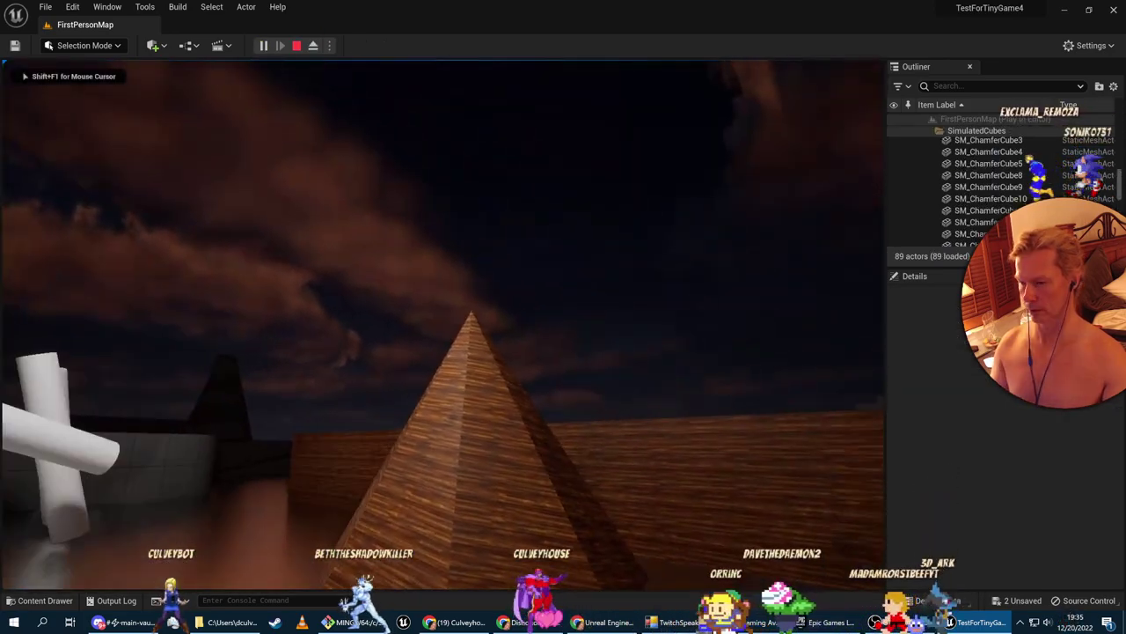
key(w)
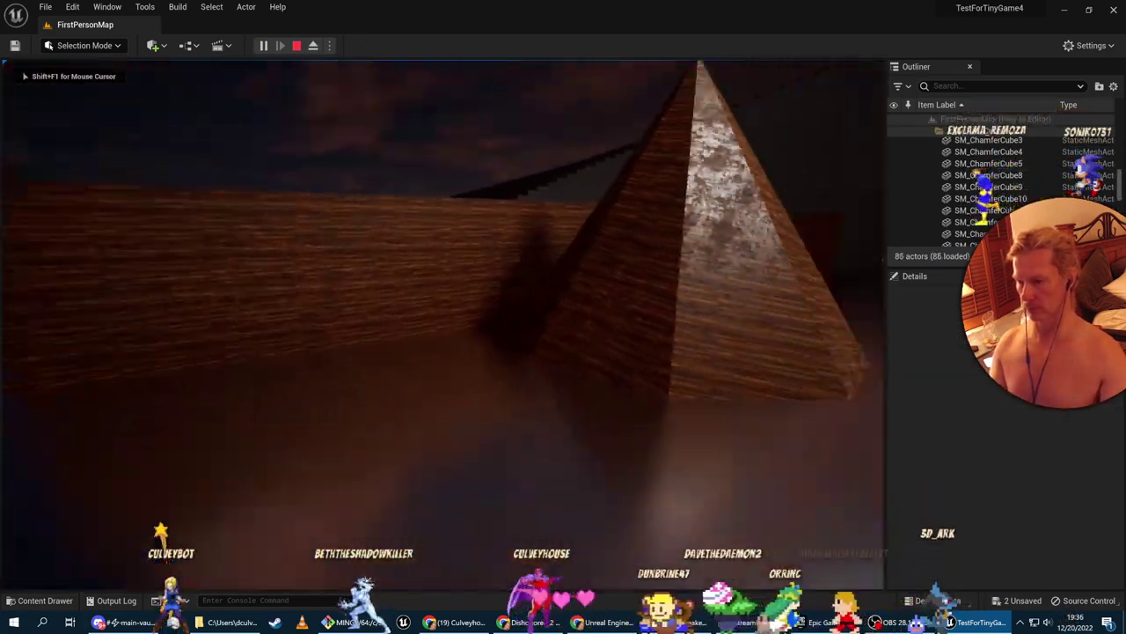
key(s)
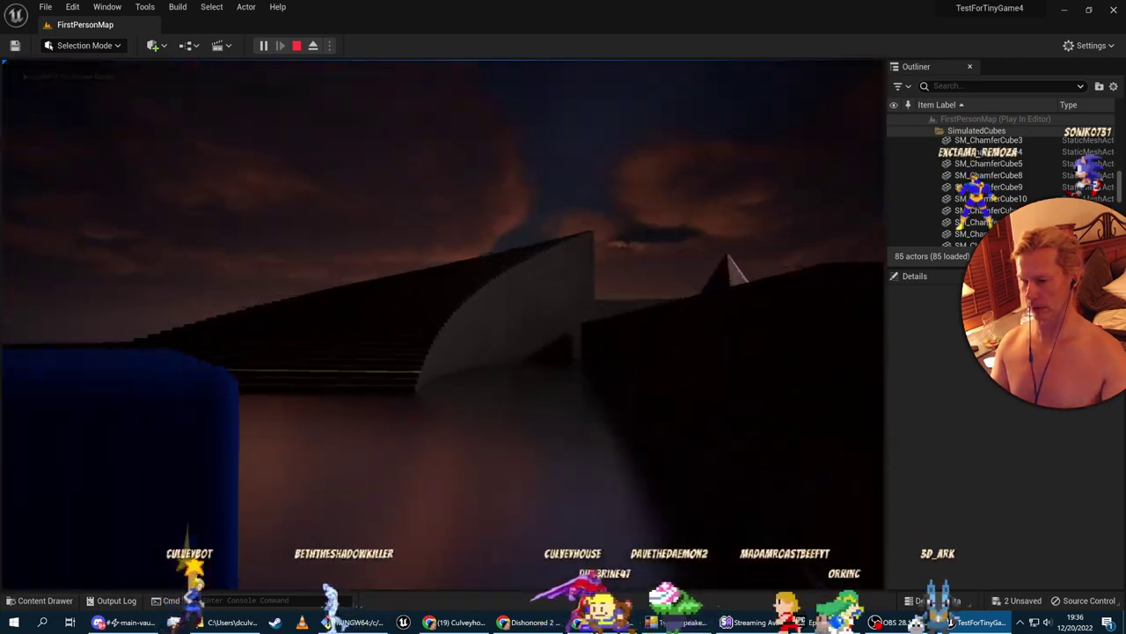
key(w)
key(Escape)
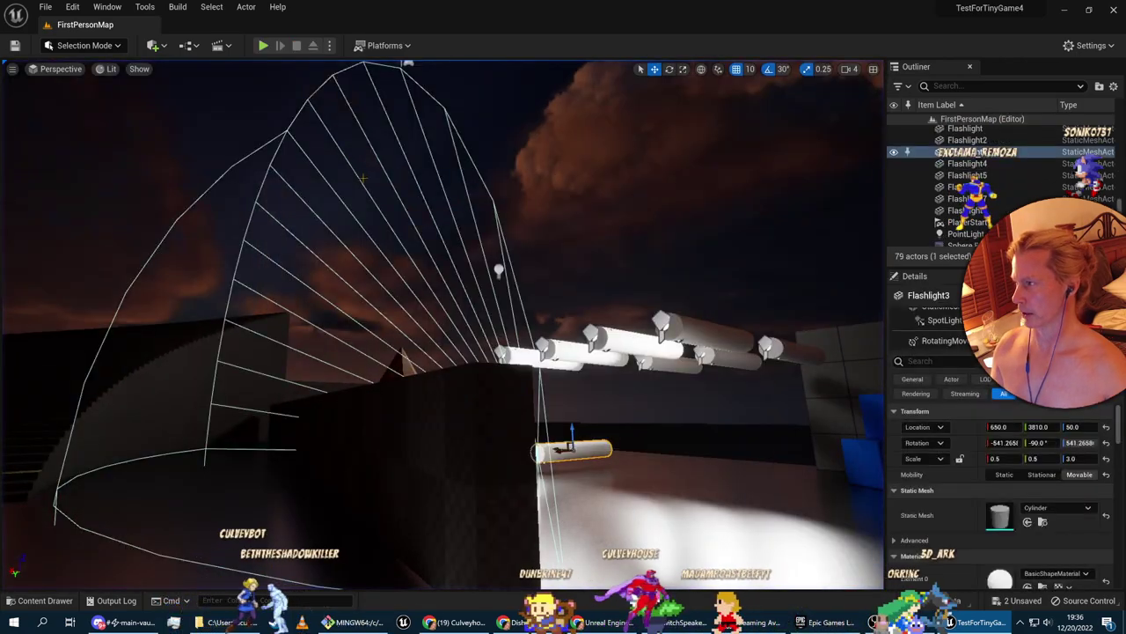
Switch to the Udemy course in the browser and watch the opening of lecture 26, Volumes, checking the music video briefly
key(alt+Tab)
scroll(955, 192, up, 2)
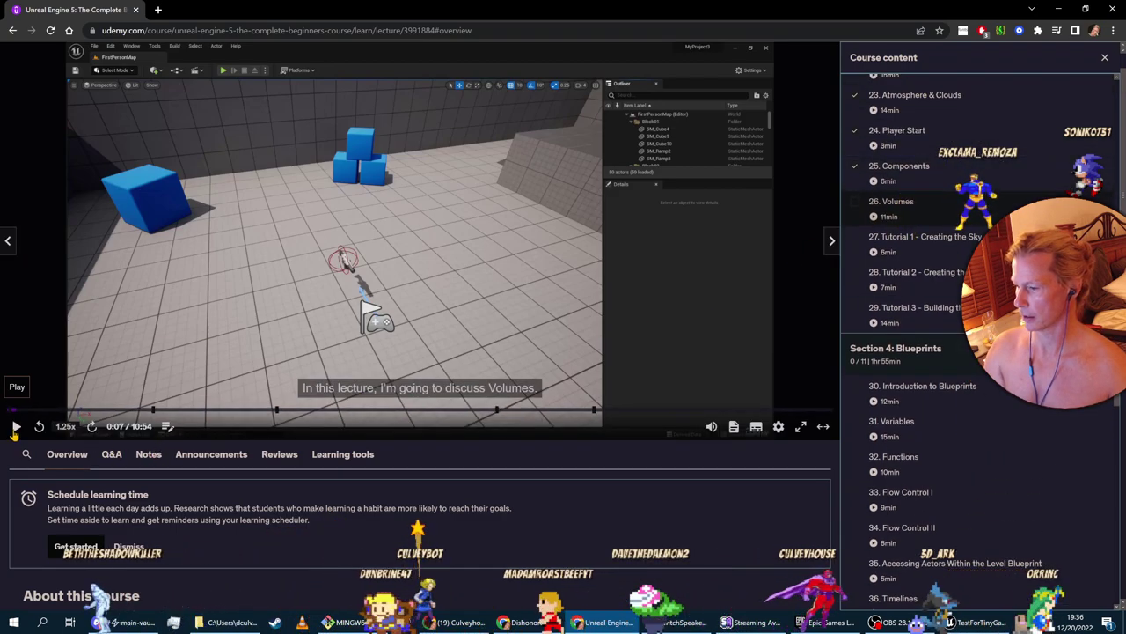
click(15, 430)
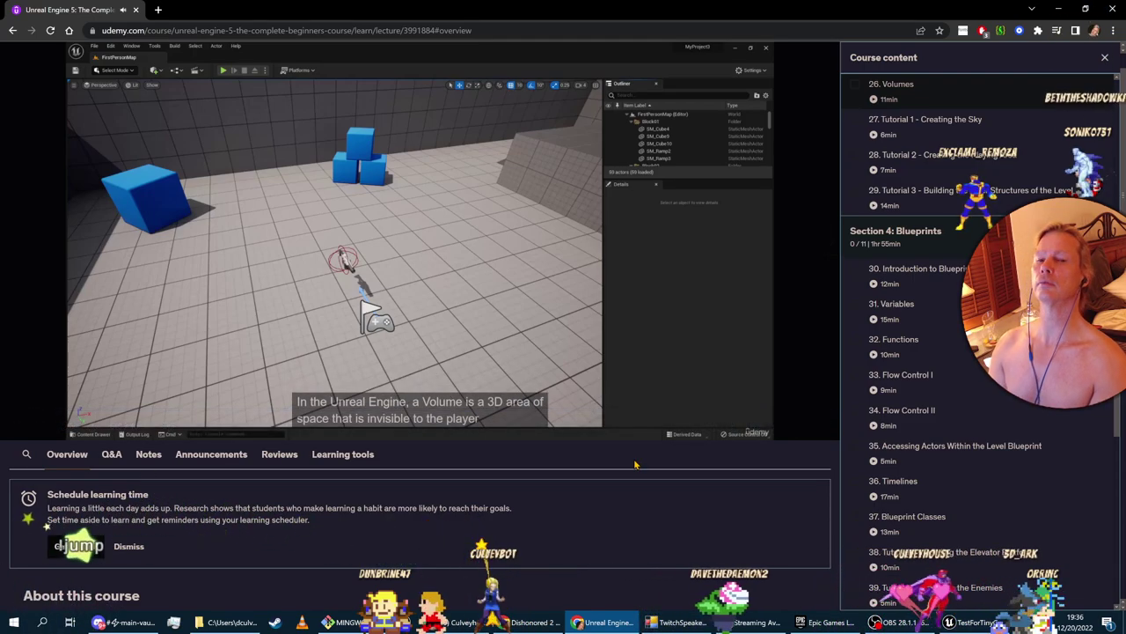
click(533, 622)
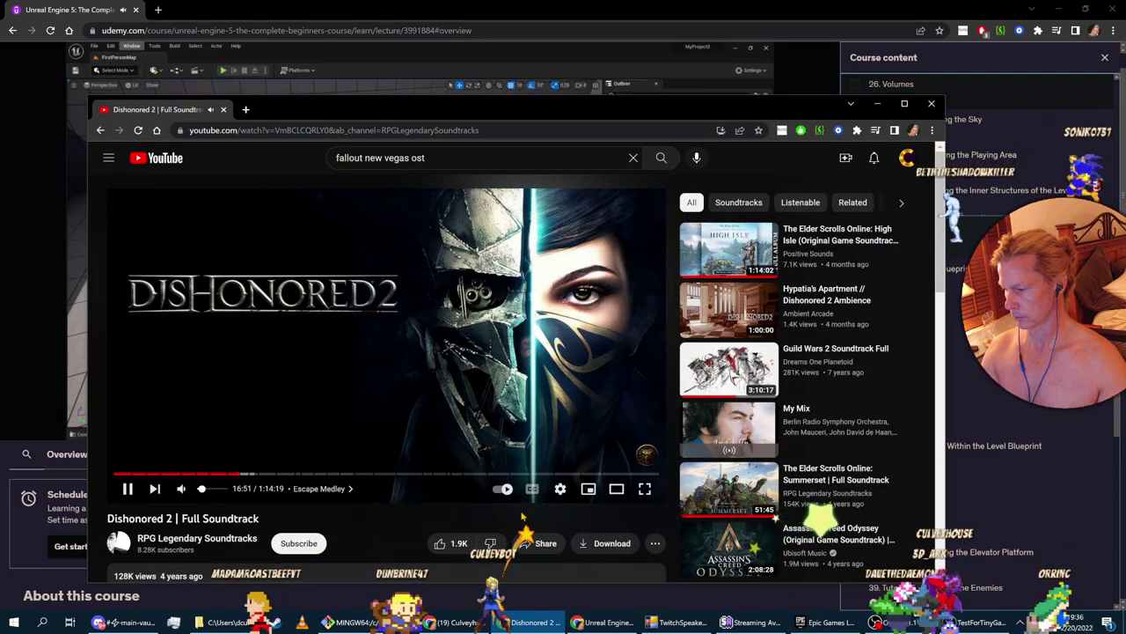
click(522, 585)
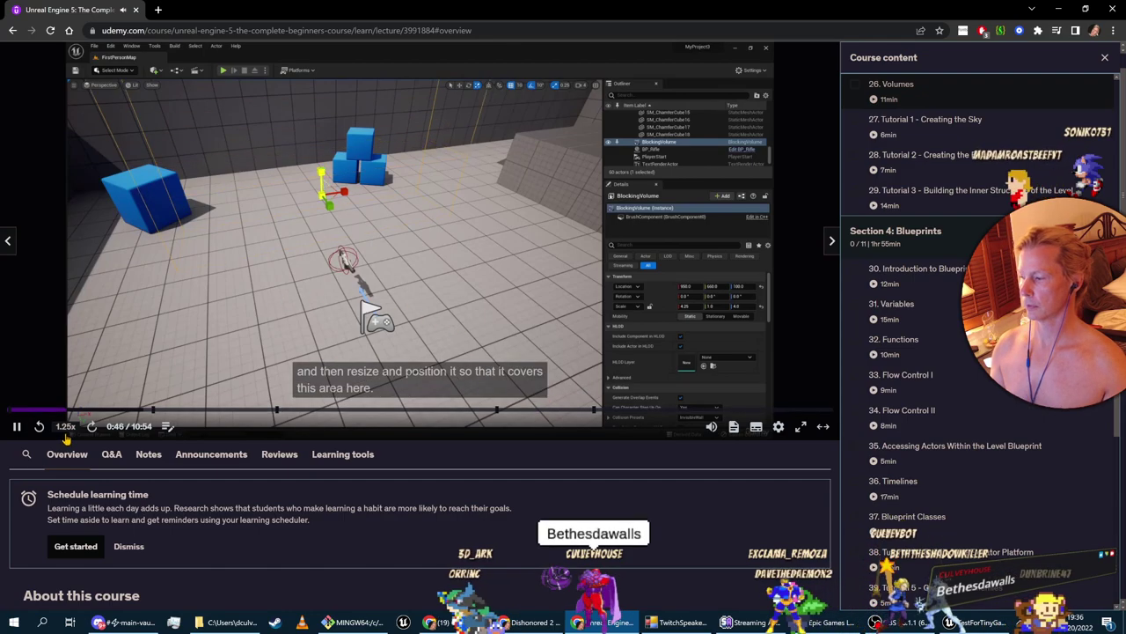
Switch to the Unreal editor and bring the open floor beside the pyramid and Flashlight3 into view
key(alt+Tab)
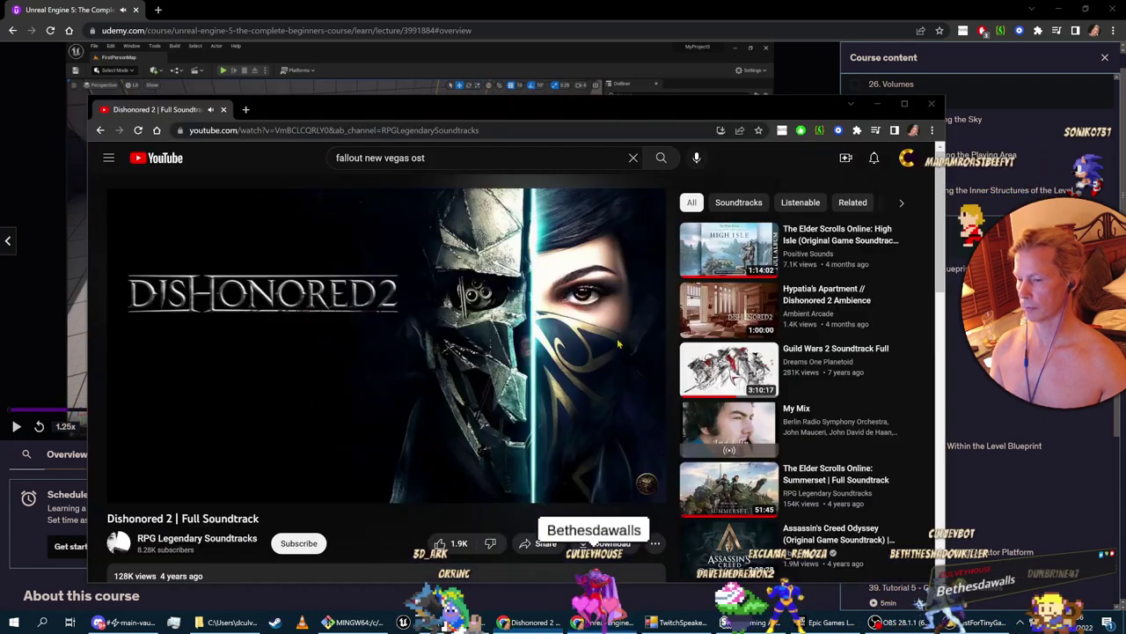
key(alt+Tab)
mouse_move(444, 325)
right_down()
mouse_move(493, 347)
mouse_move(506, 334)
mouse_move(471, 360)
mouse_move(444, 330)
right_up()
key(w)
right_drag(611, 384, 379, 396)
key(s)
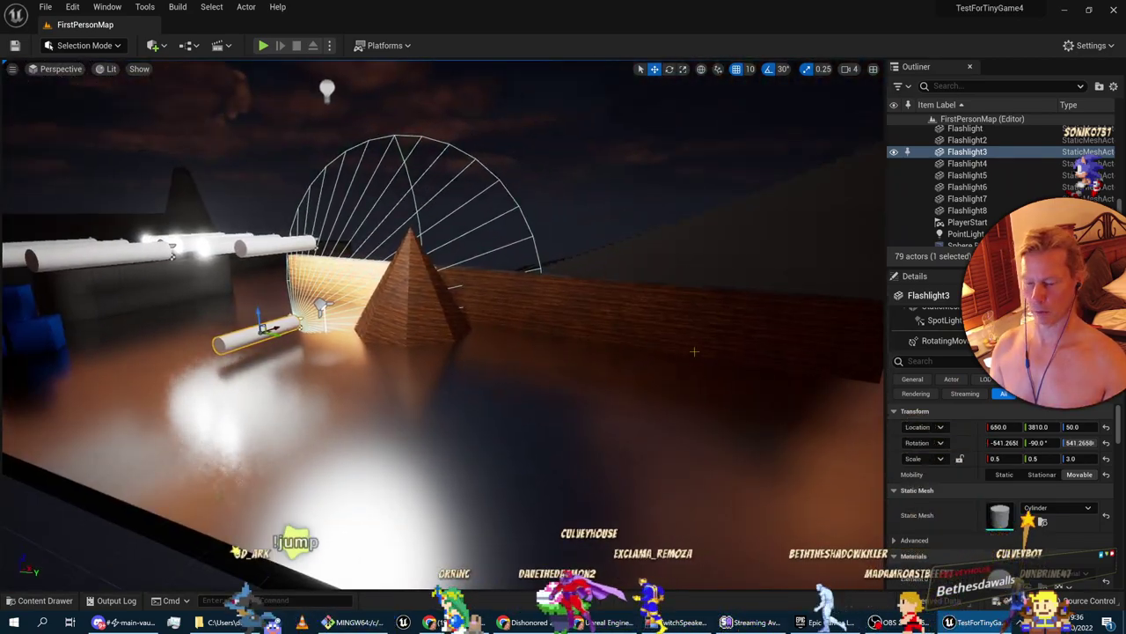
Return to the Volumes lecture, rewind it to the explanation of the Blocking Volume, and pause it there
key(alt+Tab)
key(alt+Tab)
key(alt+Tab)
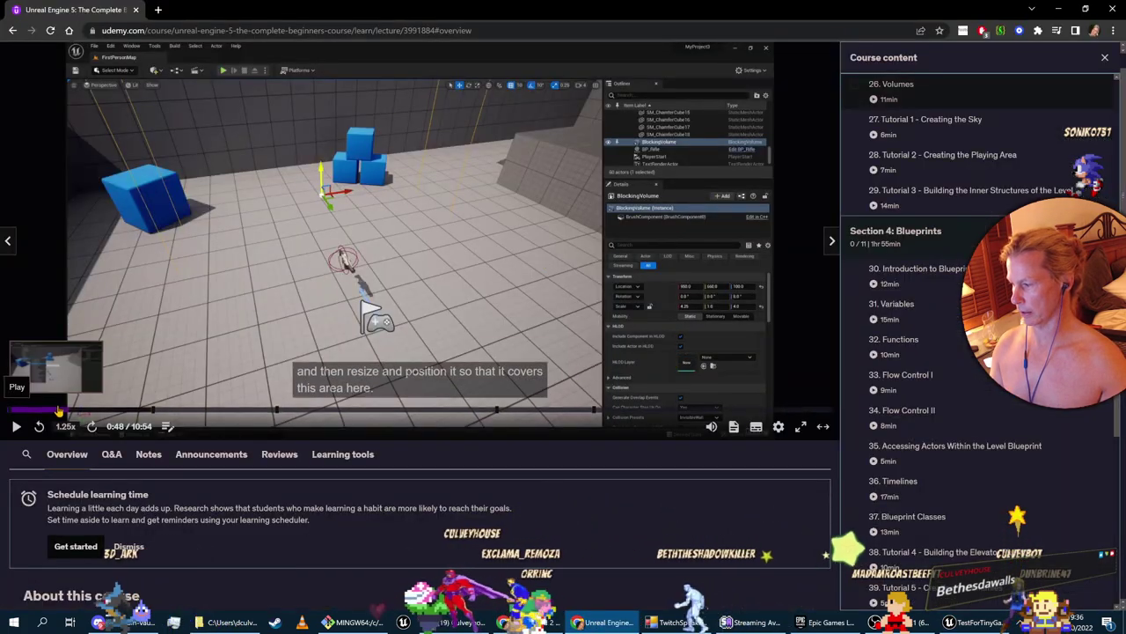
click(58, 411)
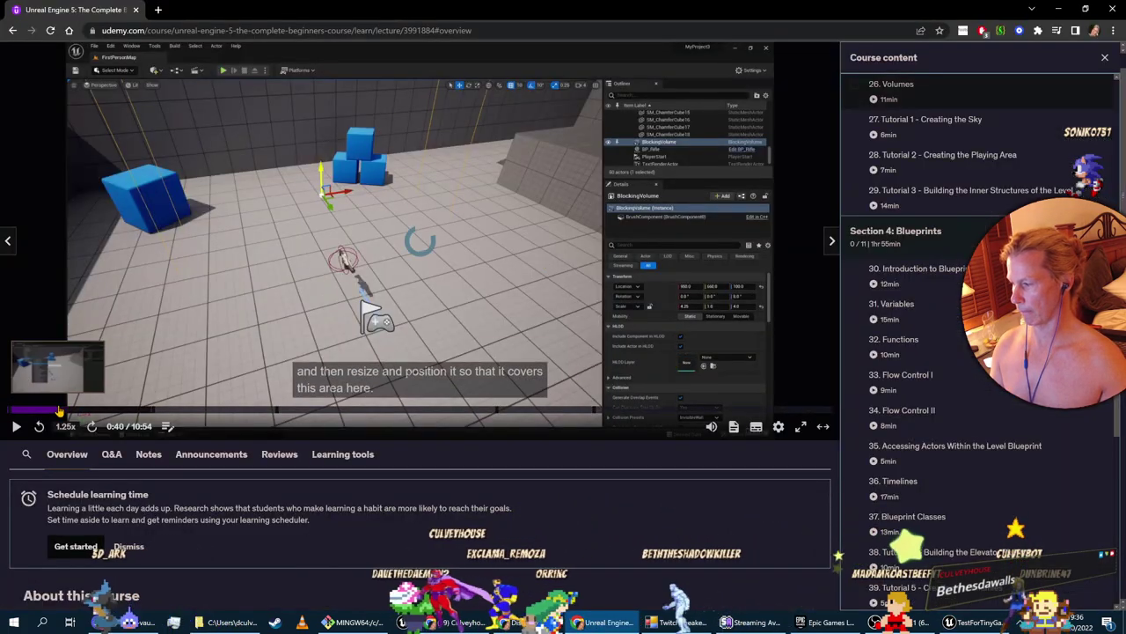
click(16, 426)
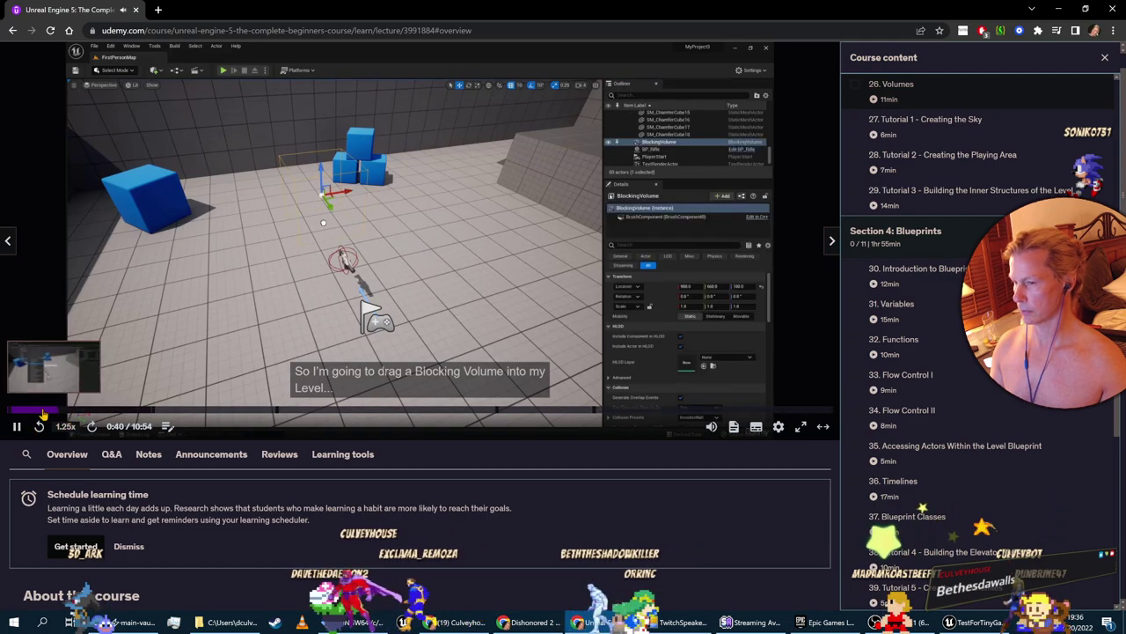
click(42, 411)
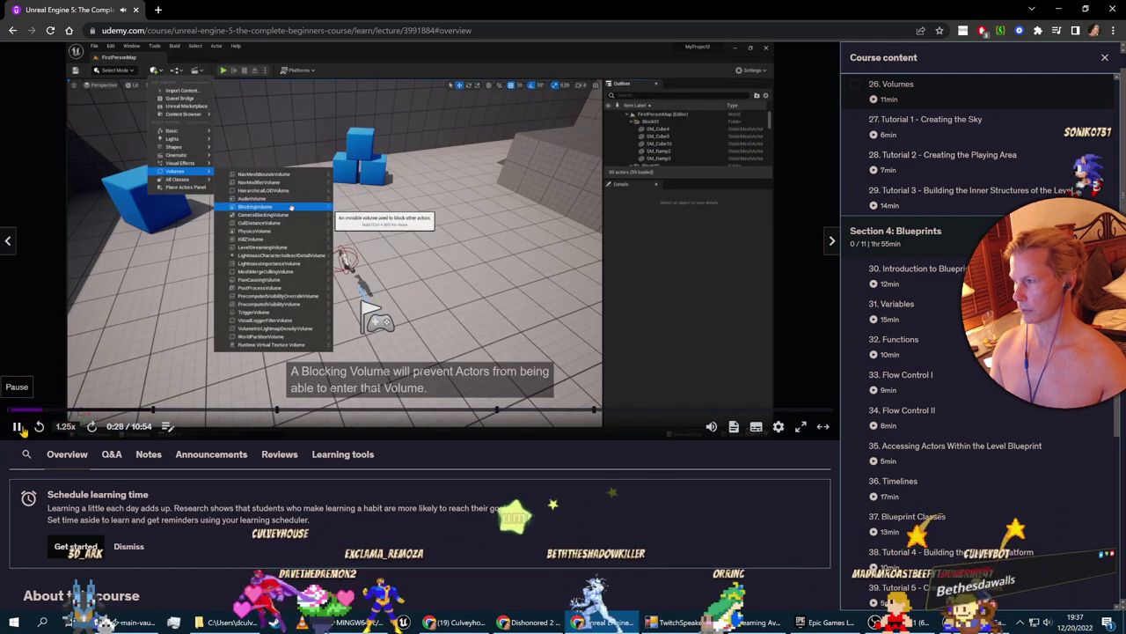
click(21, 430)
Switch to the Unreal editor, search the placeable actors for "blocking", and add a BlockingVolume to the level near the pyramid
key(alt+Tab)
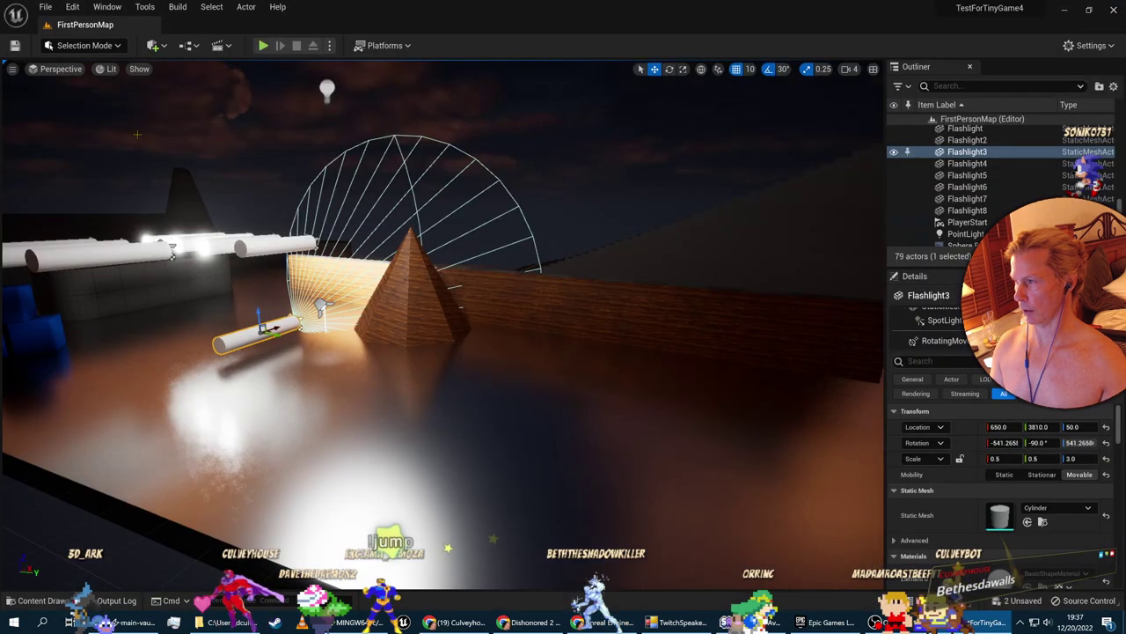
click(155, 47)
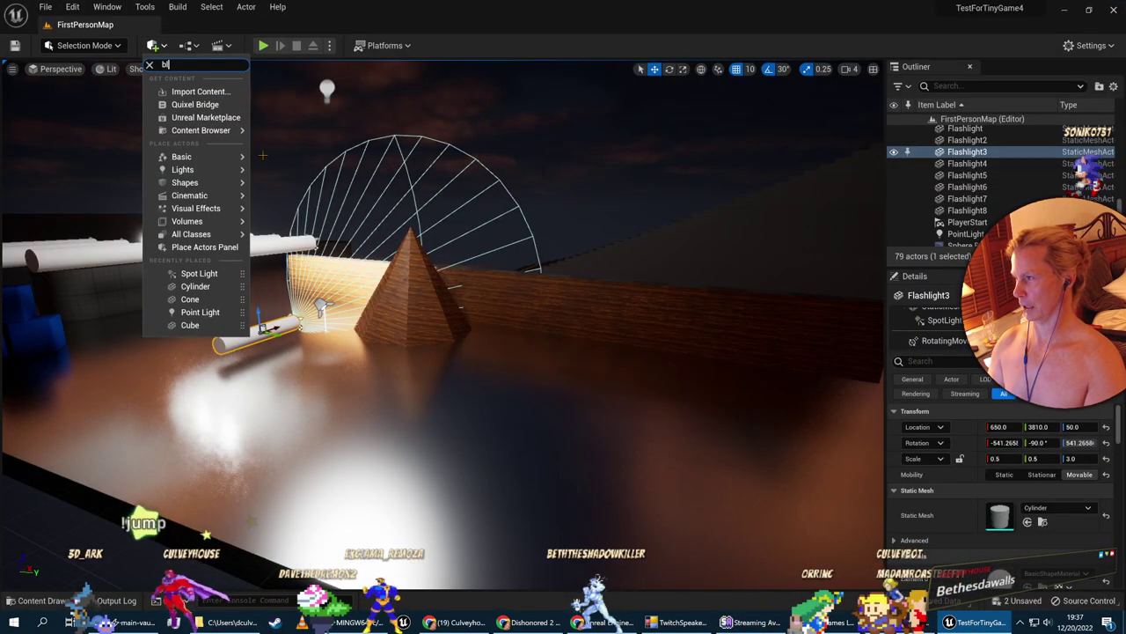
text(blocking)
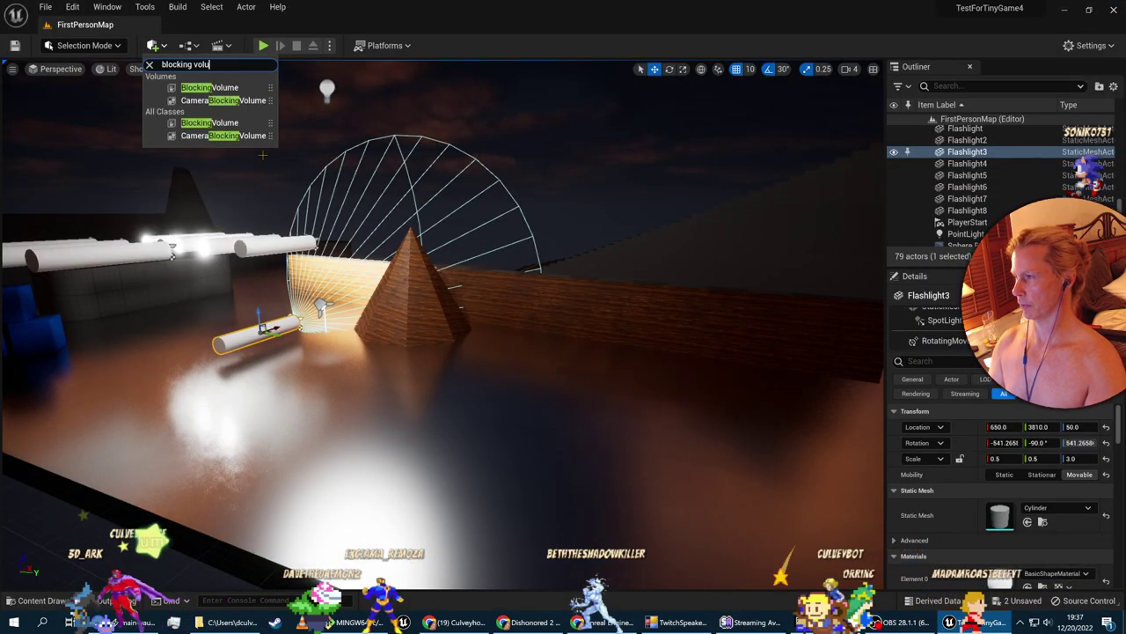
text( vol)
key(BackSpace)
key(BackSpace)
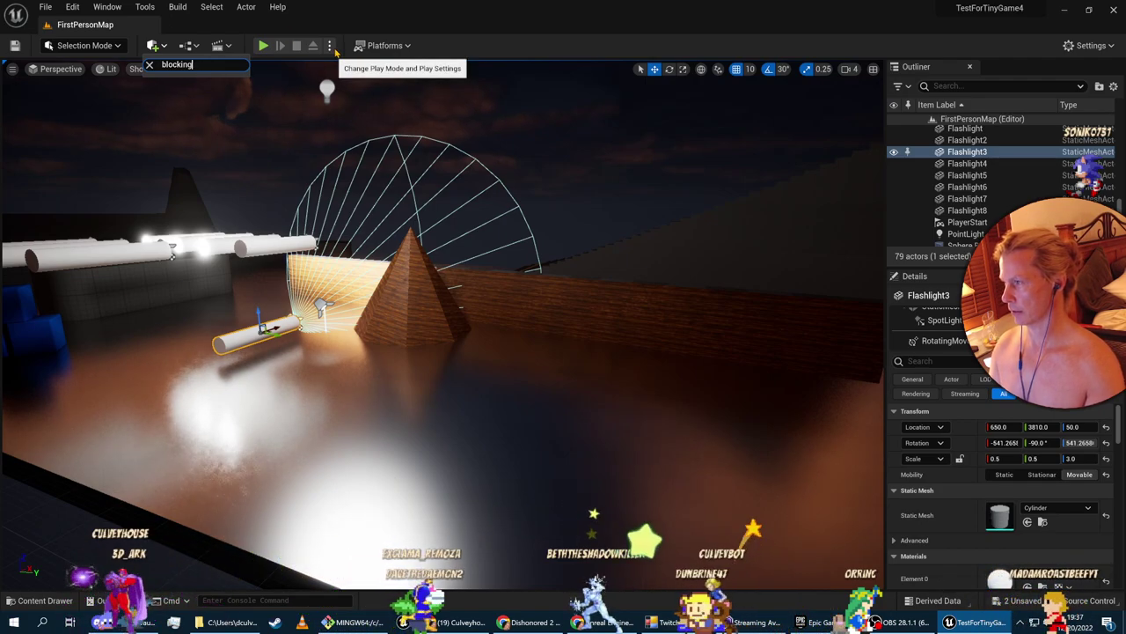
key(BackSpace)
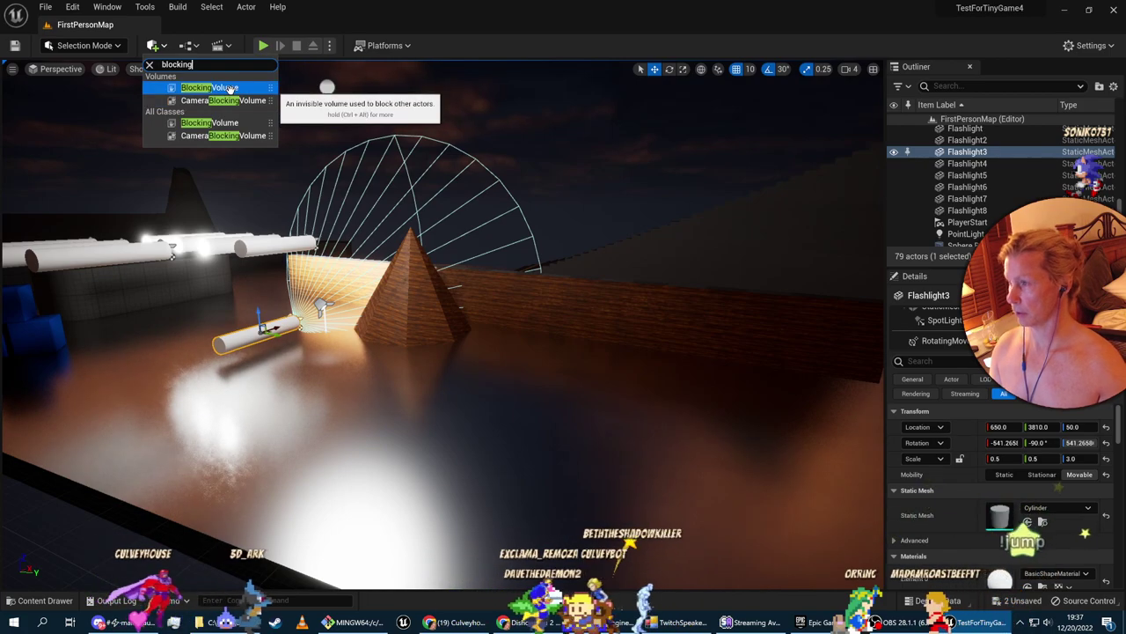
click(230, 88)
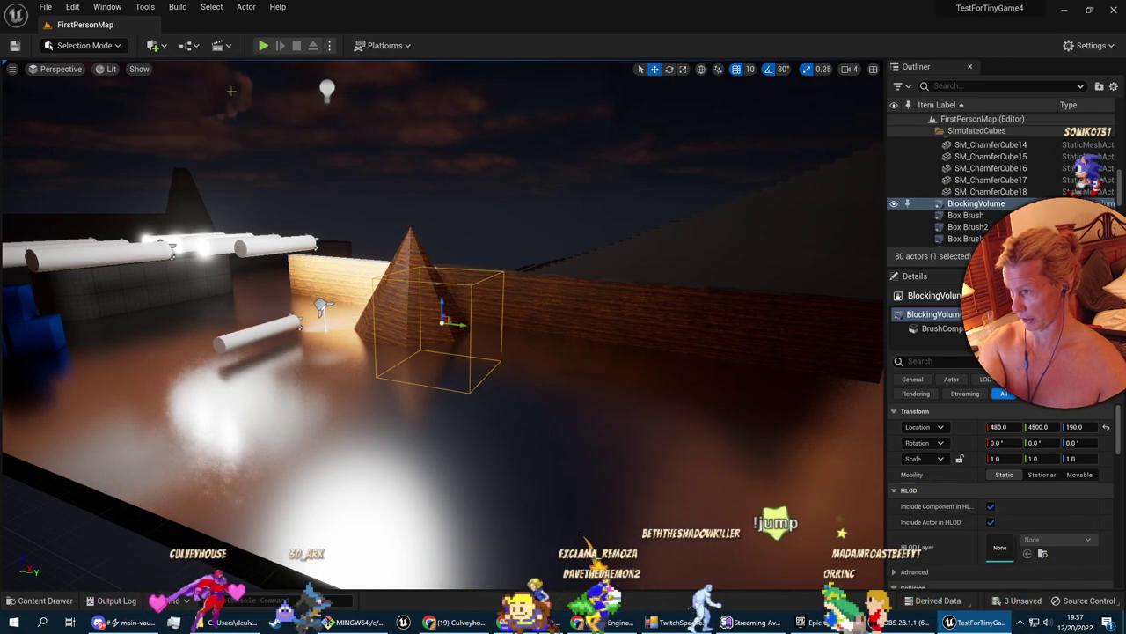
Select the blocking volume beside the pyramid and lower it onto the floor, at Z about 100
click(444, 305)
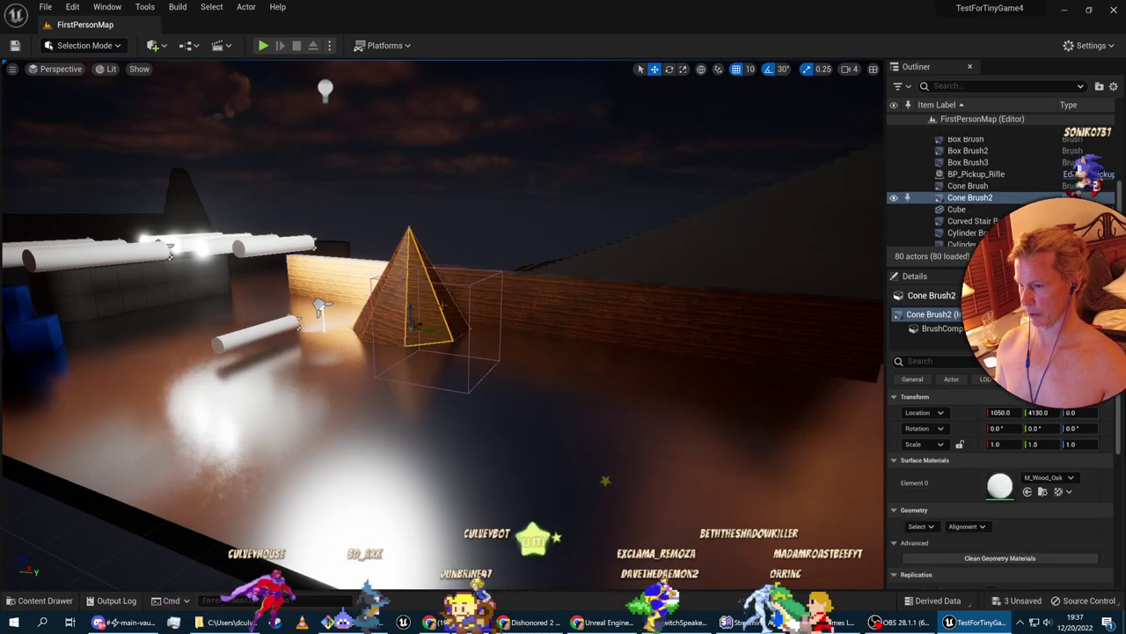
click(461, 359)
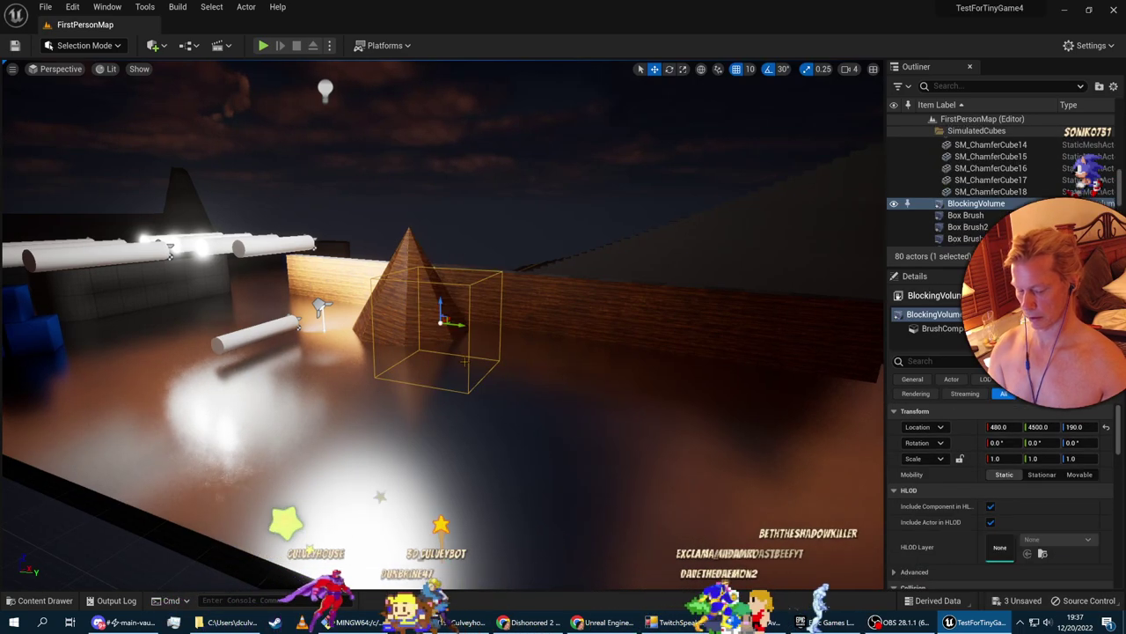
mouse_move(464, 362)
right_down()
mouse_move(321, 383)
mouse_move(463, 360)
right_up()
key(d)
Run the level in play mode, walk past the pyramid through the area of the blocking volume, and stop play
click(264, 46)
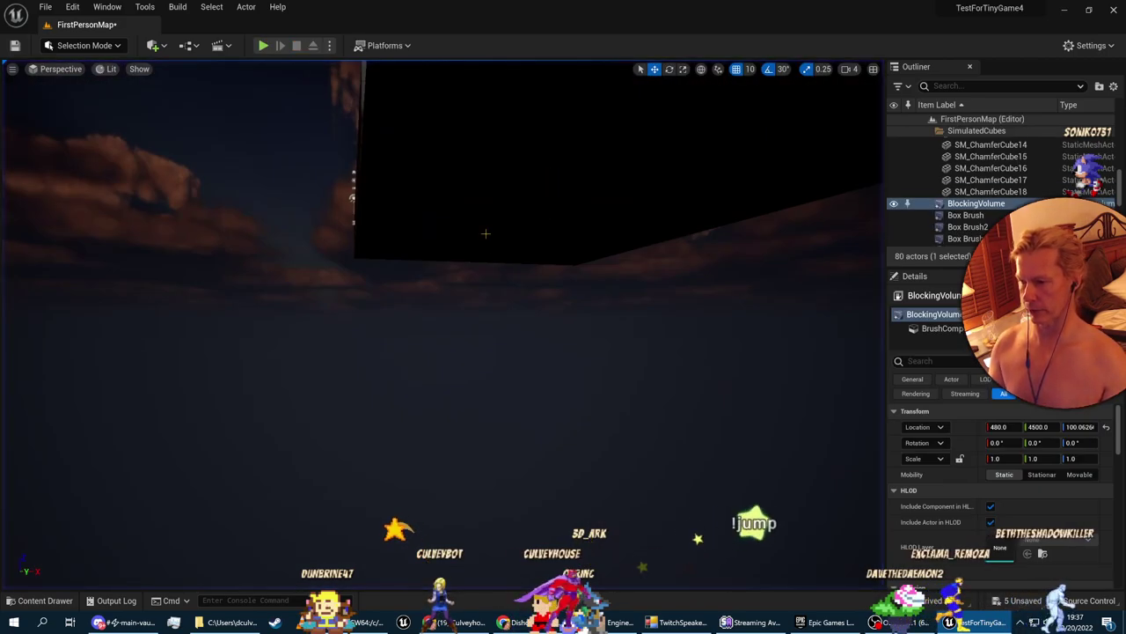
key(w)
right_drag(486, 233, 491, 273)
key(s)
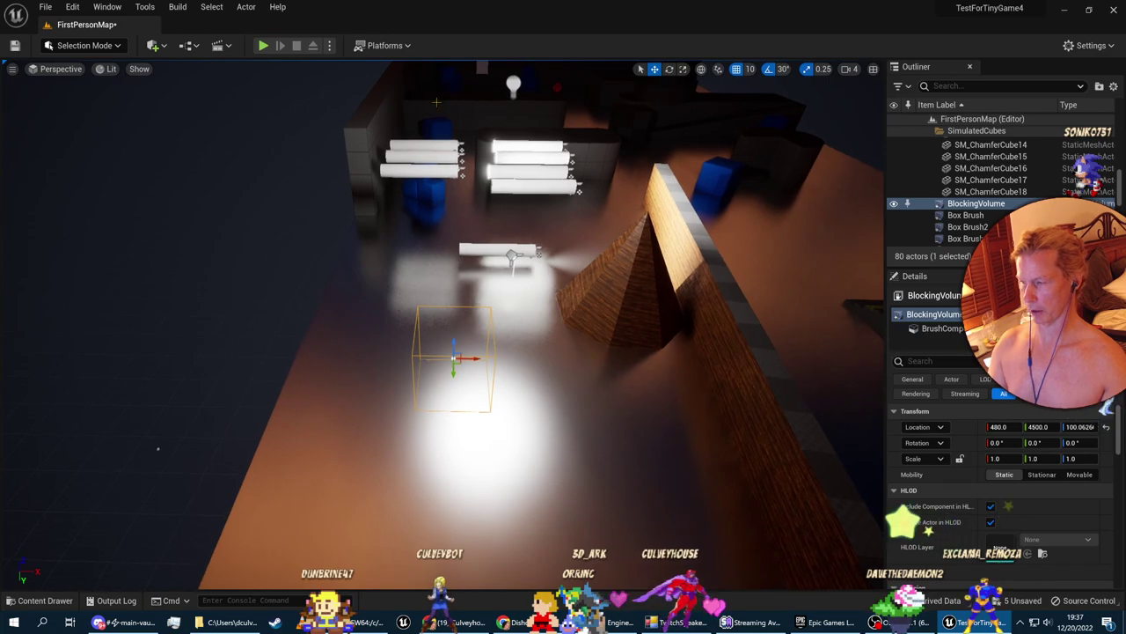
click(263, 45)
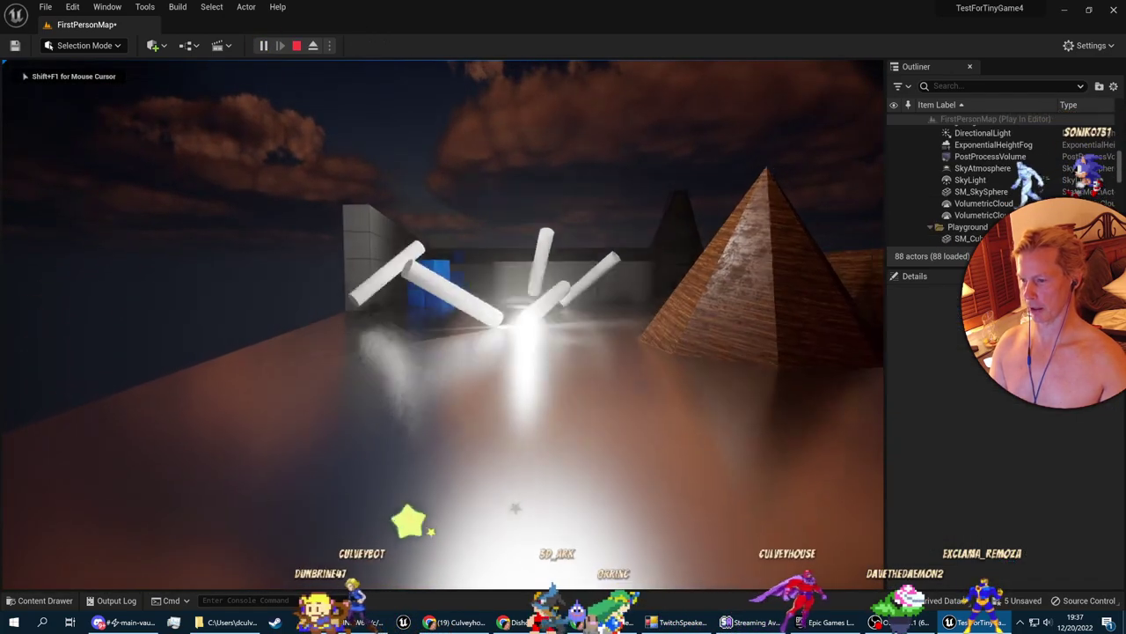
key(w)
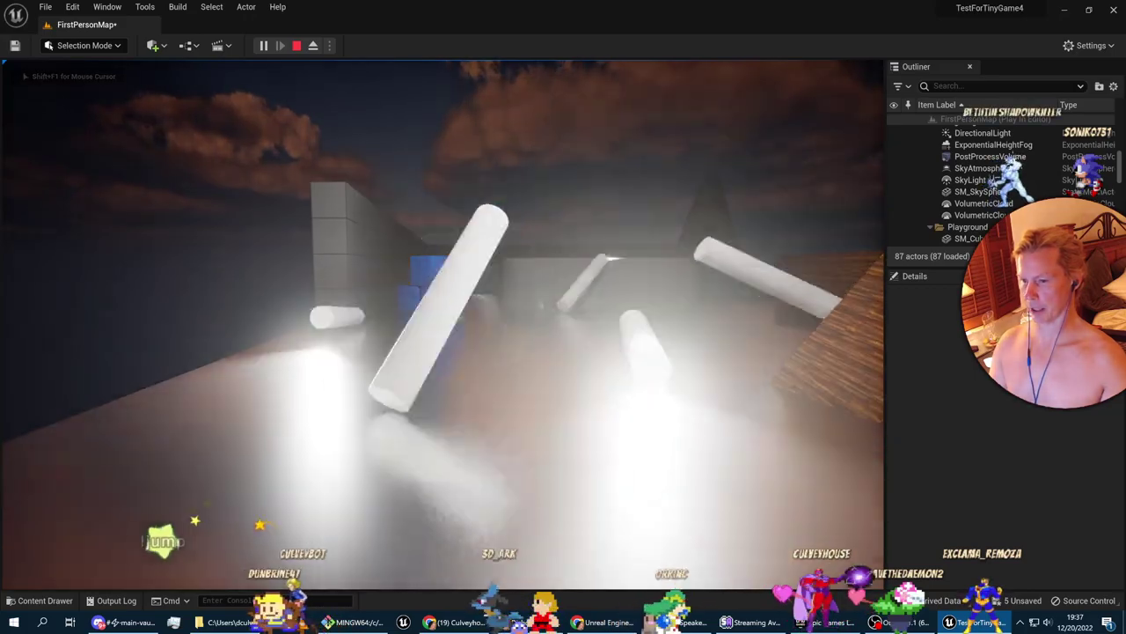
key(w)
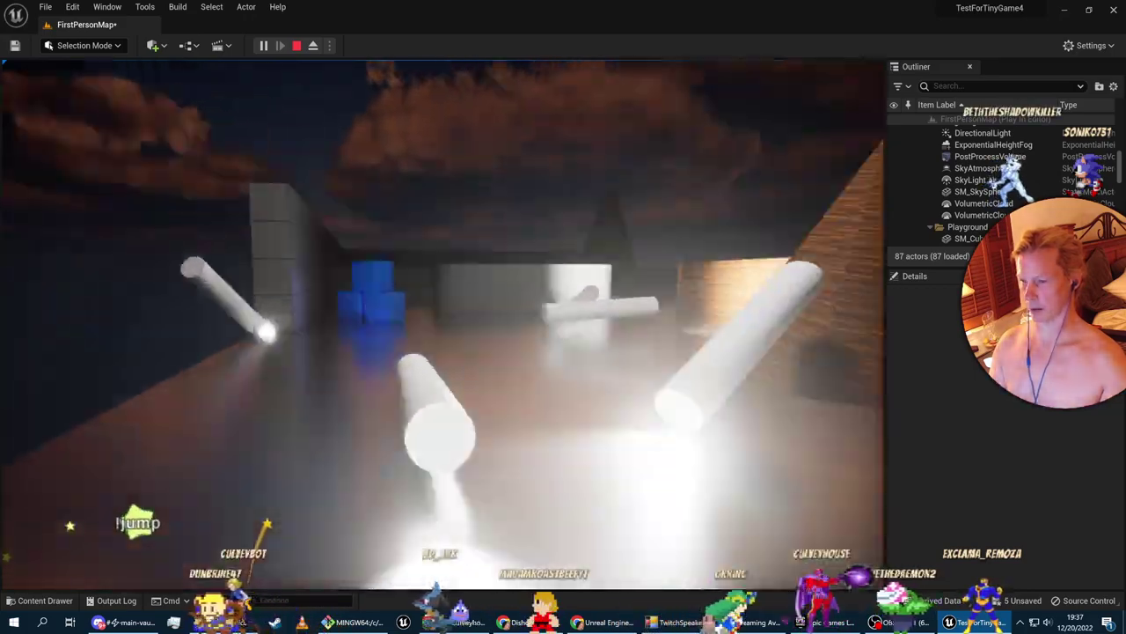
key(w)
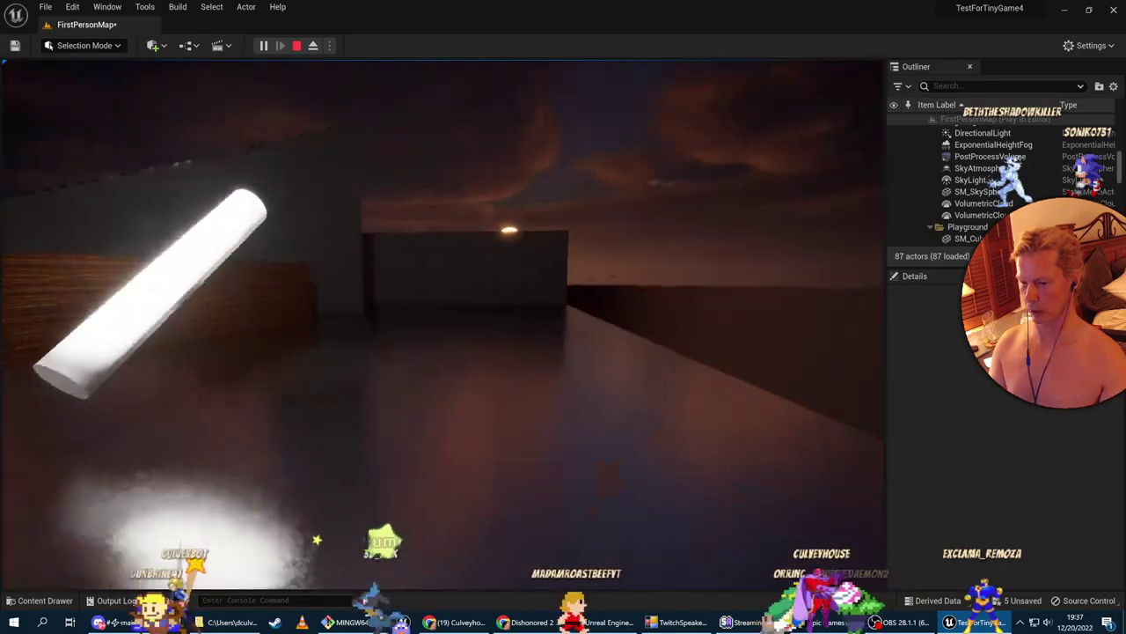
key(s)
key(w)
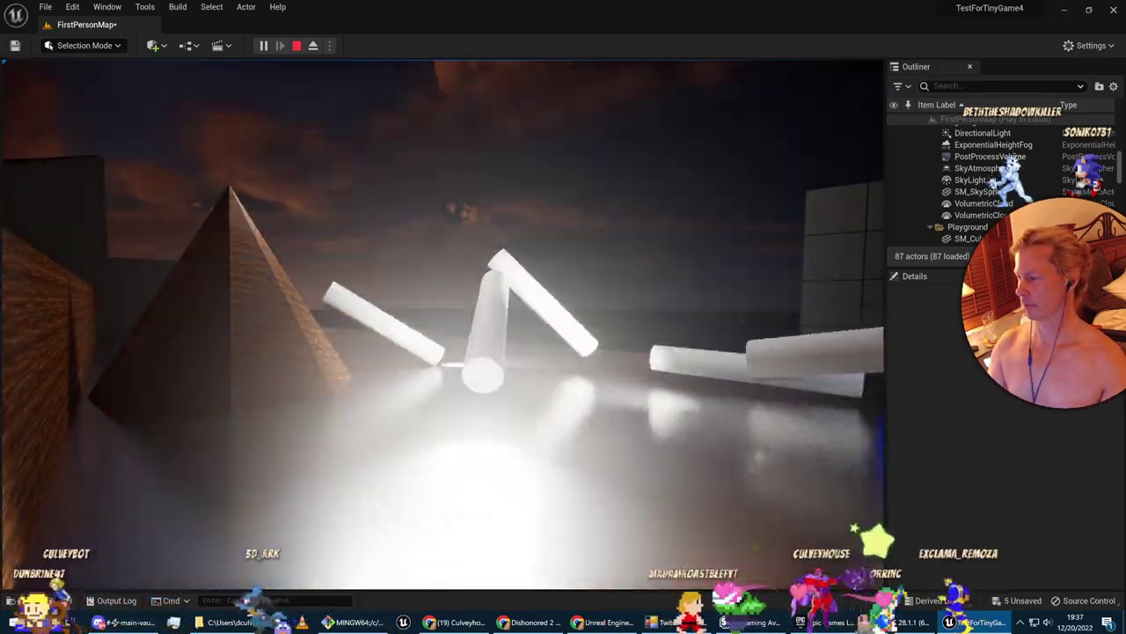
key(Escape)
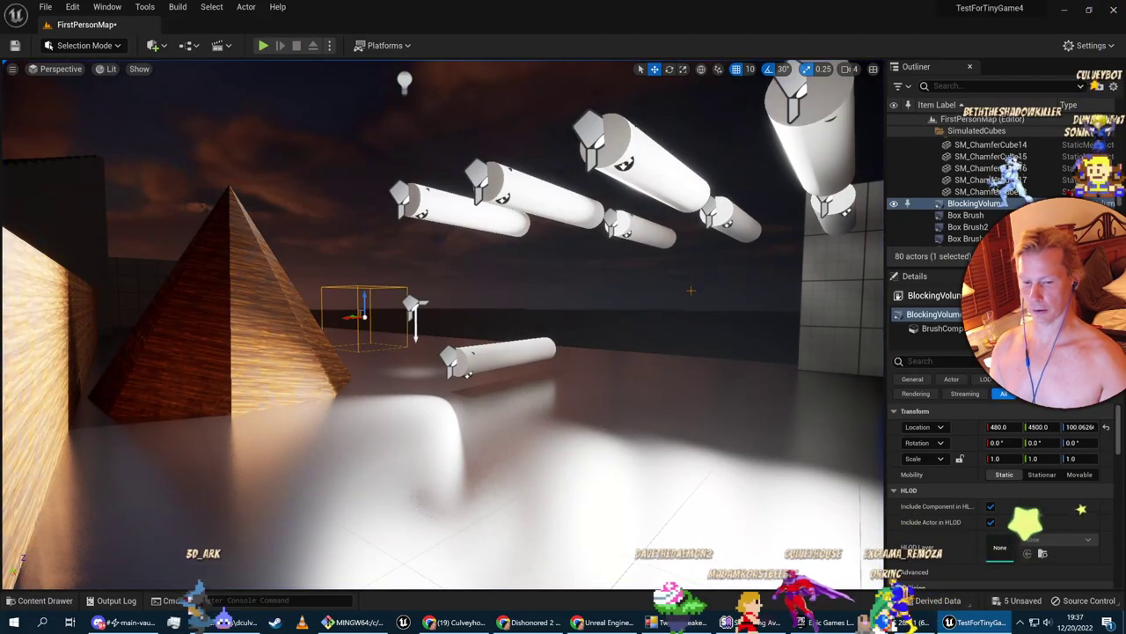
Return to the Volumes lecture and watch it from the Blocking Volume through to the Pain Causing Volume explanation
key(alt+Tab)
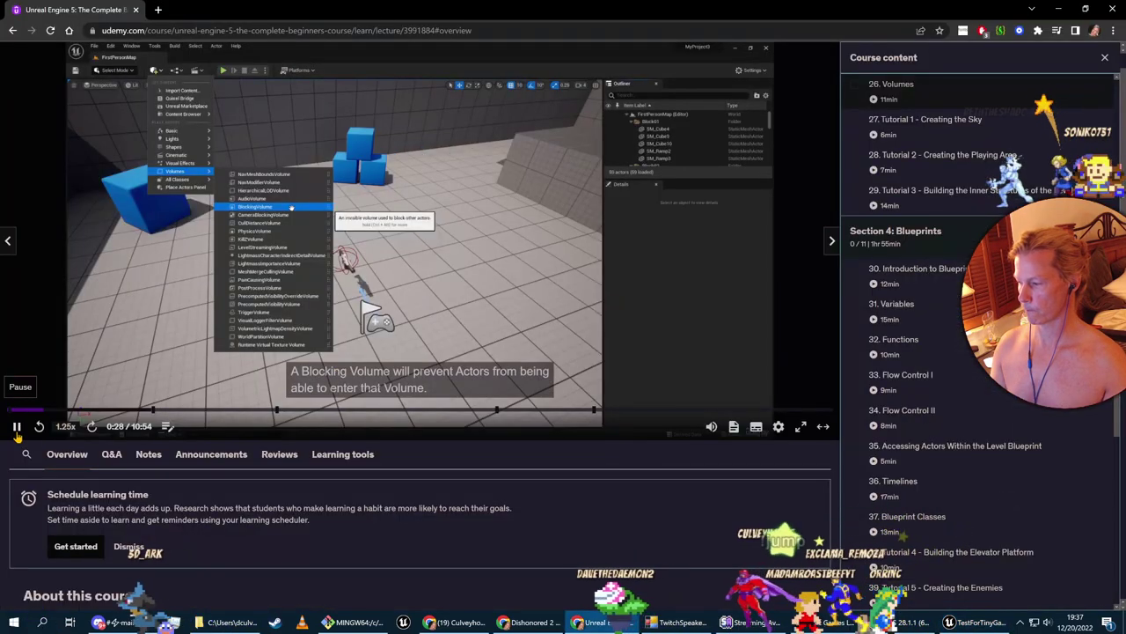
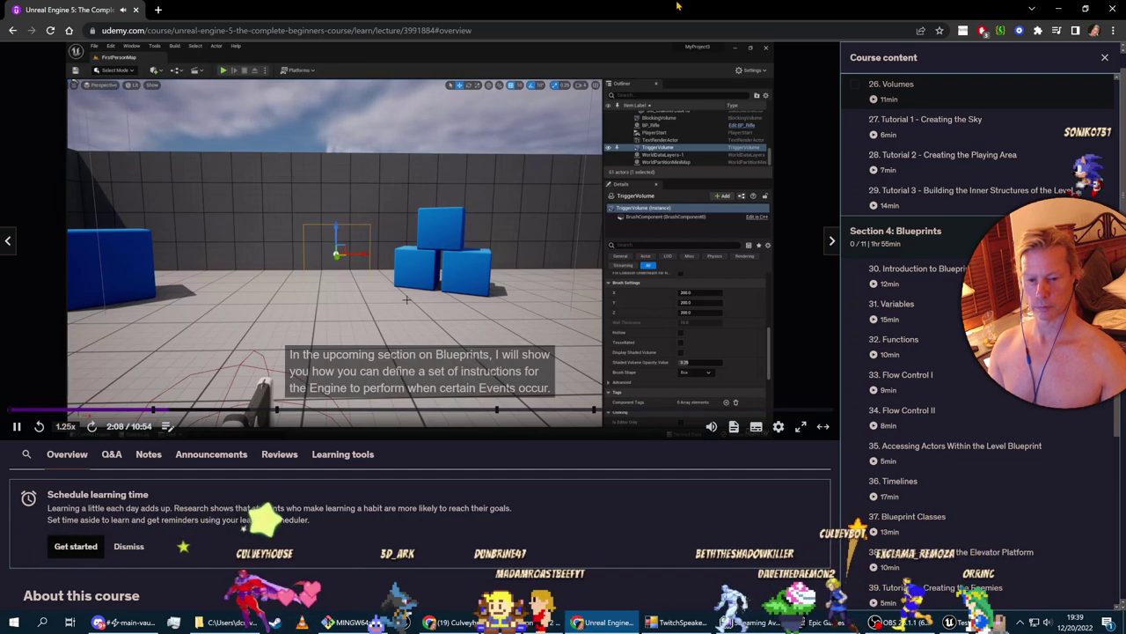
scroll(999, 405, up, 3)
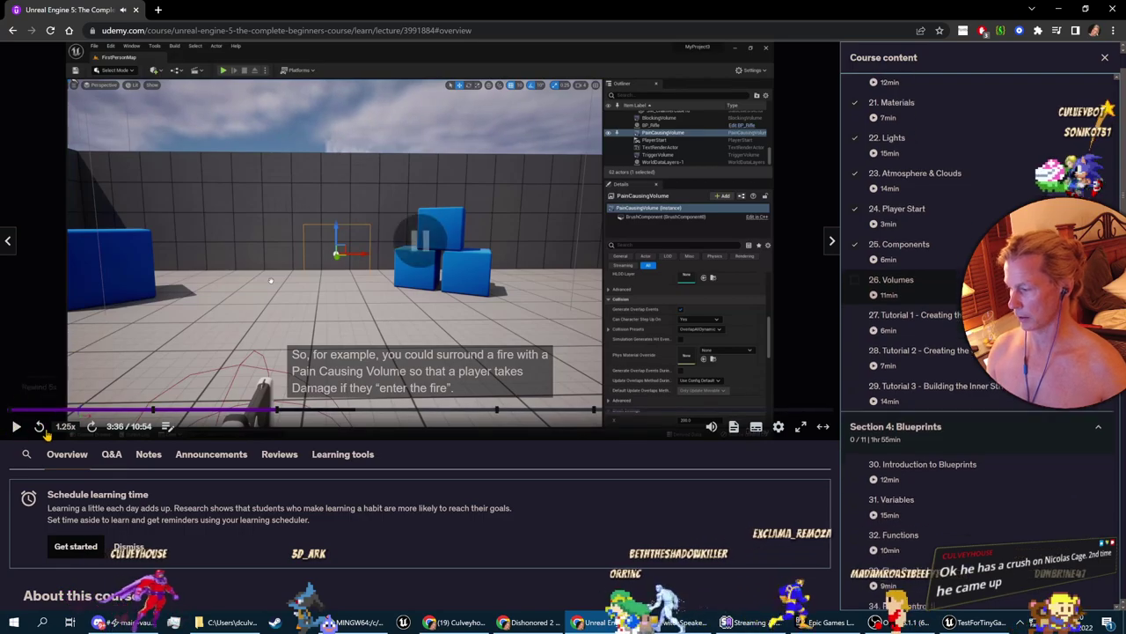
Switch to the Unreal editor and delete Flashlight3, the low cylinder on the floor beside the pyramid
key(alt+Tab)
right_drag(444, 325, 399, 293)
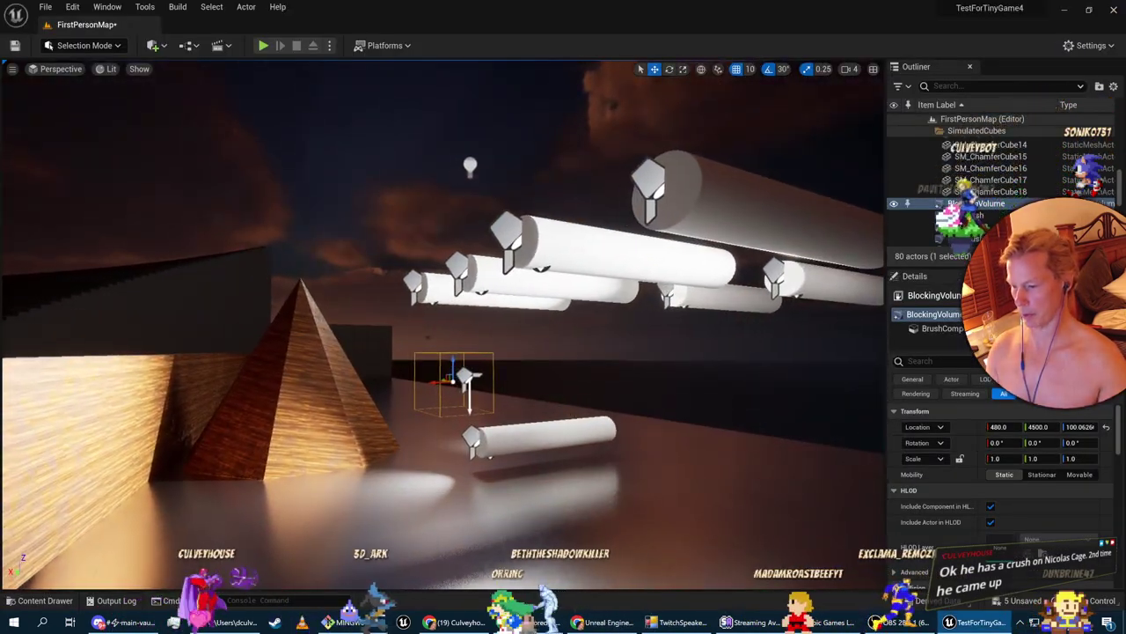
click(594, 422)
key(Delete)
right_drag(596, 415, 567, 449)
key(s)
key(w)
right_drag(611, 393, 610, 393)
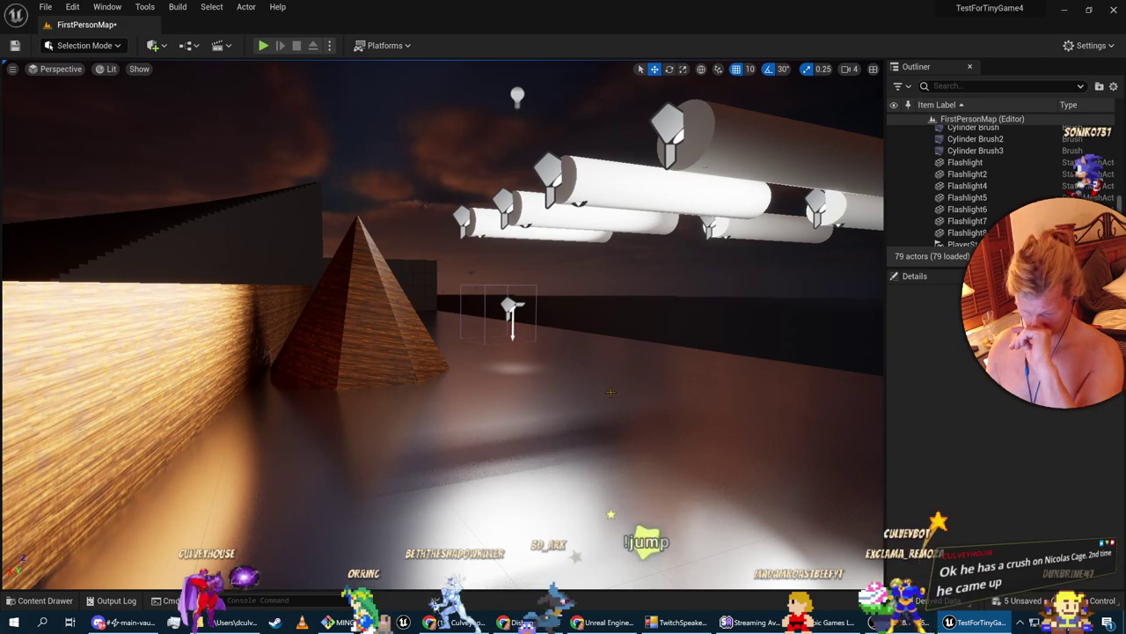
Search the placeable actors for "pain", add a PainCausingVolume, and place it on the floor beside the pyramid at about X 810, Y 3720, Z 100
click(155, 45)
text(P)
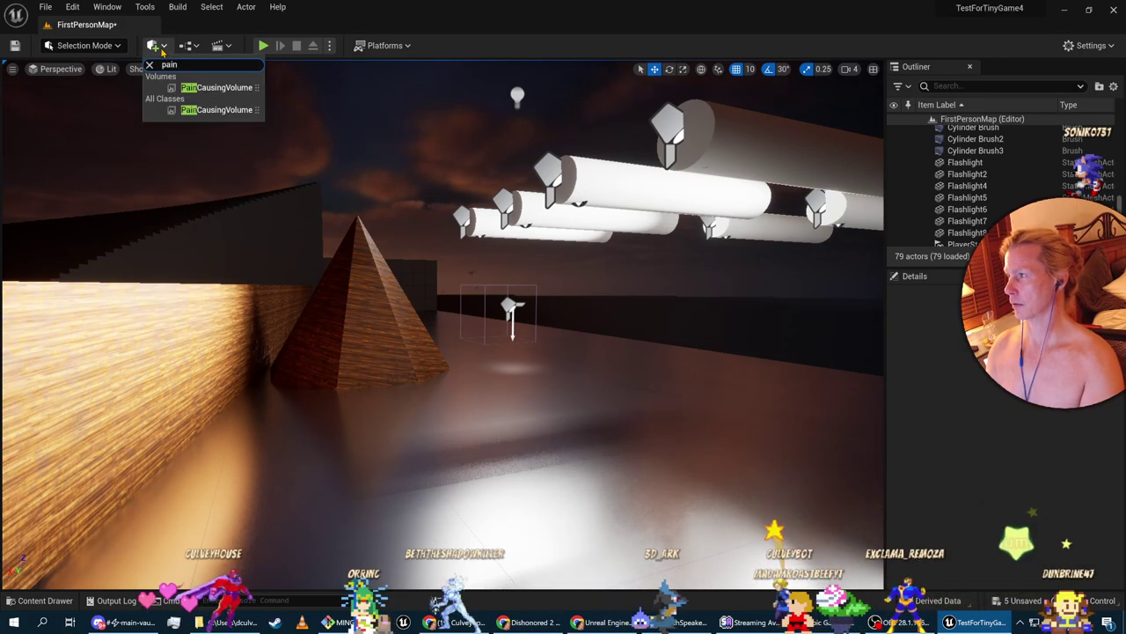
click(207, 84)
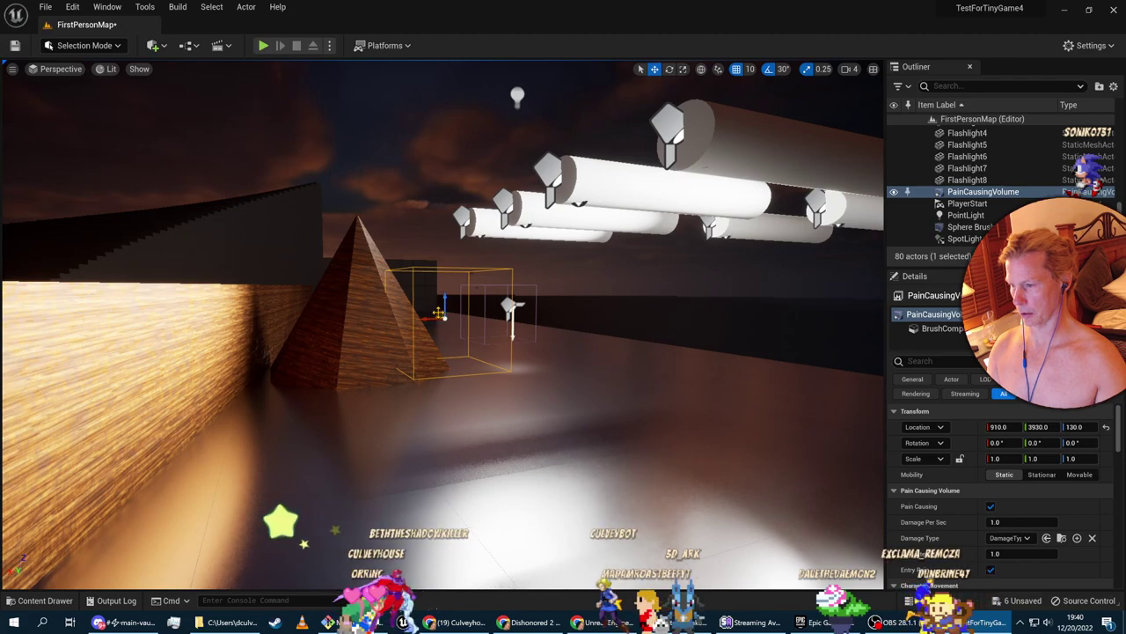
drag(489, 332, 689, 362)
scroll(754, 424, down, 5)
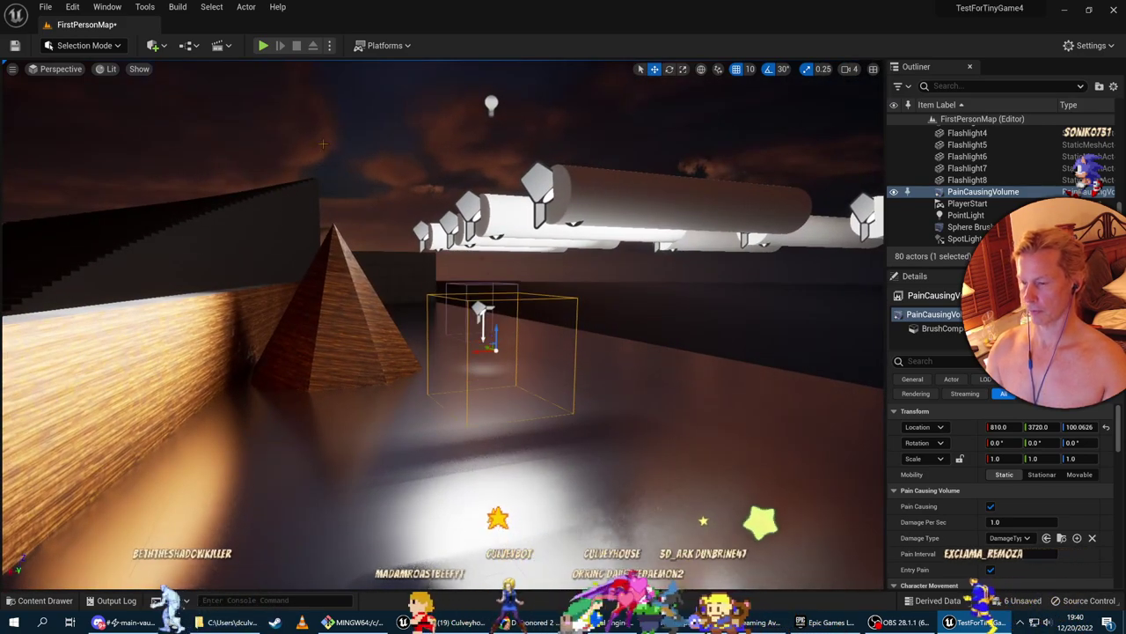
Run the level in play mode, walk around the pain causing volume beside the pyramid, and stop play
click(263, 46)
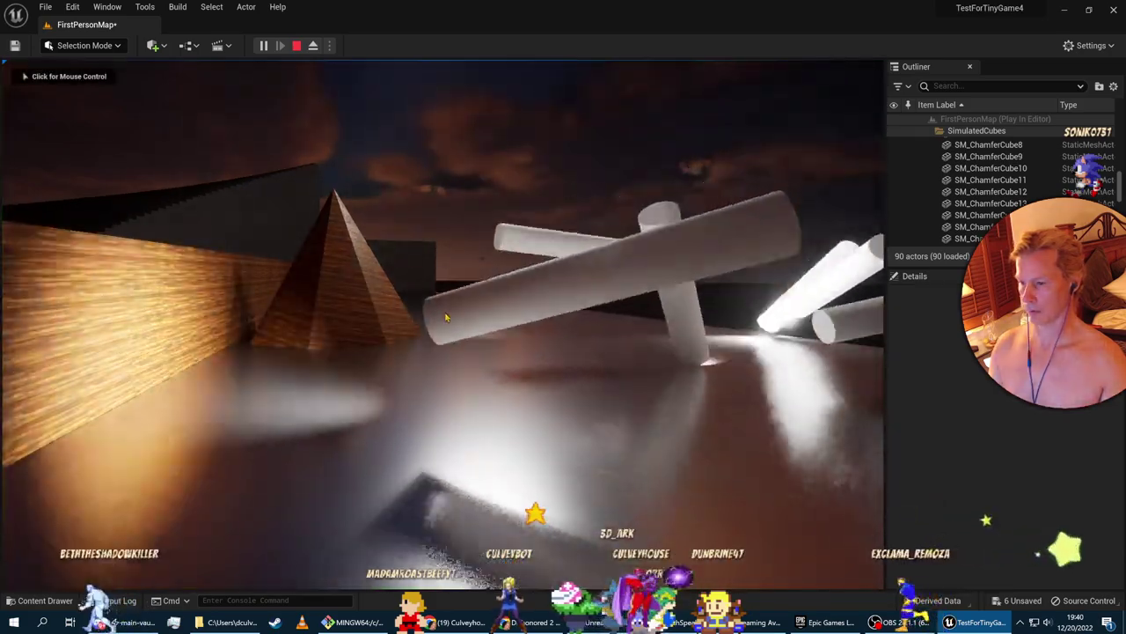
click(445, 317)
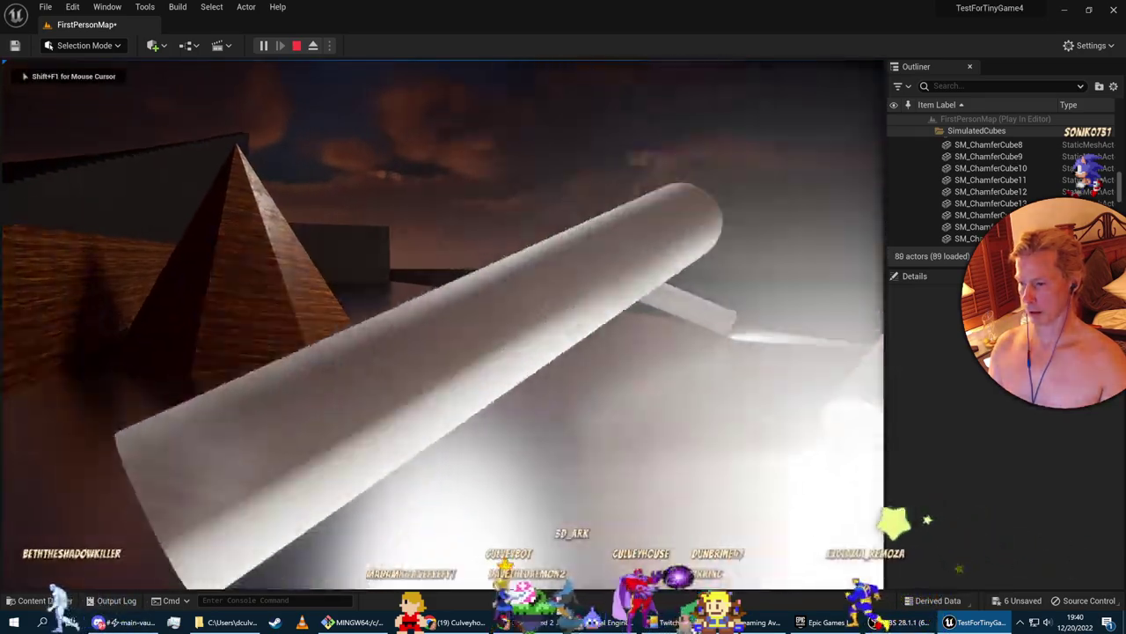
key(w)
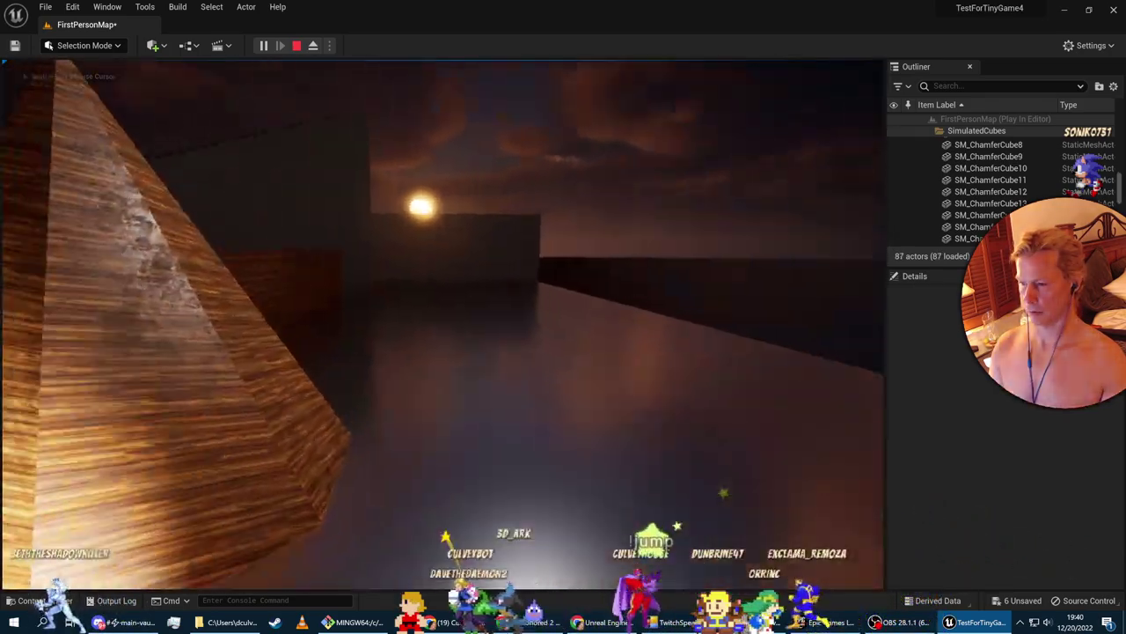
key(s)
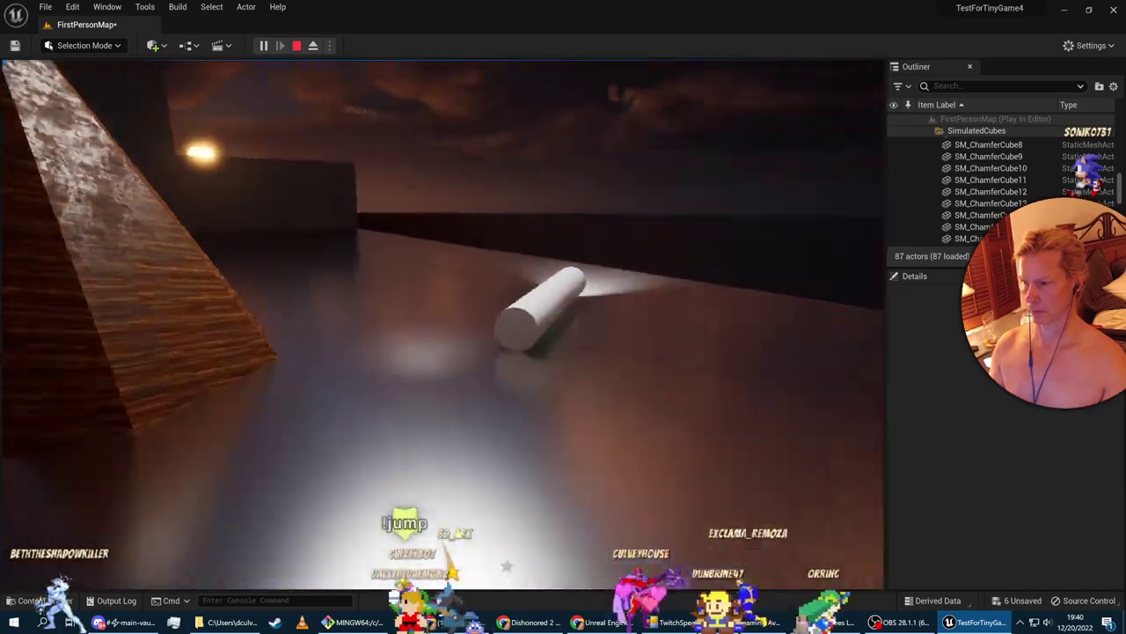
key(d)
key(w)
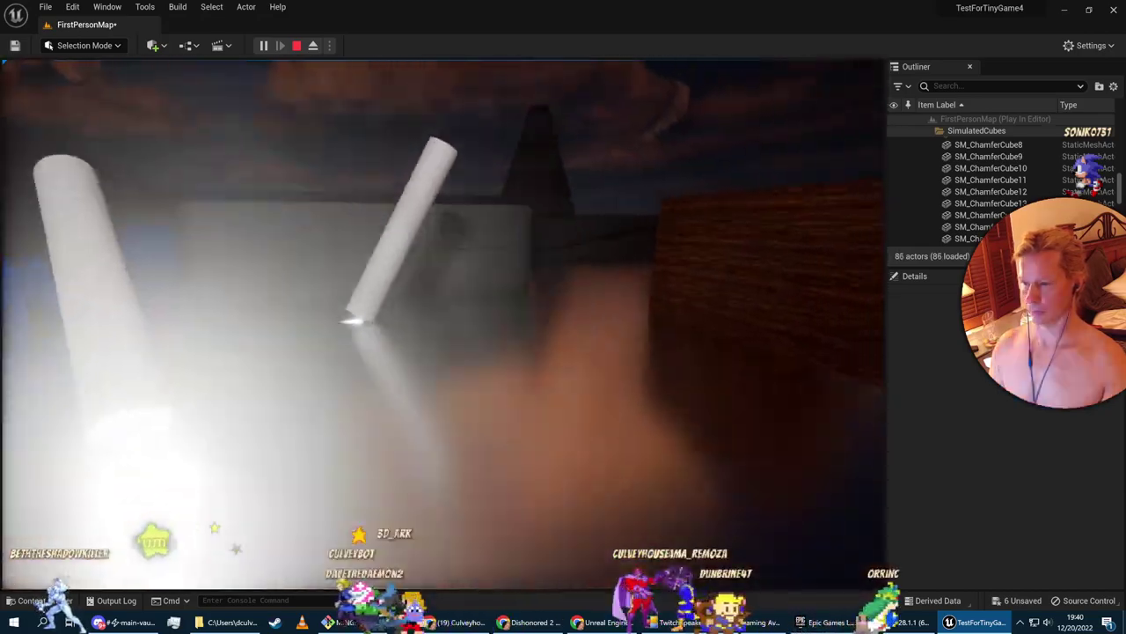
key(w)
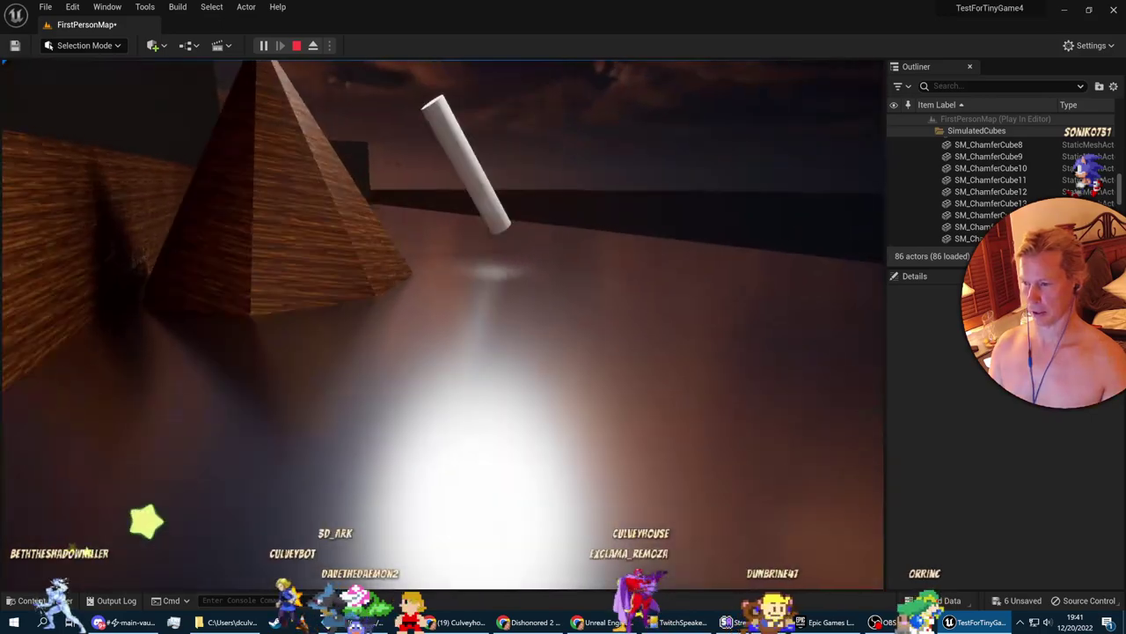
key(w)
key(s)
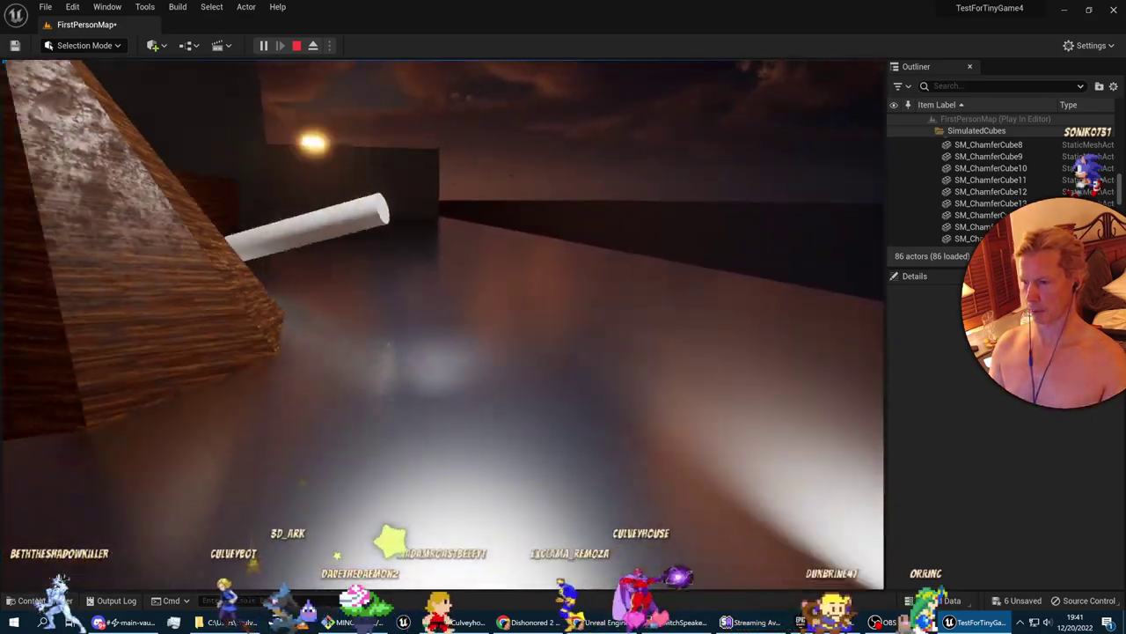
key(Escape)
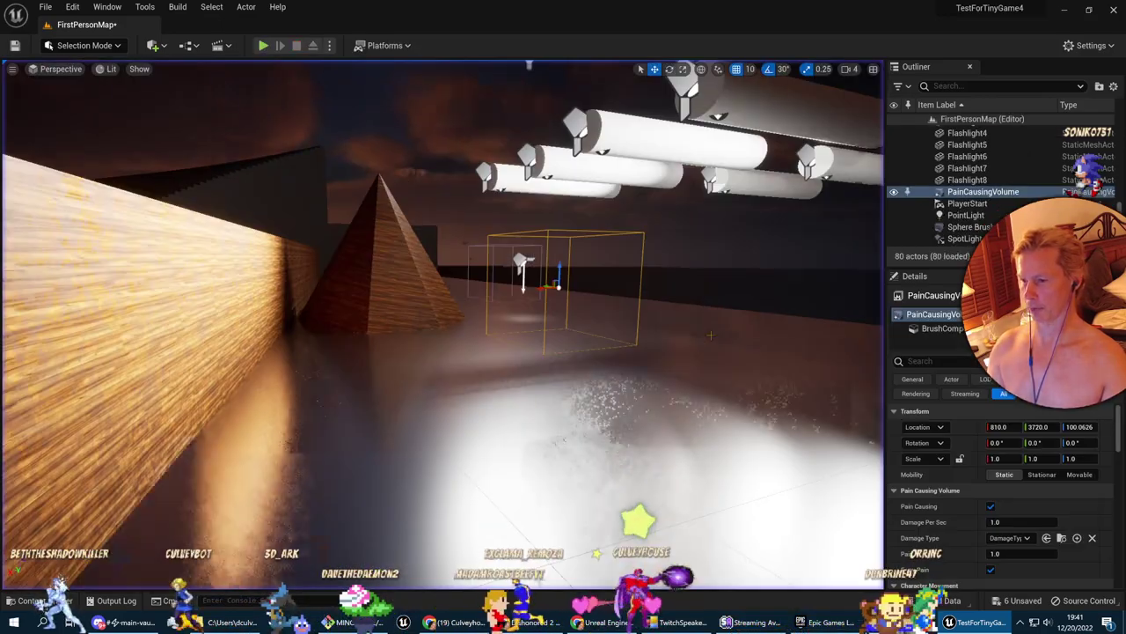
Select the PainCausingVolume in front of the blocking volume and delete it from the level
click(559, 321)
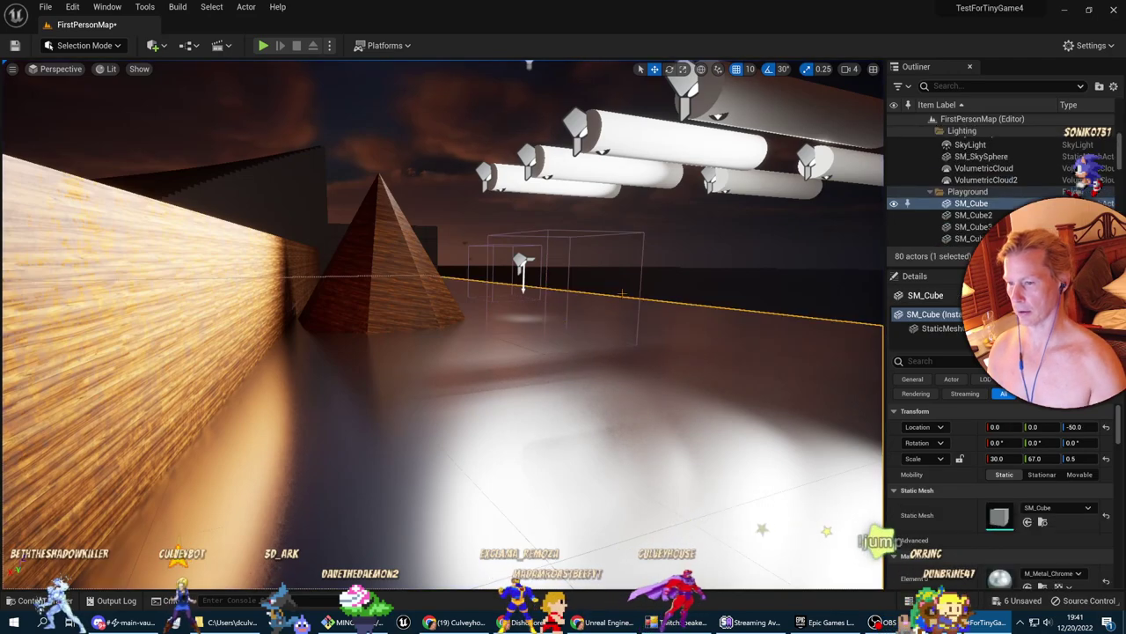
click(632, 262)
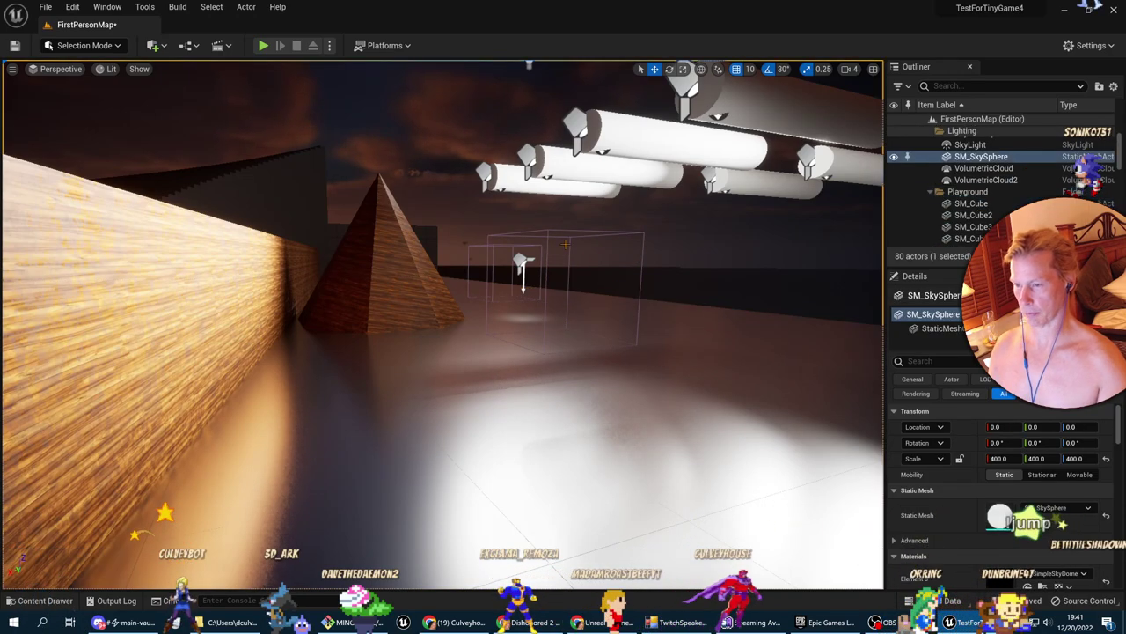
key(w)
right_drag(564, 244, 601, 237)
key(s)
key(w)
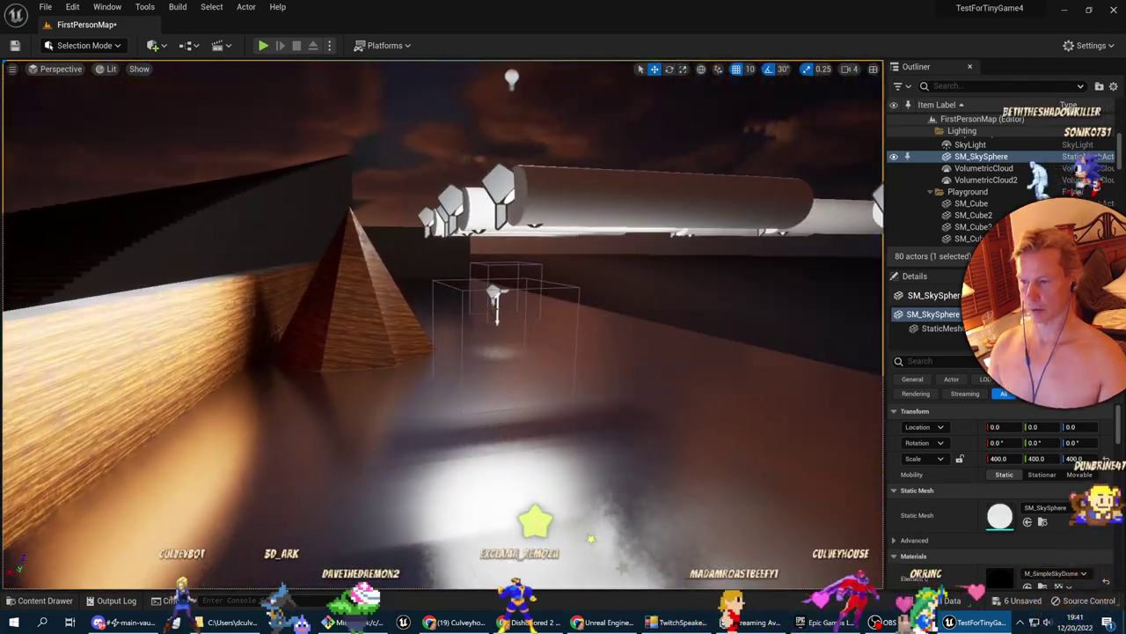
click(458, 329)
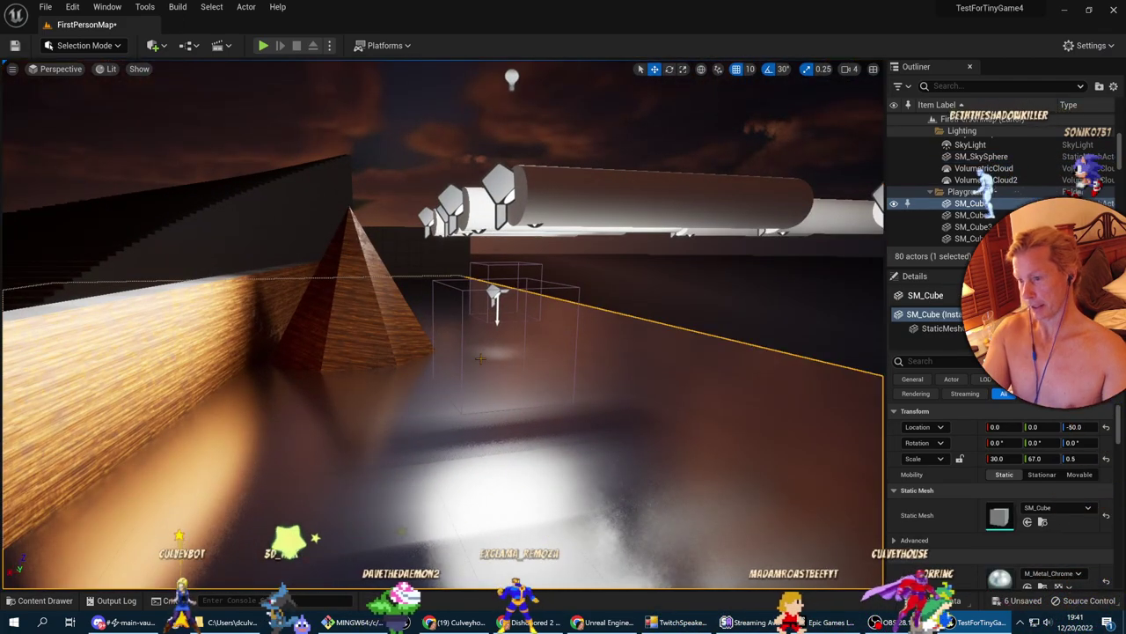
click(516, 265)
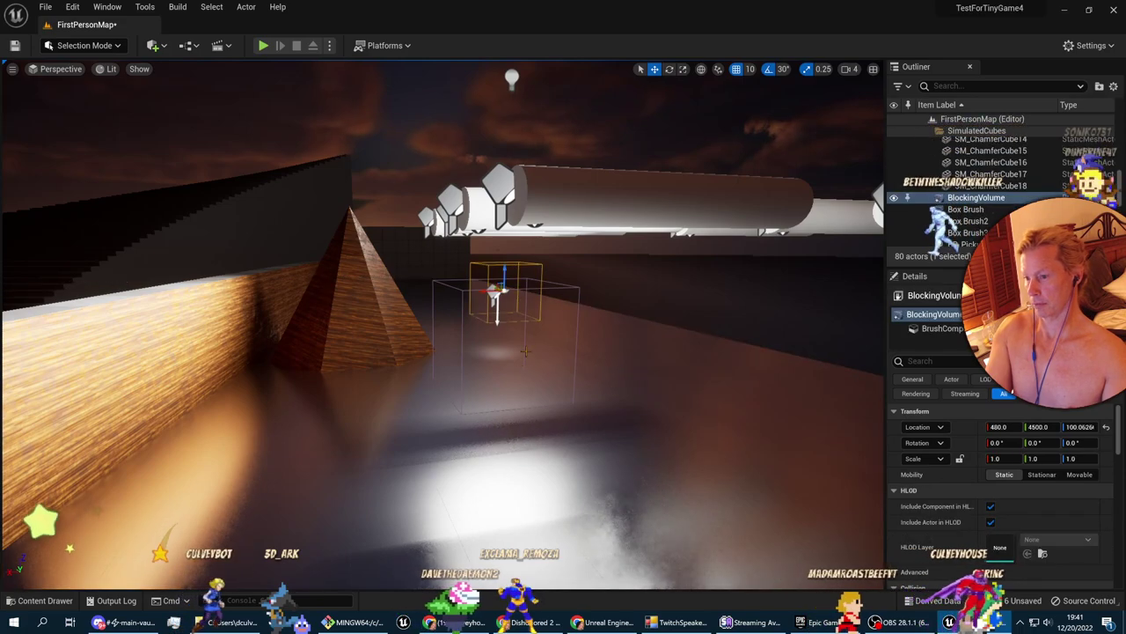
click(578, 292)
key(Delete)
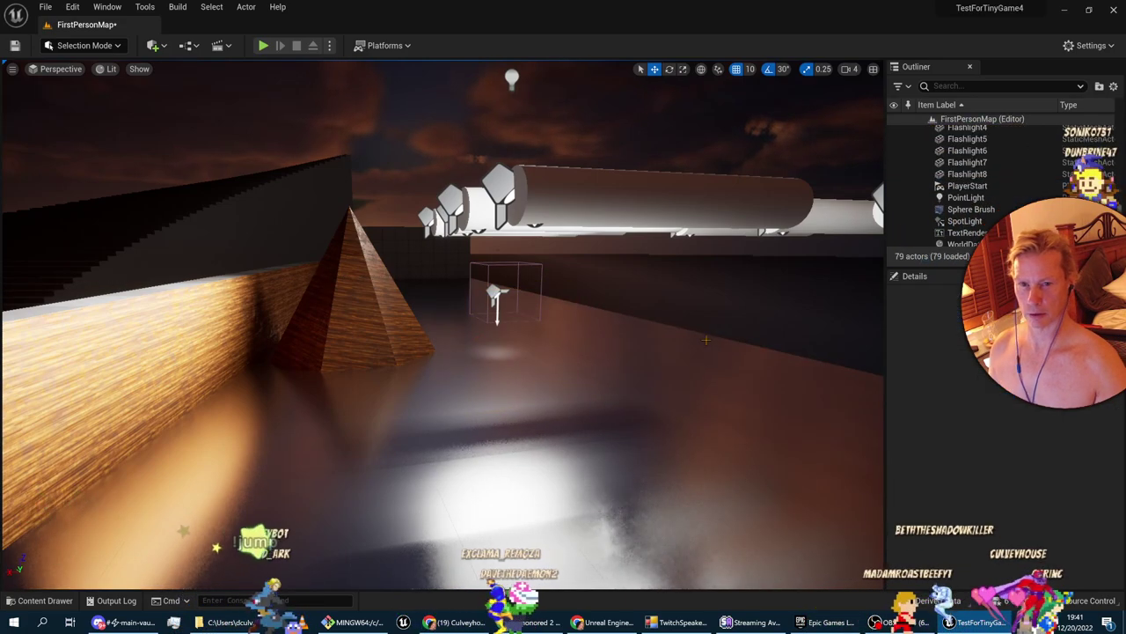
Resume the Volumes lecture, adjust its sound volume, and pause it where the Kill ZVolume is being made very wide
key(alt+Tab)
key(space)
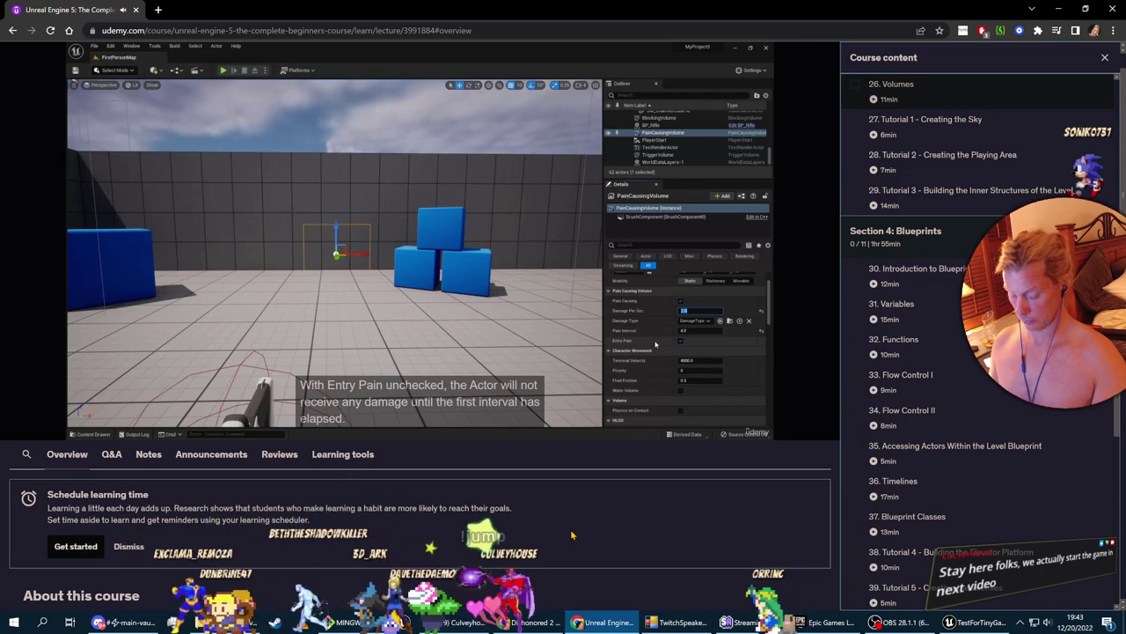
key(XF86AudioPlay)
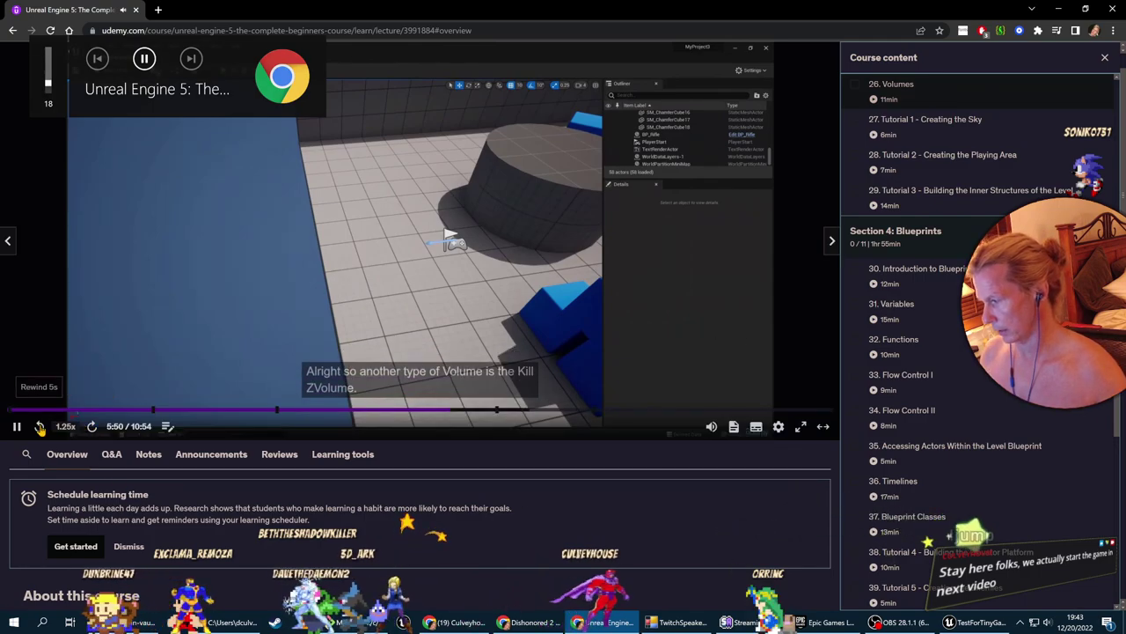
mouse_move(711, 426)
click(711, 363)
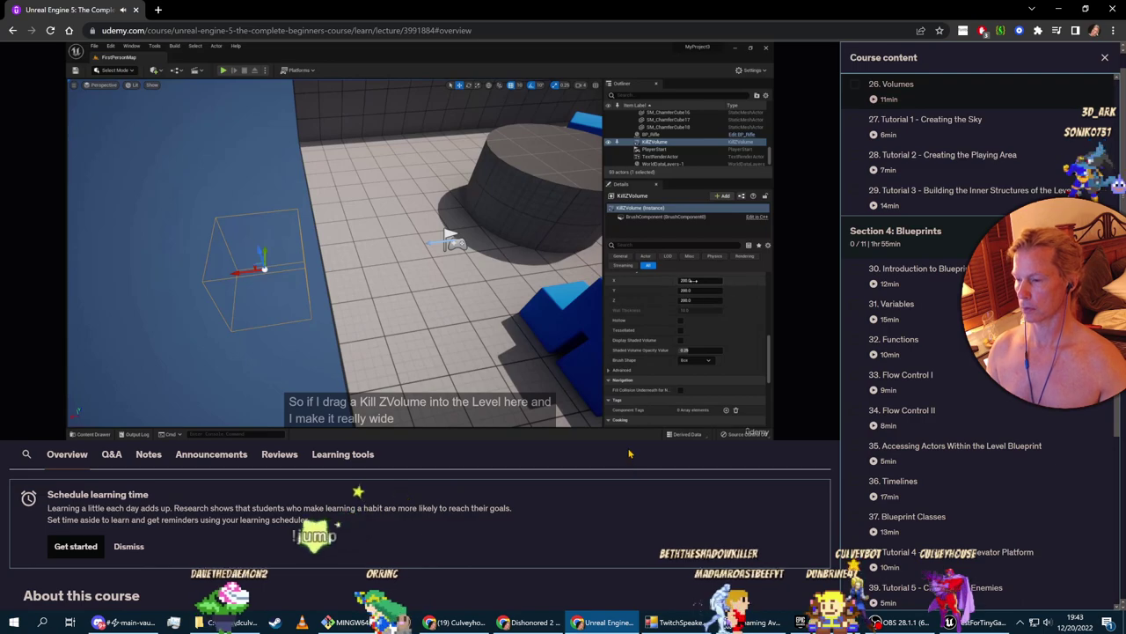
click(16, 428)
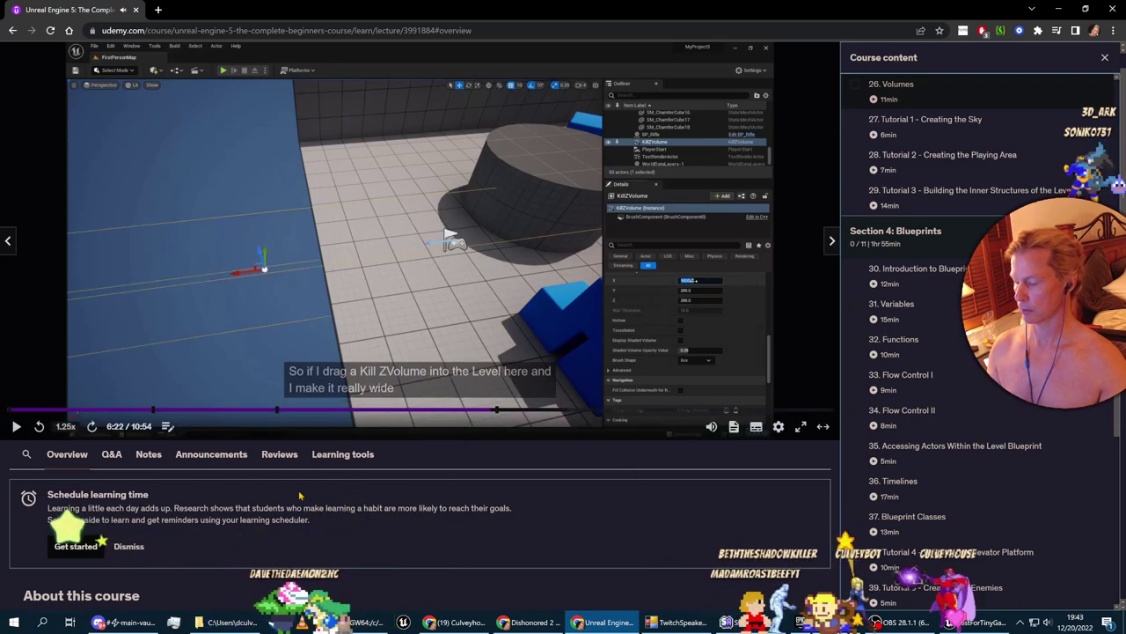
Switch to the Unreal level, search the placeable actors for "kill", and add a KillZVolume
key(alt+Tab)
mouse_move(429, 439)
right_down()
mouse_move(563, 377)
mouse_move(585, 343)
mouse_move(695, 330)
mouse_move(429, 438)
right_up()
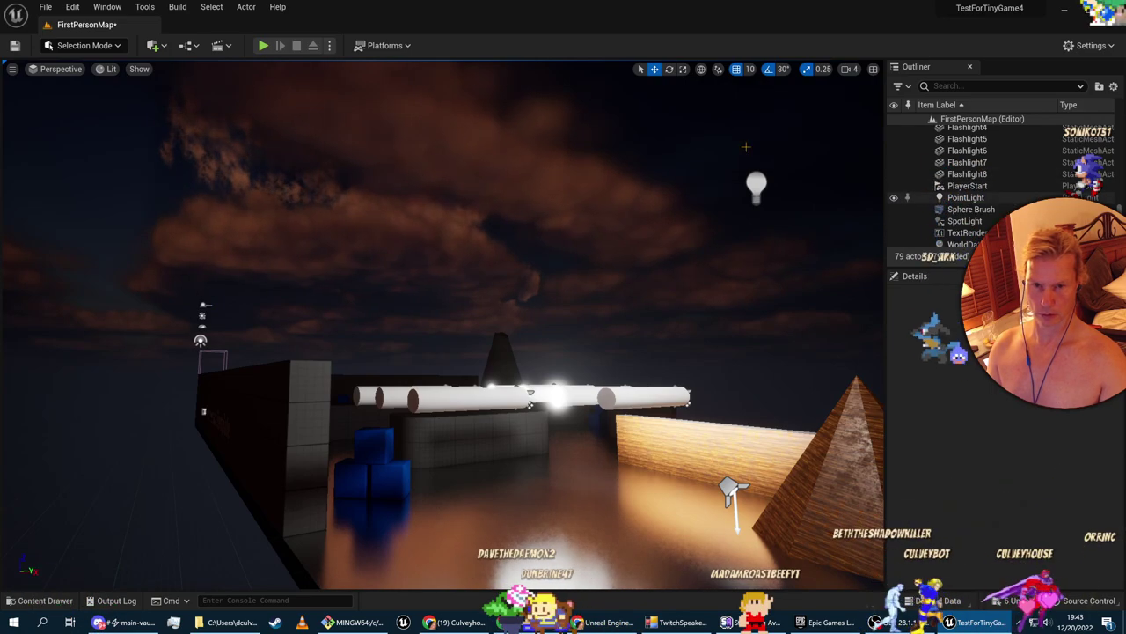
click(156, 46)
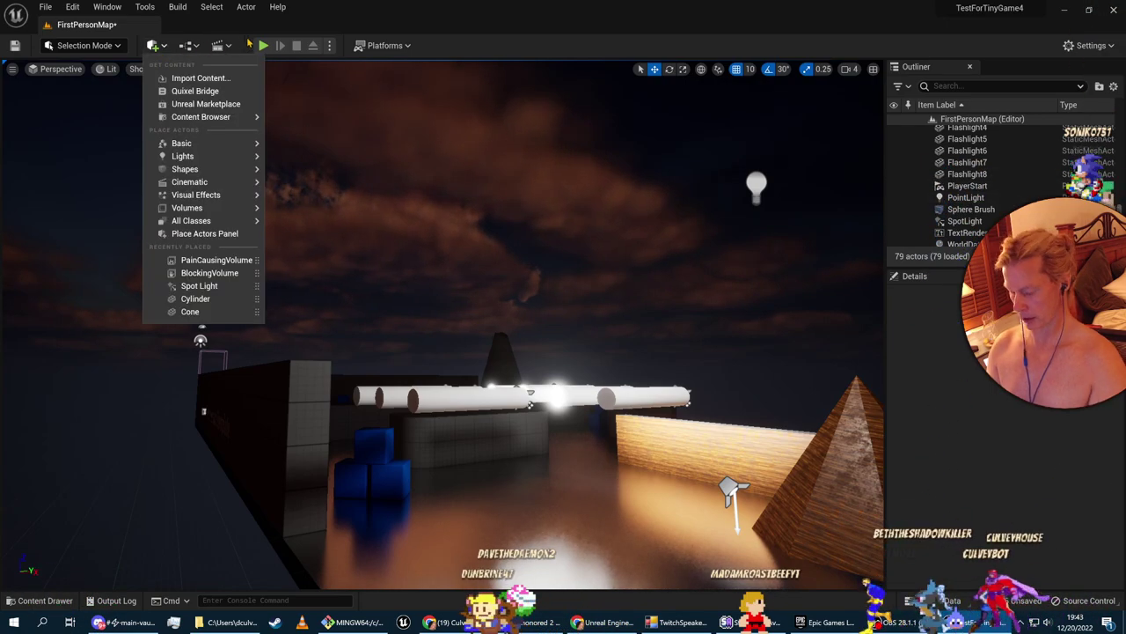
text(kill)
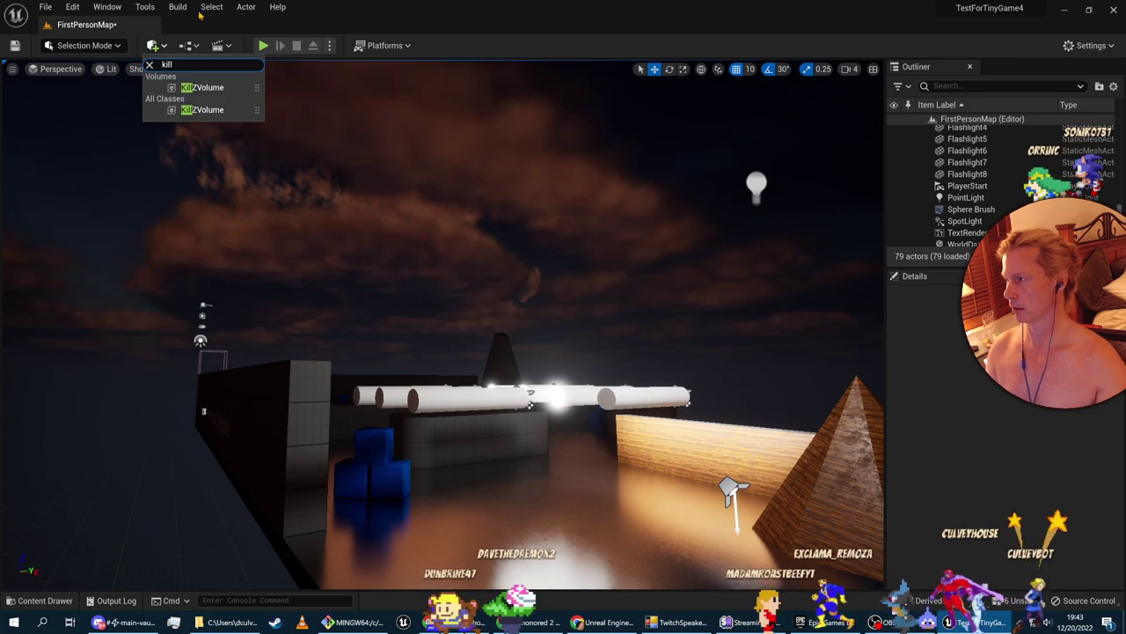
click(198, 89)
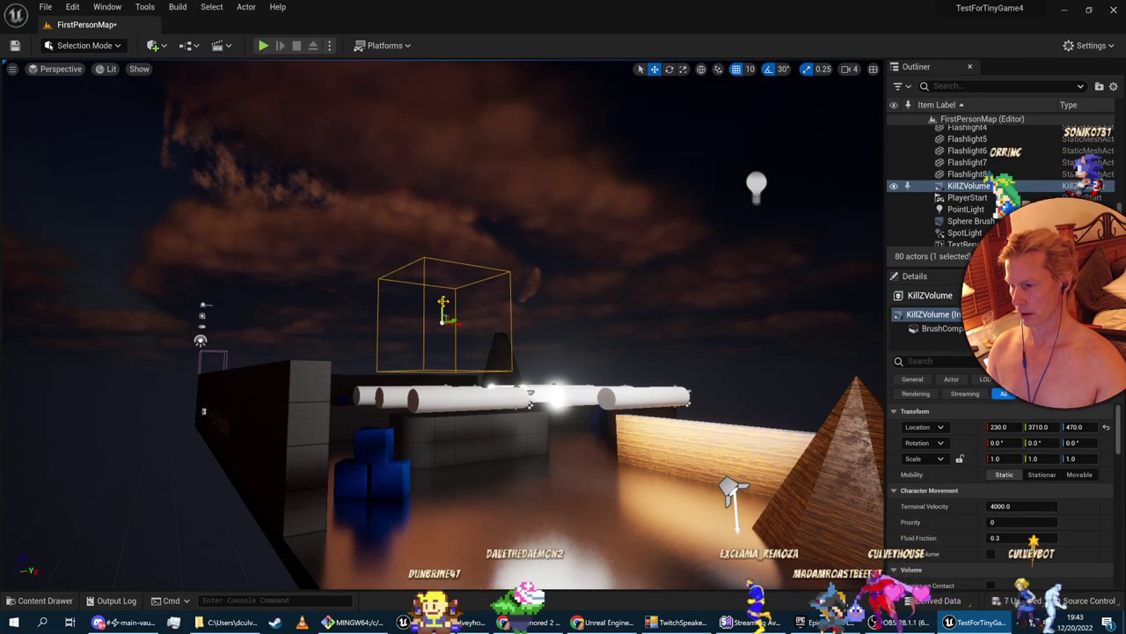
Move the KillZVolume down to the floor near the blue cubes, at X 440, Y 3710, Z 170
right_drag(429, 444, 339, 502)
key(d)
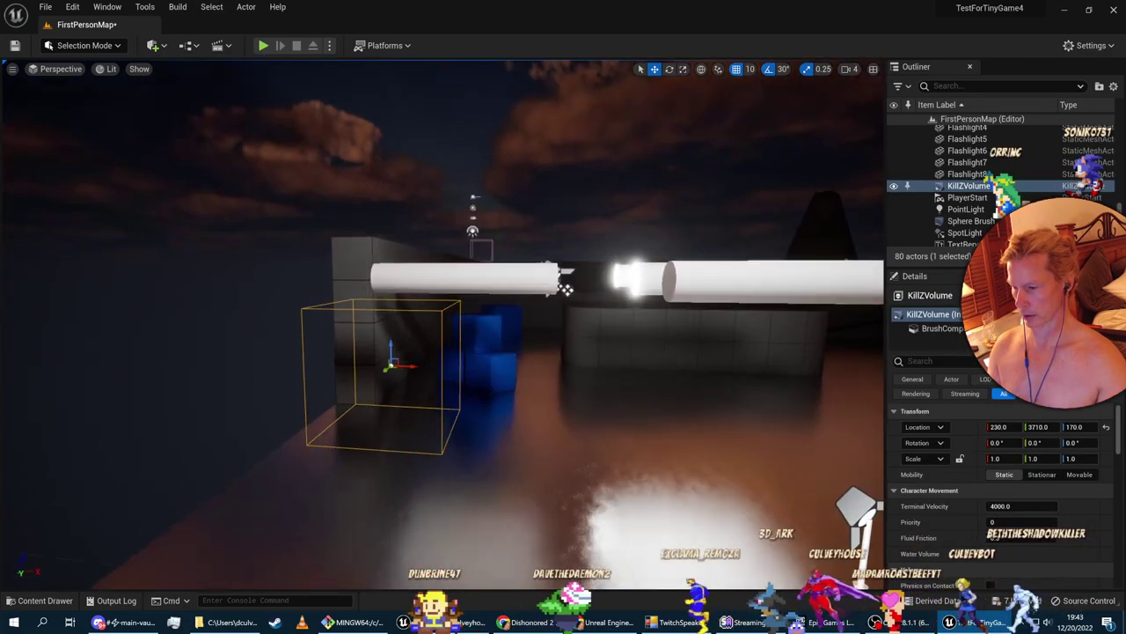
click(392, 366)
click(563, 284)
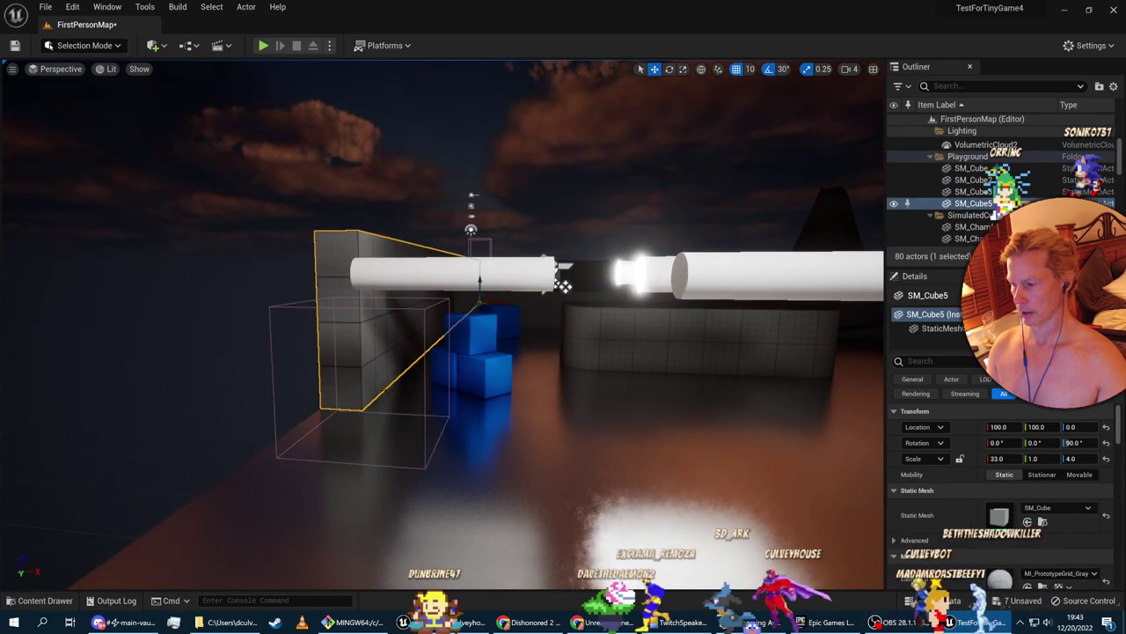
click(563, 285)
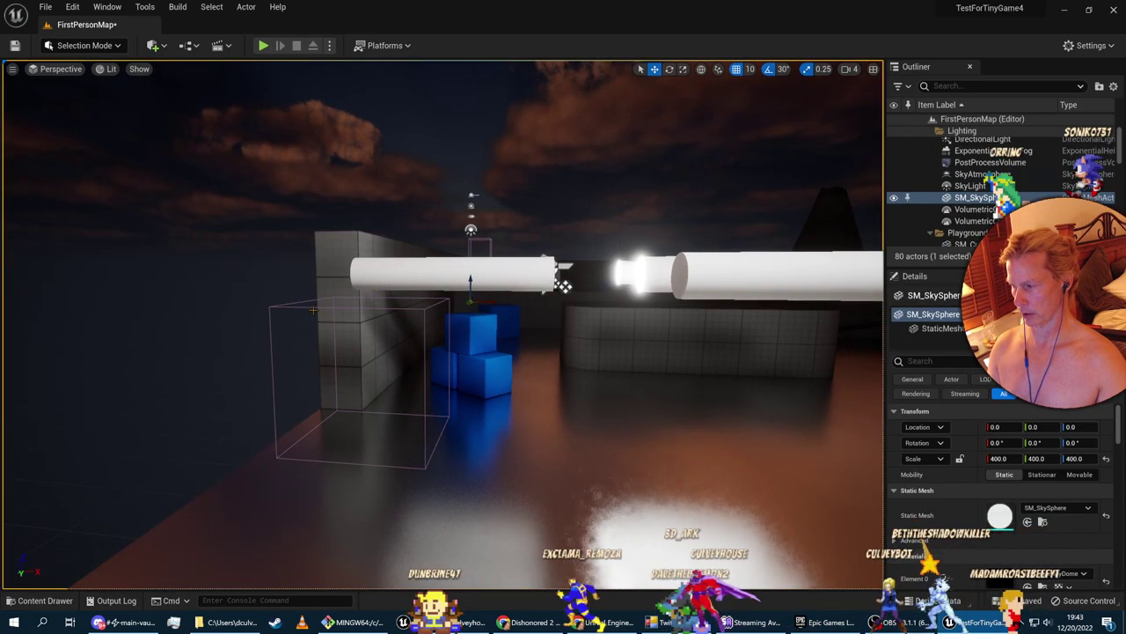
click(563, 284)
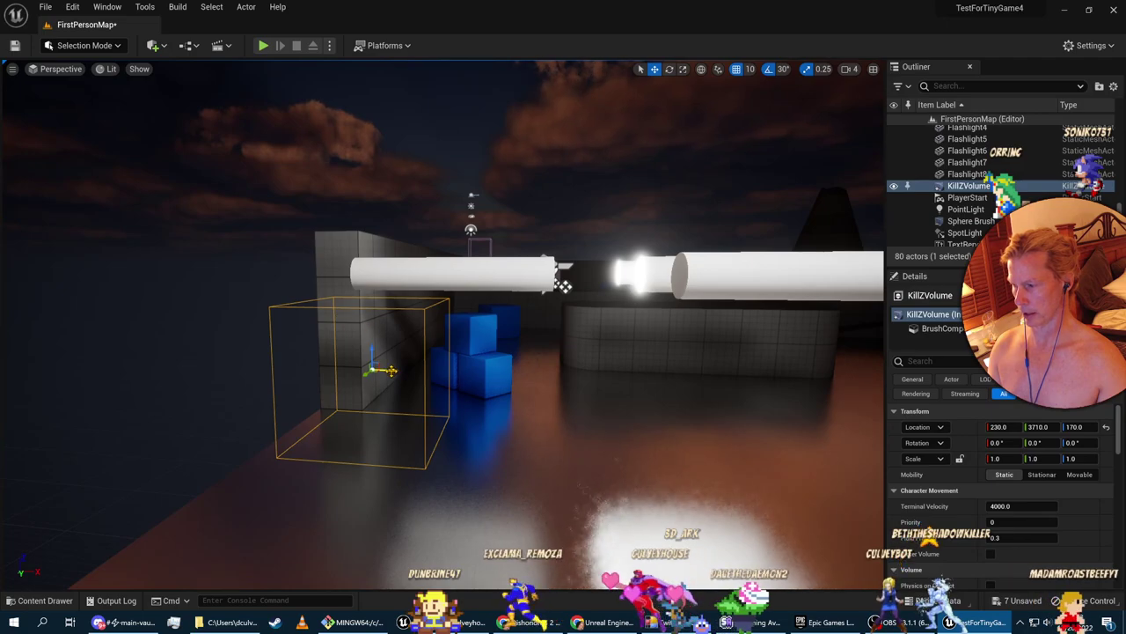
right_drag(543, 380, 576, 449)
right_drag(563, 284, 563, 284)
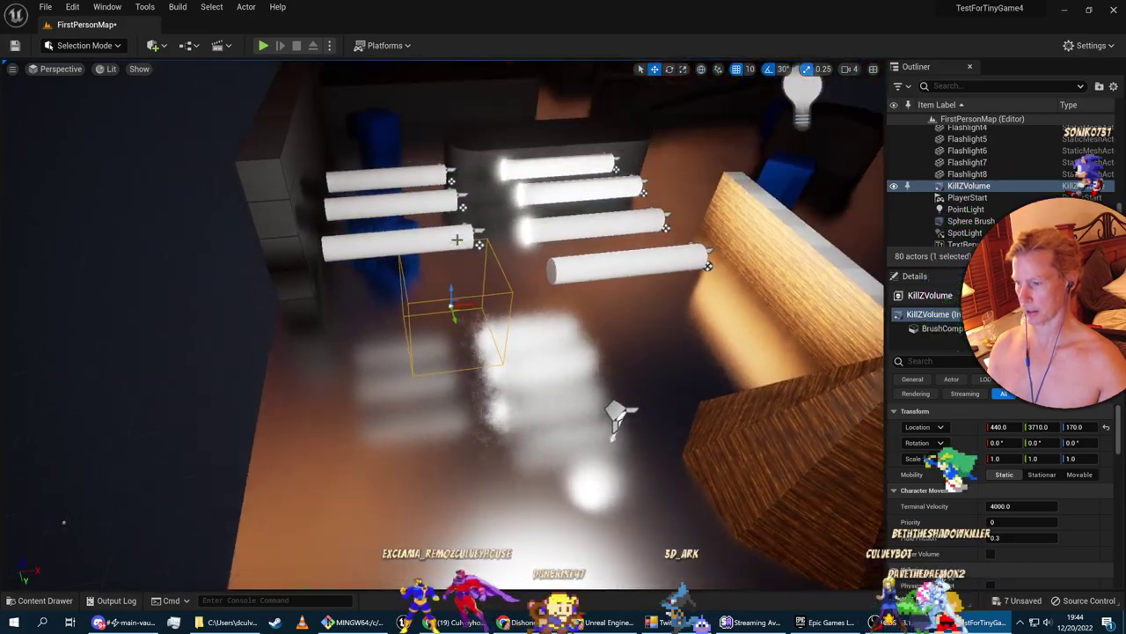
Run the level in play mode, walk into the area of the KillZVolume, and stop play
right_drag(333, 109, 332, 110)
right_drag(387, 288, 387, 288)
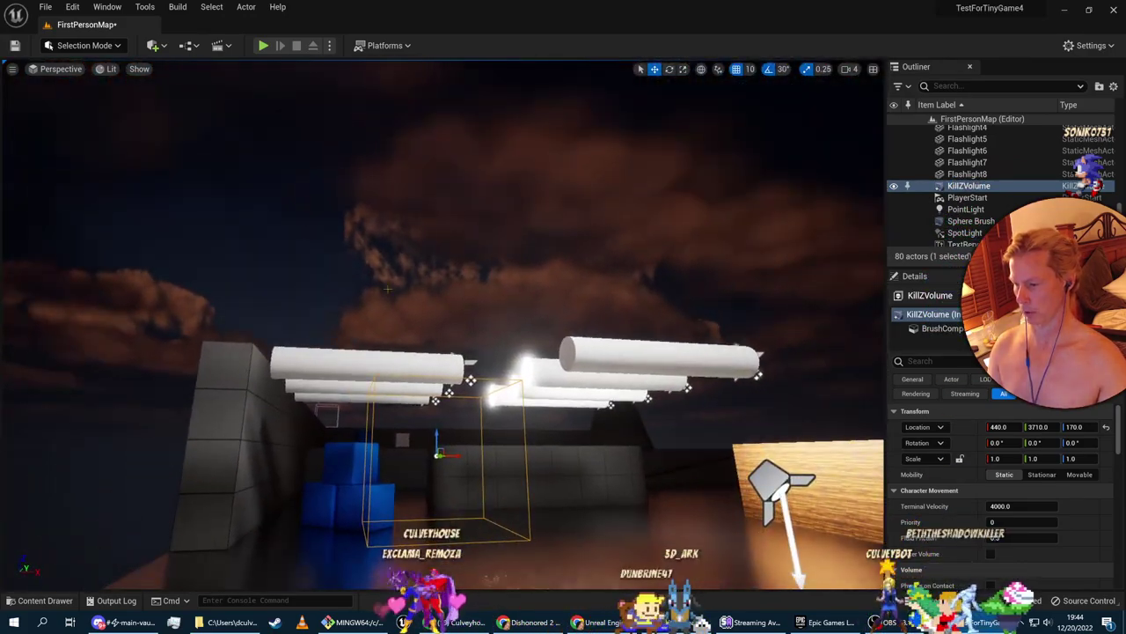
click(263, 46)
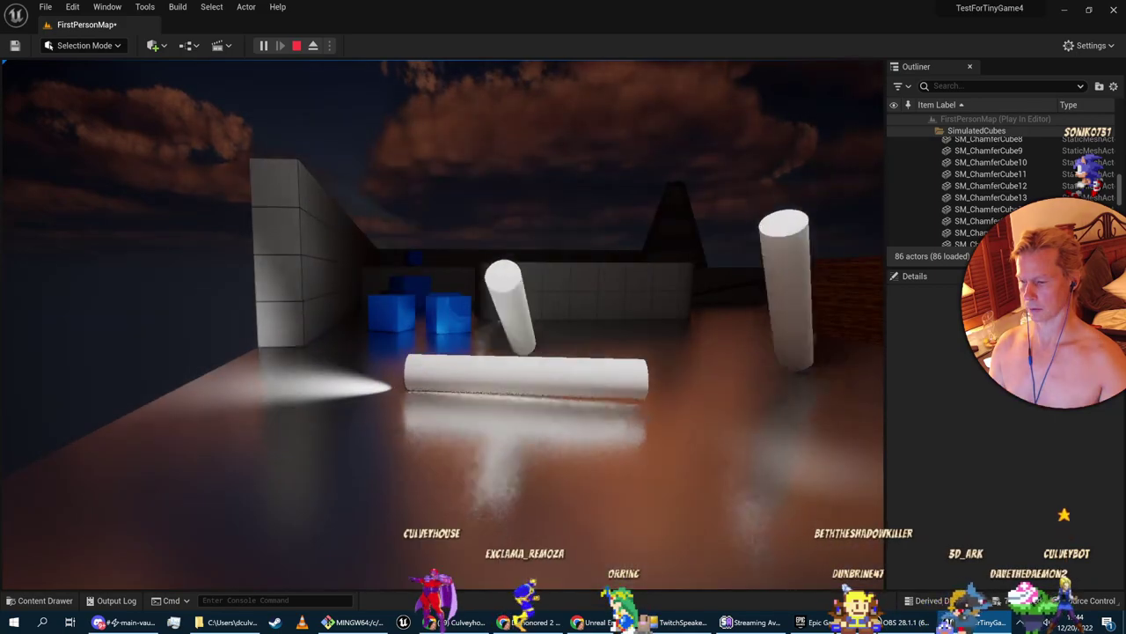
key(Escape)
Scale the KillZVolume to 2.25 in X and Y and lower it to Z 100
right_drag(444, 326, 447, 302)
key(w)
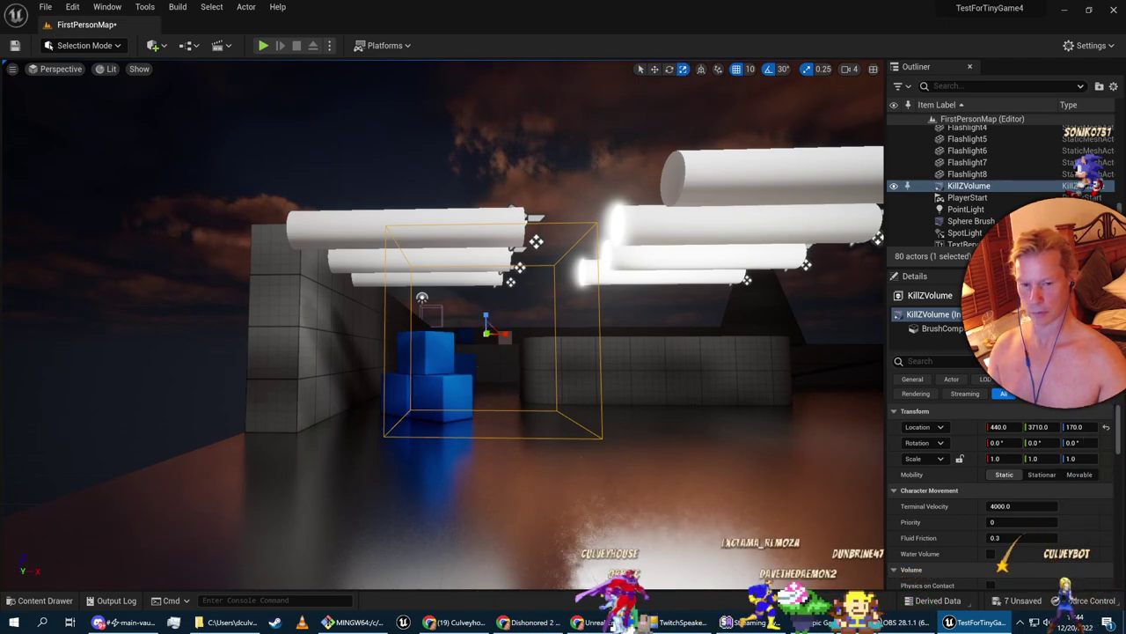
key(w)
key(a)
right_drag(727, 355, 762, 342)
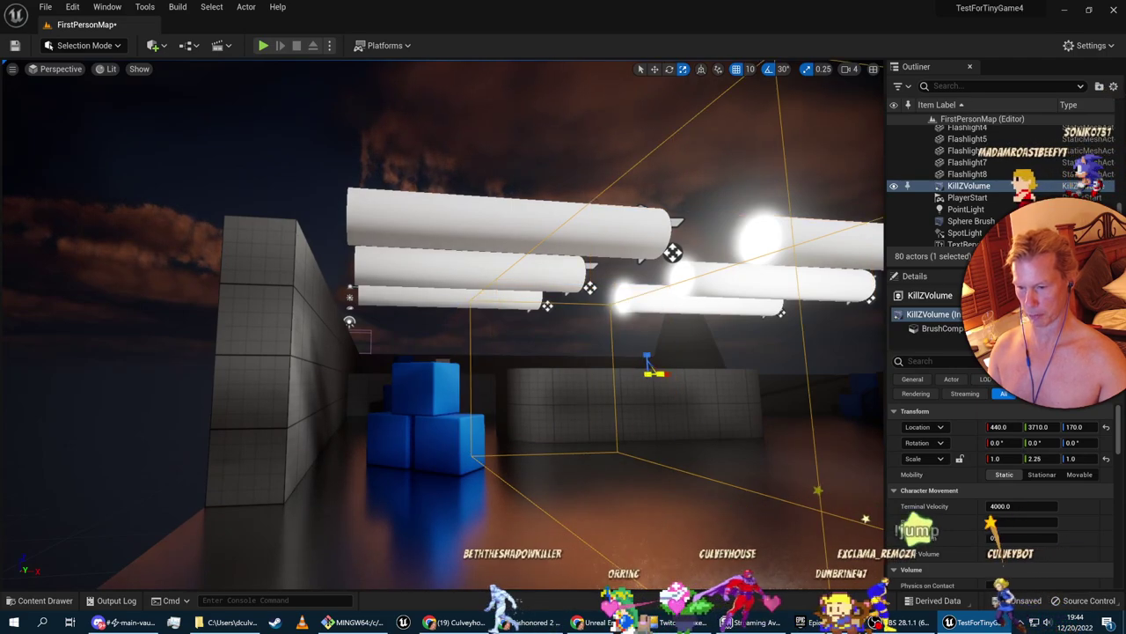
key(s)
right_drag(658, 374, 634, 353)
key(a)
key(w)
key(d)
key(s)
key(a)
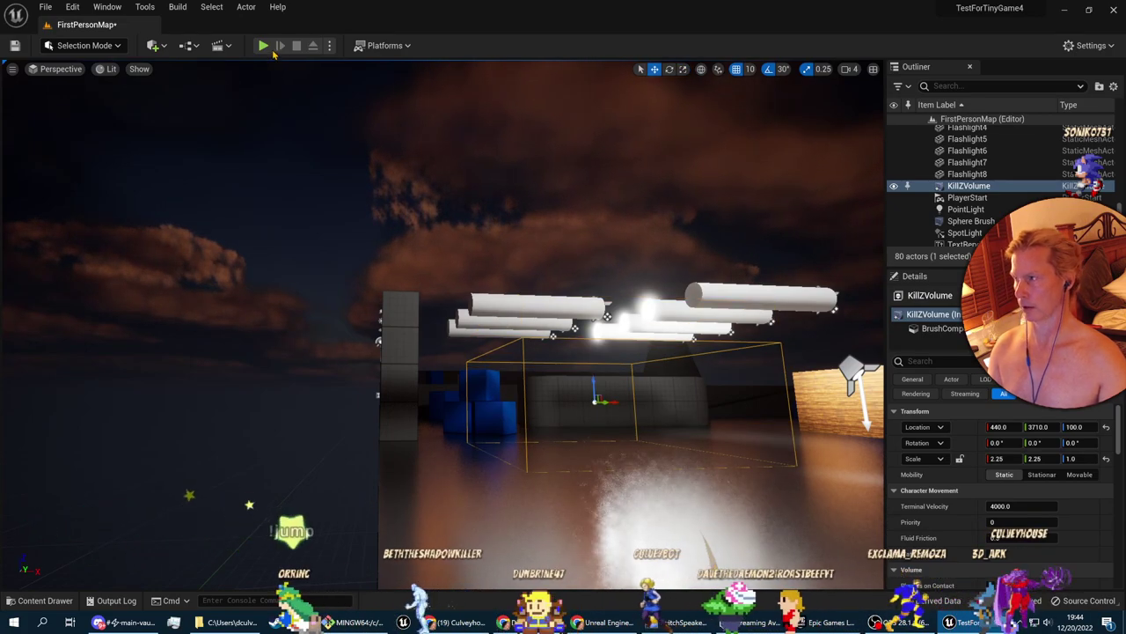
Test the enlarged KillZVolume in play mode, stop play, and check its character movement settings
click(263, 45)
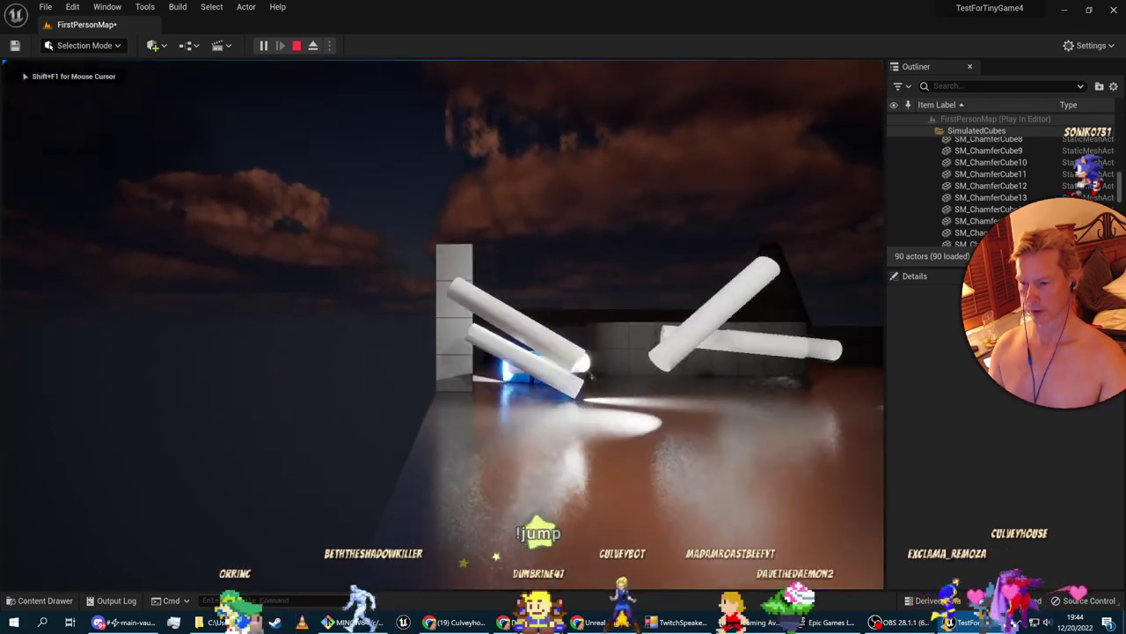
key(Escape)
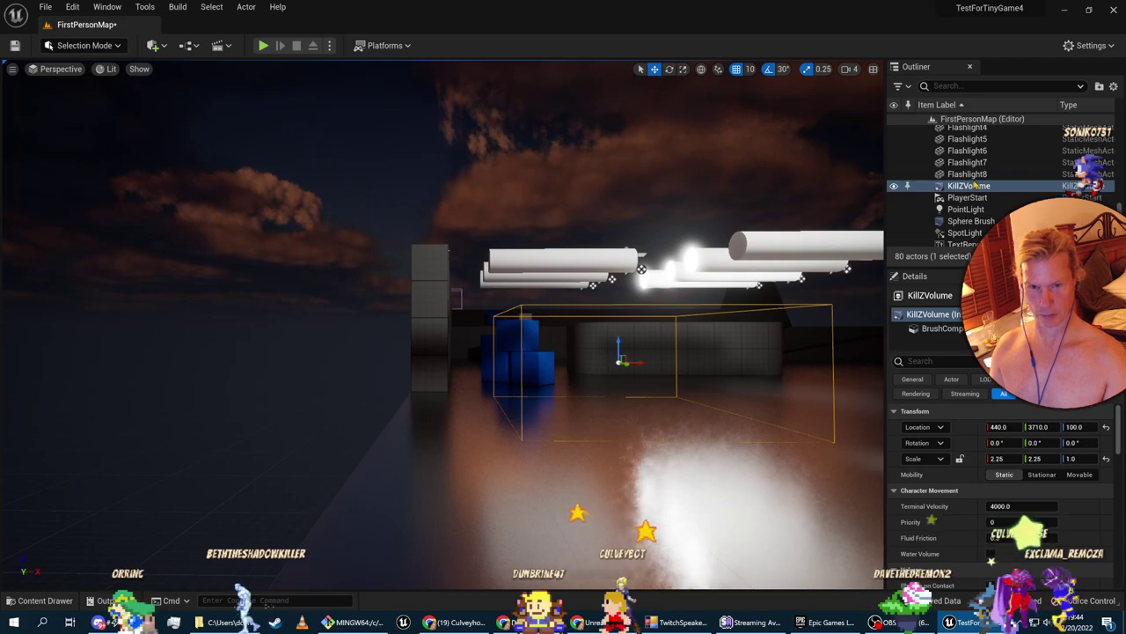
scroll(960, 435, down, 2)
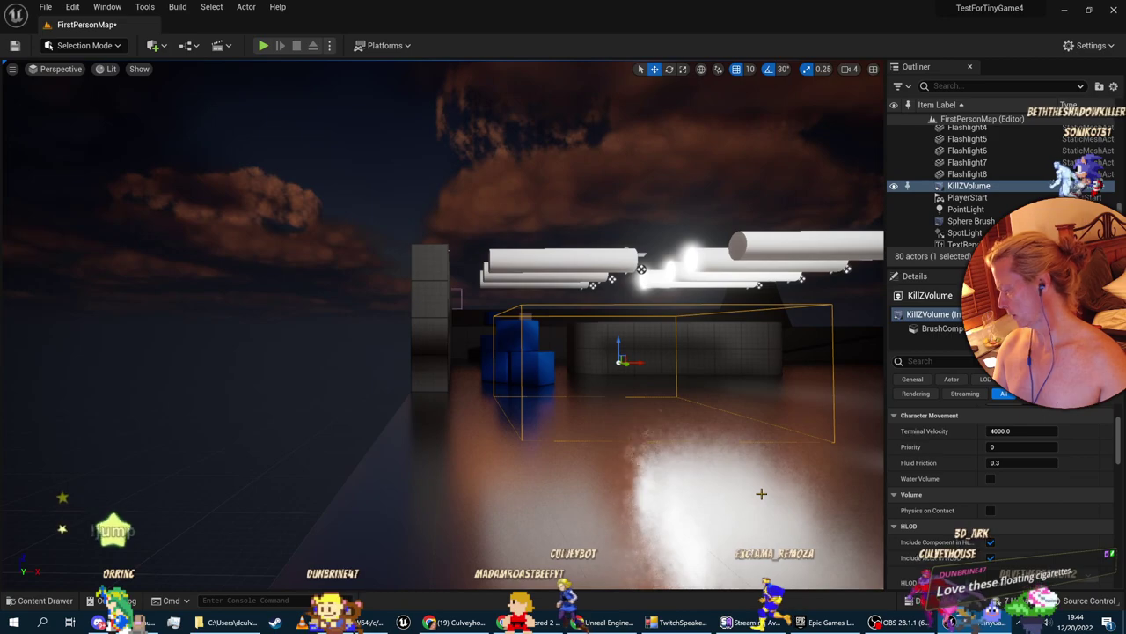
Switch to the Volumes lecture and play the Kill ZVolume demonstration up to about 6:47
key(alt+Tab)
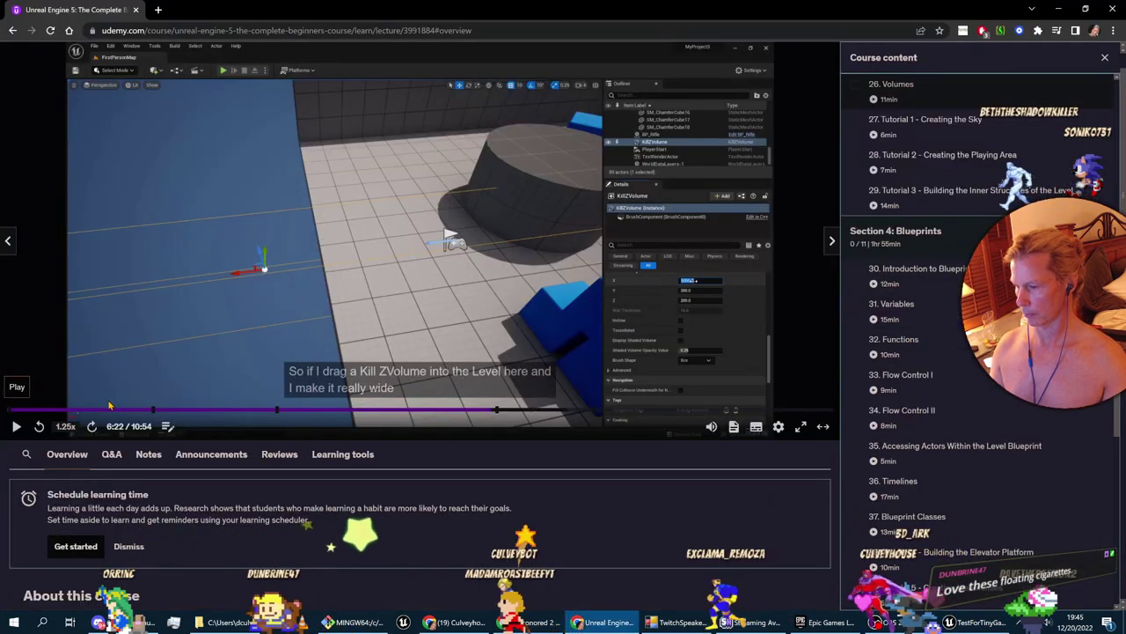
click(15, 426)
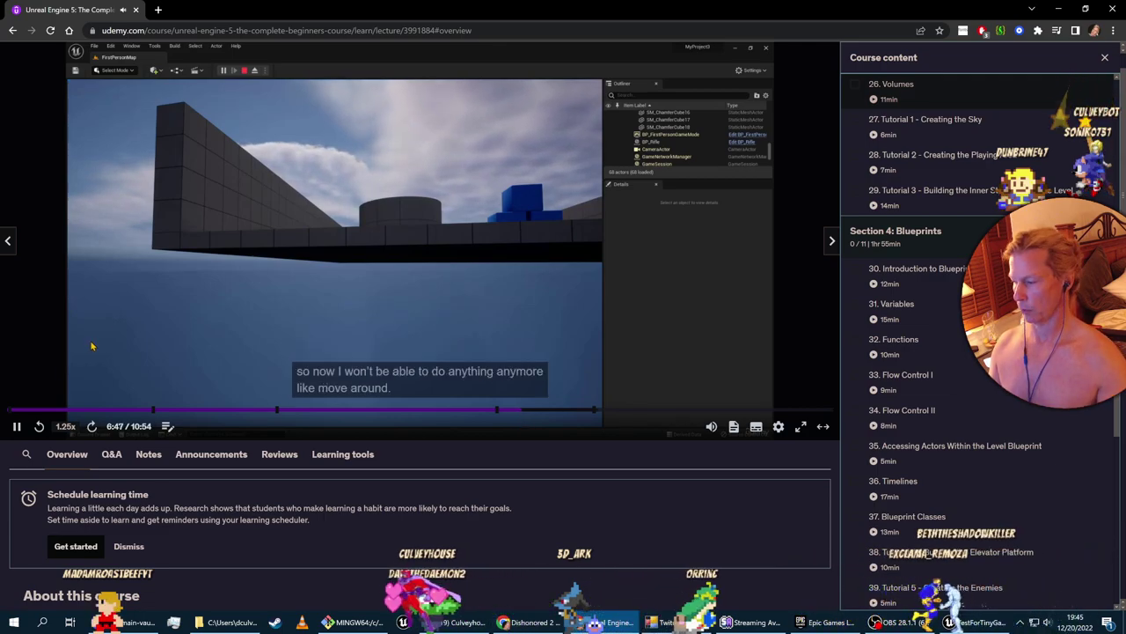
Return to the Unreal level and examine the KillZVolume's character movement, volume, HLOD, collision and brush settings
key(alt+Tab)
right_drag(436, 374, 572, 373)
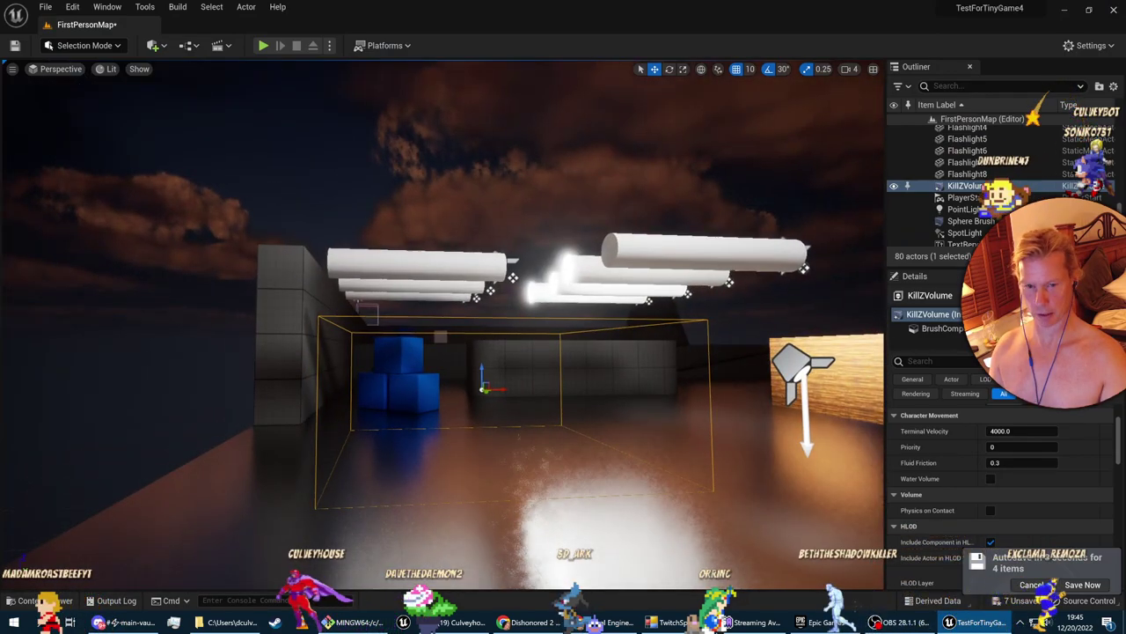
click(942, 328)
click(919, 314)
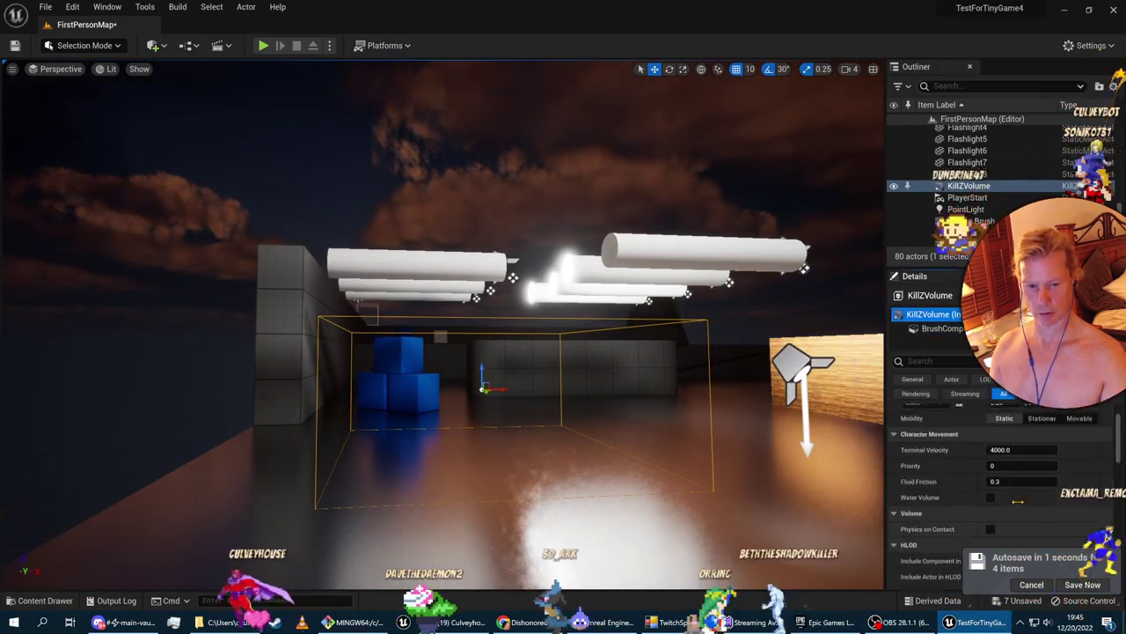
scroll(1051, 510, down, 2)
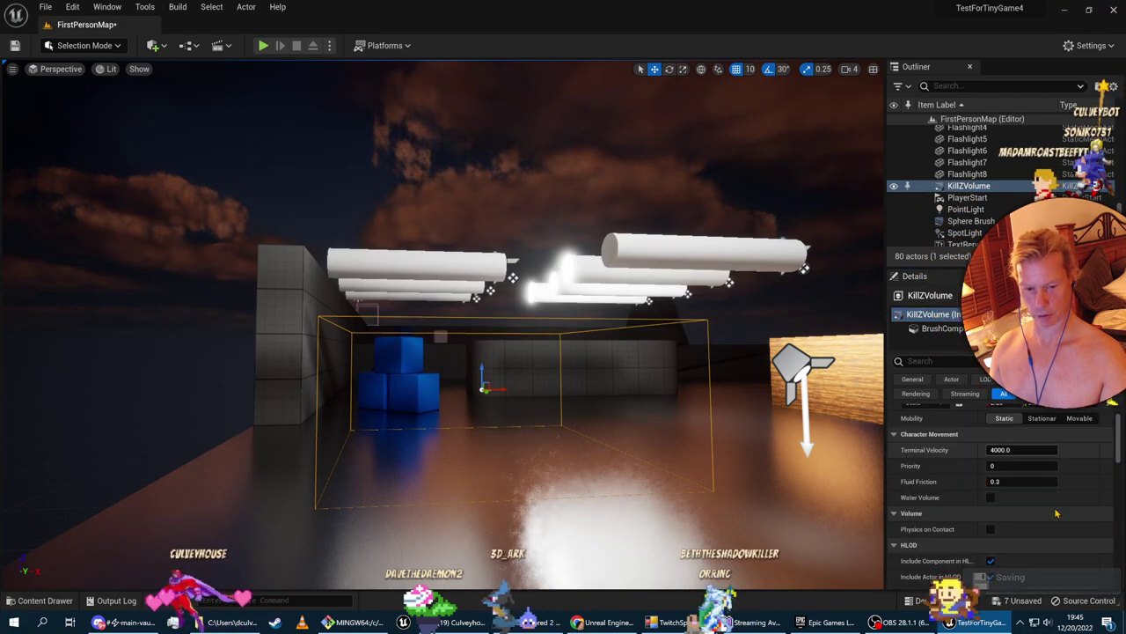
scroll(1047, 508, down, 4)
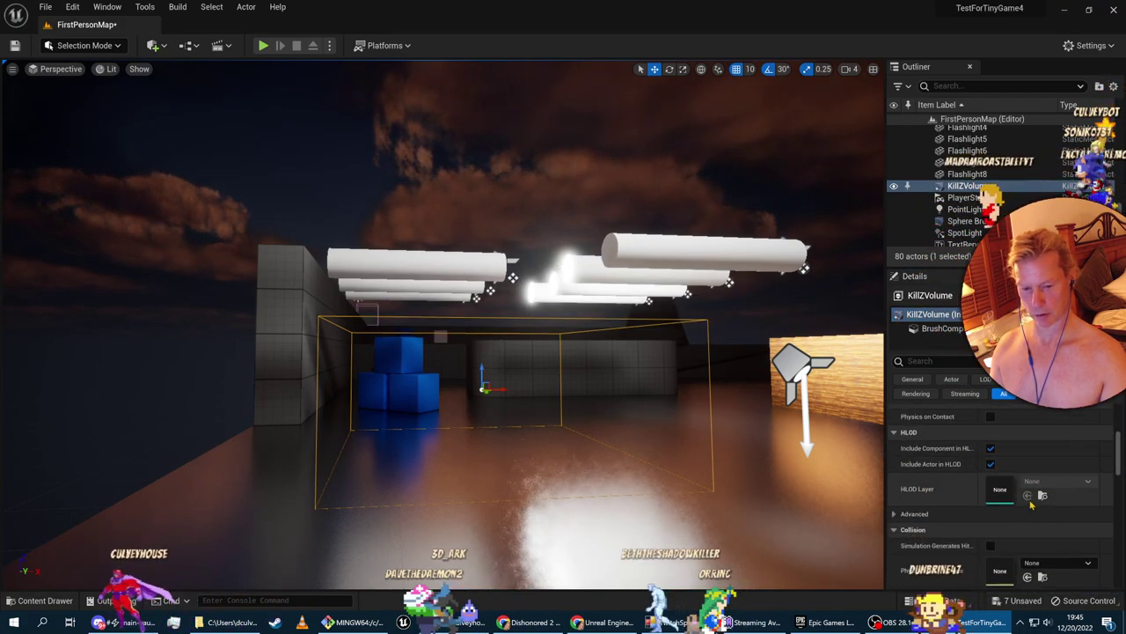
scroll(991, 515, down, 2)
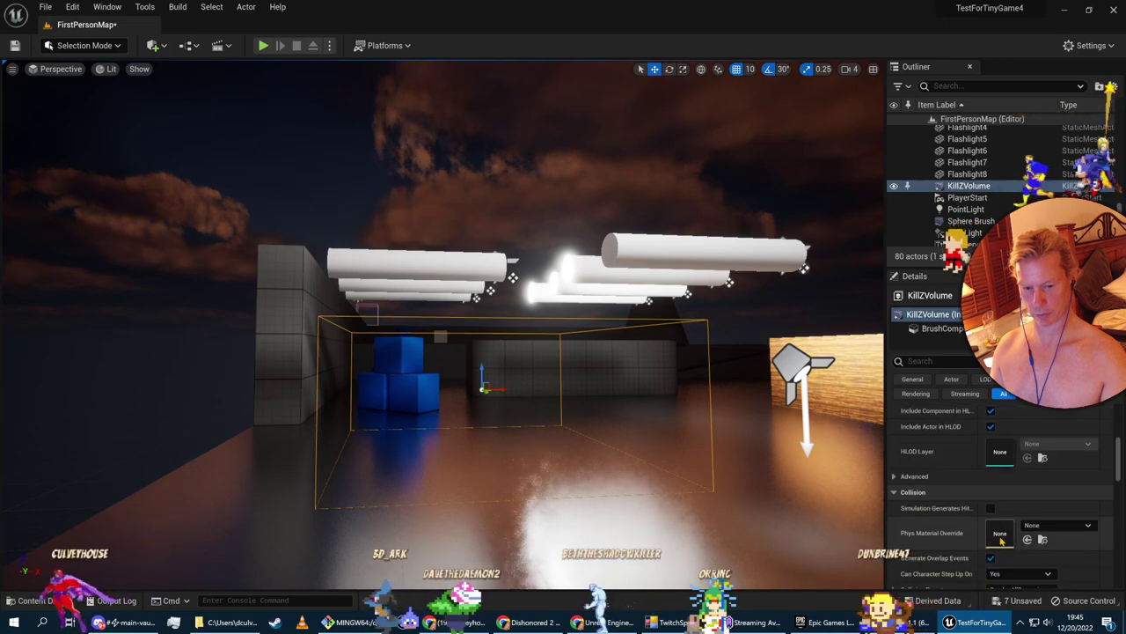
click(990, 537)
scroll(978, 511, down, 2)
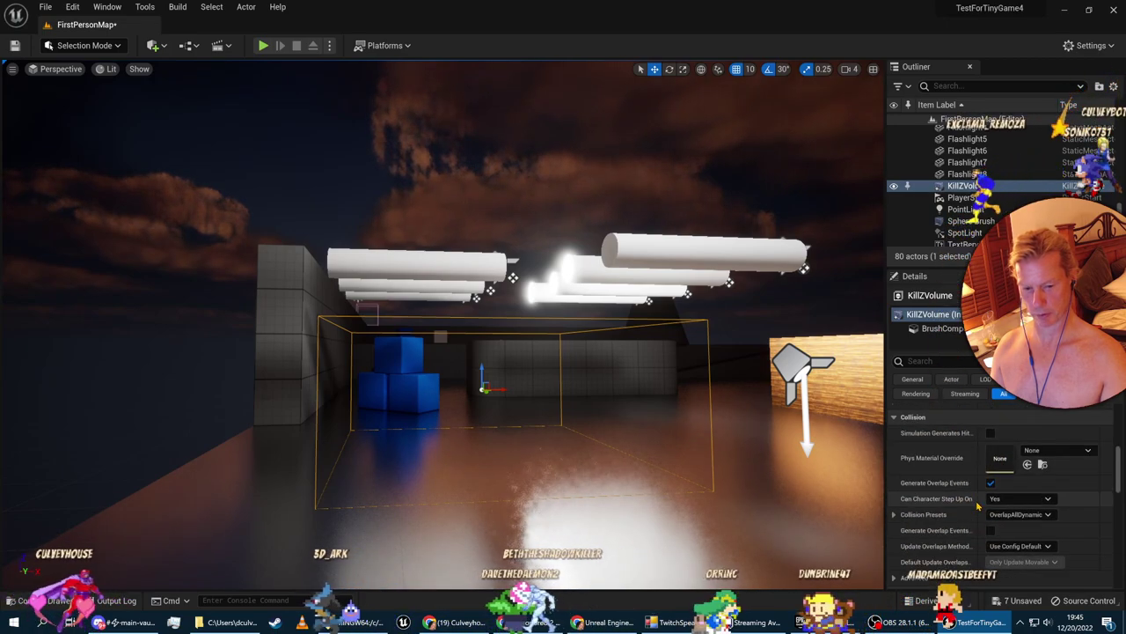
scroll(973, 509, down, 2)
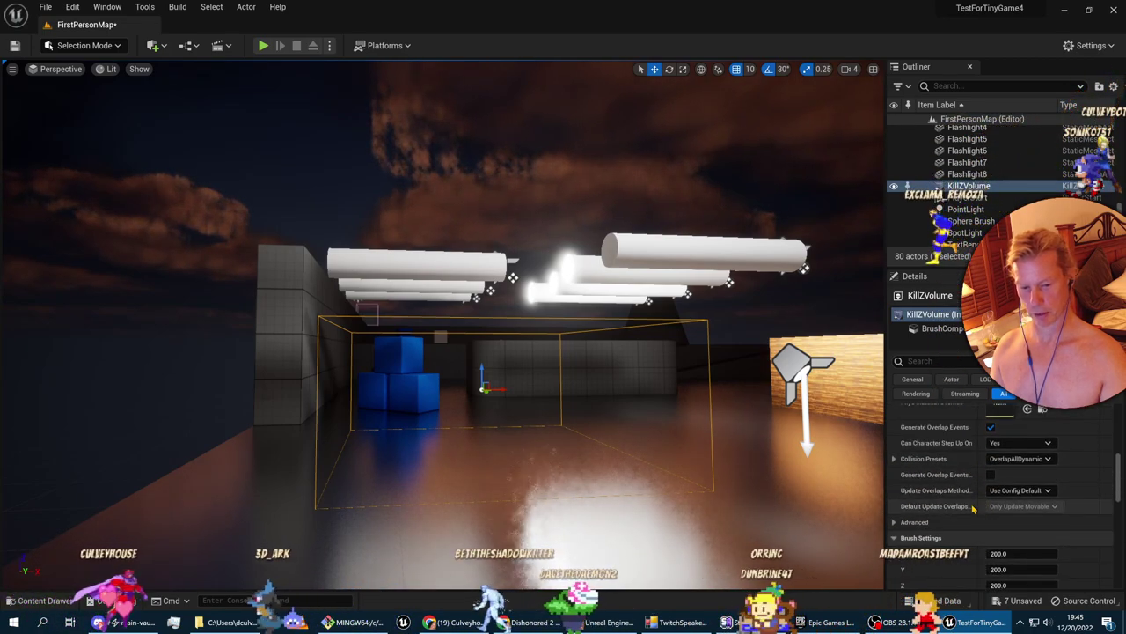
scroll(967, 511, up, 2)
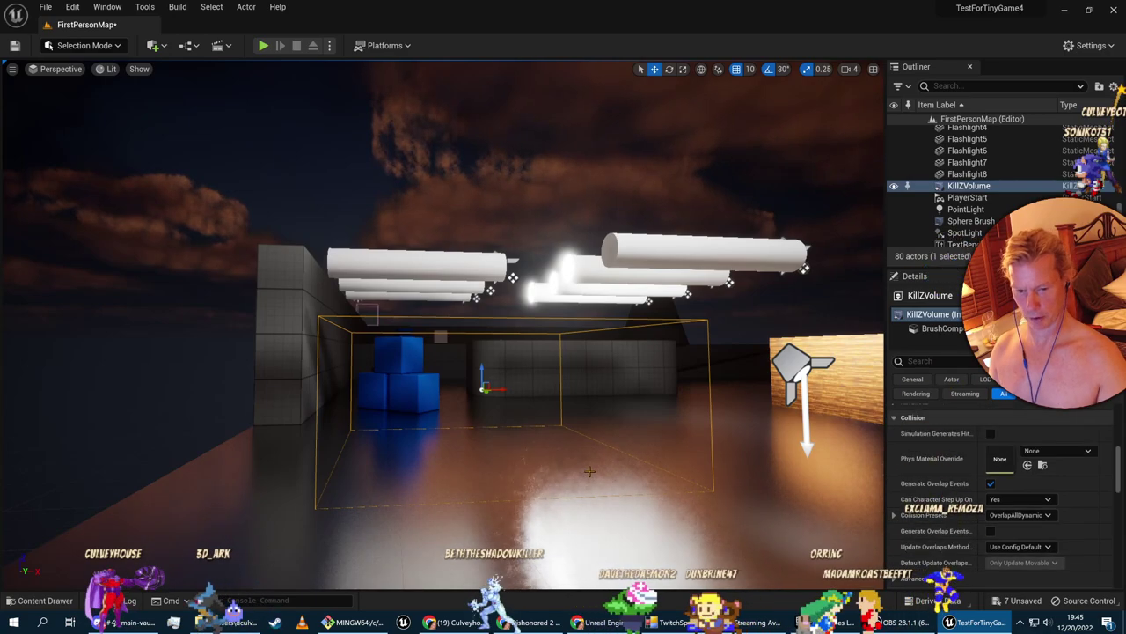
scroll(981, 517, up, 7)
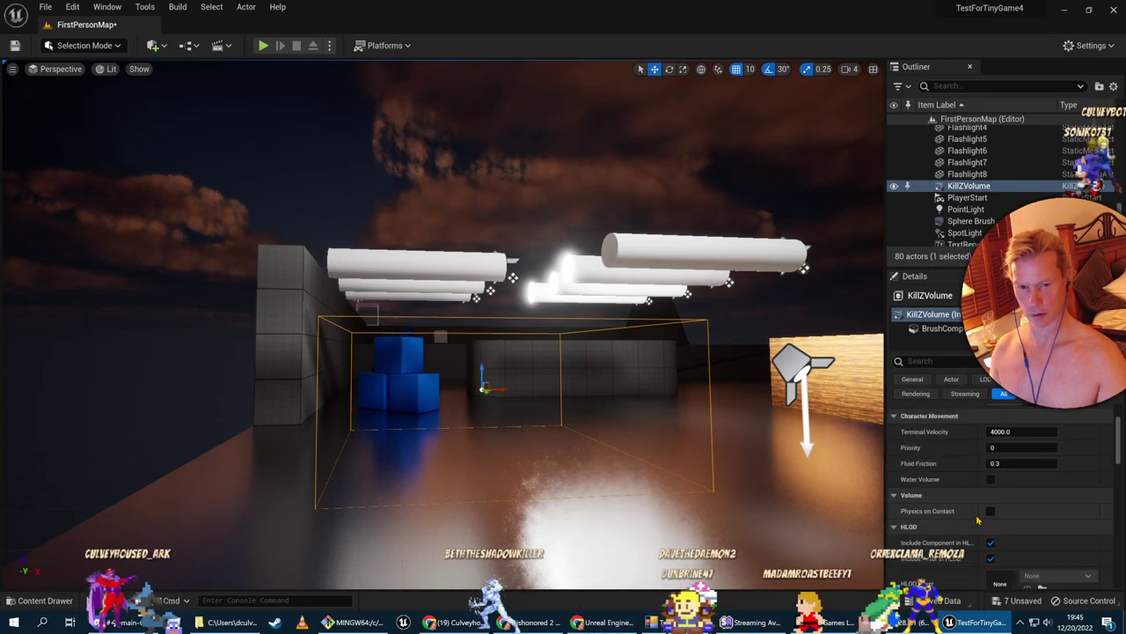
Go back in the Volumes lecture to about 6:19, replay the Kill ZVolume resizing, and pause at 6:26
key(alt+Tab)
key(space)
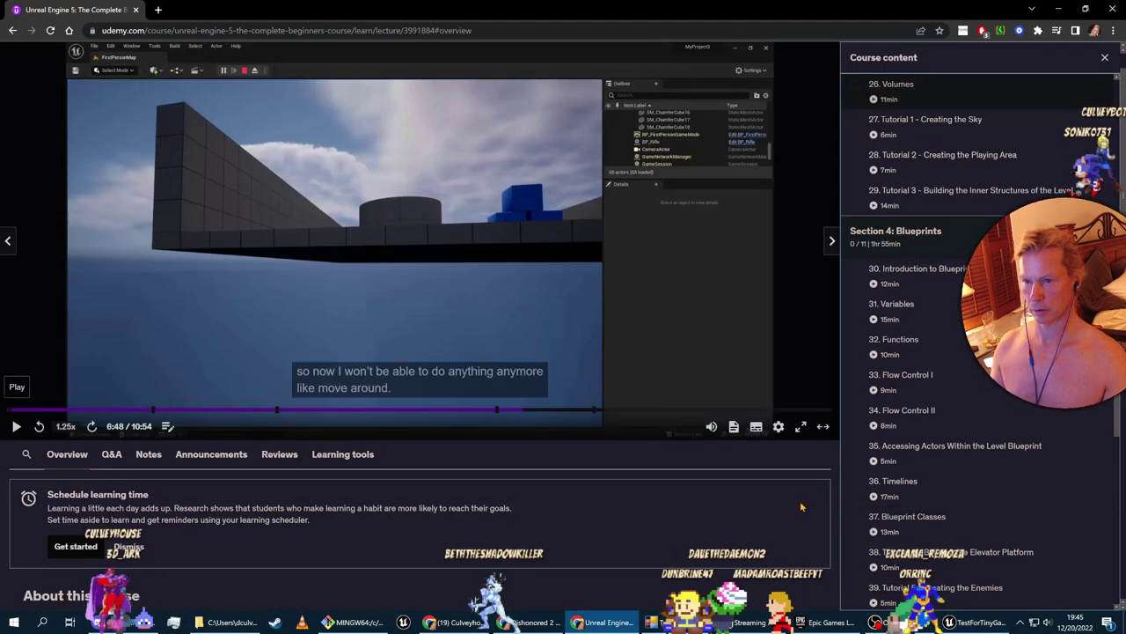
click(476, 412)
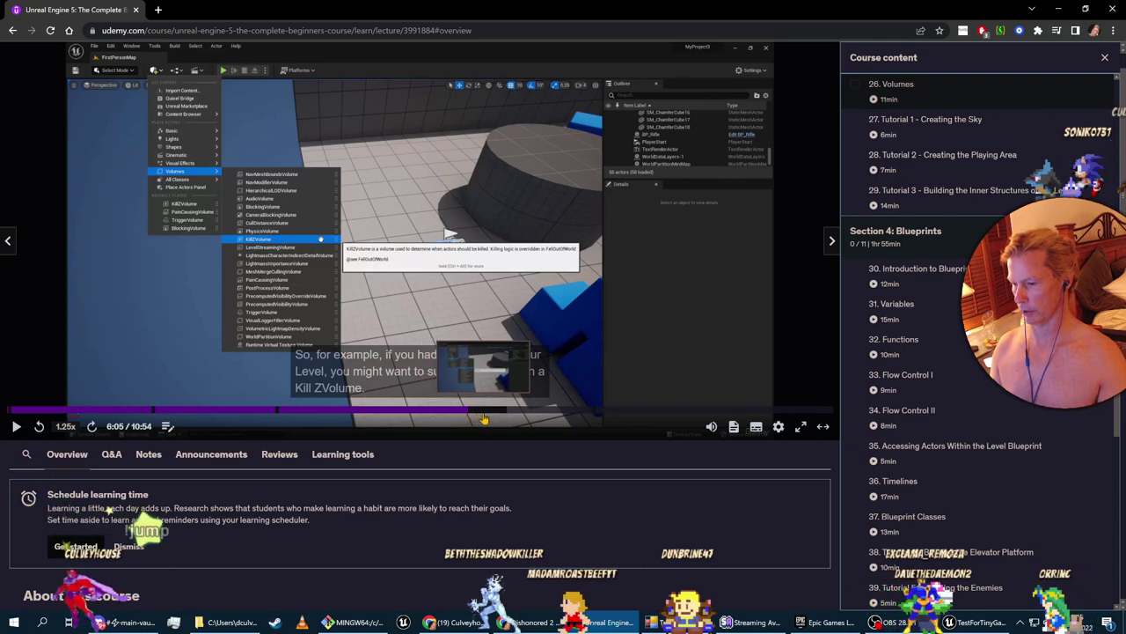
click(485, 411)
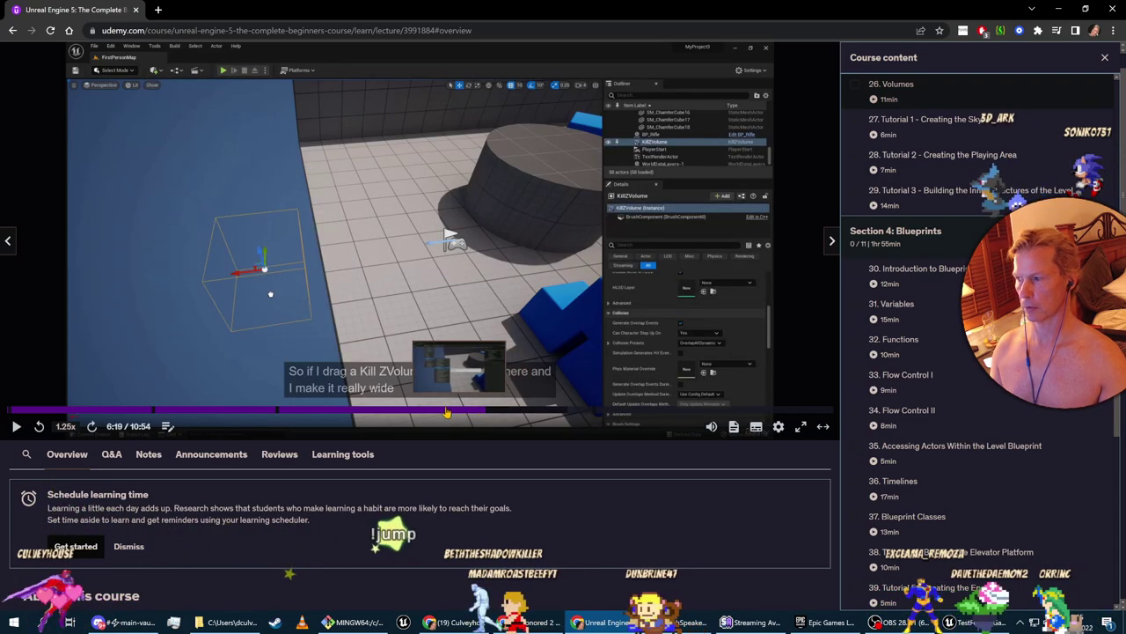
click(15, 426)
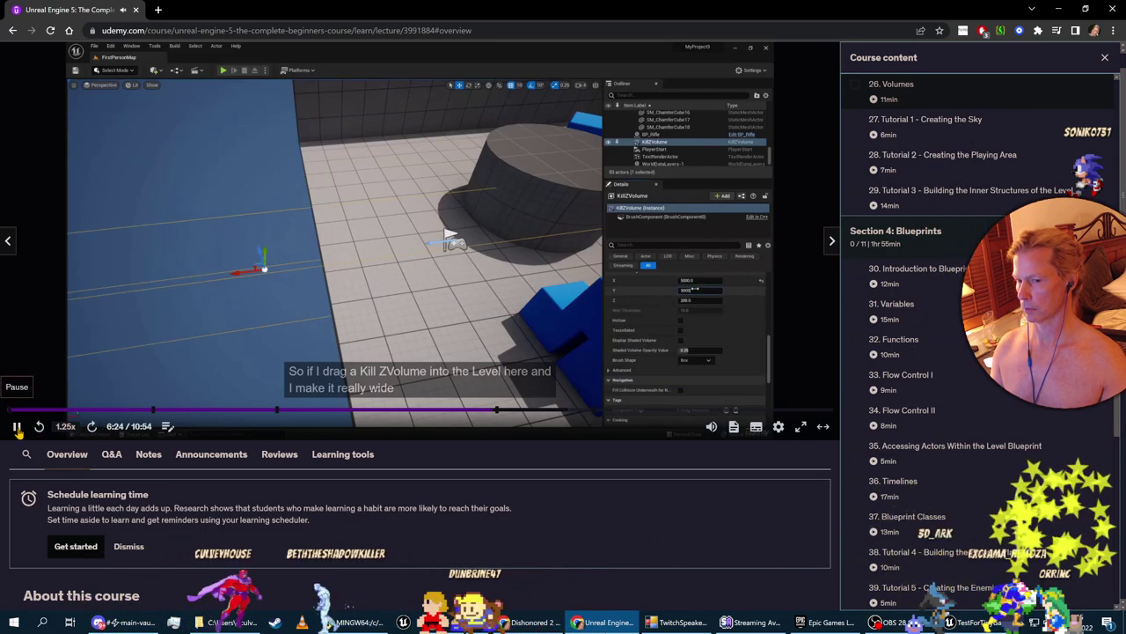
click(16, 427)
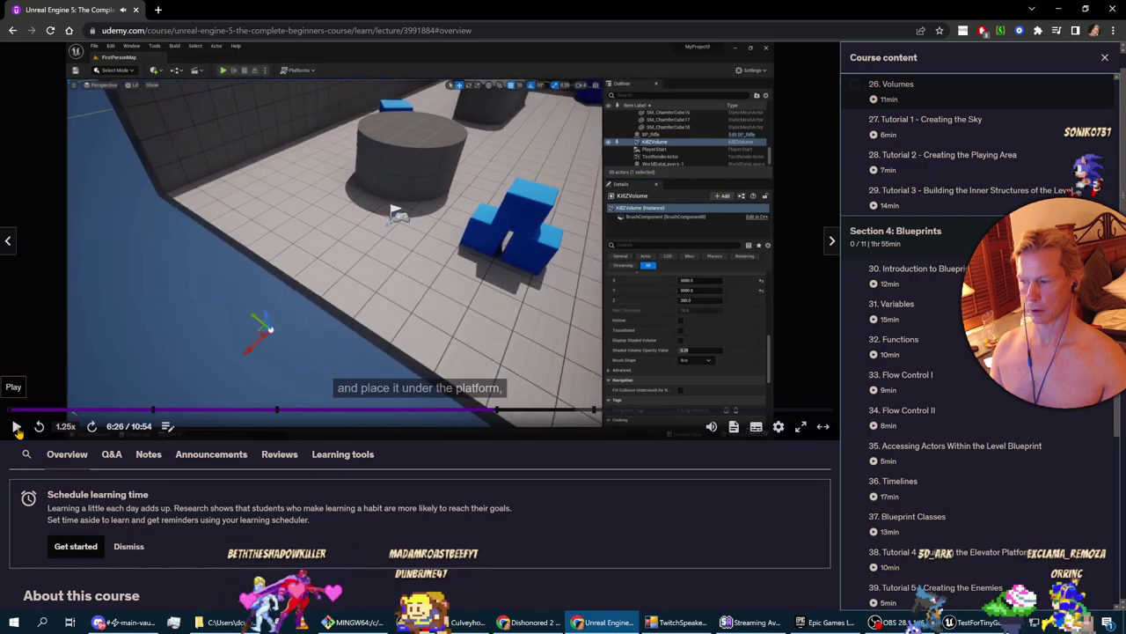
Switch back to the Unreal level, lower the KillZVolume and scale it up uniformly until it extends above the flashlights
key(alt+Tab)
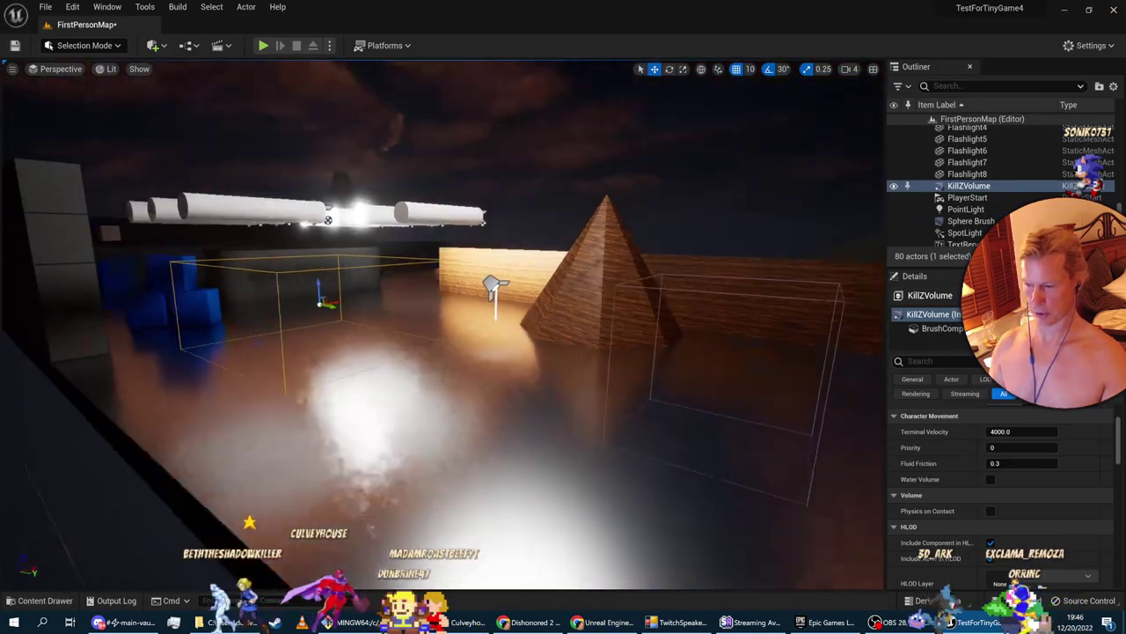
key(s)
mouse_move(445, 326)
right_down()
mouse_move(412, 313)
mouse_move(457, 308)
right_up()
scroll(443, 326, down, 3)
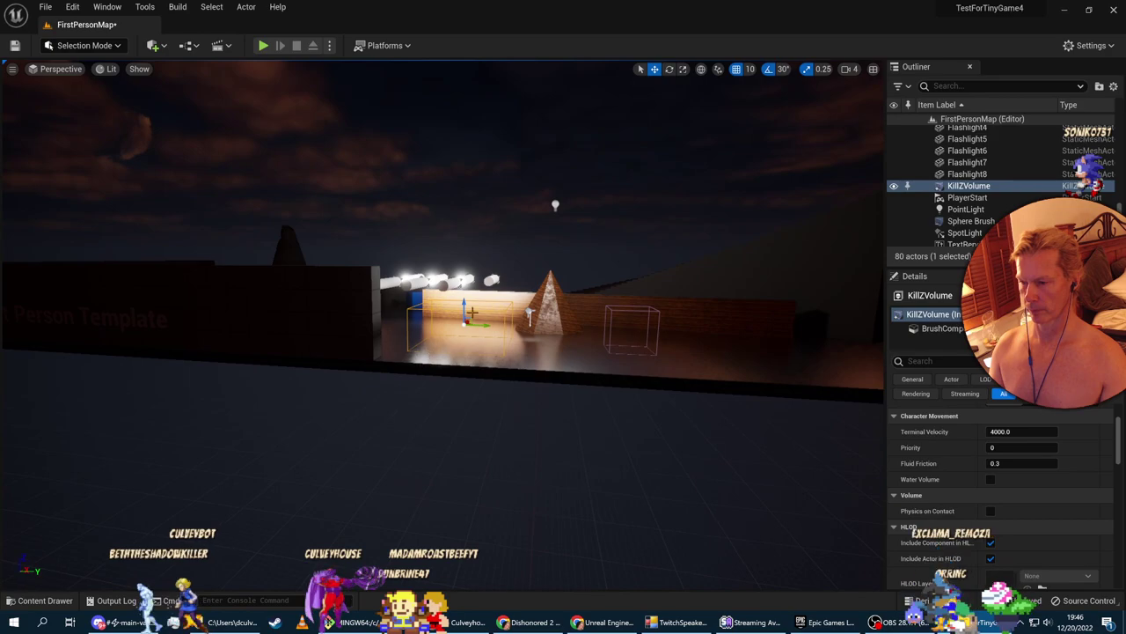
key(w)
right_drag(424, 271, 348, 289)
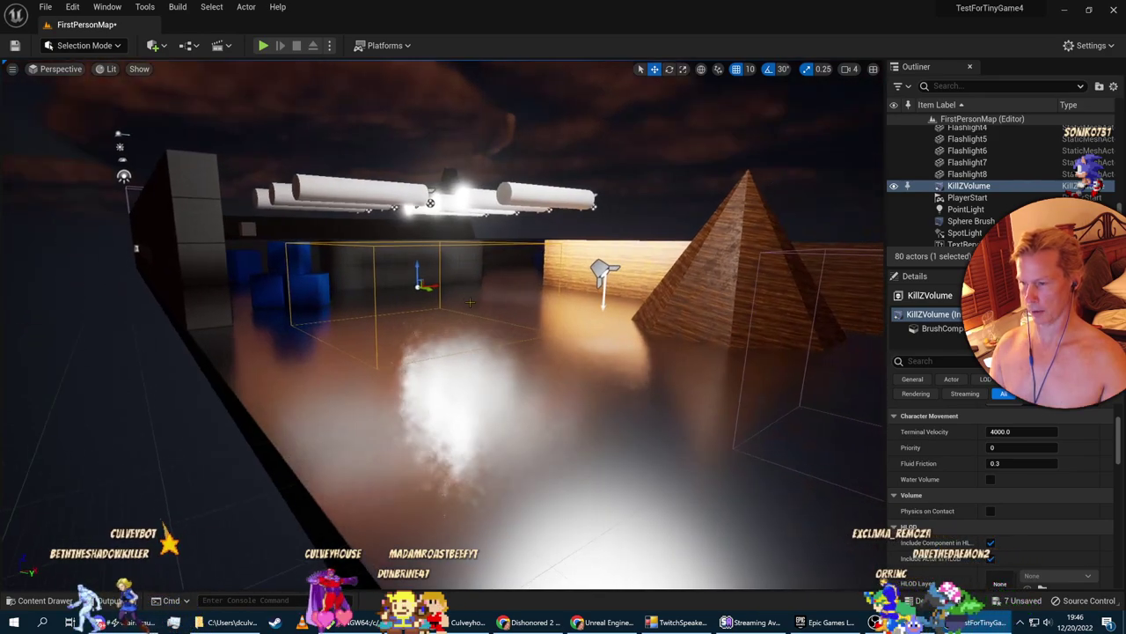
drag(417, 272, 410, 296)
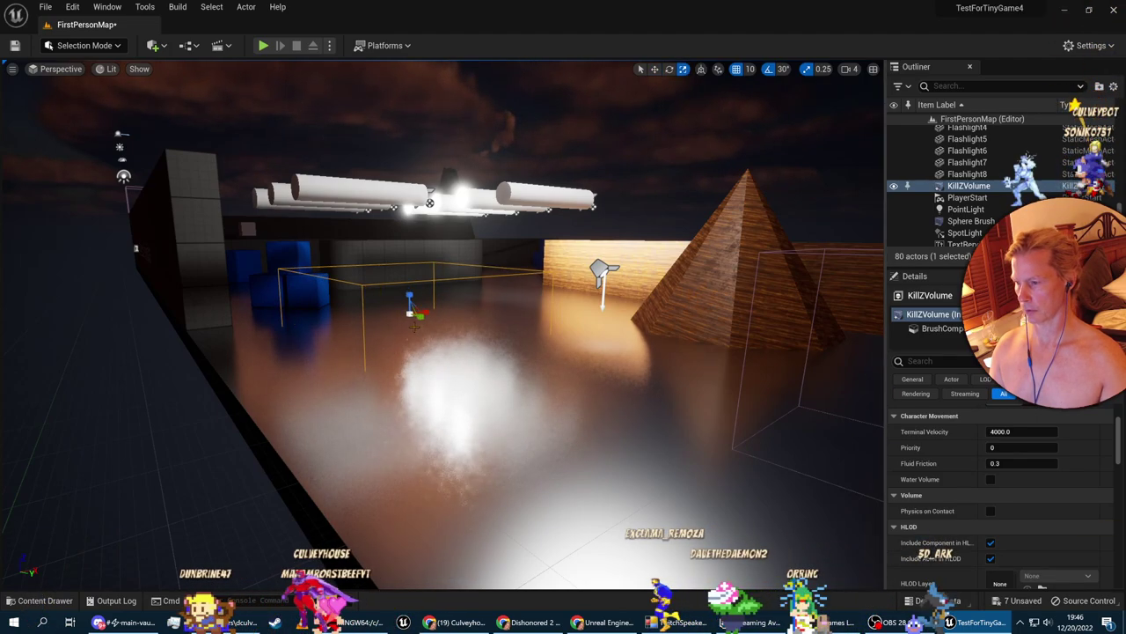
drag(411, 311, 424, 304)
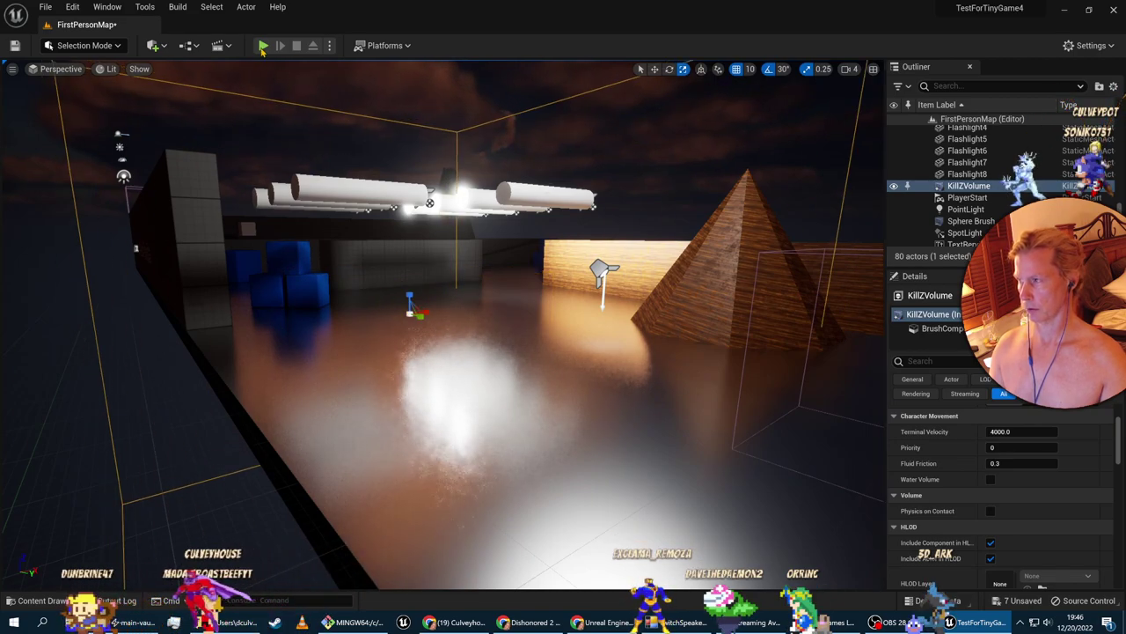
Test the scaled-up KillZVolume in play mode from above the floor, and stop play
mouse_move(431, 299)
right_down()
mouse_move(369, 297)
mouse_move(414, 295)
right_up()
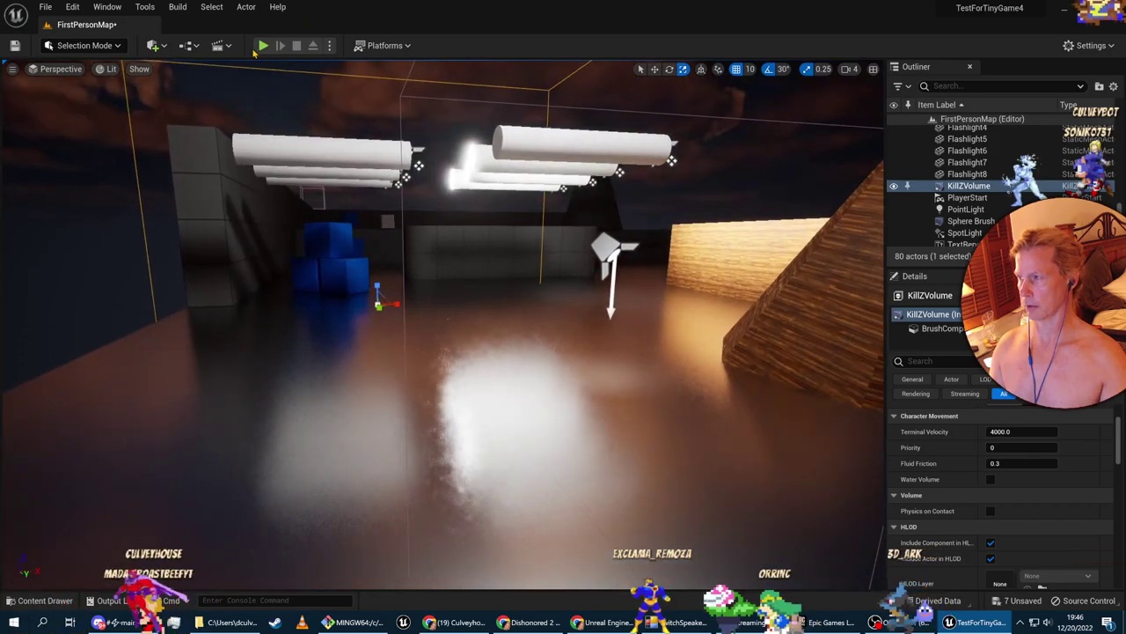
click(262, 46)
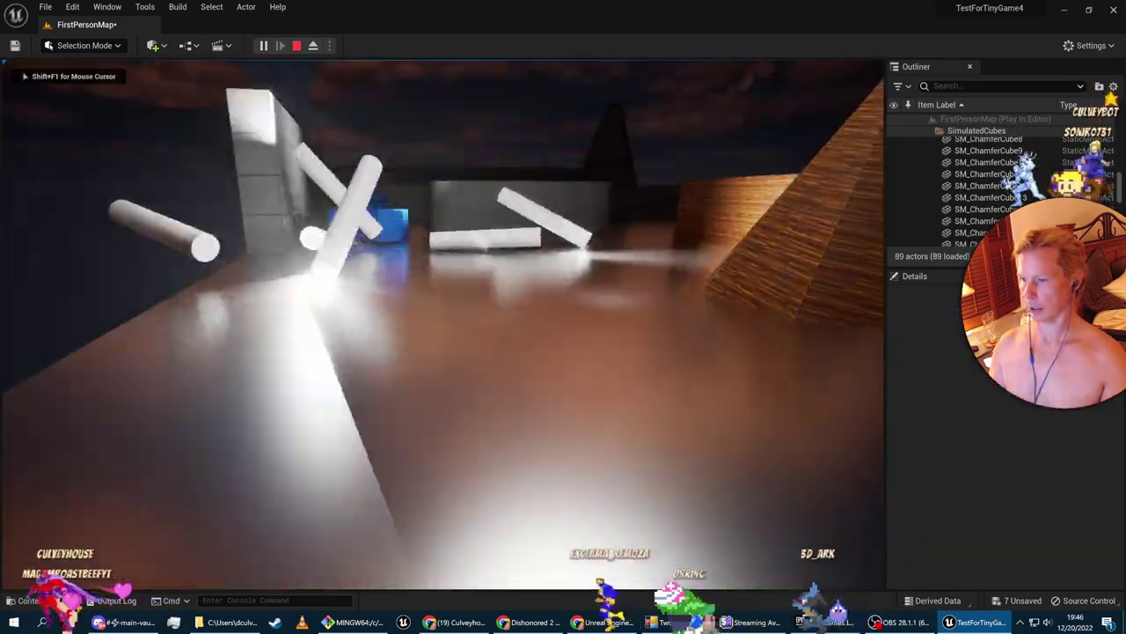
key(Escape)
Select the KillZVolume and lower it so that most of it sits beneath the floor platform
right_drag(444, 326, 438, 195)
key(s)
right_drag(684, 95, 684, 95)
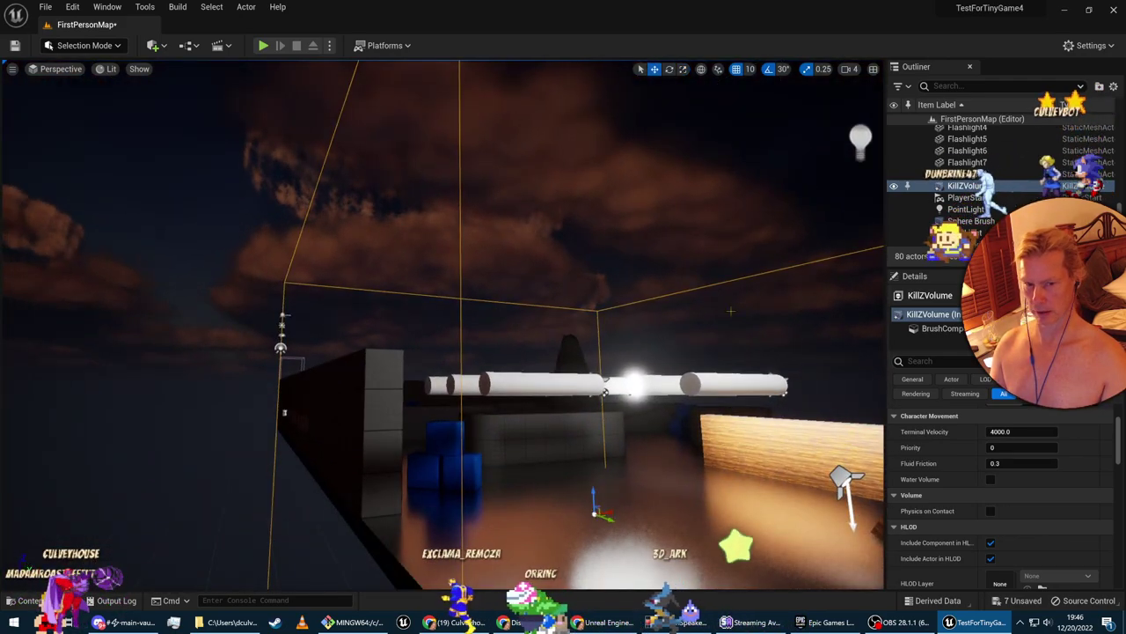
click(972, 186)
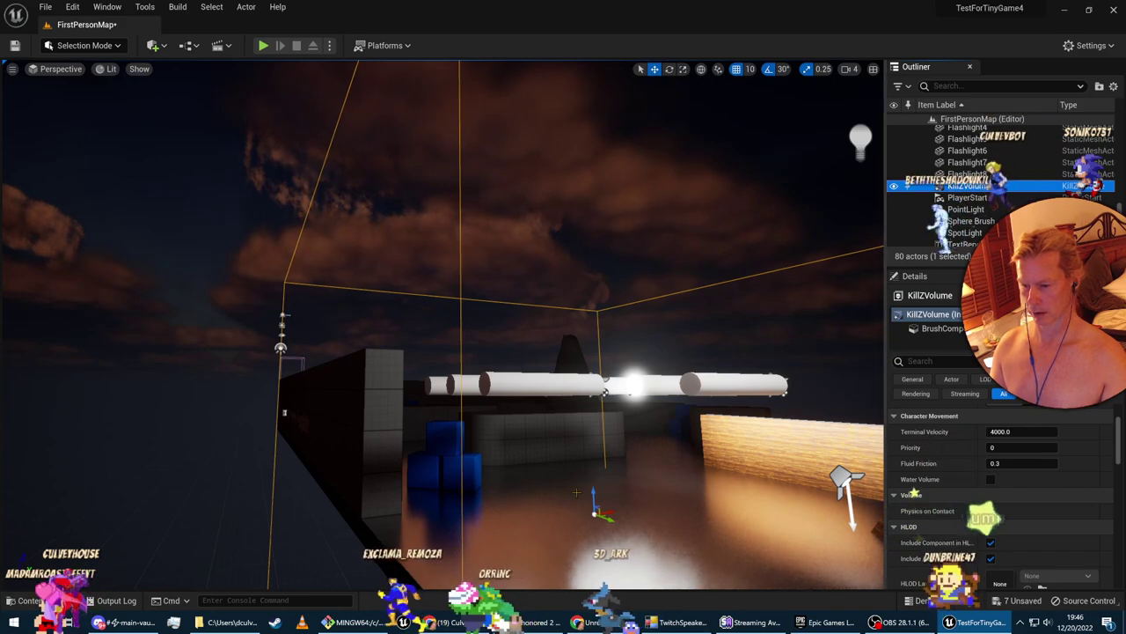
drag(593, 493, 598, 574)
key(f)
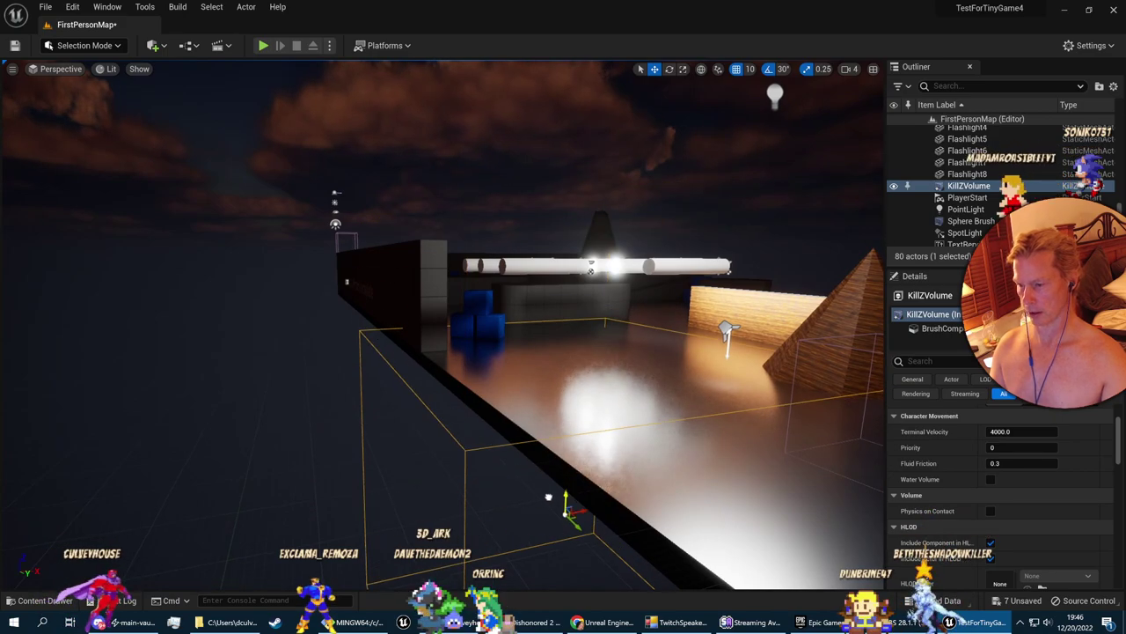
Test the lowered KillZVolume in play mode from a viewpoint above the platform, and stop play
mouse_move(545, 483)
right_down()
mouse_move(528, 479)
mouse_move(542, 485)
right_up()
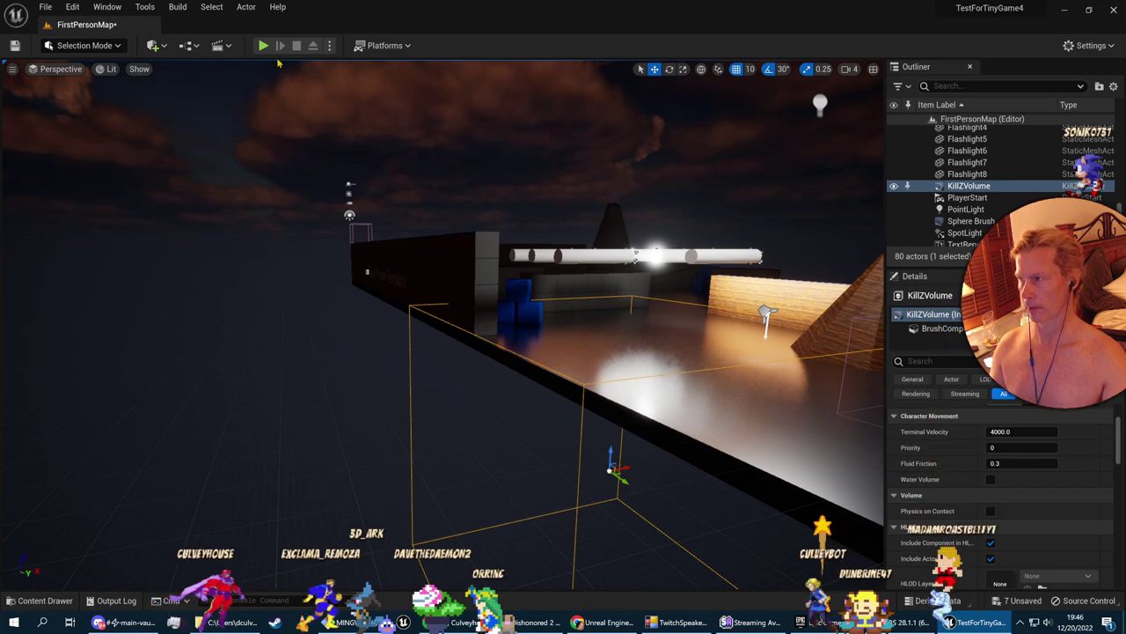
mouse_move(418, 179)
right_down()
mouse_move(429, 186)
mouse_move(419, 178)
right_up()
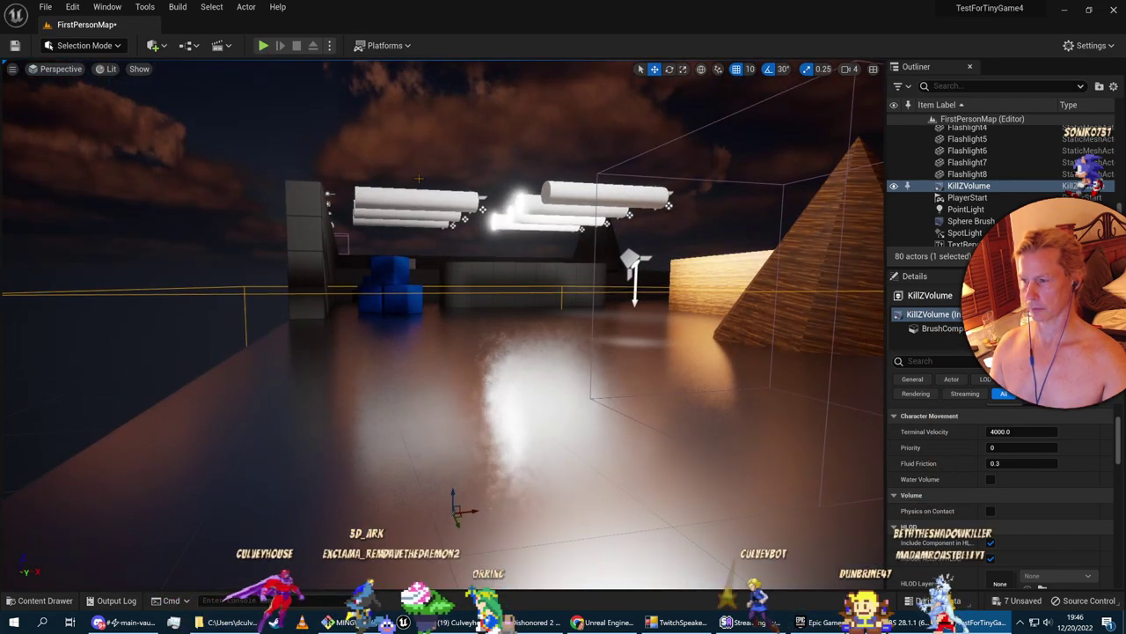
click(263, 46)
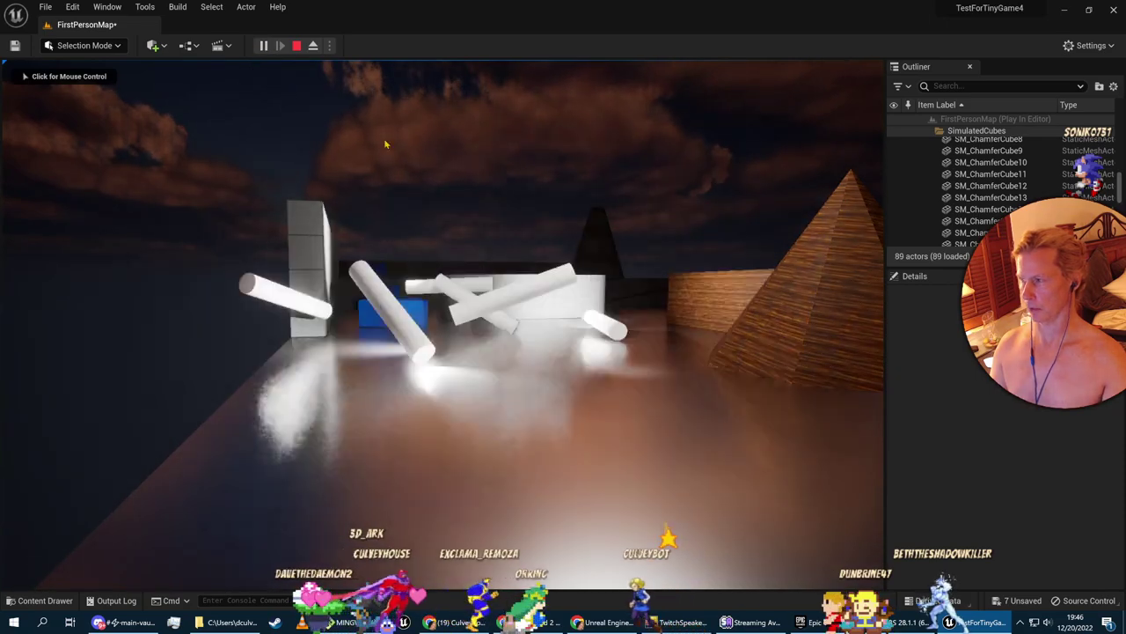
key(Escape)
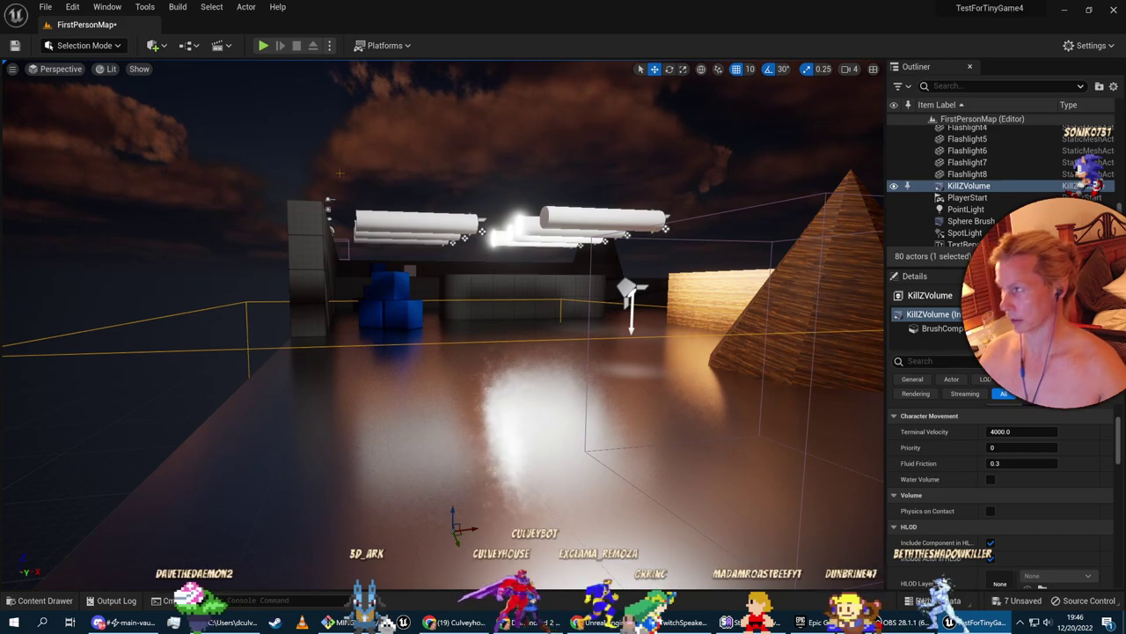
Switch to the Volumes lecture, skip past the Kill ZVolume part beyond 6:49, and watch the rest through physics volumes
key(alt+Tab)
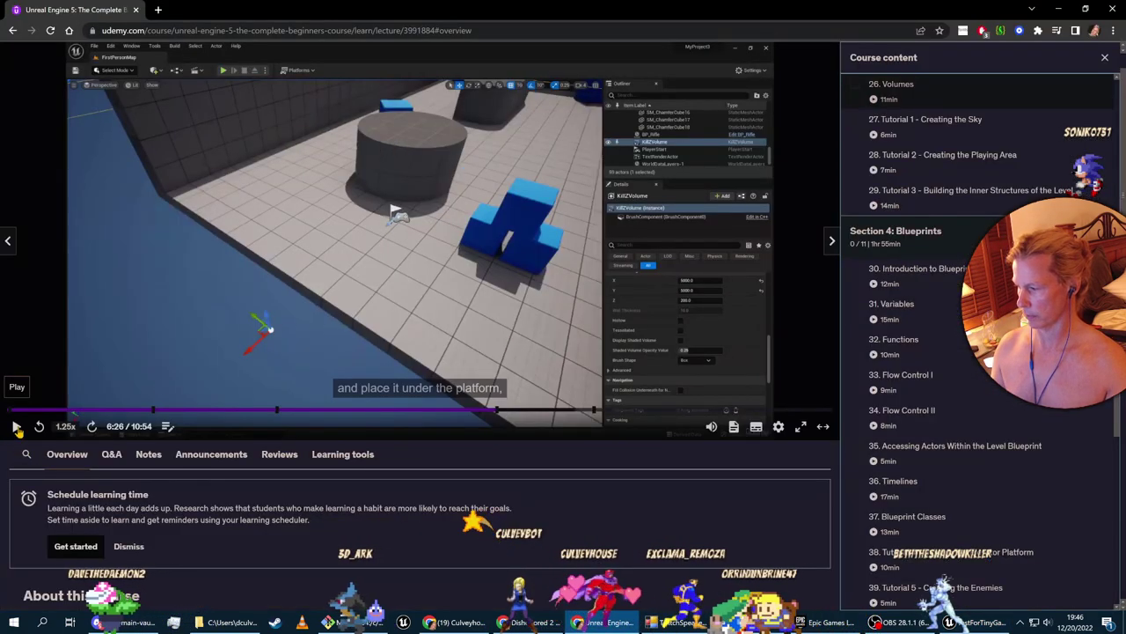
click(16, 427)
click(516, 410)
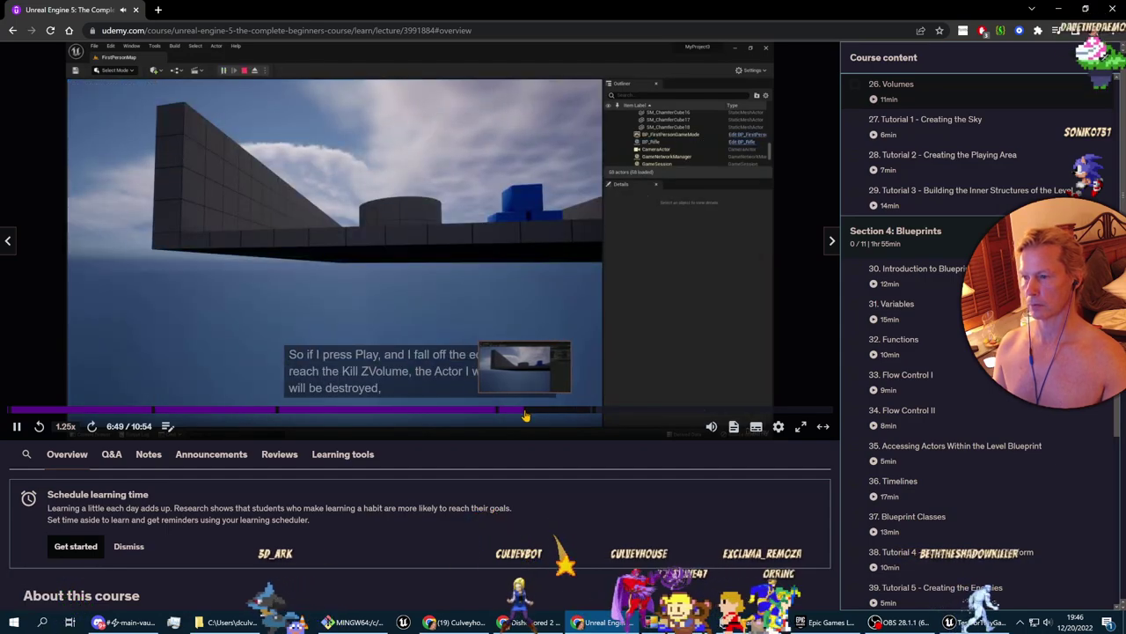
click(536, 410)
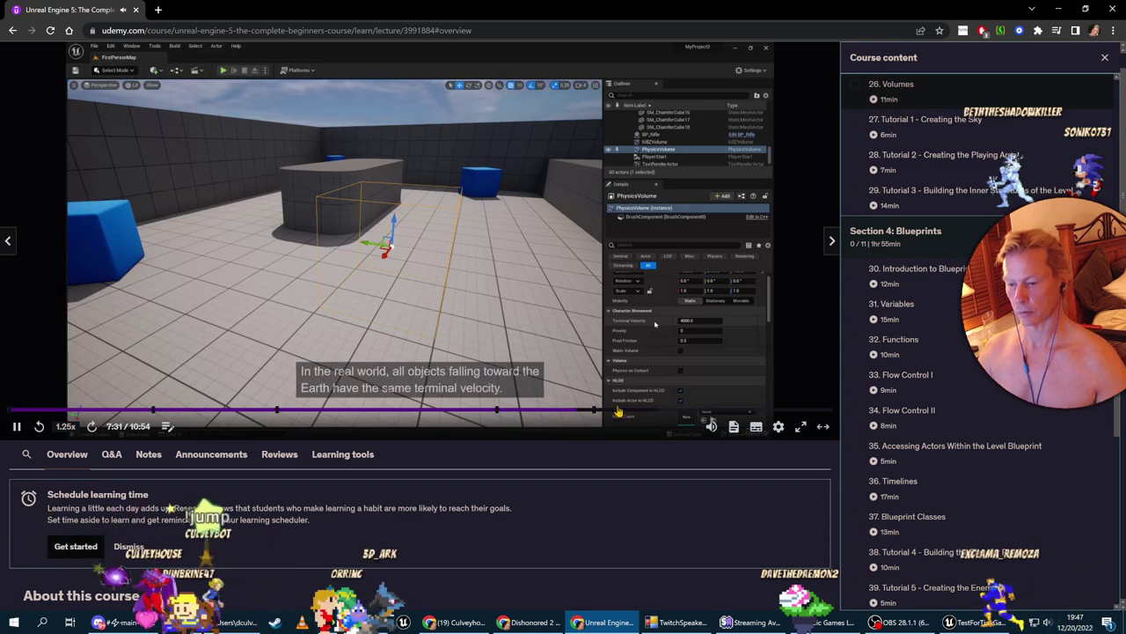
scroll(620, 462, up, 1)
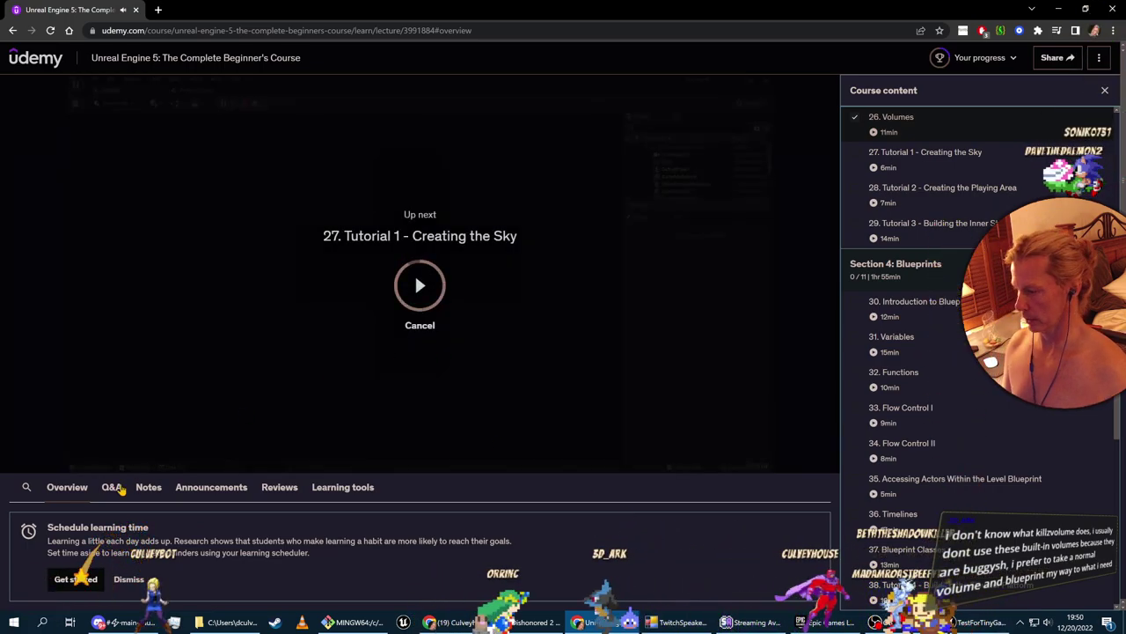
Start lecture 27, Tutorial 1 - Creating the Sky, return it to 0:00, and look through the course's lecture list
click(420, 287)
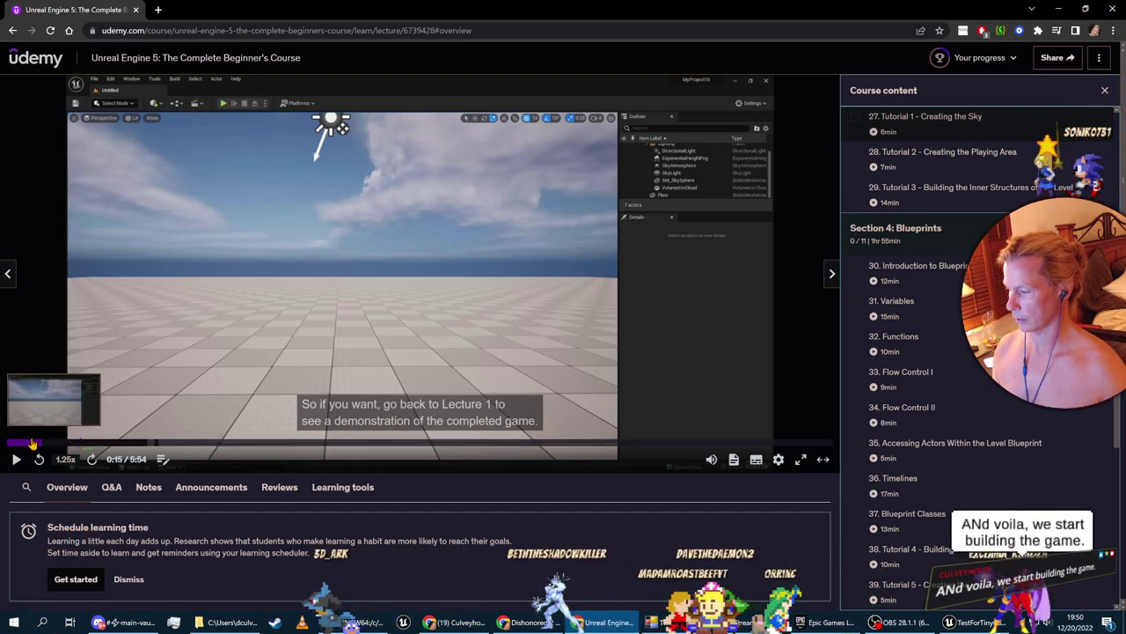
click(2, 443)
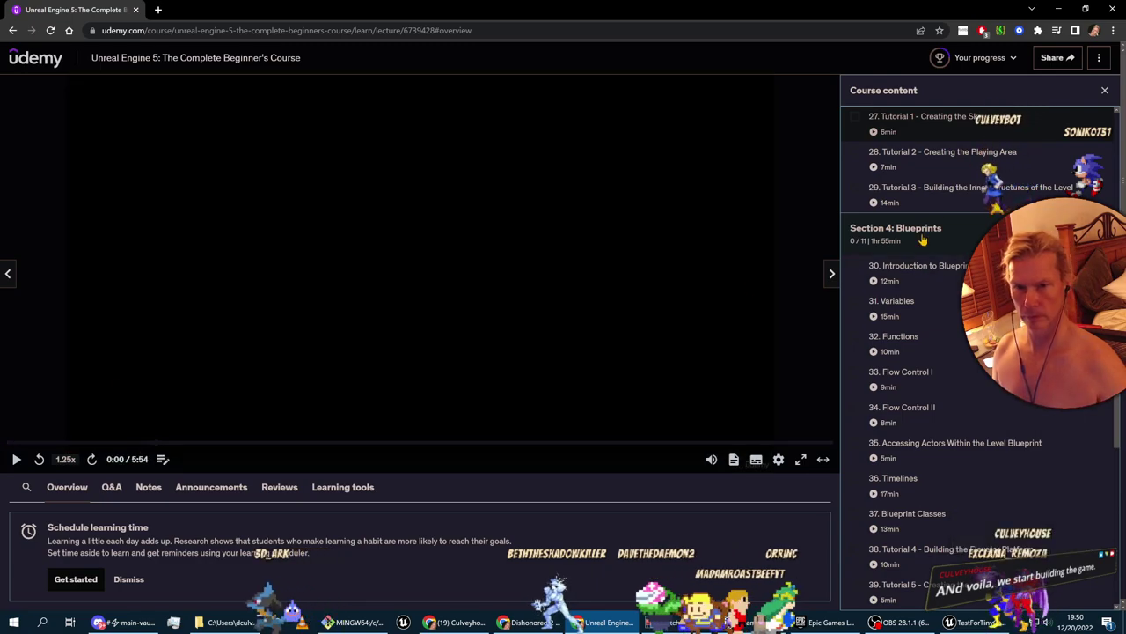
scroll(887, 427, up, 4)
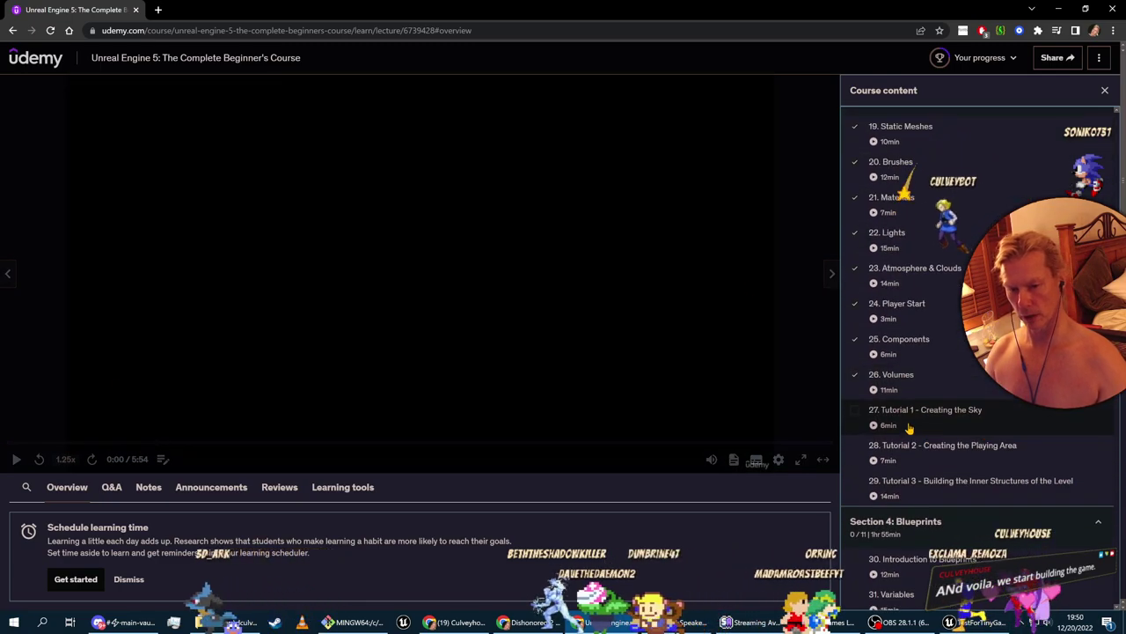
scroll(909, 427, down, 5)
scroll(909, 427, up, 4)
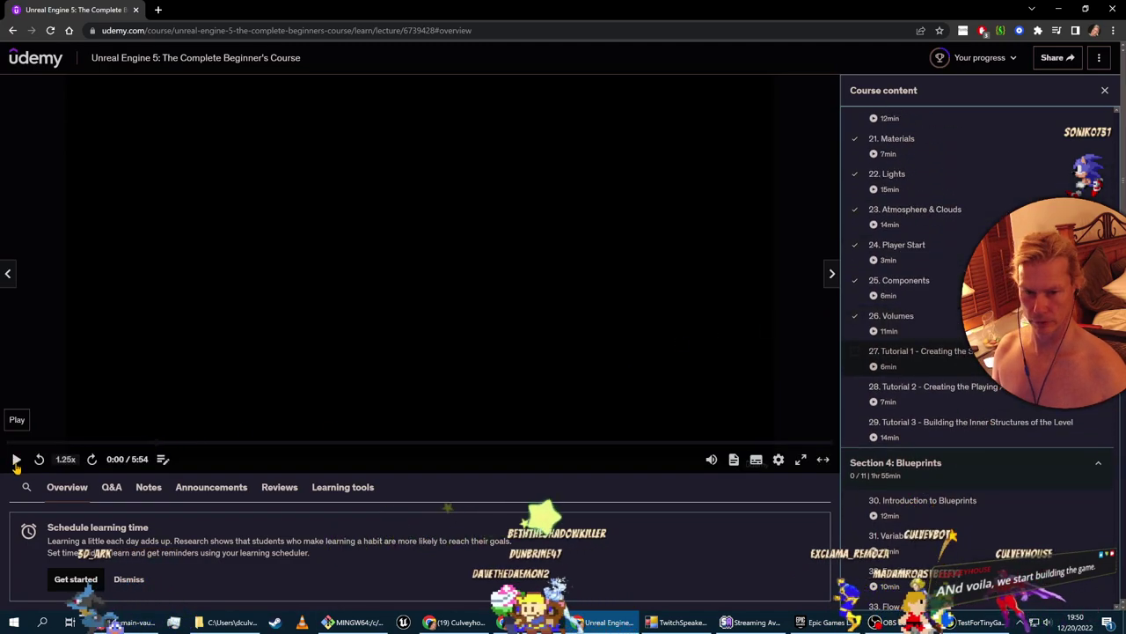
Play the Creating the Sky tutorial up to the New Project settings and pause it at about 1:01
click(15, 459)
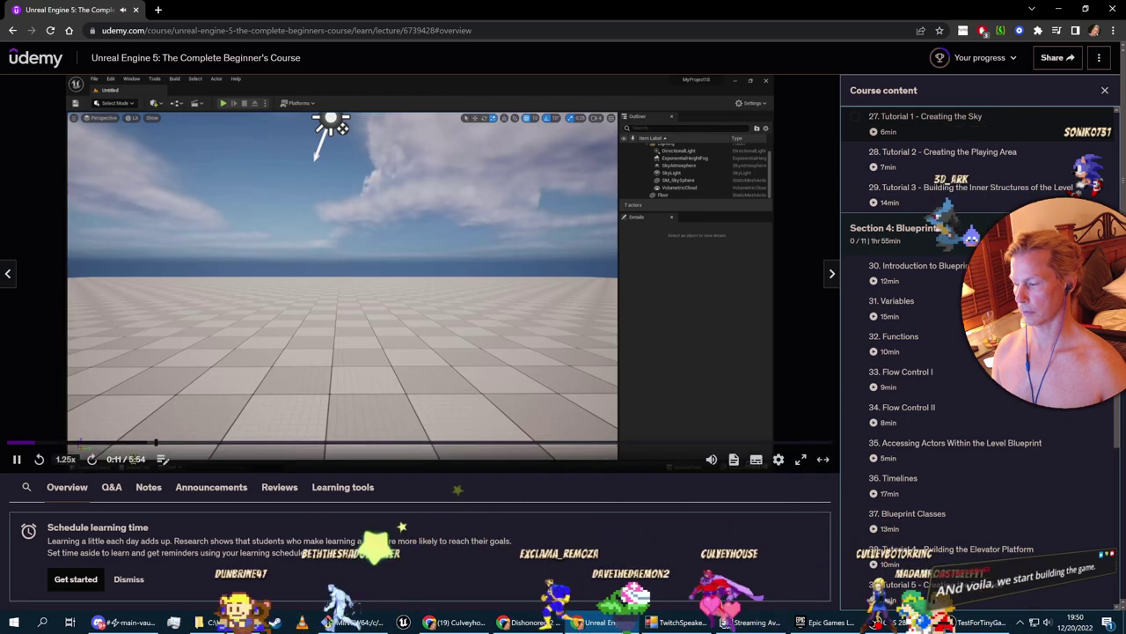
mouse_move(711, 458)
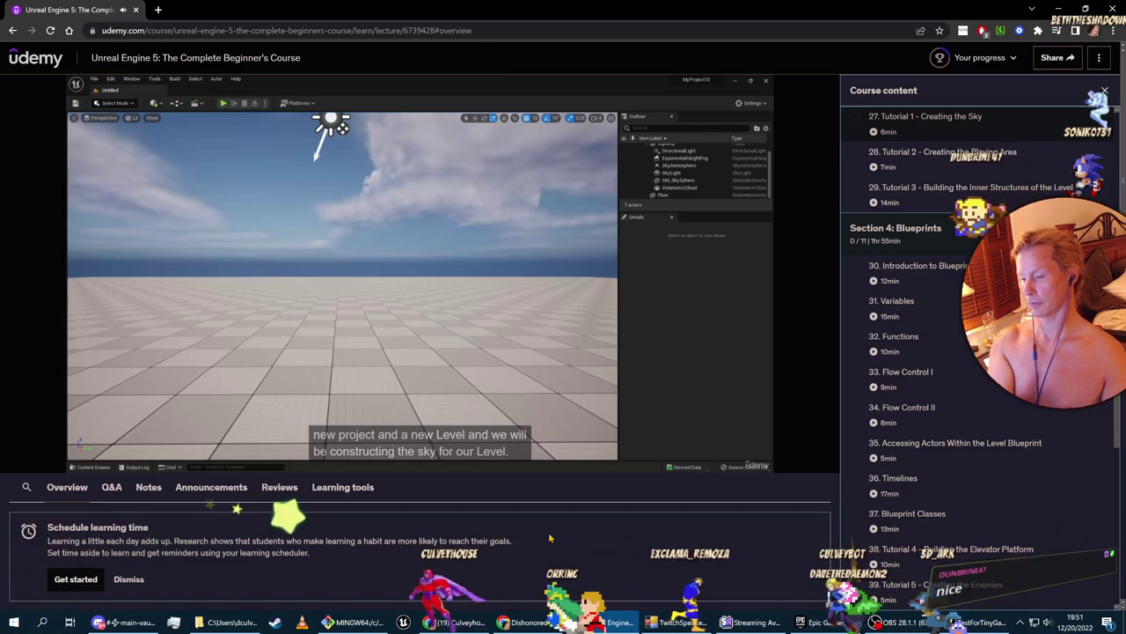
mouse_move(76, 457)
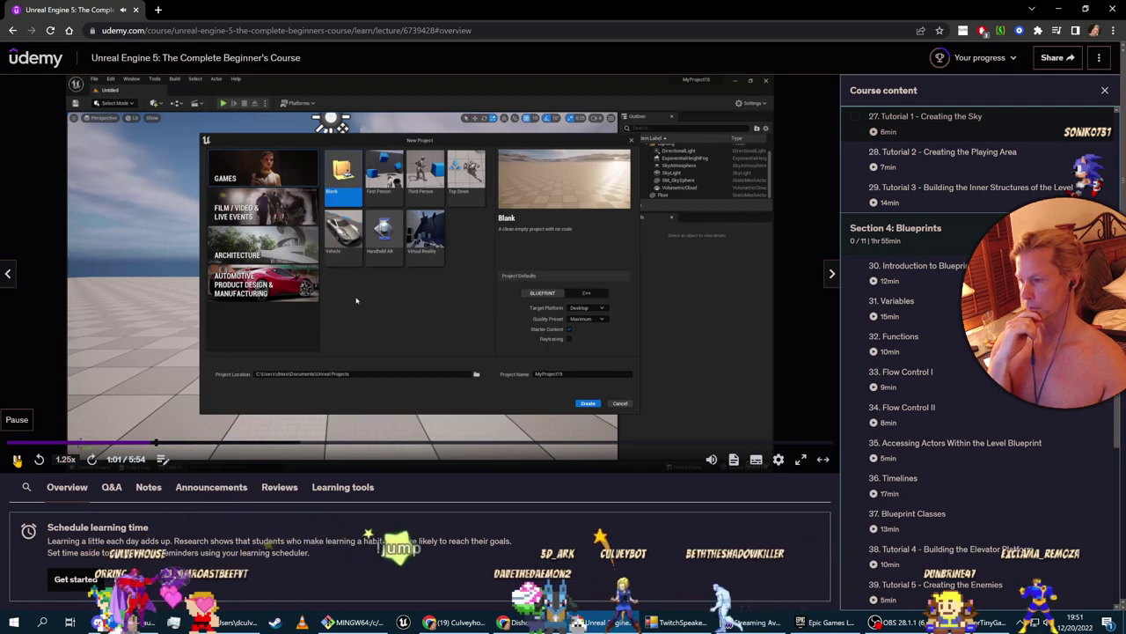
click(16, 458)
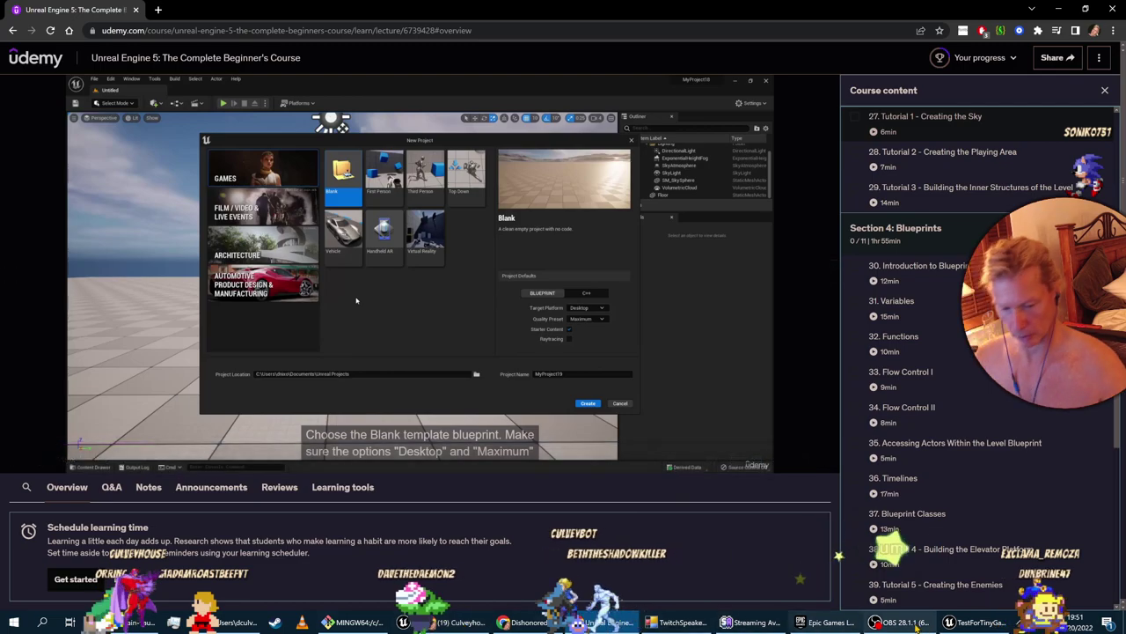
Switch to the Unreal level and save all unsaved files of the TestForTinyGame4 project
key(alt+Tab)
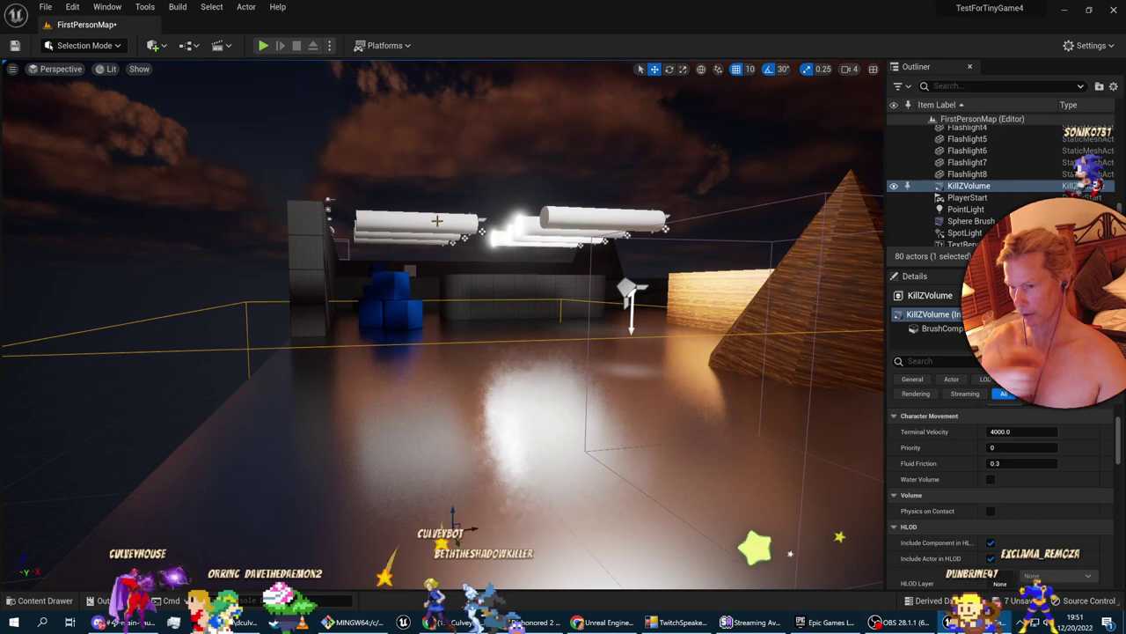
click(45, 8)
click(76, 141)
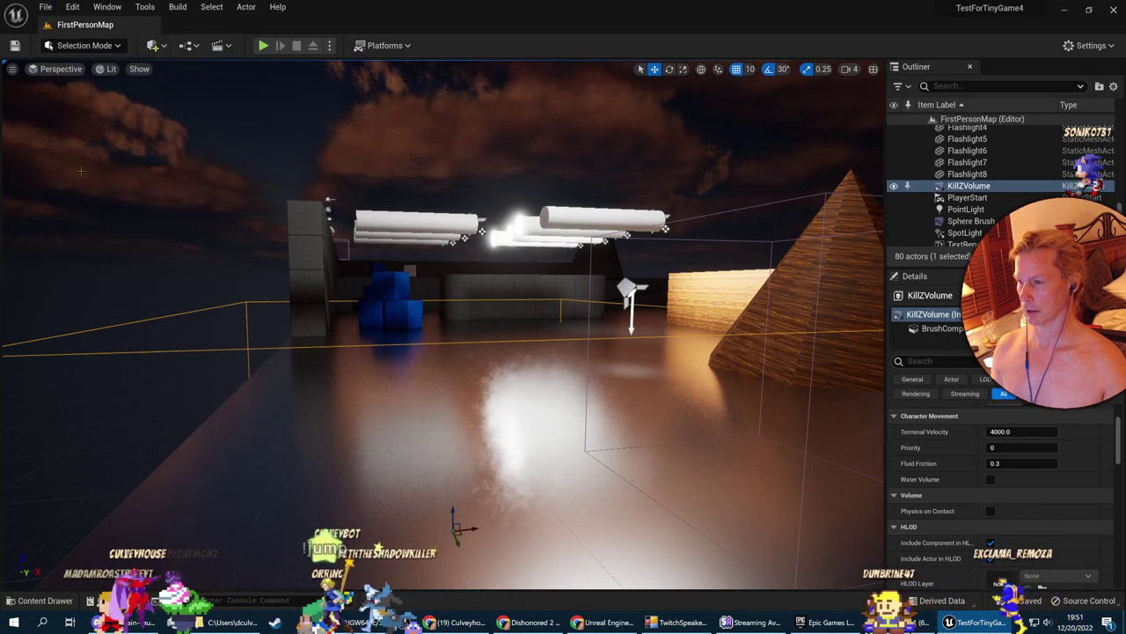
Bring up the Open Project dialog and check the existing projects, selecting TestForTinyGame4 and TinyGame3 in turn
click(45, 7)
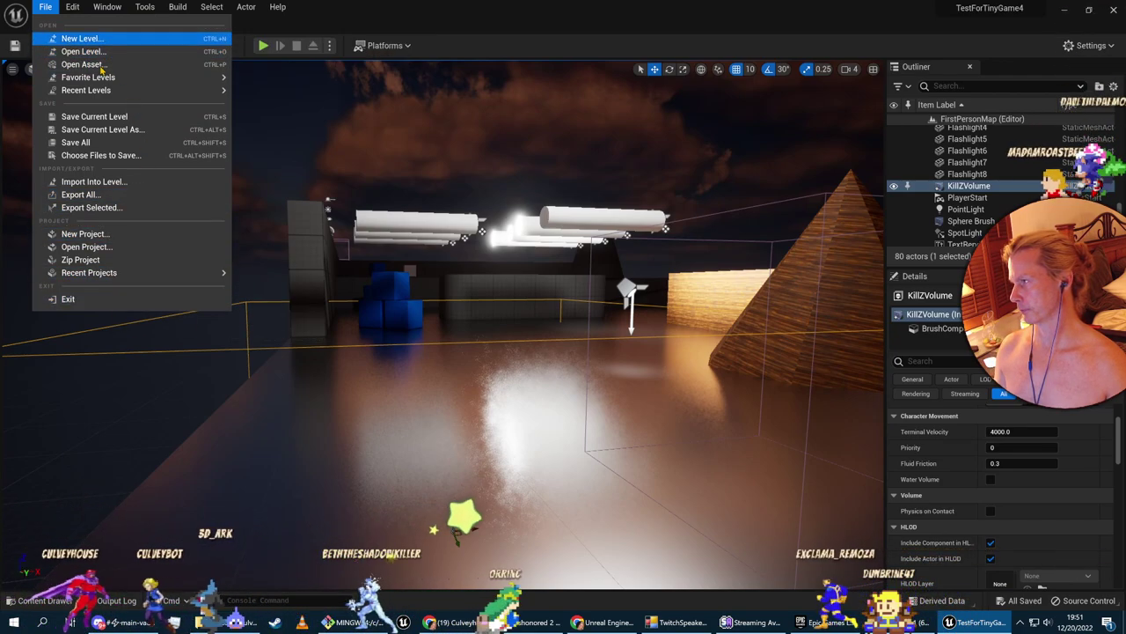
click(86, 247)
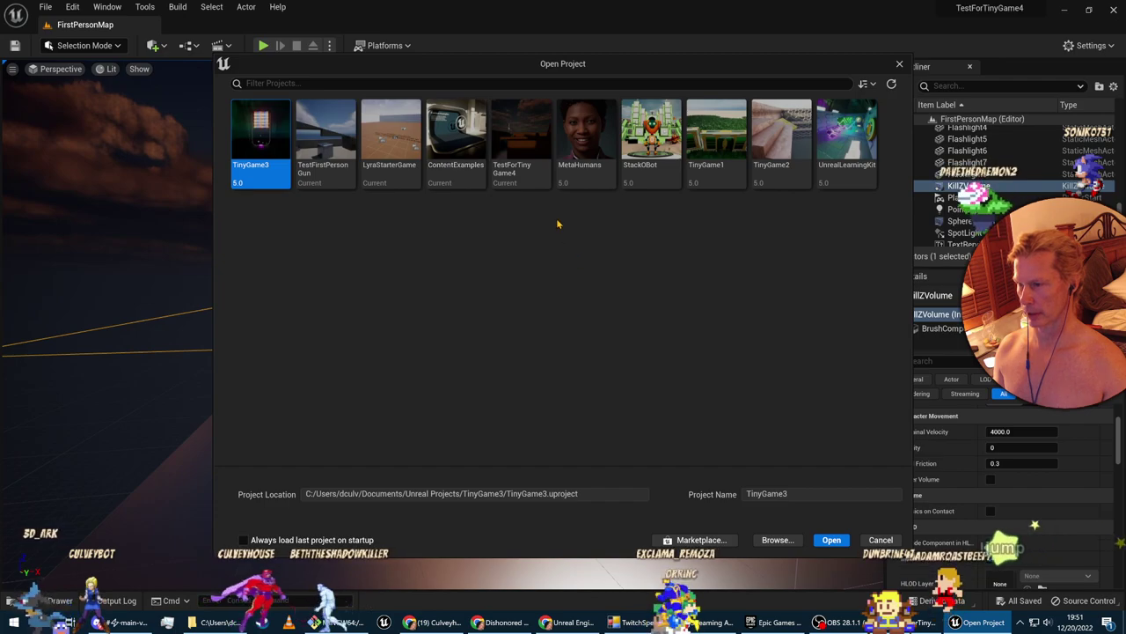
click(519, 159)
click(277, 149)
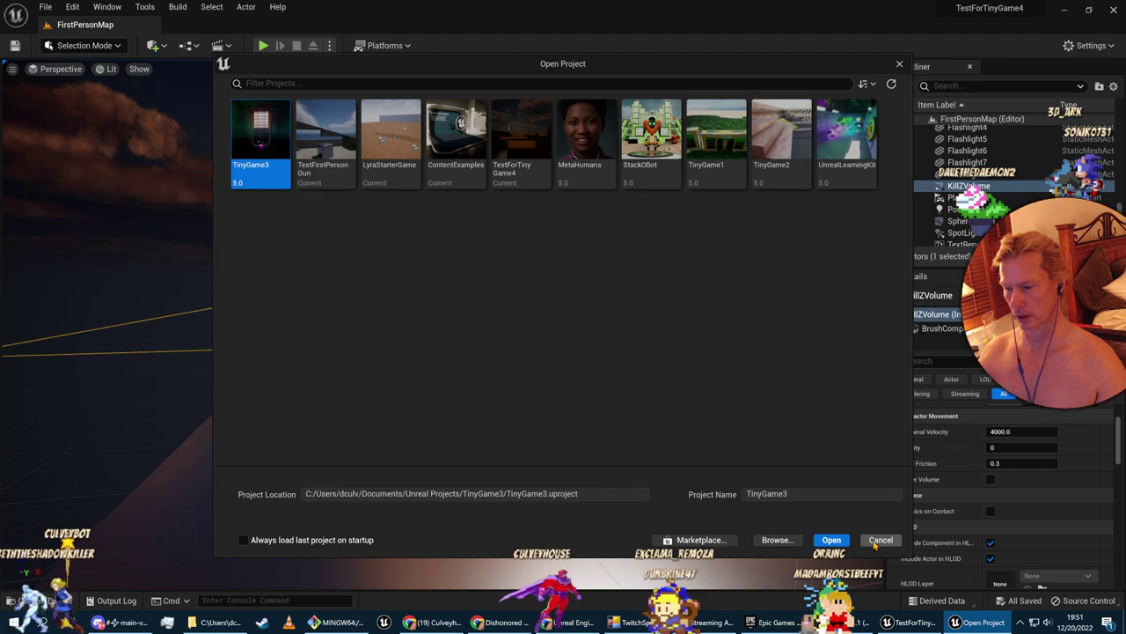
Browse to the TinyGame4 folder under Unreal Projects to check for a project file, and cancel the file browser
click(779, 543)
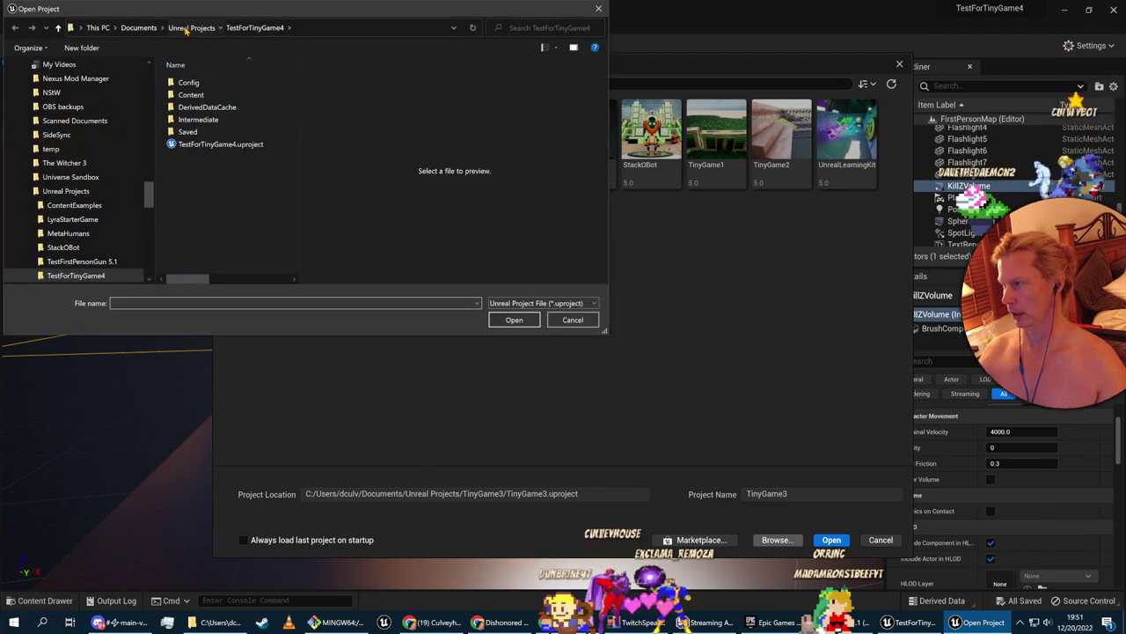
click(186, 27)
click(194, 193)
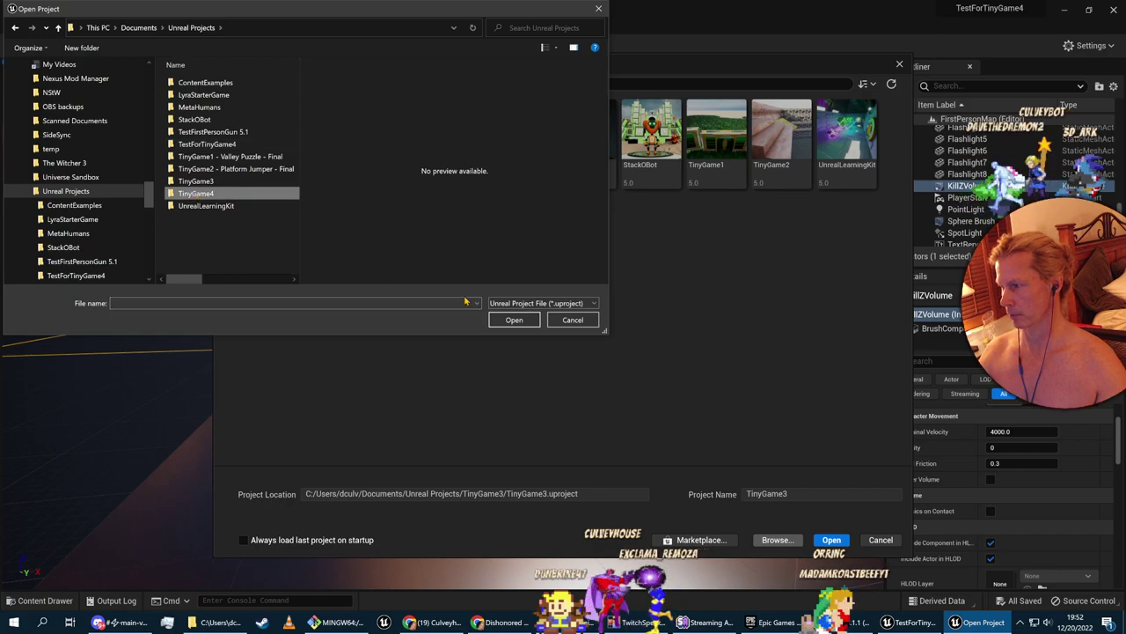
click(527, 322)
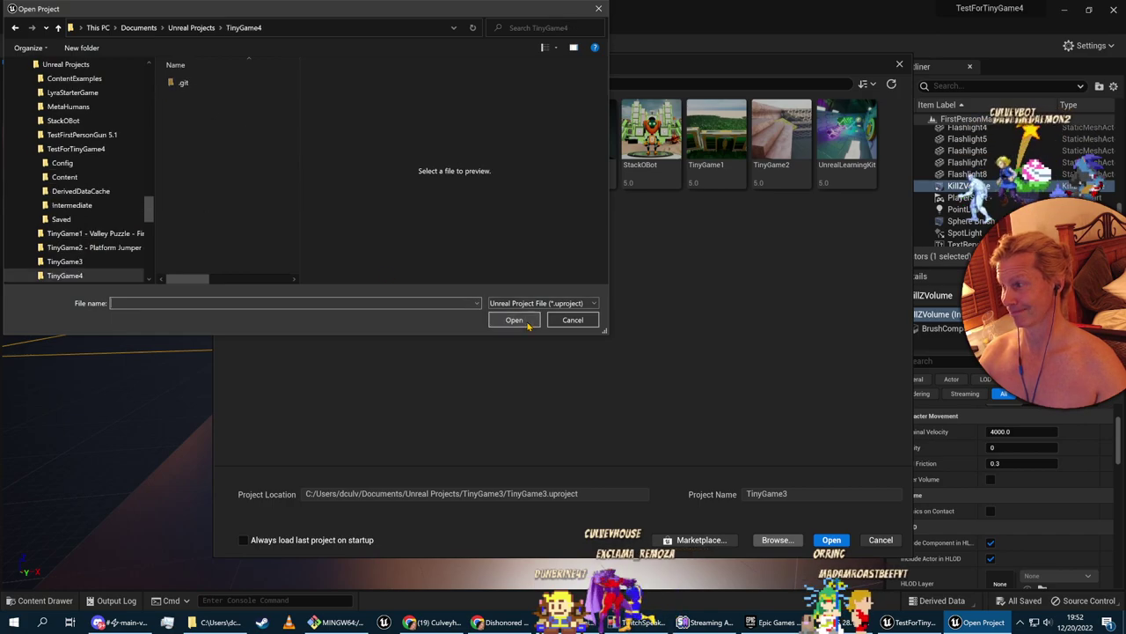
click(572, 320)
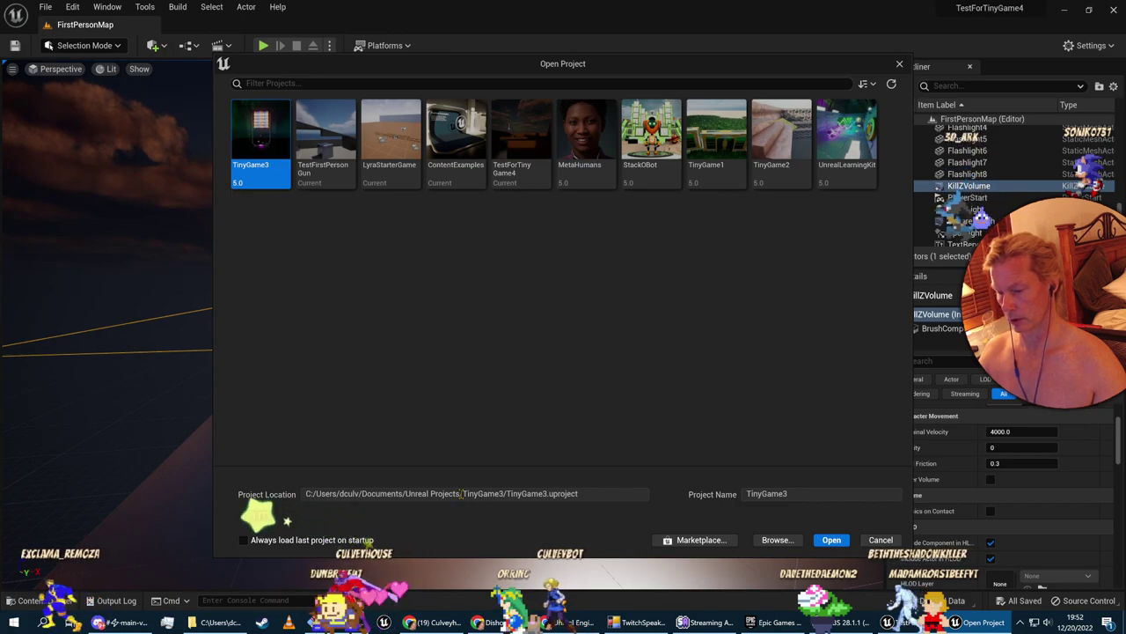
drag(461, 494, 581, 495)
click(498, 495)
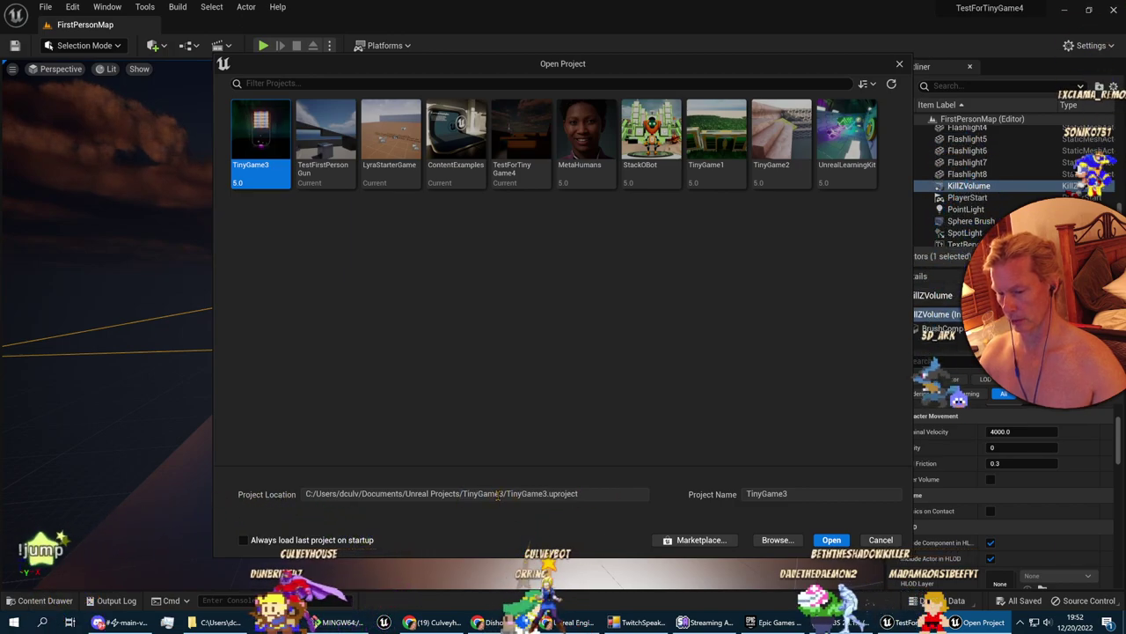
drag(498, 494, 578, 494)
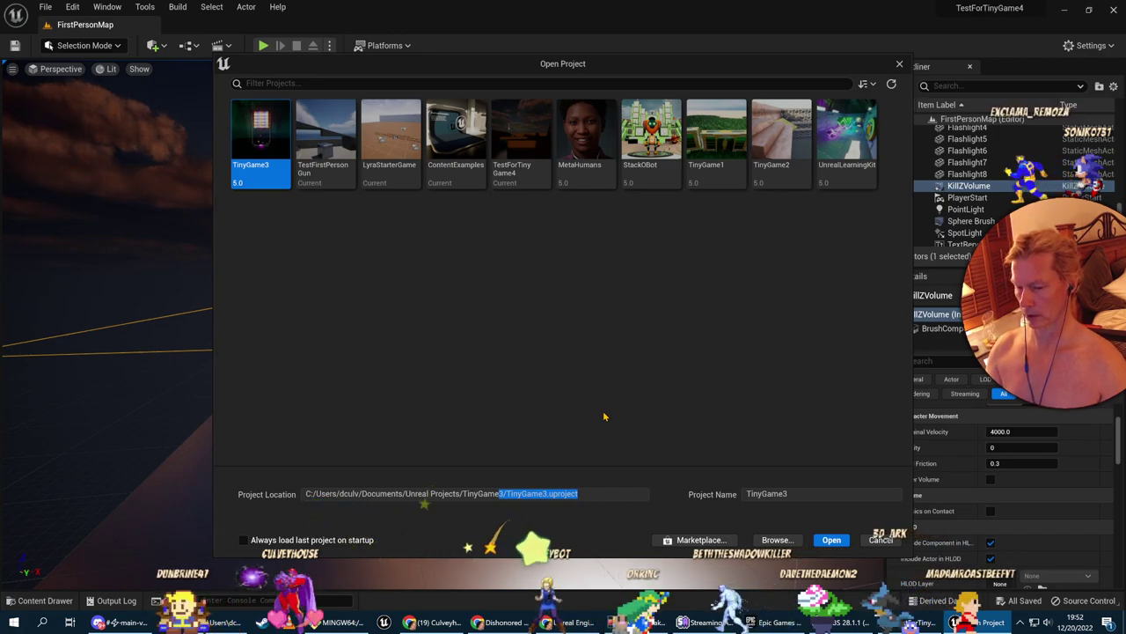
click(432, 282)
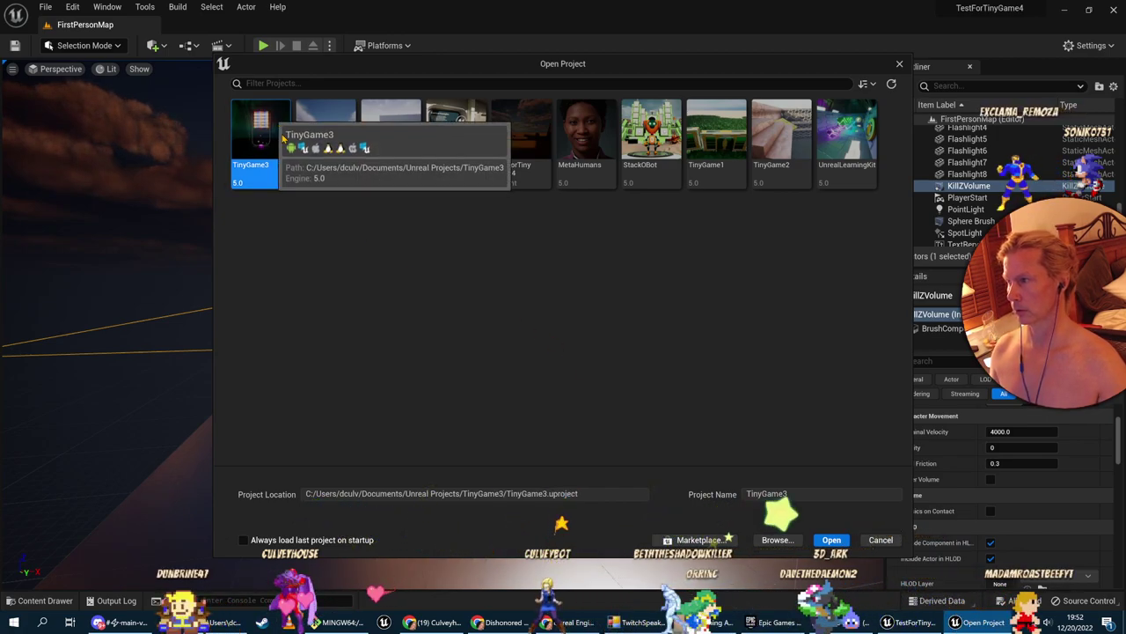
click(879, 539)
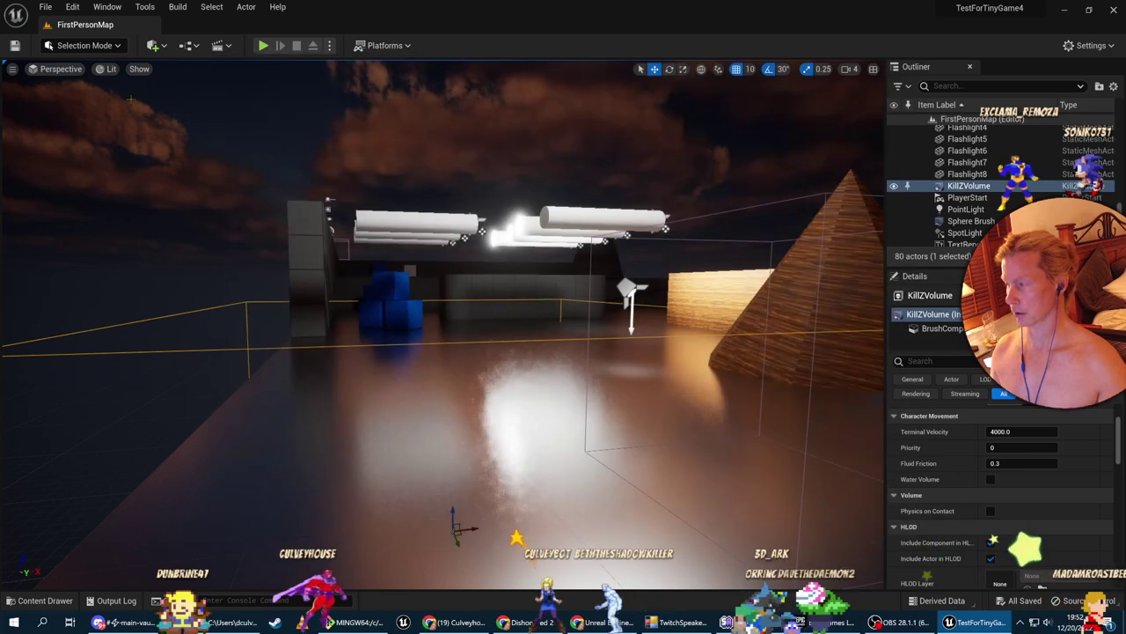
click(46, 7)
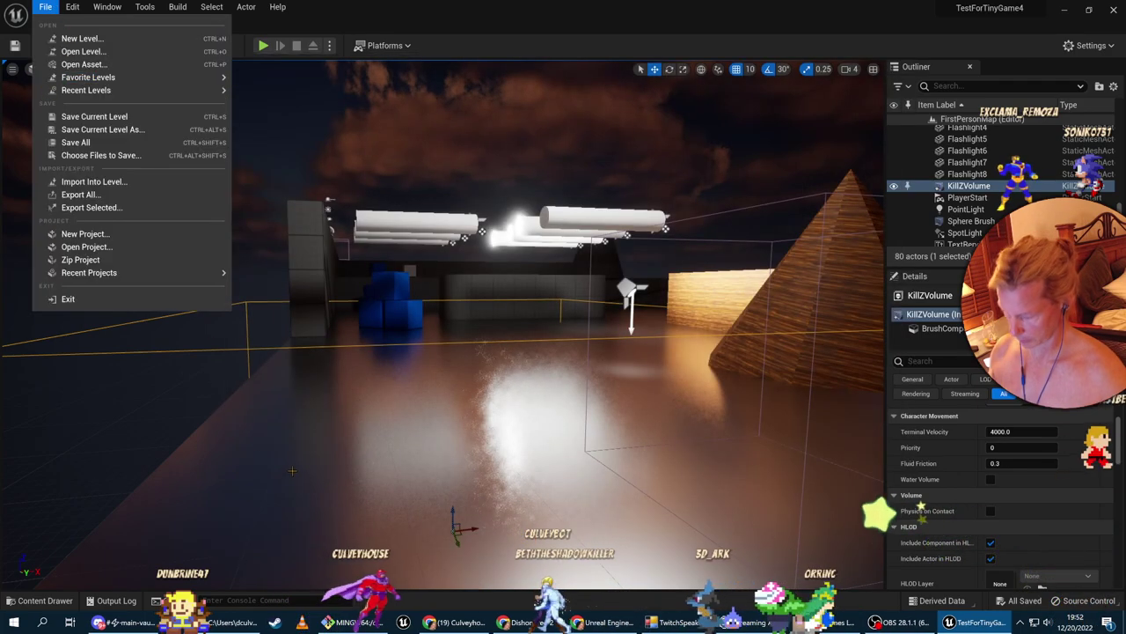
Switch to File Explorer and inspect the contents of the TestForTinyGame4 and TinyGame4 folders under Unreal Projects
click(231, 622)
click(418, 333)
drag(355, 133, 505, 344)
key(Escape)
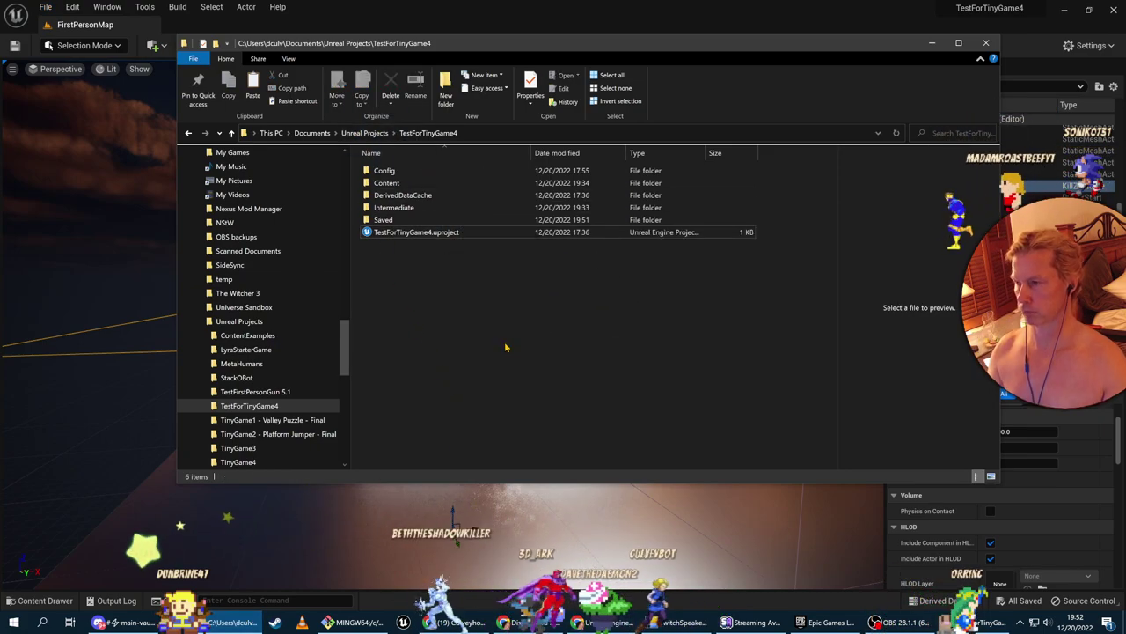
click(353, 132)
double_click(396, 281)
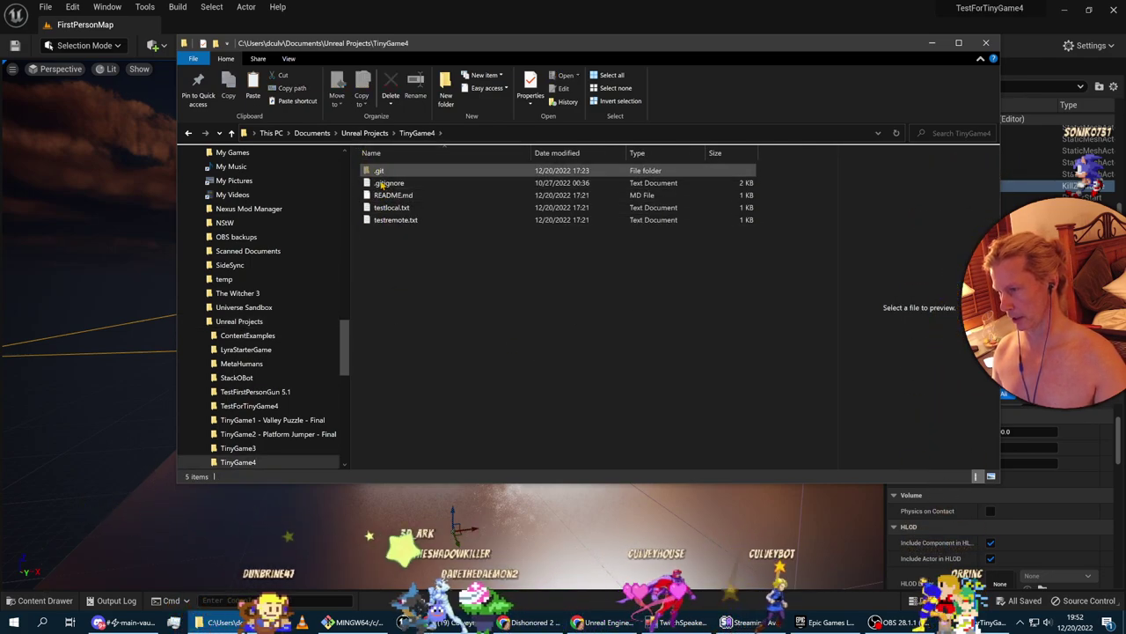
drag(604, 374, 340, 217)
key(ctrl+a)
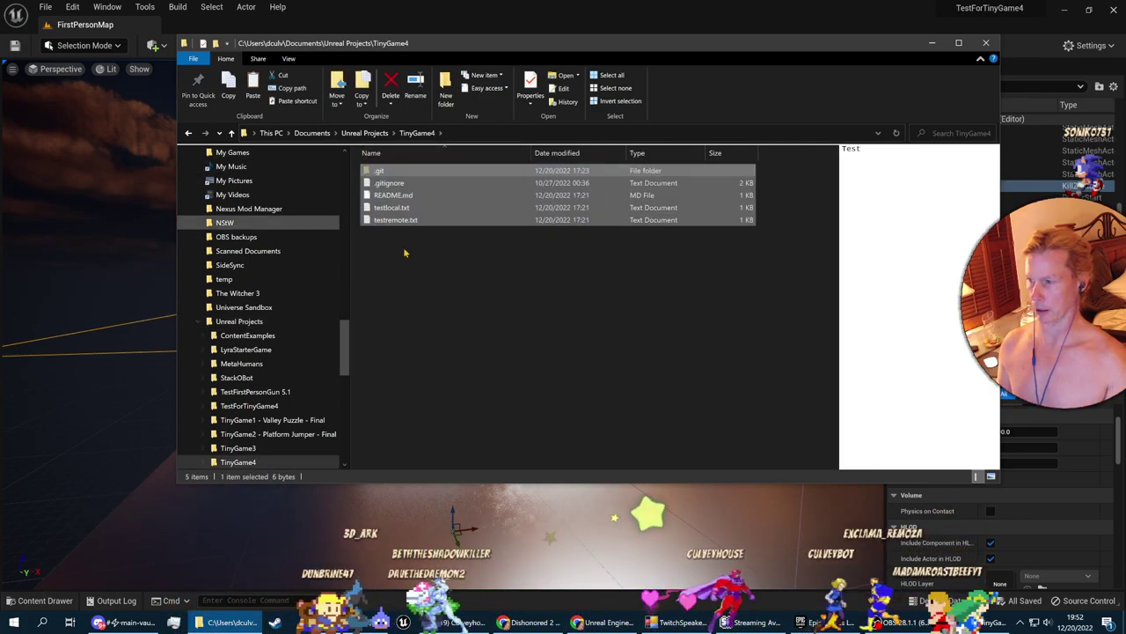
Rename the TinyGame4 folder in Unreal Projects as TinyGame4_gitted
click(371, 133)
click(450, 321)
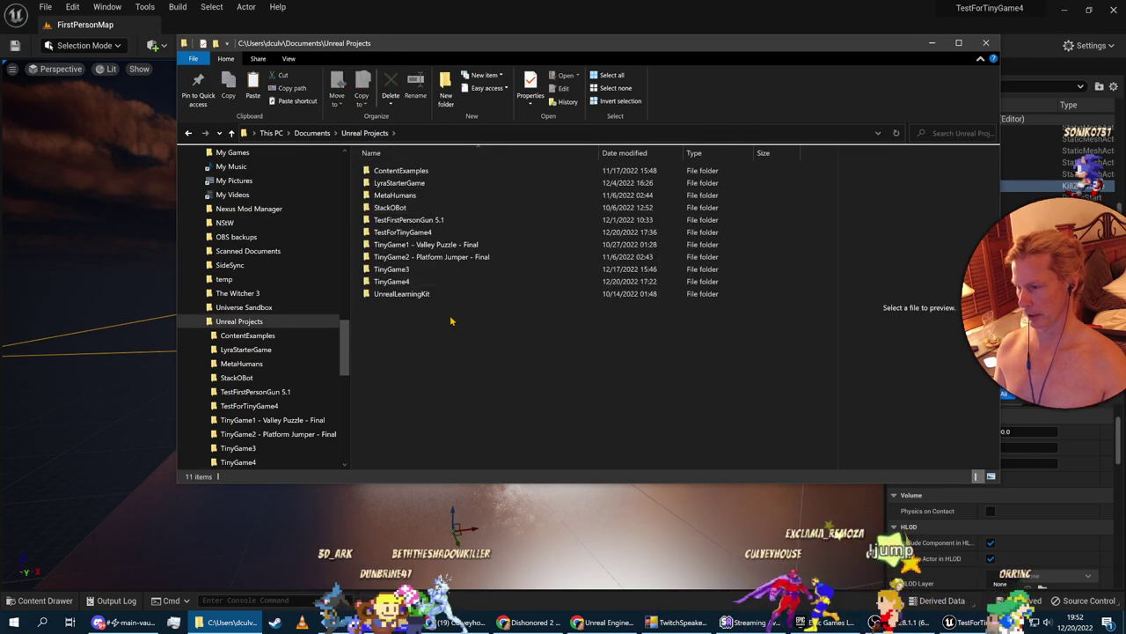
click(378, 281)
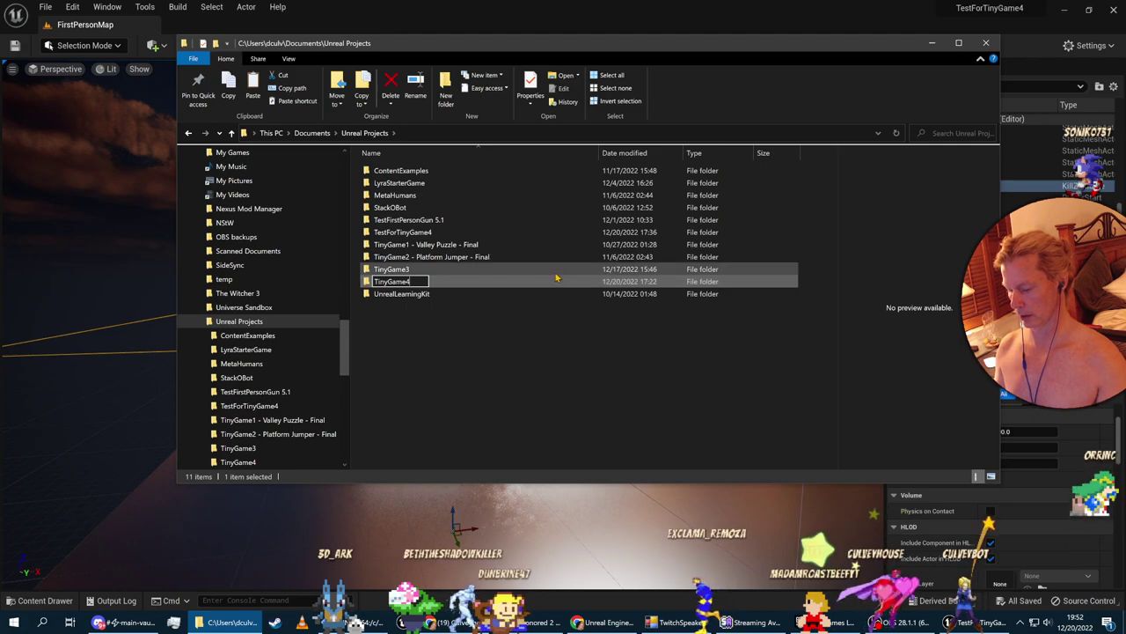
text(gitted)
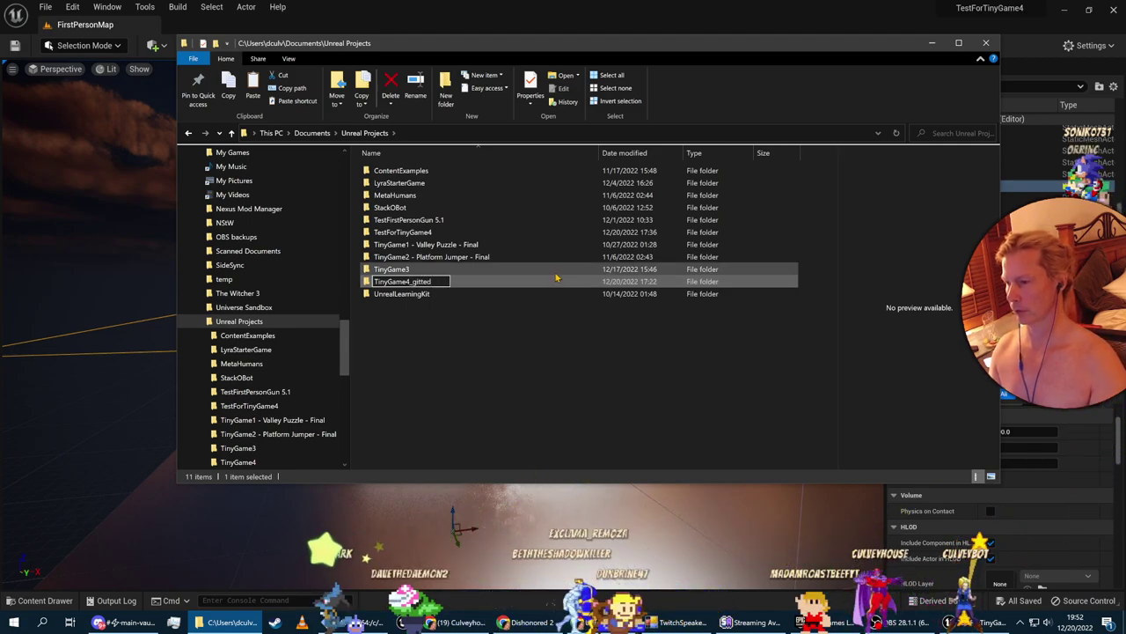
key(Return)
click(498, 349)
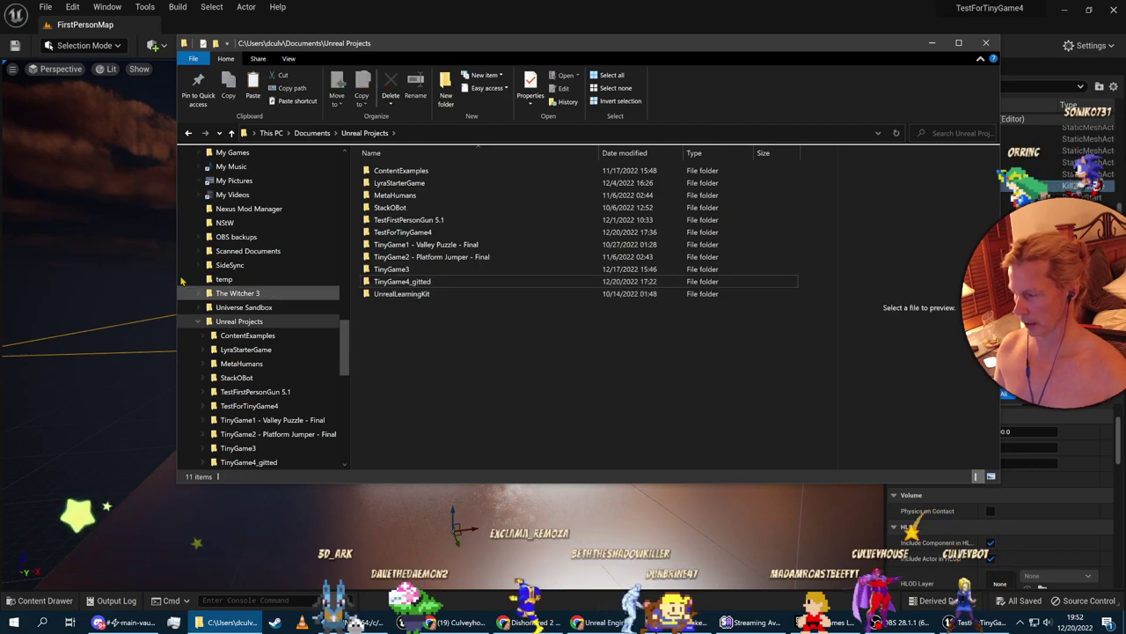
Switch to Unreal and set up a new Blank project named TinyGame4 with the Scalable quality preset and raytracing enabled
click(45, 6)
click(45, 6)
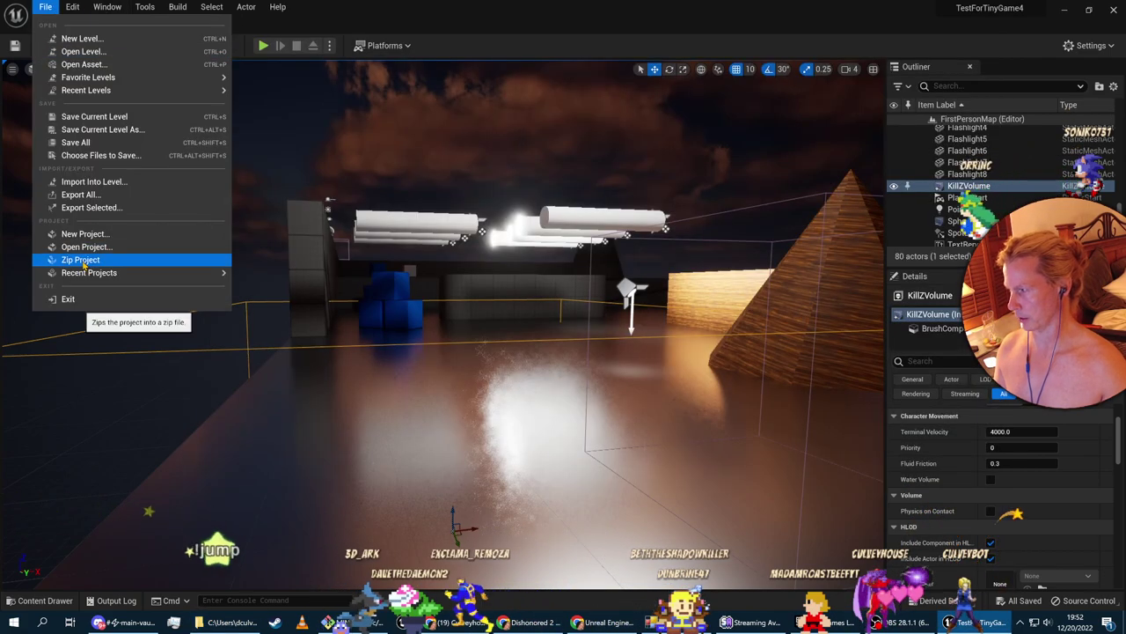
click(83, 234)
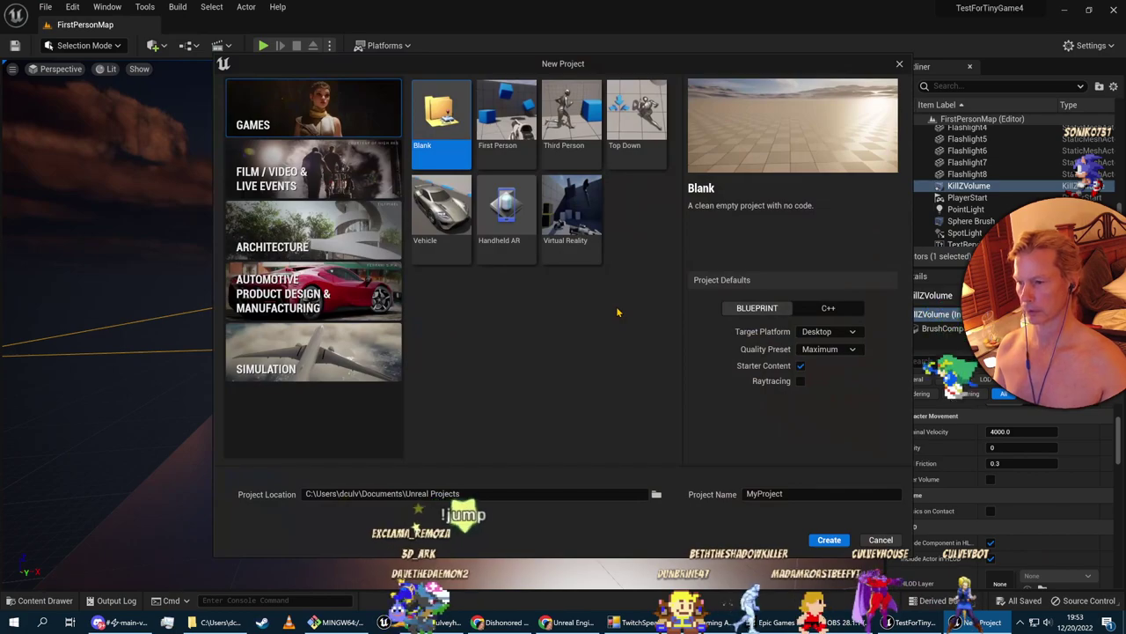
click(807, 494)
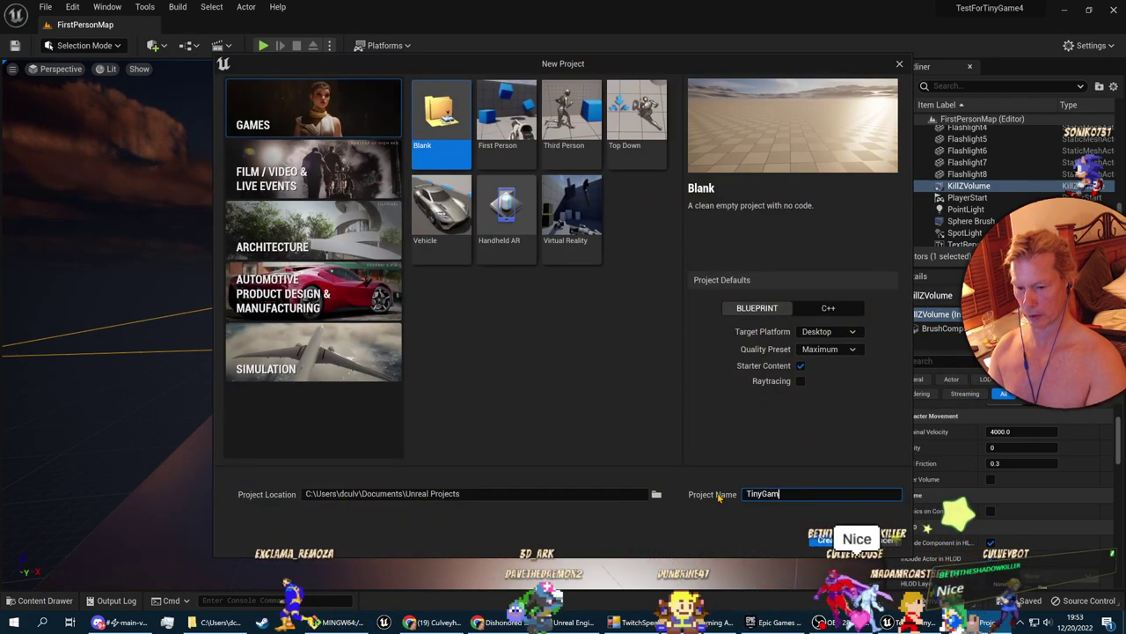
text(TinyGame43)
key(BackSpace)
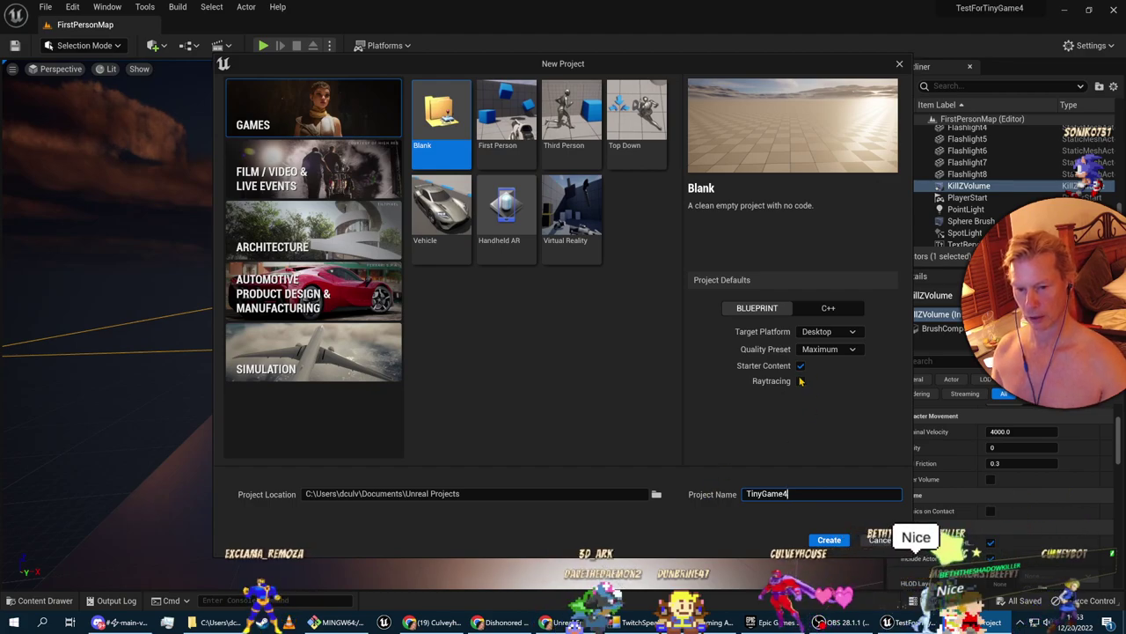
click(801, 381)
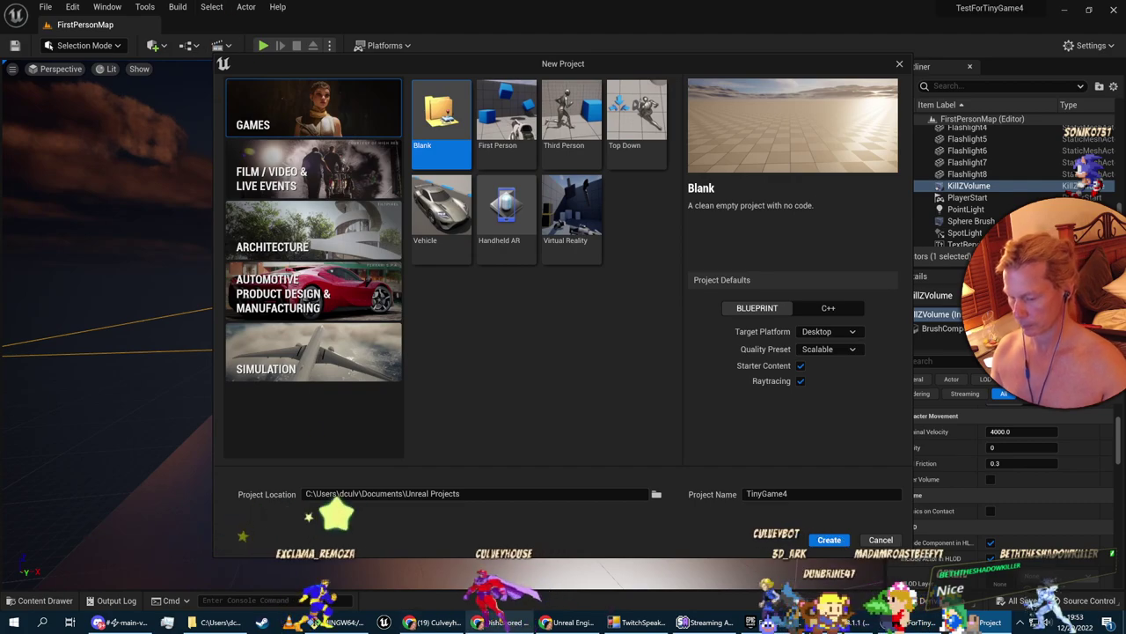
Compare the settings with the Creating the Sky tutorial, playing it to about 1:14, and create the TinyGame4 project
click(572, 622)
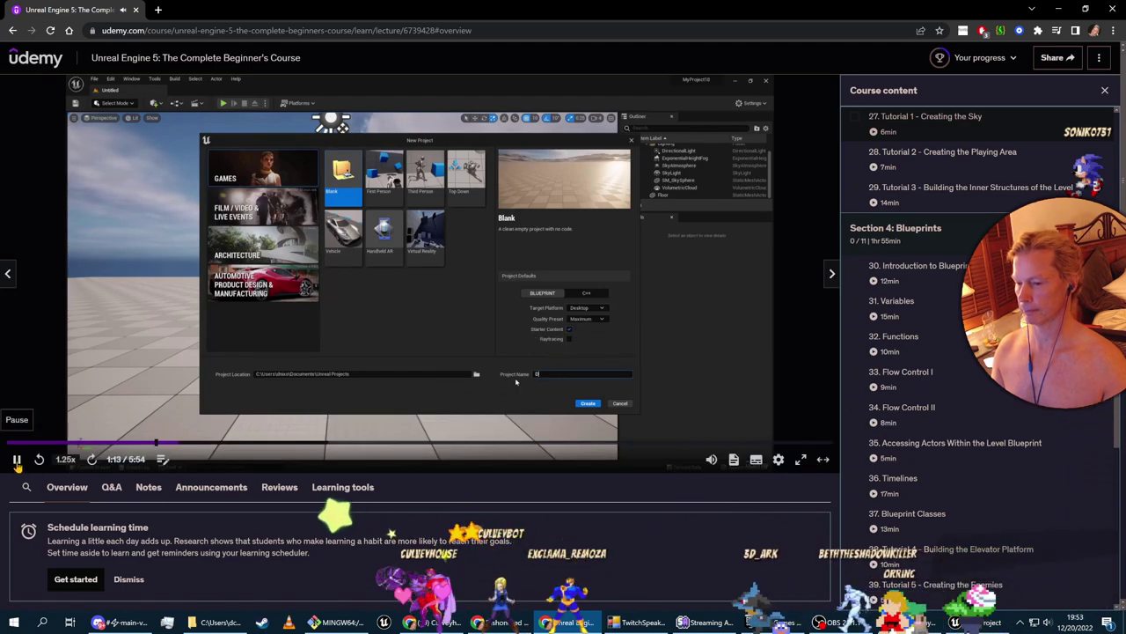
key(alt+Tab)
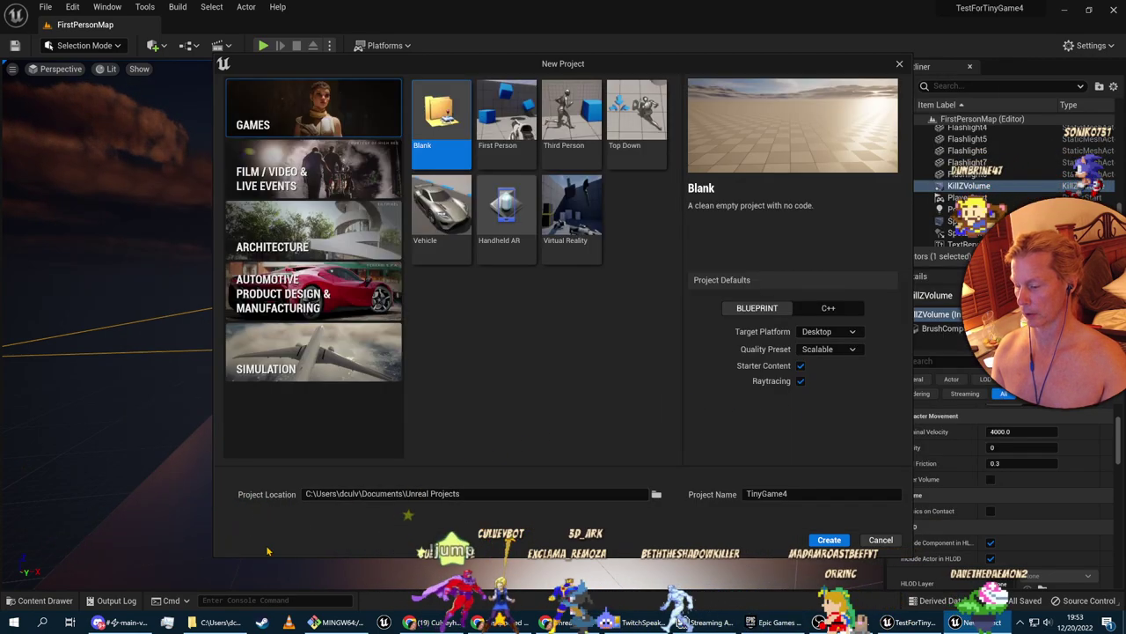
key(alt+Tab)
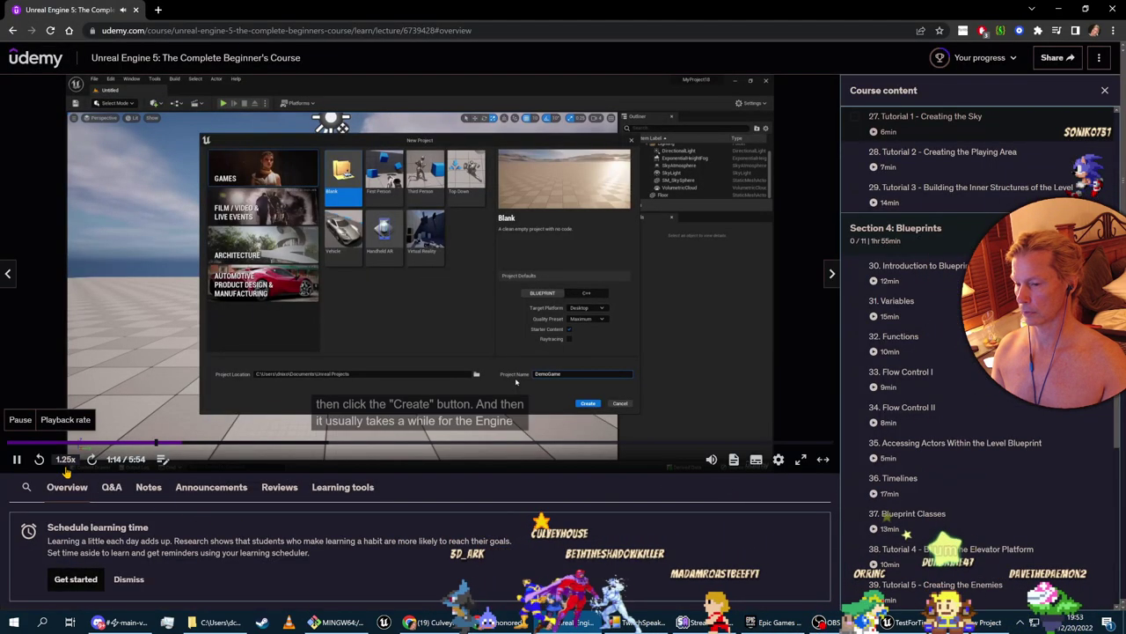
key(alt+Tab)
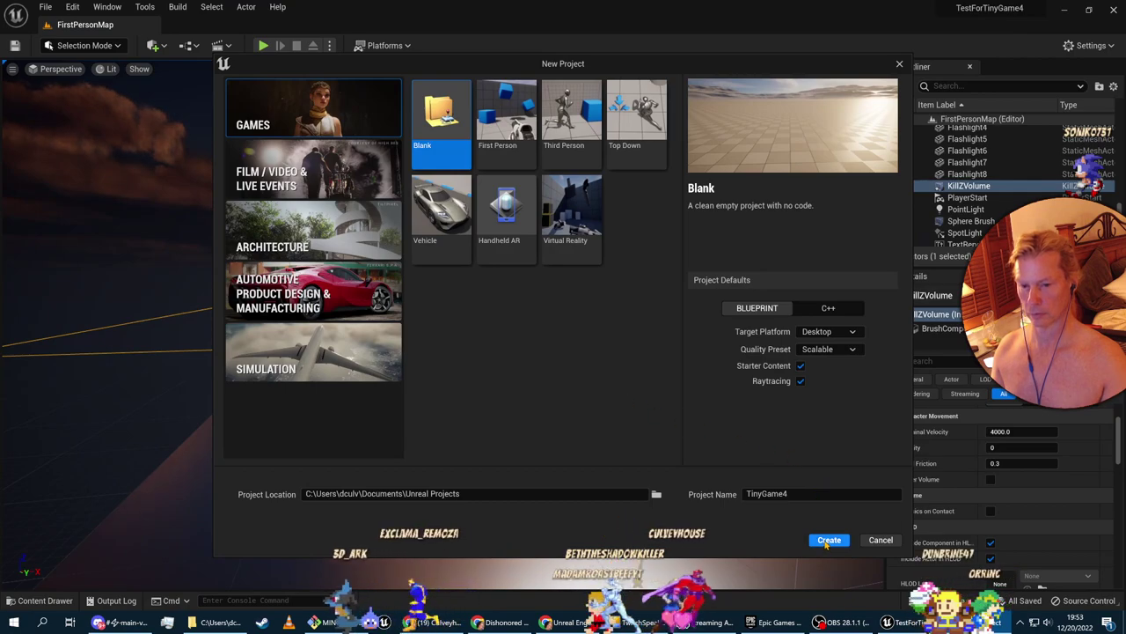
key(alt+Tab)
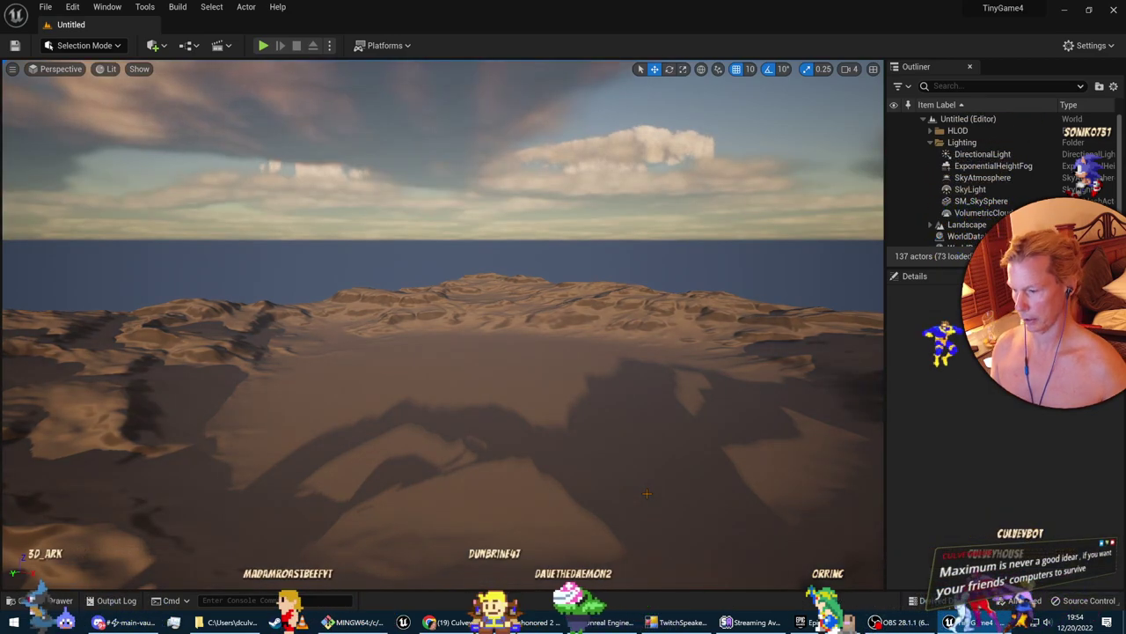
Play the Creating the Sky tutorial up to the New Level template choice and pause it at about 1:31
key(alt+Tab)
click(15, 460)
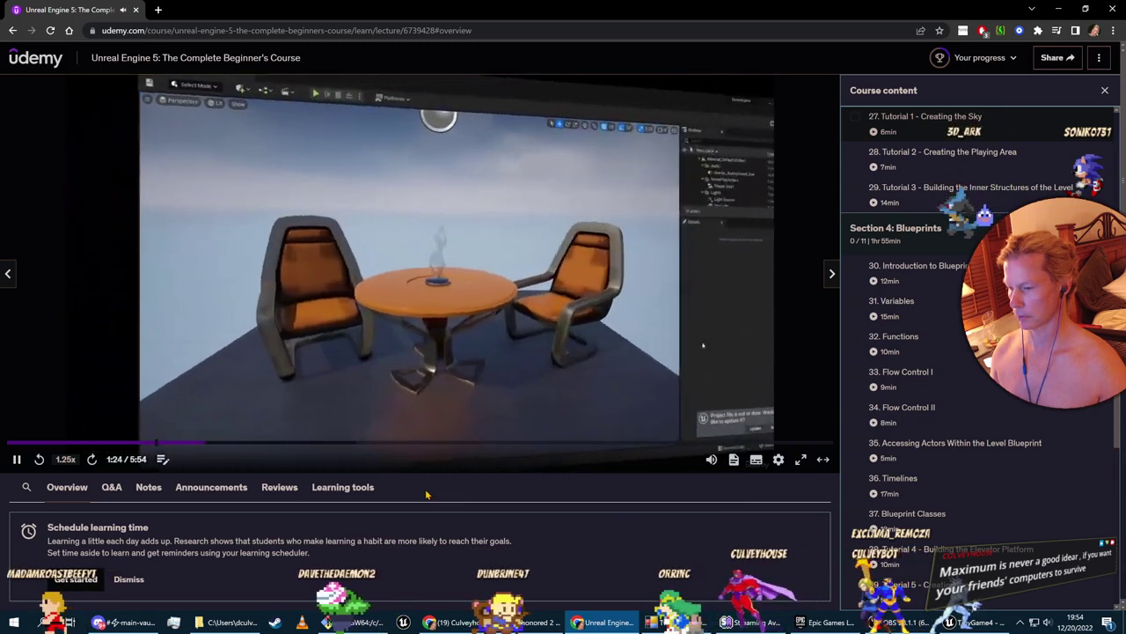
click(16, 460)
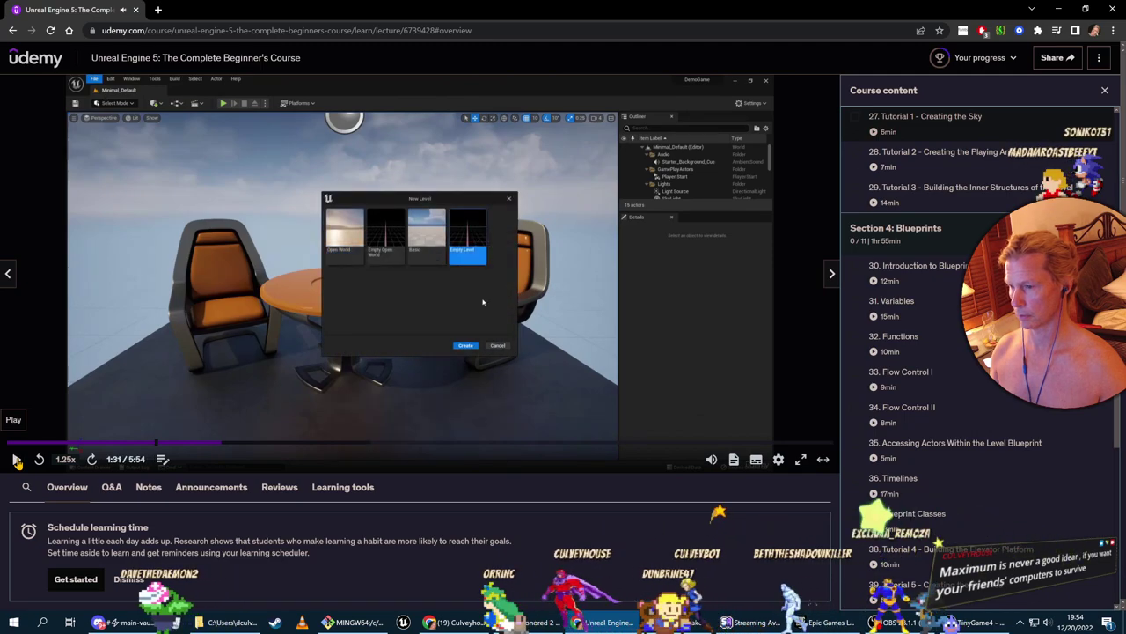
key(alt+Tab)
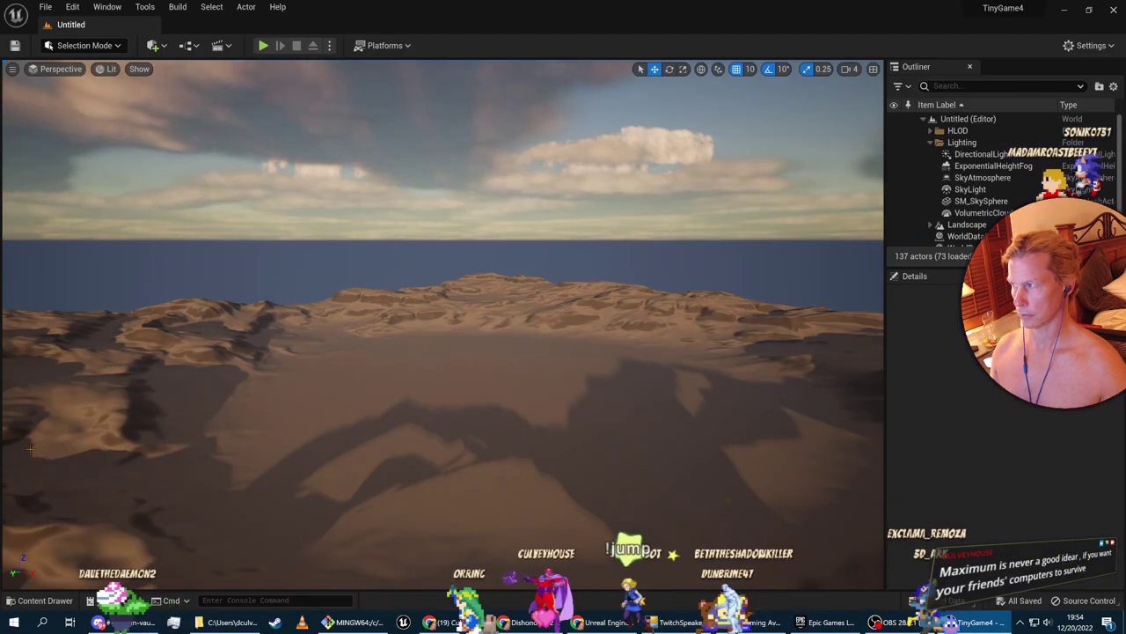
click(45, 7)
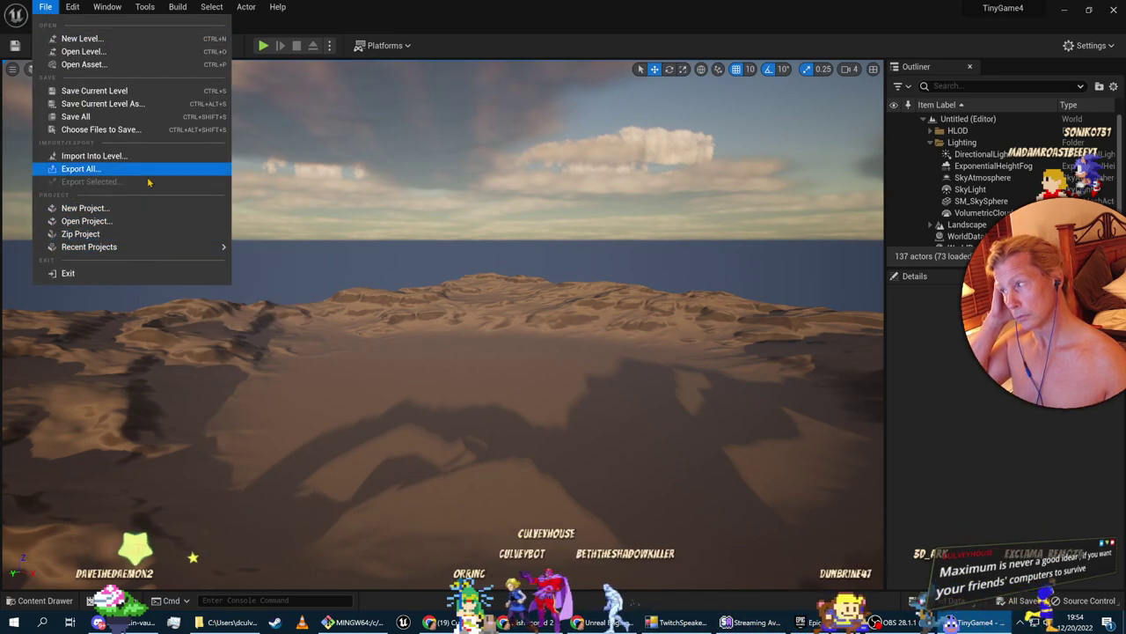
mouse_move(143, 250)
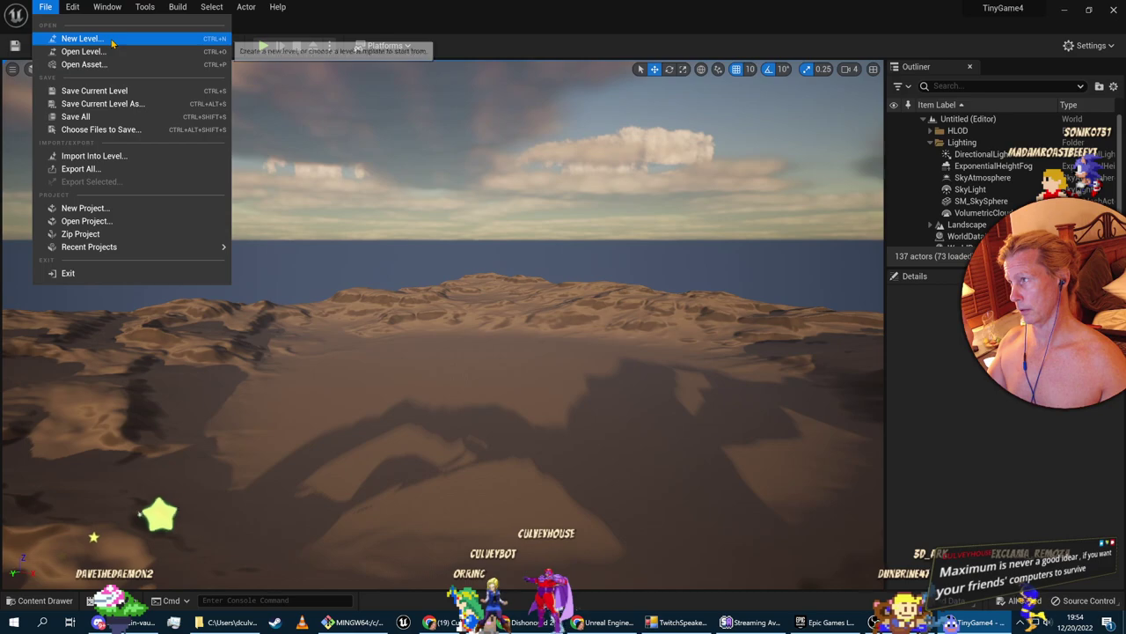
click(86, 207)
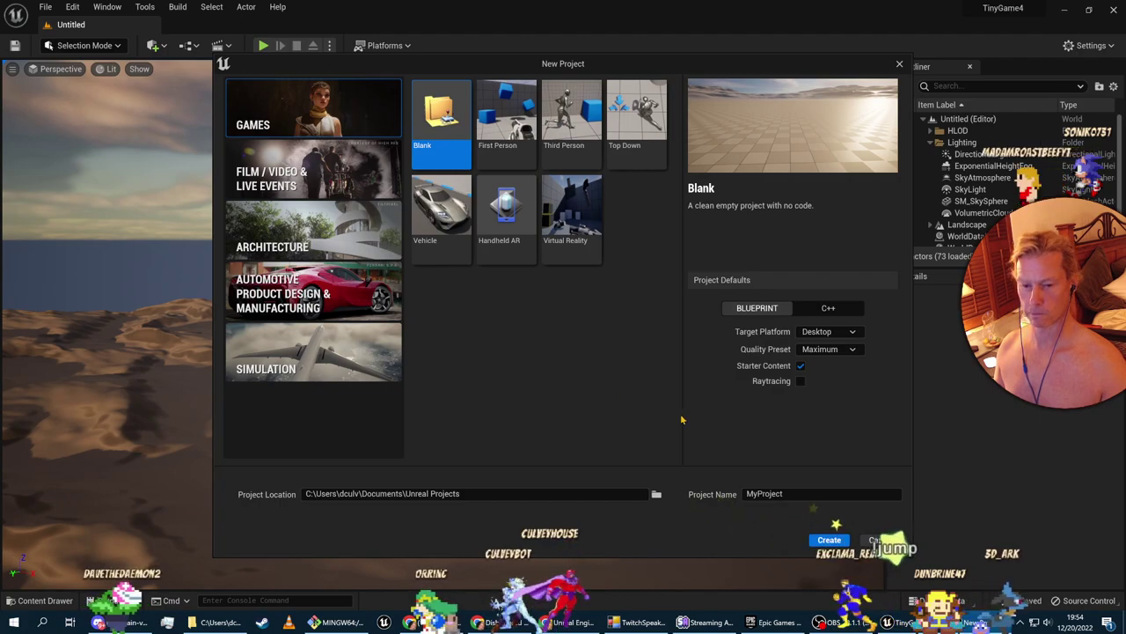
click(881, 541)
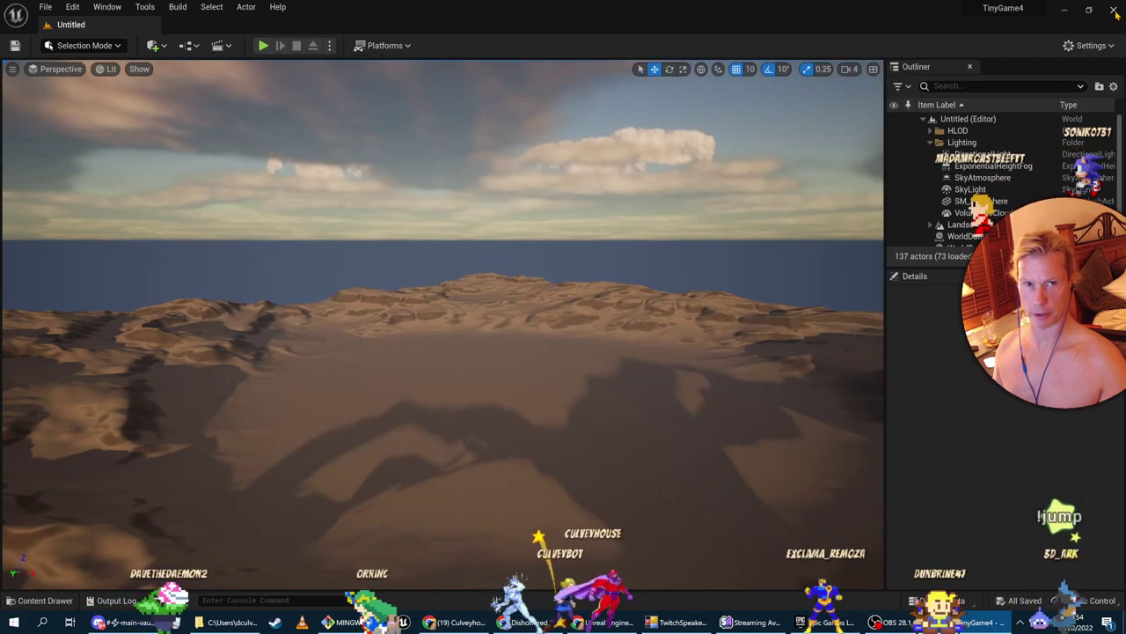
Close the TinyGame4 editor and delete the TinyGame4 folder from Unreal Projects in File Explorer
click(1114, 11)
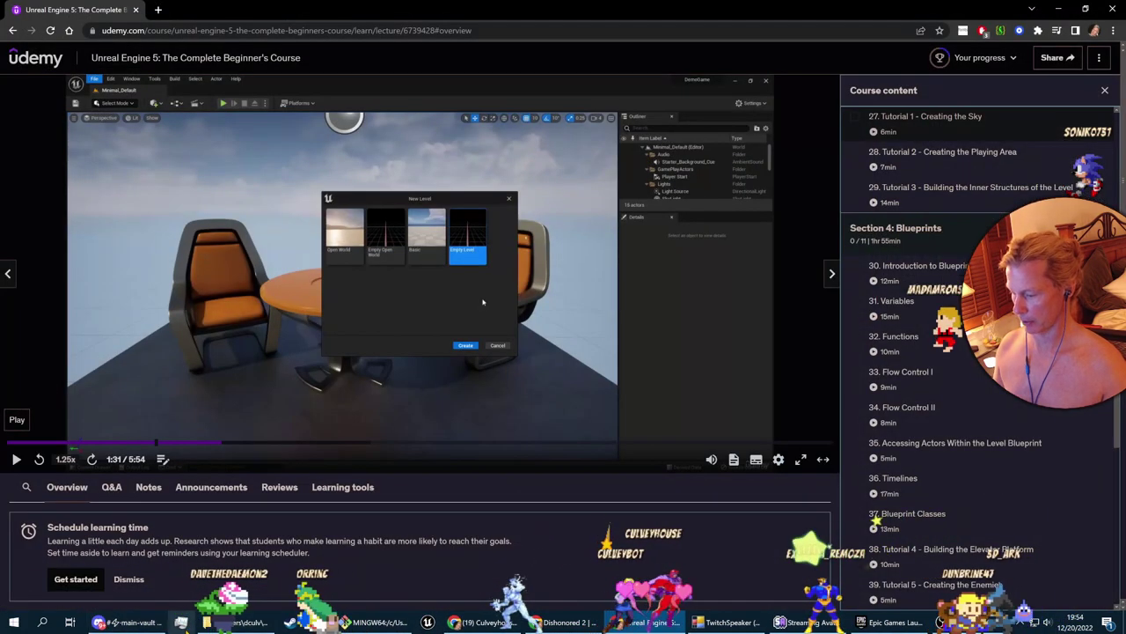
click(235, 621)
click(312, 133)
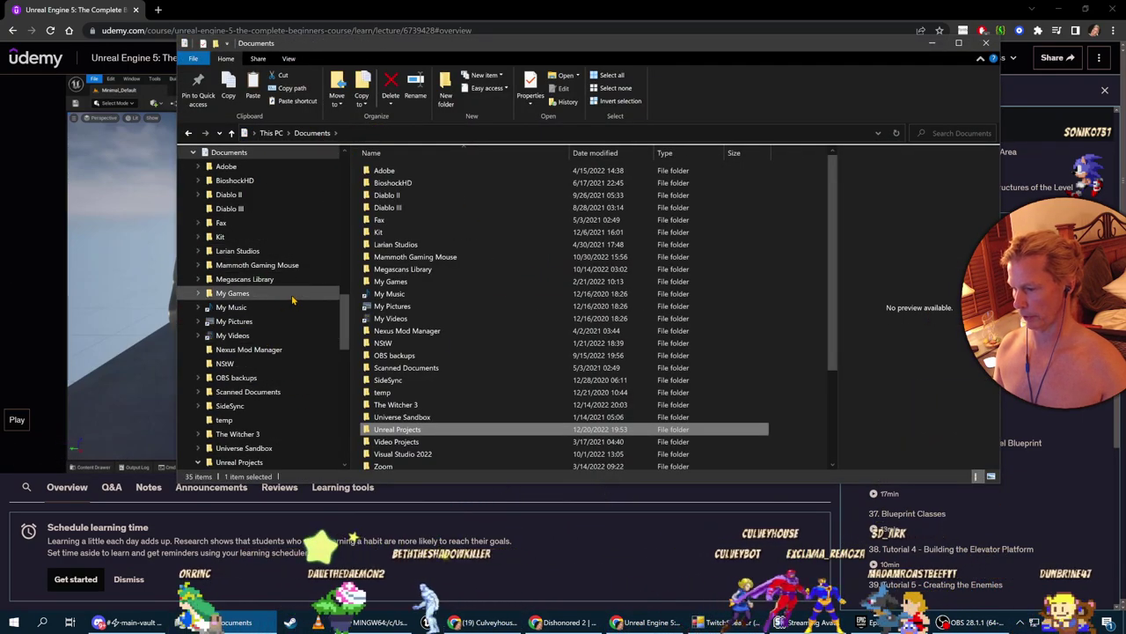
double_click(387, 429)
click(413, 281)
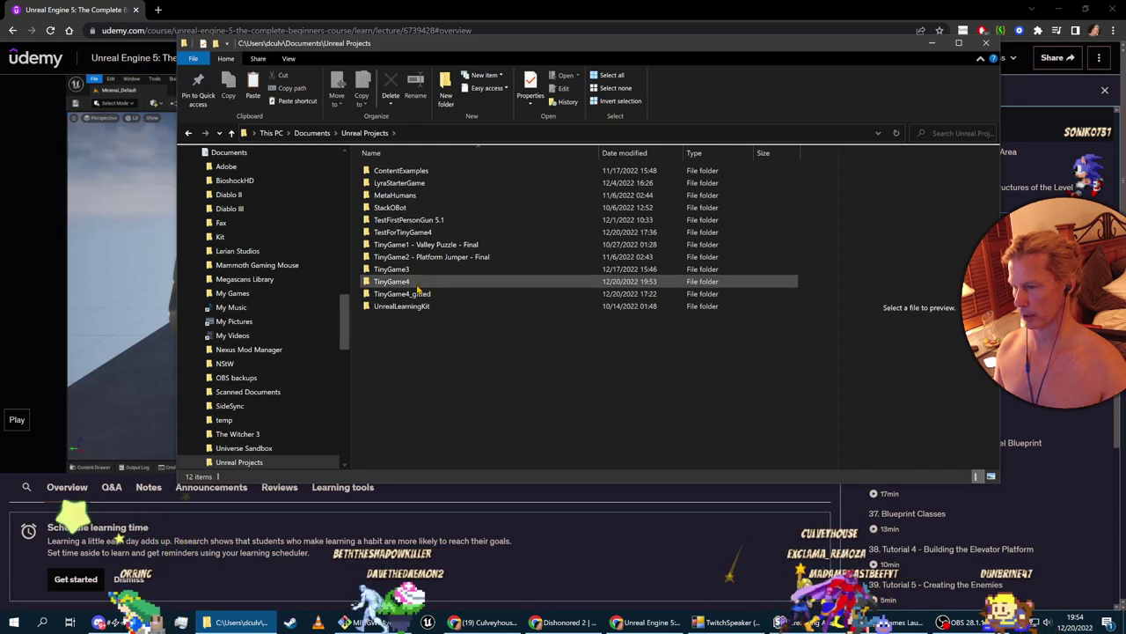
key(Delete)
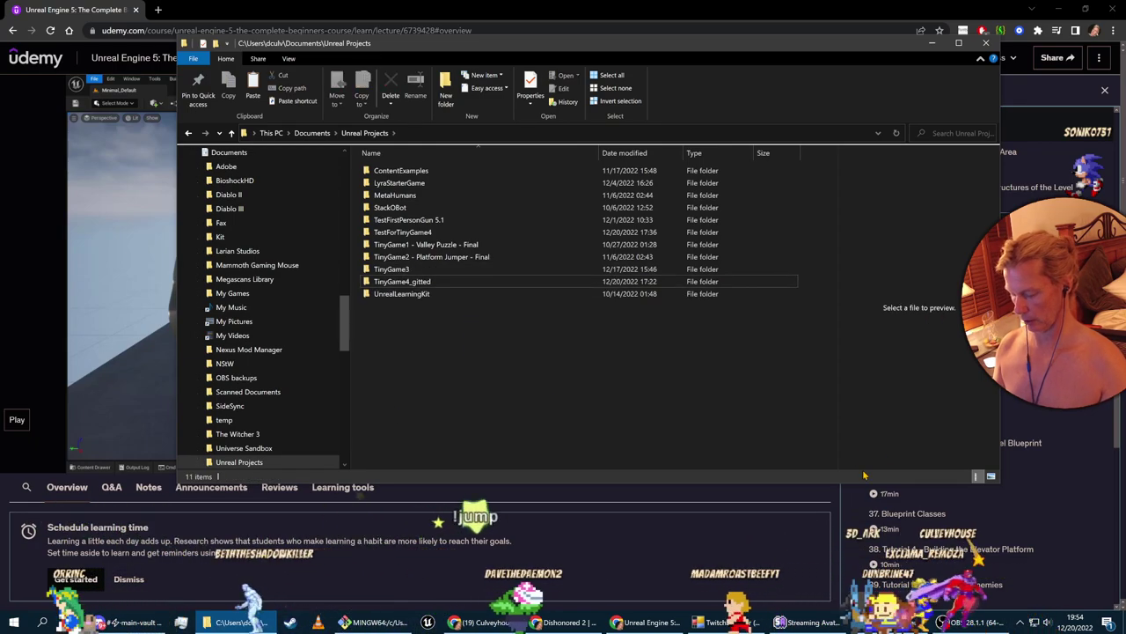
Search the system for "unreal", switch to Epic Games Launcher, and launch Unreal Engine to reach its project browser
key(super)
text(unreal)
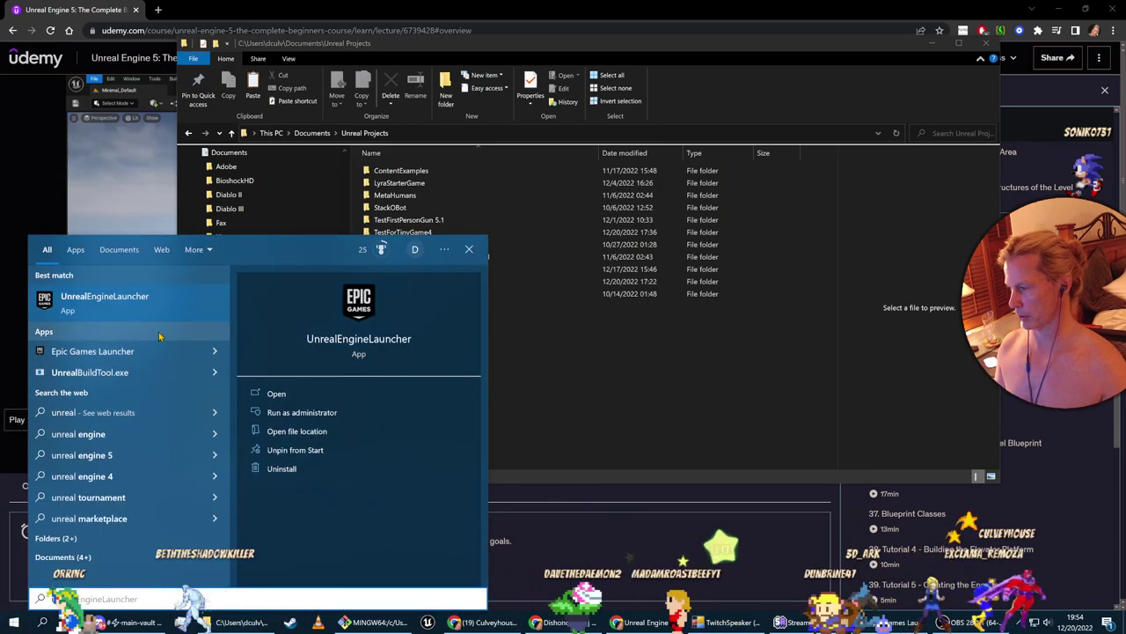
click(103, 352)
click(713, 156)
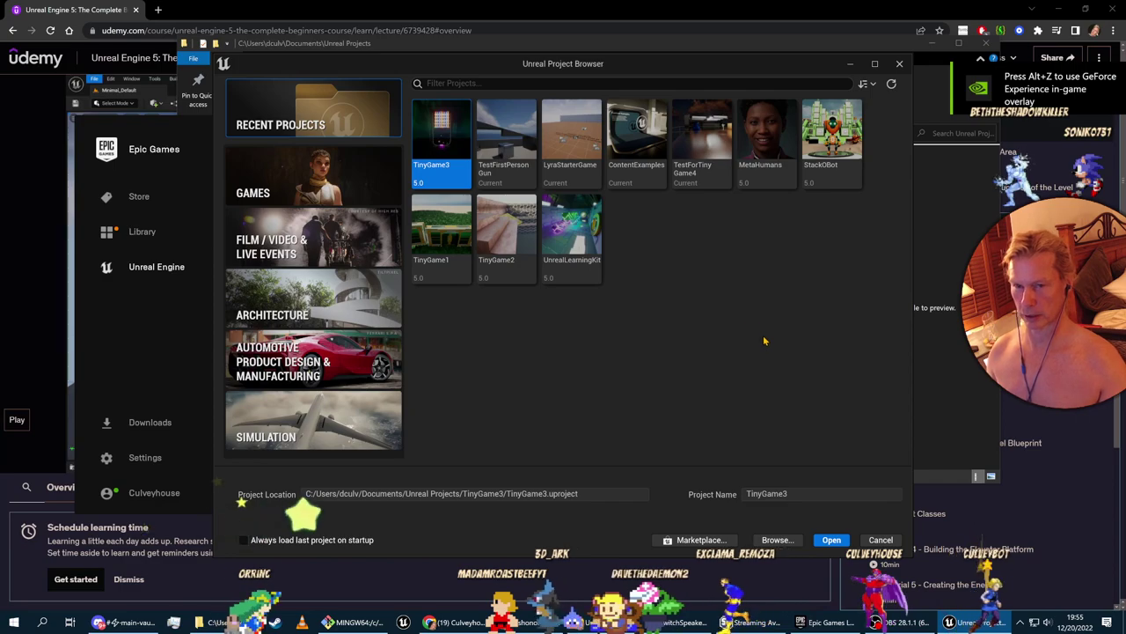
Create a blank Games project named TinyGame4 with the Scalable quality preset, starter content and raytracing enabled
click(325, 180)
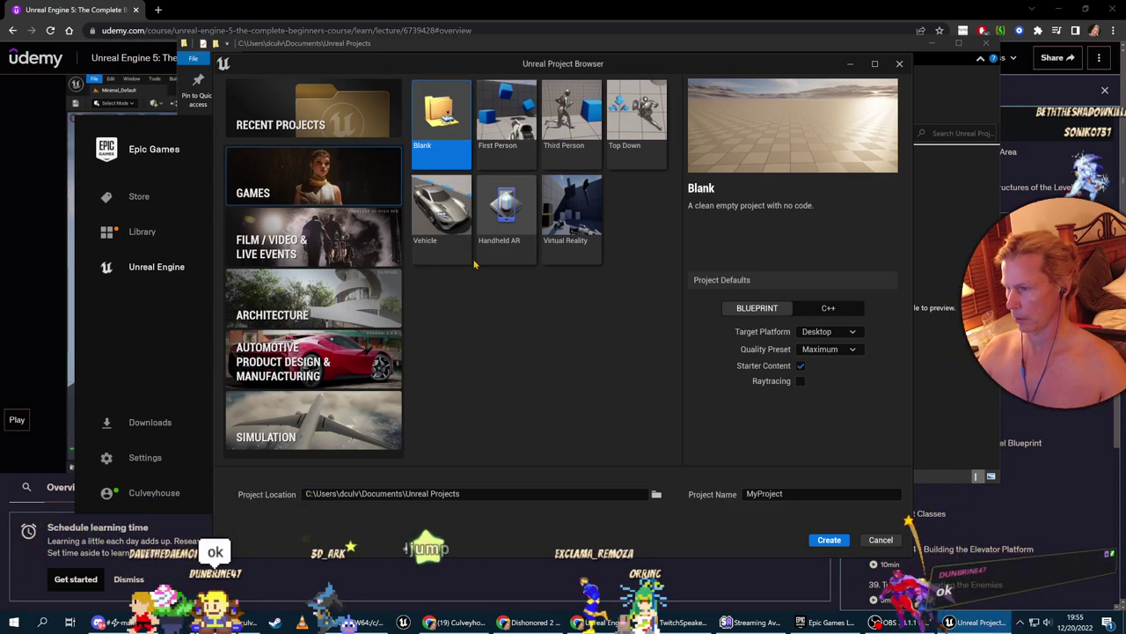
click(827, 350)
click(827, 380)
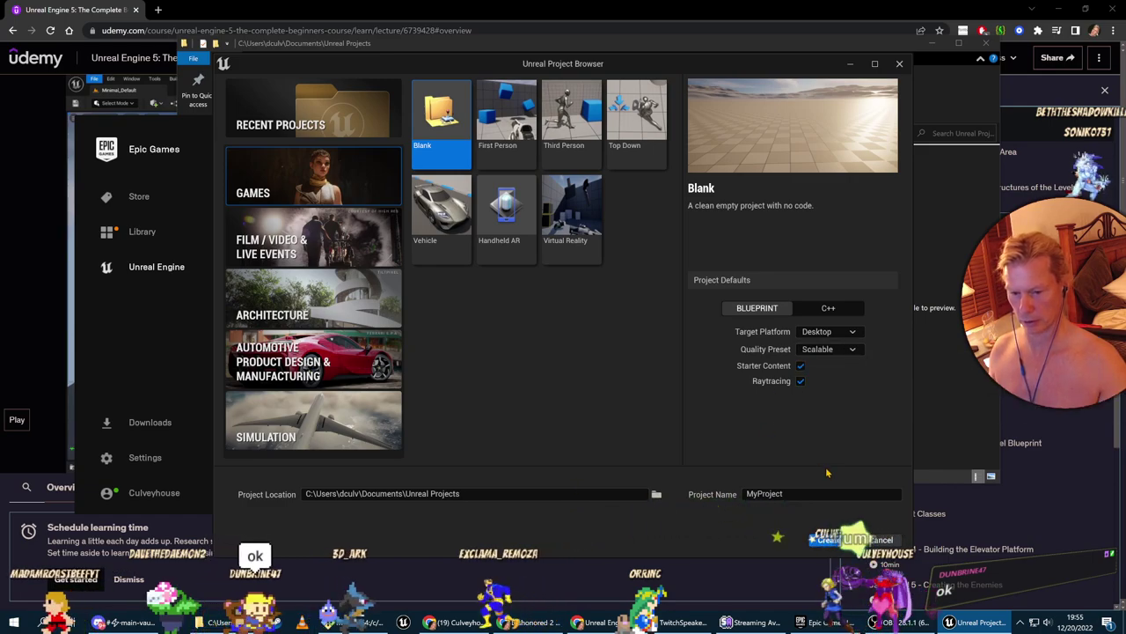
double_click(768, 493)
text(TinyGa)
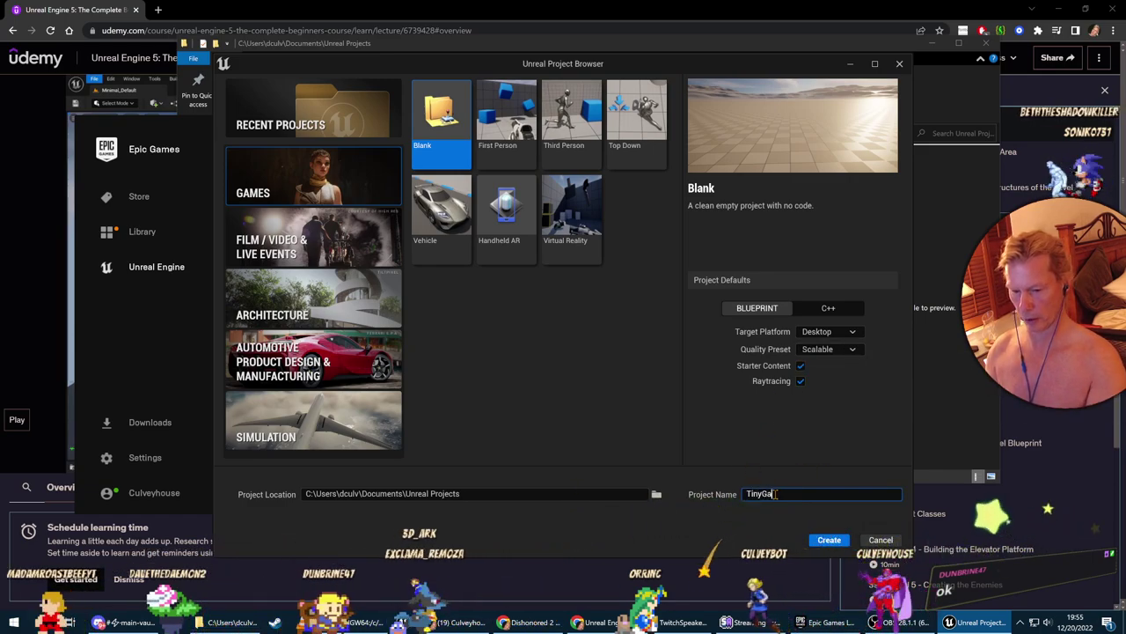
text(me4)
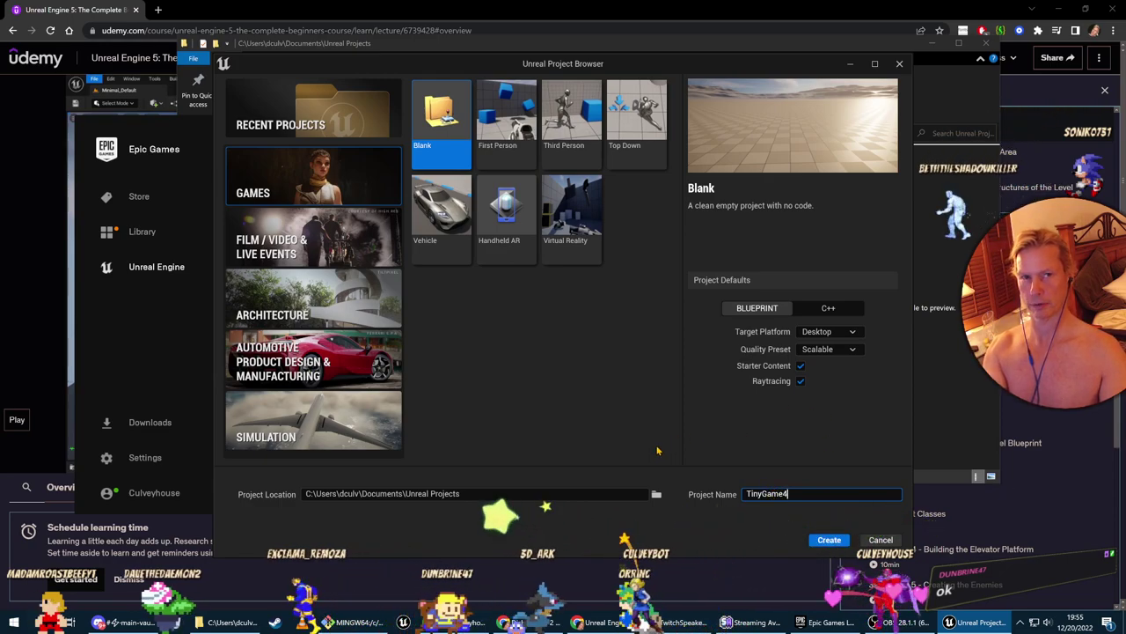
click(817, 542)
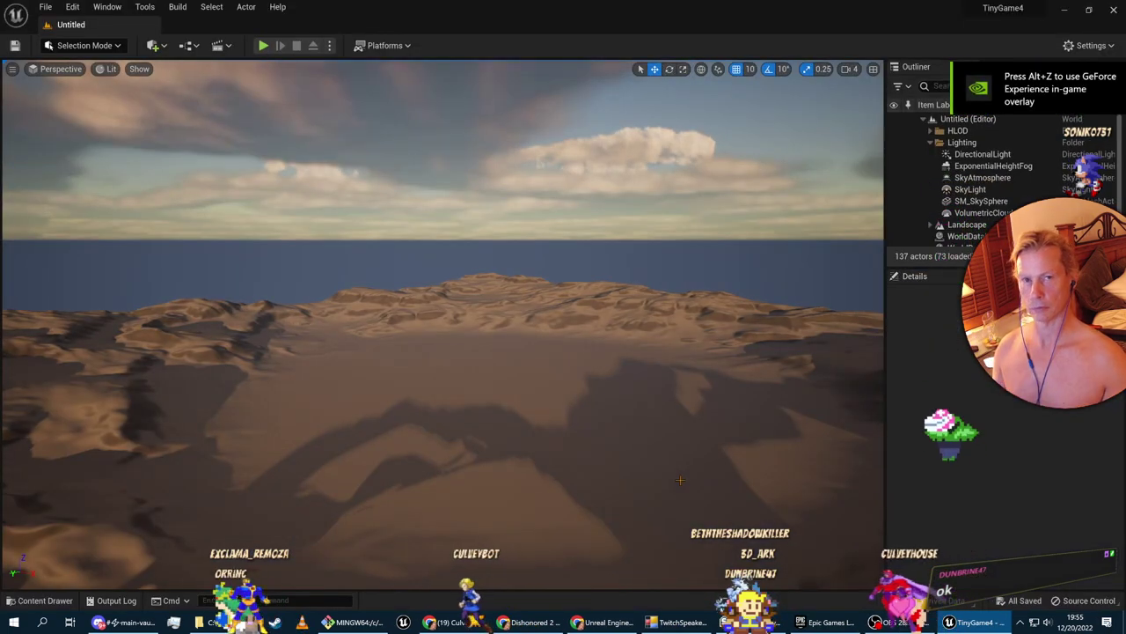
mouse_move(583, 466)
right_down()
mouse_move(489, 465)
mouse_move(643, 460)
mouse_move(558, 478)
mouse_move(584, 464)
right_up()
key(alt+Tab)
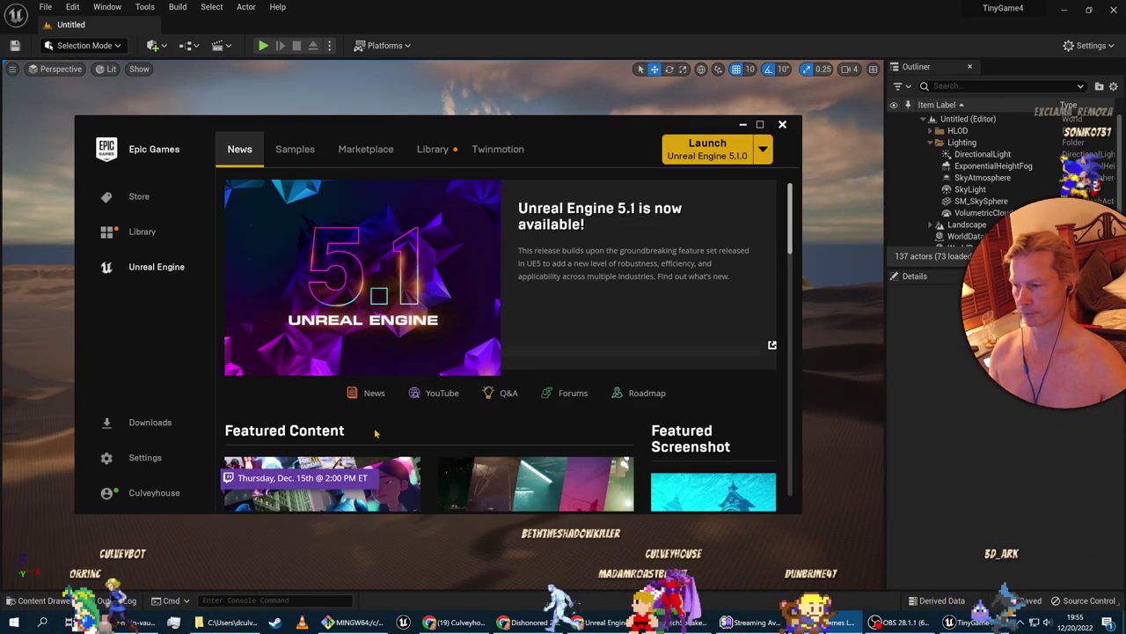
key(alt+Tab)
key(alt+Tab)
key(alt+Tab)
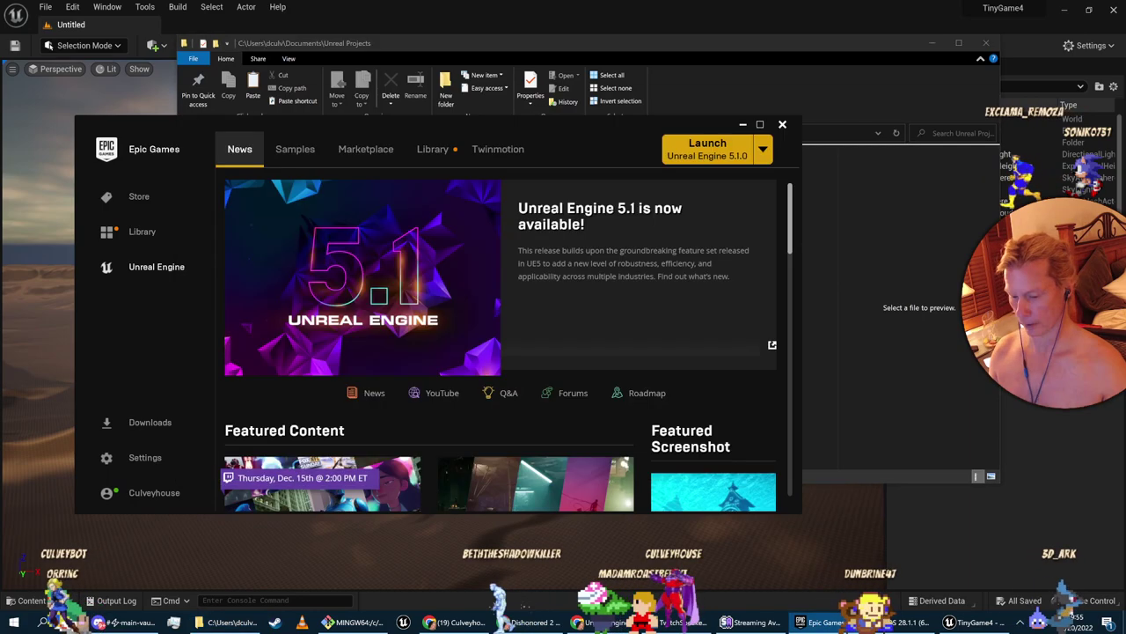
key(alt+Tab)
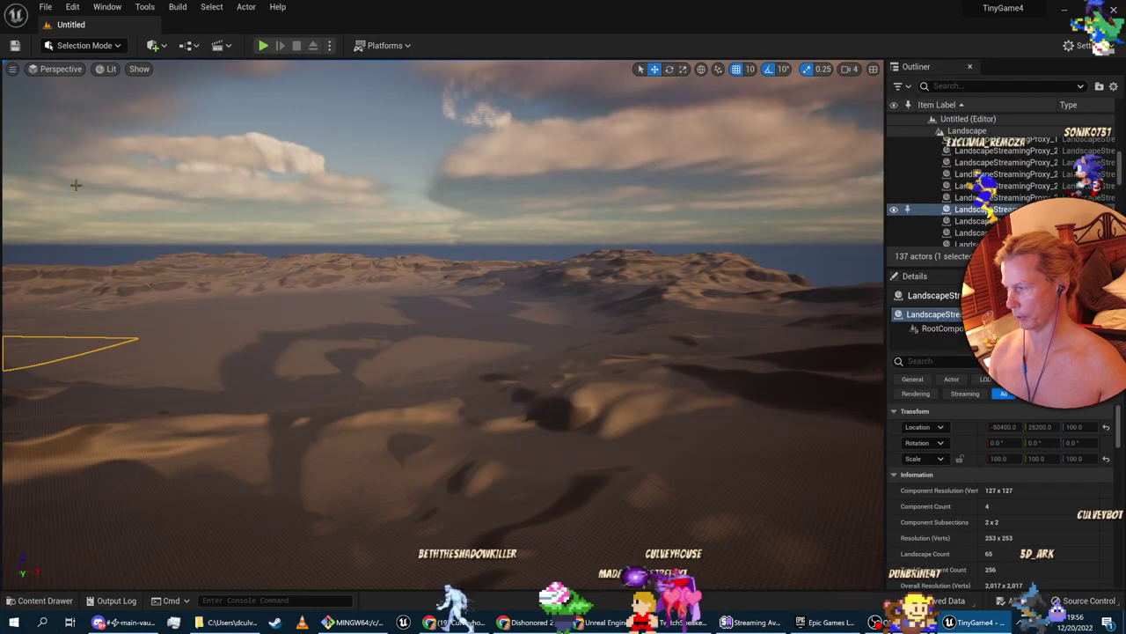
Create a new level from the Empty Level template, checking the choice against the Creating the Sky tutorial in Chrome
click(45, 7)
click(81, 39)
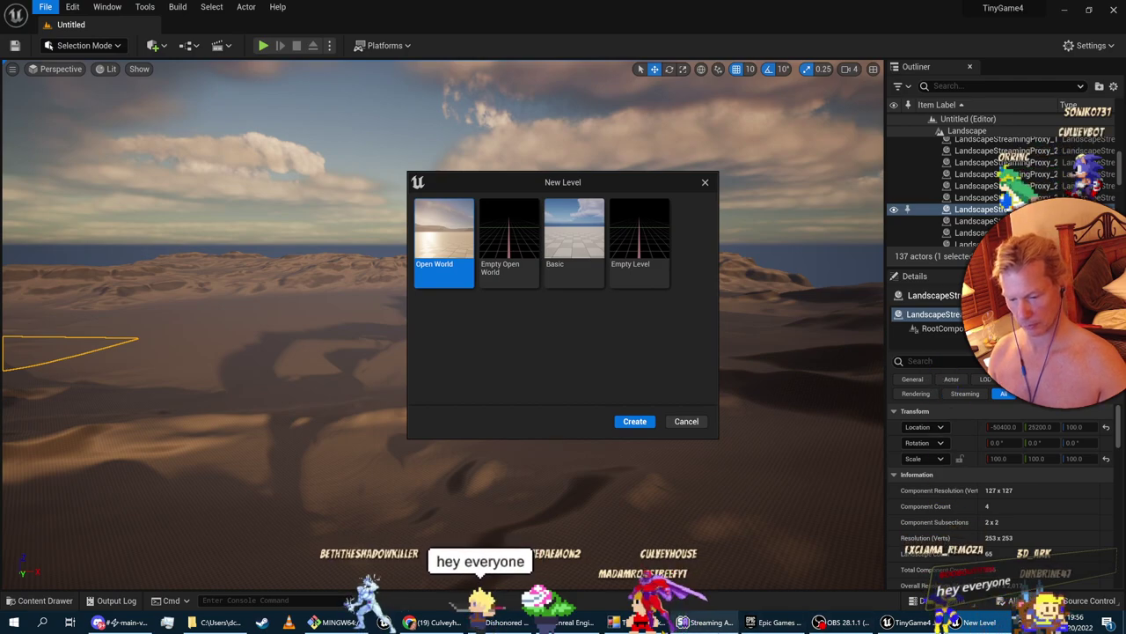
click(574, 622)
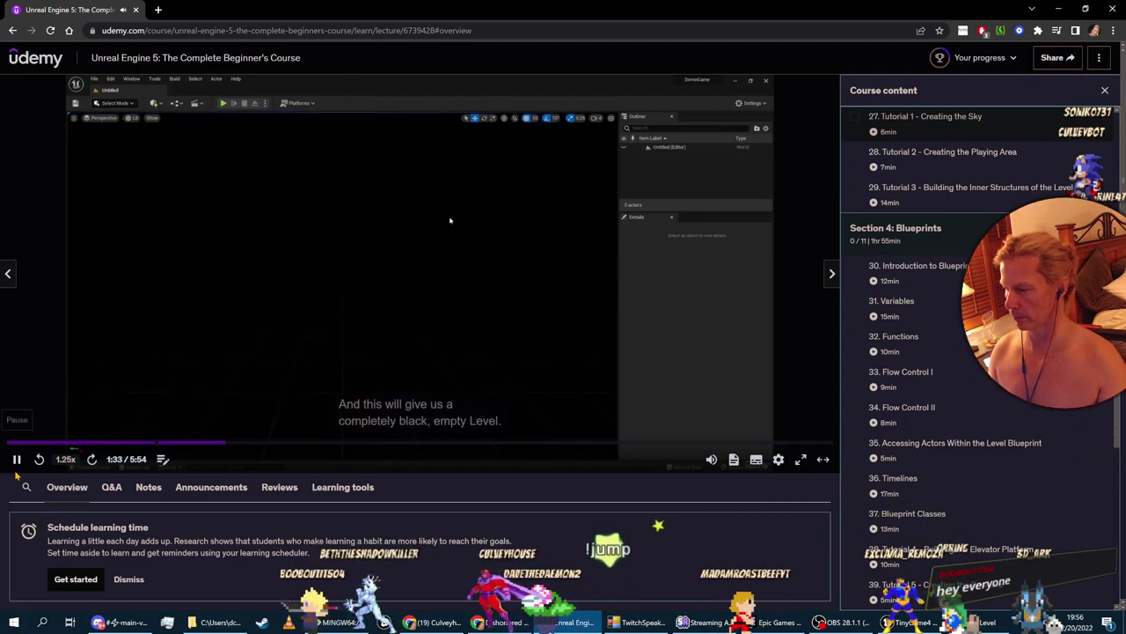
click(16, 459)
key(alt+Tab)
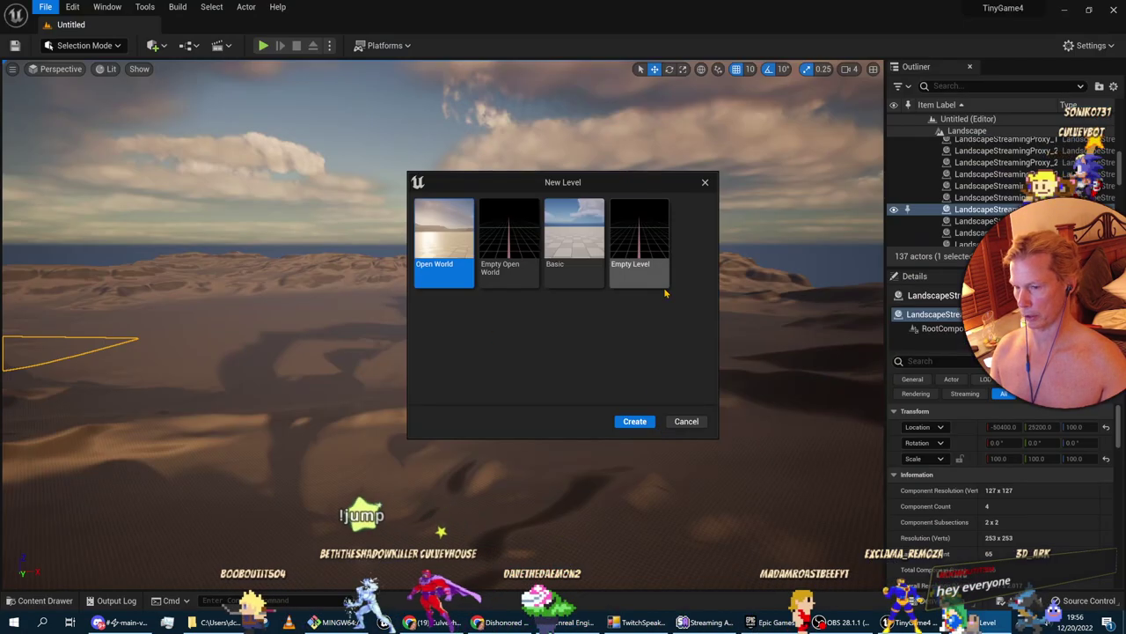
click(651, 257)
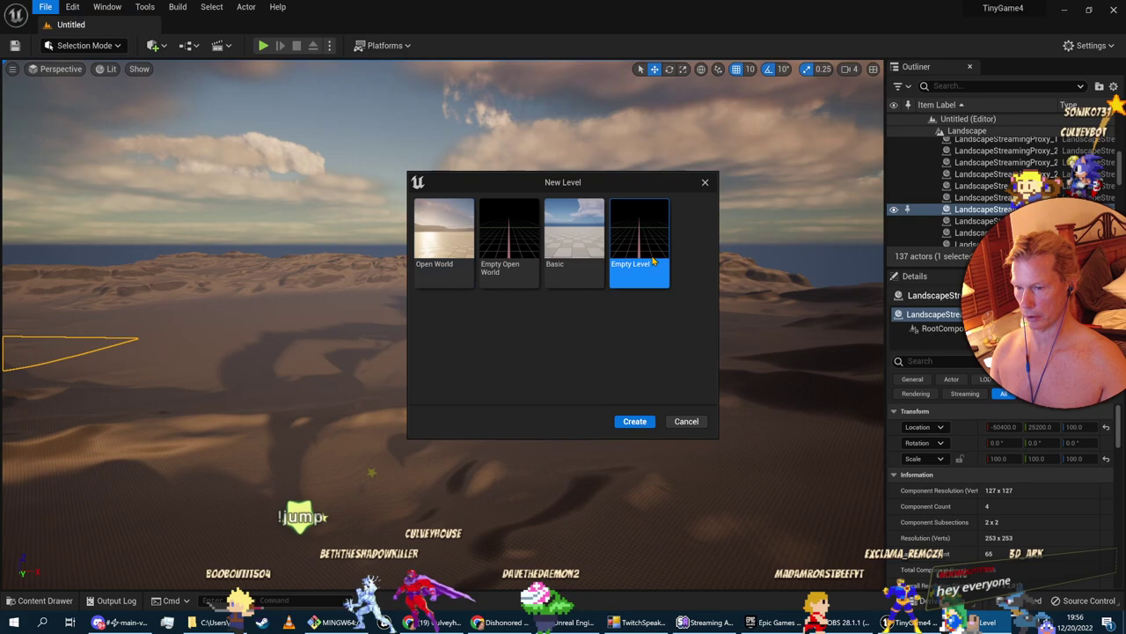
click(637, 422)
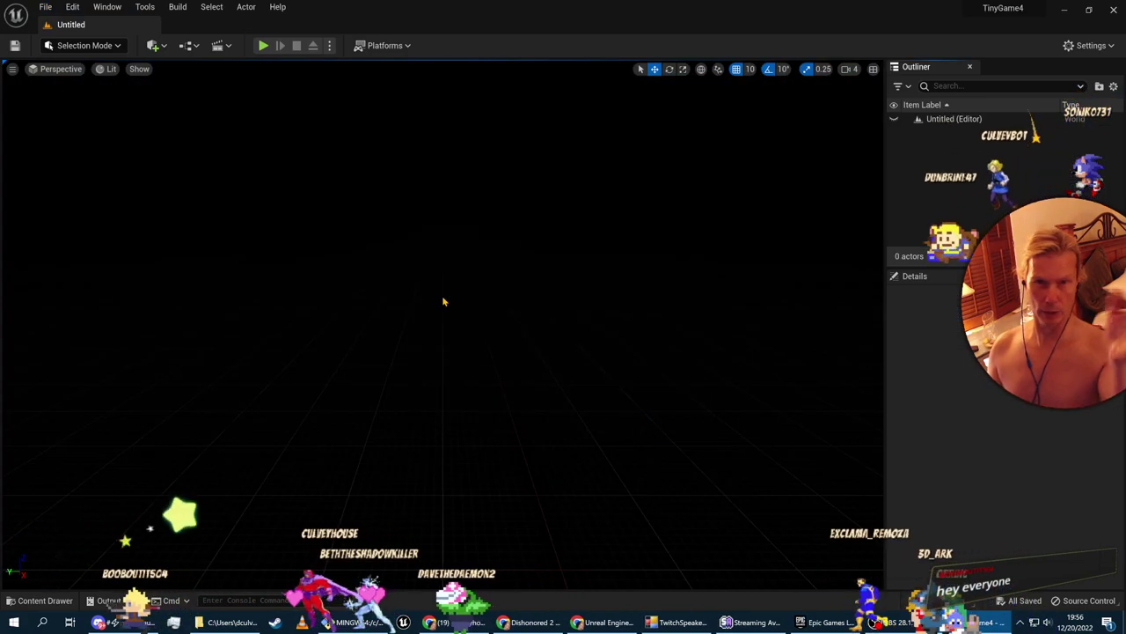
Play the Creating the Sky tutorial up to the Visual Effects instruction and show Place Actors in the Unreal editor
key(alt+Tab)
click(16, 459)
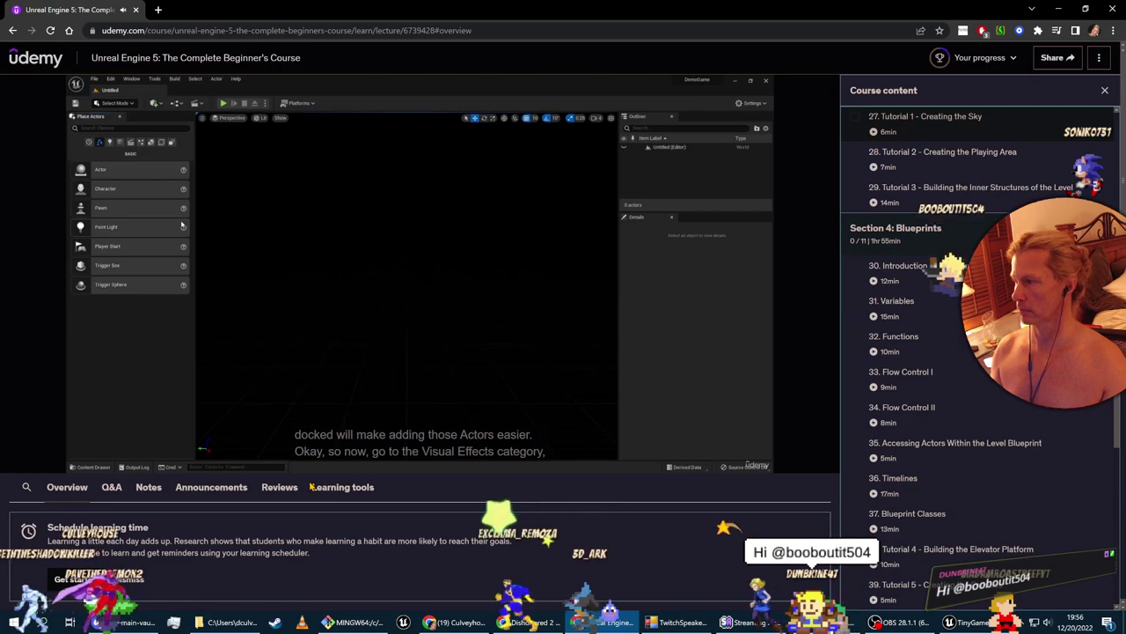
key(alt+Tab)
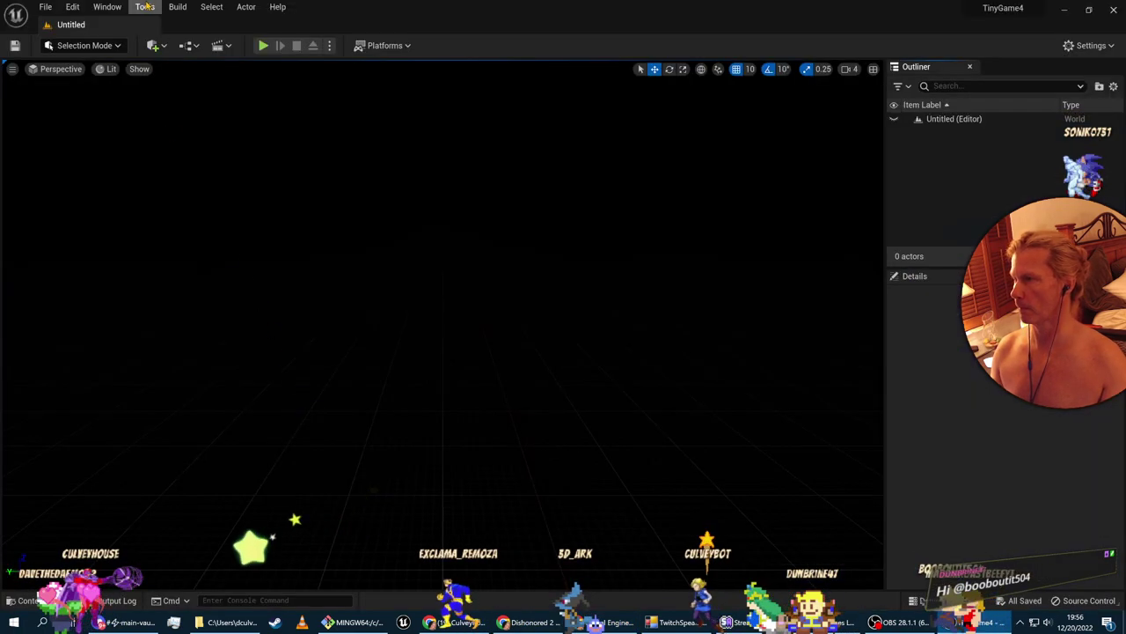
click(107, 7)
click(212, 206)
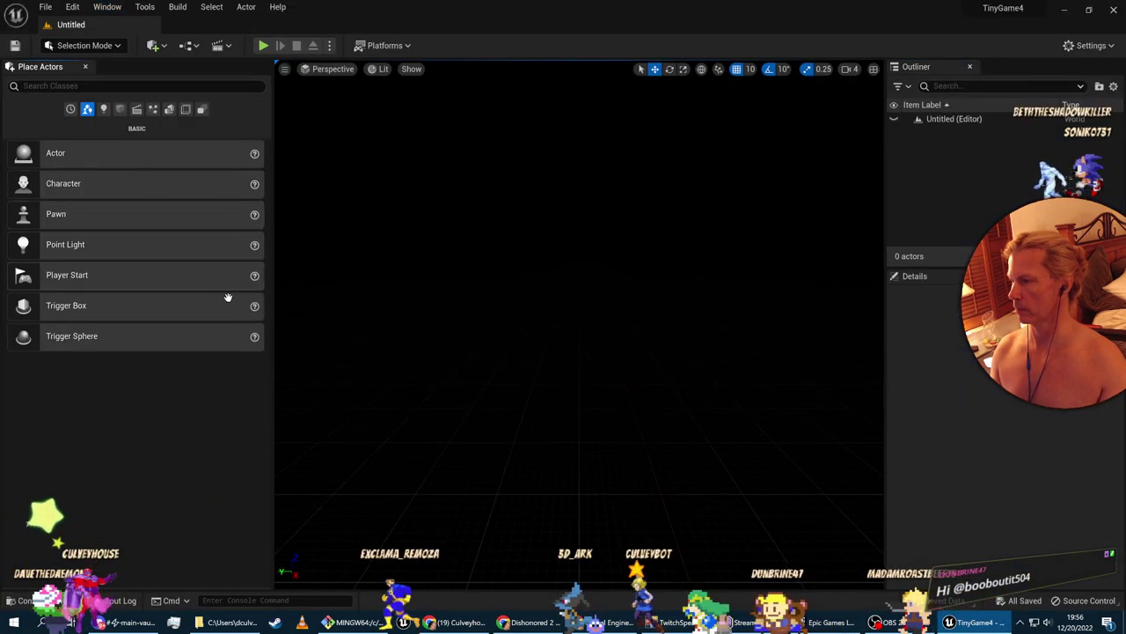
Check the tutorial at about 1:57 and place a Sky Atmosphere from Visual Effects at about (400, 300, 250) in the viewport
key(alt+Tab)
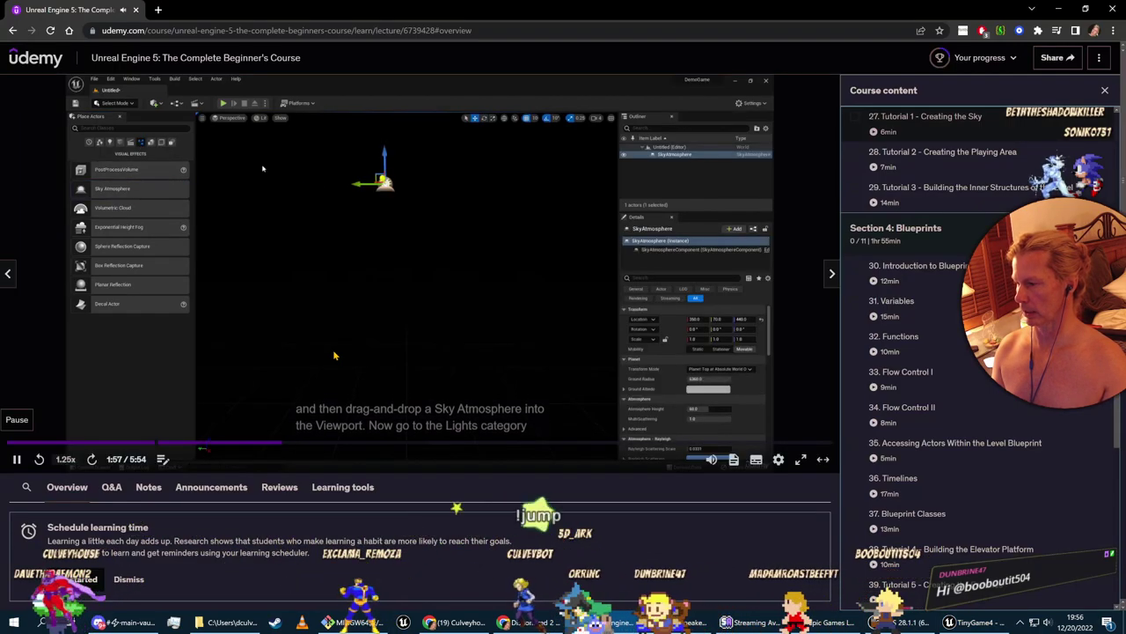
key(alt+Tab)
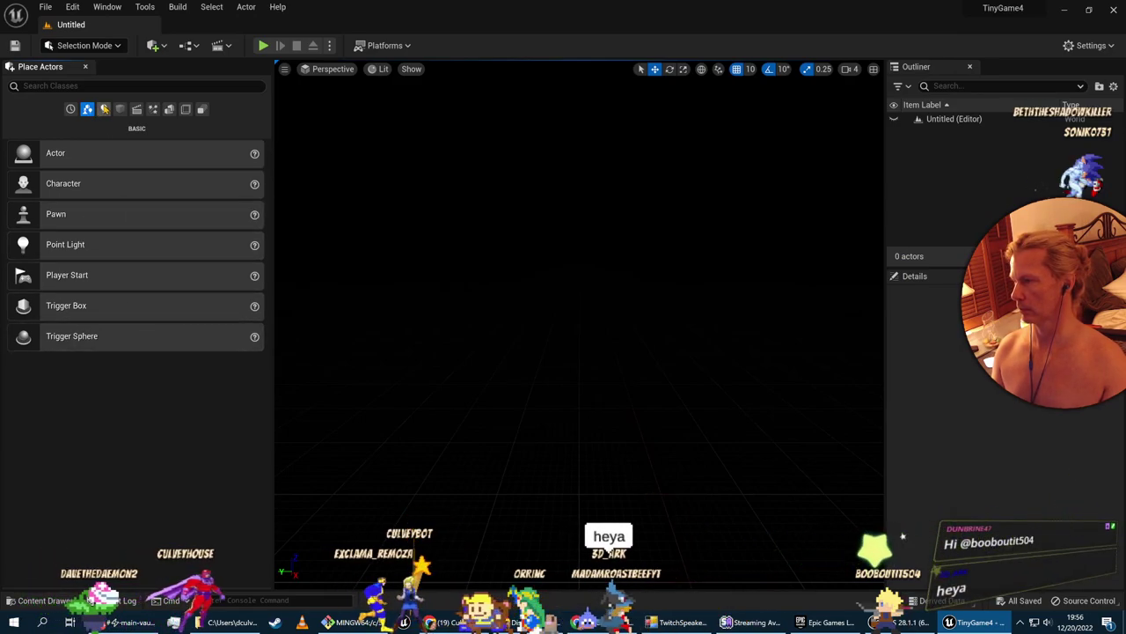
click(104, 109)
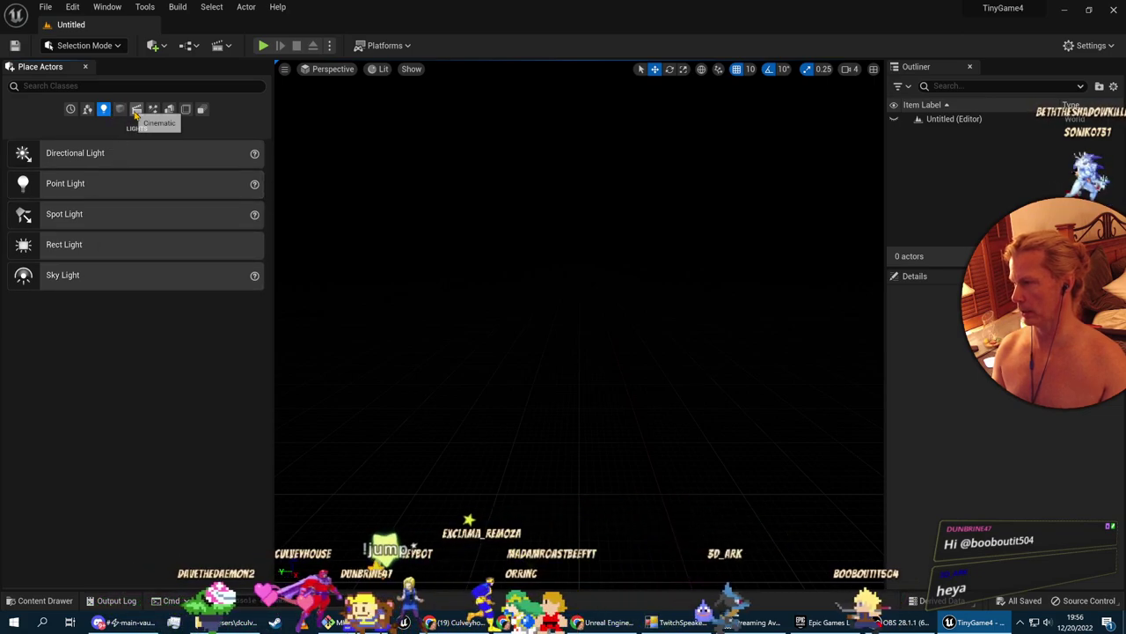
click(137, 110)
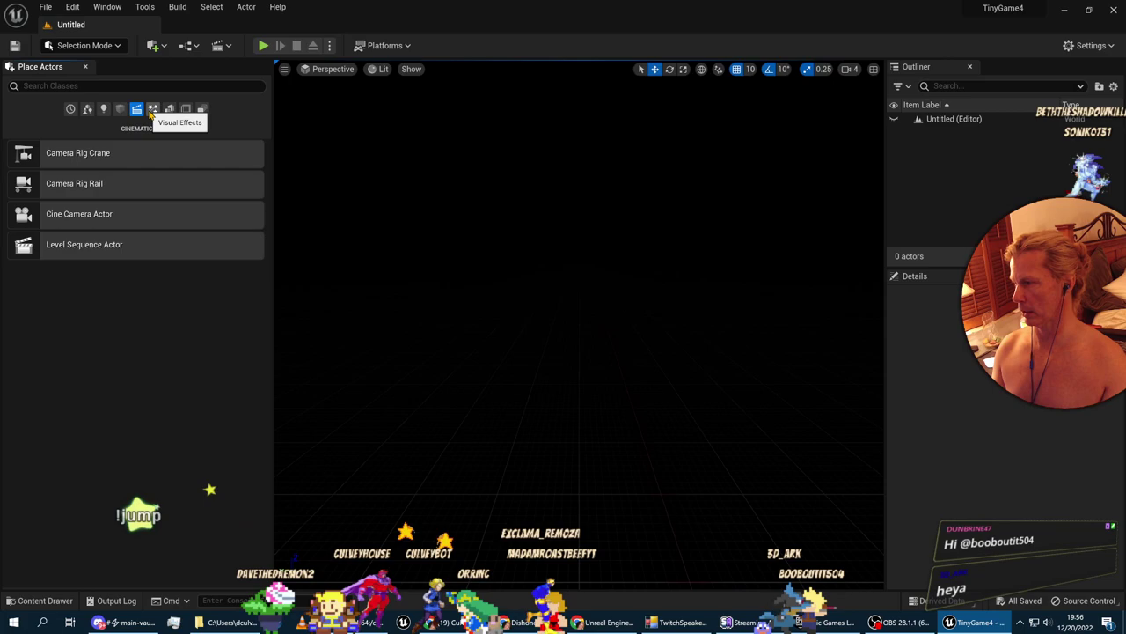
click(152, 110)
drag(88, 214, 445, 287)
Check the tutorial at about 2:04 and place a Directional Light above the Sky Atmosphere at about (360, 170, 430)
key(alt+Tab)
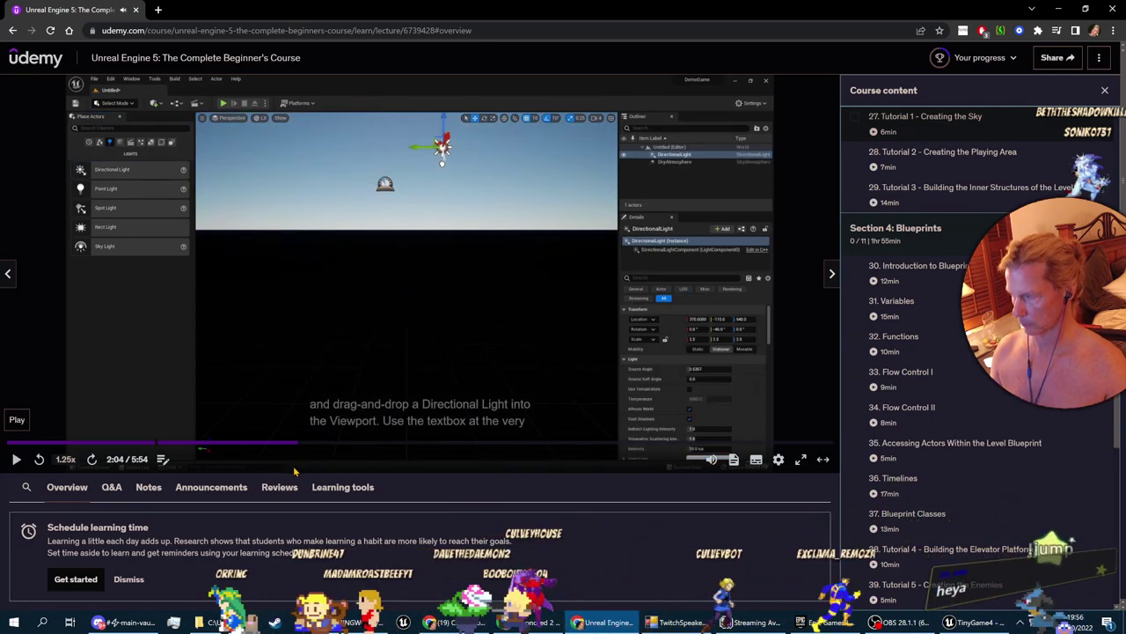
key(alt+Tab)
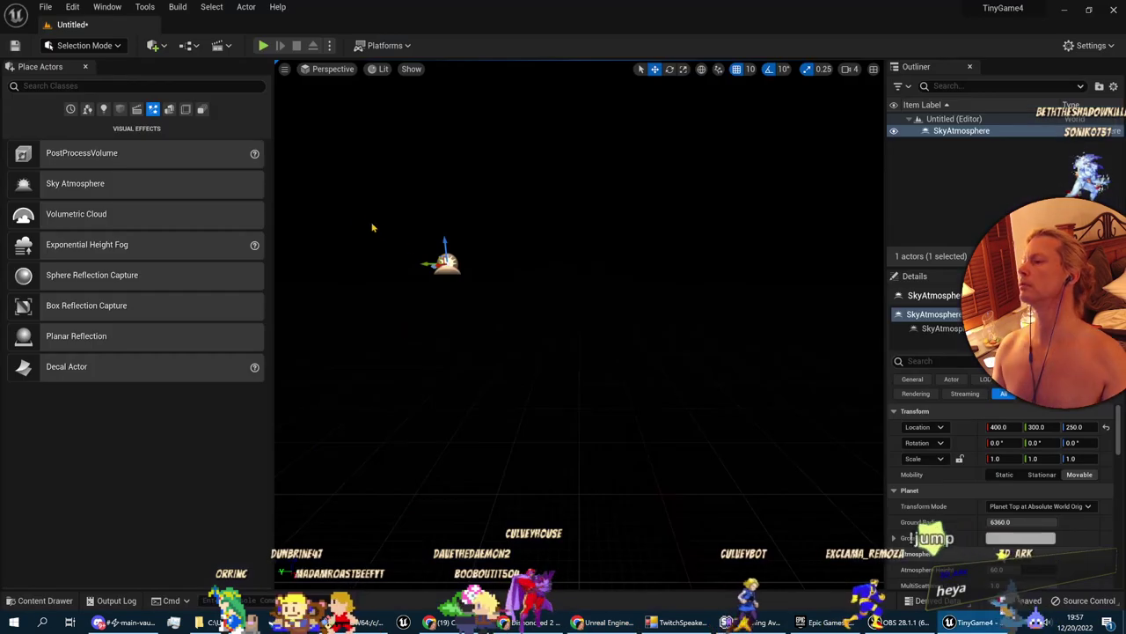
click(104, 109)
drag(75, 155, 501, 204)
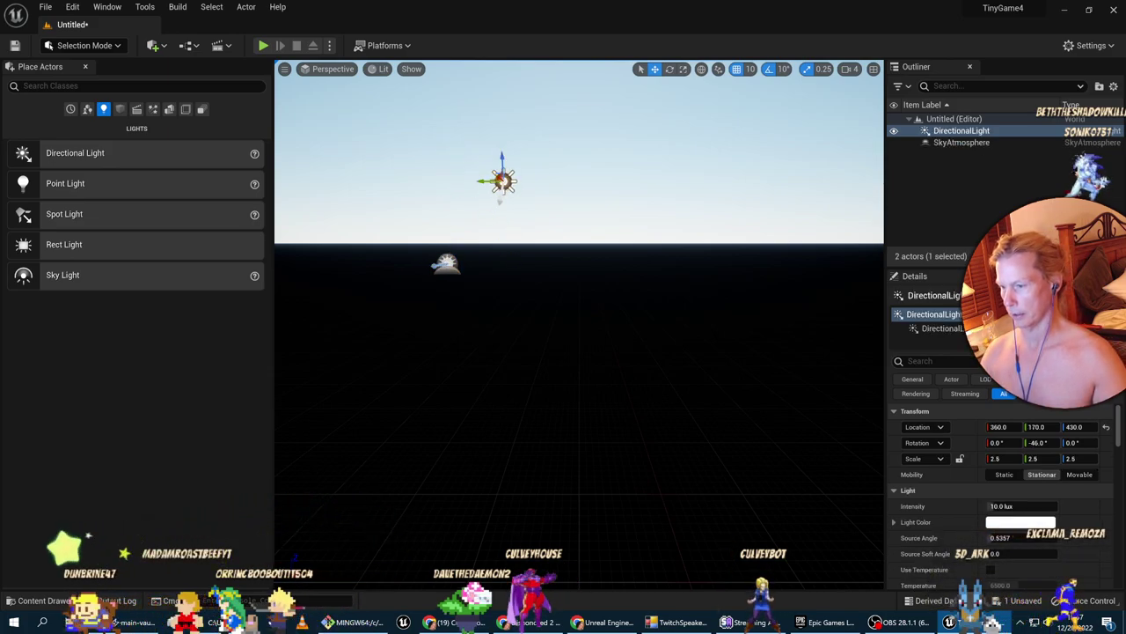
click(447, 263)
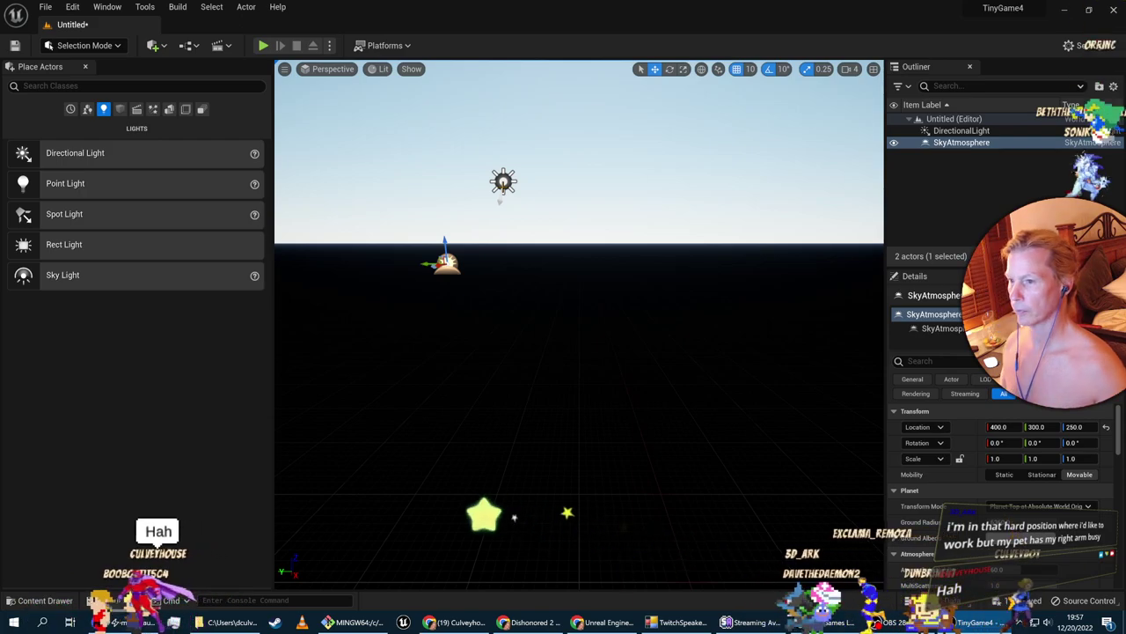
Play the tutorial to about 2:15 and rename the directional light to Sunlight in the Unreal editor
key(alt+Tab)
key(space)
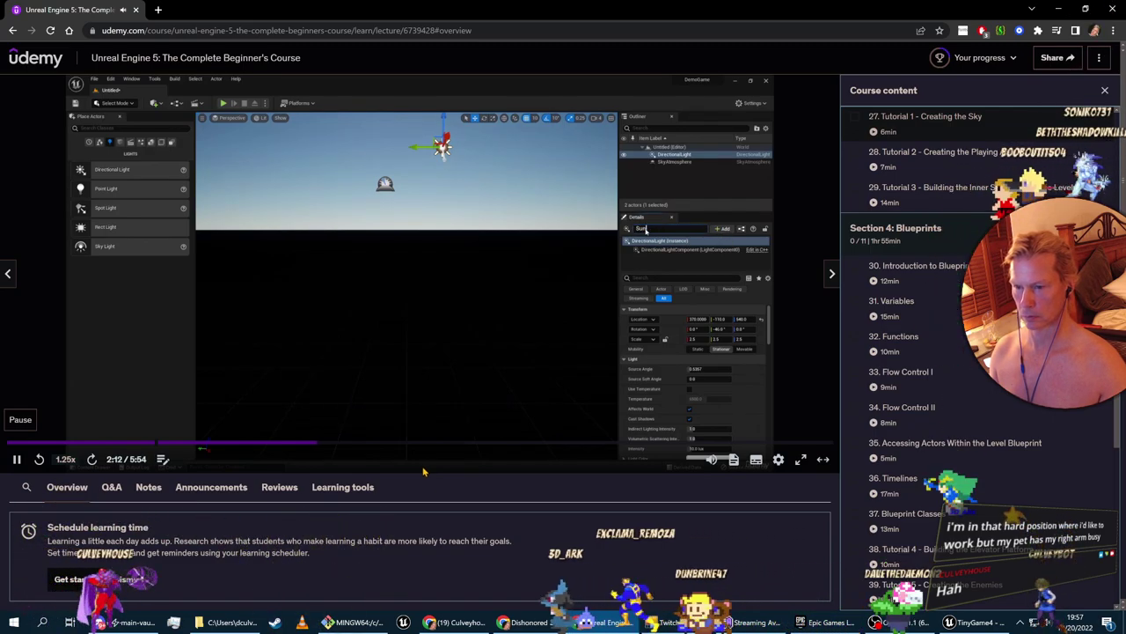
key(space)
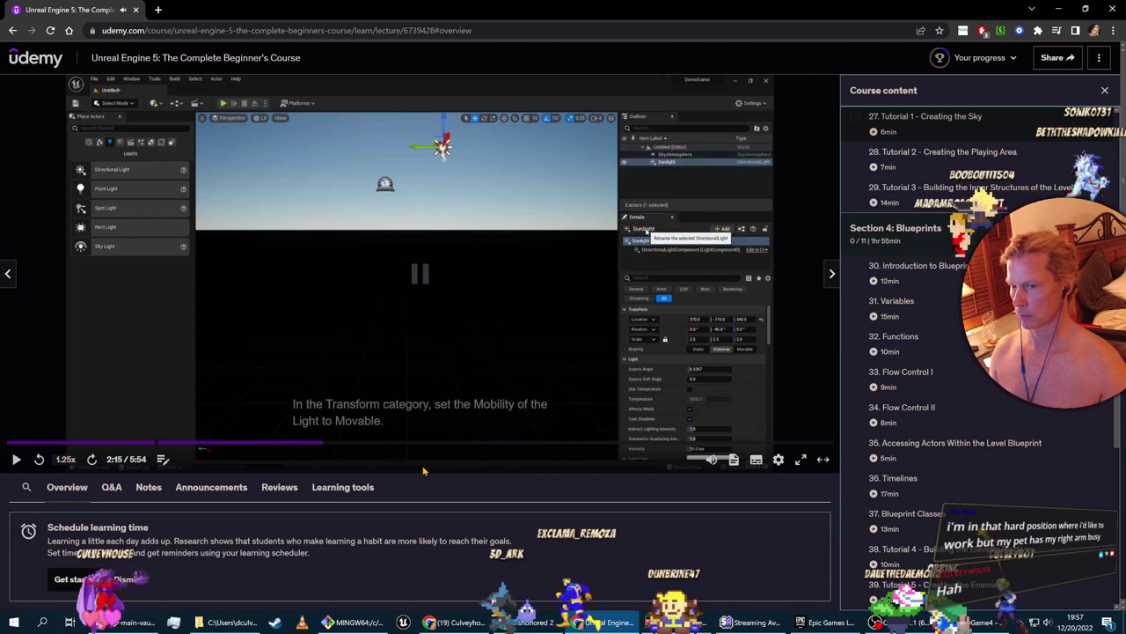
key(alt+Tab)
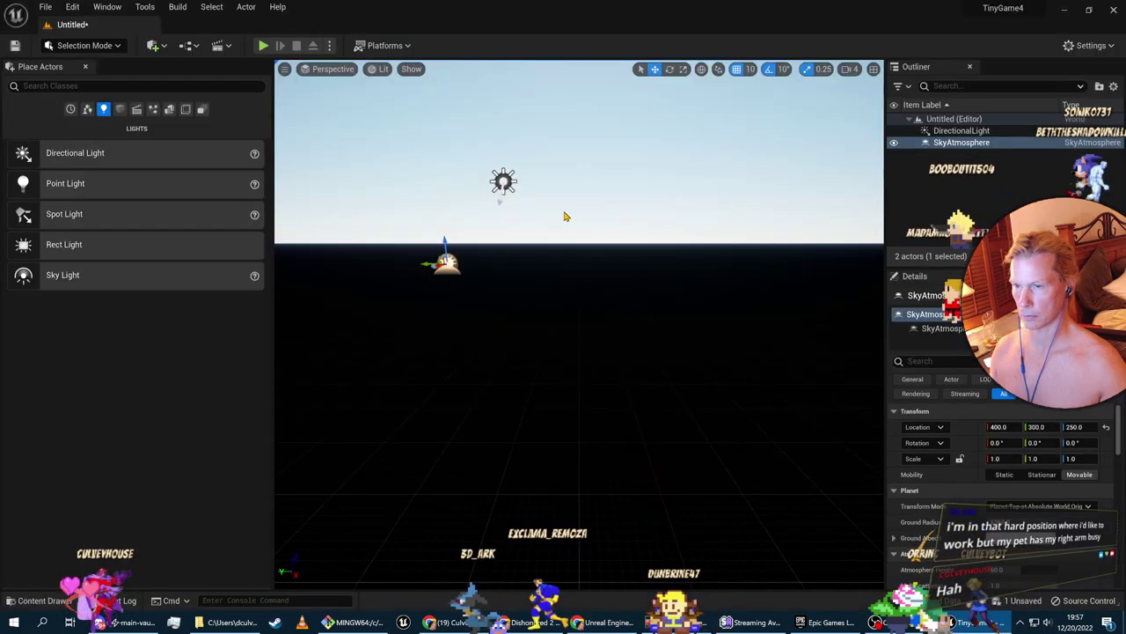
click(963, 130)
click(968, 131)
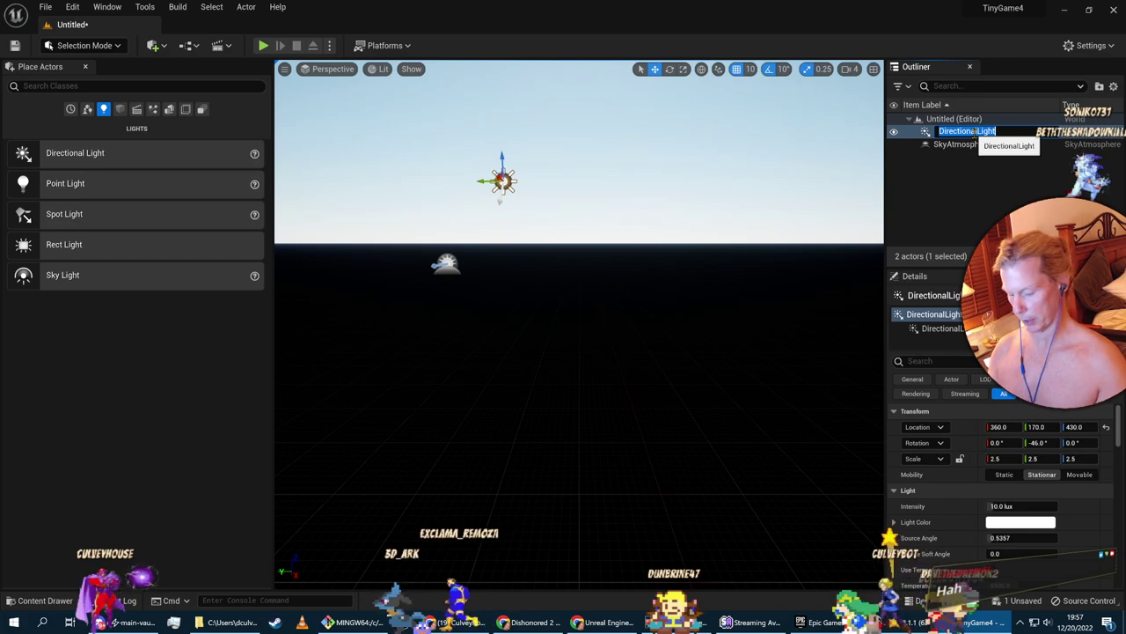
text(Sunlight)
key(Return)
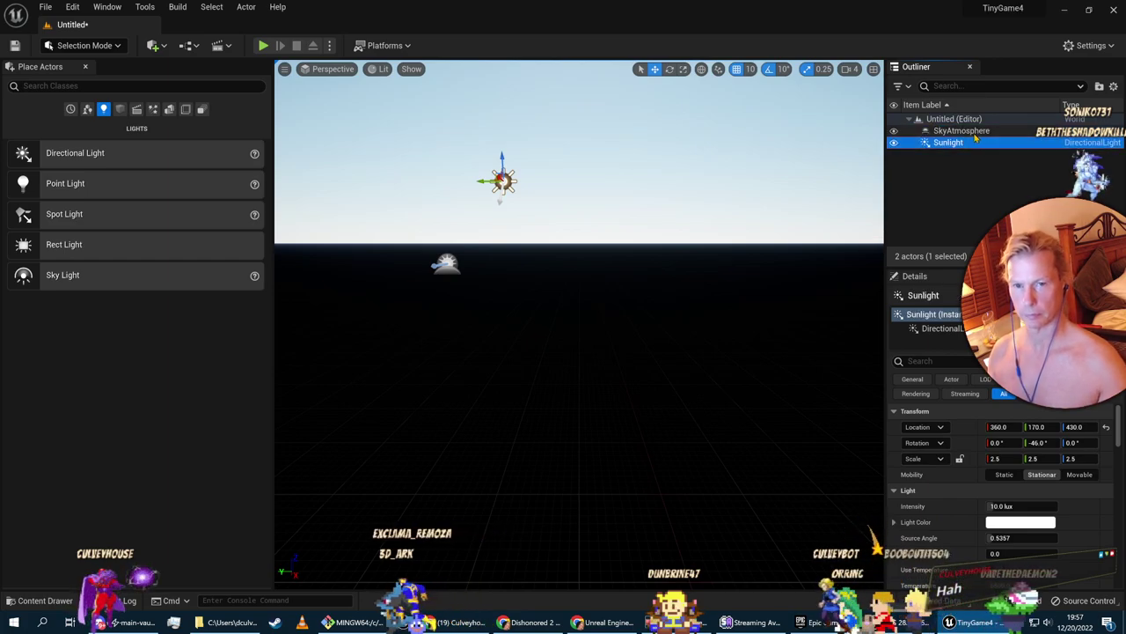
Play the tutorial to about 2:20 and set the Sunlight's mobility to Movable
key(alt+Tab)
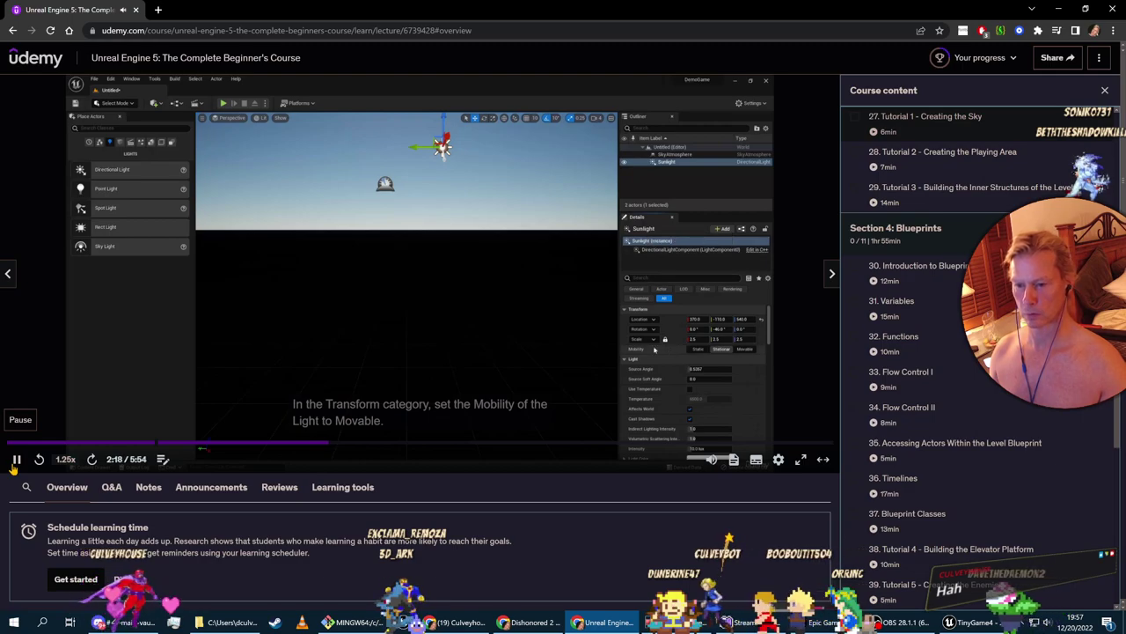
click(16, 459)
key(alt+Tab)
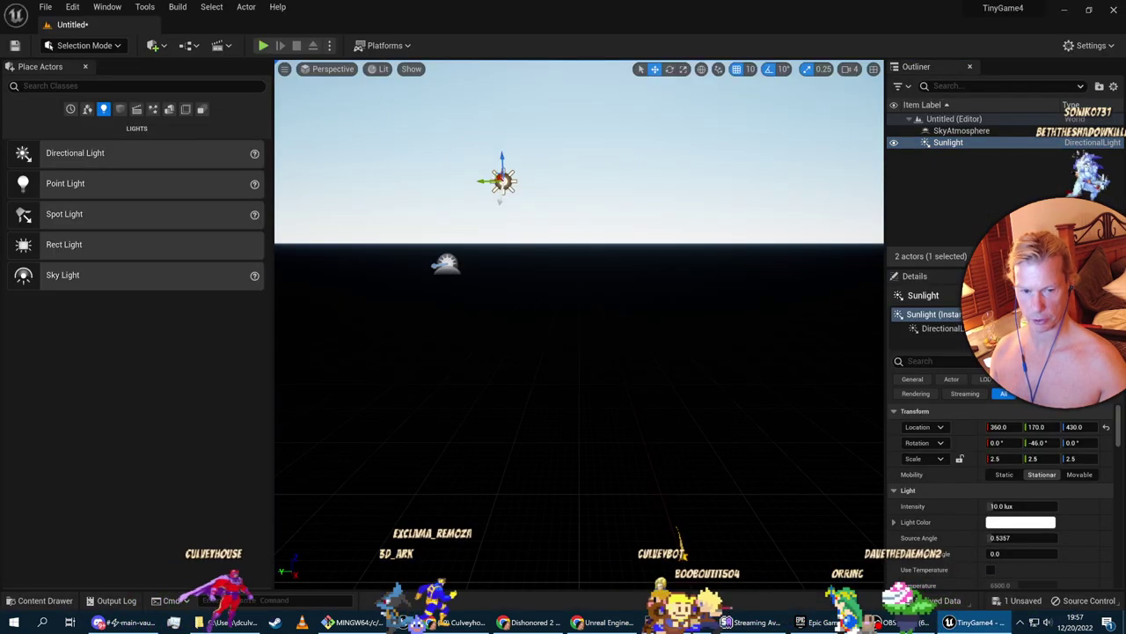
click(1079, 474)
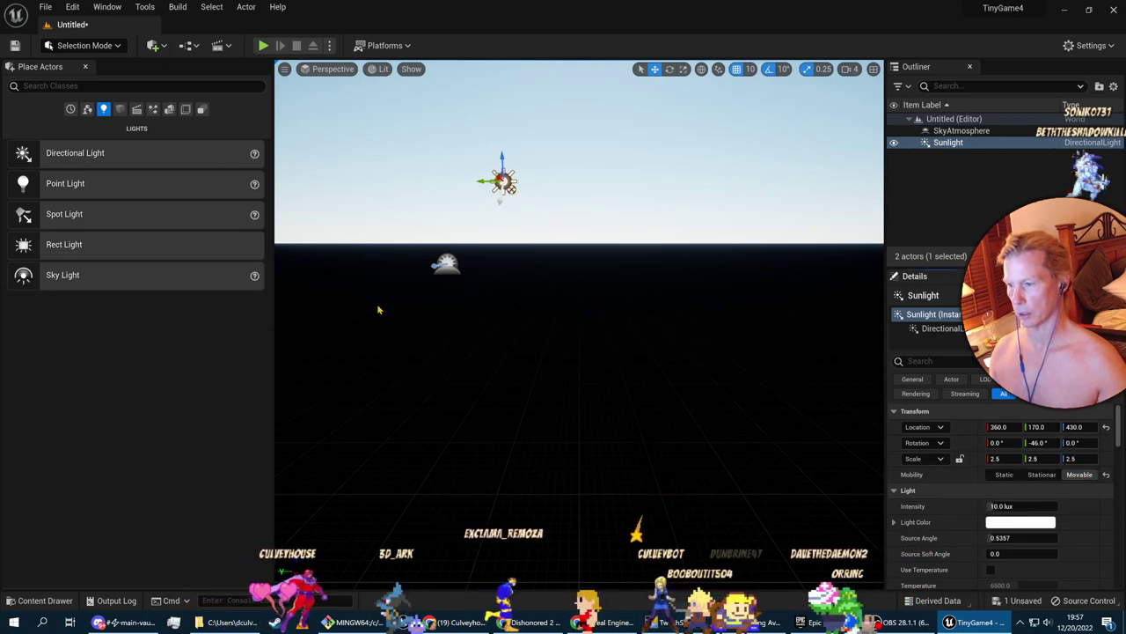
Play the tutorial to about 2:29 and set the Sunlight's rotation to (0, -70, 0)
key(alt+Tab)
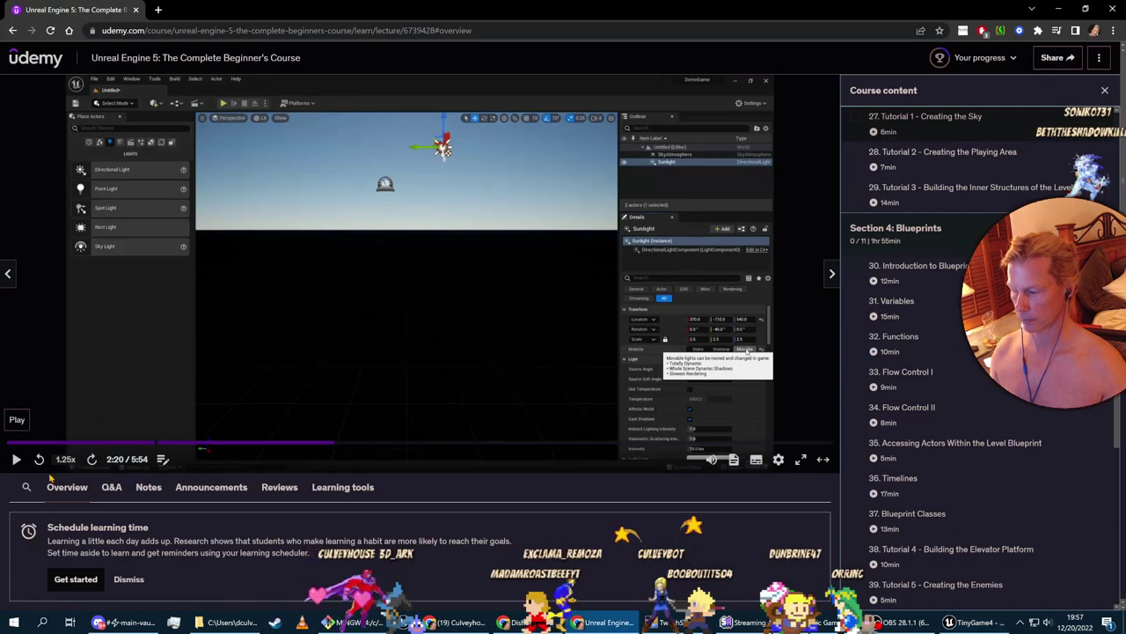
click(21, 460)
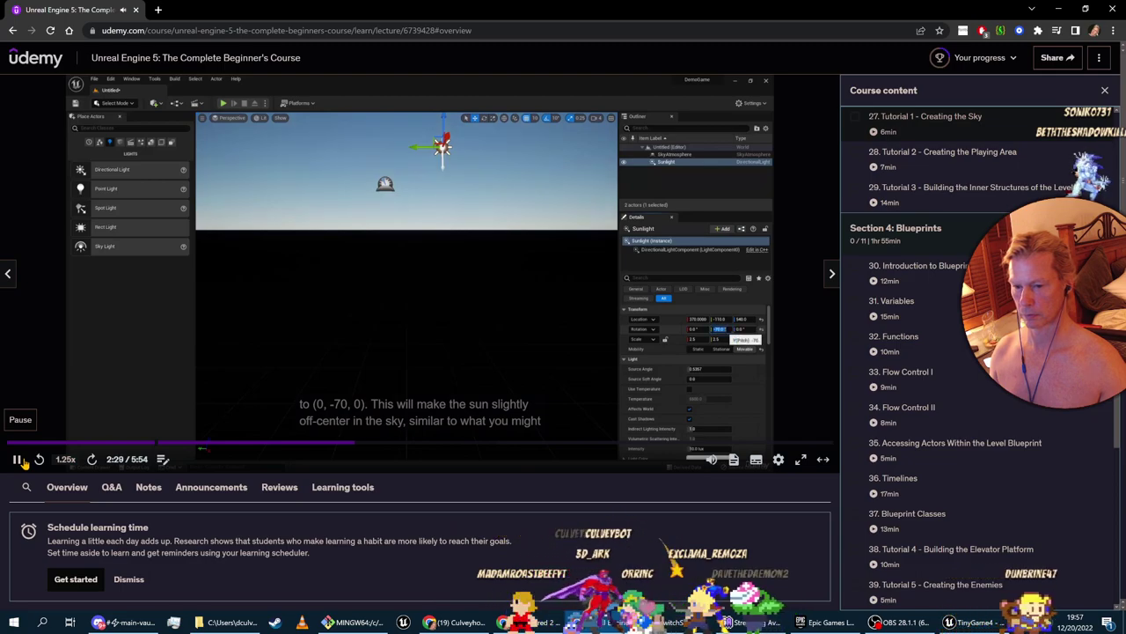
key(alt+Tab)
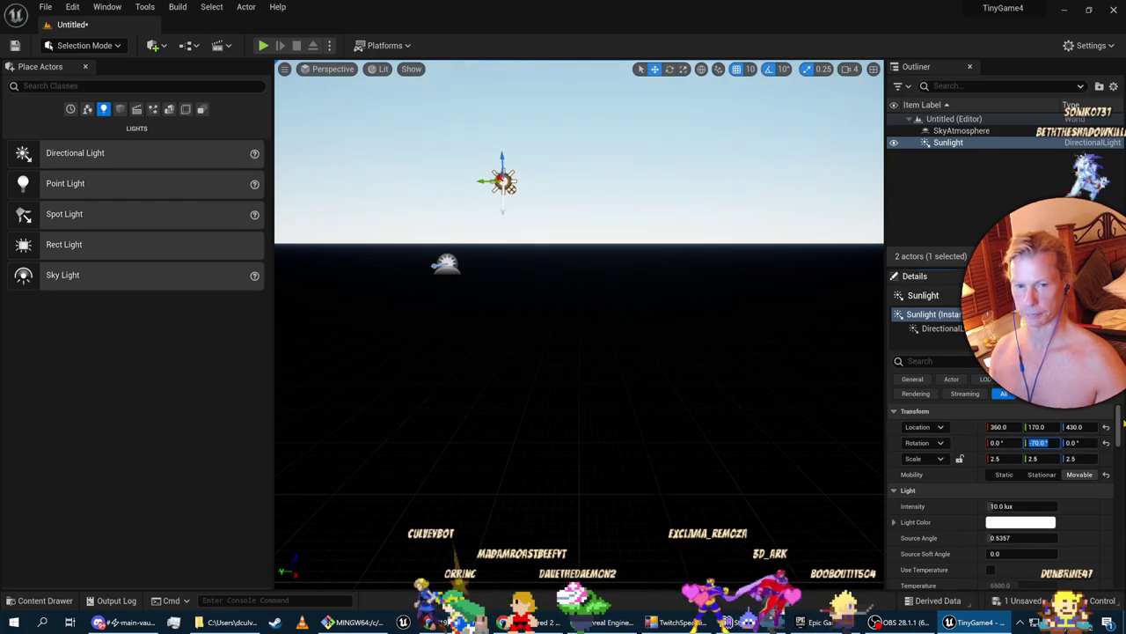
Recheck the tutorial's rotation values, try a Y rotation of 70° on the Sunlight, and restore it to -70°
key(alt+Tab)
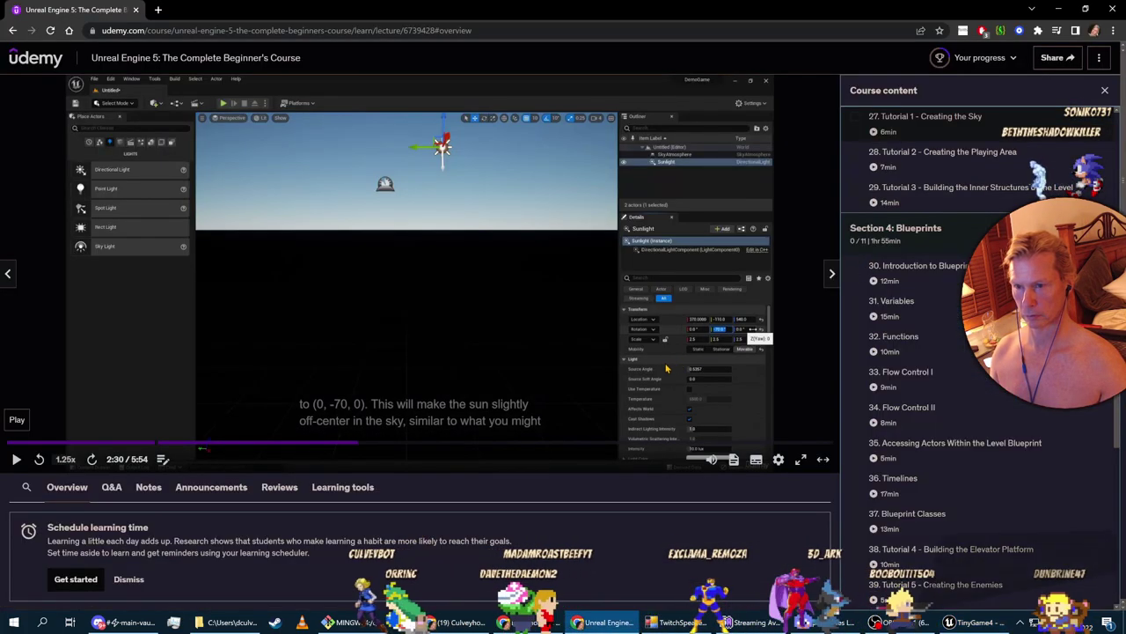
key(alt+Tab)
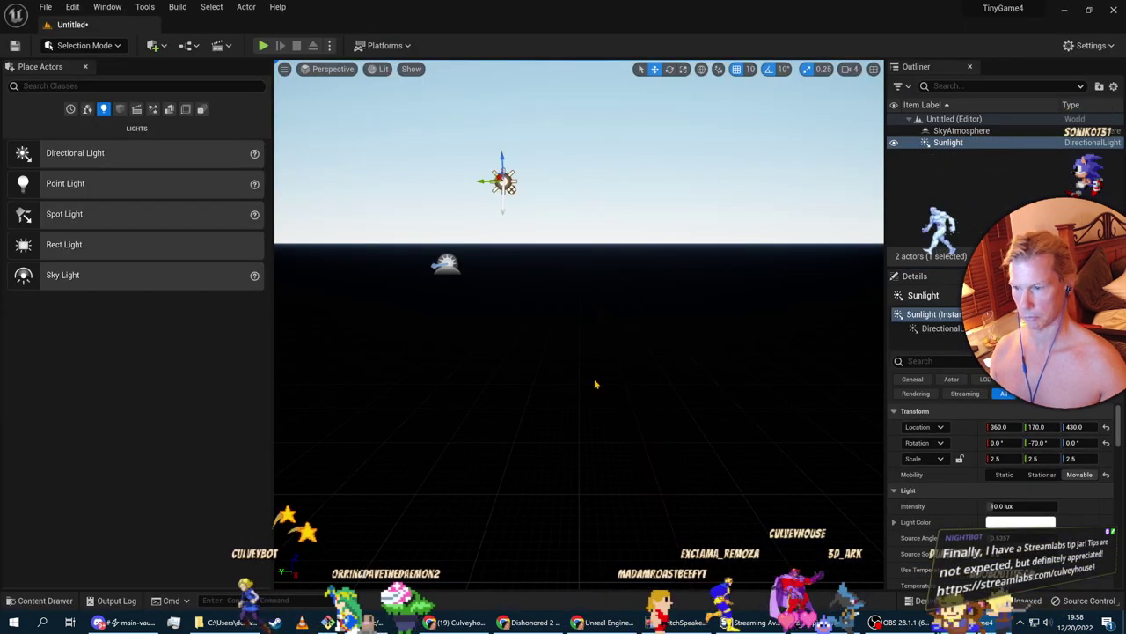
click(1038, 443)
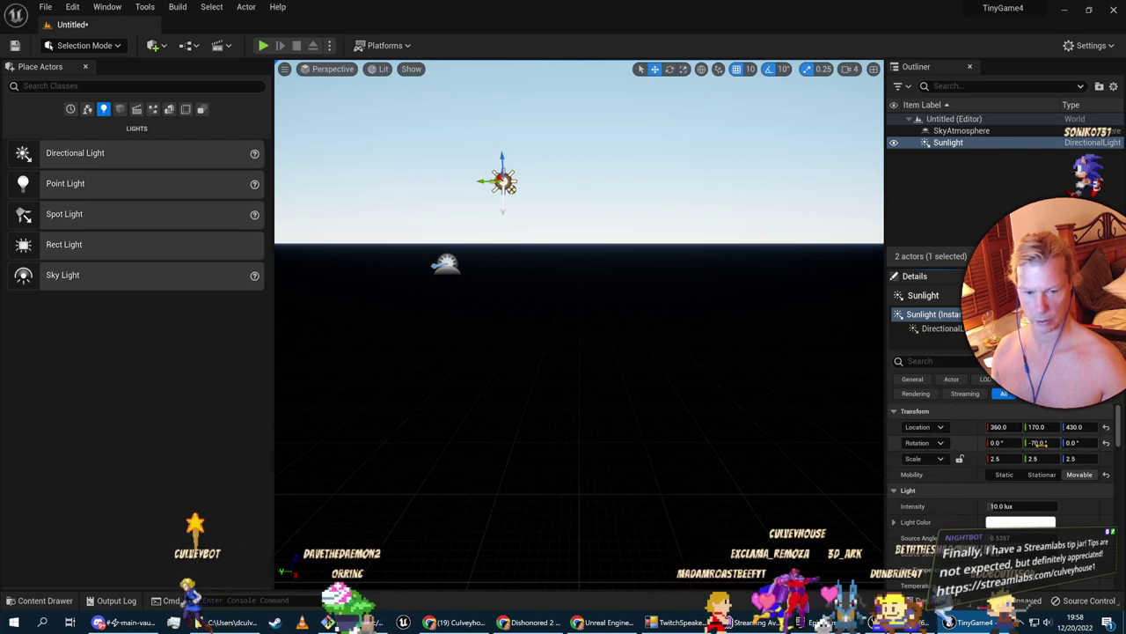
text(70)
key(Return)
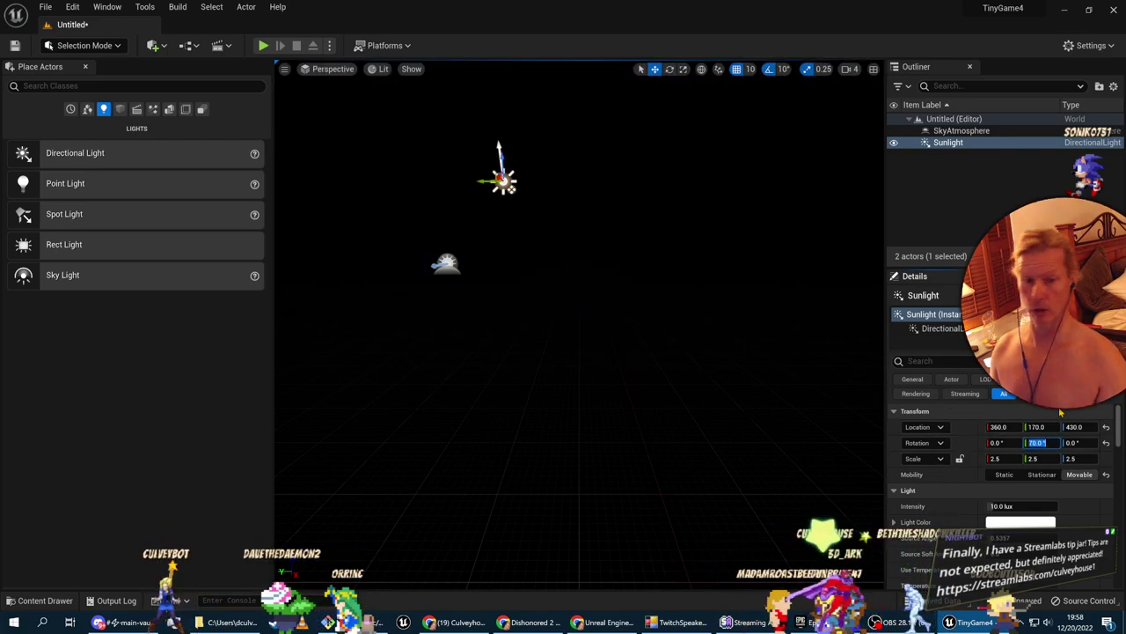
key(Return)
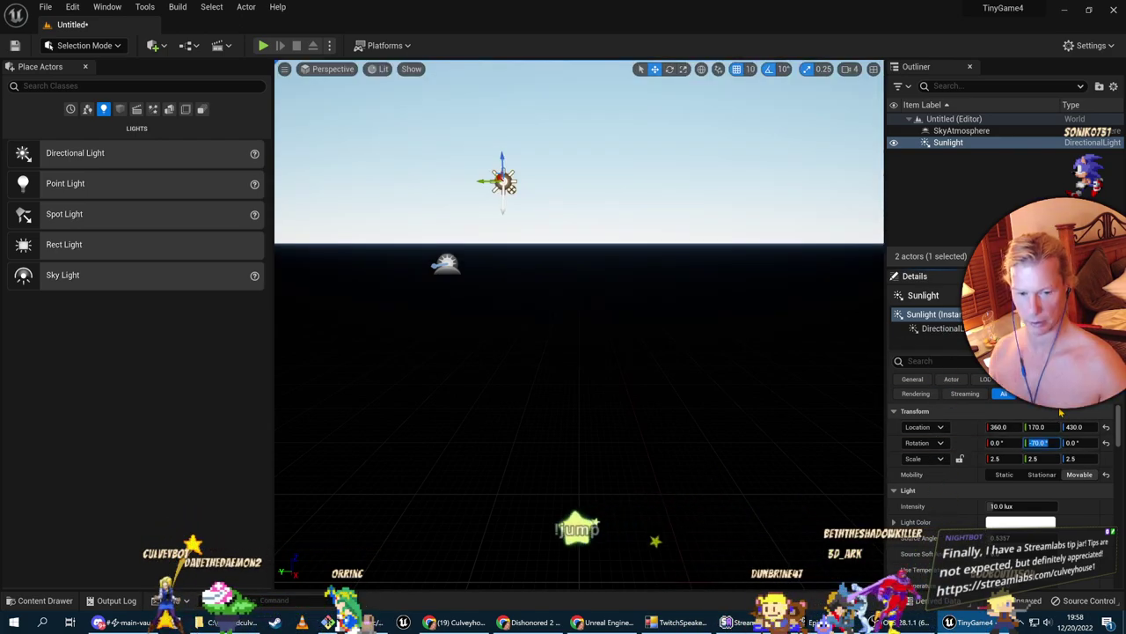
Select the Sky Atmosphere and play the tutorial from about 2:30 to 2:54, through the Volumetric Cloud placement
click(515, 329)
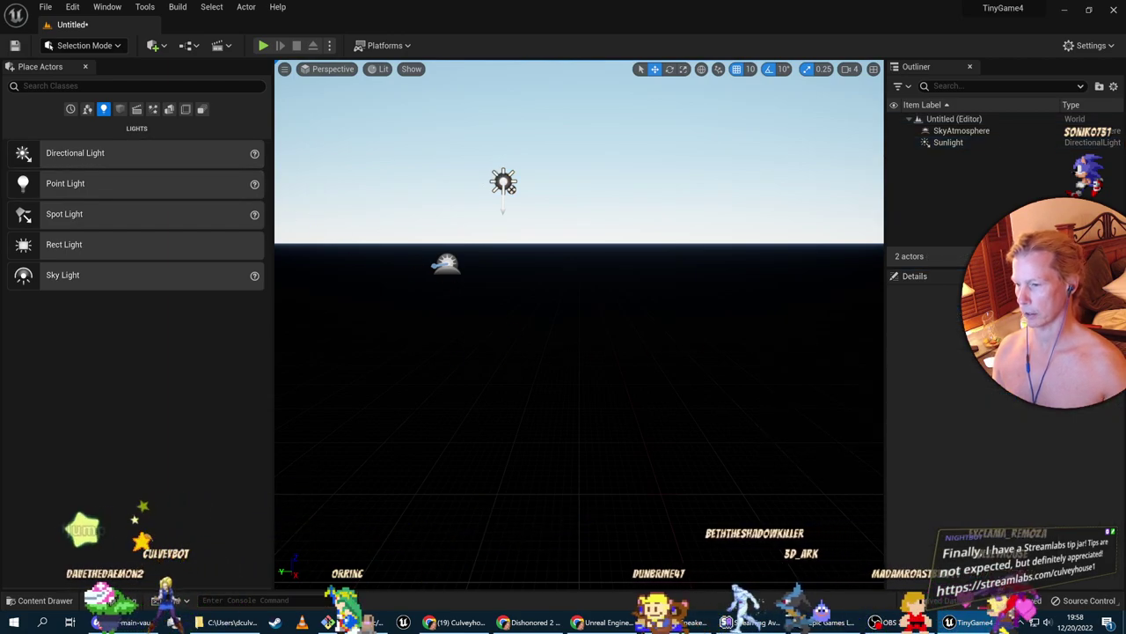
click(447, 264)
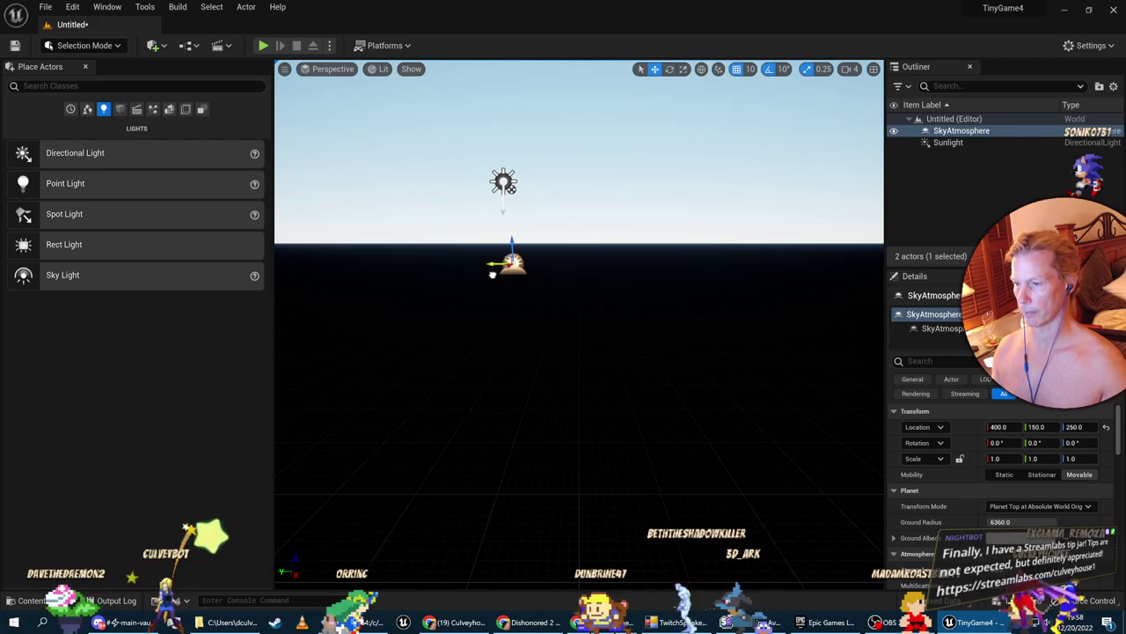
key(alt+Tab)
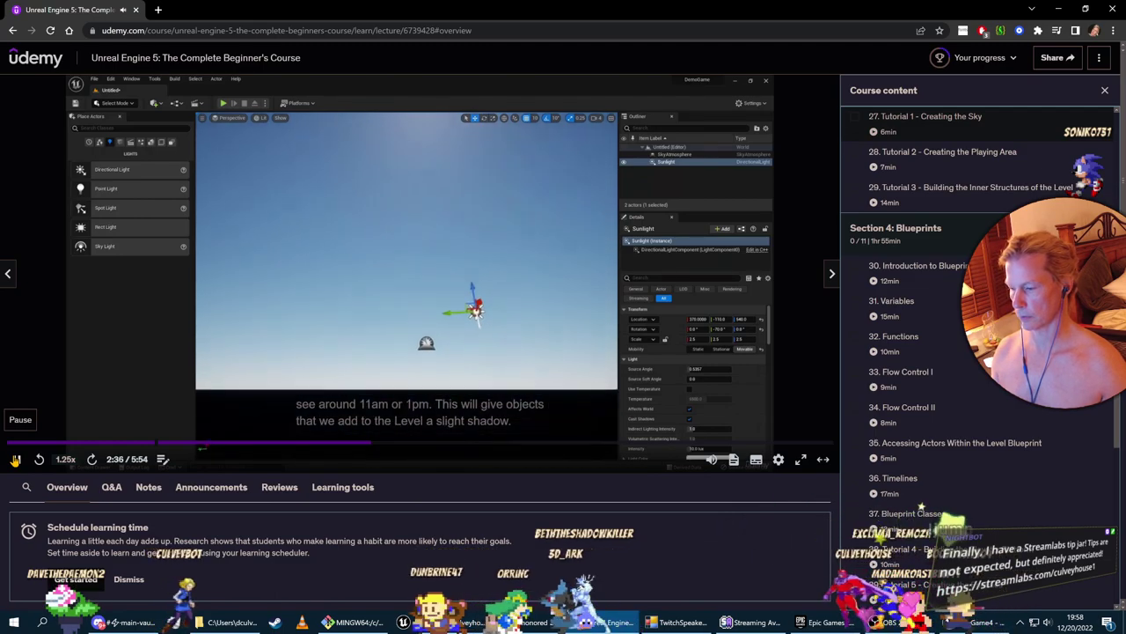
key(alt+Tab)
right_drag(579, 352, 580, 313)
key(alt+Tab)
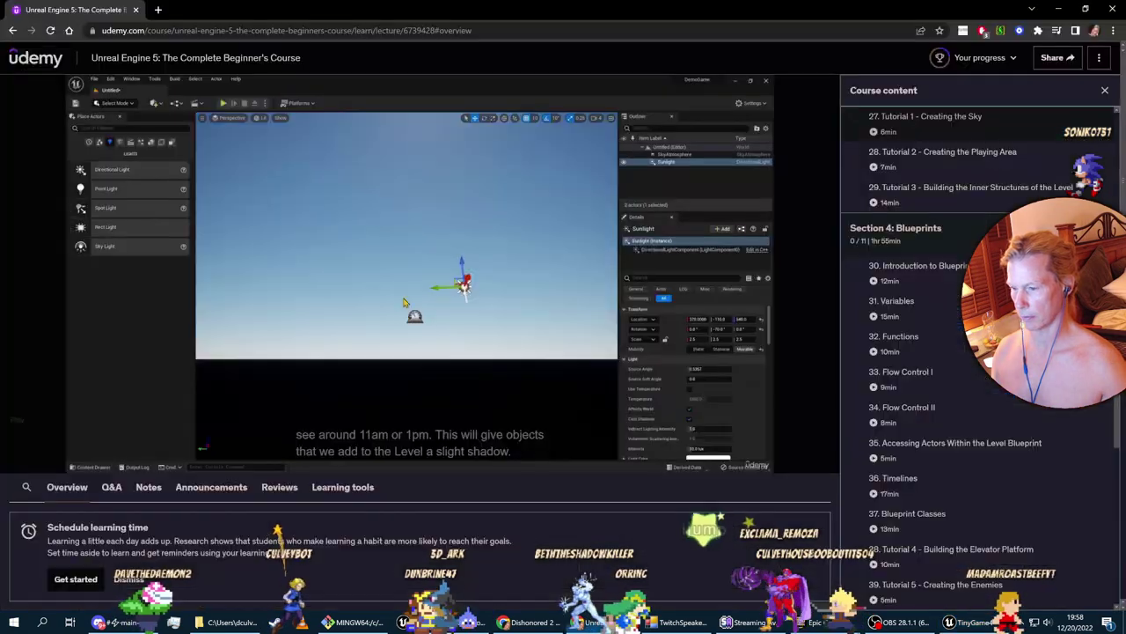
click(16, 459)
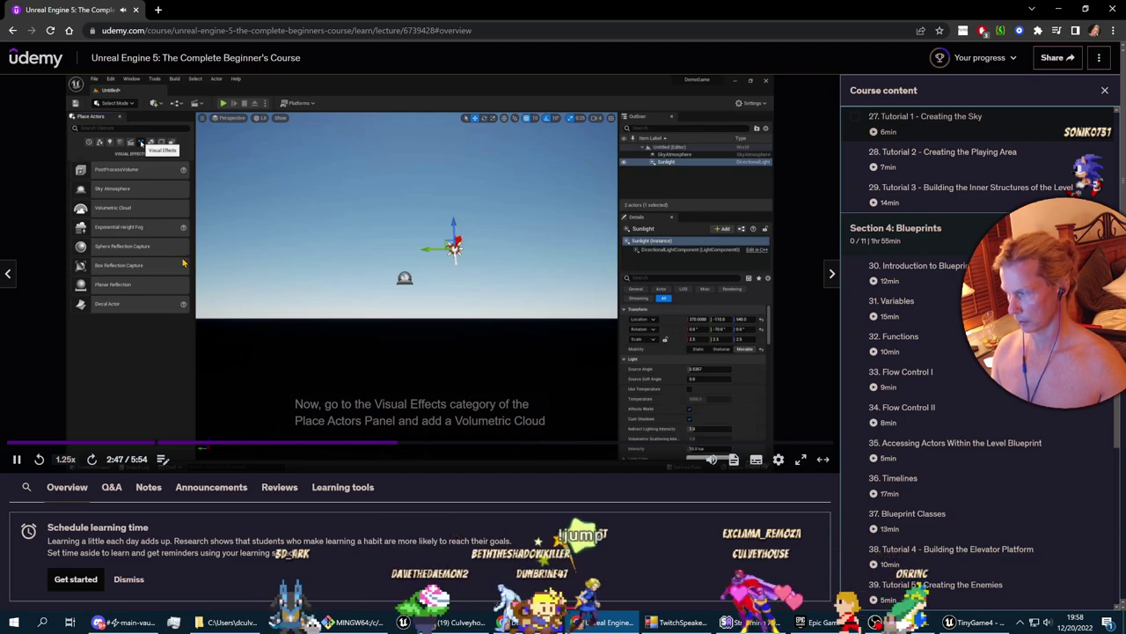
click(17, 459)
key(alt+Tab)
key(alt+Tab)
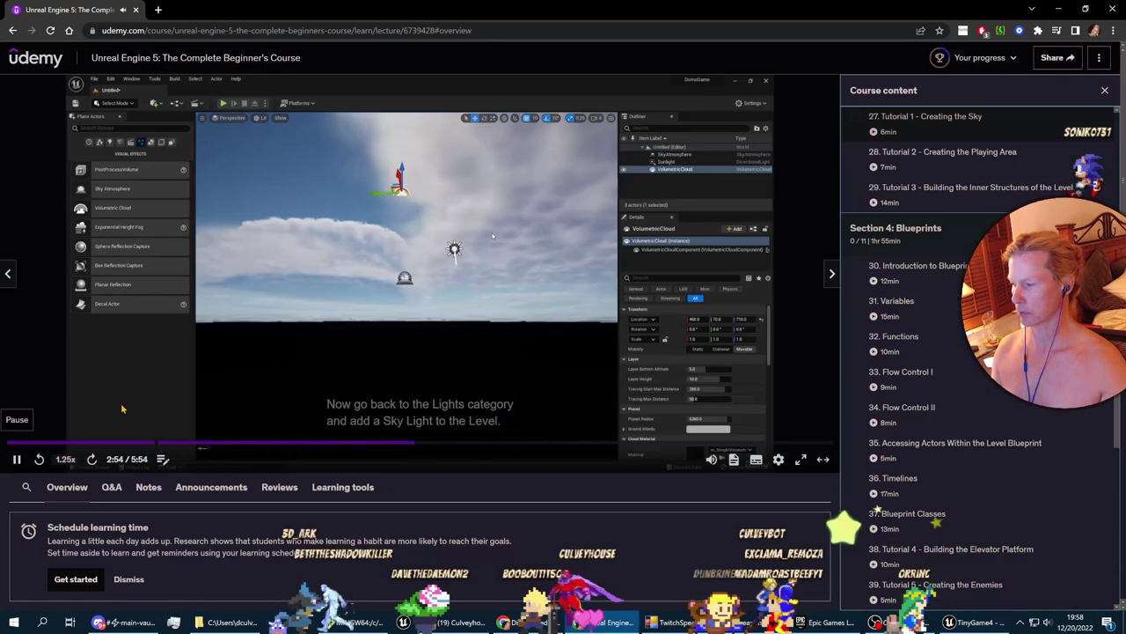
Place a Volumetric Cloud from the Visual Effects category in the level at about (400, 290, 360)
key(alt+Tab)
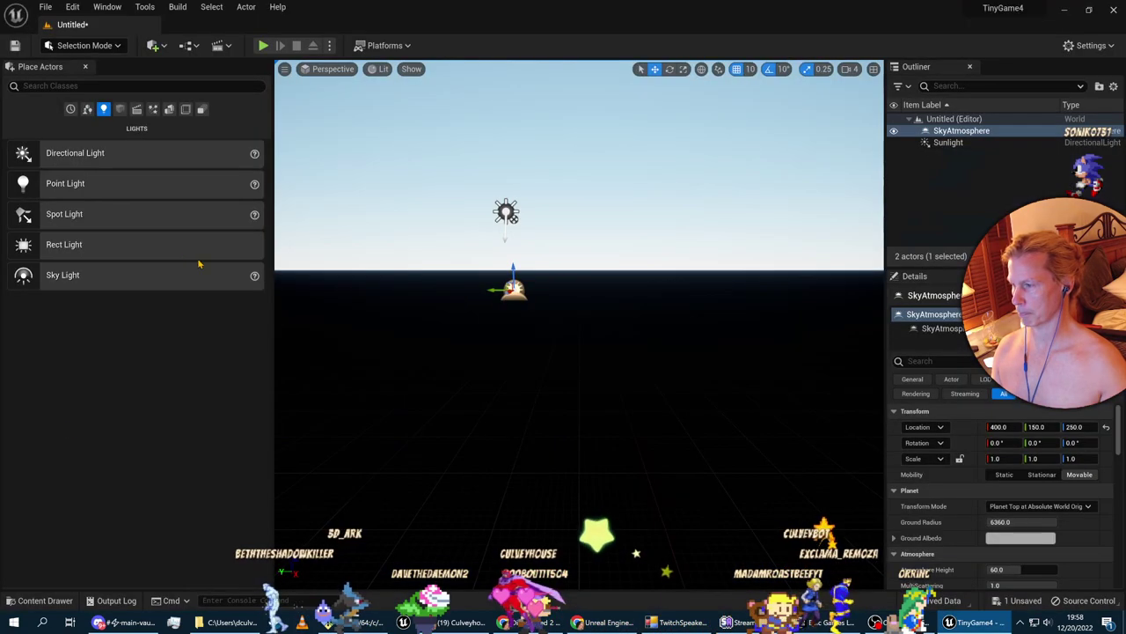
click(136, 109)
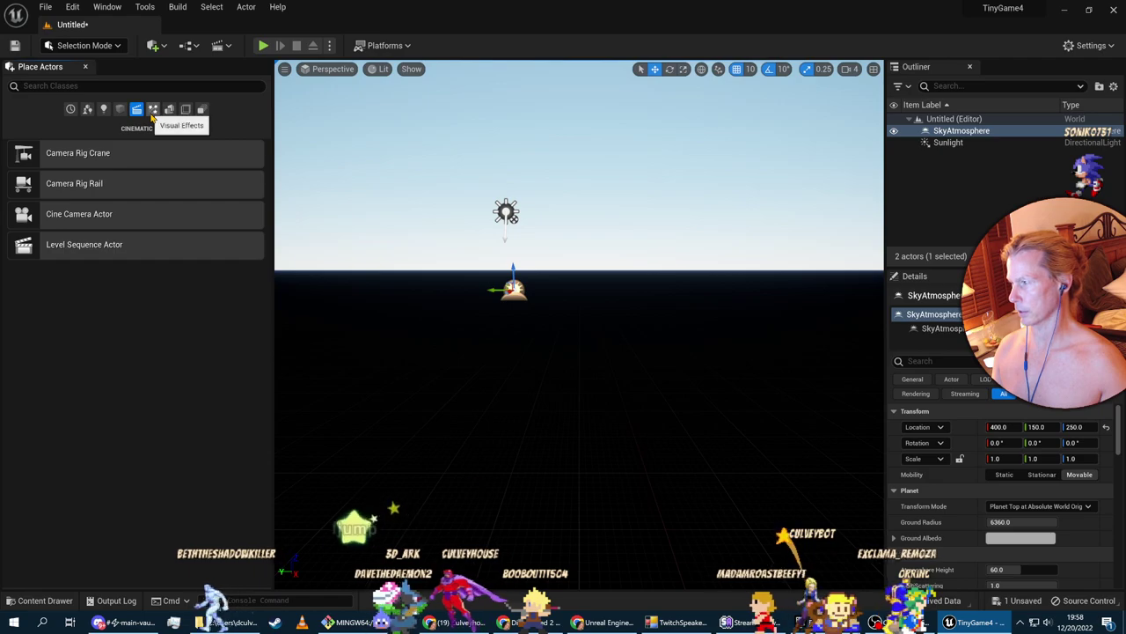
click(152, 109)
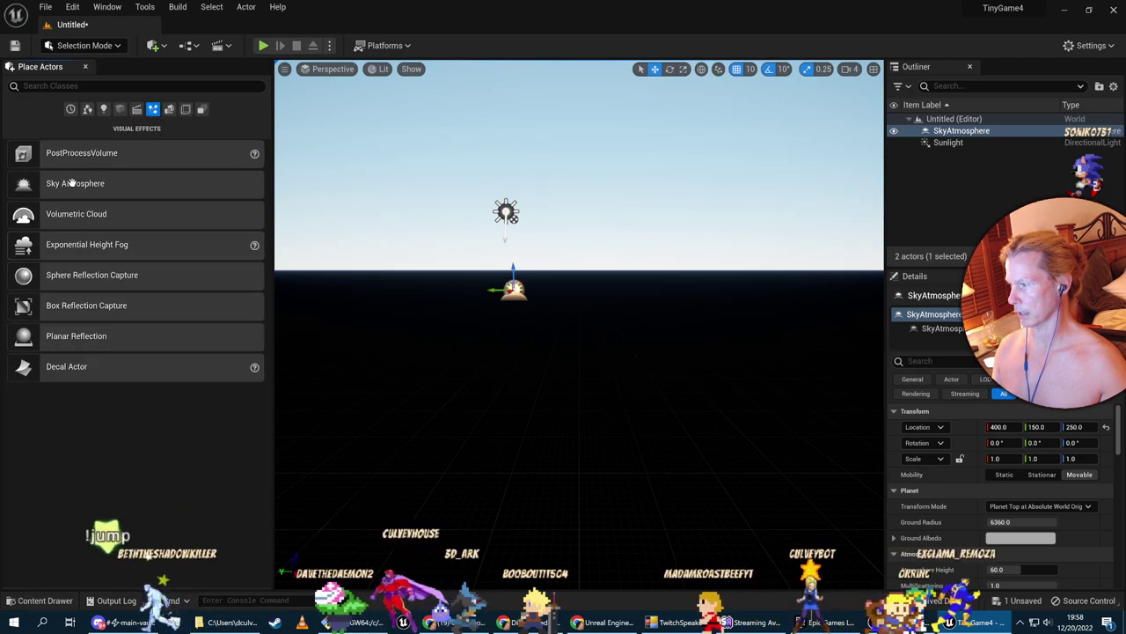
drag(76, 214, 448, 241)
Reduce the Sunlight's intensity to about 2.42 lux
right_drag(535, 292, 538, 260)
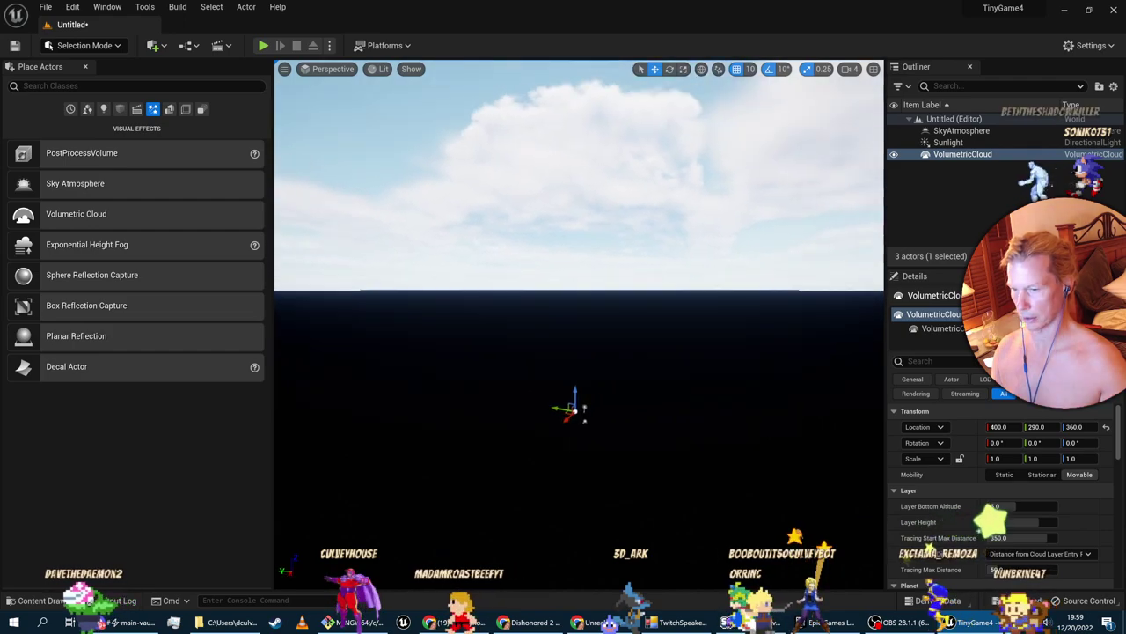
click(948, 141)
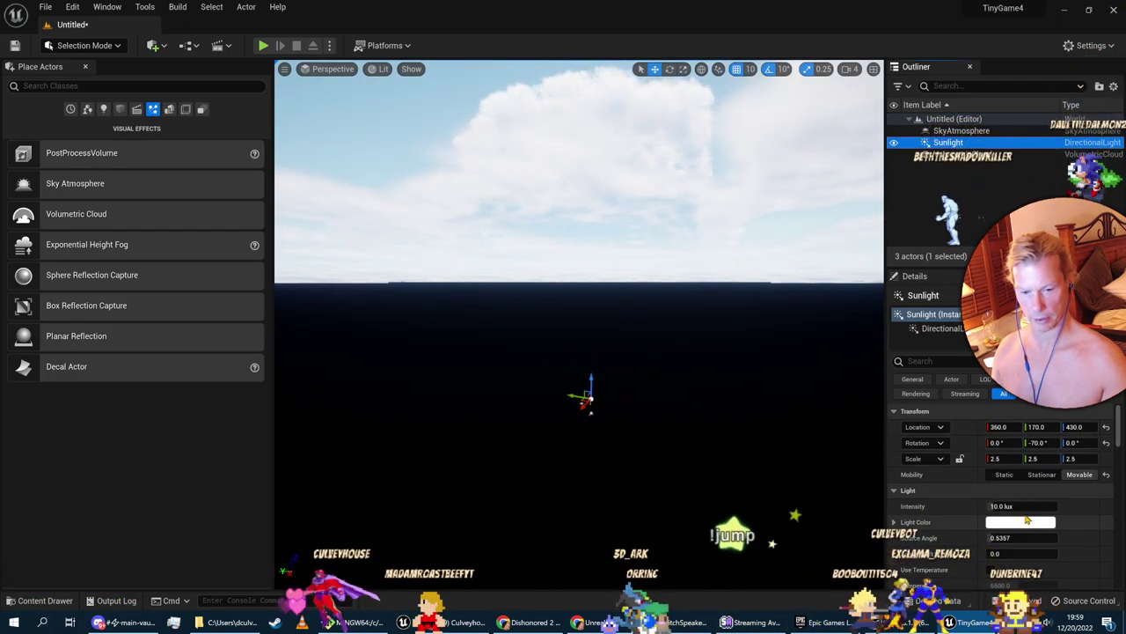
mouse_move(1012, 506)
mouse_down()
mouse_move(977, 506)
mouse_move(1004, 506)
mouse_up()
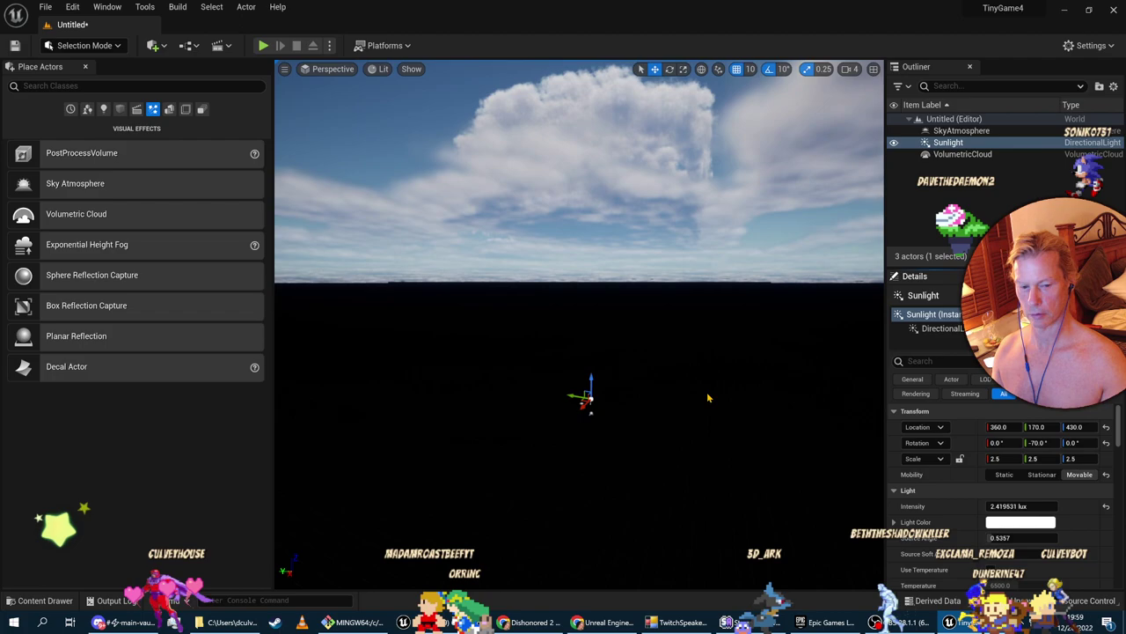
Experiment with smaller ground radii on the Sky Atmosphere and set its Ground Radius to 7000
click(952, 130)
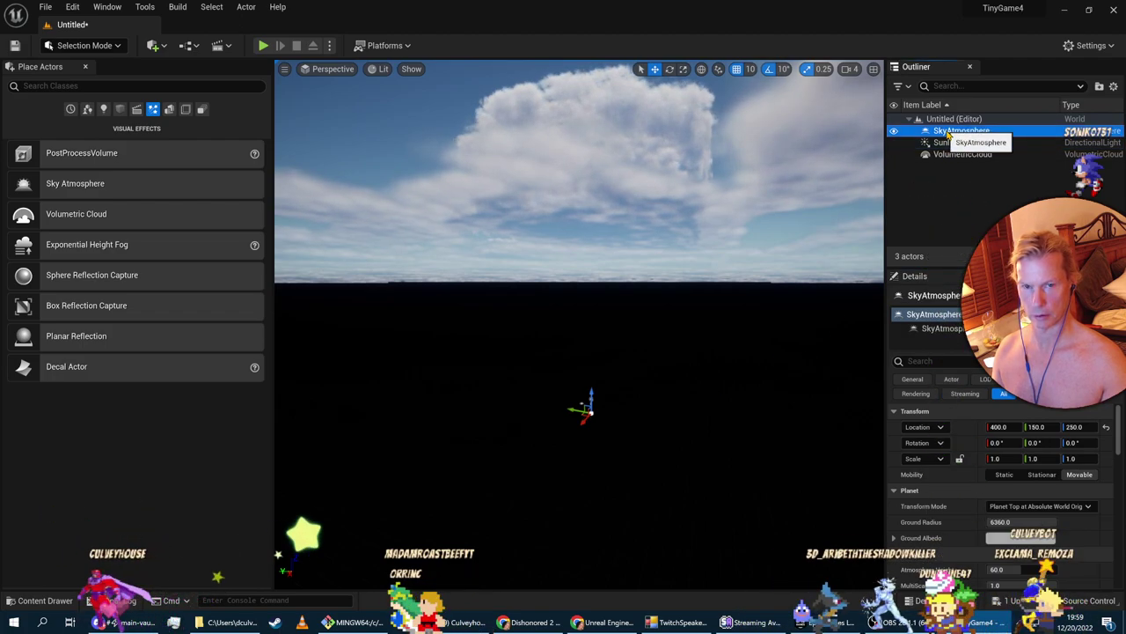
click(1079, 474)
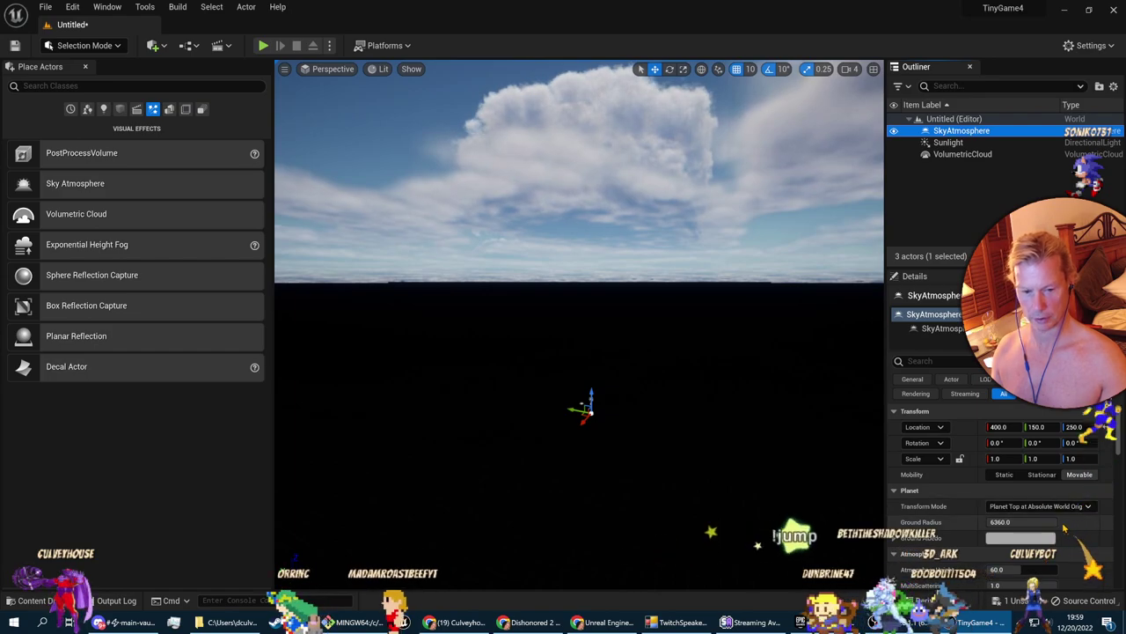
drag(1056, 522, 1053, 523)
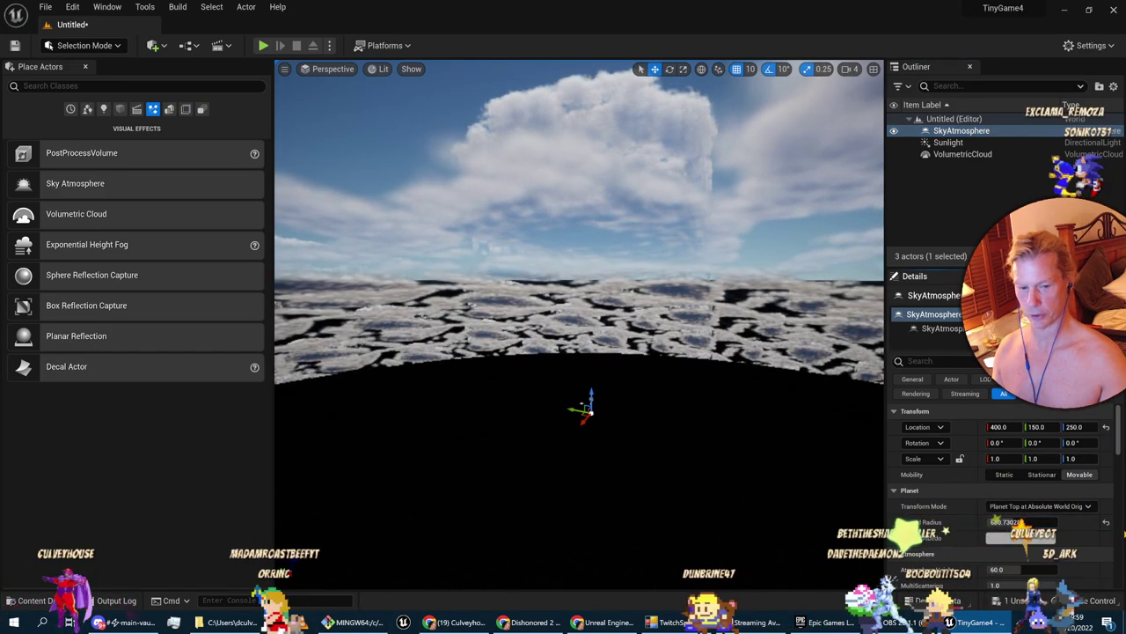
drag(1041, 523, 1036, 523)
right_drag(686, 352, 724, 345)
right_drag(766, 476, 765, 456)
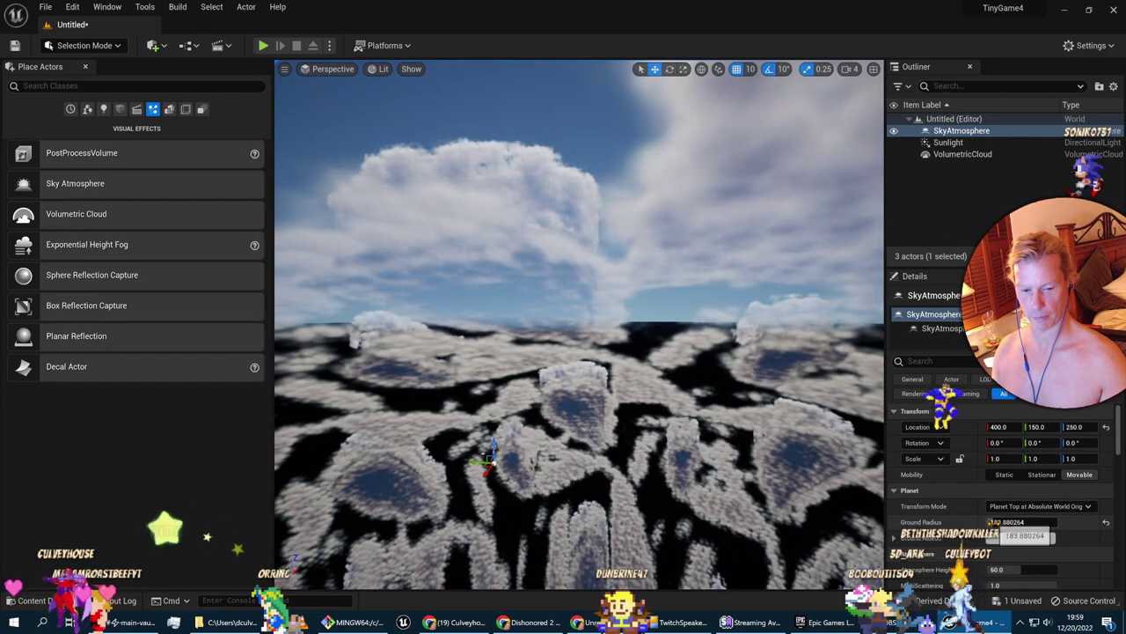
text(7000)
key(Return)
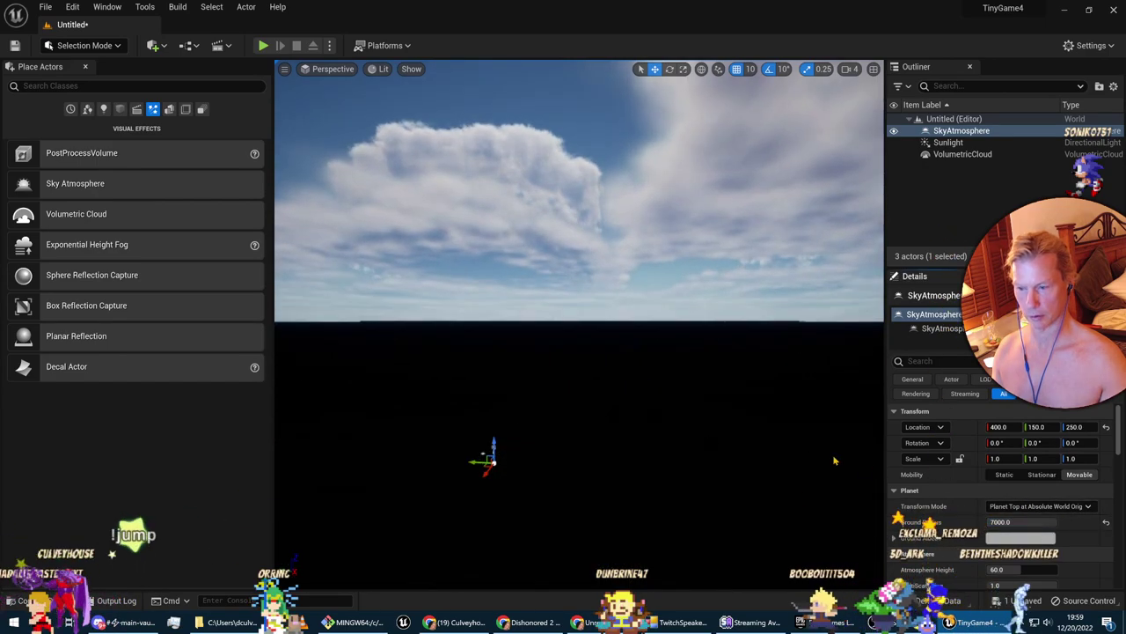
Open and cancel the Sky Atmosphere's Ground Albedo color, try a smaller Ground Radius, and return it to 7000
click(1052, 539)
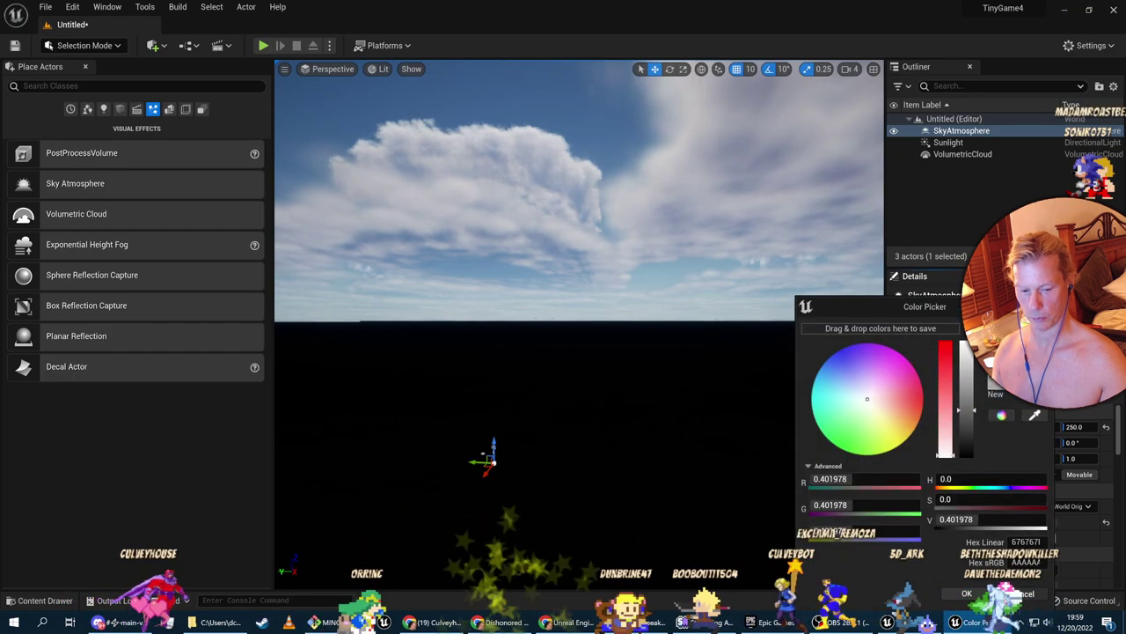
click(1025, 593)
mouse_move(1048, 522)
mouse_down()
mouse_move(1038, 522)
mouse_move(1049, 522)
mouse_up()
right_drag(757, 396, 764, 422)
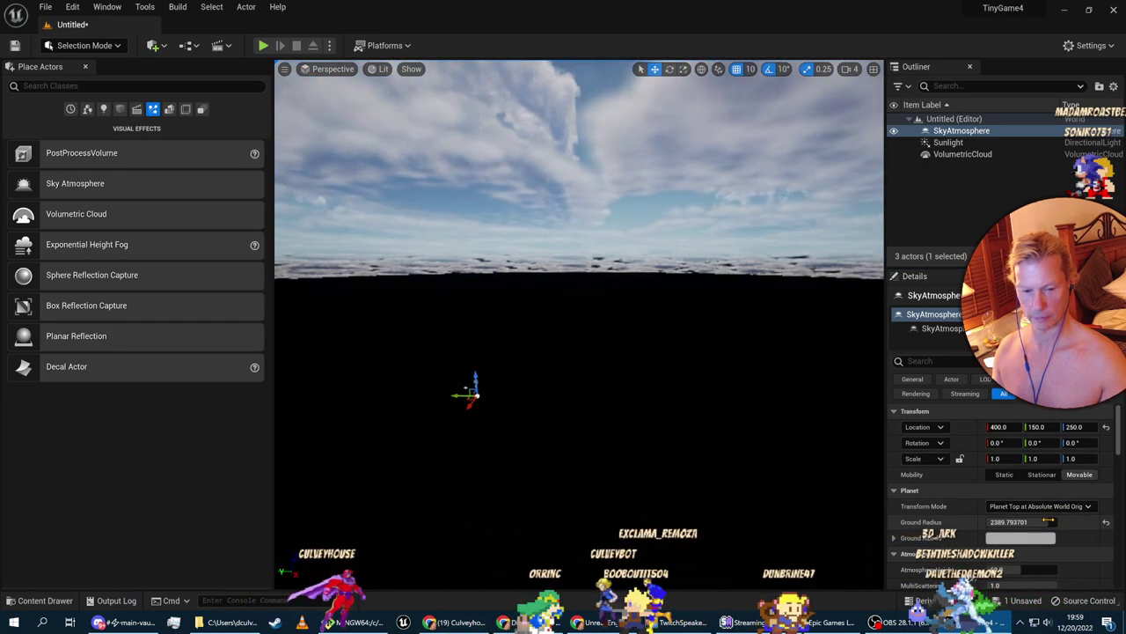
mouse_move(1053, 522)
mouse_down()
mouse_move(1082, 522)
mouse_move(1053, 522)
mouse_up()
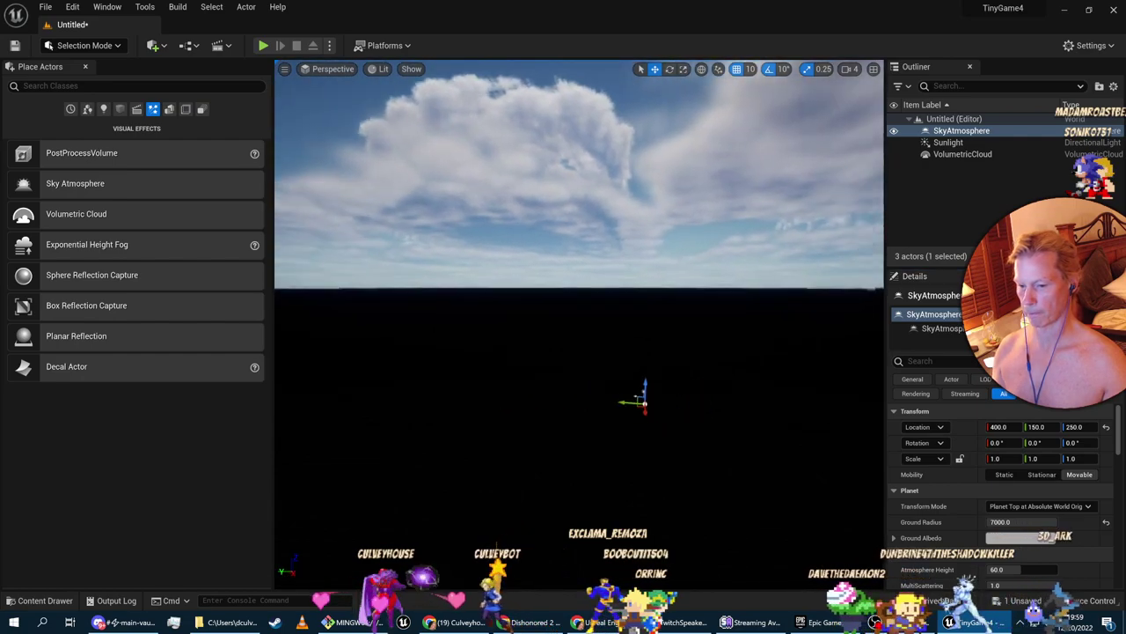
Play the tutorial to about 3:03 and place a Sky Light in the Unreal editor at about (4080, 370, 1930)
key(alt+Tab)
mouse_move(84, 451)
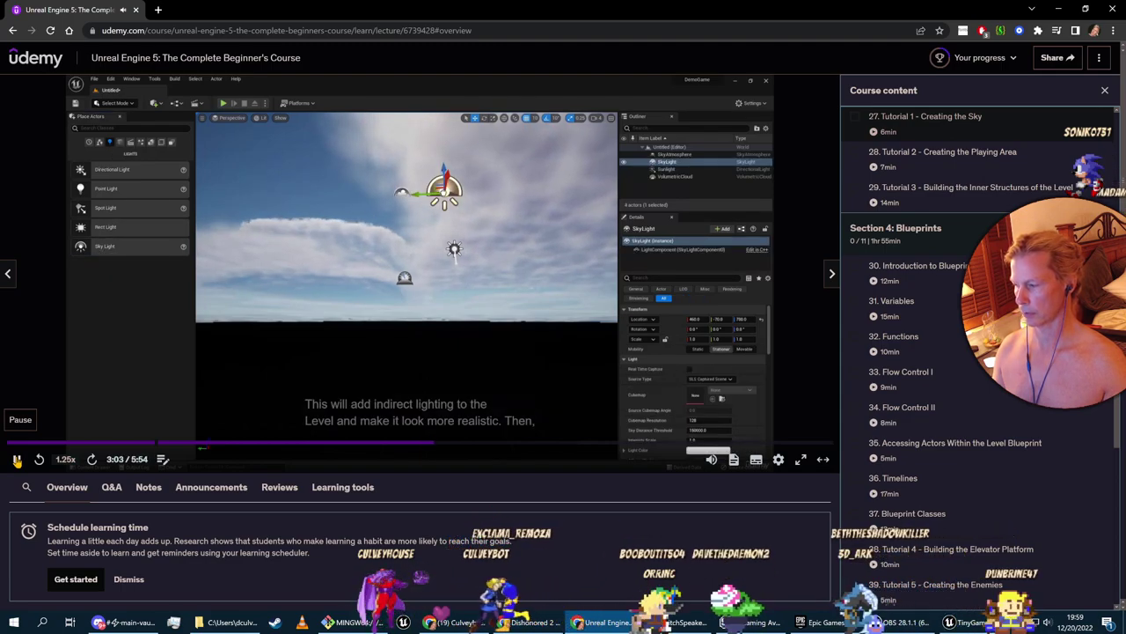
key(alt+Tab)
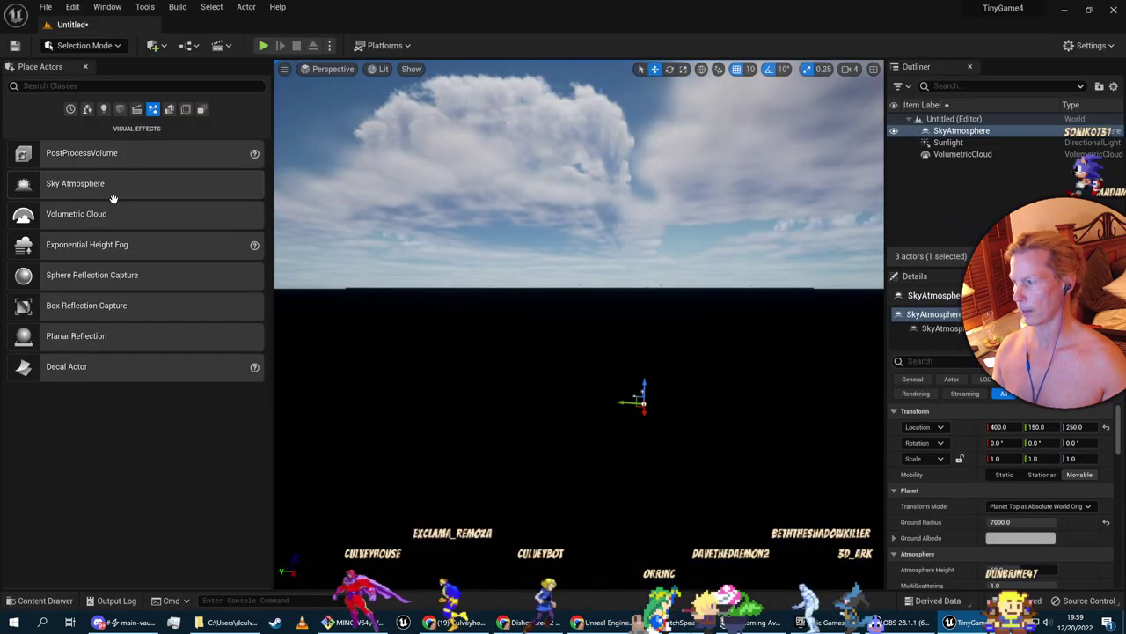
click(103, 109)
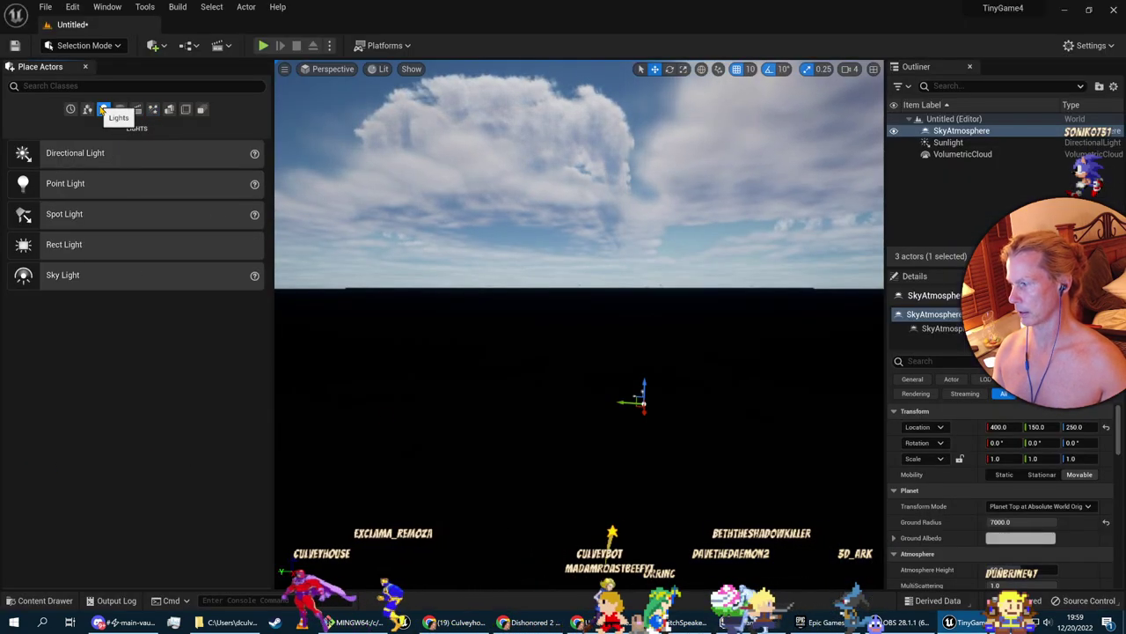
drag(71, 276, 601, 317)
key(s)
right_drag(657, 383, 554, 345)
right_drag(721, 343, 816, 352)
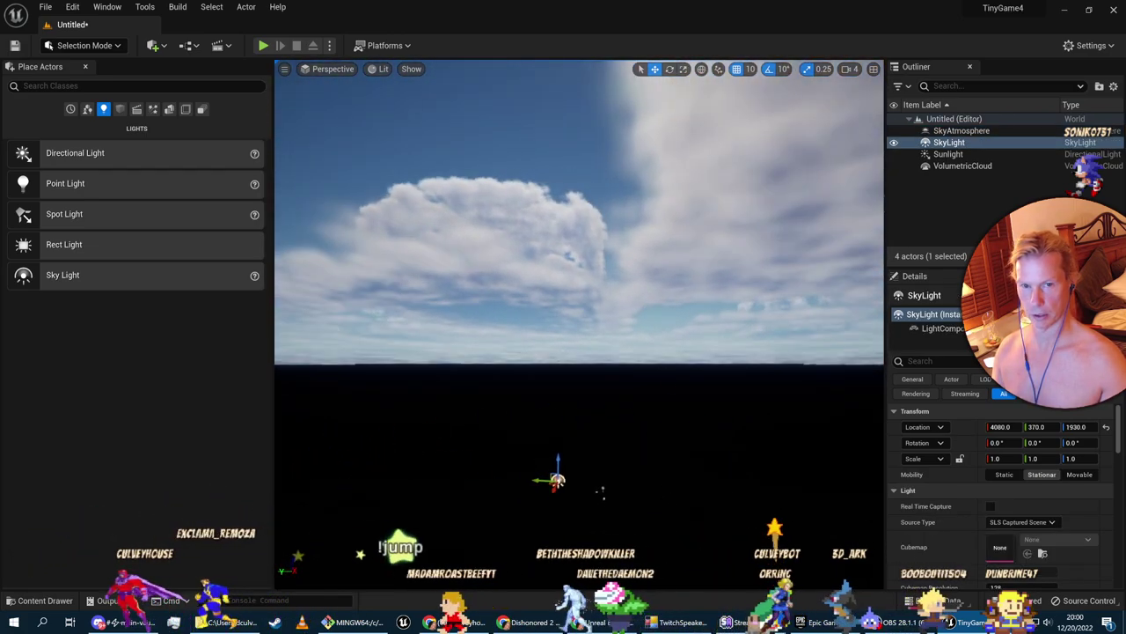
Set the Sky Light's location to (0, 0, 0)
click(1000, 427)
text(0)
key(Tab)
text(0)
key(Tab)
text(0)
key(Tab)
Select the Volumetric Cloud and set its location to (0, 0, 0)
click(959, 154)
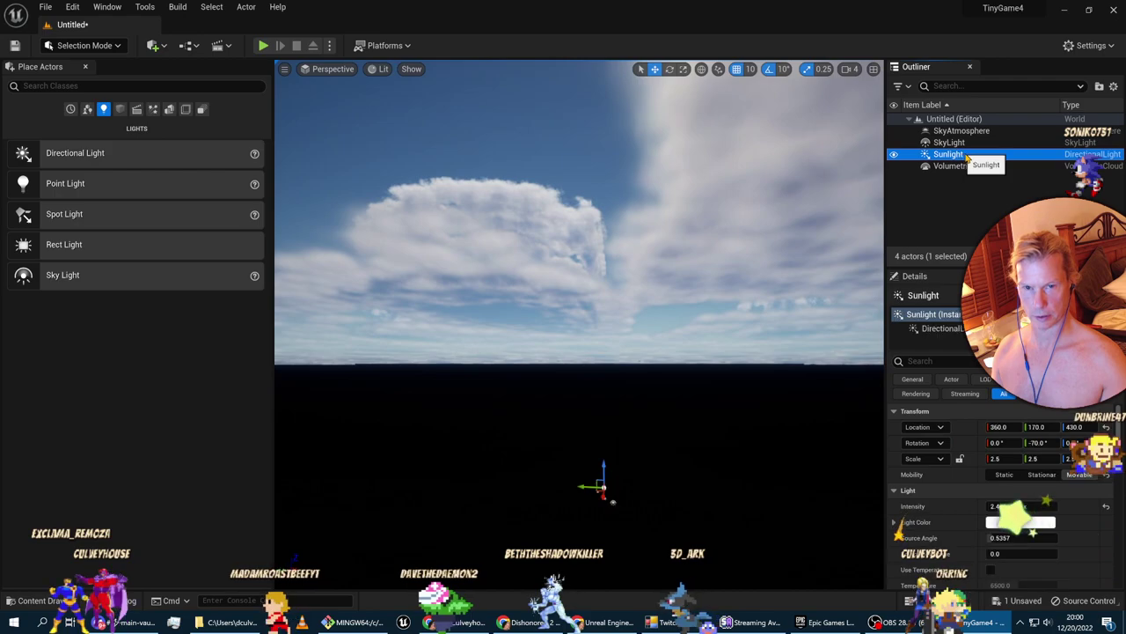
click(968, 166)
click(1006, 427)
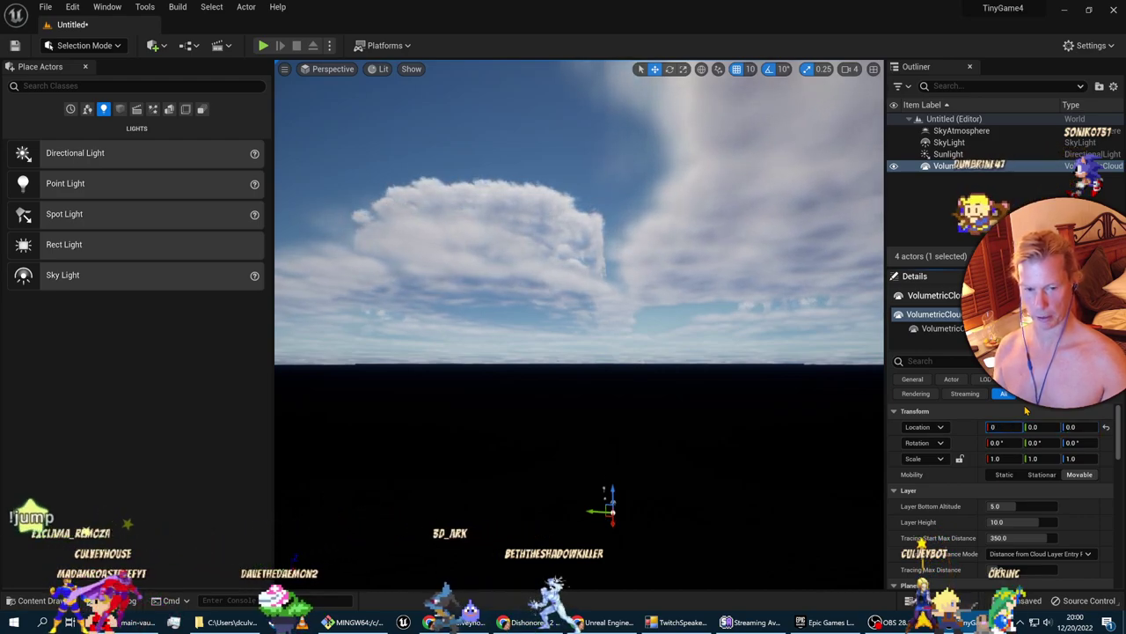
Set the Sky Atmosphere's location to (0, 0, 0)
click(960, 131)
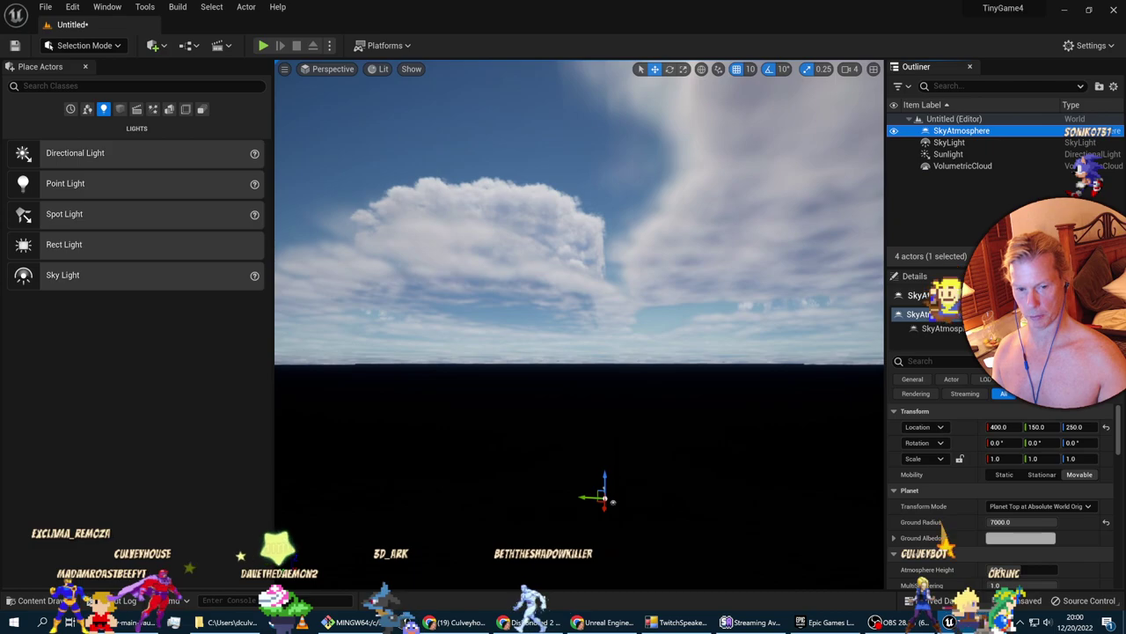
text(0)
key(Tab)
text(0)
key(Tab)
text(0)
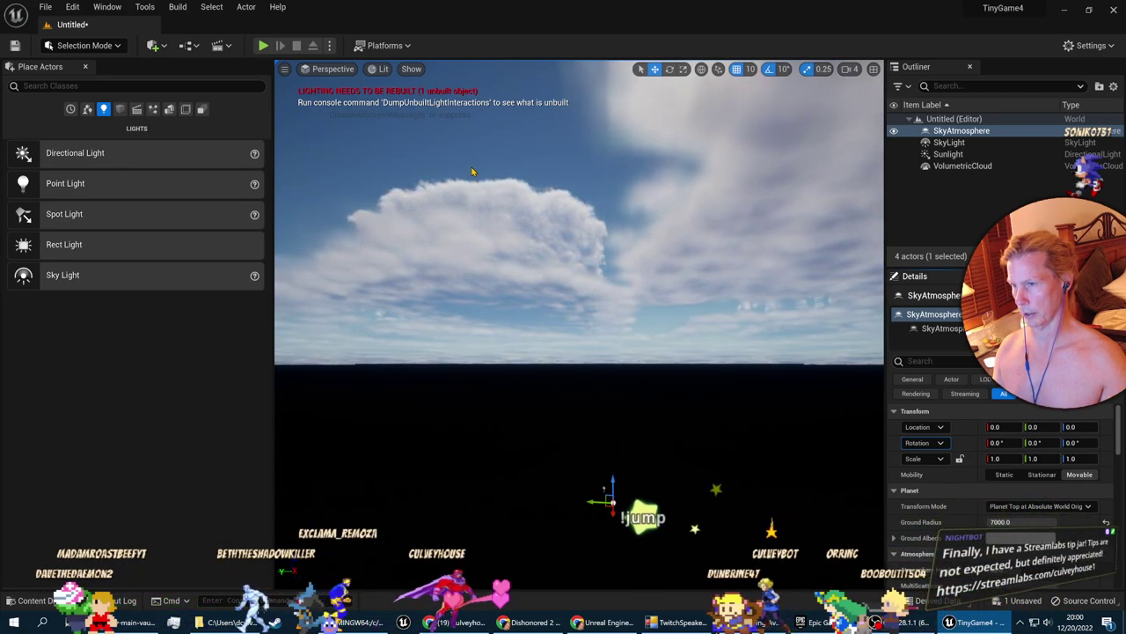
Rebuild only the level's lighting
click(178, 7)
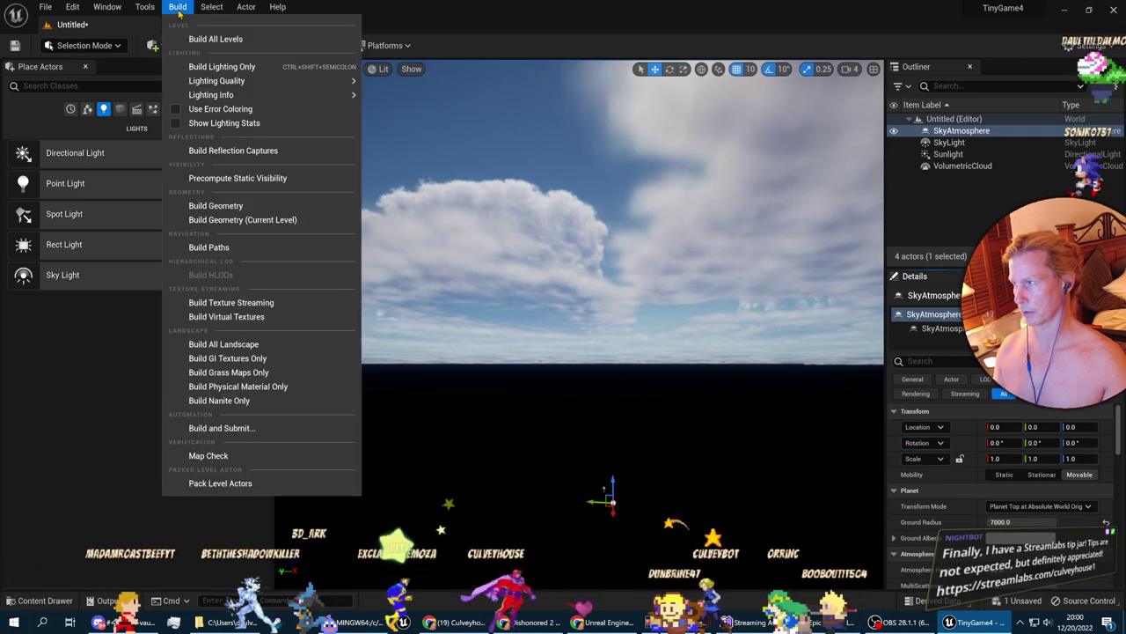
click(228, 68)
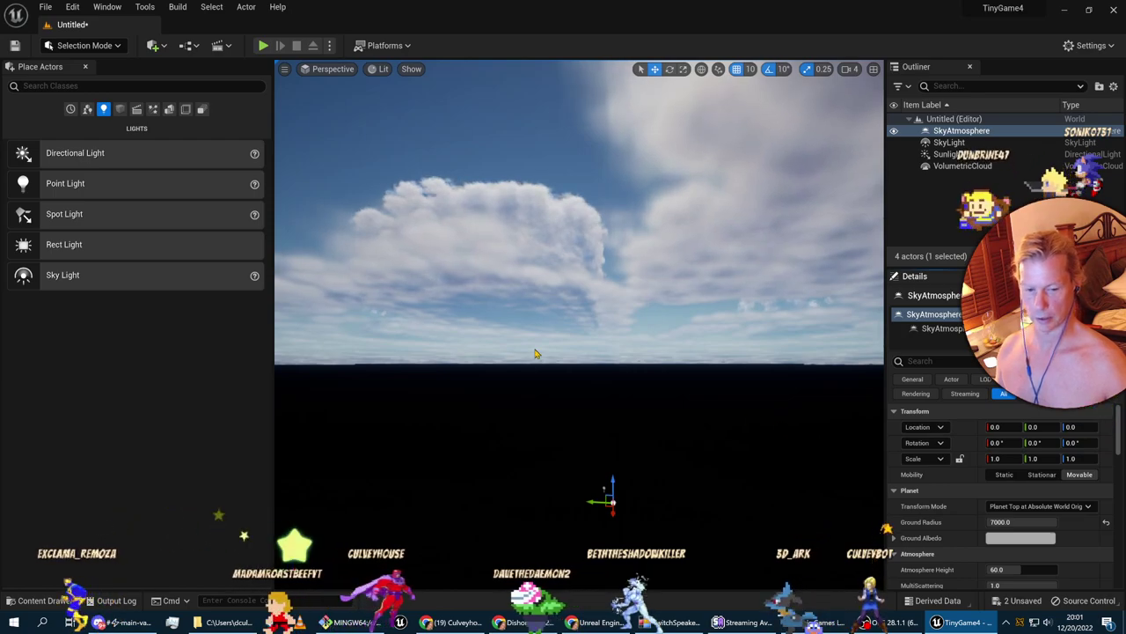
Play the next part of the Udemy sky lecture, and enable Real Time Capture on the Sky Light in Unreal Editor
key(alt+Tab)
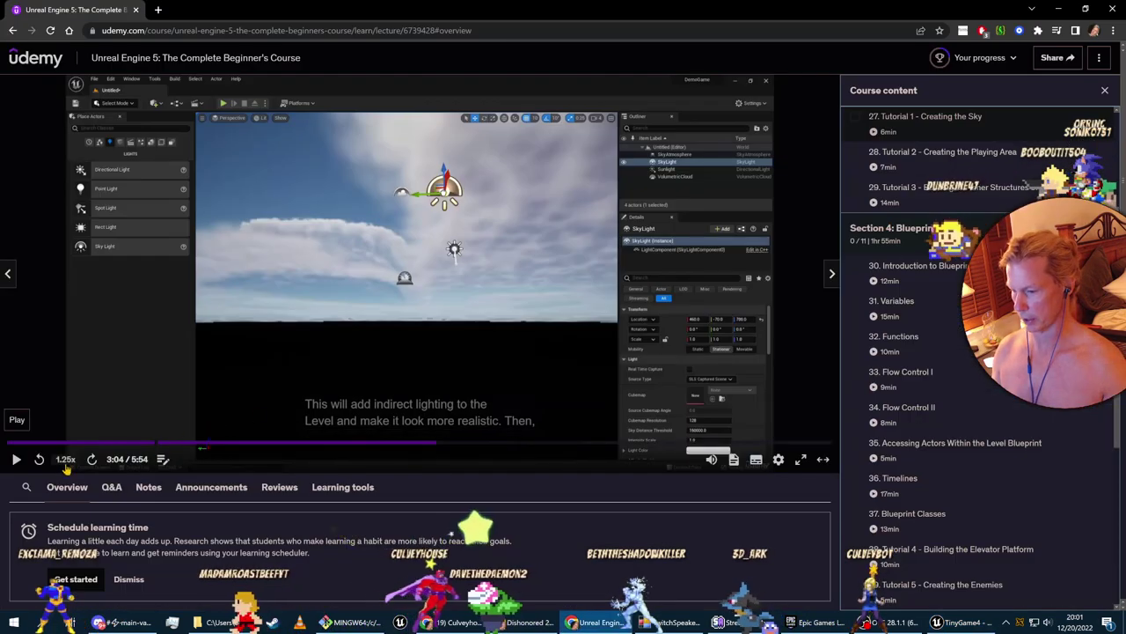
click(16, 459)
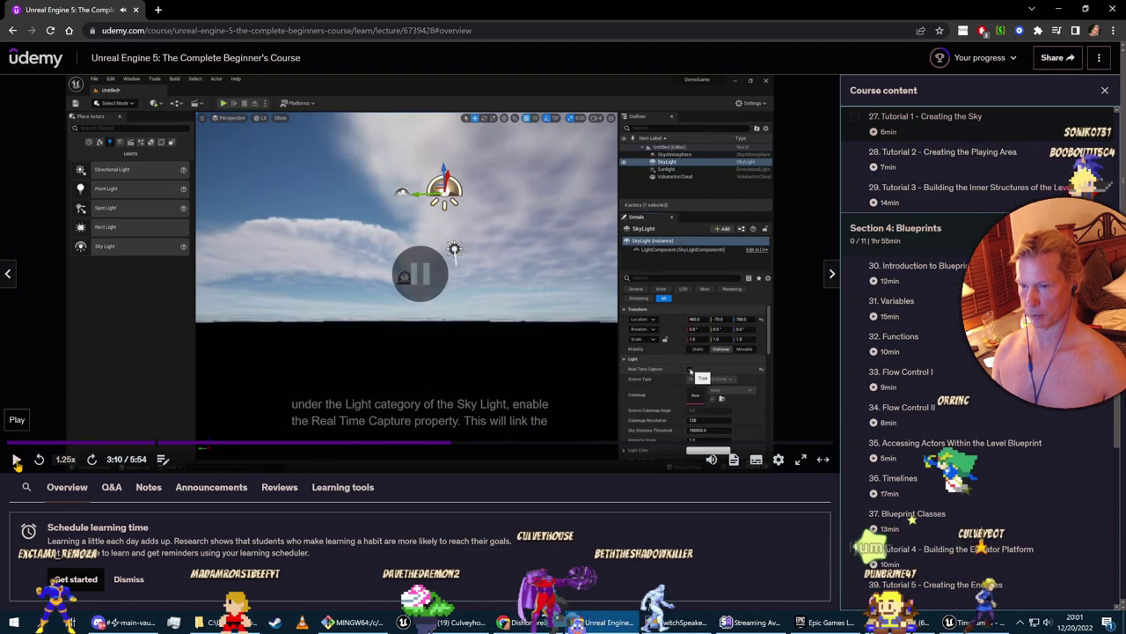
key(alt+Tab)
click(949, 142)
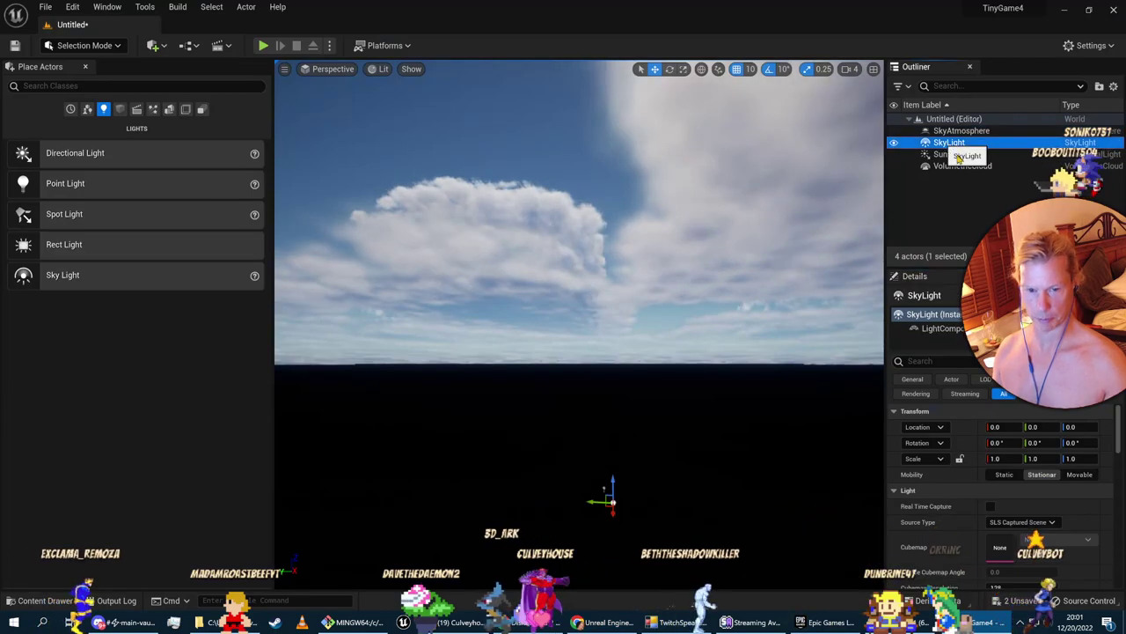
click(990, 506)
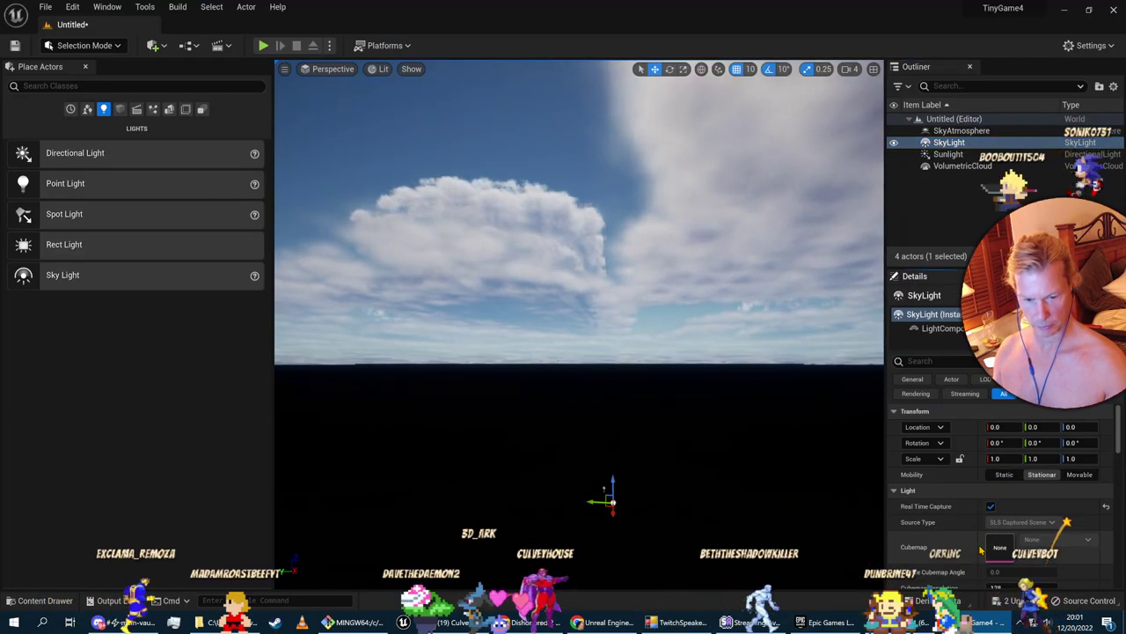
click(45, 6)
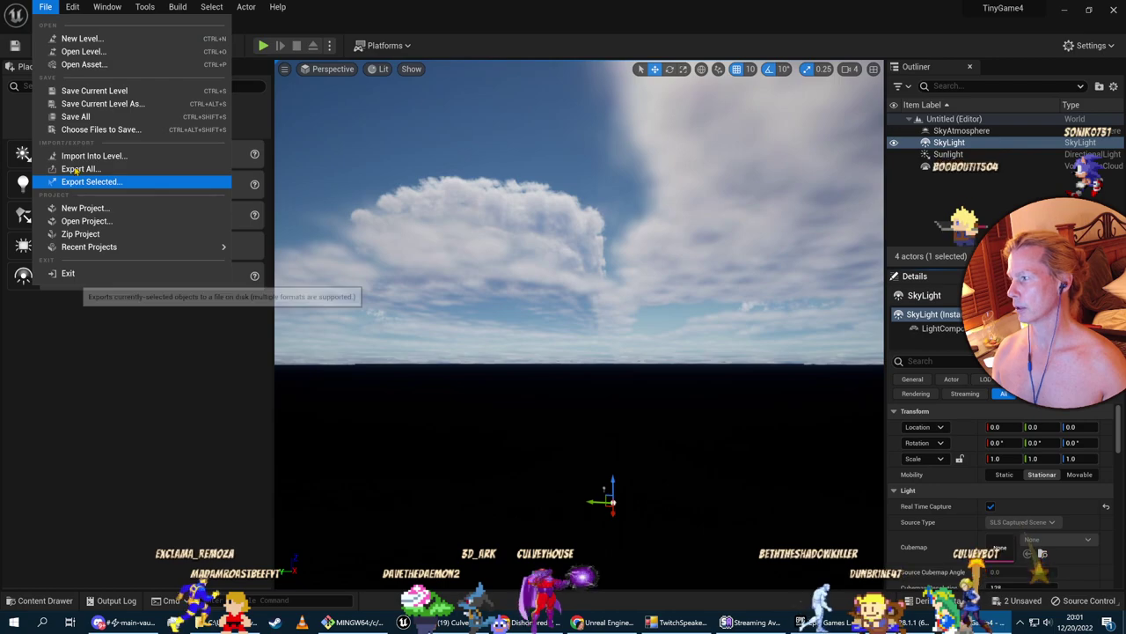
click(79, 116)
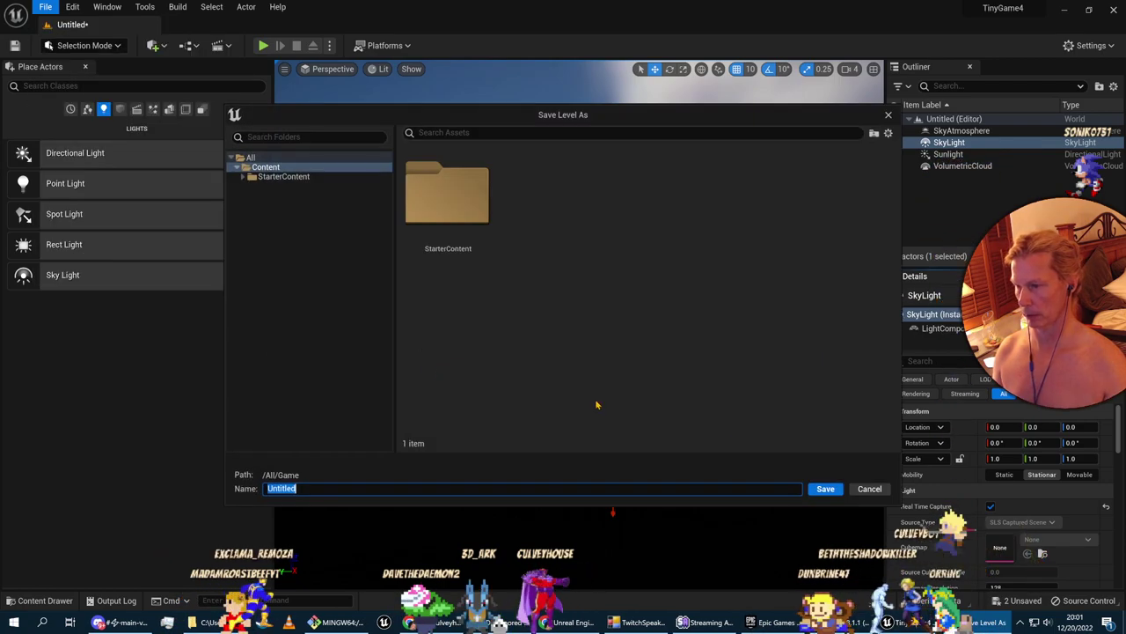
click(880, 493)
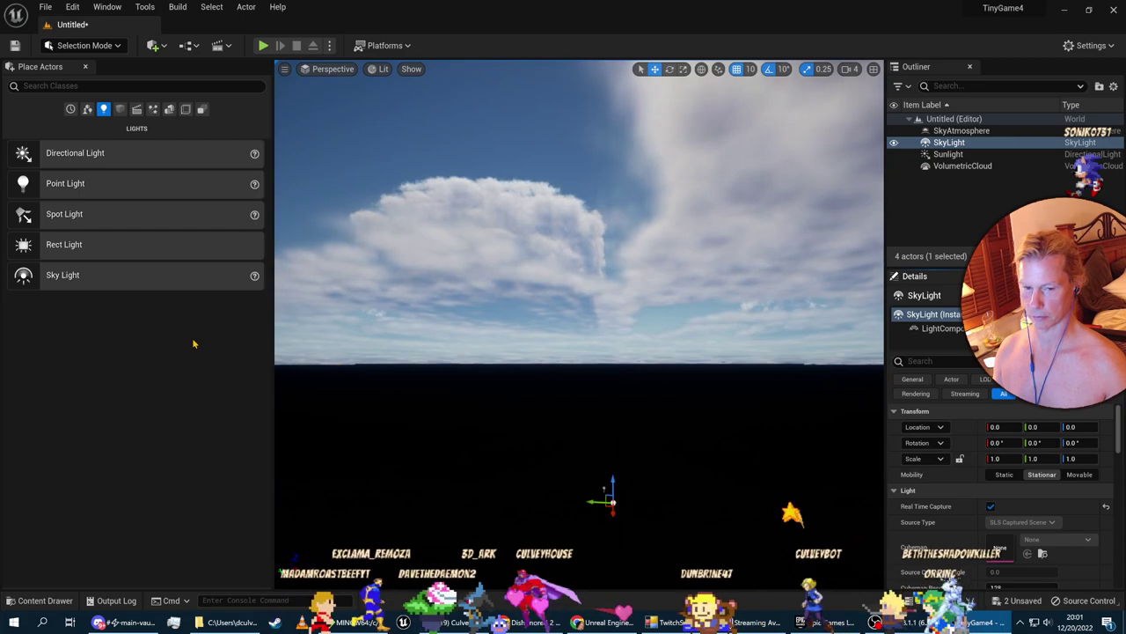
Save the current level in the Content folder under the name FireMazeMain
click(45, 6)
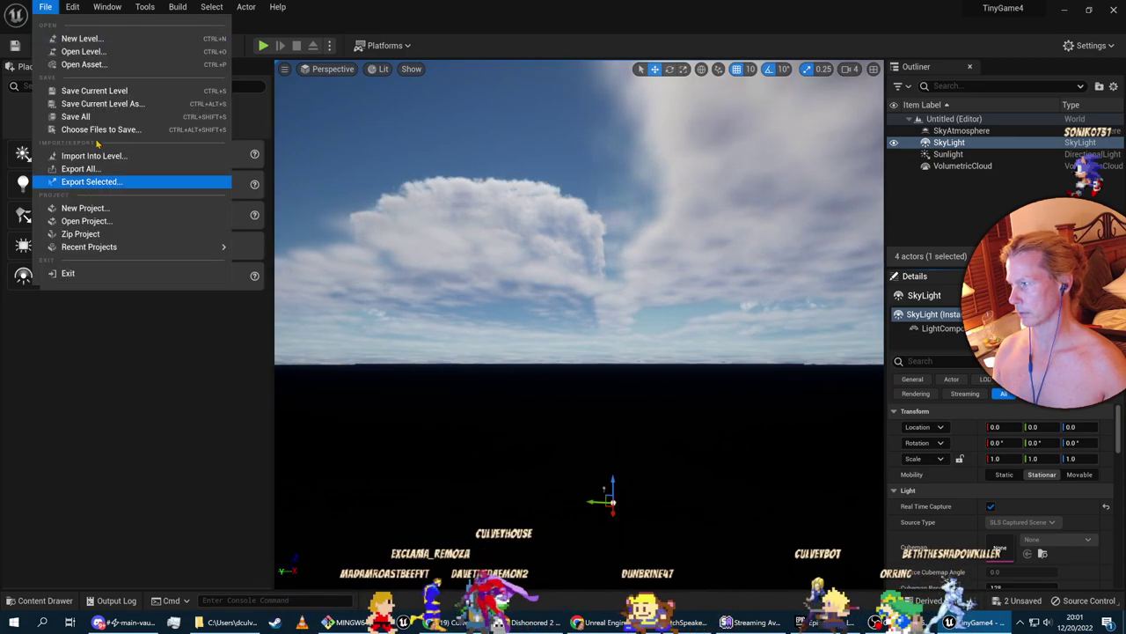
click(98, 105)
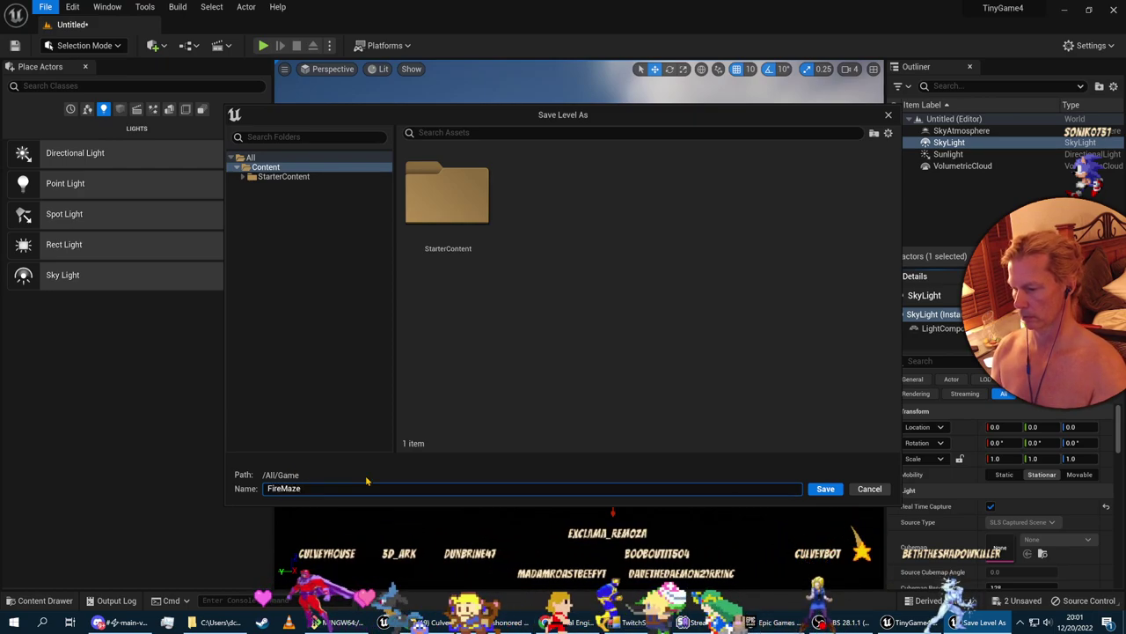
text(Main)
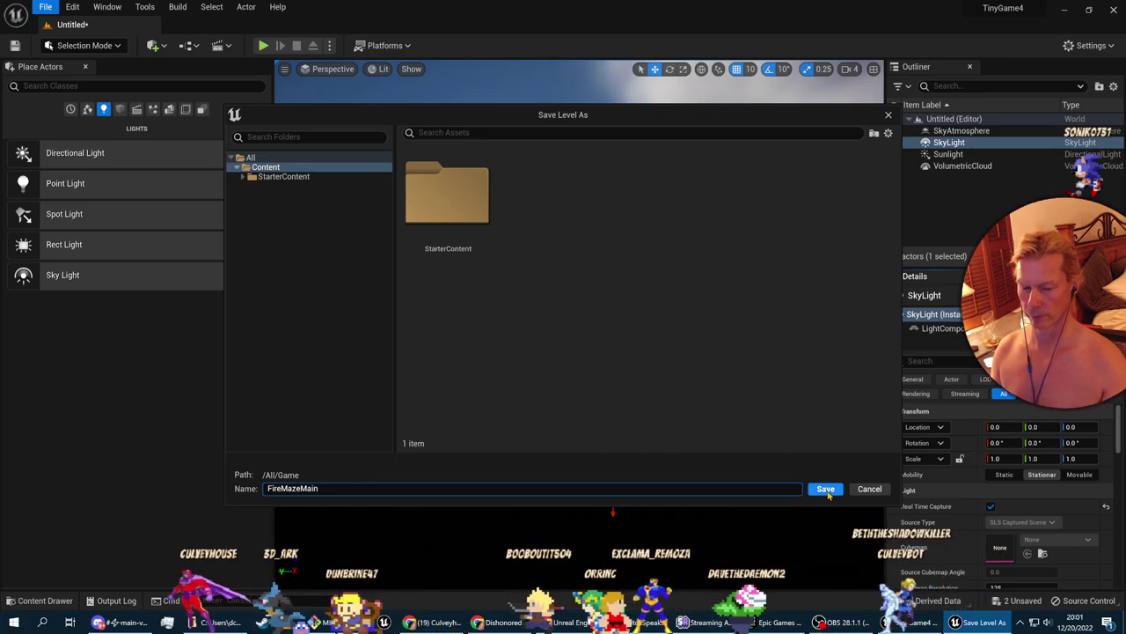
click(826, 489)
Consult the Udemy lecture, and add an Exponential Height Fog from the visual effects to the level in Unreal Editor
key(alt+Tab)
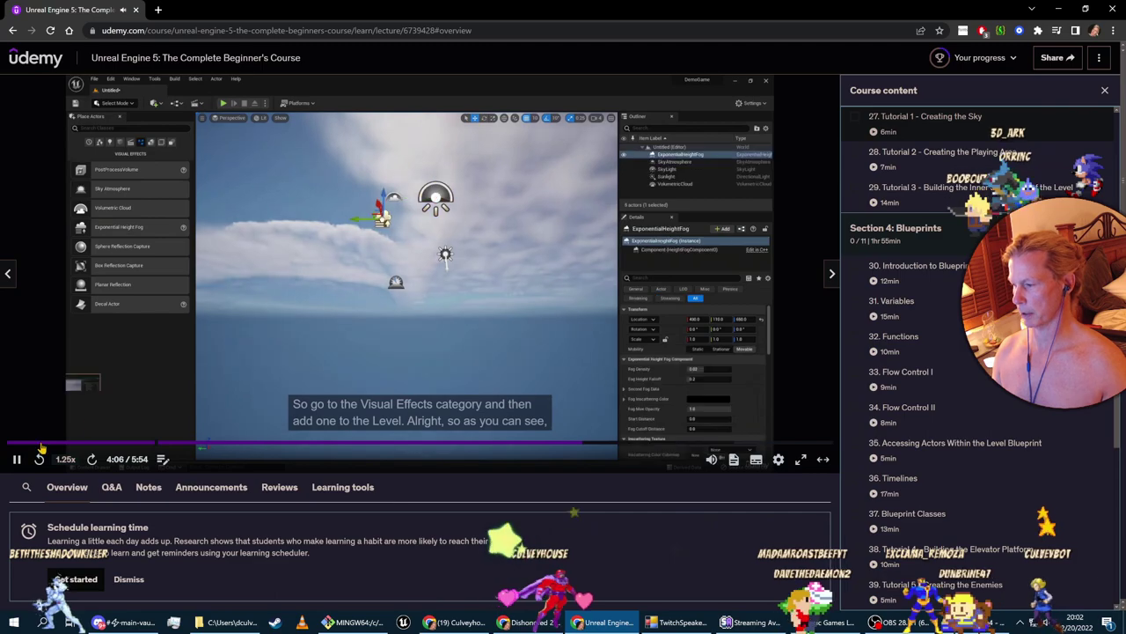
key(alt+Tab)
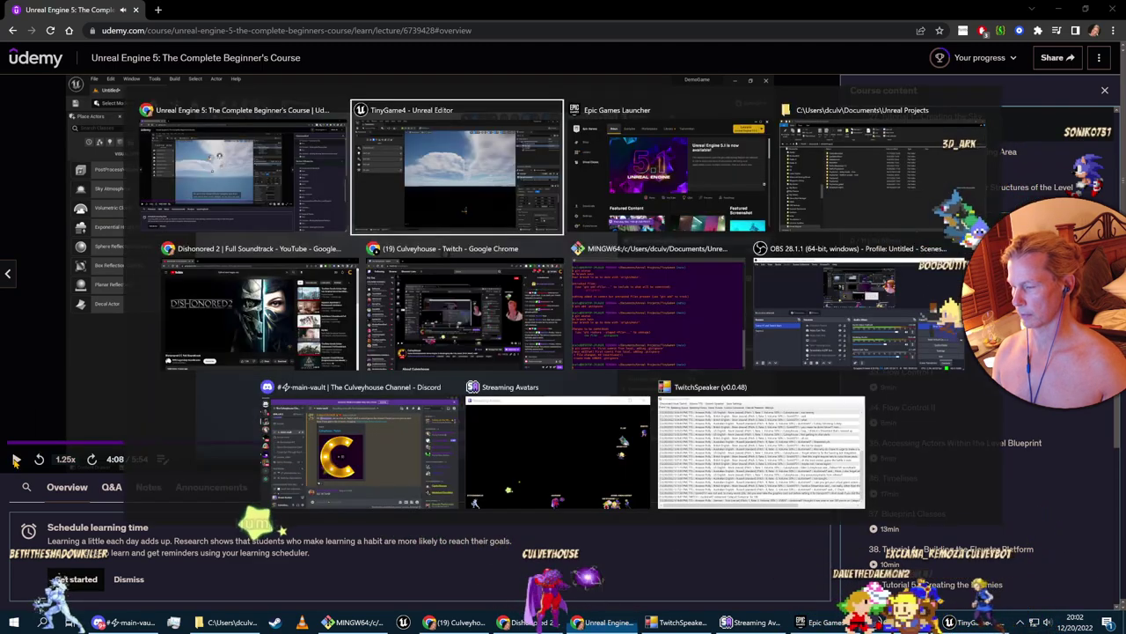
click(136, 110)
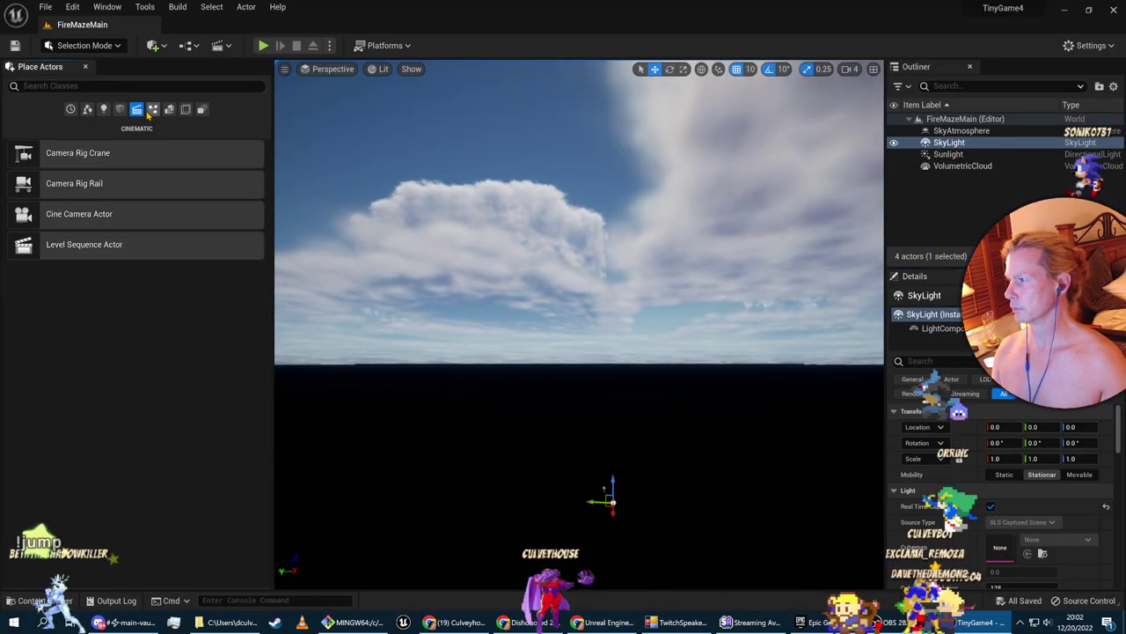
click(150, 110)
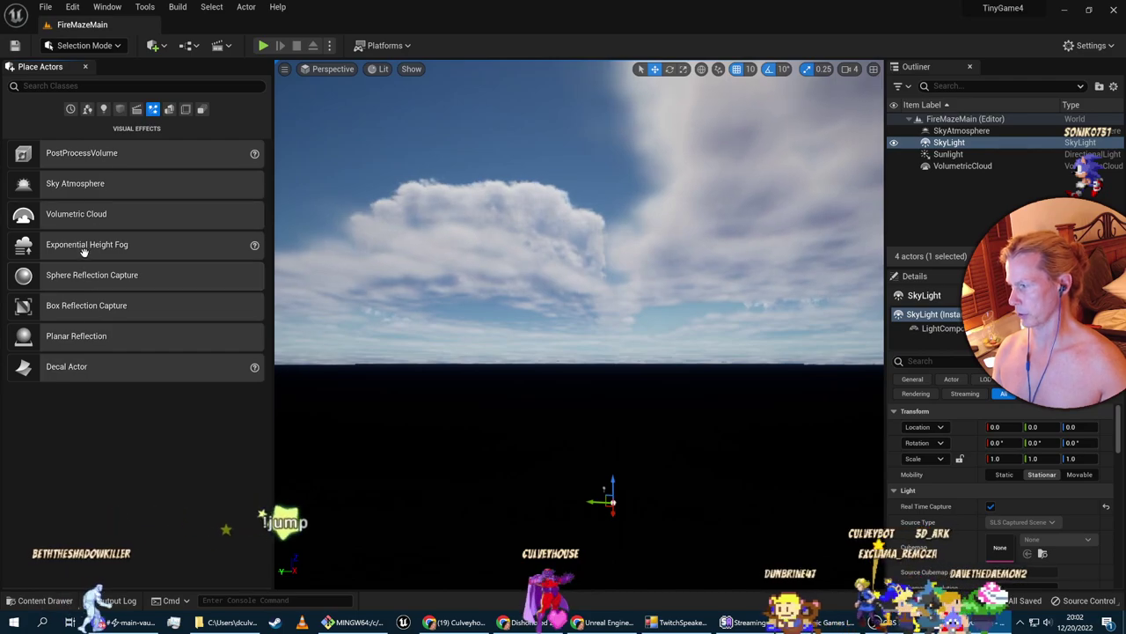
drag(83, 255, 572, 482)
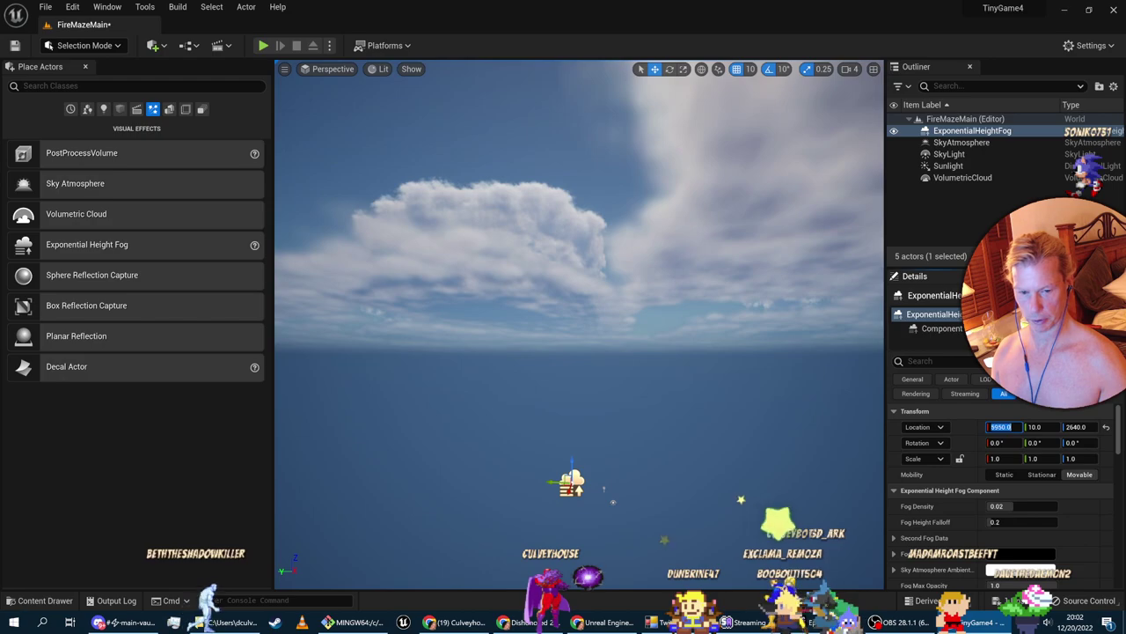
Set the Exponential Height Fog's location to (0, 0, 5000)
text(0)
key(Tab)
text(0)
key(Tab)
right_drag(743, 375, 783, 423)
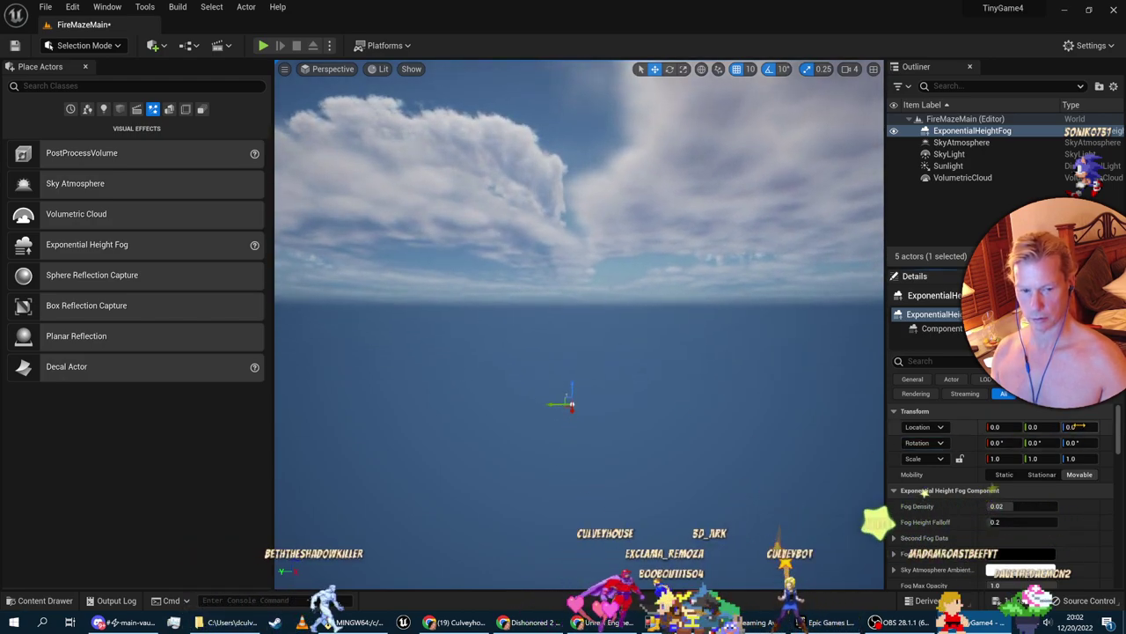
text(5000)
key(Return)
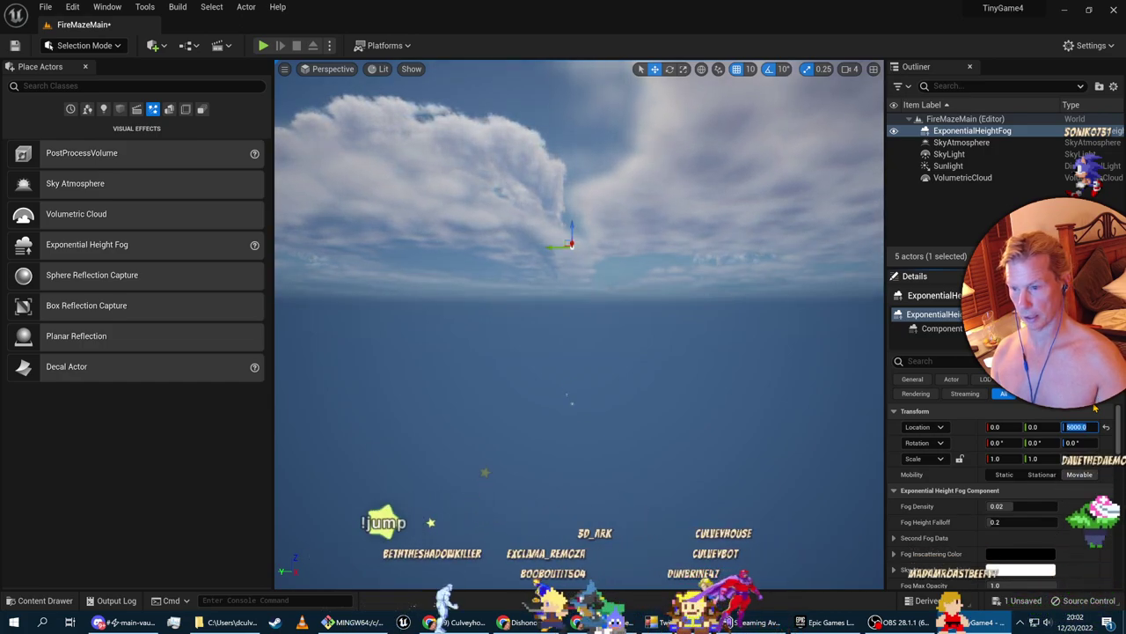
Lower the fog to a Z location of about 1260, and play a little more of the Udemy lecture
right_drag(582, 312, 580, 282)
drag(583, 283, 592, 402)
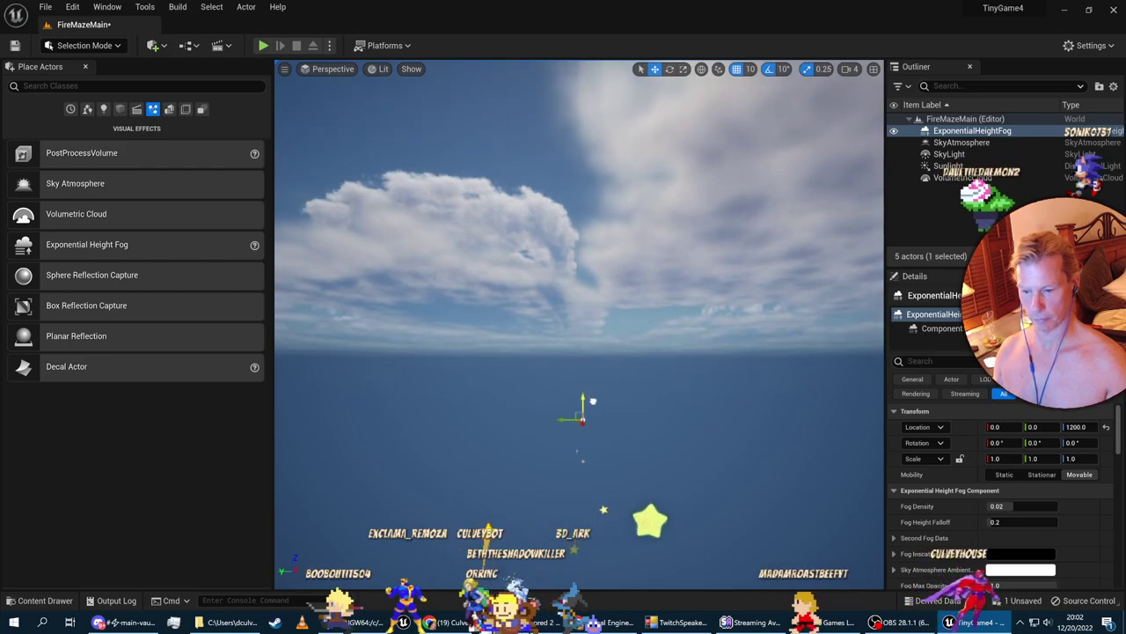
key(alt+Tab)
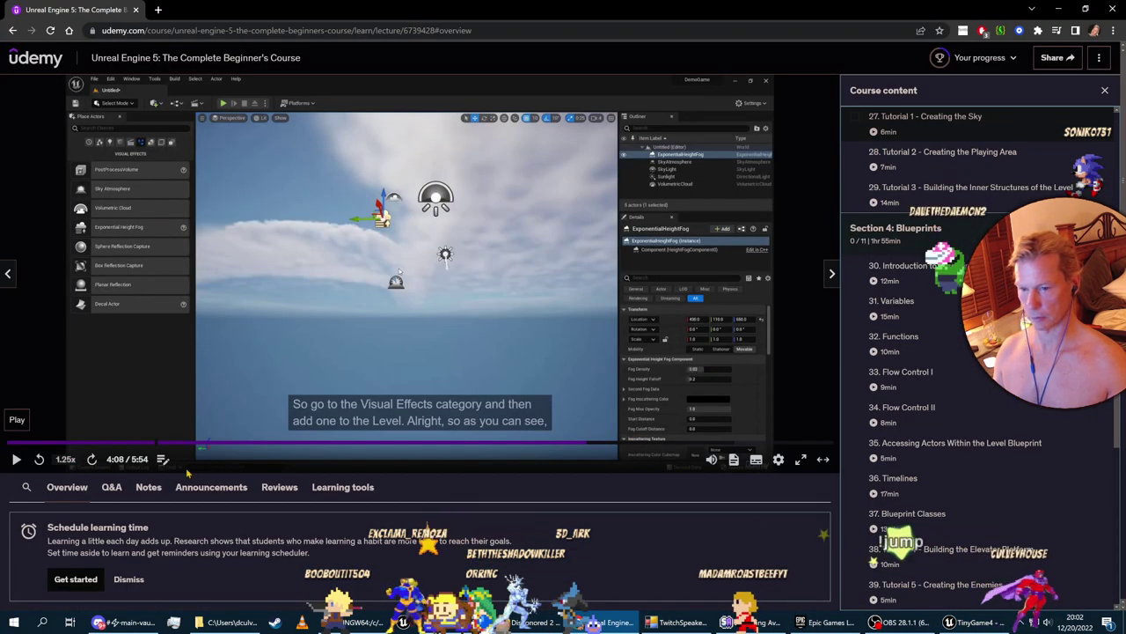
click(25, 460)
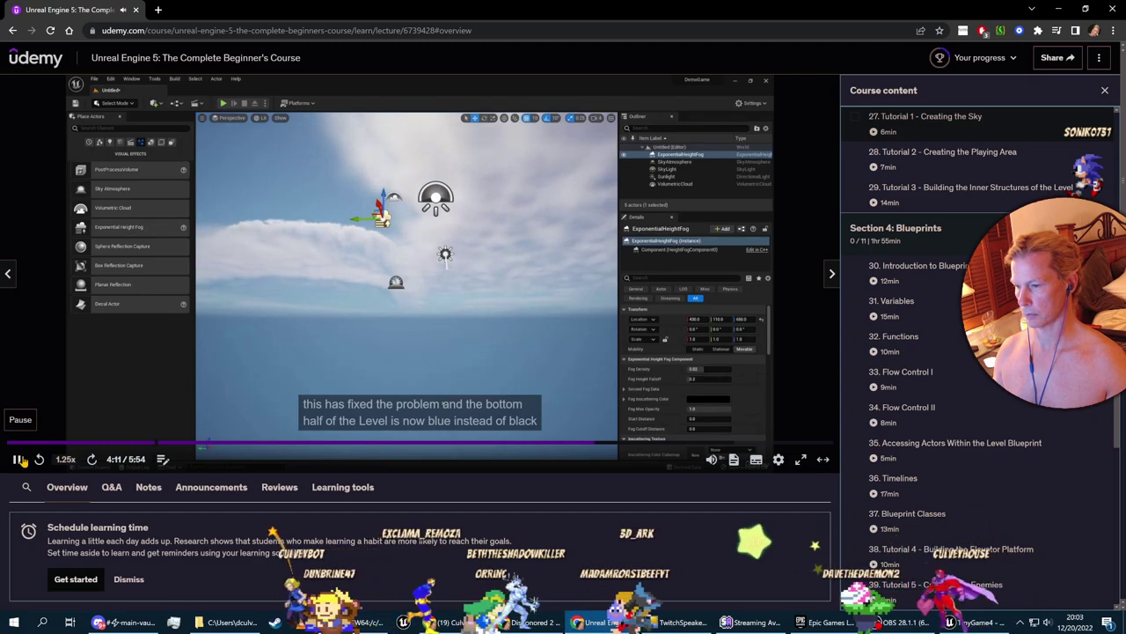
key(alt+Tab)
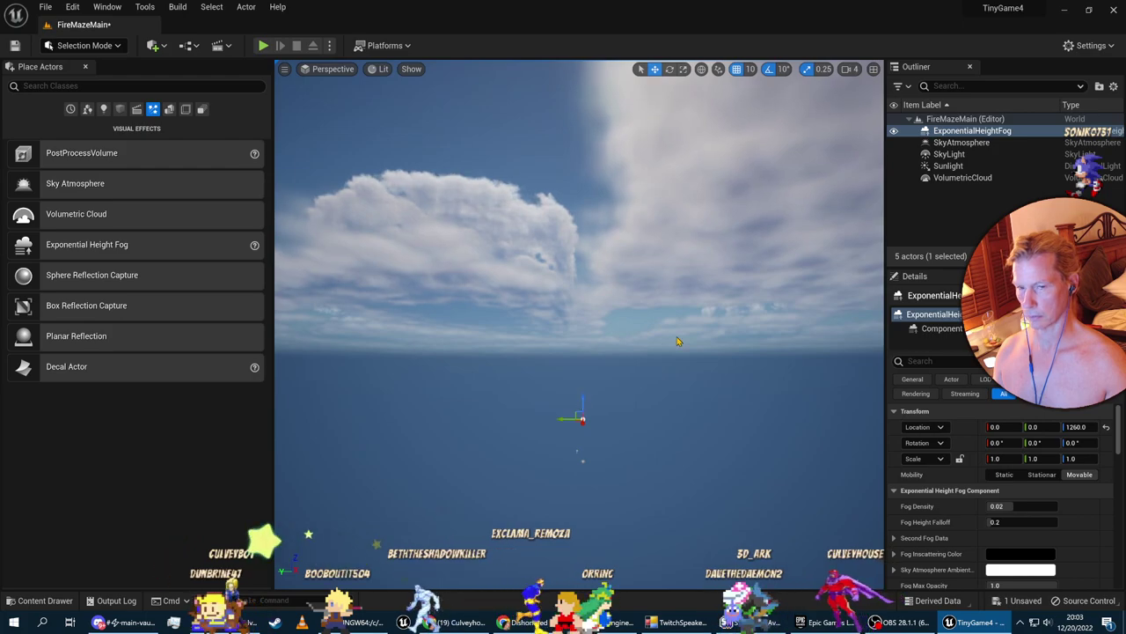
Hide and show the Exponential Height Fog to compare its effect, and raise it to a Z location of about 1530
click(894, 130)
click(893, 130)
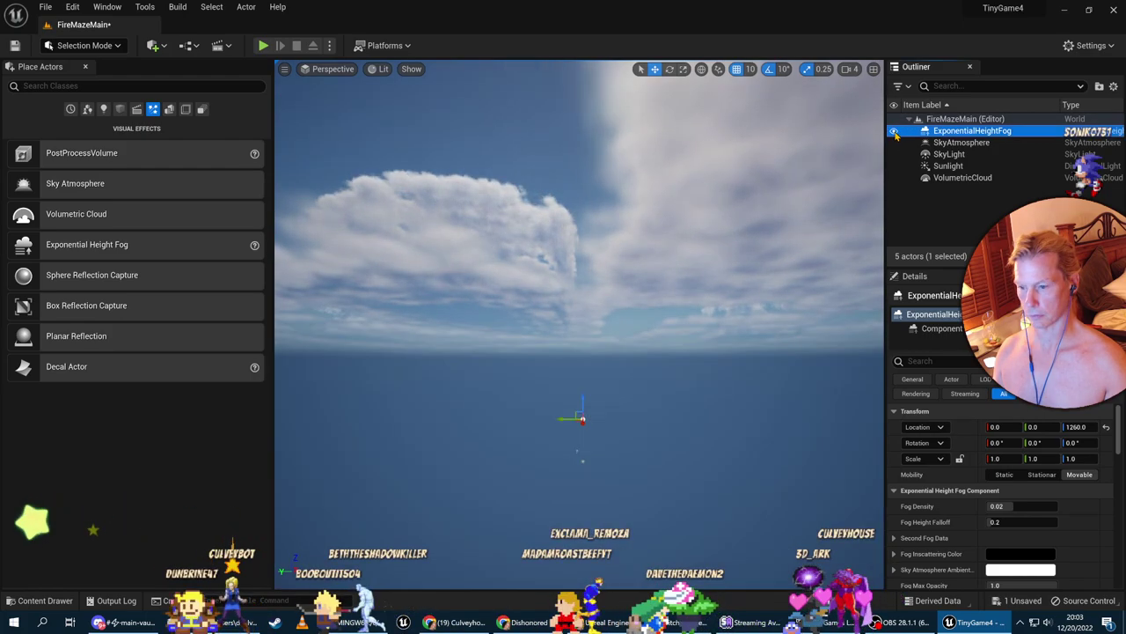
mouse_move(589, 402)
mouse_down()
mouse_move(568, 216)
mouse_move(573, 435)
mouse_move(586, 389)
mouse_up()
Consult the Udemy lecture, and set the Exponential Height Fog's Fog Density to 0.0001 in Unreal Editor
key(alt+Tab)
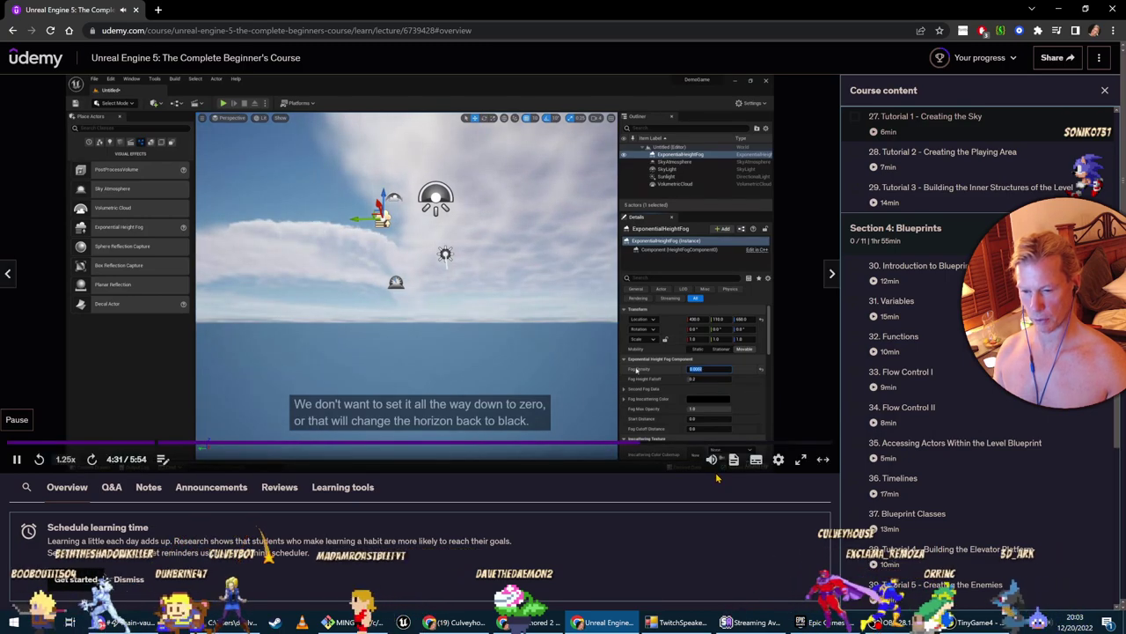
key(alt+Tab)
click(1012, 506)
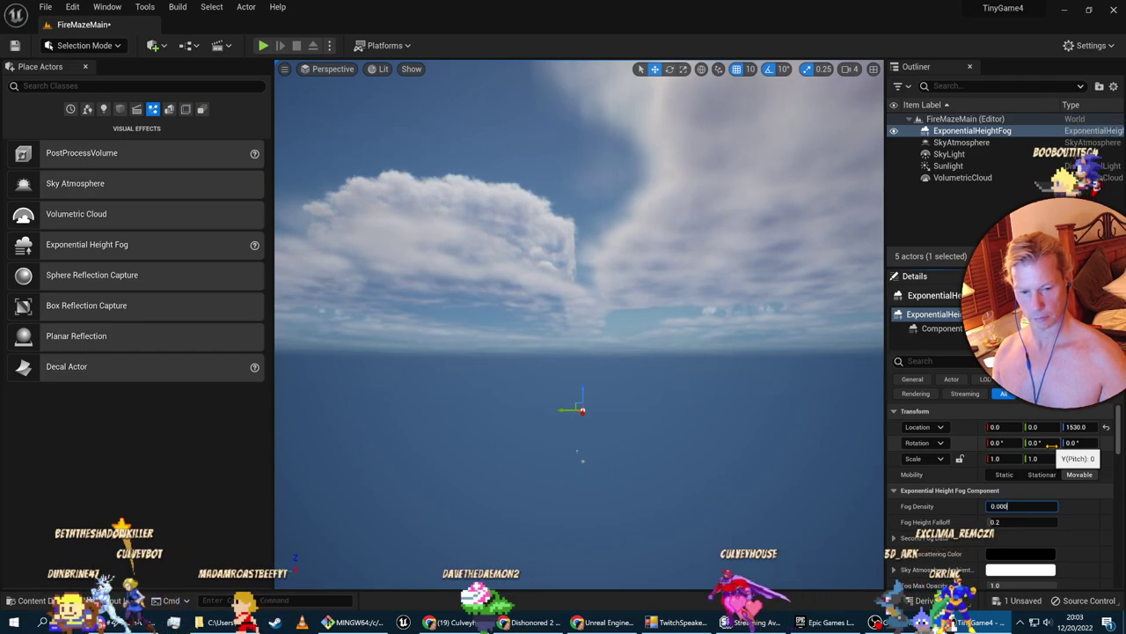
key(Return)
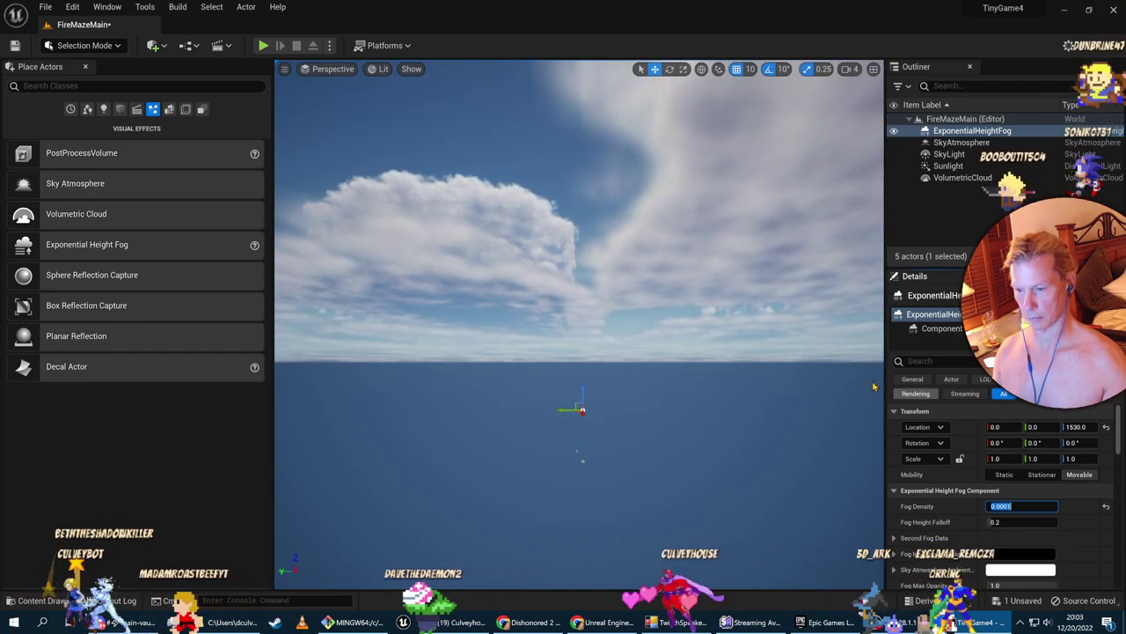
Glance at the Udemy lecture, and save all unsaved changes to the FireMazeMain level in Unreal Editor
key(alt+Tab)
key(alt+Tab)
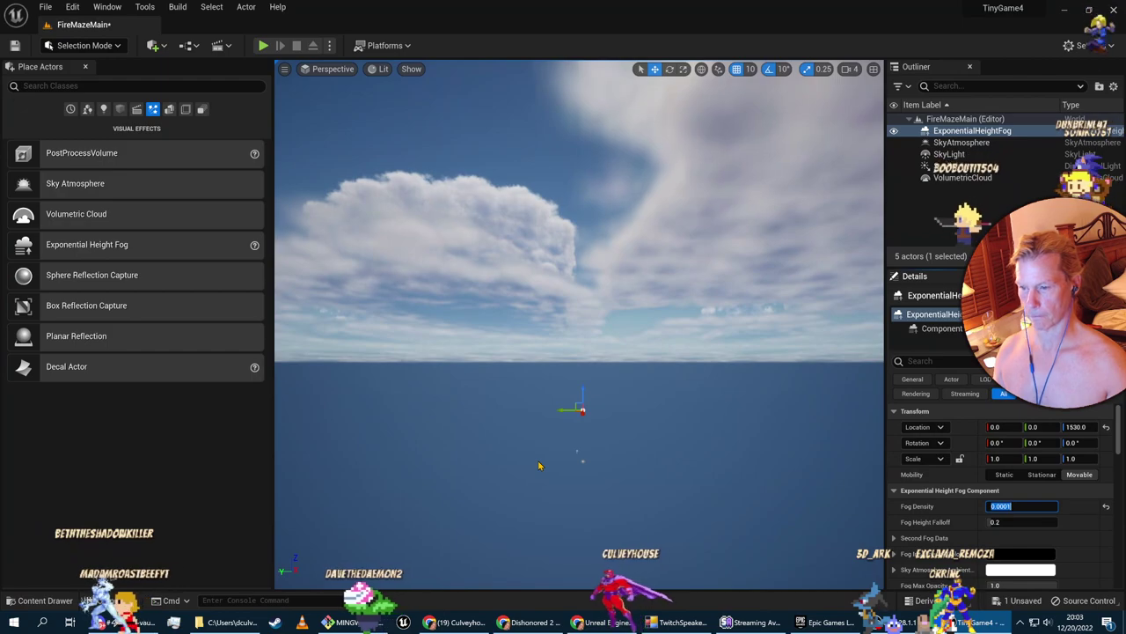
key(alt+Tab)
key(alt+Tab)
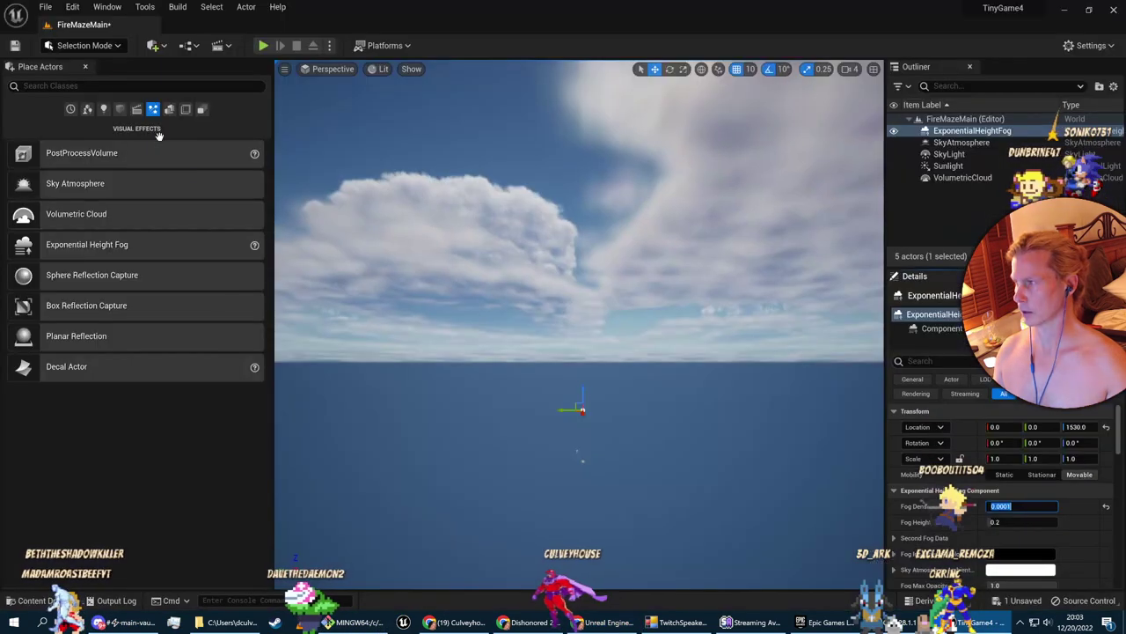
click(44, 7)
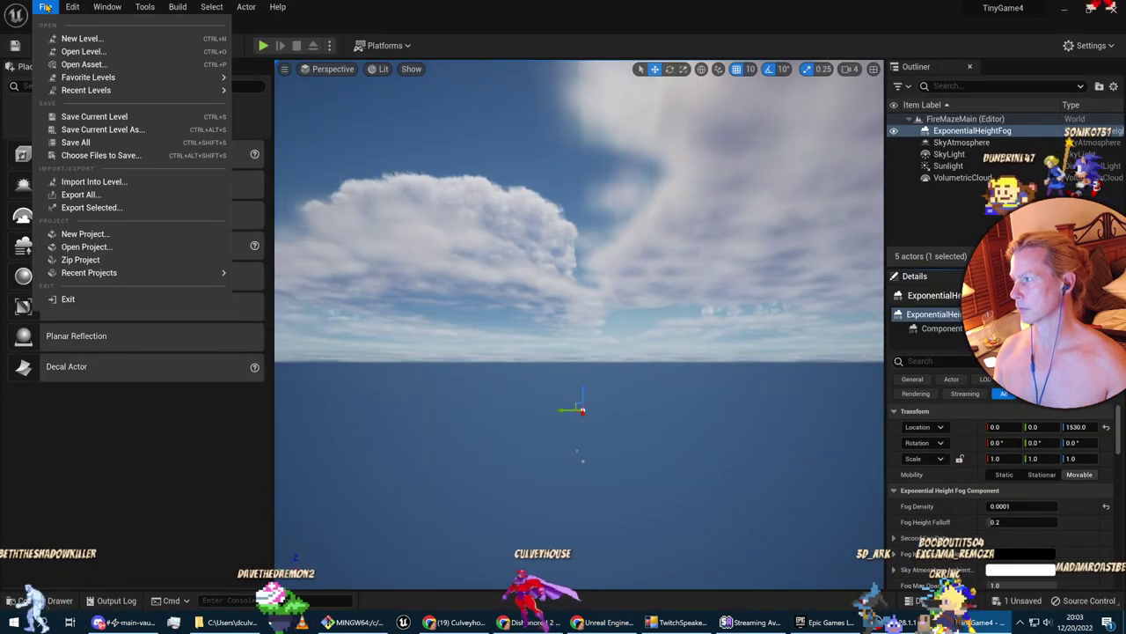
click(80, 143)
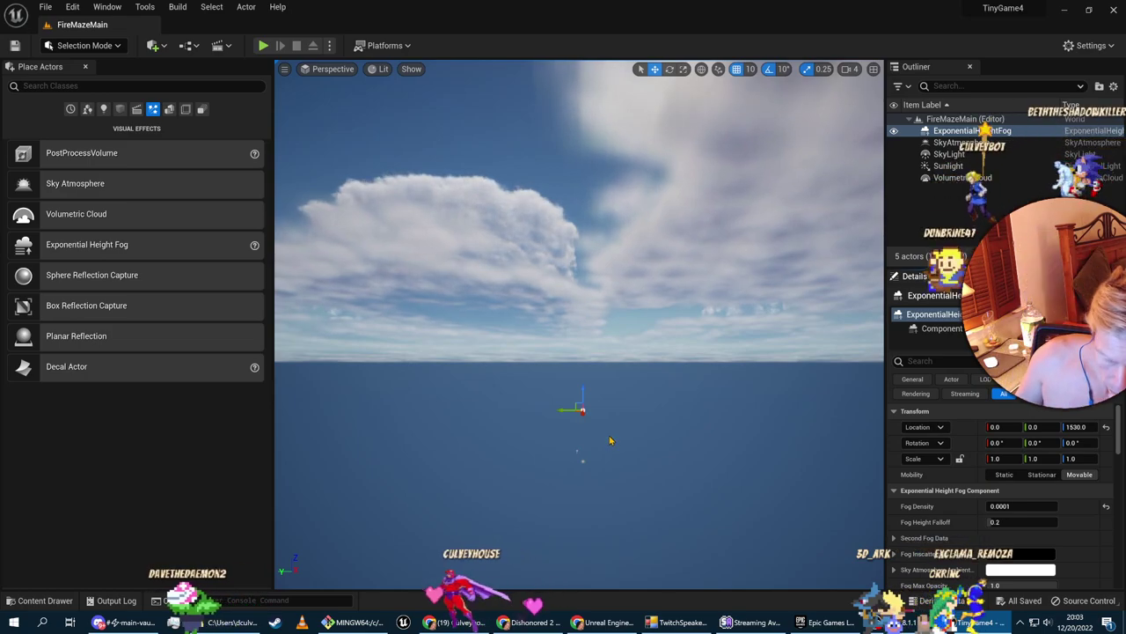
Watch the Udemy lecture's part on saving the level, and return to Unreal Editor
key(alt+Tab)
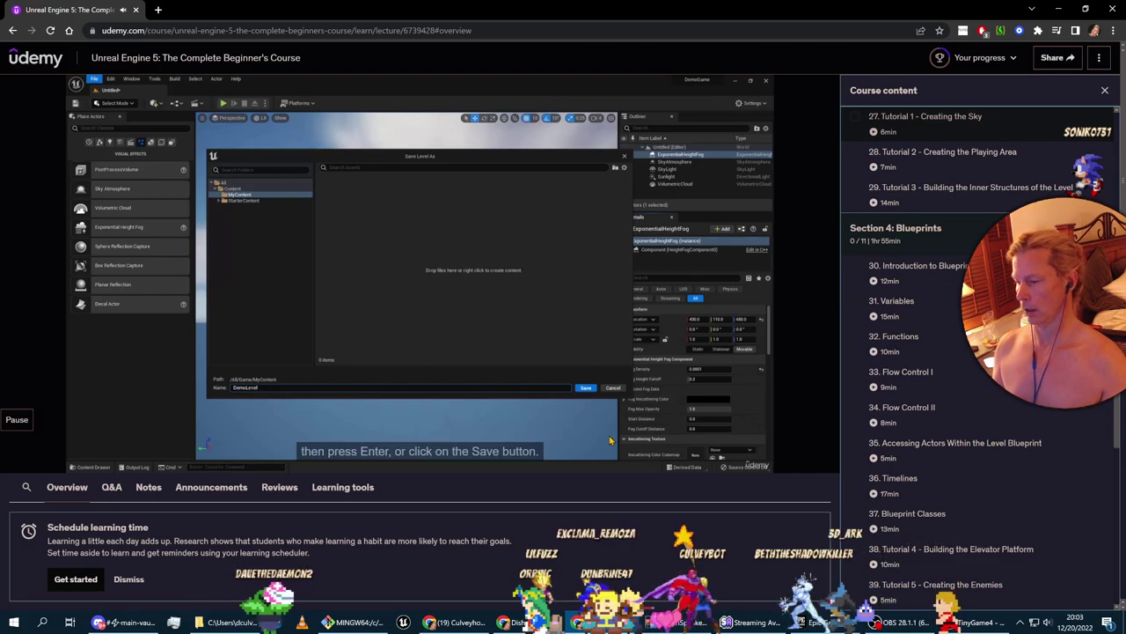
mouse_move(458, 396)
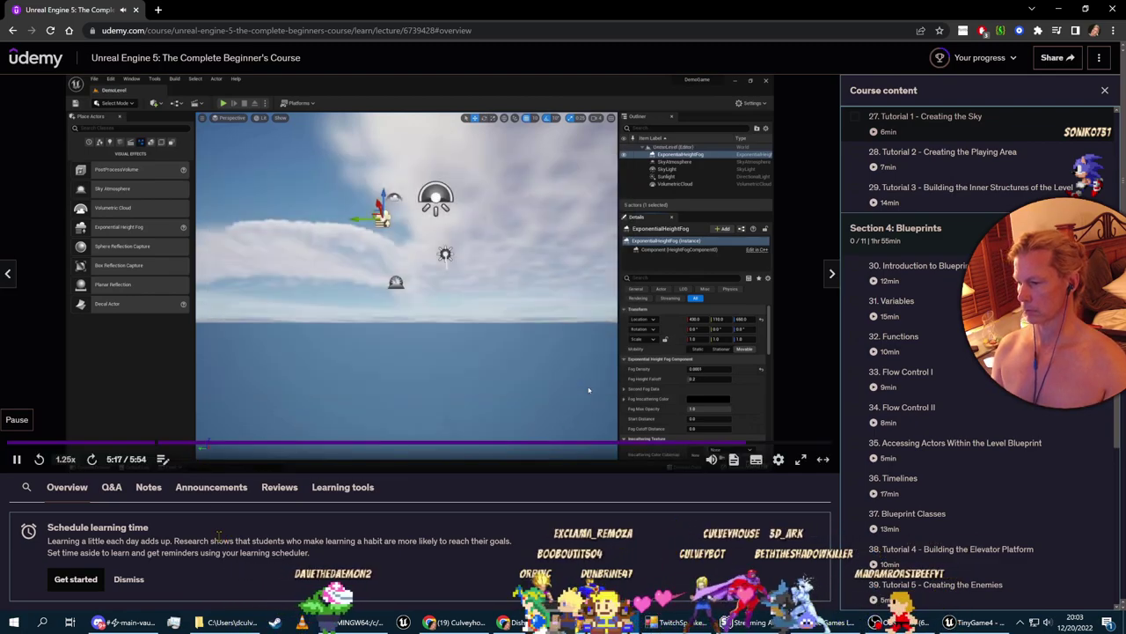
key(alt+Tab)
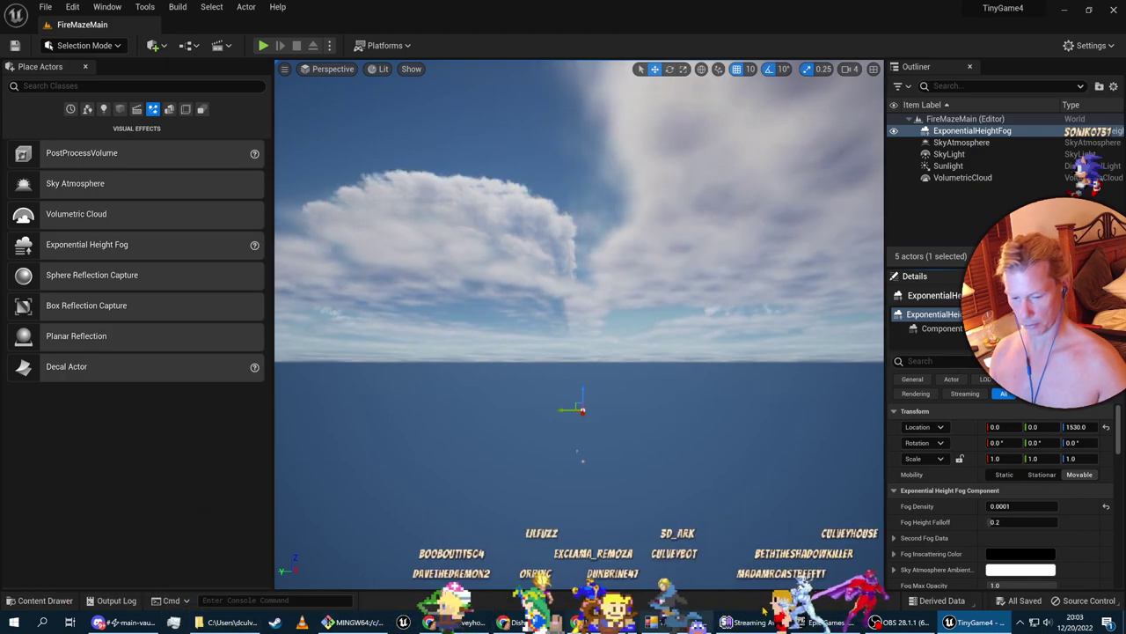
Browse the project's Content folder, and expand the StarterContent subfolders in its folder tree
mouse_move(222, 626)
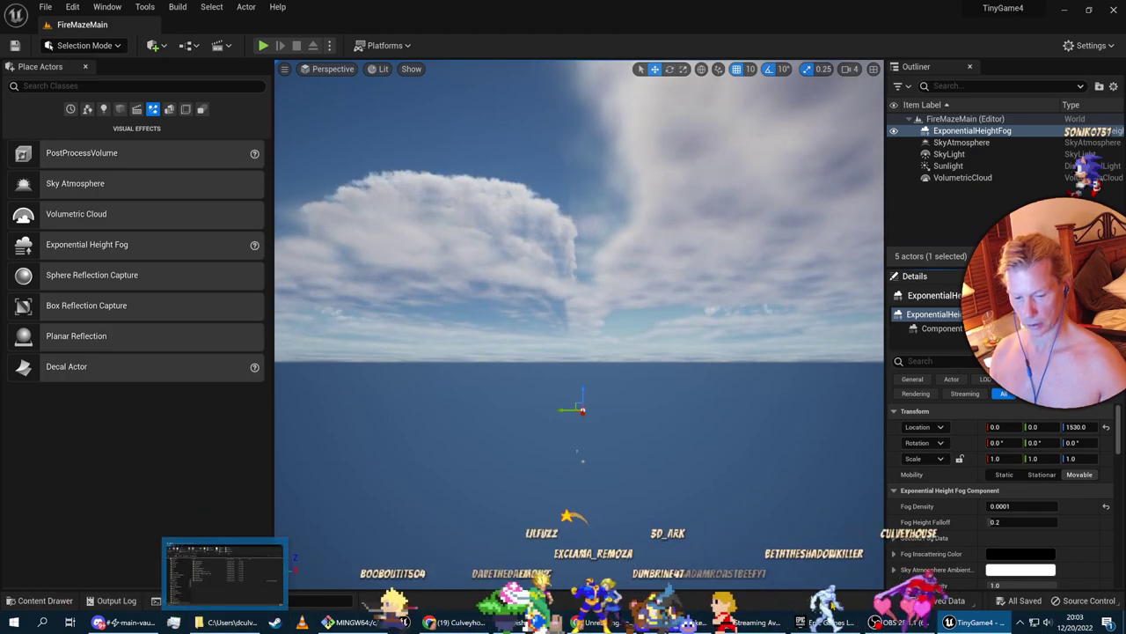
click(30, 601)
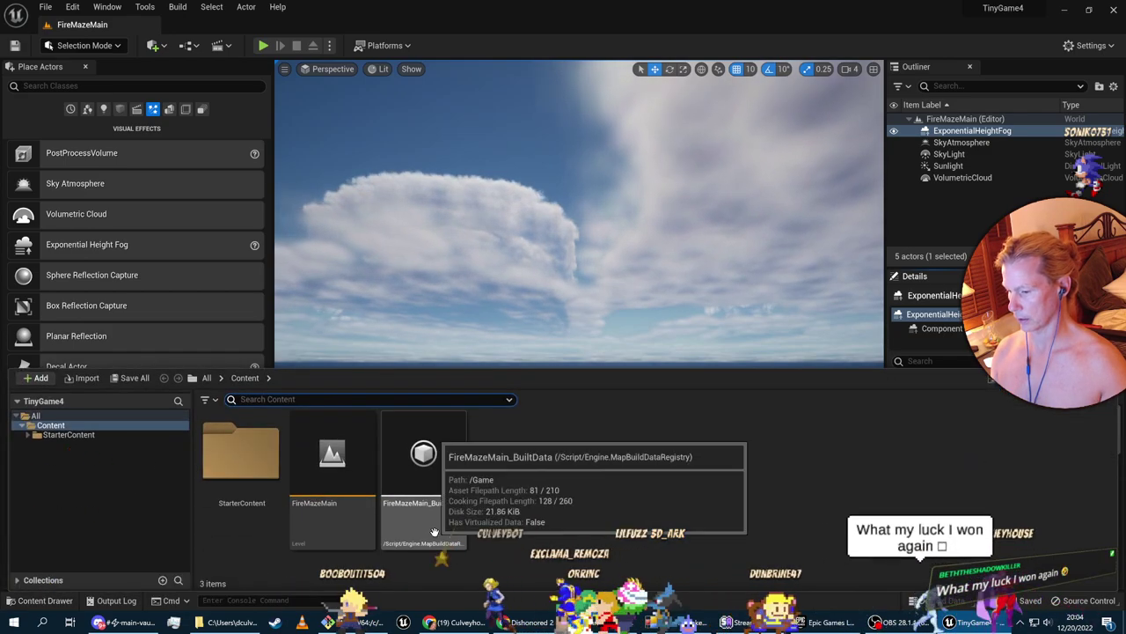
right_click(60, 428)
click(48, 474)
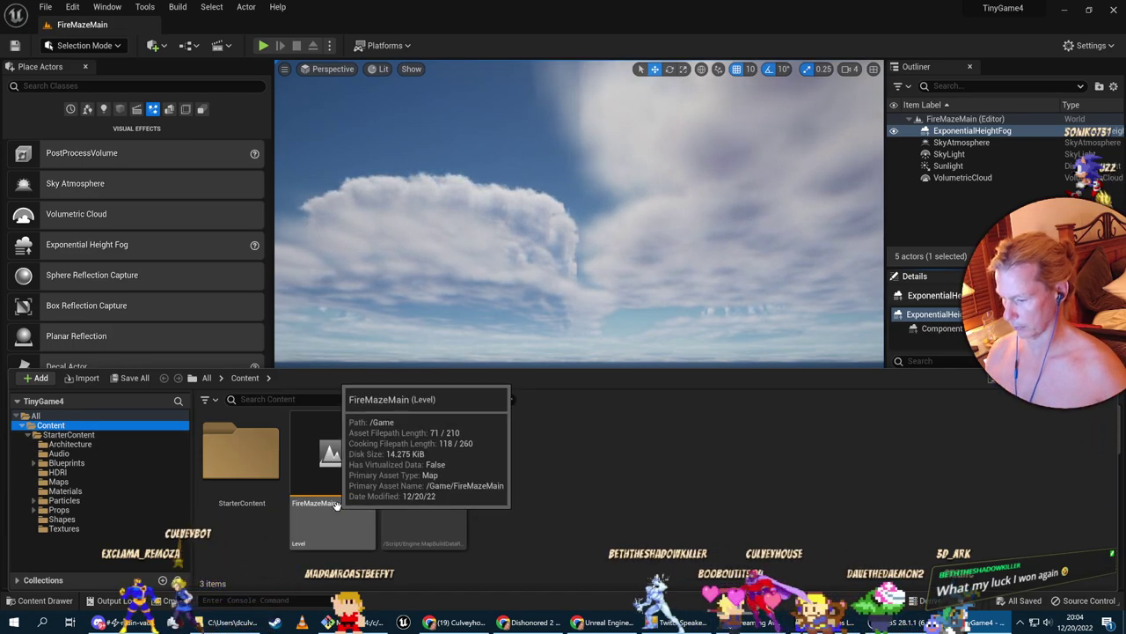
Check the FireMazeMain level files and StarterContent's Maps folder, and collapse StarterContent in the folder tree
click(332, 458)
ctrl+click(414, 484)
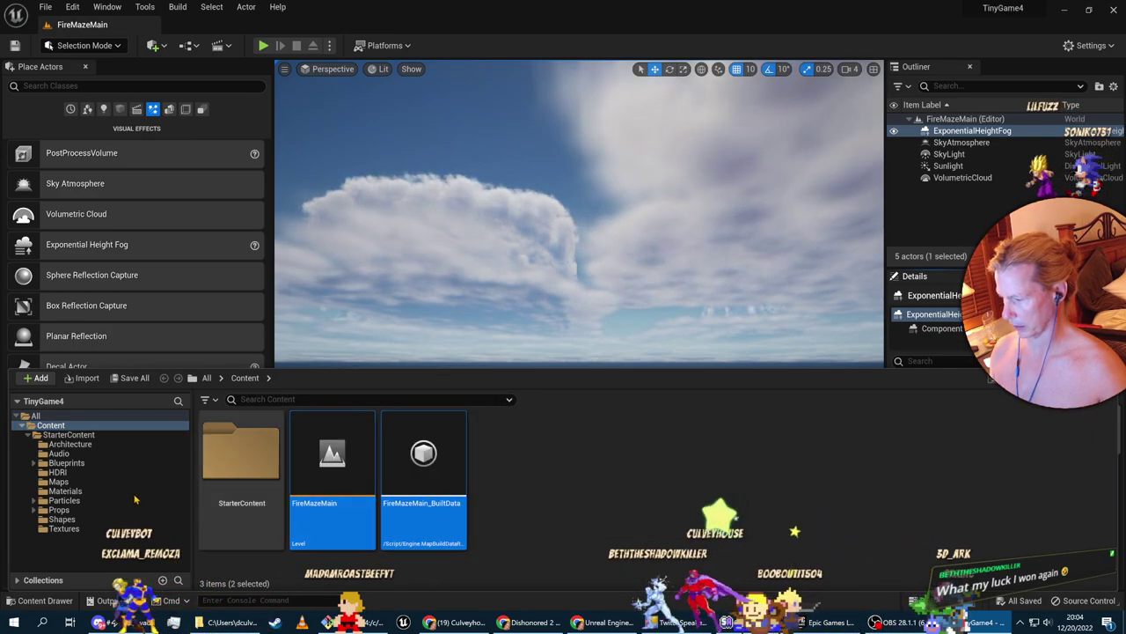
click(56, 481)
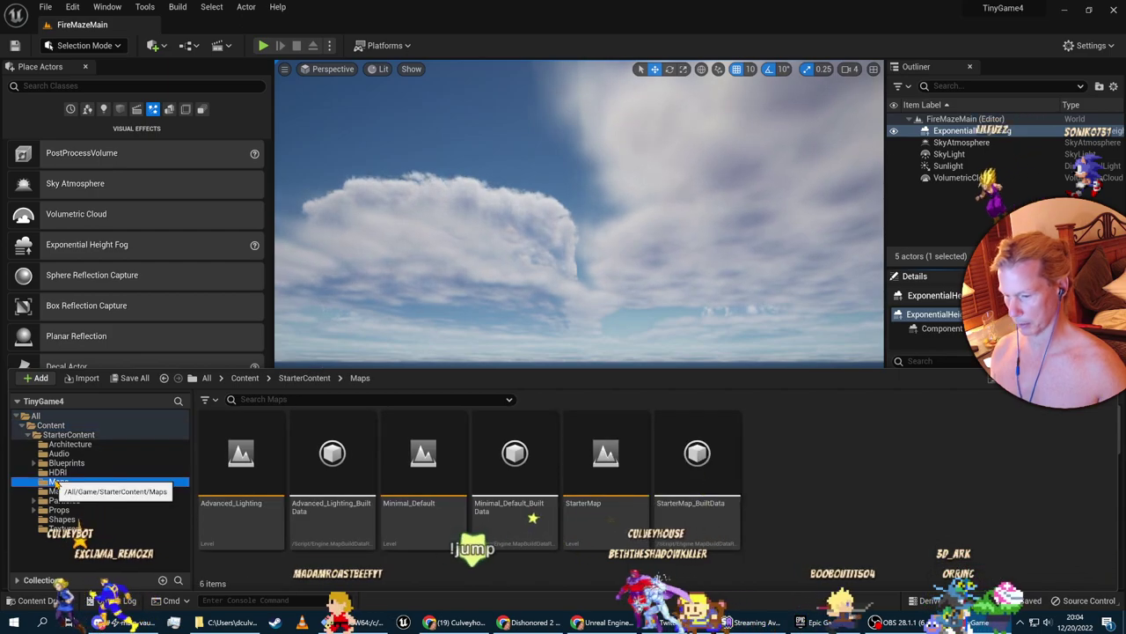
double_click(49, 436)
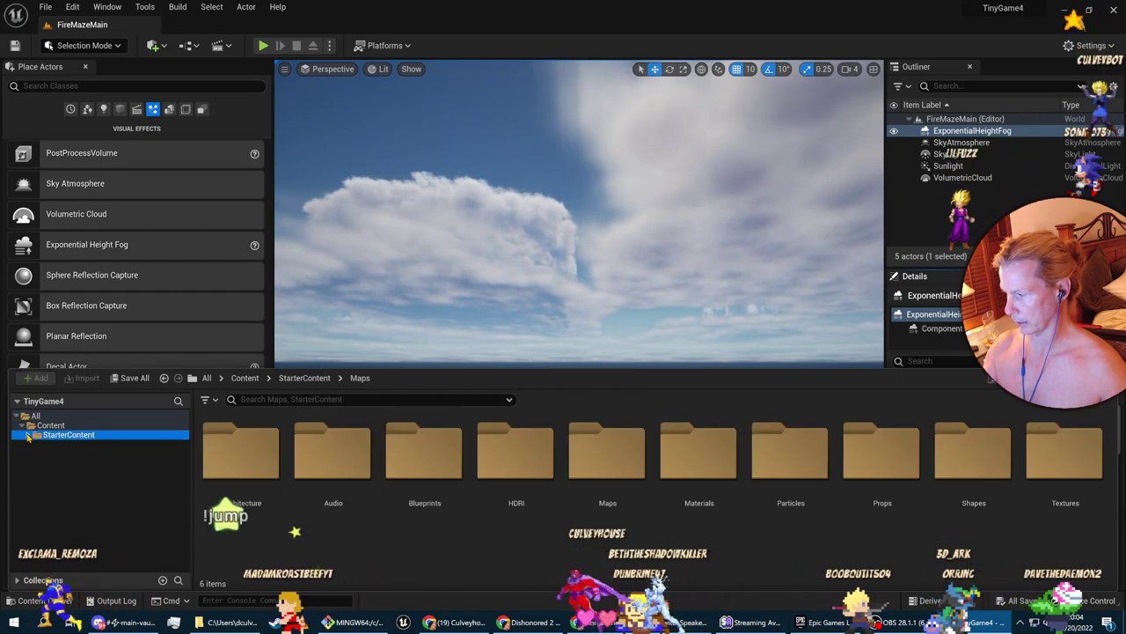
Create a new folder named Maps directly inside the project's Content folder
double_click(48, 428)
double_click(53, 427)
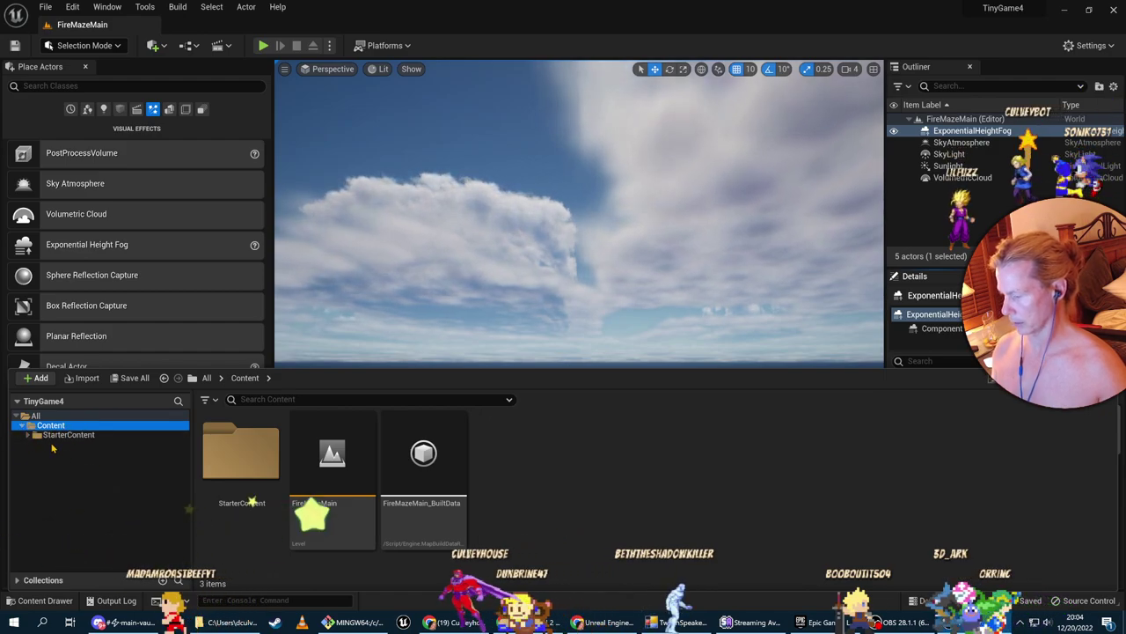
right_click(57, 432)
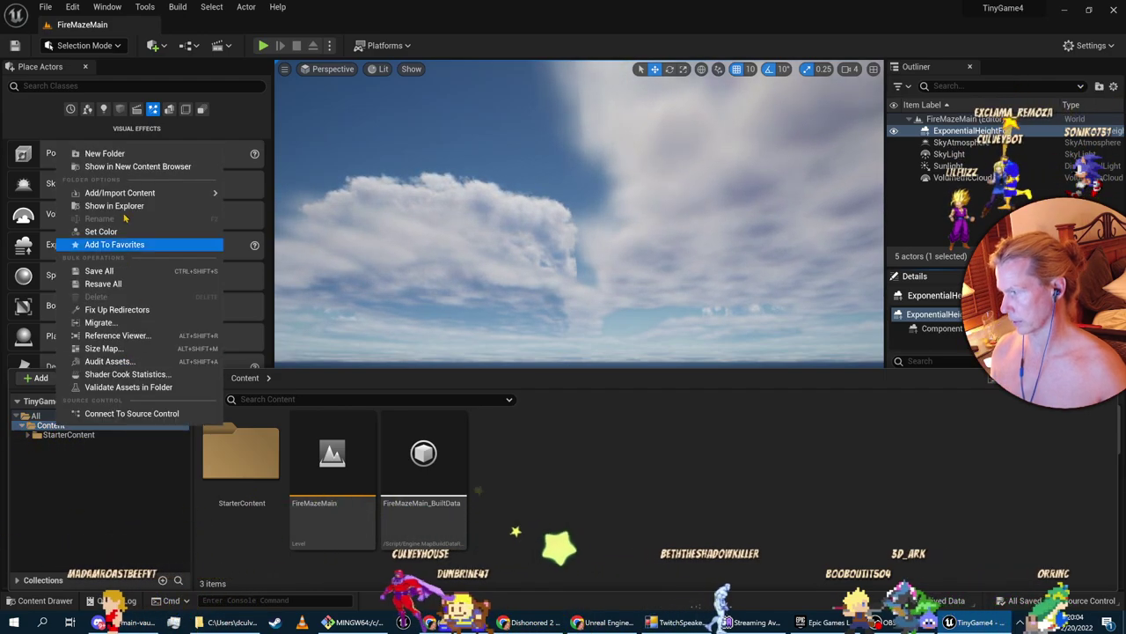
click(104, 153)
text(Maps)
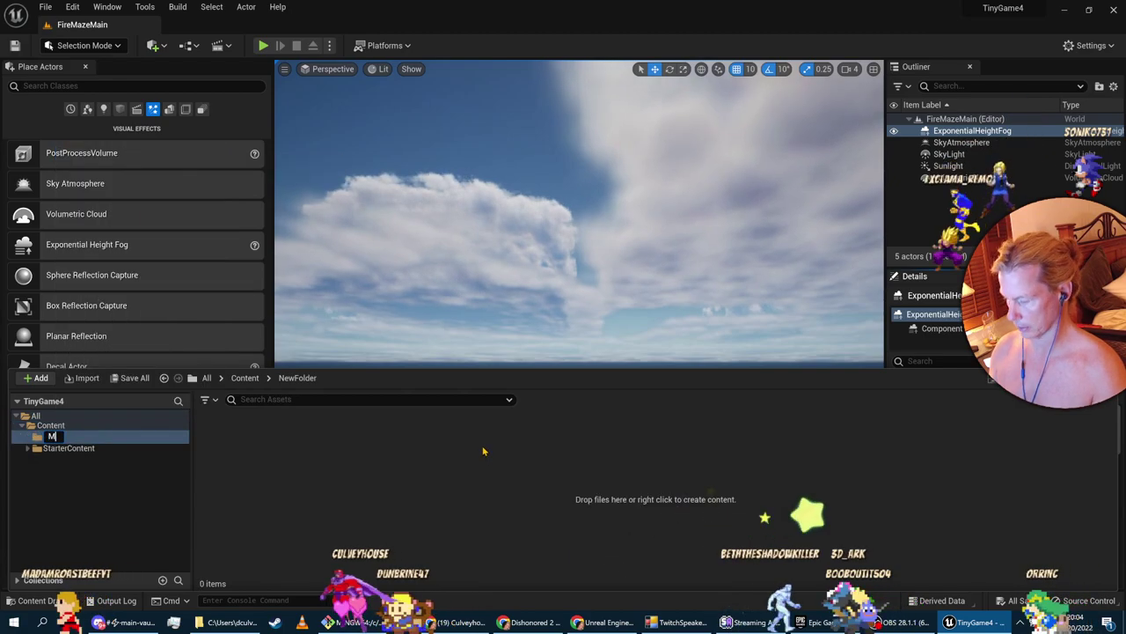
key(Return)
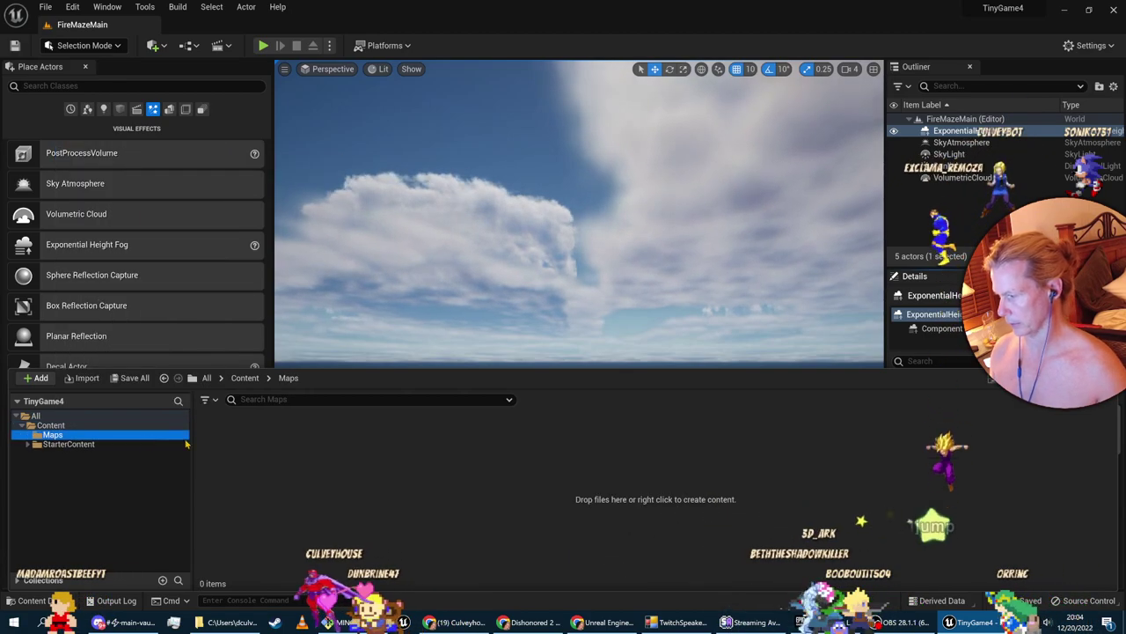
Move FireMazeMain and FireMazeMain_BuiltData from Content into the new Maps folder, and open that folder
click(50, 425)
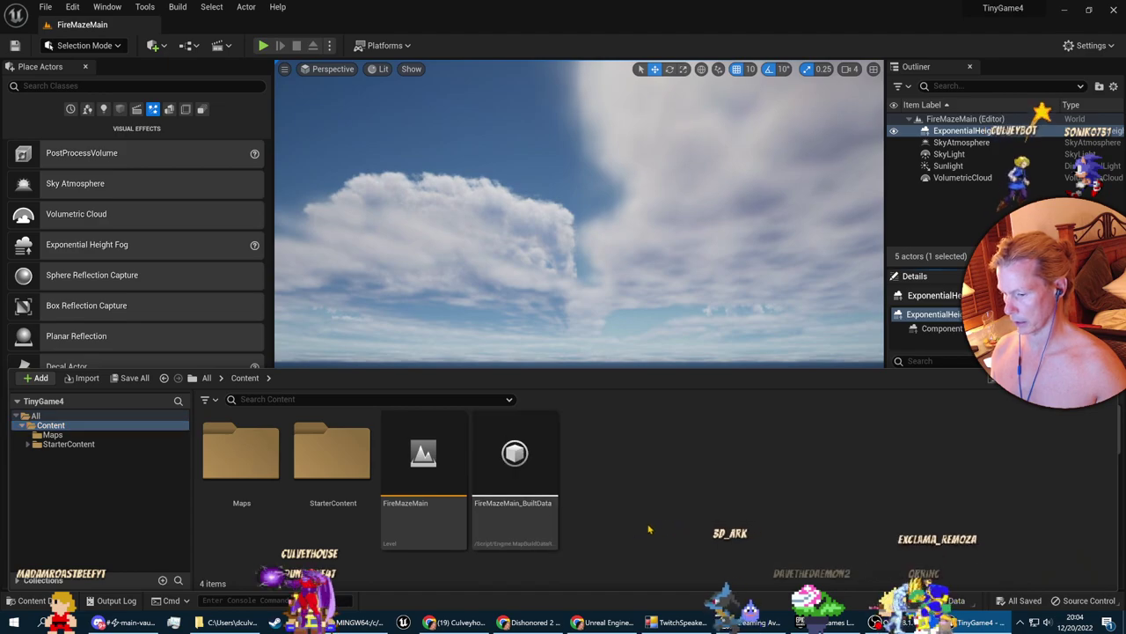
click(423, 458)
ctrl+click(515, 454)
drag(515, 453, 61, 438)
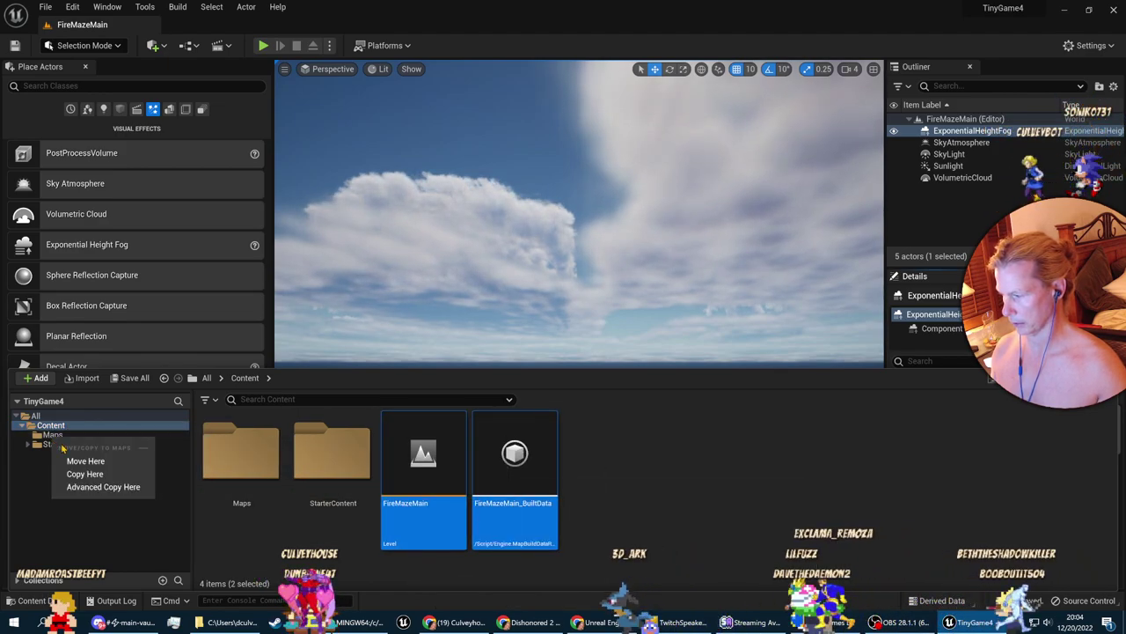
click(86, 462)
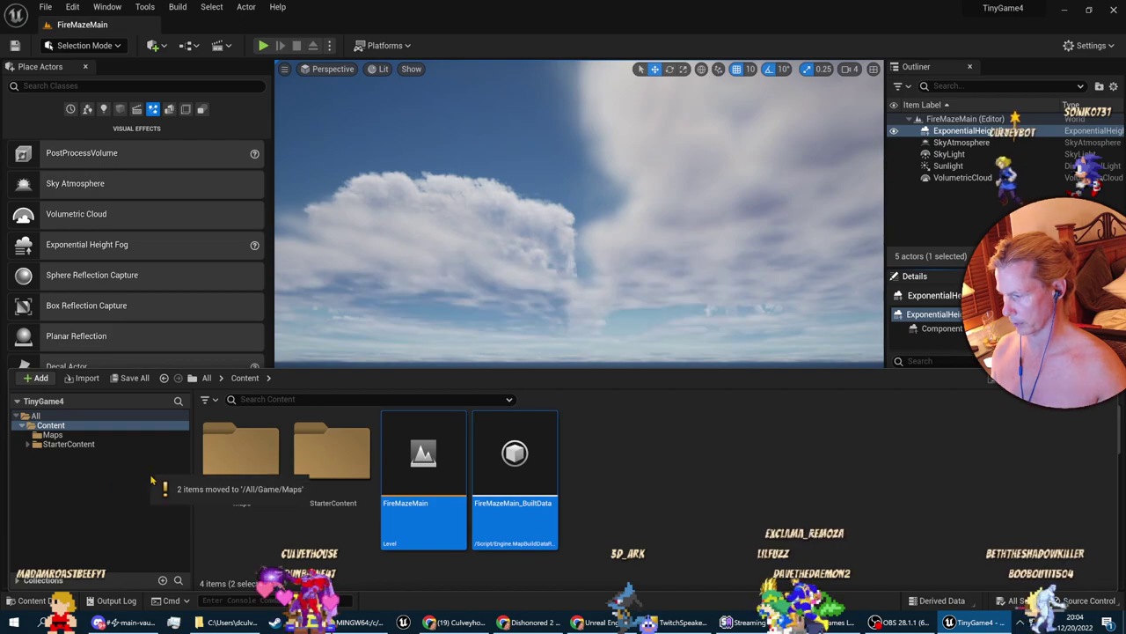
click(53, 435)
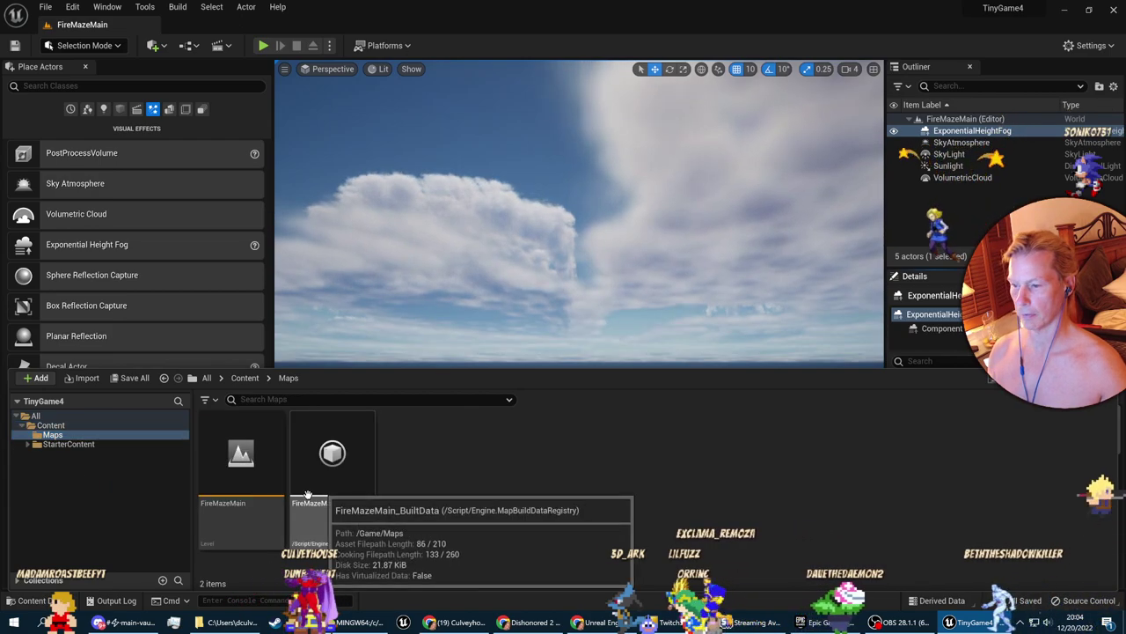
click(277, 504)
click(511, 528)
Watch the Udemy lecture's part on changing the default maps, pause it, and return to Unreal Editor
click(591, 622)
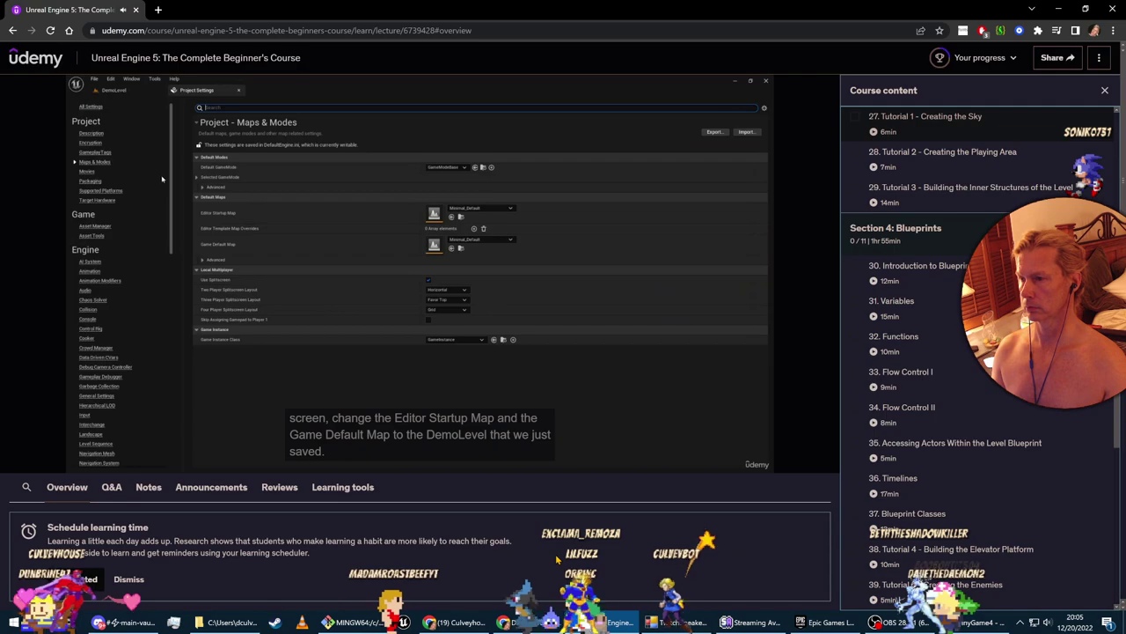
mouse_move(15, 458)
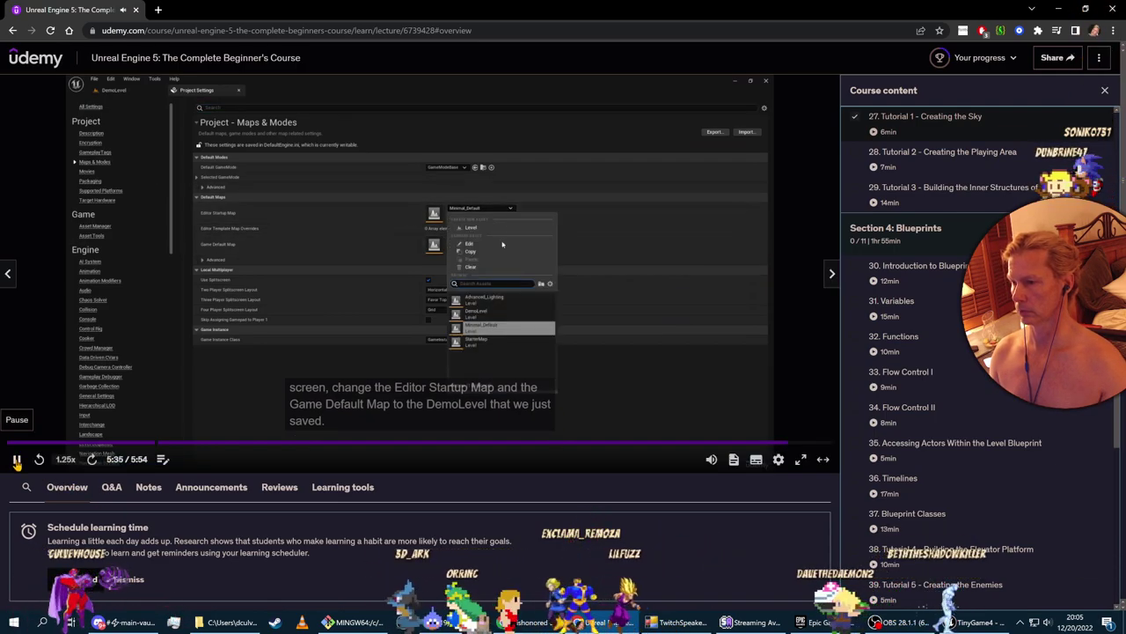
click(16, 459)
key(alt+Tab)
Set both the Editor Startup Map and the Game Default Map to FireMazeMain in the project's Maps & Modes settings
click(72, 6)
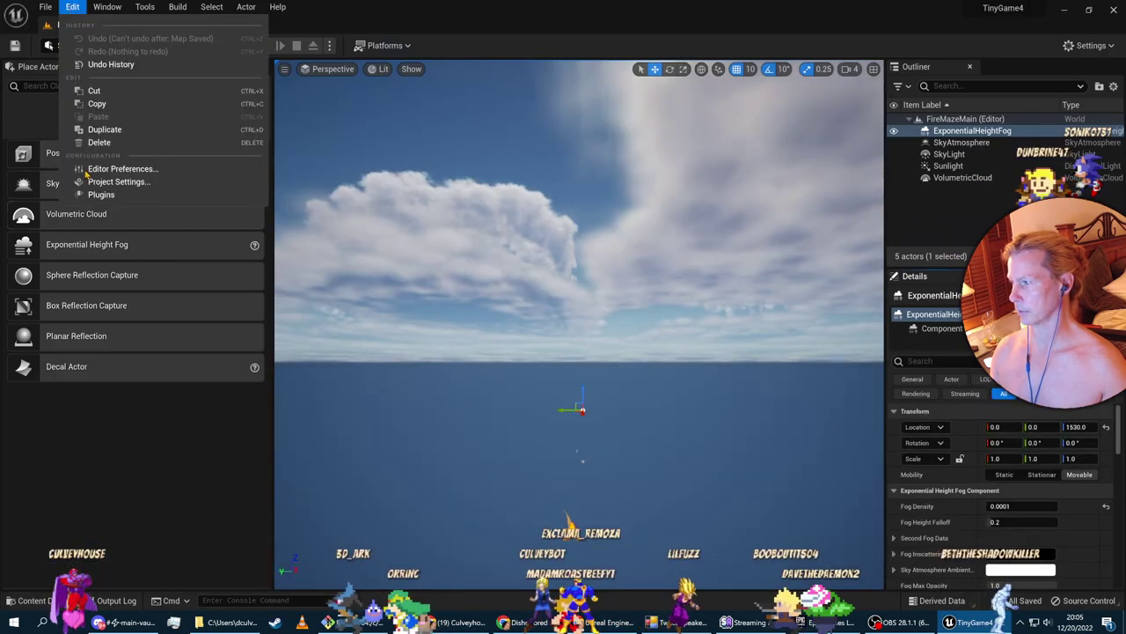
click(97, 182)
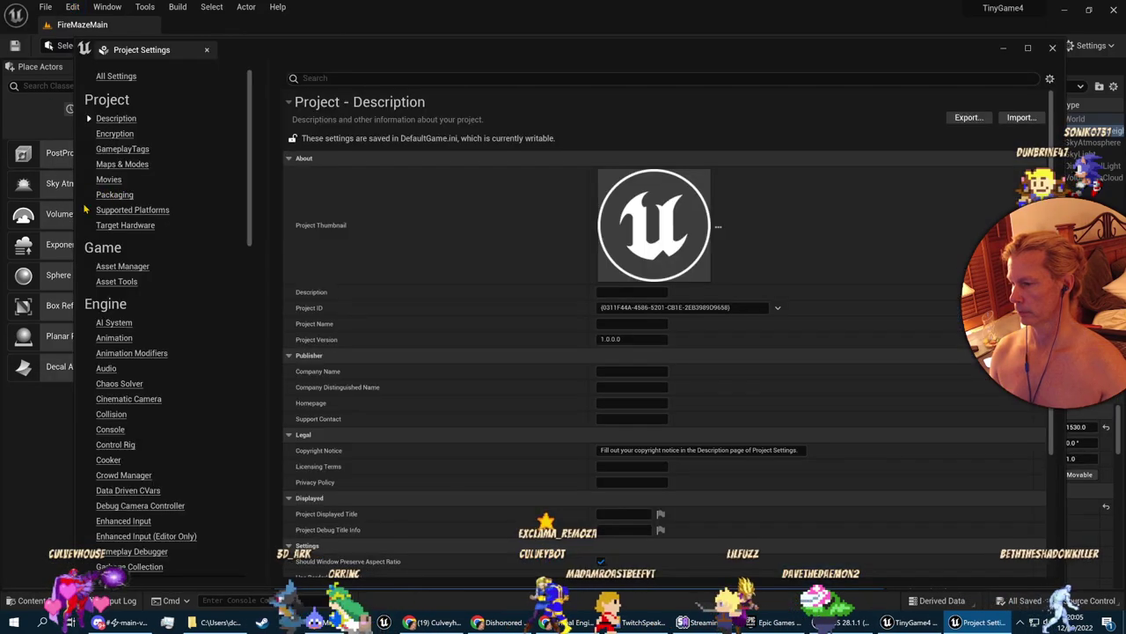
click(131, 166)
click(685, 238)
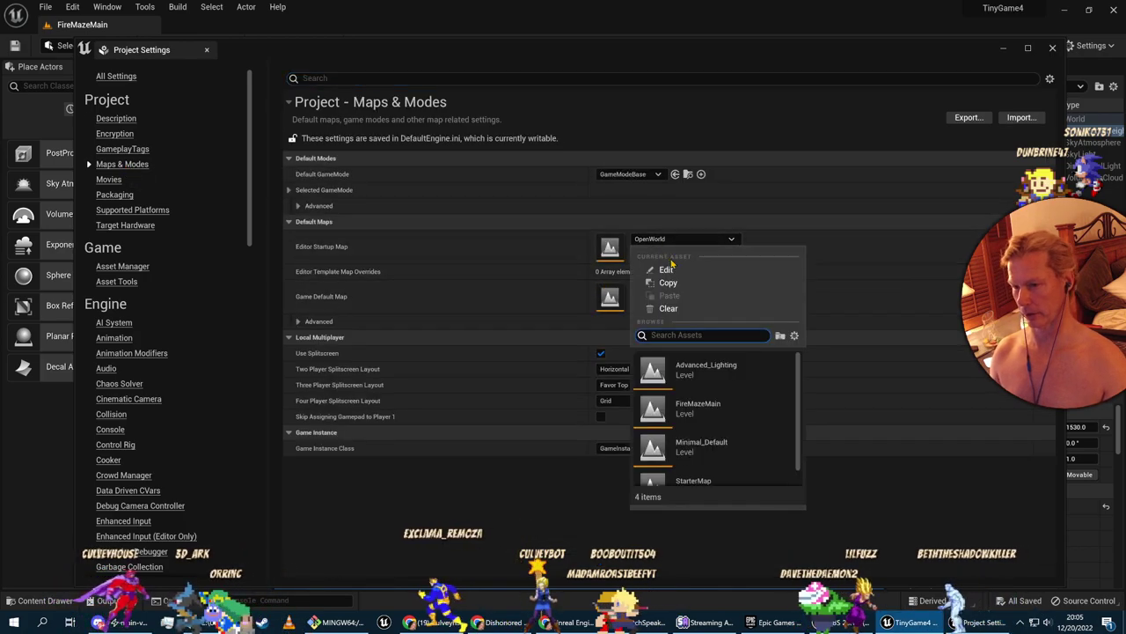
click(704, 406)
click(674, 289)
click(704, 457)
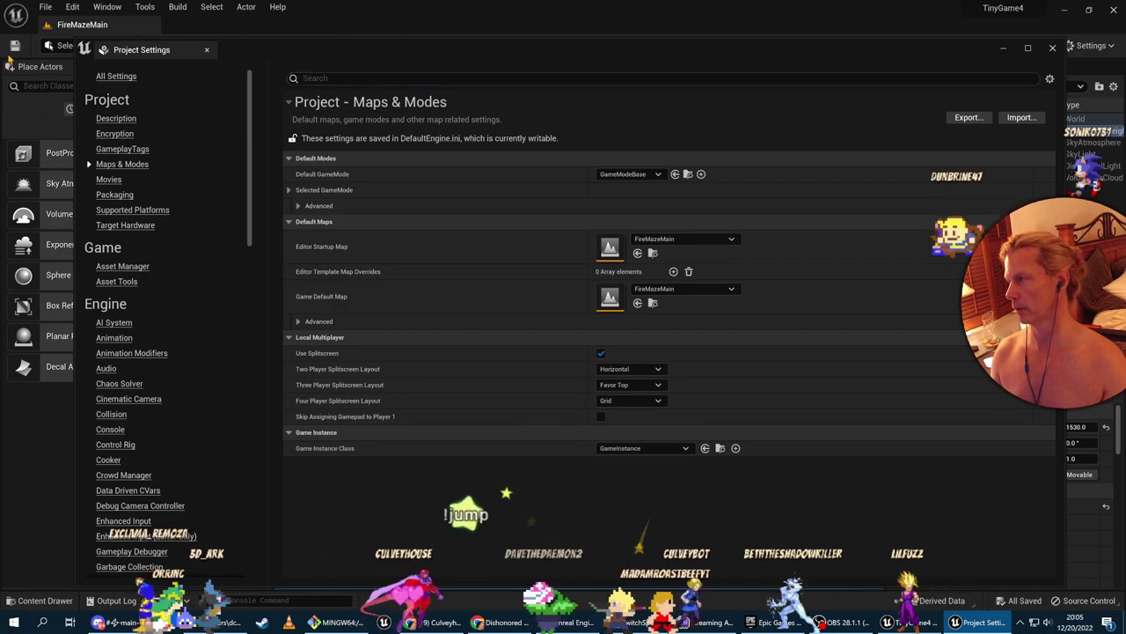
click(206, 49)
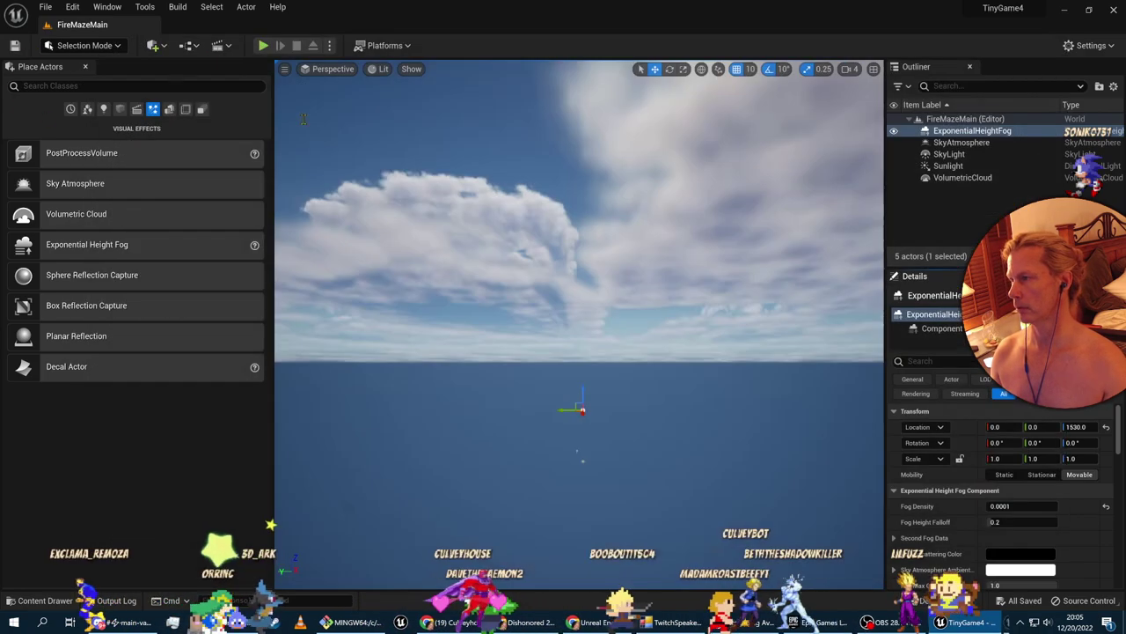
Watch the Tutorial 1 lecture on Udemy to its end, and cancel the automatic start of Tutorial 2
key(alt+Tab)
key(alt+Tab)
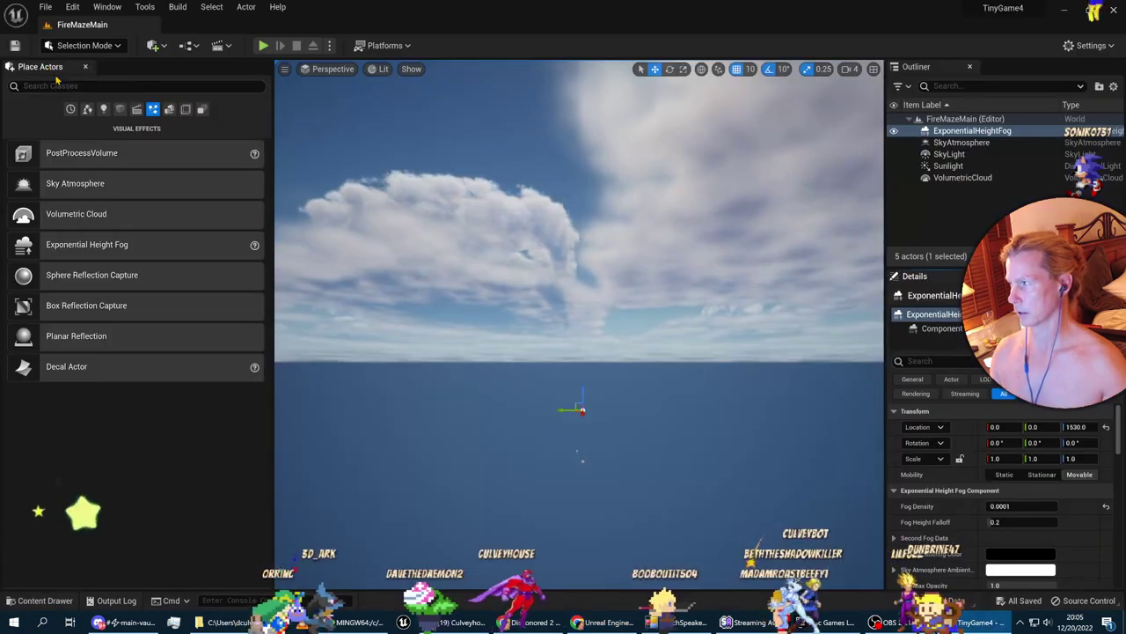
key(alt+Tab)
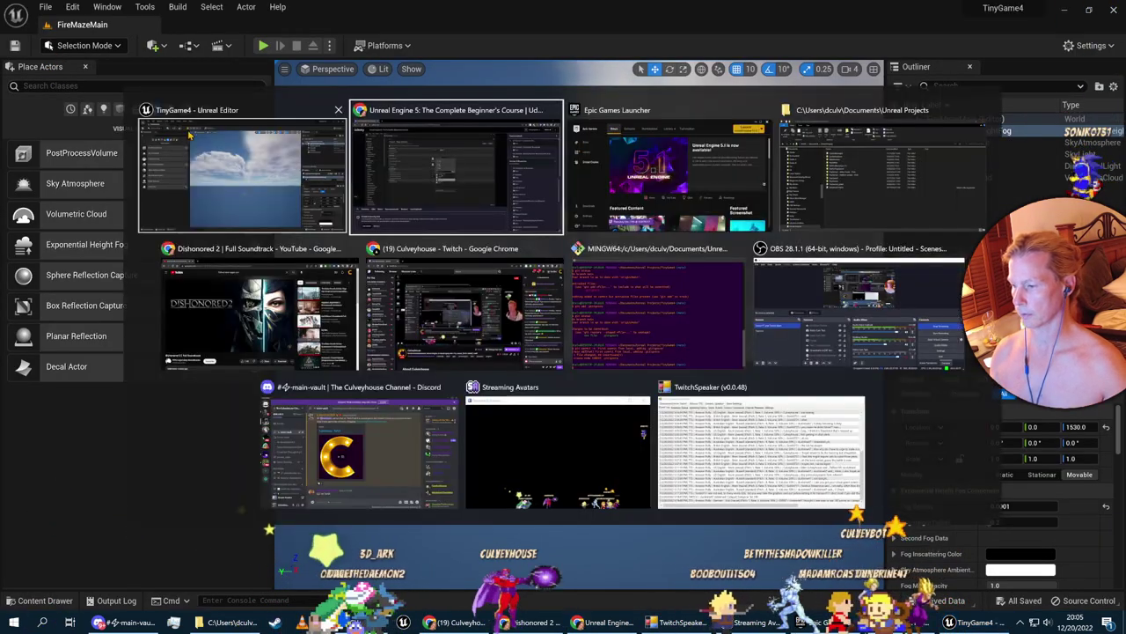
click(17, 460)
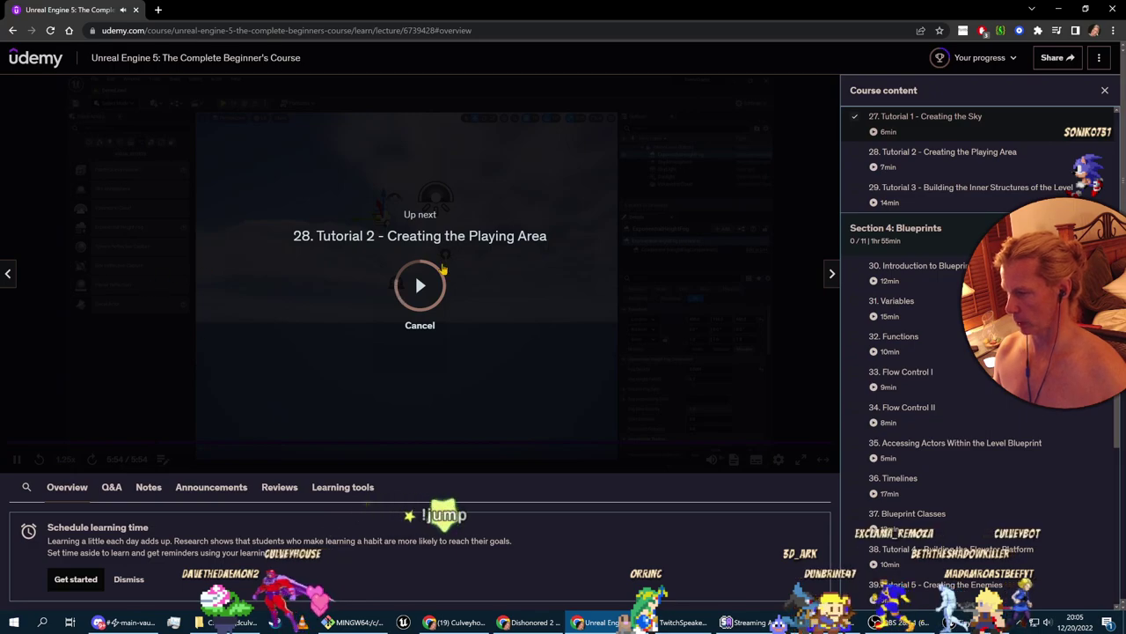
click(419, 326)
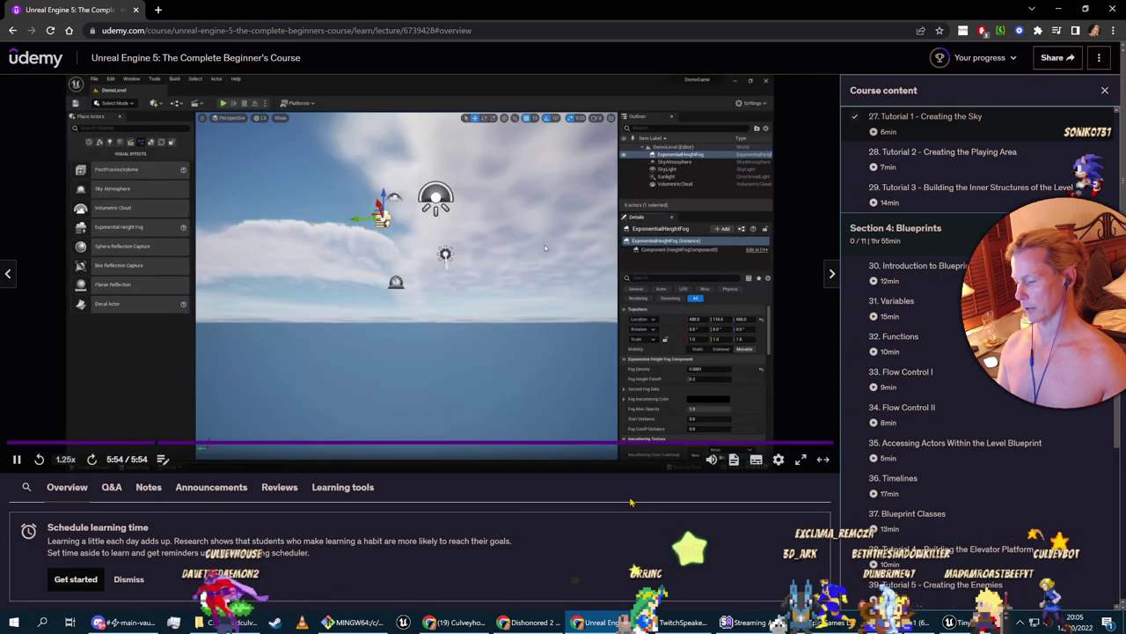
Put away the lecture's browser window, and close Unreal Editor and the Epic Games Launcher
click(1059, 10)
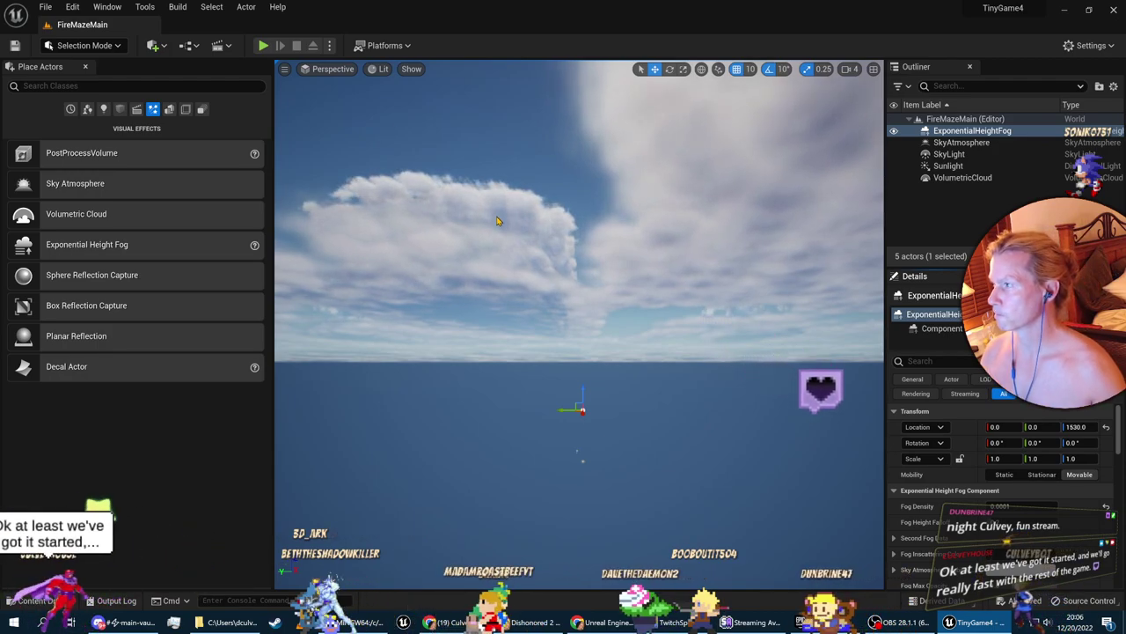
click(1115, 10)
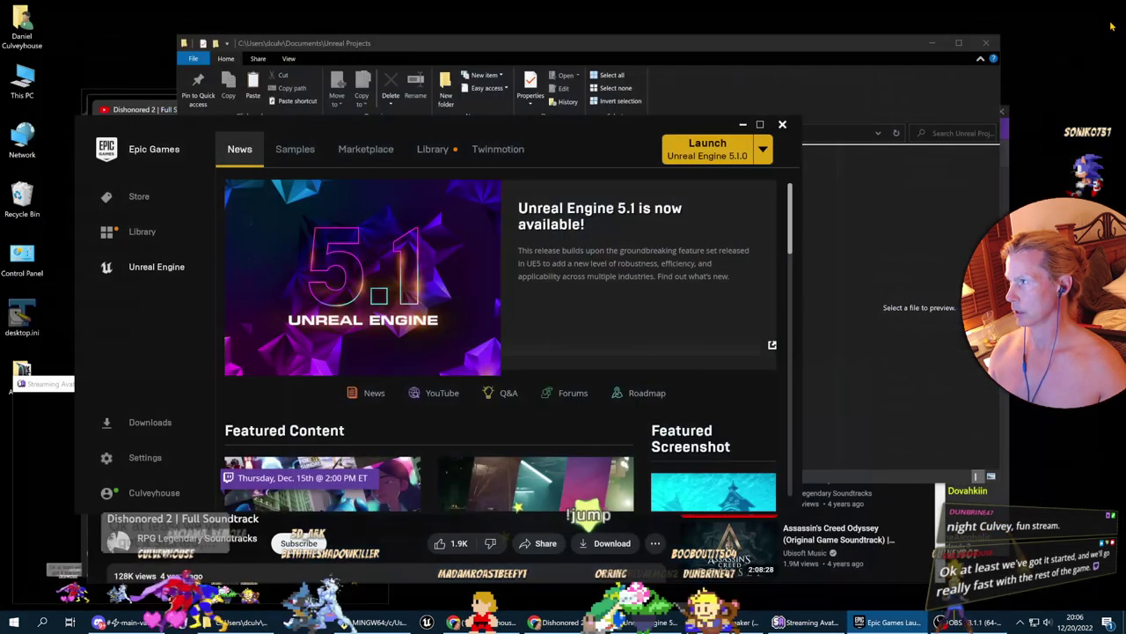
click(782, 125)
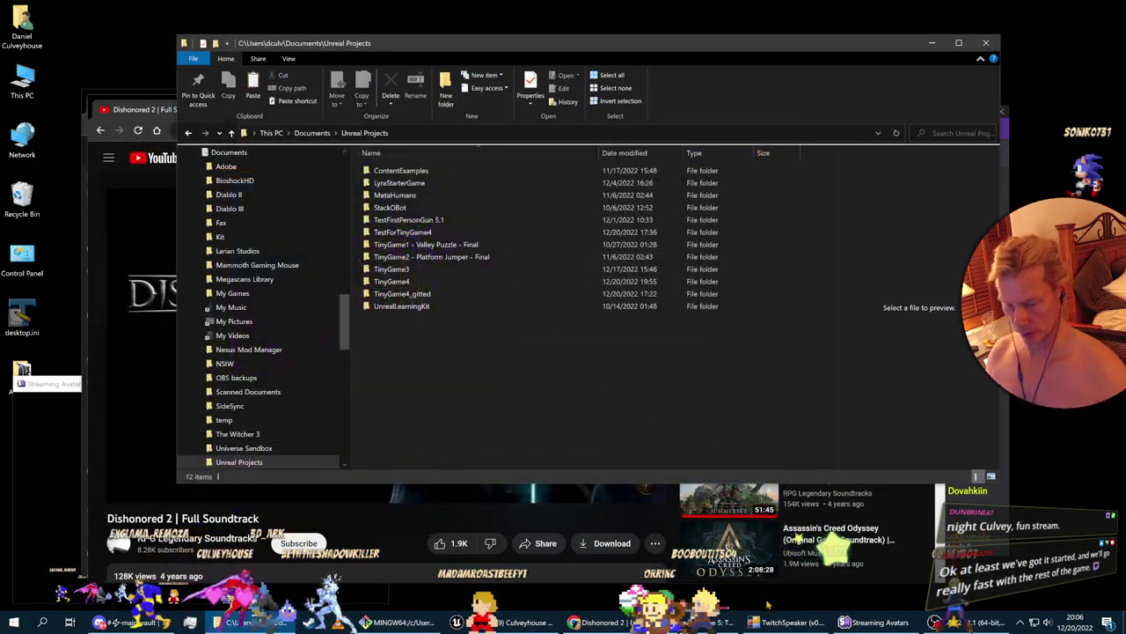
Switch to OBS and look through the sources of Scene YT and Twitch Main
click(966, 622)
scroll(440, 413, down, 6)
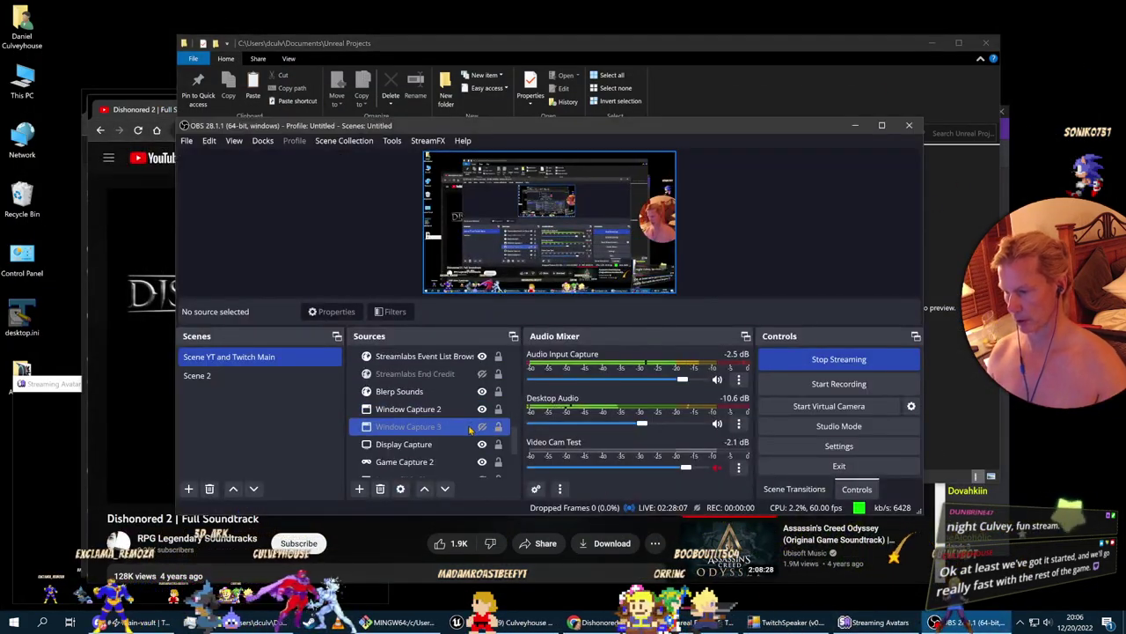
scroll(468, 409, down, 3)
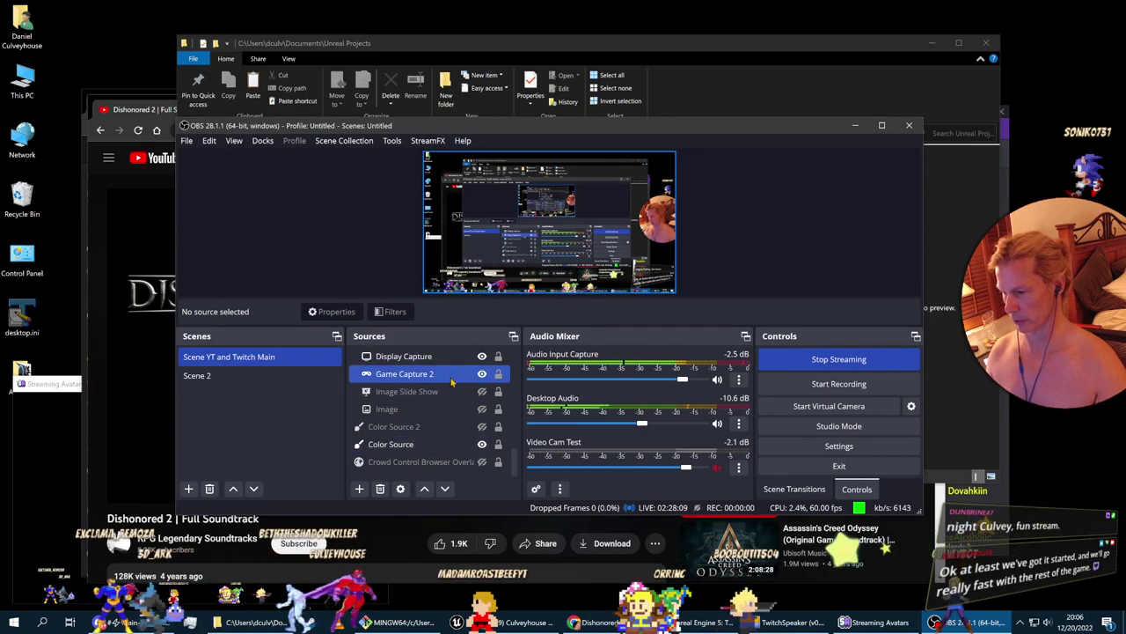